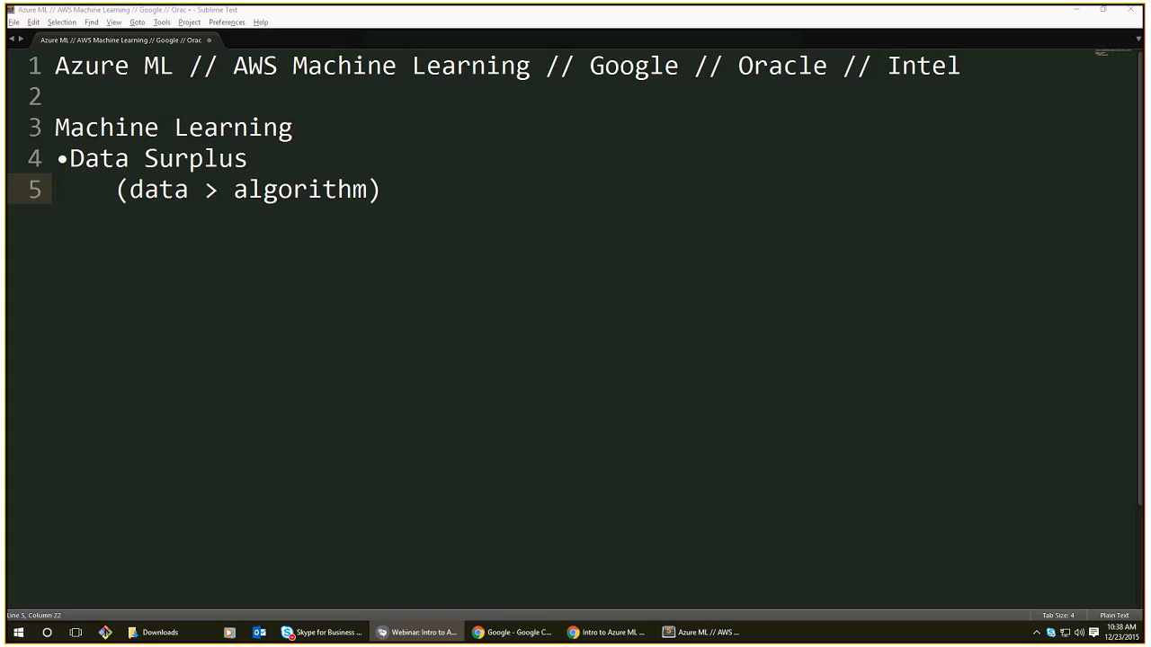
Add the bullet "•Computing Power" on a new line below "(data > algorithm)", and highlight the "•Data Surplus" line.
{"action": "left_click", "coordinate": [307, 206]}
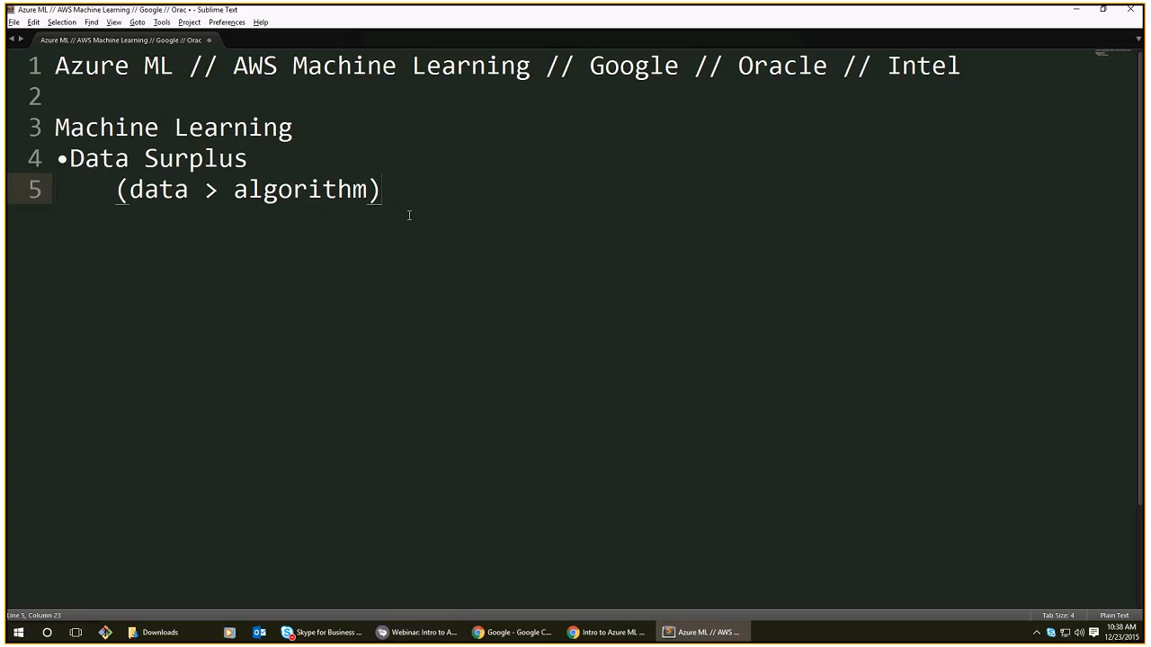
{"action": "key", "text": "Return"}
{"action": "key", "text": "BackSpace"}
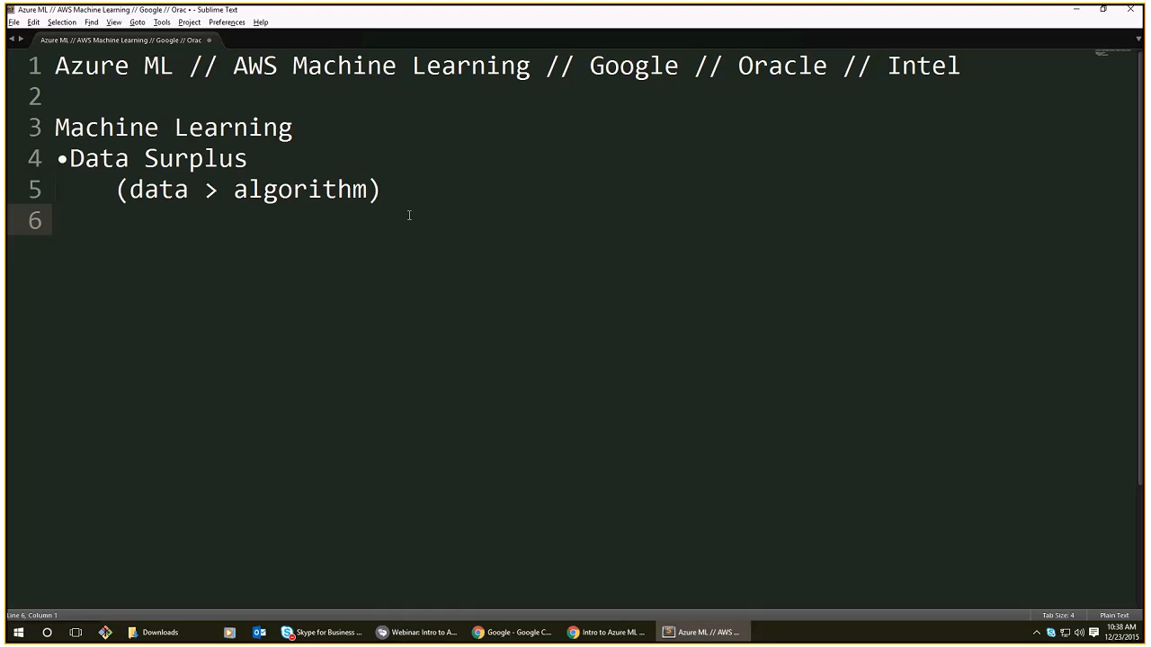
{"action": "type", "text": "•Computing Power"}
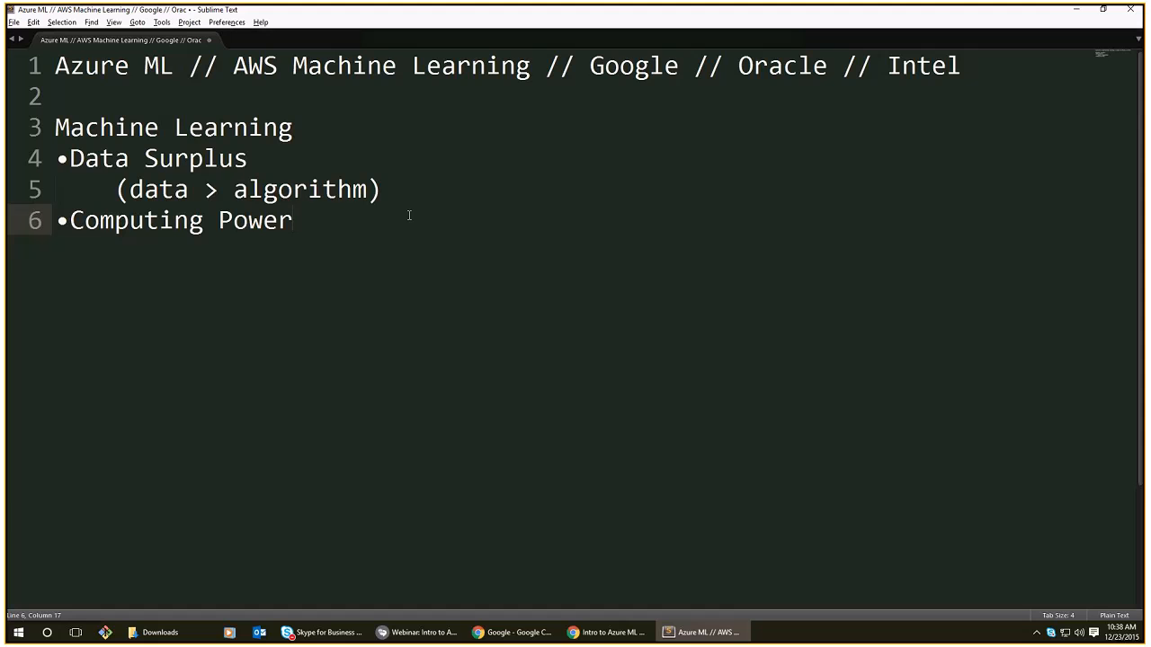
{"action": "left_click_drag", "start_coordinate": [288, 153], "coordinate": [49, 163]}
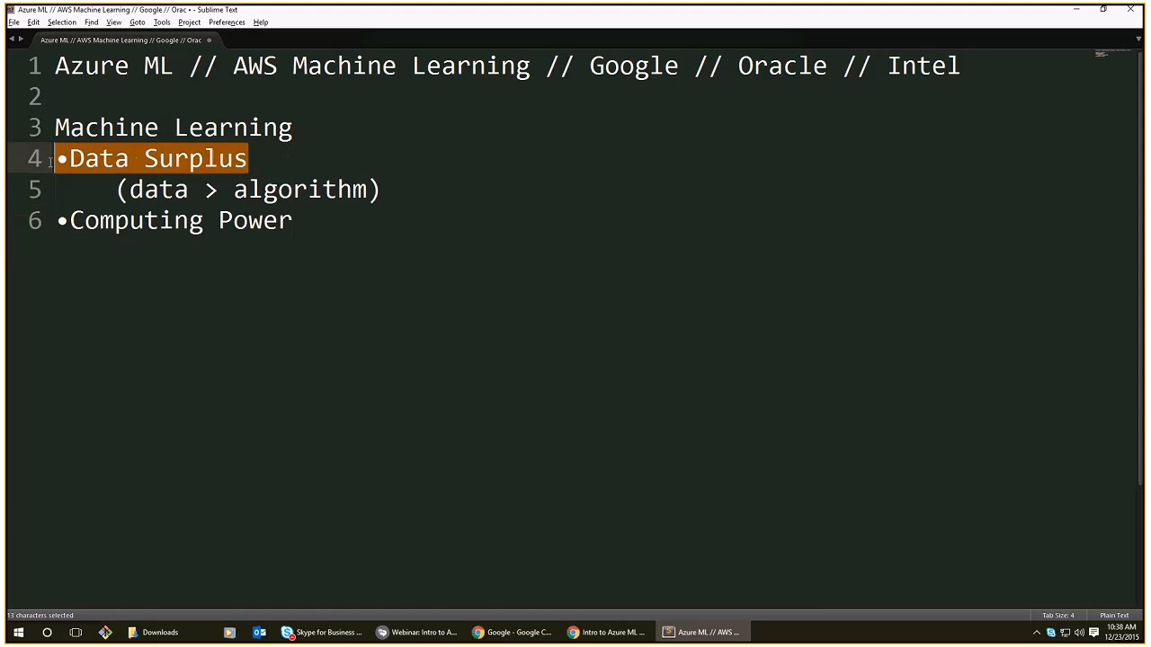
Add the heading "Machine Learning Tools:" below the Computing Power bullet, leaving one blank line between them.
{"action": "left_click", "coordinate": [337, 234]}
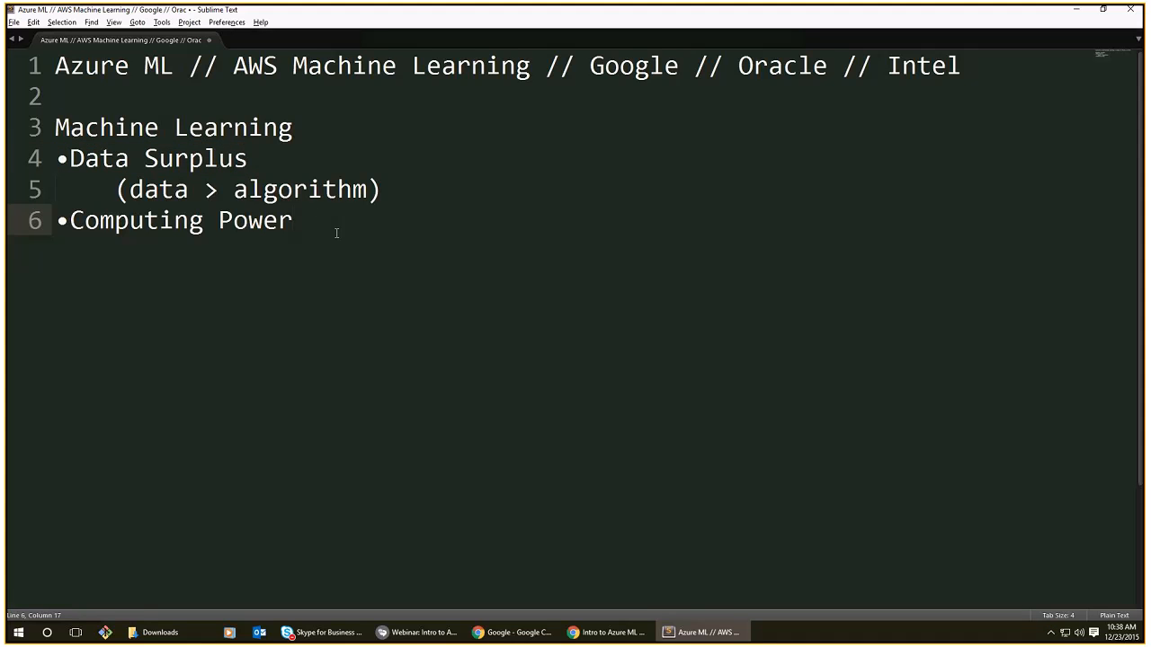
{"action": "key", "text": "Return"}
{"action": "key", "text": "Return"}
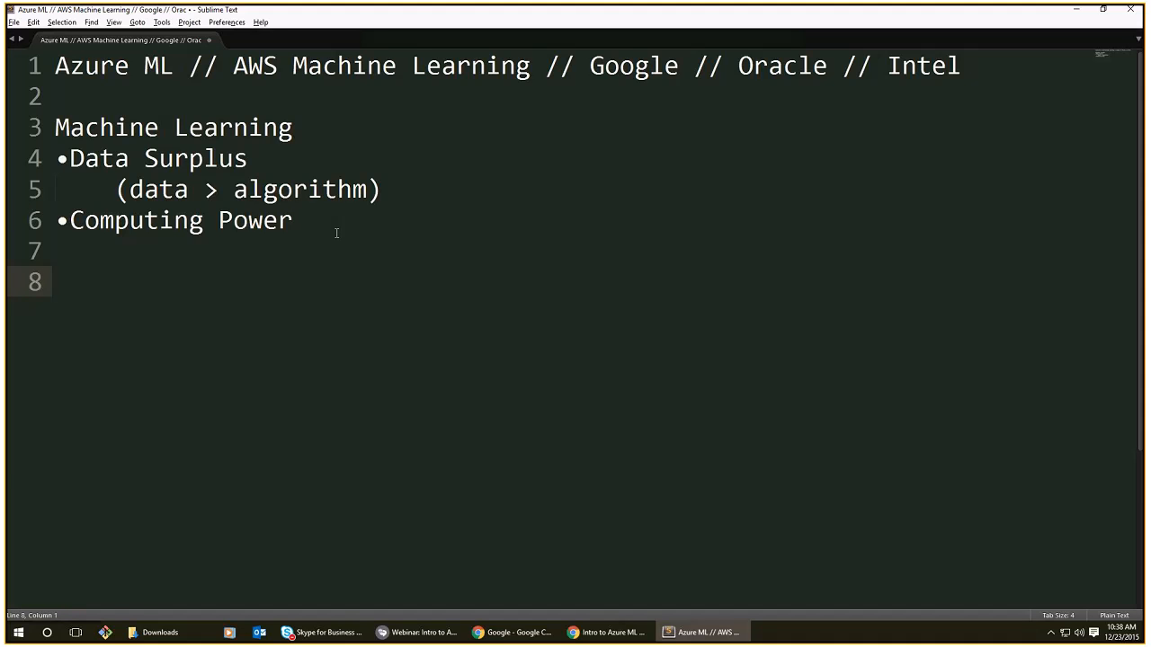
{"action": "type", "text": "A"}
{"action": "key", "text": "BackSpace"}
{"action": "type", "text": "Machine"}
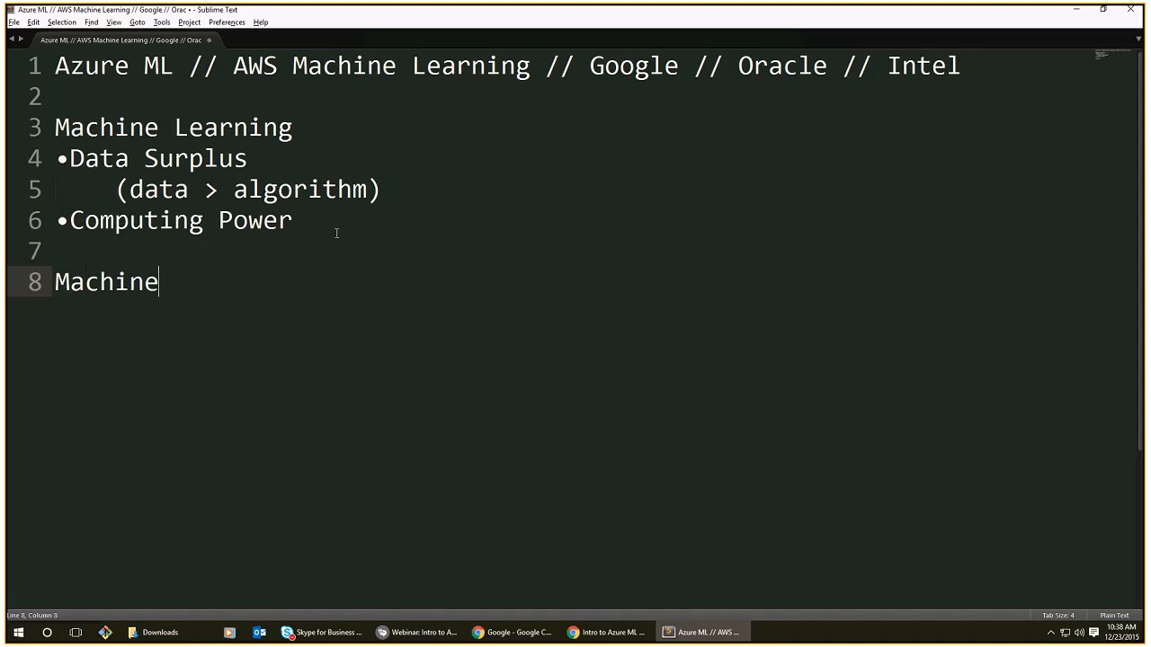
{"action": "type", "text": " Learning Tools"}
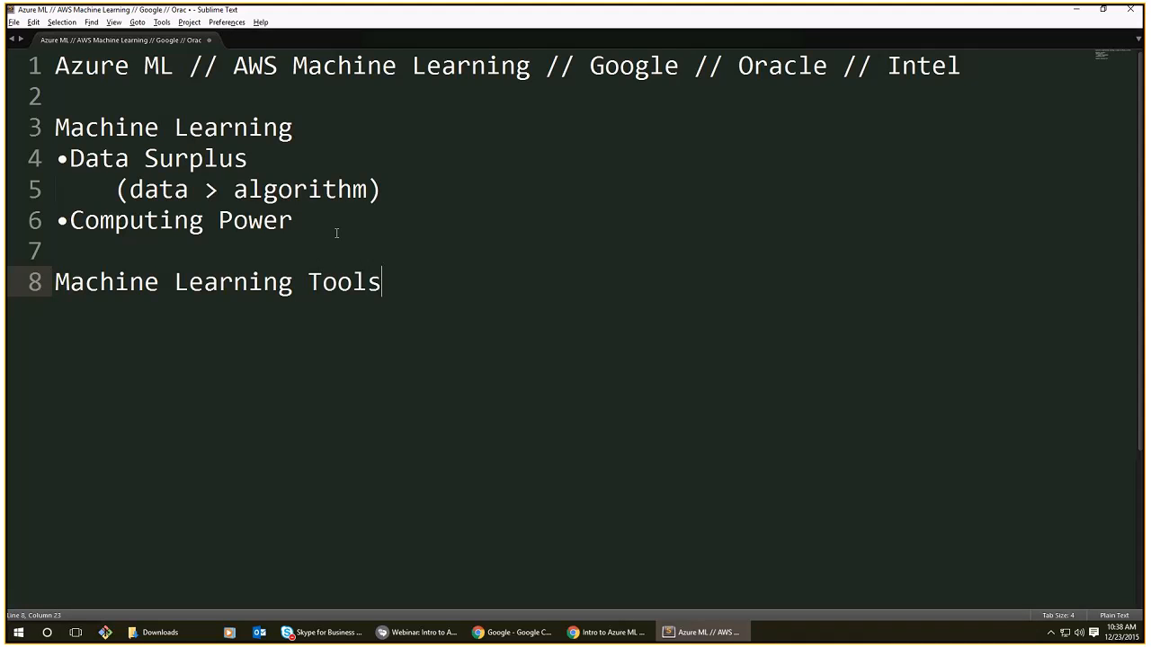
{"action": "type", "text": ":"}
{"action": "key", "text": "Return"}
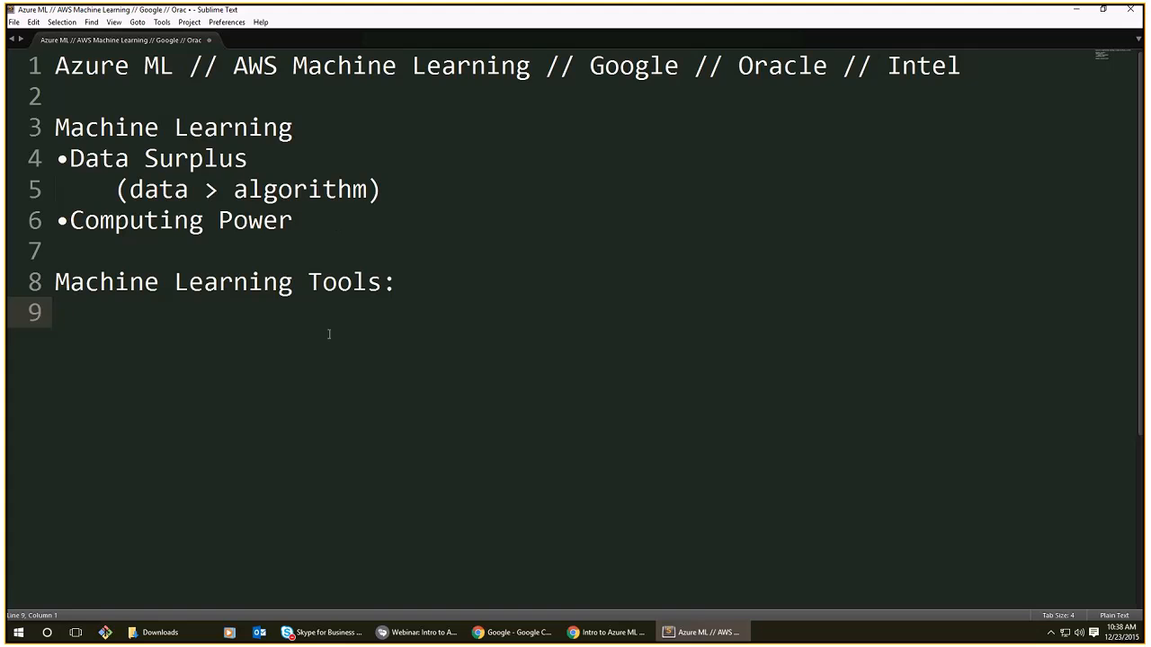
Enter "-Excel (44k)" as the first item under the Machine Learning Tools heading.
{"action": "type", "text": "-Excel (44k"}
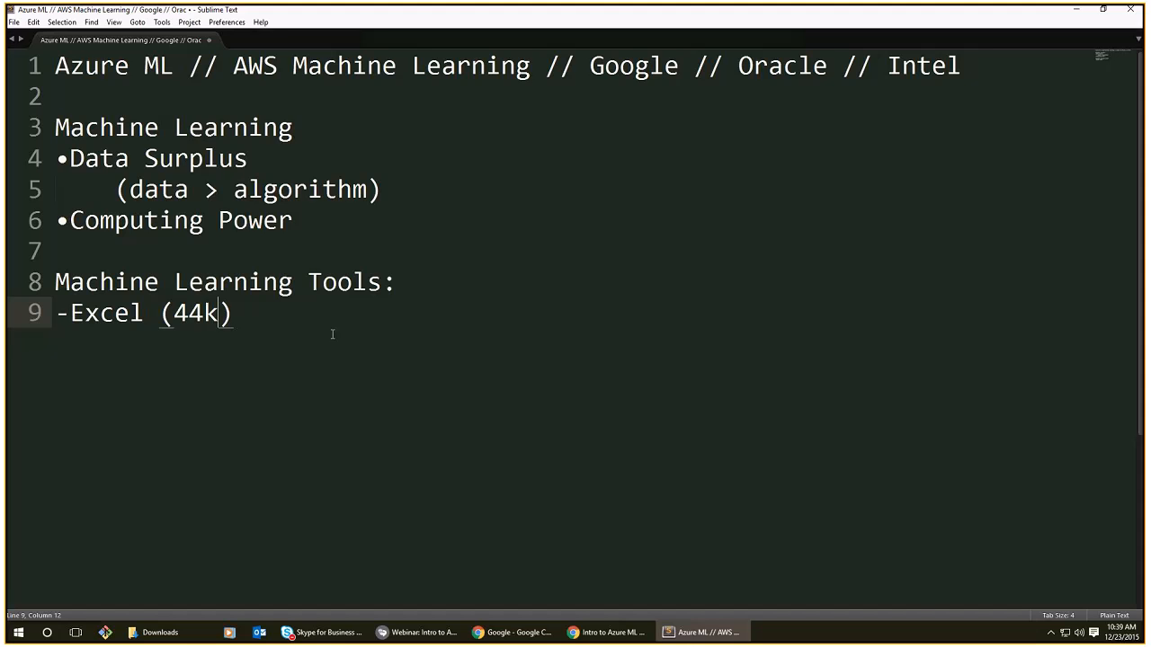
{"action": "key", "text": "Right"}
{"action": "key", "text": "Return"}
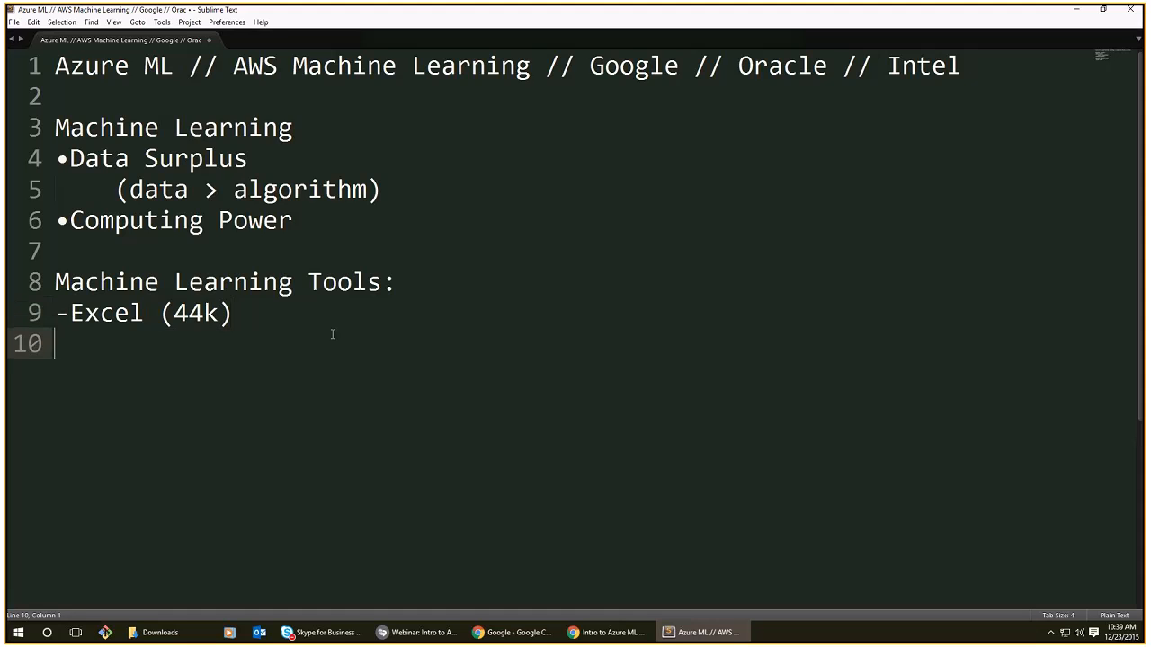
{"action": "type", "text": "-"}
{"action": "key", "text": "BackSpace"}
Add the heading "Programming Language" after a blank line, with "-R" as its first item.
{"action": "key", "text": "Return"}
{"action": "type", "text": "P"}
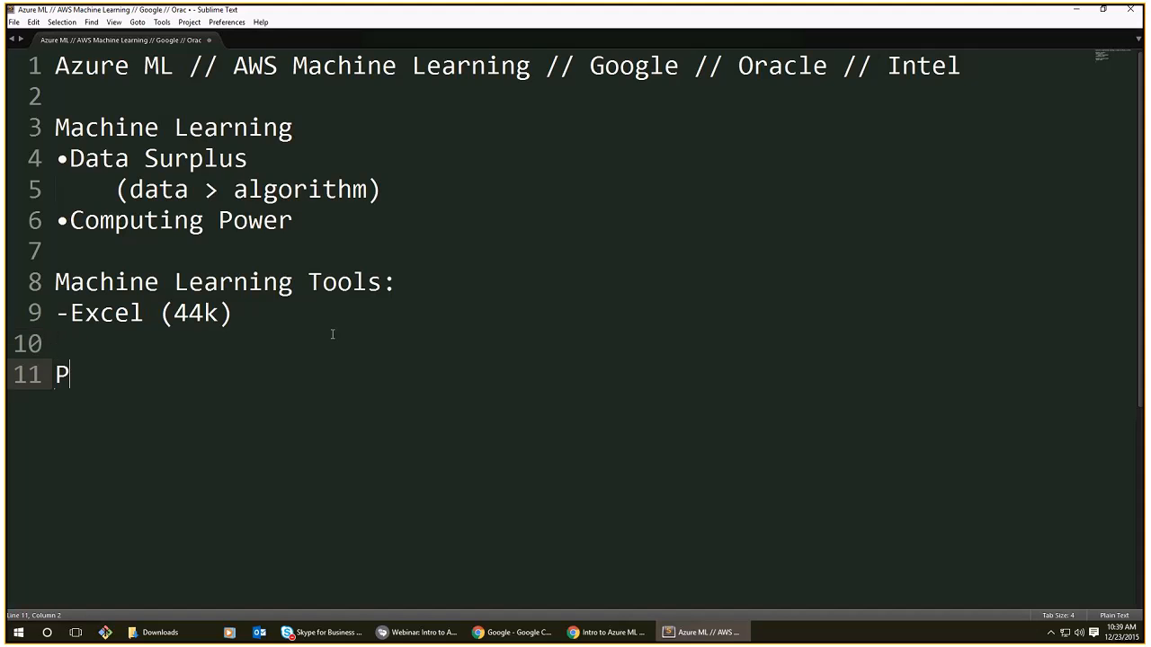
{"action": "type", "text": "rogramming Language"}
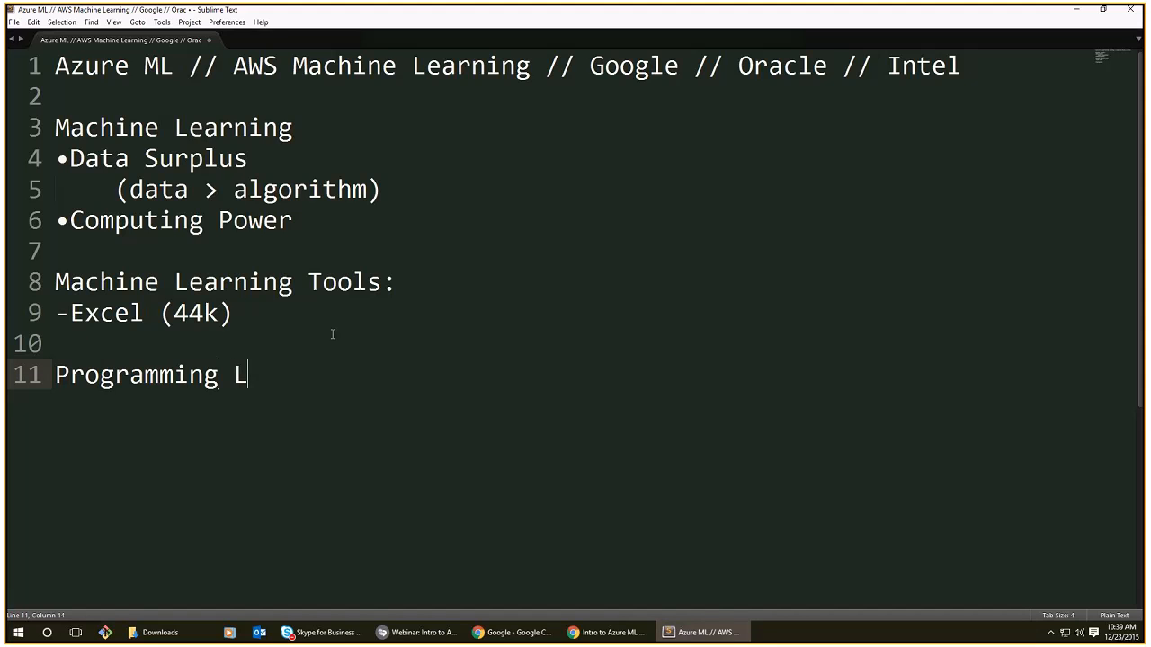
{"action": "key", "text": "Return"}
{"action": "type", "text": "-R"}
{"action": "key", "text": "Return"}
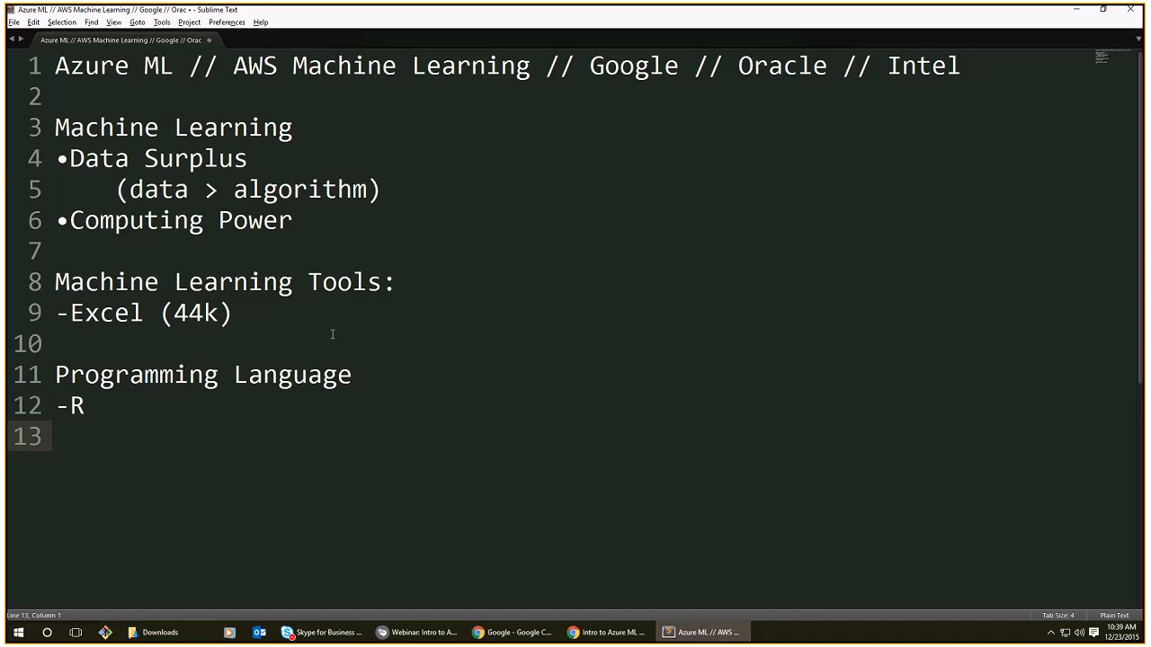
Add the items "-Python" and "-Matlab" below "-R" in the Programming Language list.
{"action": "key", "text": "alt+minus"}
{"action": "left_click", "coordinate": [295, 436]}
{"action": "type", "text": "-Python"}
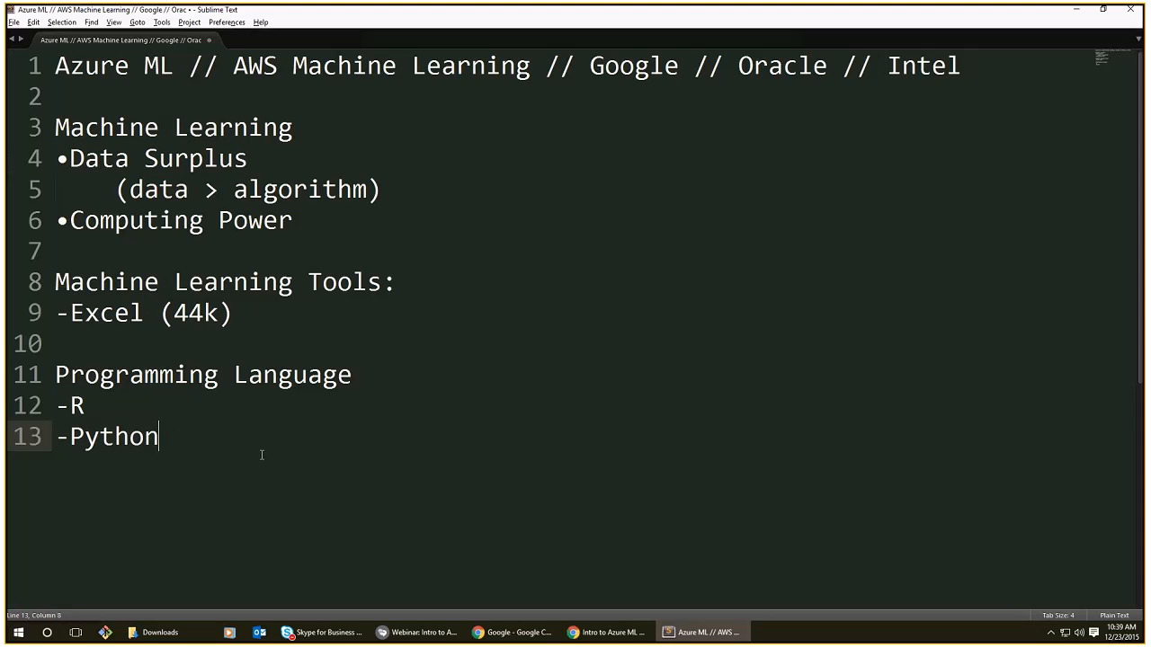
{"action": "left_click", "coordinate": [156, 422]}
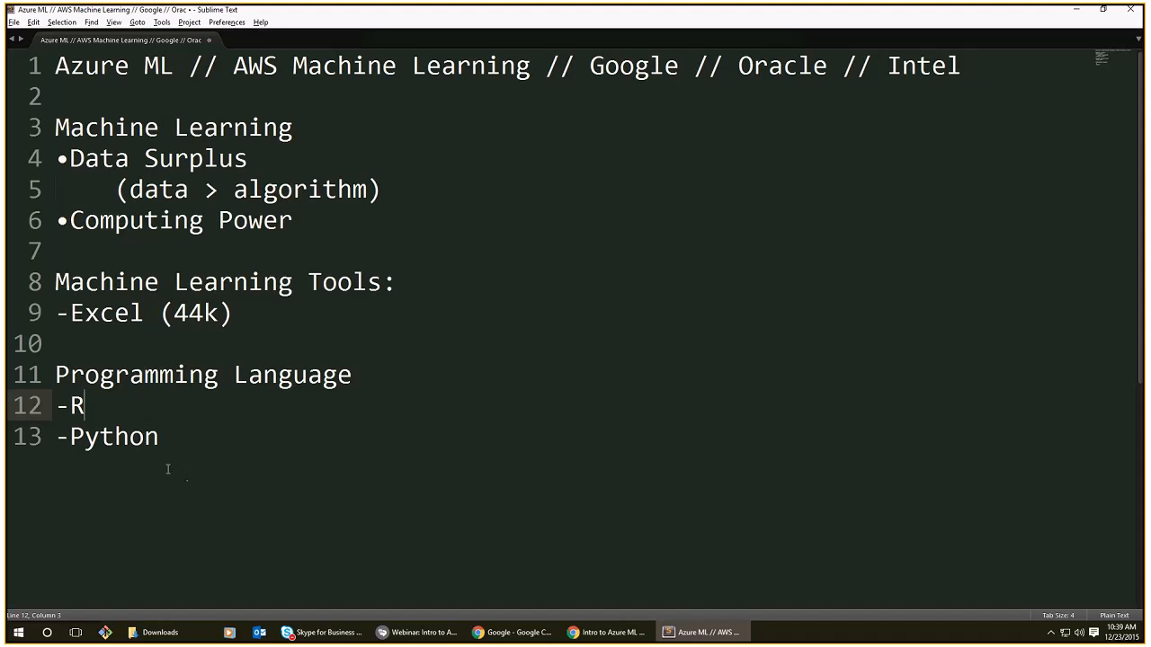
{"action": "left_click", "coordinate": [203, 443]}
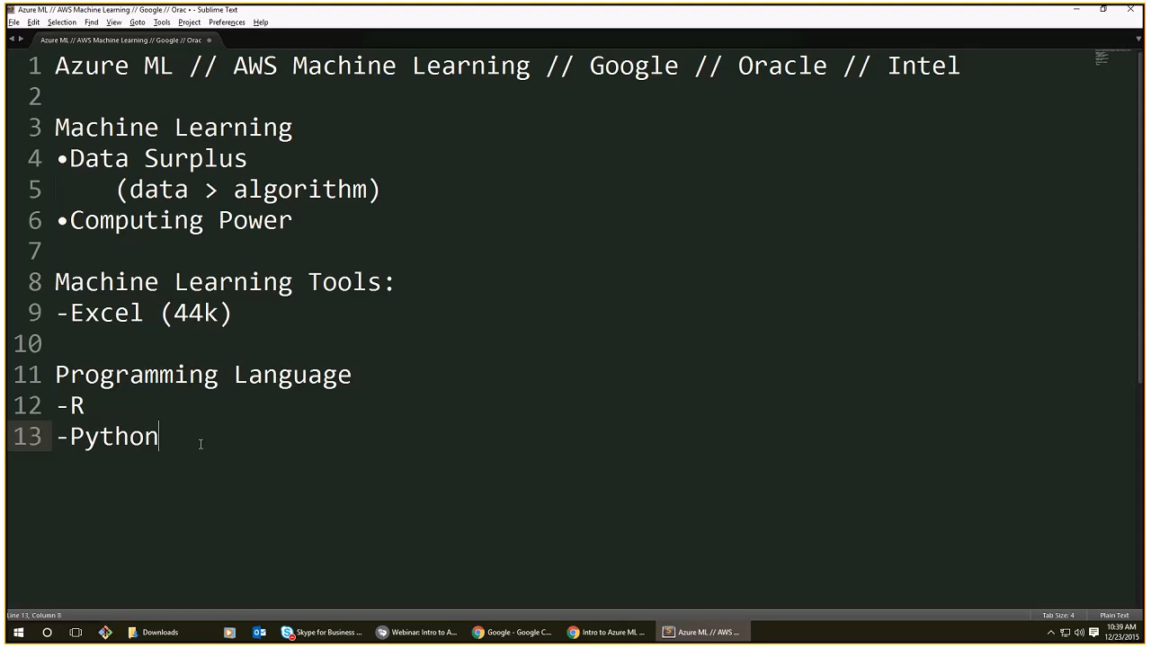
{"action": "key", "text": "Return"}
{"action": "type", "text": "-M"}
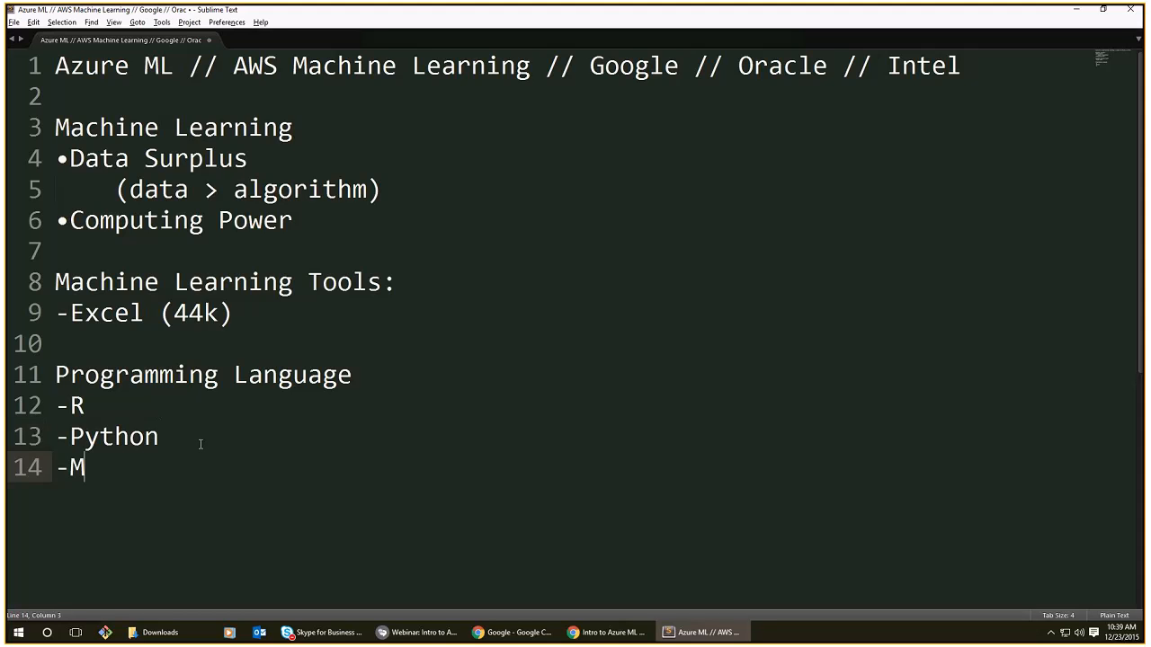
{"action": "type", "text": "atlab"}
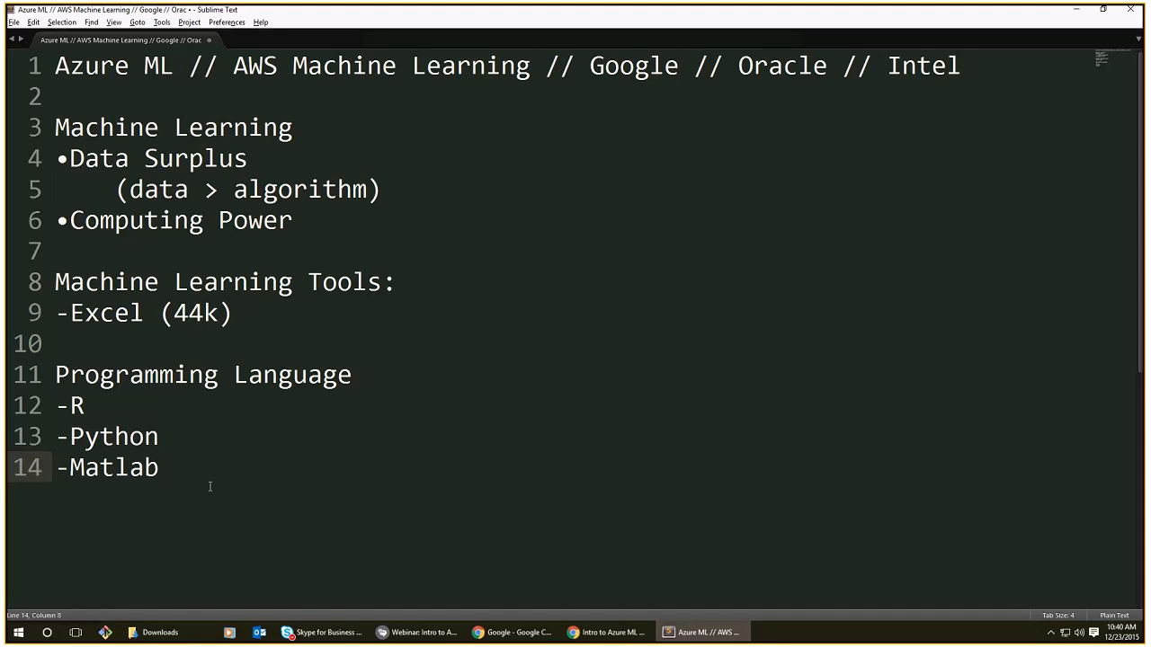
Add the heading "Cloud based machine learning:" below the Matlab item, leaving one blank line between them.
{"action": "left_click", "coordinate": [267, 304]}
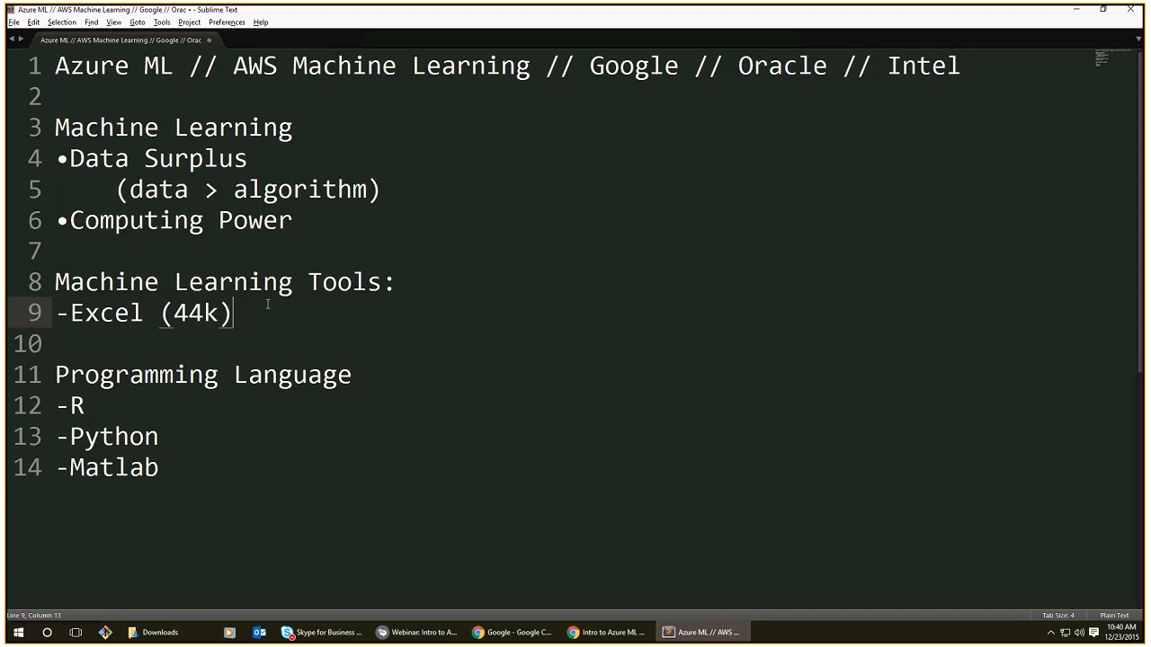
{"action": "left_click", "coordinate": [289, 481]}
{"action": "key", "text": "Return"}
{"action": "key", "text": "Return"}
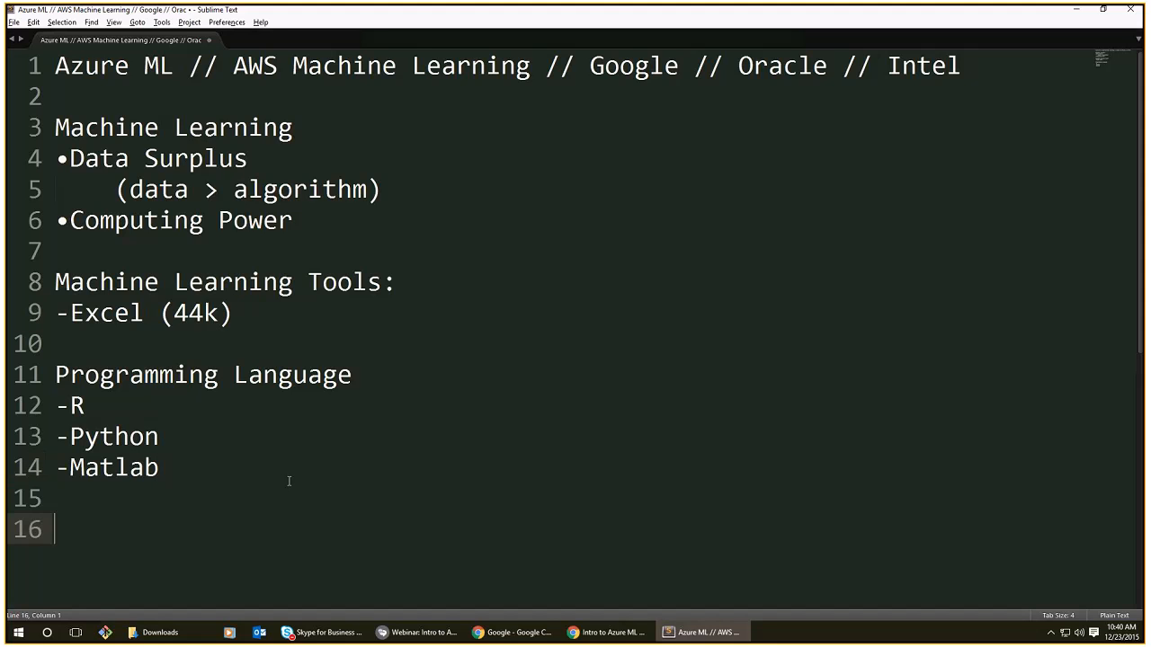
{"action": "type", "text": "Cloud based m"}
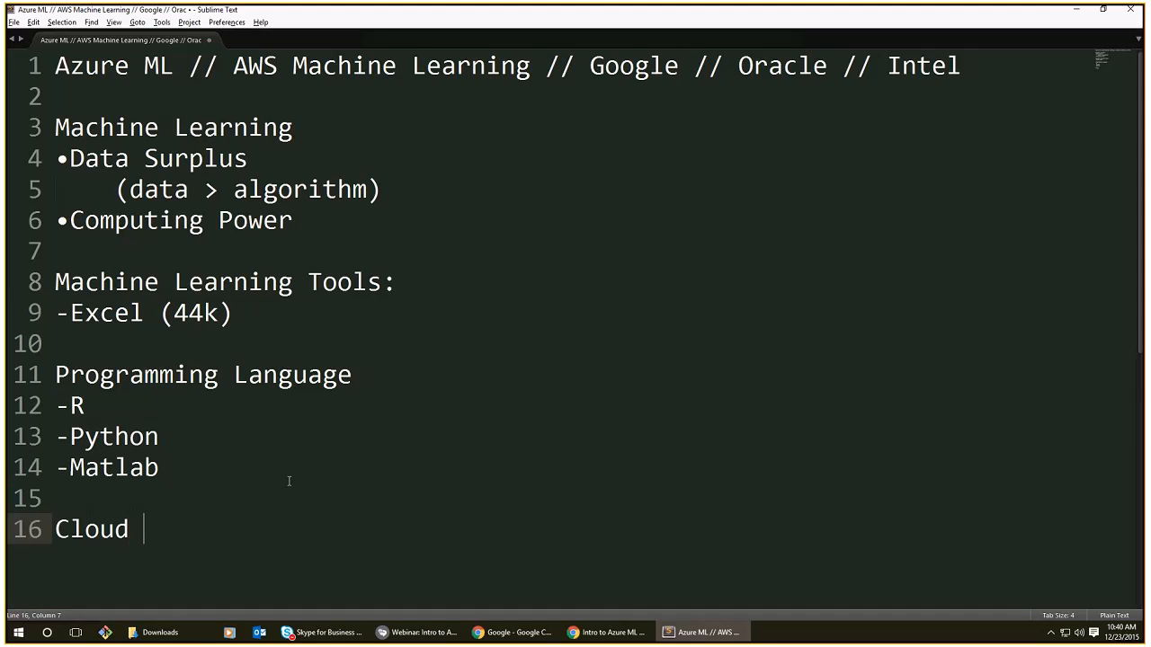
{"action": "type", "text": "achine learning"}
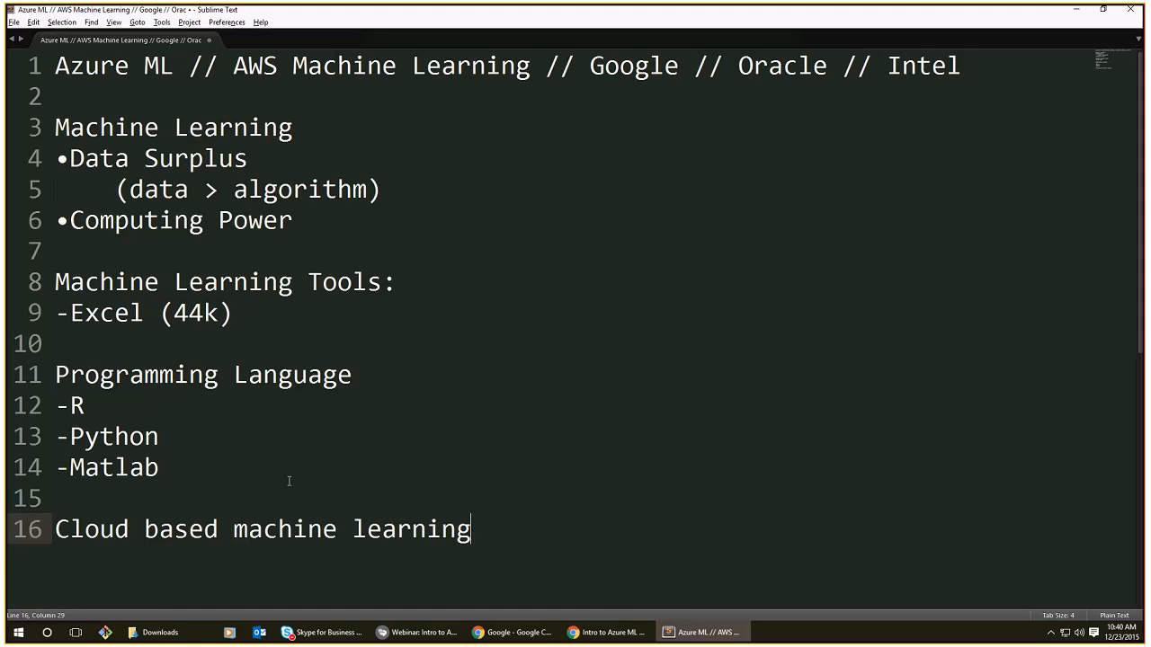
{"action": "key", "text": "Return"}
{"action": "key", "text": "BackSpace"}
{"action": "type", "text": ":"}
{"action": "key", "text": "Return"}
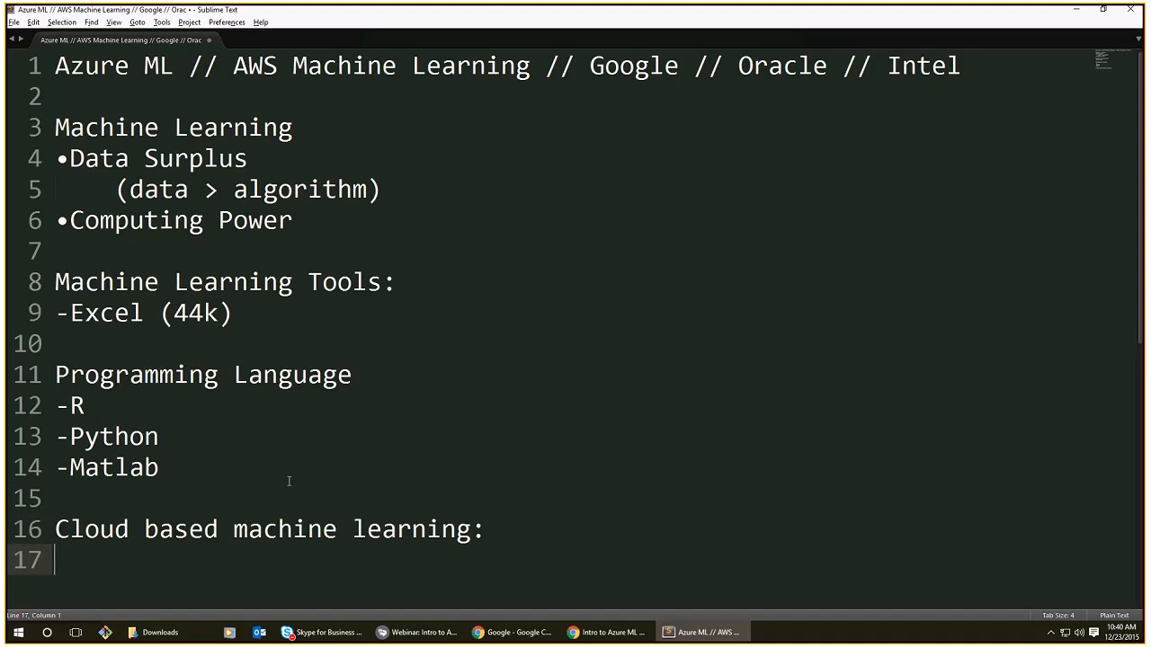
List "big ML", "Azure ML" and "AWS ML" on separate lines under the cloud based machine learning heading.
{"action": "type", "text": "big ML"}
{"action": "key", "text": "Return"}
{"action": "type", "text": "Azure ML"}
{"action": "key", "text": "Return"}
{"action": "type", "text": "AWS ML"}
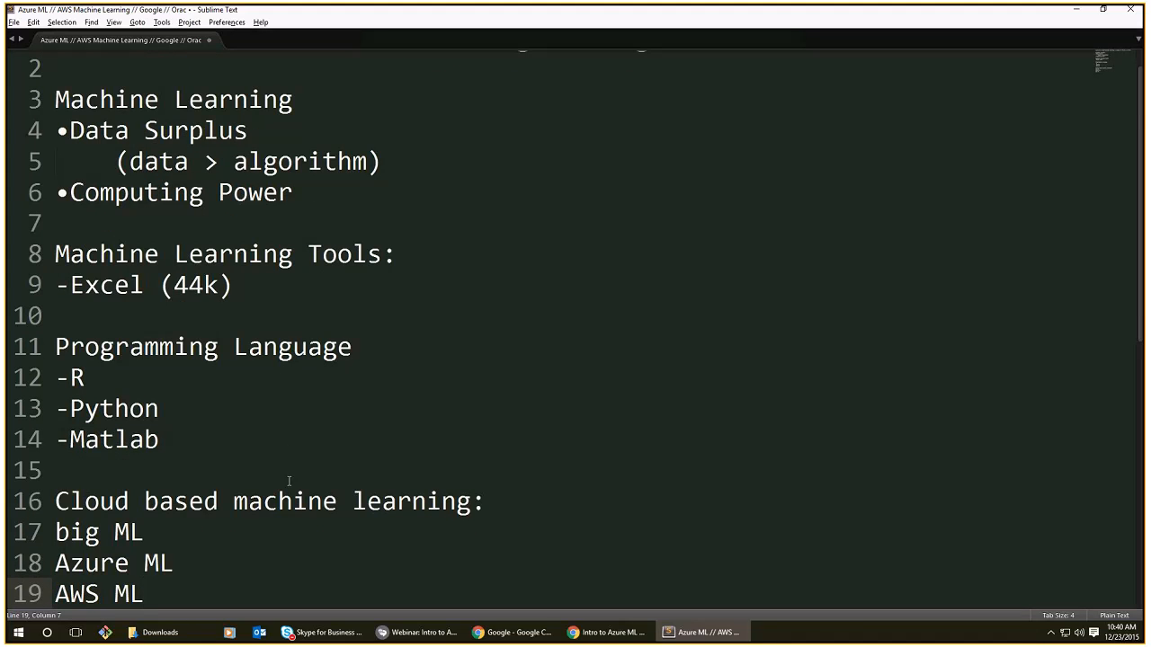
Review the notes and highlight the AWS ML and Azure ML entries in the cloud based machine learning list.
{"action": "scroll", "coordinate": [283, 488], "scroll_direction": "down", "scroll_amount": 1}
{"action": "scroll", "coordinate": [281, 488], "scroll_direction": "up", "scroll_amount": 1}
{"action": "scroll", "coordinate": [281, 488], "scroll_direction": "up", "scroll_amount": 1}
{"action": "scroll", "coordinate": [279, 488], "scroll_direction": "down", "scroll_amount": 1}
{"action": "scroll", "coordinate": [280, 488], "scroll_direction": "up", "scroll_amount": 1}
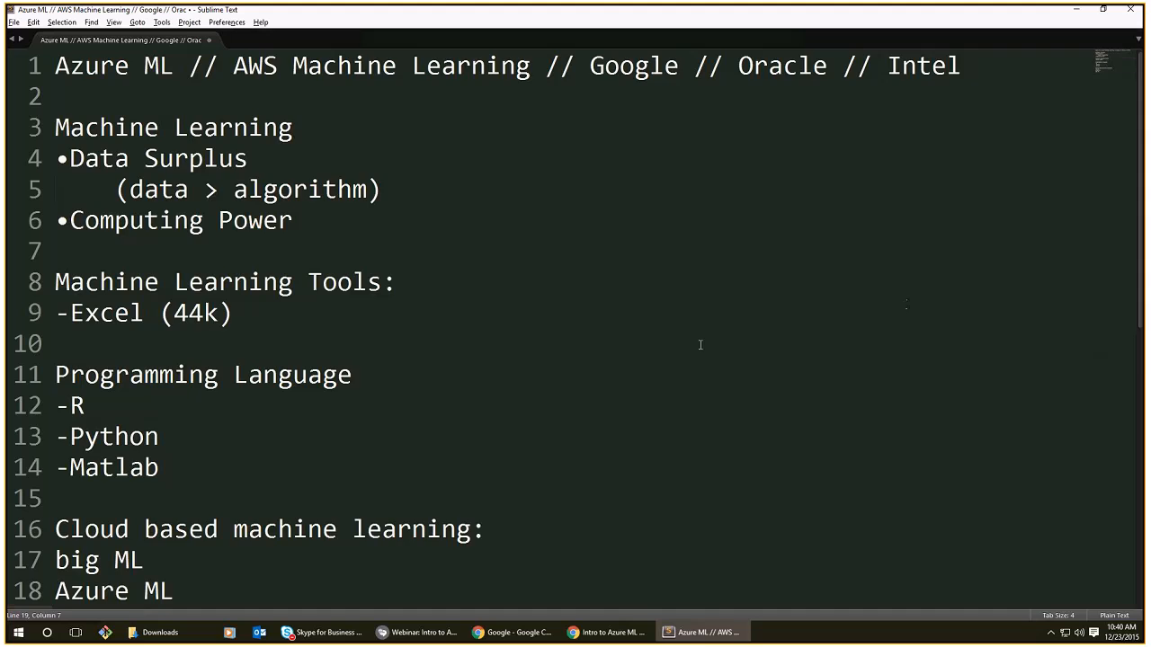
{"action": "scroll", "coordinate": [424, 481], "scroll_direction": "down", "scroll_amount": 1}
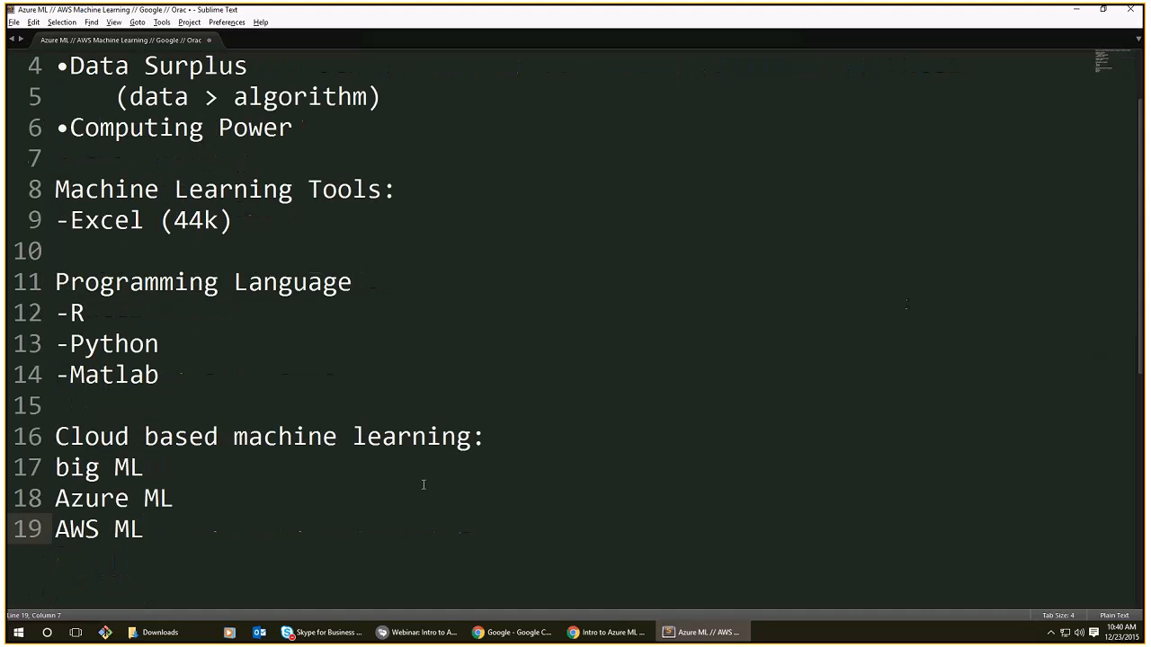
{"action": "left_click", "coordinate": [74, 468]}
{"action": "left_click", "coordinate": [131, 499]}
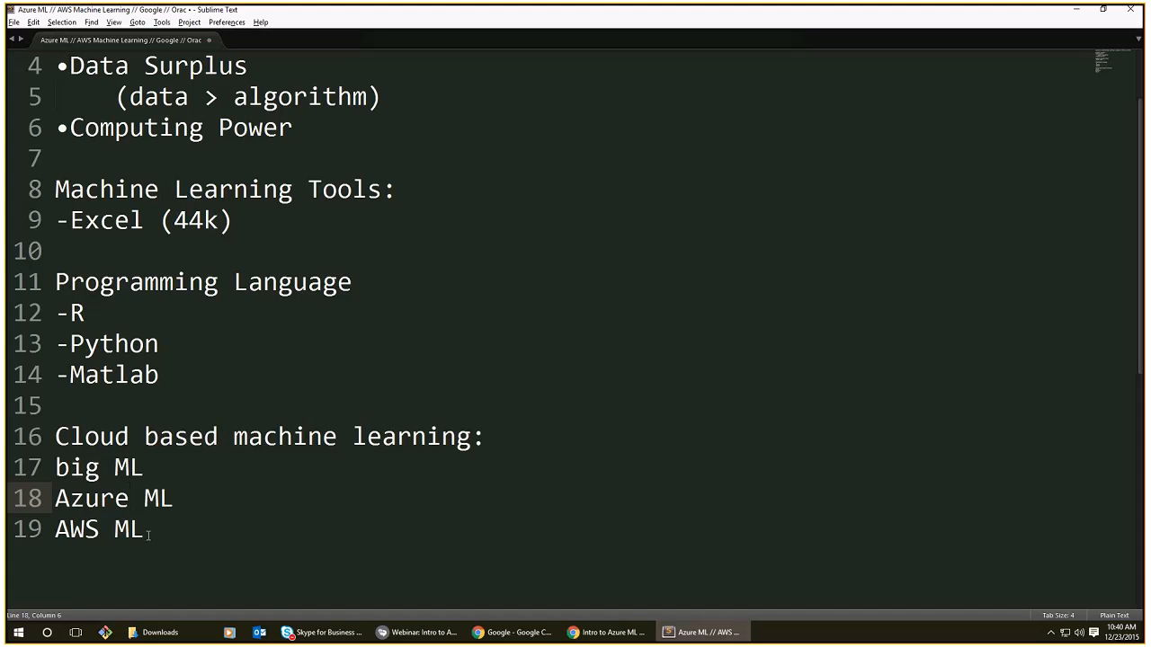
{"action": "left_click_drag", "start_coordinate": [151, 533], "coordinate": [56, 530]}
{"action": "left_click", "coordinate": [186, 496]}
{"action": "left_click_drag", "start_coordinate": [186, 496], "coordinate": [54, 500]}
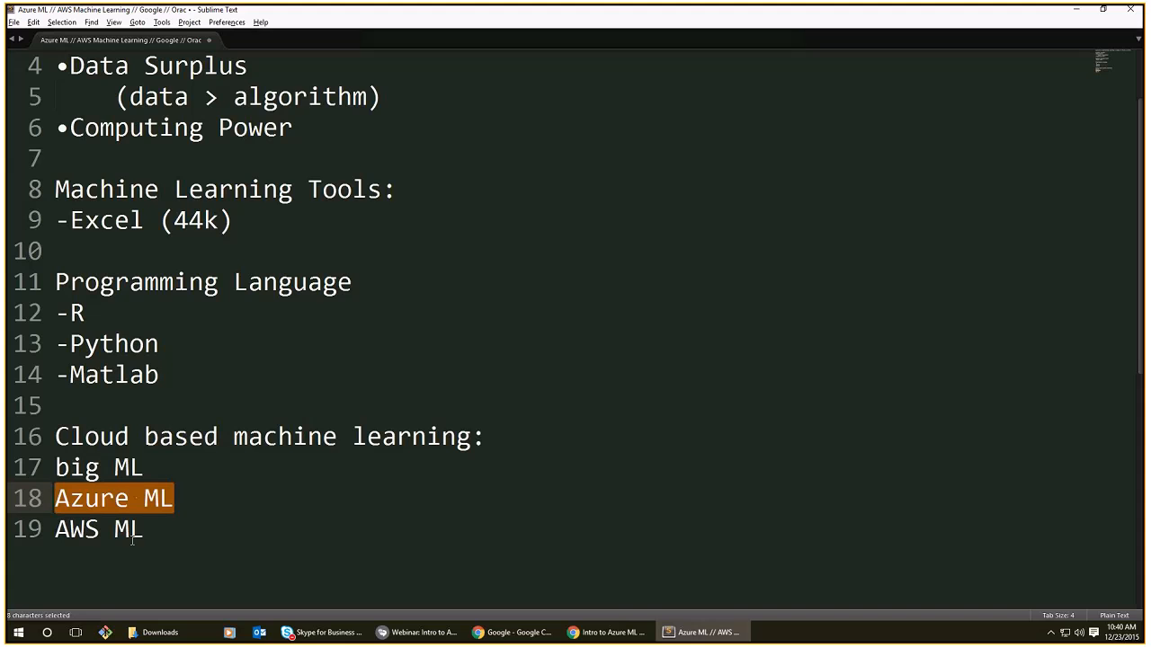
{"action": "left_click", "coordinate": [175, 535]}
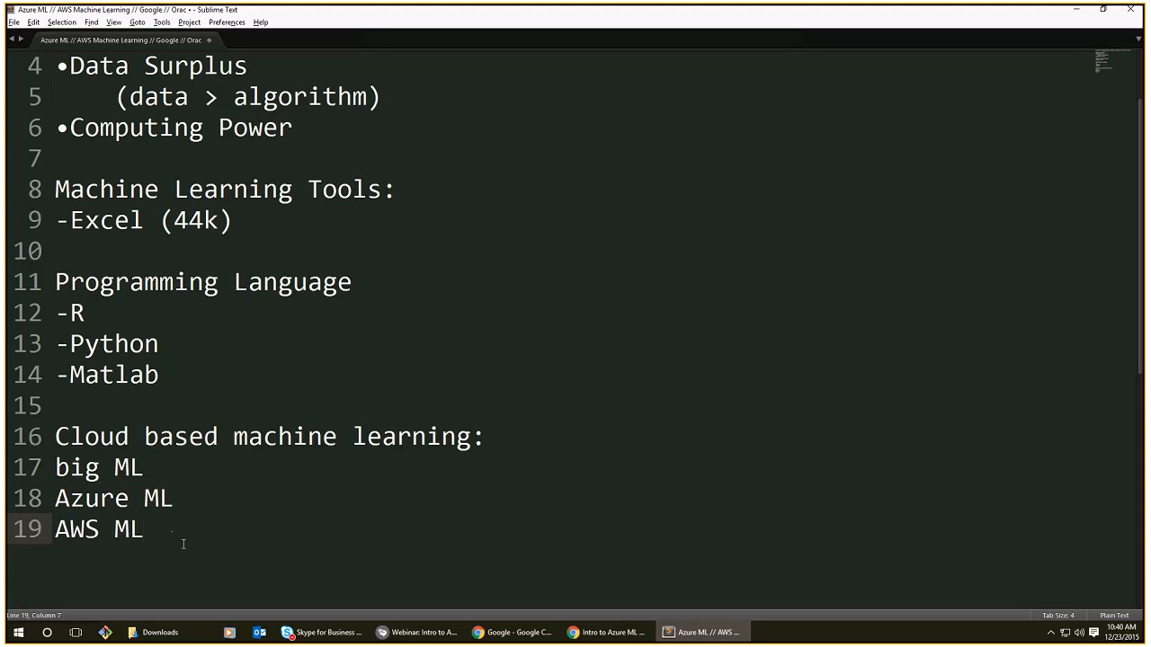
{"action": "left_click_drag", "start_coordinate": [177, 500], "coordinate": [56, 497]}
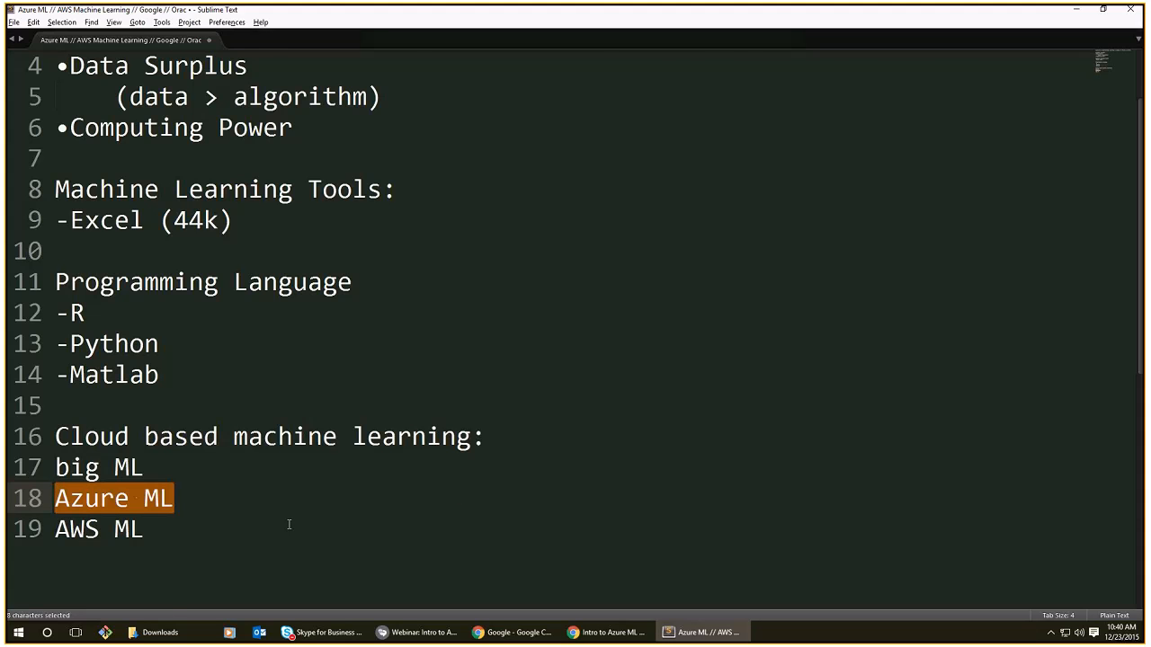
{"action": "scroll", "coordinate": [306, 519], "scroll_direction": "up", "scroll_amount": 1}
{"action": "scroll", "coordinate": [328, 515], "scroll_direction": "down", "scroll_amount": 1}
{"action": "left_click", "coordinate": [201, 516]}
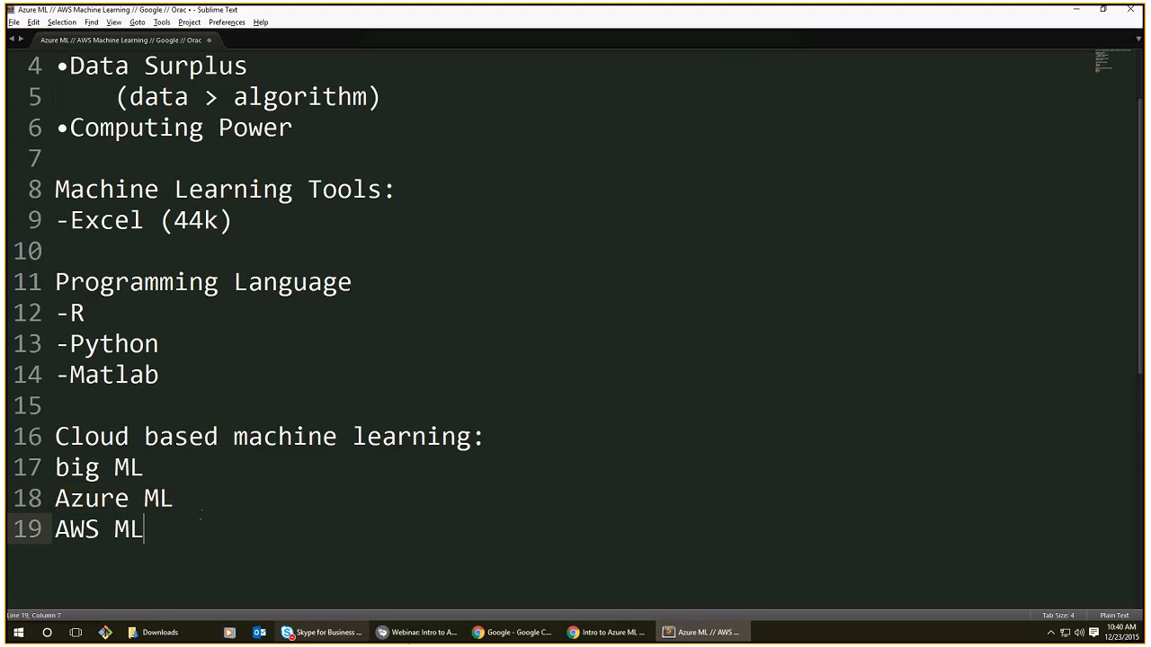
Switch to Chrome and search Google for "big ml" in a new window.
{"action": "left_click", "coordinate": [589, 640]}
{"action": "key", "text": "ctrl+t"}
{"action": "left_click_drag", "start_coordinate": [0, 135], "coordinate": [422, 88]}
{"action": "type", "text": "big ml"}
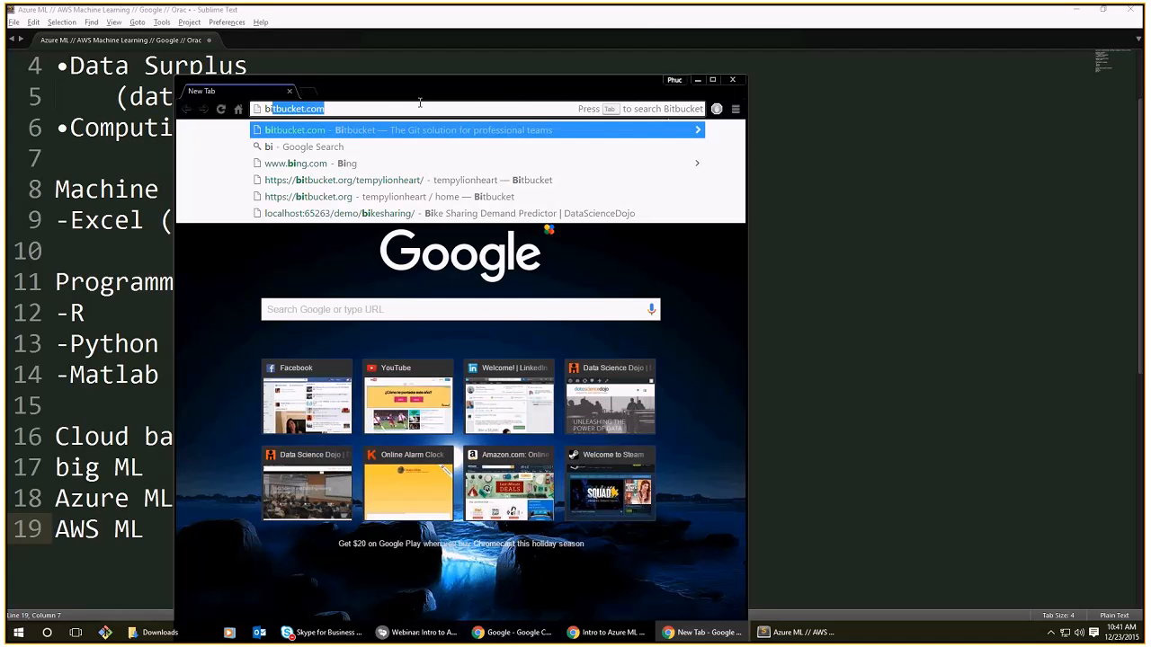
{"action": "key", "text": "Return"}
Refine the Google search to "big ml titanic" and move the browser window slightly up and to the right.
{"action": "left_click", "coordinate": [368, 154]}
{"action": "type", "text": "ti"}
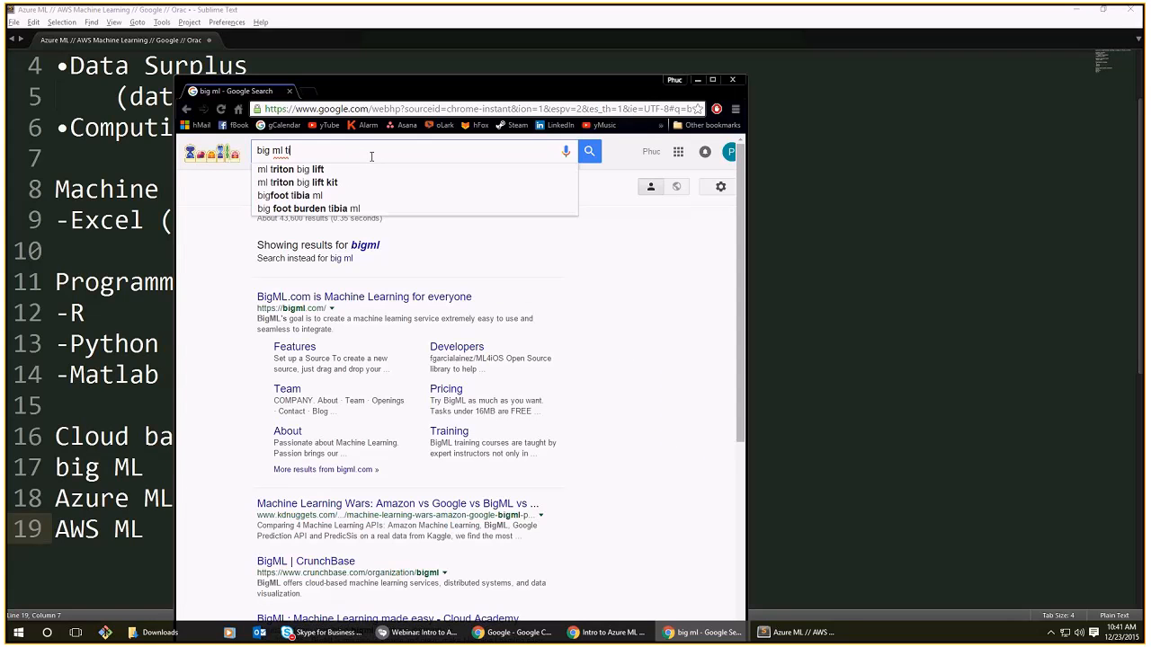
{"action": "type", "text": "tanic"}
{"action": "key", "text": "Return"}
{"action": "left_click_drag", "start_coordinate": [417, 97], "coordinate": [452, 71]}
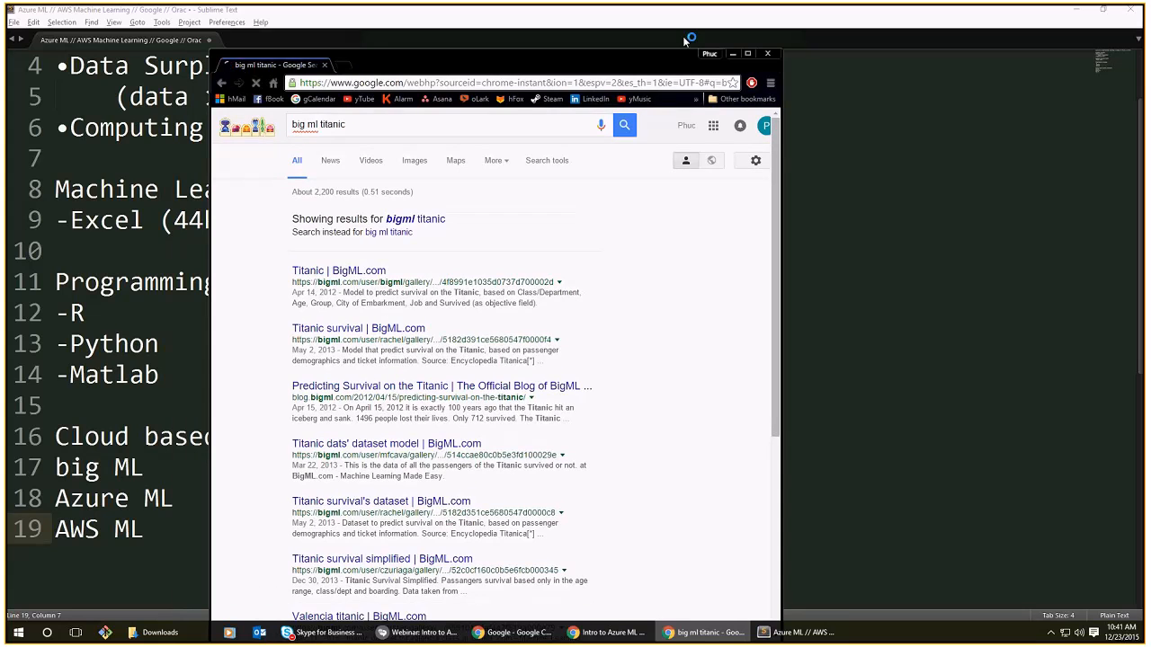
Open the "Titanic | BigML.com" gallery result and enlarge the browser window to fill most of the screen.
{"action": "left_click", "coordinate": [346, 269]}
{"action": "left_click_drag", "start_coordinate": [647, 62], "coordinate": [679, 32]}
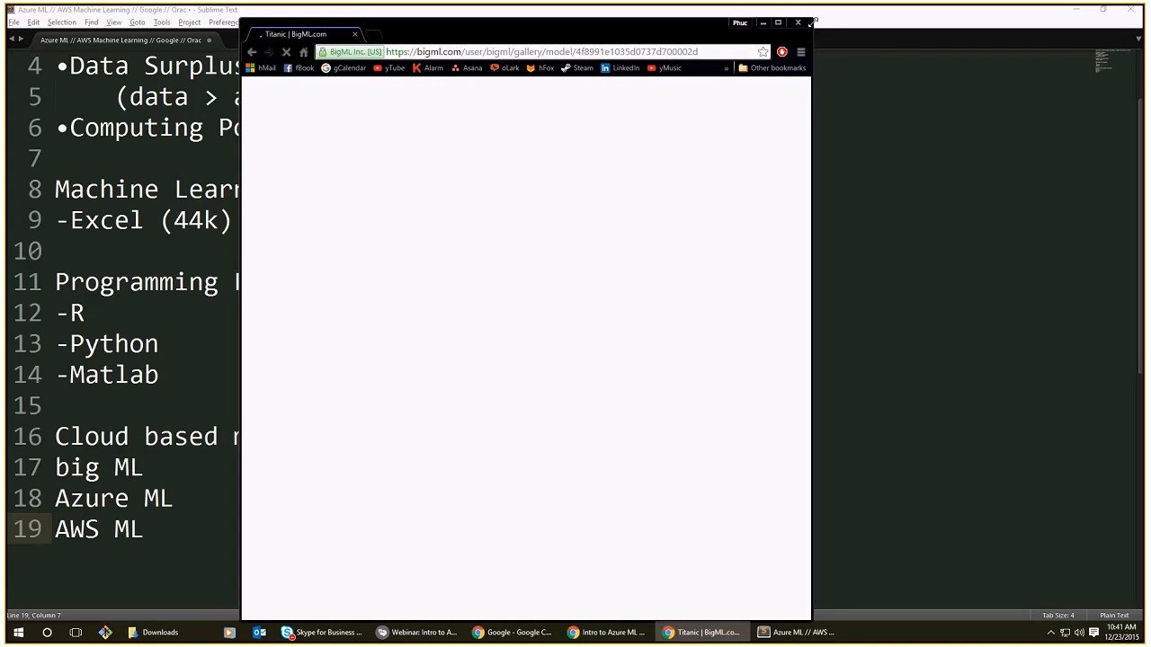
{"action": "left_click_drag", "start_coordinate": [813, 19], "coordinate": [1131, 116]}
{"action": "left_click_drag", "start_coordinate": [827, 116], "coordinate": [612, 49]}
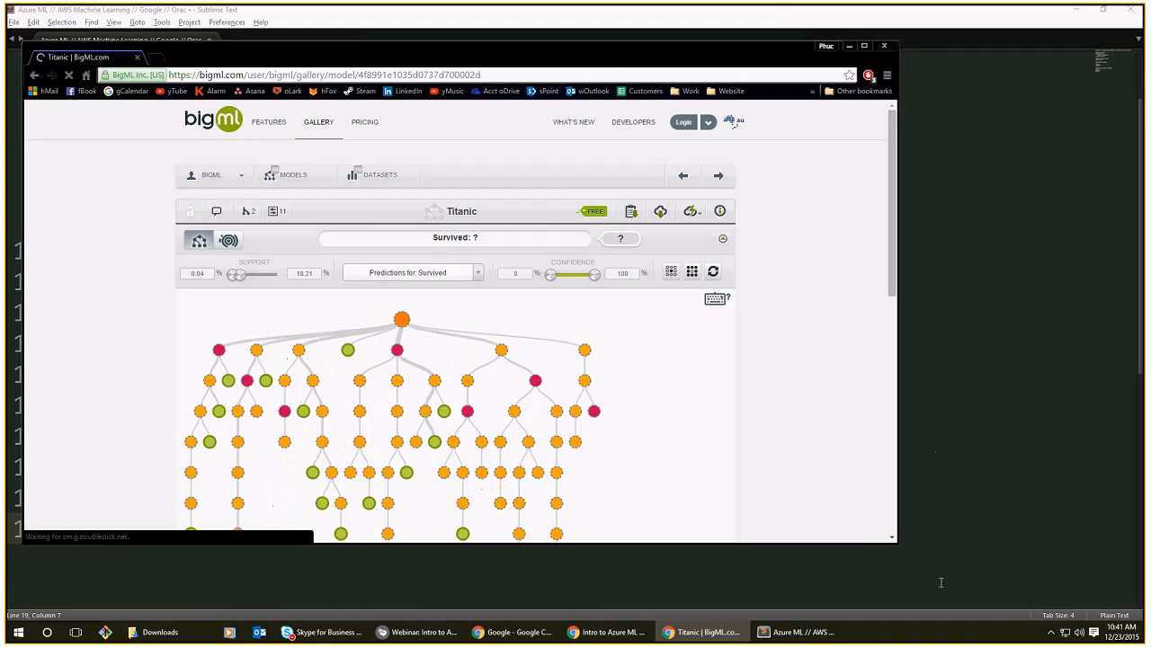
{"action": "left_click_drag", "start_coordinate": [897, 543], "coordinate": [1118, 594]}
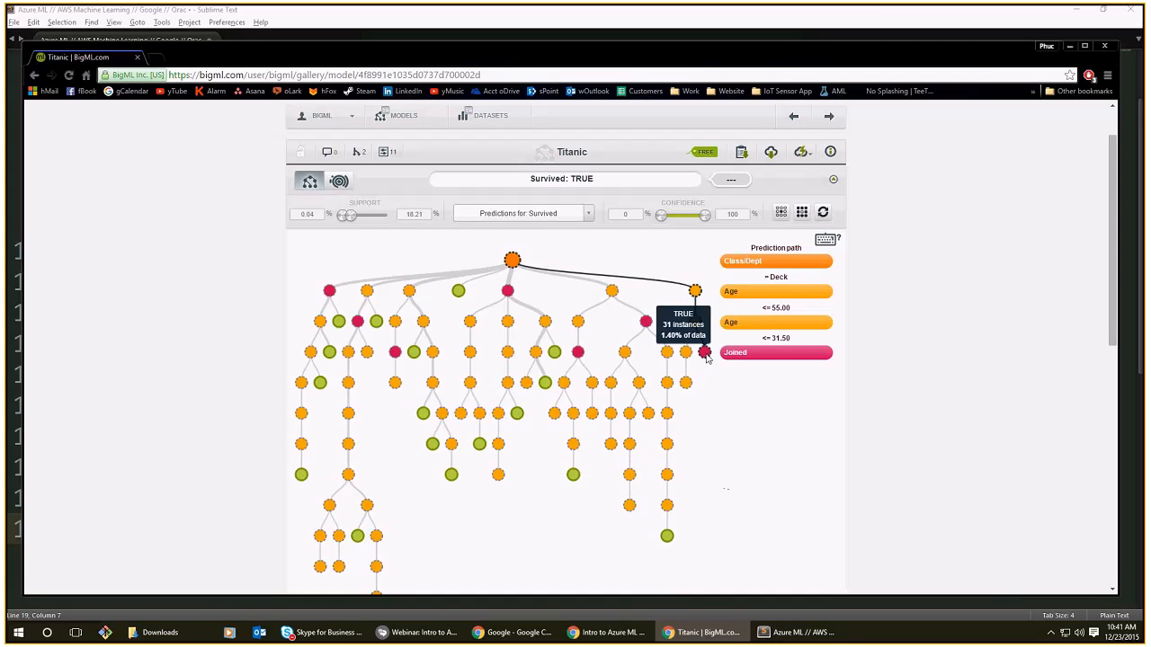
Examine the root node and the first branches of the Titanic survival decision tree.
{"action": "mouse_move", "coordinate": [508, 263]}
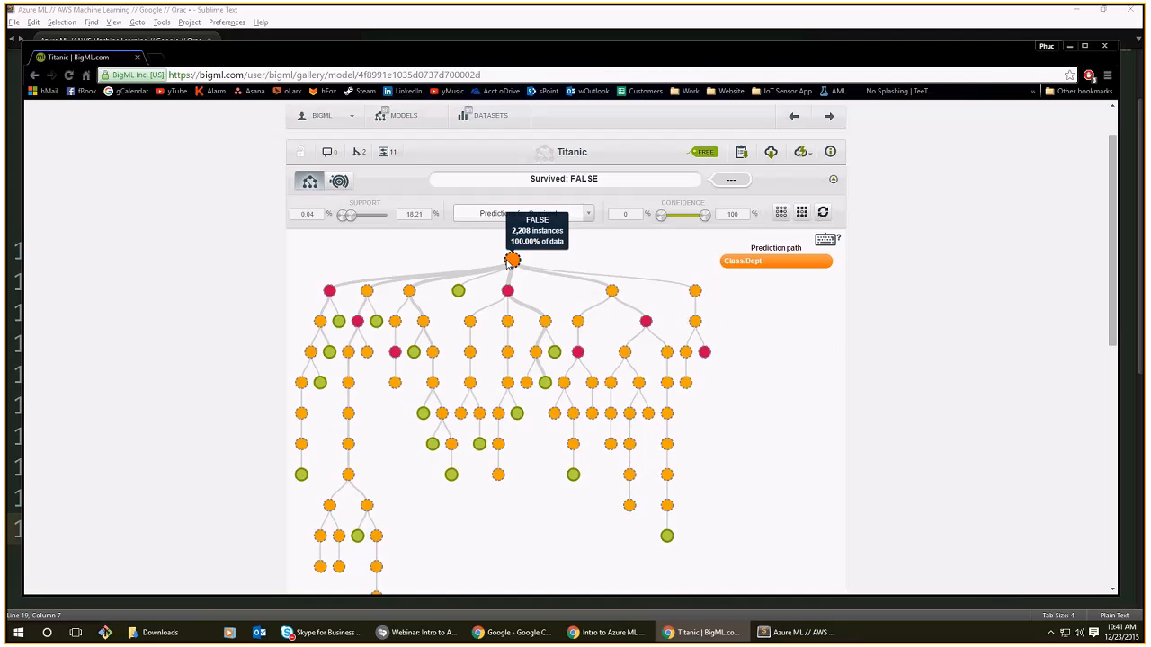
{"action": "scroll", "coordinate": [185, 267], "scroll_direction": "up", "scroll_amount": 1}
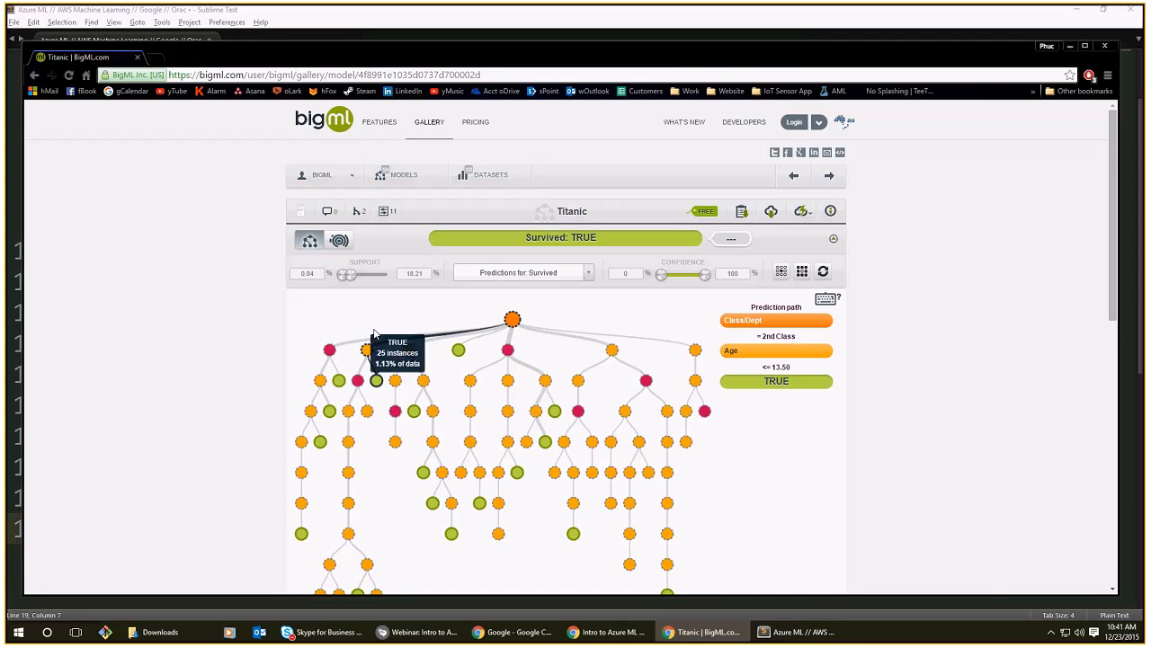
{"action": "scroll", "coordinate": [539, 287], "scroll_direction": "down", "scroll_amount": 2}
{"action": "mouse_move", "coordinate": [551, 257]}
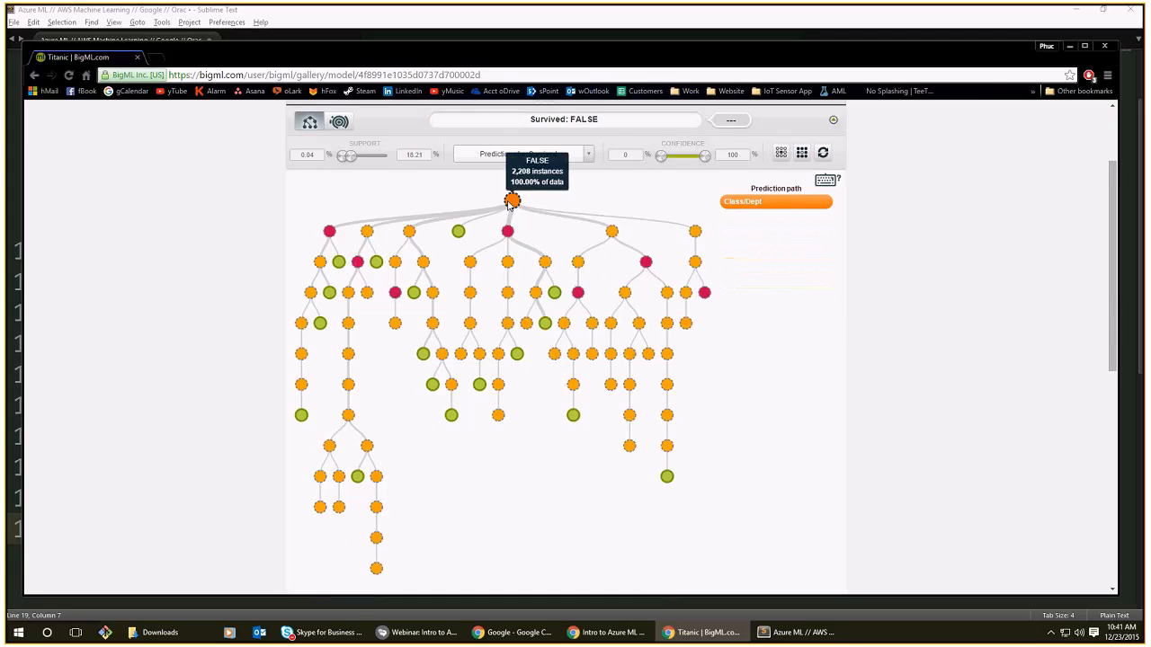
{"action": "mouse_move", "coordinate": [518, 206]}
{"action": "mouse_move", "coordinate": [611, 236]}
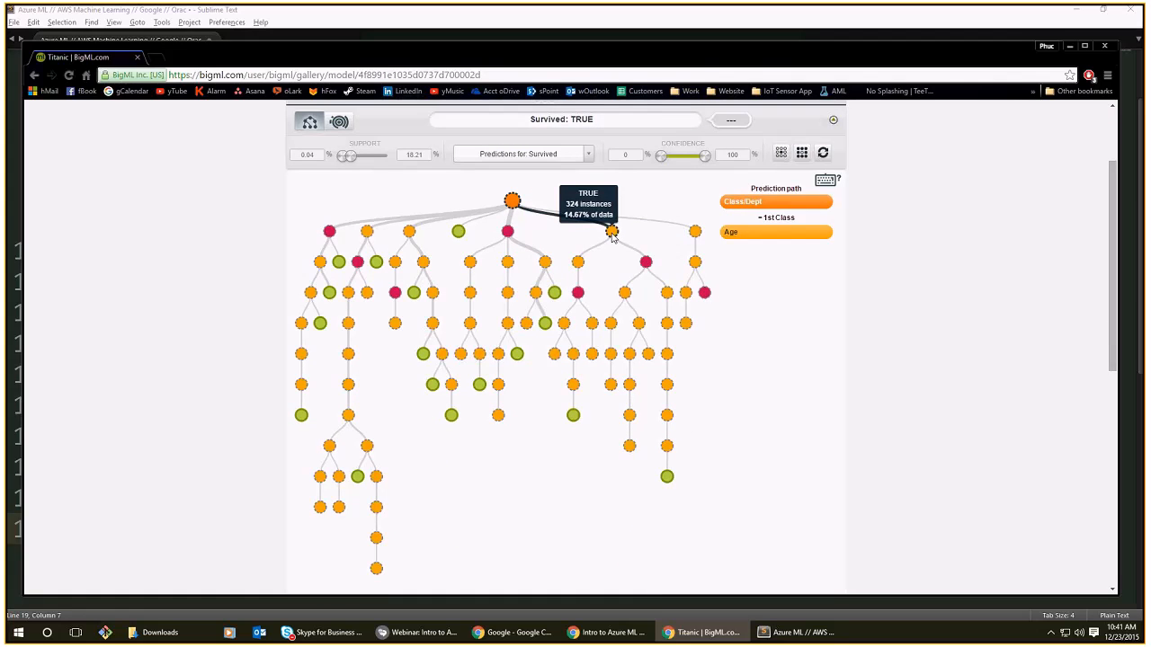
Trace the 1st Class, Cherbourg path down to its leaf in the decision tree and highlight TRUE in the prediction path.
{"action": "left_click", "coordinate": [670, 478]}
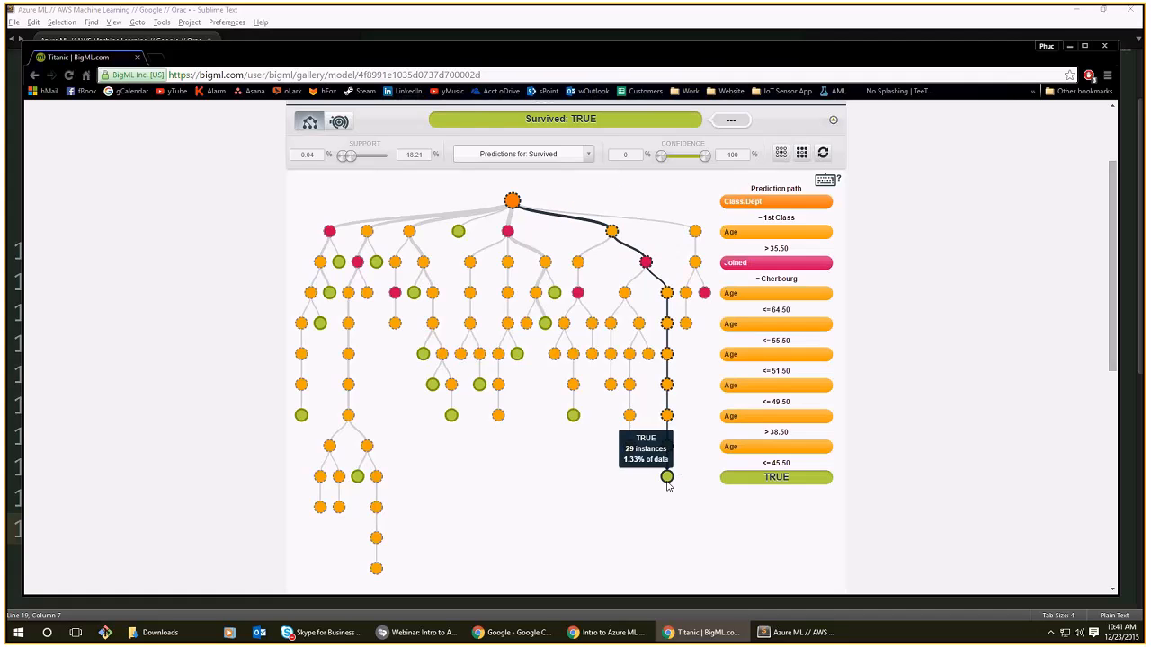
{"action": "double_click", "coordinate": [797, 477]}
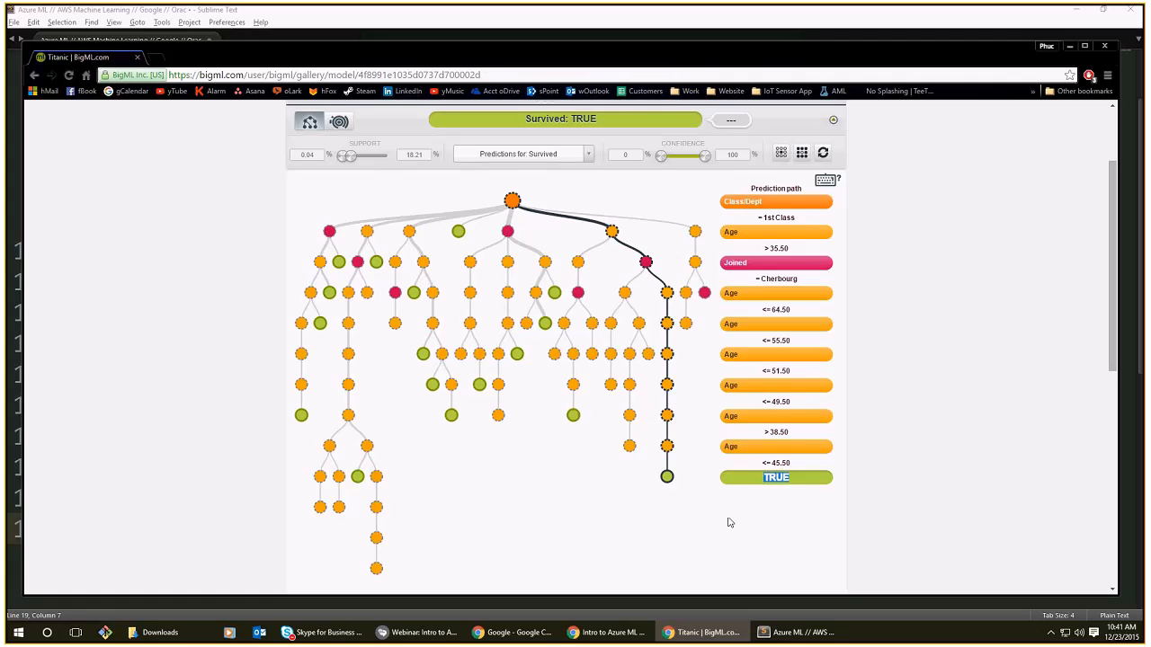
{"action": "mouse_move", "coordinate": [669, 479]}
{"action": "scroll", "coordinate": [863, 437], "scroll_direction": "up", "scroll_amount": 3}
{"action": "scroll", "coordinate": [863, 437], "scroll_direction": "down", "scroll_amount": 5}
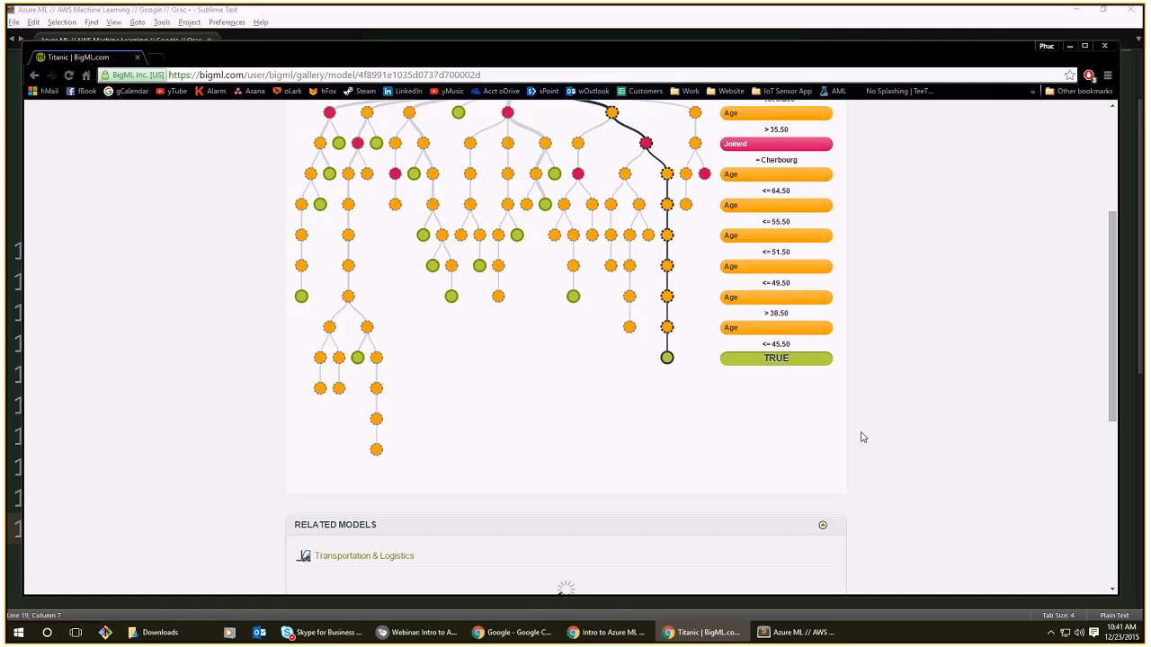
{"action": "scroll", "coordinate": [862, 437], "scroll_direction": "up", "scroll_amount": 3}
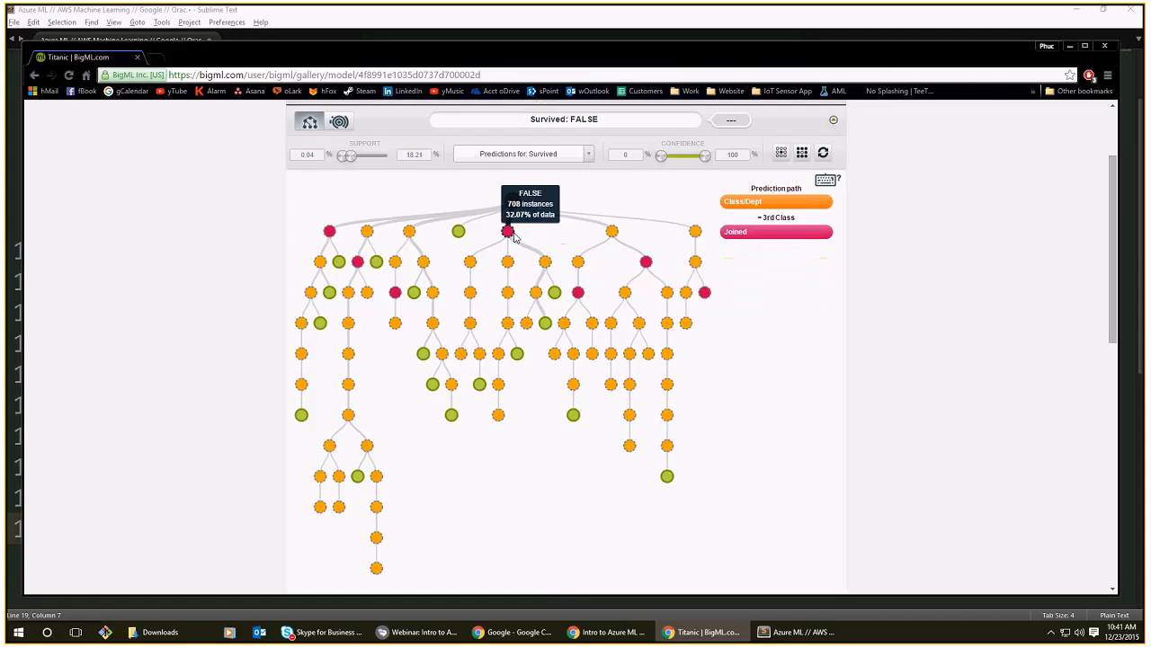
Review the age and boarding conditions along the 1st Class prediction path again and shift the browser window slightly.
{"action": "mouse_move", "coordinate": [612, 232]}
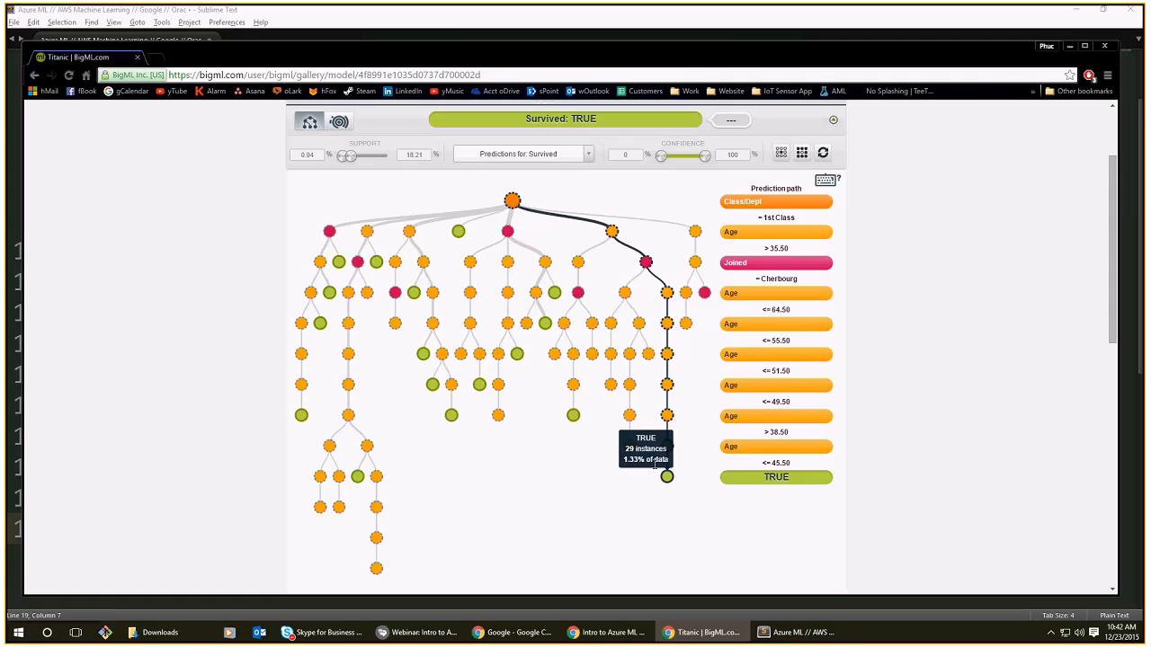
{"action": "scroll", "coordinate": [905, 523], "scroll_direction": "up", "scroll_amount": 1}
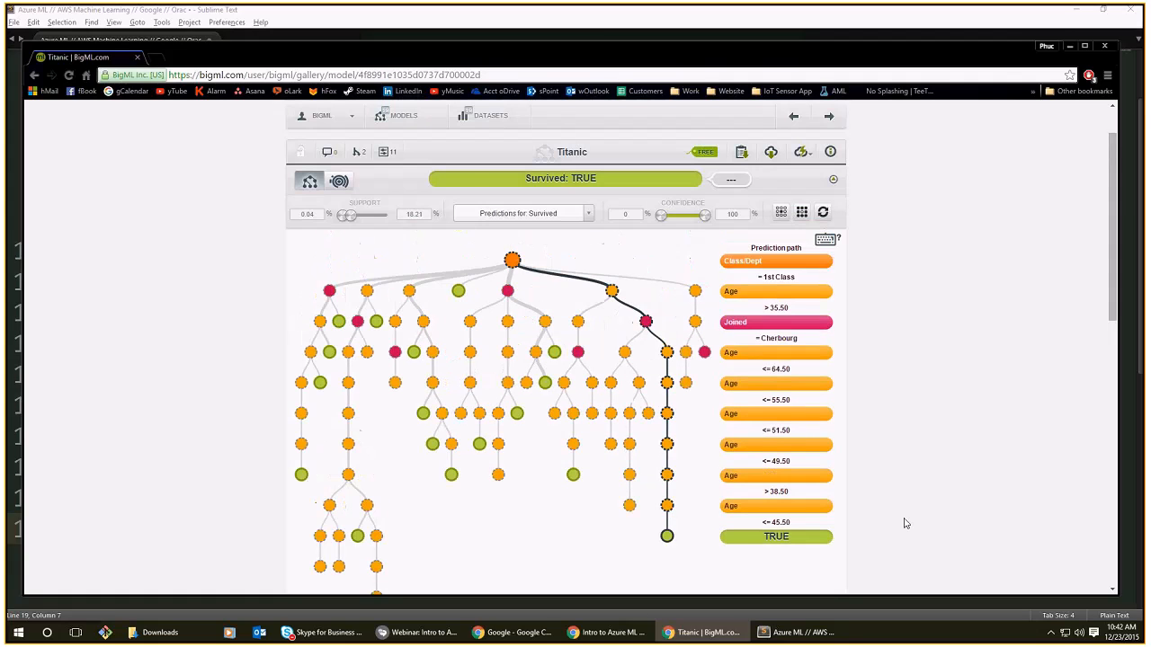
{"action": "scroll", "coordinate": [908, 522], "scroll_direction": "up", "scroll_amount": 1}
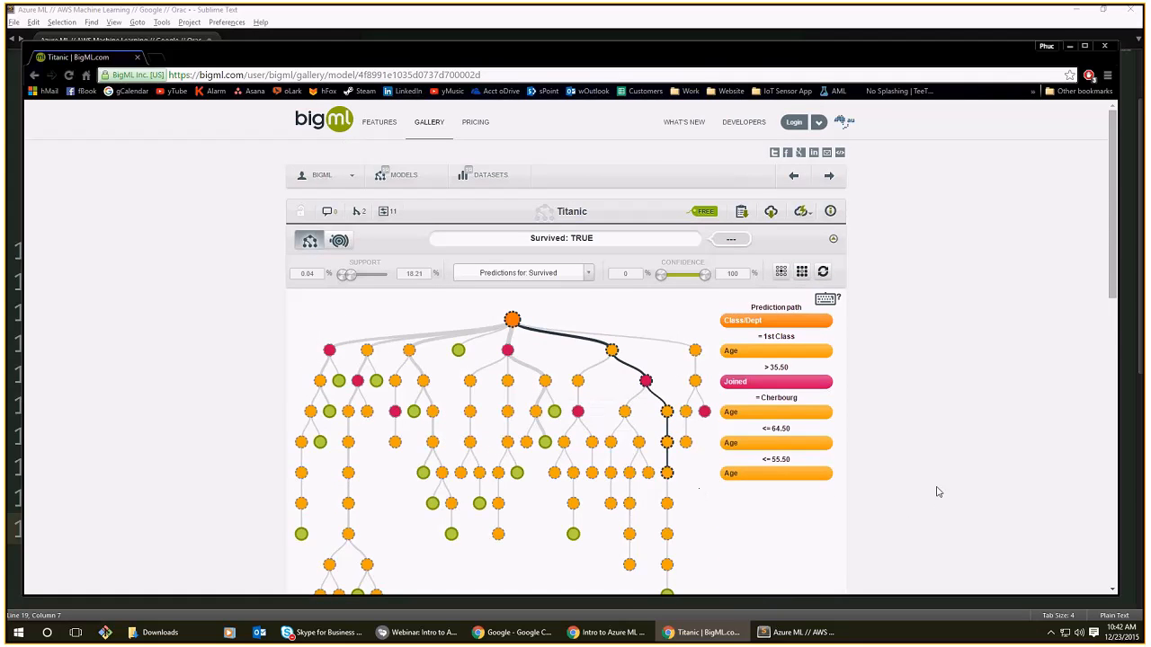
{"action": "scroll", "coordinate": [829, 475], "scroll_direction": "down", "scroll_amount": 1}
{"action": "scroll", "coordinate": [829, 475], "scroll_direction": "down", "scroll_amount": 1}
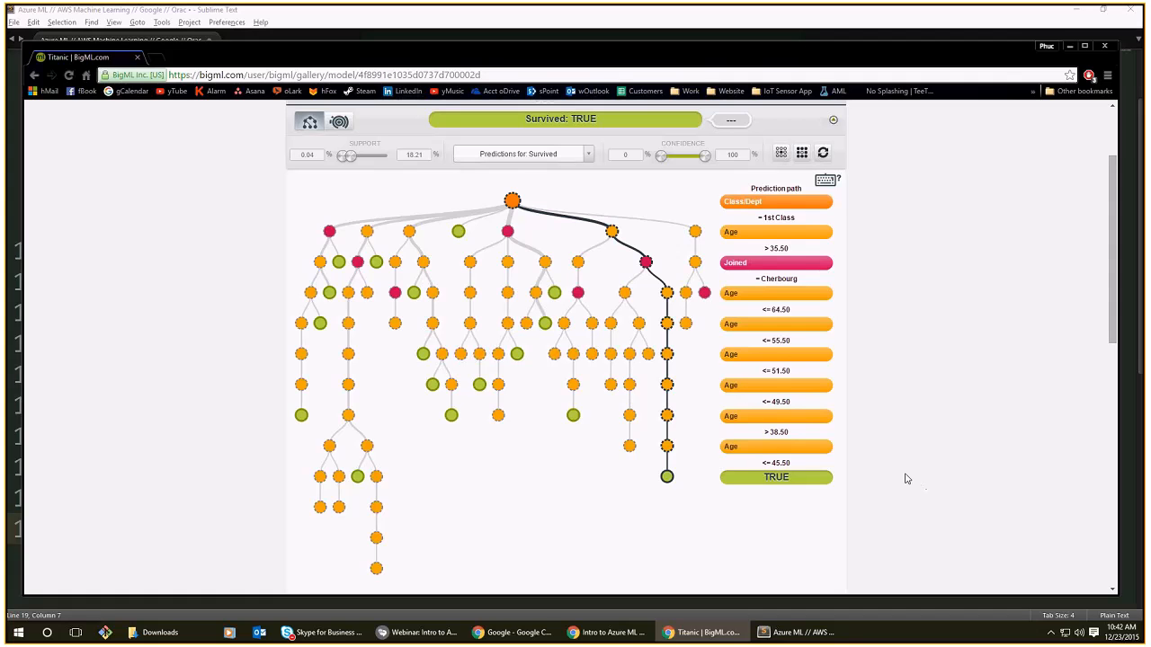
{"action": "left_click_drag", "start_coordinate": [382, 68], "coordinate": [384, 70]}
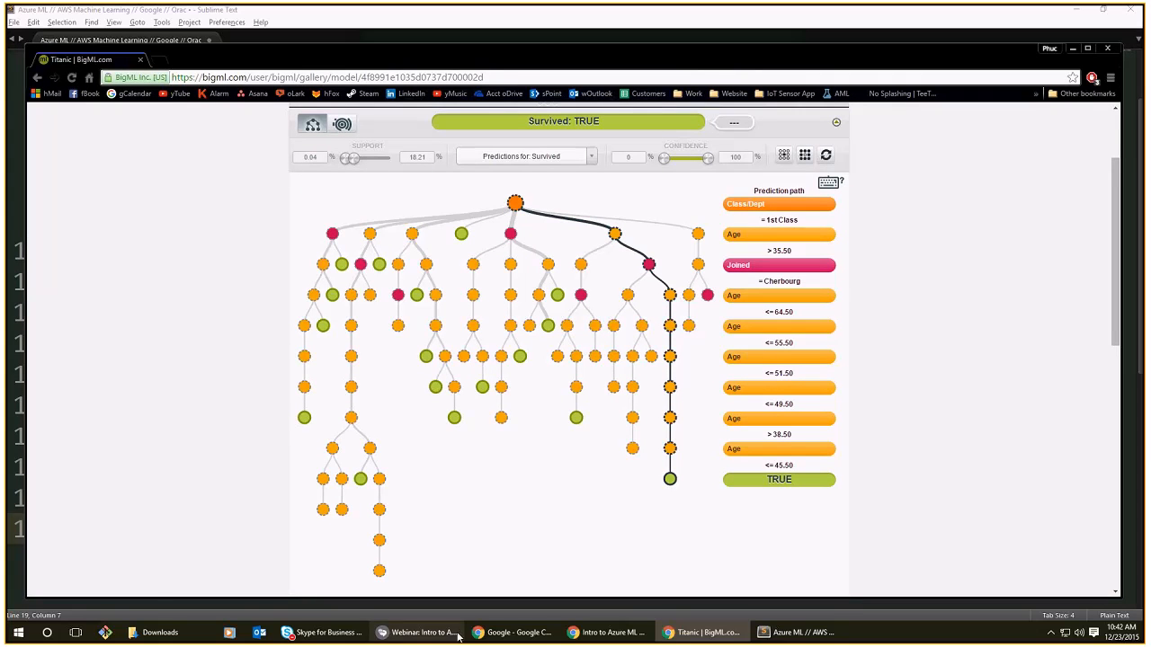
Switch to Sublime Text and highlight the R entry in the Programming Language list.
{"action": "left_click", "coordinate": [23, 565]}
{"action": "left_click", "coordinate": [232, 387]}
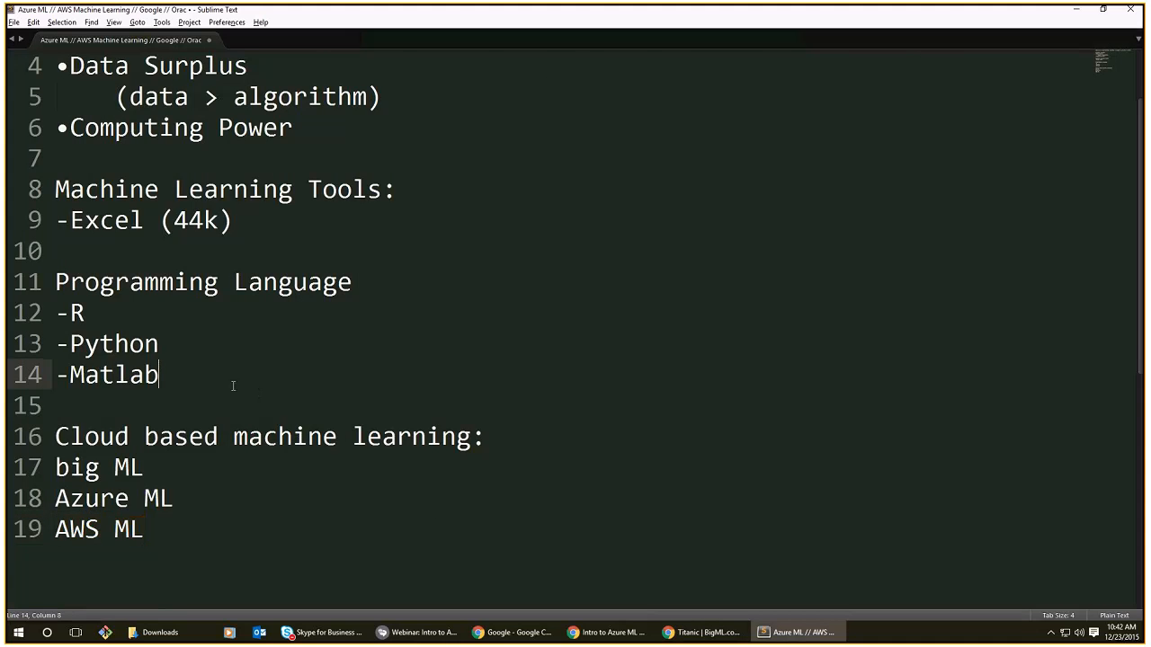
{"action": "scroll", "coordinate": [237, 392], "scroll_direction": "up", "scroll_amount": 2}
{"action": "scroll", "coordinate": [218, 429], "scroll_direction": "down", "scroll_amount": 1}
{"action": "scroll", "coordinate": [137, 438], "scroll_direction": "up", "scroll_amount": 1}
{"action": "key", "text": "Up"}
{"action": "key", "text": "Up"}
{"action": "key", "text": "shift+Home"}
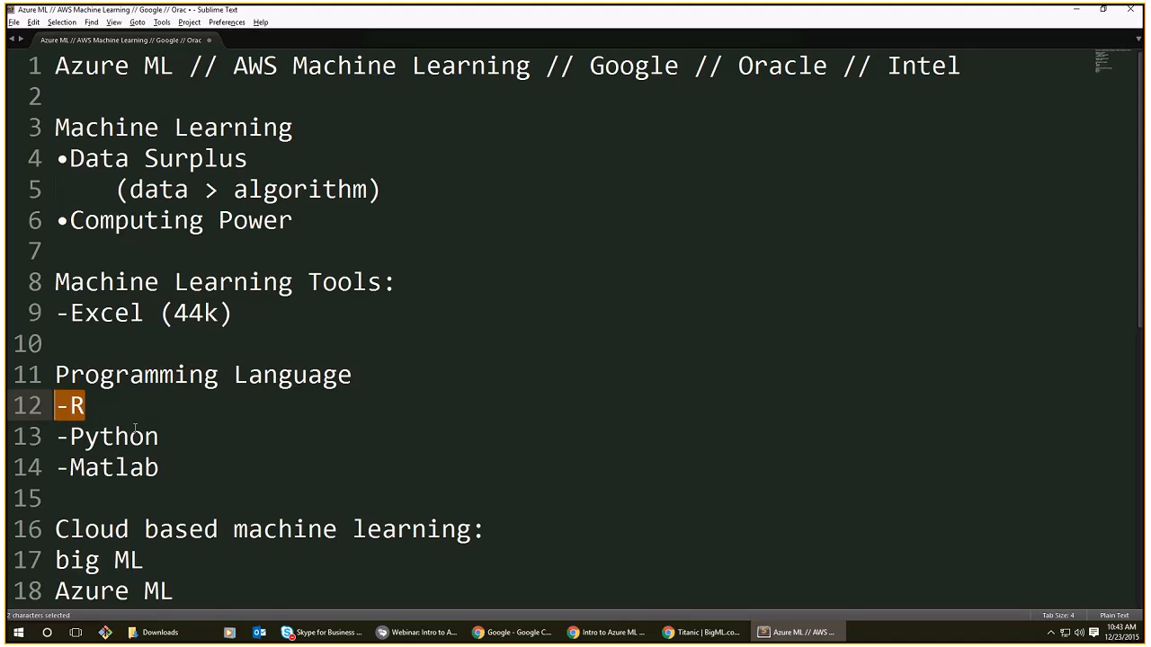
Clear the R selection and highlight Azure ML in the cloud based machine learning list.
{"action": "left_click", "coordinate": [71, 410]}
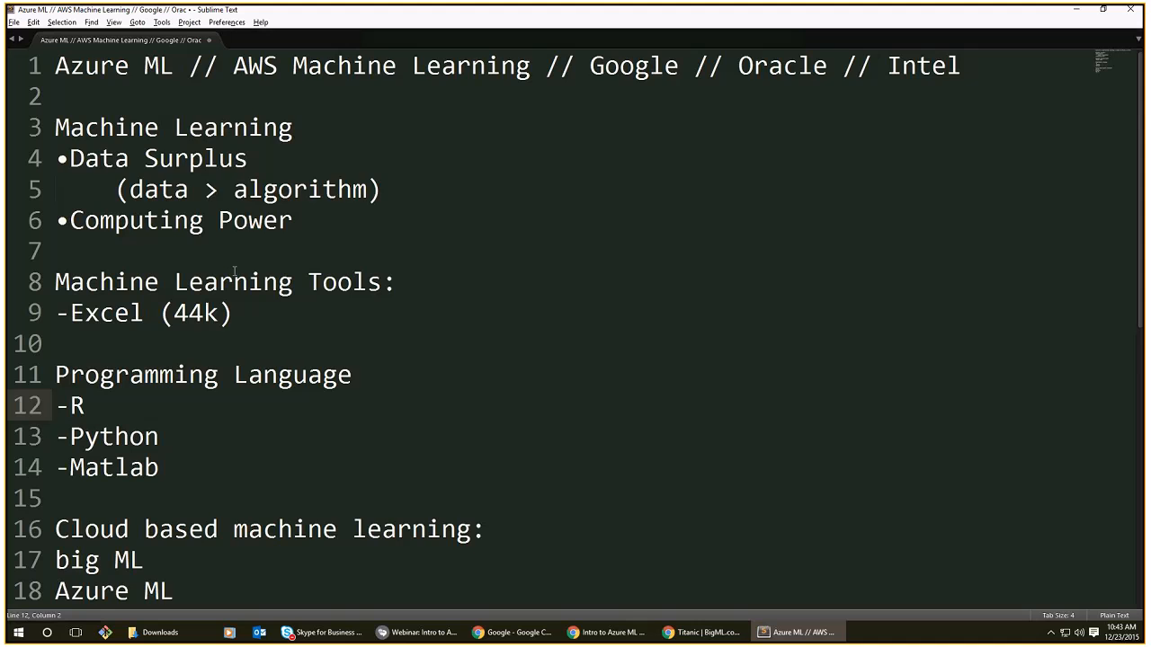
{"action": "scroll", "coordinate": [208, 511], "scroll_direction": "down", "scroll_amount": 1}
{"action": "left_click_drag", "start_coordinate": [278, 507], "coordinate": [55, 504]}
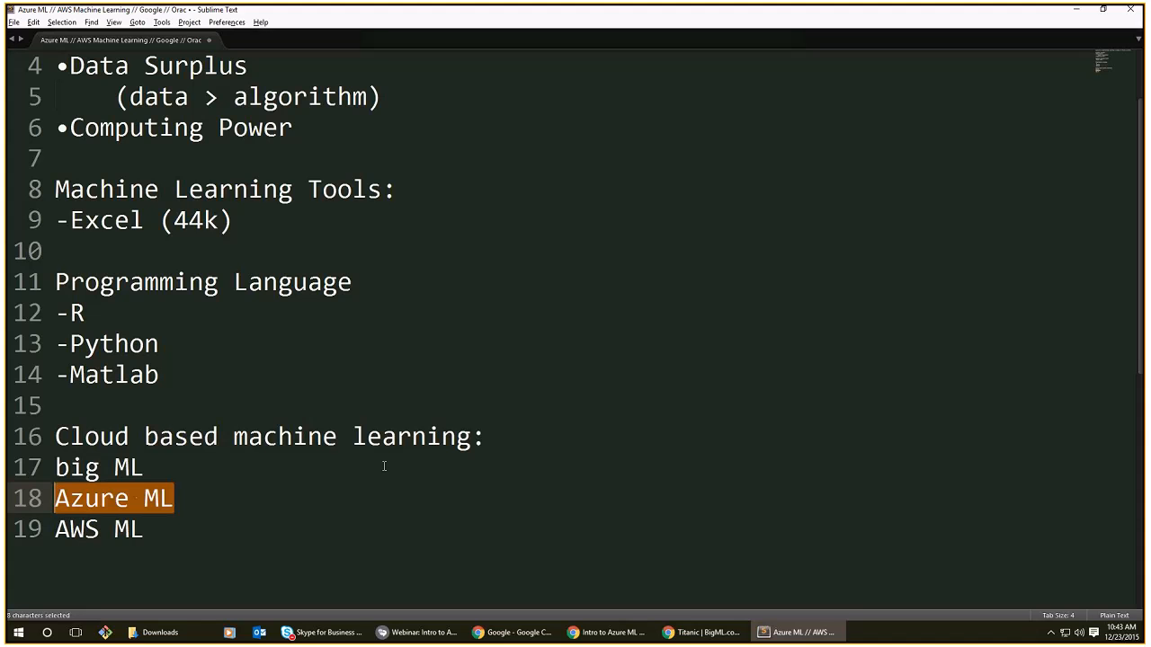
Switch to the Chrome window with the Titanic model, open Google in a new tab and search for "azure".
{"action": "left_click", "coordinate": [710, 635]}
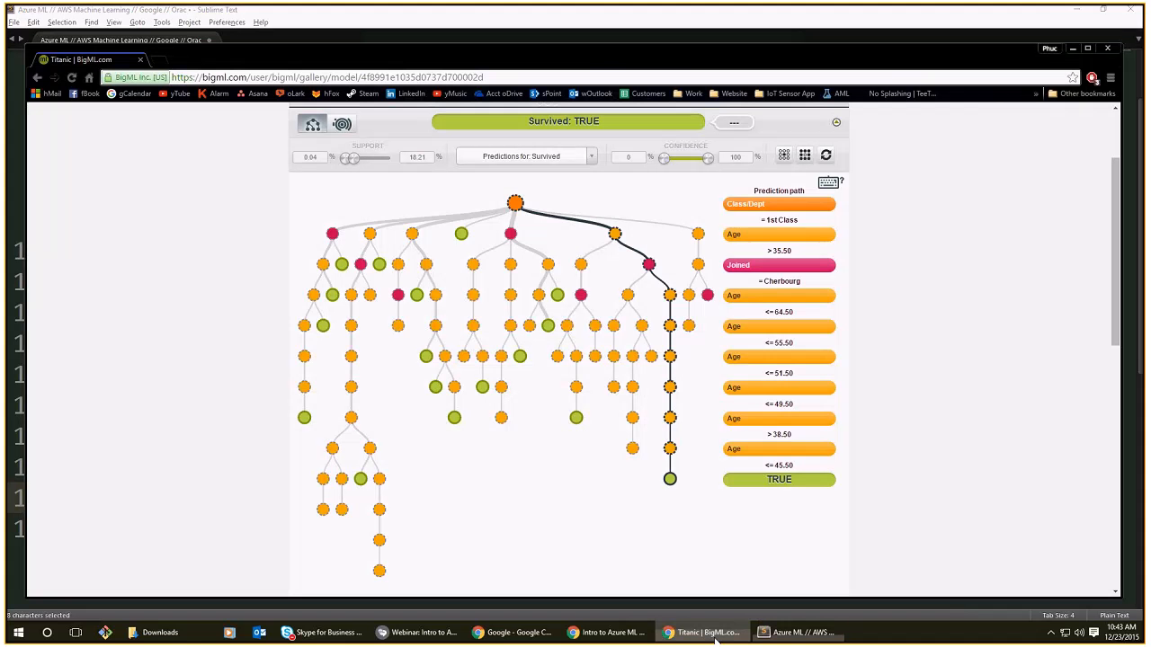
{"action": "left_click", "coordinate": [158, 60]}
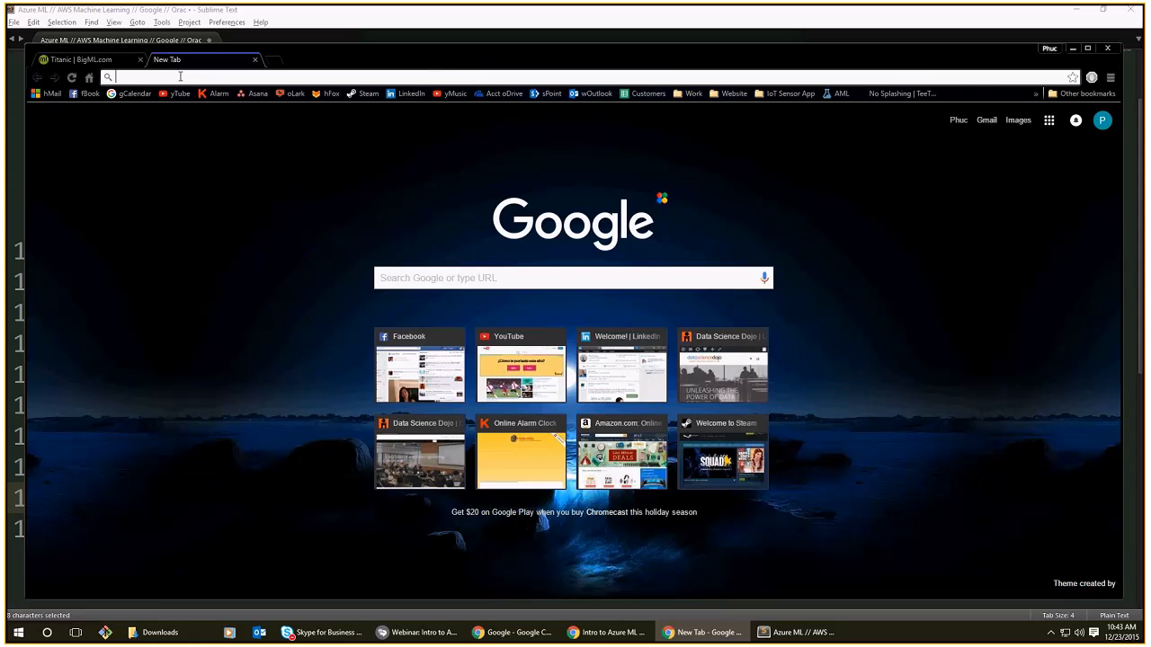
{"action": "type", "text": "google"}
{"action": "key", "text": "Return"}
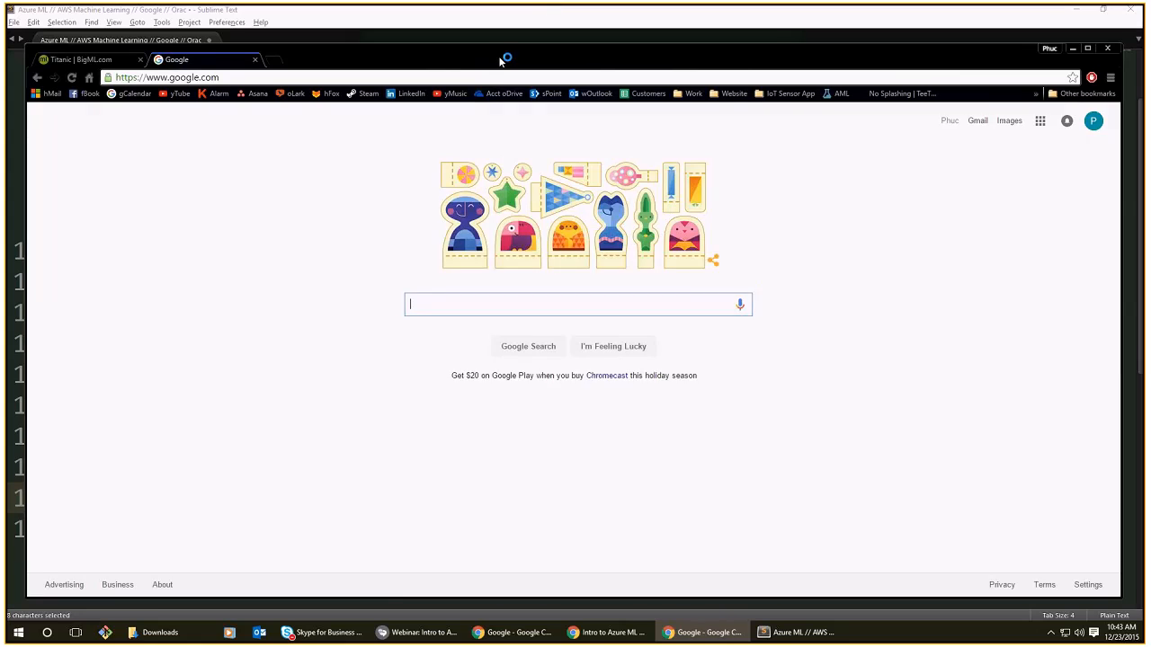
{"action": "type", "text": "azure"}
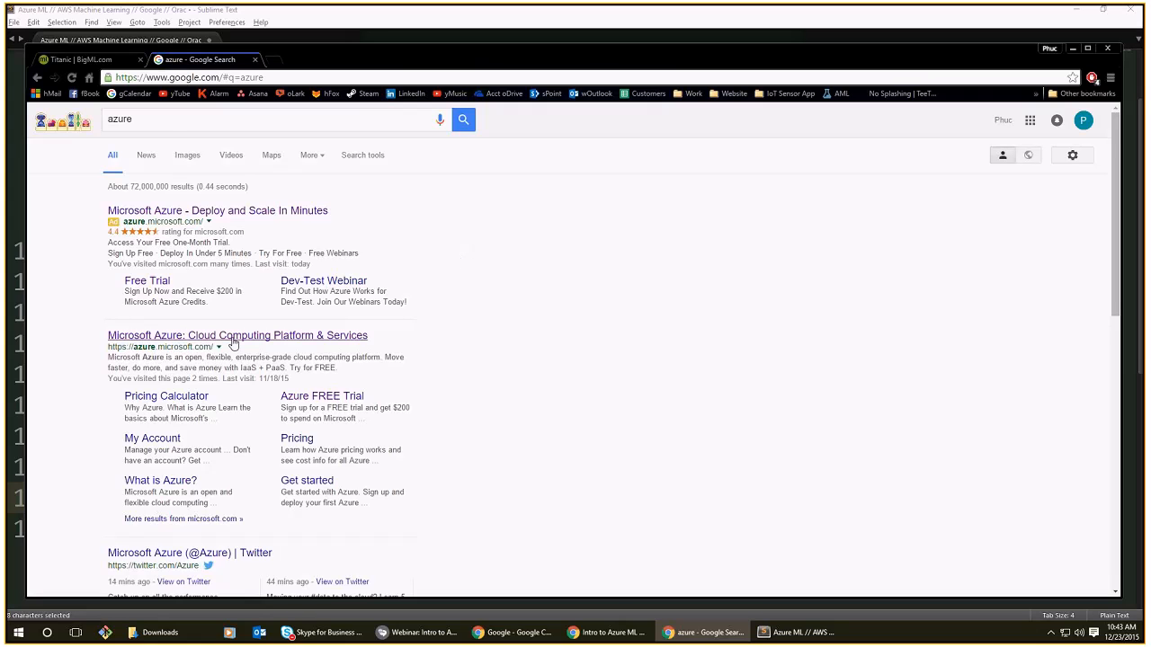
Refine the Google search to "azure free trial".
{"action": "left_click", "coordinate": [167, 119]}
{"action": "type", "text": "free tr"}
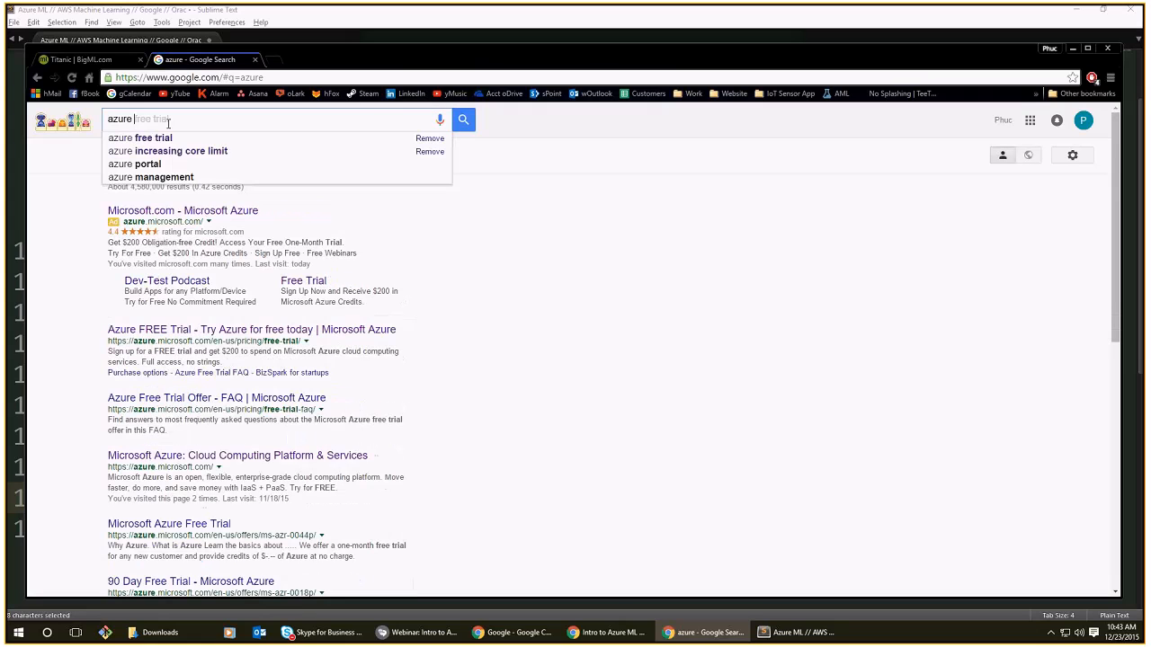
{"action": "type", "text": "ial"}
{"action": "key", "text": "Return"}
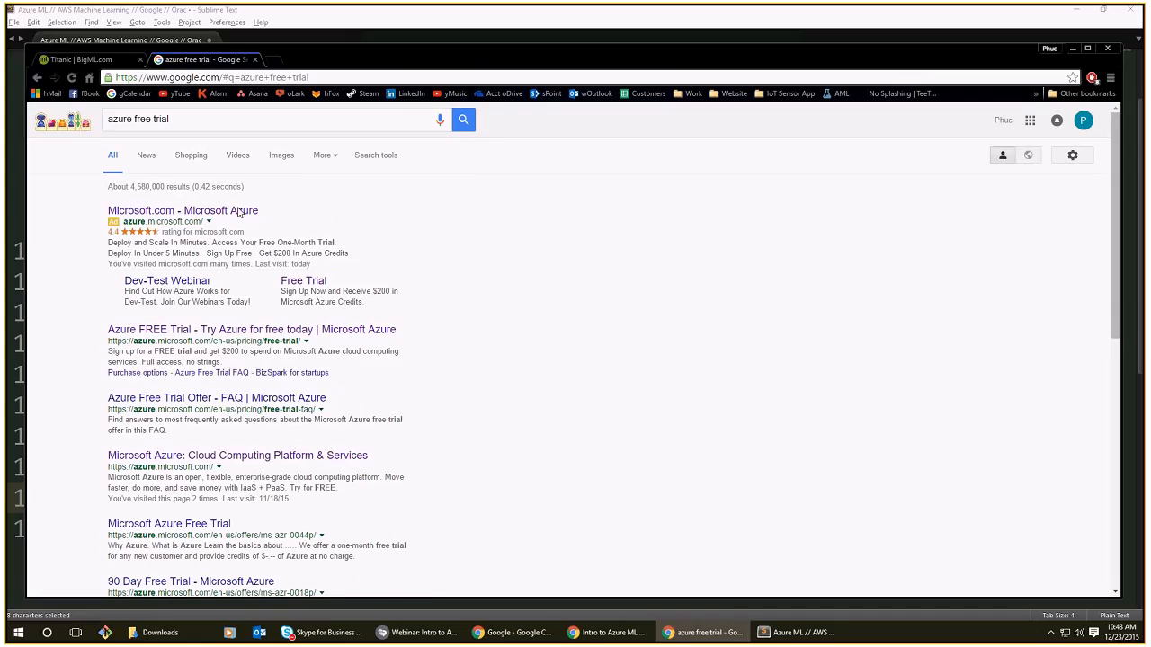
Open the Azure FREE Trial page, start the trial sign-up and sign in with the work account's e-mail and password.
{"action": "left_click", "coordinate": [210, 335]}
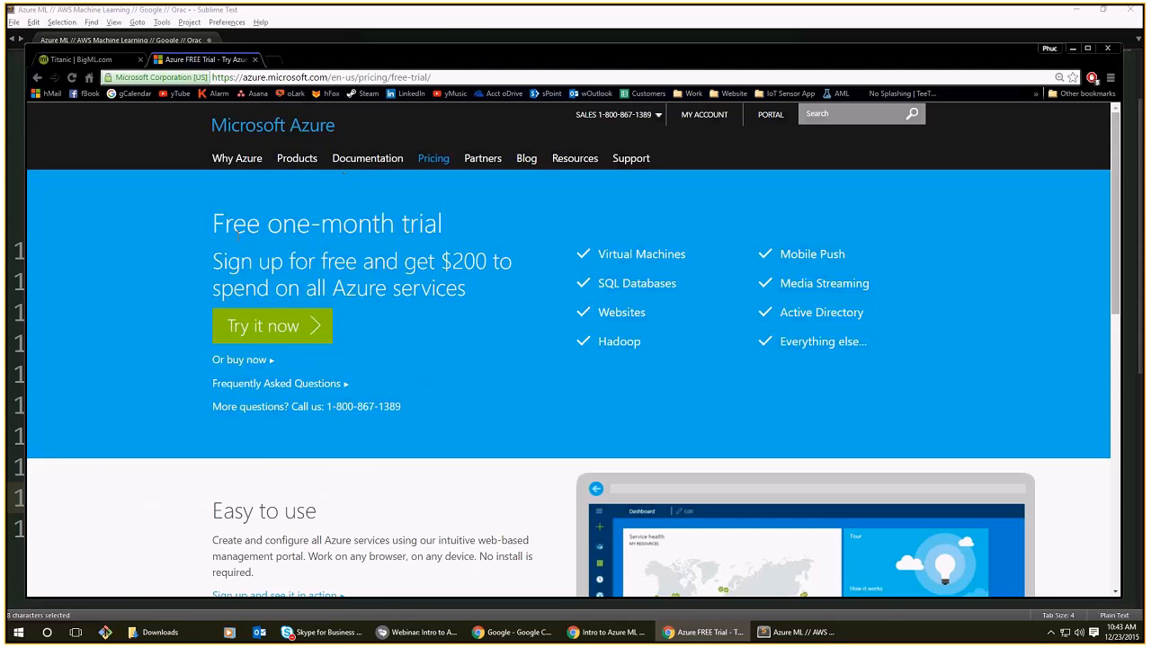
{"action": "left_click", "coordinate": [275, 329]}
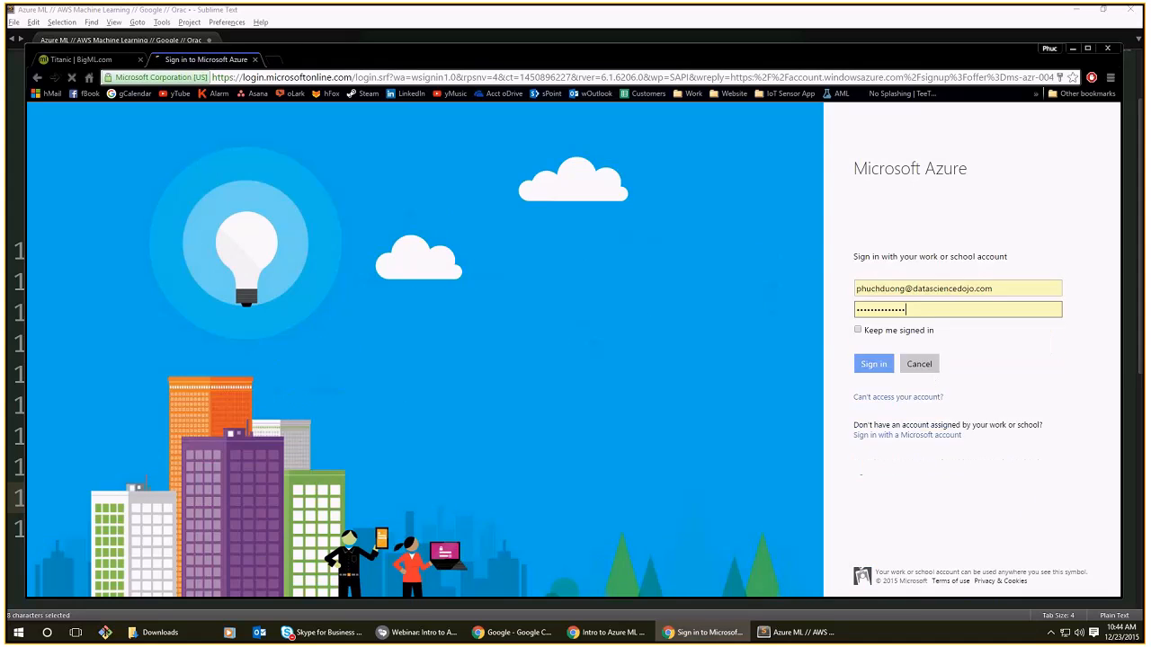
{"action": "key", "text": "Return"}
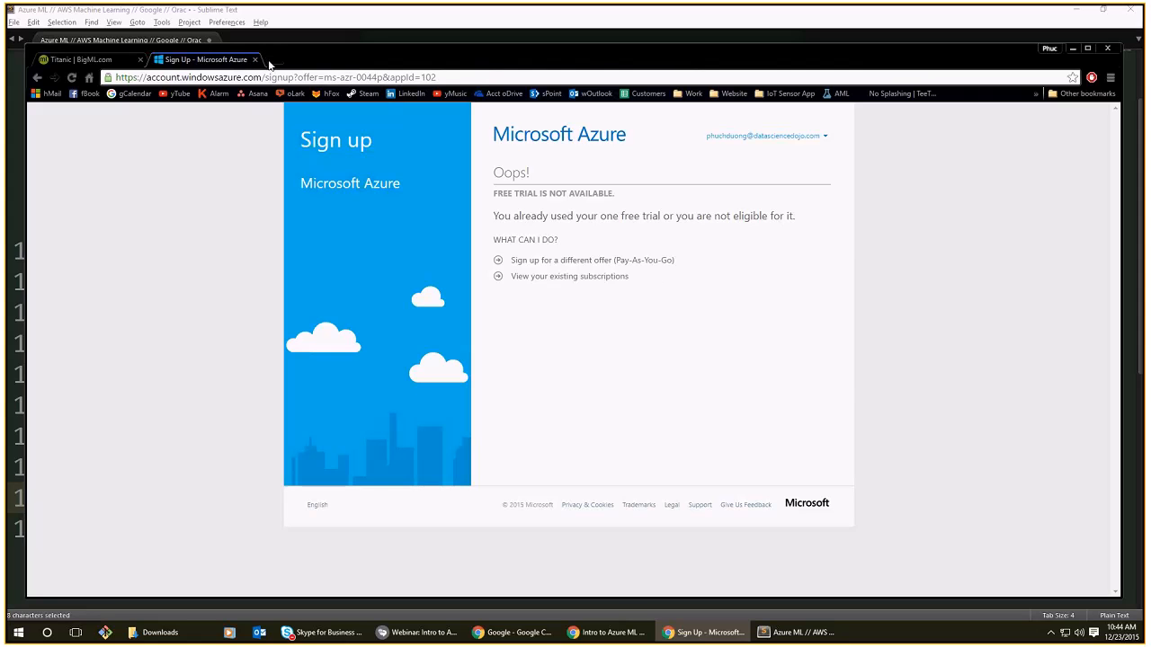
Open the Azure management portal at manage.windowsazure.com in a new tab.
{"action": "left_click", "coordinate": [274, 61]}
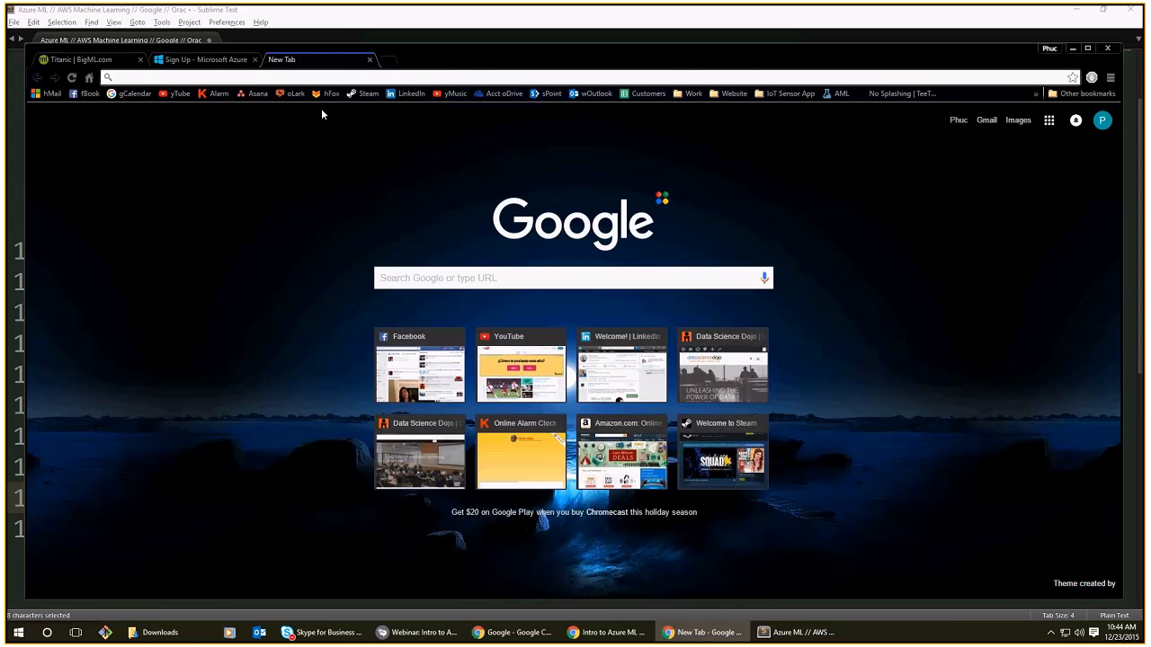
{"action": "type", "text": "m"}
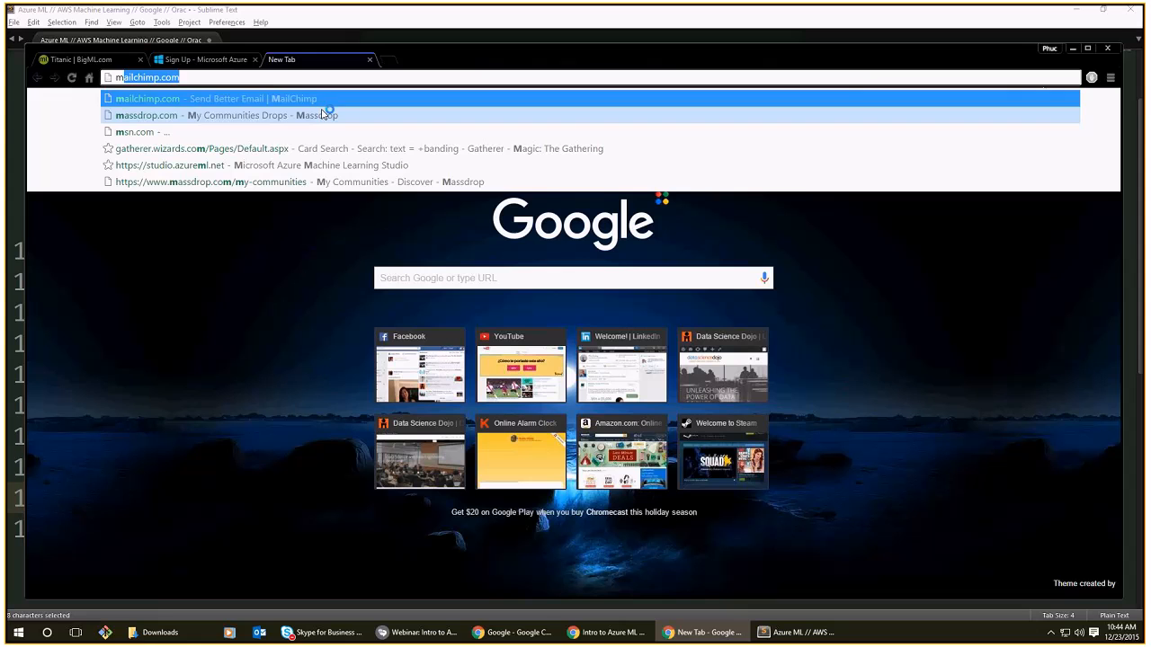
{"action": "type", "text": "anage."}
{"action": "key", "text": "Return"}
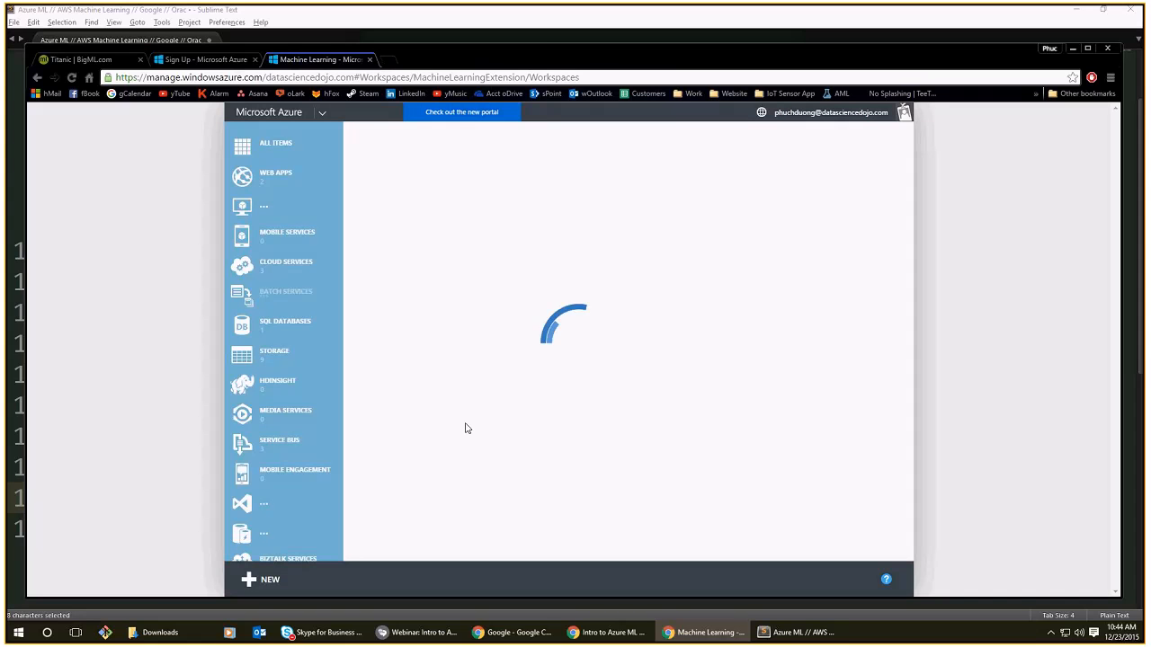
Look through the full list of Azure services in the management portal.
{"action": "scroll", "coordinate": [314, 379], "scroll_direction": "down", "scroll_amount": 9}
{"action": "scroll", "coordinate": [316, 468], "scroll_direction": "up", "scroll_amount": 9}
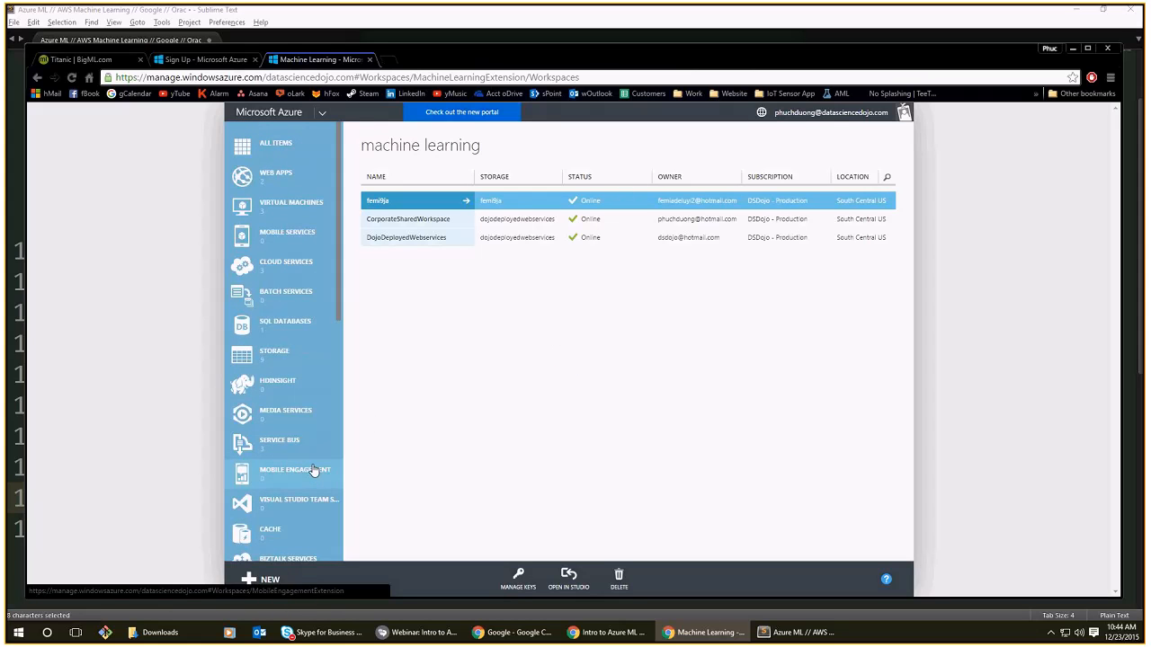
{"action": "scroll", "coordinate": [324, 296], "scroll_direction": "down", "scroll_amount": 3}
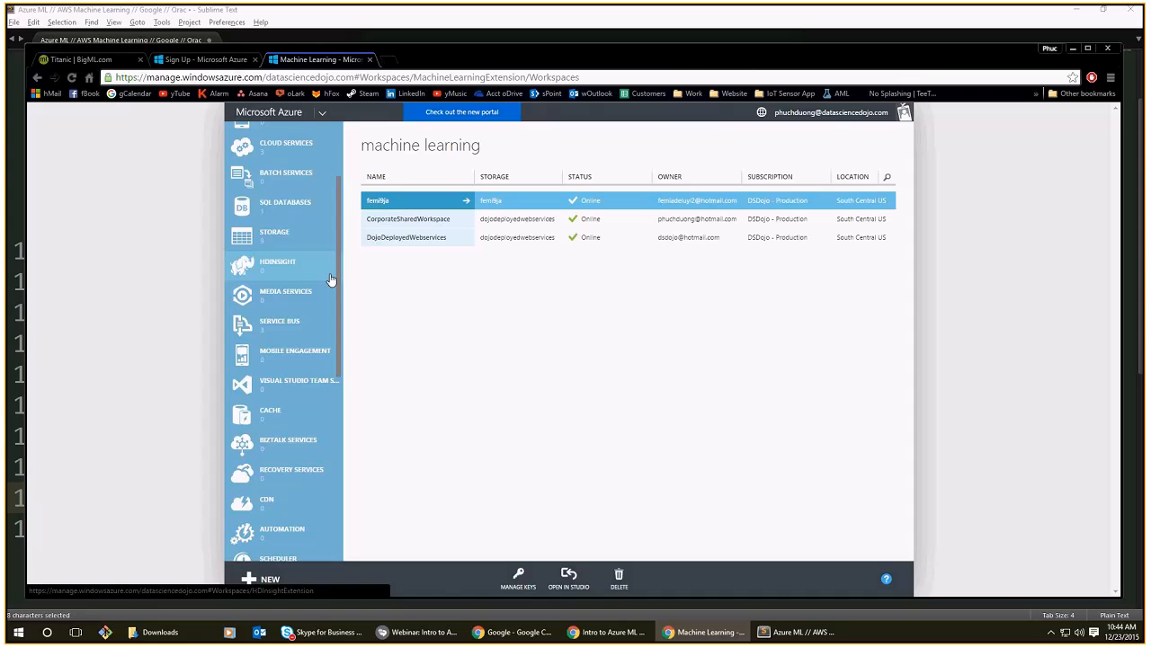
{"action": "scroll", "coordinate": [333, 360], "scroll_direction": "down", "scroll_amount": 7}
{"action": "scroll", "coordinate": [288, 270], "scroll_direction": "up", "scroll_amount": 10}
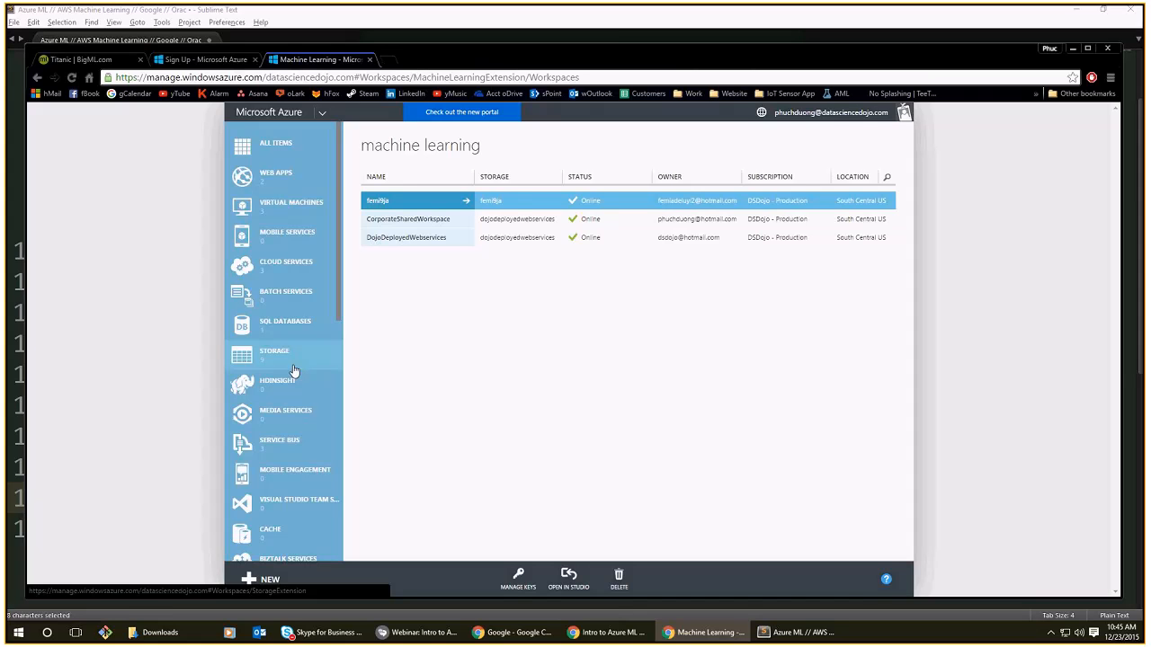
Examine the Azure service list around Machine Learning and select the DojoDeployedWebservices workspace among the existing ML workspaces.
{"action": "scroll", "coordinate": [310, 297], "scroll_direction": "down", "scroll_amount": 5}
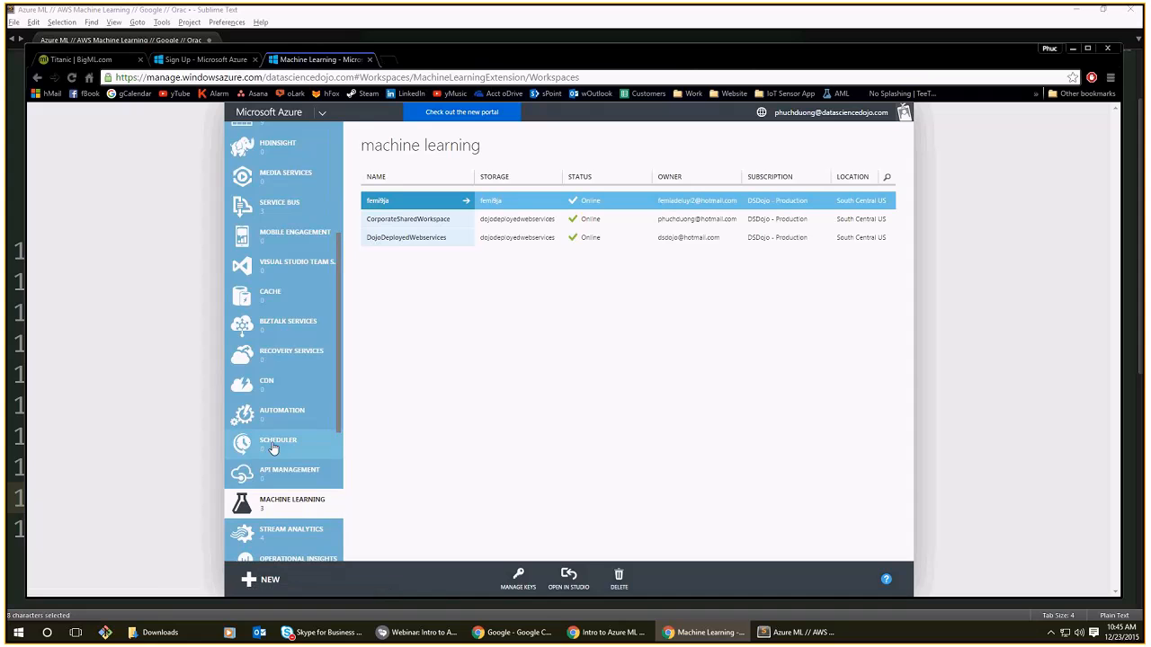
{"action": "scroll", "coordinate": [273, 449], "scroll_direction": "up", "scroll_amount": 5}
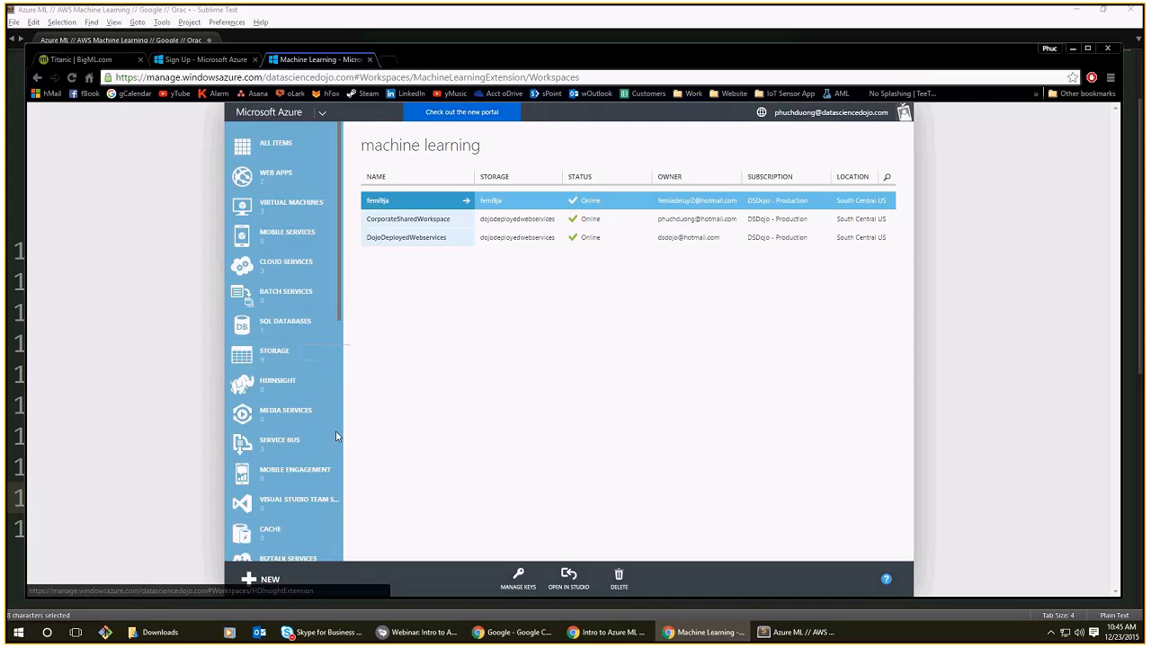
{"action": "scroll", "coordinate": [297, 329], "scroll_direction": "down", "scroll_amount": 8}
{"action": "scroll", "coordinate": [297, 466], "scroll_direction": "up", "scroll_amount": 6}
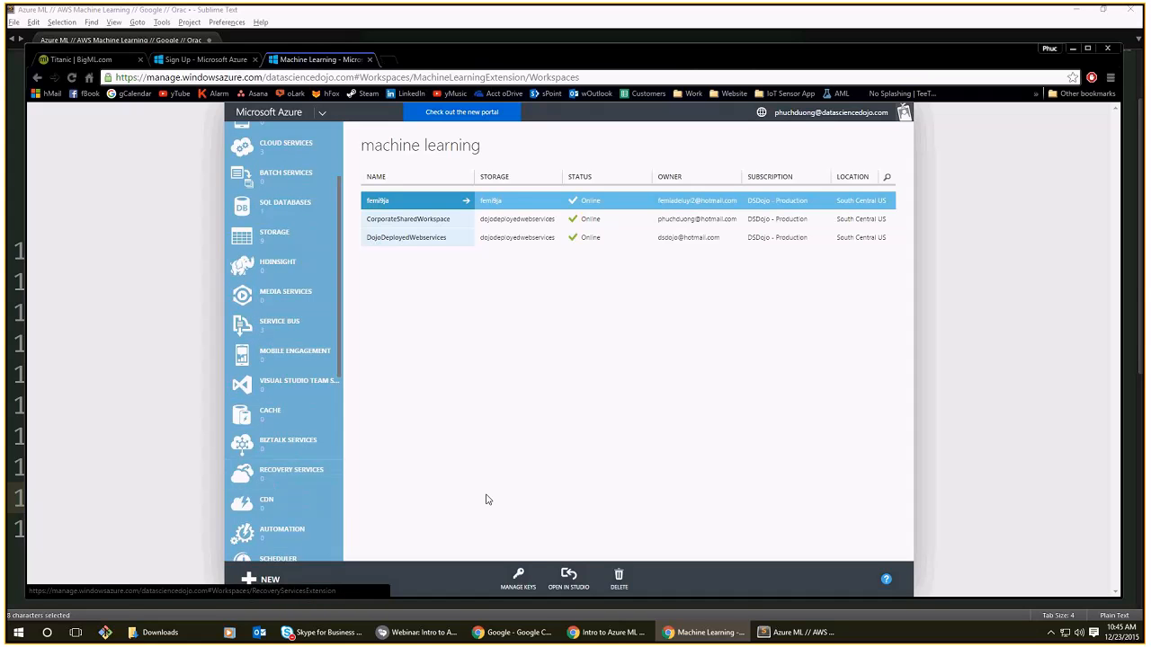
{"action": "scroll", "coordinate": [308, 449], "scroll_direction": "down", "scroll_amount": 2}
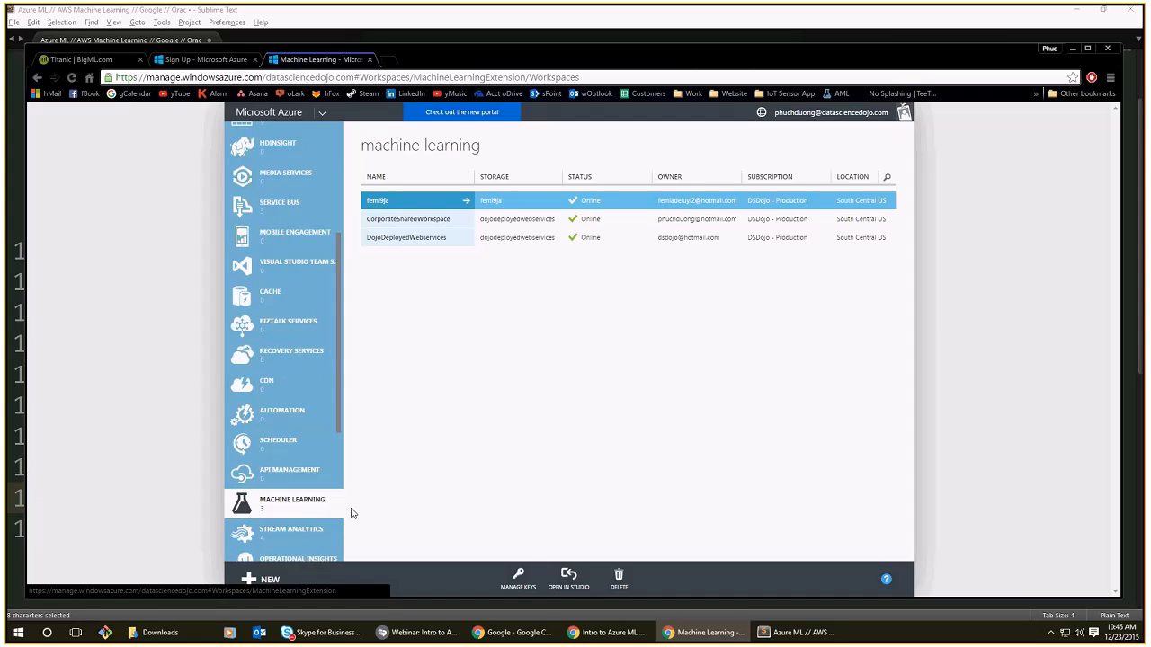
{"action": "scroll", "coordinate": [287, 432], "scroll_direction": "up", "scroll_amount": 3}
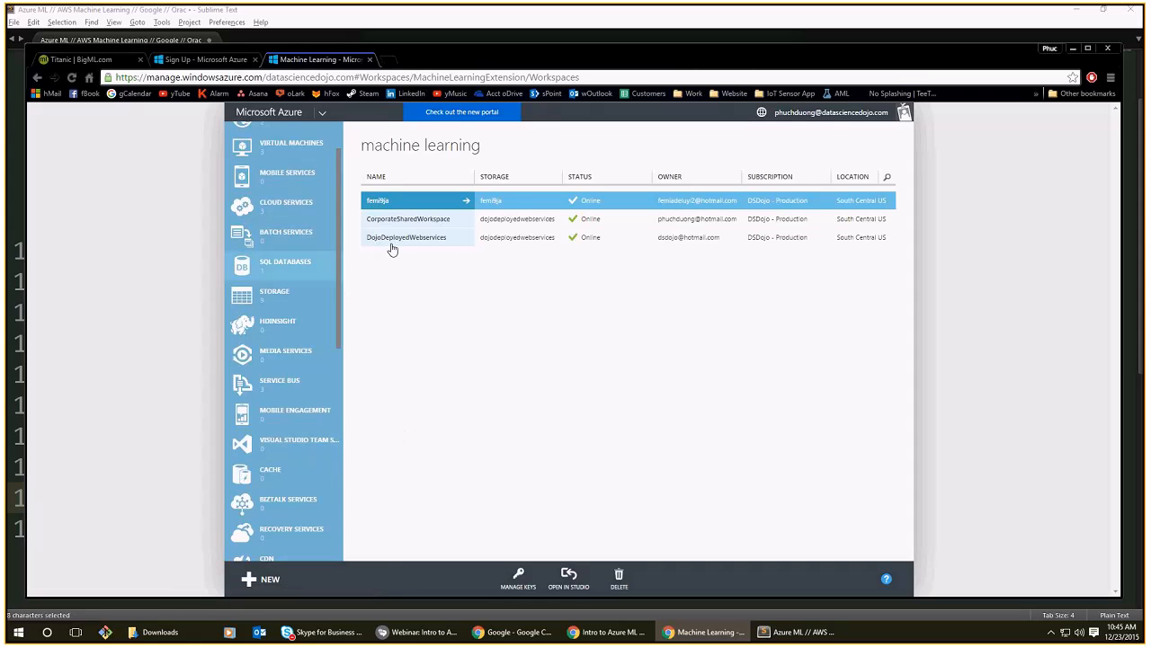
{"action": "scroll", "coordinate": [288, 521], "scroll_direction": "down", "scroll_amount": 6}
{"action": "scroll", "coordinate": [324, 449], "scroll_direction": "up", "scroll_amount": 2}
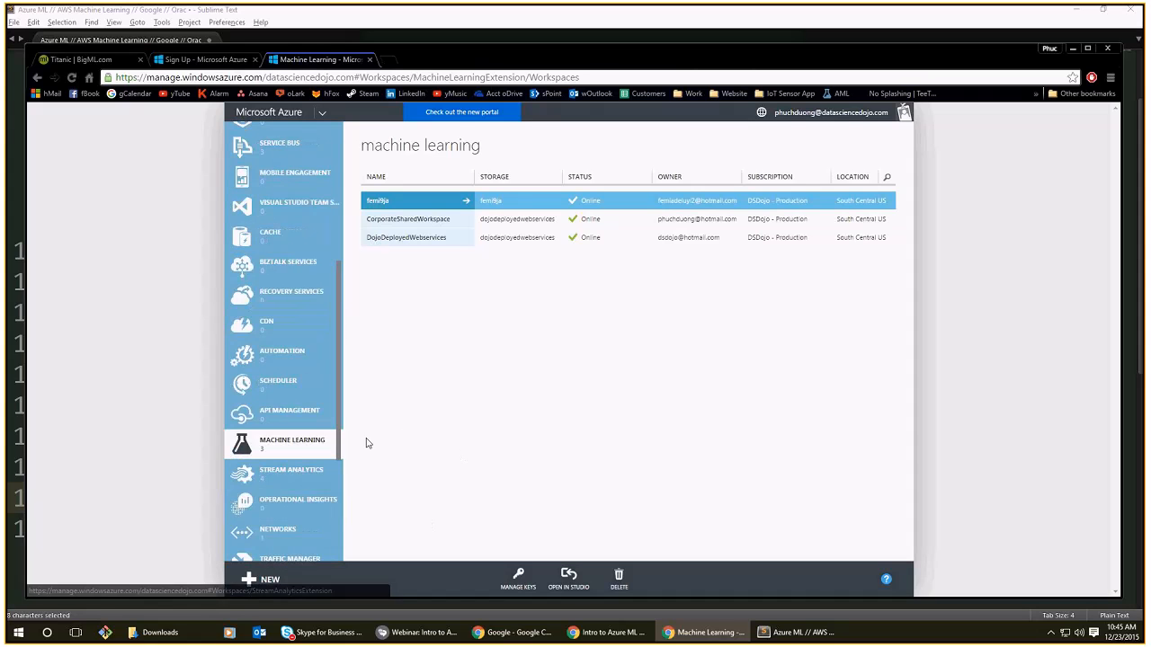
{"action": "left_click", "coordinate": [520, 221]}
{"action": "left_click", "coordinate": [518, 236]}
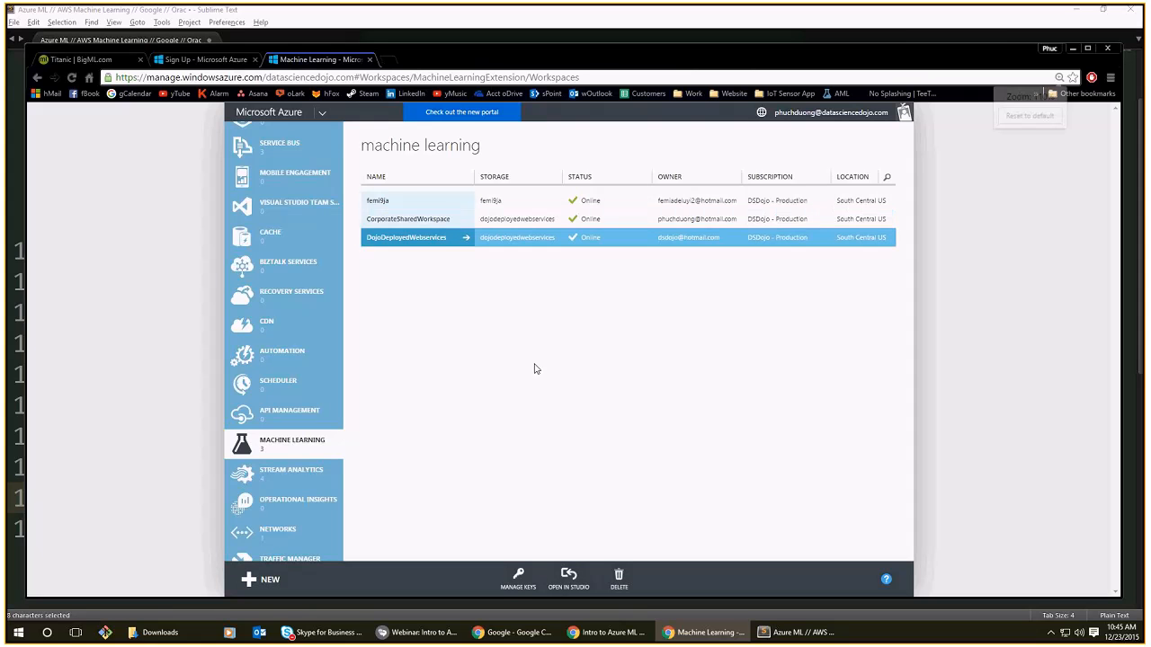
Start a new Machine Learning workspace from the data services with the Quick Create form.
{"action": "key", "text": "ctrl+plus"}
{"action": "key", "text": "ctrl+plus"}
{"action": "key", "text": "ctrl+plus"}
{"action": "scroll", "coordinate": [179, 423], "scroll_direction": "up", "scroll_amount": 5}
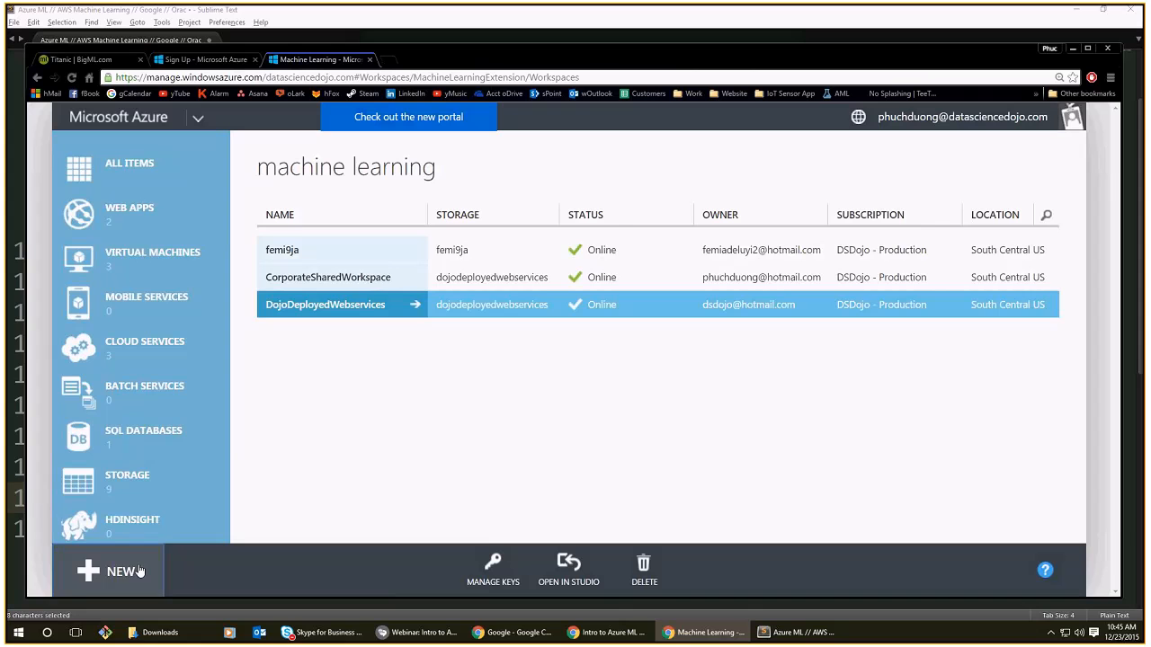
{"action": "left_click_drag", "start_coordinate": [230, 549], "coordinate": [257, 540]}
{"action": "left_click", "coordinate": [308, 490]}
{"action": "left_click", "coordinate": [106, 571]}
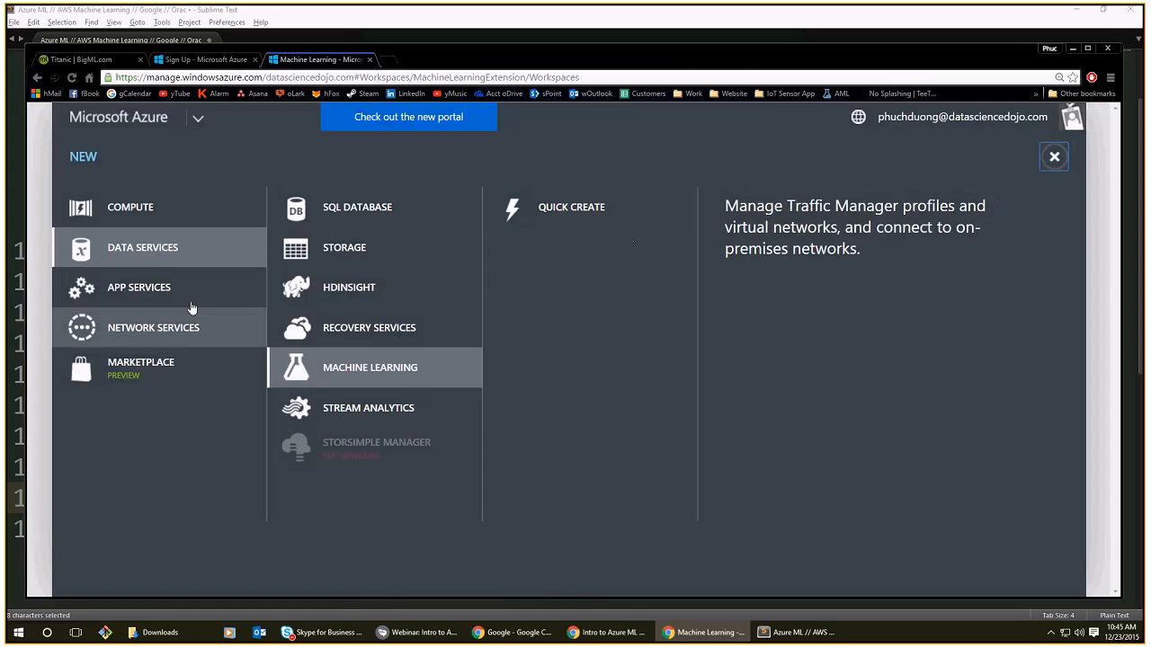
{"action": "left_click", "coordinate": [381, 382]}
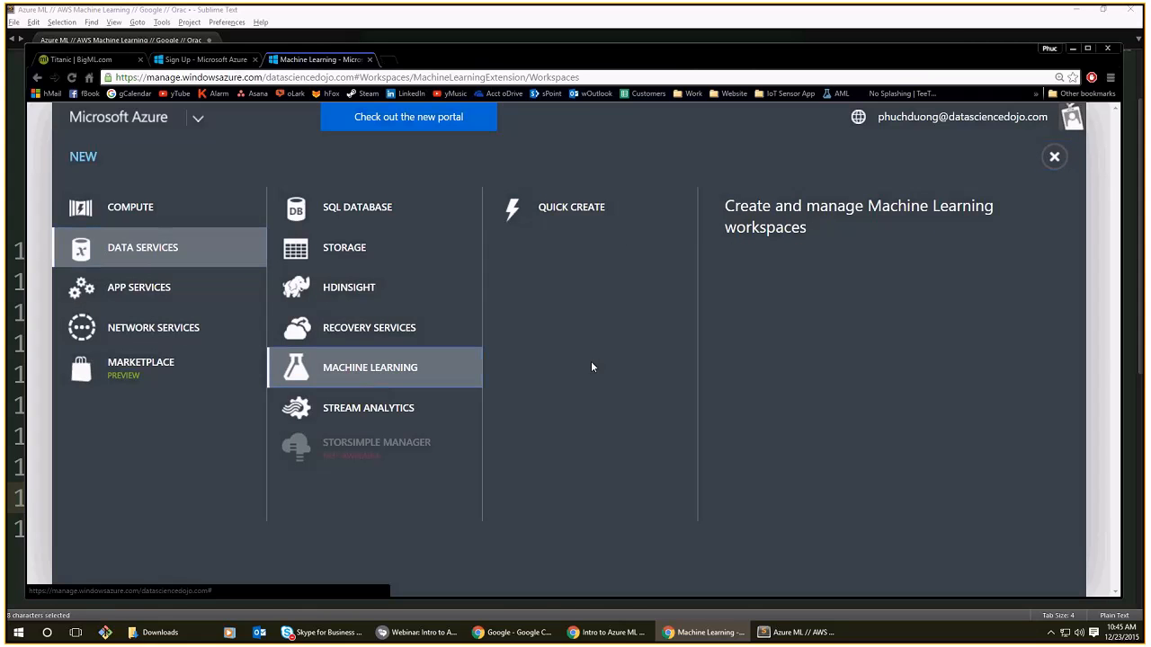
{"action": "left_click", "coordinate": [613, 224]}
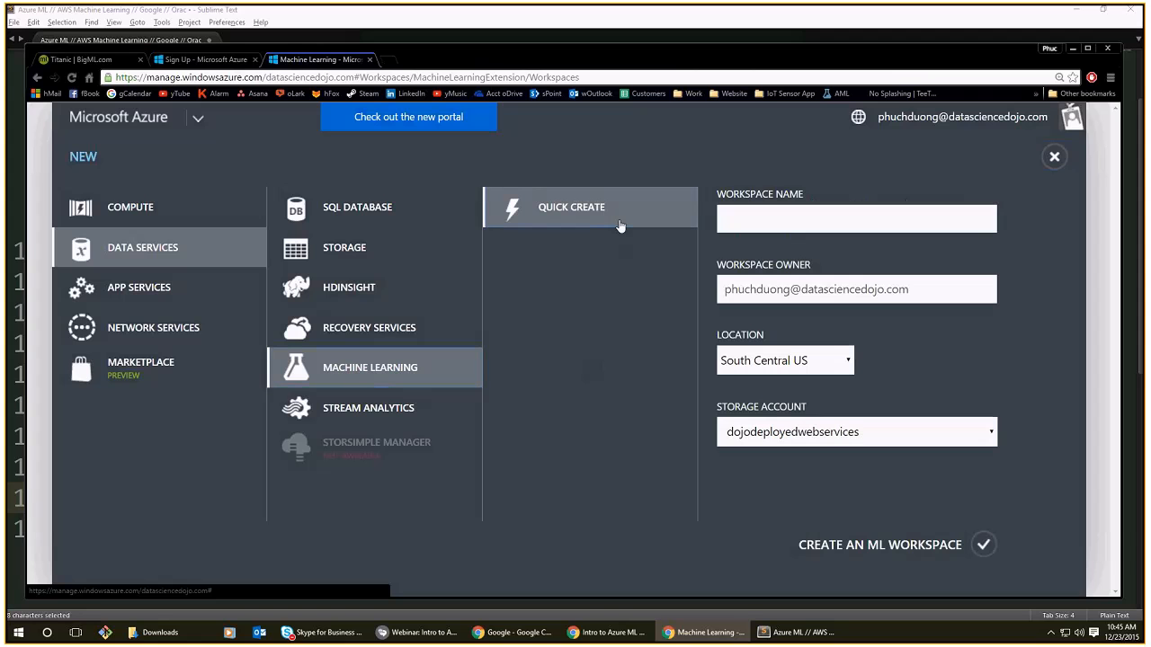
Name the new ML workspace with the owner's first name followed directly by "workspace", all in lowercase.
{"action": "left_click", "coordinate": [859, 426]}
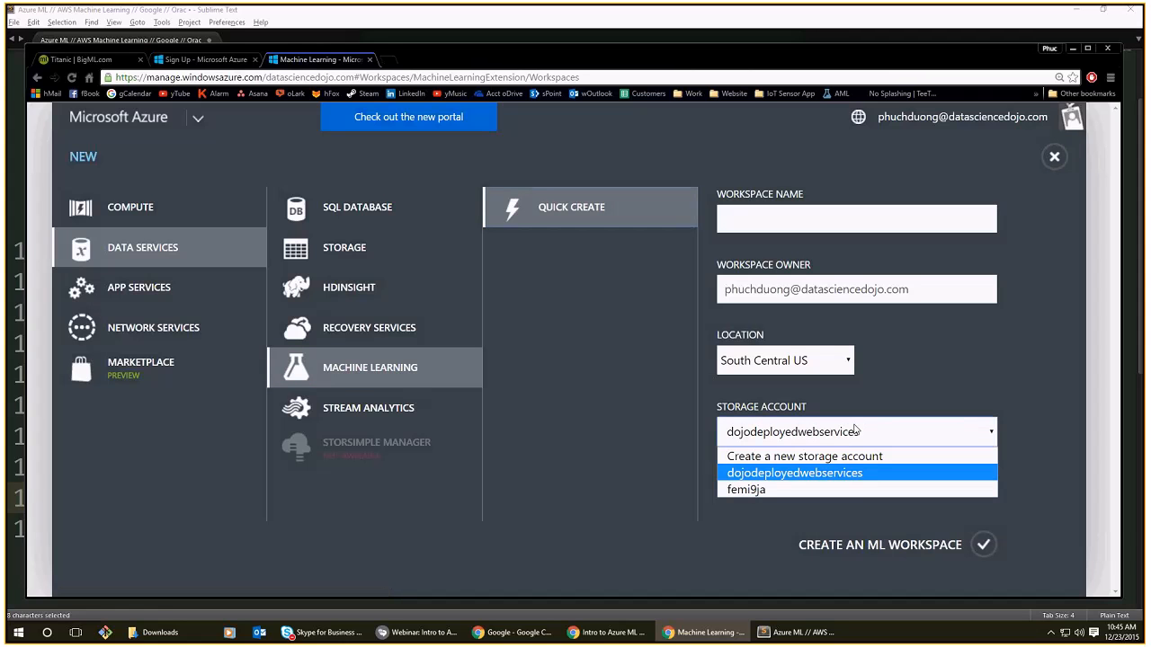
{"action": "left_click", "coordinate": [952, 322]}
{"action": "left_click", "coordinate": [868, 216]}
{"action": "type", "text": "workspace"}
{"action": "key", "text": "Home"}
{"action": "type", "text": "phu"}
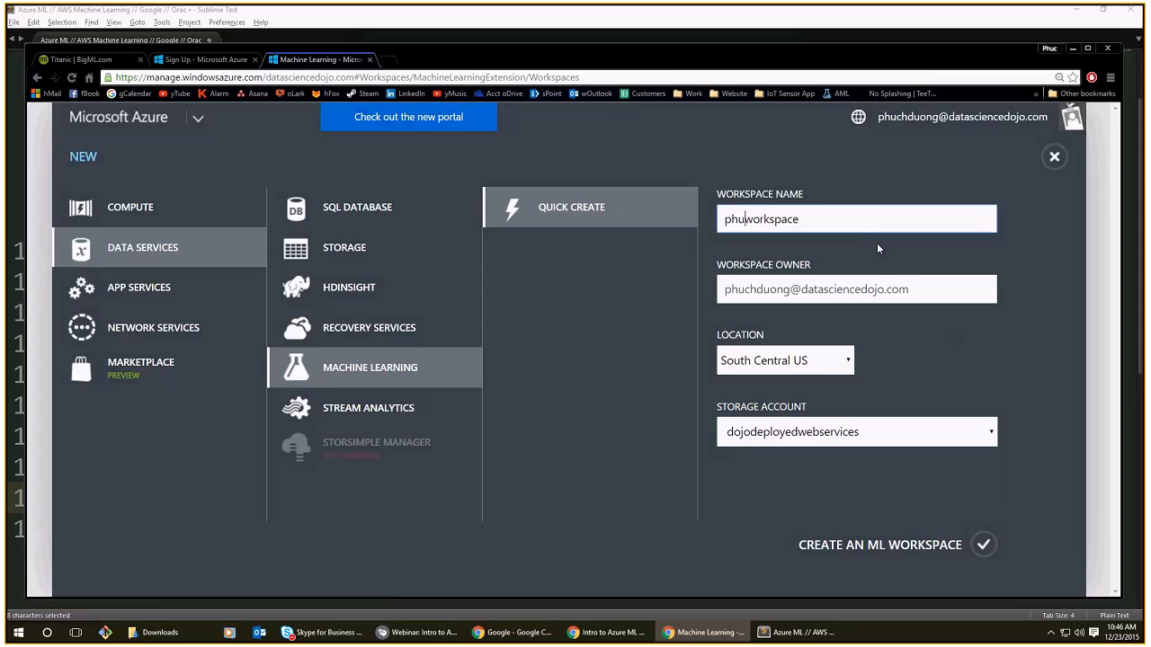
{"action": "type", "text": "c"}
Choose to create a new storage account with the same name as the workspace, and create the ML workspace.
{"action": "left_click_drag", "start_coordinate": [909, 290], "coordinate": [801, 344]}
{"action": "left_click", "coordinate": [816, 437]}
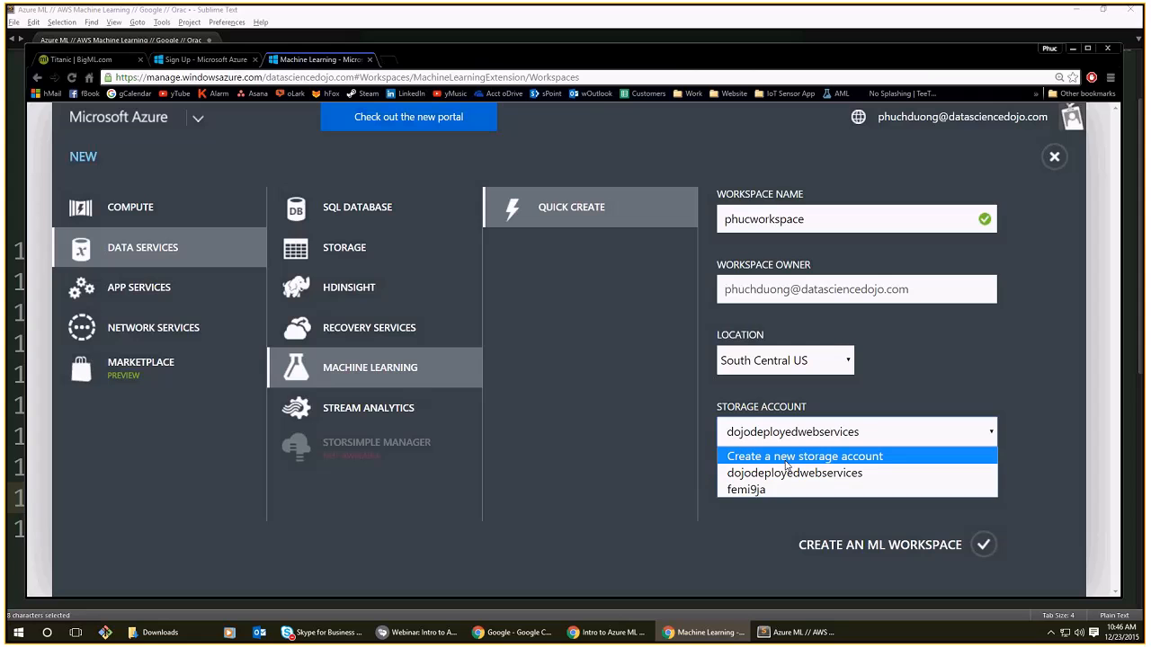
{"action": "left_click", "coordinate": [786, 463]}
{"action": "type", "text": "phucworkspace"}
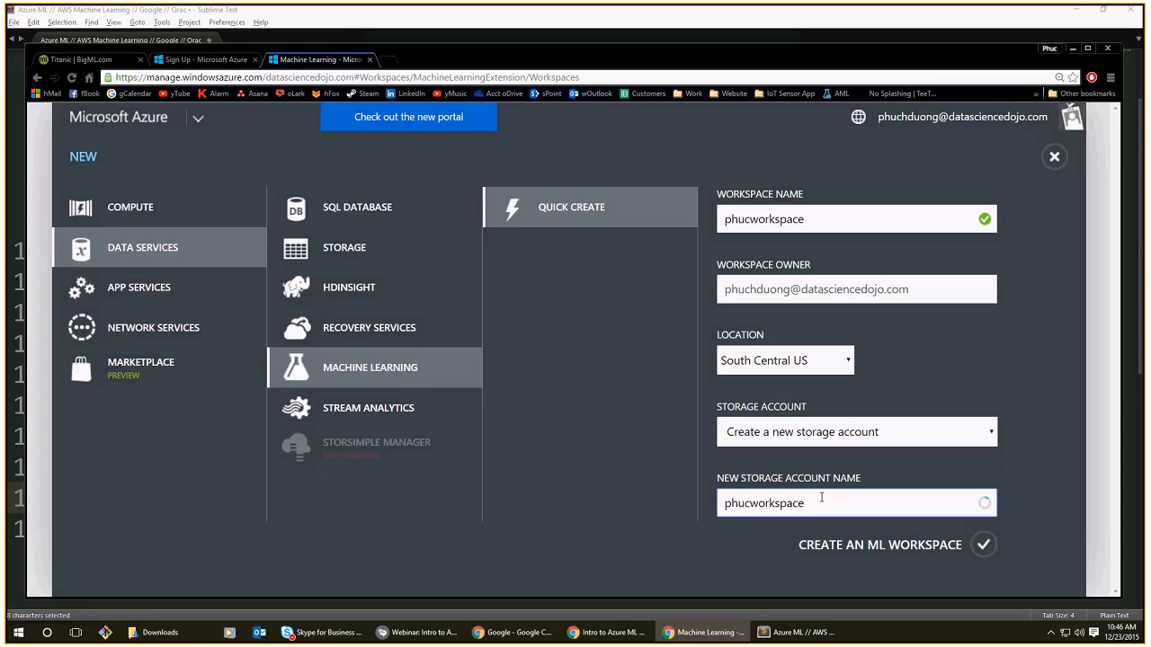
{"action": "key", "text": "ctrl+a"}
{"action": "left_click_drag", "start_coordinate": [837, 214], "coordinate": [635, 216]}
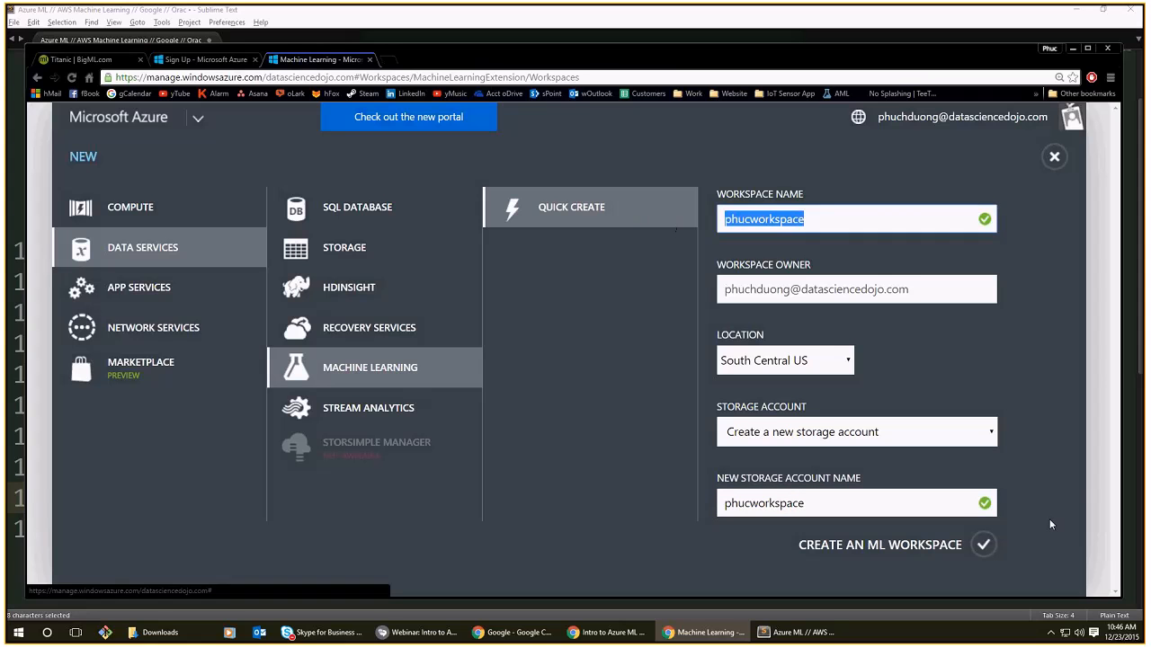
{"action": "left_click", "coordinate": [985, 545]}
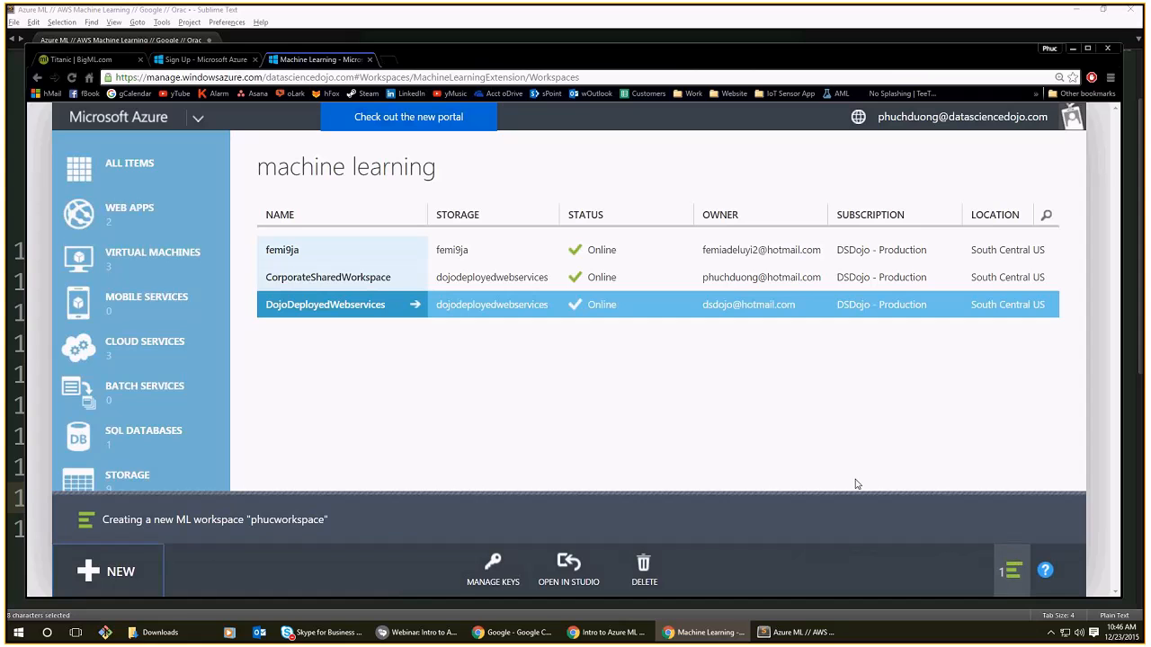
{"action": "scroll", "coordinate": [197, 390], "scroll_direction": "down", "scroll_amount": 2}
{"action": "scroll", "coordinate": [197, 391], "scroll_direction": "down", "scroll_amount": 2}
{"action": "scroll", "coordinate": [193, 432], "scroll_direction": "up", "scroll_amount": 5}
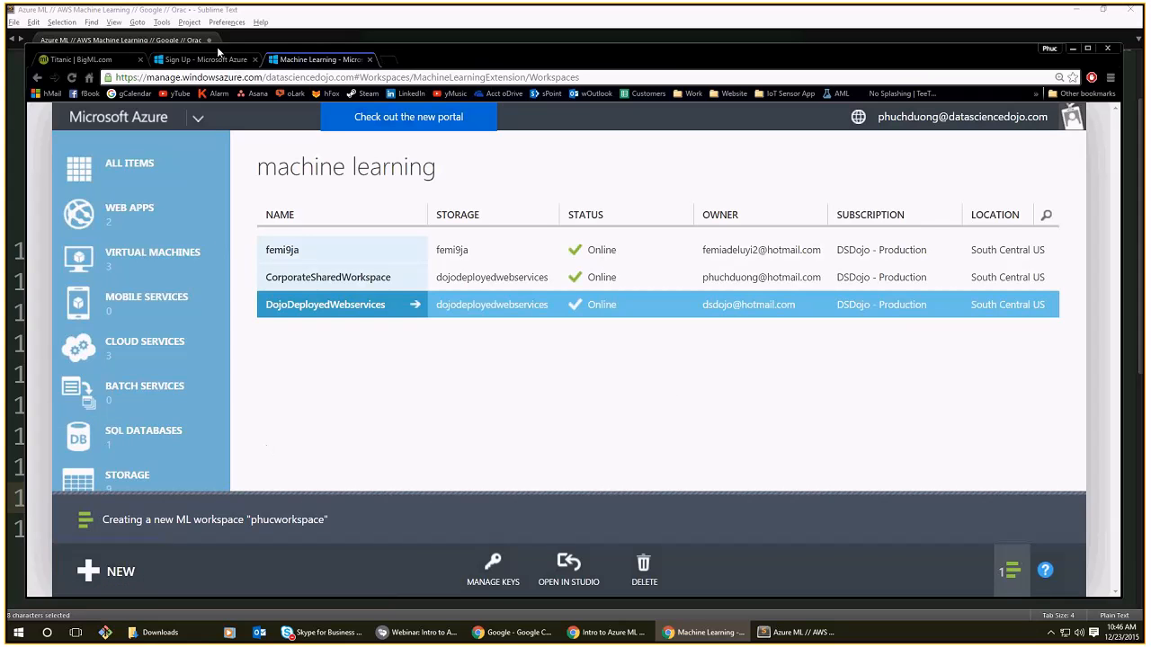
{"action": "scroll", "coordinate": [190, 389], "scroll_direction": "down", "scroll_amount": 4}
{"action": "scroll", "coordinate": [190, 389], "scroll_direction": "down", "scroll_amount": 2}
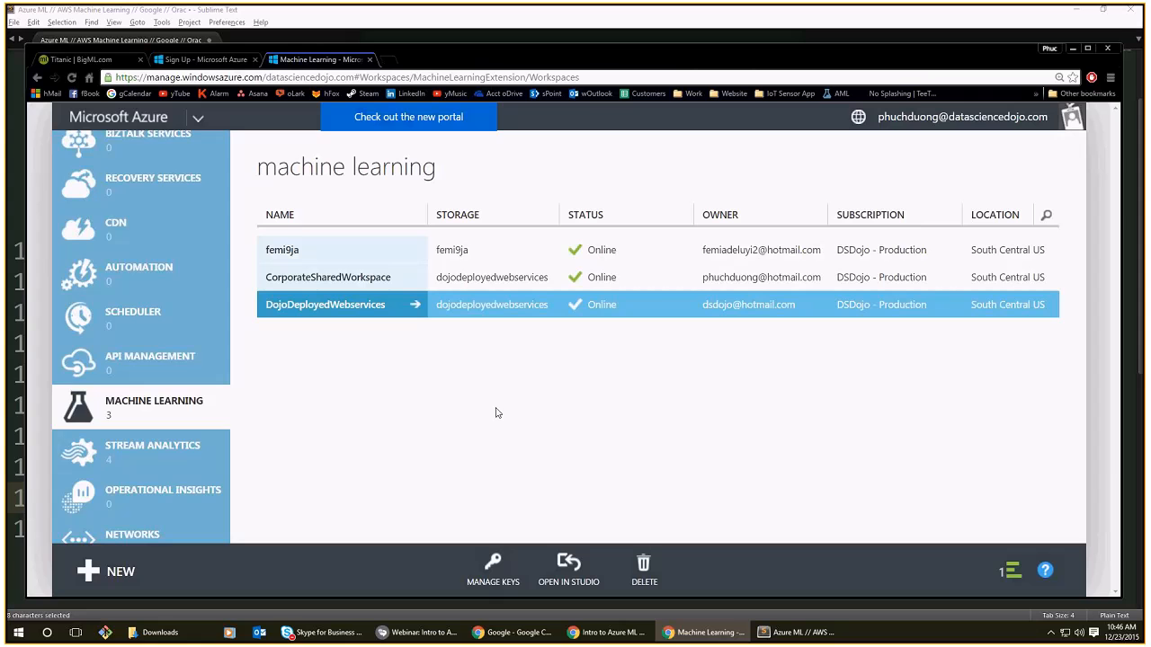
{"action": "key", "text": "ctrl+minus"}
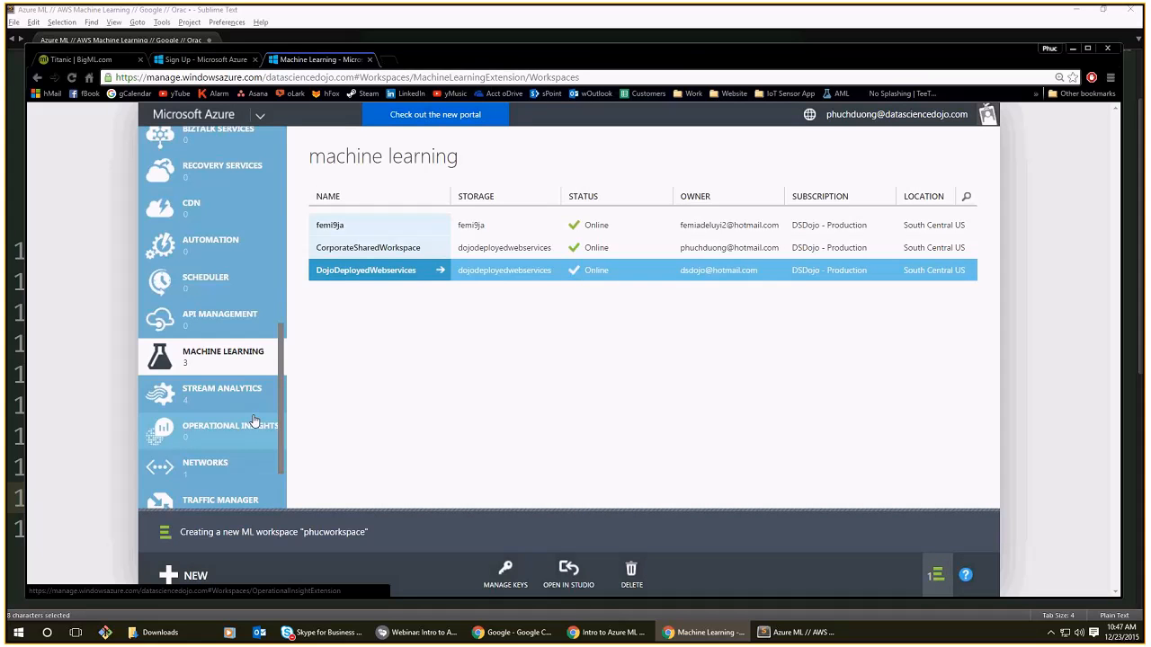
Switch to the Sublime Text notes and add the line "-SAS (~1 million)" below Excel under Machine Learning Tools.
{"action": "key", "text": "alt+Tab"}
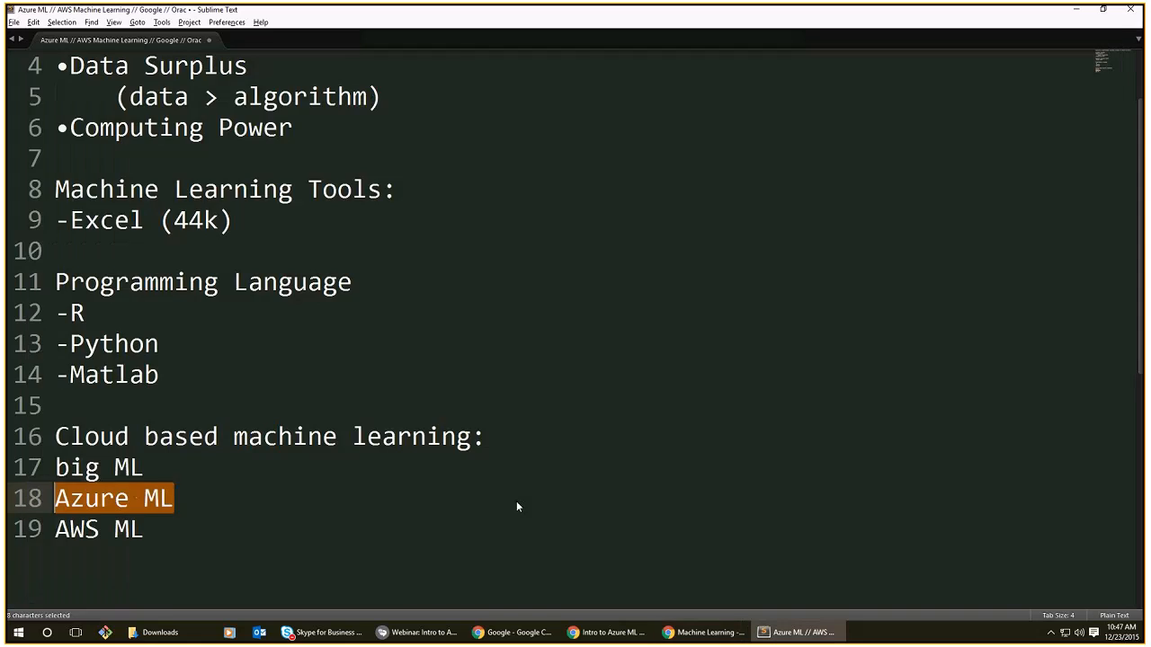
{"action": "scroll", "coordinate": [516, 507], "scroll_direction": "up", "scroll_amount": 2}
{"action": "left_click", "coordinate": [311, 313]}
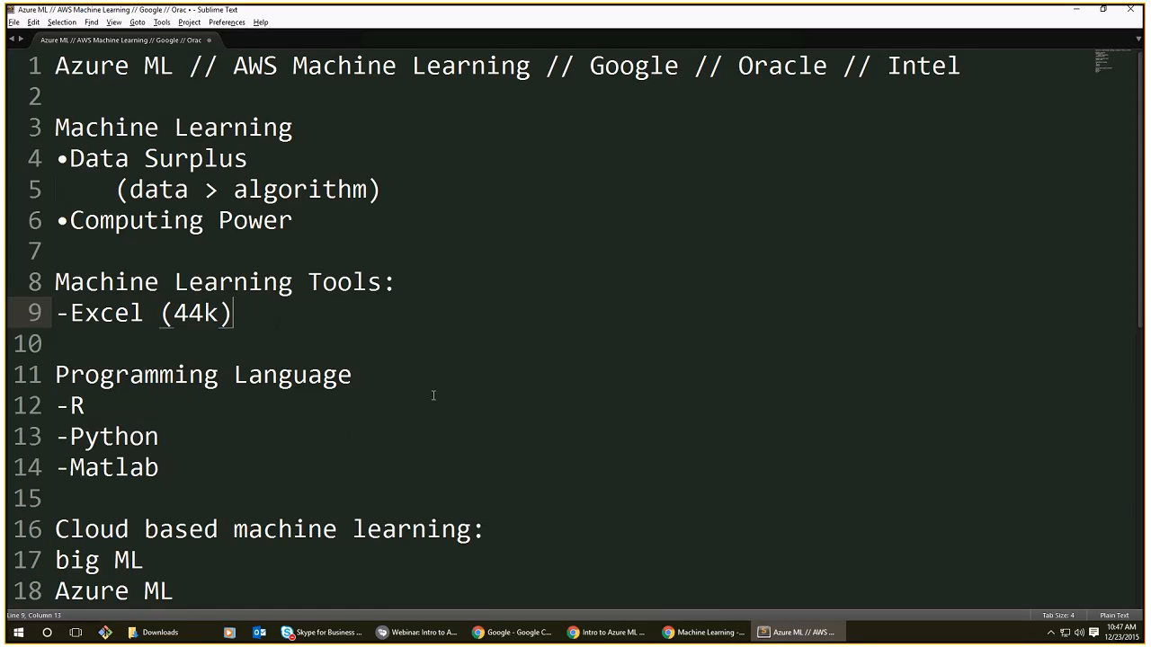
{"action": "key", "text": "Return"}
{"action": "type", "text": "-SAS"}
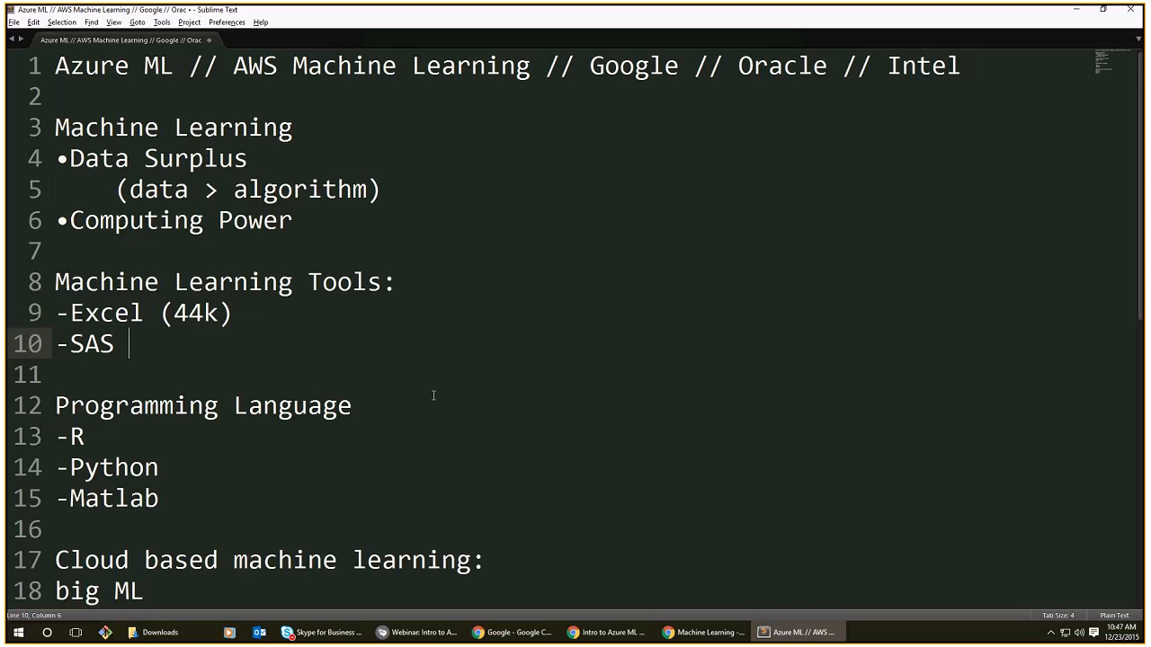
{"action": "type", "text": "(~1 million"}
Highlight the SAS line and the R and Python lines in turn to compare the tools in the notes.
{"action": "left_click_drag", "start_coordinate": [307, 345], "coordinate": [57, 344]}
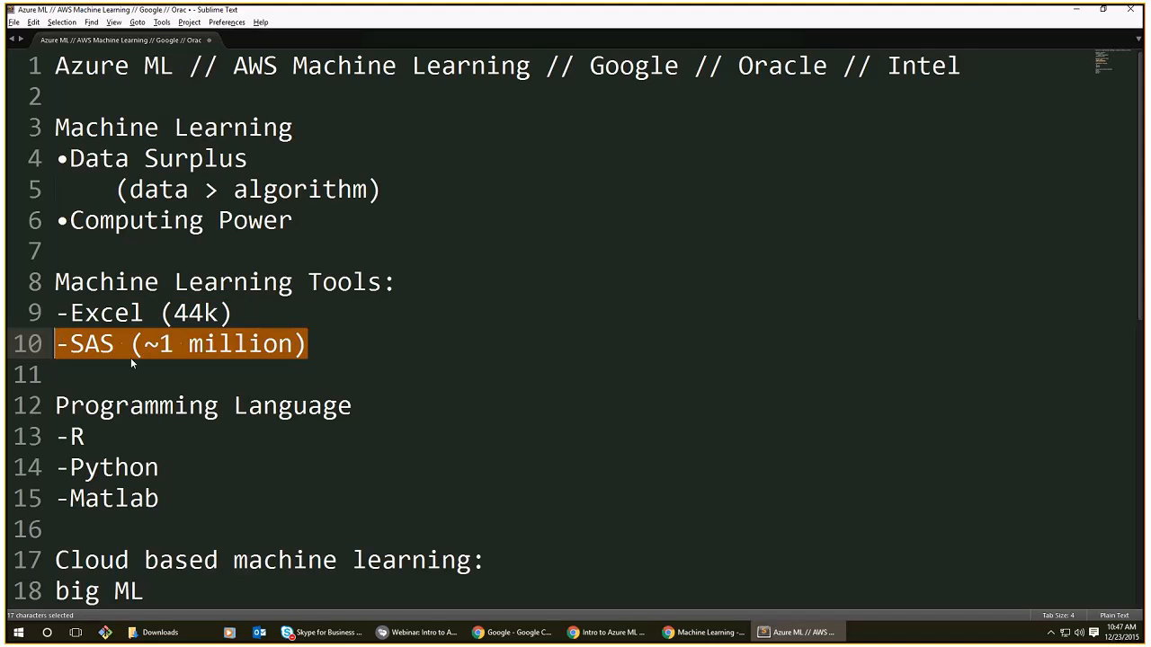
{"action": "left_click_drag", "start_coordinate": [104, 431], "coordinate": [68, 440]}
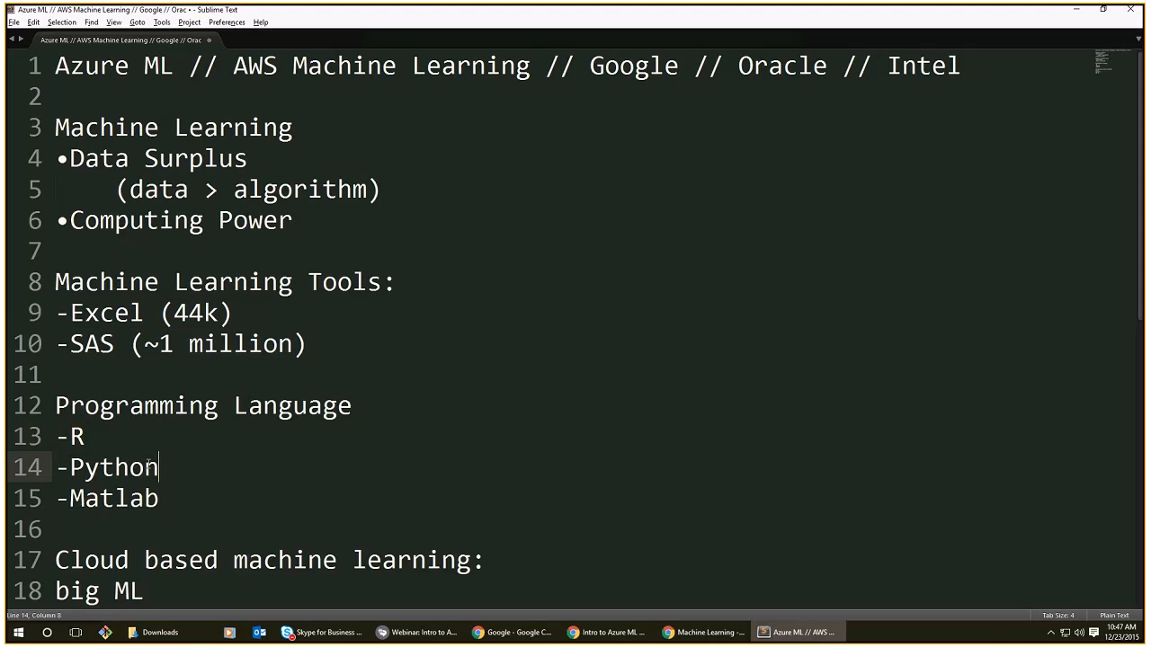
{"action": "left_click_drag", "start_coordinate": [159, 468], "coordinate": [29, 438]}
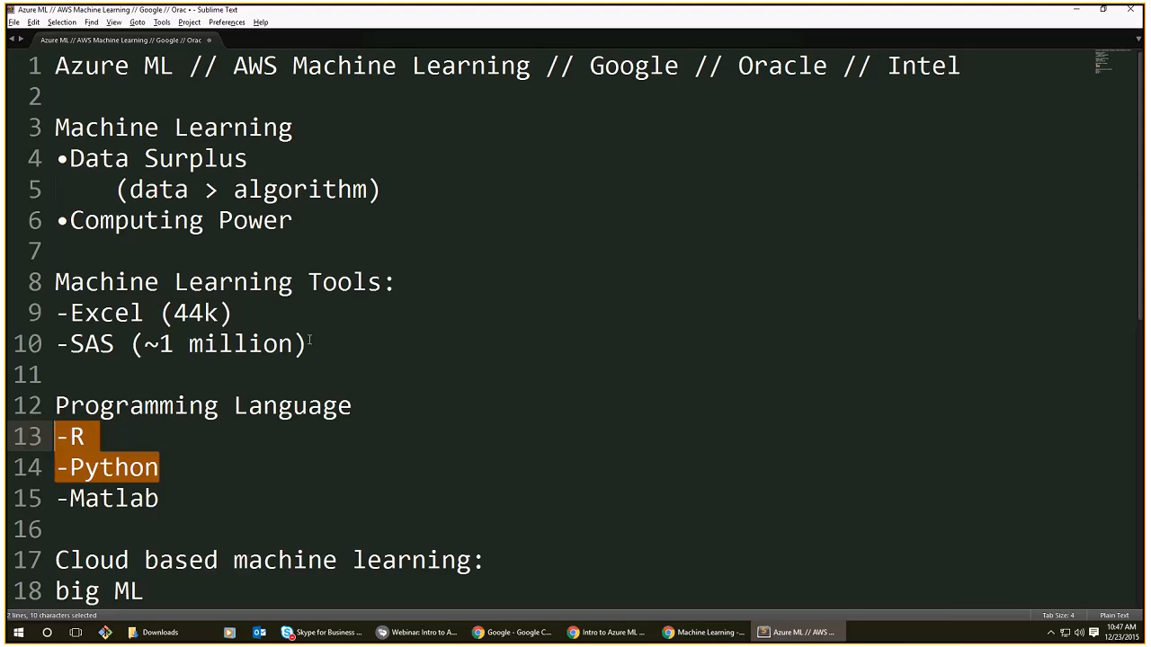
{"action": "left_click_drag", "start_coordinate": [310, 342], "coordinate": [37, 343]}
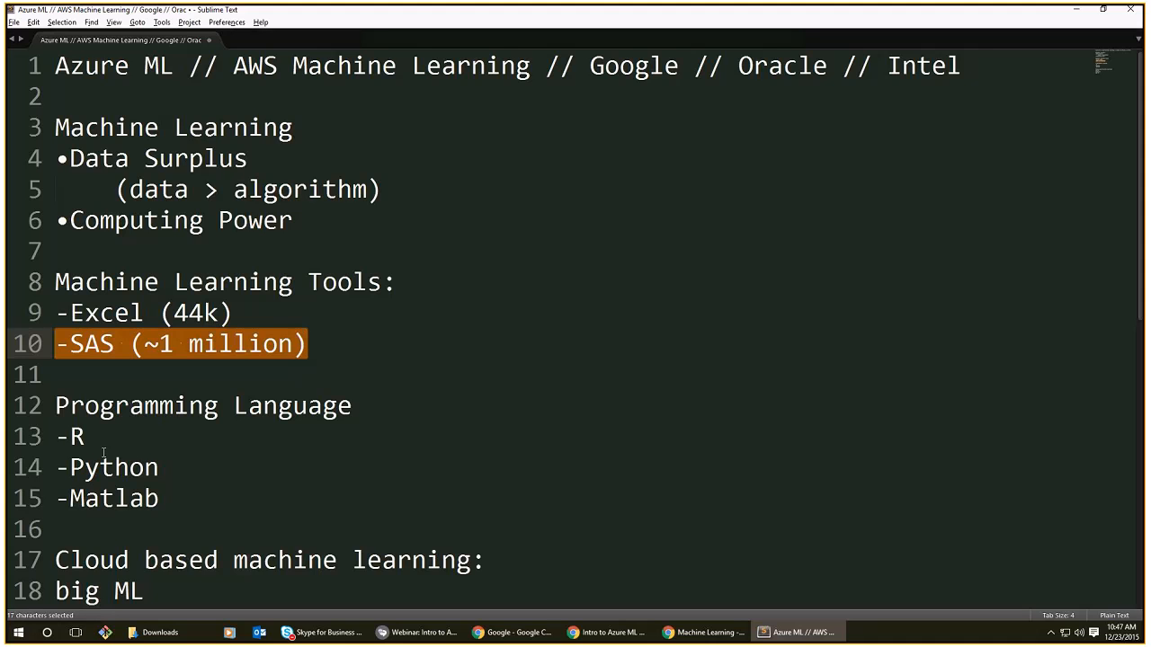
{"action": "left_click_drag", "start_coordinate": [103, 453], "coordinate": [51, 445]}
{"action": "left_click_drag", "start_coordinate": [169, 459], "coordinate": [54, 436]}
{"action": "left_click", "coordinate": [264, 353]}
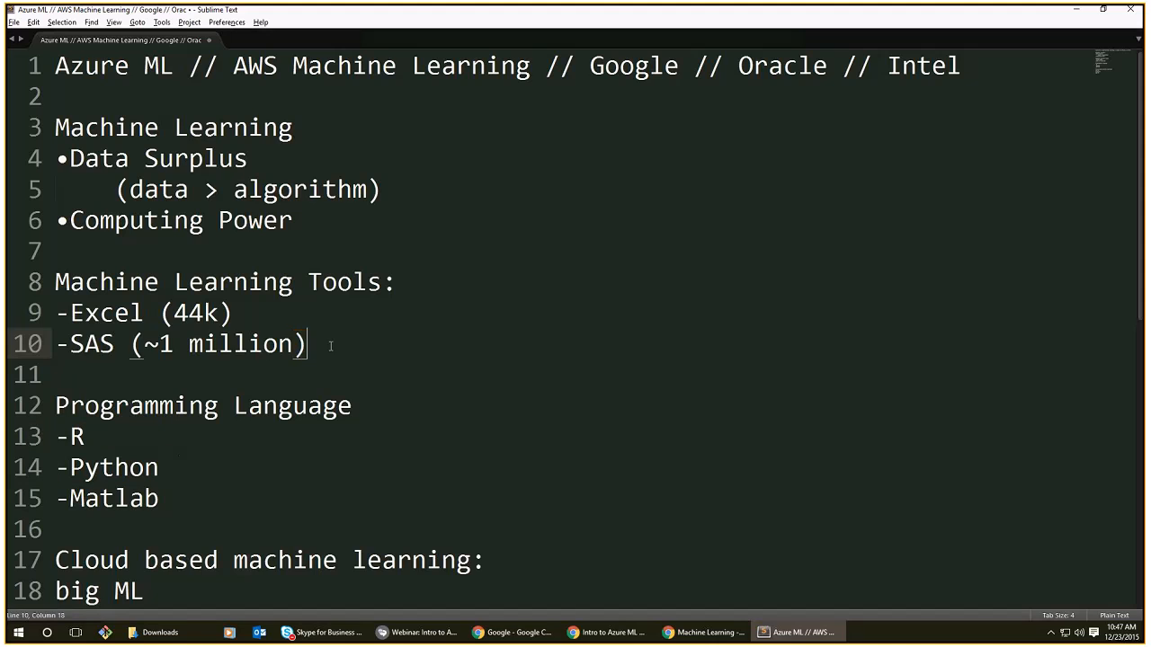
{"action": "left_click_drag", "start_coordinate": [311, 343], "coordinate": [59, 343]}
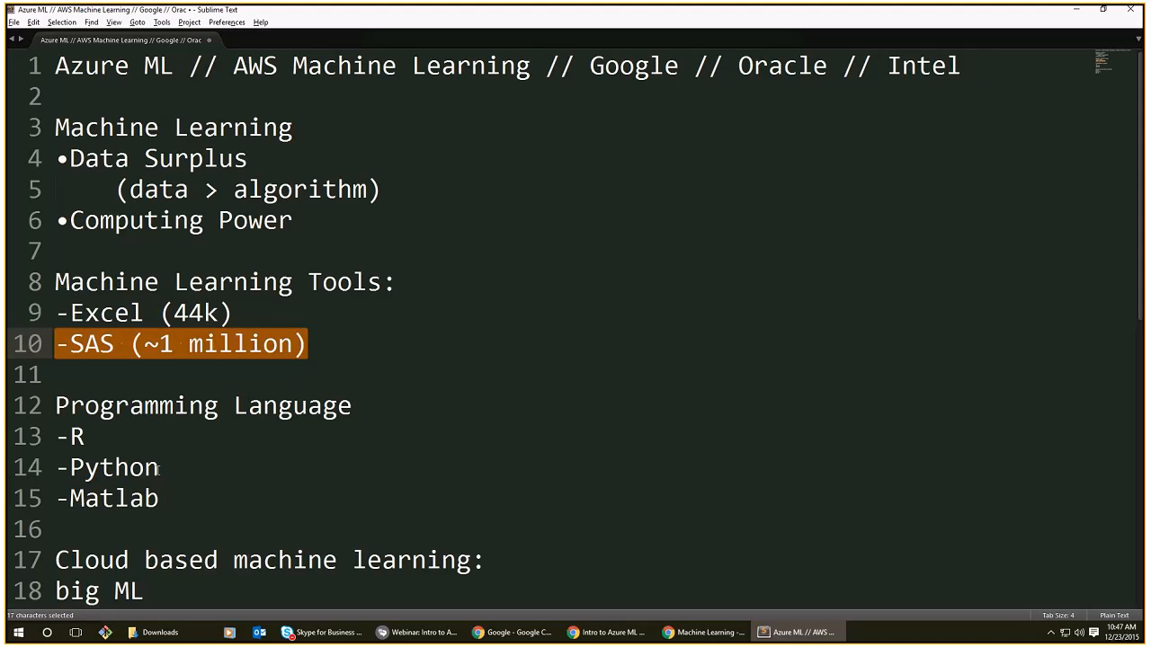
{"action": "left_click_drag", "start_coordinate": [158, 468], "coordinate": [56, 437]}
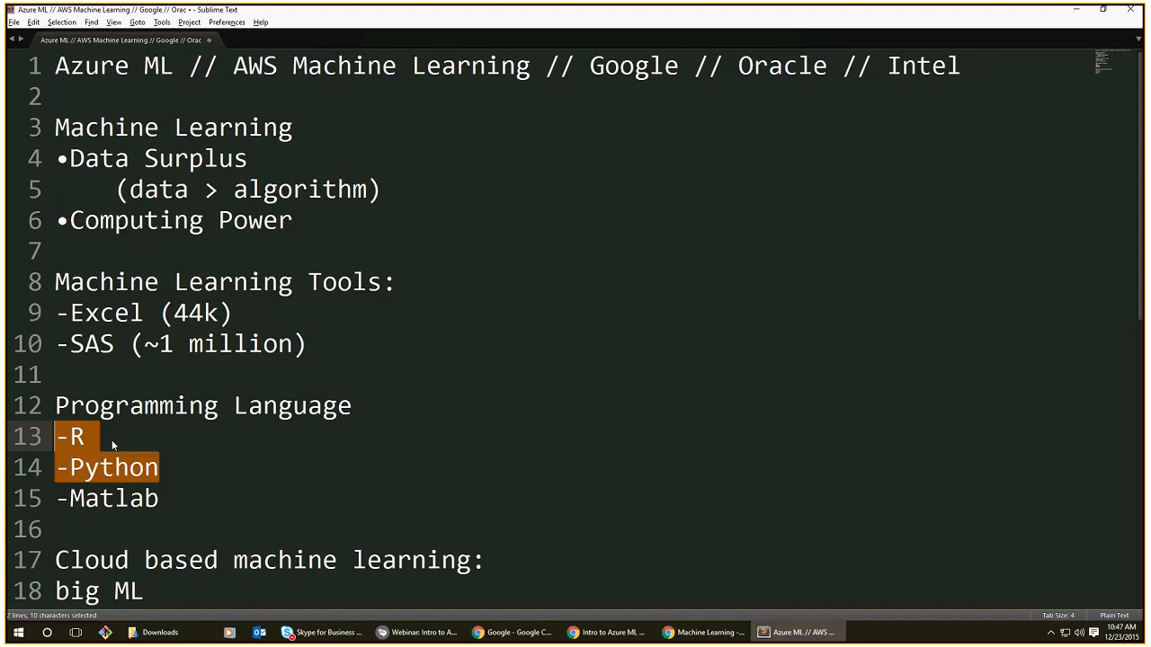
Return to the Azure portal and delete the existing workspace listed directly below the newly created one.
{"action": "left_click", "coordinate": [1079, 16]}
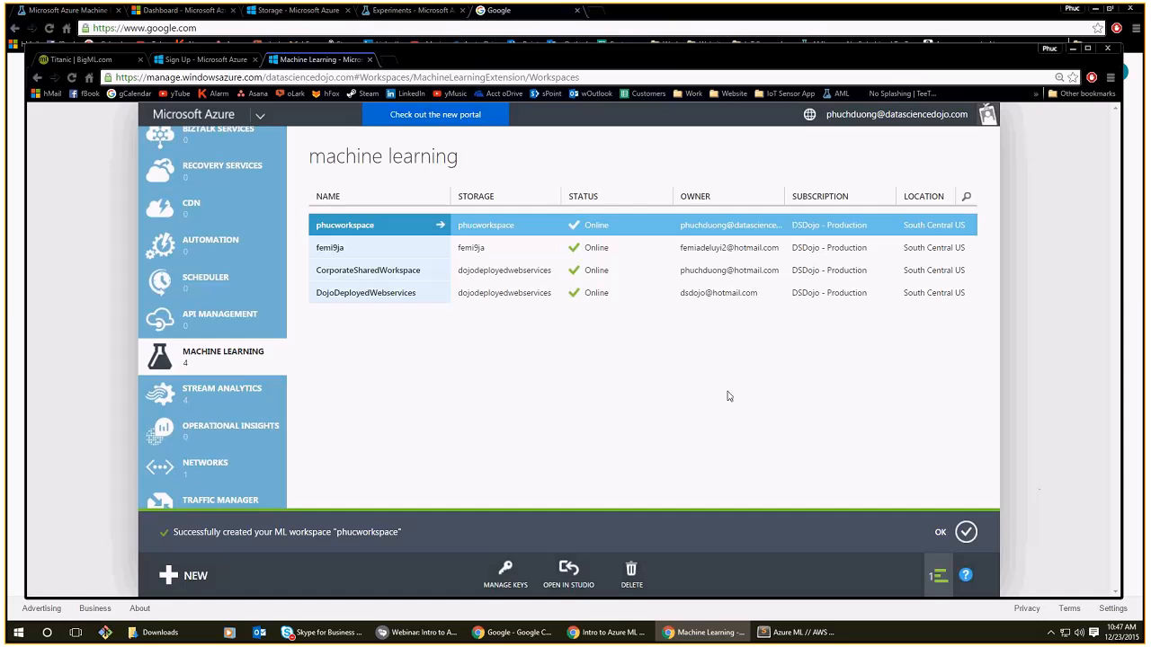
{"action": "left_click", "coordinate": [536, 248]}
{"action": "left_click", "coordinate": [625, 579]}
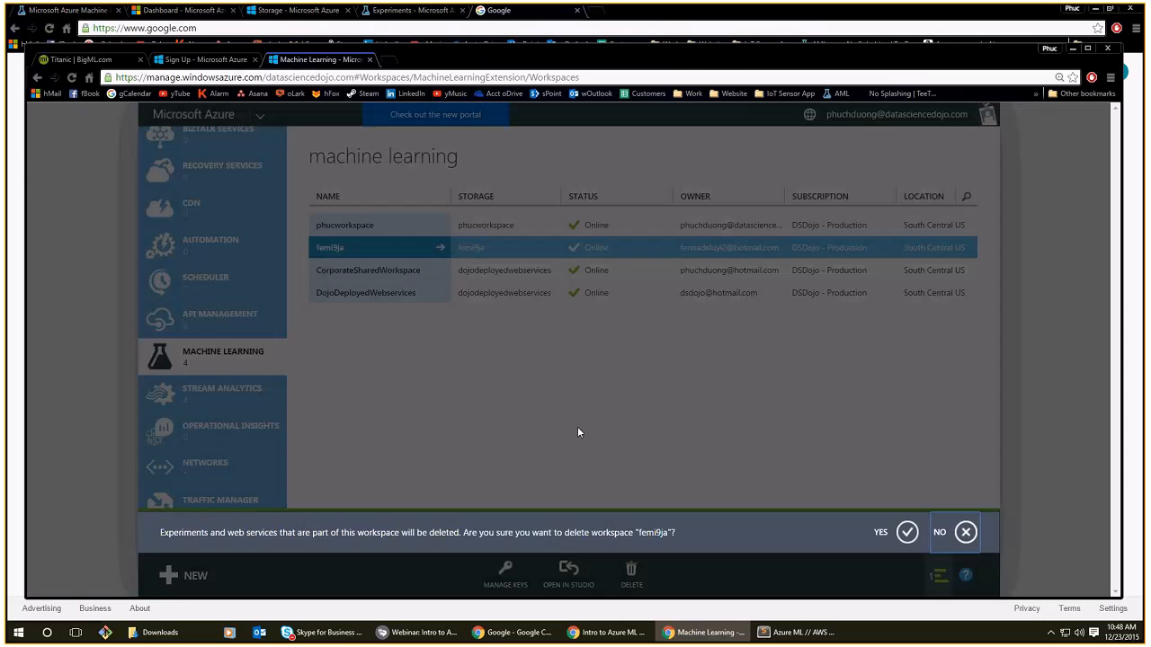
{"action": "left_click", "coordinate": [907, 532]}
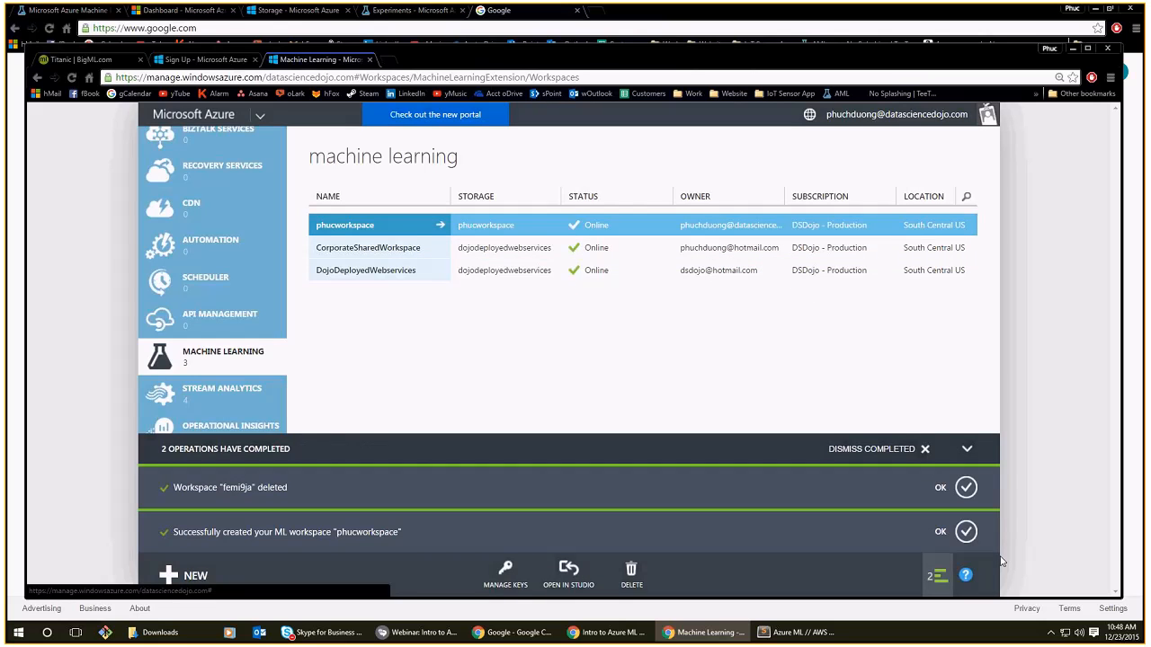
Open the new workspace's Quick Start page and highlight the "Sign-in to ML Studio" link.
{"action": "left_click", "coordinate": [414, 233]}
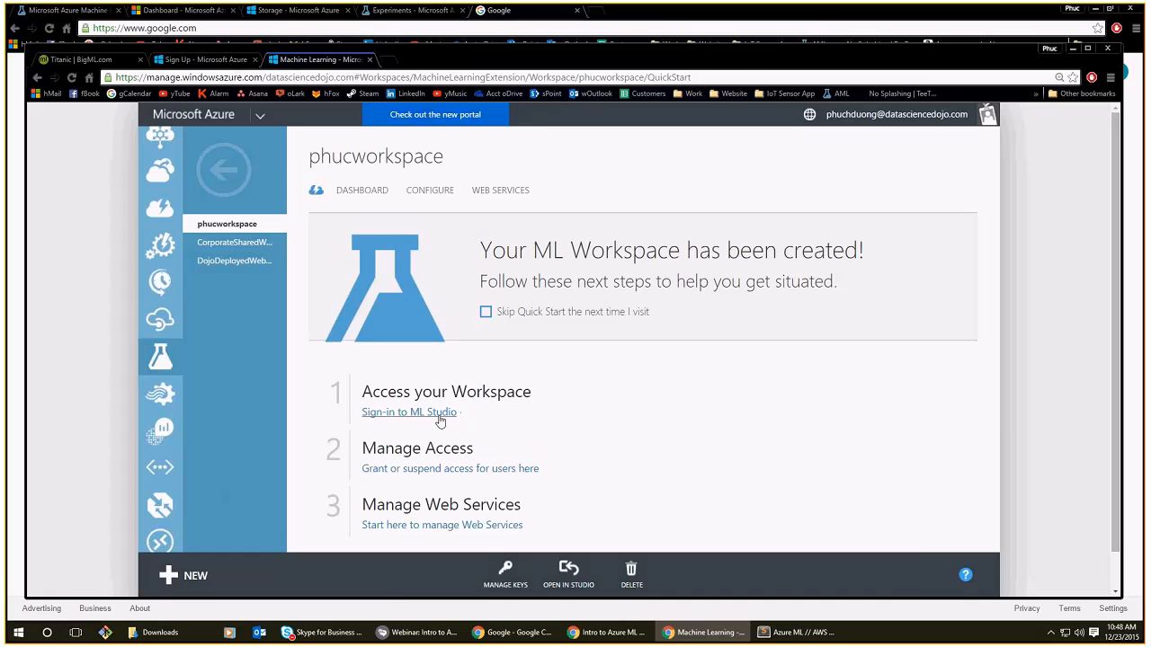
{"action": "left_click_drag", "start_coordinate": [458, 413], "coordinate": [362, 414]}
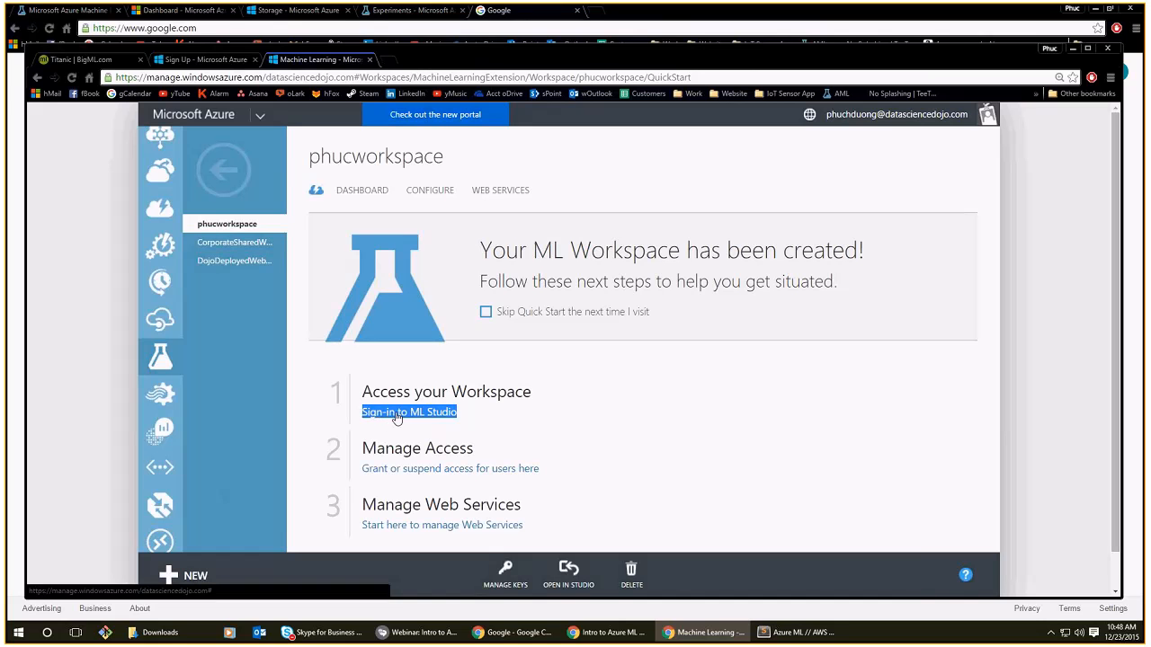
Sign in to ML Studio from the workspace's Quick Start page, then return to the management portal.
{"action": "left_click", "coordinate": [397, 415]}
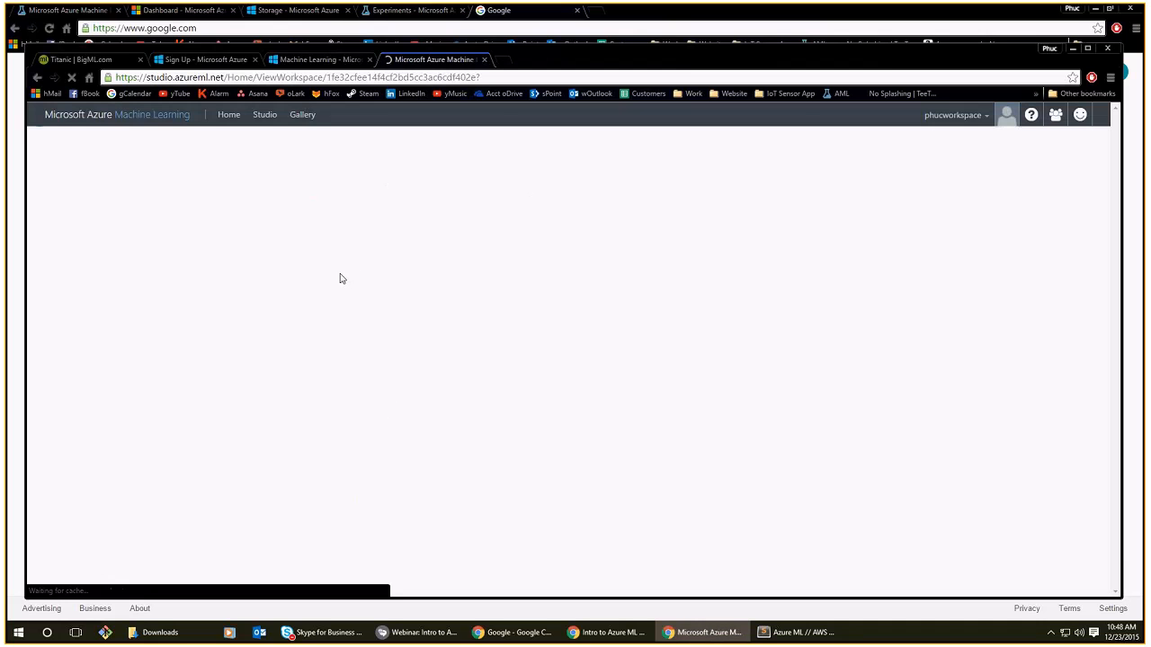
{"action": "left_click", "coordinate": [311, 56]}
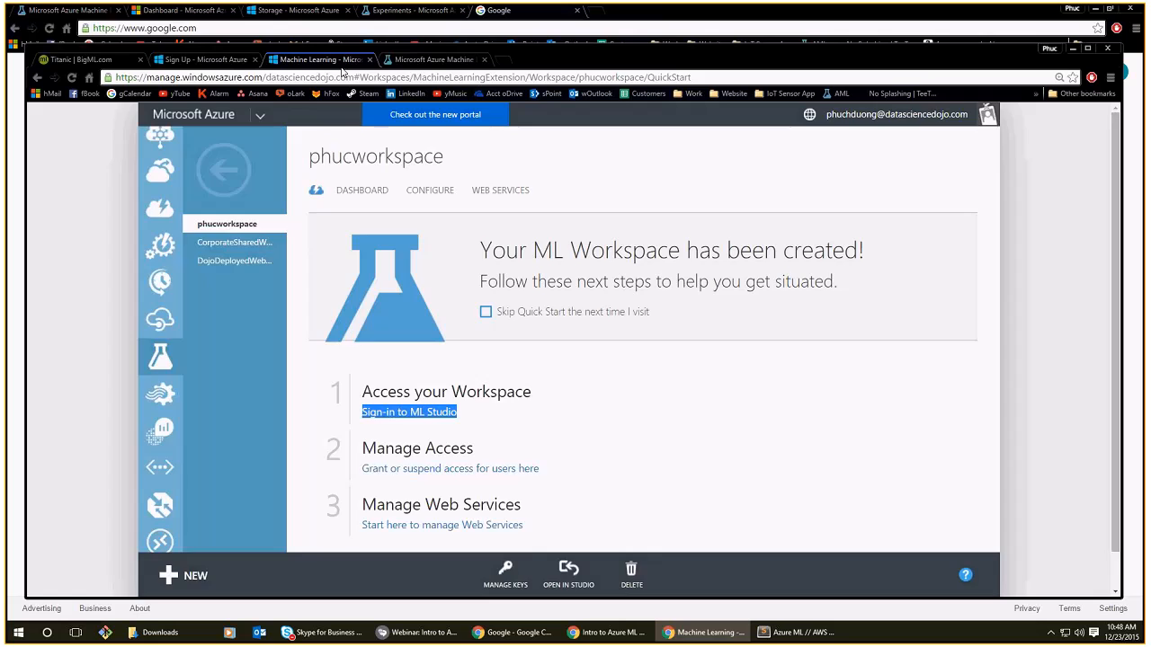
{"action": "left_click", "coordinate": [407, 60]}
{"action": "left_click", "coordinate": [330, 57]}
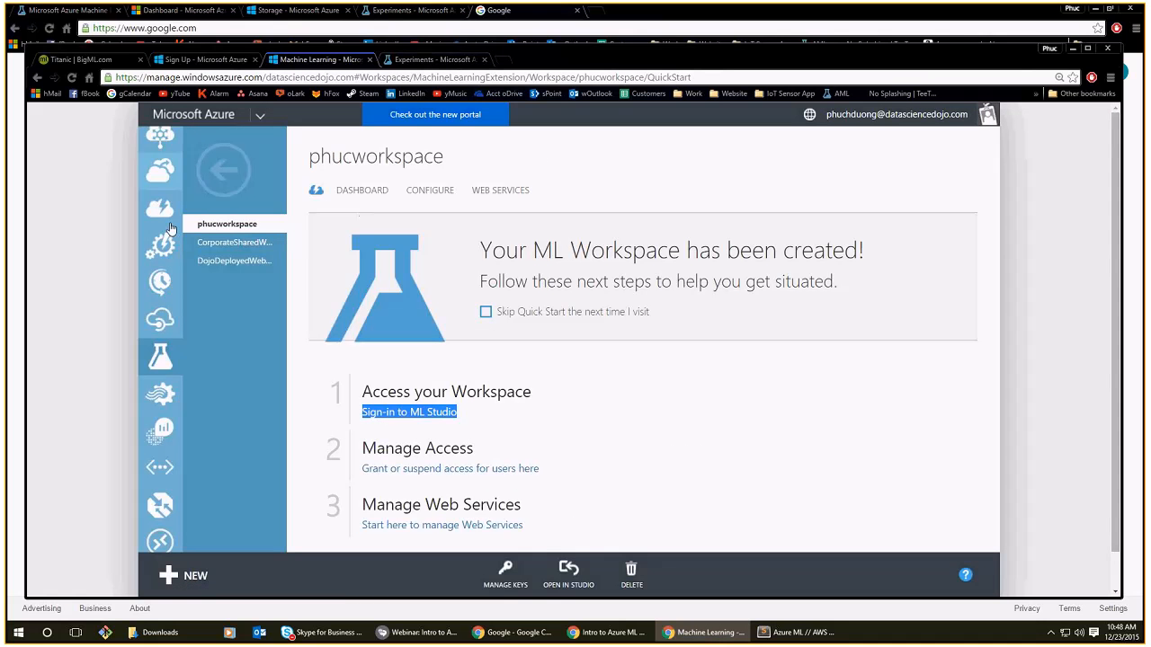
Open the Microsoft Azure website in a new browser tab placed beside the management portal and go to its portal.
{"action": "left_click", "coordinate": [503, 61]}
{"action": "left_click_drag", "start_coordinate": [505, 60], "coordinate": [436, 62]}
{"action": "type", "text": "azure"}
{"action": "key", "text": "Return"}
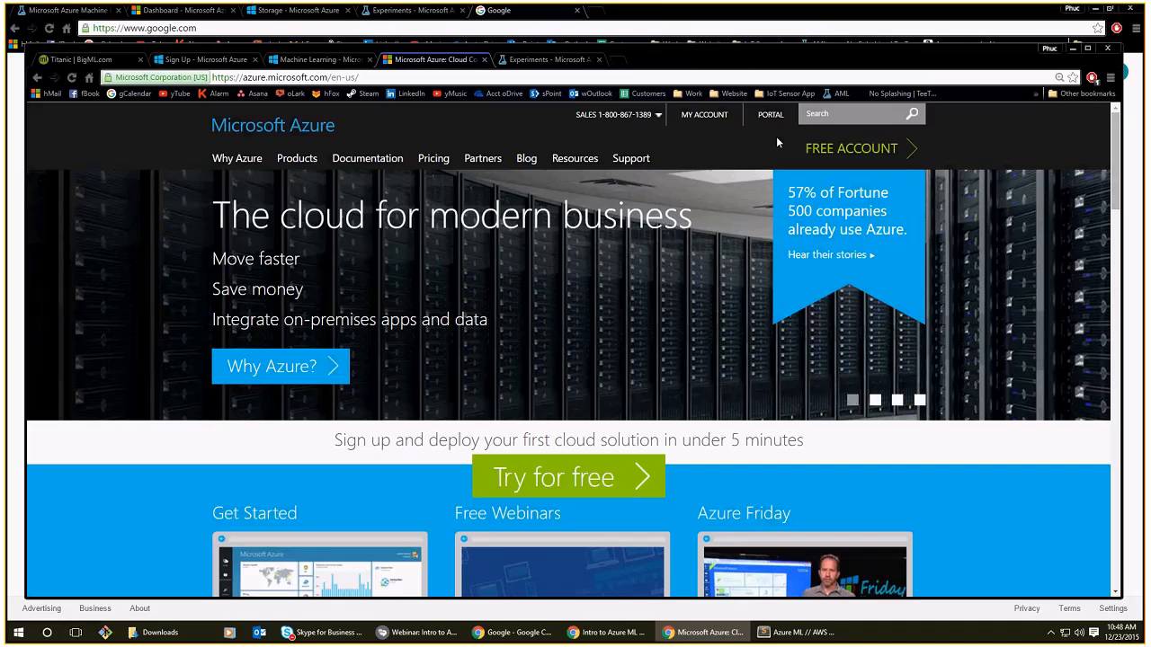
{"action": "left_click", "coordinate": [771, 114]}
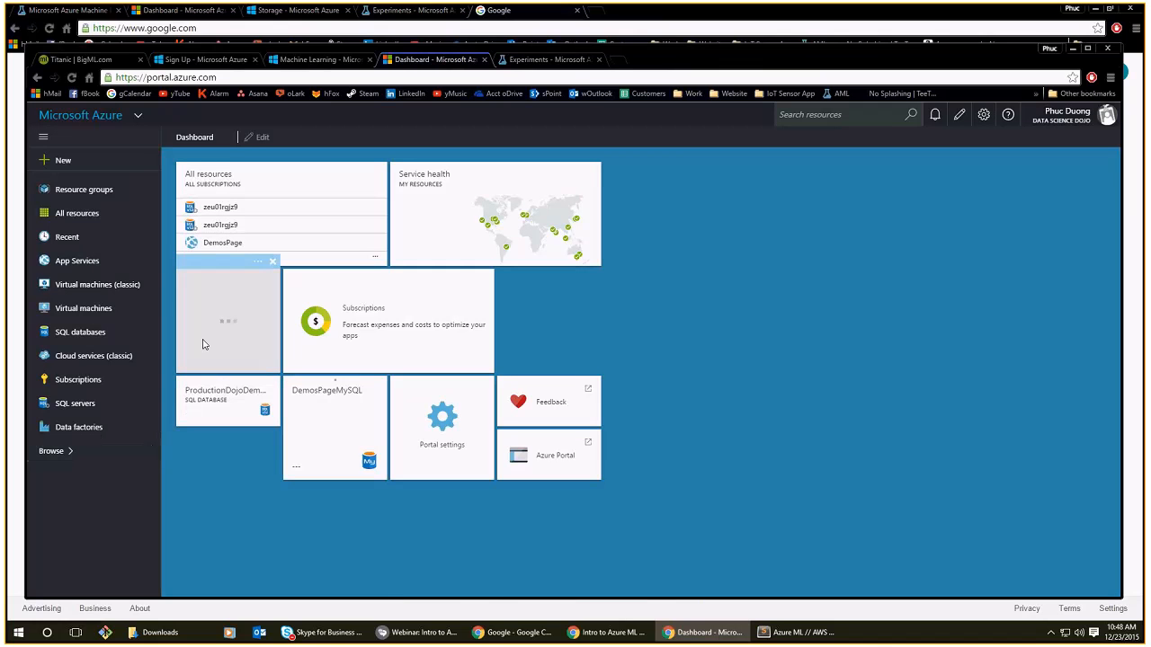
Highlight the manage.windowsazure.com address of the management portal for comparison, then close the new portal.azure.com page.
{"action": "left_click", "coordinate": [344, 61]}
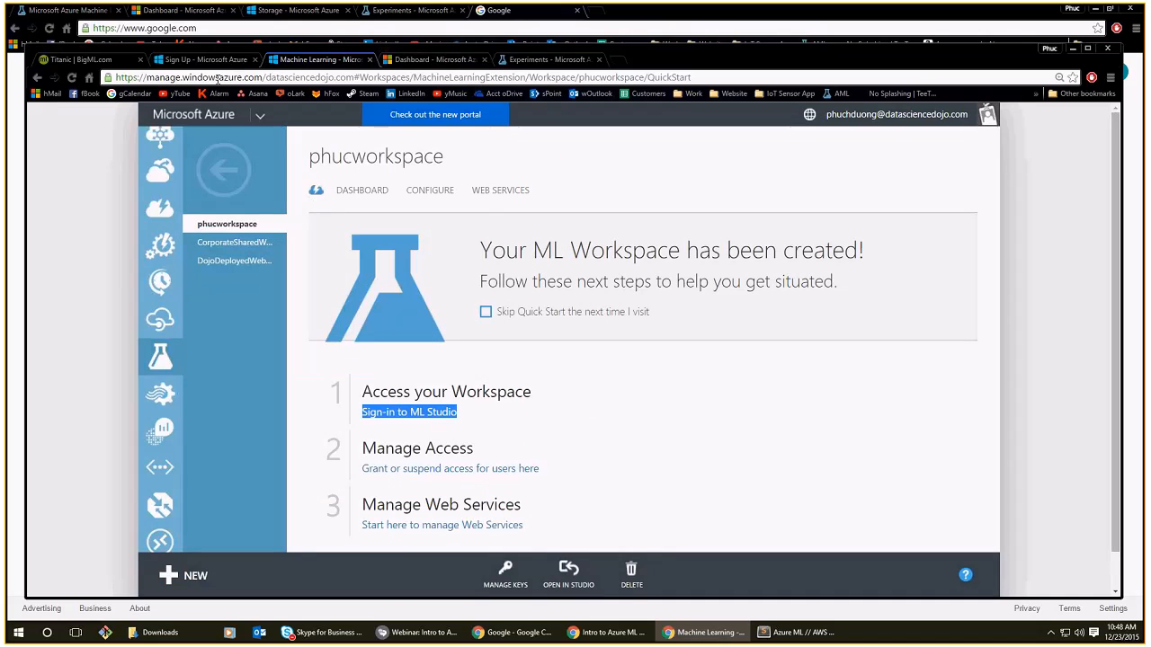
{"action": "left_click_drag", "start_coordinate": [264, 78], "coordinate": [115, 78]}
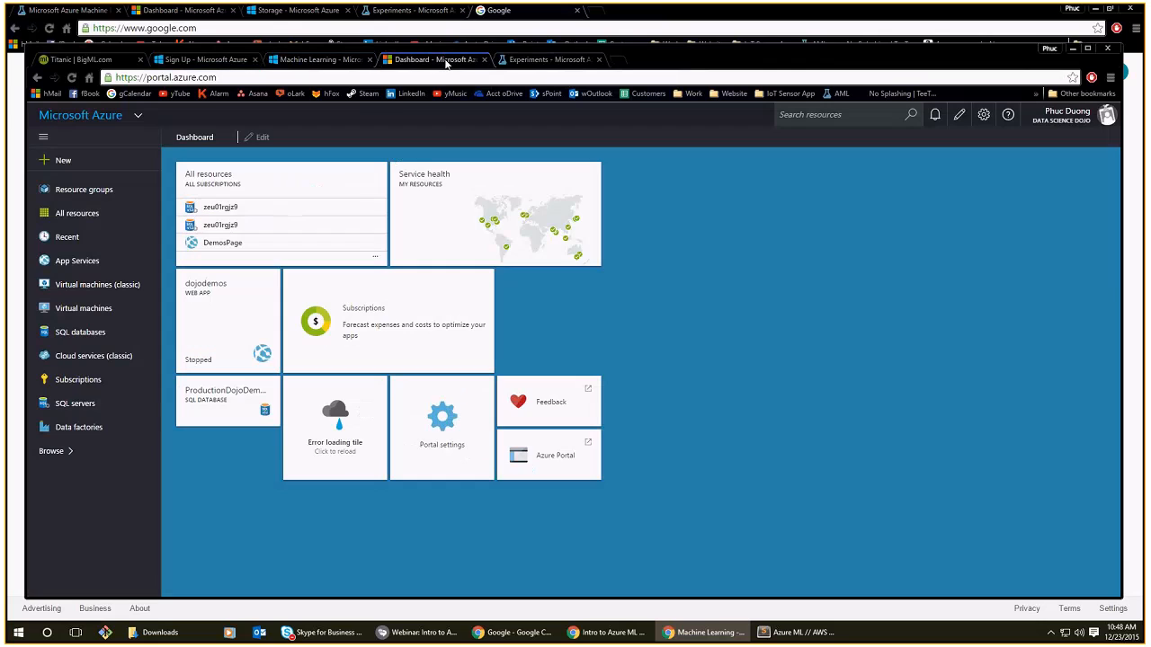
{"action": "left_click", "coordinate": [463, 60]}
{"action": "left_click", "coordinate": [485, 60]}
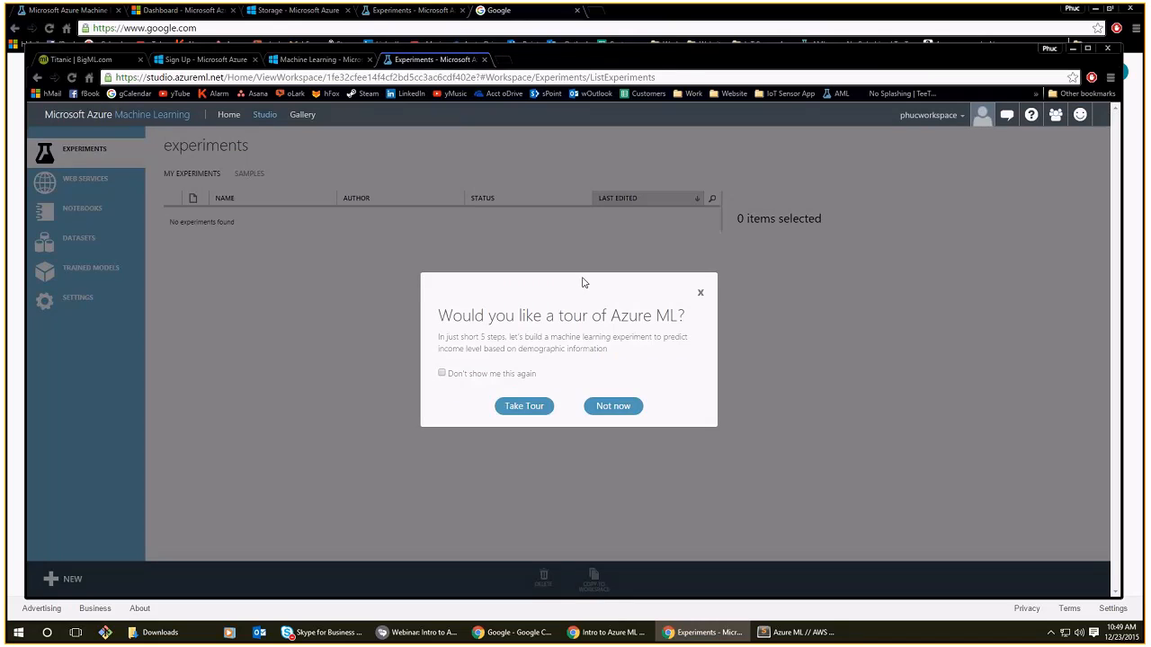
Compare the management portal with ML Studio, then dismiss the Azure ML tour offer and the new-experiment templates in ML Studio.
{"action": "left_click", "coordinate": [340, 62]}
{"action": "left_click", "coordinate": [409, 60]}
{"action": "left_click", "coordinate": [347, 62]}
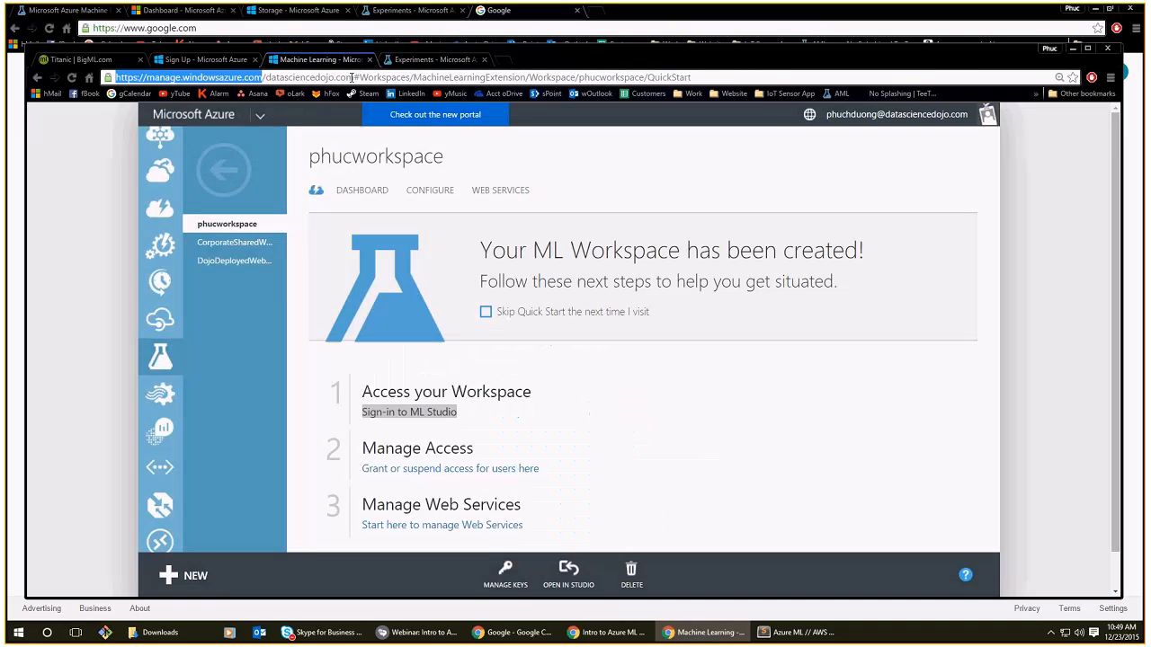
{"action": "left_click", "coordinate": [407, 61]}
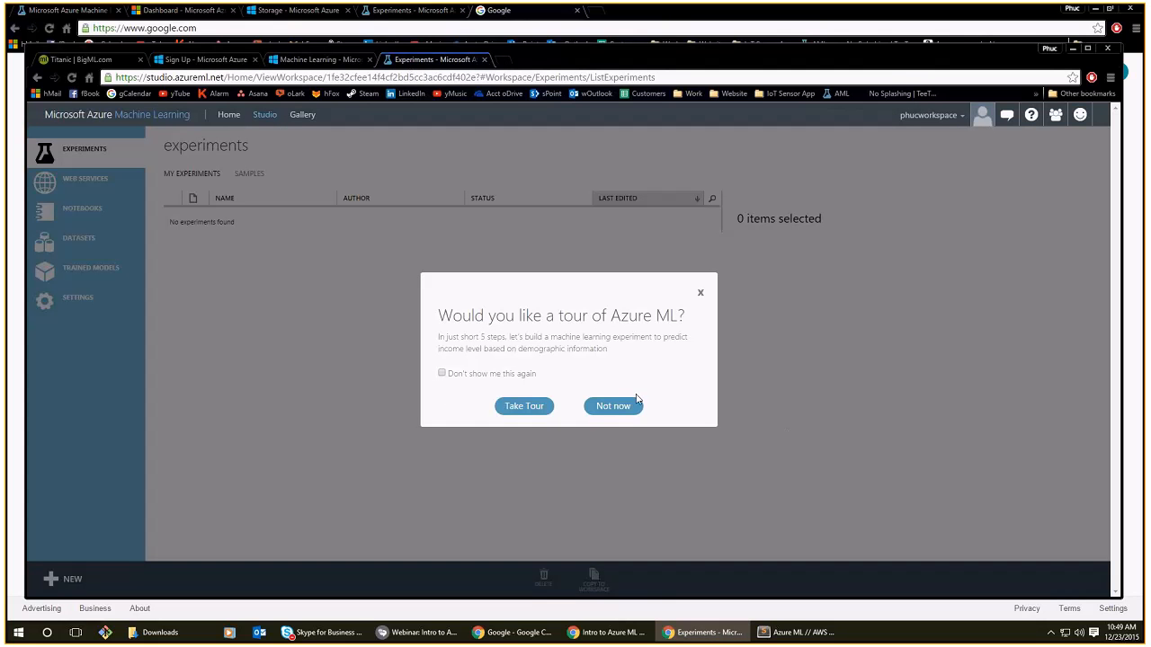
{"action": "left_click", "coordinate": [701, 292]}
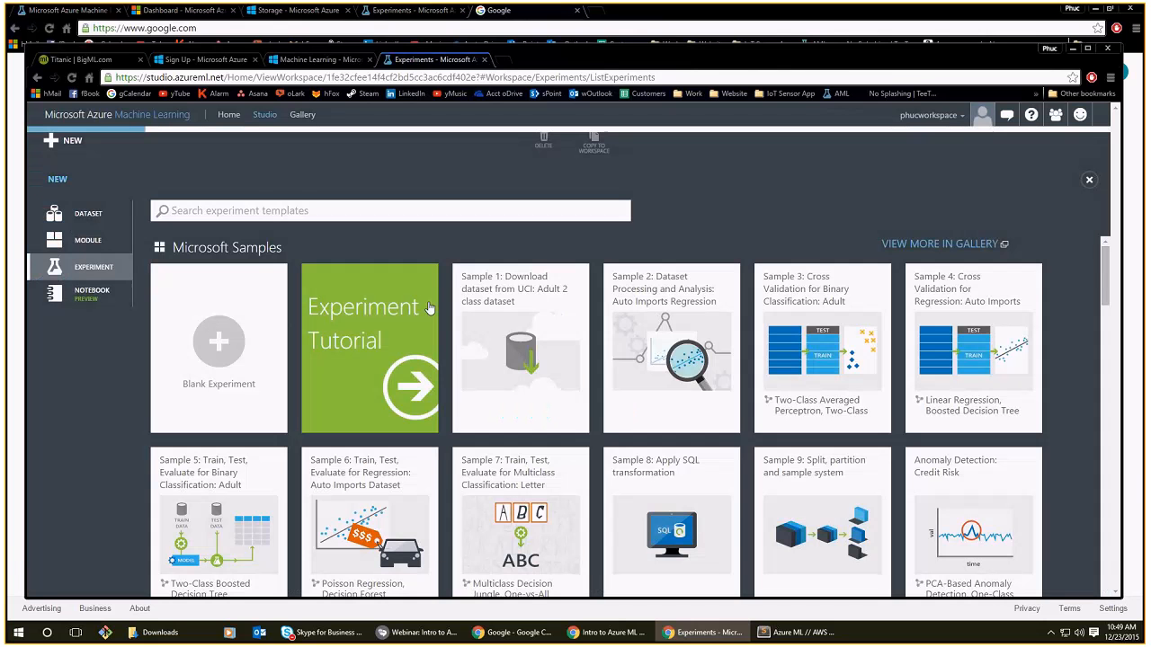
{"action": "left_click", "coordinate": [1090, 156]}
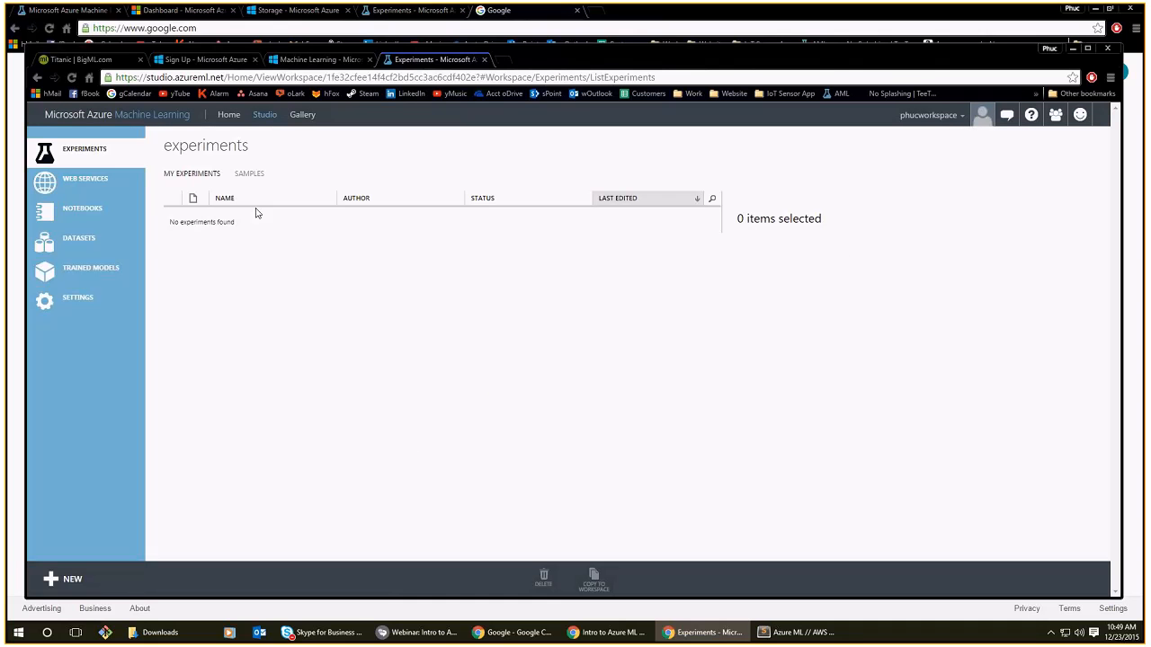
View the ML Studio Home page, return to Studio, and dismiss the tour offer and experiment templates again.
{"action": "left_click", "coordinate": [238, 119]}
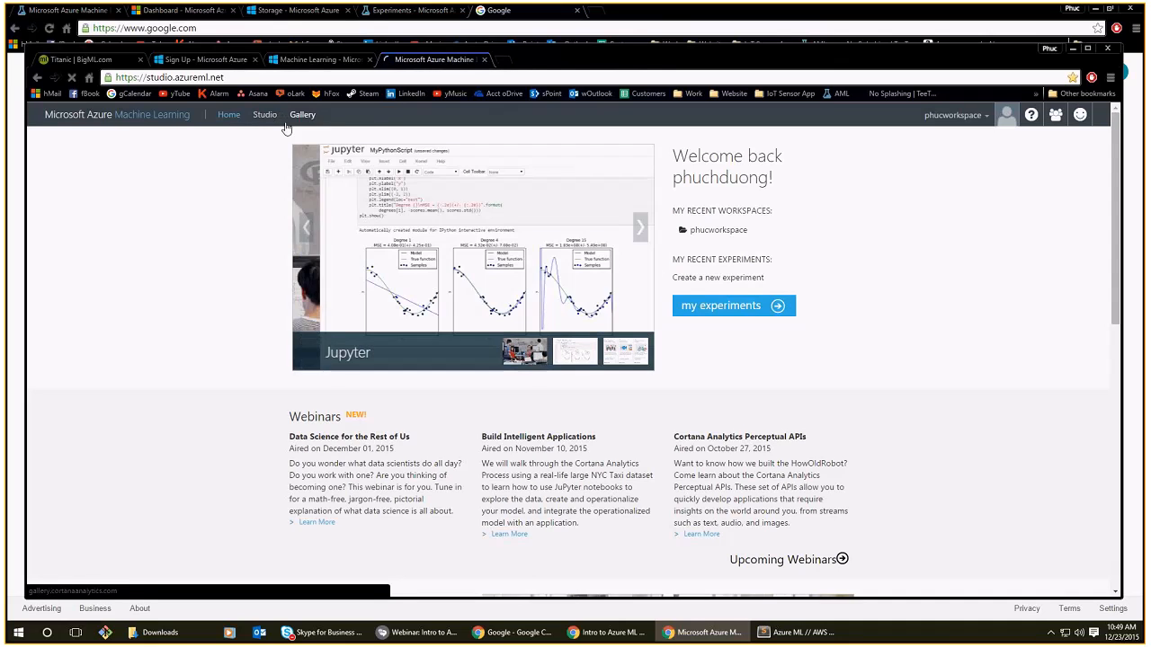
{"action": "left_click", "coordinate": [264, 114]}
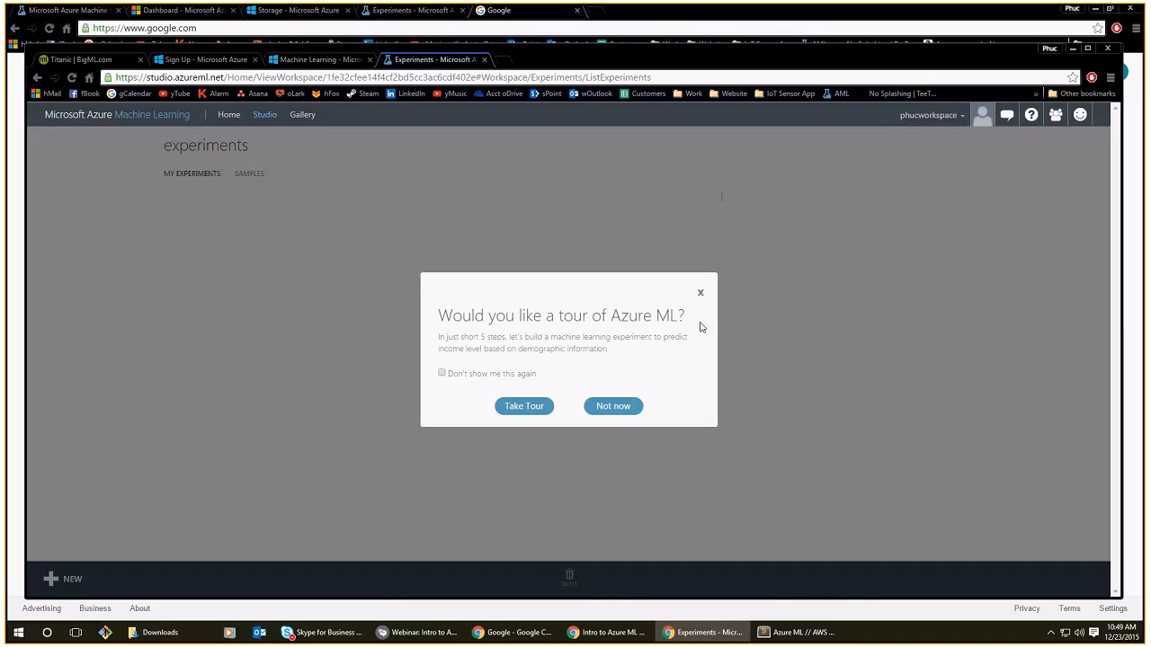
{"action": "left_click", "coordinate": [698, 290]}
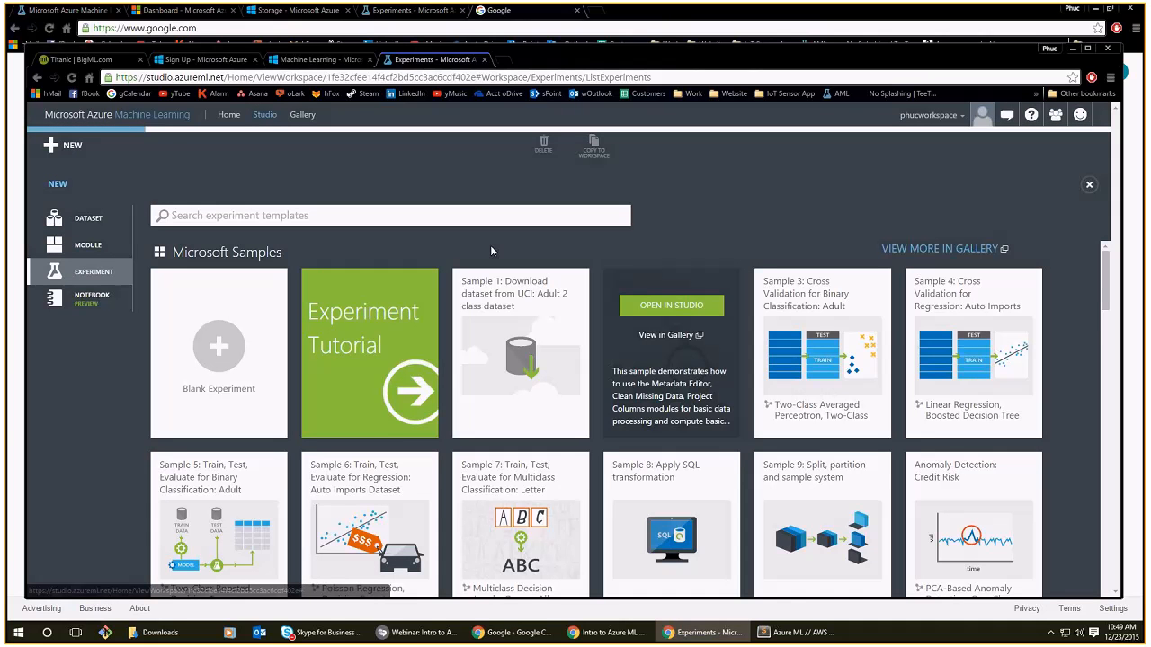
{"action": "left_click", "coordinate": [1089, 157]}
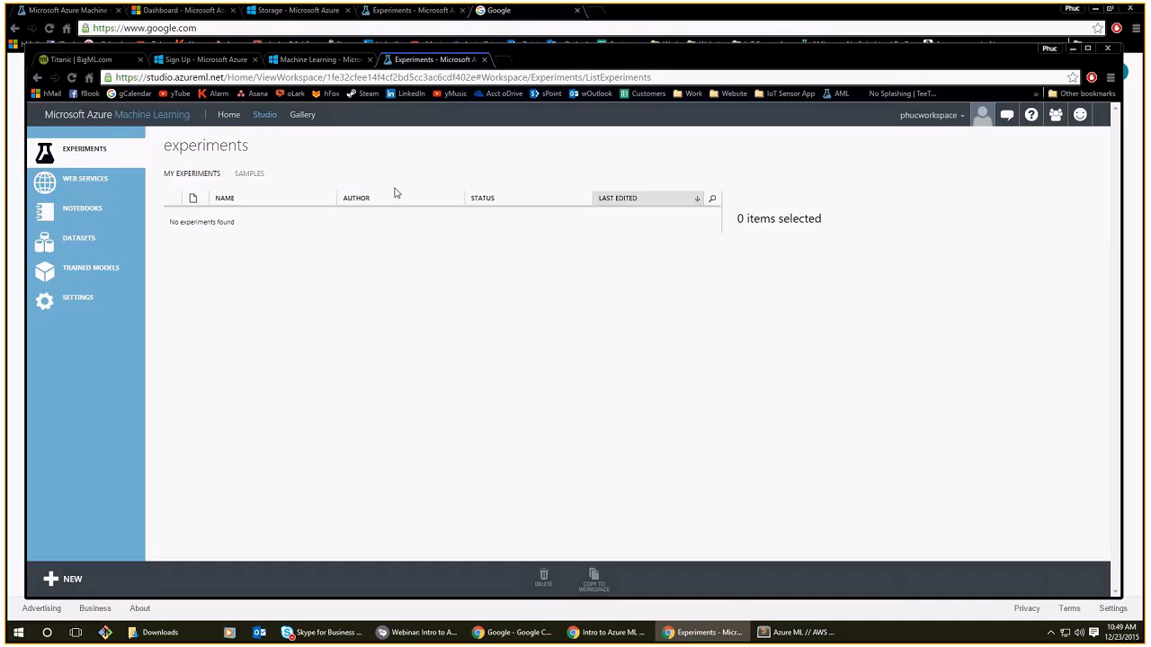
View the "Training and operationalization of Scikit-Learn models" experiment in the Gallery, then return to Studio's empty experiments list.
{"action": "left_click", "coordinate": [304, 115]}
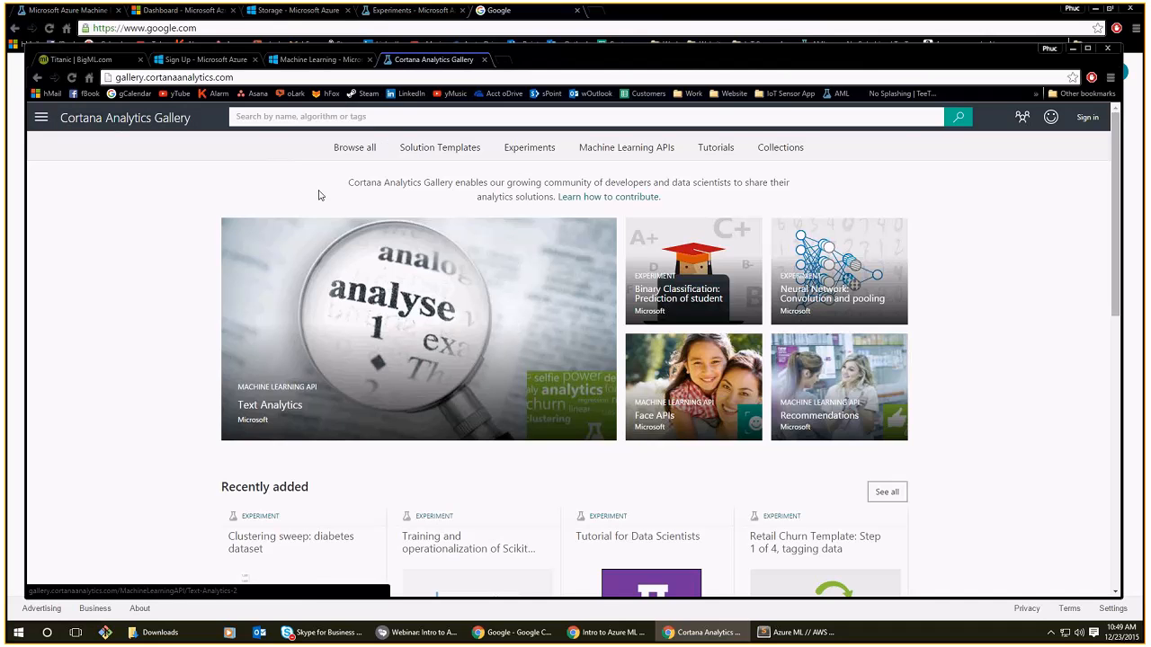
{"action": "scroll", "coordinate": [483, 491], "scroll_direction": "down", "scroll_amount": 1}
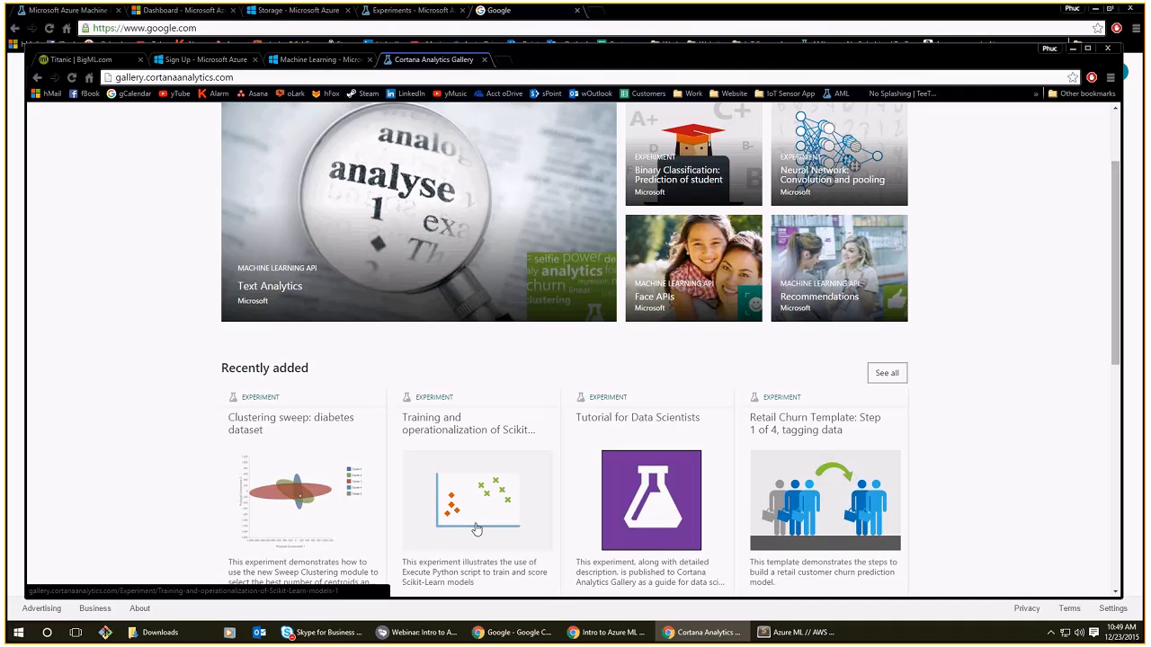
{"action": "left_click", "coordinate": [476, 529]}
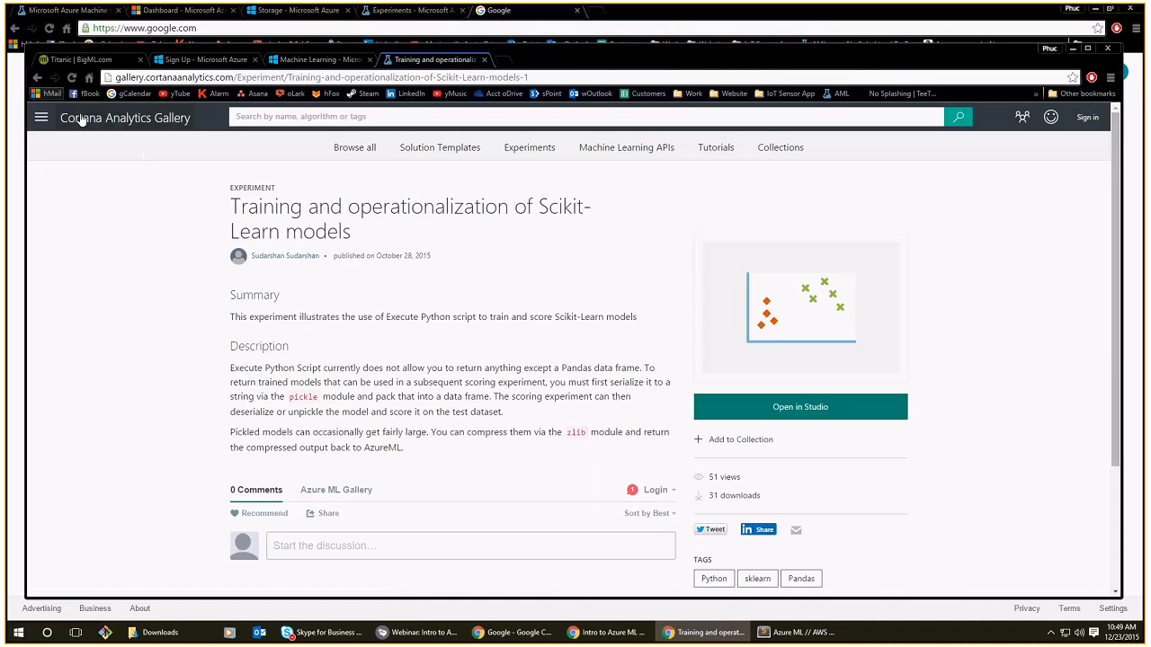
{"action": "left_click", "coordinate": [40, 77]}
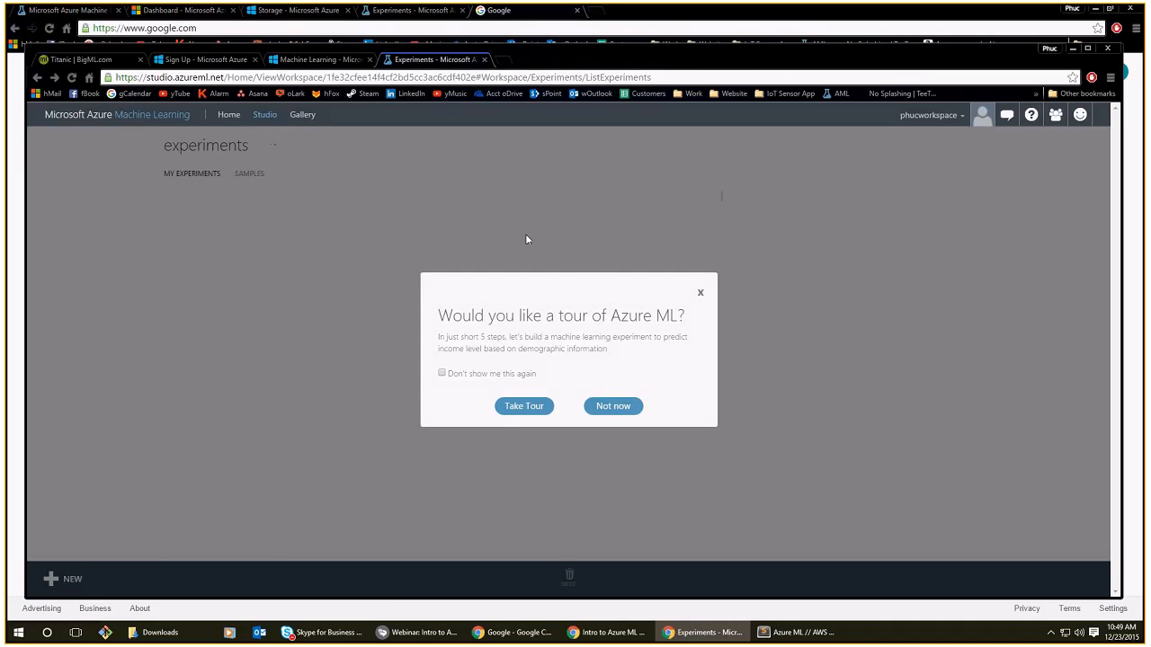
{"action": "left_click", "coordinate": [700, 292]}
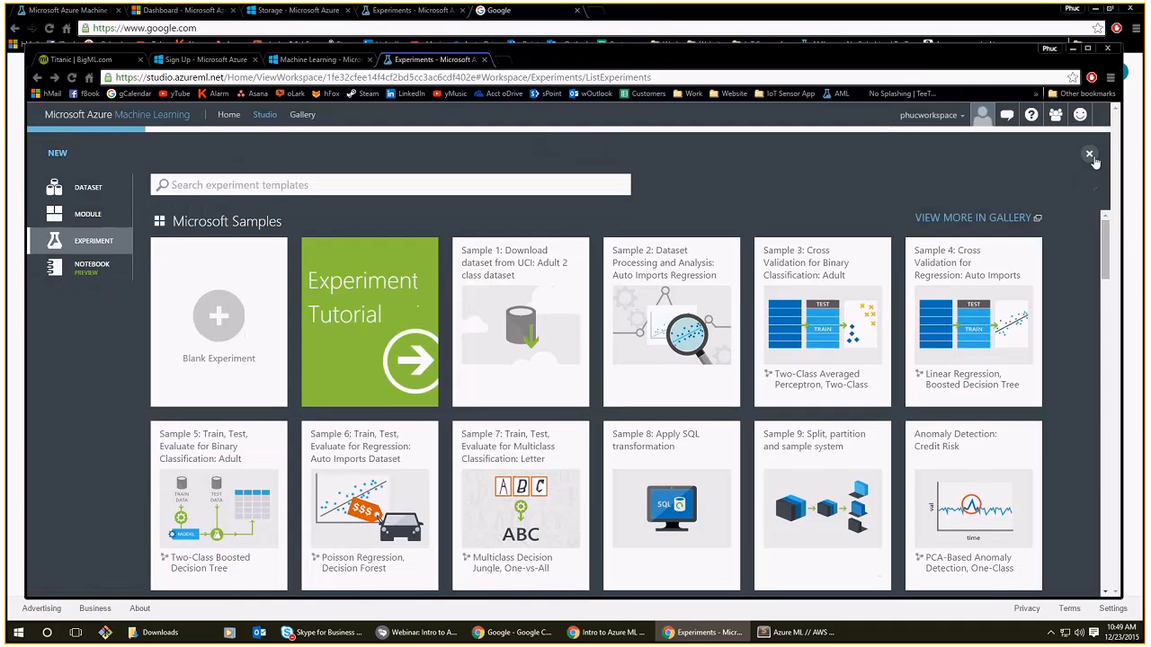
{"action": "left_click", "coordinate": [264, 114]}
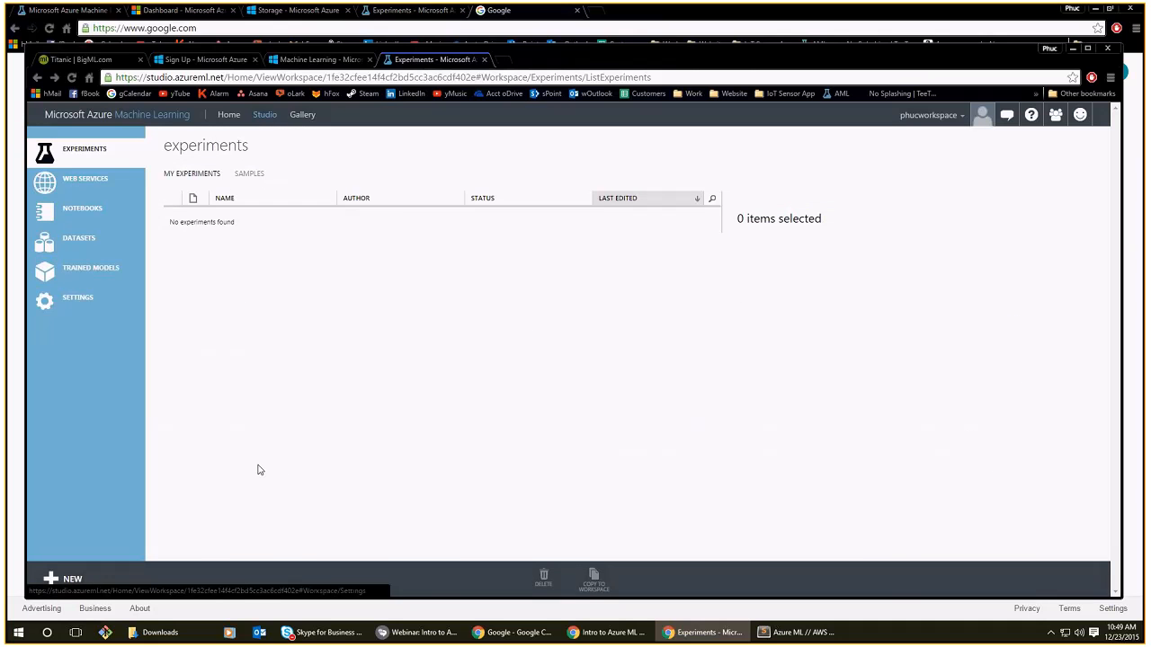
Look over the new-experiment templates, close them, highlight the experiments heading, and view the workspace's web services.
{"action": "left_click", "coordinate": [72, 578]}
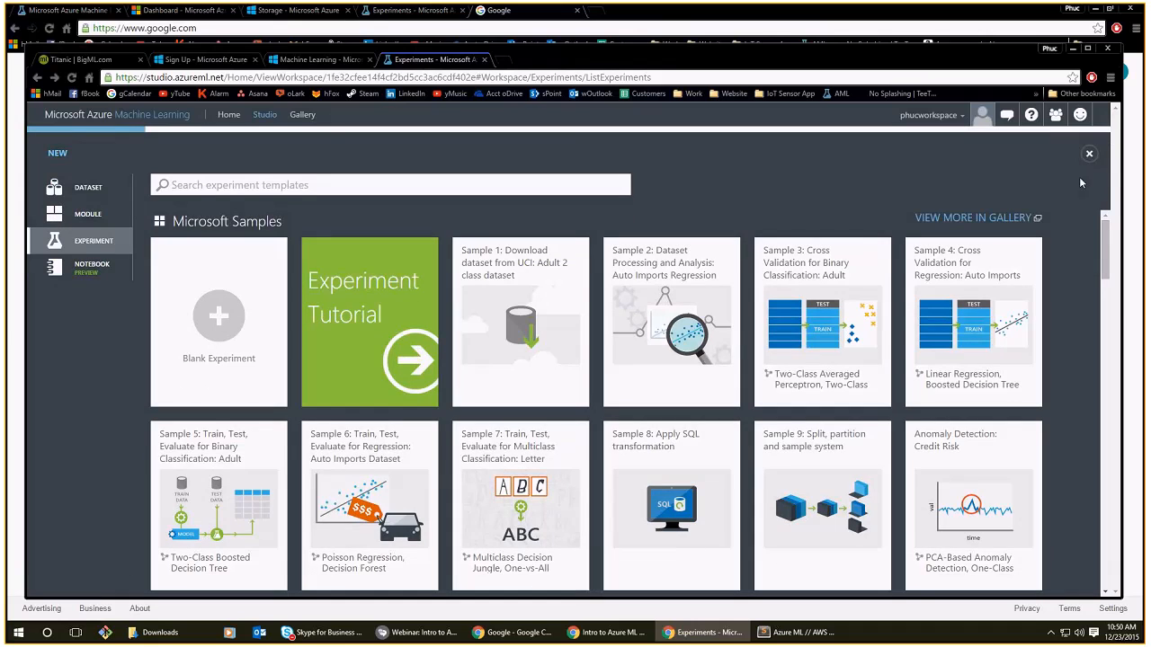
{"action": "left_click", "coordinate": [1089, 154]}
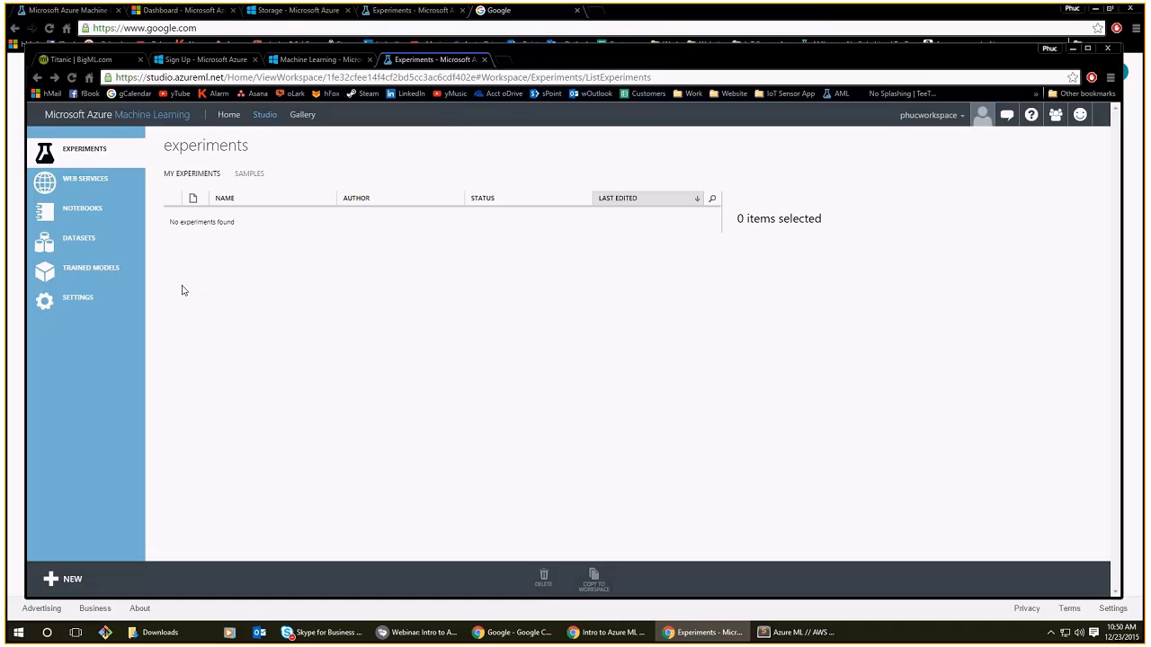
{"action": "left_click_drag", "start_coordinate": [165, 147], "coordinate": [281, 163]}
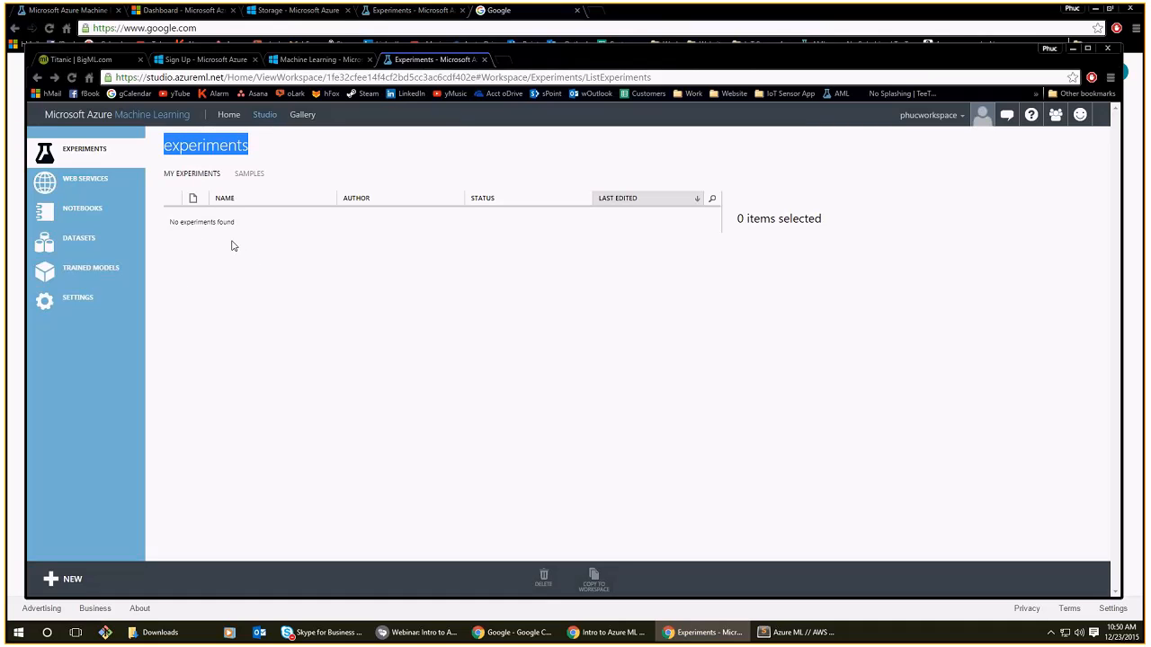
{"action": "left_click", "coordinate": [108, 184]}
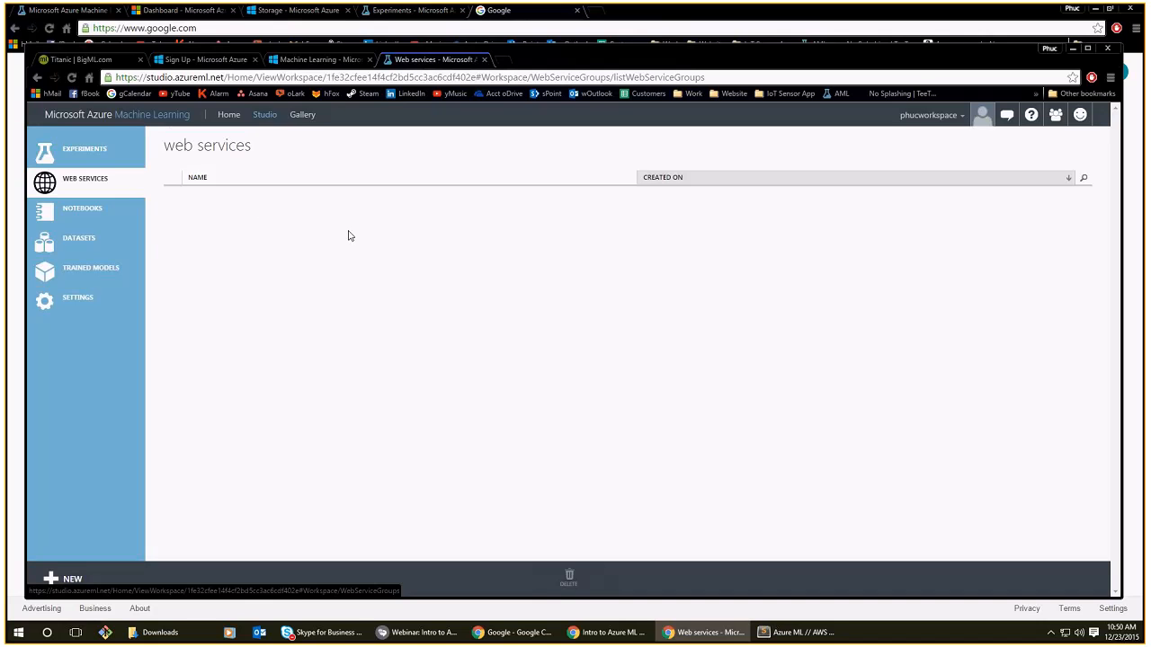
Open demos.datasciencedojo.com in a new browser tab.
{"action": "left_click", "coordinate": [508, 67]}
{"action": "type", "text": "de"}
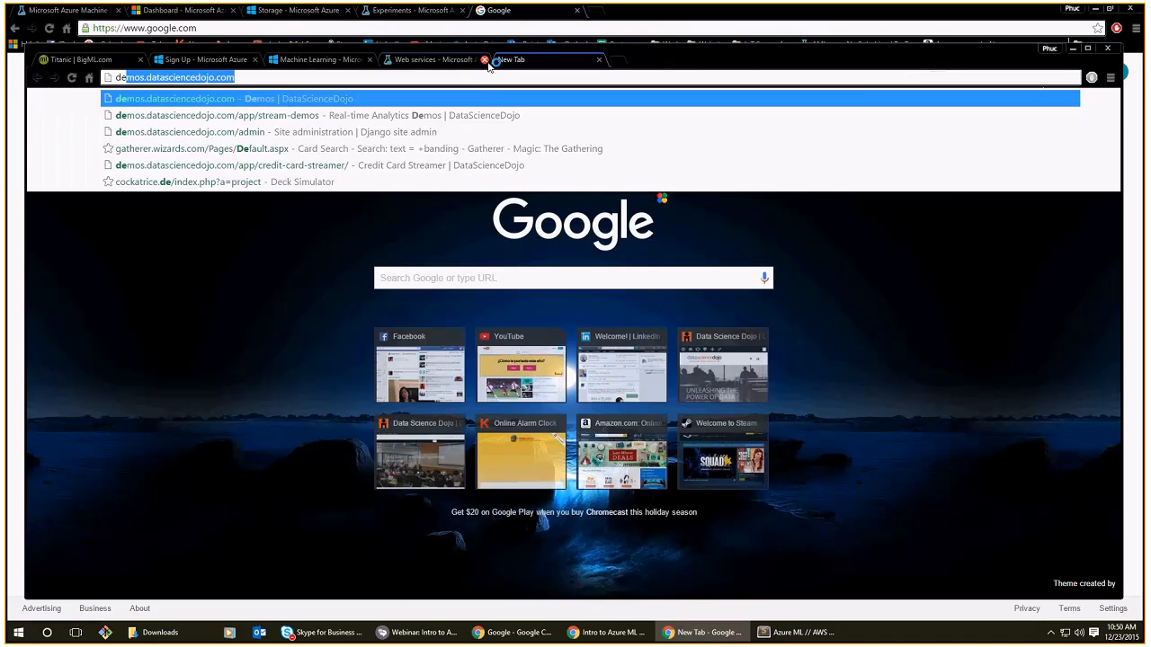
{"action": "key", "text": "Return"}
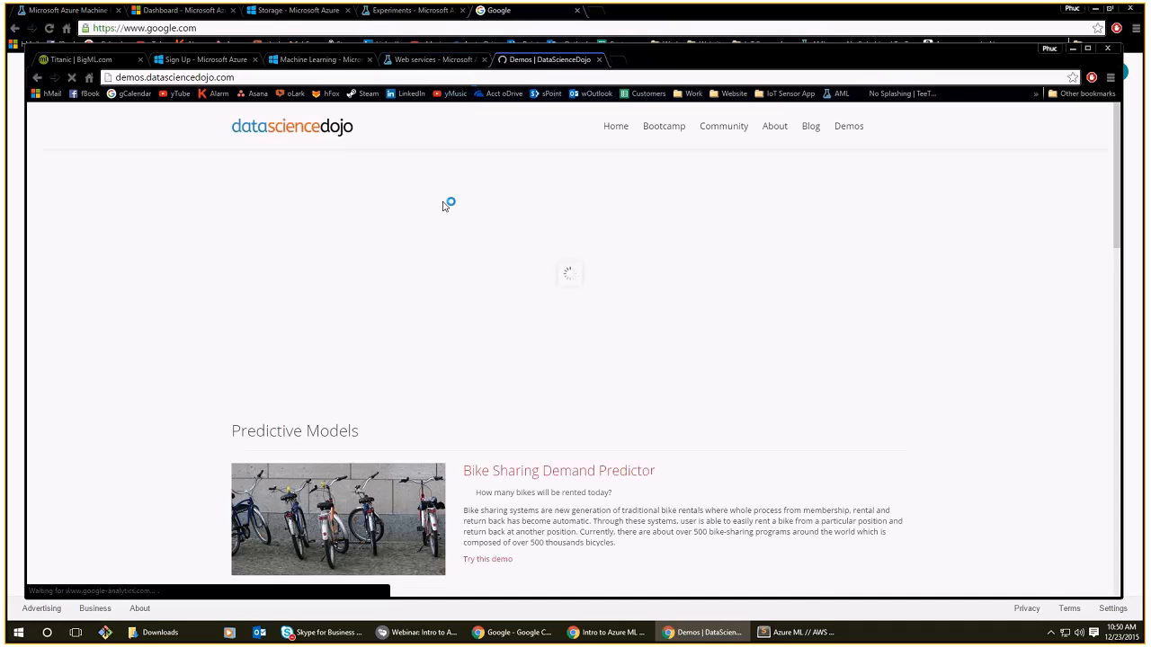
Copy the demos site's address into a new Sublime Text file and enlarge the text.
{"action": "key", "text": "ctrl+l"}
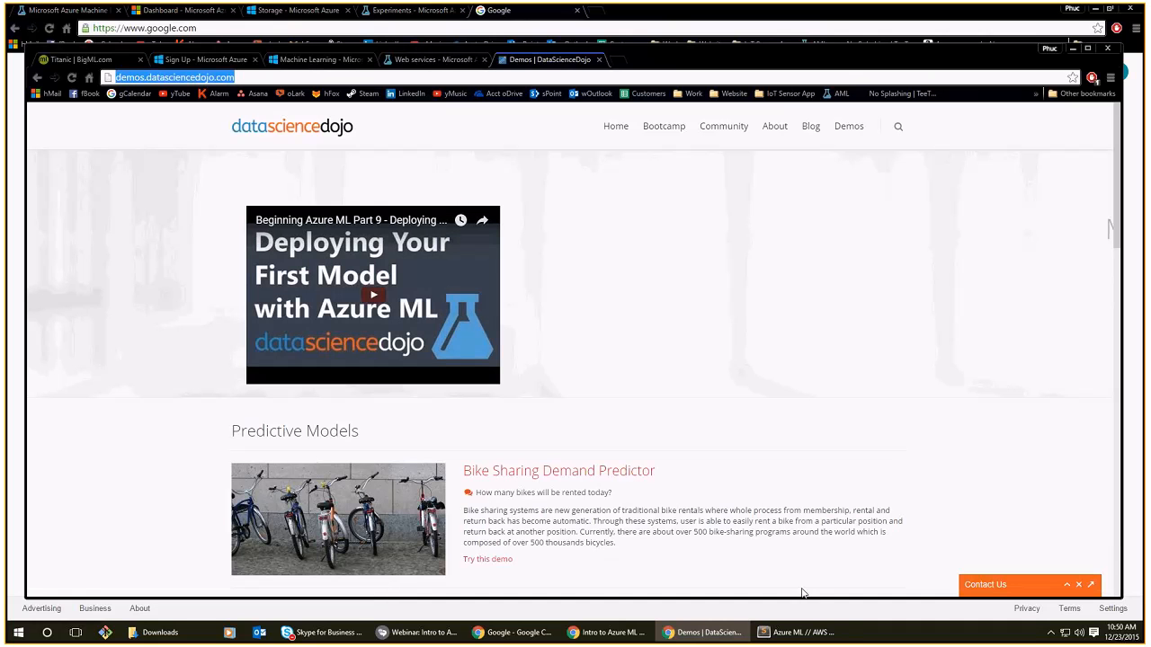
{"action": "key", "text": "ctrl+c"}
{"action": "left_click", "coordinate": [797, 633]}
{"action": "key", "text": "ctrl+n"}
{"action": "key", "text": "ctrl+v"}
{"action": "key", "text": "ctrl+equal"}
{"action": "key", "text": "ctrl+equal"}
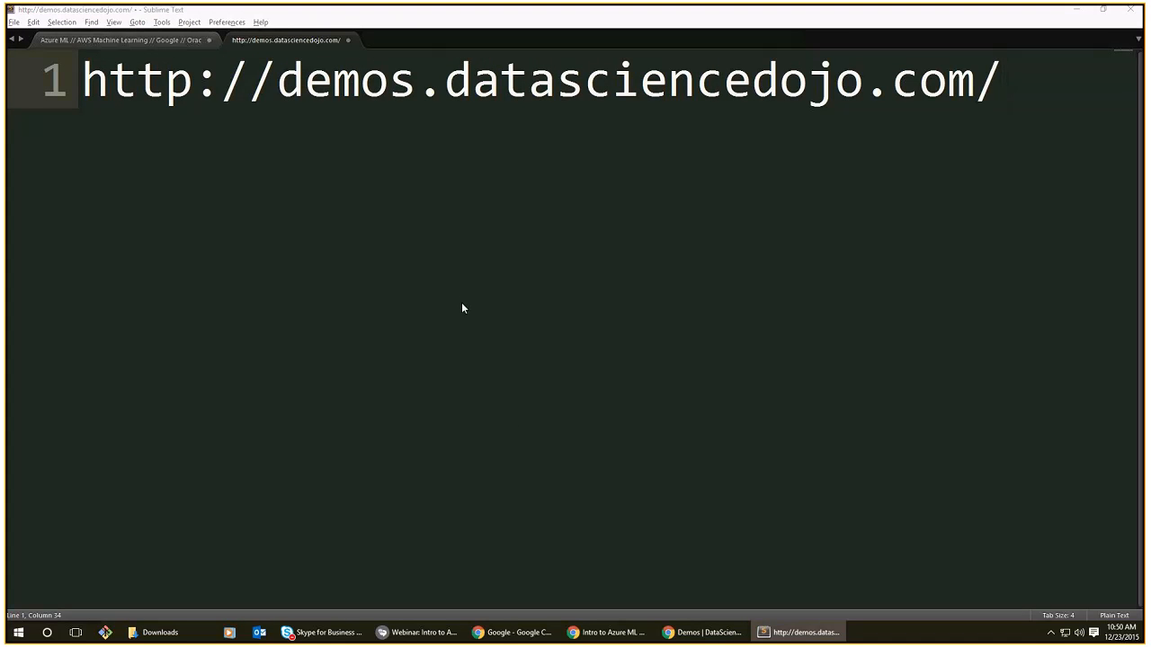
Return to the demos site in the browser and open the Titanic Survival Predictor demo.
{"action": "key", "text": "alt+Tab"}
{"action": "scroll", "coordinate": [531, 383], "scroll_direction": "down", "scroll_amount": 3}
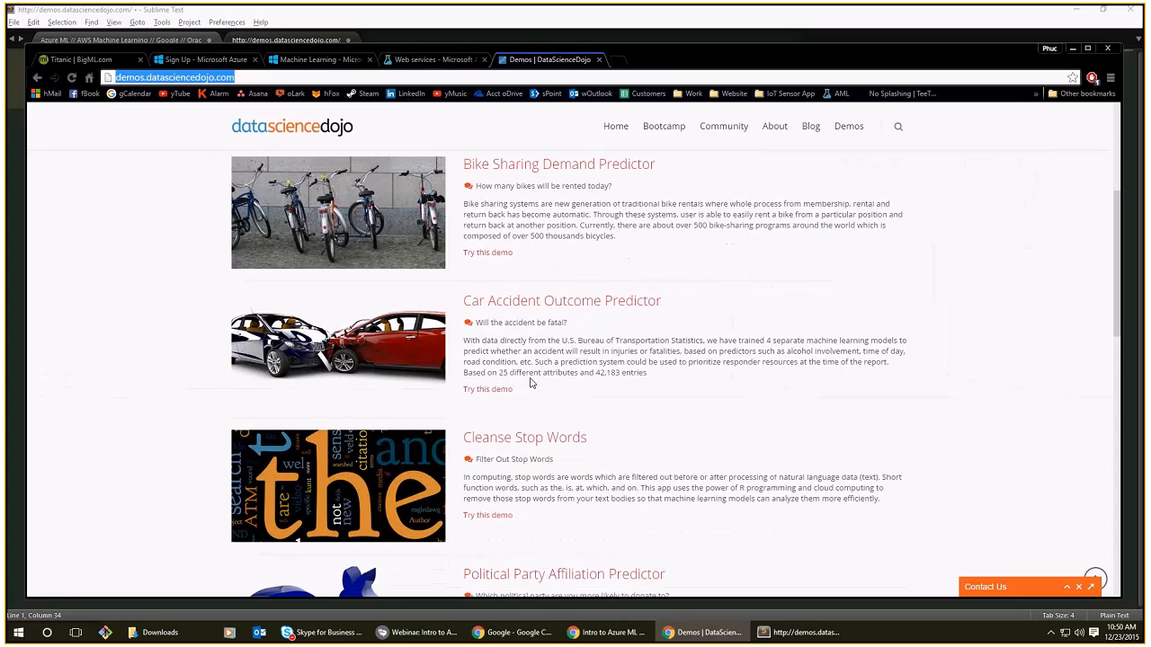
{"action": "scroll", "coordinate": [531, 383], "scroll_direction": "down", "scroll_amount": 3}
{"action": "scroll", "coordinate": [531, 384], "scroll_direction": "down", "scroll_amount": 2}
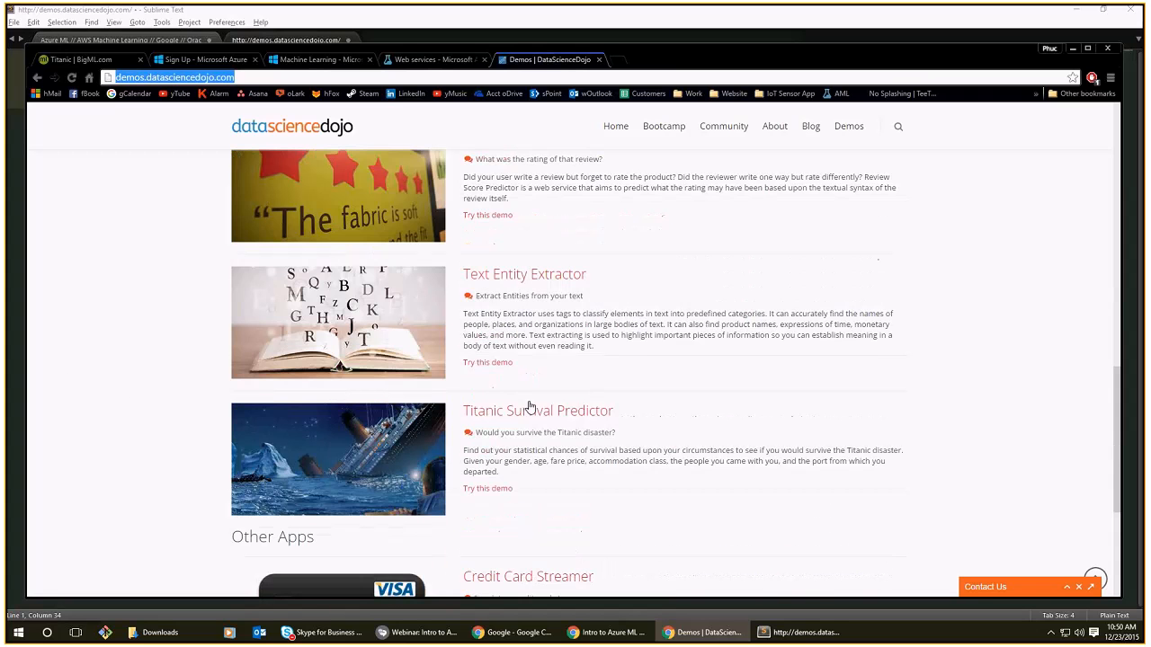
{"action": "left_click", "coordinate": [531, 410]}
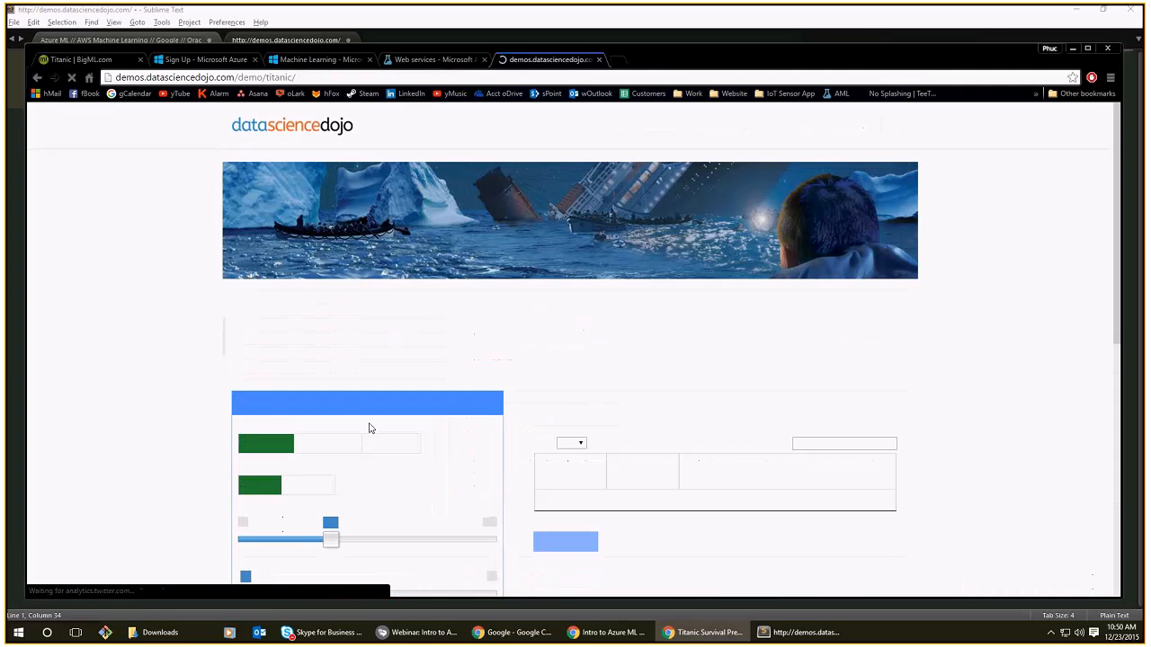
Highlight the Titanic Survival Predictor title and examine the demo's passenger input form and prediction table.
{"action": "left_click_drag", "start_coordinate": [224, 299], "coordinate": [454, 303]}
{"action": "scroll", "coordinate": [490, 413], "scroll_direction": "down", "scroll_amount": 1}
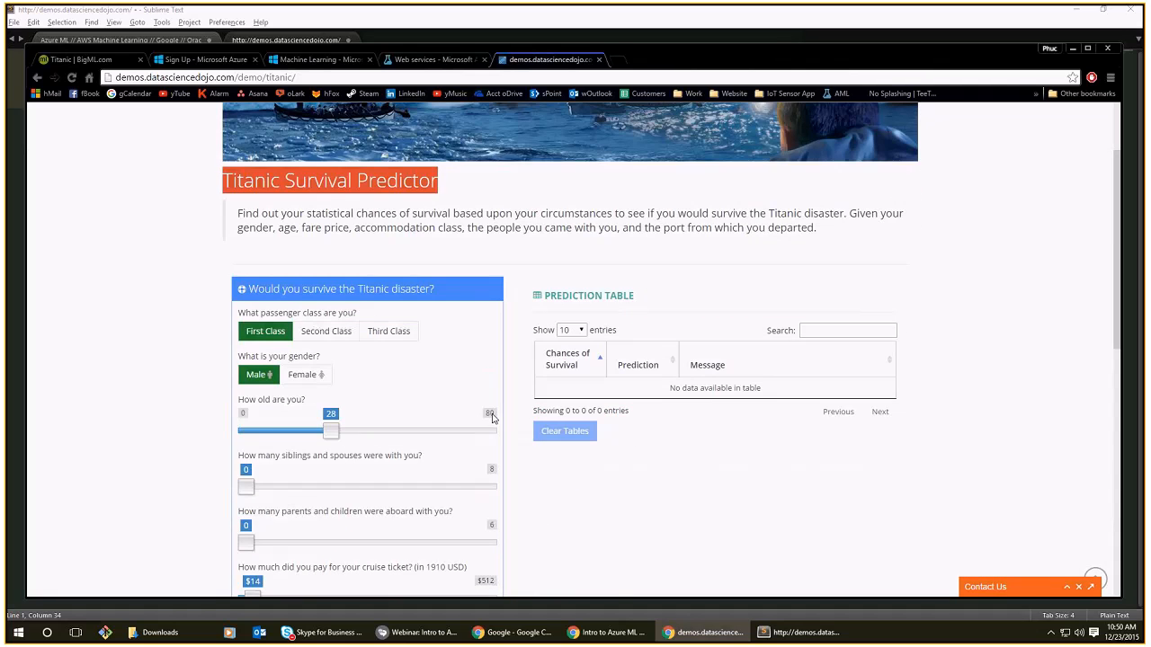
{"action": "left_click", "coordinate": [590, 454]}
{"action": "scroll", "coordinate": [590, 453], "scroll_direction": "down", "scroll_amount": 4}
{"action": "scroll", "coordinate": [590, 453], "scroll_direction": "up", "scroll_amount": 1}
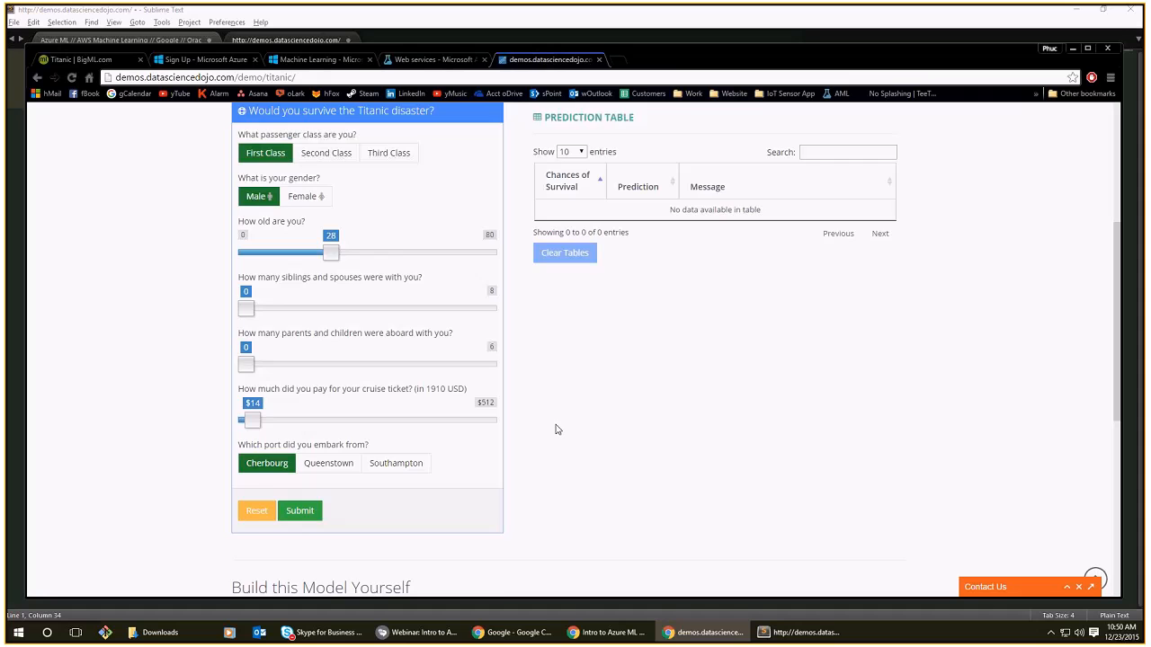
Submit a Titanic survival prediction for a first-class female passenger who embarked from Queenstown.
{"action": "left_click", "coordinate": [326, 153]}
{"action": "scroll", "coordinate": [406, 239], "scroll_direction": "up", "scroll_amount": 1}
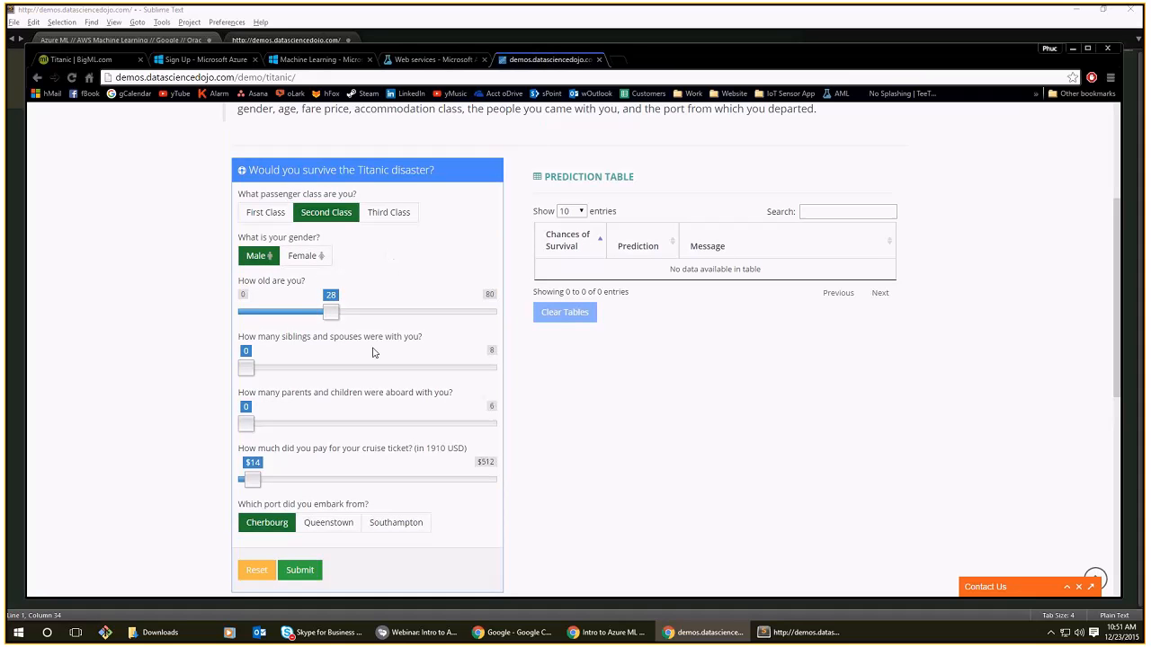
{"action": "left_click", "coordinate": [274, 218]}
{"action": "left_click", "coordinate": [302, 255]}
{"action": "left_click", "coordinate": [328, 522]}
{"action": "left_click", "coordinate": [304, 570]}
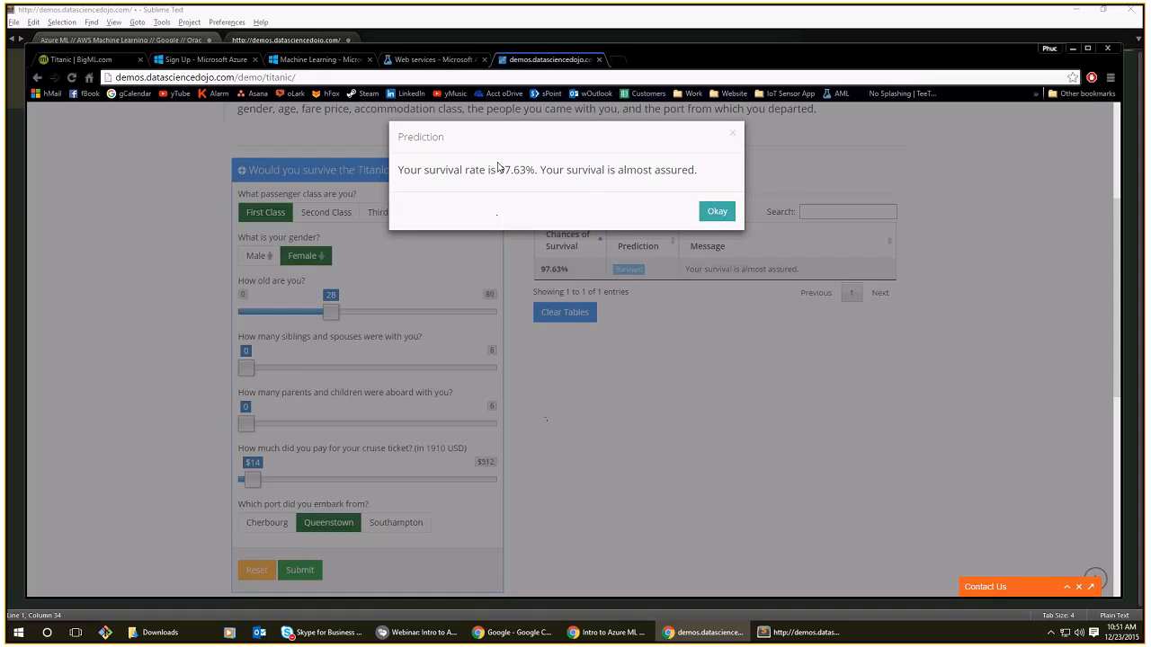
Highlight the survival rate in the prediction result and dismiss the message.
{"action": "left_click_drag", "start_coordinate": [498, 168], "coordinate": [535, 170]}
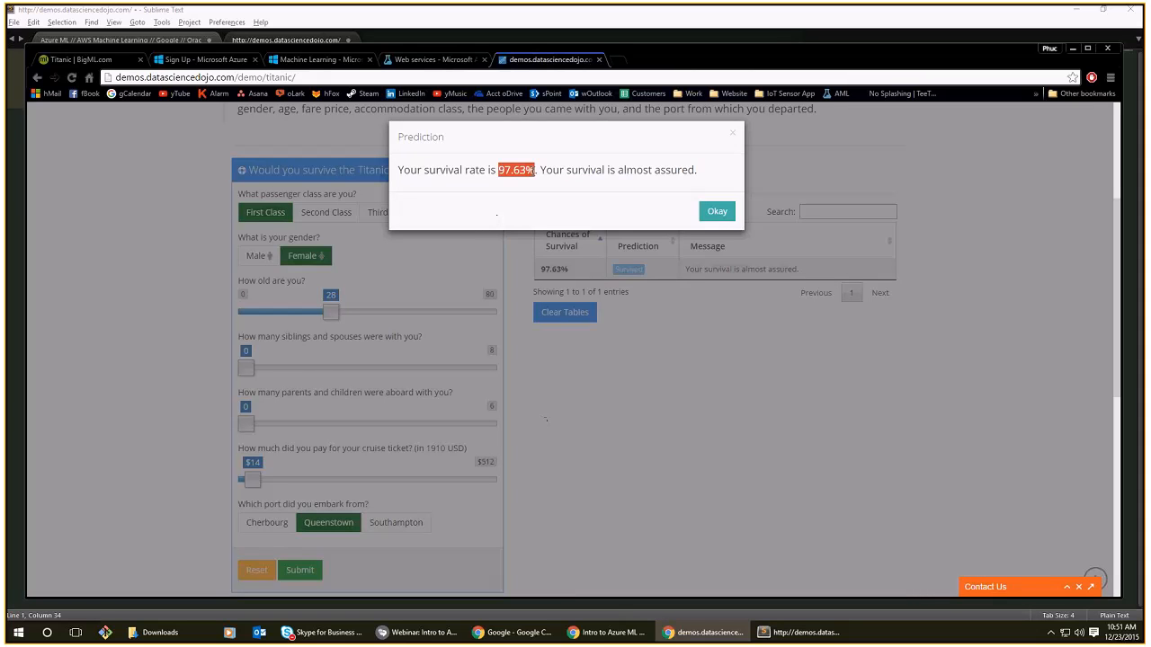
{"action": "left_click", "coordinate": [494, 169]}
{"action": "left_click_drag", "start_coordinate": [499, 170], "coordinate": [536, 171]}
{"action": "left_click", "coordinate": [720, 214]}
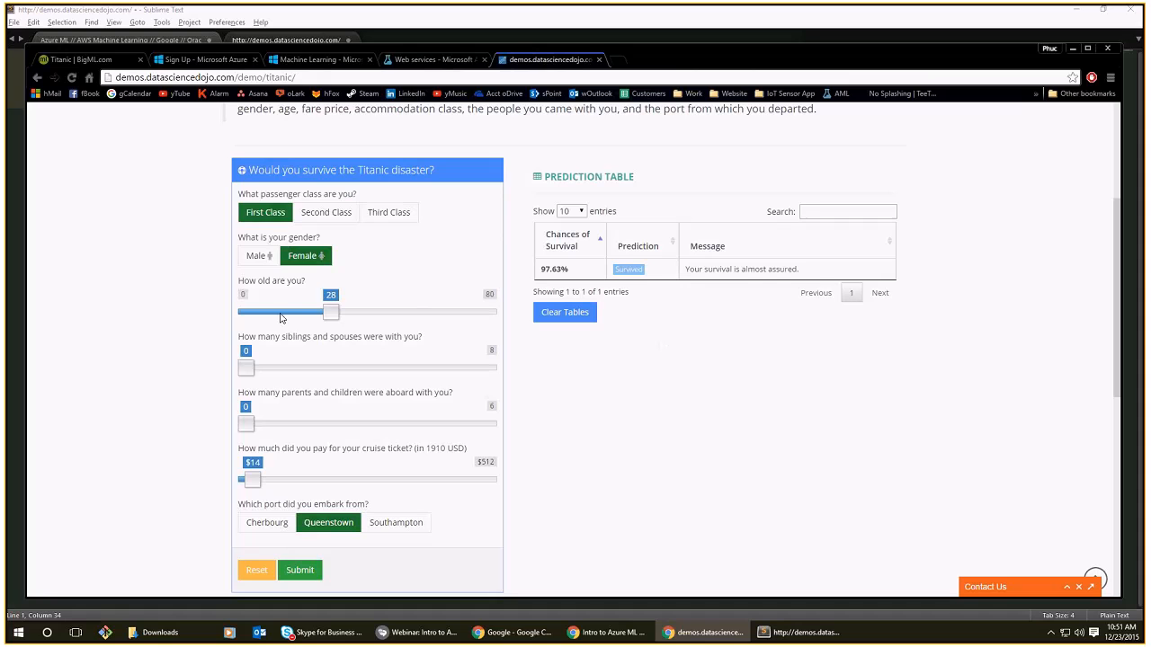
Submit another prediction with Southampton as the embarkation port, check ML Studio's web services meanwhile, and dismiss the result.
{"action": "left_click", "coordinate": [396, 523]}
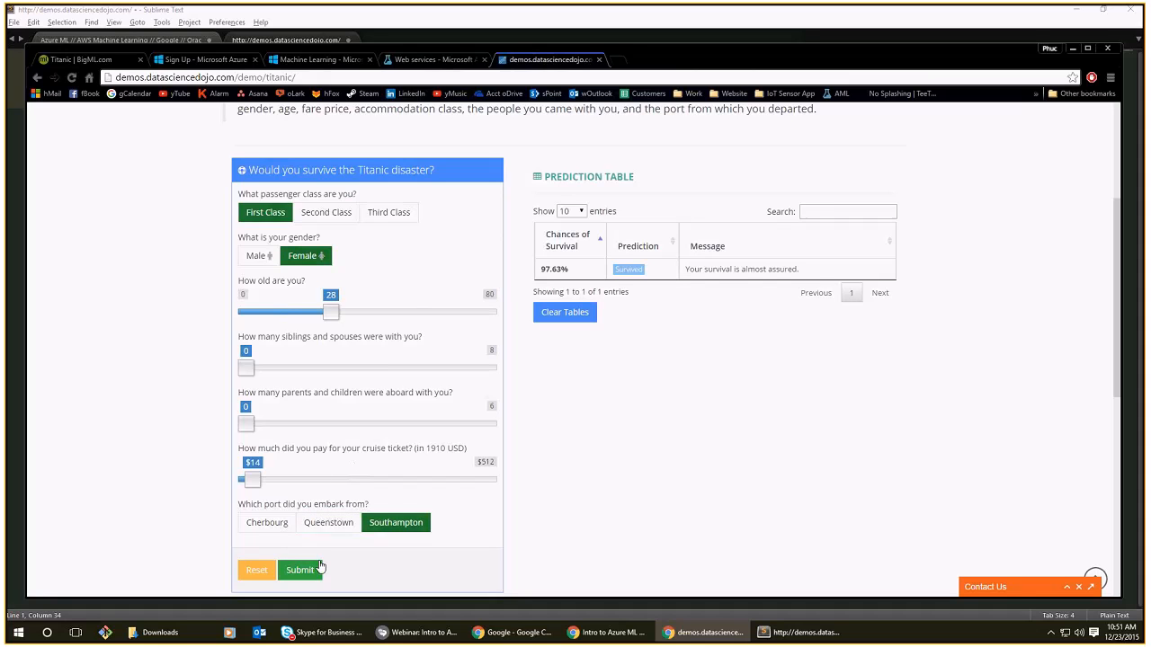
{"action": "left_click", "coordinate": [319, 569]}
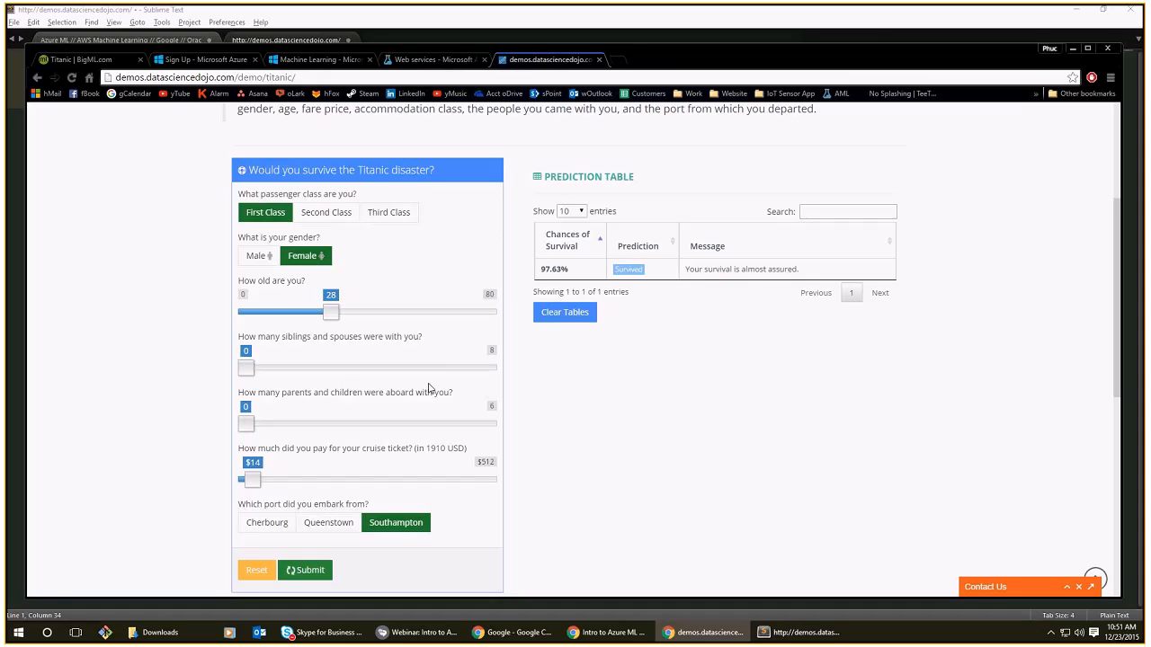
{"action": "left_click", "coordinate": [410, 63]}
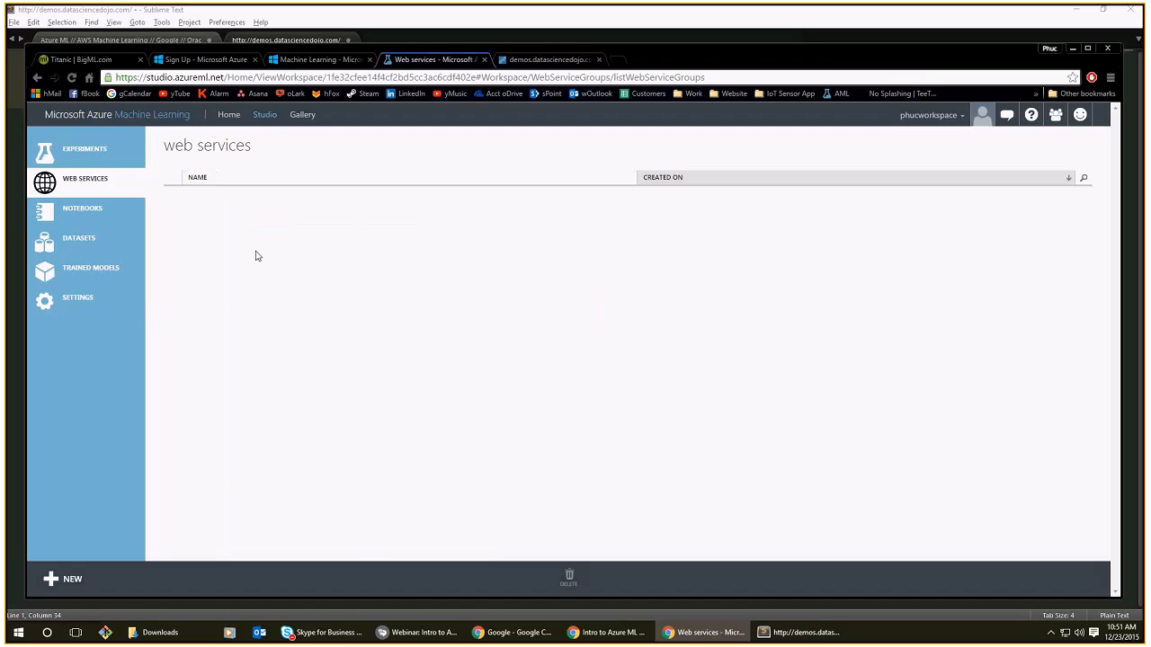
{"action": "left_click", "coordinate": [544, 59]}
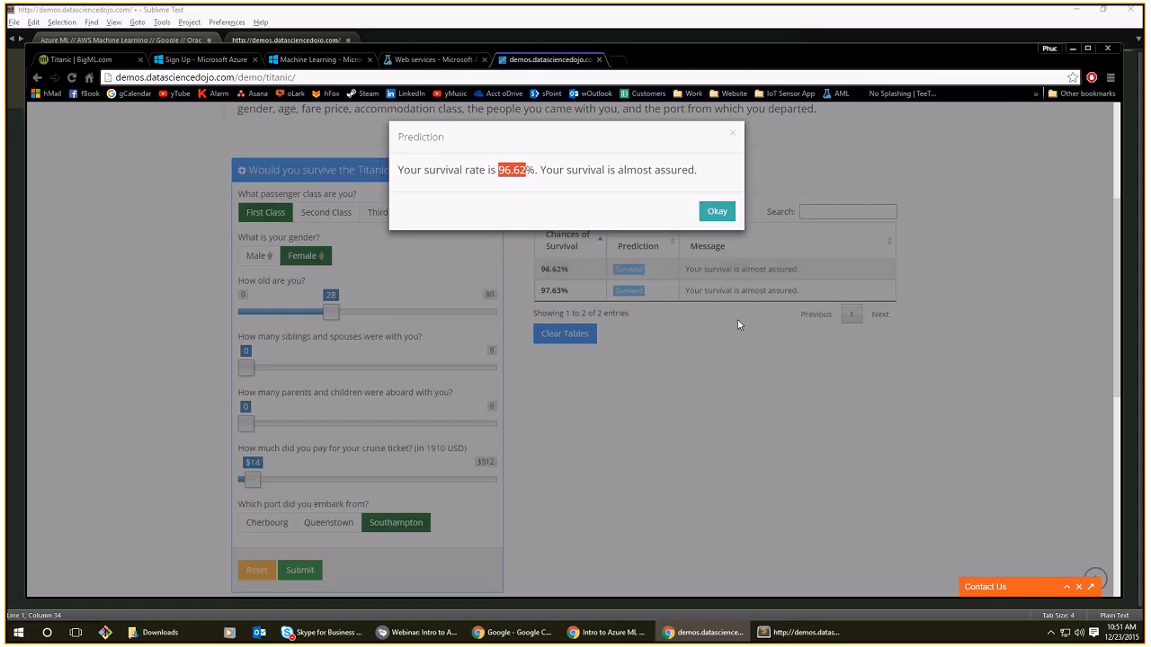
{"action": "left_click", "coordinate": [728, 217]}
Return to Azure ML Studio and view the workspace's Notebooks, Datasets and Trained Models sections.
{"action": "left_click", "coordinate": [422, 59]}
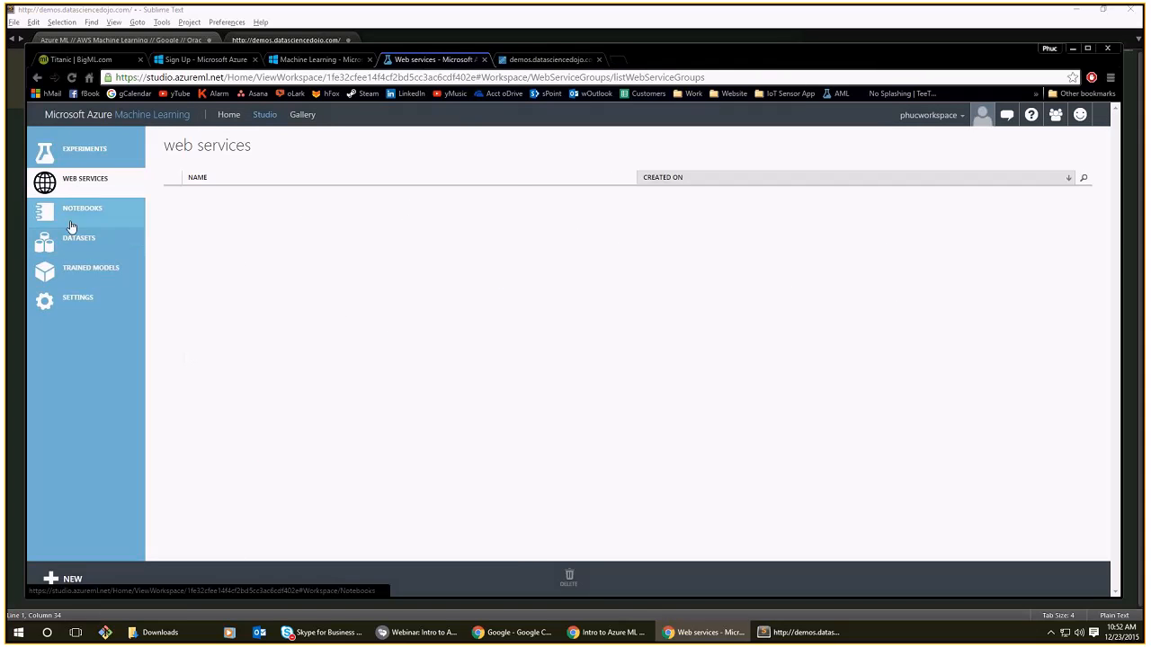
{"action": "left_click", "coordinate": [72, 223]}
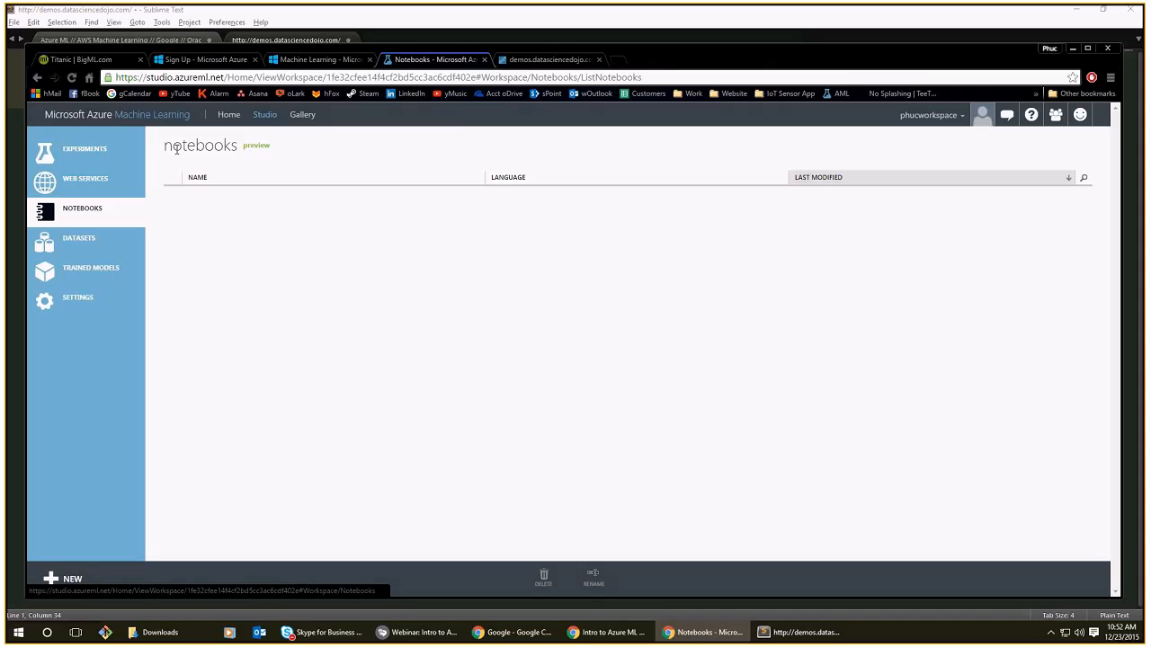
{"action": "double_click", "coordinate": [177, 148]}
{"action": "left_click", "coordinate": [271, 328]}
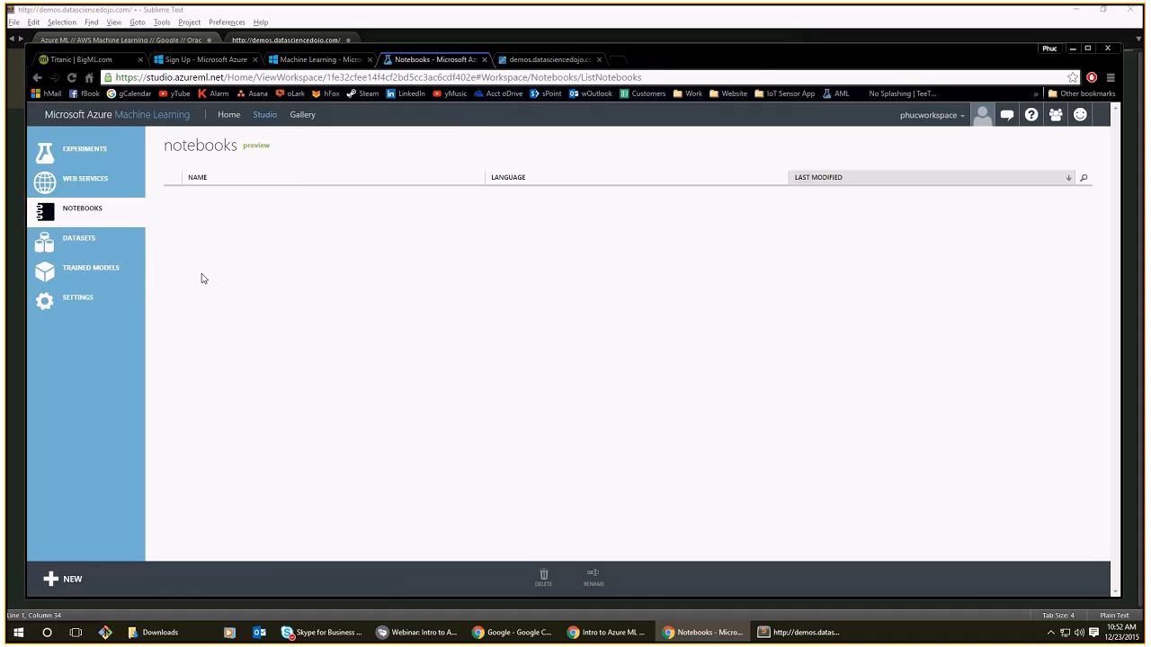
{"action": "left_click", "coordinate": [112, 252]}
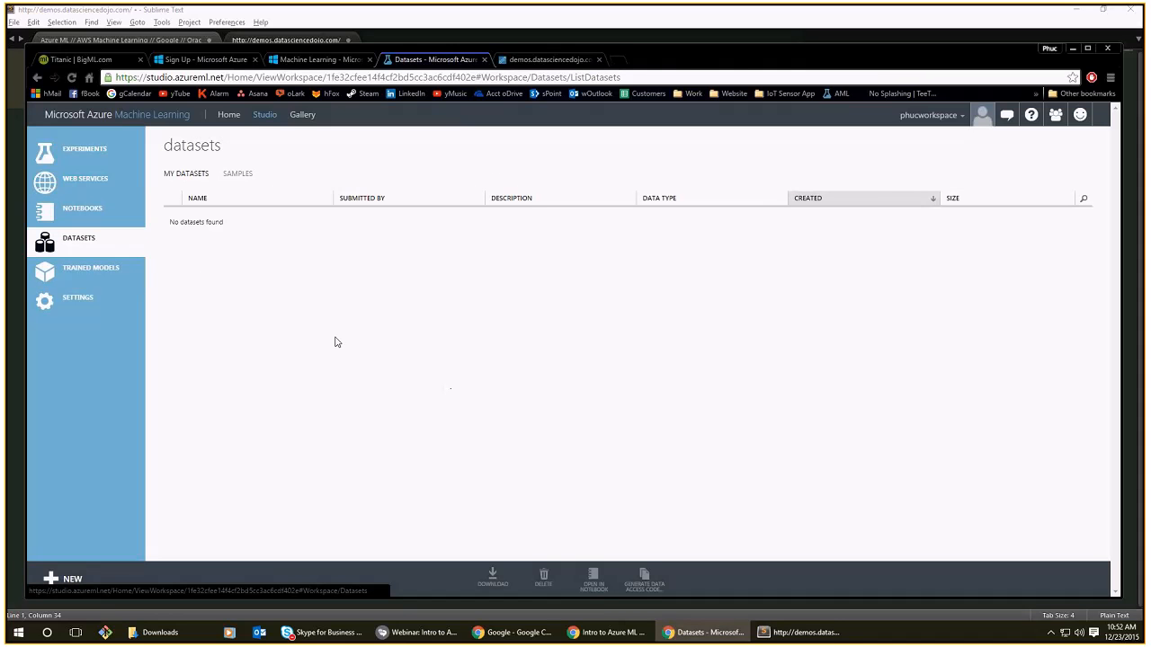
{"action": "left_click", "coordinate": [88, 273]}
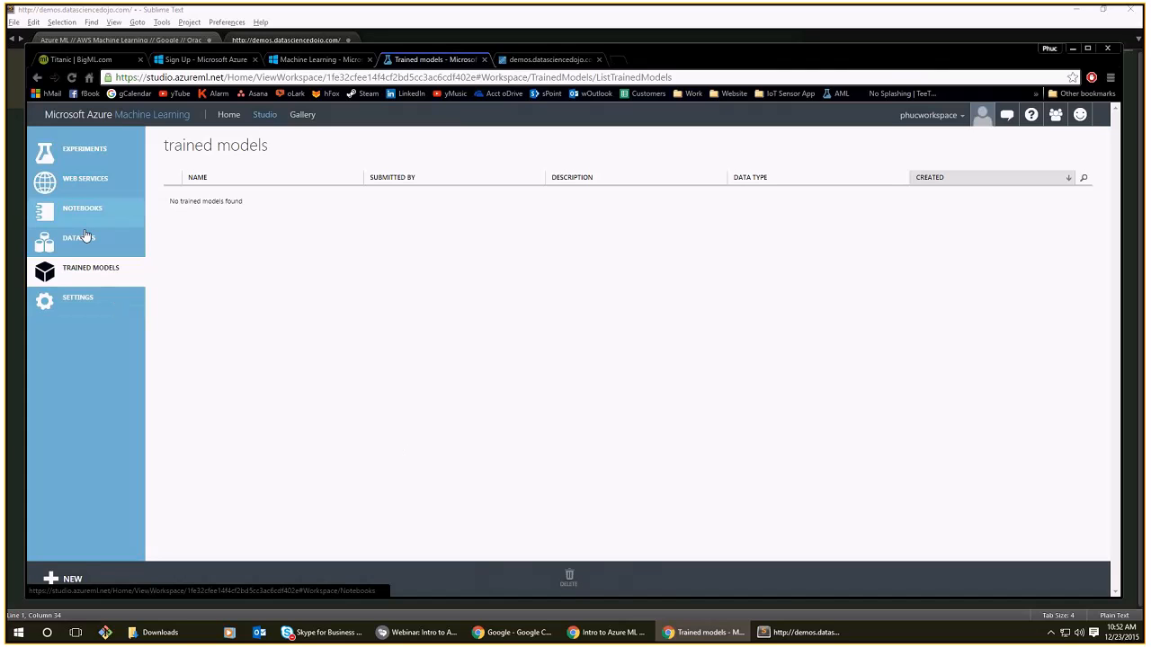
Review the workspace settings for name, authorization tokens and users, and look at the user invitation form without inviting anyone.
{"action": "left_click", "coordinate": [78, 299]}
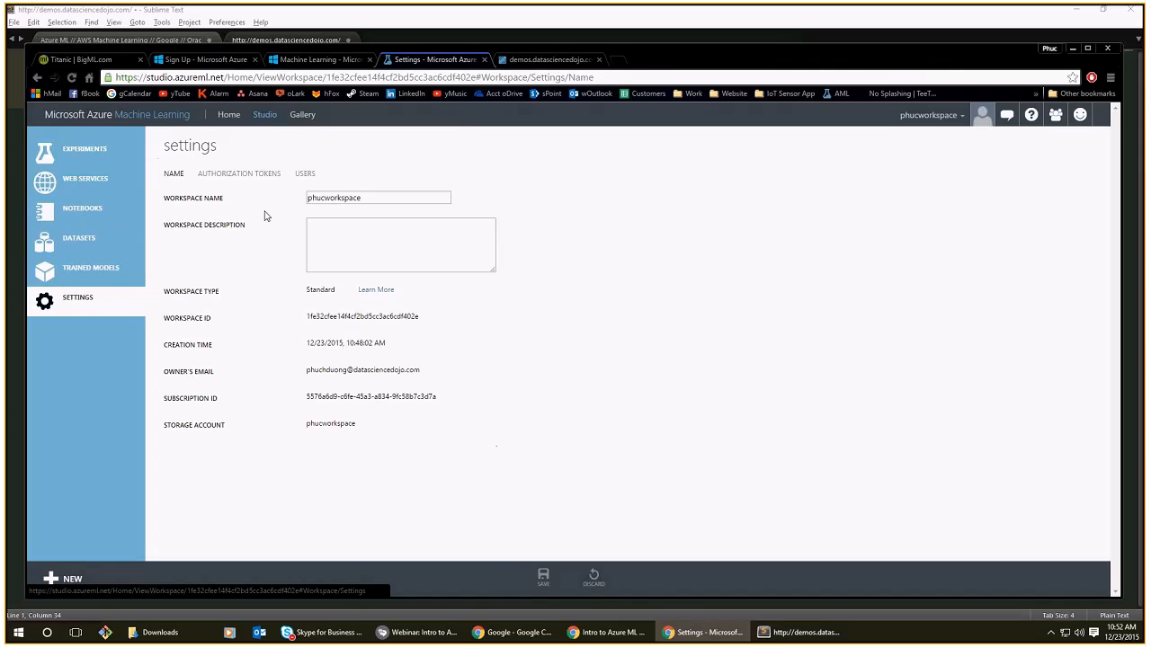
{"action": "left_click", "coordinate": [238, 174]}
{"action": "left_click", "coordinate": [305, 173]}
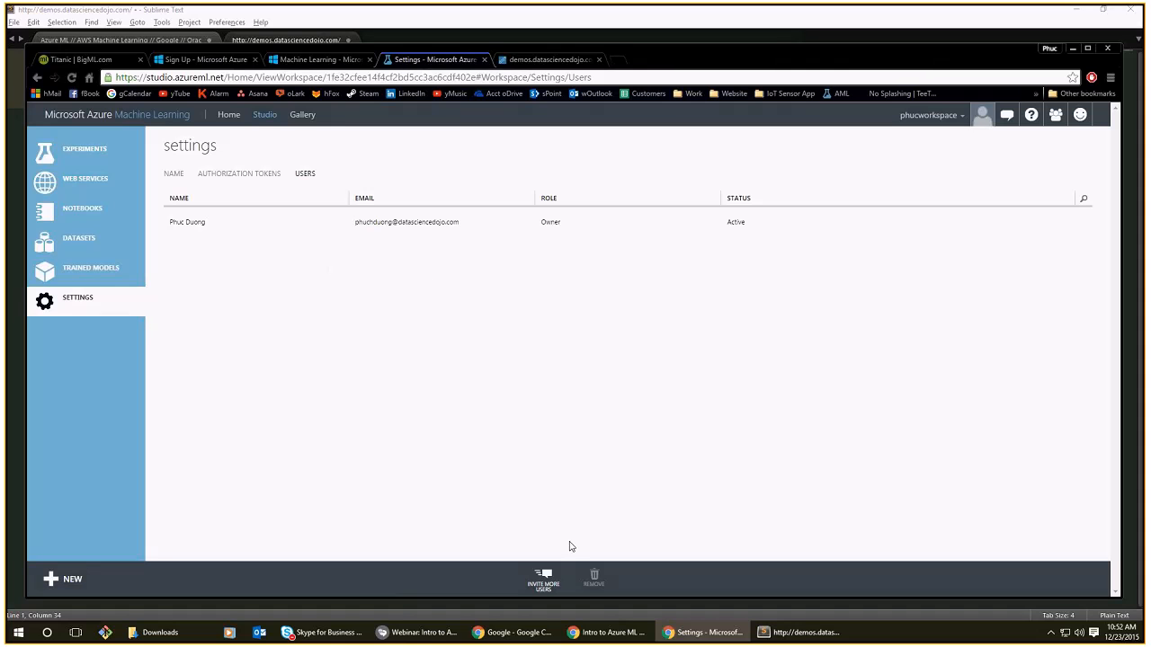
{"action": "left_click", "coordinate": [543, 578]}
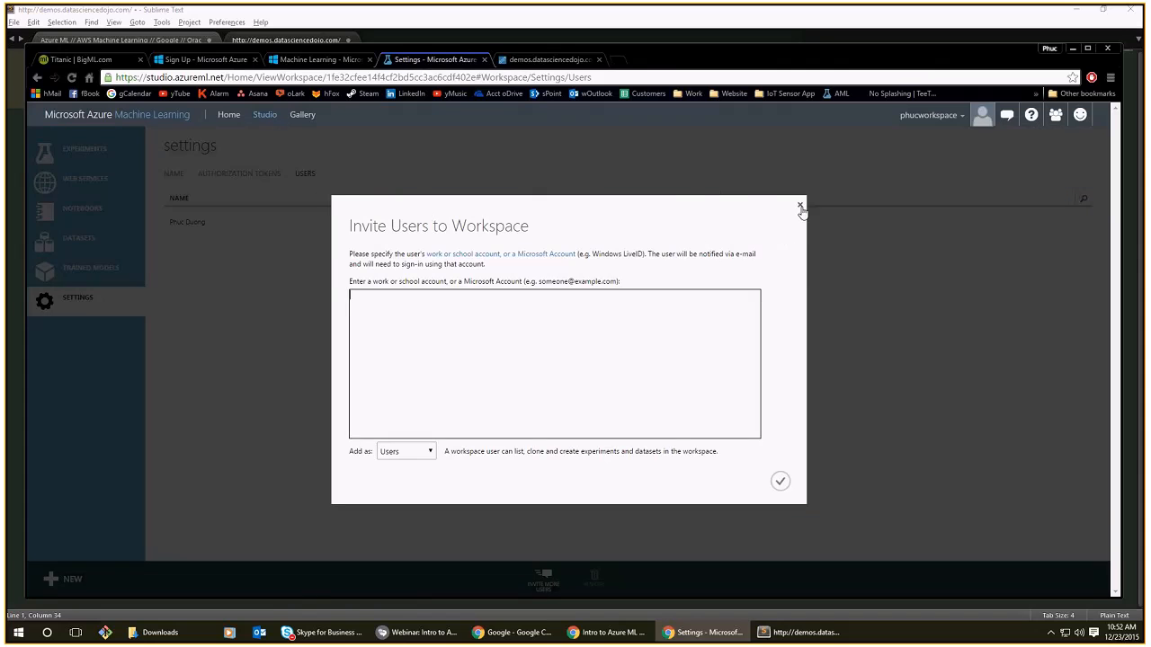
{"action": "left_click", "coordinate": [799, 205]}
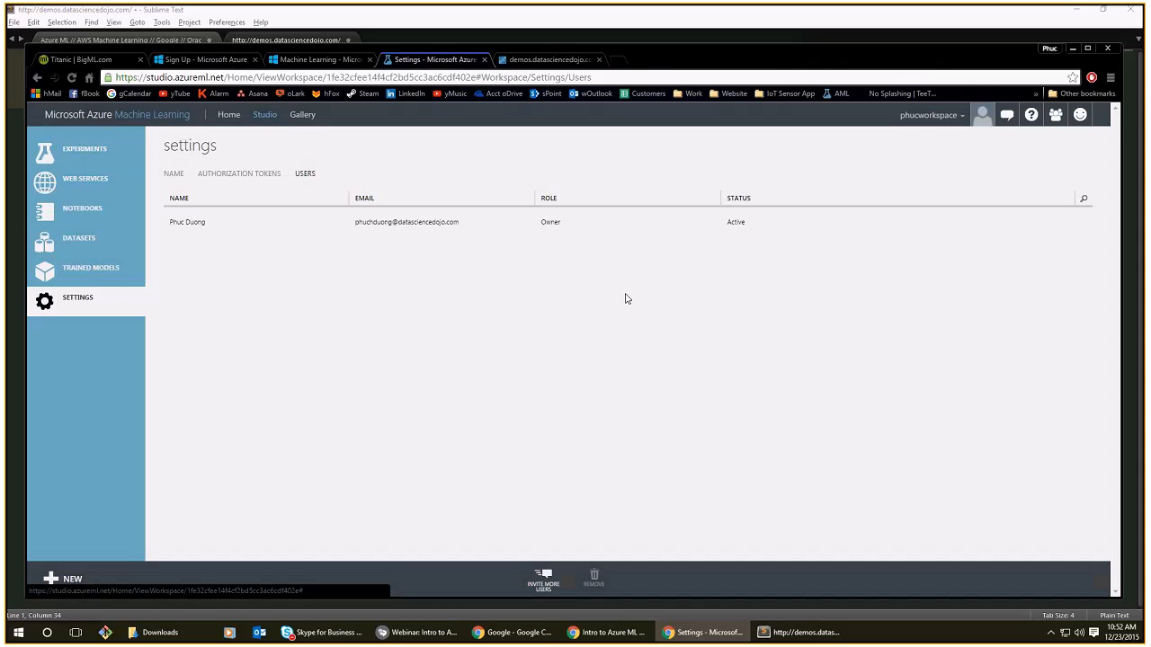
Try out a local-file dataset upload as Generic CSV File with a header, marked as a new version of an existing dataset, and abandon it.
{"action": "left_click", "coordinate": [115, 155]}
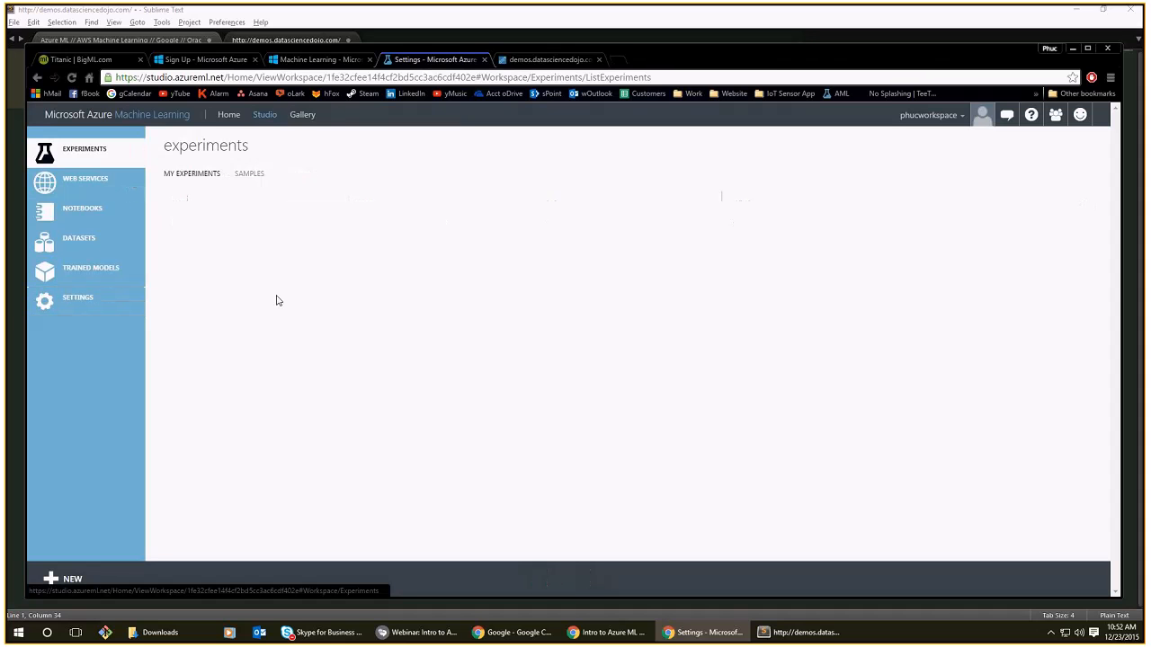
{"action": "left_click", "coordinate": [72, 579]}
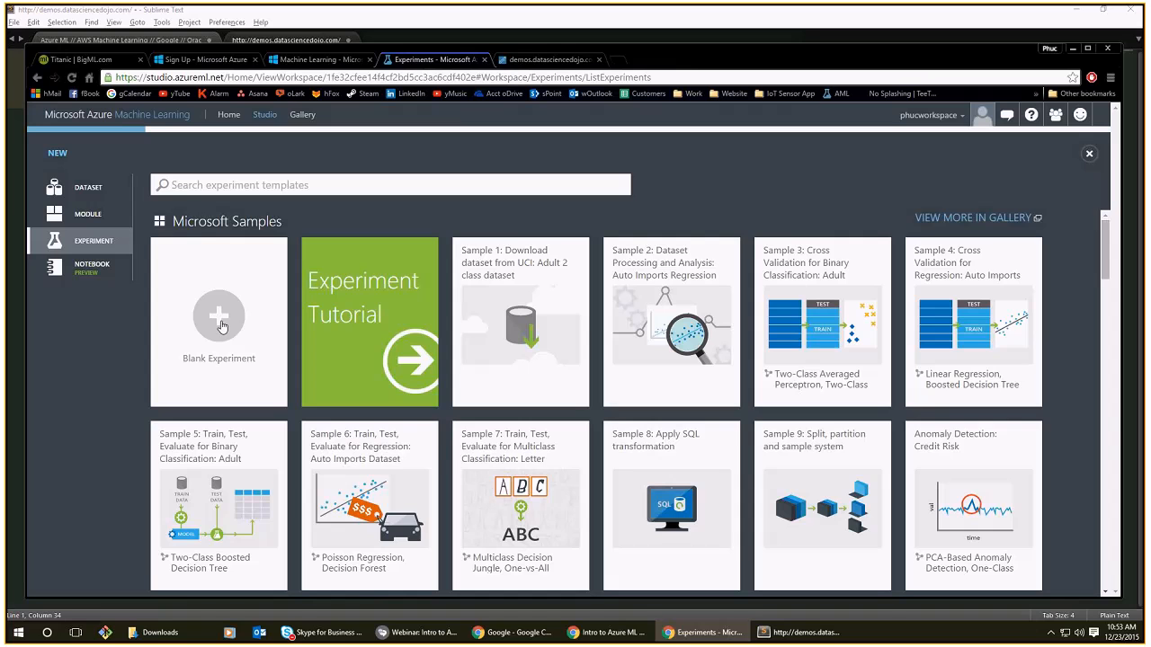
{"action": "left_click", "coordinate": [95, 193]}
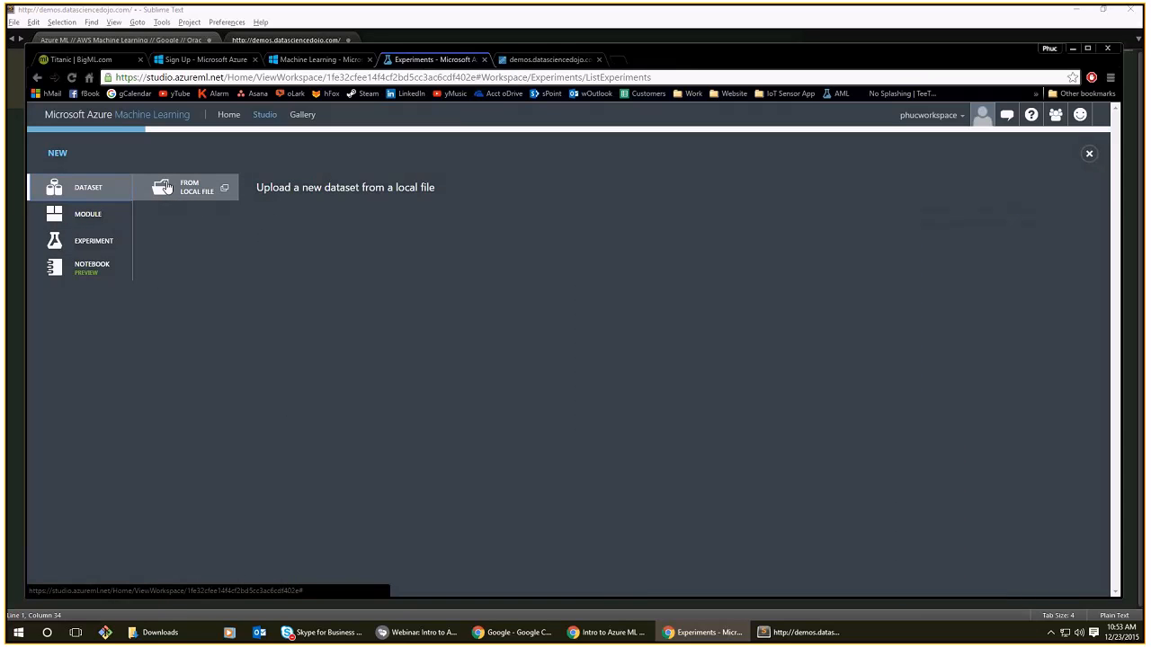
{"action": "left_click", "coordinate": [165, 187]}
{"action": "left_click", "coordinate": [521, 369]}
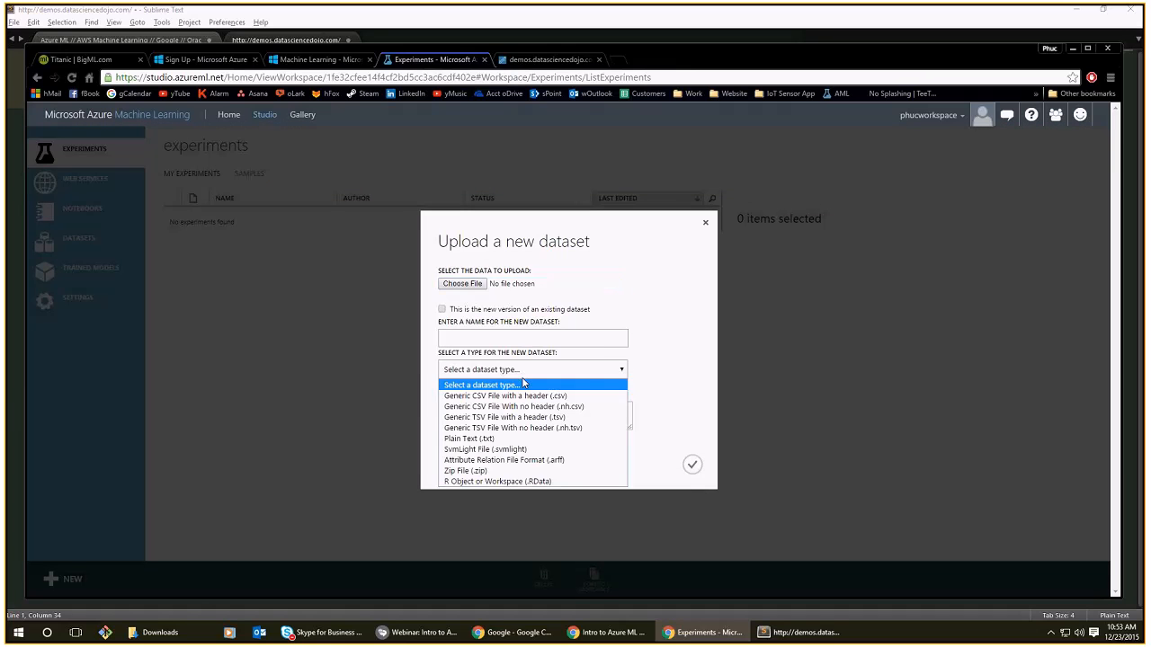
{"action": "left_click", "coordinate": [522, 396]}
{"action": "left_click", "coordinate": [550, 371]}
{"action": "left_click", "coordinate": [510, 397]}
{"action": "left_click", "coordinate": [442, 310]}
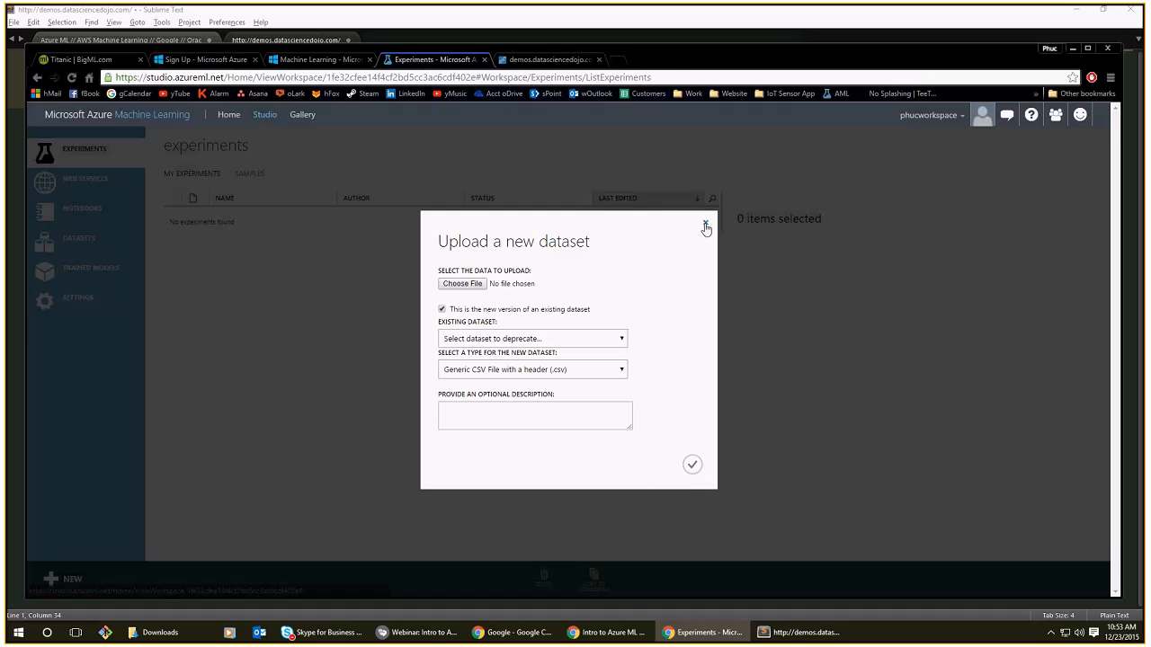
{"action": "left_click", "coordinate": [706, 225]}
Look at the custom module upload option and browse Microsoft's sample experiment templates.
{"action": "left_click", "coordinate": [63, 579]}
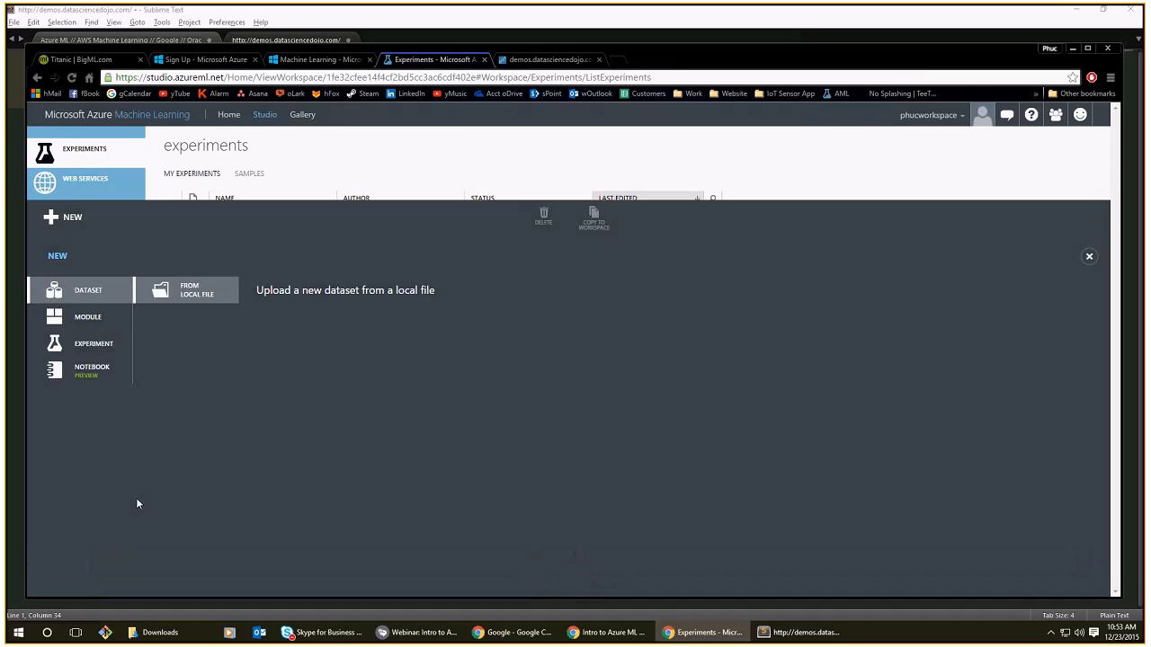
{"action": "left_click", "coordinate": [101, 241]}
{"action": "left_click", "coordinate": [108, 222]}
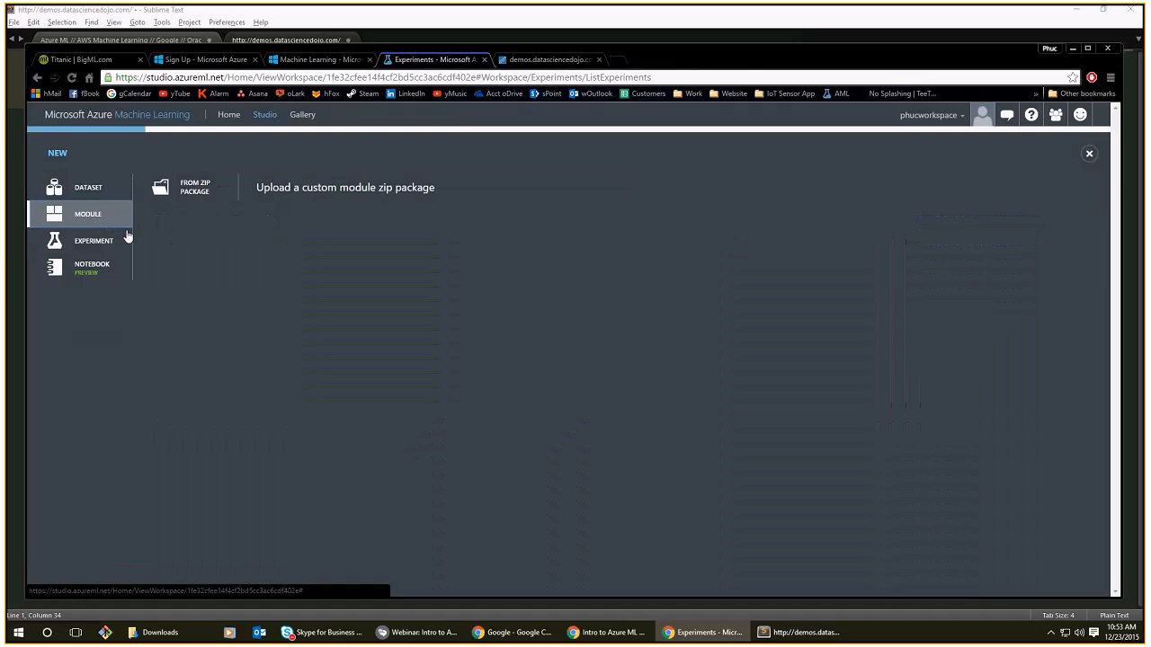
{"action": "left_click", "coordinate": [129, 240]}
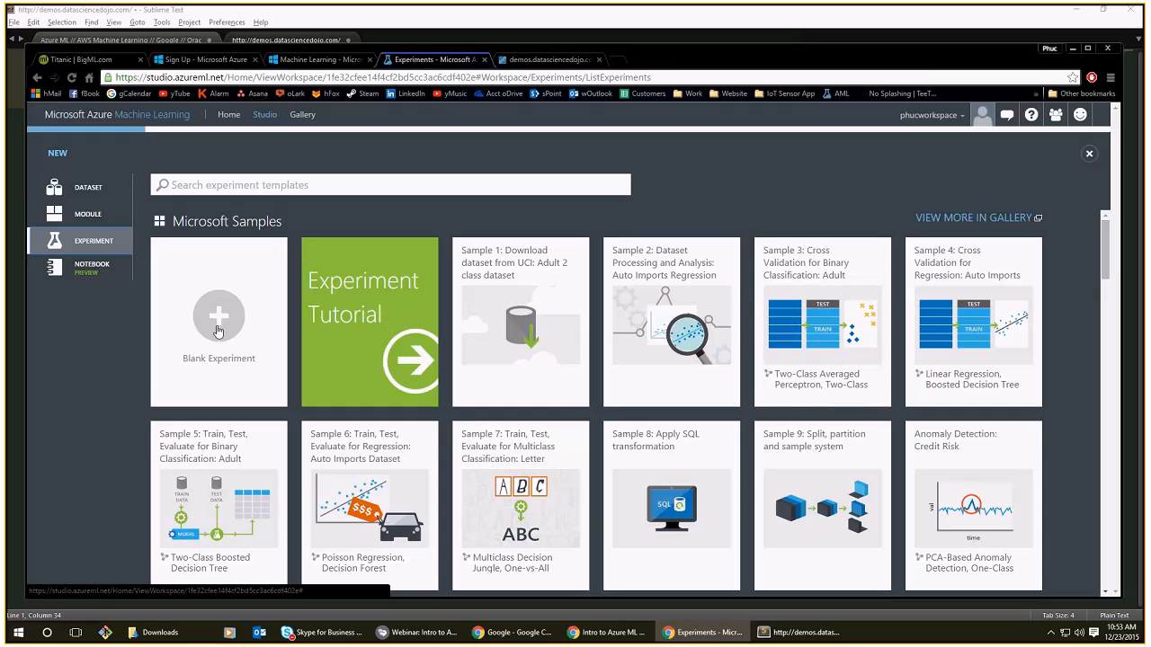
{"action": "scroll", "coordinate": [880, 514], "scroll_direction": "down", "scroll_amount": 3}
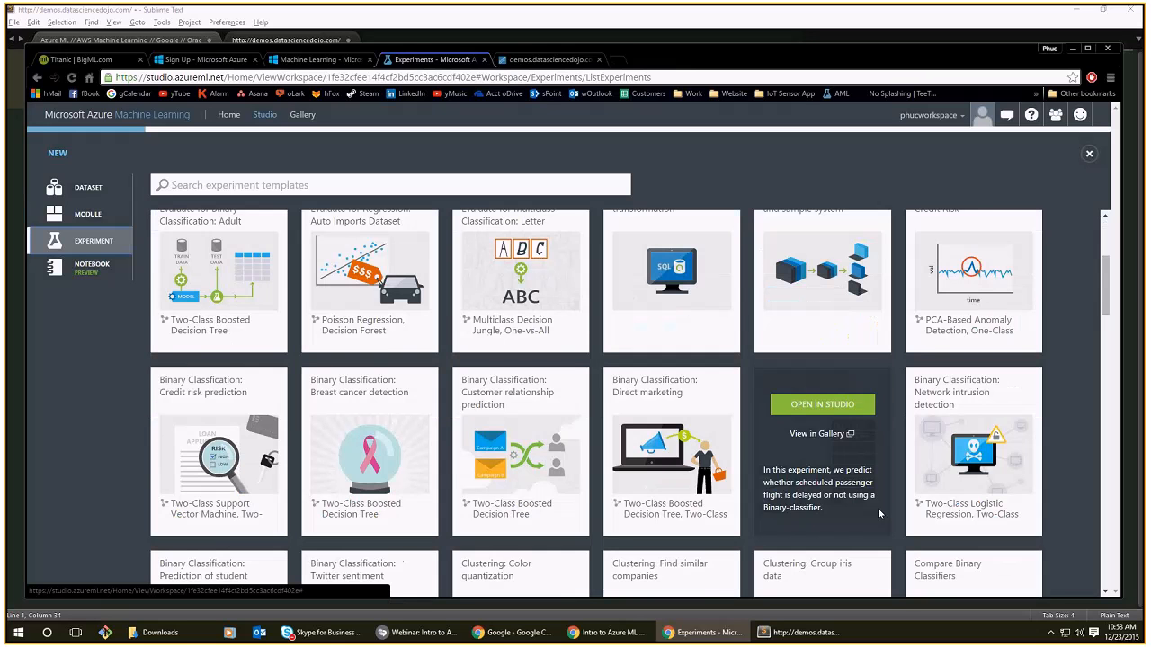
{"action": "scroll", "coordinate": [879, 514], "scroll_direction": "down", "scroll_amount": 1}
{"action": "scroll", "coordinate": [886, 516], "scroll_direction": "down", "scroll_amount": 3}
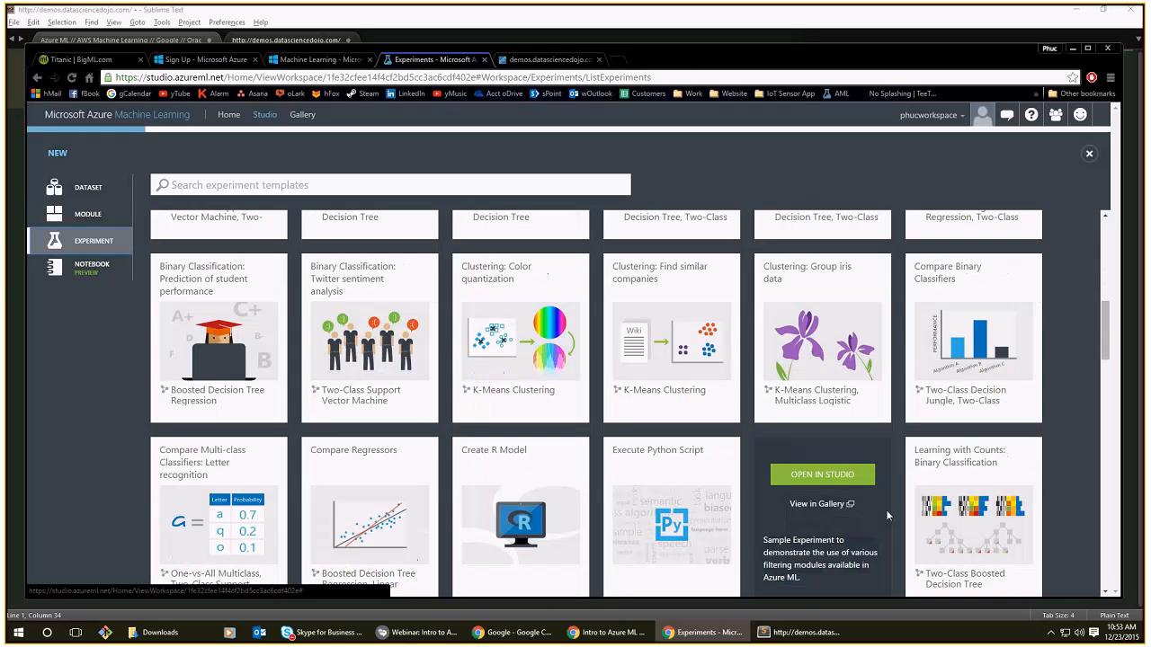
{"action": "scroll", "coordinate": [558, 353], "scroll_direction": "up", "scroll_amount": 8}
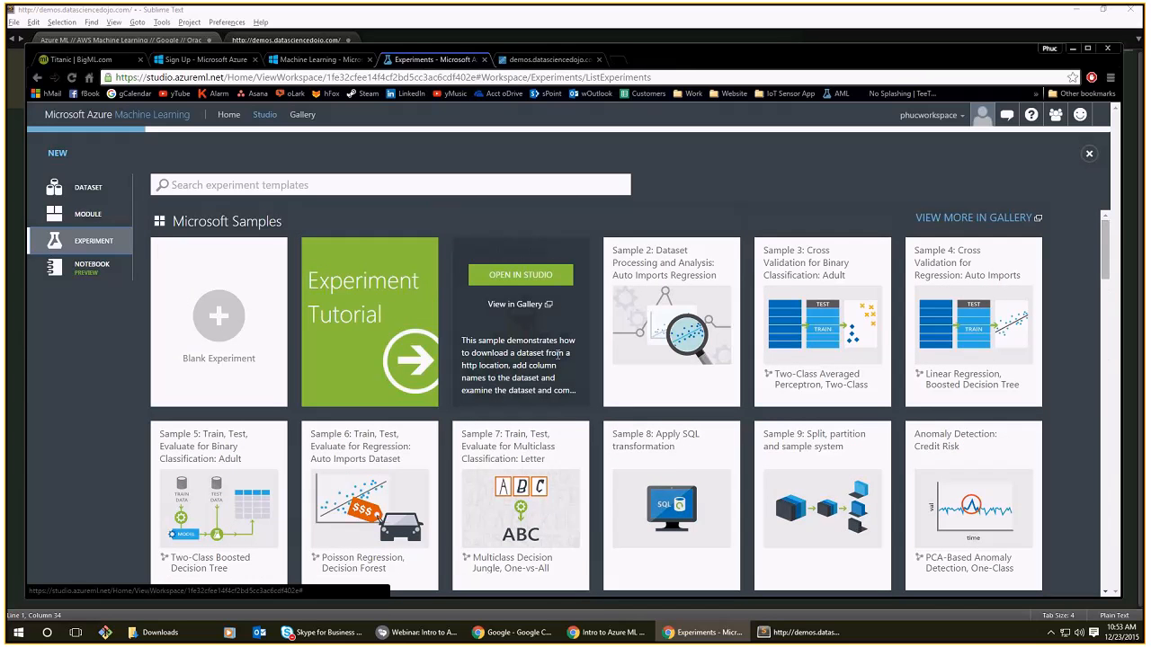
Search the experiment templates for "image" and "digit", and clear the search.
{"action": "left_click", "coordinate": [315, 187]}
{"action": "type", "text": "image"}
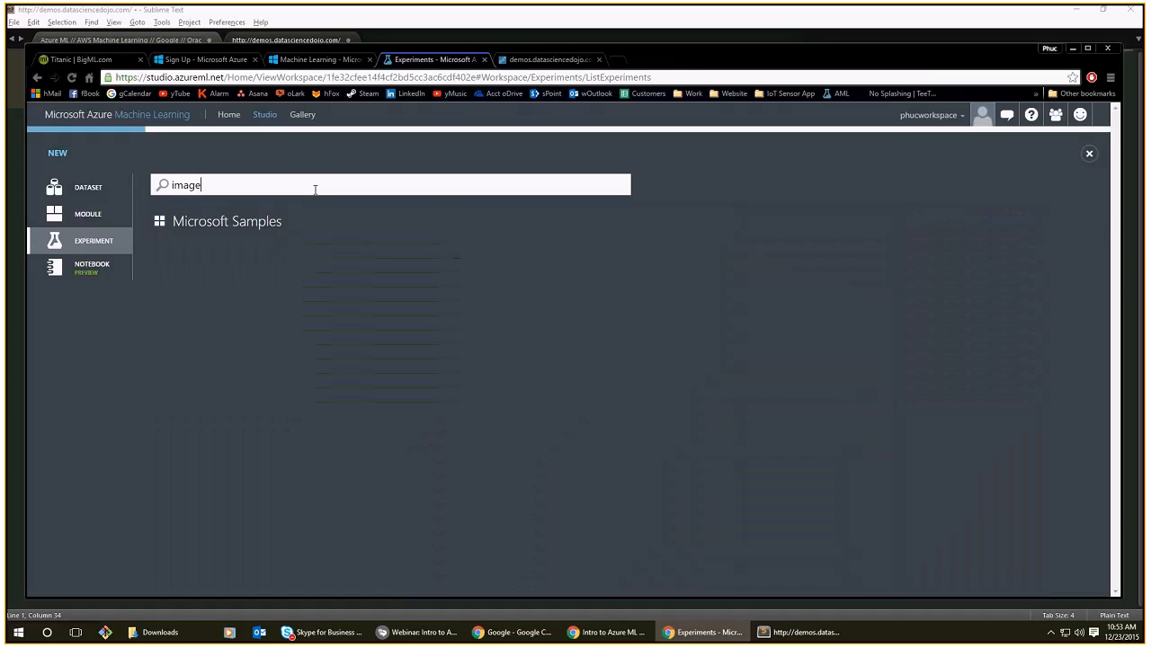
{"action": "key", "text": "ctrl+a"}
{"action": "type", "text": "digit"}
{"action": "type", "text": "http://demos.datasciencedojo.com/"}
{"action": "key", "text": "ctrl+a"}
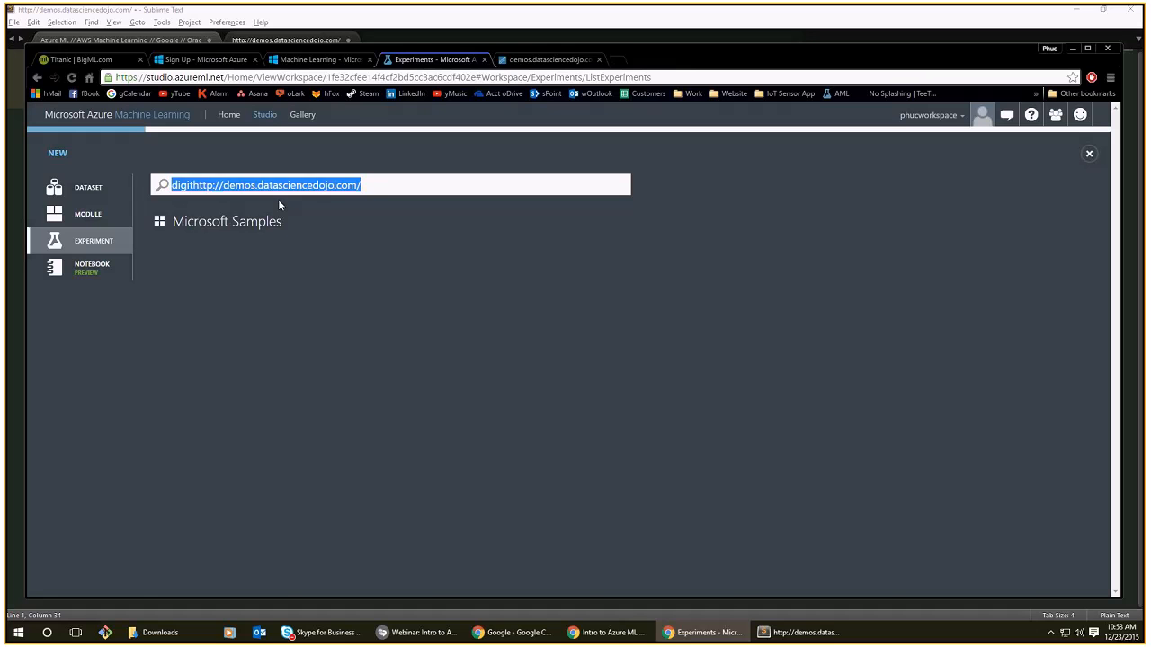
{"action": "key", "text": "BackSpace"}
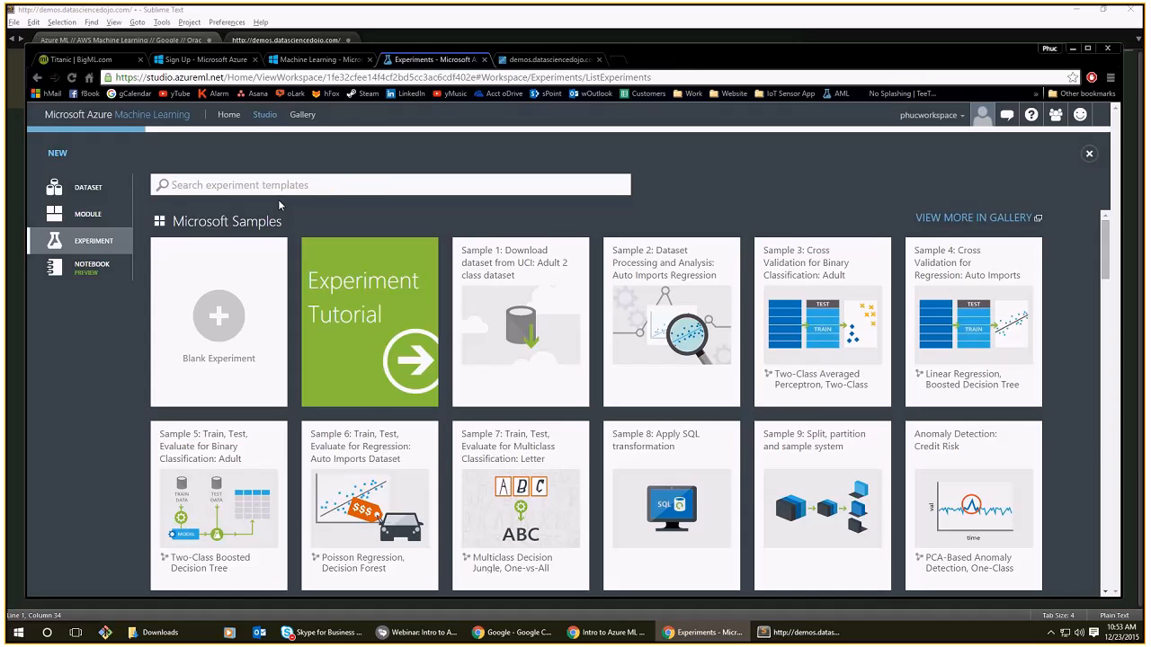
Create a blank experiment and expand the sample datasets under Saved Datasets.
{"action": "left_click", "coordinate": [202, 360]}
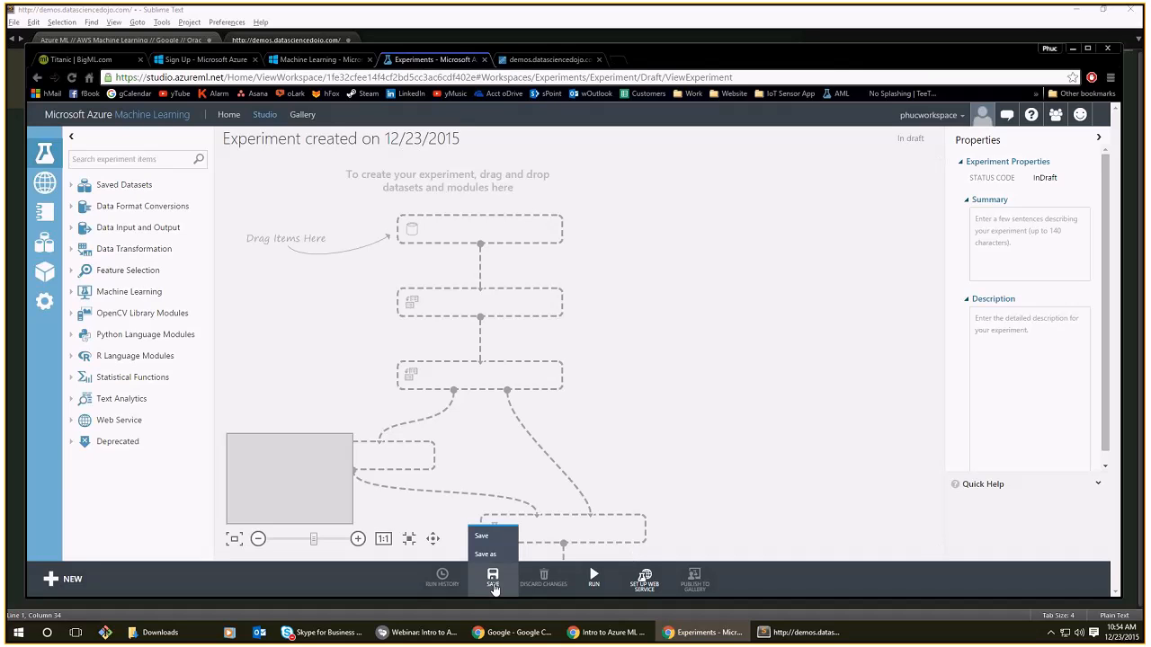
{"action": "mouse_move", "coordinate": [503, 585]}
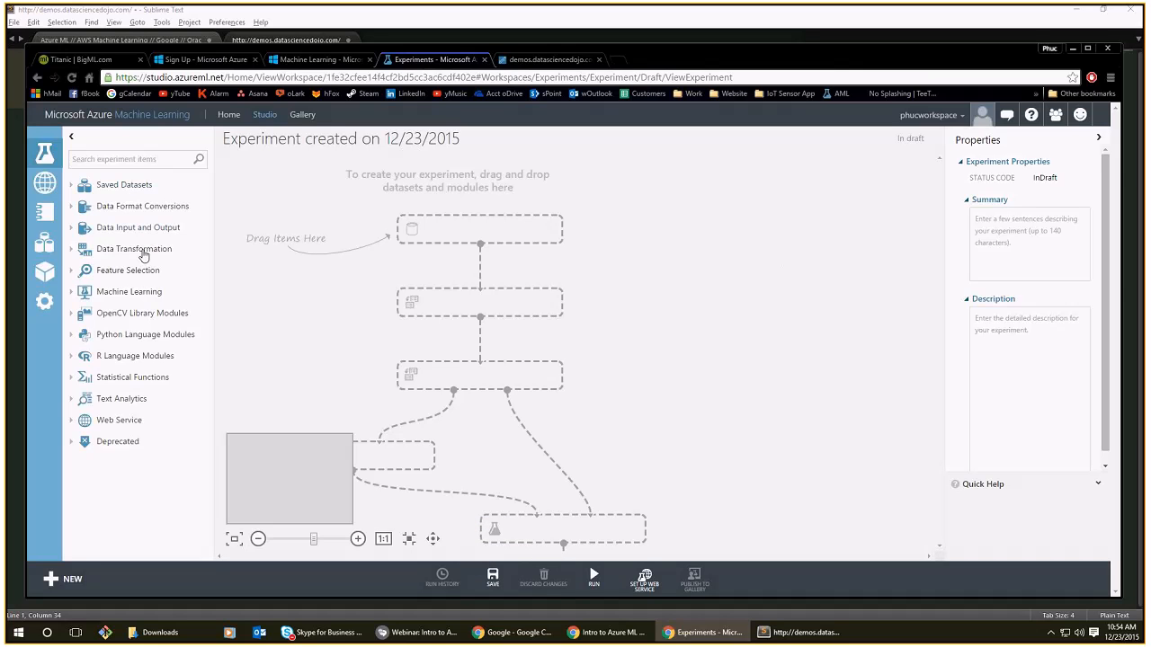
{"action": "left_click", "coordinate": [114, 187]}
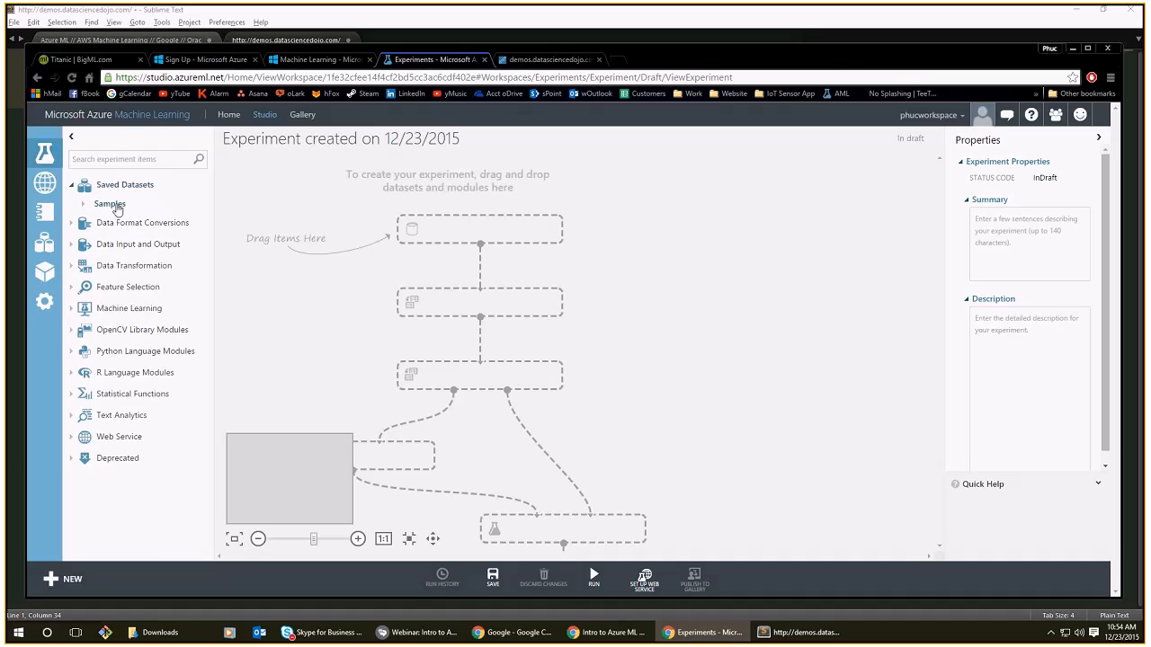
{"action": "left_click", "coordinate": [109, 204]}
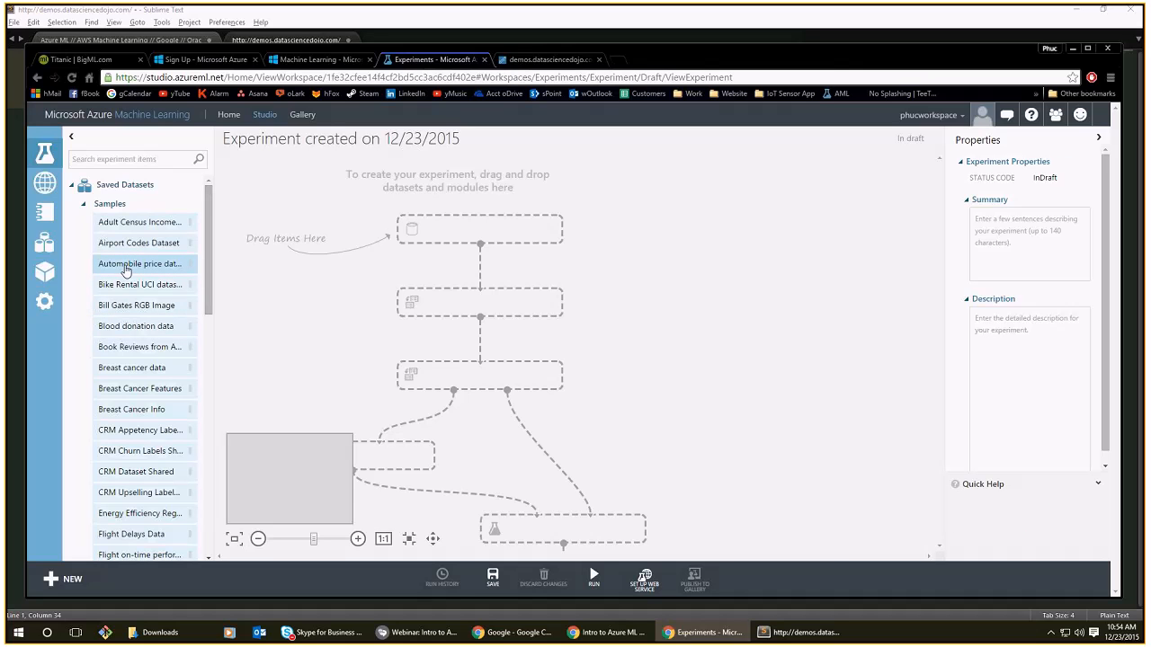
Add the Automobile price data (Raw) sample dataset to the experiment canvas and reposition it.
{"action": "left_click_drag", "start_coordinate": [126, 270], "coordinate": [474, 274]}
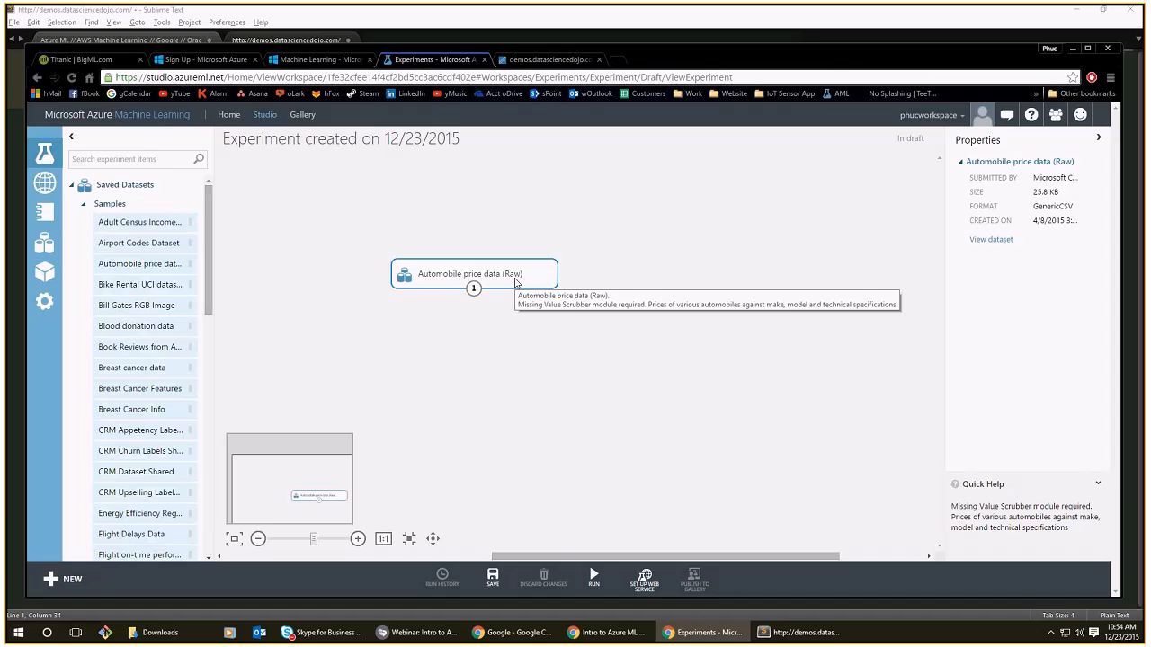
{"action": "left_click_drag", "start_coordinate": [472, 286], "coordinate": [429, 312]}
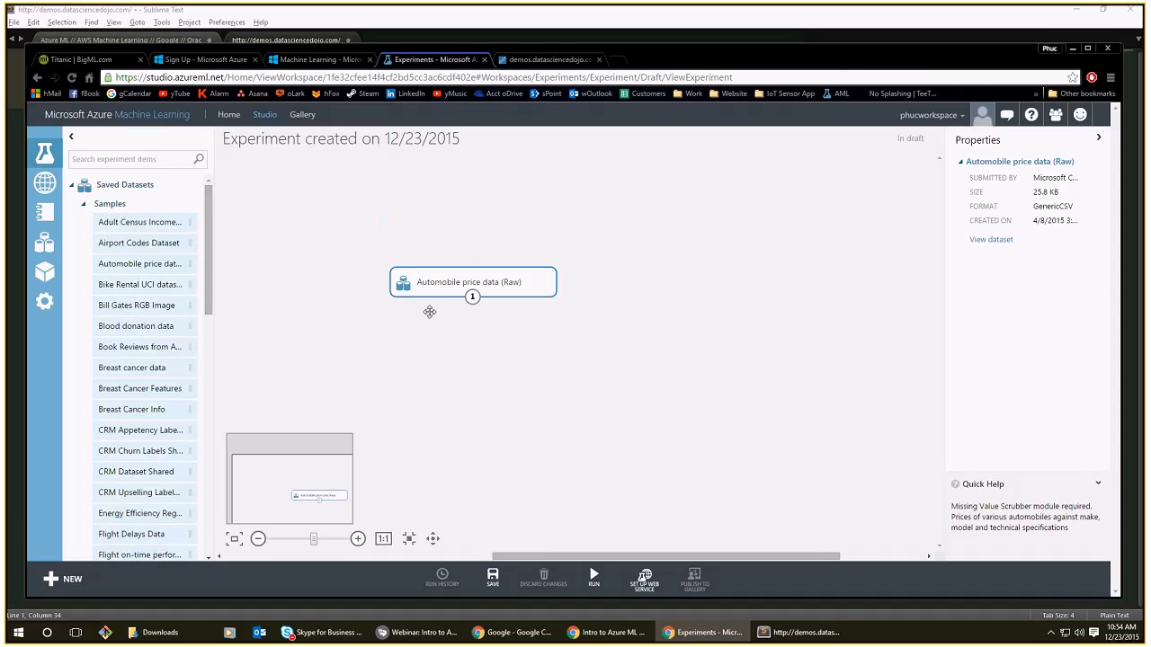
{"action": "left_click_drag", "start_coordinate": [508, 290], "coordinate": [499, 266]}
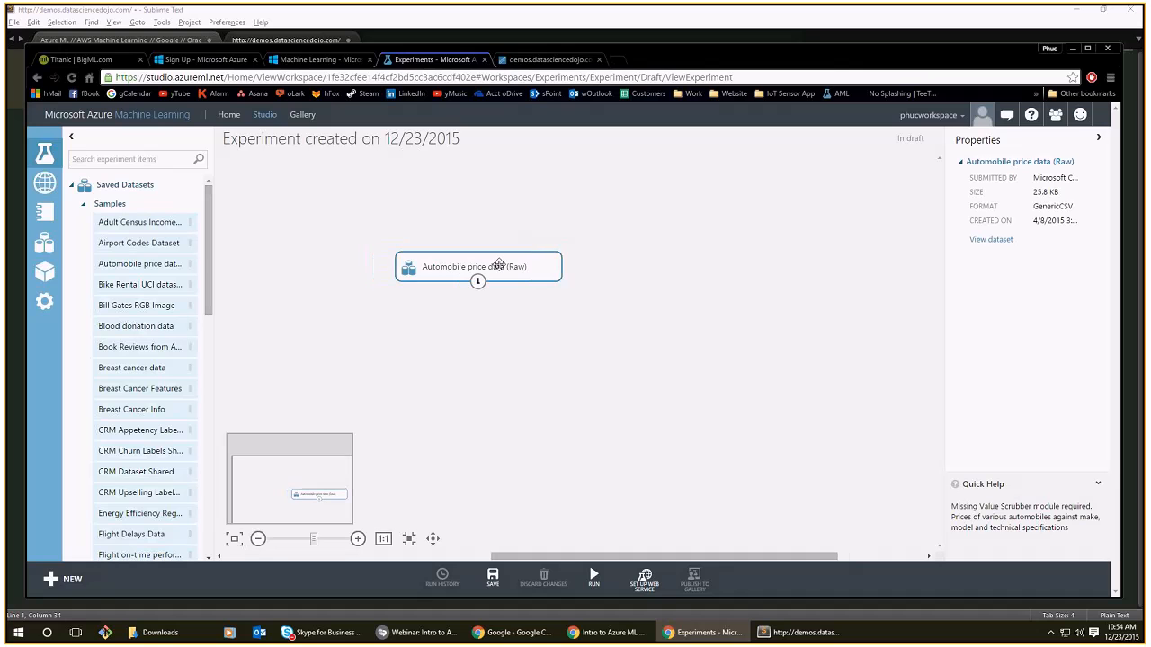
Examine the options offered by the automobile dataset's output port and by the dataset module itself.
{"action": "left_click", "coordinate": [478, 282]}
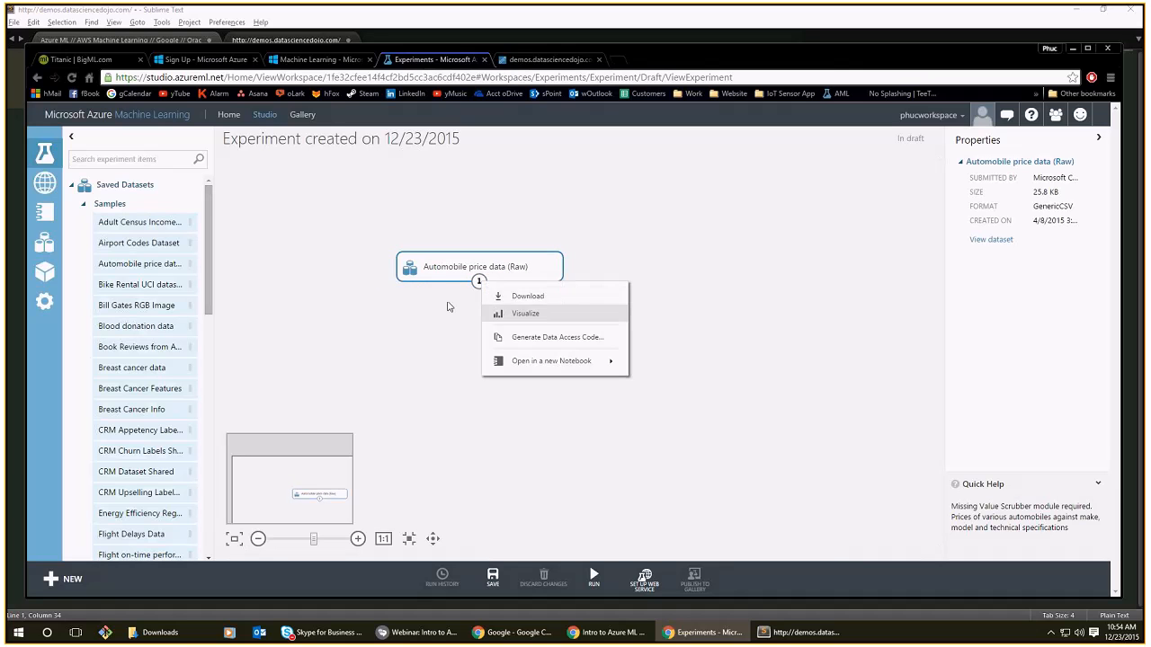
{"action": "left_click", "coordinate": [473, 286]}
{"action": "left_click", "coordinate": [480, 282]}
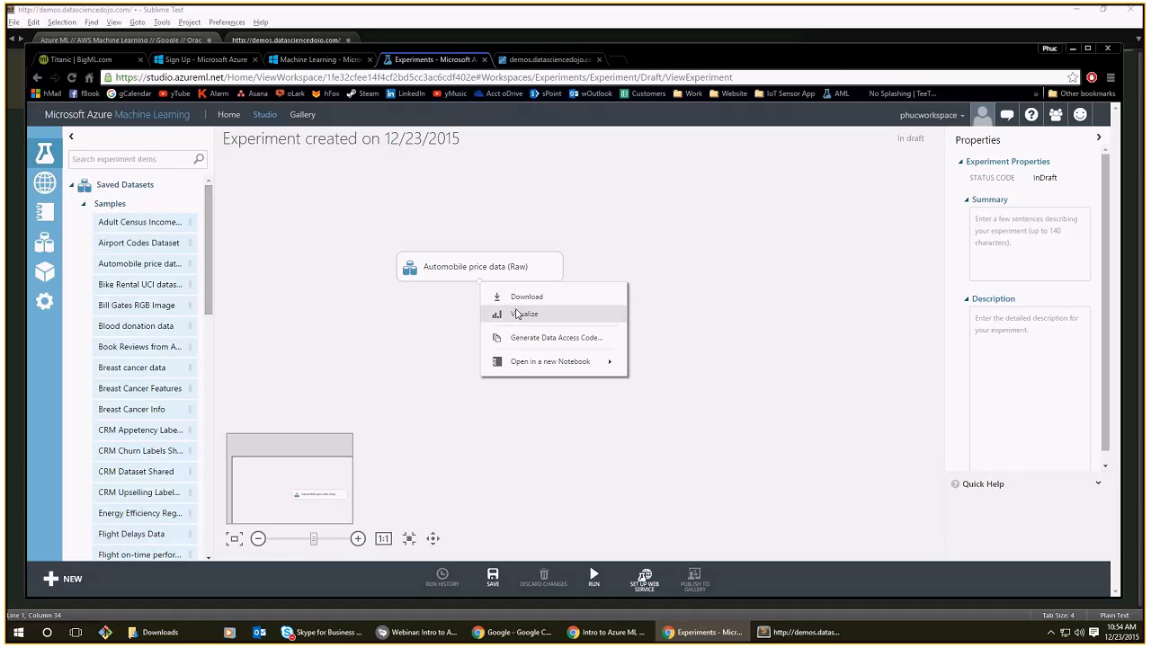
{"action": "left_click_drag", "start_coordinate": [438, 265], "coordinate": [424, 260]}
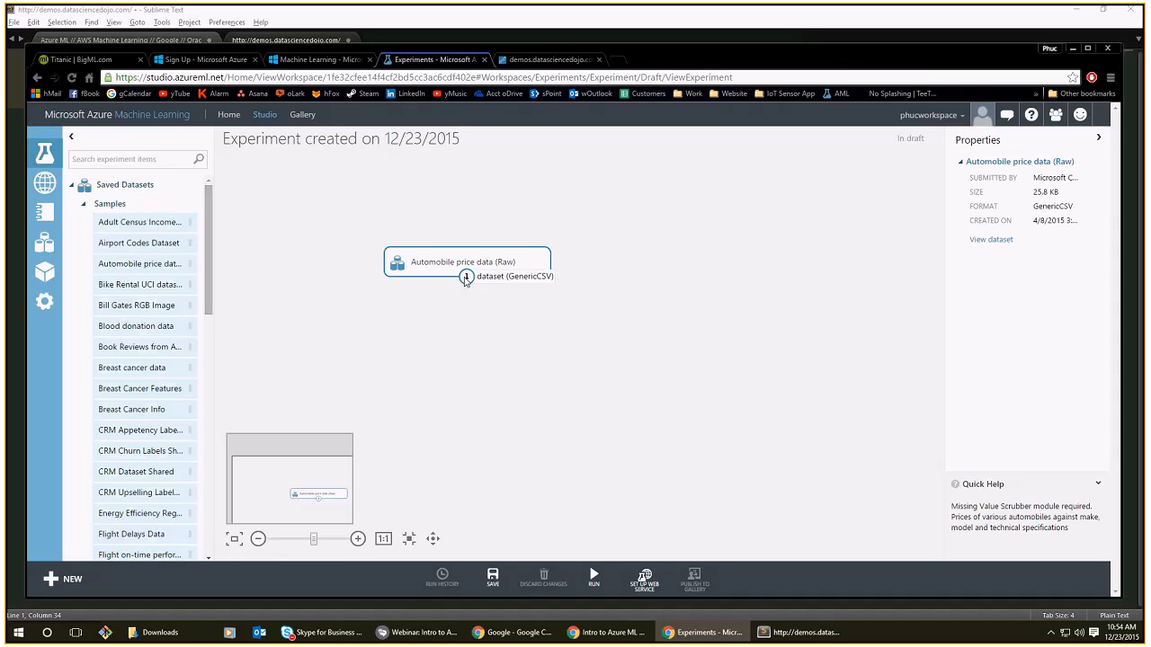
{"action": "right_click", "coordinate": [466, 280]}
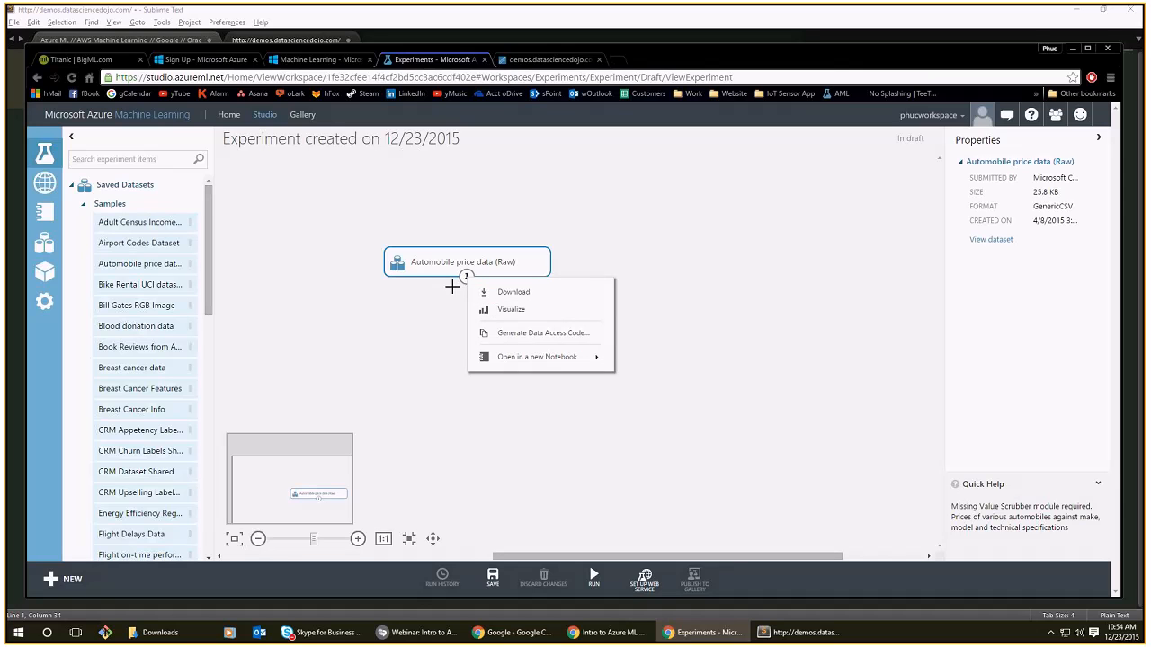
{"action": "left_click", "coordinate": [452, 286]}
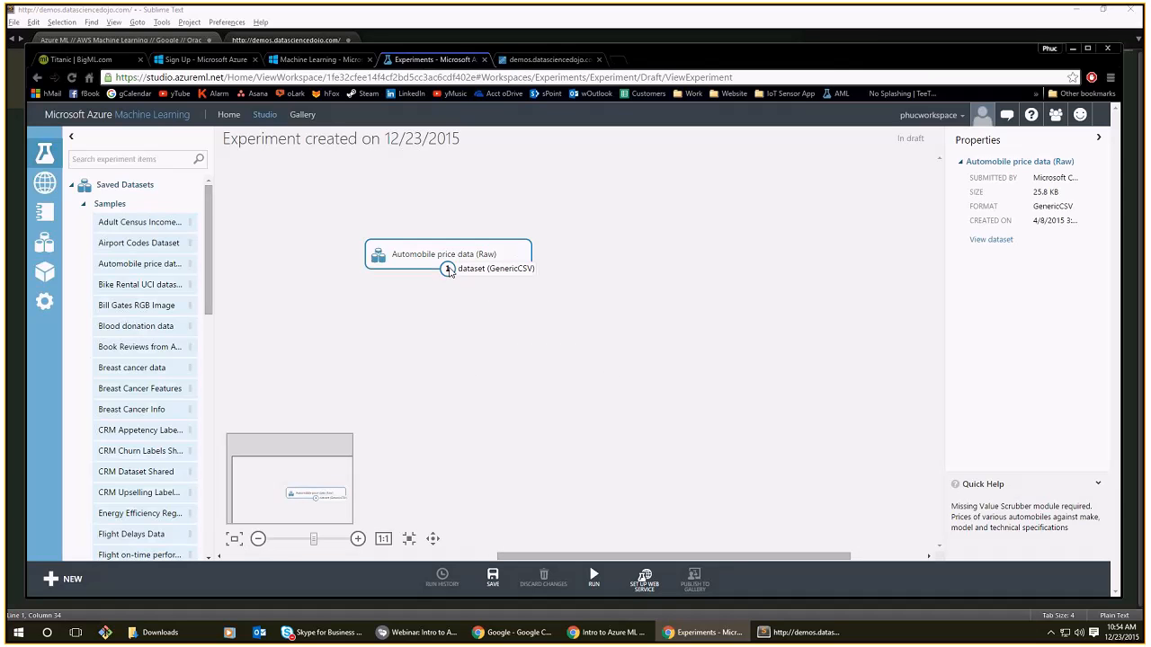
{"action": "right_click", "coordinate": [412, 256]}
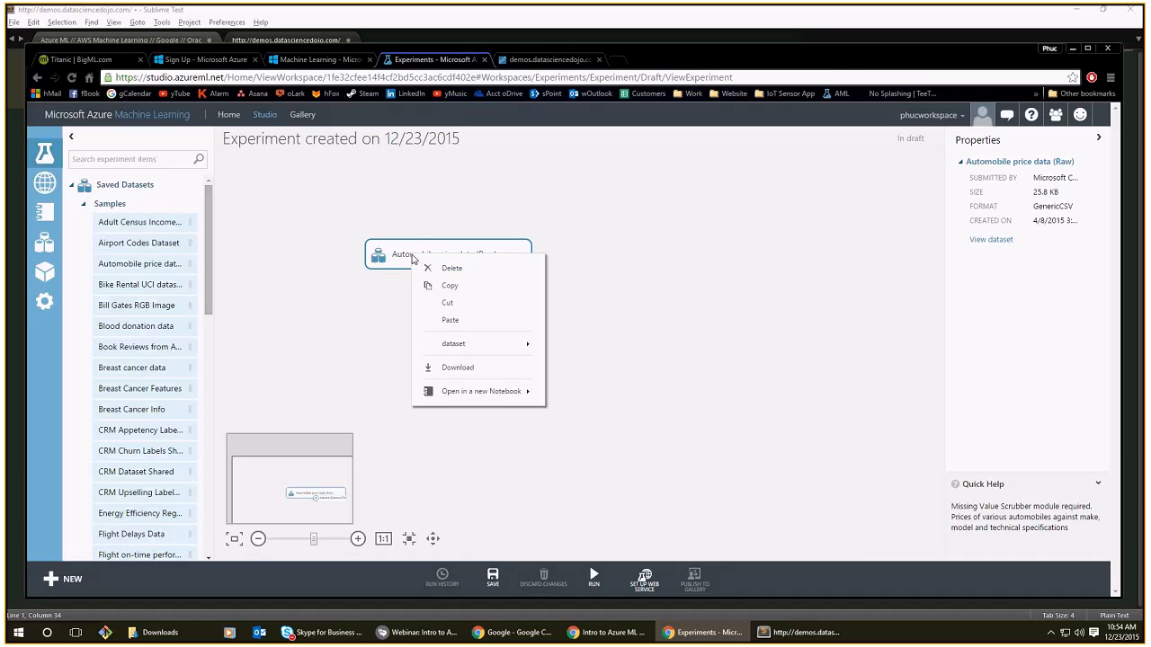
{"action": "left_click", "coordinate": [392, 267]}
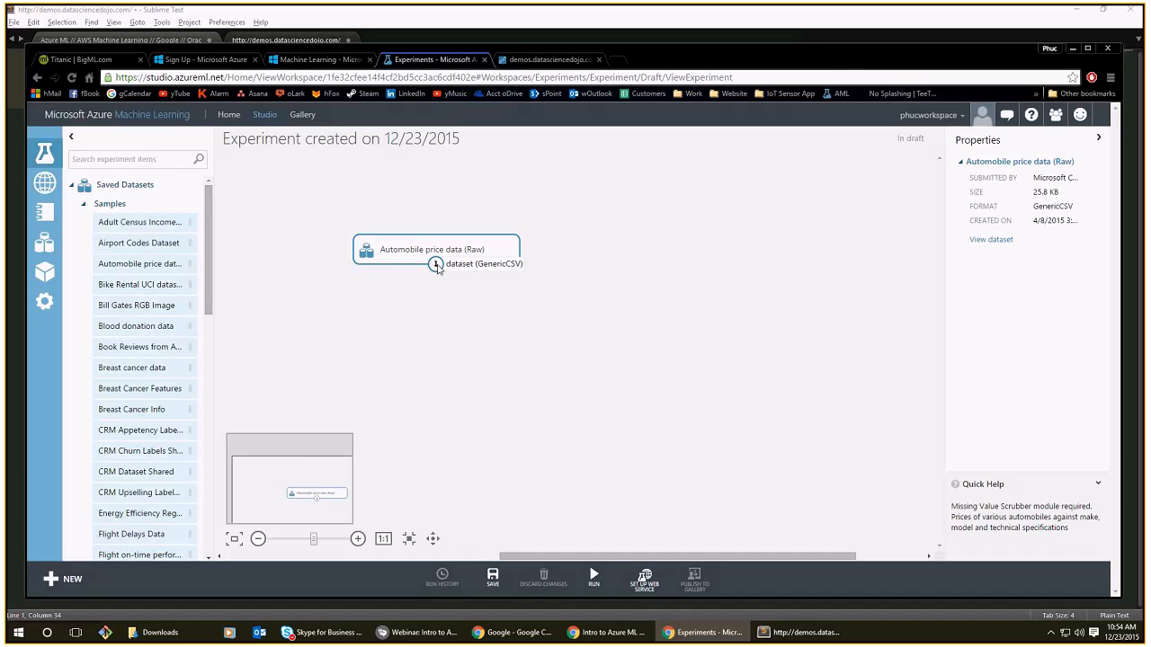
{"action": "right_click", "coordinate": [436, 266]}
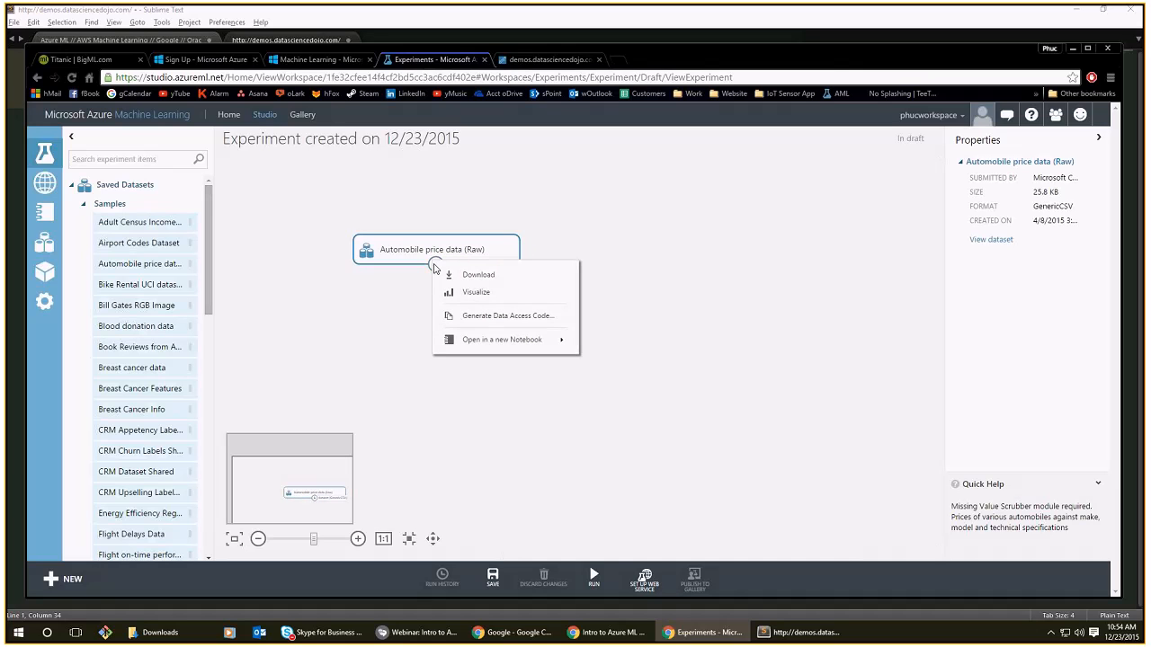
{"action": "left_click", "coordinate": [434, 274]}
{"action": "mouse_move", "coordinate": [433, 274]}
{"action": "left_mouse_down"}
{"action": "mouse_move", "coordinate": [437, 398]}
{"action": "mouse_move", "coordinate": [442, 315]}
{"action": "mouse_move", "coordinate": [492, 315]}
{"action": "mouse_move", "coordinate": [429, 331]}
{"action": "mouse_move", "coordinate": [546, 339]}
{"action": "mouse_move", "coordinate": [435, 267]}
{"action": "left_mouse_up"}
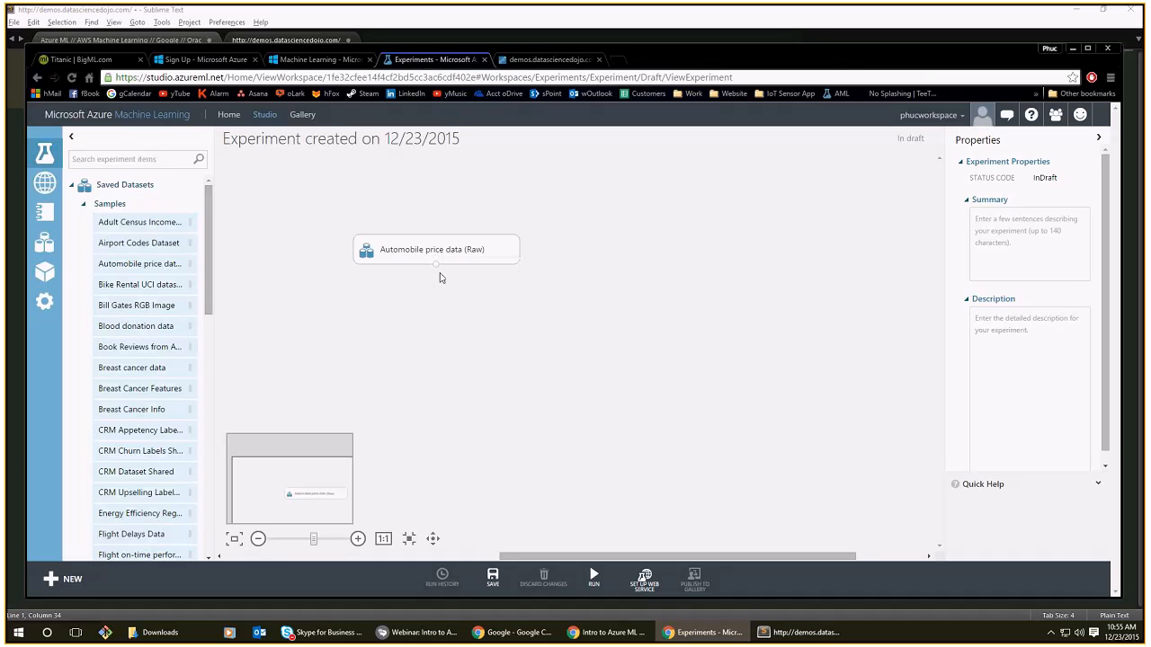
Visualize the automobile price dataset, inspect its row and column counts and its columns, and close the view.
{"action": "right_click", "coordinate": [435, 267]}
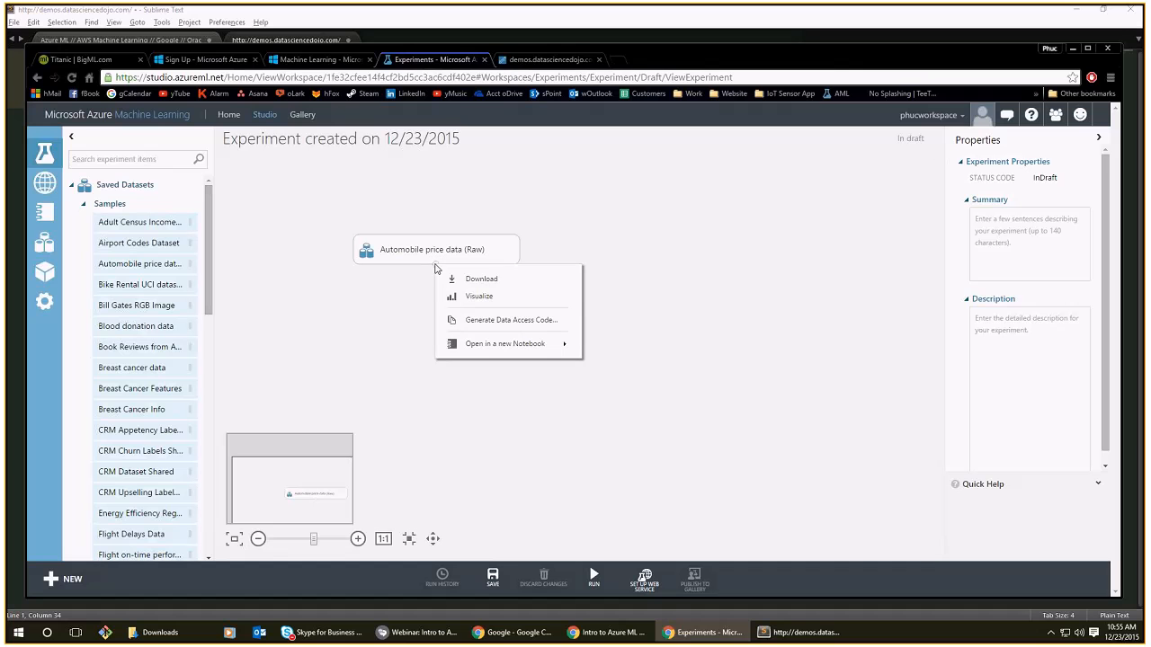
{"action": "left_click", "coordinate": [460, 300]}
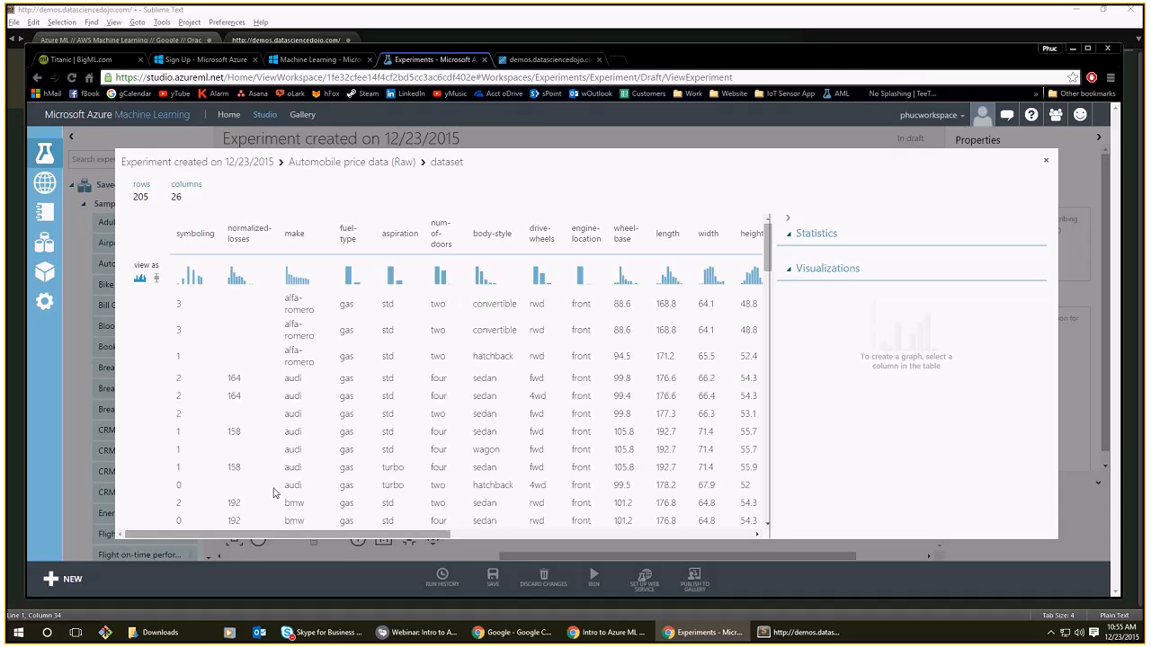
{"action": "mouse_move", "coordinate": [150, 197]}
{"action": "left_mouse_down"}
{"action": "mouse_move", "coordinate": [134, 197]}
{"action": "mouse_move", "coordinate": [149, 197]}
{"action": "left_mouse_up"}
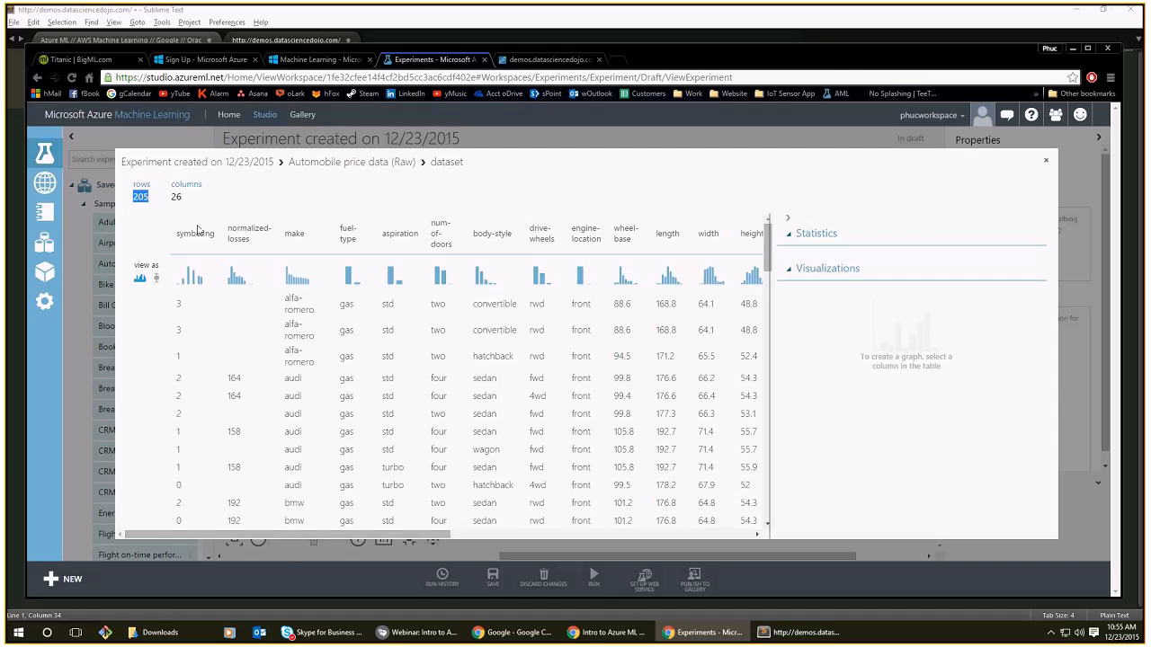
{"action": "double_click", "coordinate": [177, 197]}
{"action": "left_click_drag", "start_coordinate": [214, 534], "coordinate": [252, 462]}
{"action": "left_click", "coordinate": [1046, 160]}
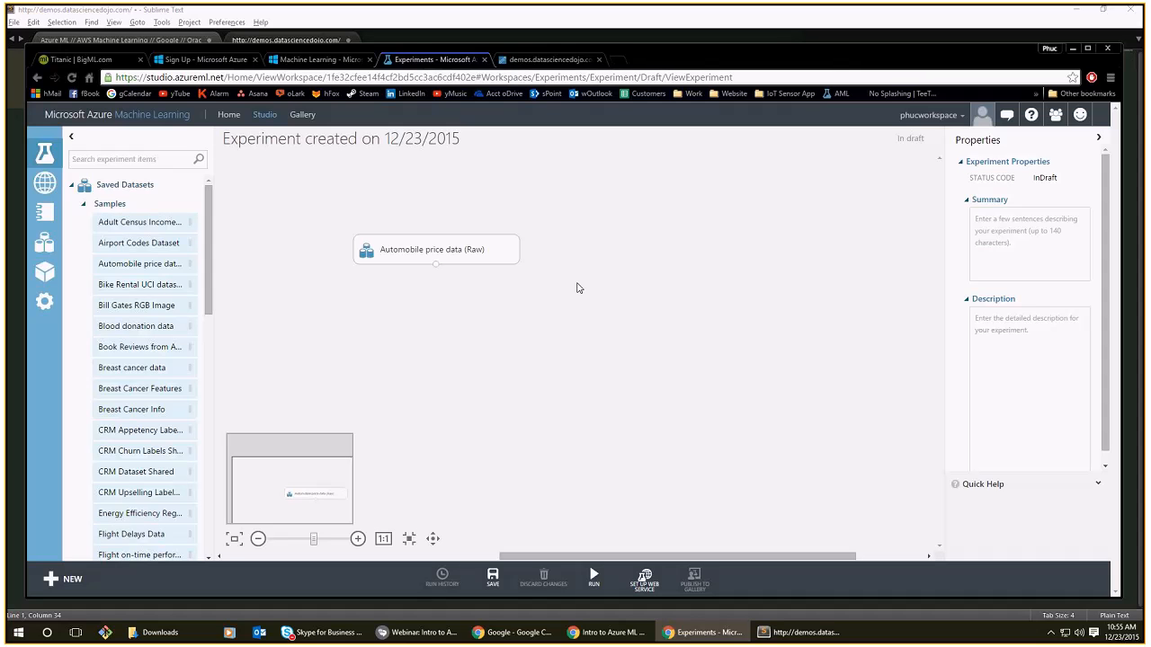
Try out the notebook and download options of the automobile dataset's output, and abandon saving the CSV file.
{"action": "left_click", "coordinate": [489, 271]}
{"action": "left_click_drag", "start_coordinate": [490, 273], "coordinate": [484, 264]}
{"action": "right_click", "coordinate": [443, 263]}
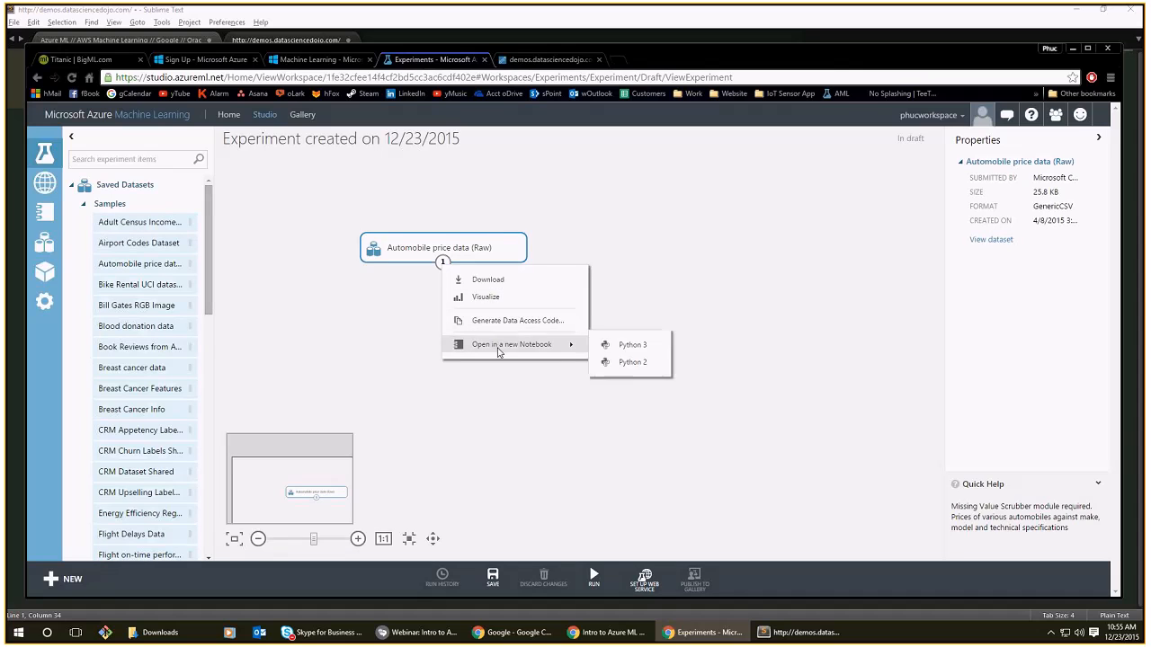
{"action": "mouse_move", "coordinate": [568, 348]}
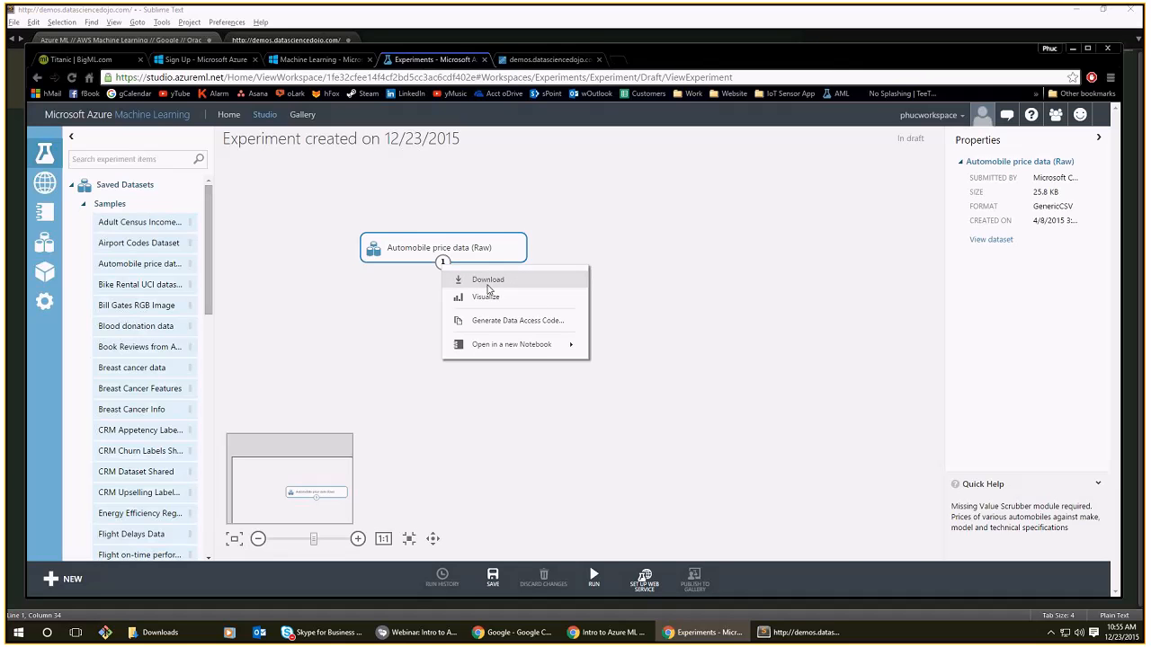
{"action": "left_click", "coordinate": [487, 285]}
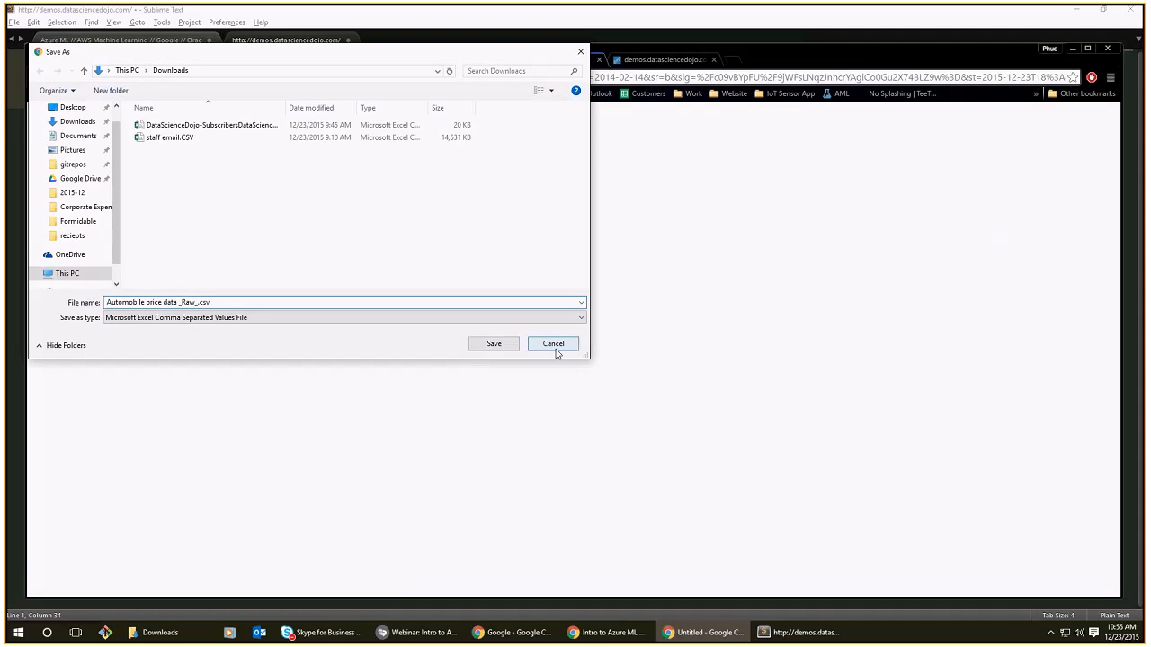
{"action": "left_click", "coordinate": [555, 347]}
{"action": "left_click", "coordinate": [598, 59]}
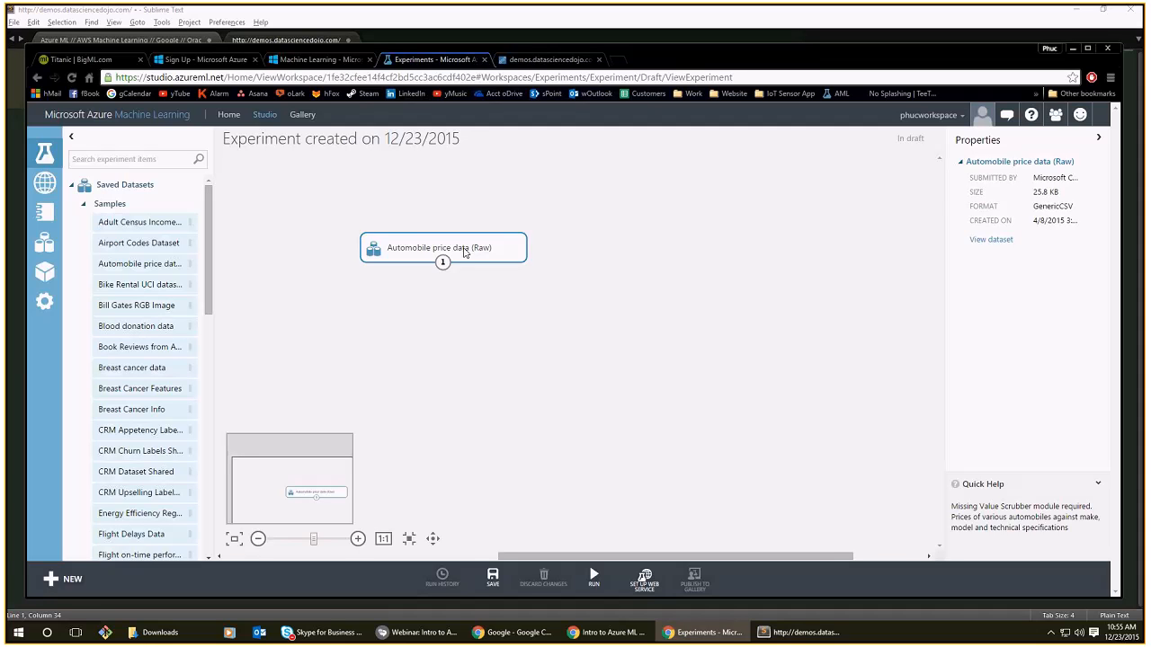
Reposition the automobile dataset, collapse the saved datasets, and expand the Data Format Conversions modules.
{"action": "left_click_drag", "start_coordinate": [465, 253], "coordinate": [517, 274]}
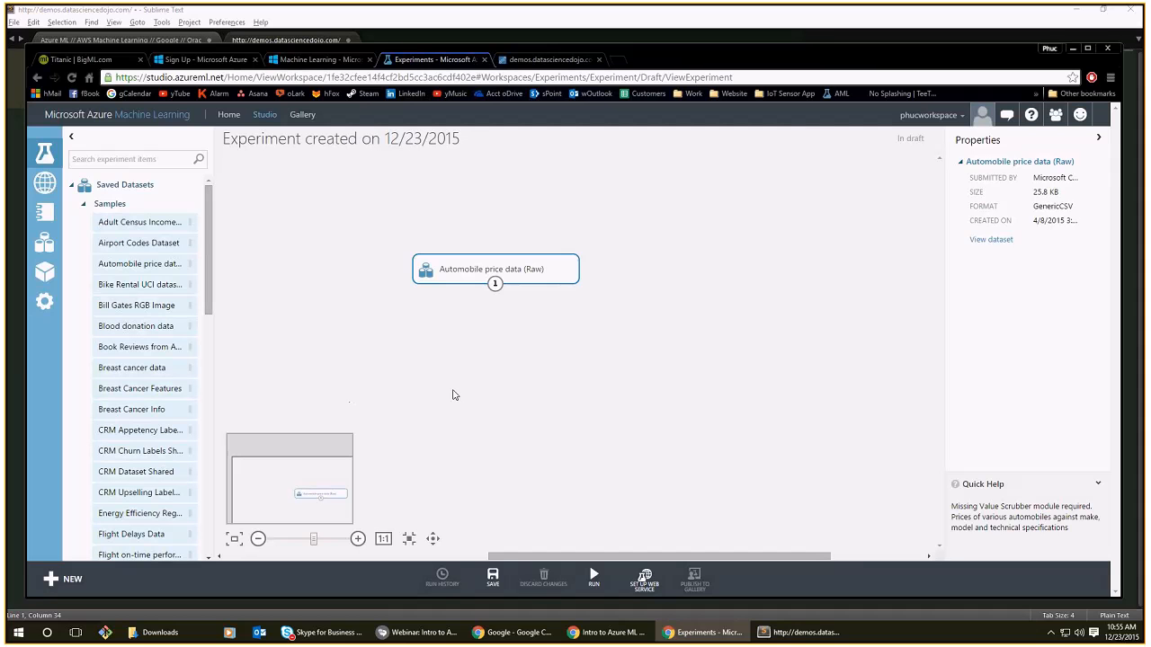
{"action": "left_click", "coordinate": [115, 203]}
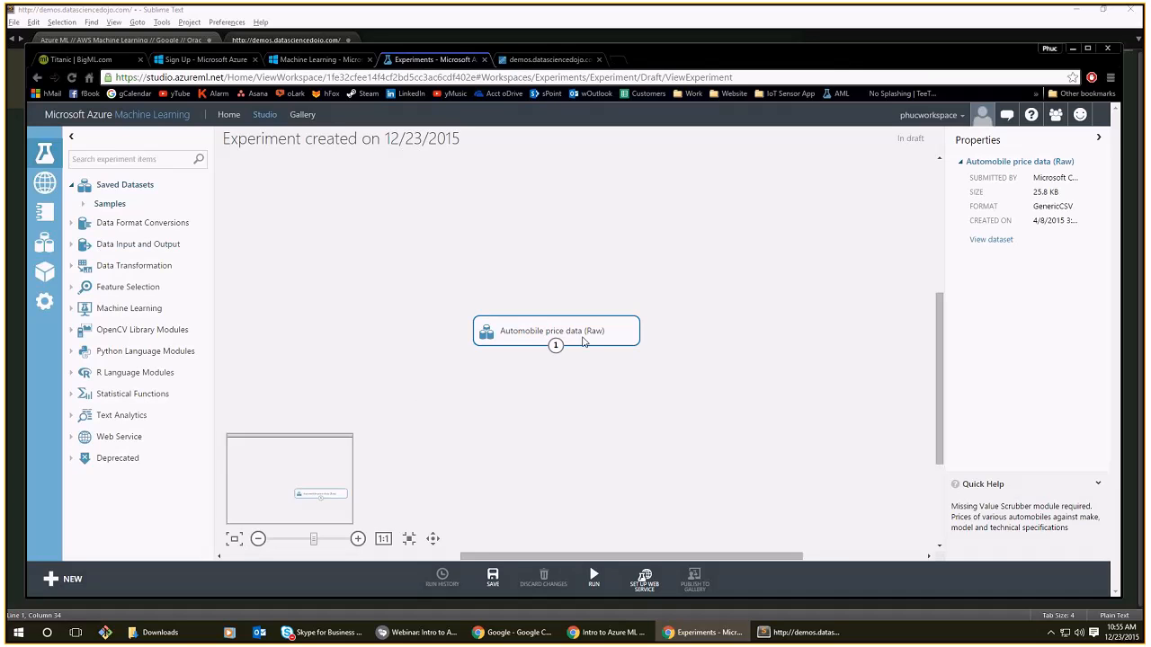
{"action": "left_click_drag", "start_coordinate": [584, 342], "coordinate": [561, 317]}
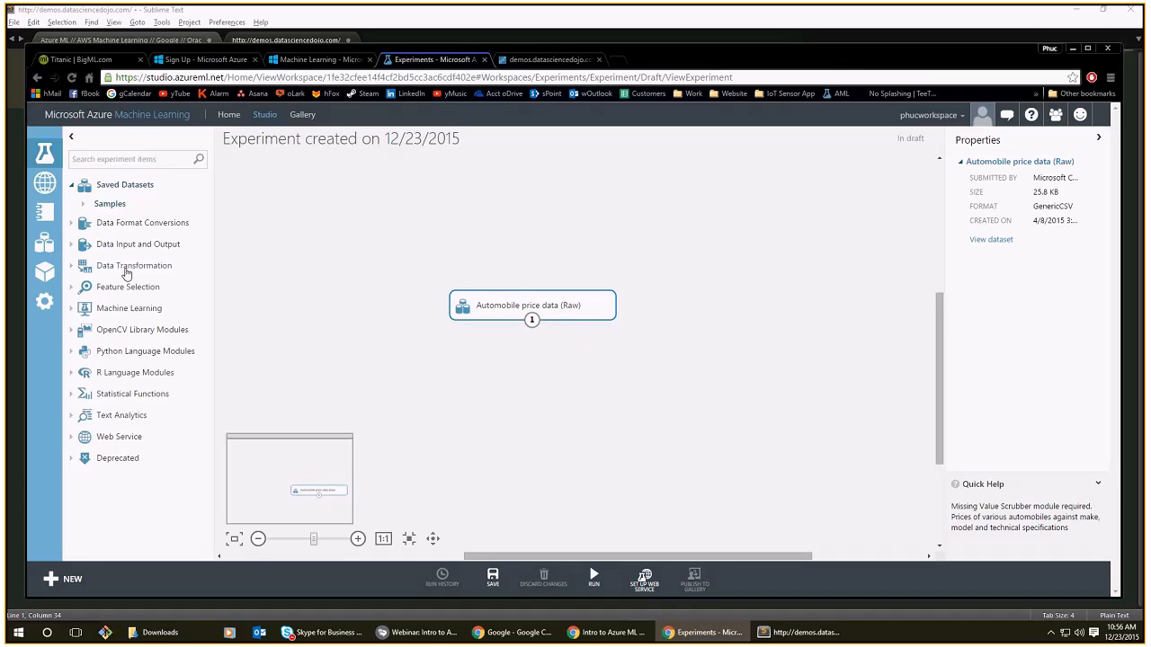
{"action": "left_click", "coordinate": [124, 189]}
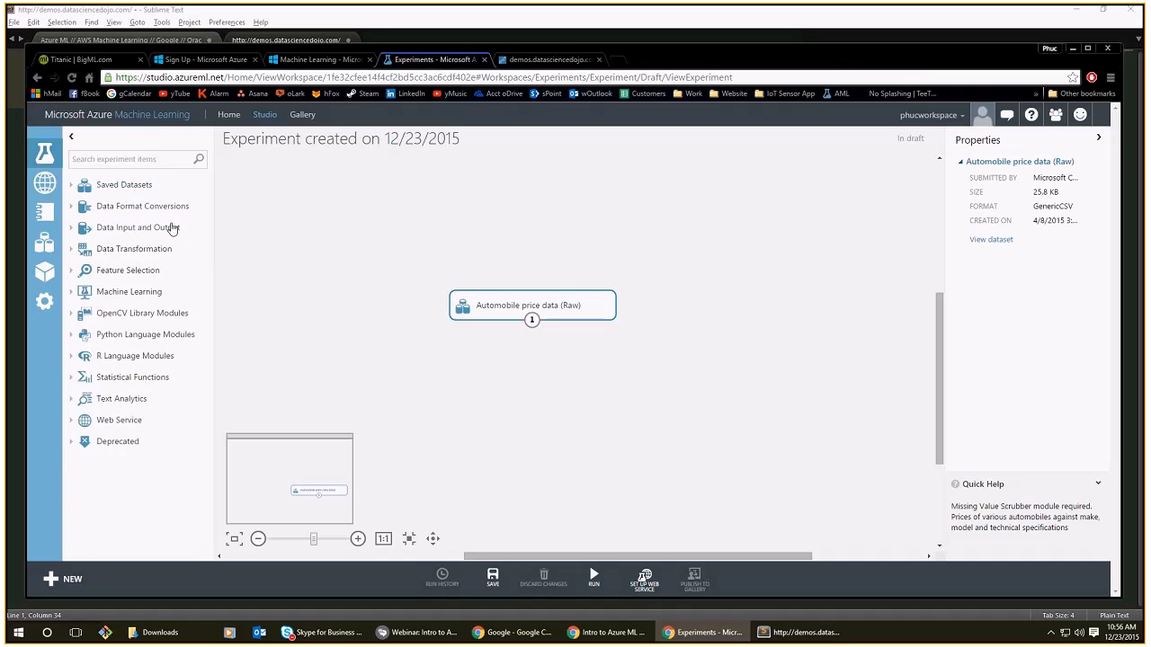
{"action": "left_click", "coordinate": [150, 208]}
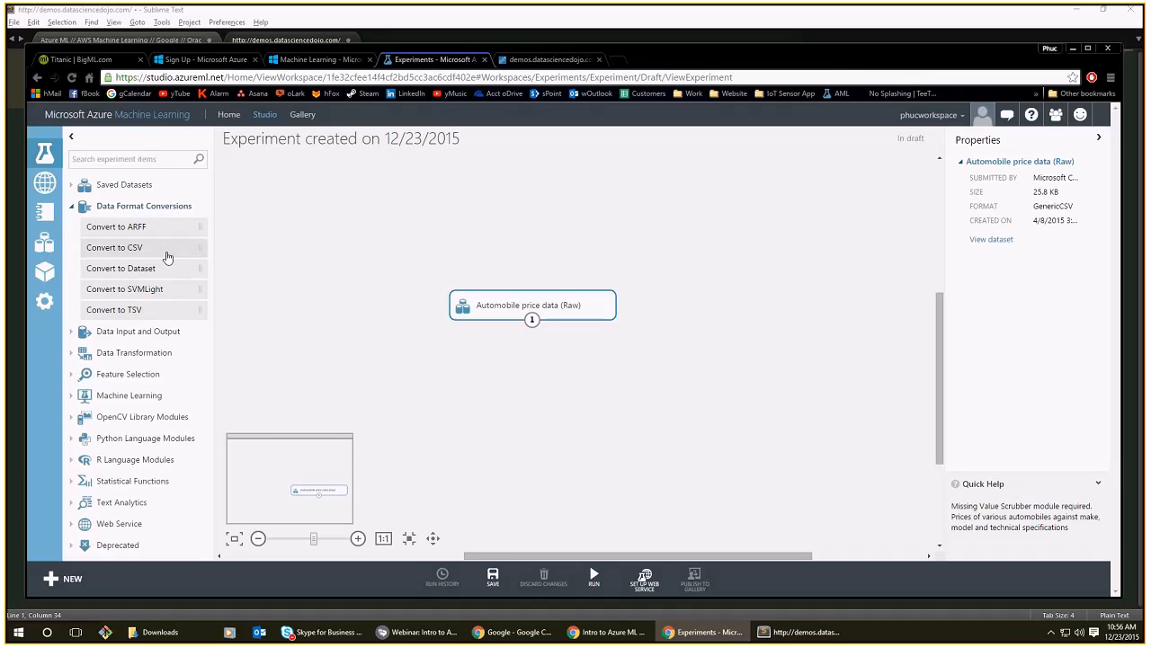
Add Convert to CSV and Convert to TSV modules side by side below the automobile dataset, both connected to its output.
{"action": "left_click_drag", "start_coordinate": [152, 252], "coordinate": [392, 372]}
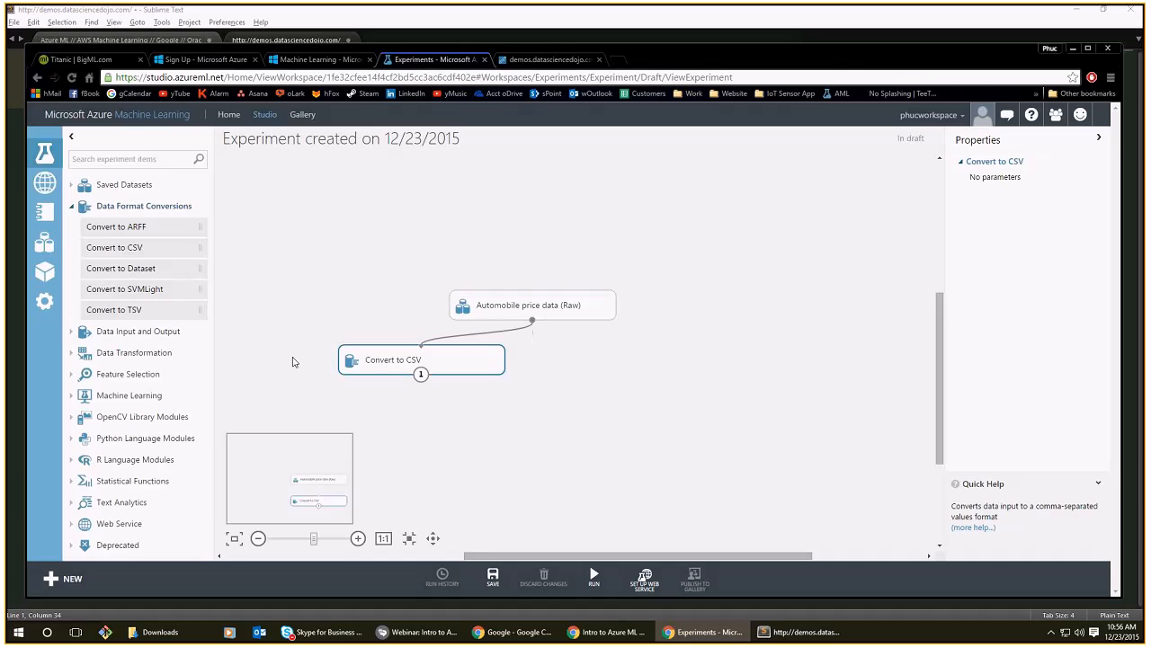
{"action": "left_click_drag", "start_coordinate": [170, 310], "coordinate": [625, 368]}
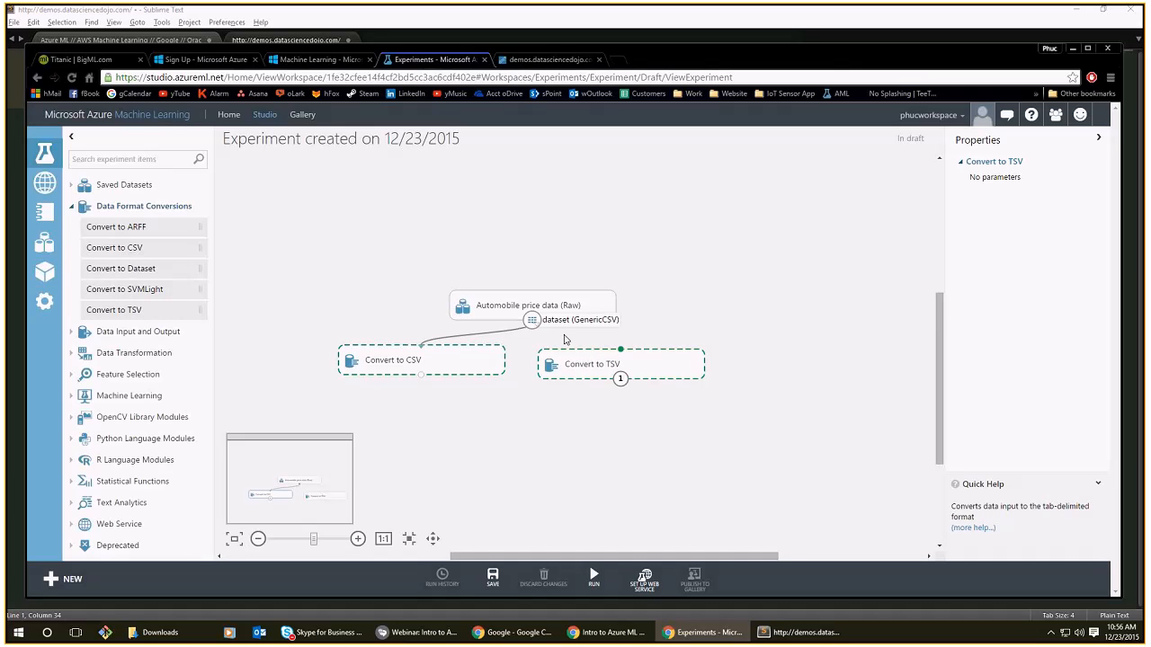
{"action": "left_click_drag", "start_coordinate": [531, 320], "coordinate": [621, 349]}
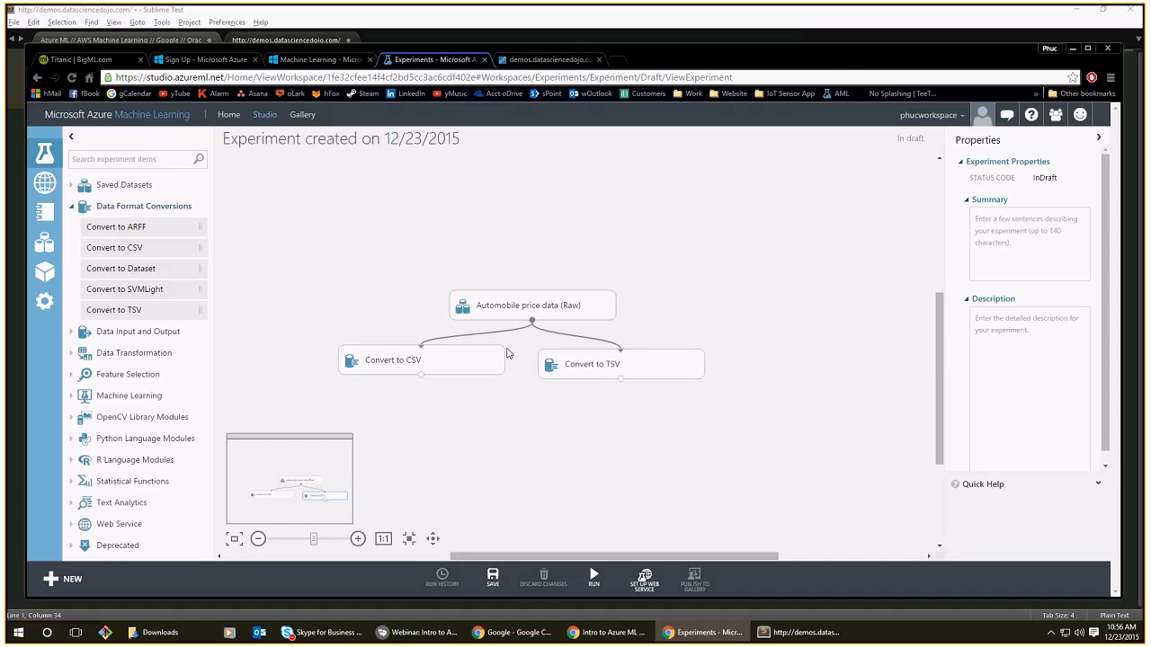
{"action": "left_click", "coordinate": [477, 358]}
{"action": "left_click_drag", "start_coordinate": [476, 358], "coordinate": [480, 365]}
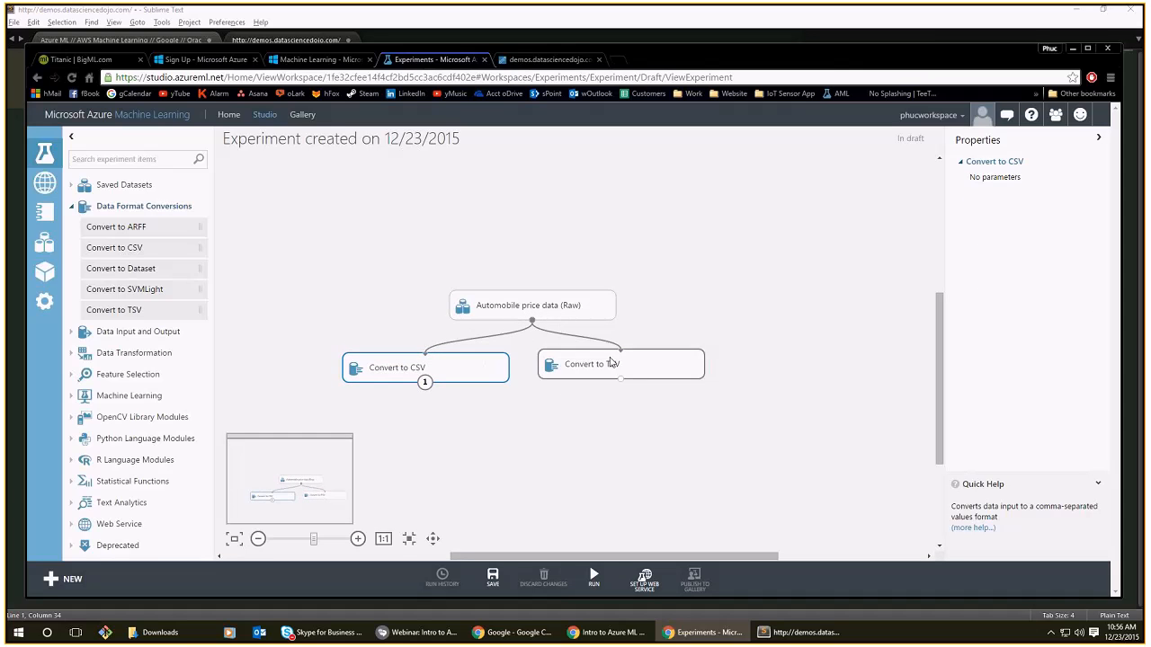
{"action": "left_click_drag", "start_coordinate": [609, 362], "coordinate": [602, 366]}
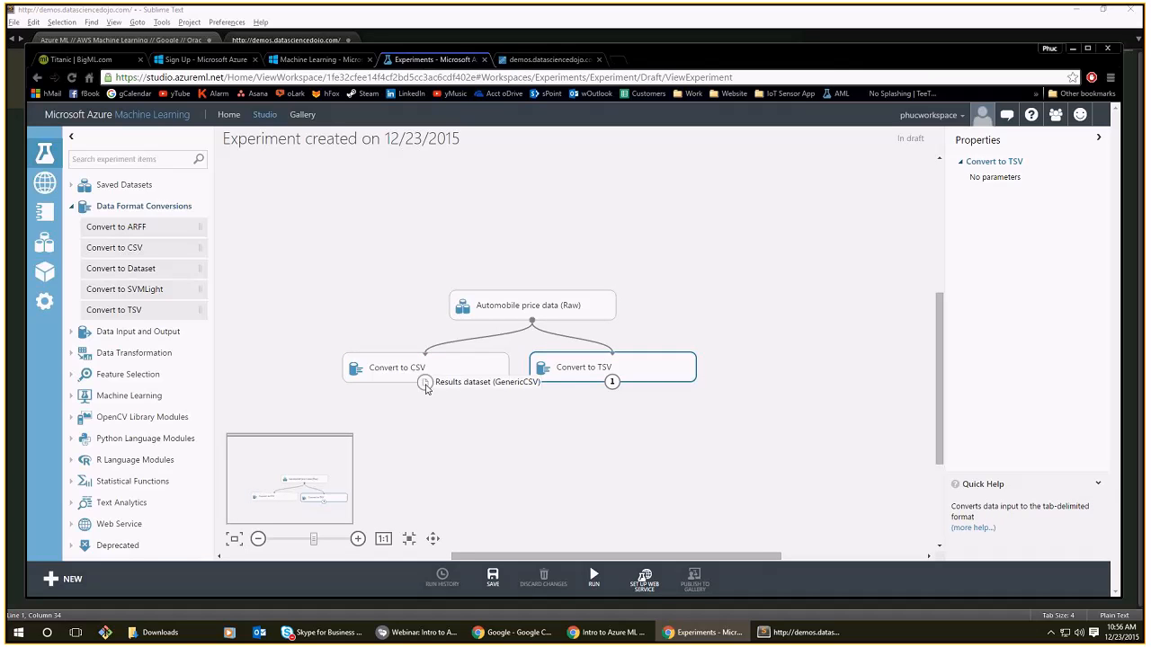
Run the experiment and look at the output options of the Convert to CSV and Convert to TSV modules.
{"action": "left_click", "coordinate": [593, 576]}
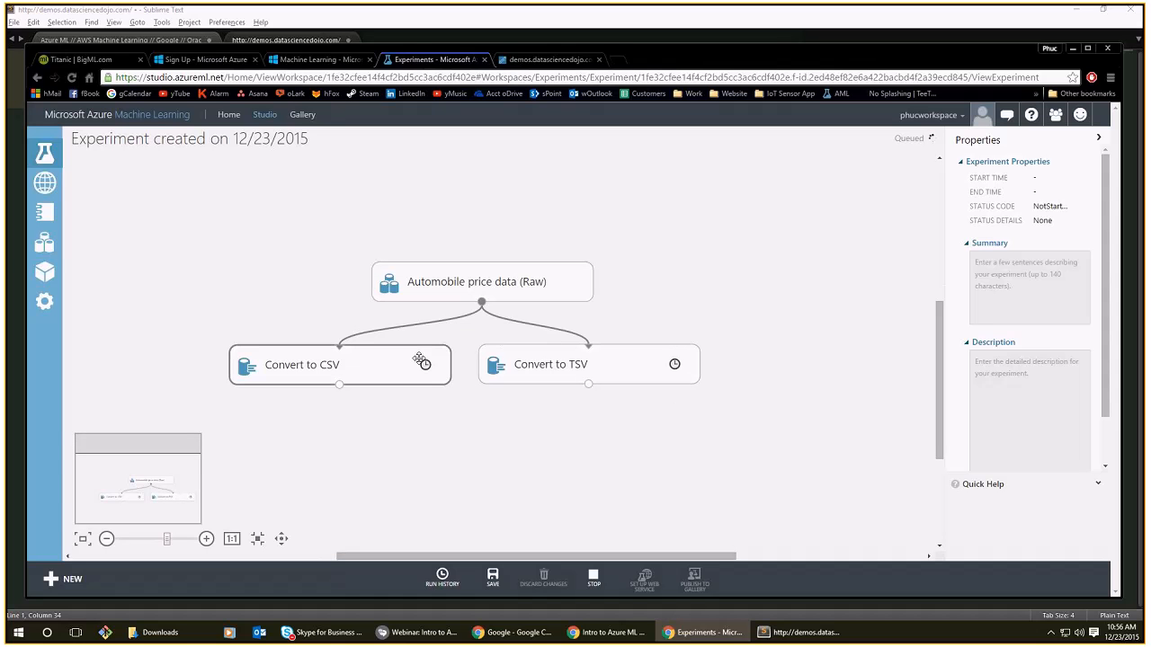
{"action": "left_click", "coordinate": [550, 364]}
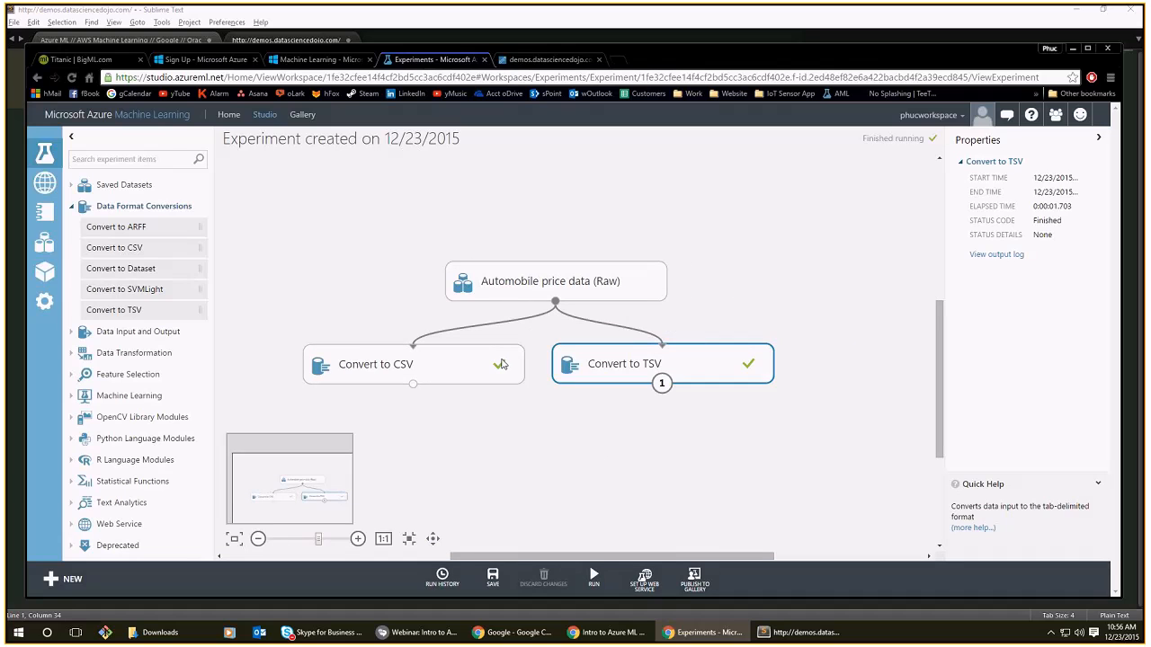
{"action": "mouse_move", "coordinate": [466, 357]}
{"action": "left_mouse_down"}
{"action": "mouse_move", "coordinate": [452, 345]}
{"action": "mouse_move", "coordinate": [481, 352]}
{"action": "left_mouse_up"}
{"action": "right_click", "coordinate": [428, 380]}
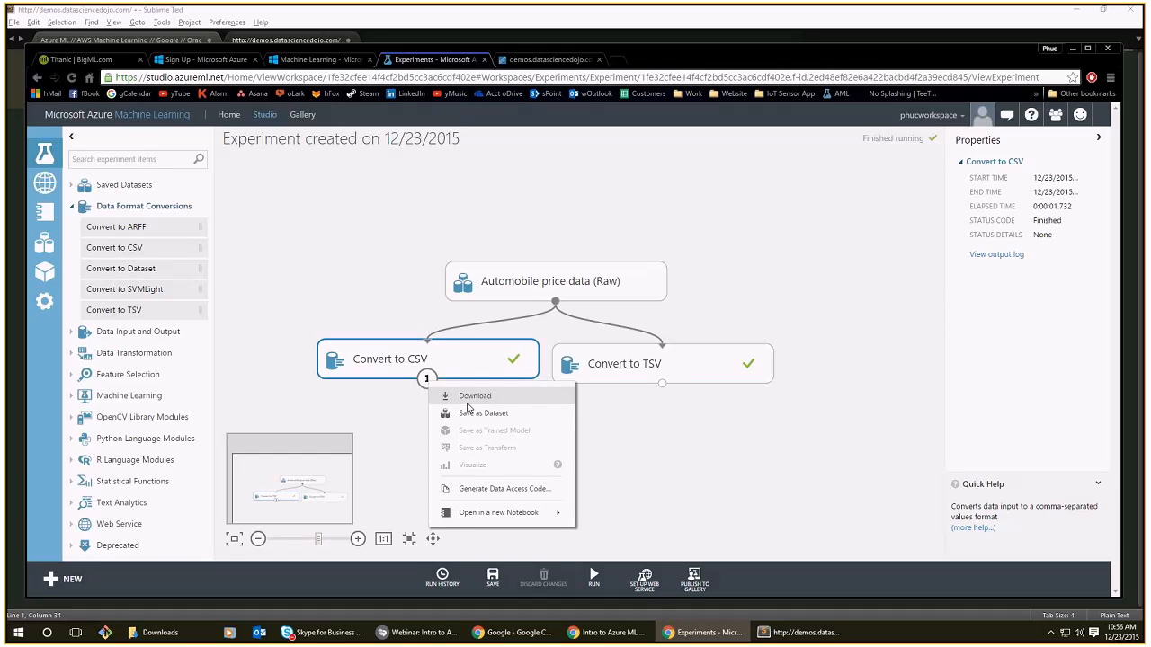
{"action": "right_click", "coordinate": [662, 384]}
Delete both conversion modules from the canvas and expand the Data Input and Output modules.
{"action": "left_click_drag", "start_coordinate": [880, 399], "coordinate": [244, 323]}
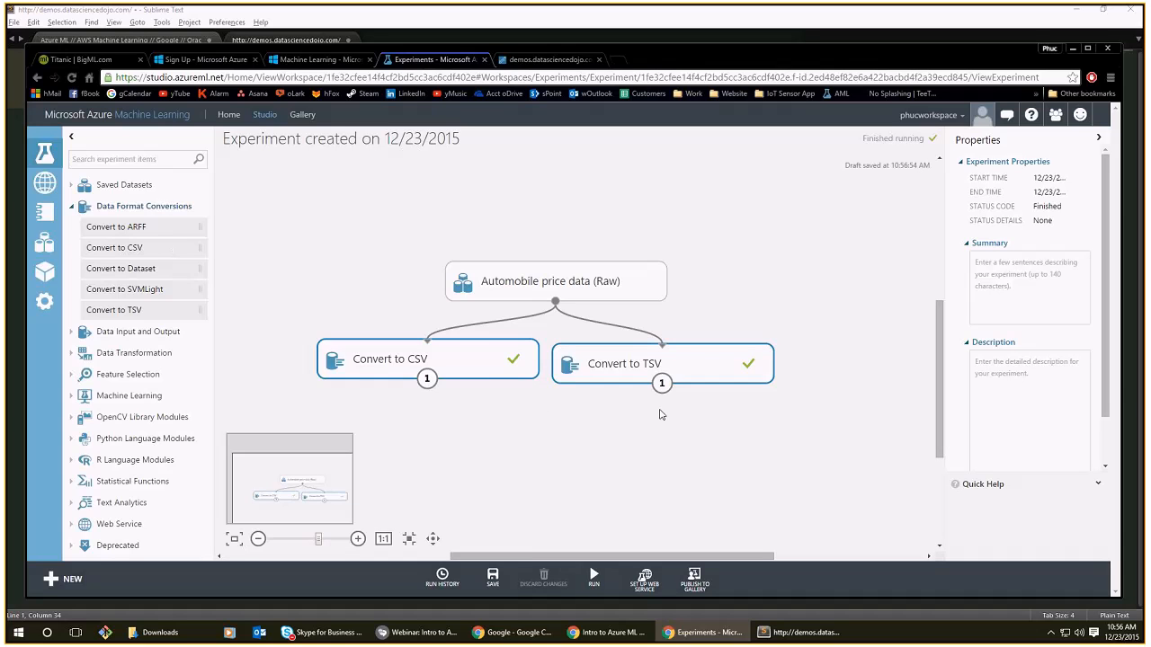
{"action": "key", "text": "Delete"}
{"action": "left_click", "coordinate": [139, 332]}
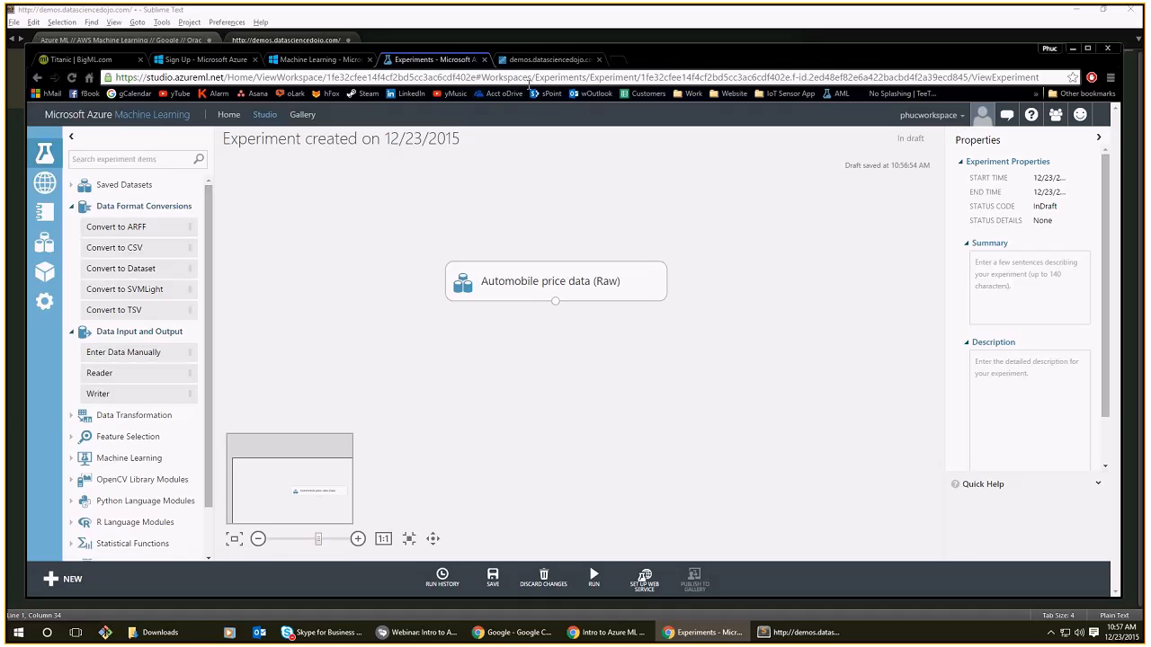
Add a Reader module to the canvas and arrange it side by side with the automobile price dataset.
{"action": "left_click_drag", "start_coordinate": [117, 380], "coordinate": [508, 376]}
{"action": "left_click_drag", "start_coordinate": [558, 286], "coordinate": [656, 313]}
{"action": "left_click_drag", "start_coordinate": [449, 367], "coordinate": [359, 307]}
{"action": "left_click", "coordinate": [993, 261]}
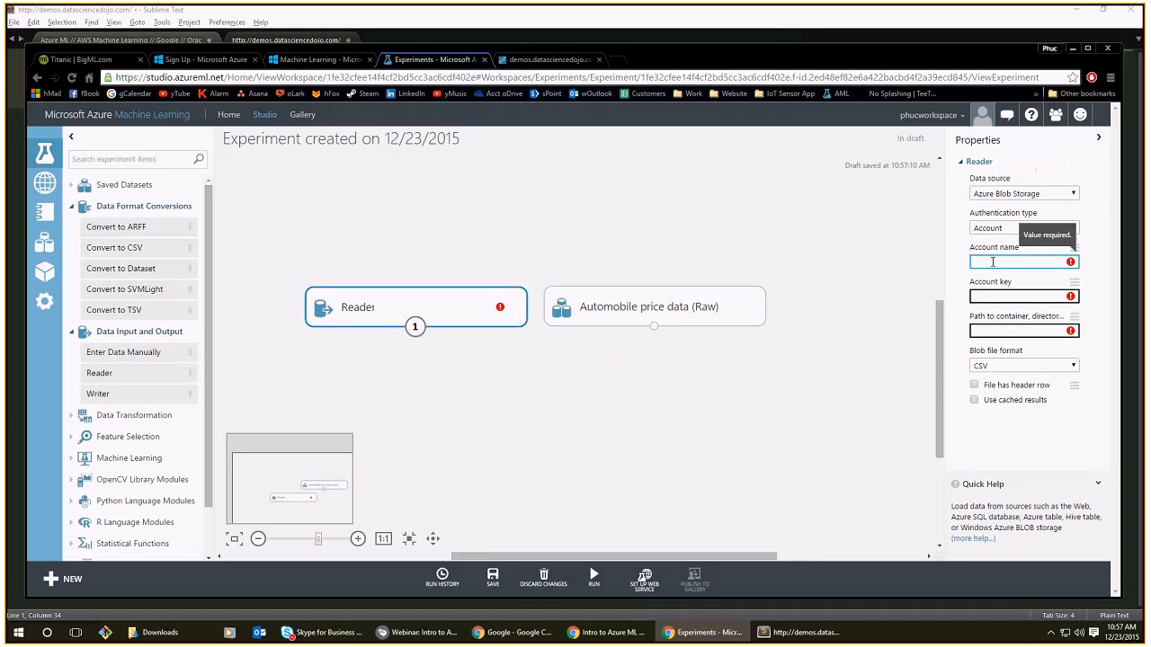
Try Azure SQL Database and Hive Query as the Reader's data source.
{"action": "left_click", "coordinate": [995, 195]}
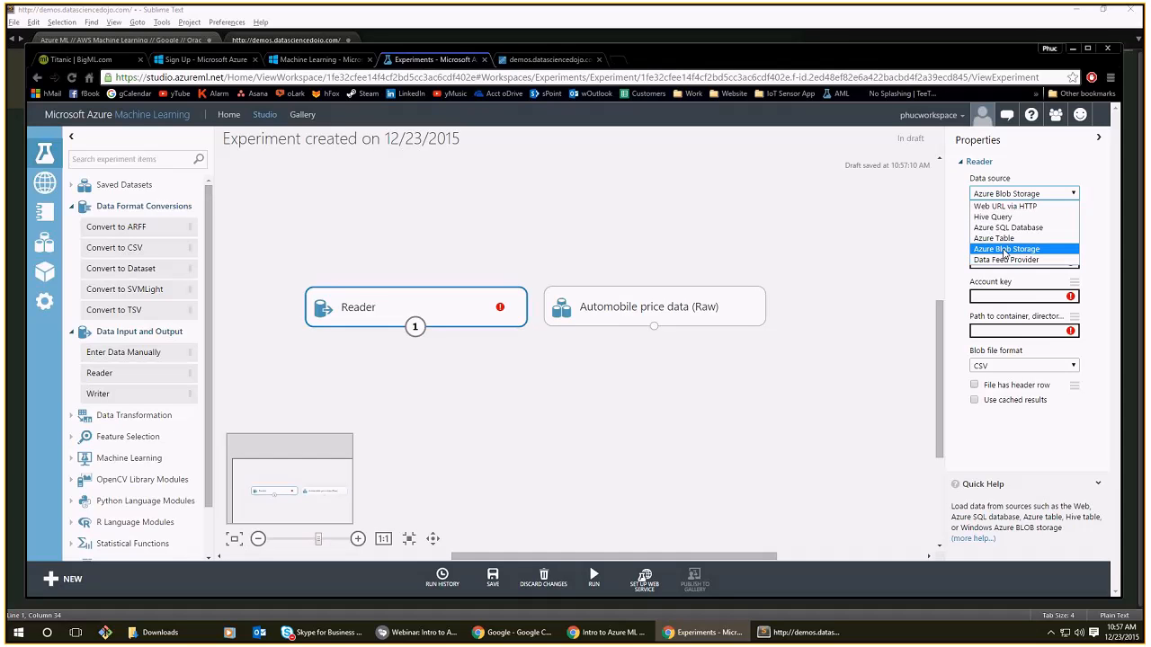
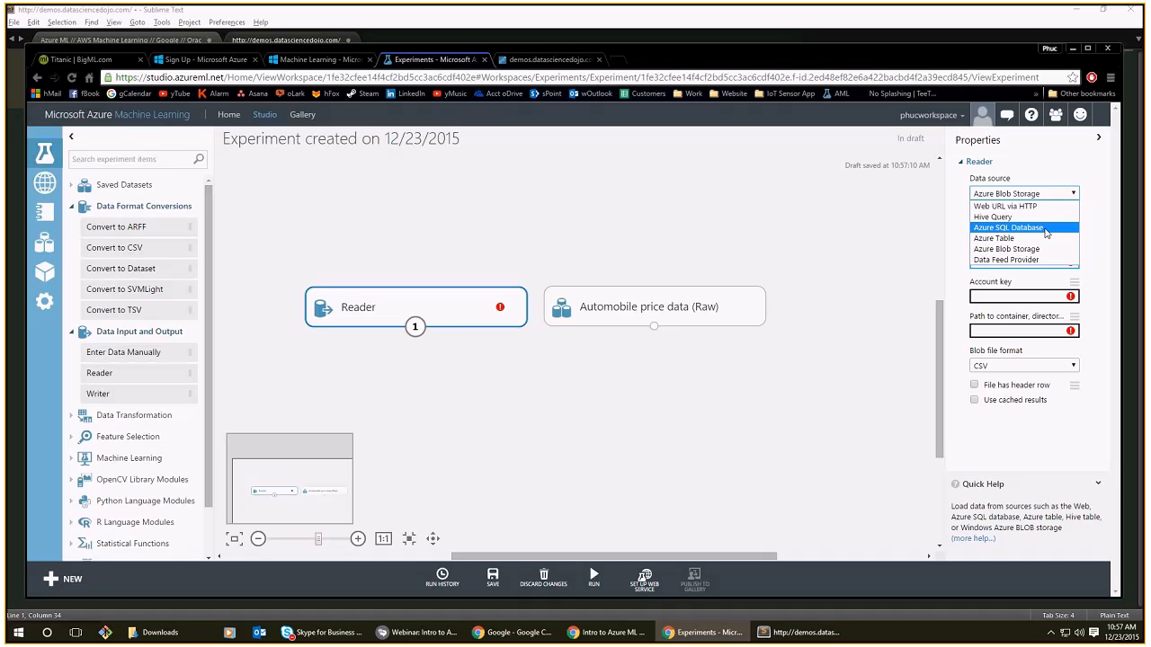
{"action": "left_click", "coordinate": [1015, 228]}
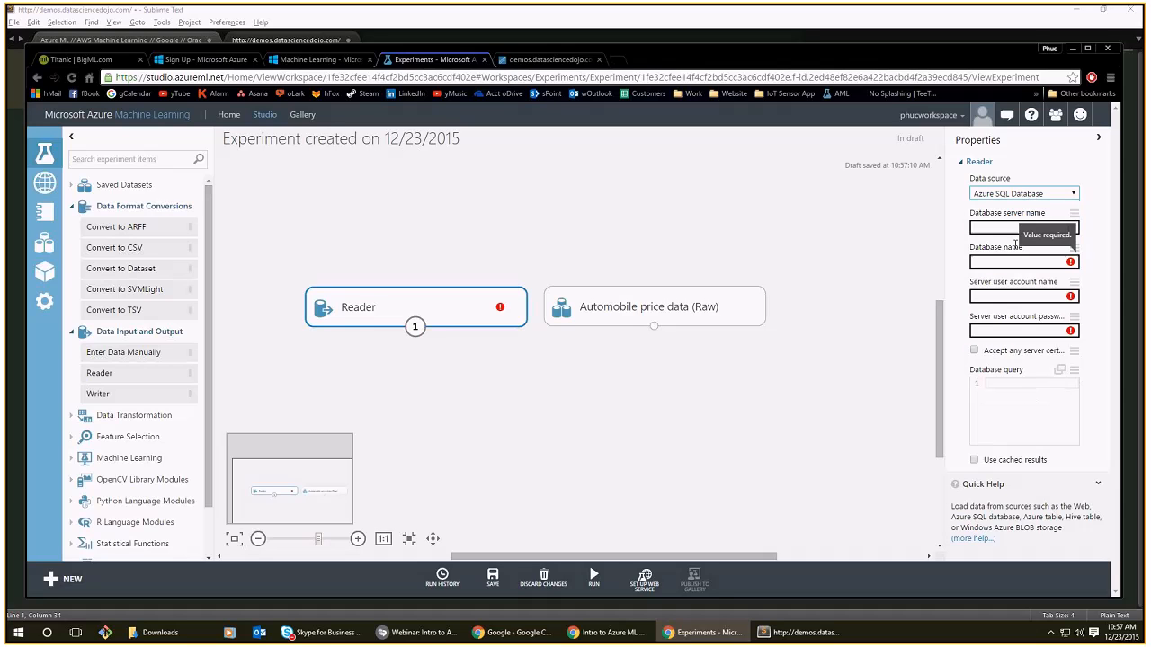
{"action": "left_click", "coordinate": [1020, 198]}
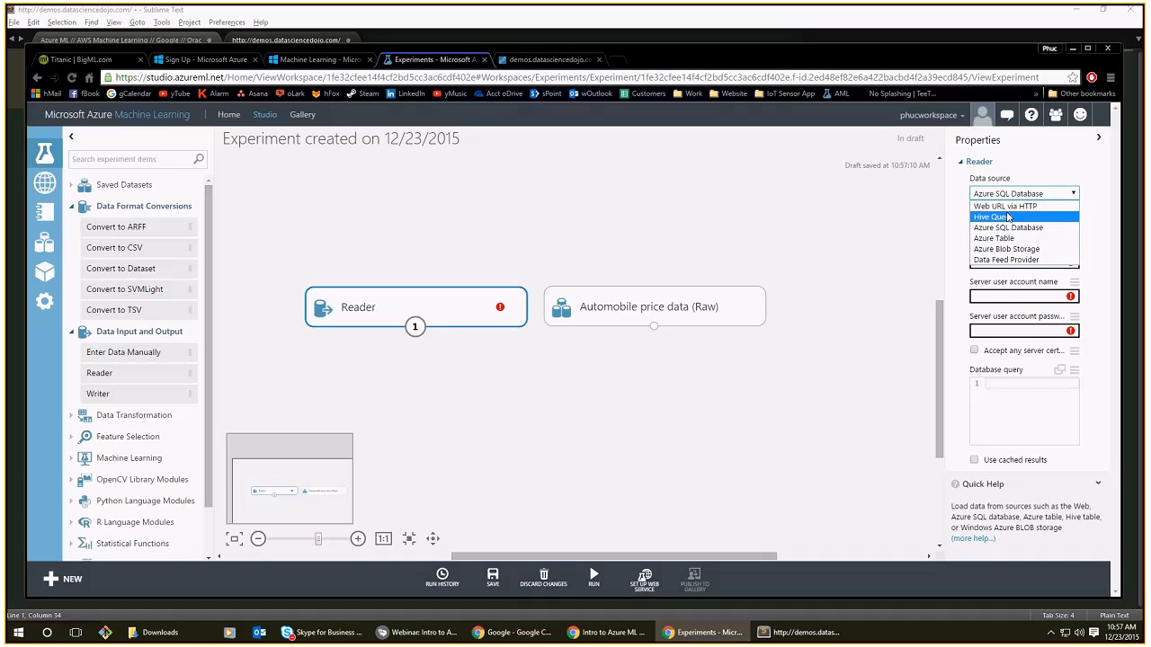
{"action": "left_click", "coordinate": [1008, 216]}
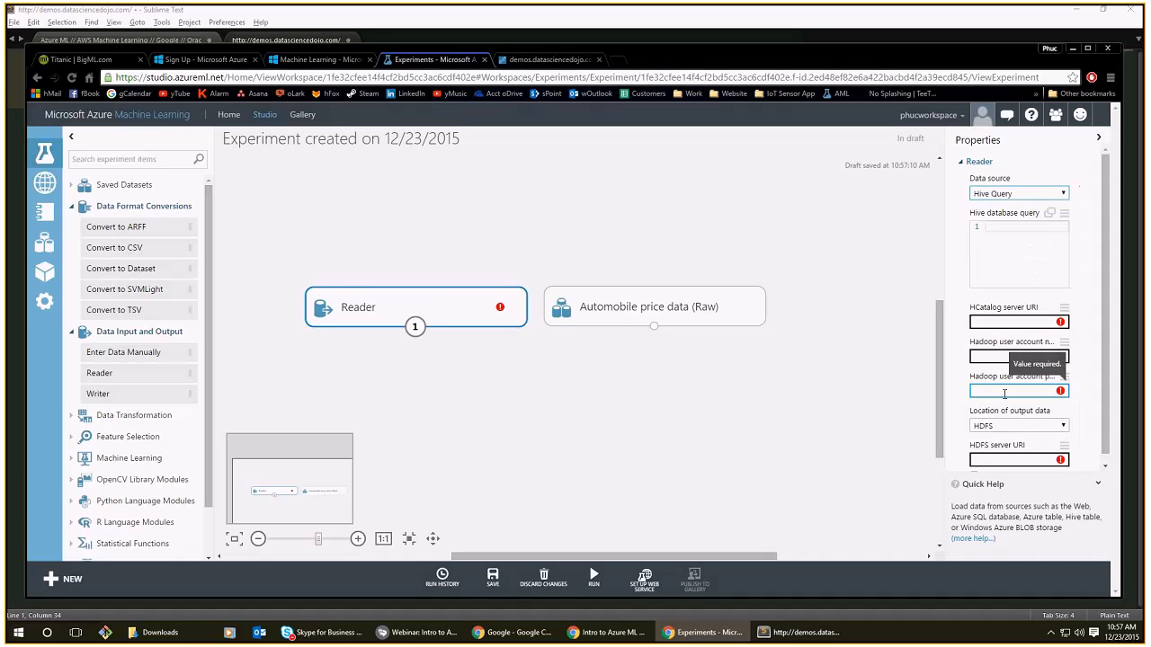
Widen the properties area and look over the Reader's Hive Query settings.
{"action": "left_click_drag", "start_coordinate": [727, 368], "coordinate": [638, 376]}
{"action": "scroll", "coordinate": [857, 456], "scroll_direction": "up", "scroll_amount": 1}
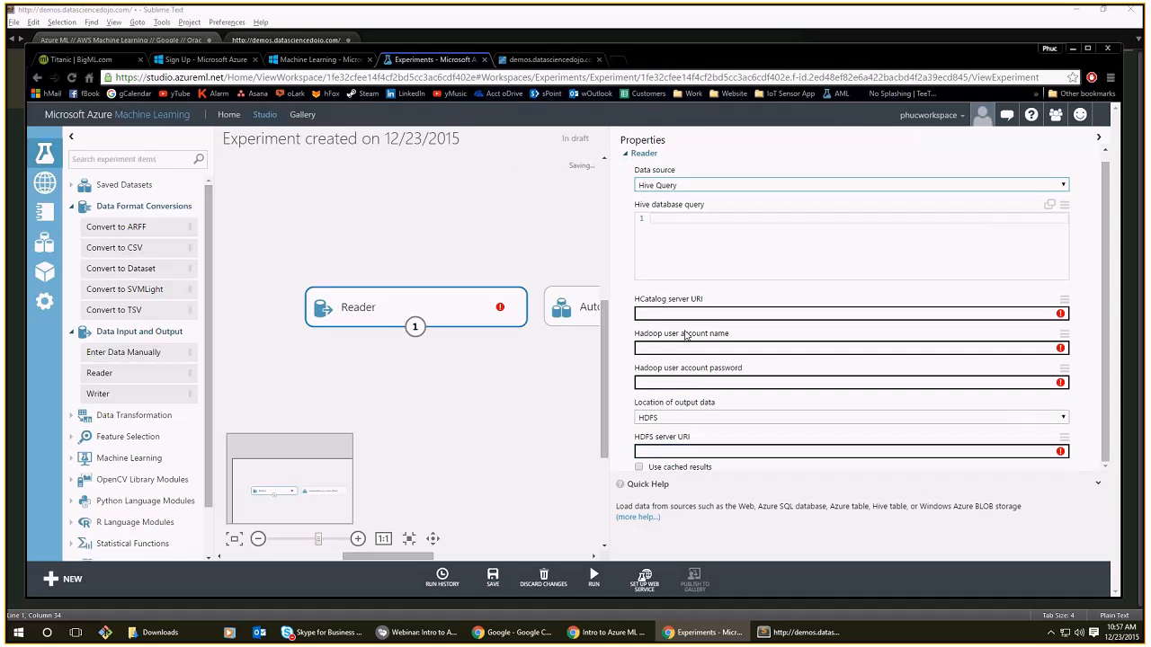
{"action": "left_click", "coordinate": [674, 247]}
{"action": "left_click_drag", "start_coordinate": [615, 249], "coordinate": [802, 280]}
{"action": "left_click", "coordinate": [1021, 464]}
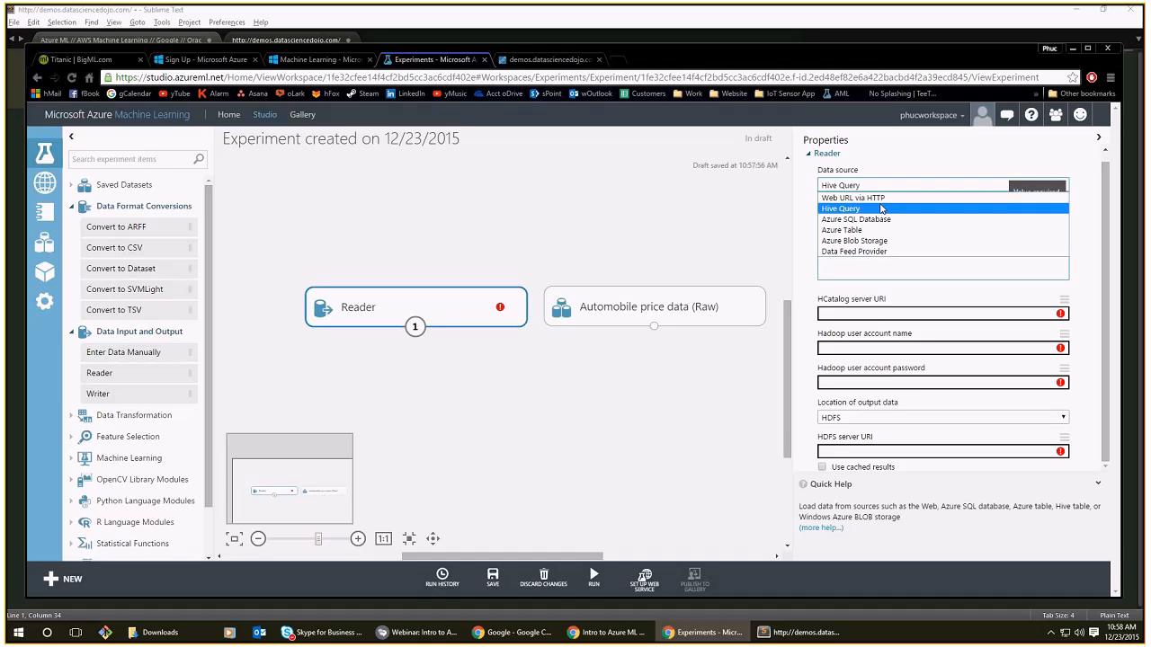
{"action": "left_click", "coordinate": [889, 199]}
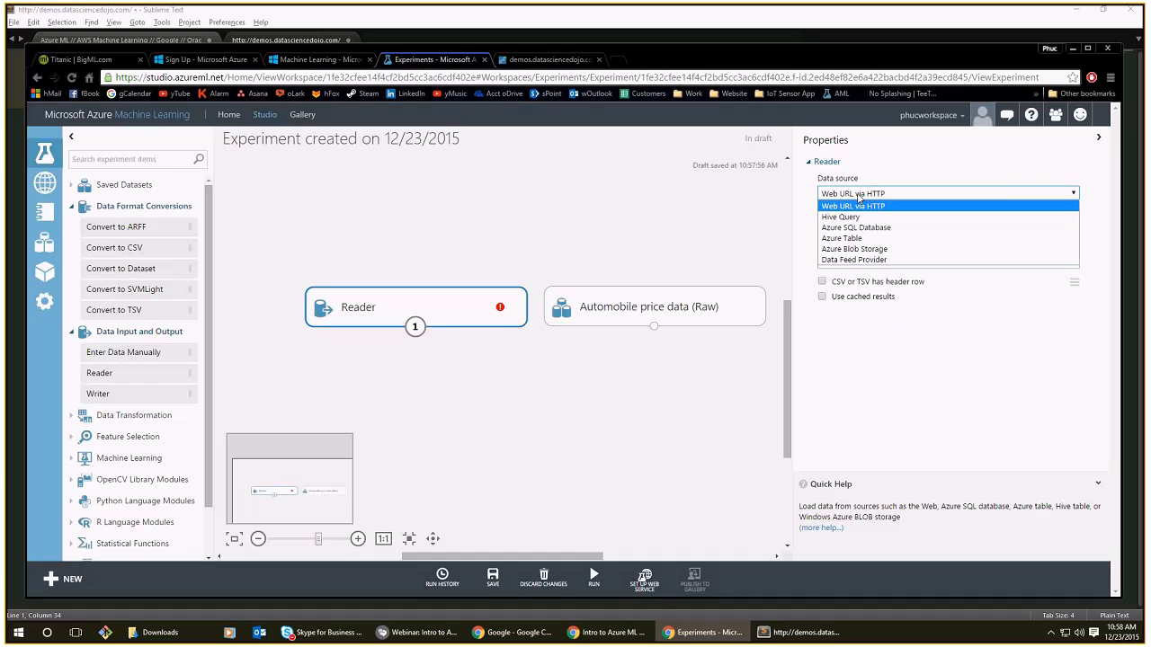
{"action": "left_click", "coordinate": [890, 225]}
{"action": "type", "text": "ww"}
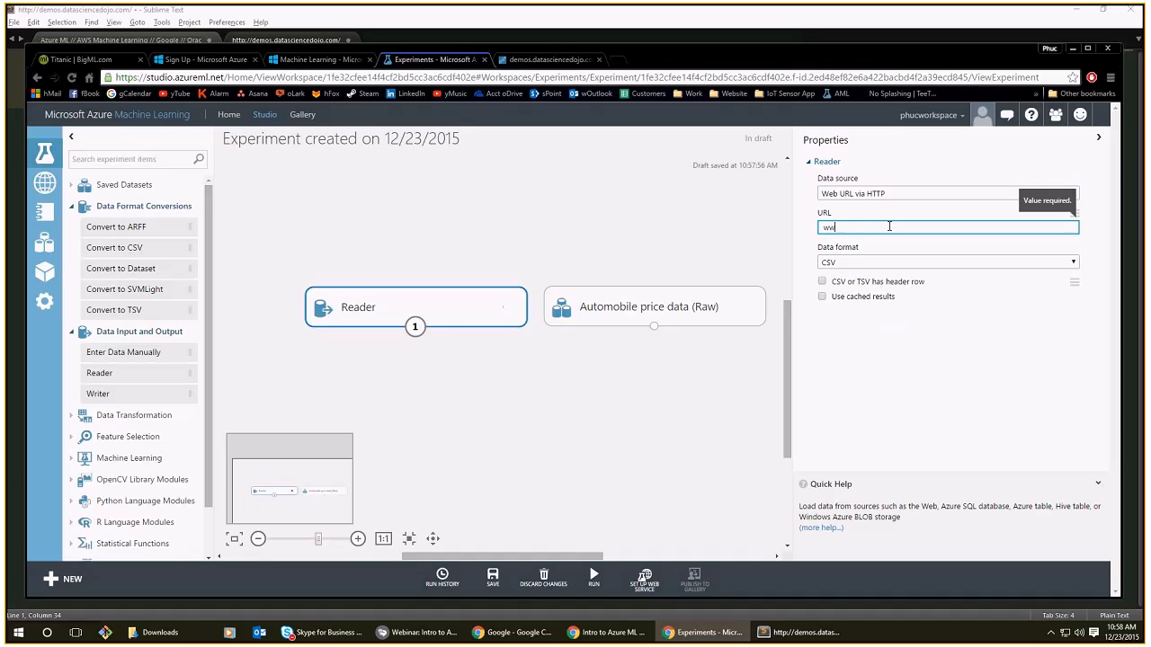
{"action": "type", "text": "w.cnn.com"}
{"action": "left_click_drag", "start_coordinate": [889, 226], "coordinate": [732, 223]}
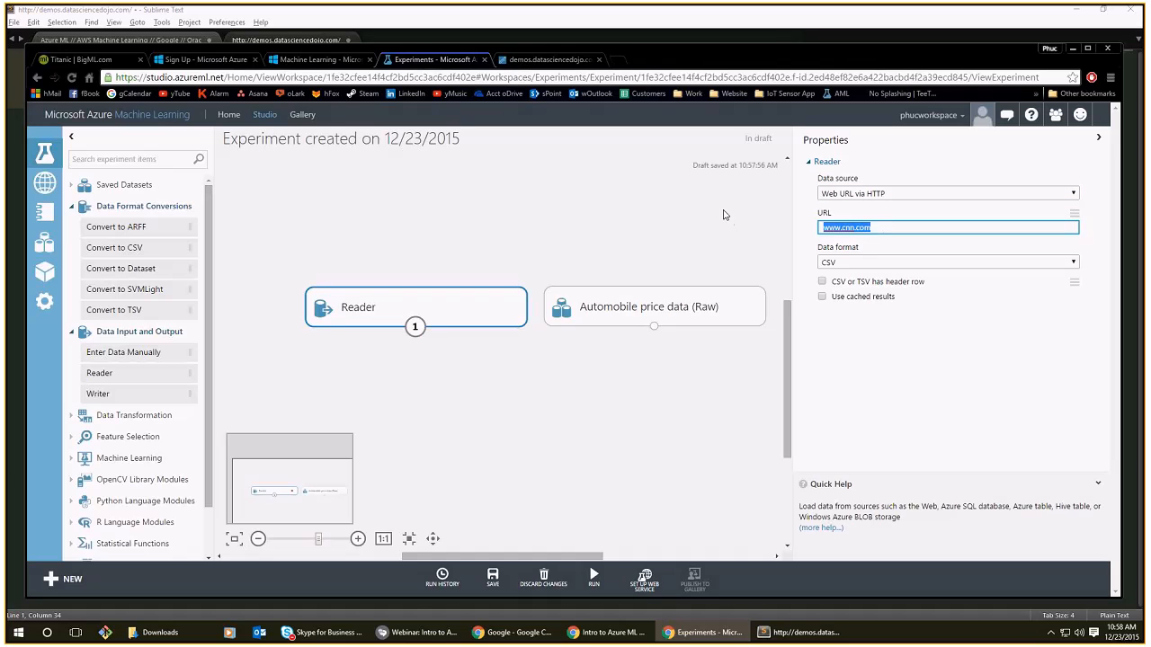
Search the web for "uci dataset iris" and open the UCI Machine Learning Repository's Iris Data Set page.
{"action": "left_click", "coordinate": [540, 61]}
{"action": "left_click", "coordinate": [561, 78]}
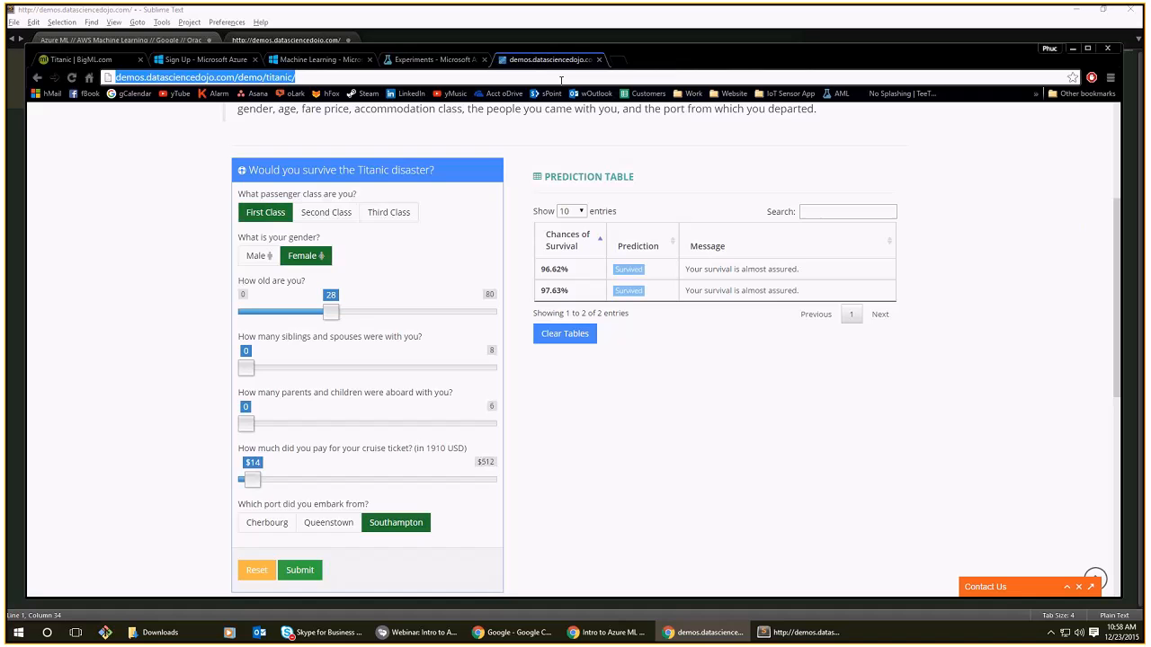
{"action": "type", "text": "uci"}
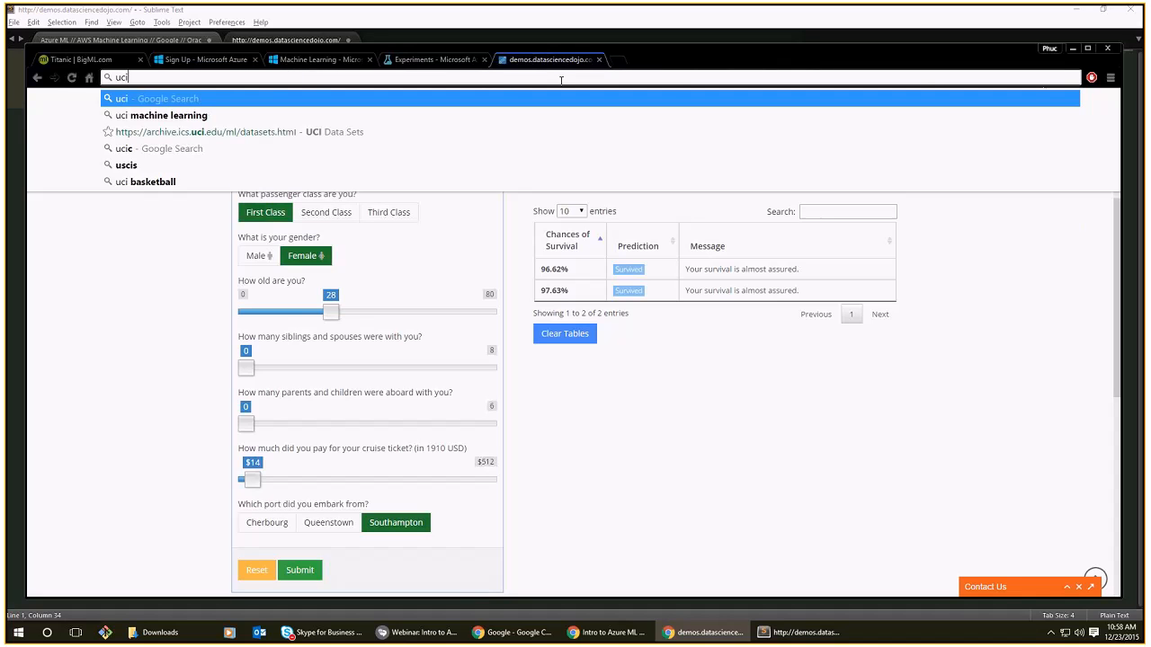
{"action": "type", "text": " dataset iris"}
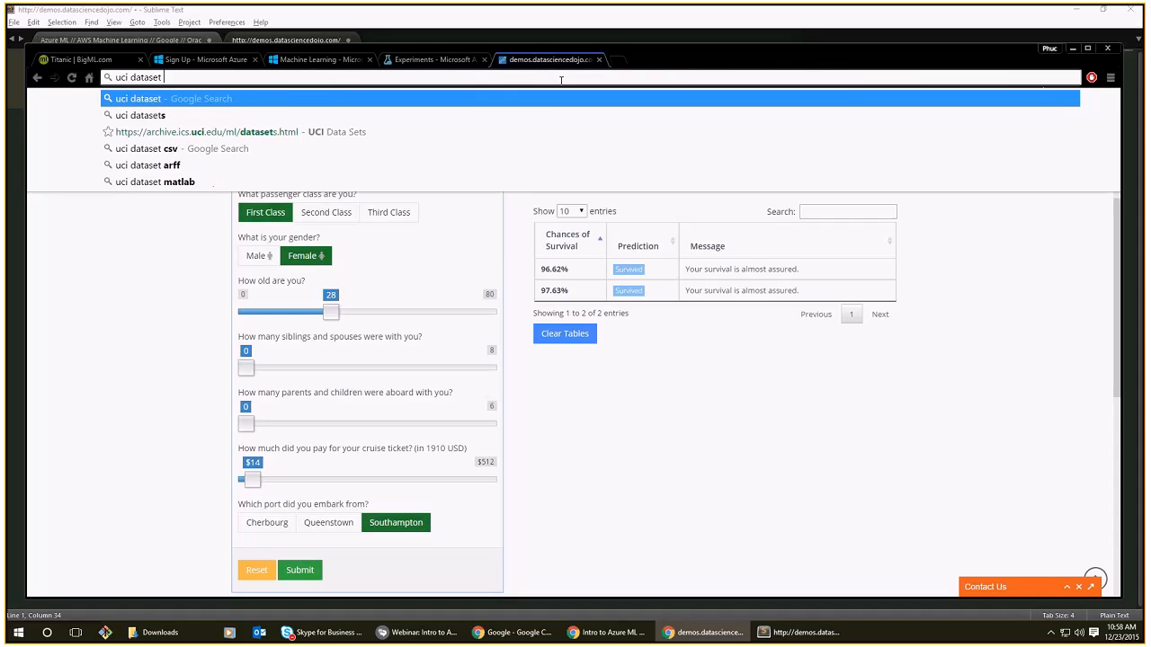
{"action": "key", "text": "Return"}
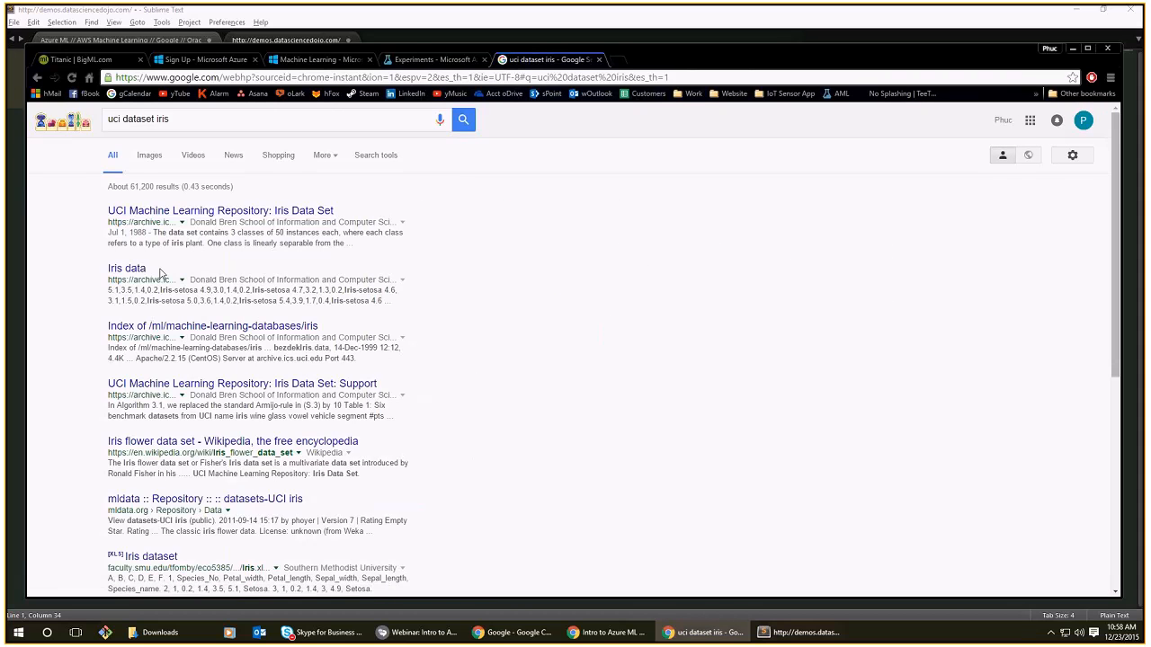
{"action": "left_click_drag", "start_coordinate": [174, 119], "coordinate": [83, 120]}
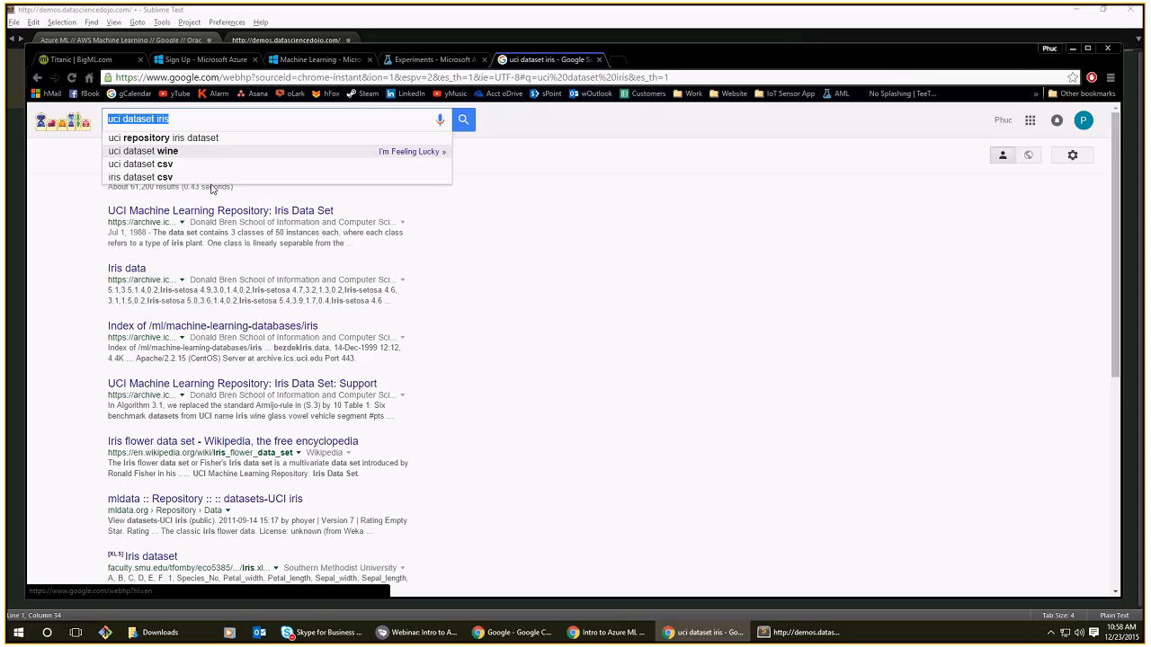
{"action": "left_click", "coordinate": [235, 210]}
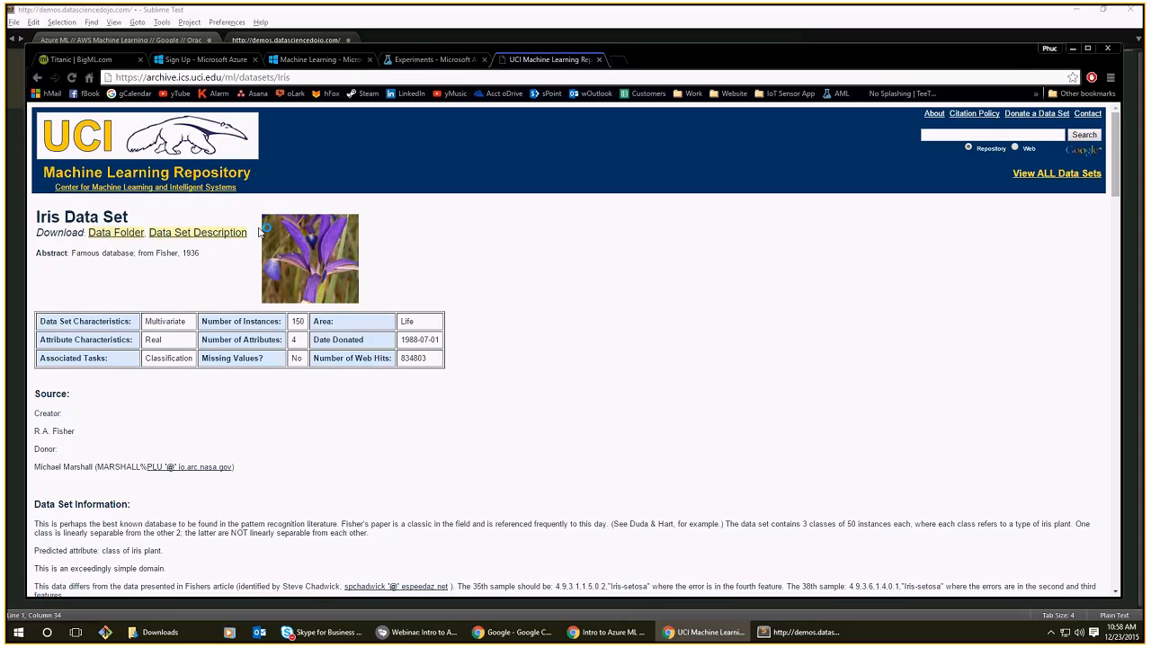
Skim the Iris Data Set description and open the iris.data file from its Data Folder.
{"action": "scroll", "coordinate": [491, 342], "scroll_direction": "down", "scroll_amount": 5}
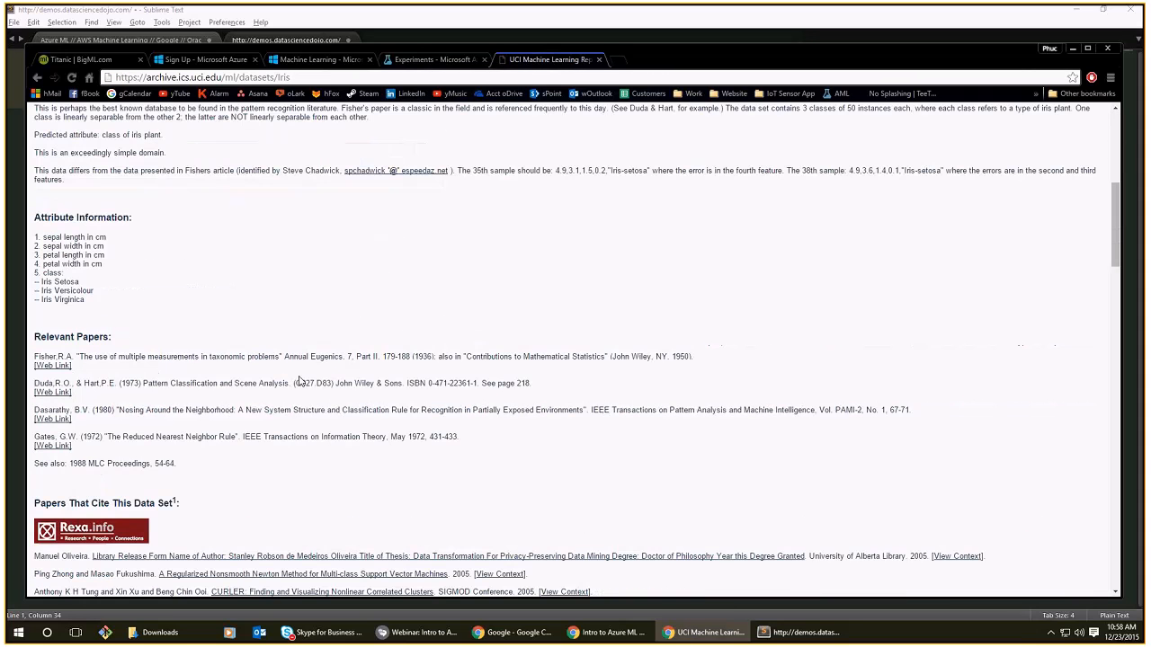
{"action": "scroll", "coordinate": [295, 387], "scroll_direction": "up", "scroll_amount": 2}
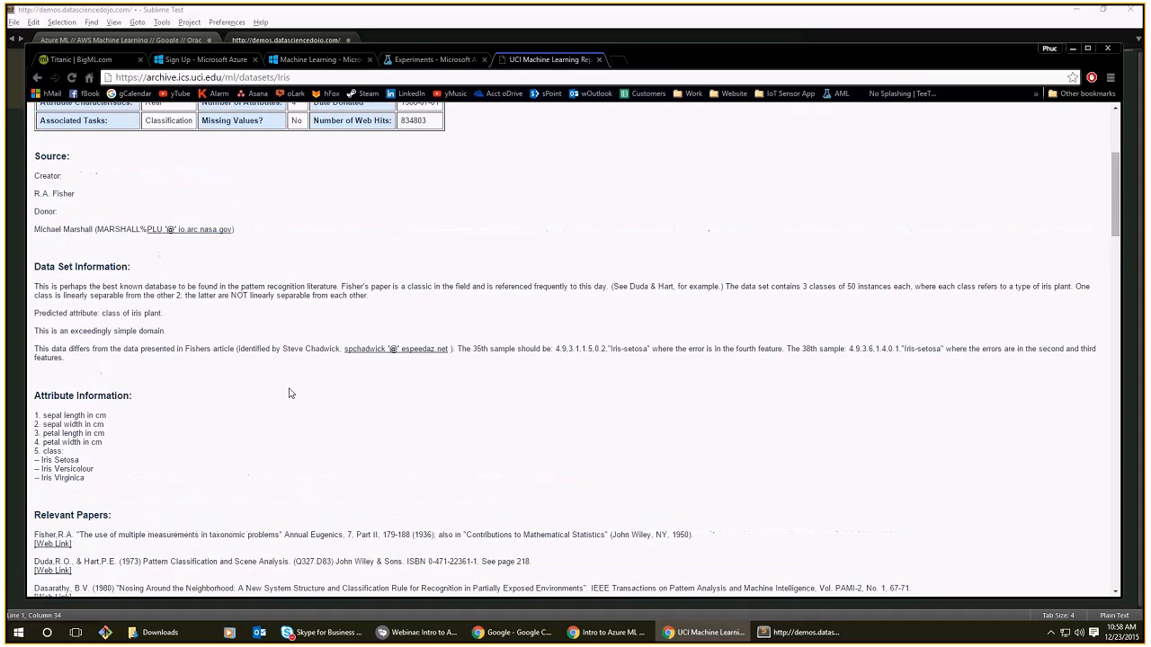
{"action": "scroll", "coordinate": [289, 393], "scroll_direction": "up", "scroll_amount": 3}
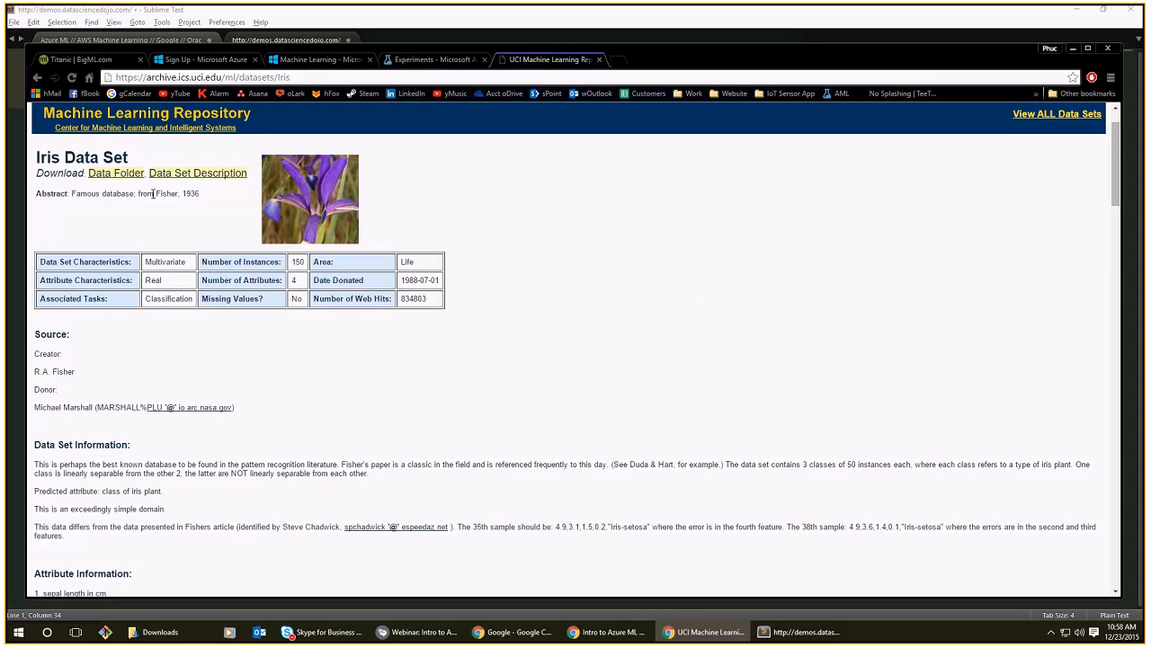
{"action": "left_click", "coordinate": [121, 175]}
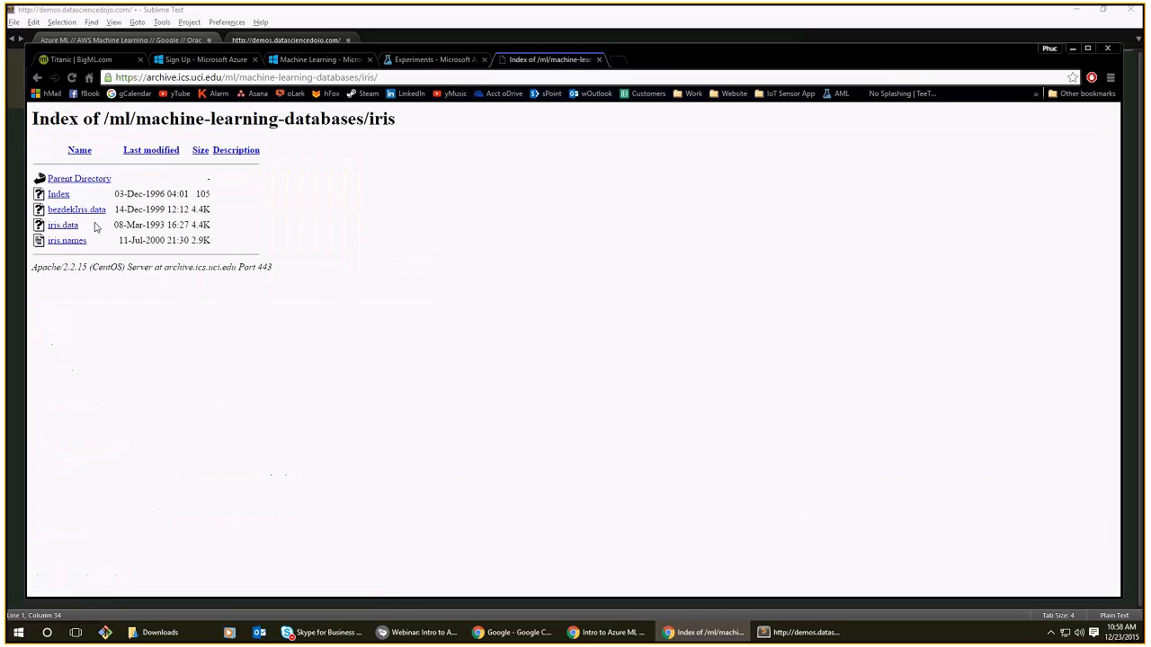
{"action": "left_click", "coordinate": [70, 224]}
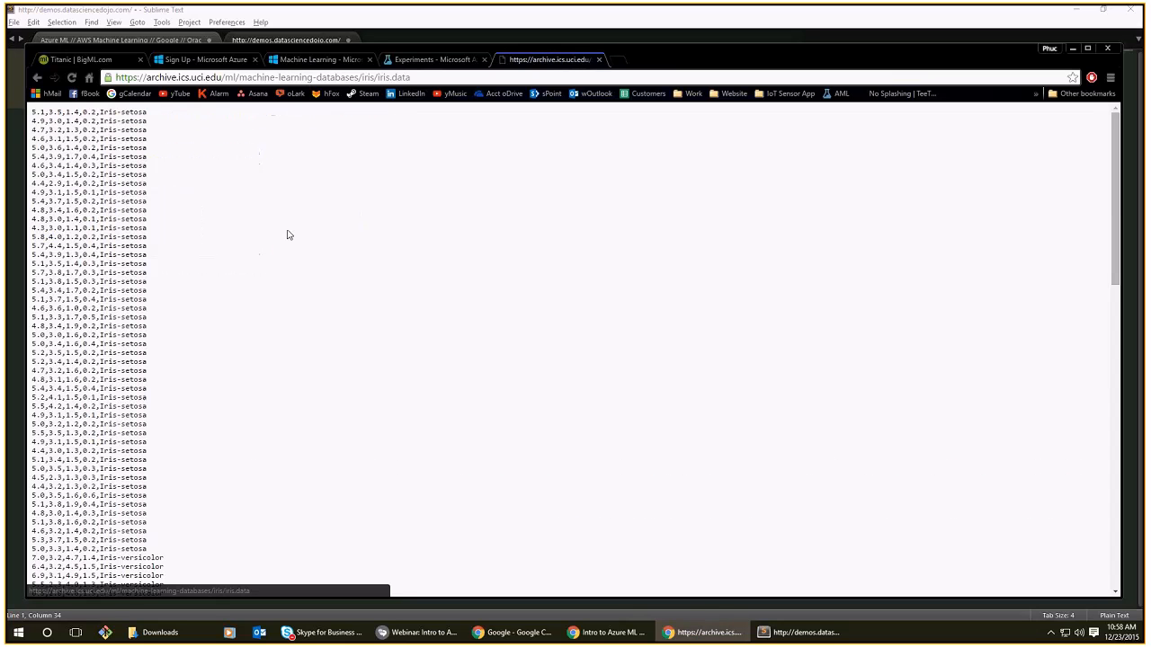
Look through the comma-separated records in iris.data and enlarge the page for reading.
{"action": "scroll", "coordinate": [252, 370], "scroll_direction": "down", "scroll_amount": 3}
{"action": "scroll", "coordinate": [253, 369], "scroll_direction": "down", "scroll_amount": 5}
{"action": "scroll", "coordinate": [233, 374], "scroll_direction": "up", "scroll_amount": 10}
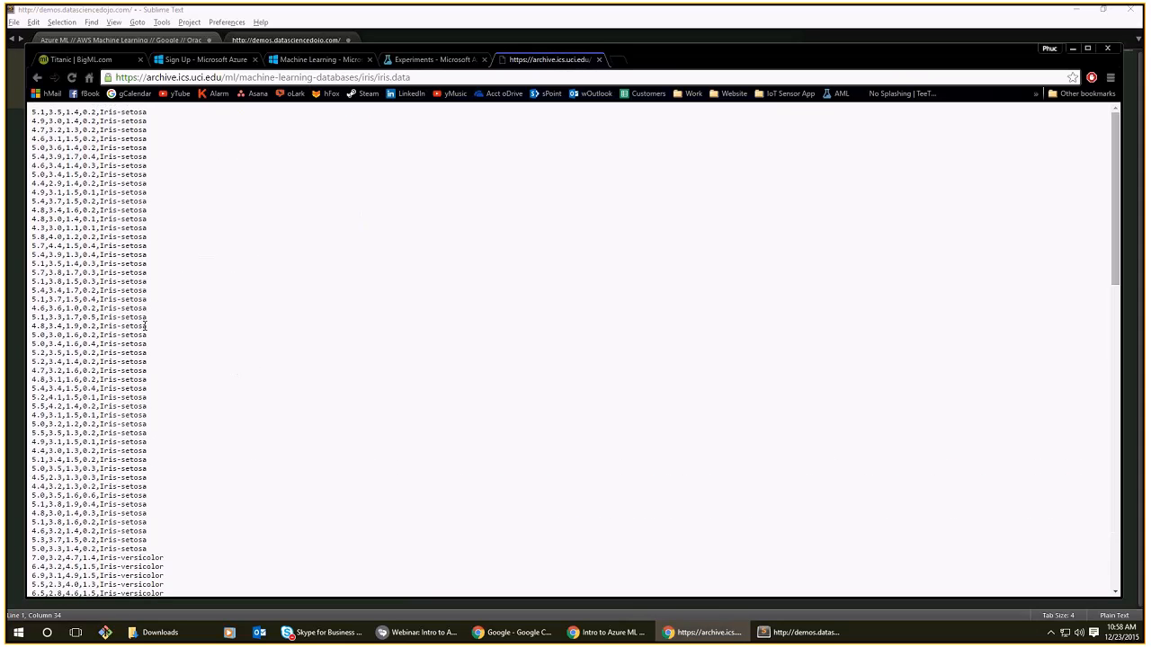
{"action": "scroll", "coordinate": [169, 324], "scroll_direction": "up", "scroll_amount": 7, "text": "ctrl"}
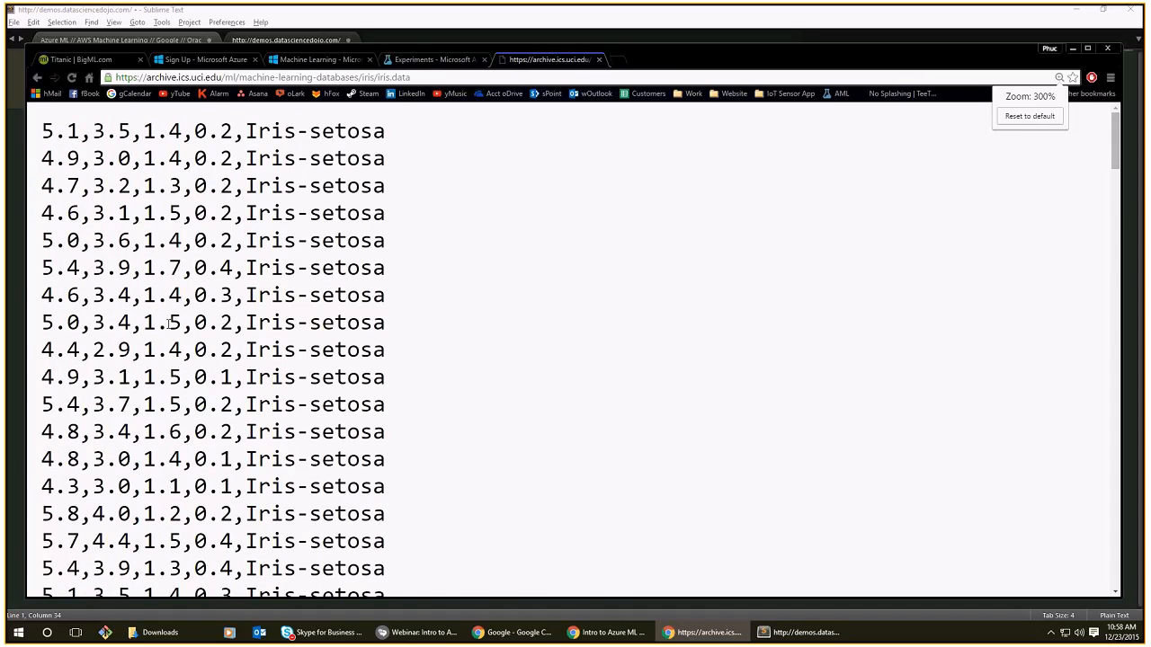
{"action": "scroll", "coordinate": [169, 323], "scroll_direction": "up", "scroll_amount": 2, "text": "ctrl"}
Copy the web address of iris.data and paste it as the Reader's URL in the experiment, replacing the sample URL.
{"action": "key", "text": "ctrl+l"}
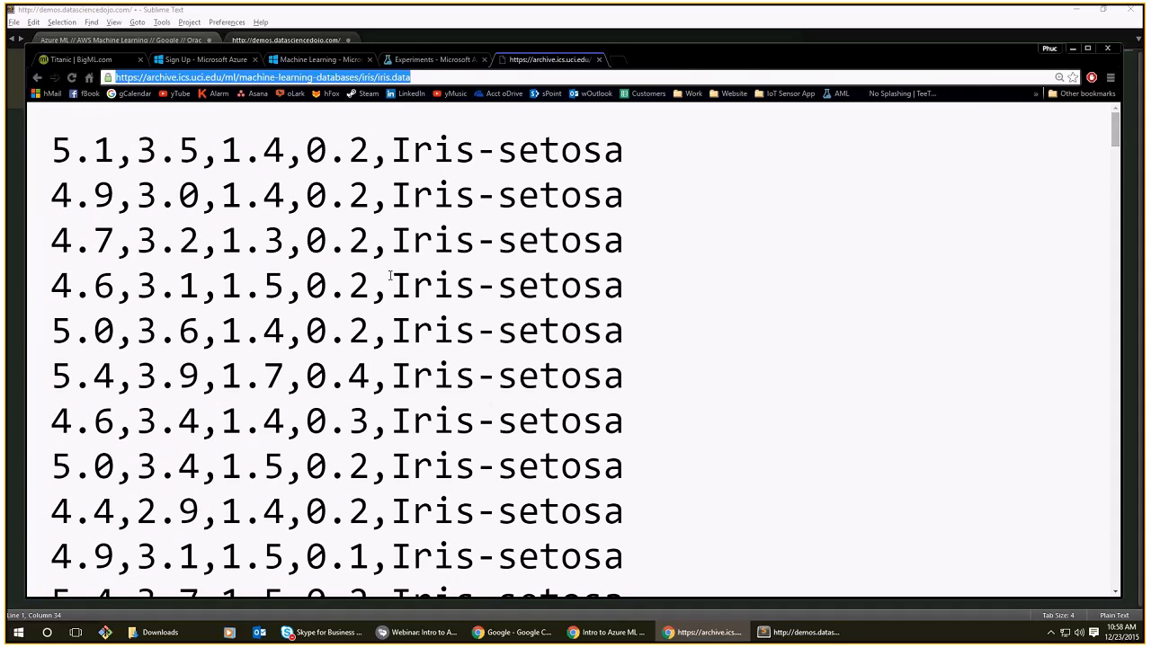
{"action": "left_click", "coordinate": [365, 78]}
{"action": "right_click", "coordinate": [365, 78]}
{"action": "left_click", "coordinate": [405, 182]}
{"action": "right_click", "coordinate": [369, 78]}
{"action": "left_click", "coordinate": [399, 119]}
{"action": "left_click", "coordinate": [466, 59]}
{"action": "key", "text": "ctrl+v"}
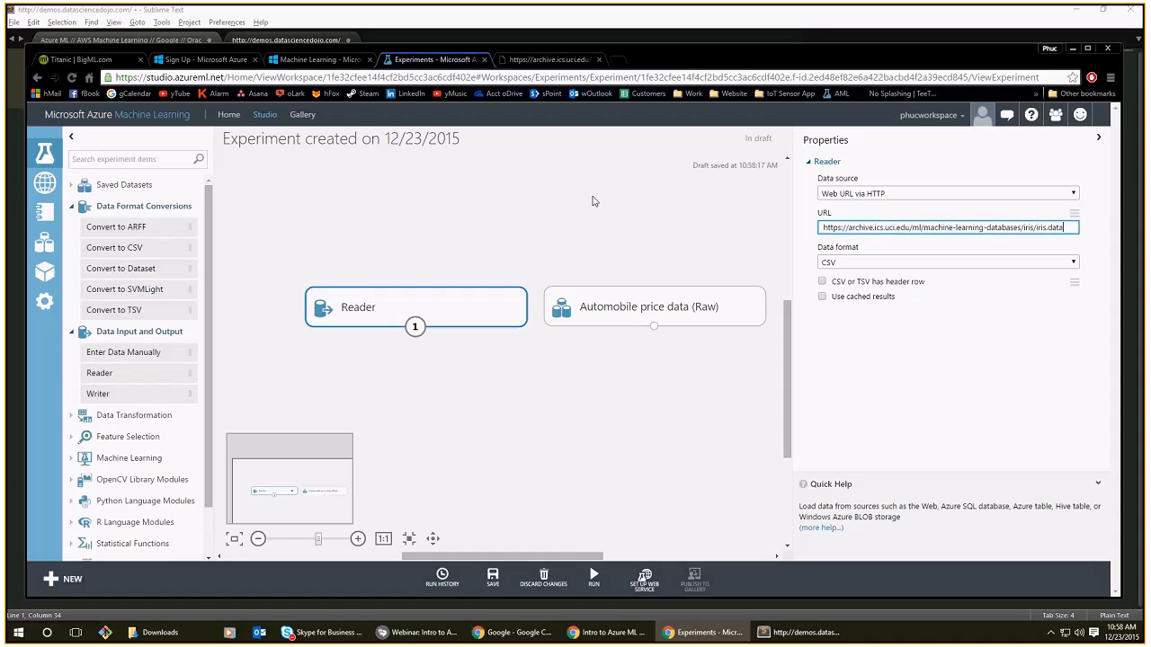
Check the Reader's Web URL via HTTP and CSV settings against the raw iris data, and run the experiment.
{"action": "left_click", "coordinate": [910, 194]}
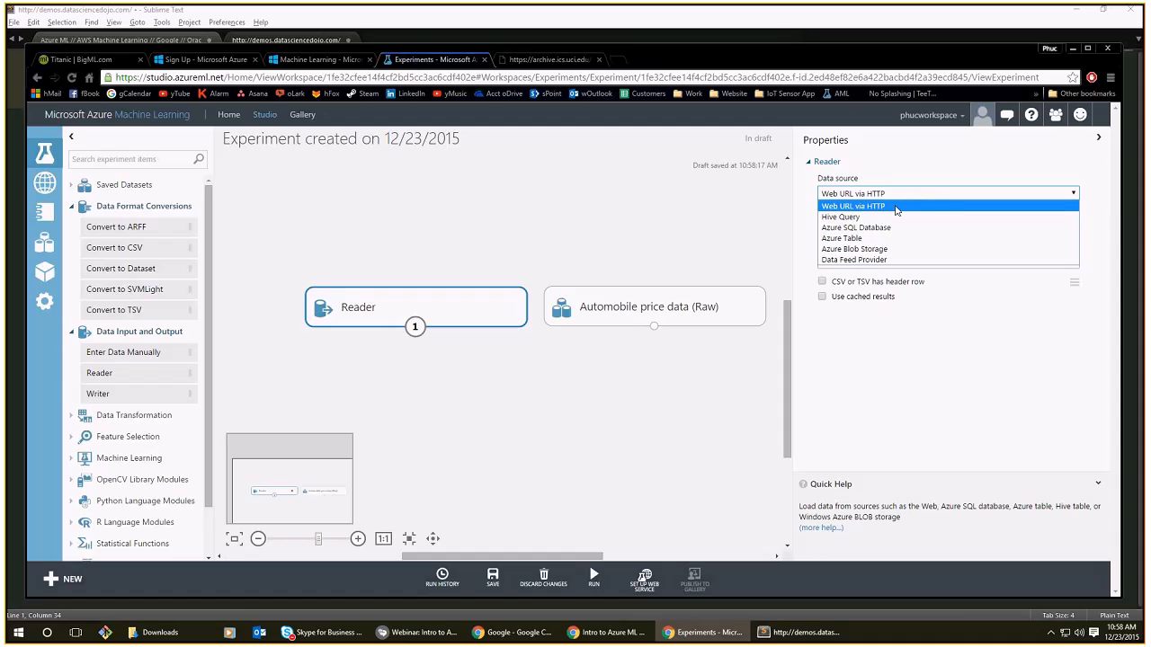
{"action": "left_click", "coordinate": [897, 208]}
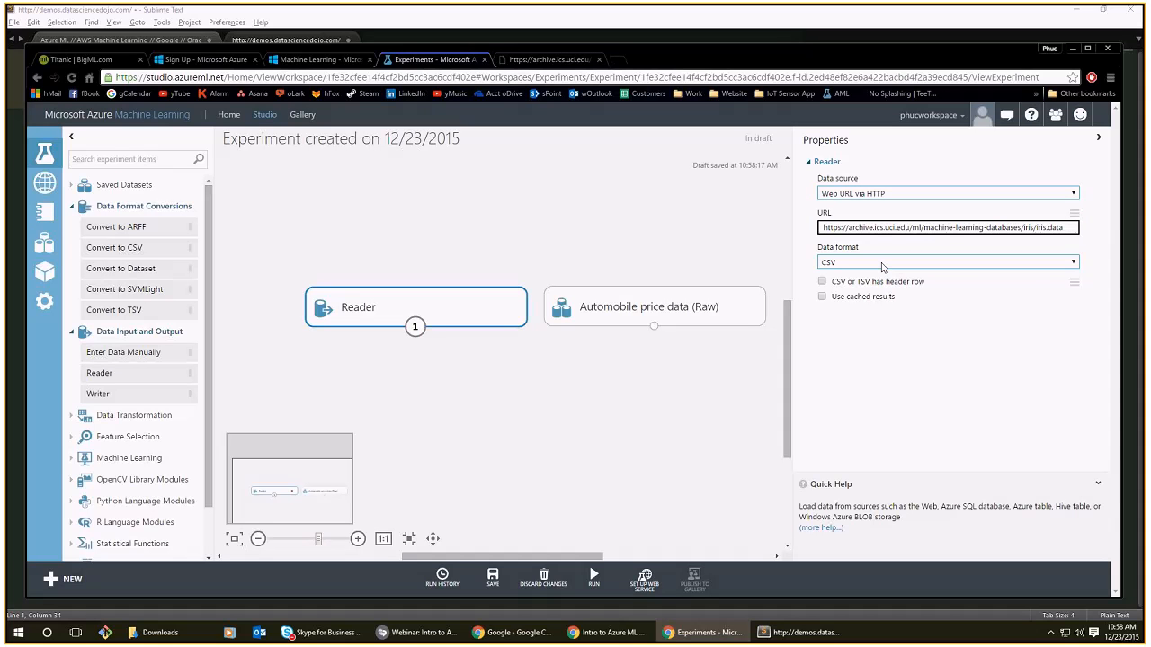
{"action": "key", "text": "ctrl+Tab"}
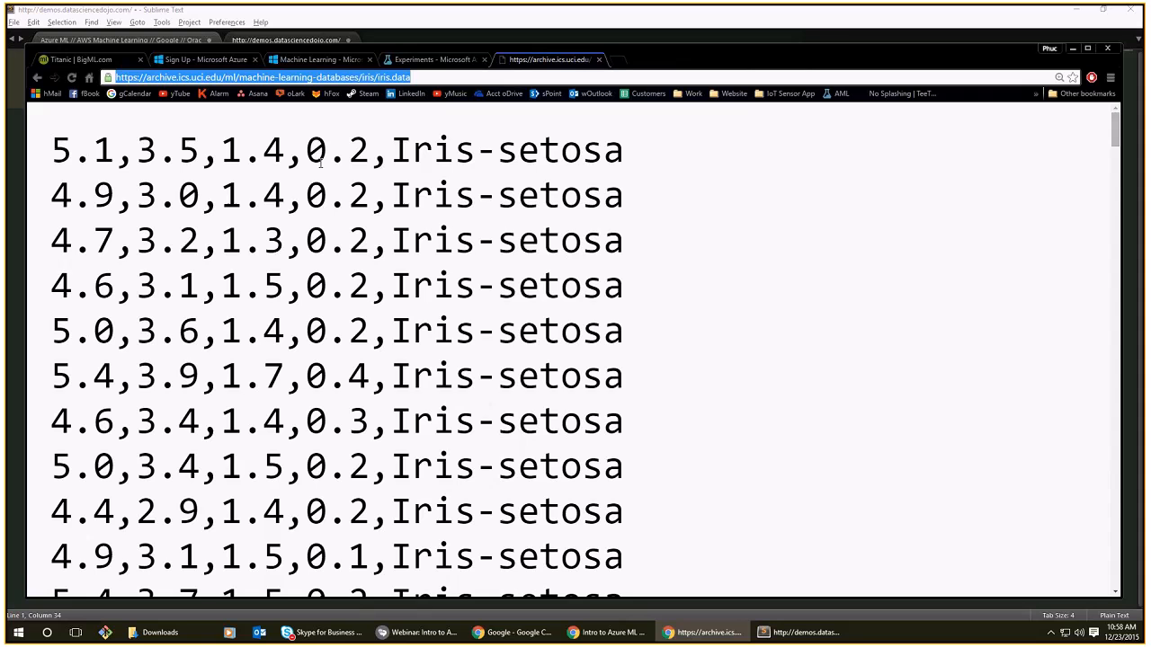
{"action": "left_click", "coordinate": [399, 58]}
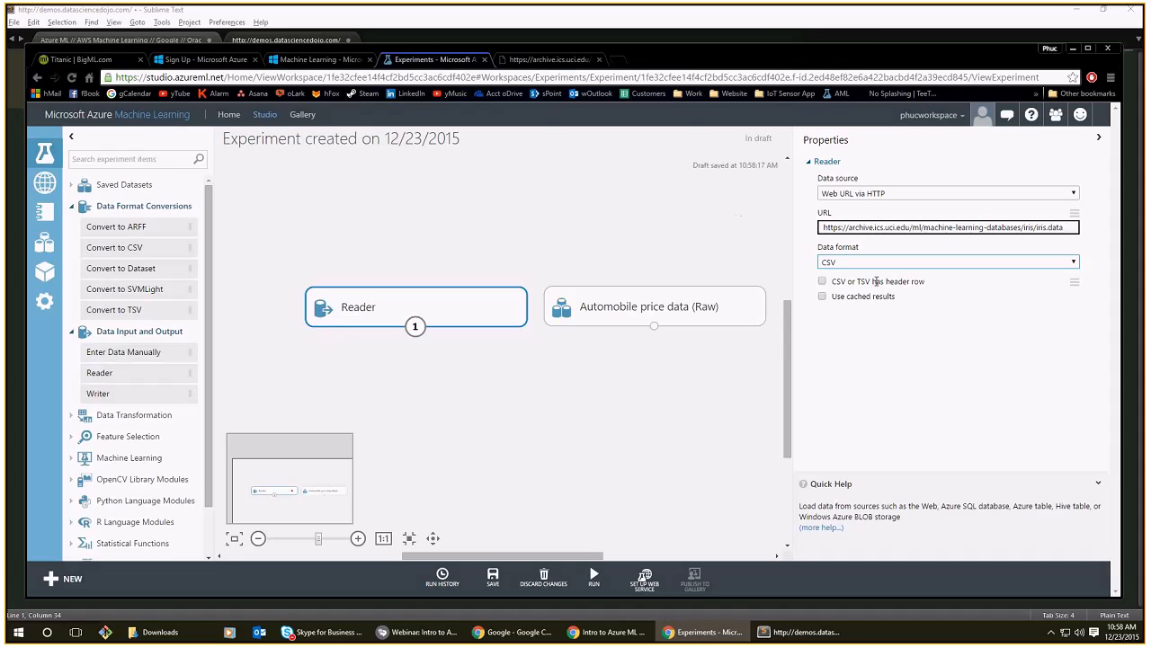
{"action": "left_click", "coordinate": [584, 580]}
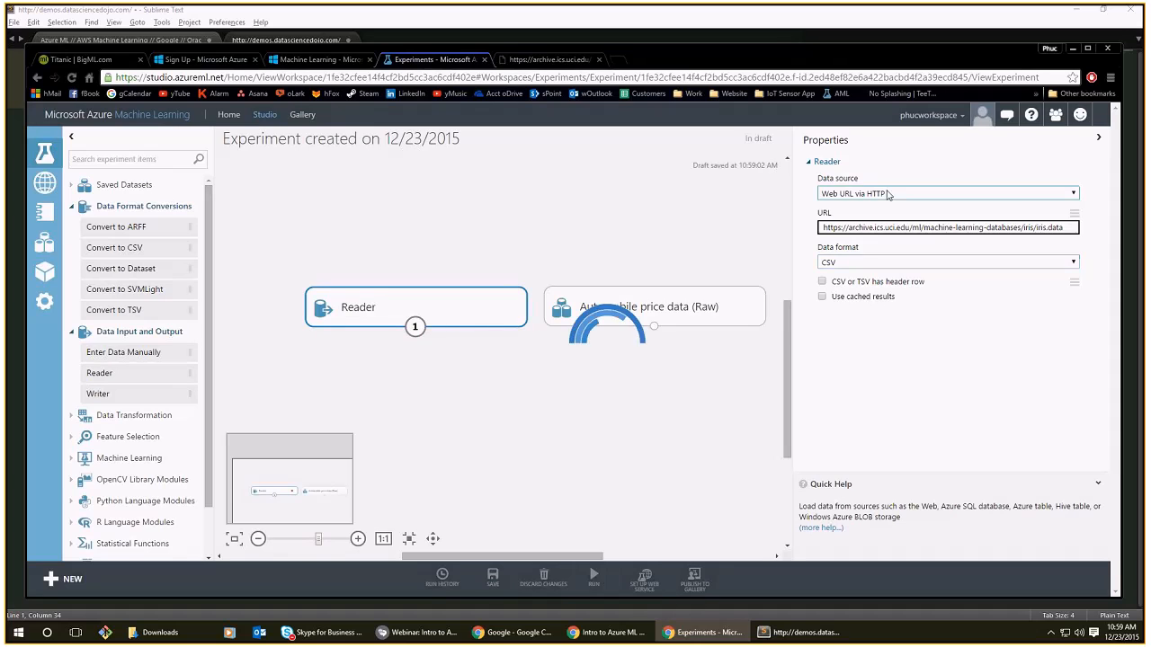
Highlight the first eight records of the raw iris data and return to the running experiment.
{"action": "left_click", "coordinate": [515, 56]}
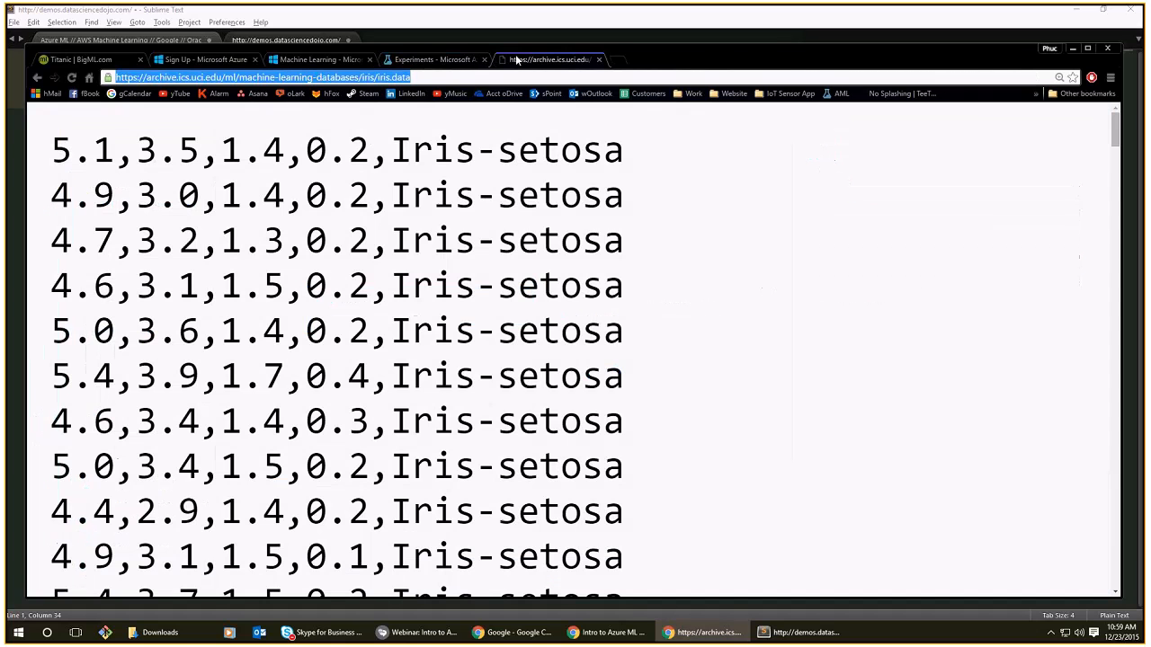
{"action": "left_click", "coordinate": [378, 77]}
{"action": "left_click", "coordinate": [55, 142]}
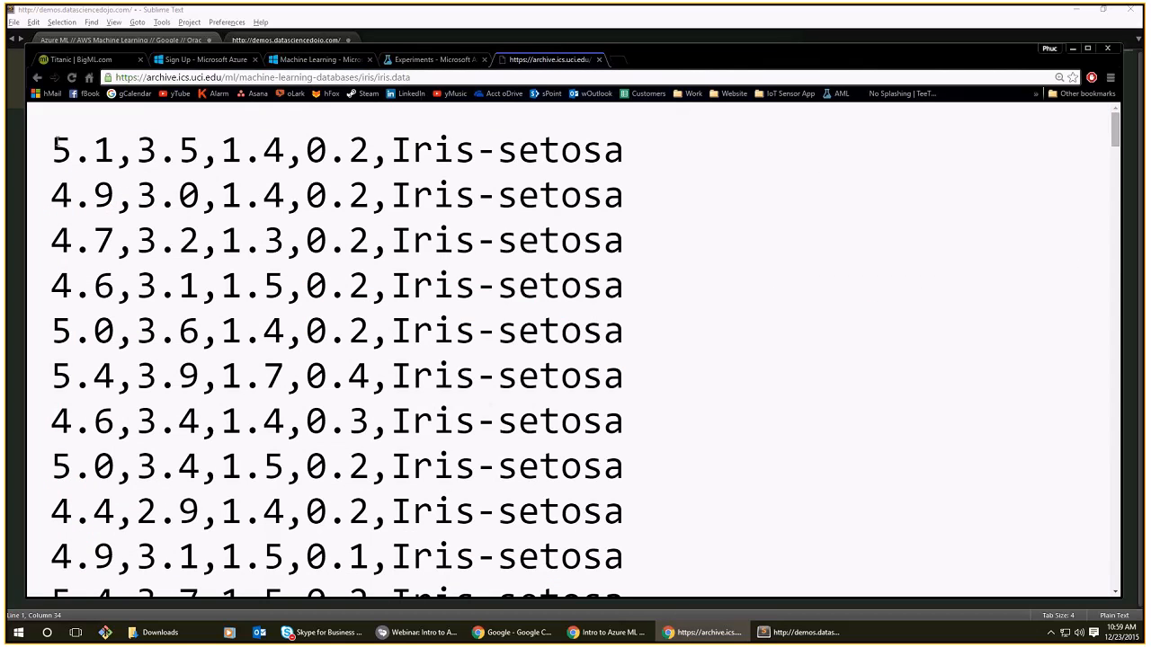
{"action": "left_click_drag", "start_coordinate": [56, 141], "coordinate": [646, 489]}
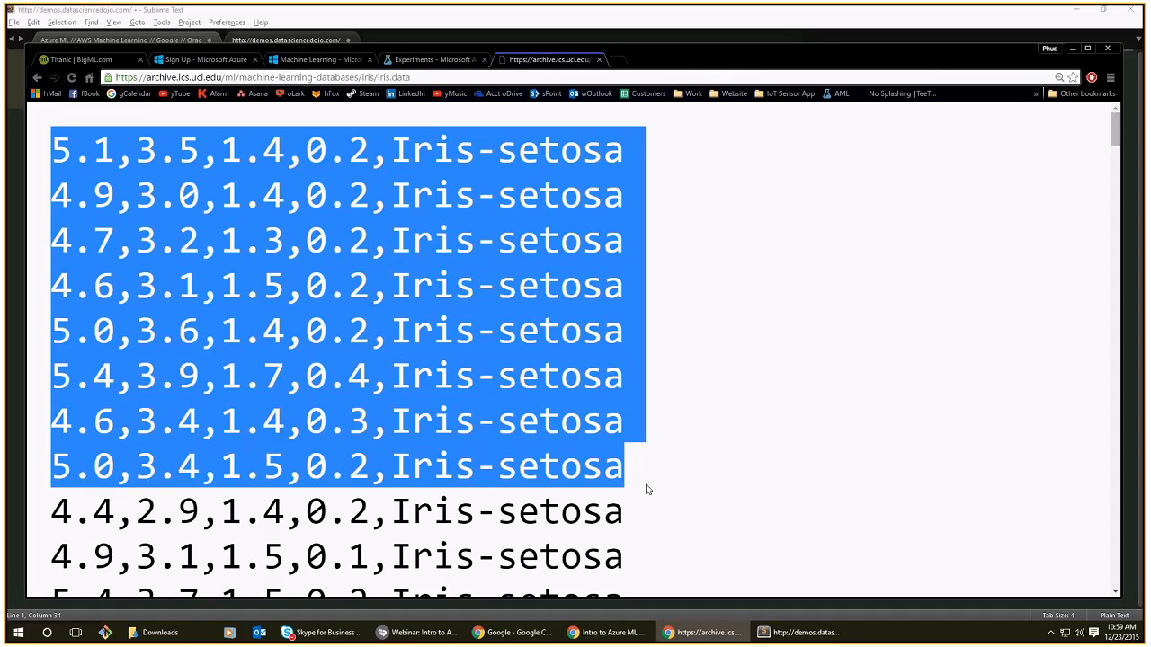
{"action": "left_click", "coordinate": [434, 58]}
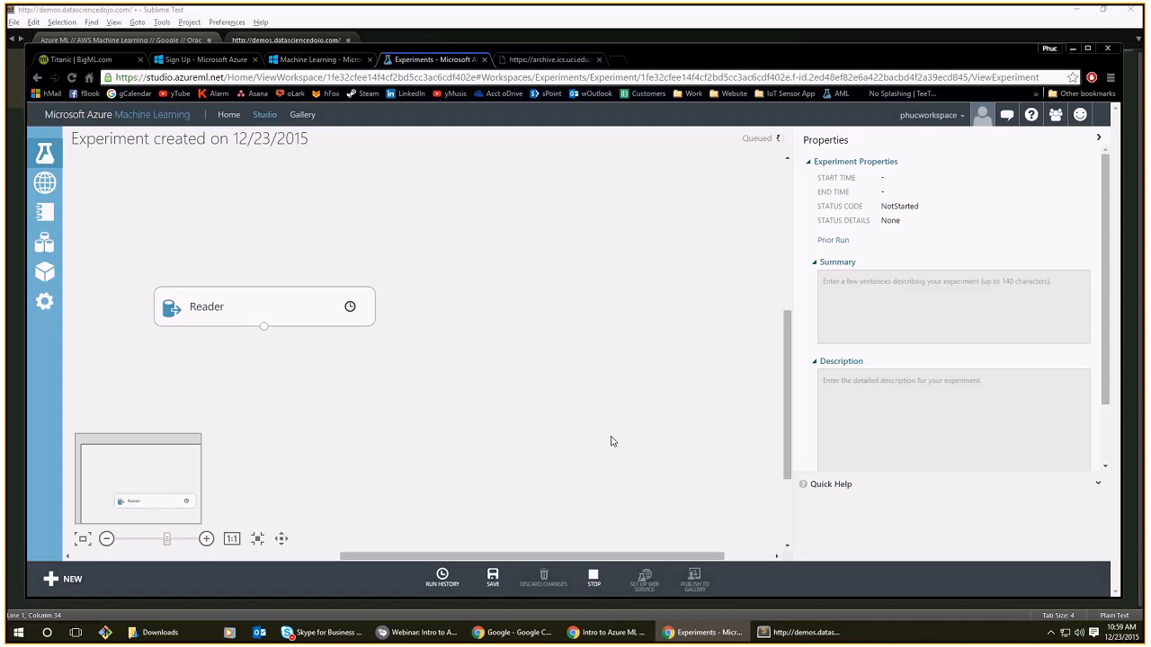
Select the Reader module and visualize its results dataset.
{"action": "left_click", "coordinate": [298, 318]}
{"action": "left_click_drag", "start_coordinate": [372, 382], "coordinate": [478, 394]}
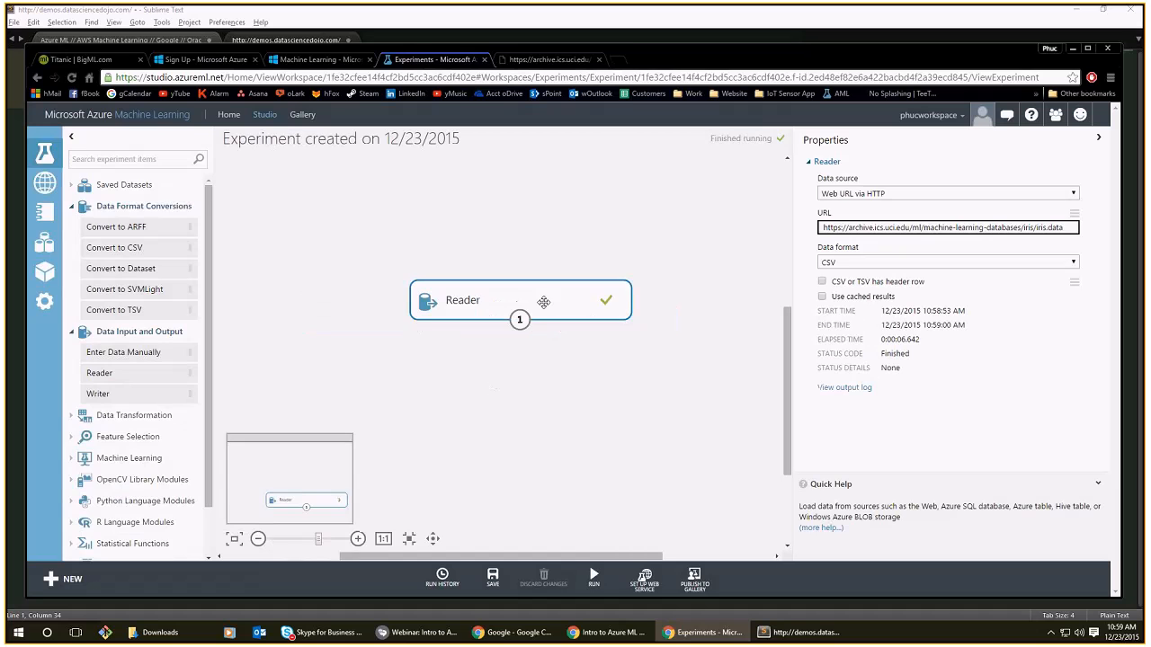
{"action": "right_click", "coordinate": [515, 317]}
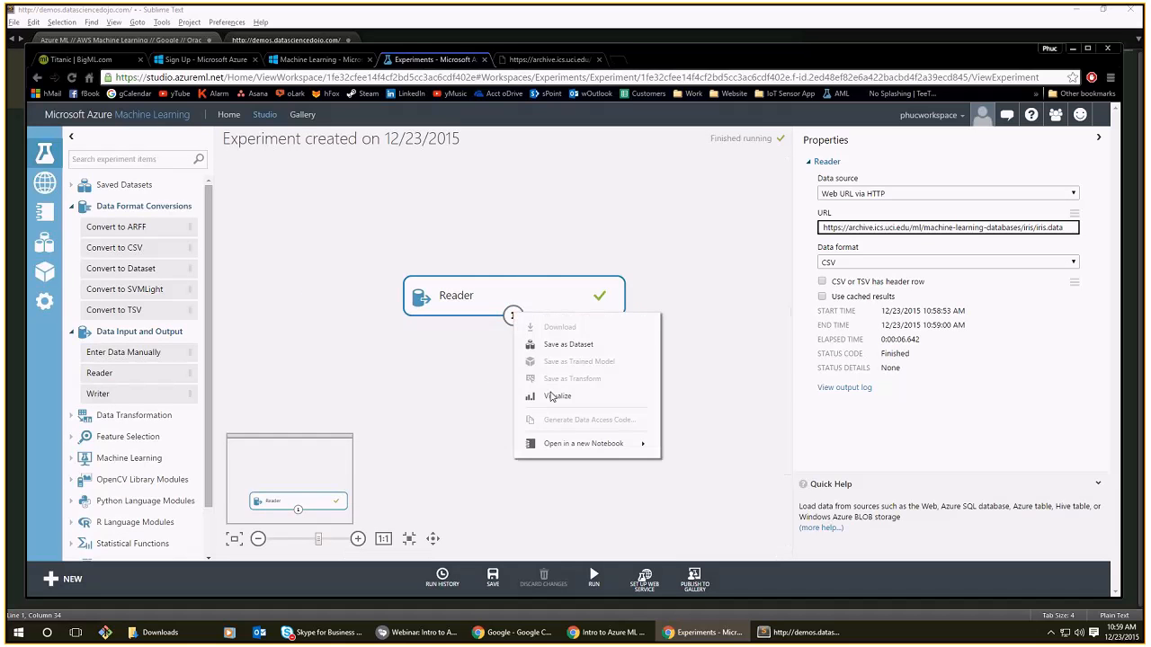
{"action": "left_click", "coordinate": [549, 395]}
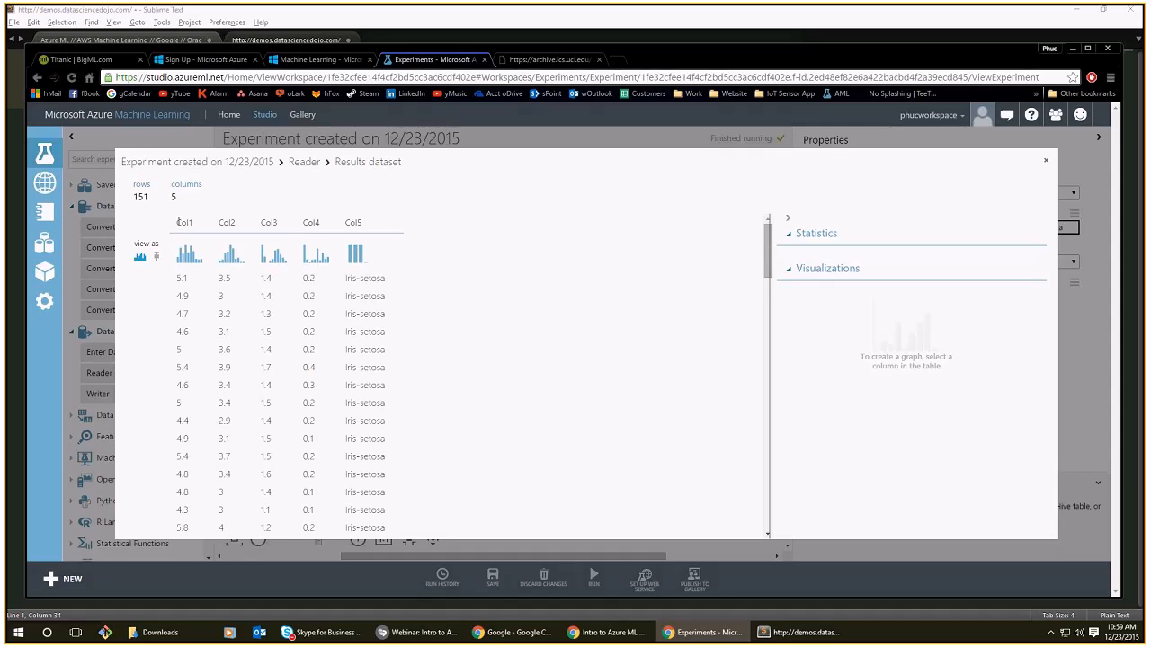
Examine Col1's statistics and histogram and look through the rows of the Reader's results dataset.
{"action": "left_click", "coordinate": [181, 223]}
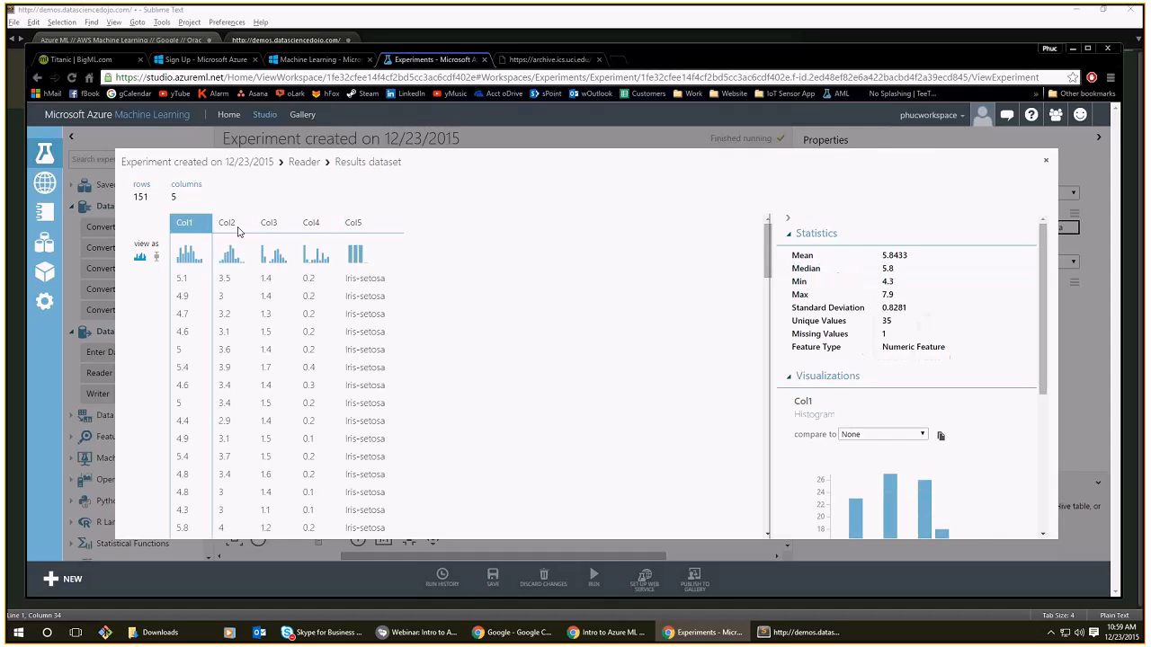
{"action": "left_click", "coordinate": [353, 267]}
{"action": "left_click", "coordinate": [270, 265]}
{"action": "left_click", "coordinate": [172, 266]}
{"action": "scroll", "coordinate": [207, 314], "scroll_direction": "down", "scroll_amount": 15}
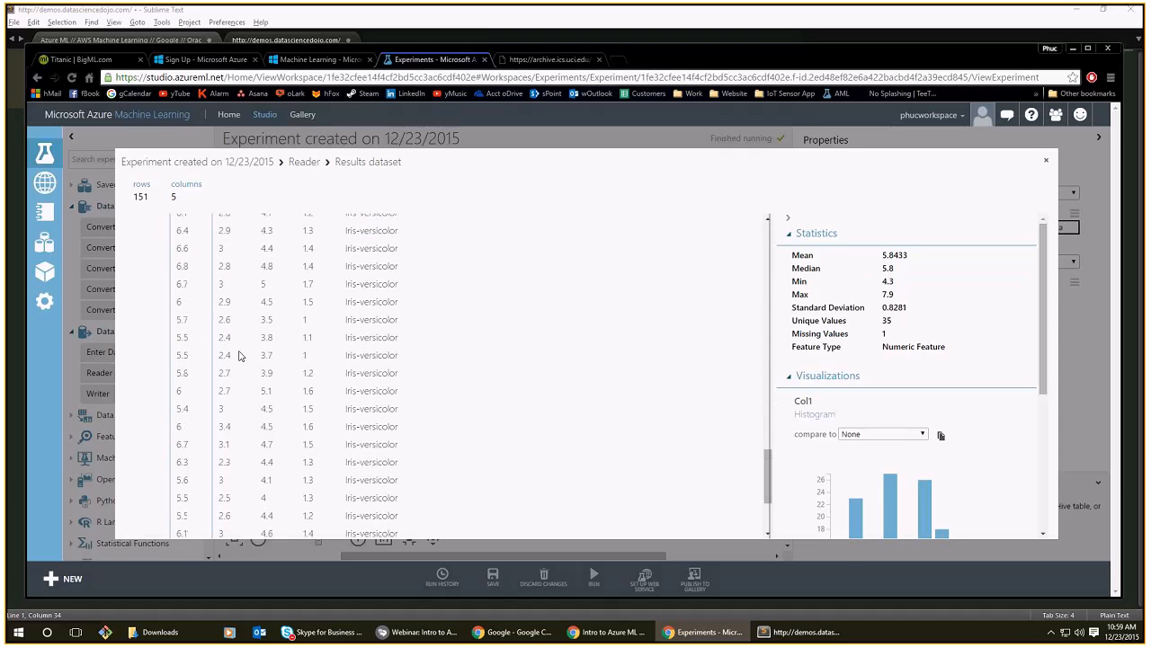
{"action": "scroll", "coordinate": [239, 357], "scroll_direction": "down", "scroll_amount": 3}
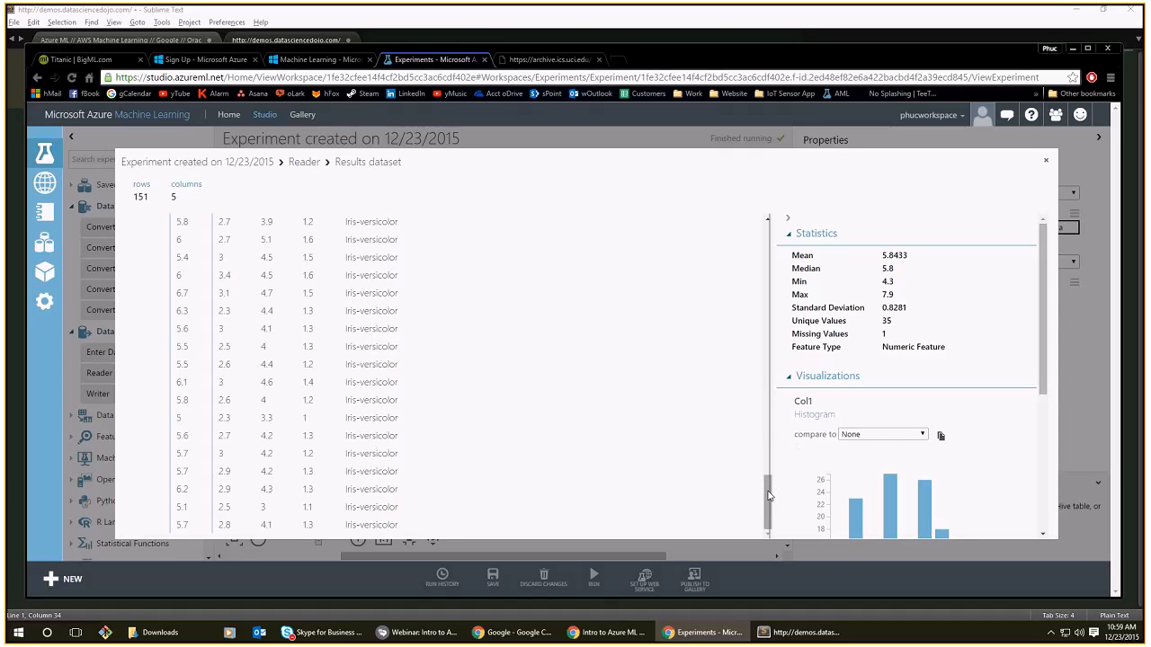
{"action": "left_click_drag", "start_coordinate": [768, 496], "coordinate": [767, 245]}
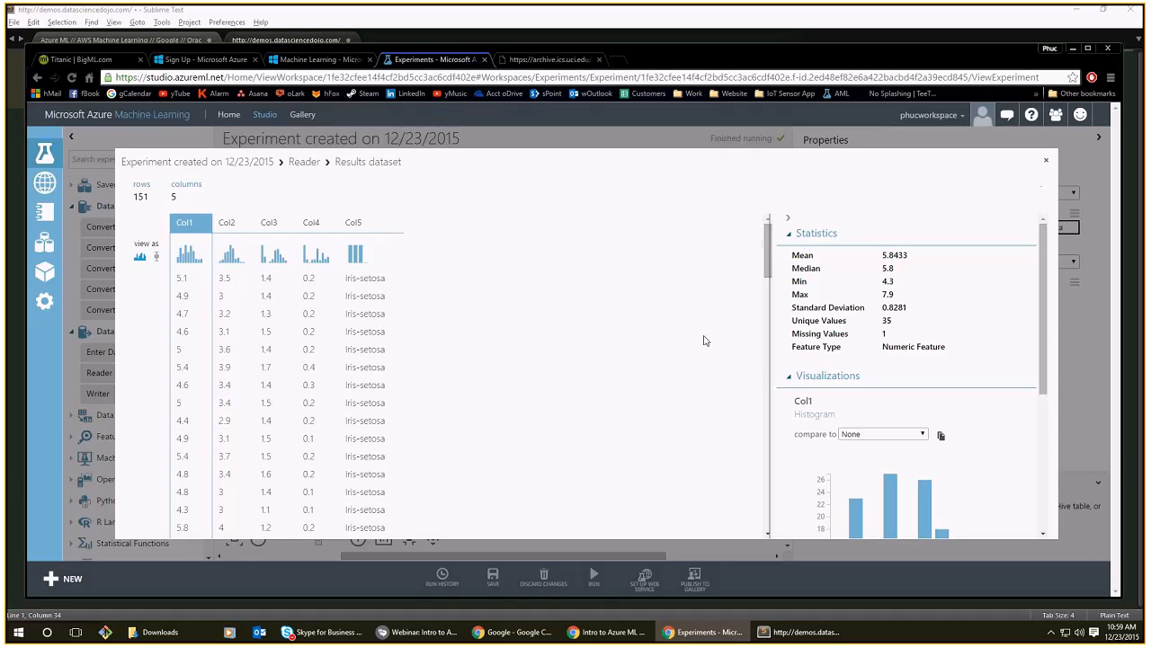
{"action": "scroll", "coordinate": [941, 363], "scroll_direction": "down", "scroll_amount": 5}
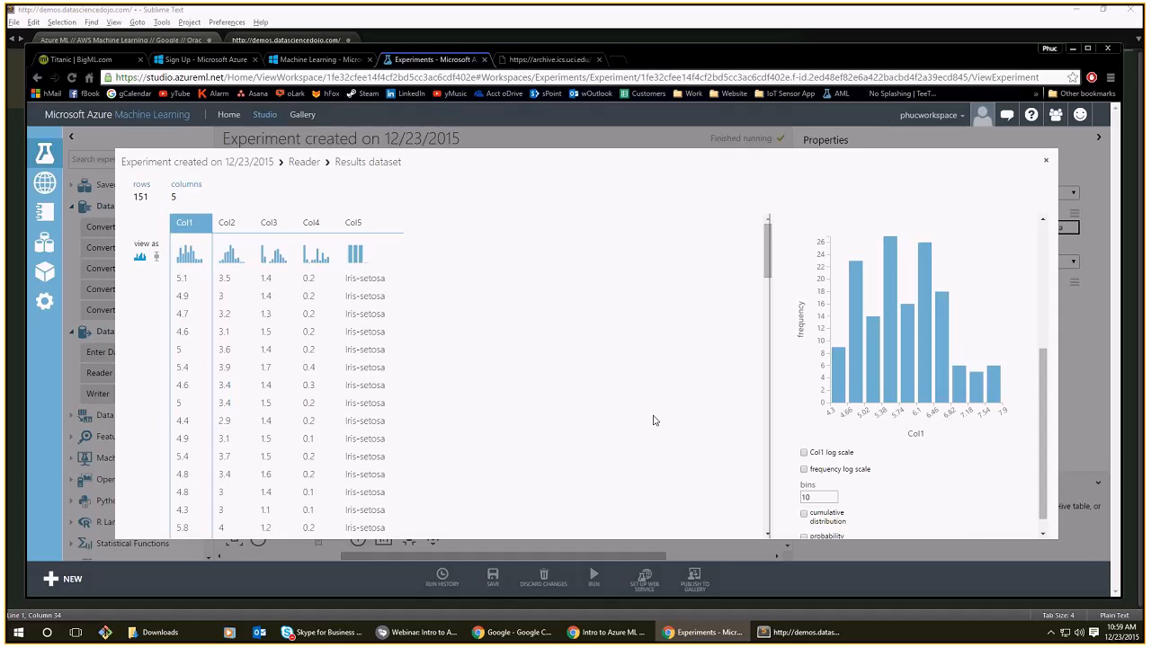
Examine Col5's class histogram, unique values and missing values, and close the results view.
{"action": "left_click", "coordinate": [382, 343]}
{"action": "scroll", "coordinate": [869, 479], "scroll_direction": "up", "scroll_amount": 1}
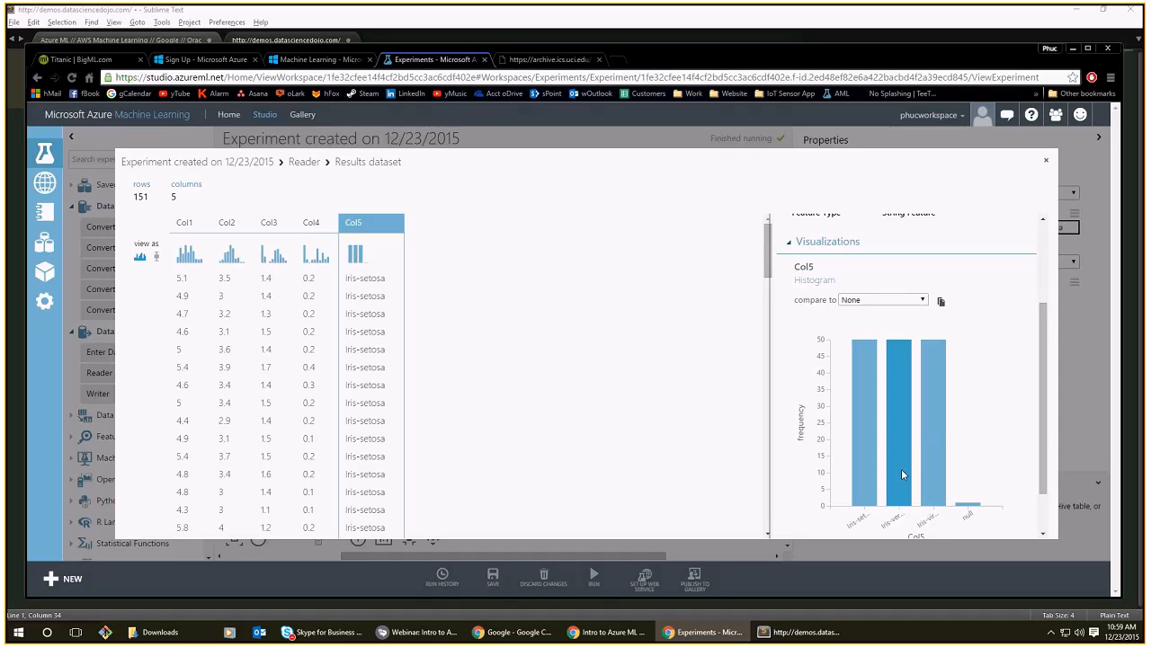
{"action": "mouse_move", "coordinate": [903, 475]}
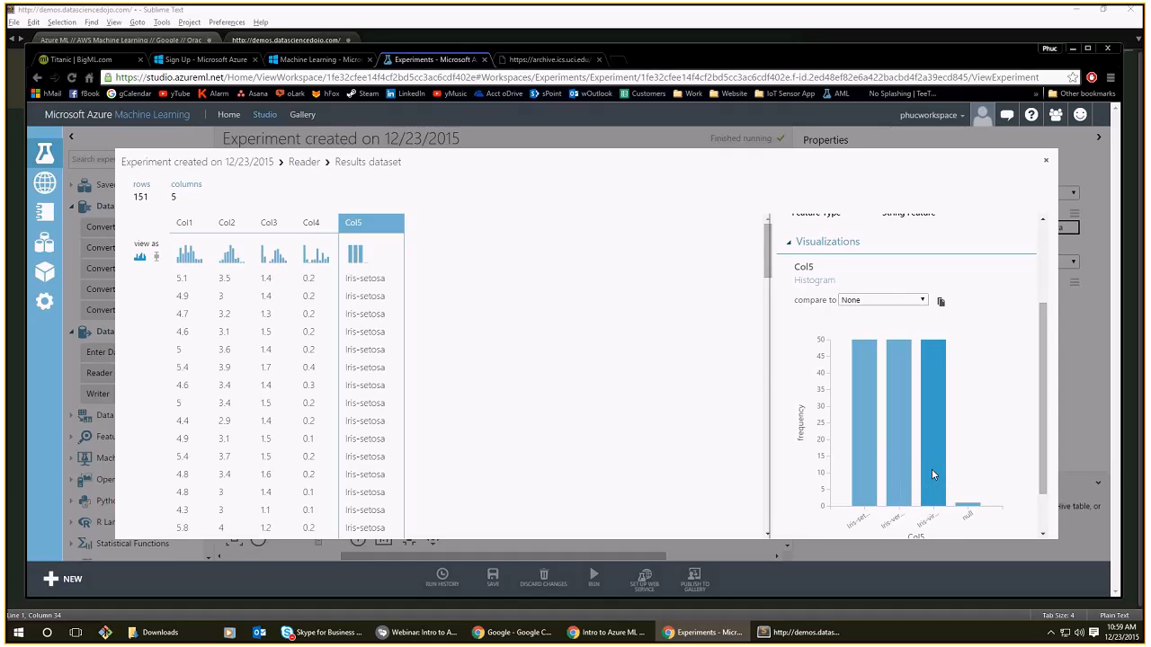
{"action": "scroll", "coordinate": [932, 468], "scroll_direction": "up", "scroll_amount": 2}
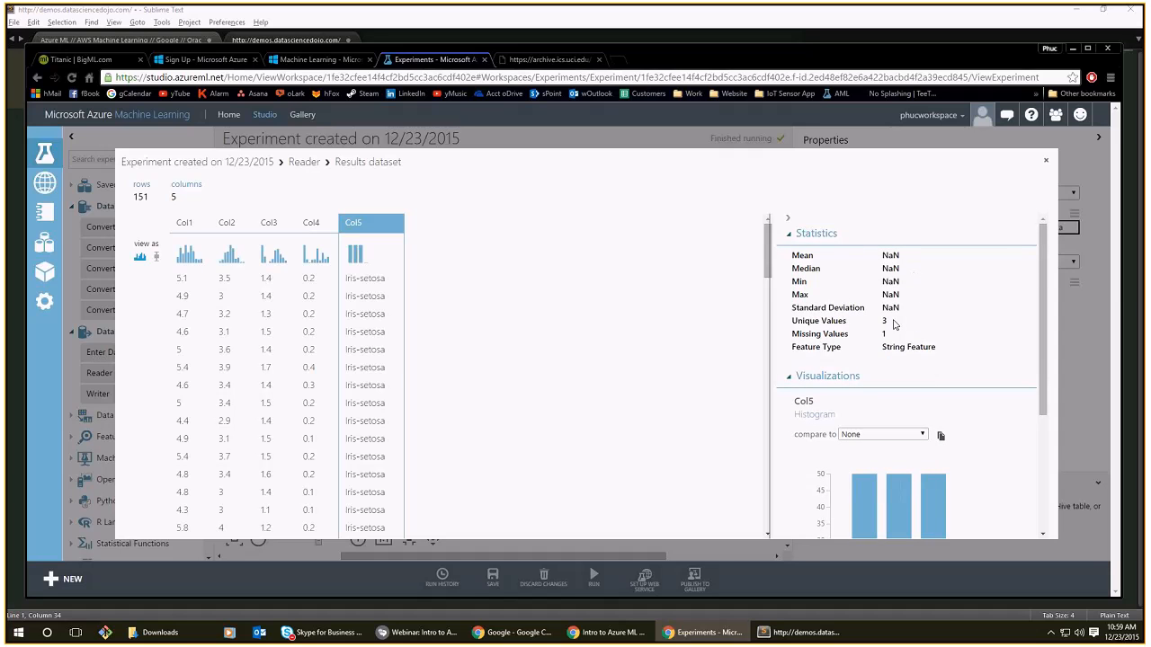
{"action": "double_click", "coordinate": [884, 333]}
{"action": "scroll", "coordinate": [482, 474], "scroll_direction": "down", "scroll_amount": 9}
{"action": "scroll", "coordinate": [495, 473], "scroll_direction": "down", "scroll_amount": 8}
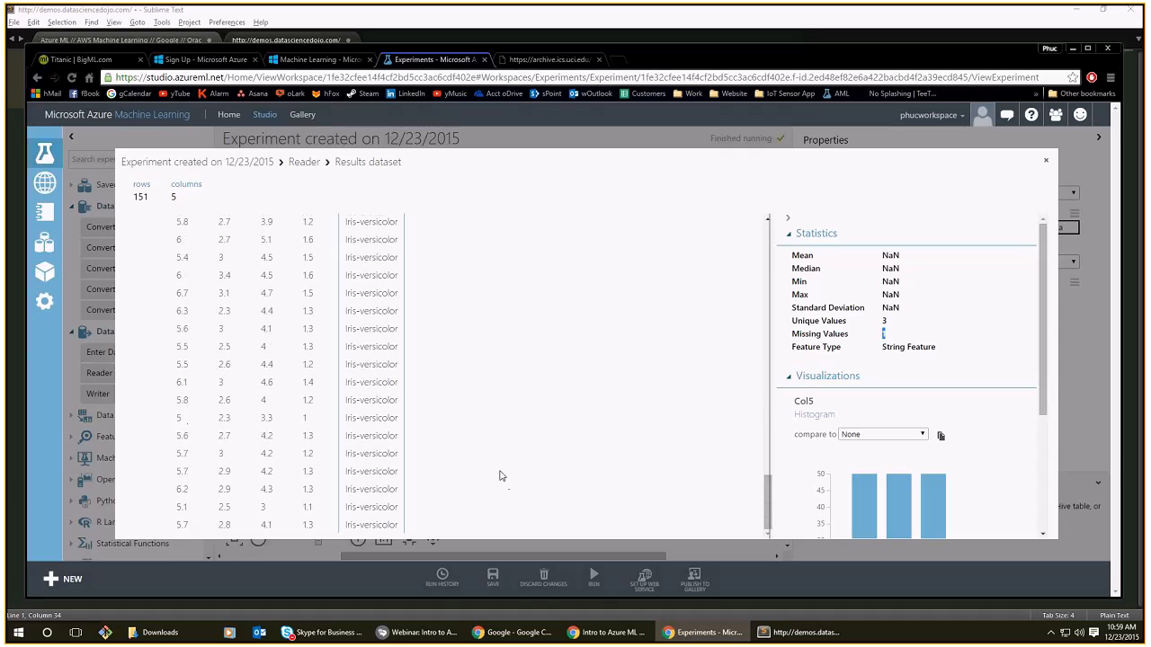
{"action": "scroll", "coordinate": [980, 477], "scroll_direction": "down", "scroll_amount": 3}
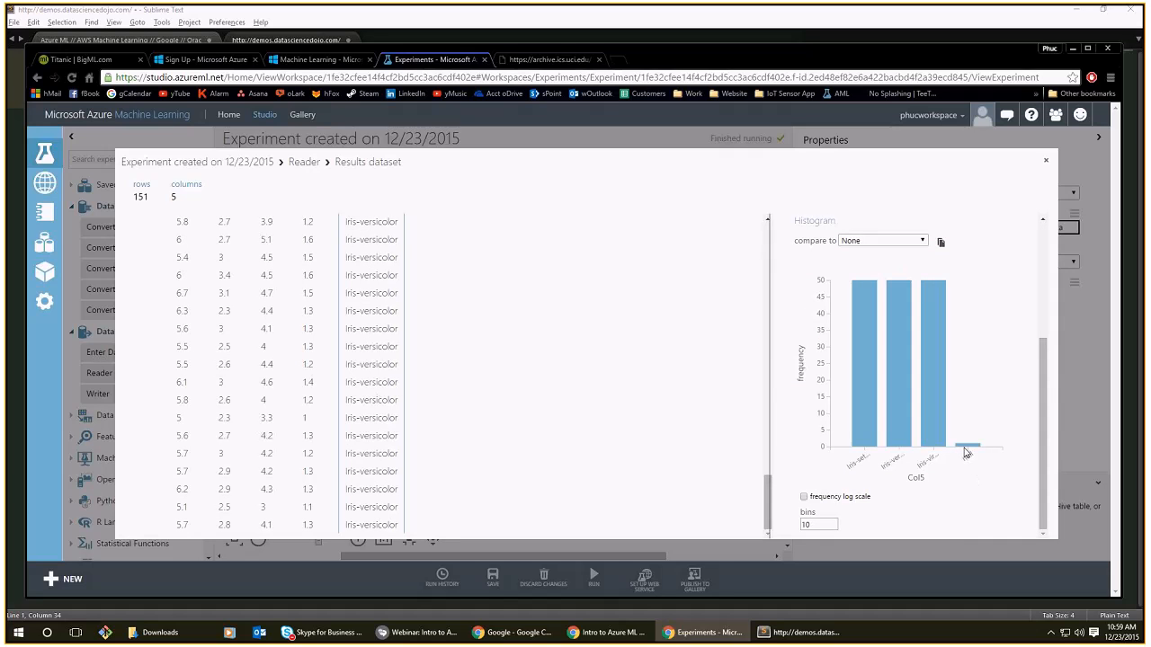
{"action": "scroll", "coordinate": [962, 445], "scroll_direction": "up", "scroll_amount": 3}
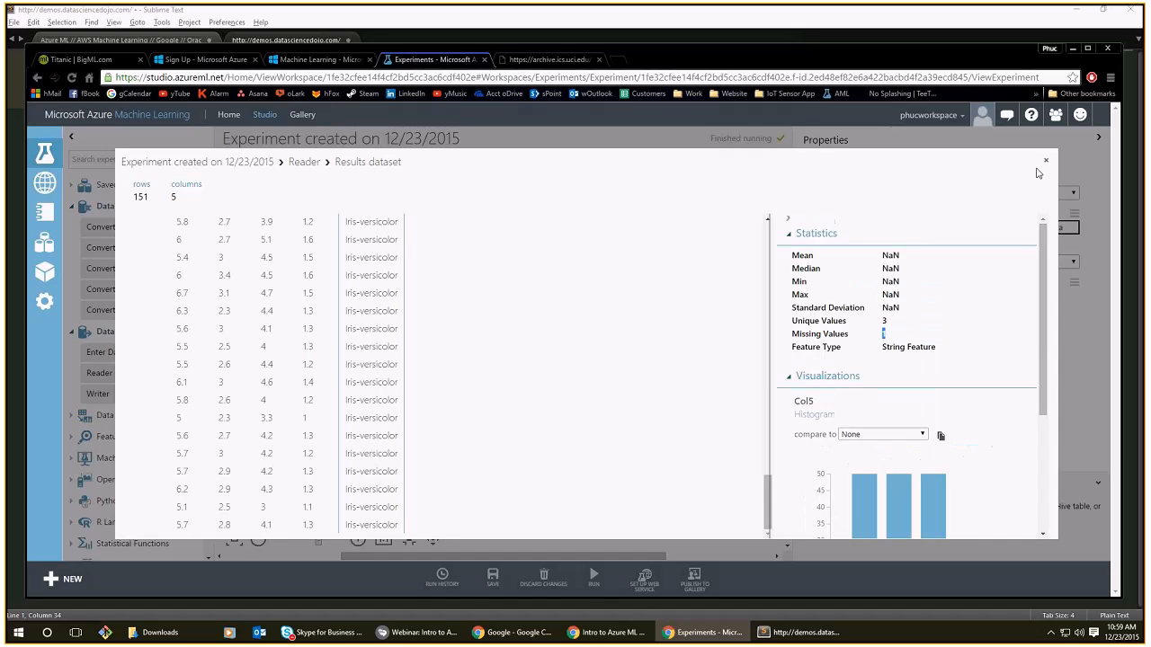
{"action": "left_click", "coordinate": [1046, 160]}
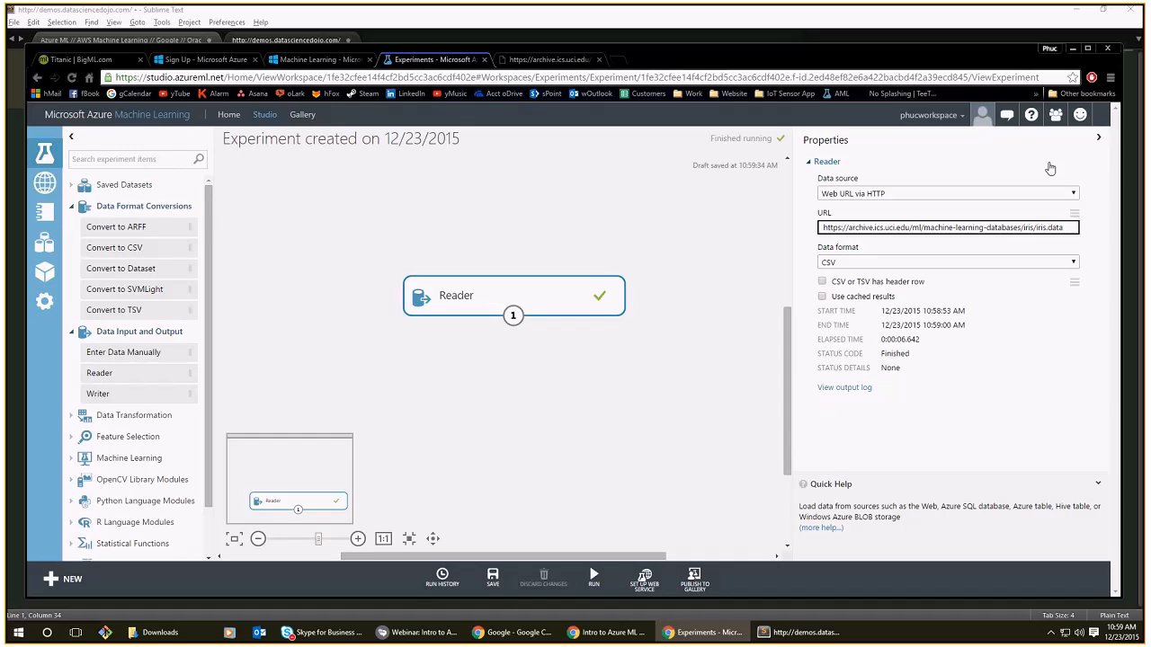
Save the Reader's output as a new dataset named Iris Ingress.
{"action": "left_click", "coordinate": [675, 348]}
{"action": "left_click", "coordinate": [524, 296]}
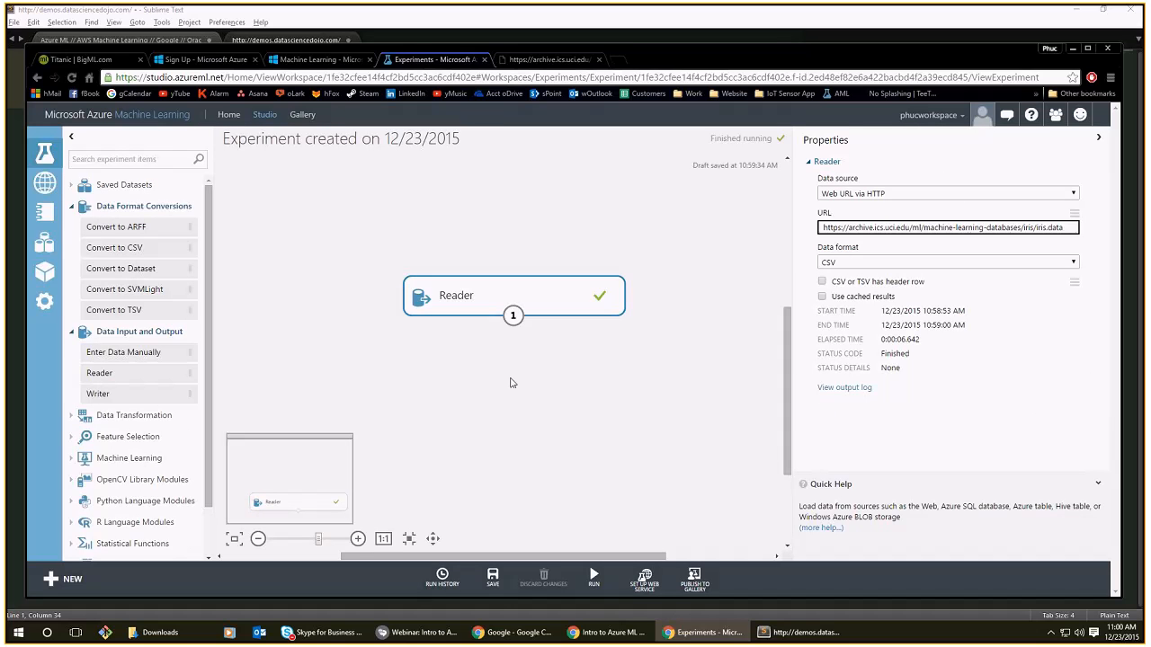
{"action": "left_click_drag", "start_coordinate": [548, 307], "coordinate": [511, 297]}
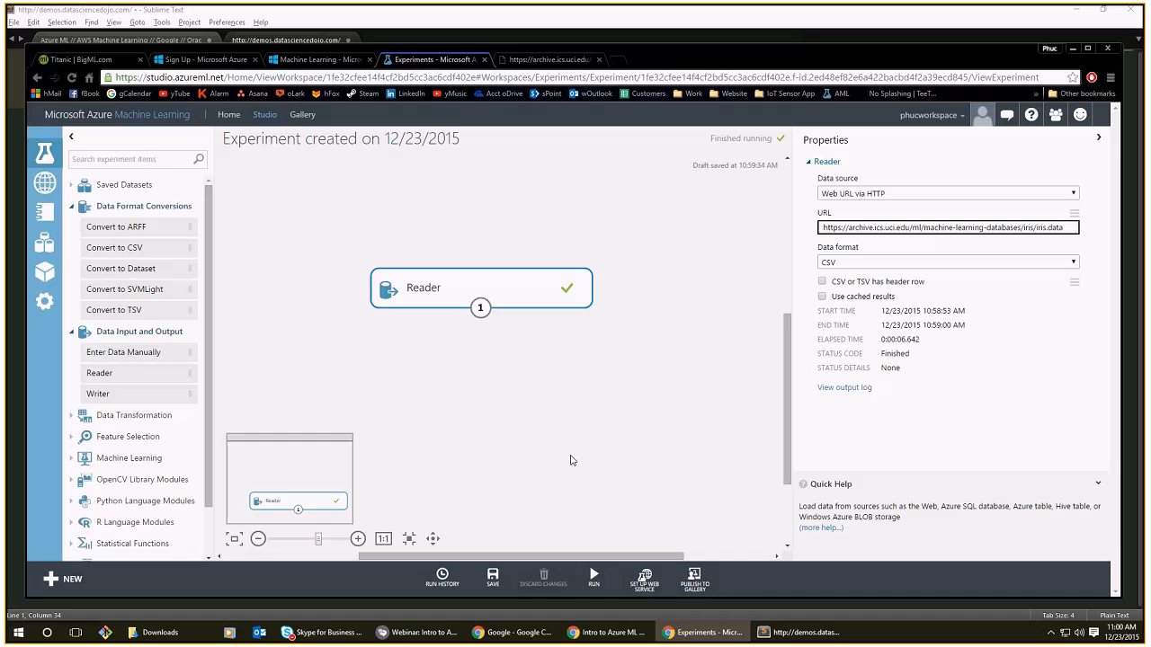
{"action": "right_click", "coordinate": [479, 309]}
{"action": "left_click", "coordinate": [535, 343]}
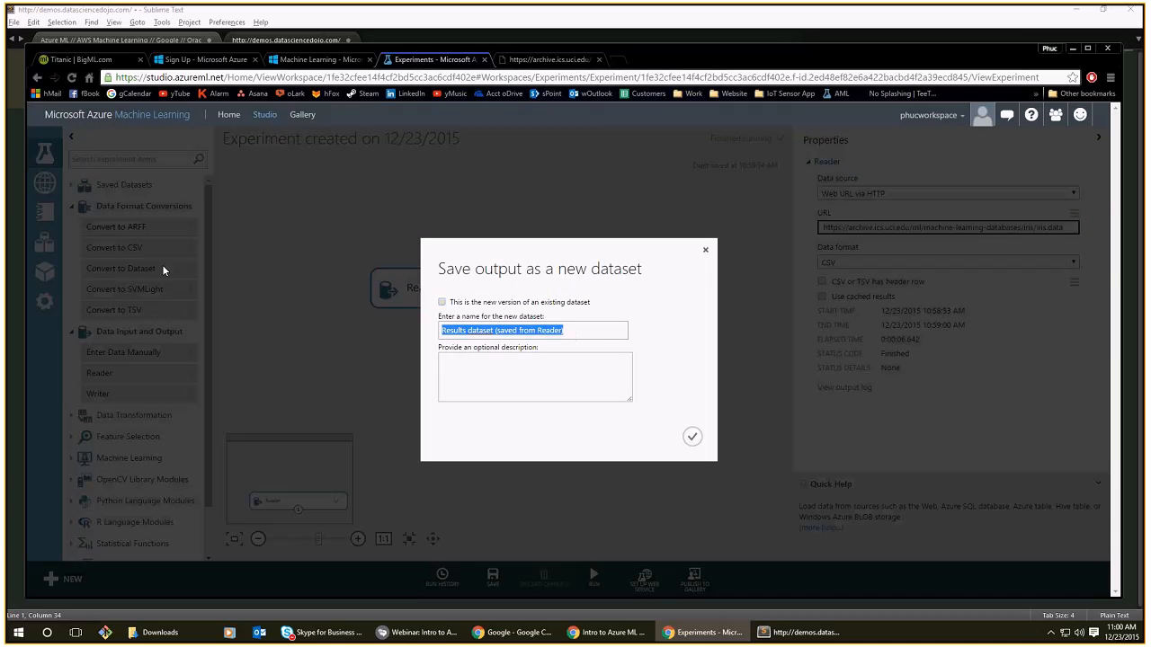
{"action": "type", "text": "Iris Ingress"}
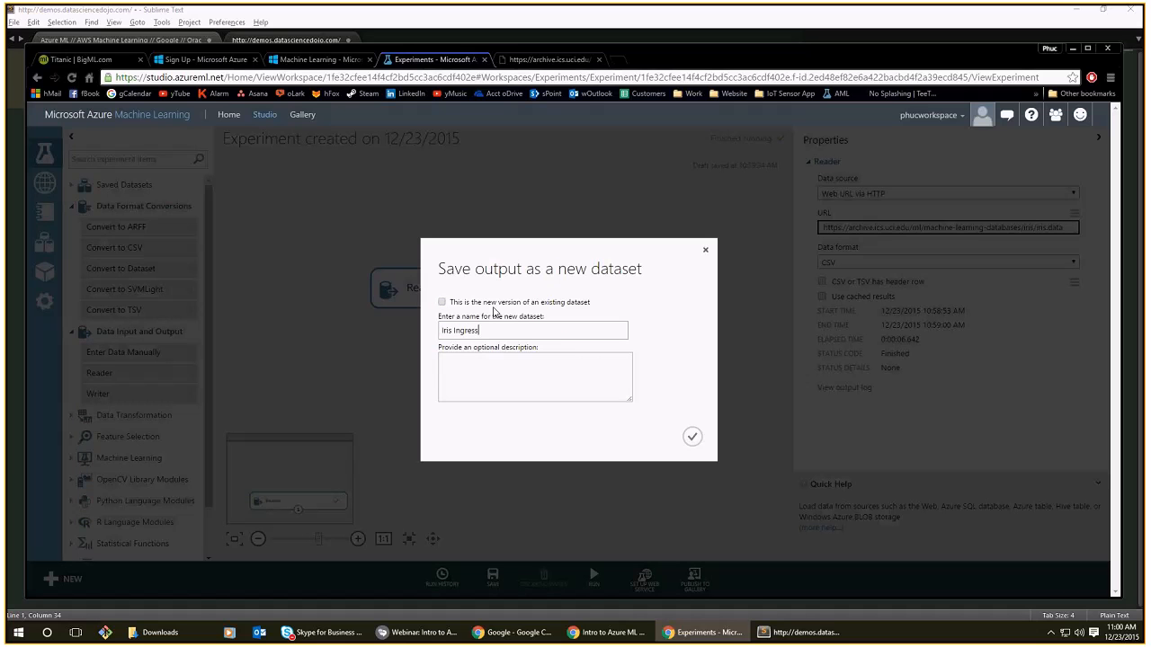
{"action": "left_click", "coordinate": [692, 437]}
{"action": "left_click_drag", "start_coordinate": [150, 551], "coordinate": [56, 546]}
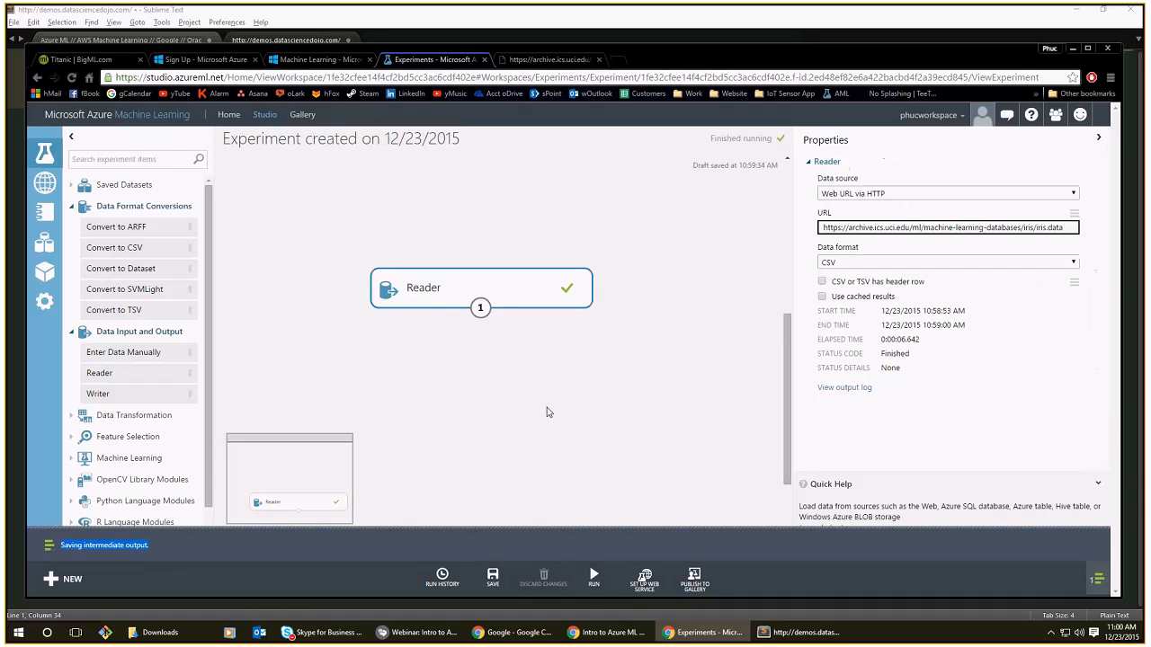
Run the Reader experiment again and look over the raw iris.data source page while it runs.
{"action": "left_click_drag", "start_coordinate": [497, 296], "coordinate": [509, 326]}
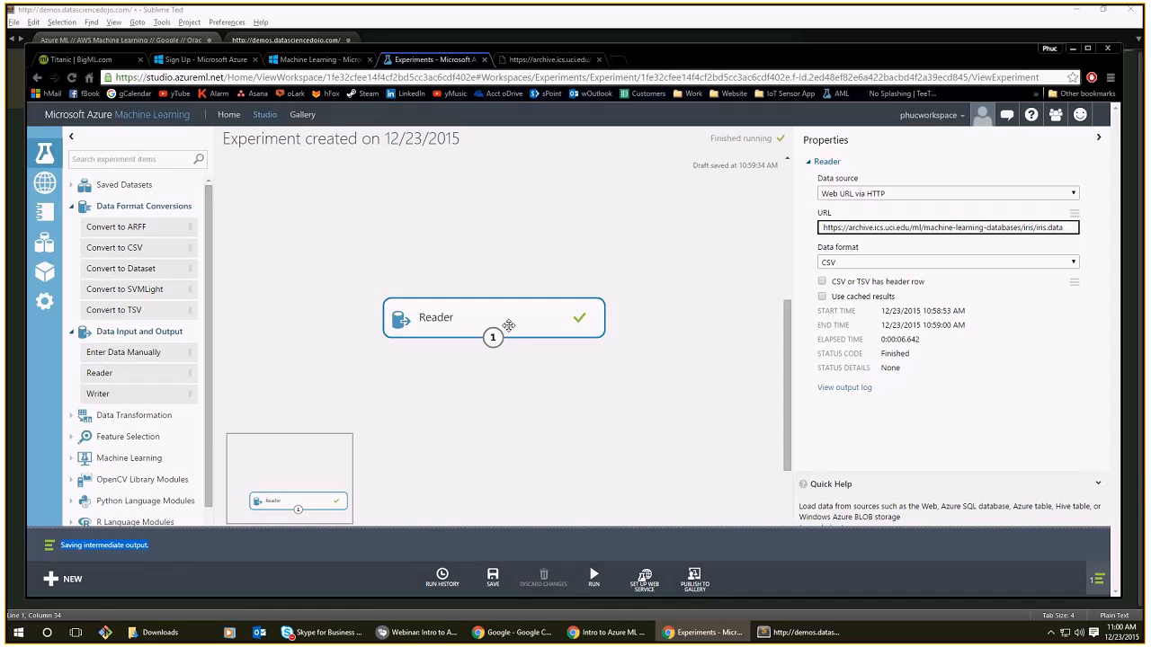
{"action": "left_click", "coordinate": [594, 577]}
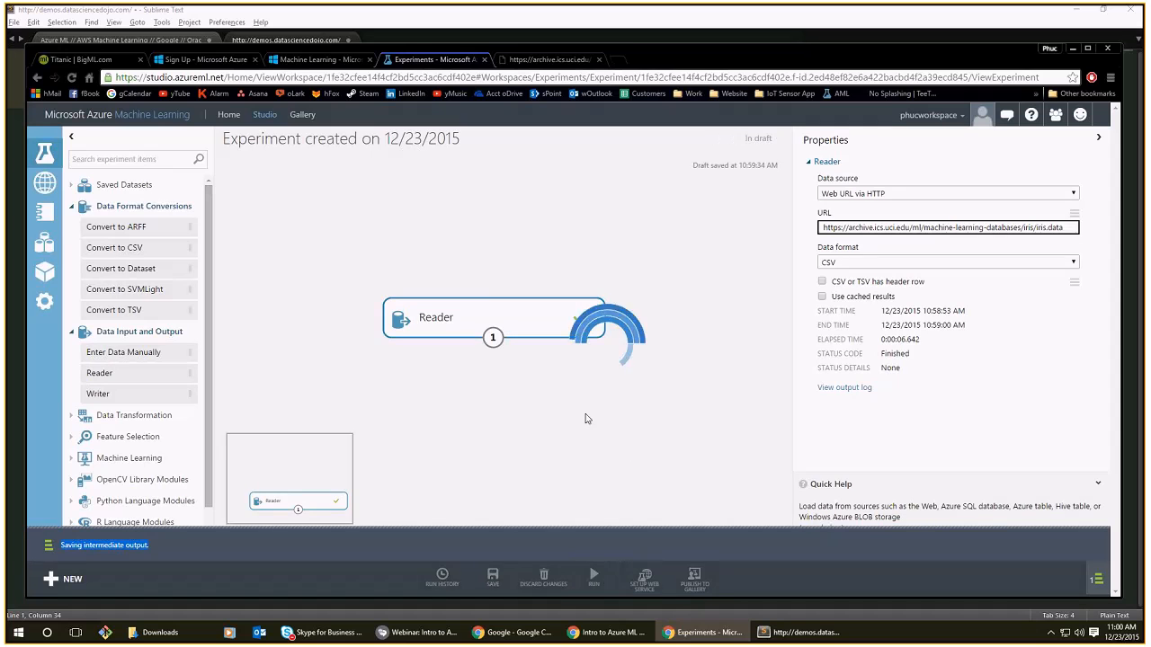
{"action": "left_click", "coordinate": [533, 62]}
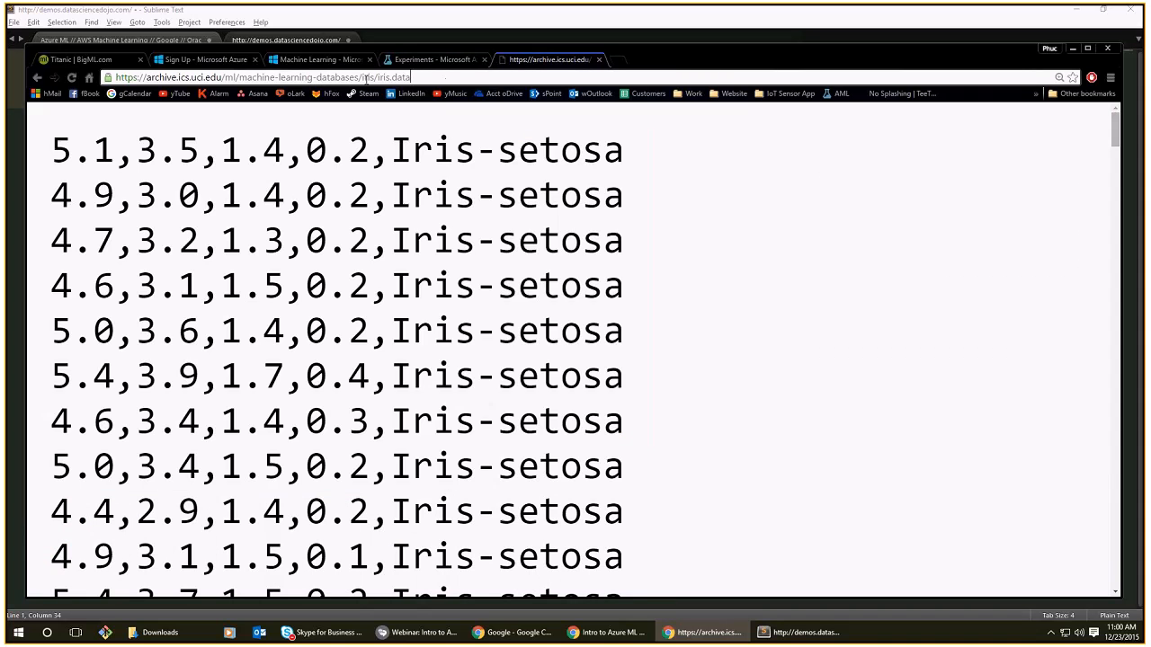
{"action": "left_click", "coordinate": [366, 79]}
{"action": "scroll", "coordinate": [444, 489], "scroll_direction": "down", "scroll_amount": 5}
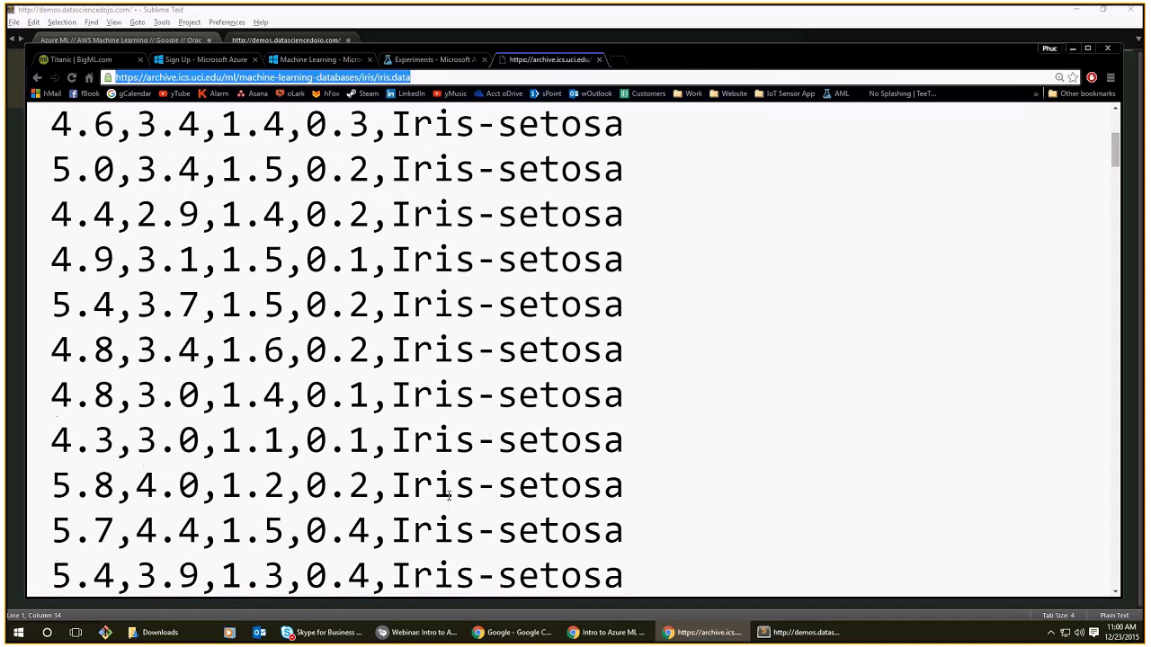
{"action": "scroll", "coordinate": [444, 488], "scroll_direction": "up", "scroll_amount": 5}
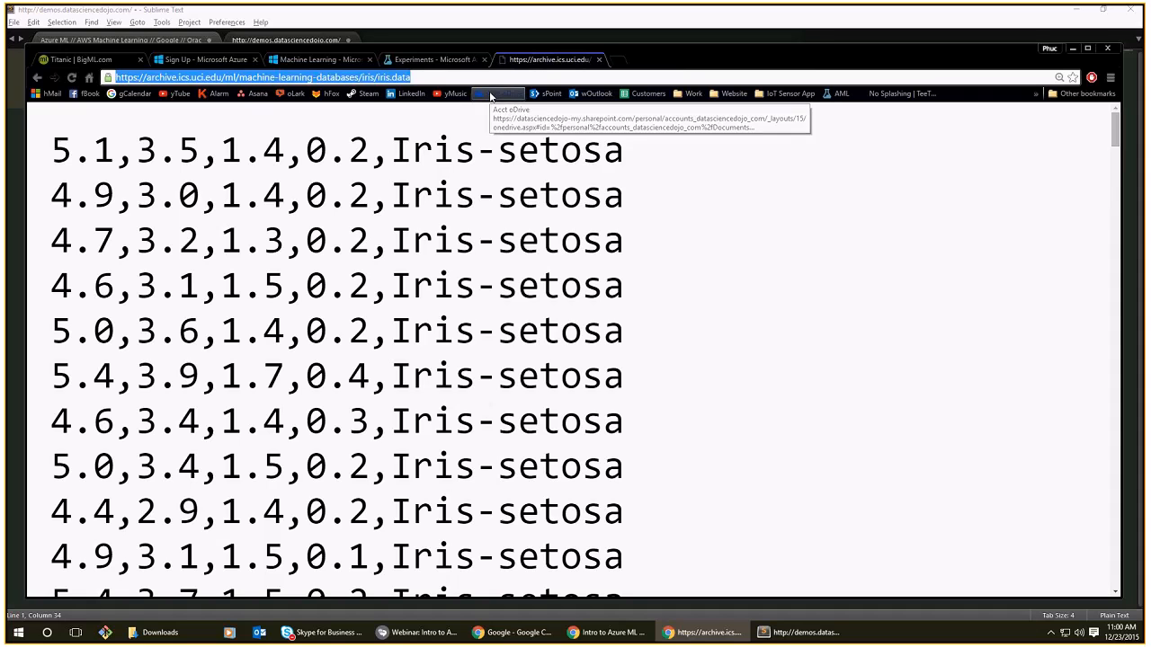
{"action": "left_click", "coordinate": [430, 59]}
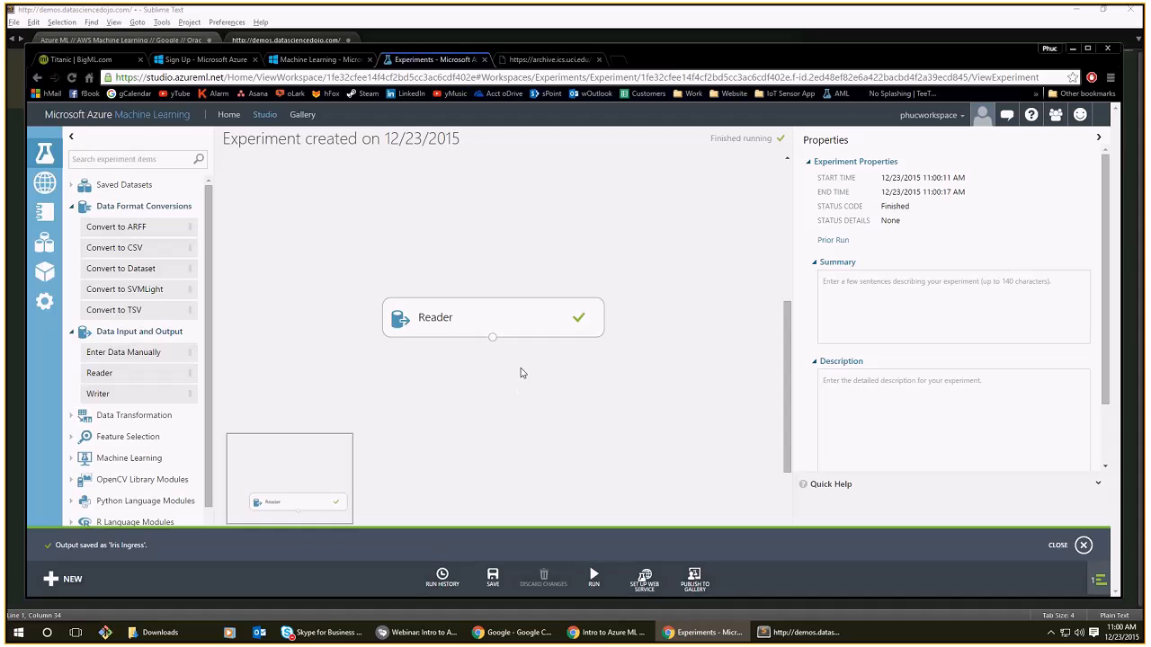
Add the saved Iris Ingress dataset to the experiment and delete the Reader module.
{"action": "right_click", "coordinate": [492, 338]}
{"action": "left_click", "coordinate": [354, 331]}
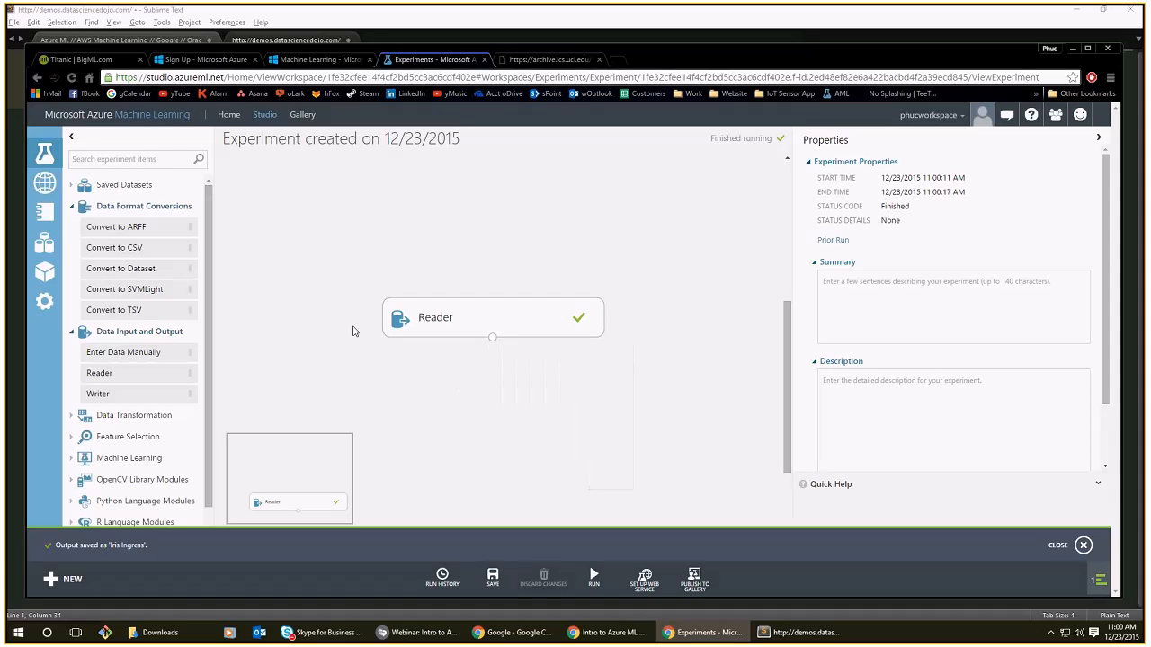
{"action": "left_click", "coordinate": [123, 185]}
{"action": "left_click", "coordinate": [137, 213]}
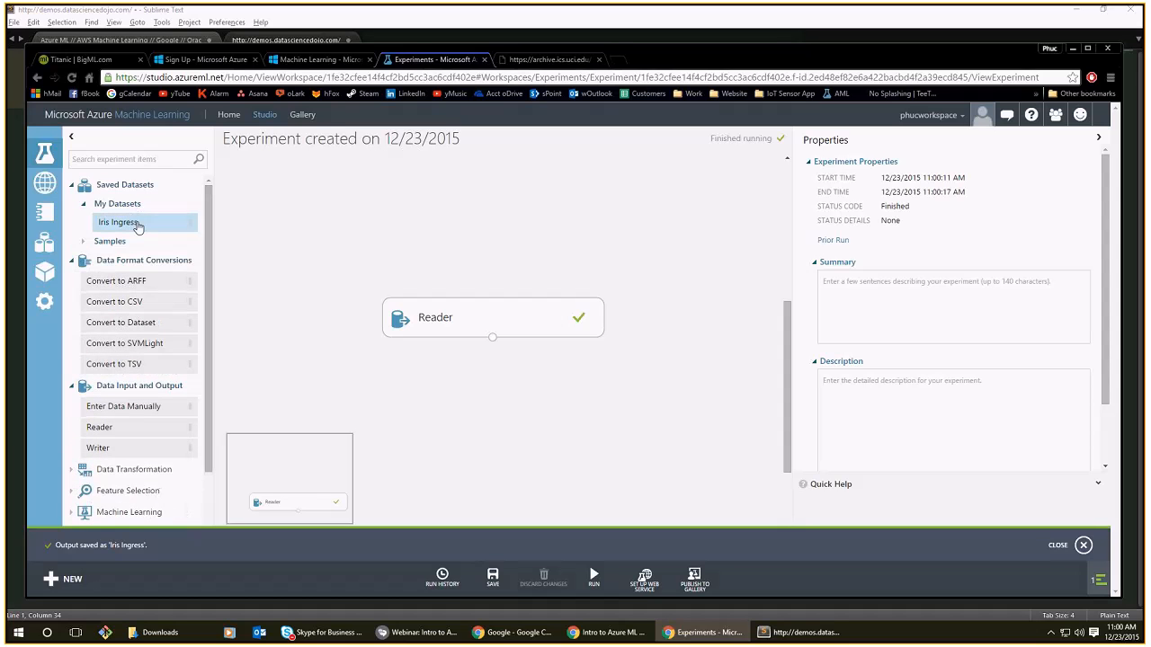
{"action": "left_click_drag", "start_coordinate": [118, 223], "coordinate": [397, 244]}
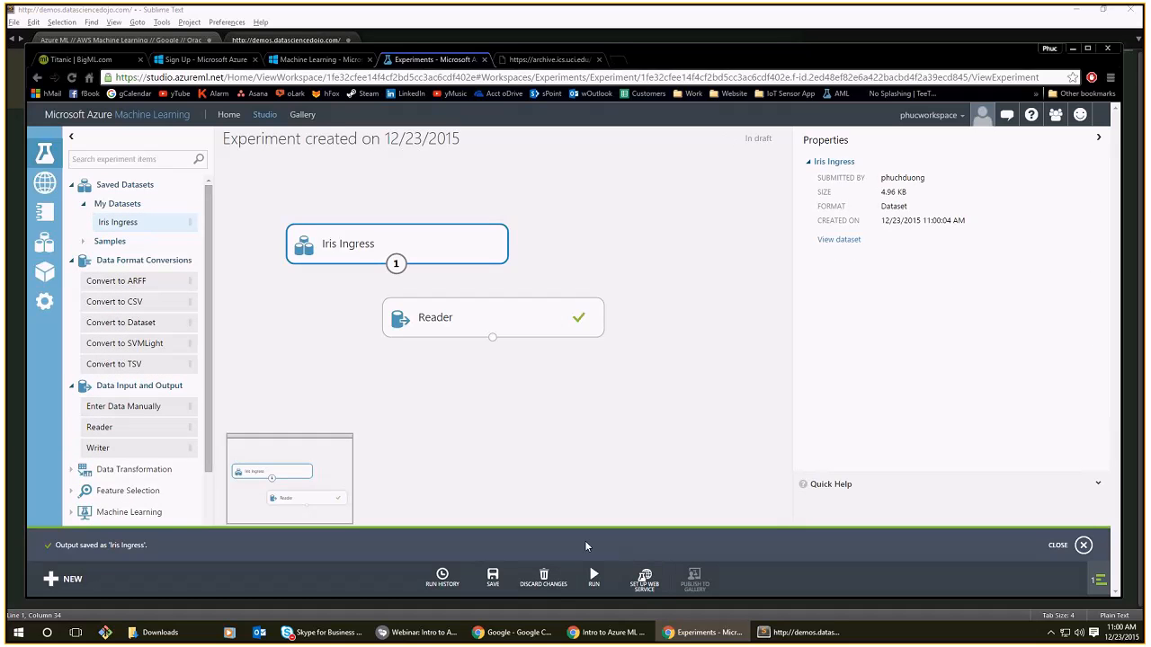
{"action": "left_click", "coordinate": [479, 332]}
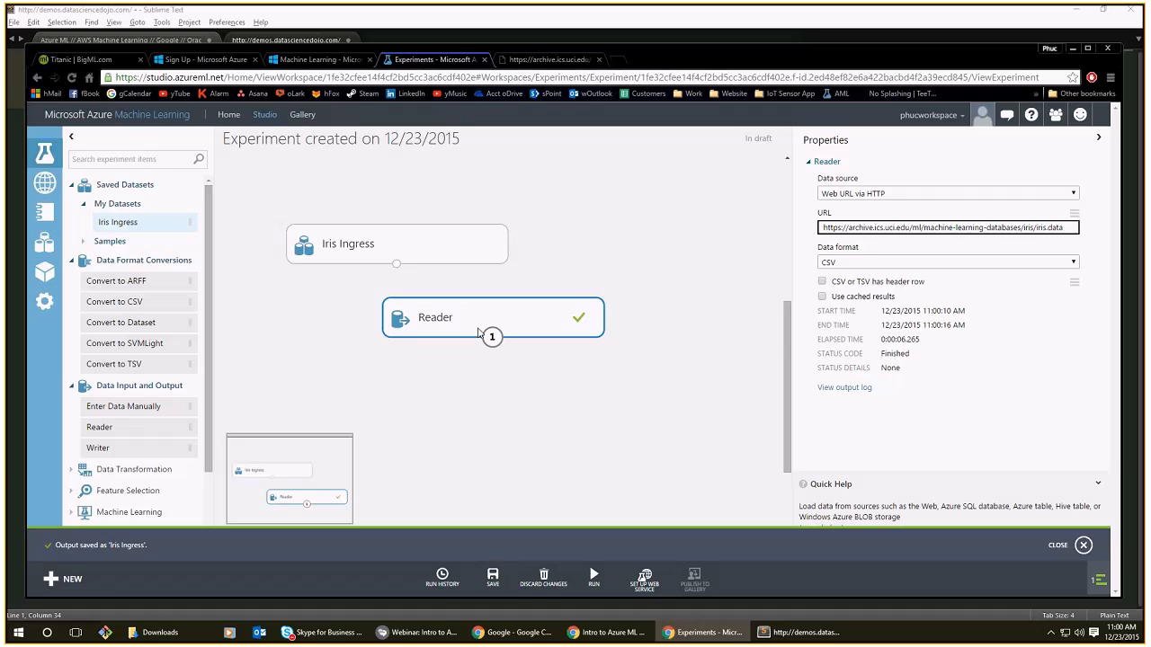
{"action": "key", "text": "Delete"}
Find the Convert to TSV module, connect it below Iris Ingress, and run the experiment.
{"action": "left_click", "coordinate": [149, 159]}
{"action": "type", "text": "tsv"}
{"action": "left_click_drag", "start_coordinate": [114, 205], "coordinate": [396, 306]}
{"action": "left_click_drag", "start_coordinate": [397, 264], "coordinate": [393, 288]}
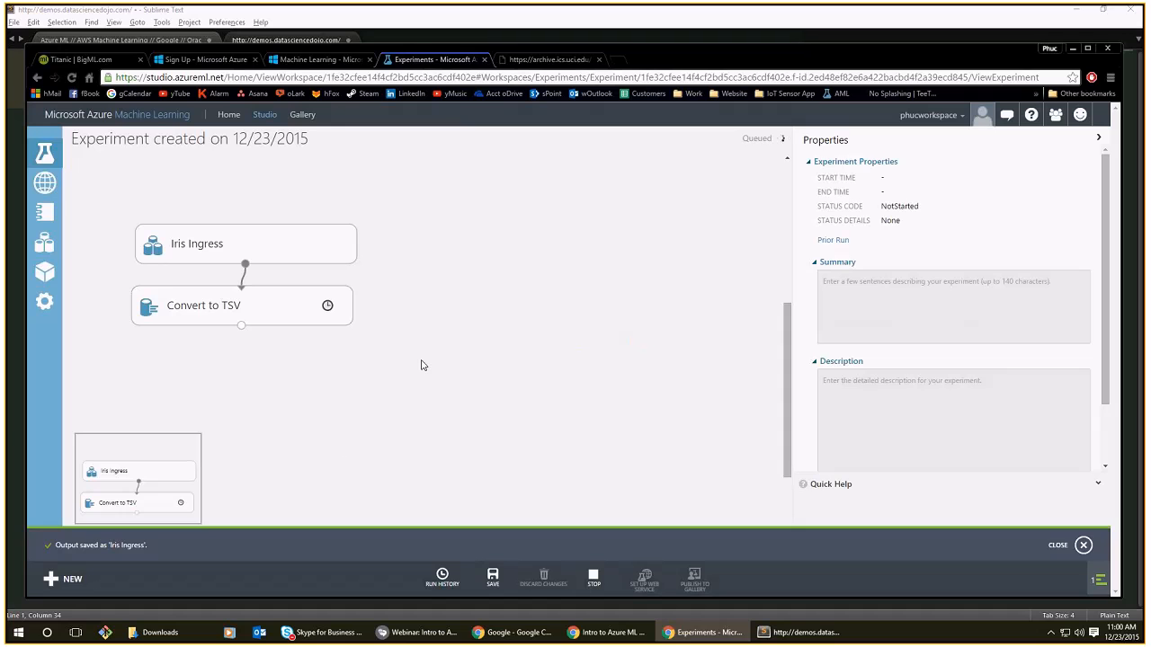
{"action": "left_click_drag", "start_coordinate": [454, 348], "coordinate": [474, 354]}
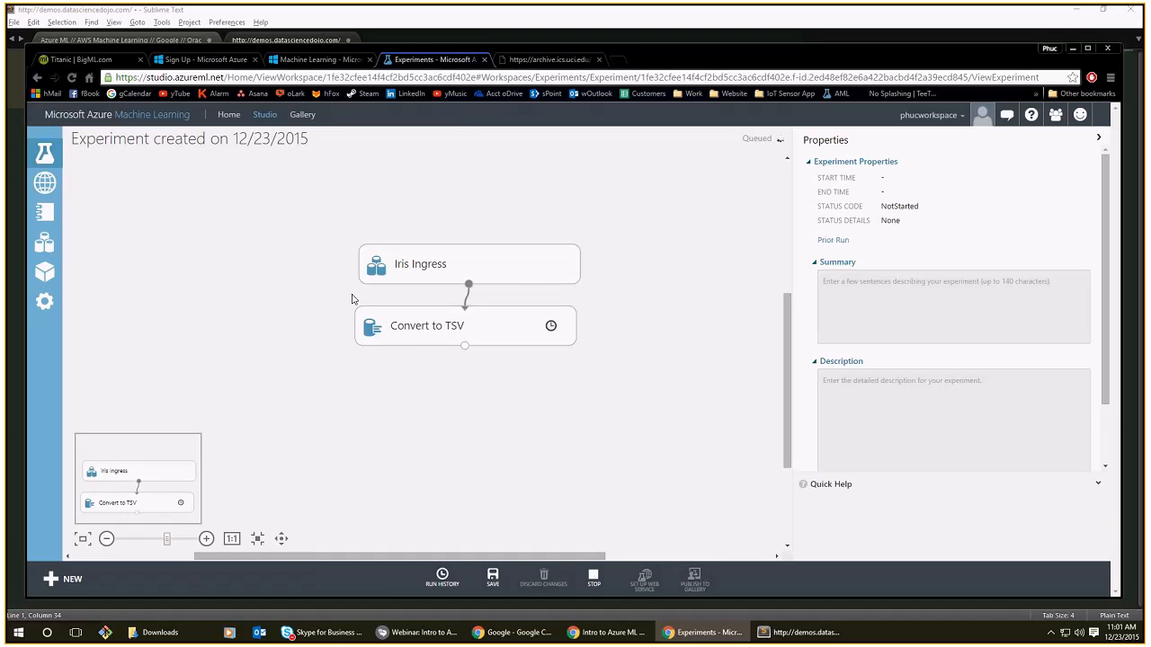
Delete the Convert to TSV module and connect a Writer module to the Iris Ingress dataset.
{"action": "left_click", "coordinate": [527, 319]}
{"action": "key", "text": "Delete"}
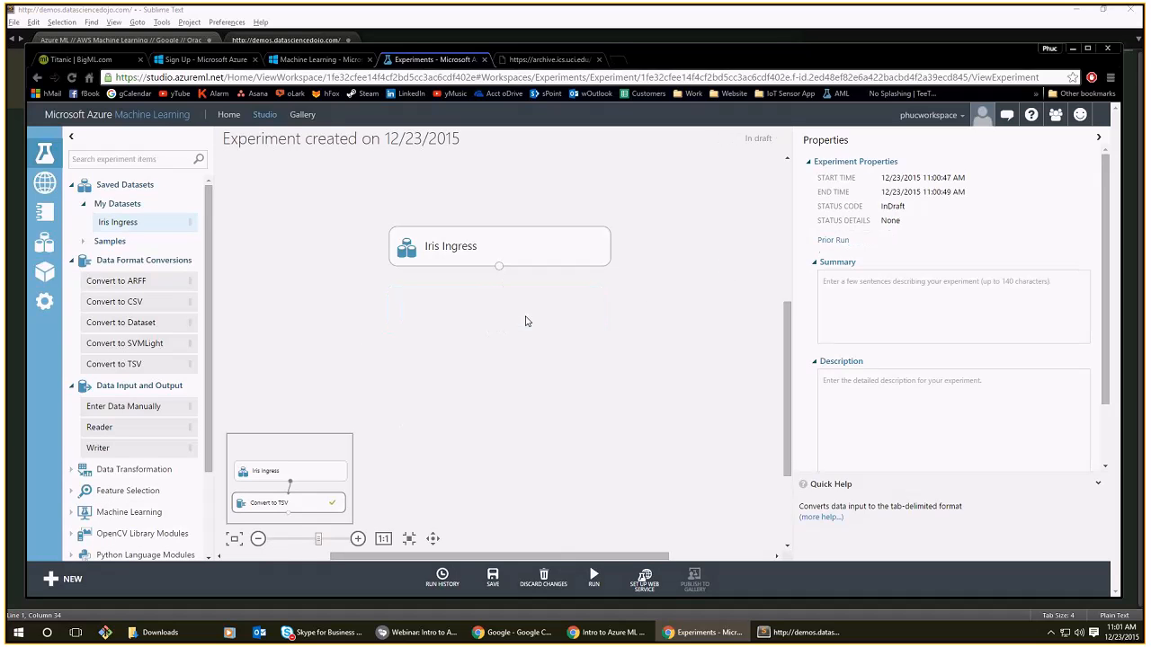
{"action": "scroll", "coordinate": [153, 349], "scroll_direction": "down", "scroll_amount": 2}
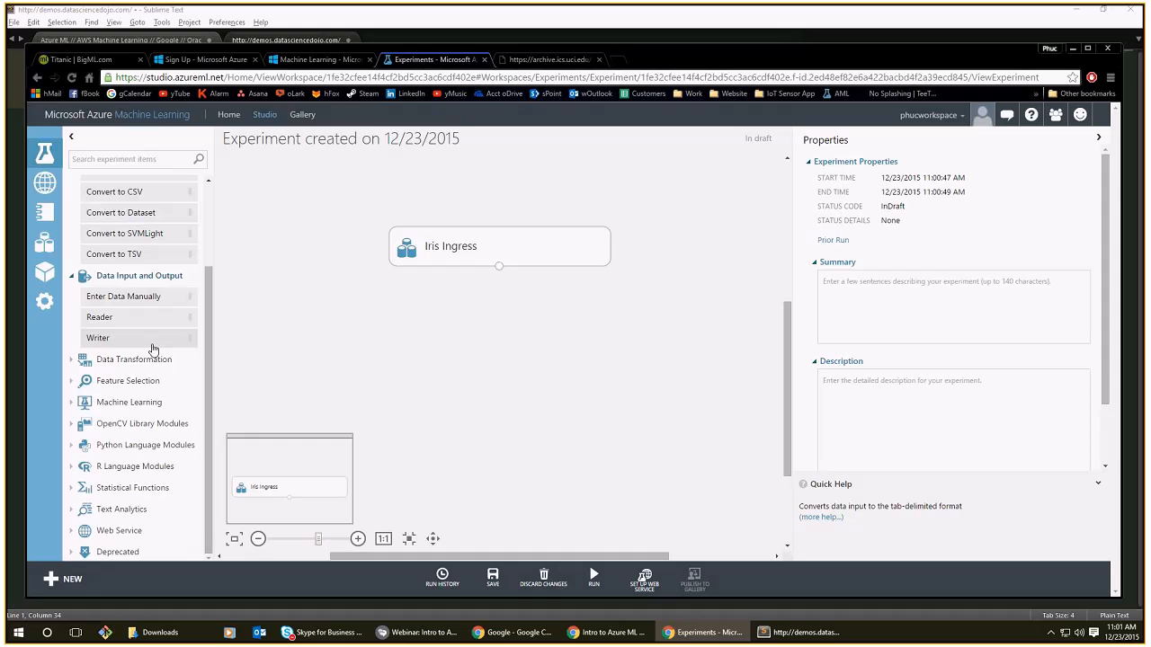
{"action": "left_click_drag", "start_coordinate": [128, 336], "coordinate": [481, 349]}
{"action": "mouse_move", "coordinate": [503, 248]}
{"action": "left_mouse_down"}
{"action": "mouse_move", "coordinate": [465, 248]}
{"action": "mouse_move", "coordinate": [474, 248]}
{"action": "mouse_move", "coordinate": [476, 342]}
{"action": "mouse_move", "coordinate": [465, 336]}
{"action": "left_mouse_up"}
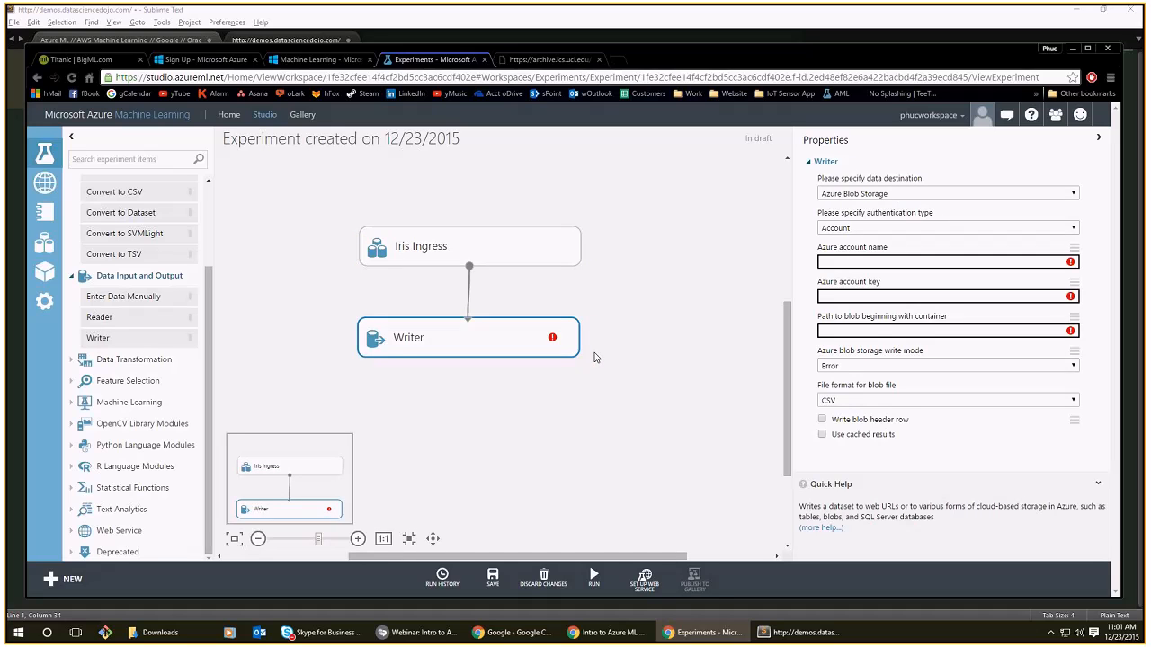
Look over the Writer's data destination options, set the destination to Hive Query, and review its required settings.
{"action": "left_click", "coordinate": [878, 194]}
{"action": "left_click", "coordinate": [881, 239]}
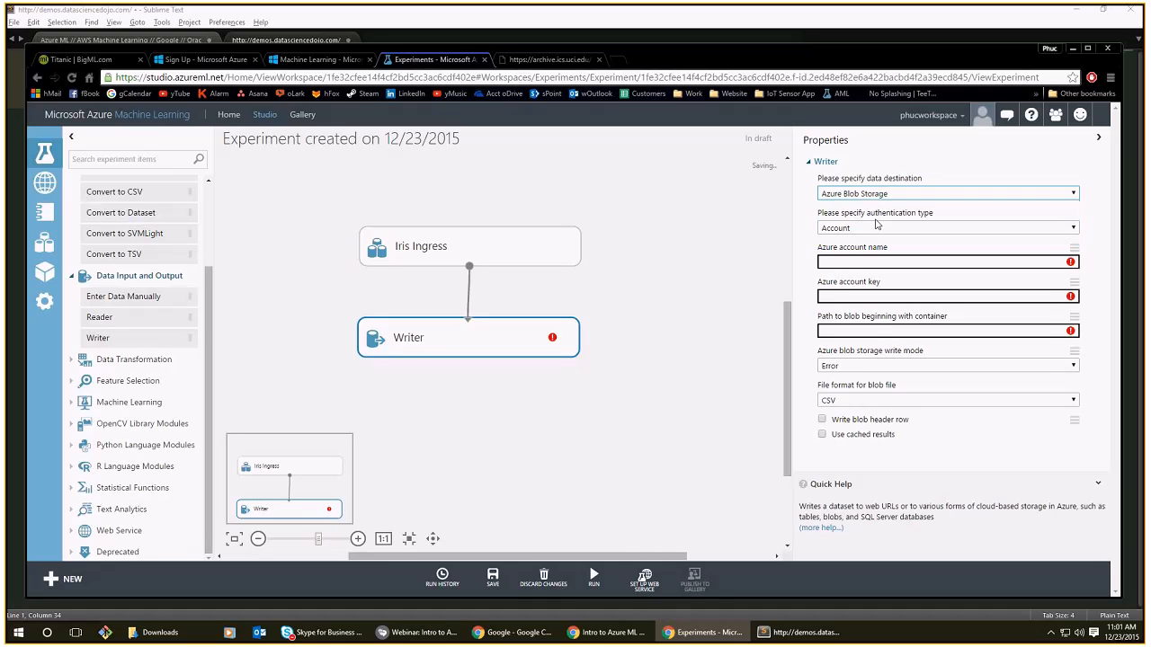
{"action": "left_click", "coordinate": [855, 194]}
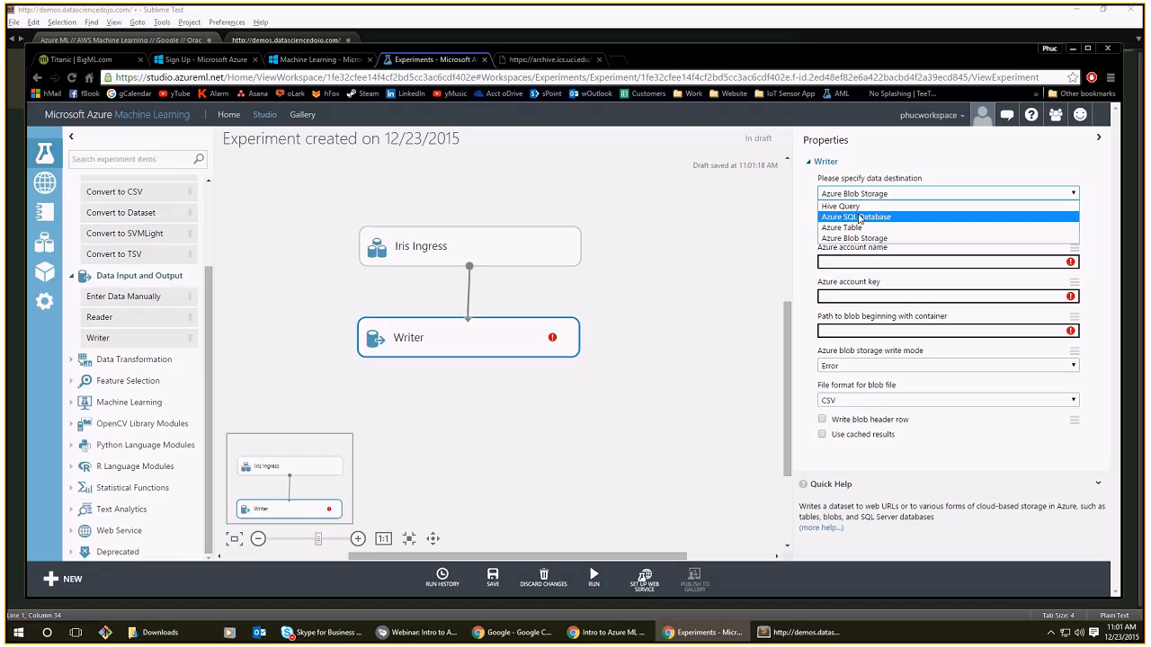
{"action": "left_click", "coordinate": [845, 206]}
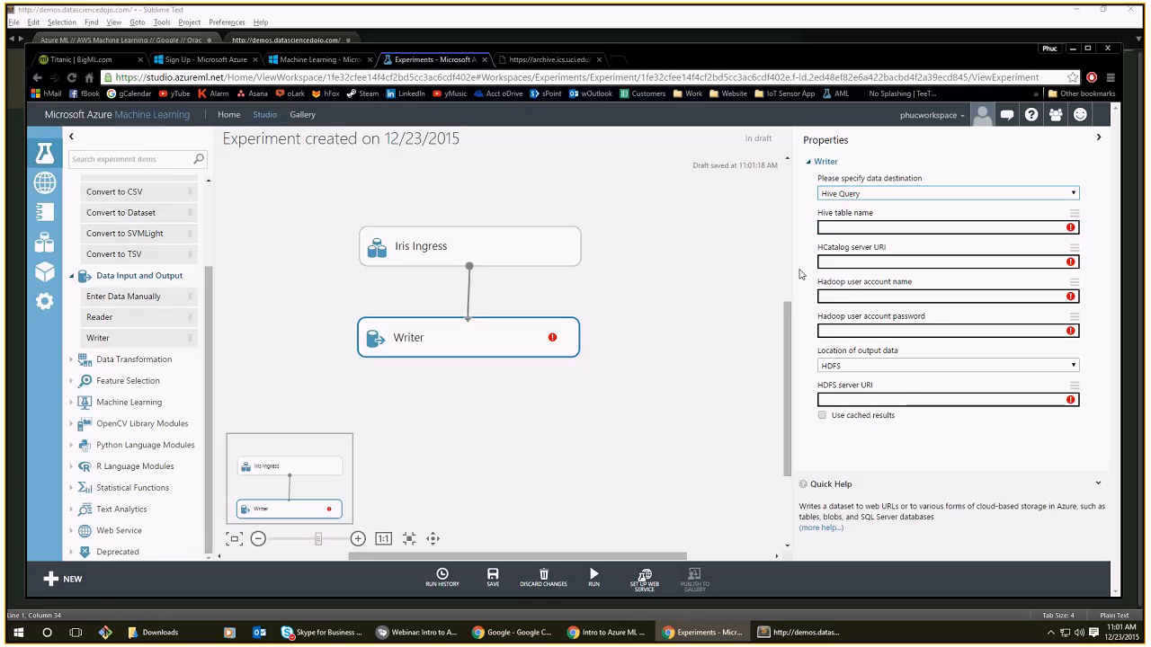
{"action": "left_click", "coordinate": [915, 194]}
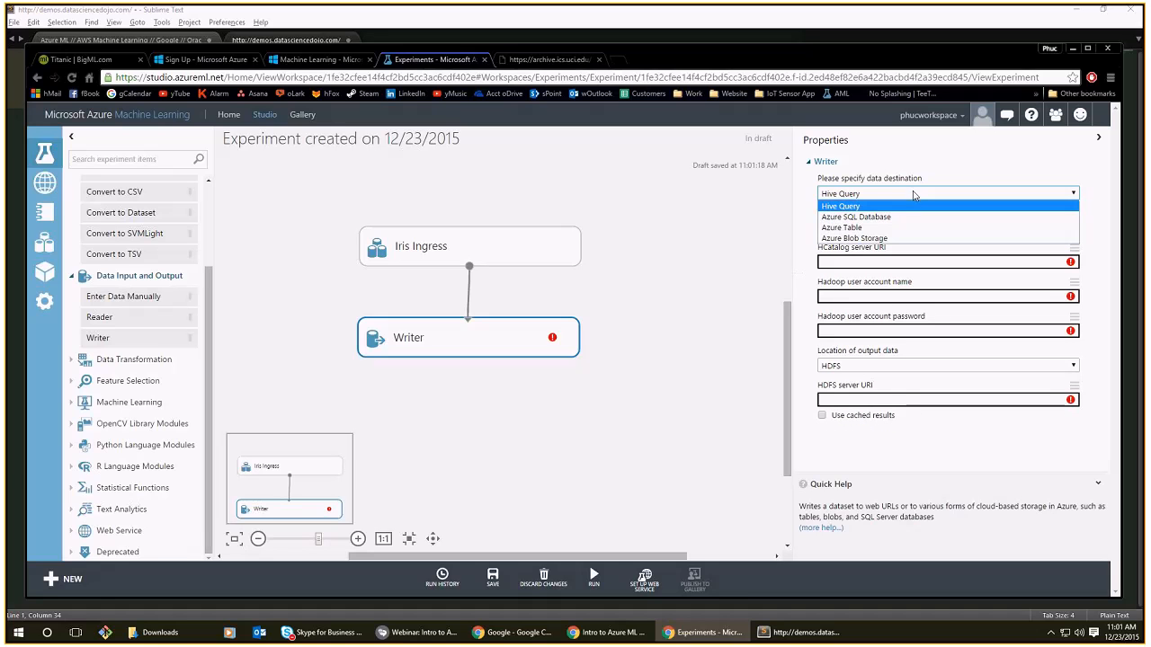
{"action": "left_click", "coordinate": [899, 198]}
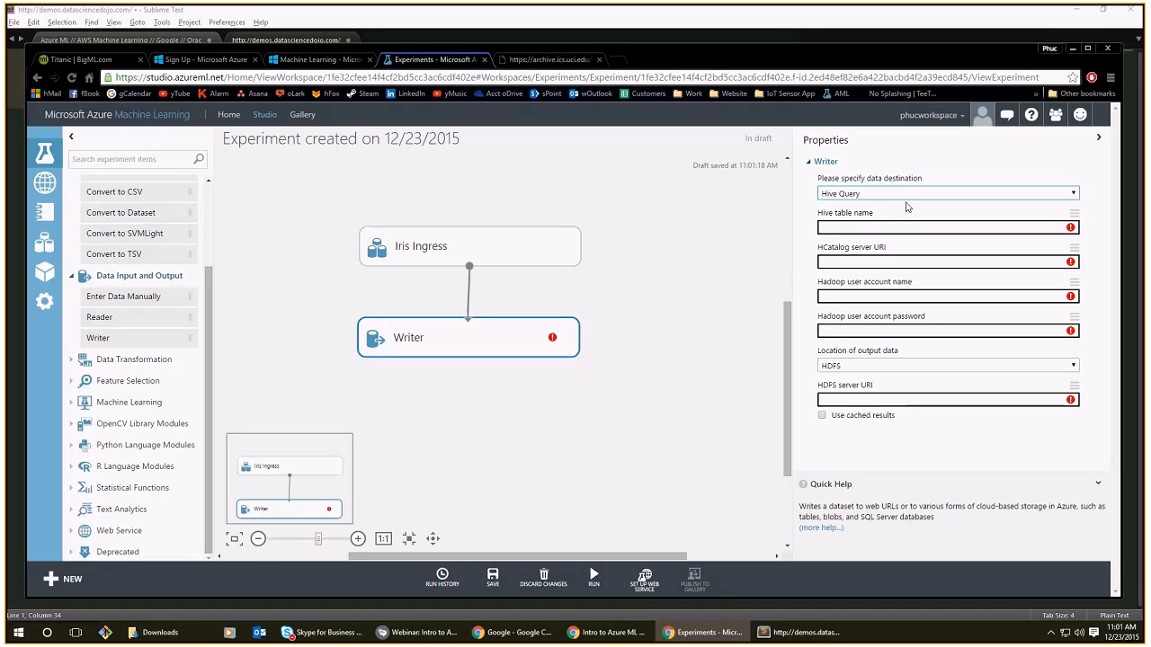
{"action": "left_click_drag", "start_coordinate": [889, 222], "coordinate": [821, 213]}
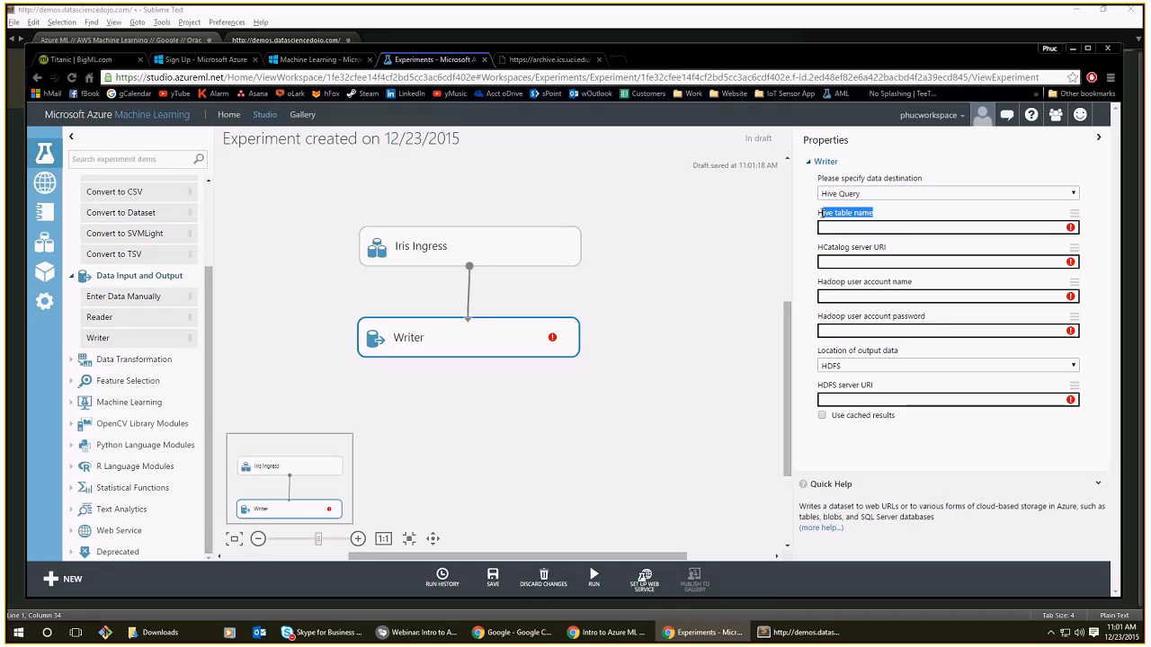
{"action": "left_click", "coordinate": [827, 224]}
{"action": "left_click", "coordinate": [819, 197]}
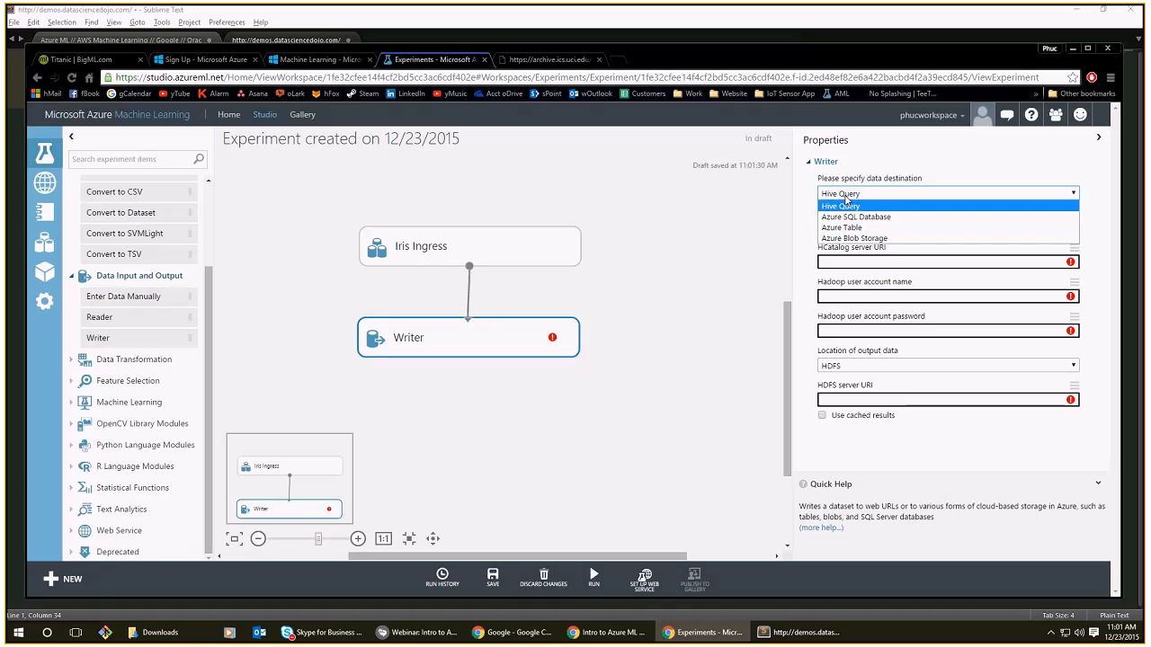
{"action": "left_click", "coordinate": [831, 301]}
{"action": "left_click", "coordinate": [843, 195]}
{"action": "left_click", "coordinate": [897, 301]}
Replace the Writer module and the Iris Ingress dataset with the Automobile price data (Raw) sample dataset.
{"action": "left_click", "coordinate": [533, 354]}
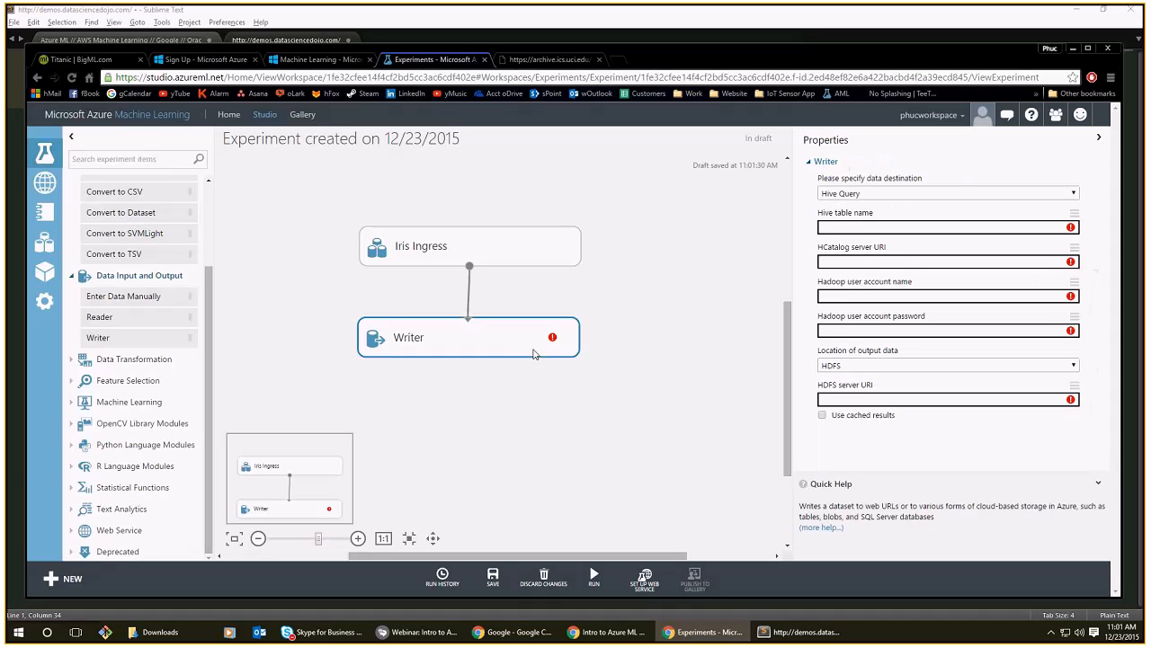
{"action": "key", "text": "Delete"}
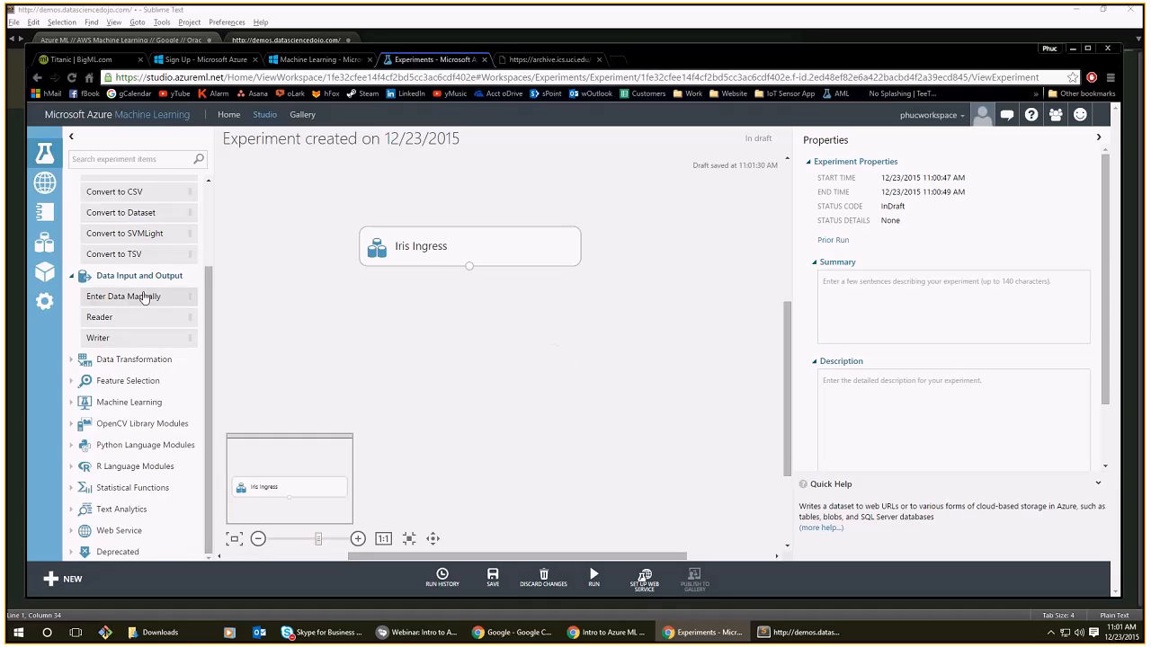
{"action": "left_click", "coordinate": [135, 275]}
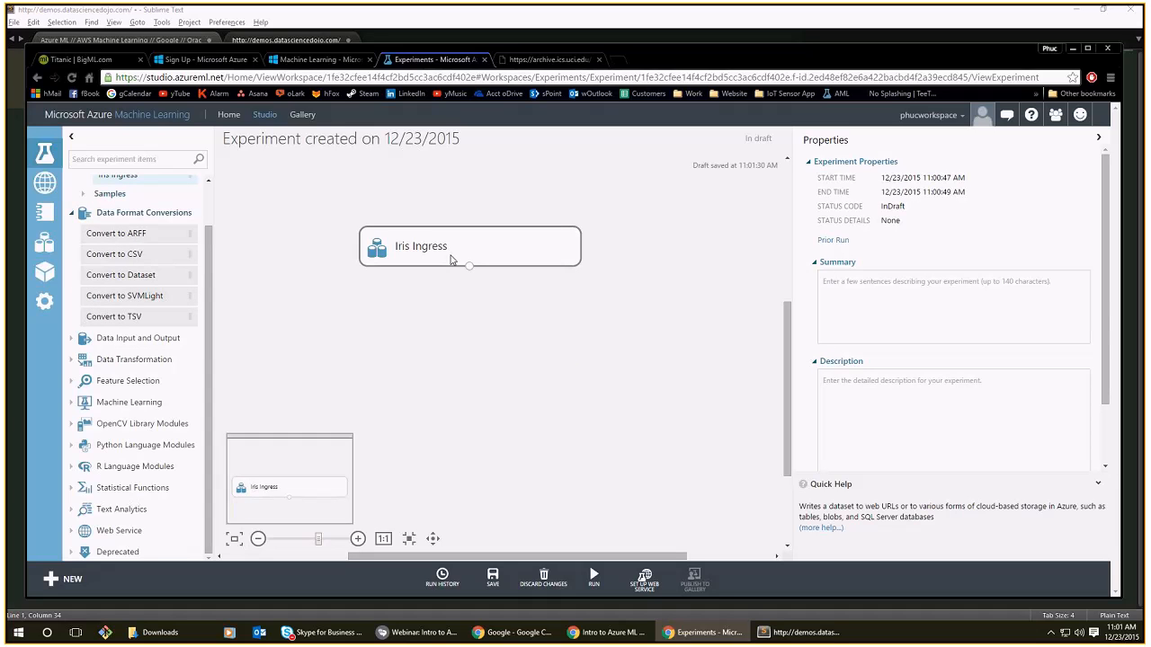
{"action": "left_click", "coordinate": [452, 260]}
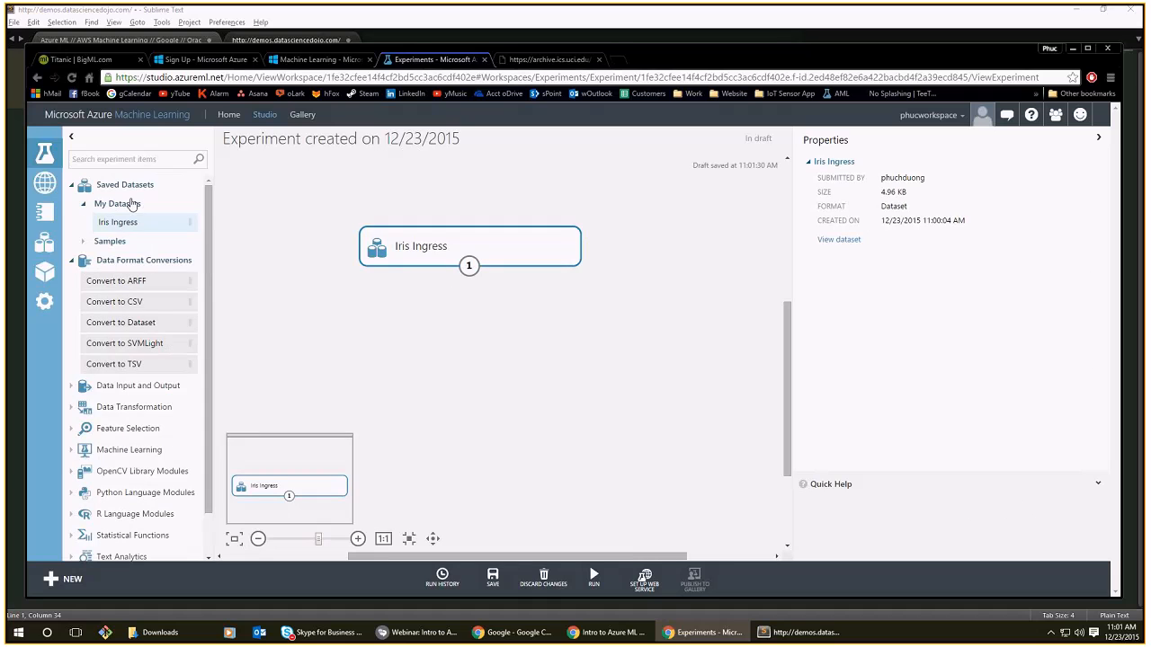
{"action": "left_click", "coordinate": [127, 203]}
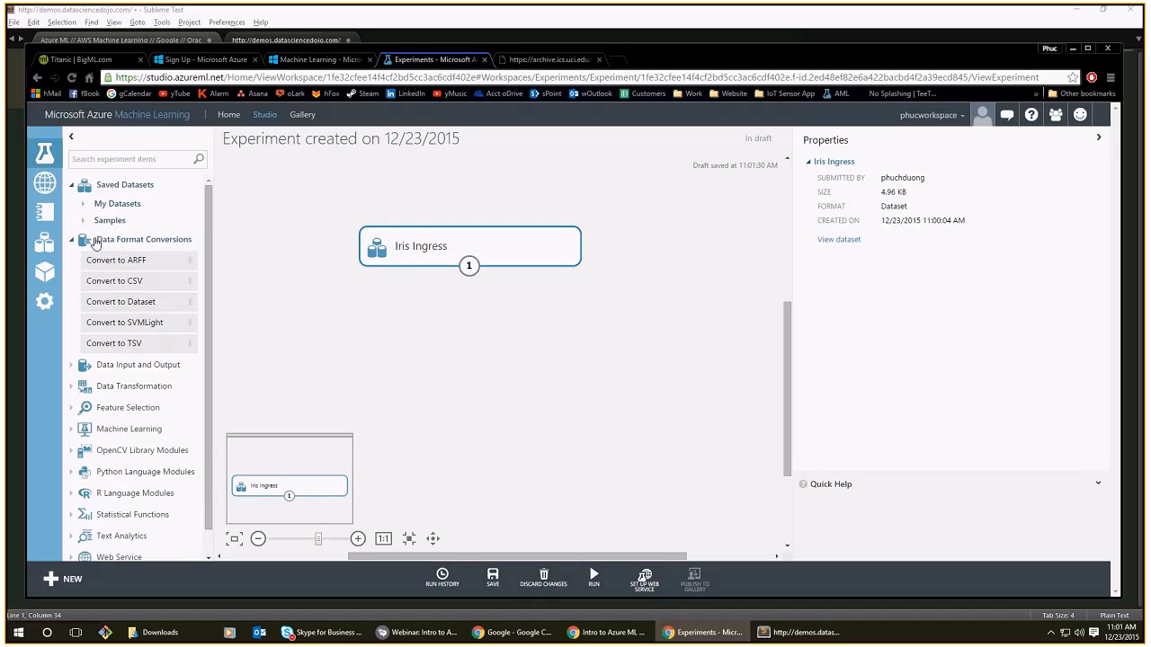
{"action": "left_click", "coordinate": [99, 223]}
{"action": "left_click_drag", "start_coordinate": [139, 279], "coordinate": [439, 238]}
{"action": "key", "text": "Delete"}
Visualize the Automobile price data (Raw) dataset and look across all its columns from symboling to price.
{"action": "right_click", "coordinate": [428, 258]}
{"action": "left_click", "coordinate": [465, 288]}
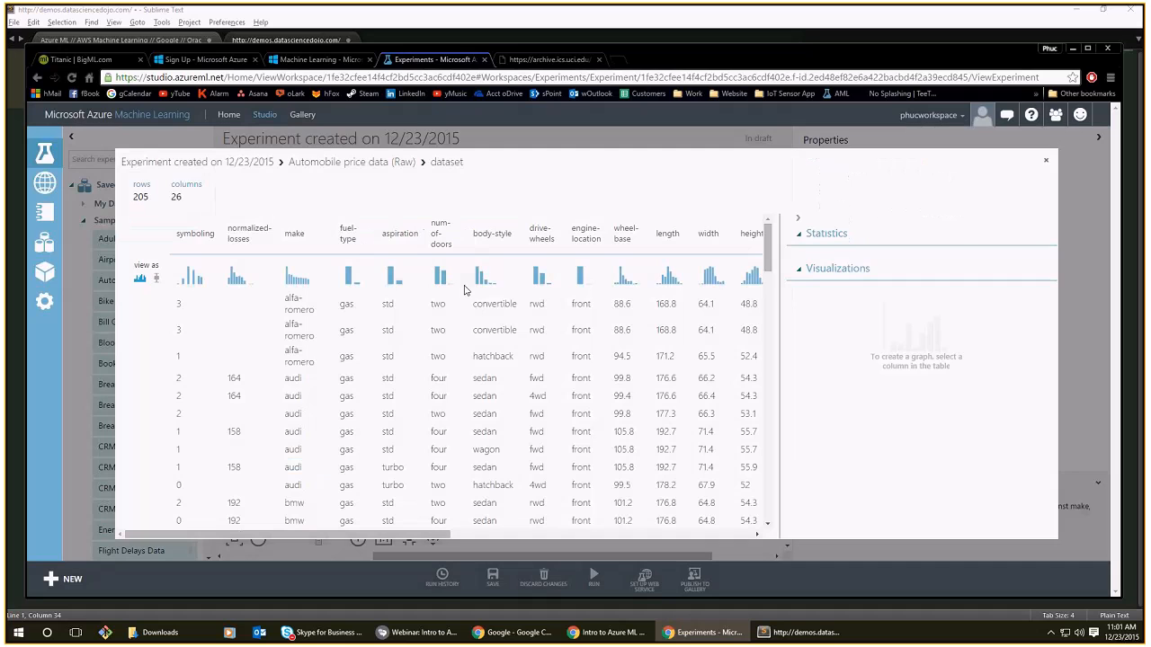
{"action": "scroll", "coordinate": [450, 362], "scroll_direction": "right", "scroll_amount": 5}
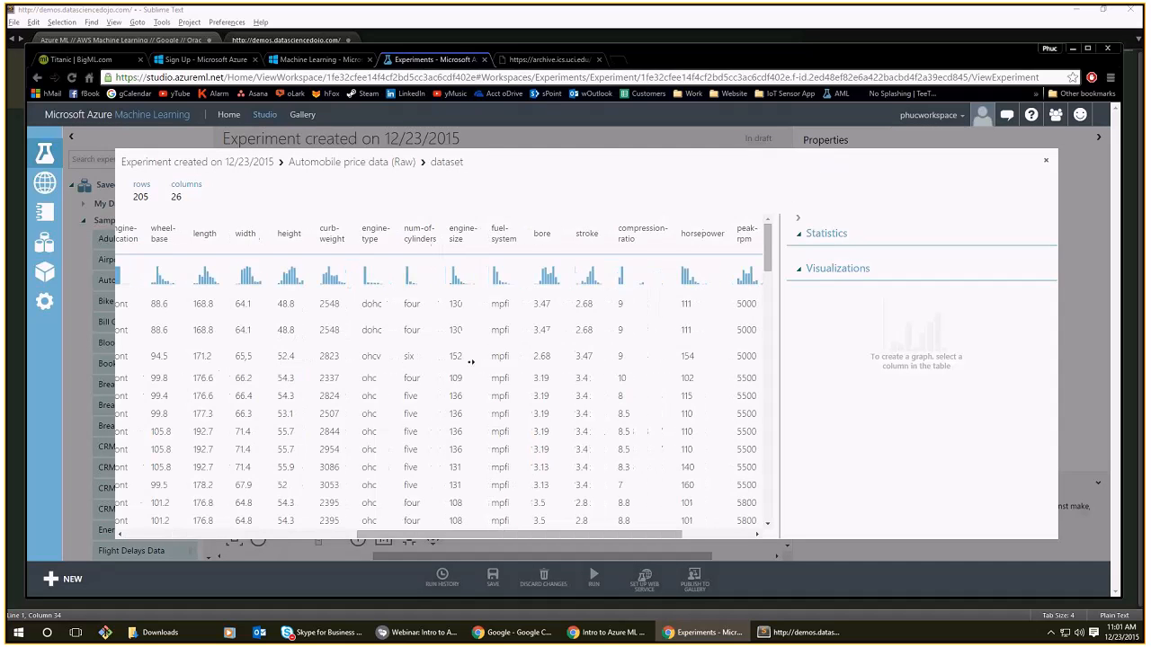
{"action": "scroll", "coordinate": [471, 362], "scroll_direction": "right", "scroll_amount": 3}
{"action": "scroll", "coordinate": [509, 362], "scroll_direction": "left", "scroll_amount": 8}
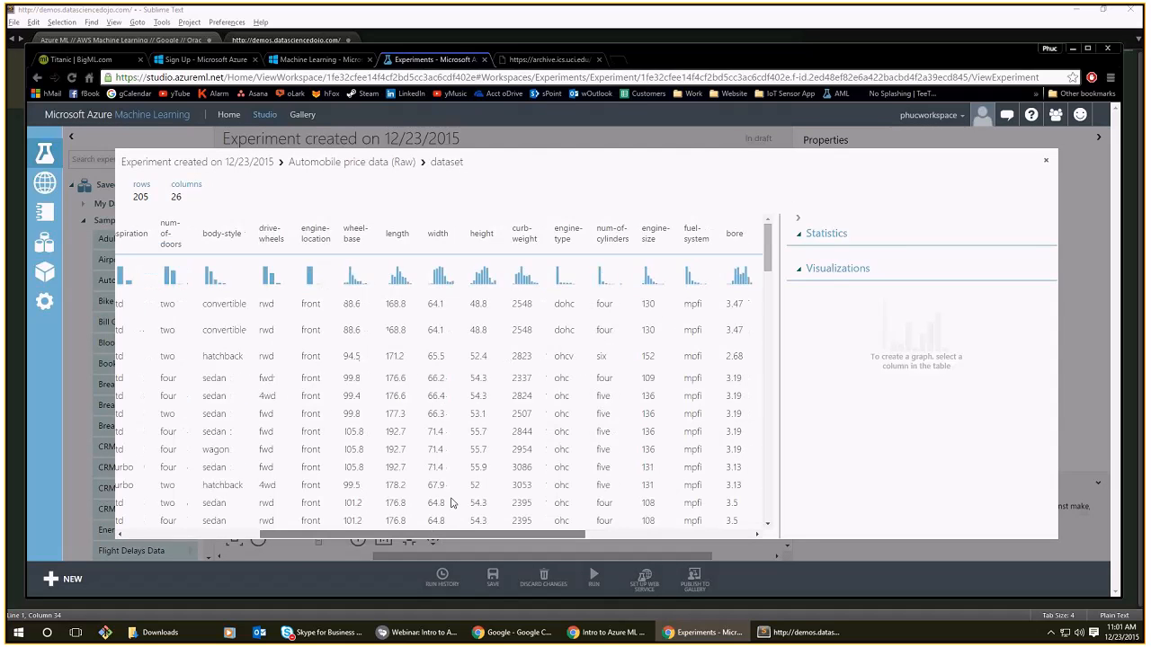
{"action": "scroll", "coordinate": [360, 474], "scroll_direction": "right", "scroll_amount": 8}
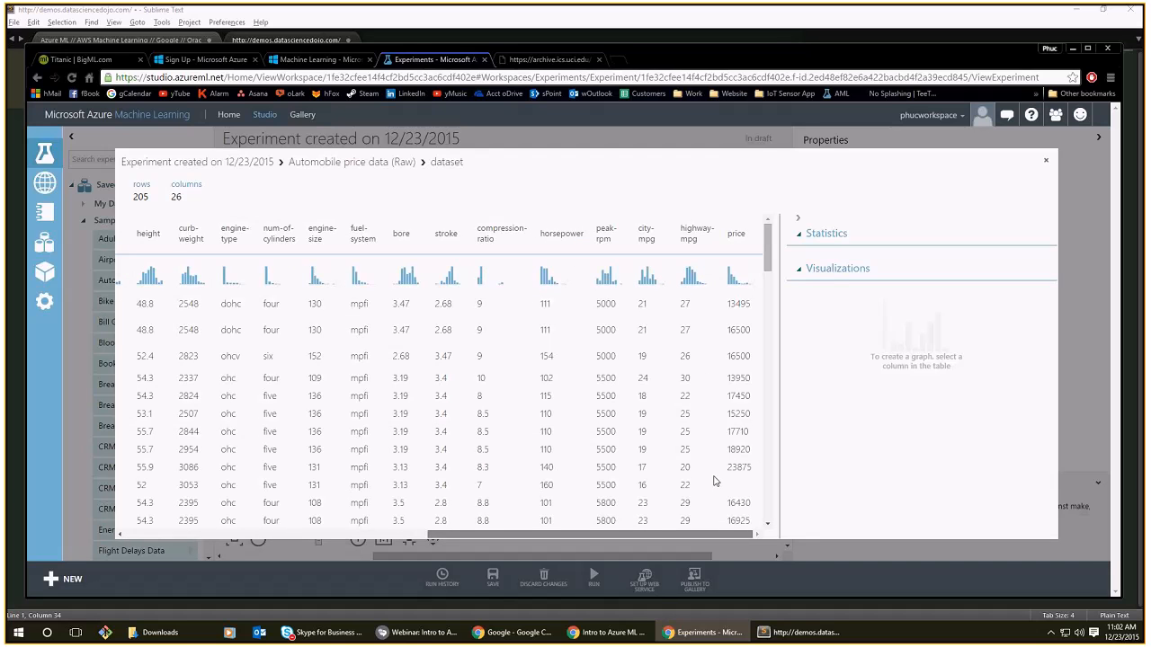
{"action": "left_click_drag", "start_coordinate": [690, 540], "coordinate": [956, 495]}
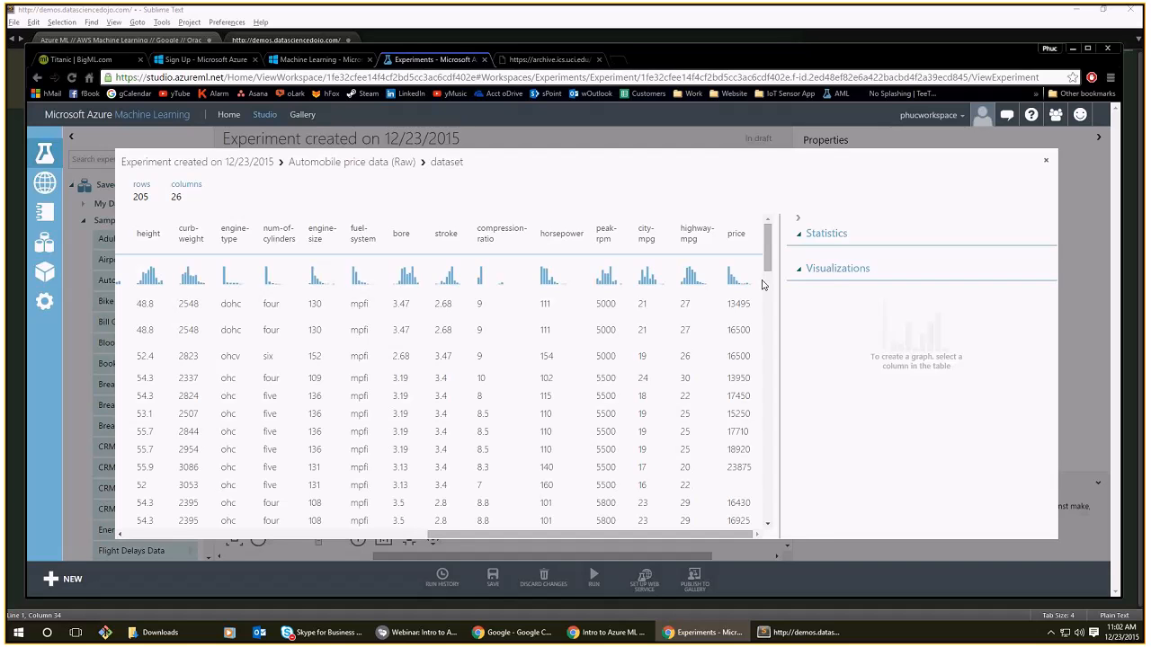
{"action": "left_click_drag", "start_coordinate": [725, 534], "coordinate": [403, 534]}
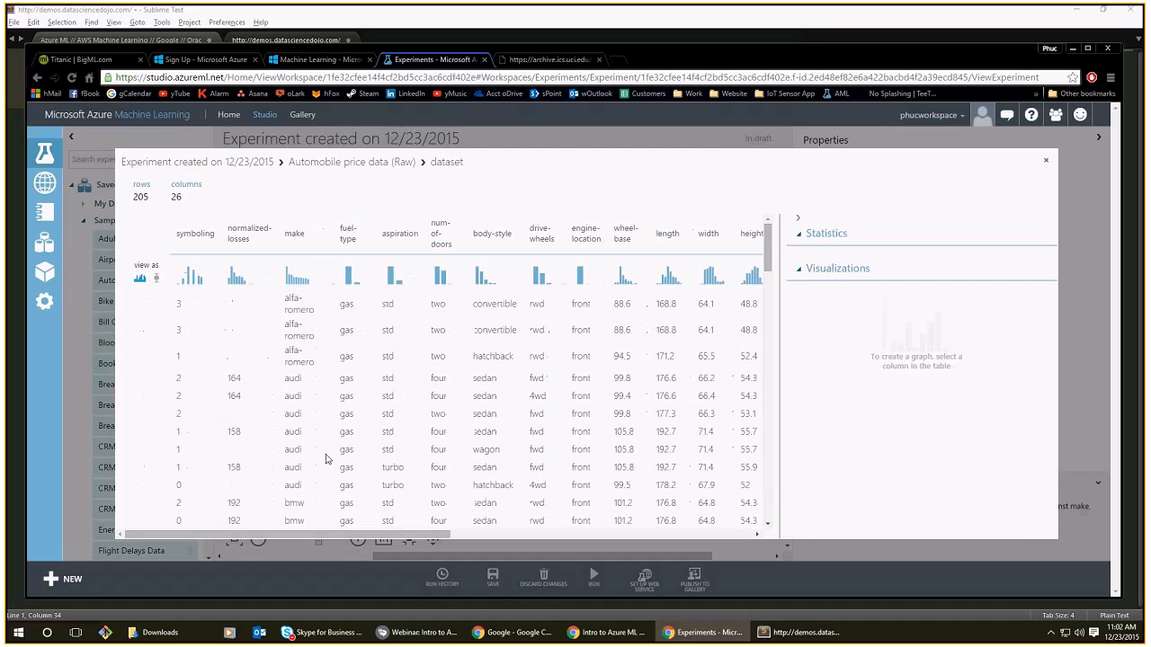
Examine the symboling column's histogram and statistics, and close the dataset visualization.
{"action": "left_click", "coordinate": [195, 261]}
{"action": "scroll", "coordinate": [871, 426], "scroll_direction": "down", "scroll_amount": 5}
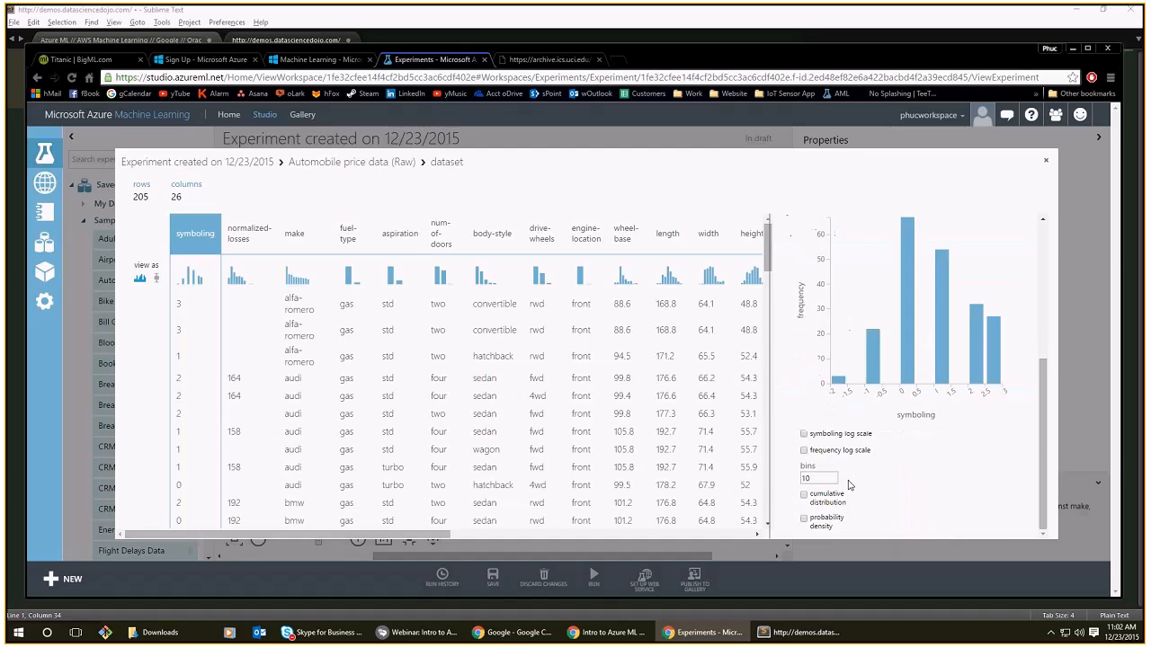
{"action": "scroll", "coordinate": [870, 426], "scroll_direction": "up", "scroll_amount": 3}
{"action": "scroll", "coordinate": [870, 426], "scroll_direction": "up", "scroll_amount": 1}
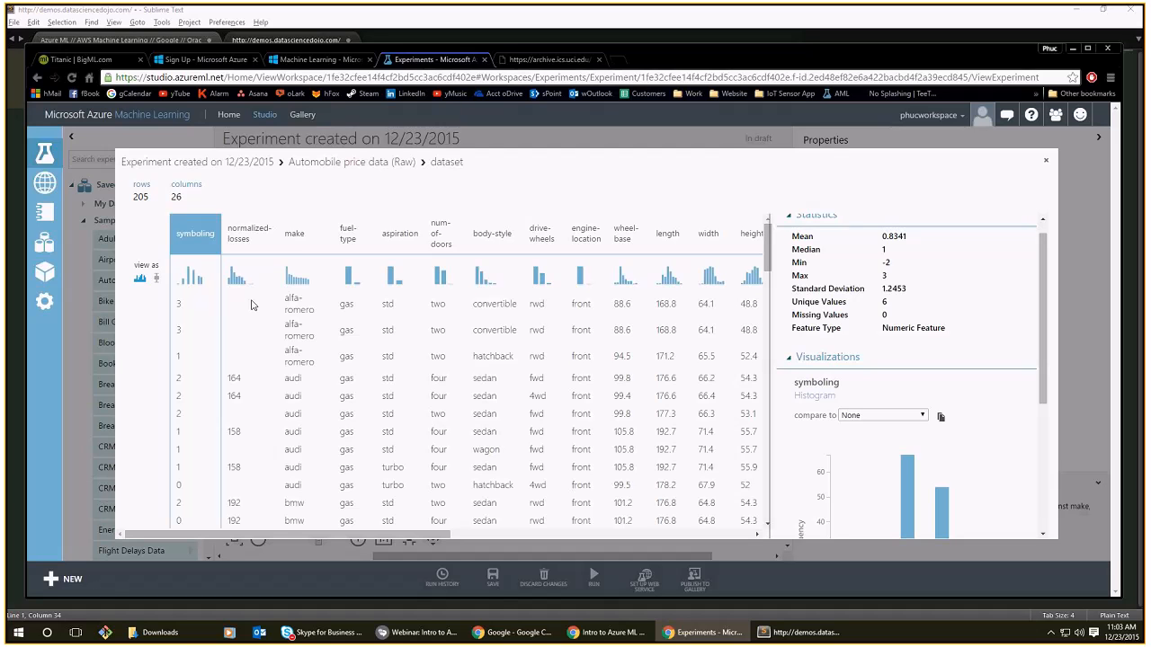
{"action": "left_click", "coordinate": [1046, 161]}
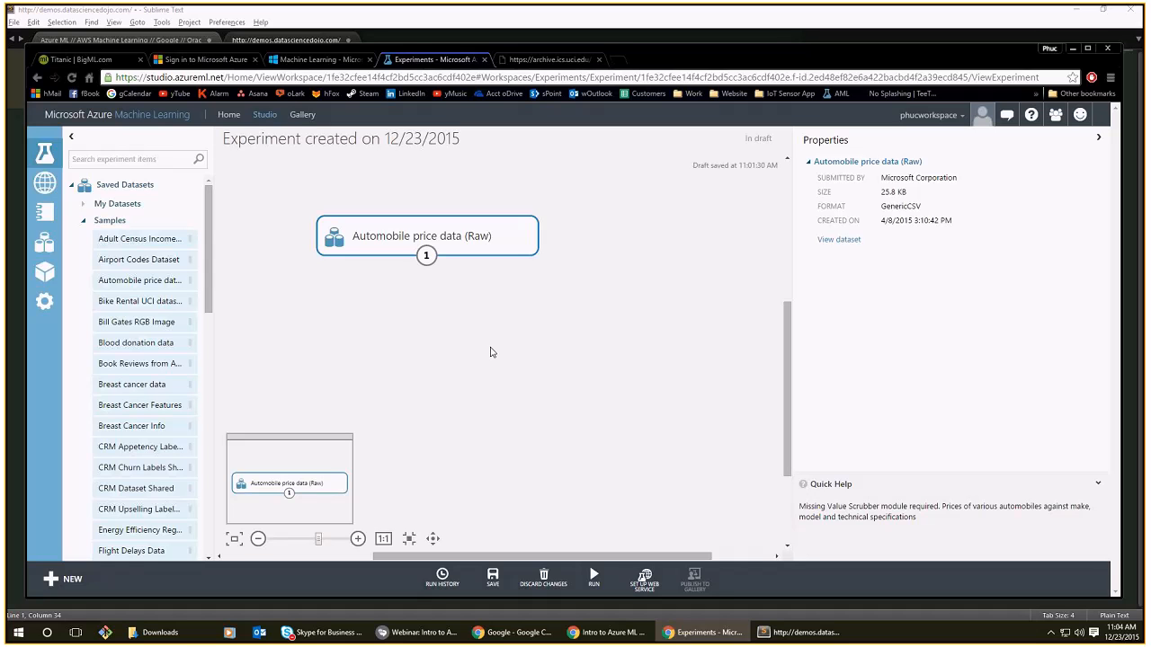
Search for the Split Data module, connect it below Automobile price data (Raw), and delete it again.
{"action": "left_click", "coordinate": [114, 159]}
{"action": "type", "text": "split"}
{"action": "left_click_drag", "start_coordinate": [116, 302], "coordinate": [350, 312]}
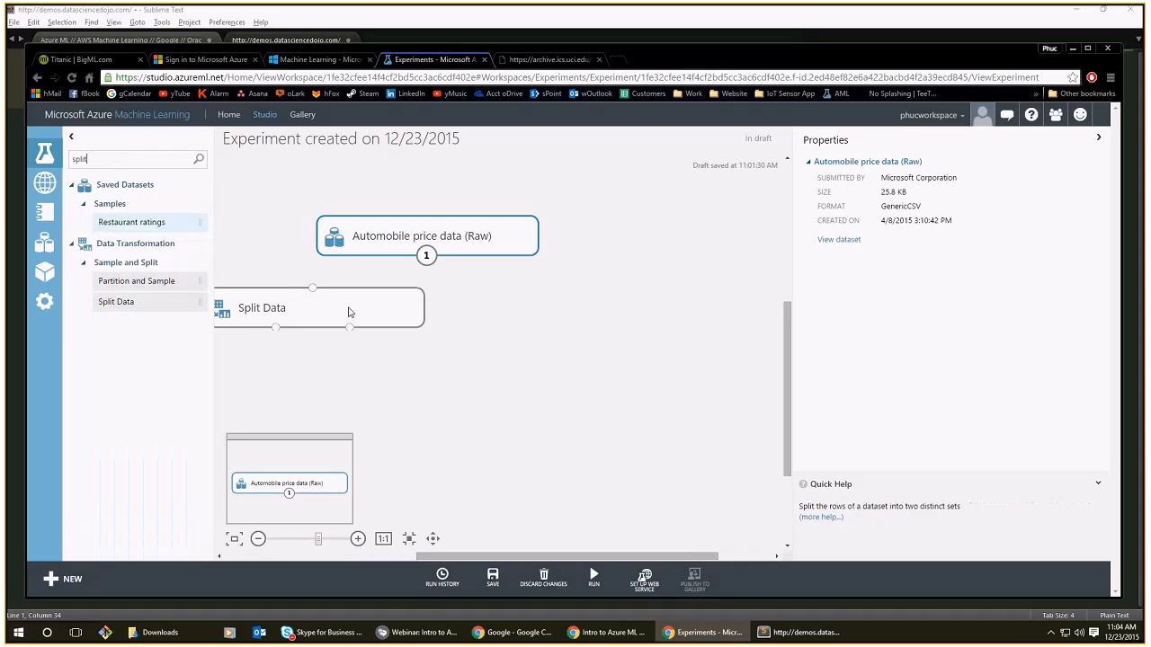
{"action": "left_click_drag", "start_coordinate": [426, 255], "coordinate": [423, 293]}
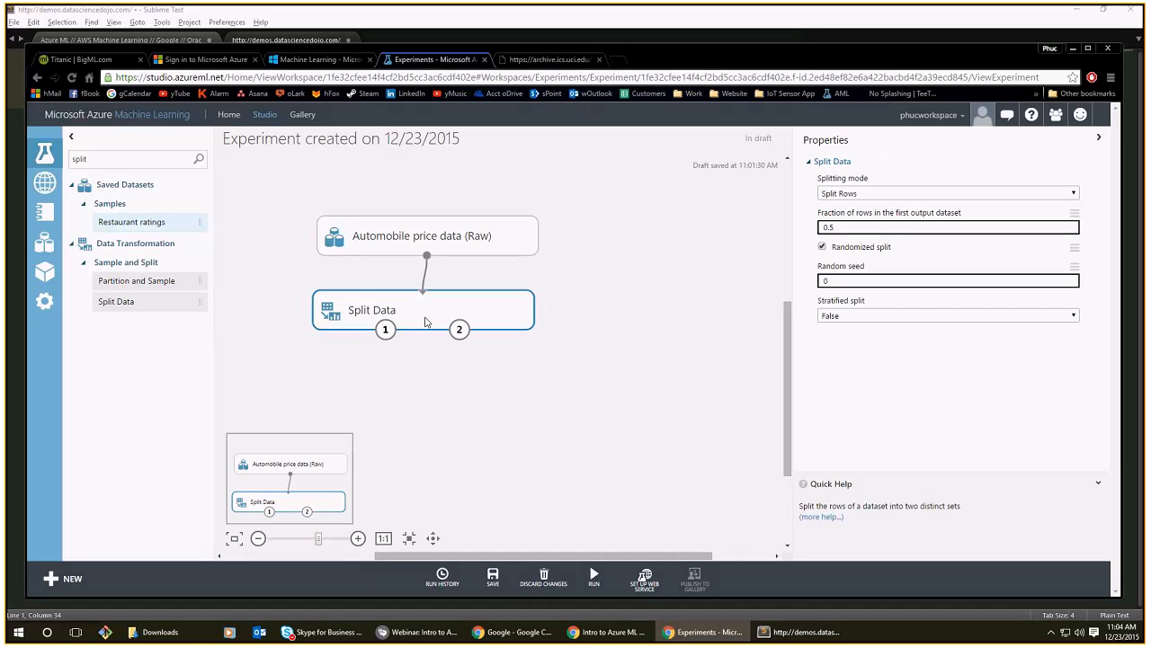
{"action": "left_click_drag", "start_coordinate": [601, 281], "coordinate": [257, 419]}
{"action": "key", "text": "Delete"}
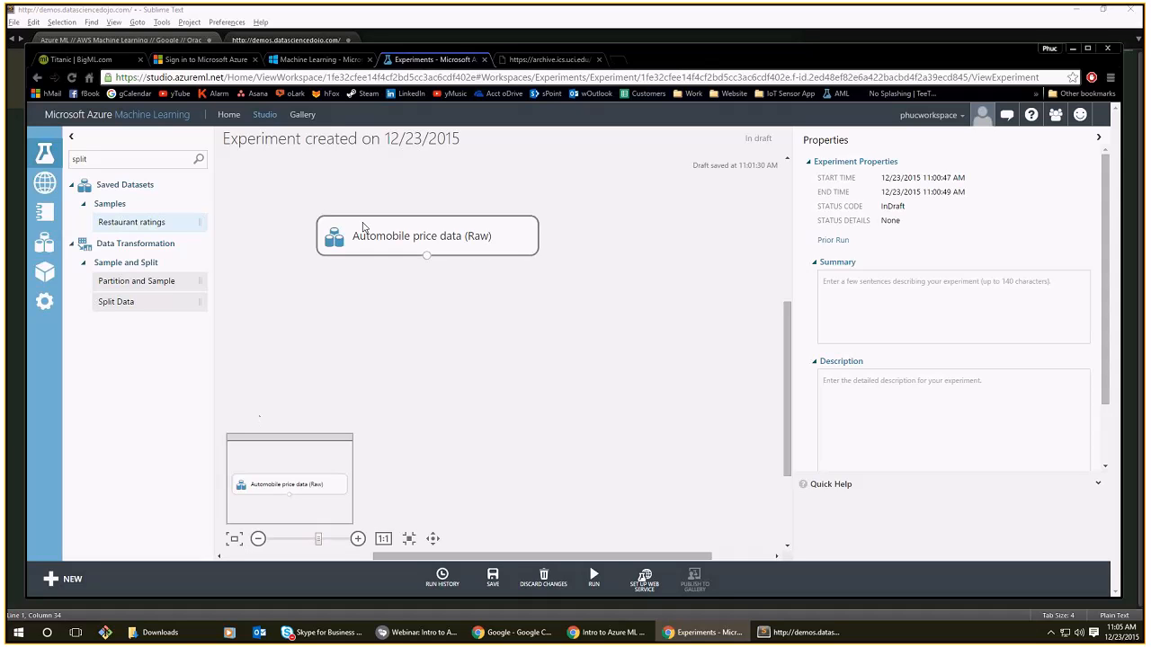
Visualize Automobile price data (Raw) once more and look from the first column to price and back.
{"action": "right_click", "coordinate": [426, 255]}
{"action": "left_click", "coordinate": [470, 290]}
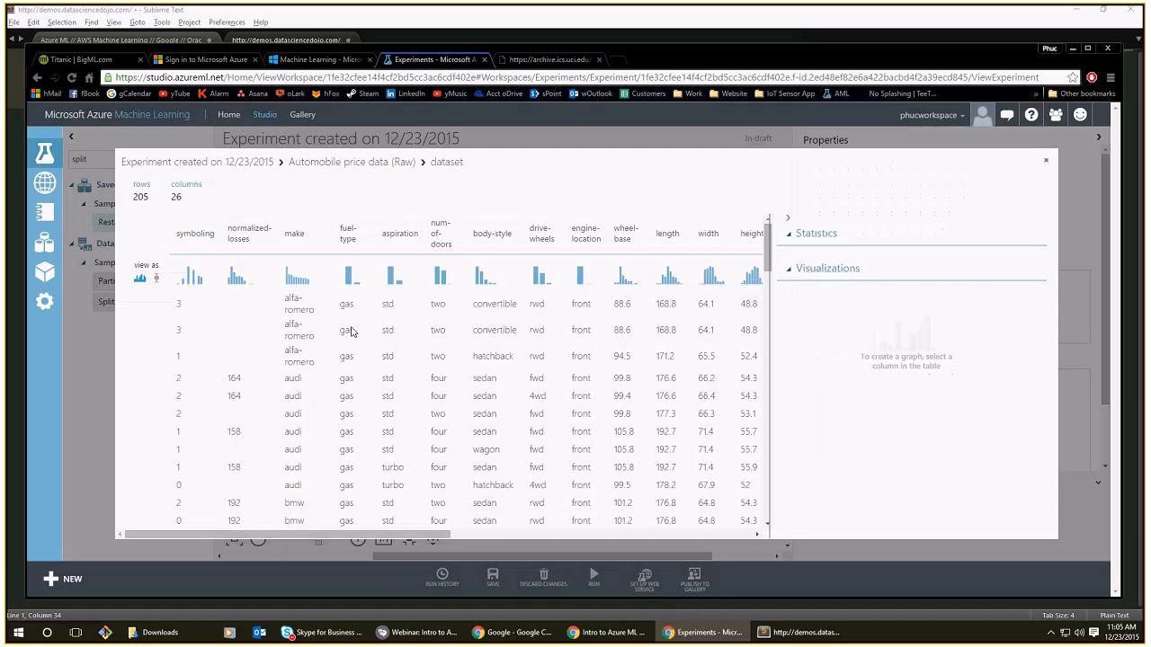
{"action": "left_click", "coordinate": [499, 538]}
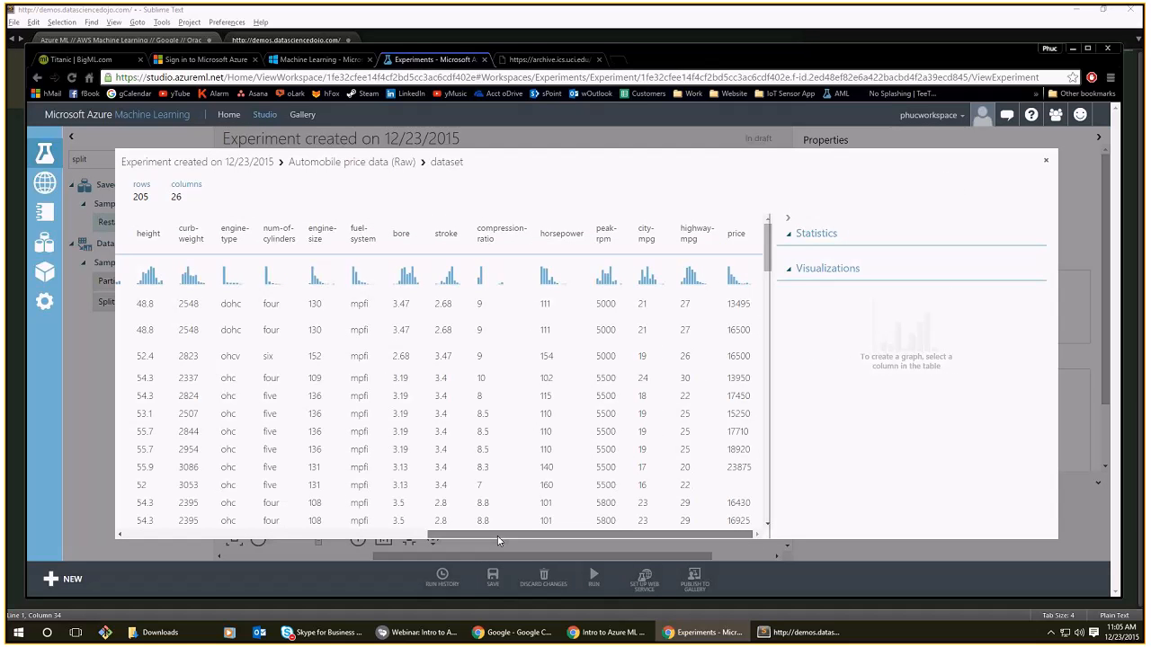
{"action": "left_click_drag", "start_coordinate": [499, 540], "coordinate": [193, 540]}
Inspect the symboling column's histogram, highlight its Unique Values statistic, and look through the values in its rows.
{"action": "left_click", "coordinate": [185, 337]}
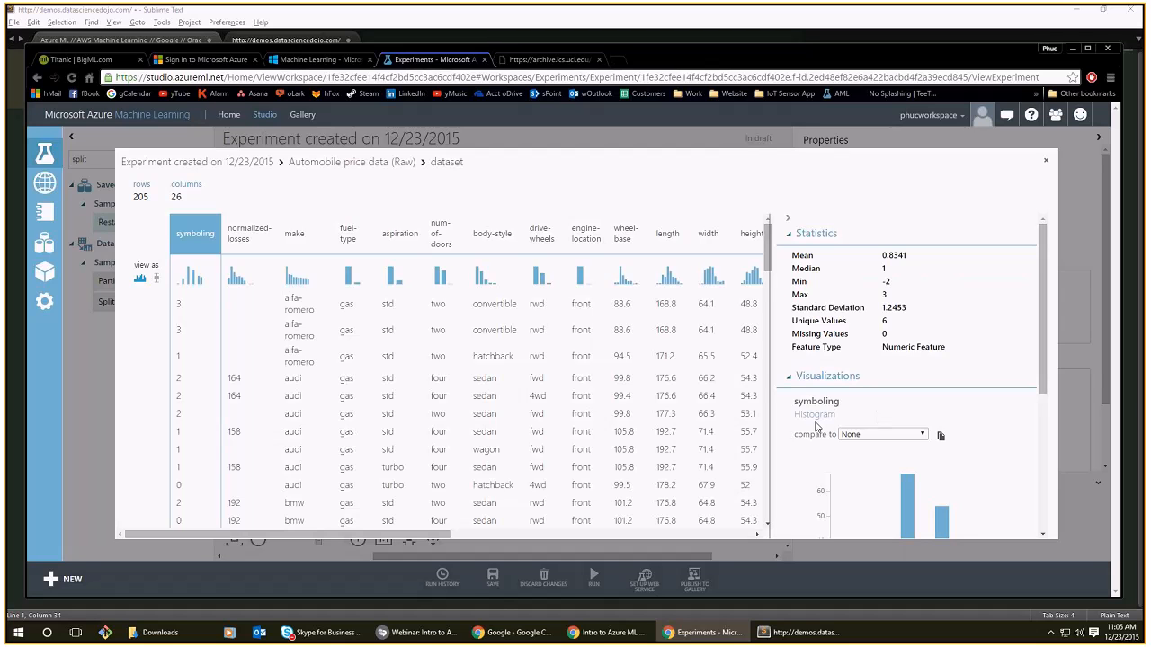
{"action": "mouse_move", "coordinate": [409, 538]}
{"action": "left_mouse_down"}
{"action": "mouse_move", "coordinate": [713, 538]}
{"action": "mouse_move", "coordinate": [410, 537]}
{"action": "left_mouse_up"}
{"action": "scroll", "coordinate": [943, 528], "scroll_direction": "down", "scroll_amount": 3}
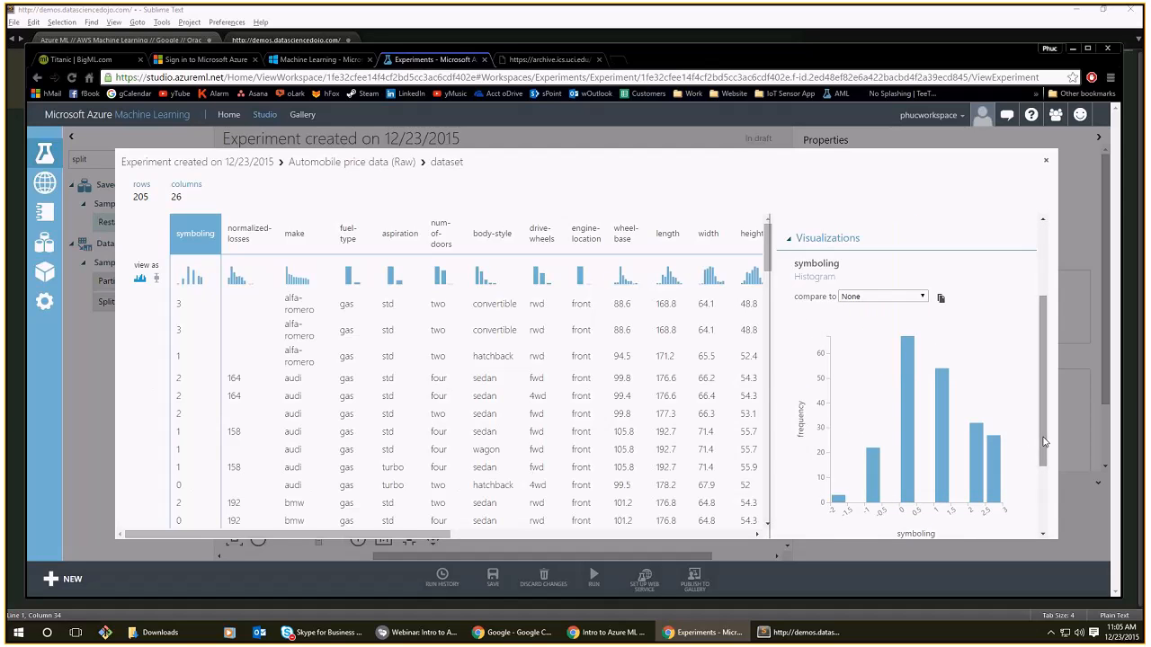
{"action": "left_click_drag", "start_coordinate": [1043, 378], "coordinate": [1062, 297]}
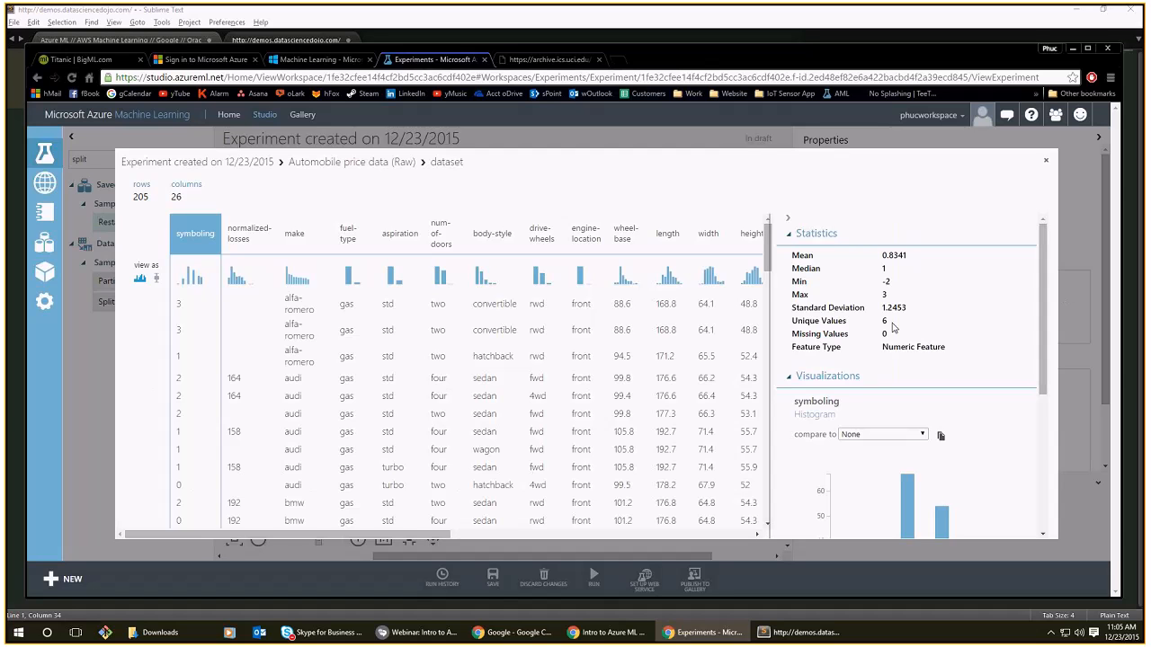
{"action": "left_click_drag", "start_coordinate": [887, 321], "coordinate": [792, 321]}
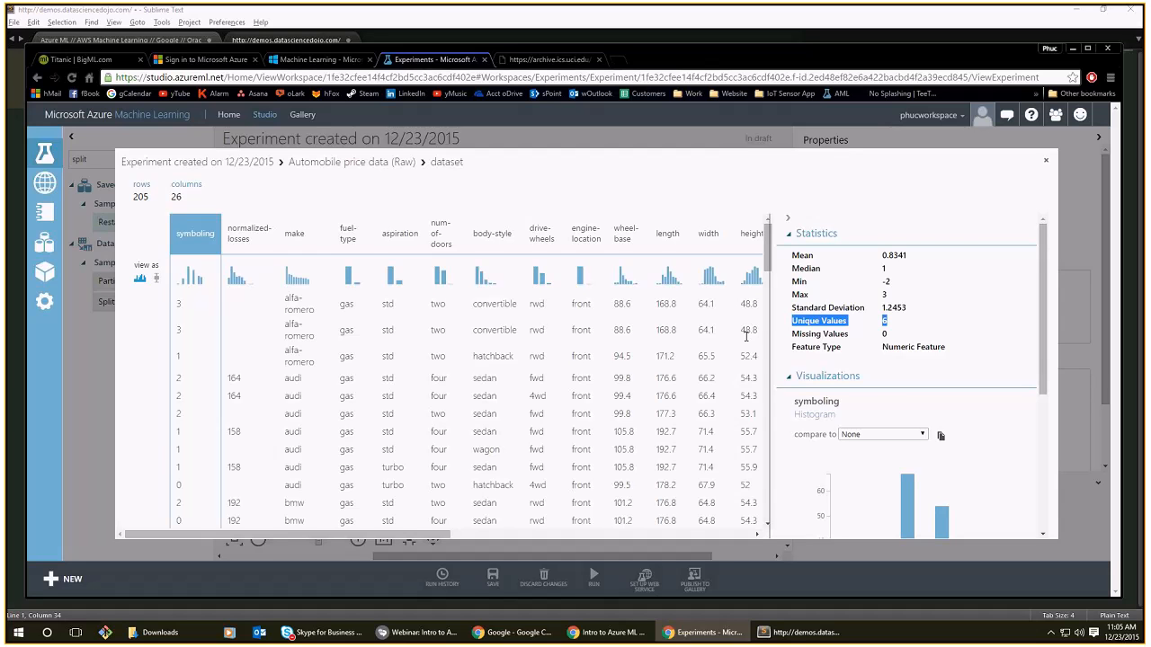
{"action": "scroll", "coordinate": [467, 351], "scroll_direction": "down", "scroll_amount": 7}
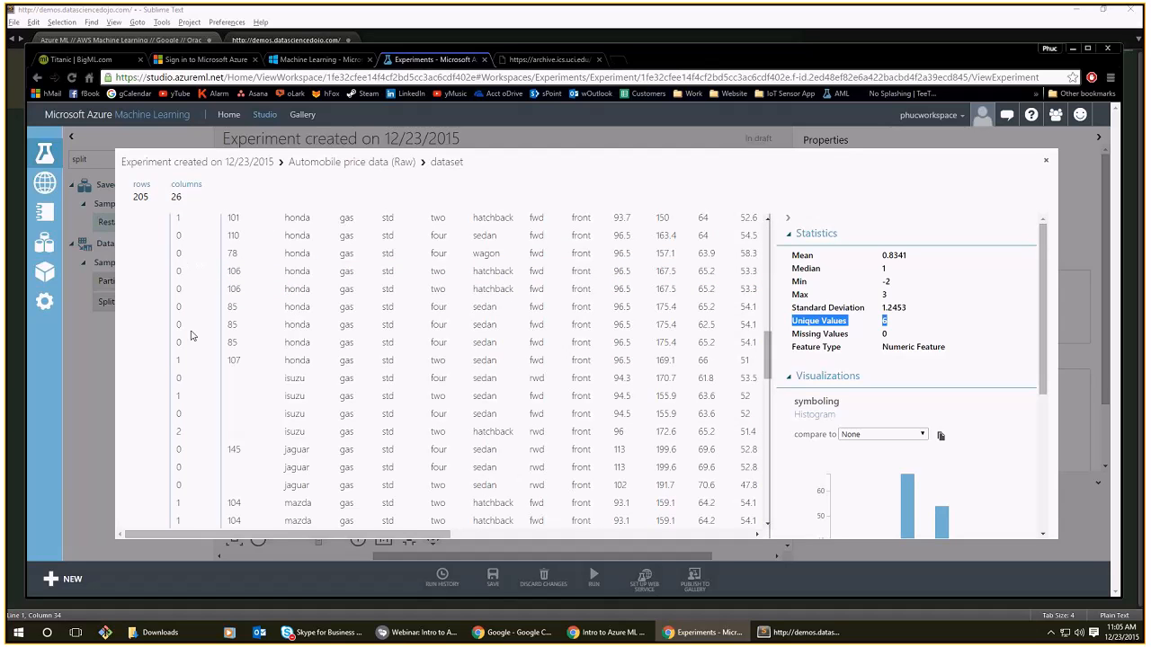
{"action": "scroll", "coordinate": [178, 504], "scroll_direction": "down", "scroll_amount": 3}
{"action": "scroll", "coordinate": [180, 509], "scroll_direction": "up", "scroll_amount": 10}
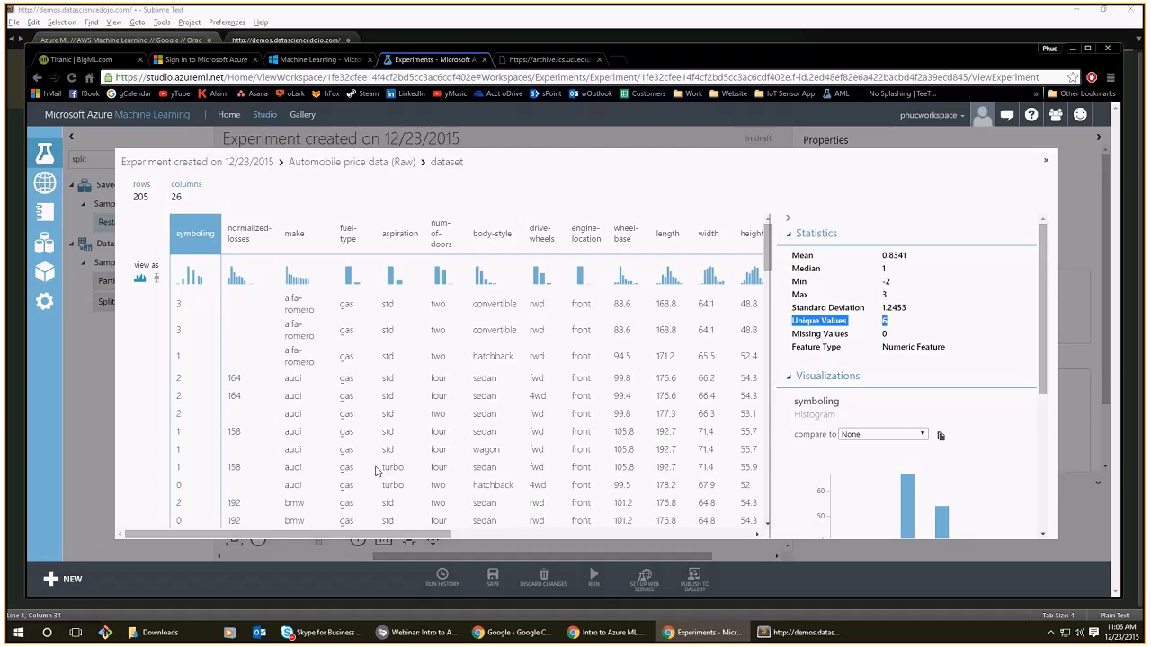
Switch to Sublime Text and start a new file with the heading "categorical value:" and the line "-zipcode" below it.
{"action": "key", "text": "alt+Tab"}
{"action": "type", "text": "c"}
{"action": "key", "text": "ctrl+n"}
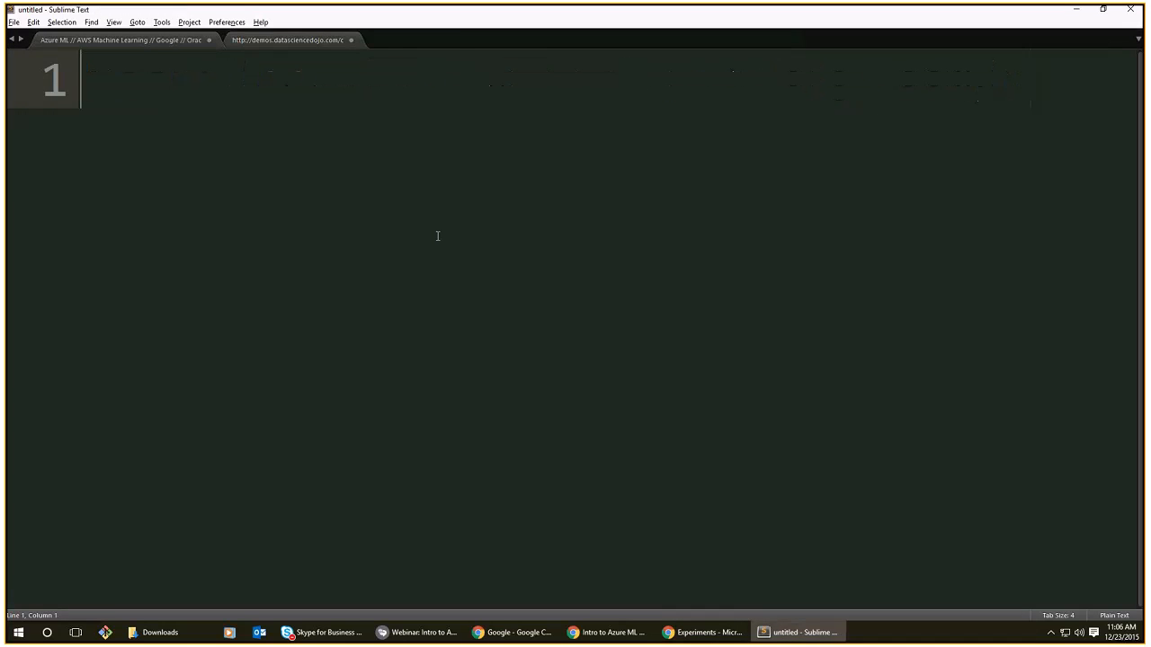
{"action": "type", "text": "a"}
{"action": "key", "text": "ctrl+a"}
{"action": "key", "text": "ctrl+x"}
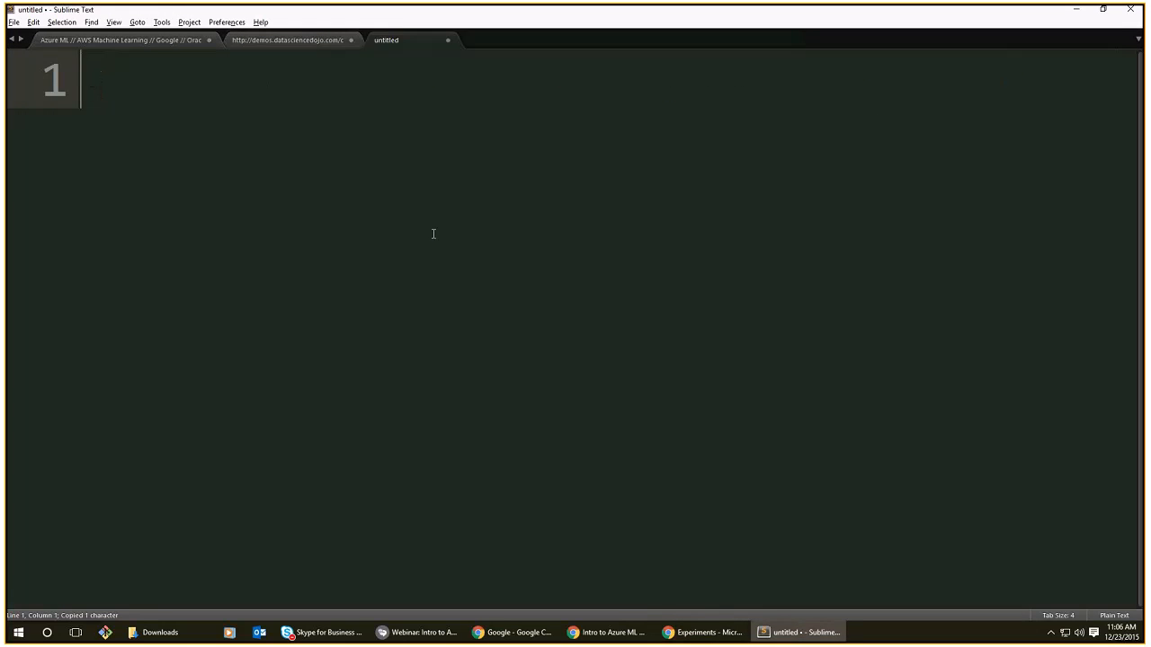
{"action": "type", "text": "categorical value:"}
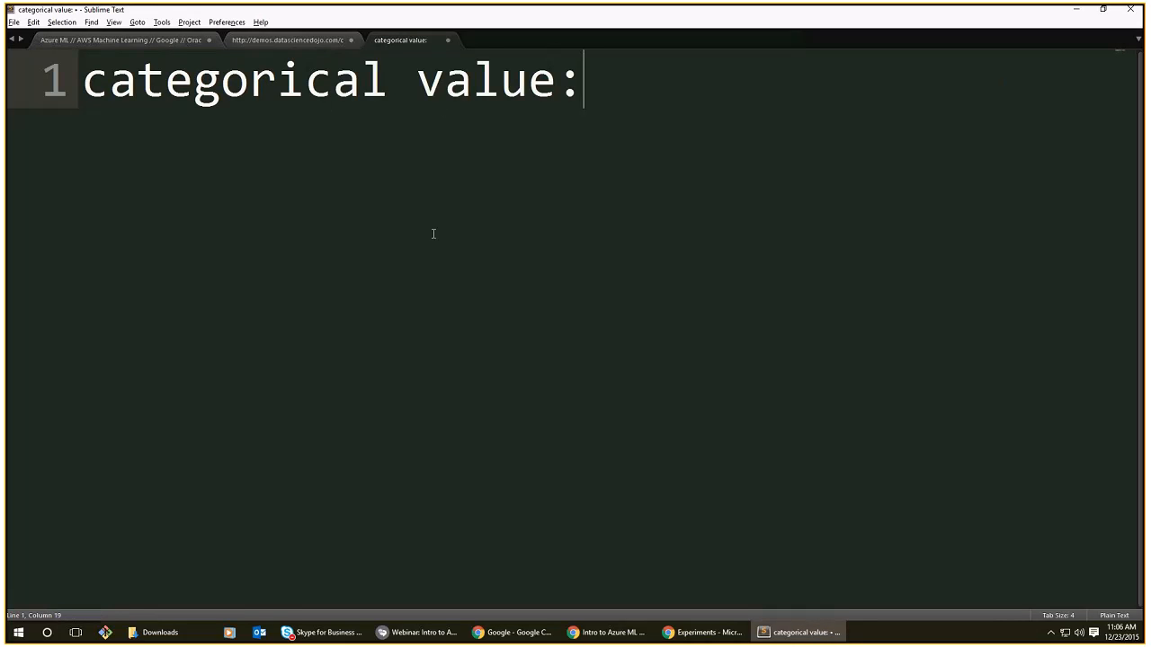
{"action": "key", "text": "Return"}
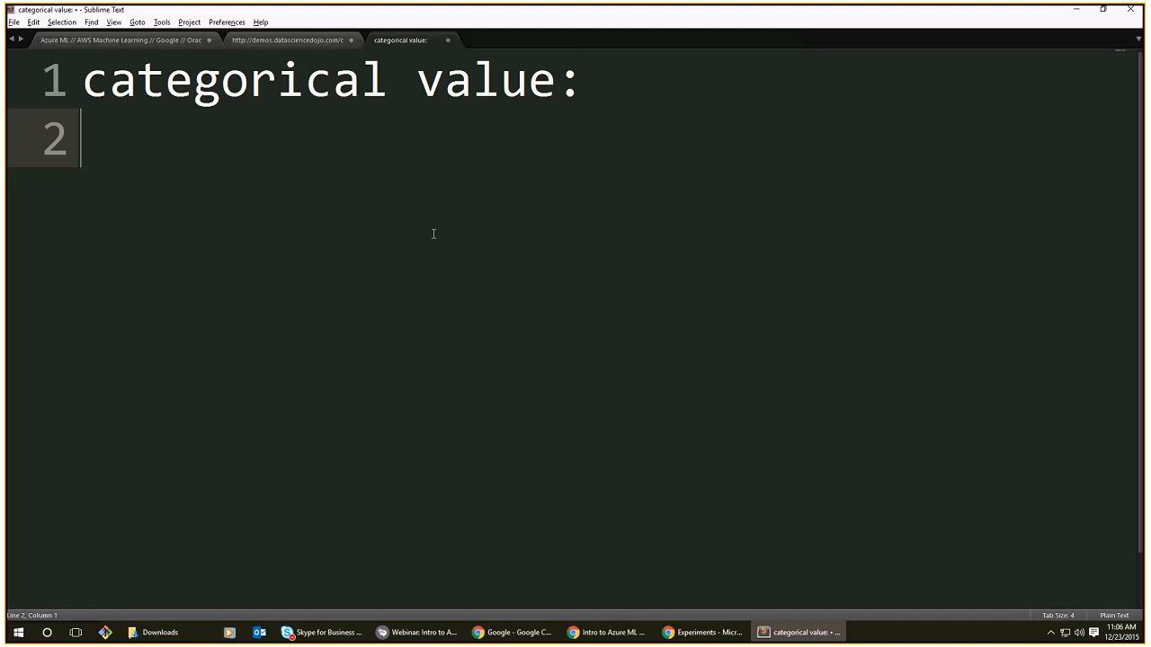
{"action": "type", "text": "-zipcode"}
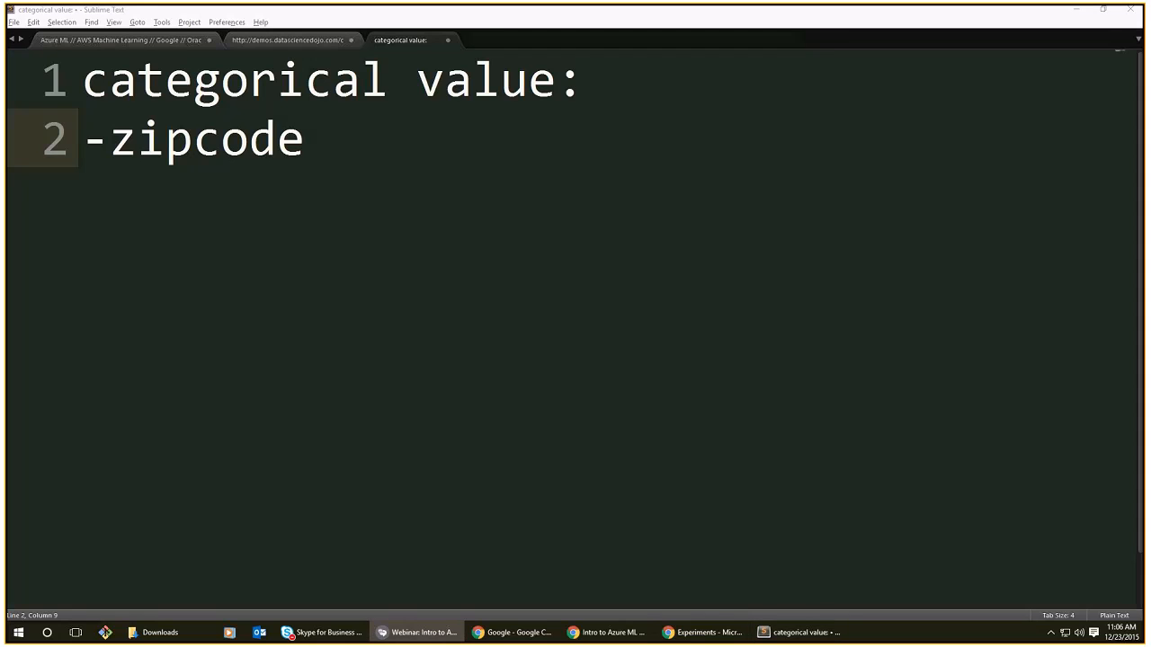
{"action": "left_click", "coordinate": [529, 261]}
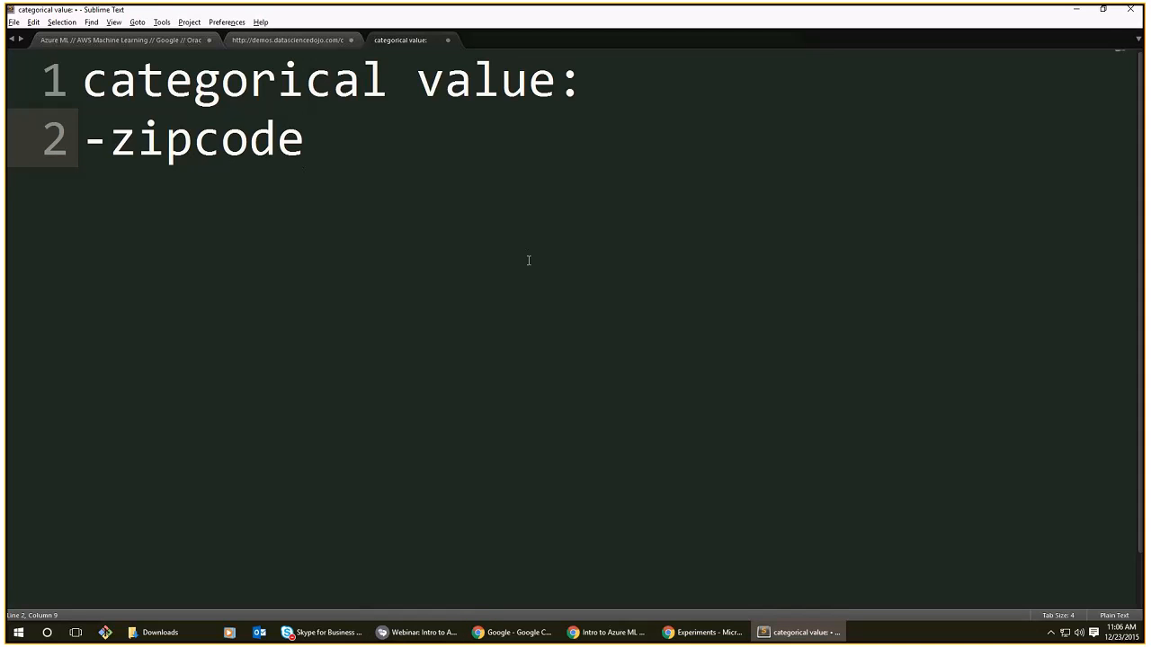
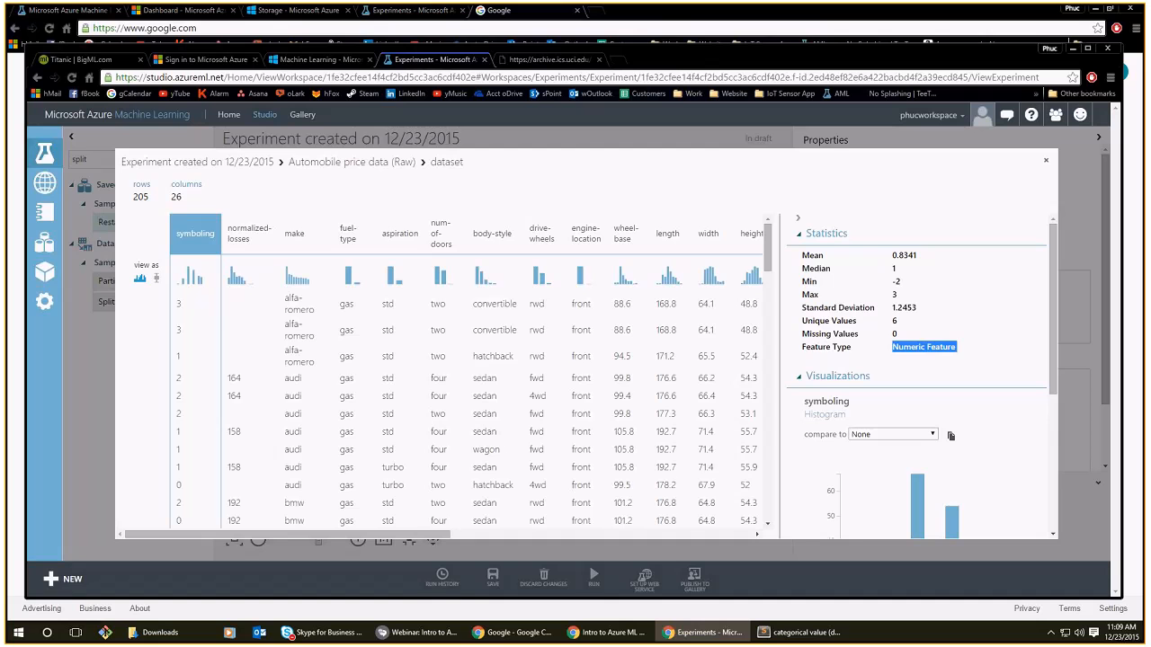
Check the categorical value note, return to the dataset visualization, and examine the normalized-losses column's histogram, rows and Feature Type.
{"action": "key", "text": "alt+Tab"}
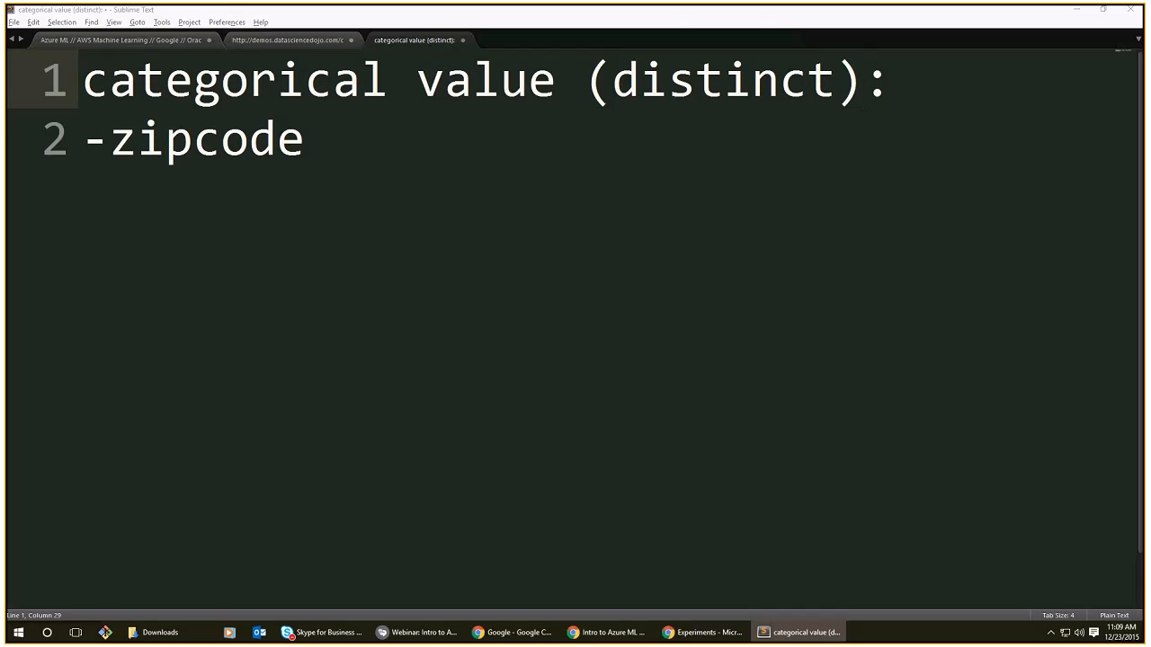
{"action": "key", "text": "alt+Tab"}
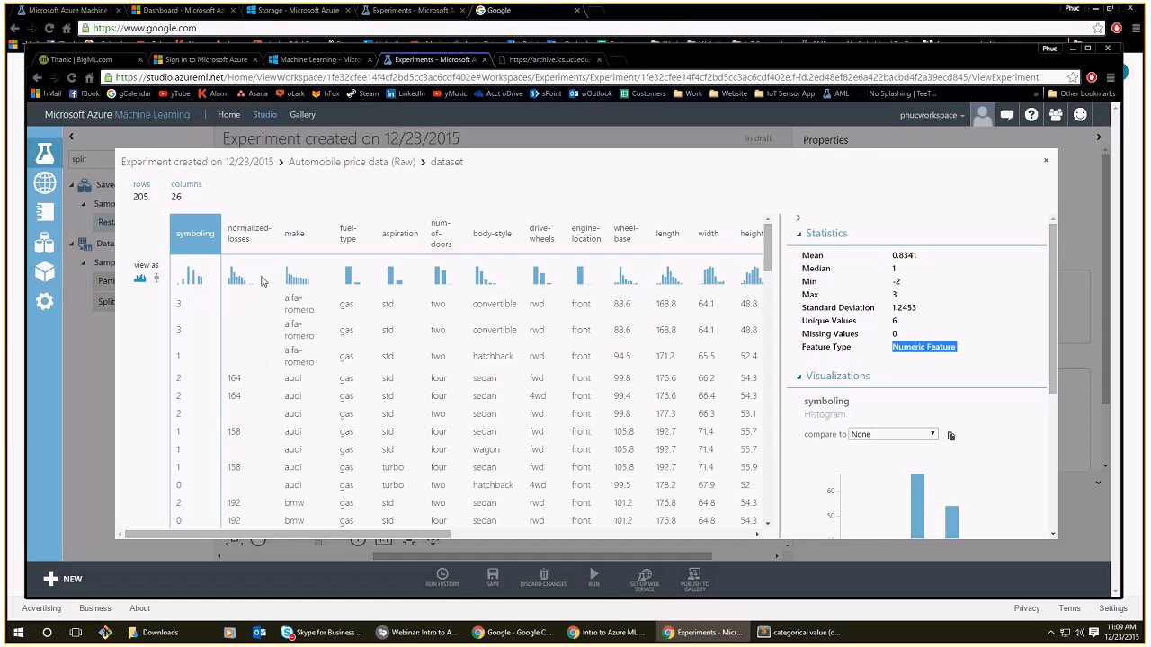
{"action": "left_click", "coordinate": [230, 236]}
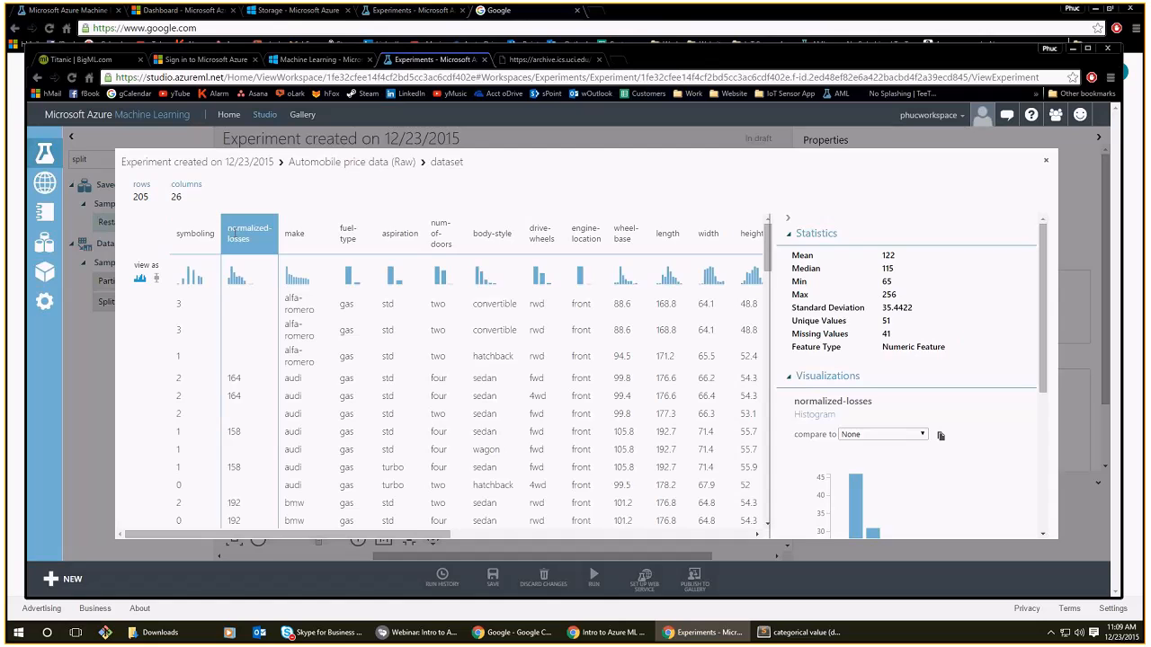
{"action": "scroll", "coordinate": [899, 419], "scroll_direction": "down", "scroll_amount": 3}
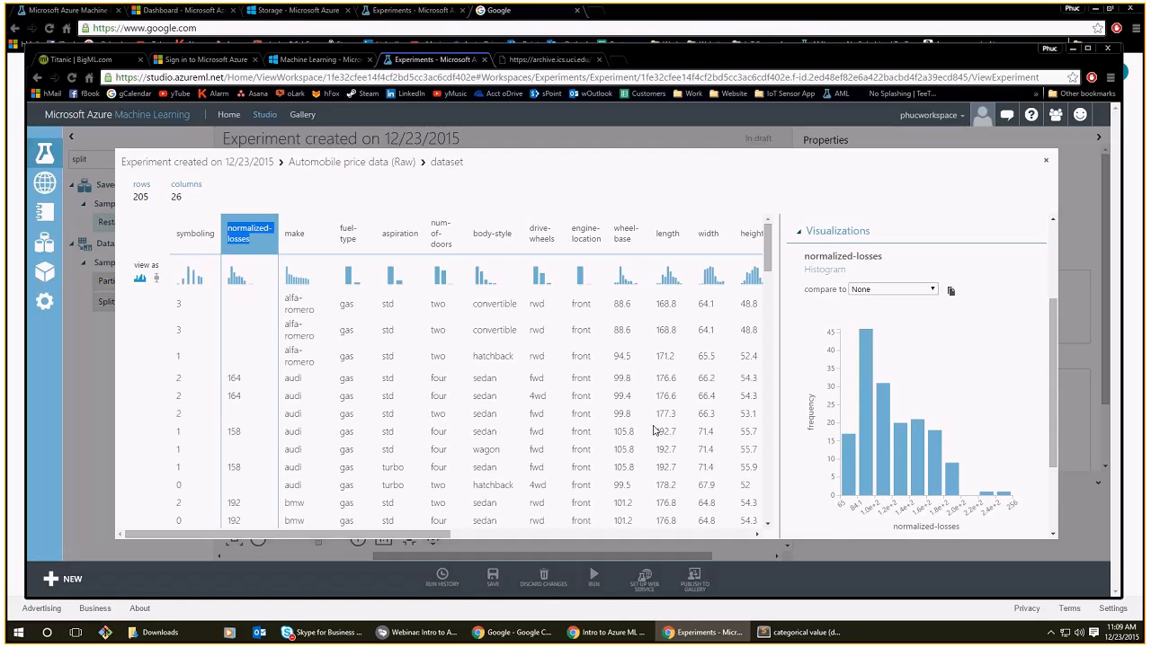
{"action": "double_click", "coordinate": [247, 240]}
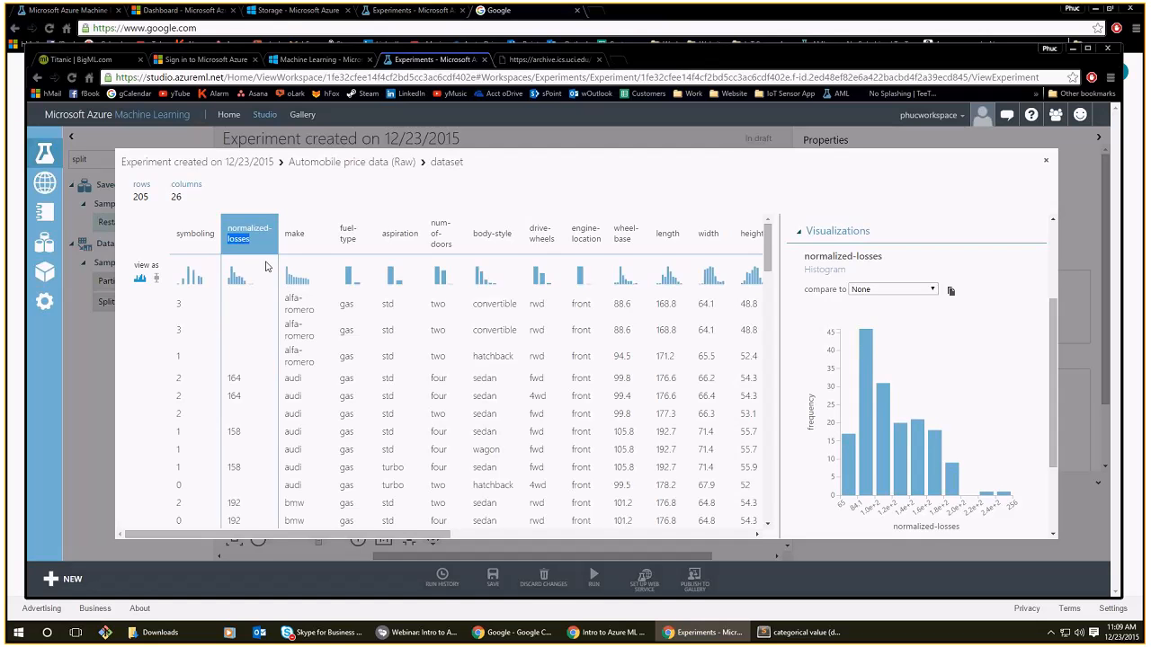
{"action": "scroll", "coordinate": [265, 267], "scroll_direction": "down", "scroll_amount": 3}
{"action": "scroll", "coordinate": [958, 465], "scroll_direction": "down", "scroll_amount": 3}
{"action": "scroll", "coordinate": [958, 465], "scroll_direction": "up", "scroll_amount": 1}
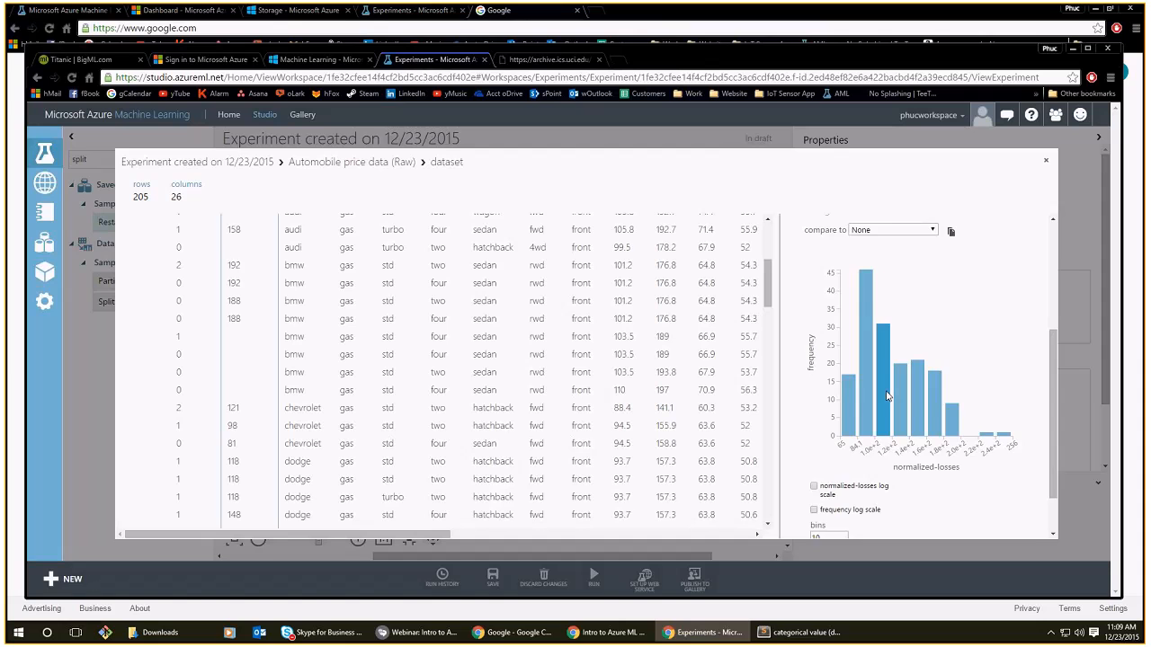
{"action": "scroll", "coordinate": [886, 396], "scroll_direction": "up", "scroll_amount": 1}
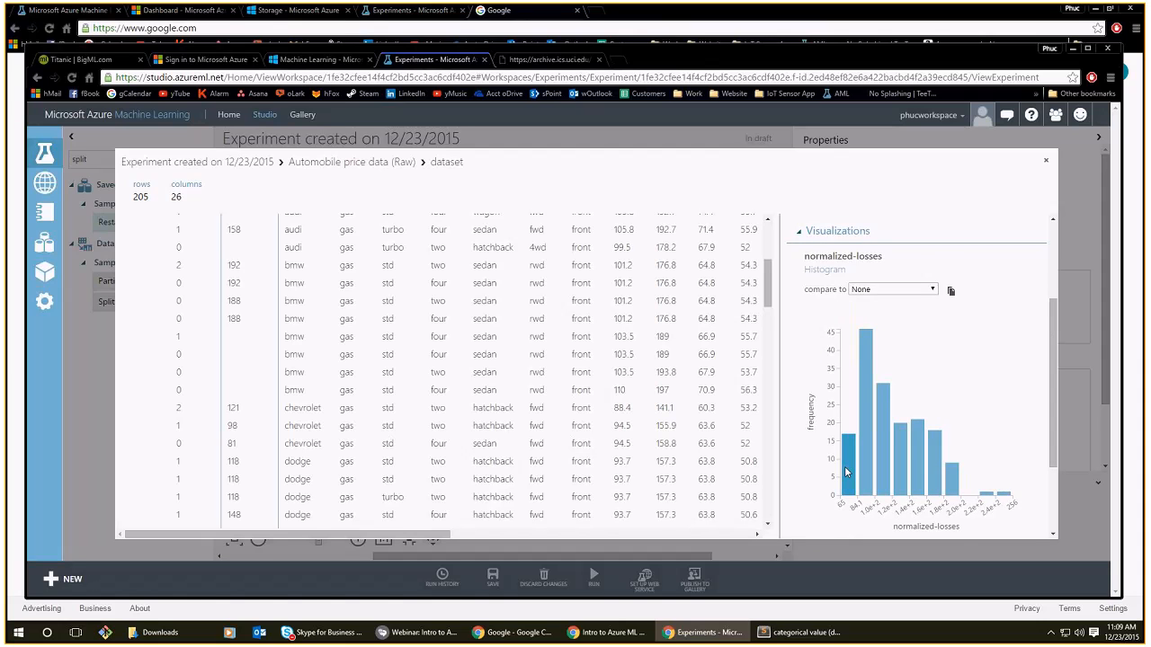
{"action": "scroll", "coordinate": [845, 472], "scroll_direction": "up", "scroll_amount": 1}
{"action": "left_click_drag", "start_coordinate": [905, 262], "coordinate": [958, 265]}
{"action": "scroll", "coordinate": [369, 363], "scroll_direction": "up", "scroll_amount": 3}
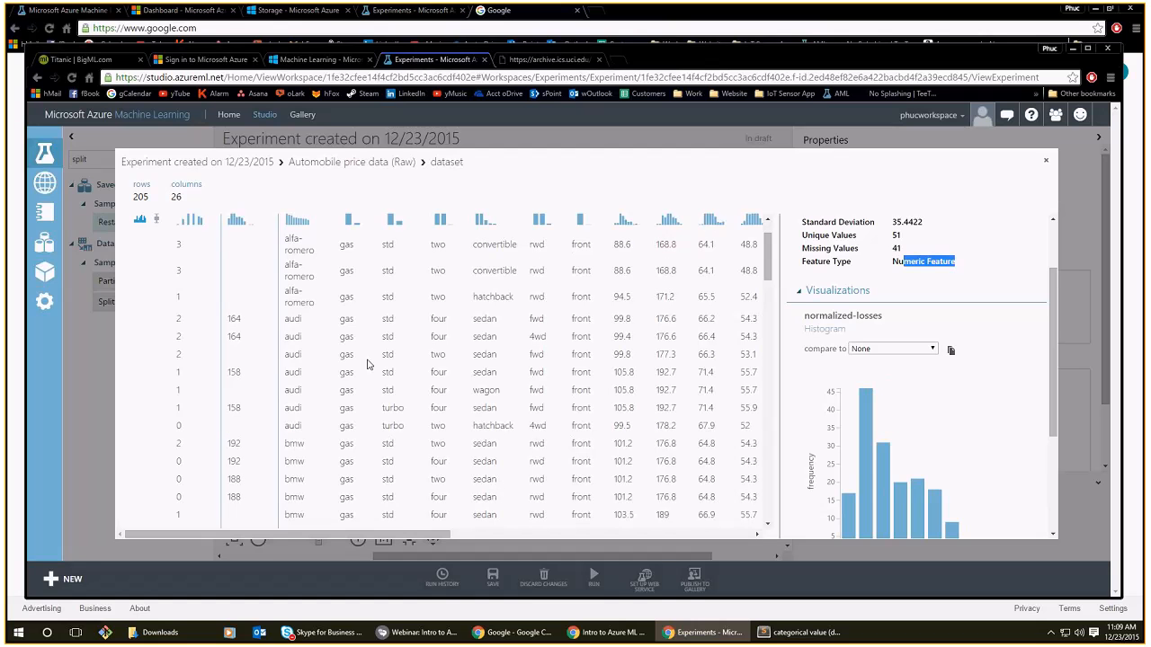
{"action": "scroll", "coordinate": [368, 363], "scroll_direction": "up", "scroll_amount": 1}
Compare the make, body-style, num-of-doors and fuel-type columns, and highlight the Unique Values statistic of make.
{"action": "left_click", "coordinate": [302, 238]}
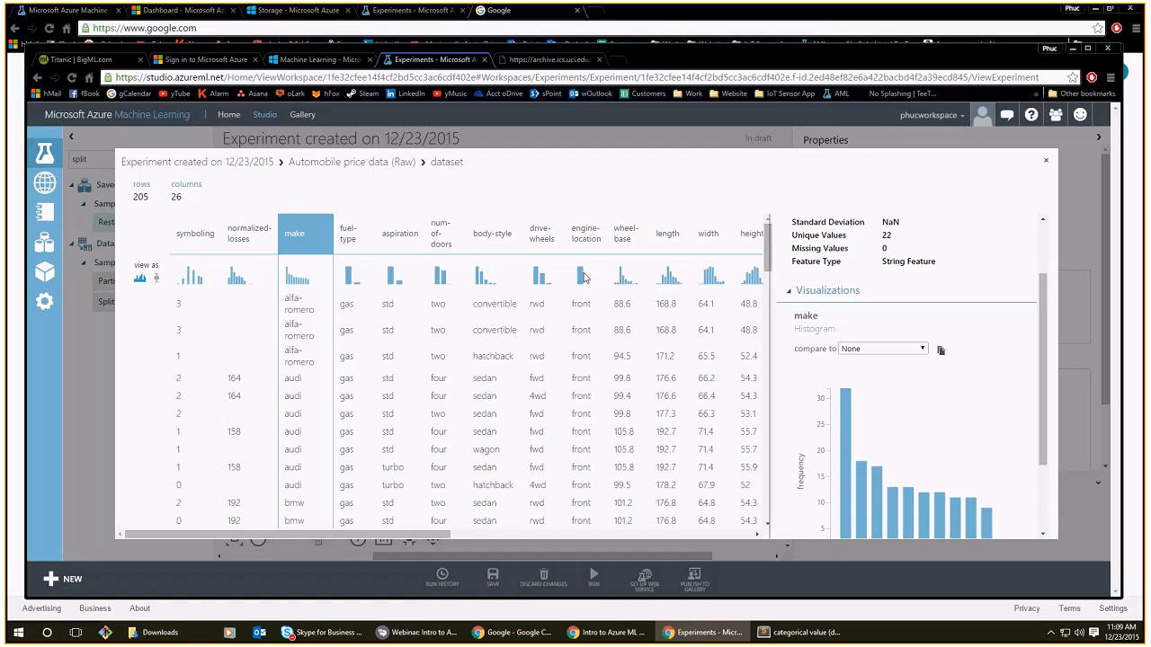
{"action": "left_click", "coordinate": [493, 272]}
{"action": "left_click", "coordinate": [442, 274]}
{"action": "left_click", "coordinate": [349, 273]}
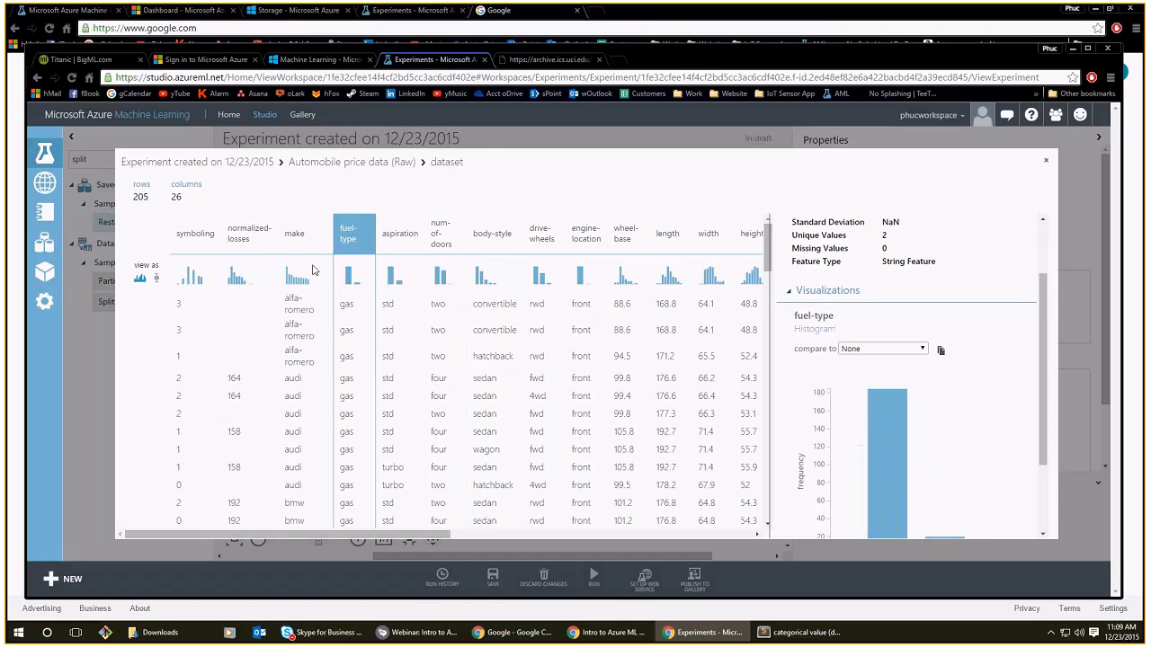
{"action": "left_click", "coordinate": [302, 272]}
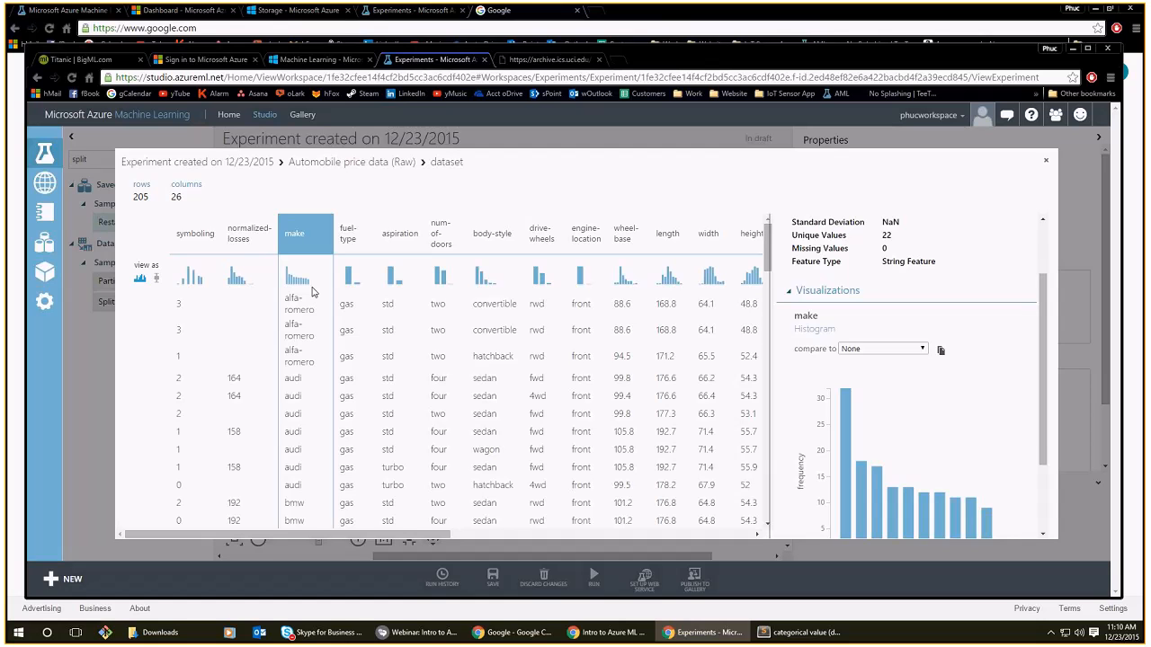
{"action": "left_click_drag", "start_coordinate": [903, 236], "coordinate": [792, 237]}
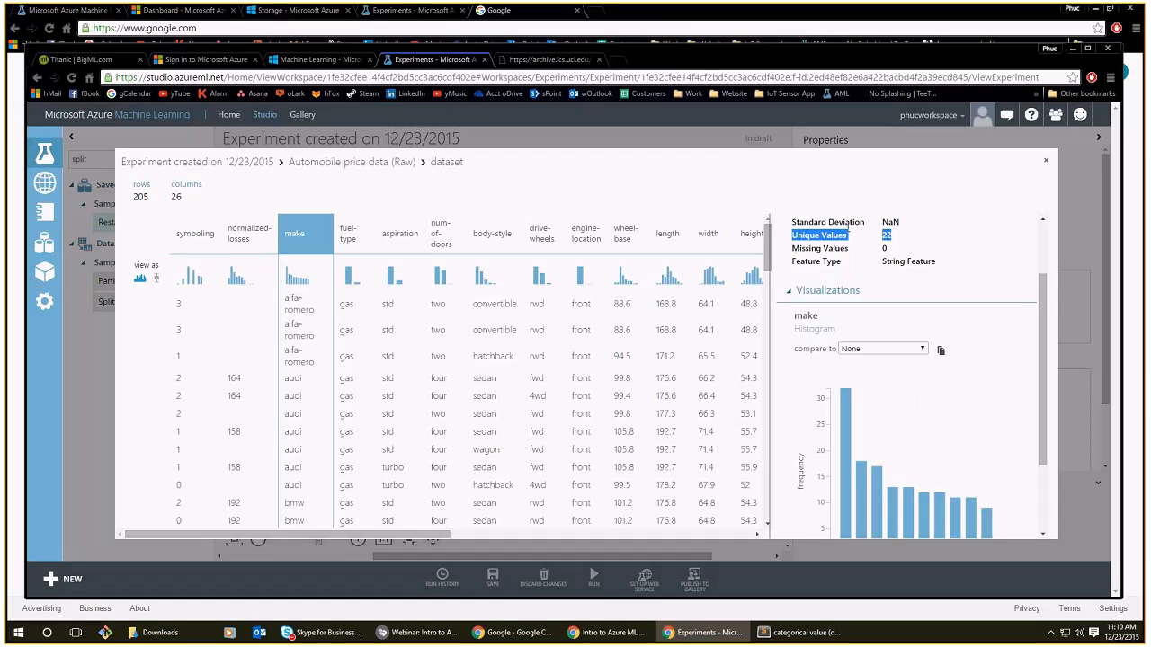
{"action": "double_click", "coordinate": [297, 234]}
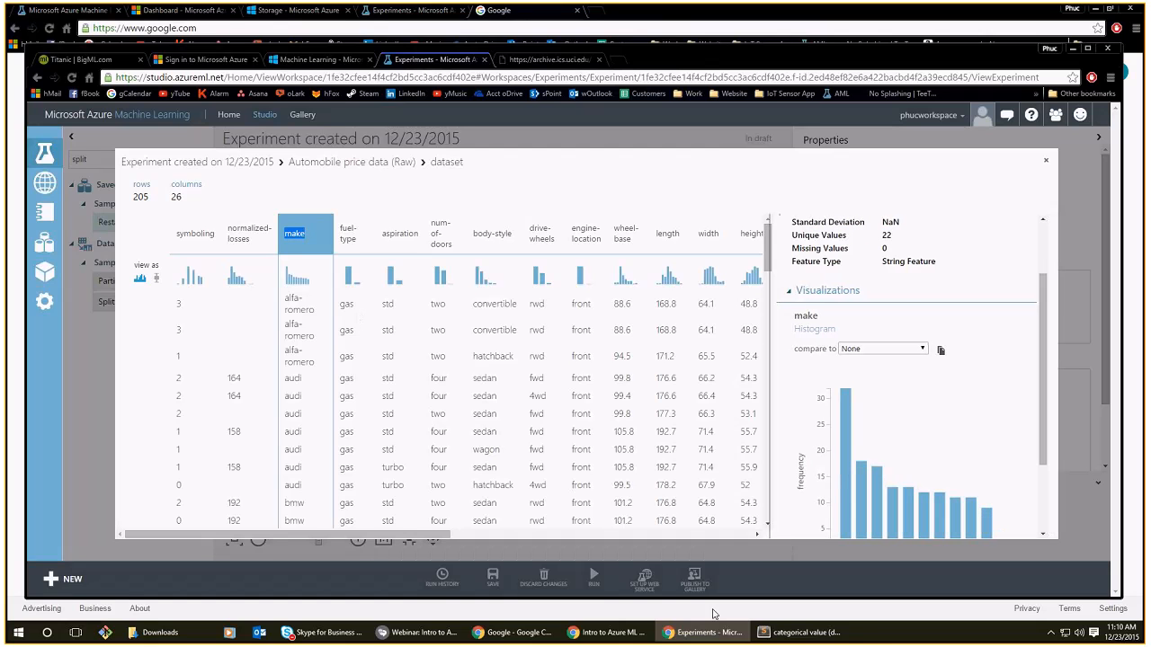
Inspect the fuel-type column's statistics and its histogram of categories.
{"action": "double_click", "coordinate": [350, 235]}
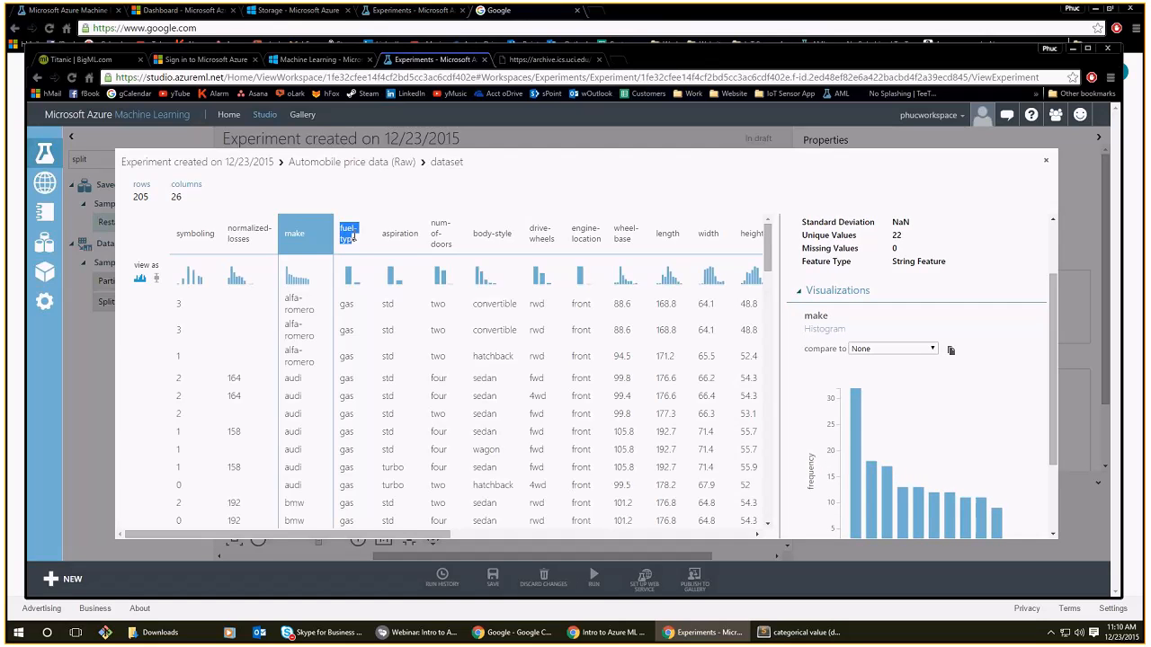
{"action": "scroll", "coordinate": [945, 442], "scroll_direction": "down", "scroll_amount": 2}
{"action": "scroll", "coordinate": [940, 423], "scroll_direction": "up", "scroll_amount": 3}
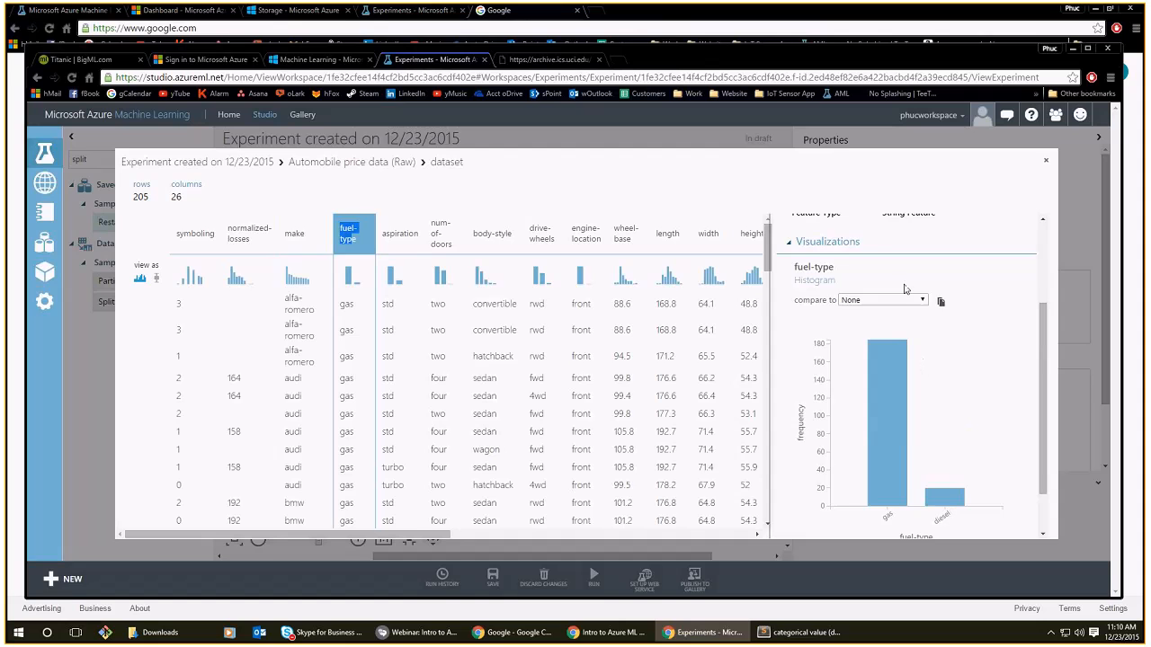
{"action": "double_click", "coordinate": [885, 305]}
{"action": "scroll", "coordinate": [845, 360], "scroll_direction": "down", "scroll_amount": 3}
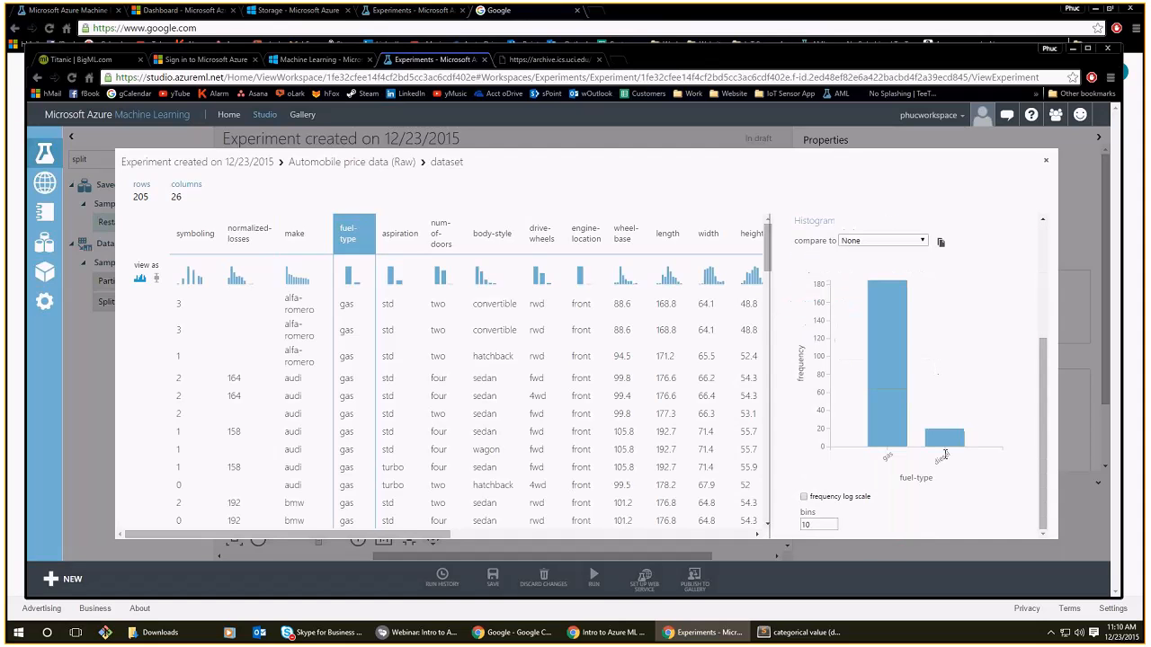
Inspect the aspiration column's histogram and highlight its Unique Values statistic.
{"action": "left_click", "coordinate": [394, 267]}
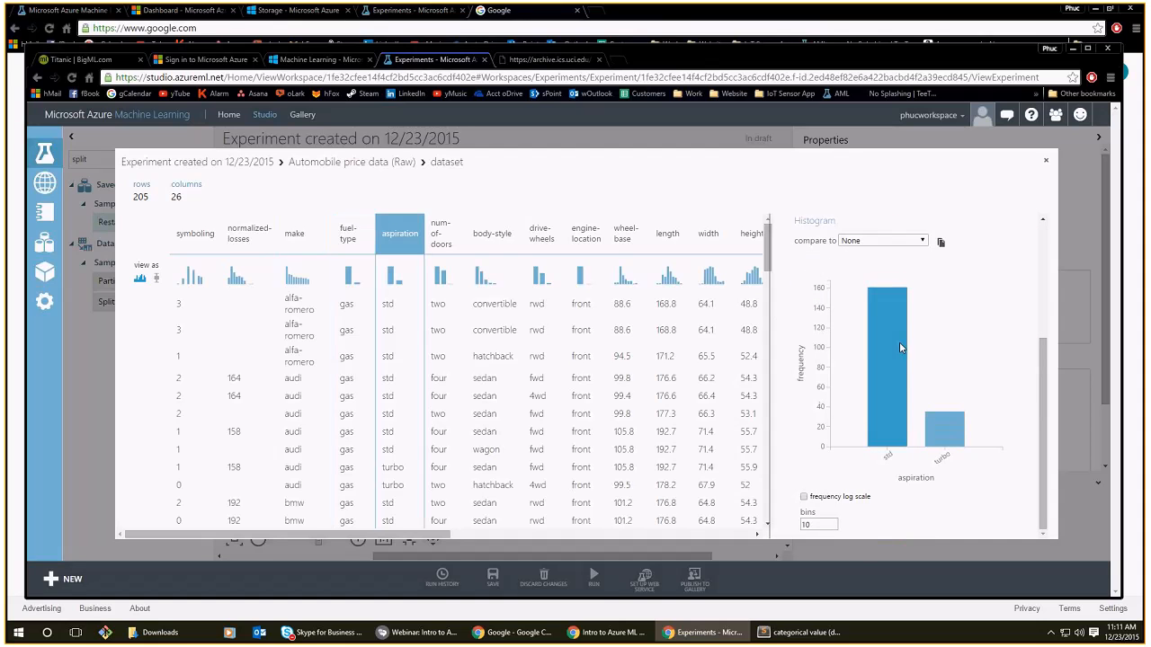
{"action": "scroll", "coordinate": [913, 388], "scroll_direction": "up", "scroll_amount": 2}
{"action": "left_click_drag", "start_coordinate": [793, 246], "coordinate": [883, 245]}
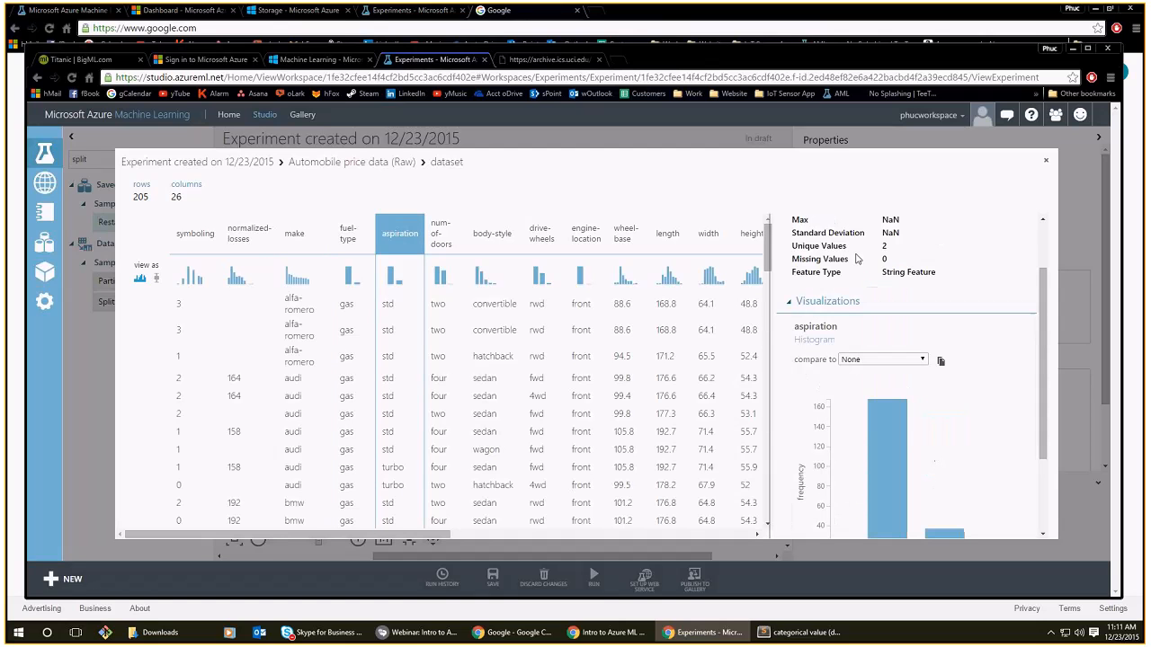
{"action": "scroll", "coordinate": [932, 335], "scroll_direction": "down", "scroll_amount": 2}
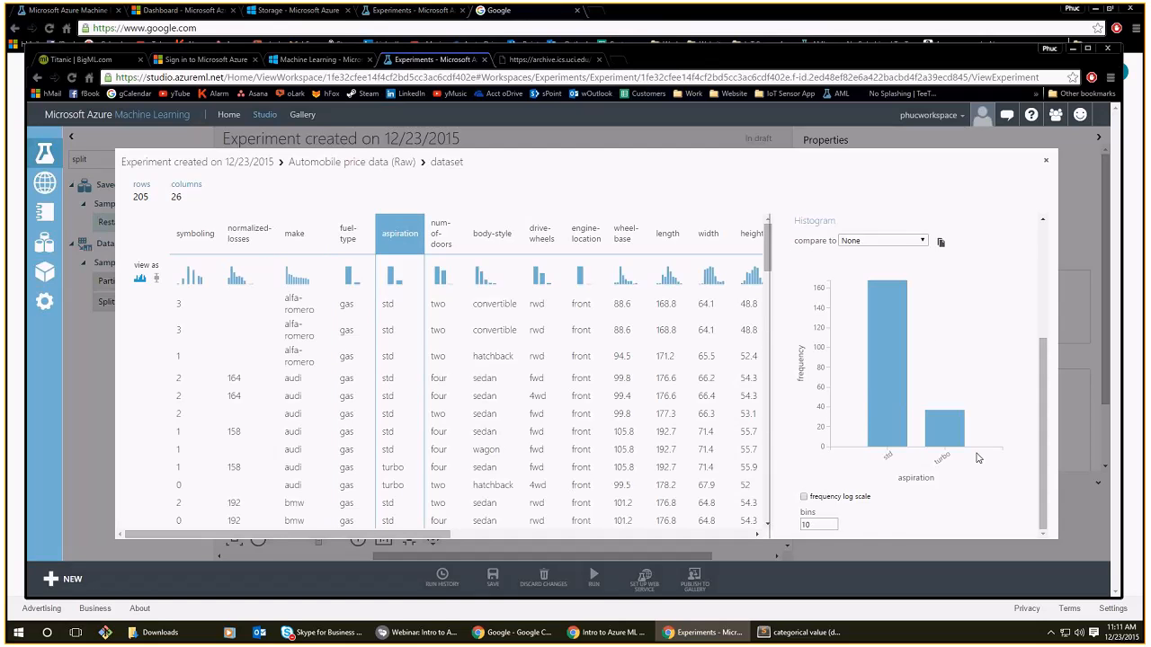
{"action": "scroll", "coordinate": [949, 435], "scroll_direction": "up", "scroll_amount": 2}
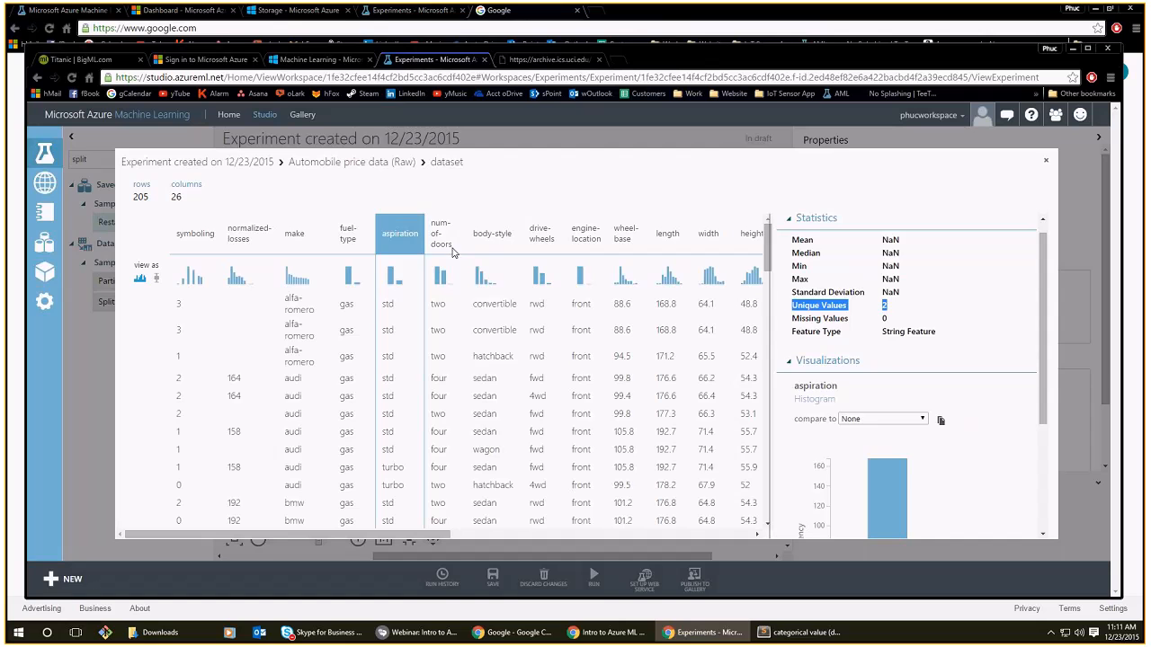
Examine the num-of-doors column's unique and missing value statistics and its histogram, including the null bar.
{"action": "left_click", "coordinate": [430, 227]}
{"action": "left_click_drag", "start_coordinate": [430, 227], "coordinate": [484, 257]}
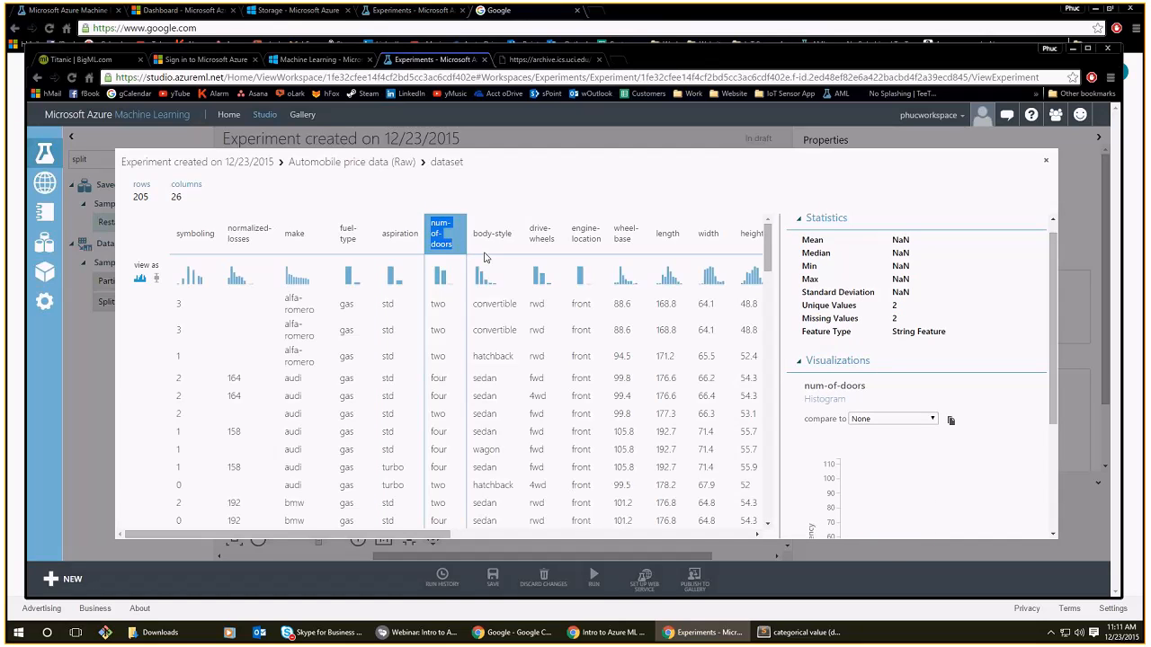
{"action": "scroll", "coordinate": [951, 460], "scroll_direction": "down", "scroll_amount": 3}
{"action": "scroll", "coordinate": [938, 359], "scroll_direction": "up", "scroll_amount": 2}
{"action": "left_click", "coordinate": [890, 257]}
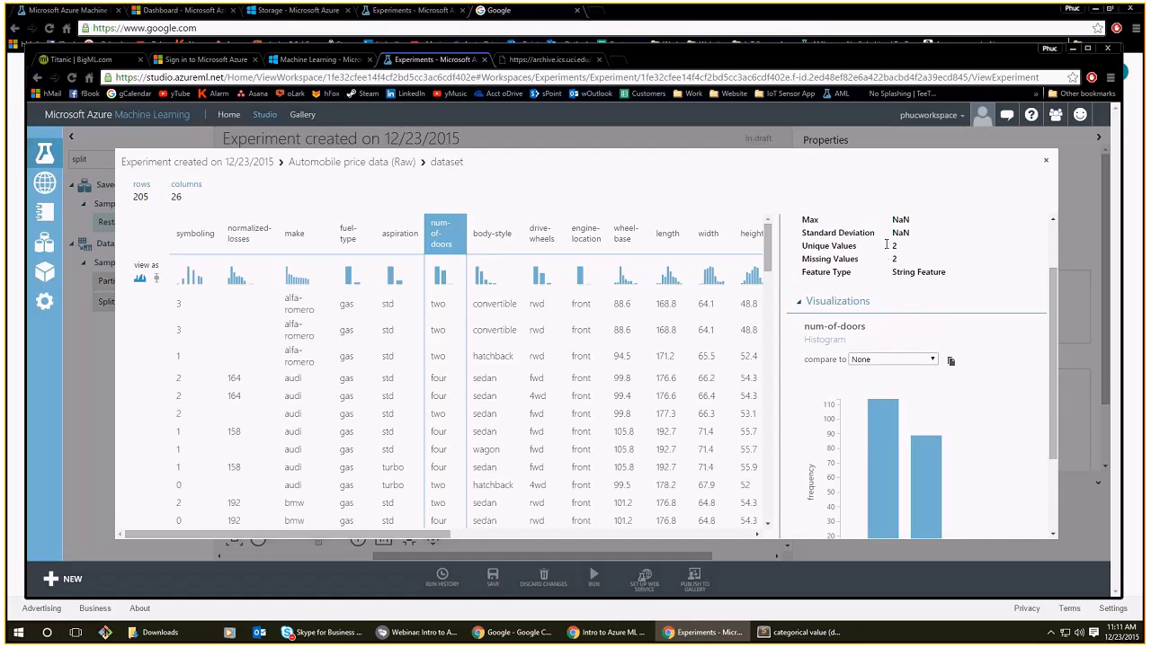
{"action": "scroll", "coordinate": [977, 345], "scroll_direction": "down", "scroll_amount": 2}
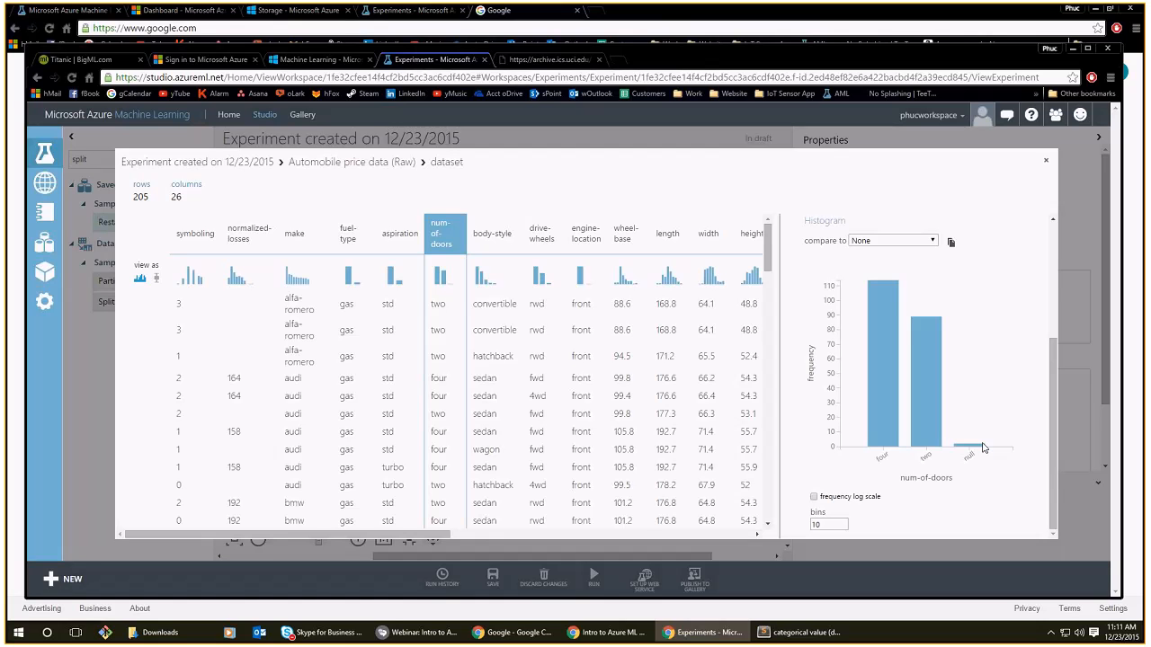
Inspect the body-style column's histogram and its Unique Values statistic.
{"action": "left_click_drag", "start_coordinate": [441, 537], "coordinate": [464, 538]}
{"action": "left_click", "coordinate": [465, 294]}
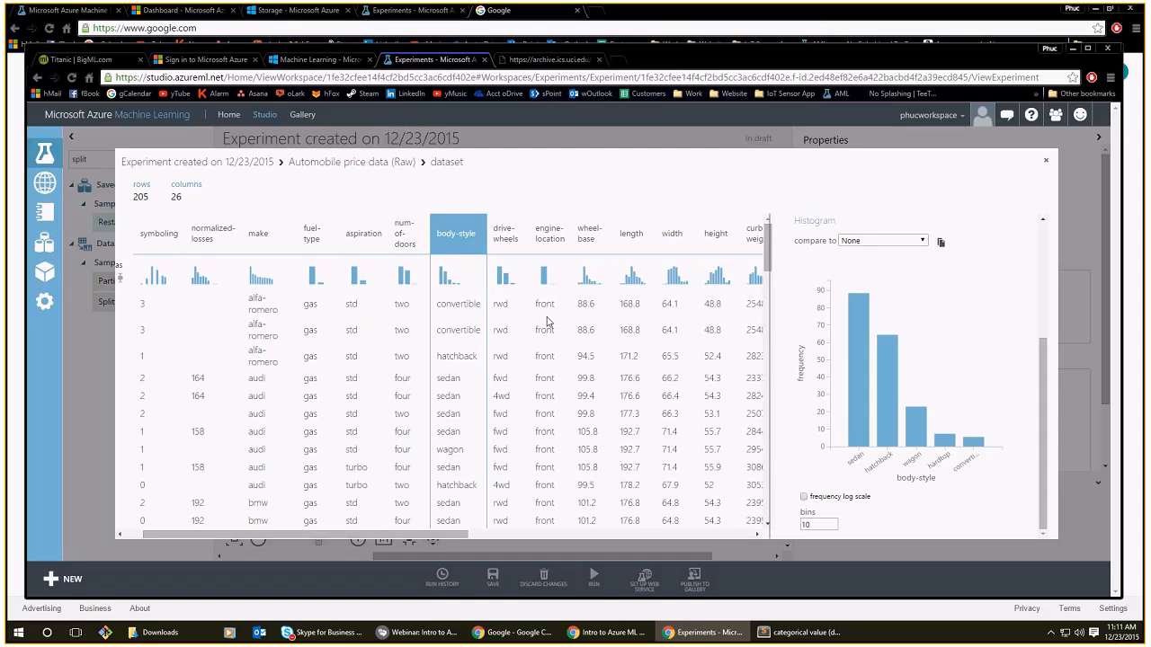
{"action": "scroll", "coordinate": [895, 385], "scroll_direction": "up", "scroll_amount": 3}
{"action": "double_click", "coordinate": [885, 321]}
Highlight the Unique Values statistic of drive-wheels, and view the statistics of engine-location and wheel-base.
{"action": "left_click", "coordinate": [517, 270]}
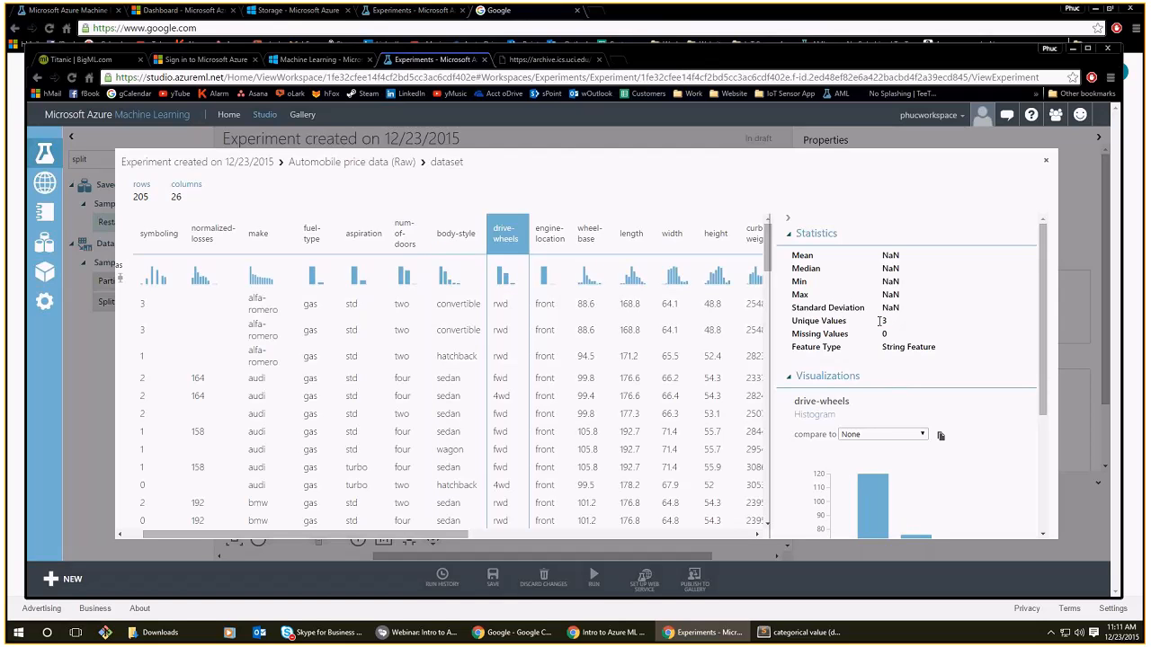
{"action": "left_click_drag", "start_coordinate": [884, 321], "coordinate": [791, 306]}
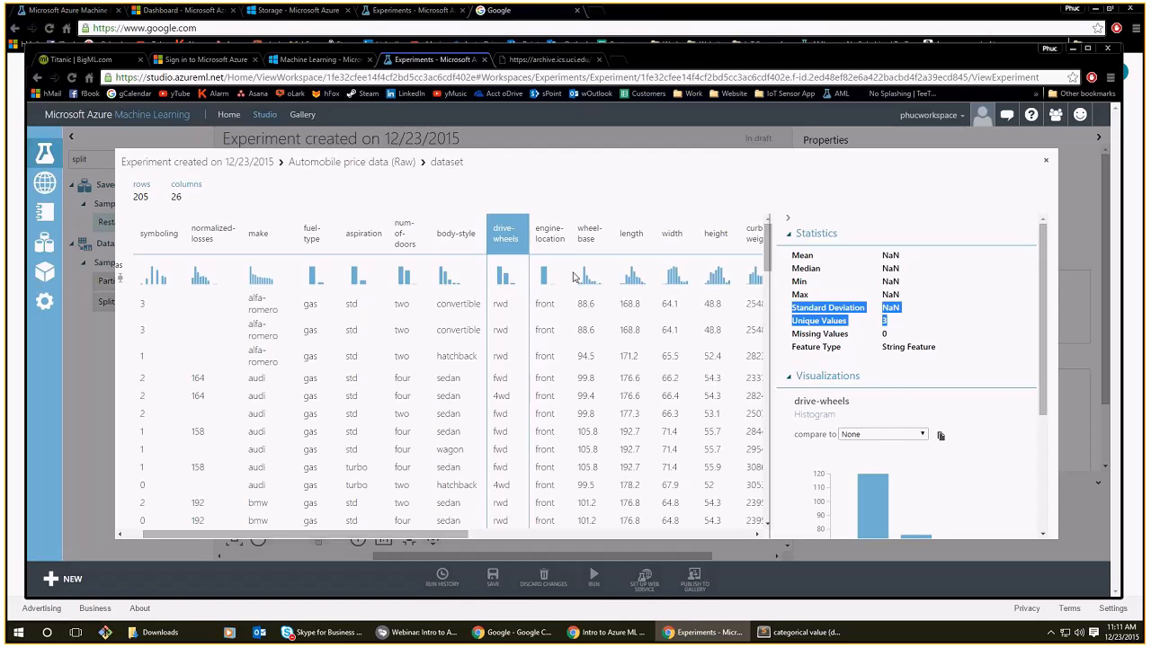
{"action": "left_click", "coordinate": [562, 271]}
{"action": "left_click", "coordinate": [588, 252]}
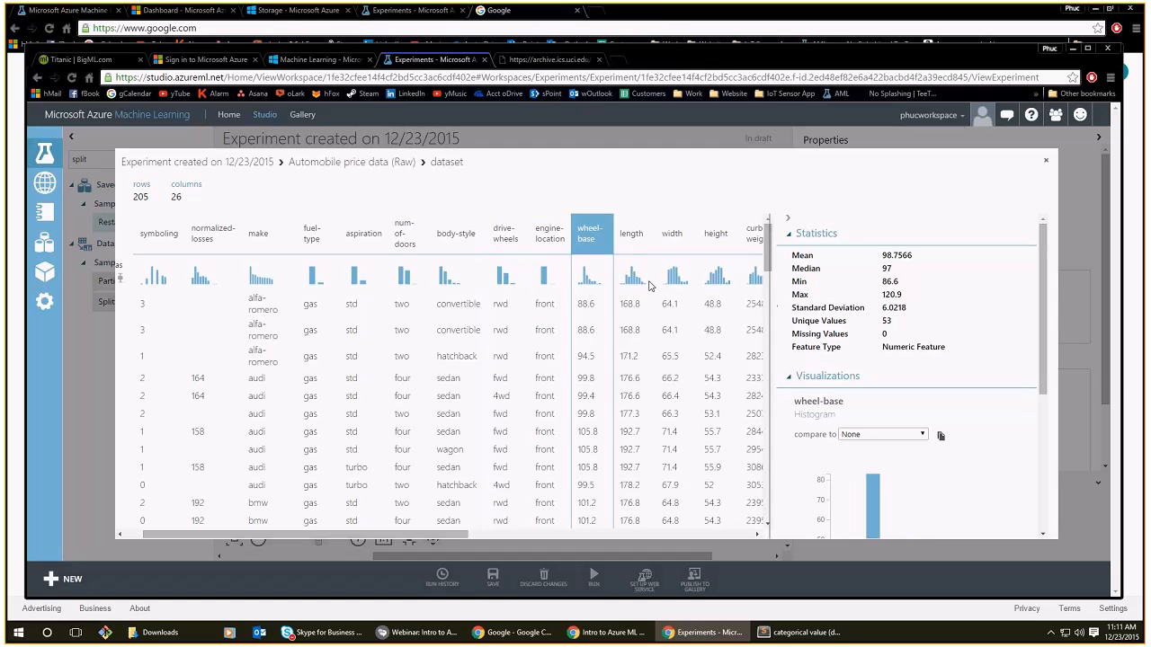
Examine the wheel-base column's values, feature type and unique value count in the Automobile price data.
{"action": "left_click_drag", "start_coordinate": [466, 535], "coordinate": [799, 526]}
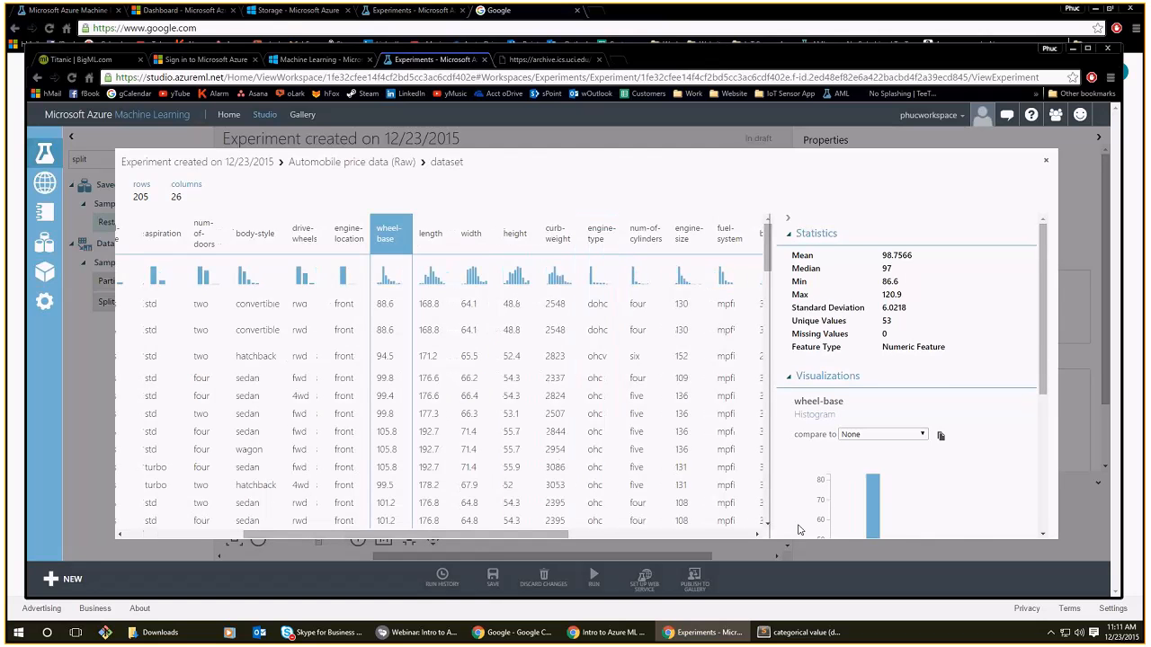
{"action": "scroll", "coordinate": [798, 529], "scroll_direction": "down", "scroll_amount": 4}
{"action": "scroll", "coordinate": [868, 449], "scroll_direction": "up", "scroll_amount": 4}
{"action": "scroll", "coordinate": [502, 424], "scroll_direction": "down", "scroll_amount": 5}
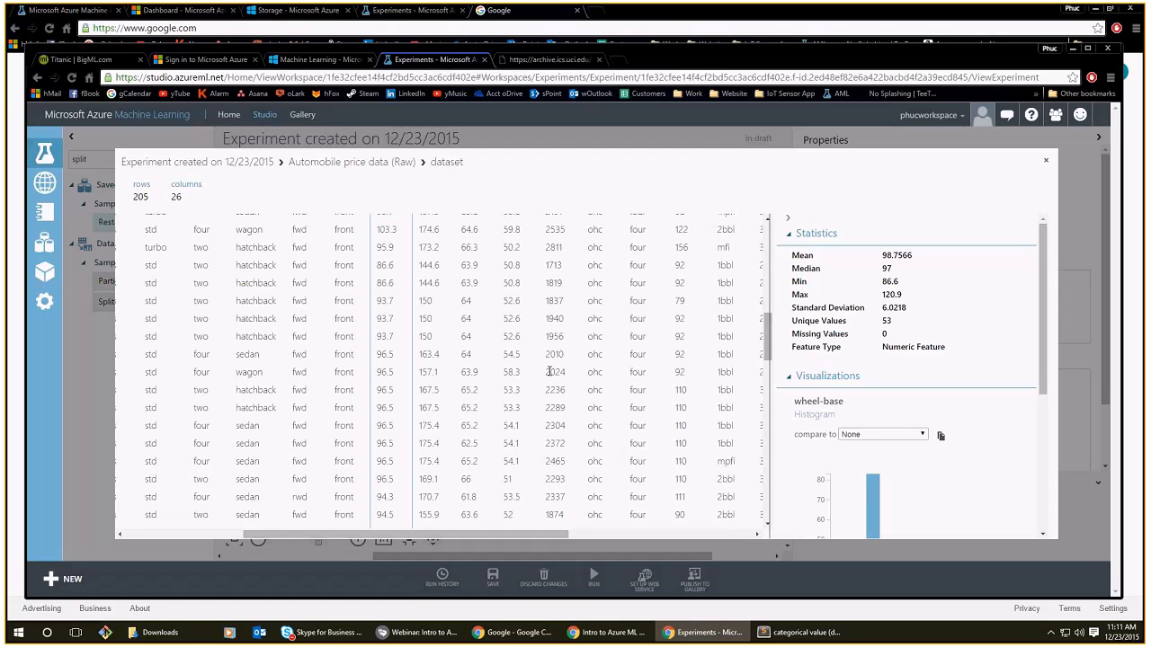
{"action": "left_click", "coordinate": [394, 410]}
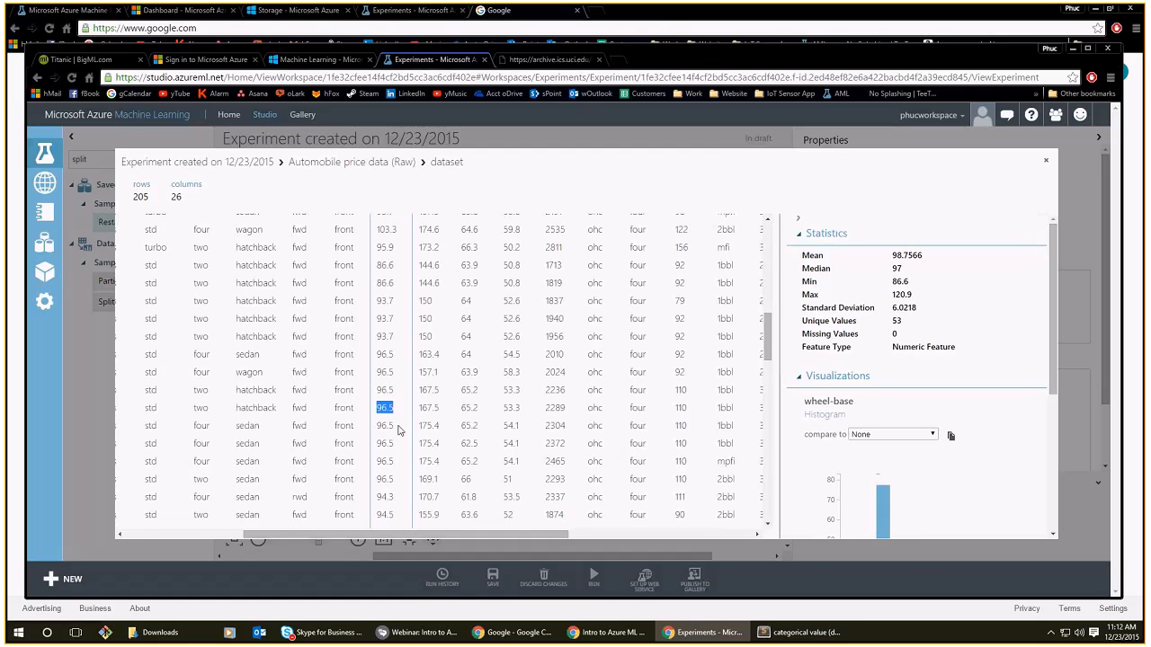
{"action": "scroll", "coordinate": [395, 423], "scroll_direction": "up", "scroll_amount": 4}
{"action": "scroll", "coordinate": [402, 429], "scroll_direction": "up", "scroll_amount": 5}
{"action": "left_click", "coordinate": [405, 312]}
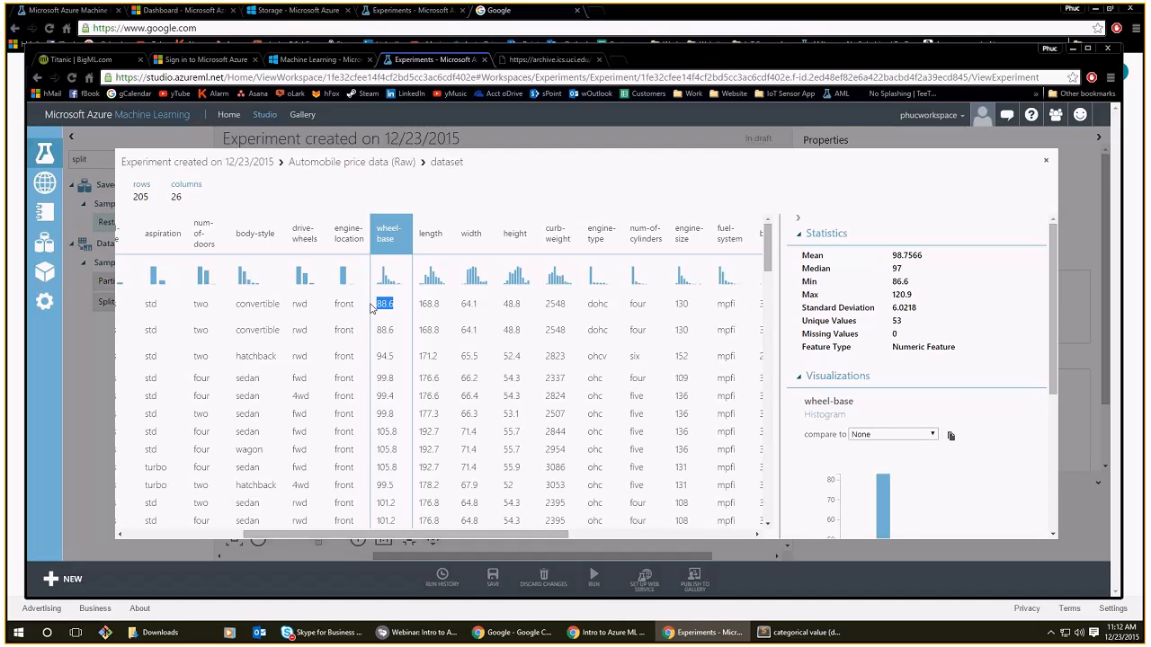
{"action": "left_click_drag", "start_coordinate": [957, 352], "coordinate": [891, 350]}
{"action": "scroll", "coordinate": [896, 460], "scroll_direction": "down", "scroll_amount": 1}
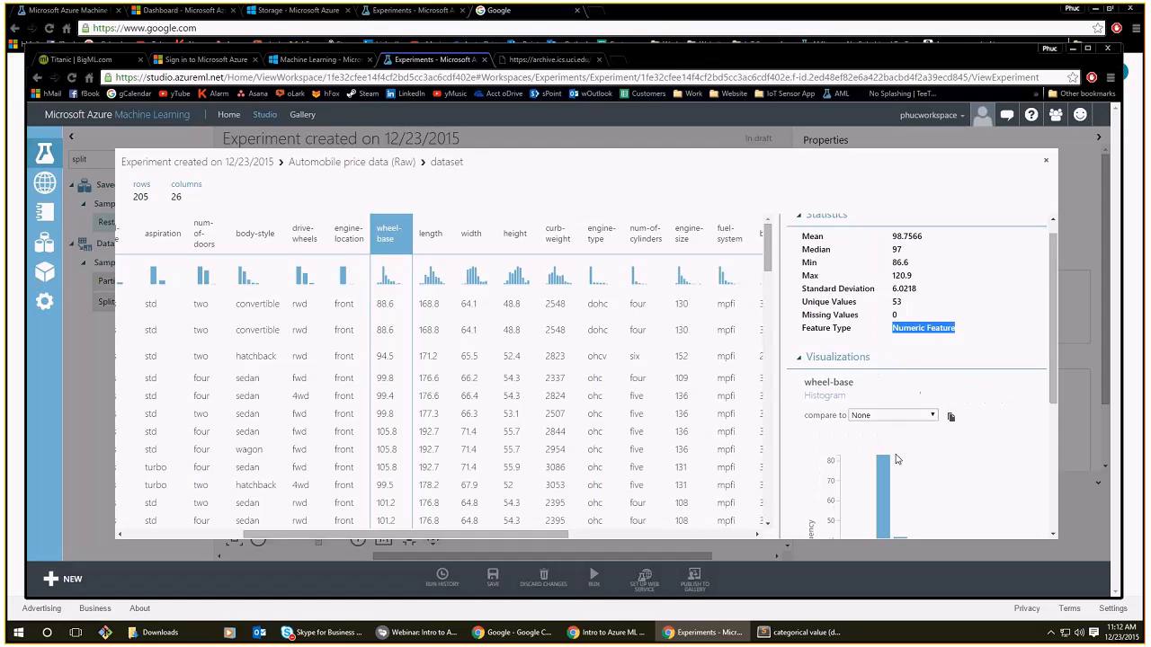
{"action": "left_click_drag", "start_coordinate": [908, 302], "coordinate": [884, 302]}
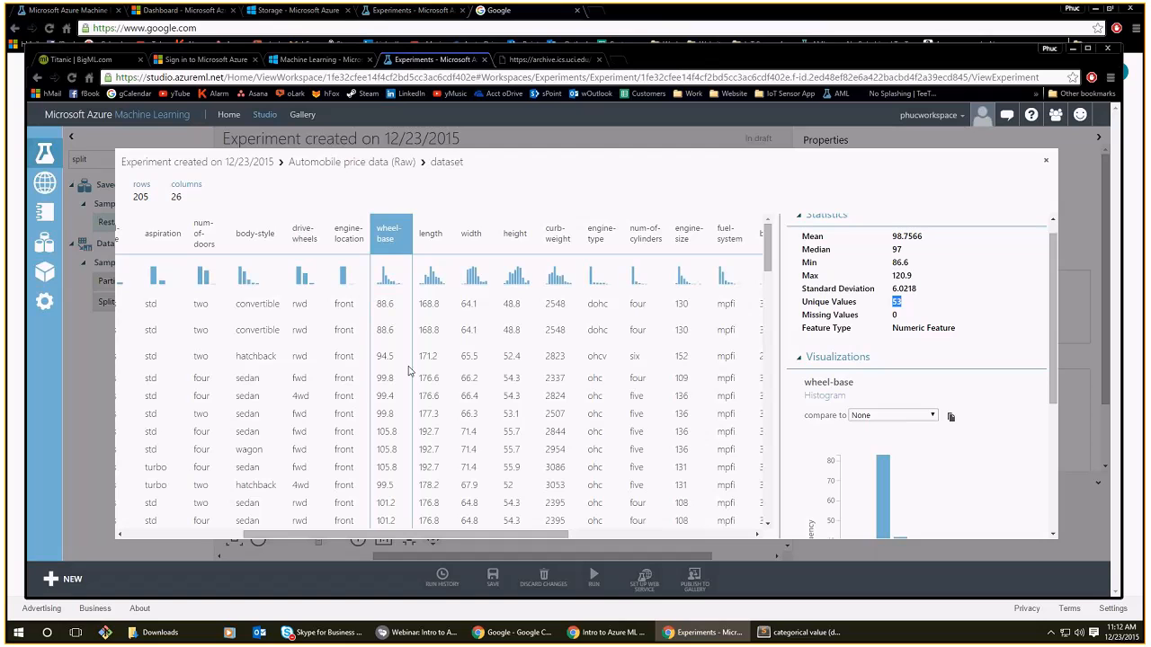
{"action": "double_click", "coordinate": [385, 304]}
Review the statistics of the length, width, height and curb-weight columns, including the curb-weight histogram.
{"action": "left_click", "coordinate": [448, 306]}
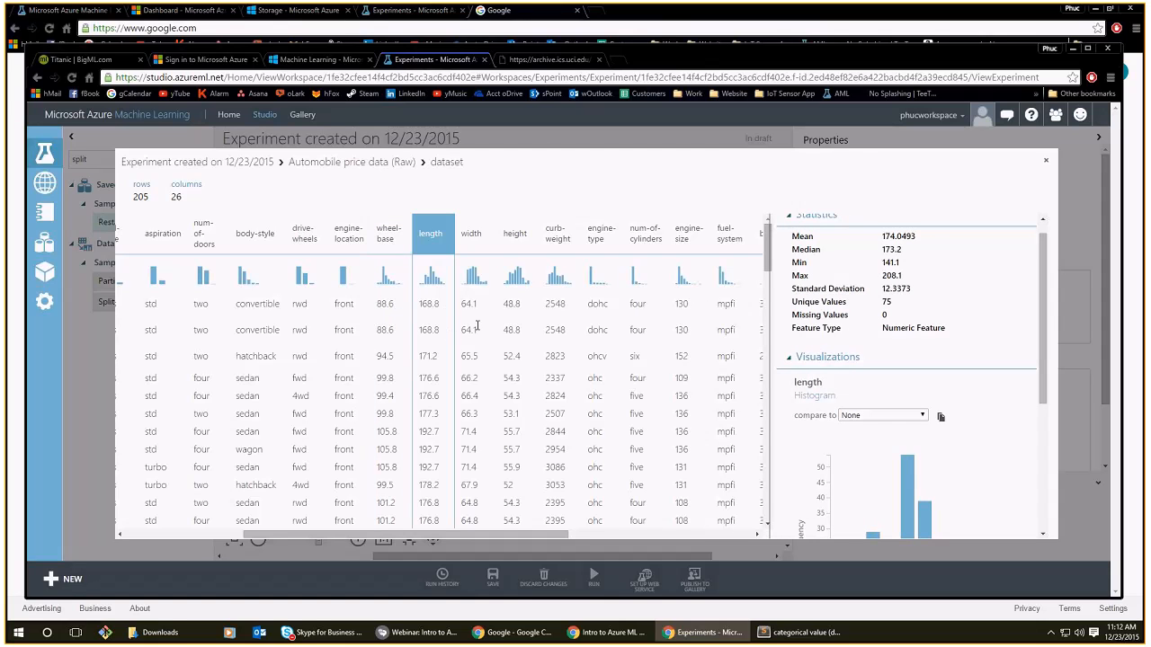
{"action": "key", "text": "Right"}
{"action": "key", "text": "Right"}
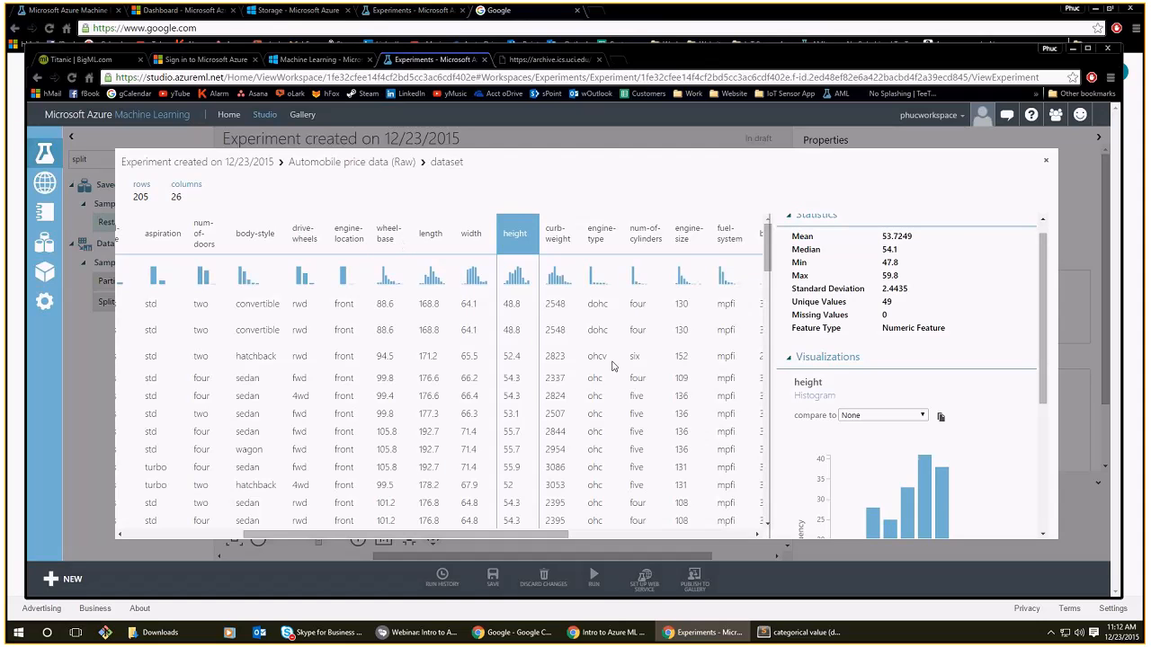
{"action": "left_click", "coordinate": [567, 261]}
{"action": "scroll", "coordinate": [996, 503], "scroll_direction": "down", "scroll_amount": 5}
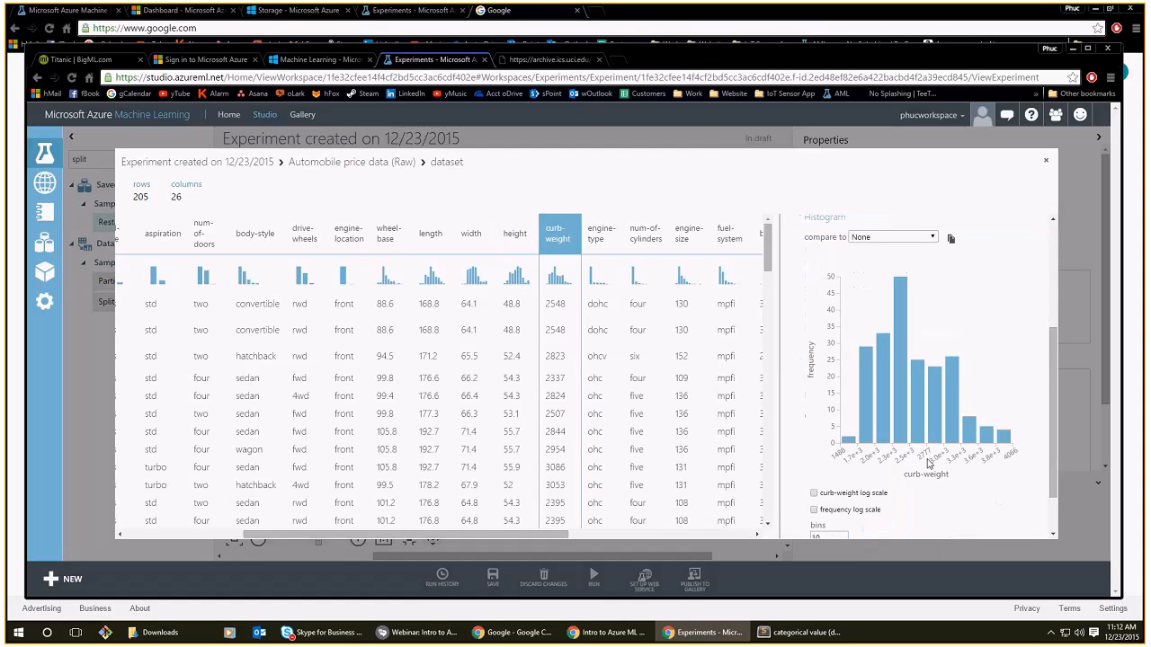
{"action": "scroll", "coordinate": [943, 501], "scroll_direction": "up", "scroll_amount": 2}
Check the engine-type column's unique value count and return to the dataset's first columns.
{"action": "scroll", "coordinate": [605, 351], "scroll_direction": "right", "scroll_amount": 3}
{"action": "left_click", "coordinate": [397, 294]}
{"action": "scroll", "coordinate": [837, 333], "scroll_direction": "up", "scroll_amount": 3}
{"action": "left_click_drag", "start_coordinate": [895, 323], "coordinate": [875, 321]}
{"action": "left_click", "coordinate": [337, 301]}
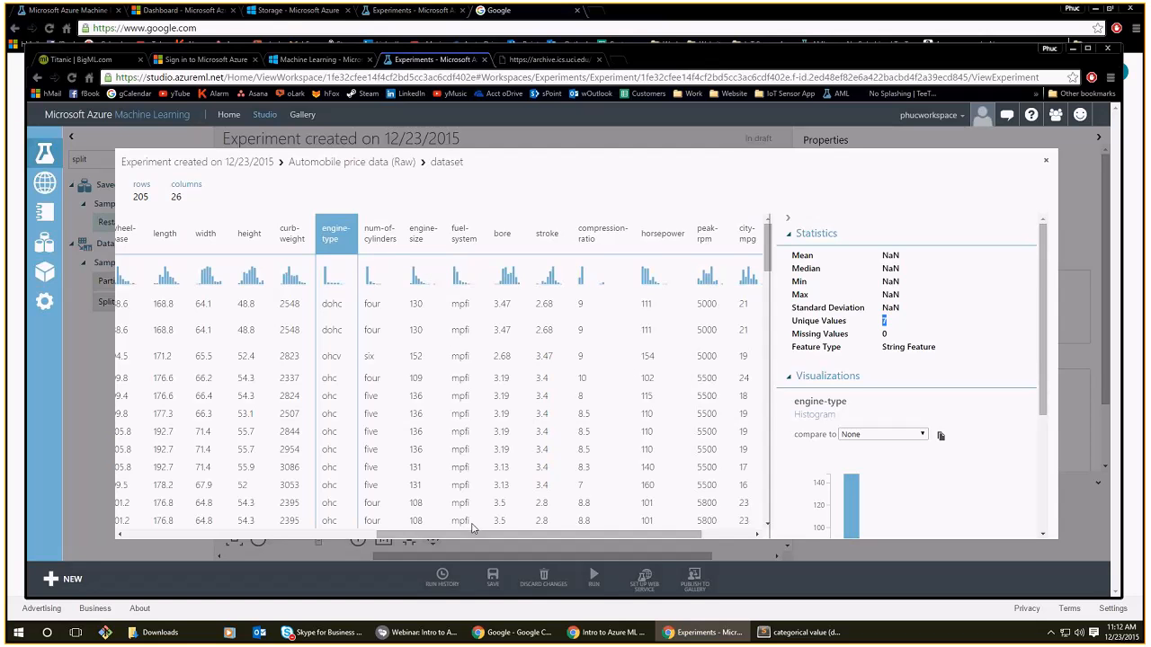
{"action": "left_click_drag", "start_coordinate": [476, 534], "coordinate": [231, 513]}
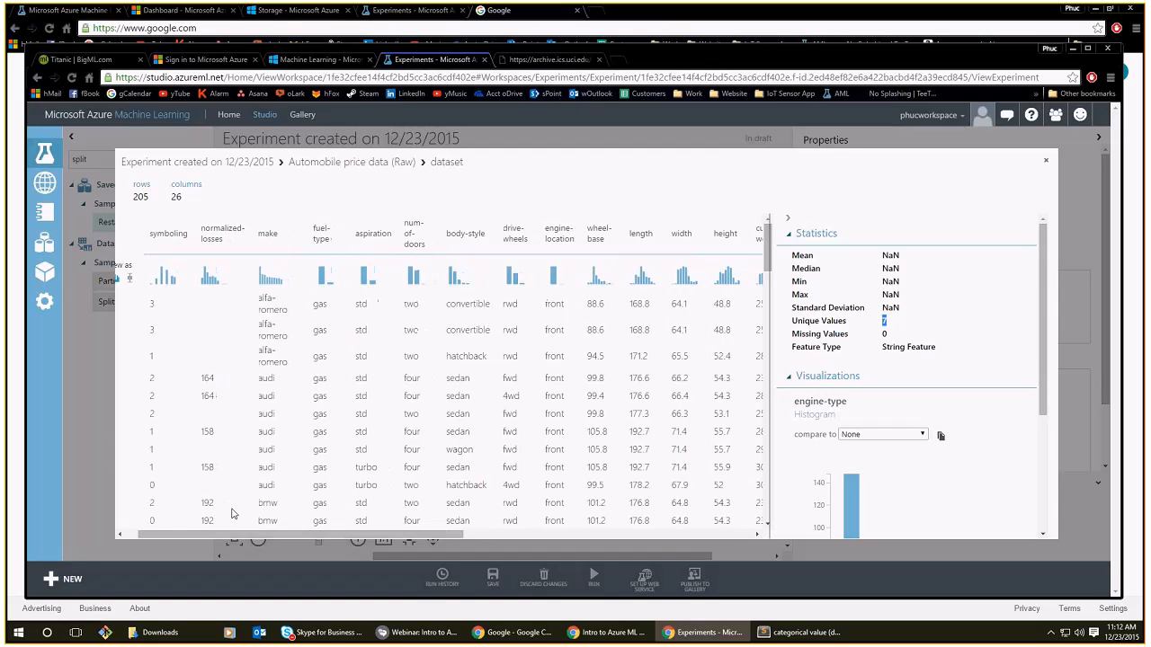
Switch to Sublime Text and list "Get in Data", "Data exploration" and "Clean data" on separate lines of a new file.
{"action": "left_click", "coordinate": [785, 636]}
{"action": "key", "text": "ctrl+n"}
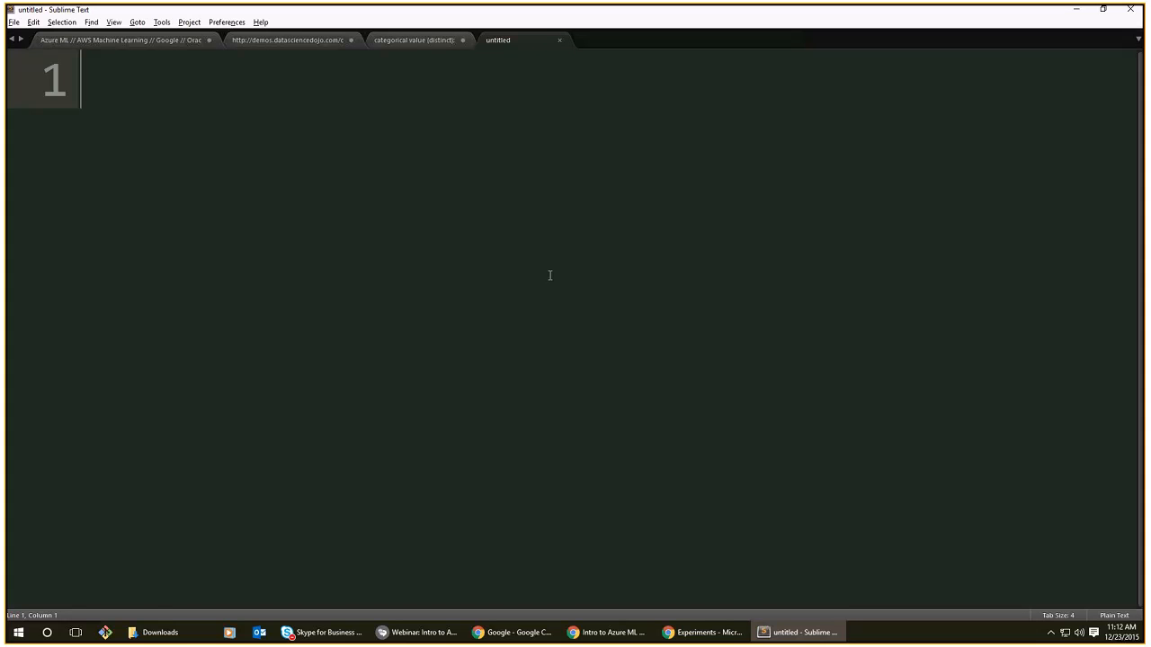
{"action": "type", "text": "Get in Data"}
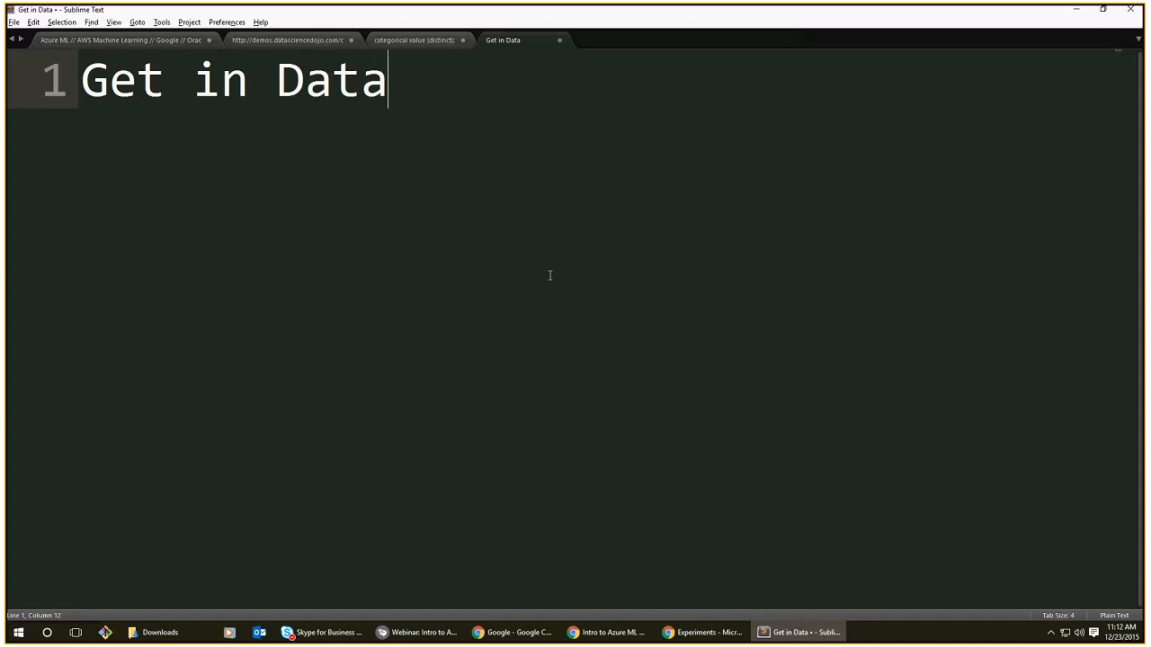
{"action": "key", "text": "Return"}
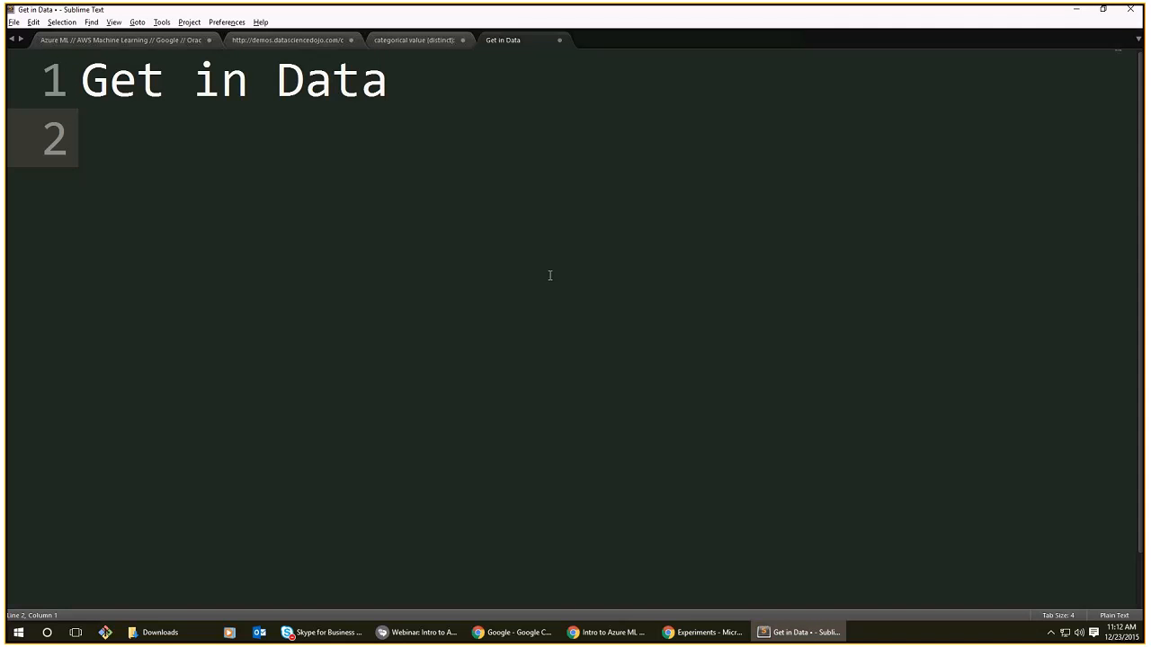
{"action": "type", "text": "Clean data"}
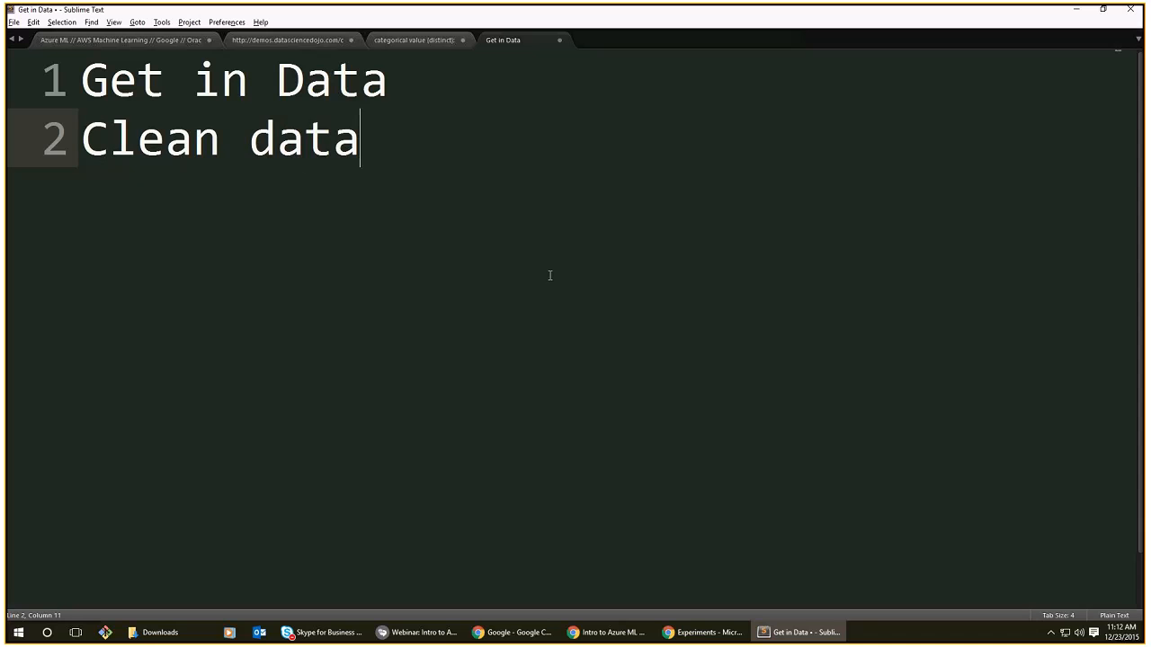
{"action": "key", "text": "ctrl+shift+Return"}
{"action": "type", "text": "Data exploration"}
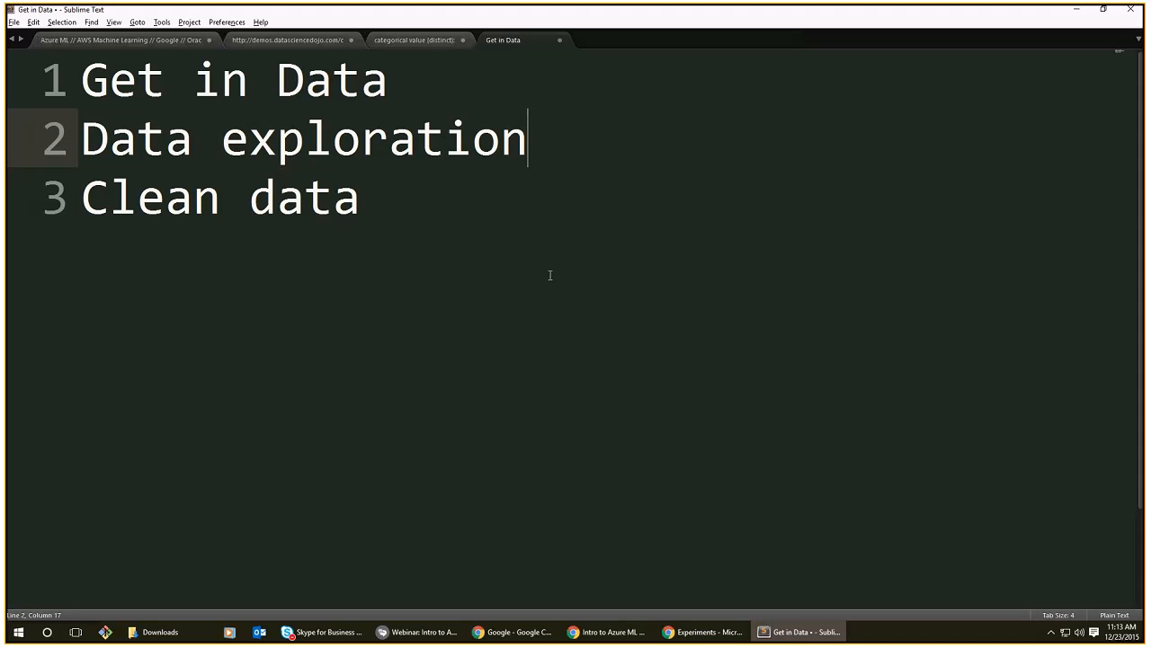
Add the indented sub-item "-Categorical Casting" under the "Clean data" line.
{"action": "left_click", "coordinate": [88, 189]}
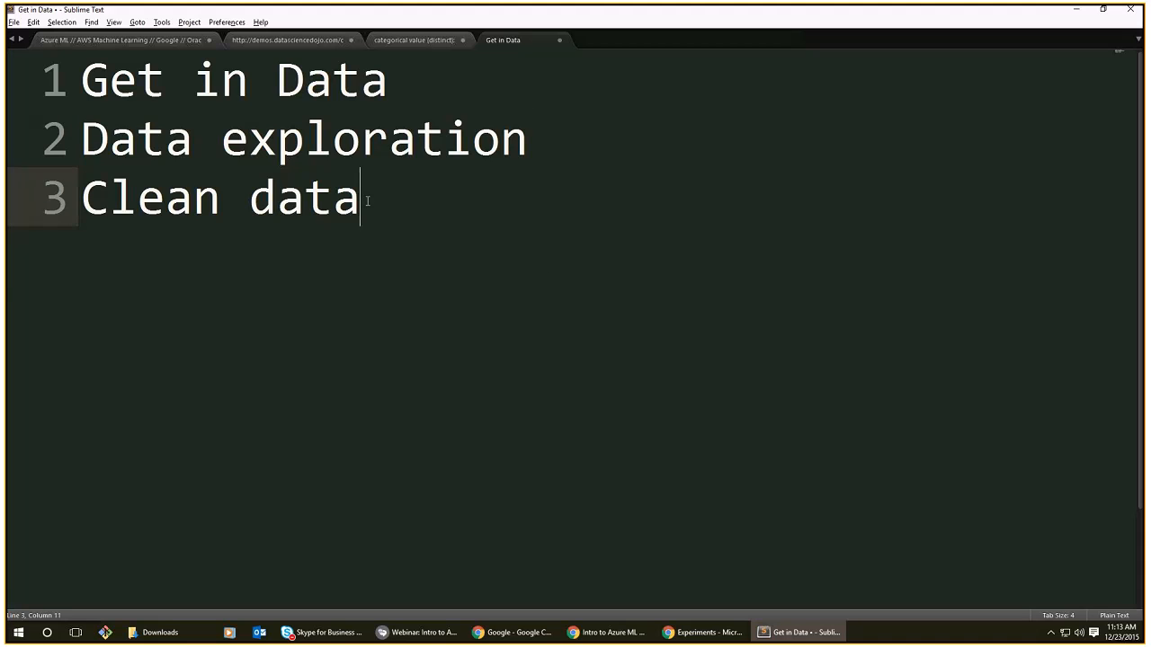
{"action": "key", "text": "ctrl+Return"}
{"action": "key", "text": "Tab"}
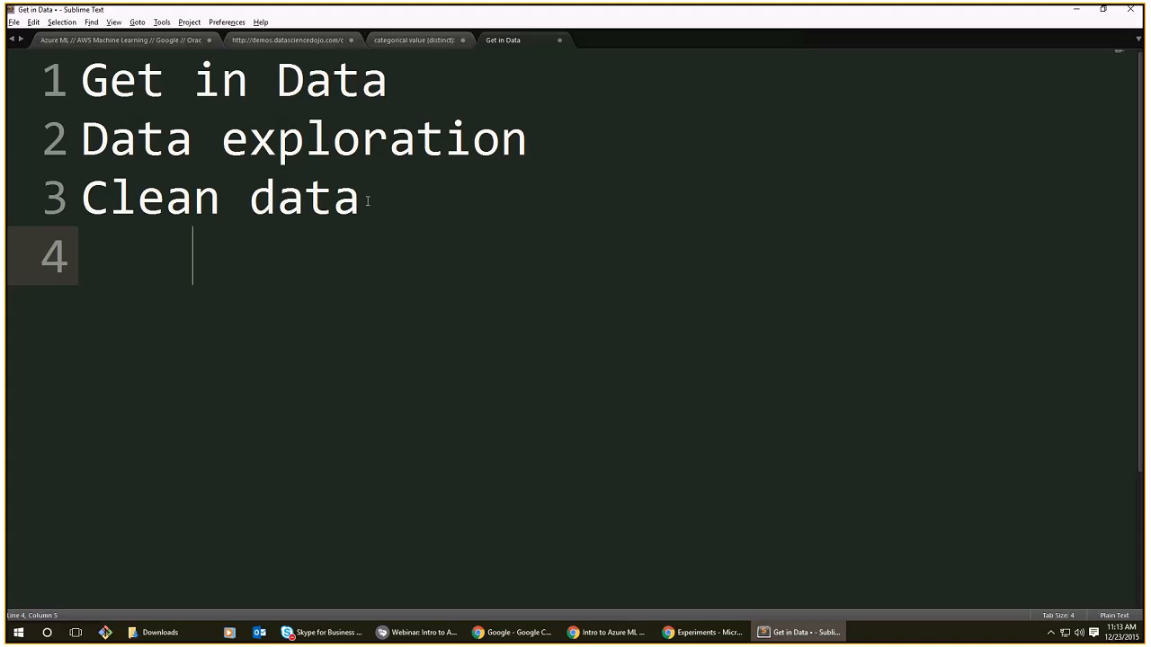
{"action": "type", "text": "-C"}
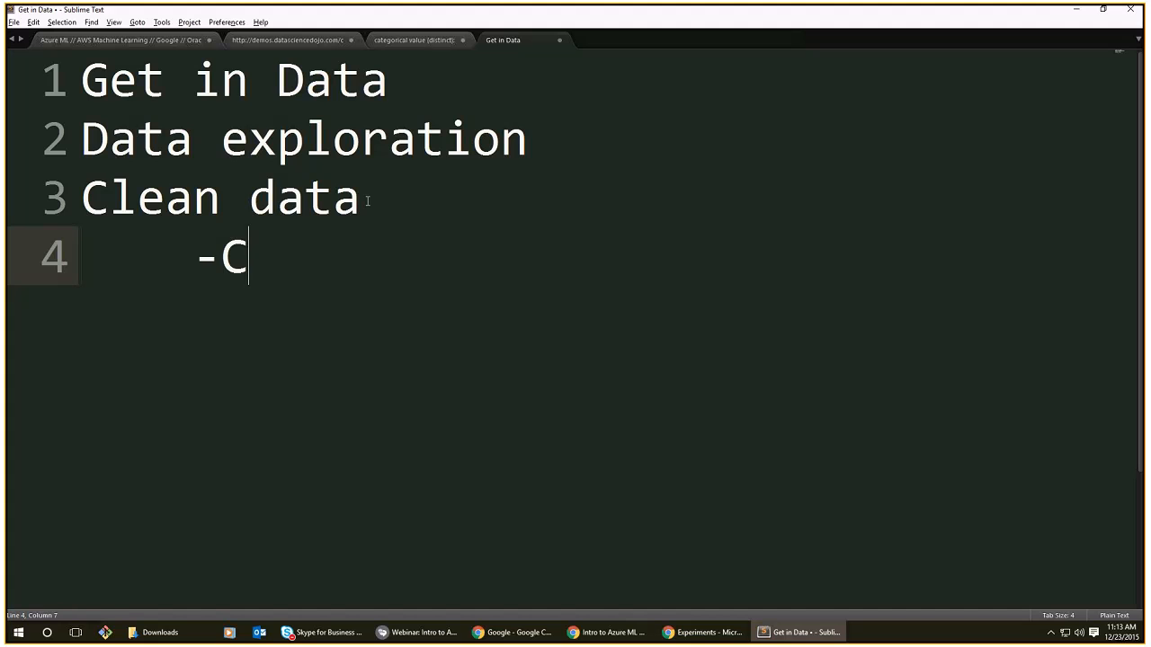
{"action": "type", "text": "ategorical Casting"}
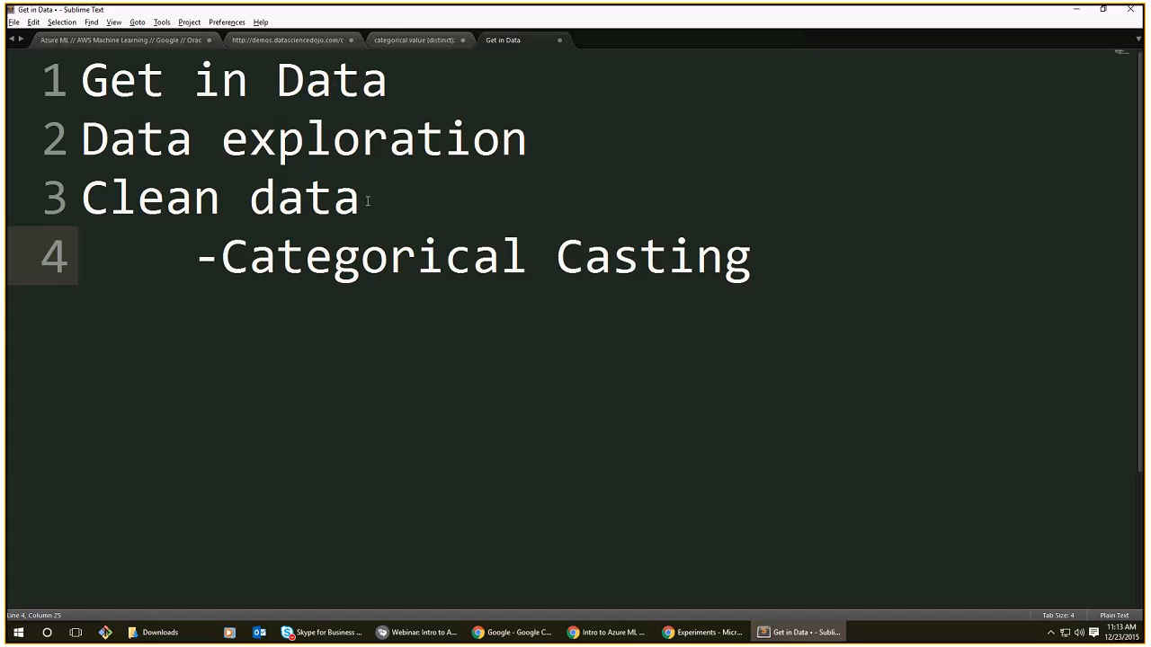
Add a second sub-item "-Filter out strings" below "-Categorical Casting".
{"action": "key", "text": "Return"}
{"action": "type", "text": "-"}
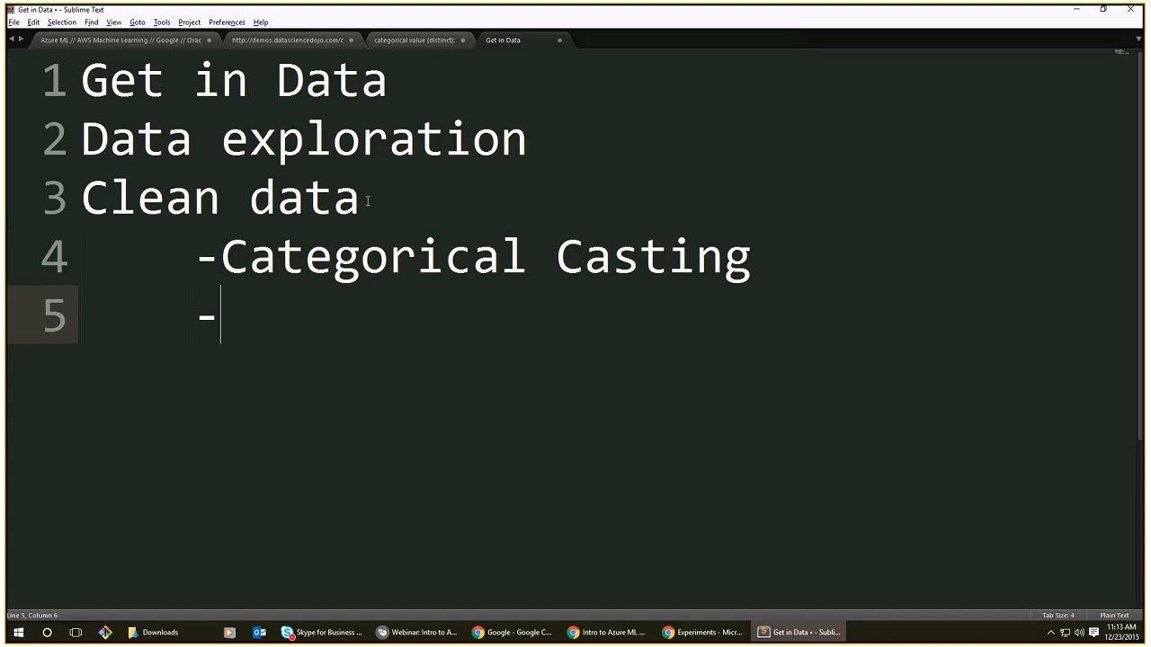
{"action": "type", "text": "Filter"}
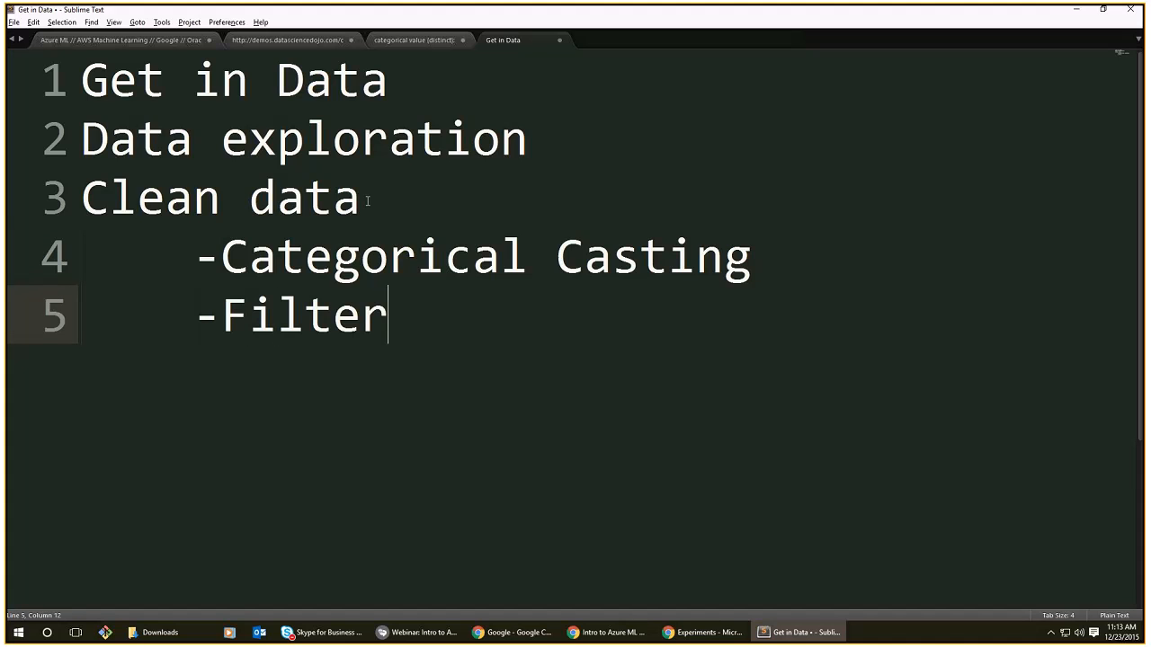
{"action": "type", "text": " out strnig"}
{"action": "key", "text": "BackSpace"}
{"action": "key", "text": "BackSpace"}
{"action": "key", "text": "BackSpace"}
{"action": "type", "text": "ings"}
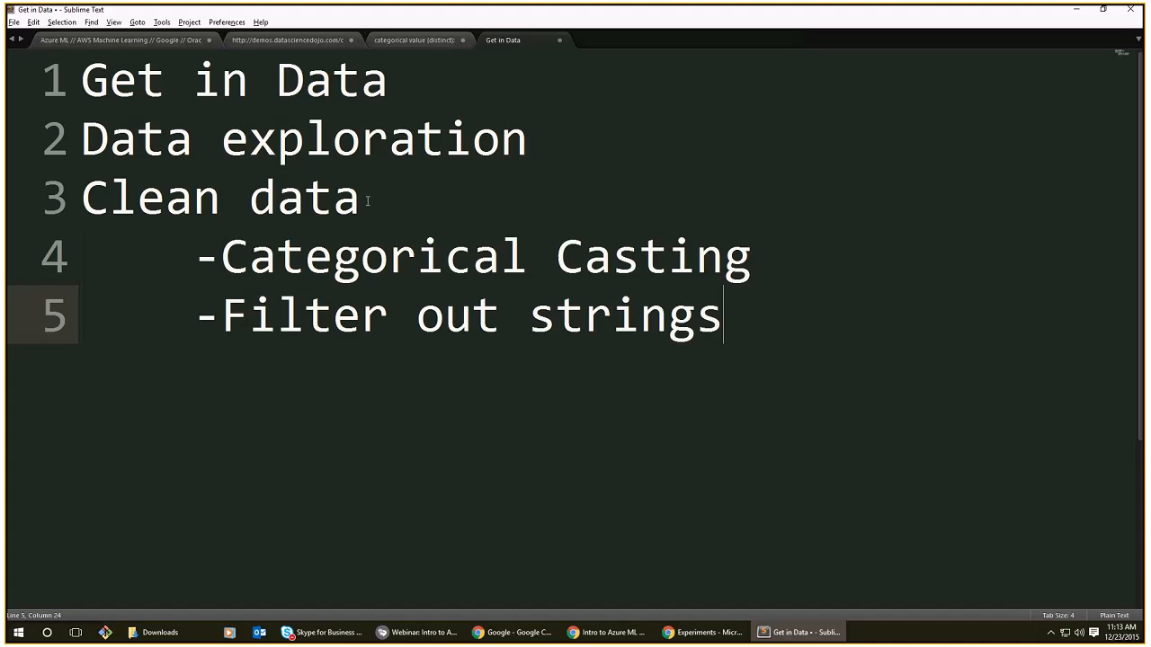
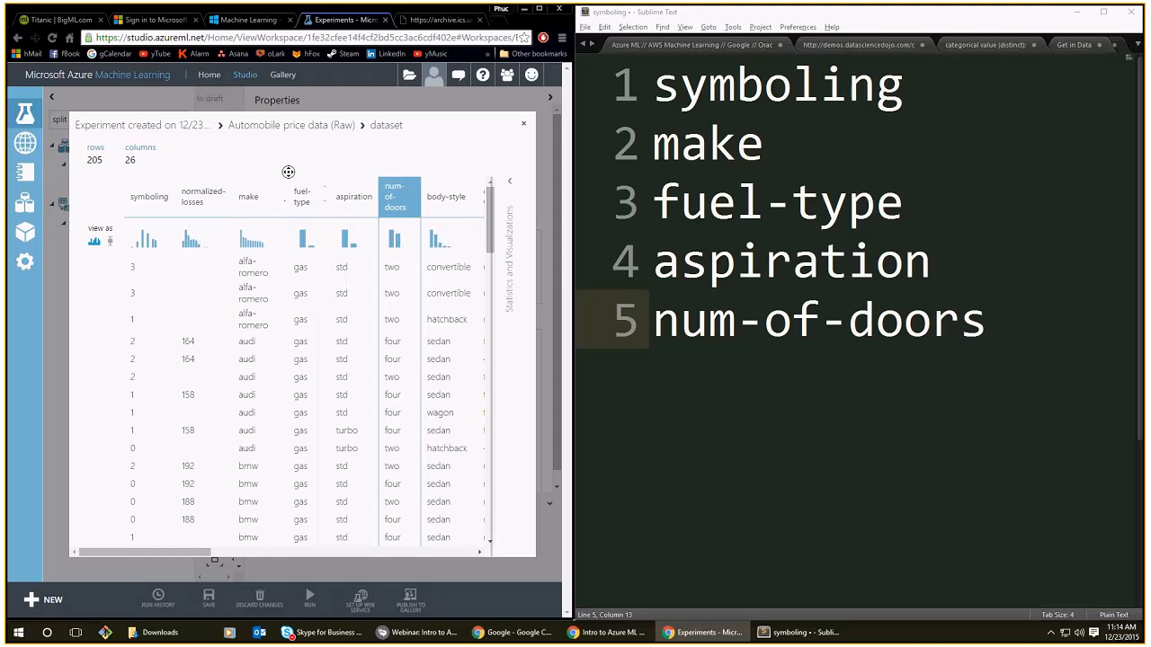
Add "body-style" and "drive-wheel" as separate lines below num-of-doors, following the dataset's column order.
{"action": "left_click_drag", "start_coordinate": [193, 552], "coordinate": [280, 553]}
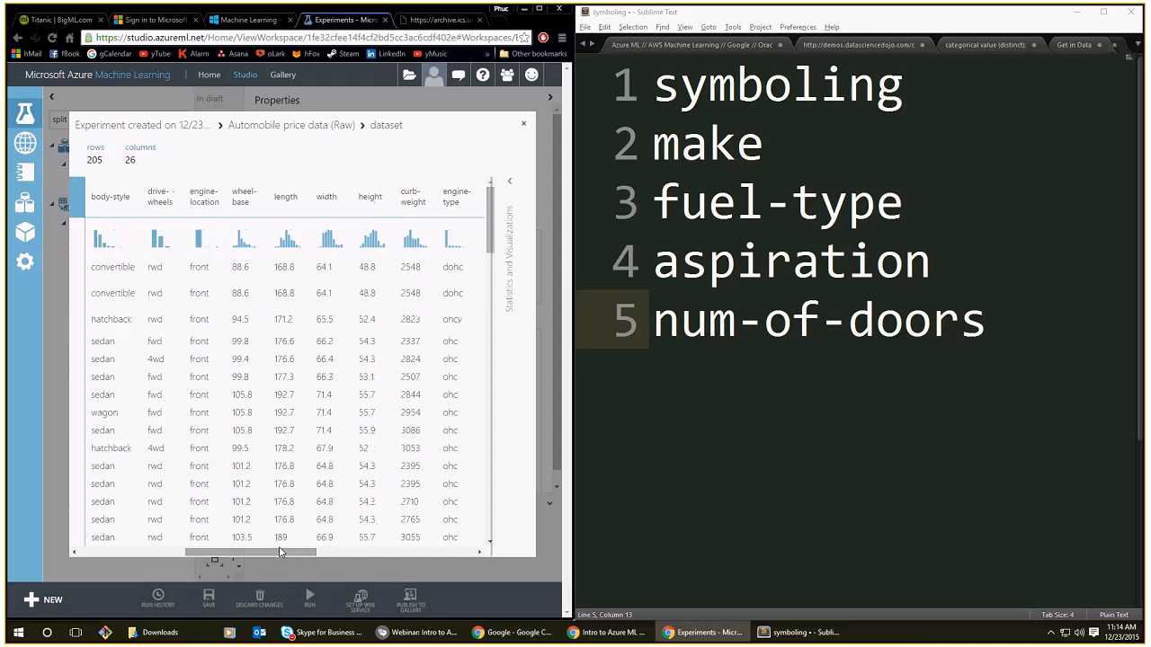
{"action": "left_click", "coordinate": [1000, 359]}
{"action": "key", "text": "Return"}
{"action": "type", "text": "b"}
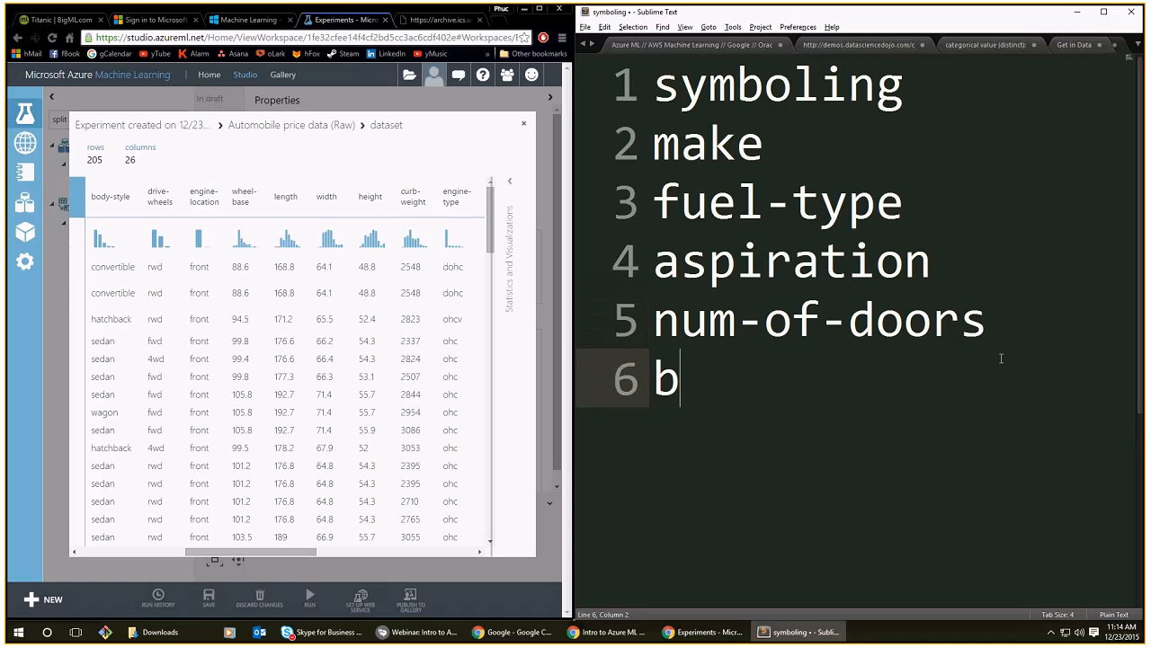
{"action": "type", "text": "ody-style"}
{"action": "key", "text": "Return"}
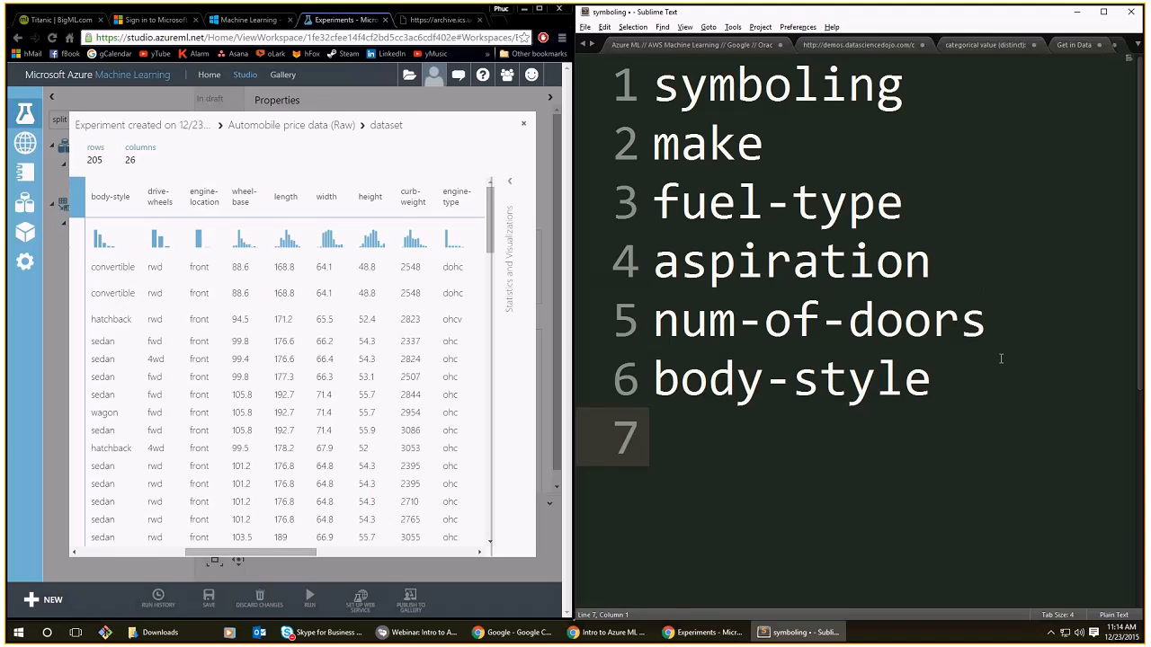
{"action": "type", "text": "dri"}
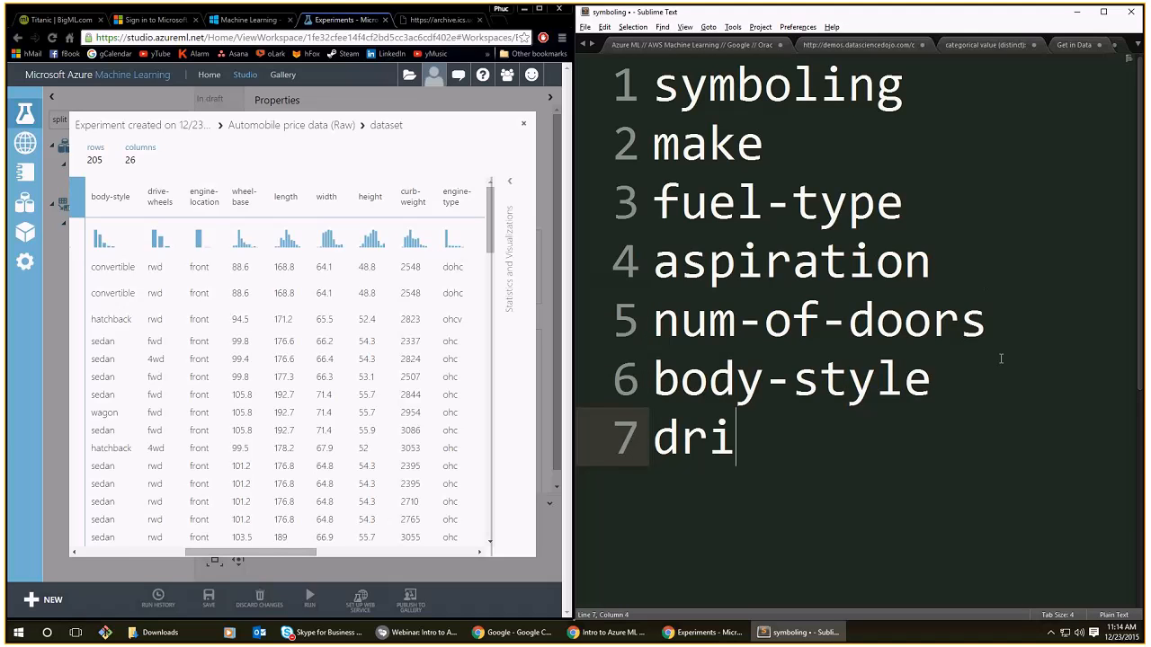
{"action": "type", "text": "ve-wheel"}
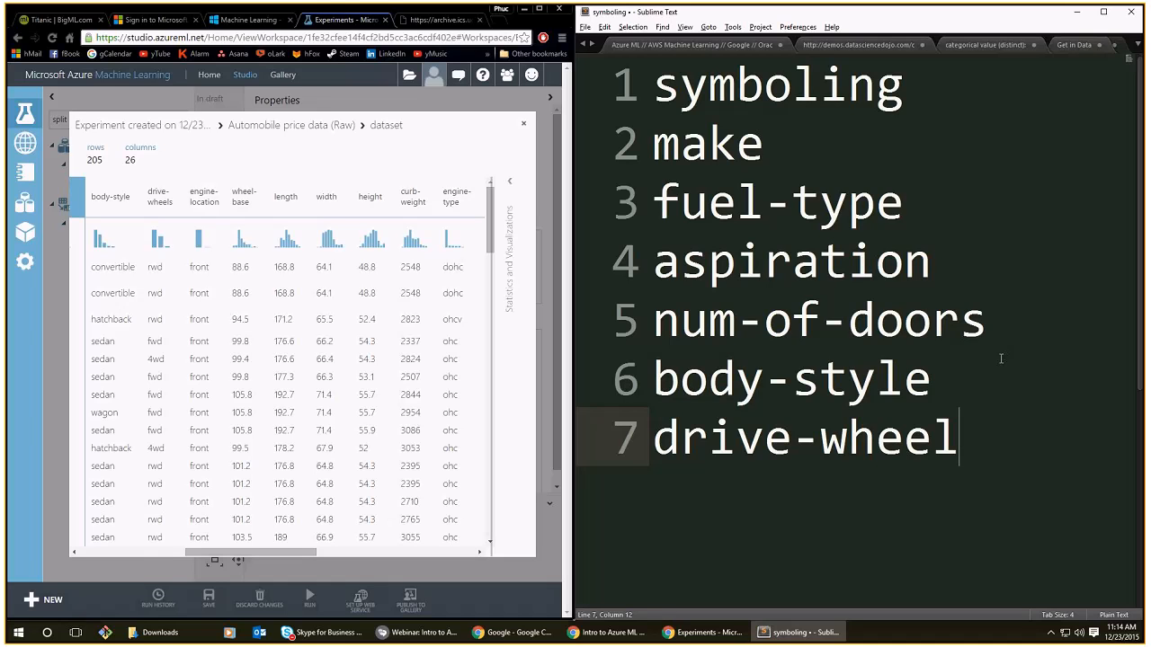
{"action": "key", "text": "Return"}
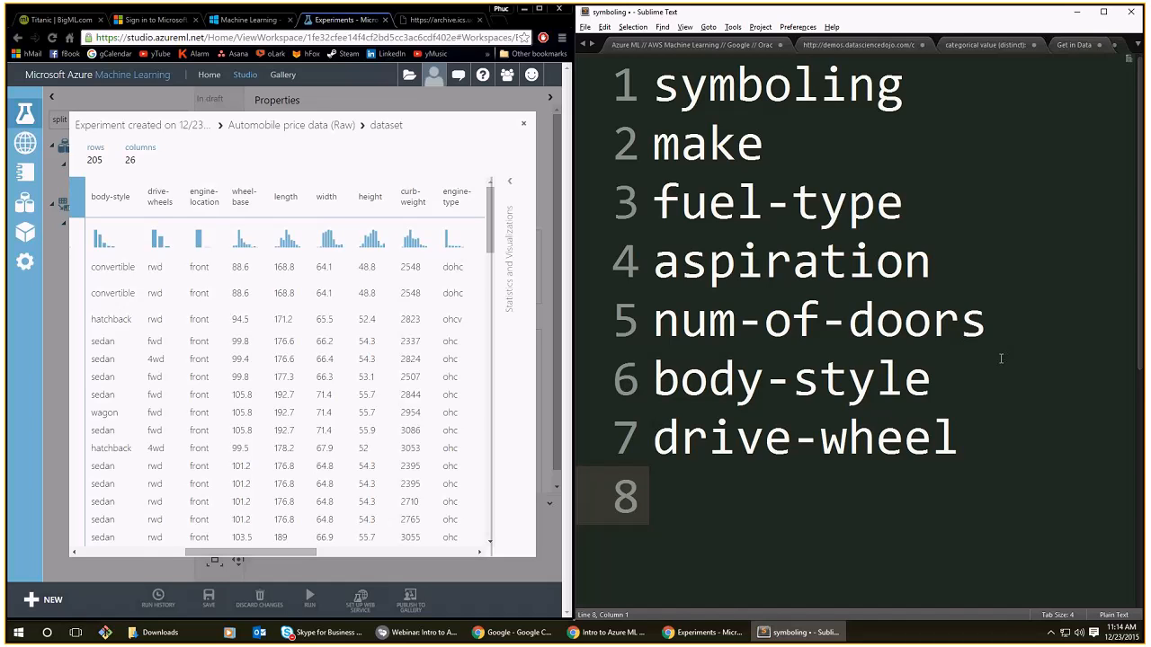
Add "engine-location" to the column list below drive-wheel and start a new line.
{"action": "type", "text": "-"}
{"action": "key", "text": "BackSpace"}
{"action": "type", "text": "d"}
{"action": "key", "text": "BackSpace"}
{"action": "type", "text": "engine-"}
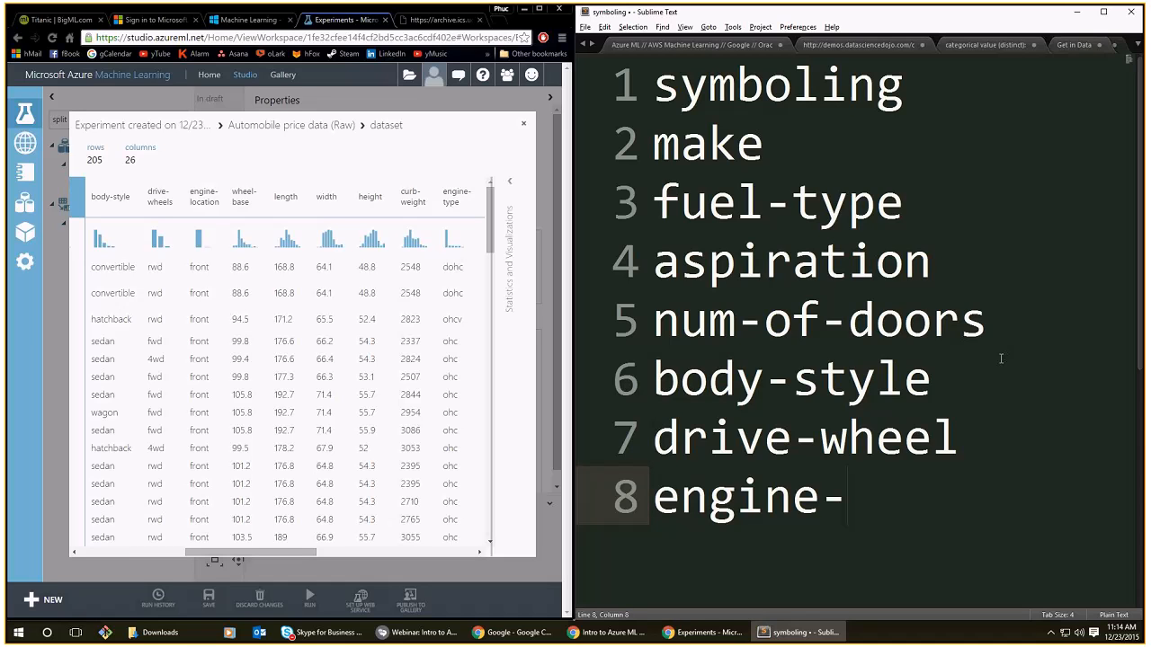
{"action": "type", "text": "location"}
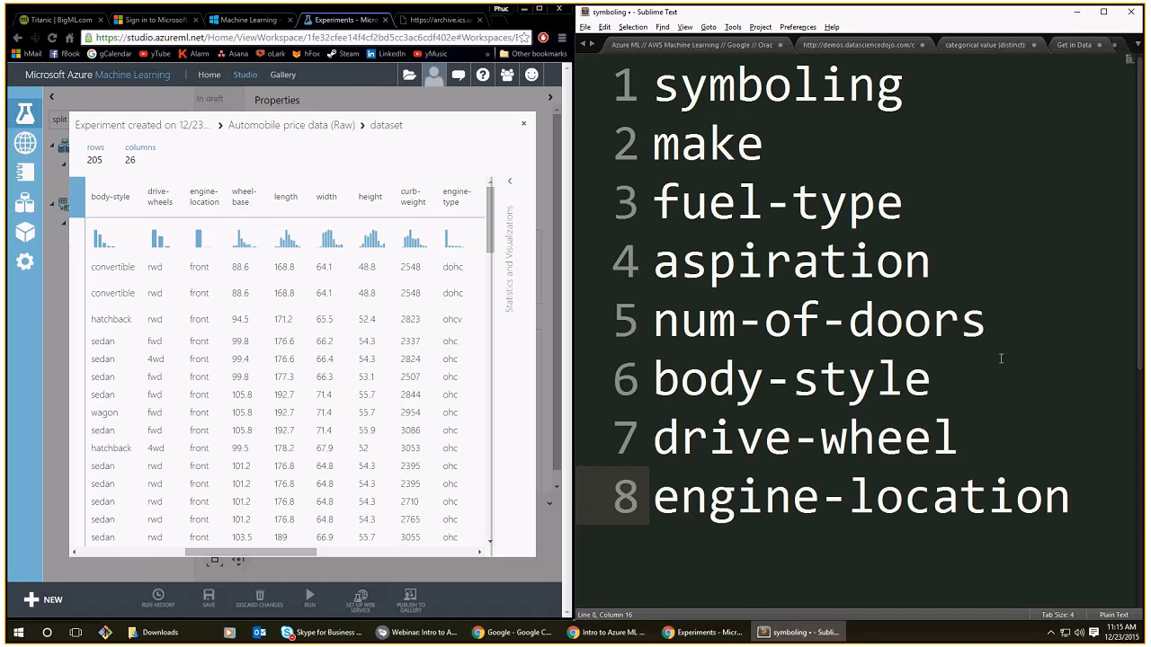
{"action": "key", "text": "Return"}
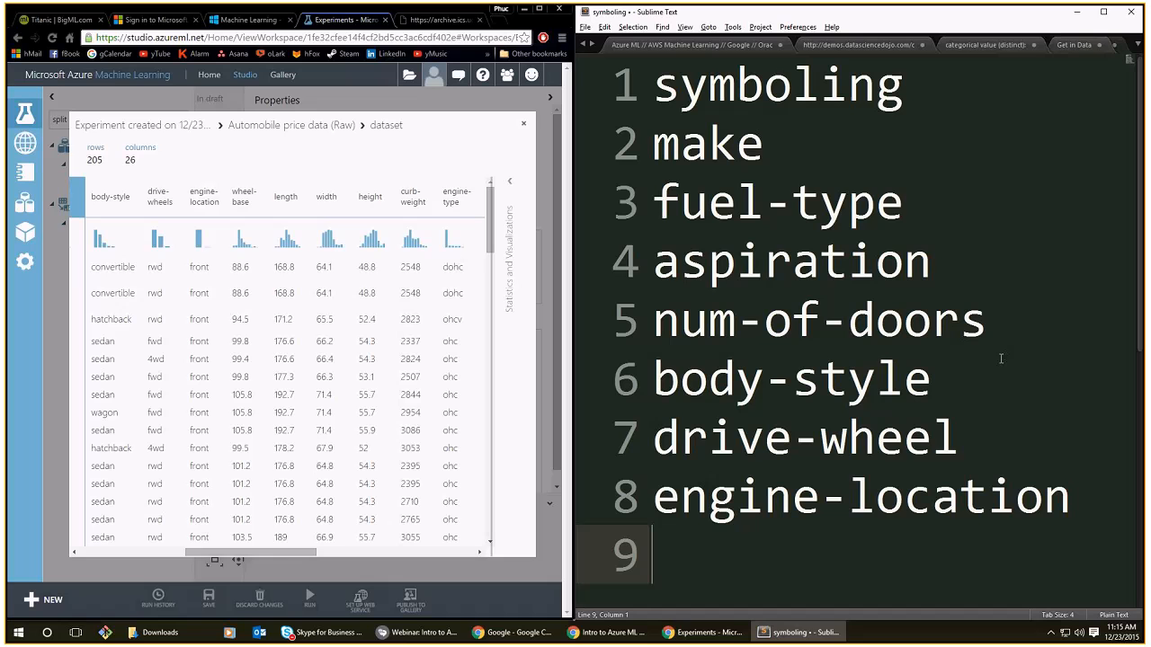
Add "engine-type" to the column list below engine-location and start a new line.
{"action": "left_click", "coordinate": [295, 553]}
{"action": "left_click_drag", "start_coordinate": [295, 551], "coordinate": [375, 570]}
{"action": "left_click", "coordinate": [612, 532]}
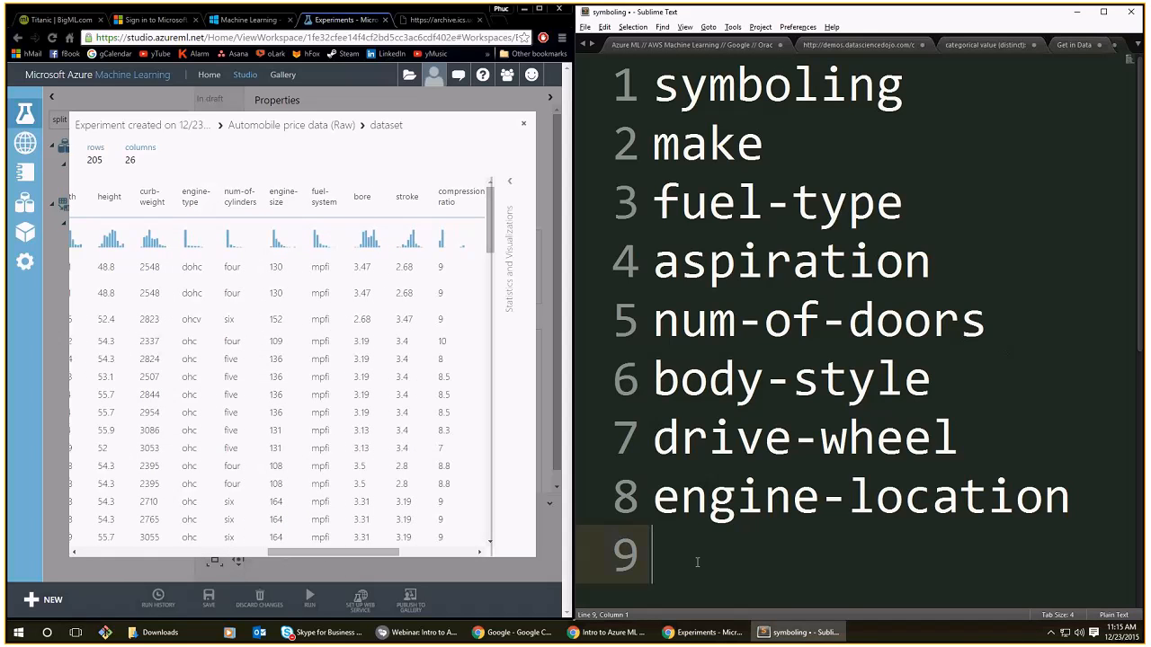
{"action": "type", "text": "engin"}
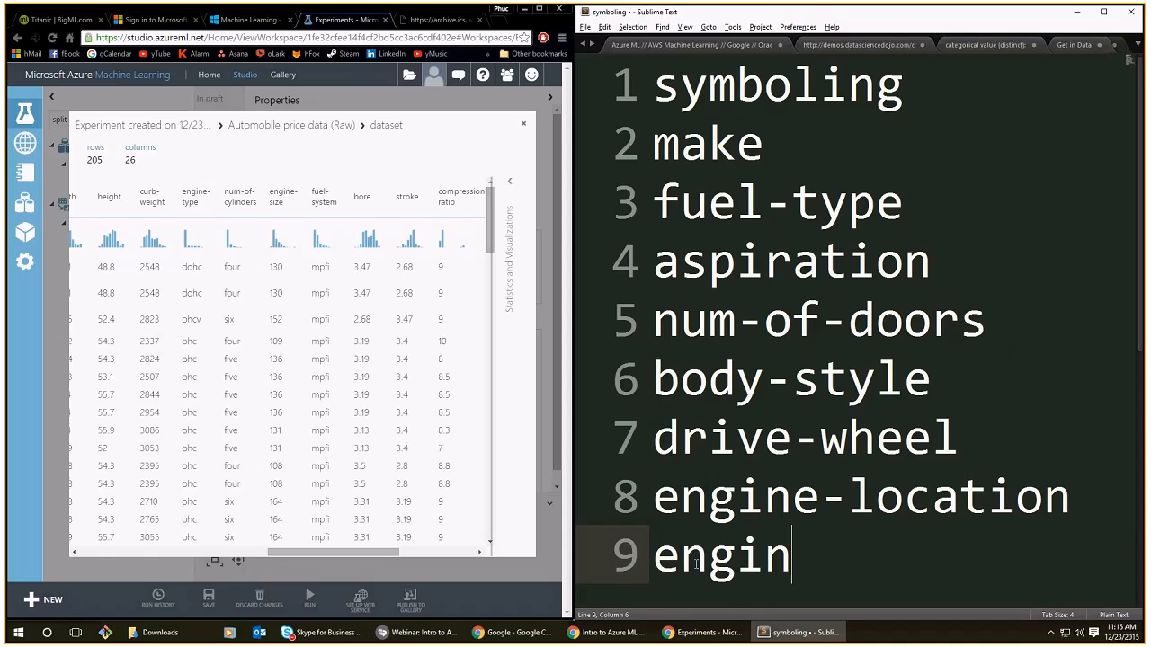
{"action": "type", "text": "e-type"}
{"action": "key", "text": "Return"}
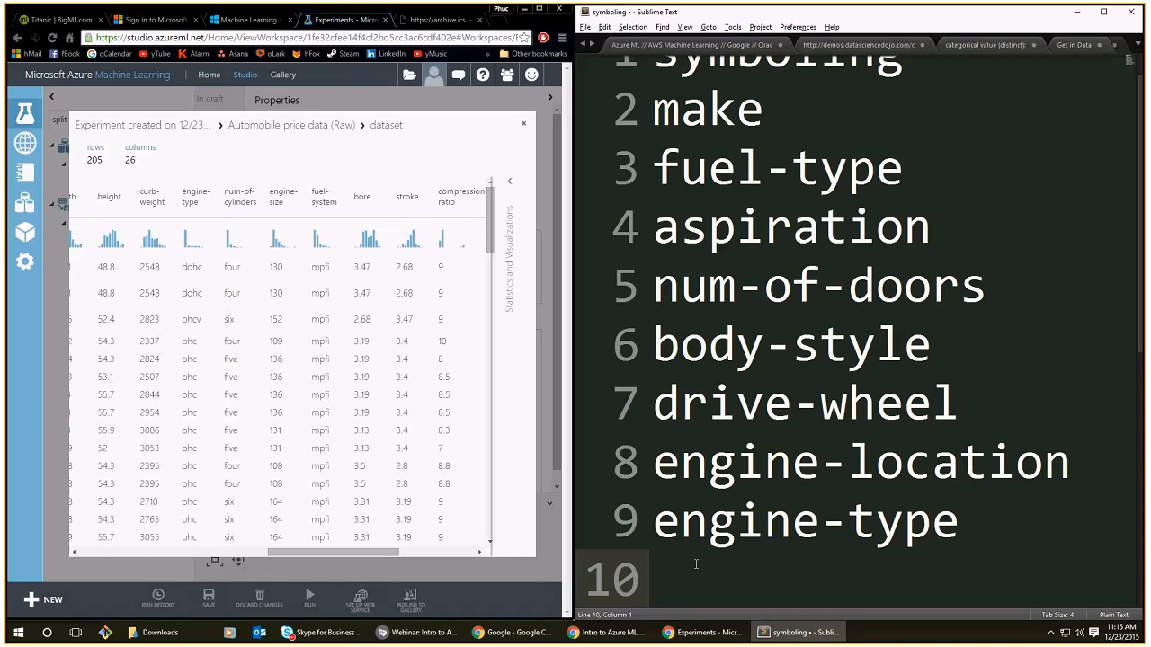
Add "number of cylinder" below engine-type, check the num-of-cylinders column's values and statistics, and start a new line.
{"action": "type", "text": "number of cylinder"}
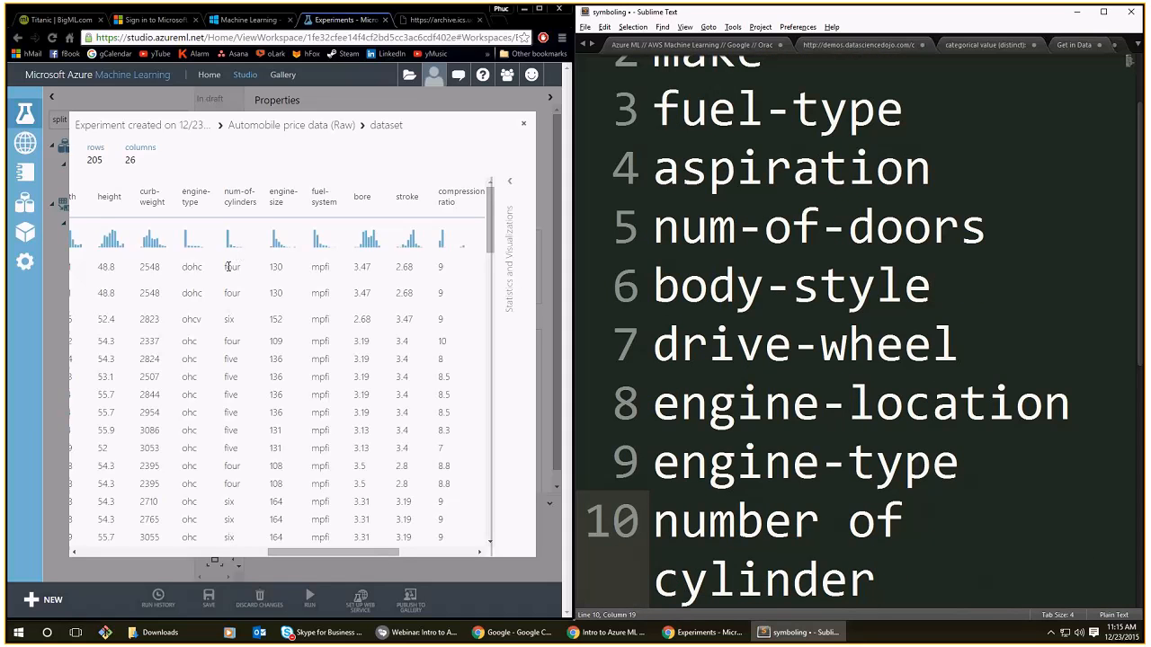
{"action": "left_click_drag", "start_coordinate": [226, 267], "coordinate": [243, 267]}
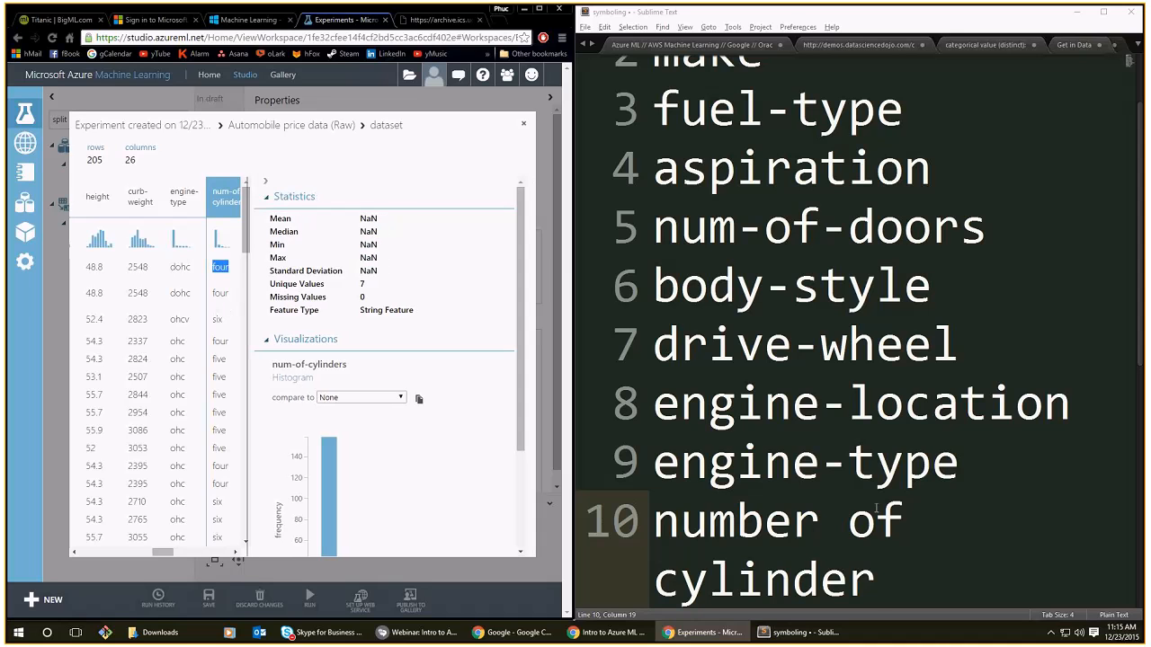
{"action": "left_click", "coordinate": [888, 582]}
{"action": "key", "text": "Return"}
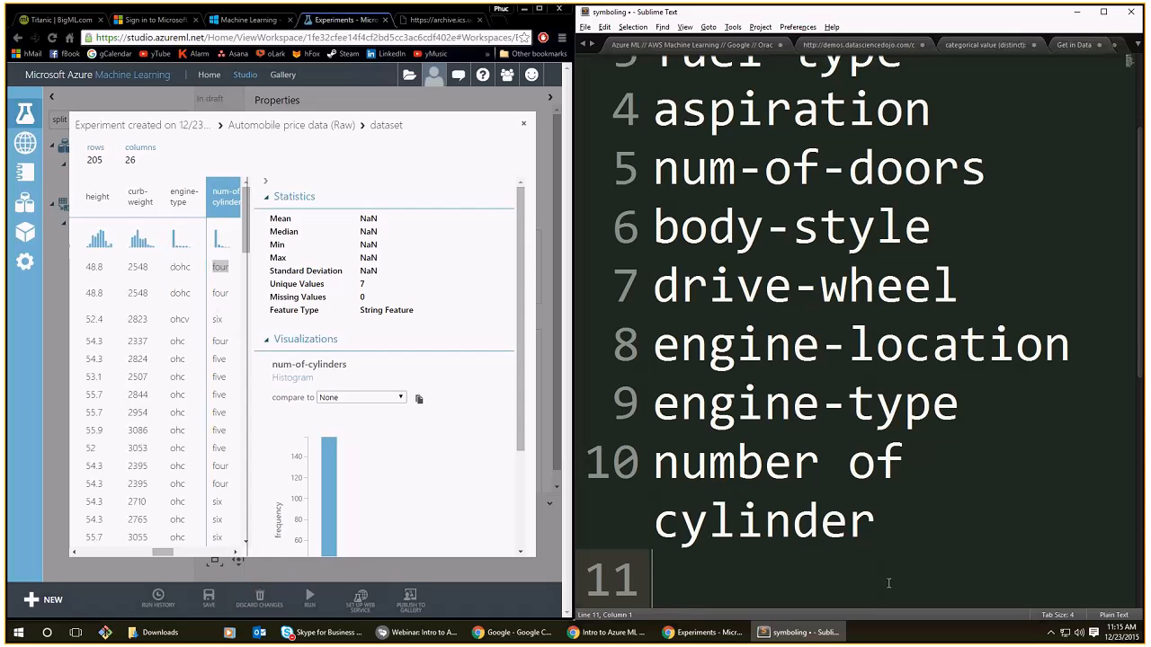
Add "fuel-system" as the last entry of the column list after reviewing the dataset's next columns.
{"action": "type", "text": "E"}
{"action": "key", "text": "BackSpace"}
{"action": "left_click", "coordinate": [184, 555]}
{"action": "left_click_drag", "start_coordinate": [184, 558], "coordinate": [191, 557]}
{"action": "left_click", "coordinate": [735, 560]}
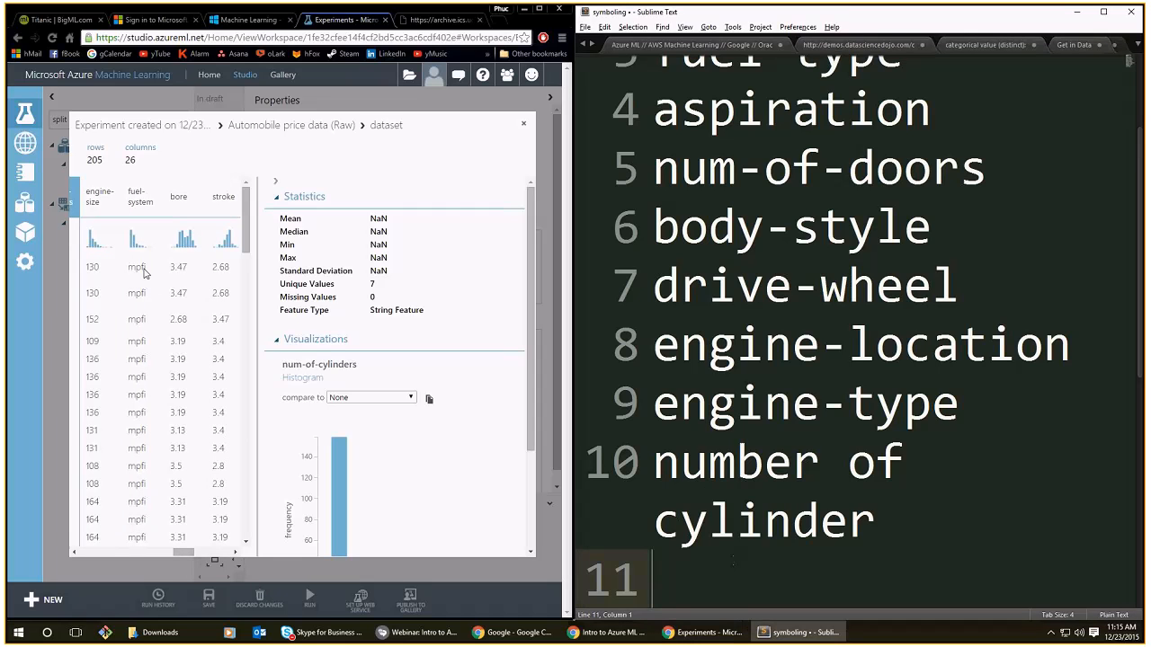
{"action": "type", "text": "fuel-syste"}
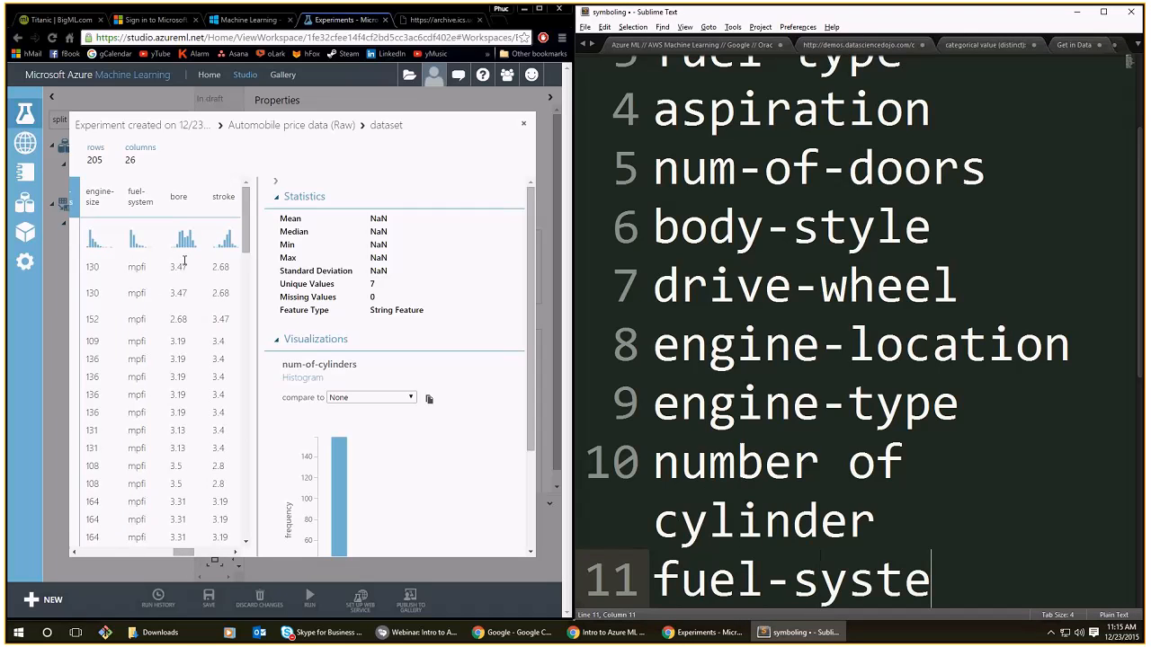
{"action": "type", "text": "m"}
Examine the dataset's remaining columns and the statistics of the price column, and close the dataset visualization.
{"action": "left_click_drag", "start_coordinate": [185, 557], "coordinate": [221, 562]}
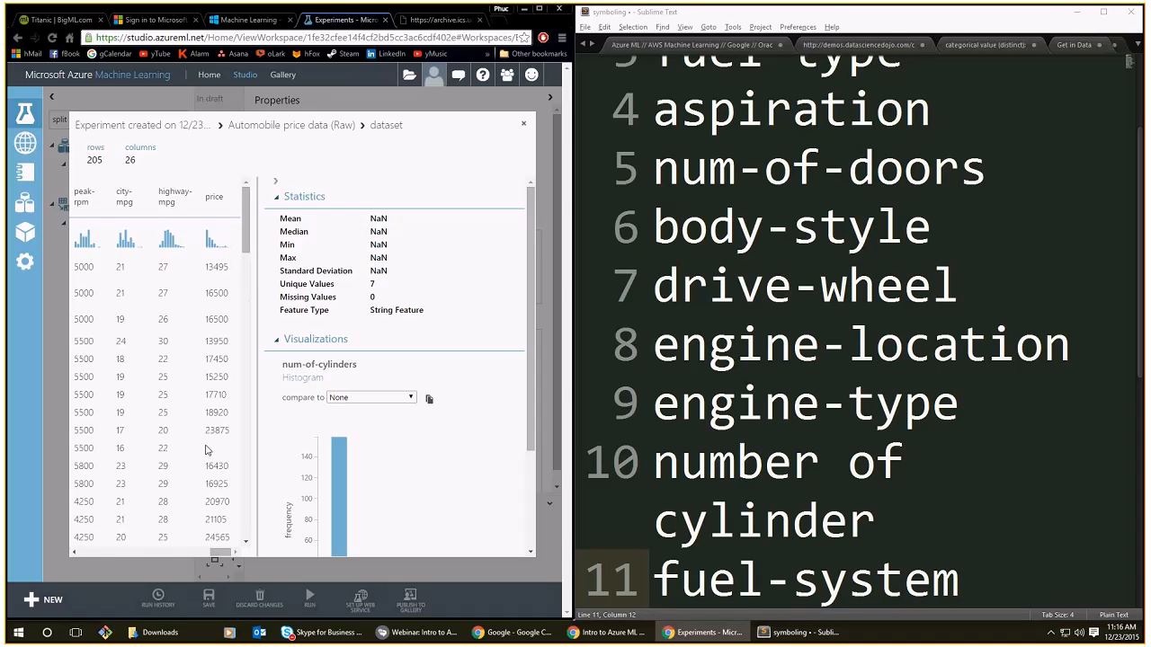
{"action": "left_click", "coordinate": [221, 197]}
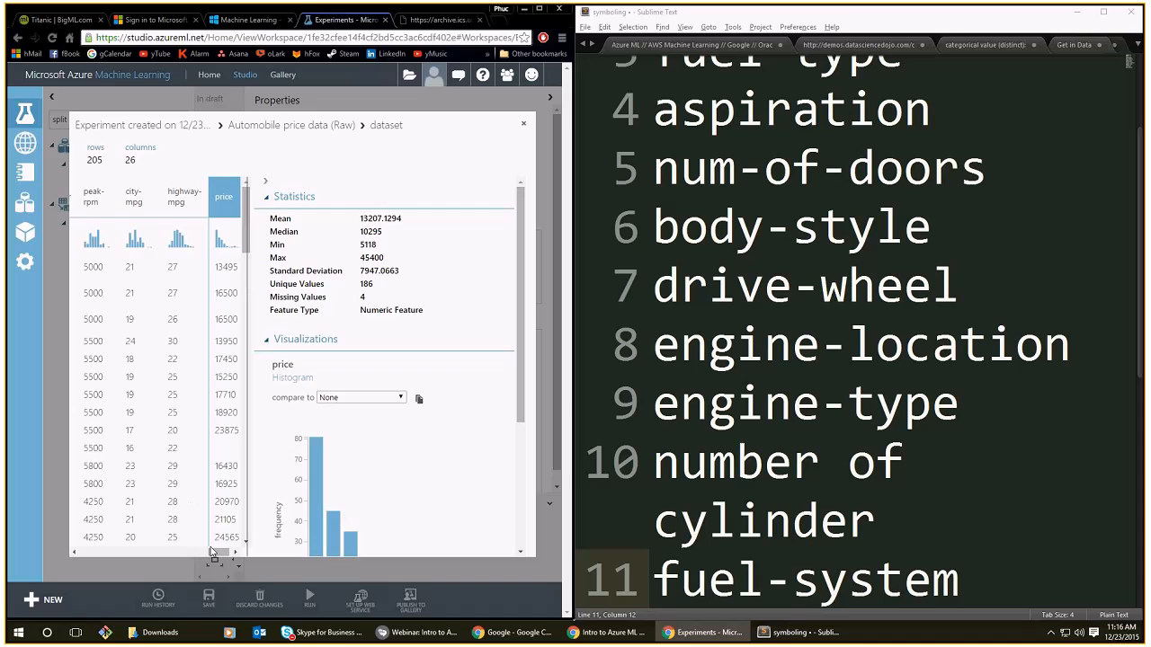
{"action": "left_click_drag", "start_coordinate": [216, 553], "coordinate": [225, 555]}
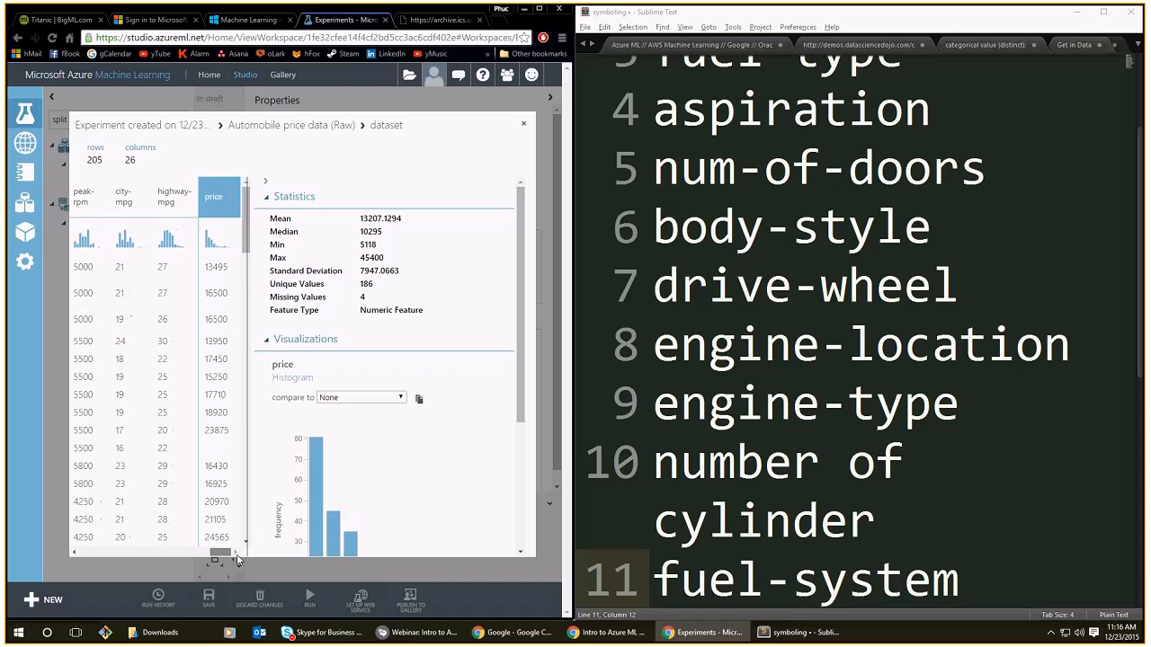
{"action": "double_click", "coordinate": [215, 201]}
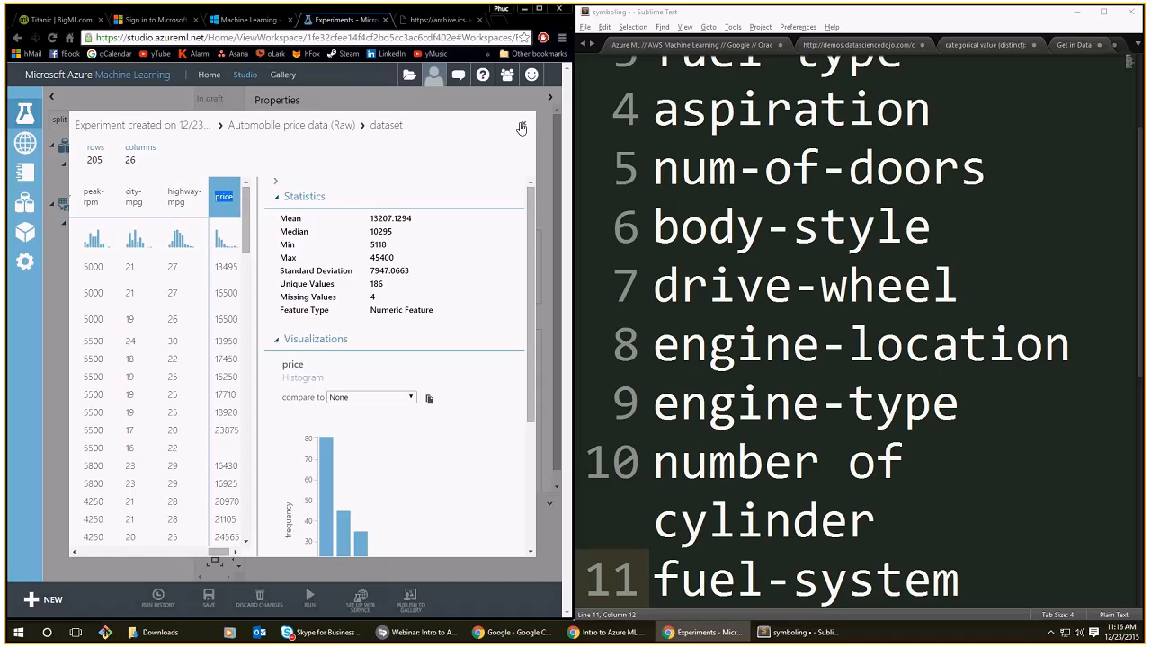
{"action": "mouse_move", "coordinate": [218, 552]}
{"action": "left_mouse_down"}
{"action": "mouse_move", "coordinate": [91, 553]}
{"action": "mouse_move", "coordinate": [221, 554]}
{"action": "left_mouse_up"}
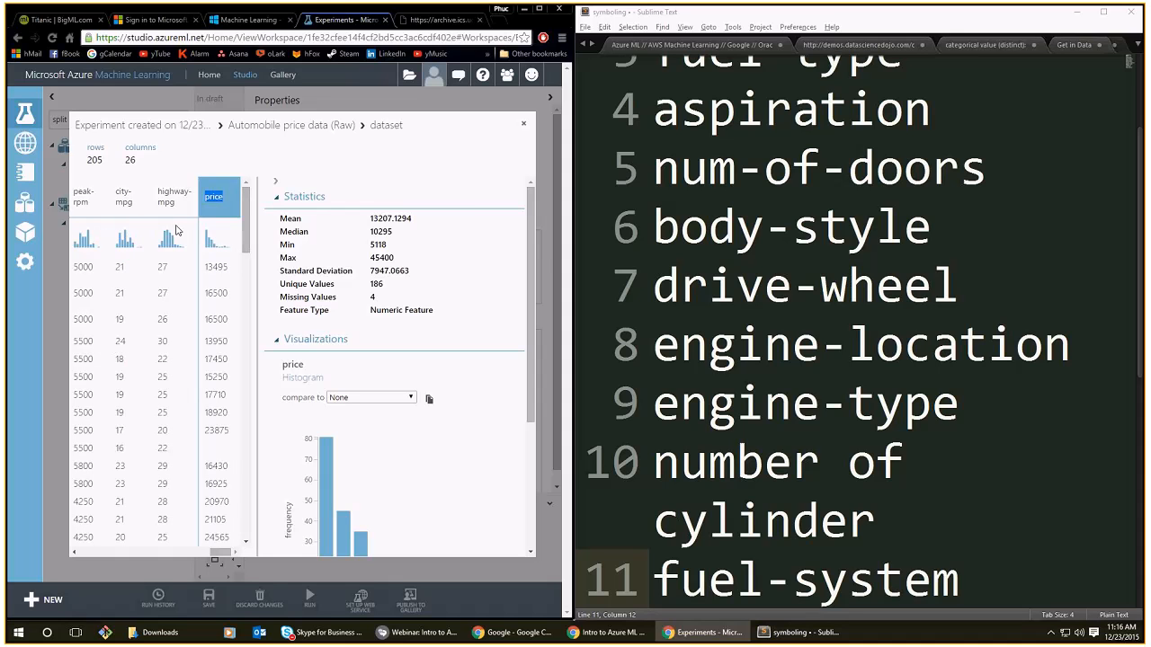
{"action": "left_click_drag", "start_coordinate": [205, 266], "coordinate": [236, 270]}
{"action": "left_click", "coordinate": [255, 267]}
{"action": "left_click", "coordinate": [527, 127]}
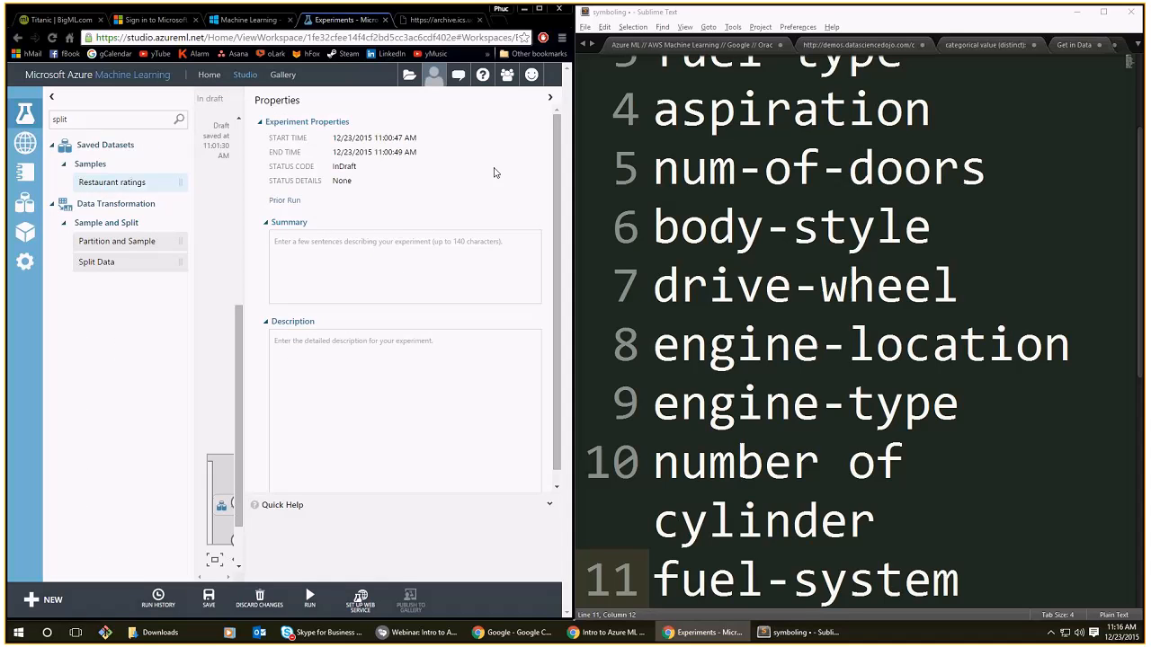
Hide the experiment properties and enlarge the Automobile price data (Raw) module on the widened canvas.
{"action": "left_click", "coordinate": [550, 99]}
{"action": "left_click_drag", "start_coordinate": [440, 324], "coordinate": [404, 335]}
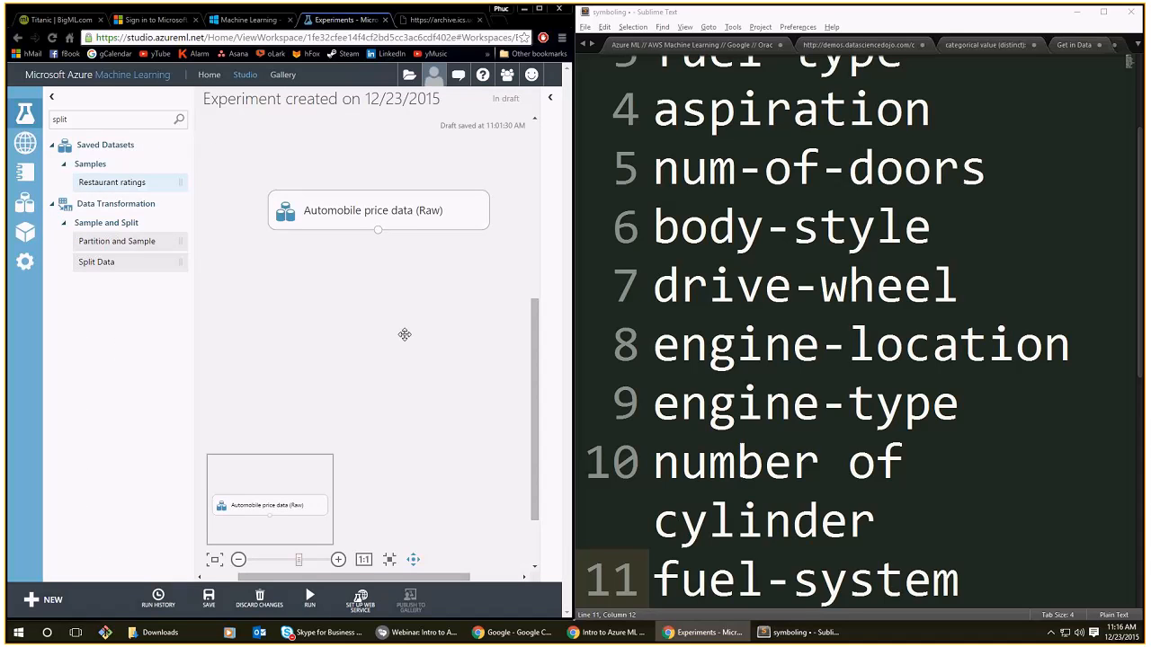
{"action": "scroll", "coordinate": [405, 335], "scroll_direction": "up", "scroll_amount": 3}
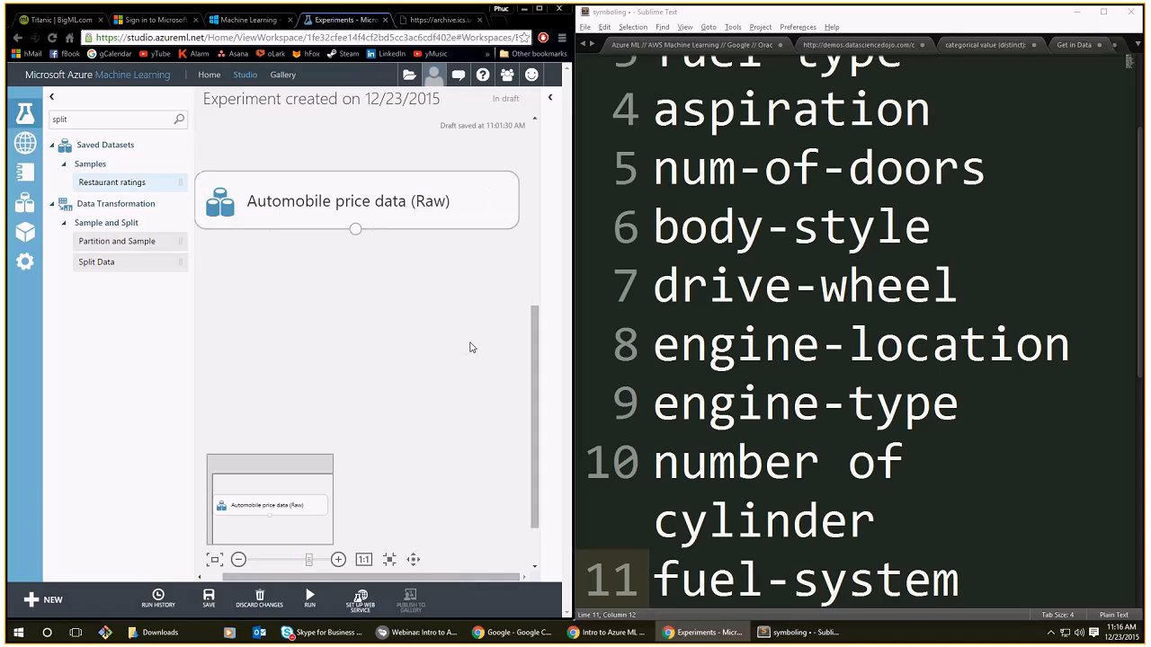
{"action": "left_click_drag", "start_coordinate": [481, 291], "coordinate": [456, 319]}
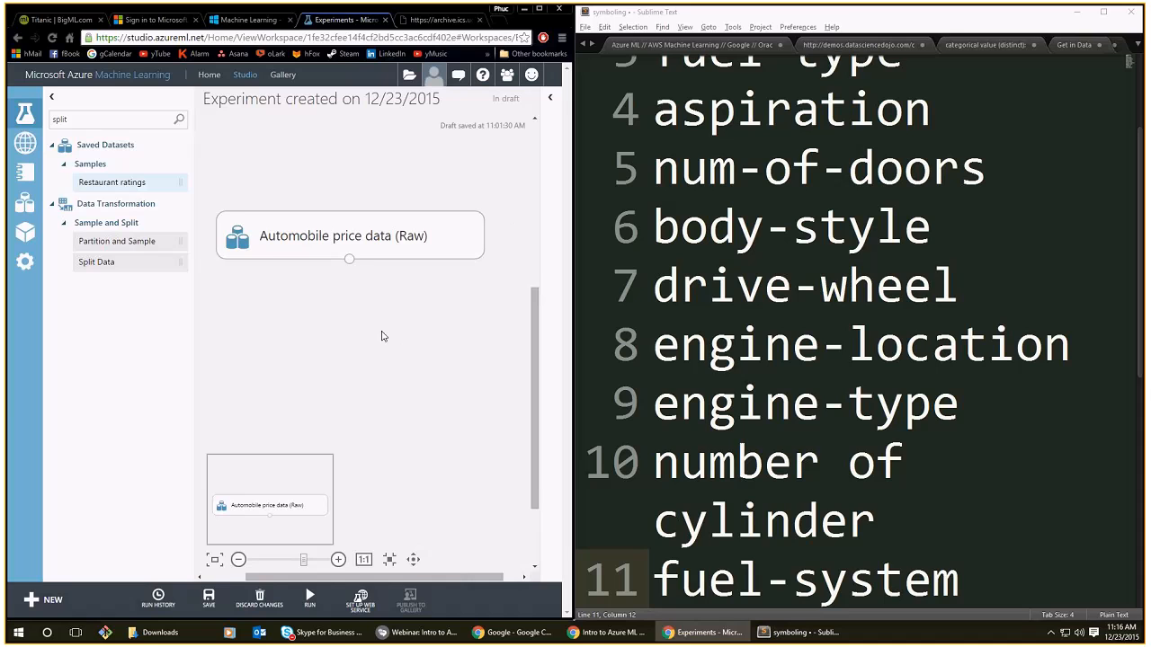
{"action": "scroll", "coordinate": [338, 325], "scroll_direction": "up", "scroll_amount": 1}
{"action": "scroll", "coordinate": [338, 324], "scroll_direction": "down", "scroll_amount": 1}
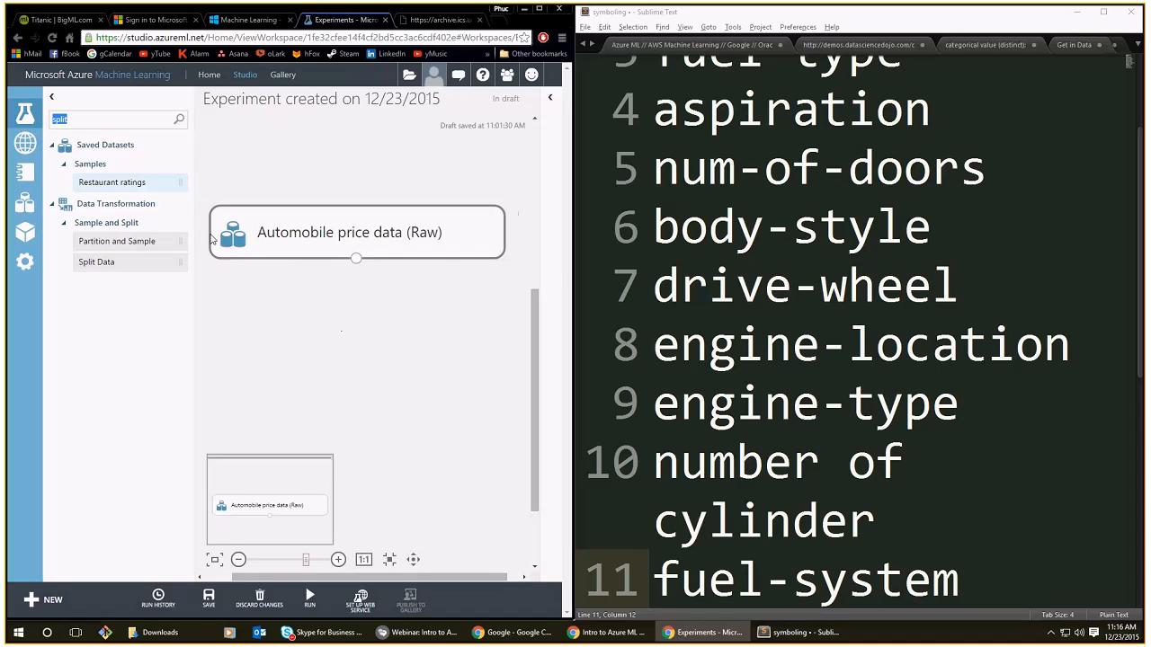
Search the modules for "meta", clear the search and look through the complete list of module categories.
{"action": "type", "text": "m"}
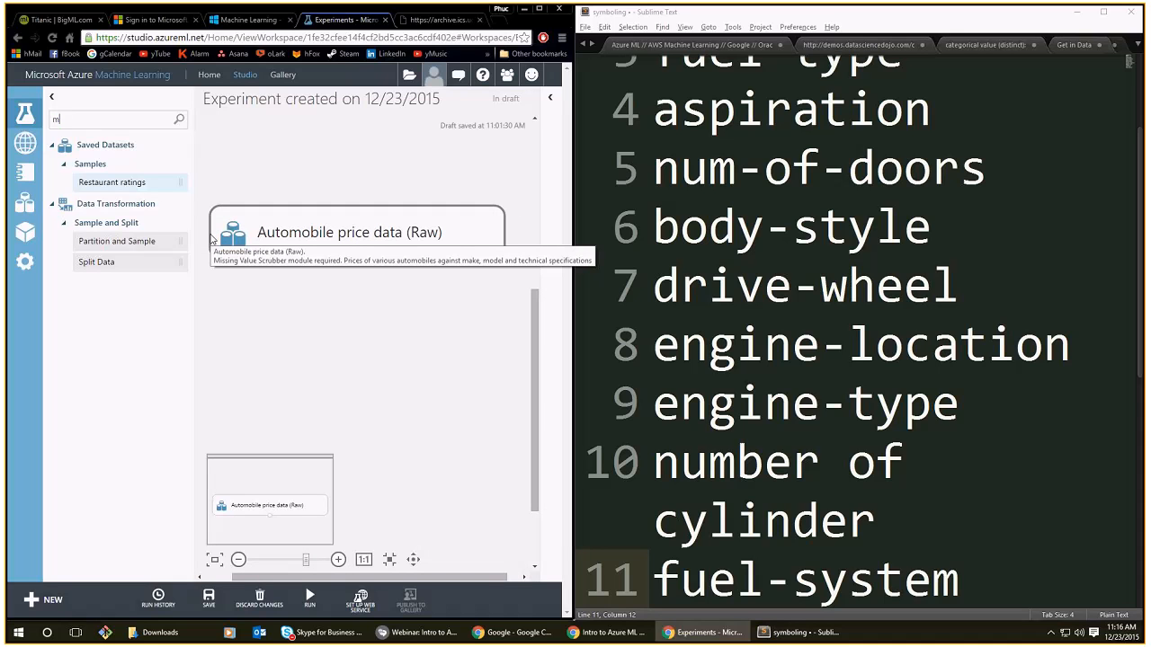
{"action": "type", "text": "eta"}
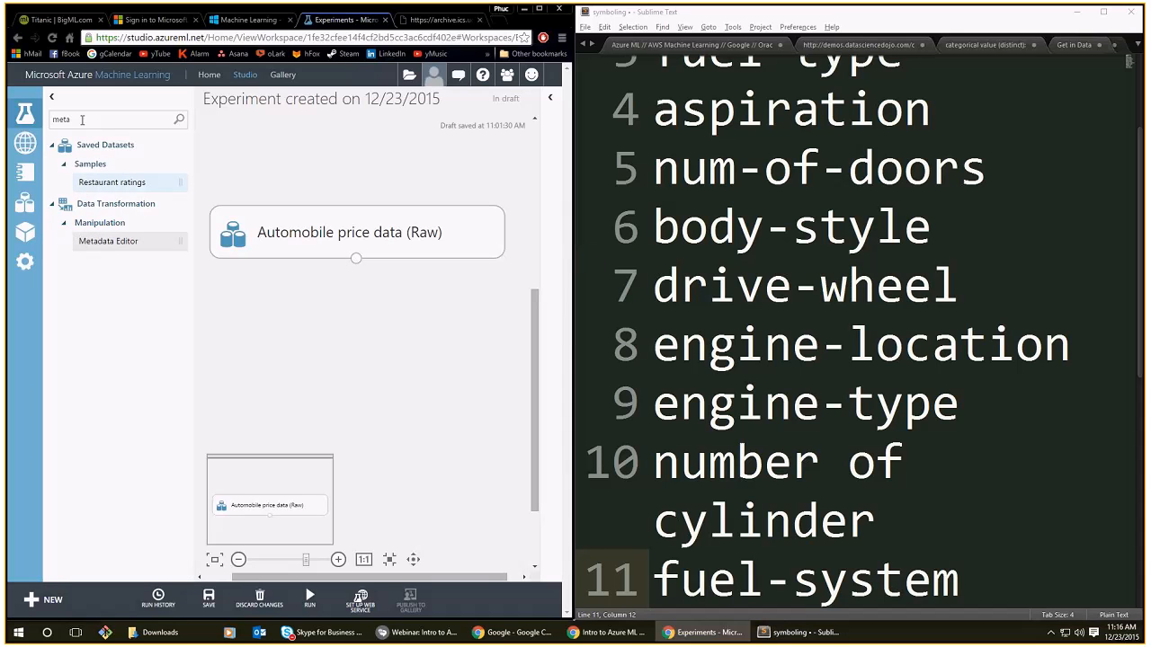
{"action": "key", "text": "BackSpace"}
{"action": "key", "text": "BackSpace"}
{"action": "key", "text": "BackSpace"}
{"action": "key", "text": "BackSpace"}
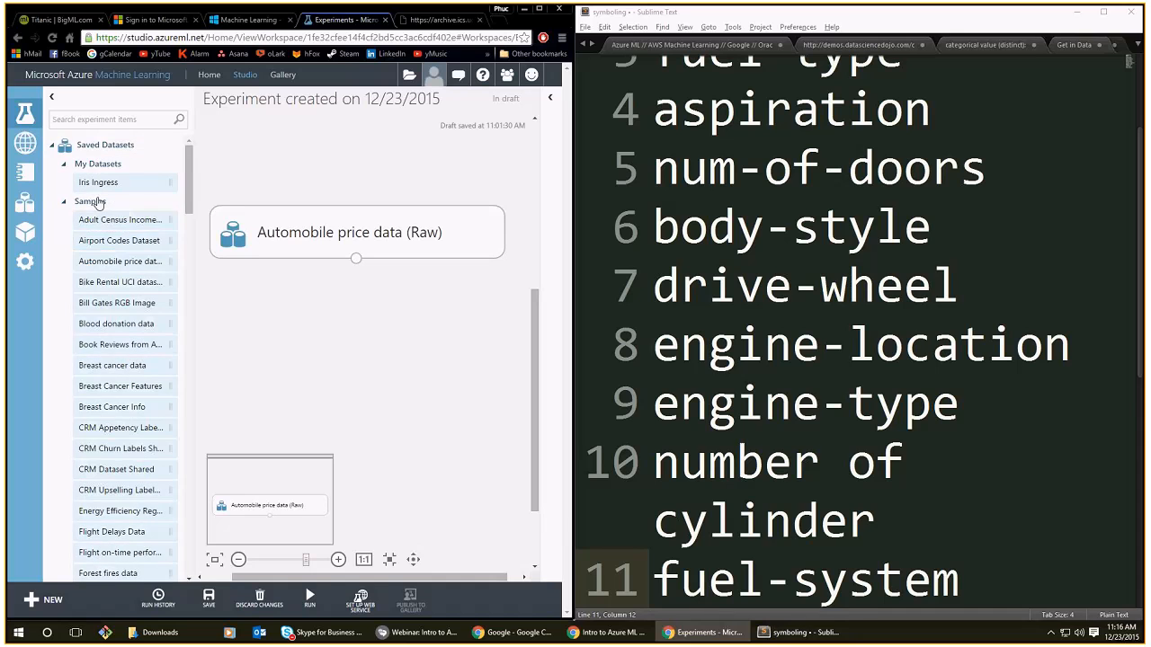
{"action": "scroll", "coordinate": [104, 160], "scroll_direction": "down", "scroll_amount": 20}
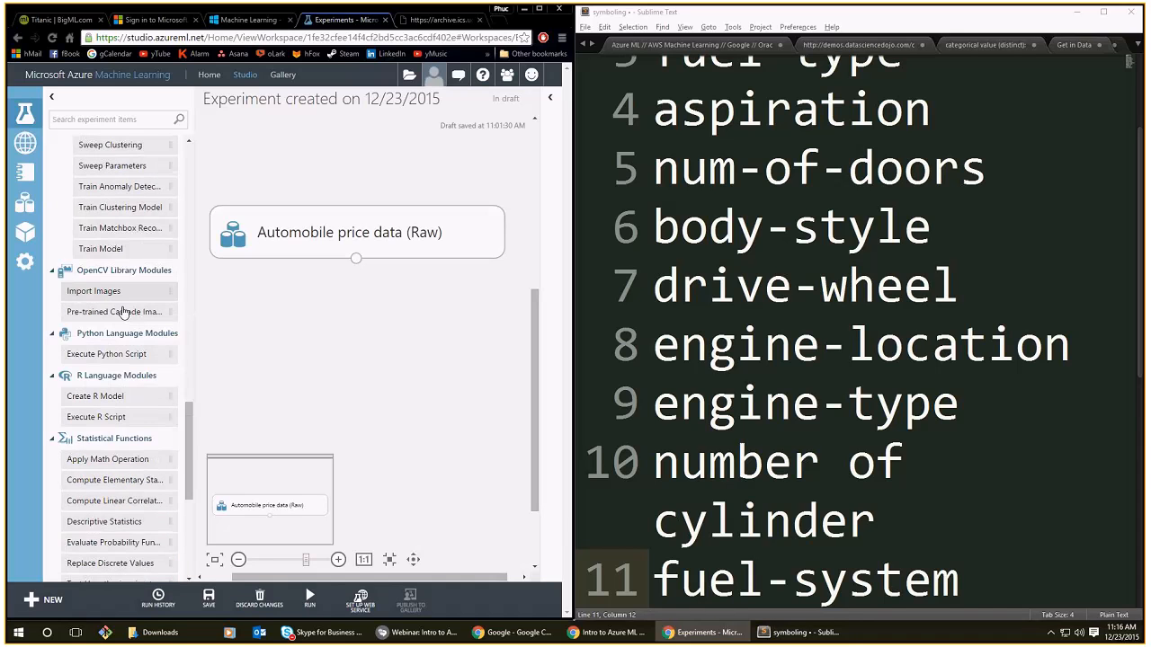
{"action": "left_click", "coordinate": [99, 406]}
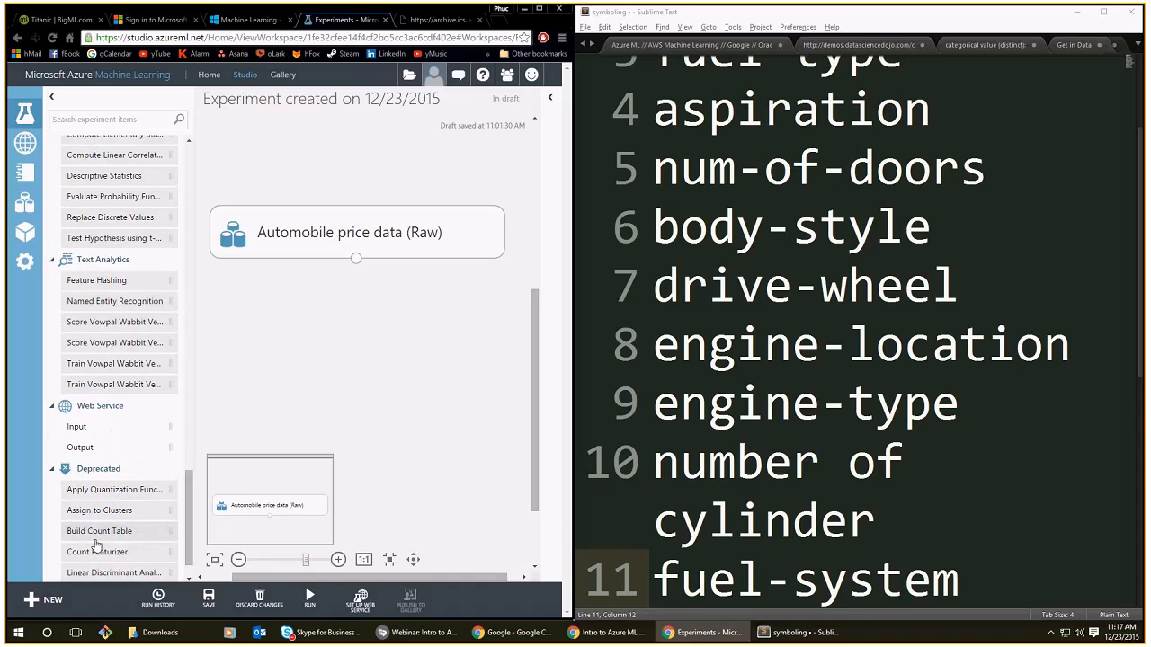
{"action": "scroll", "coordinate": [131, 419], "scroll_direction": "up", "scroll_amount": 20}
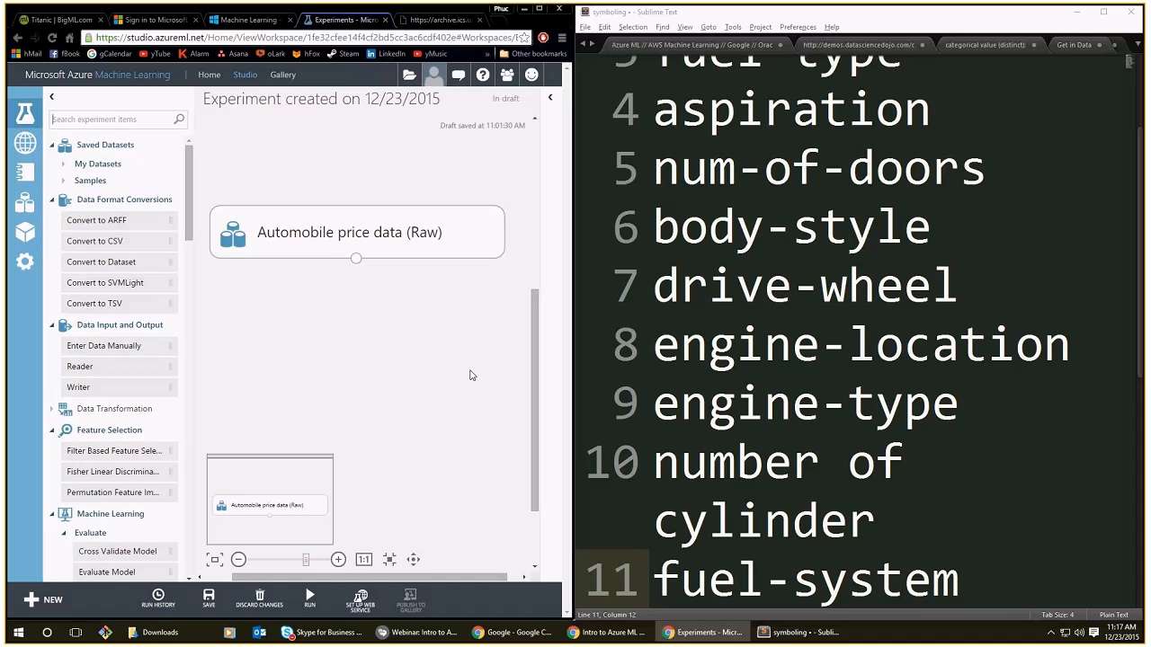
Add a Metadata Editor module below Automobile price data (Raw) and connect the dataset's output to its input.
{"action": "type", "text": "meta"}
{"action": "left_click_drag", "start_coordinate": [108, 241], "coordinate": [404, 369]}
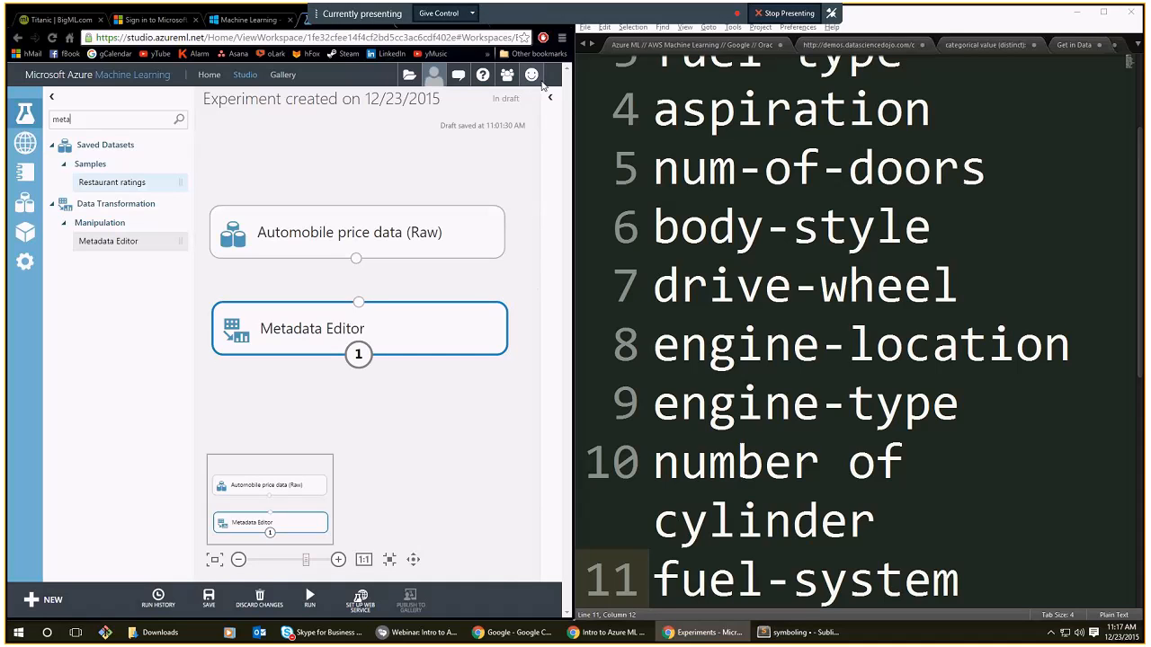
{"action": "left_click", "coordinate": [540, 10]}
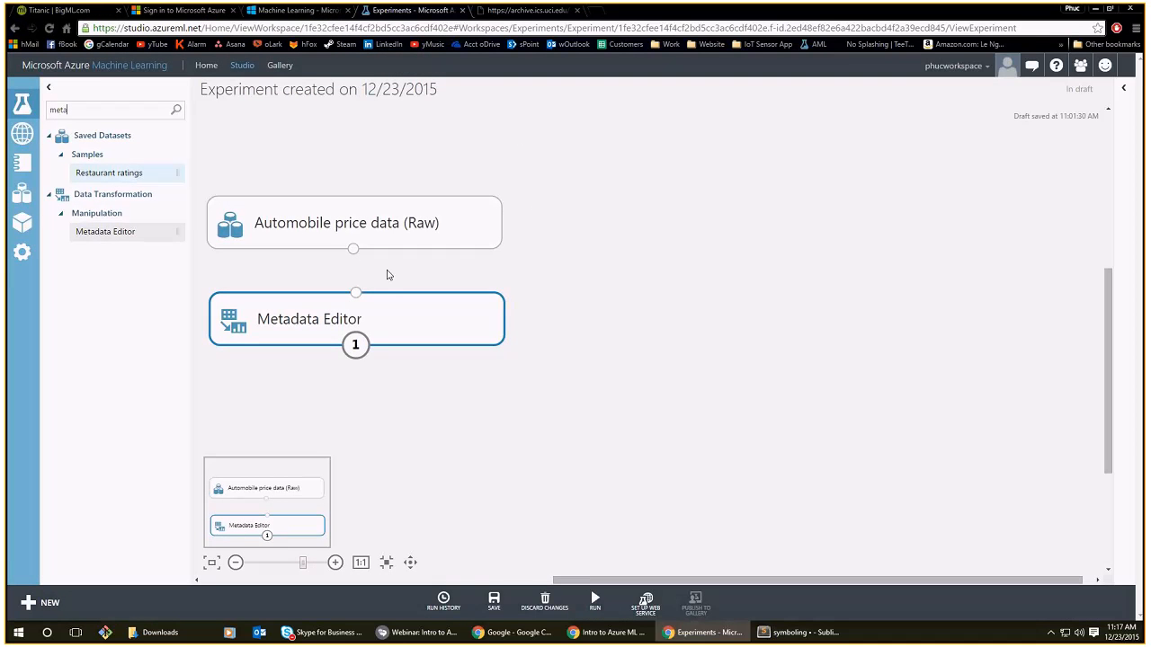
{"action": "left_click_drag", "start_coordinate": [470, 243], "coordinate": [473, 286]}
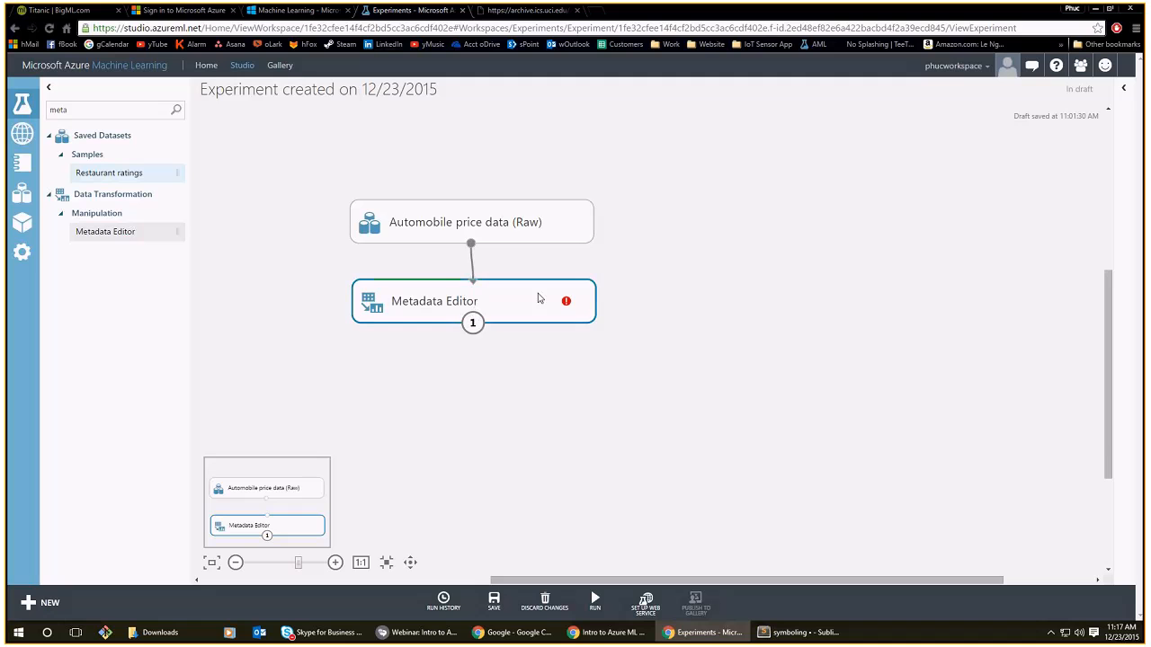
{"action": "mouse_move", "coordinate": [553, 234]}
{"action": "left_mouse_down"}
{"action": "mouse_move", "coordinate": [569, 226]}
{"action": "mouse_move", "coordinate": [535, 229]}
{"action": "left_mouse_up"}
Show the Metadata Editor's properties and align the module directly beneath the dataset module.
{"action": "left_click", "coordinate": [515, 294]}
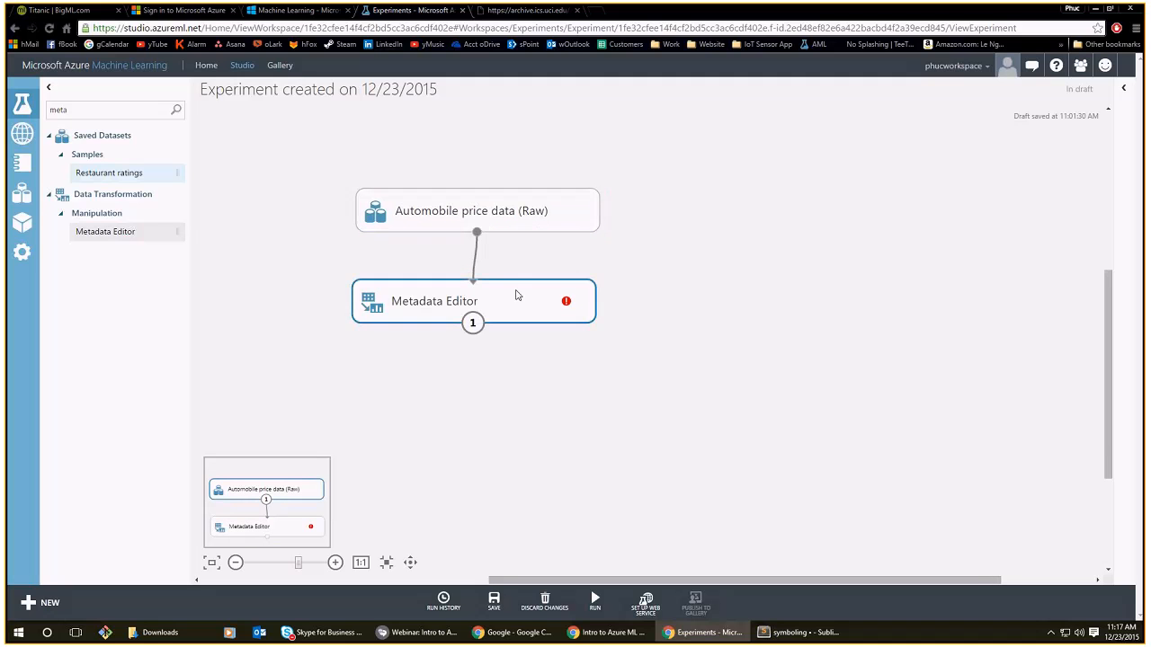
{"action": "left_click", "coordinate": [1123, 91]}
{"action": "left_click", "coordinate": [1124, 92]}
{"action": "left_click", "coordinate": [1124, 92]}
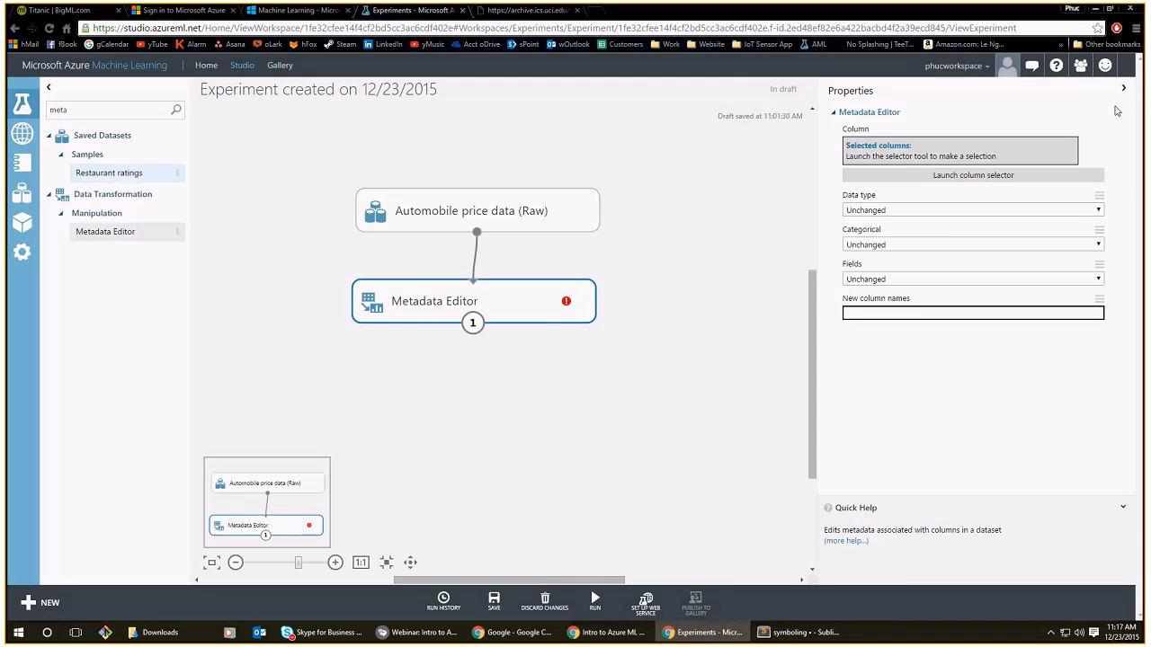
{"action": "scroll", "coordinate": [531, 378], "scroll_direction": "up", "scroll_amount": 2}
{"action": "left_click_drag", "start_coordinate": [532, 378], "coordinate": [507, 430]}
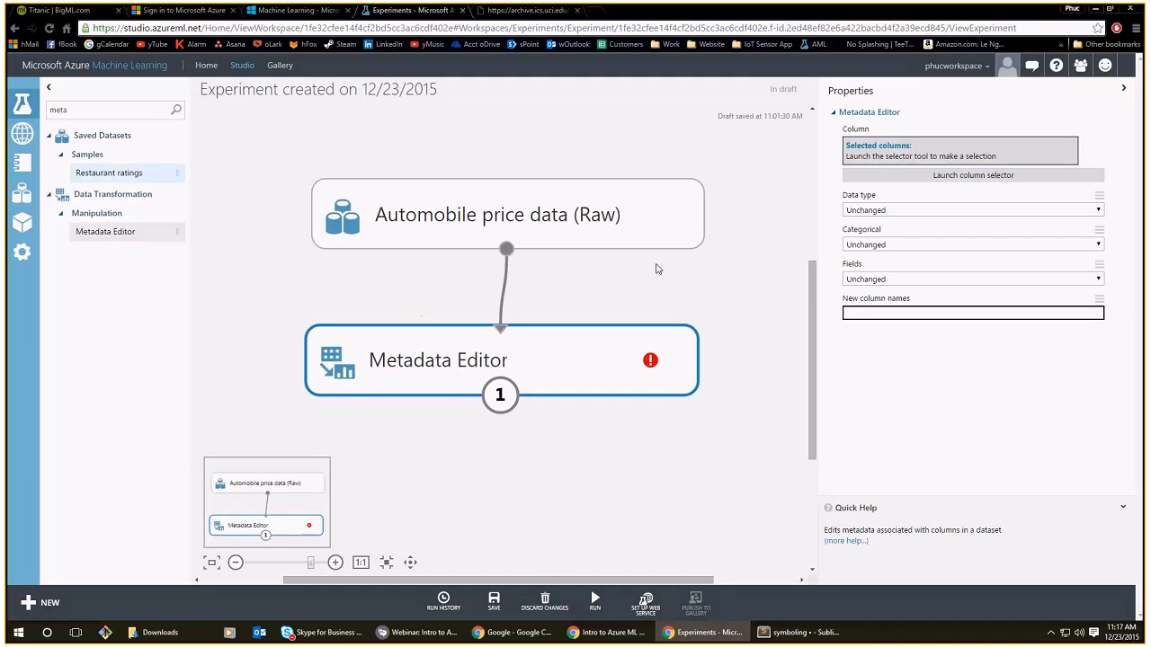
{"action": "left_click_drag", "start_coordinate": [638, 288], "coordinate": [658, 288]}
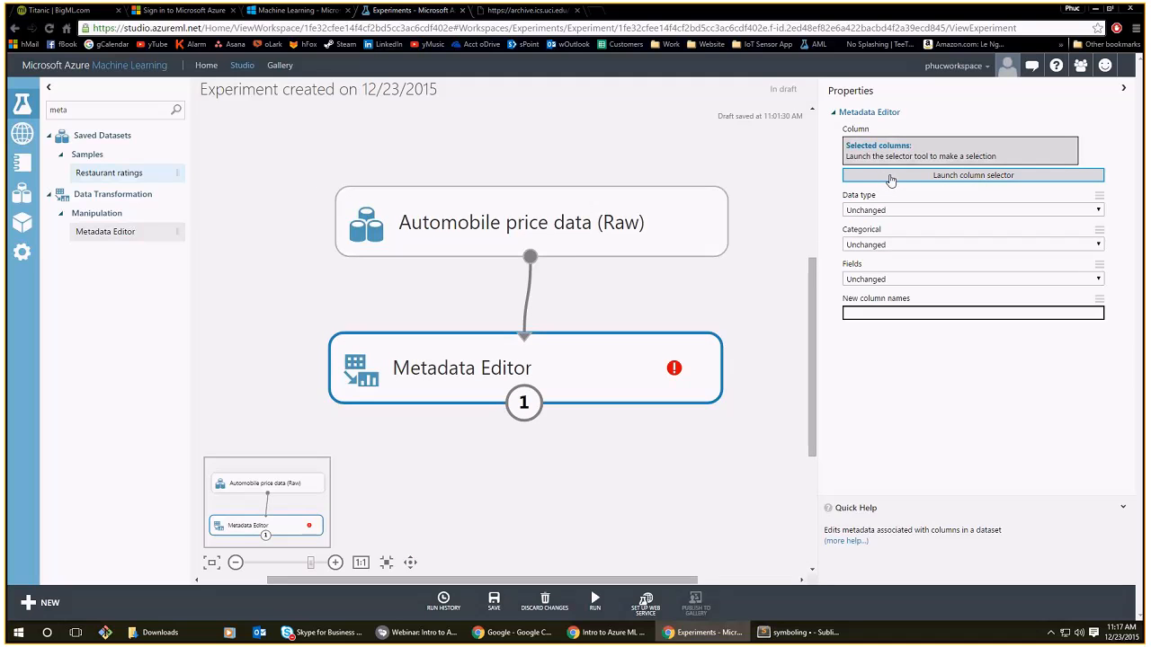
{"action": "mouse_move", "coordinate": [585, 371]}
{"action": "left_mouse_down"}
{"action": "mouse_move", "coordinate": [617, 365]}
{"action": "mouse_move", "coordinate": [592, 365]}
{"action": "left_mouse_up"}
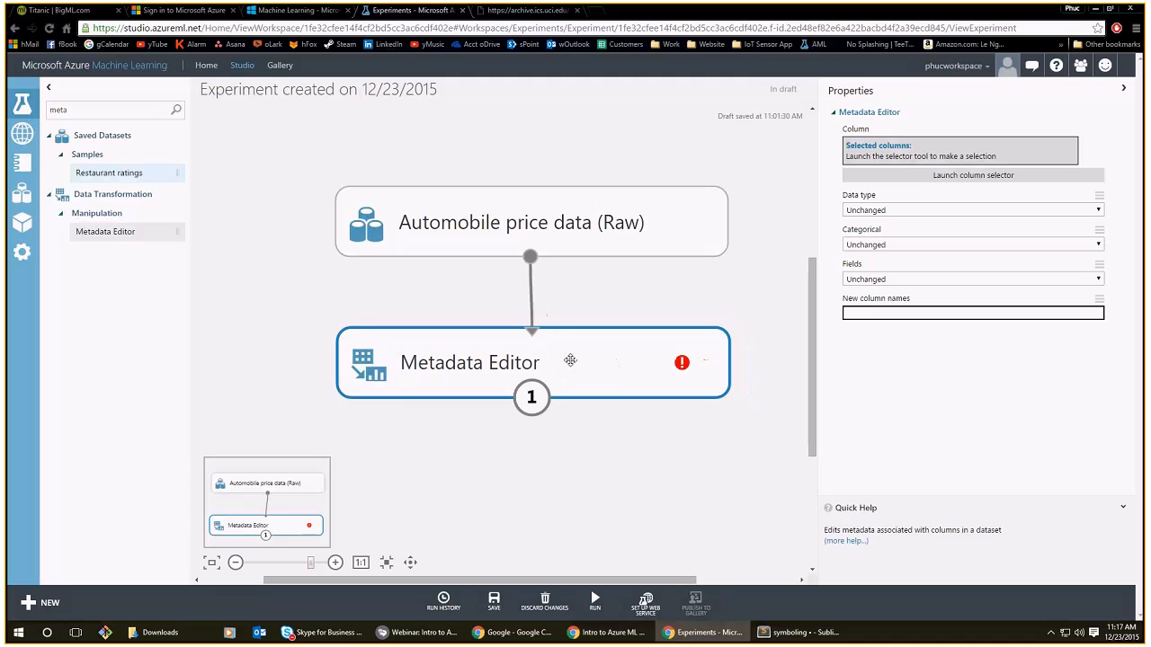
Open the Metadata Editor's column selector alongside the categorical column list in Sublime Text and shrink the list's font to show all 11 lines.
{"action": "left_click", "coordinate": [921, 176]}
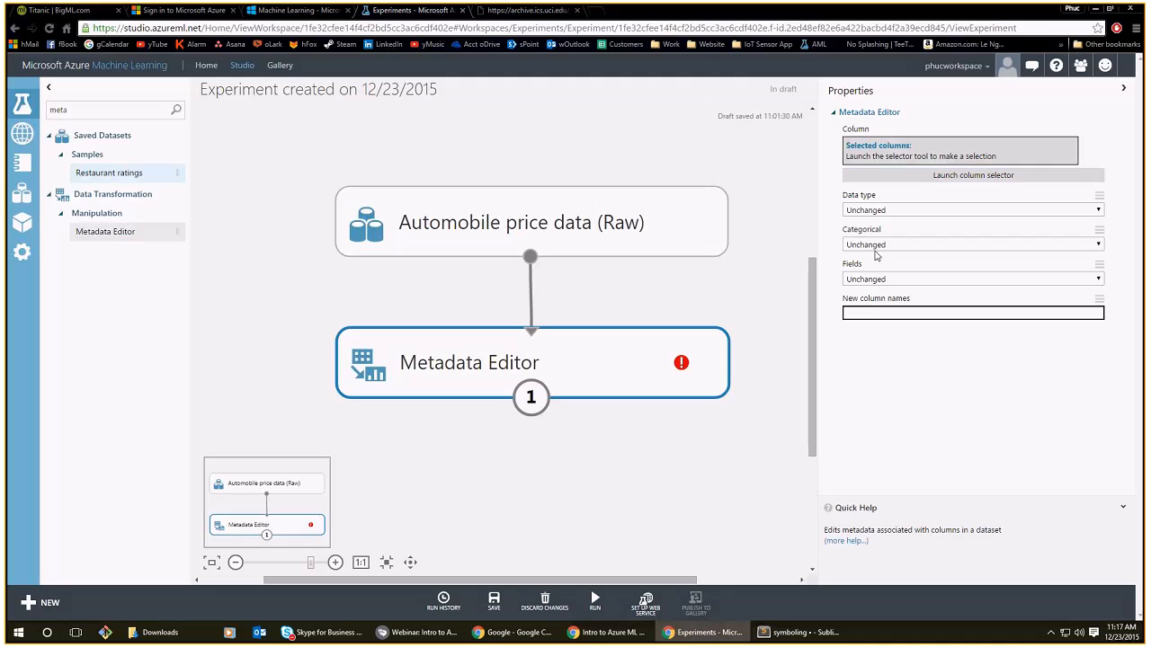
{"action": "left_click", "coordinate": [904, 177]}
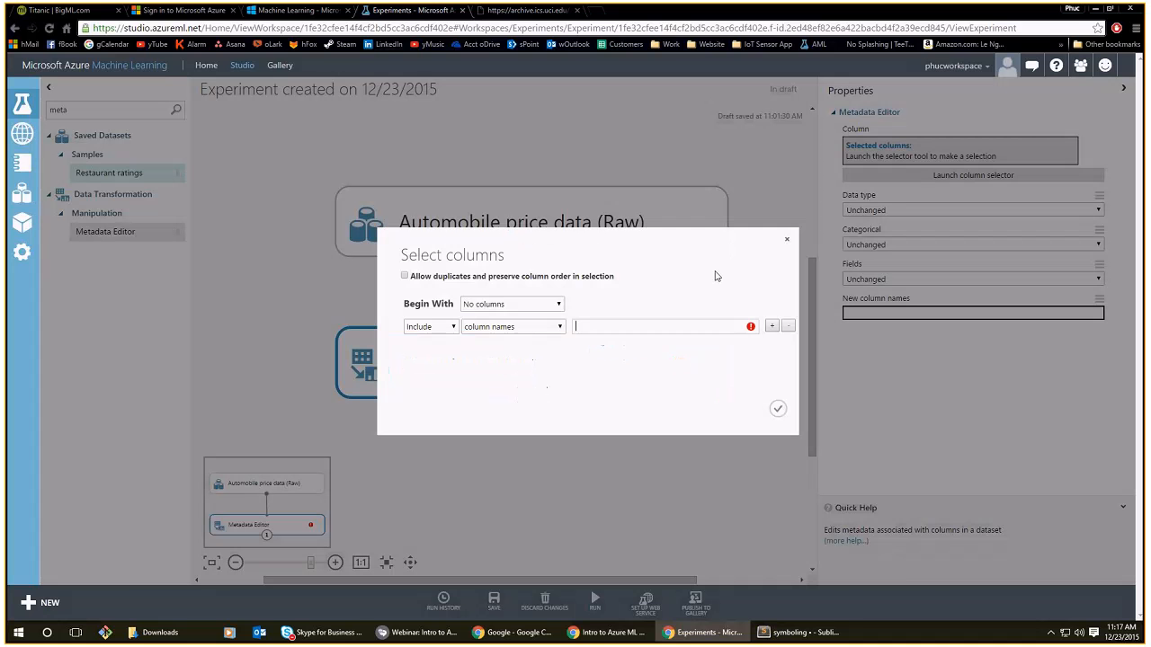
{"action": "key", "text": "super+Left"}
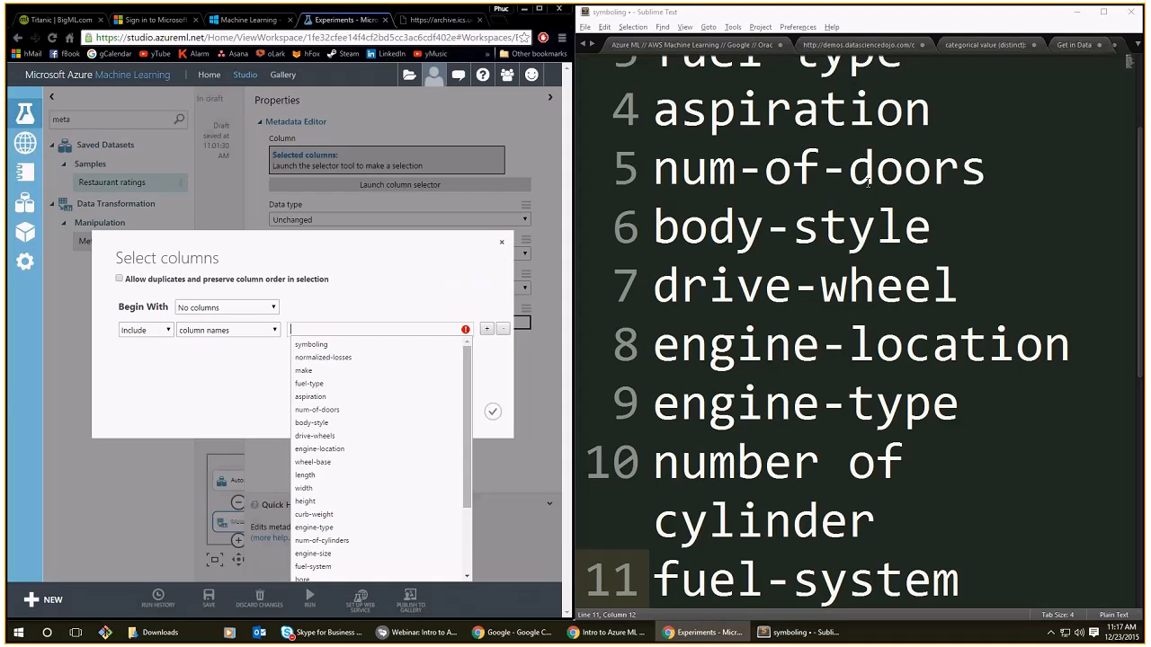
{"action": "scroll", "coordinate": [881, 225], "scroll_direction": "up", "scroll_amount": 2}
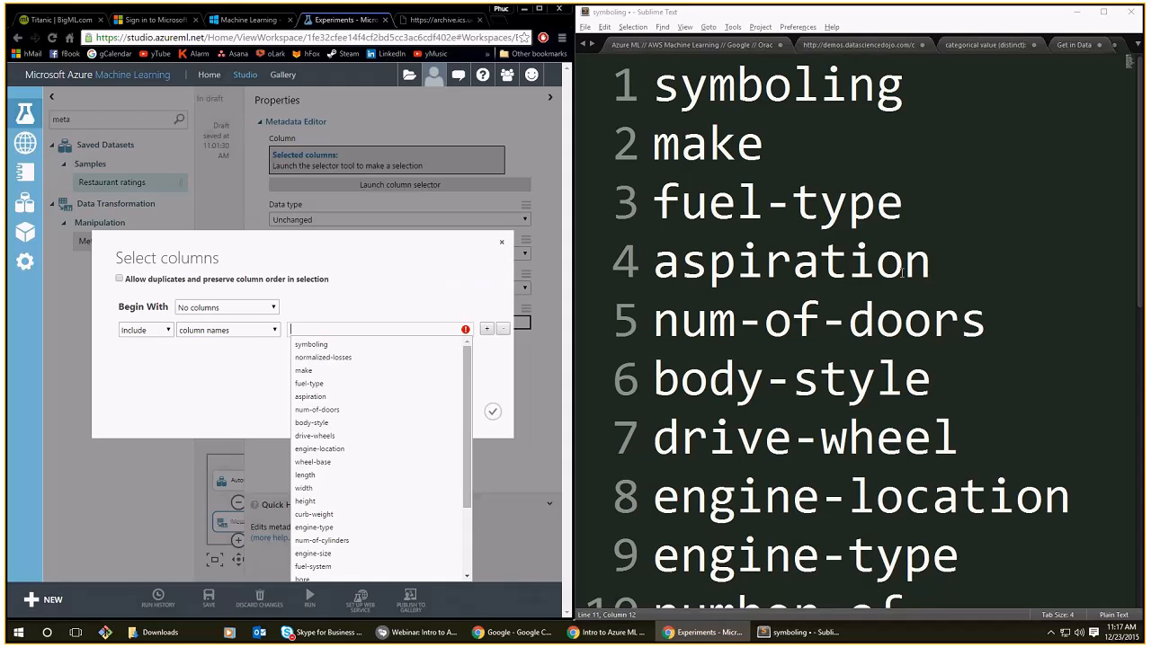
{"action": "left_click", "coordinate": [903, 269]}
{"action": "key", "text": "ctrl+minus"}
{"action": "key", "text": "ctrl+minus"}
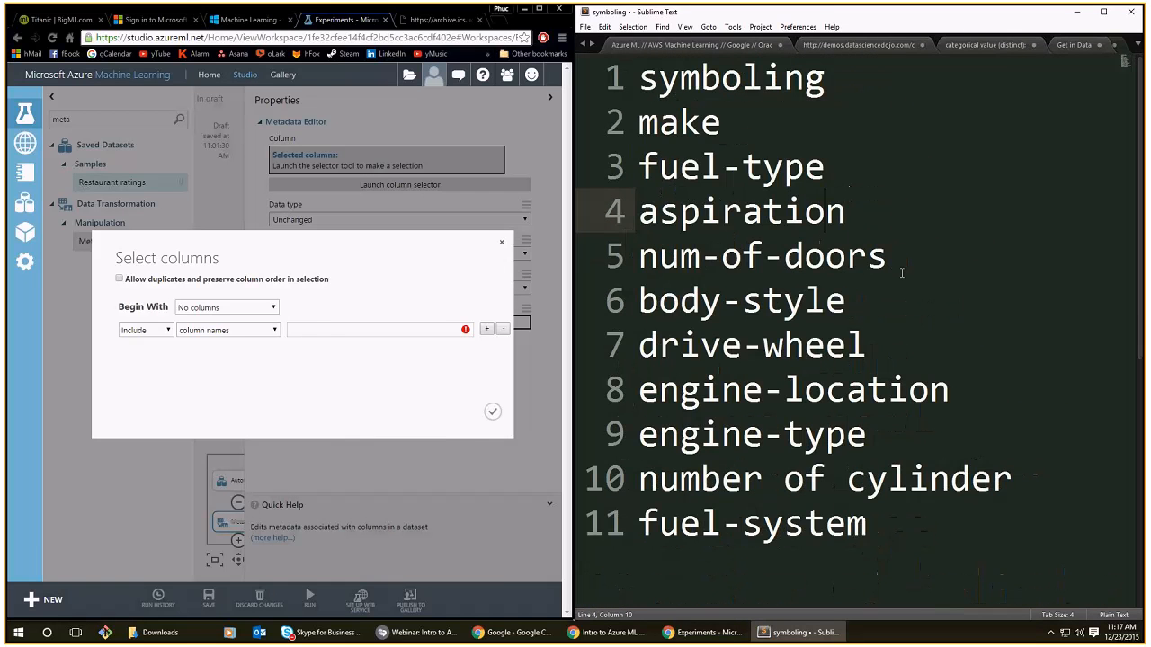
Close the column selector without choosing columns, hide the properties and bring both connected modules into view on the canvas.
{"action": "left_click", "coordinate": [352, 329]}
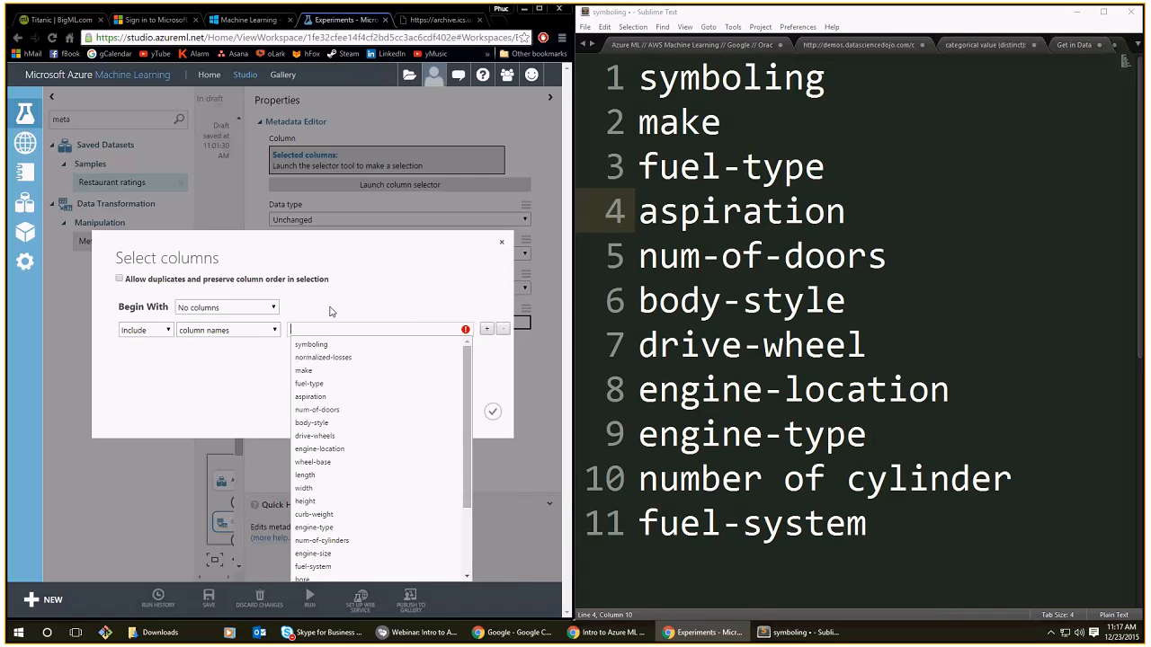
{"action": "left_click", "coordinate": [332, 312]}
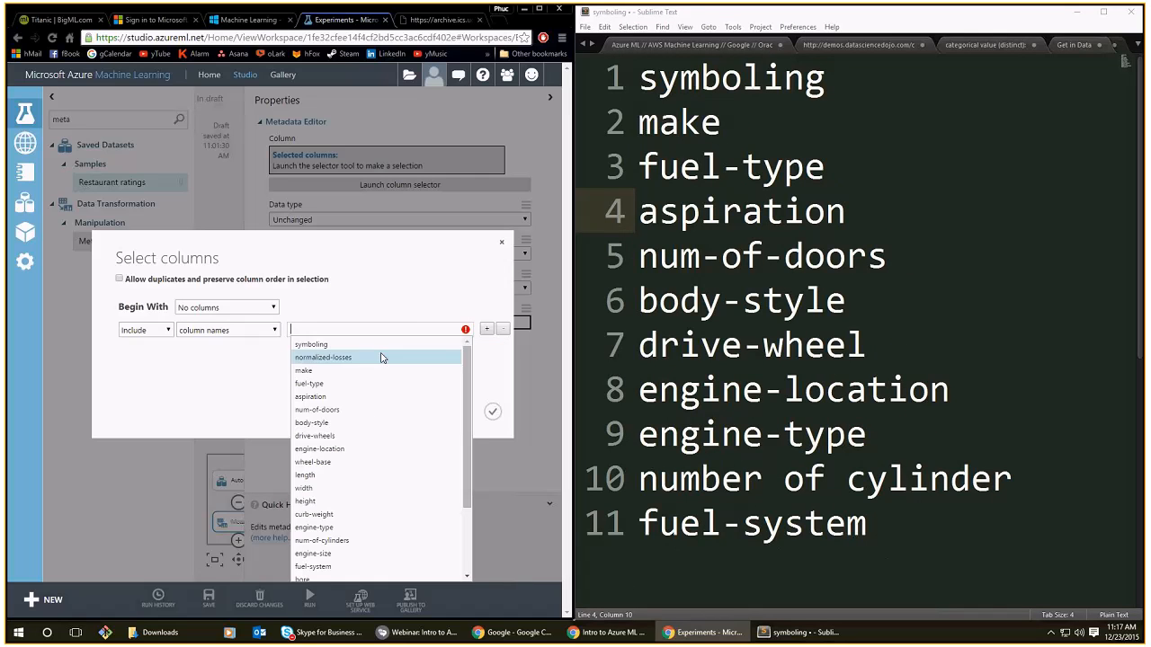
{"action": "left_click", "coordinate": [502, 243]}
{"action": "left_click", "coordinate": [551, 98]}
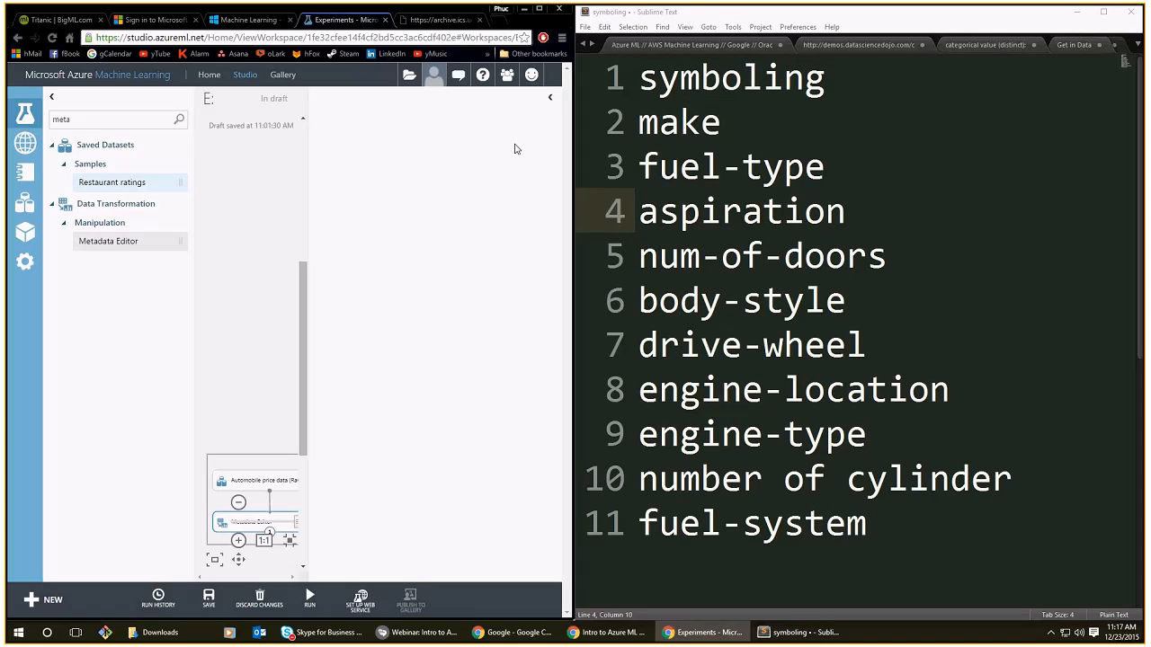
{"action": "right_click", "coordinate": [520, 415]}
{"action": "left_click", "coordinate": [470, 458]}
{"action": "left_click", "coordinate": [471, 457]}
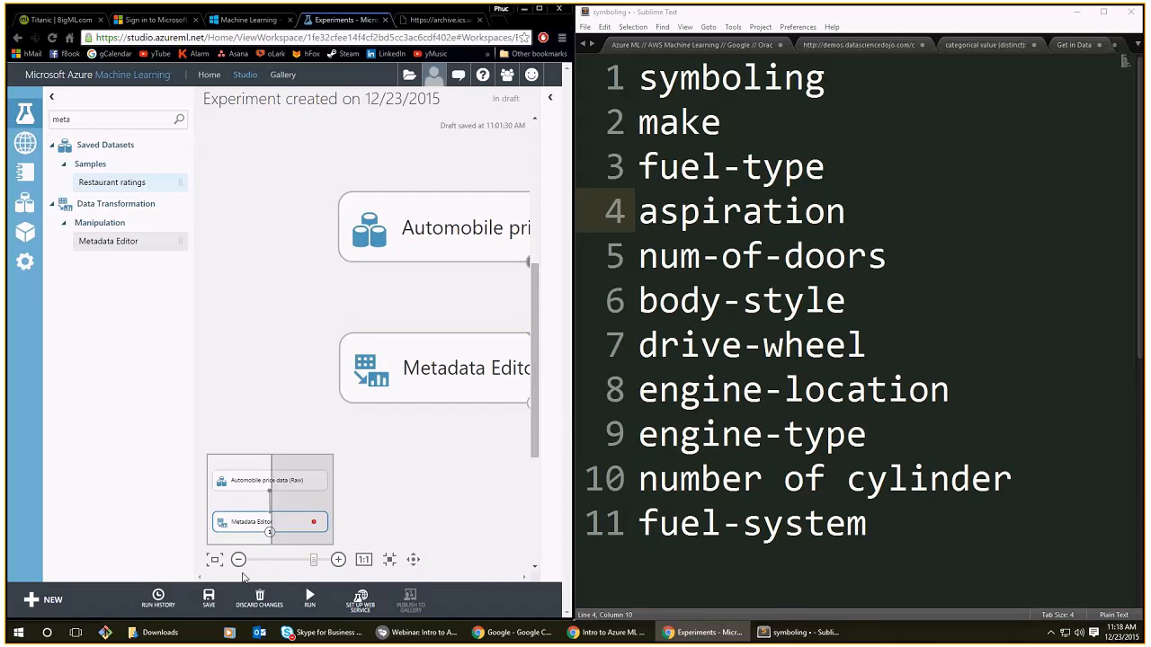
{"action": "left_click", "coordinate": [239, 560]}
{"action": "left_click", "coordinate": [414, 561]}
{"action": "left_click_drag", "start_coordinate": [423, 456], "coordinate": [324, 465]}
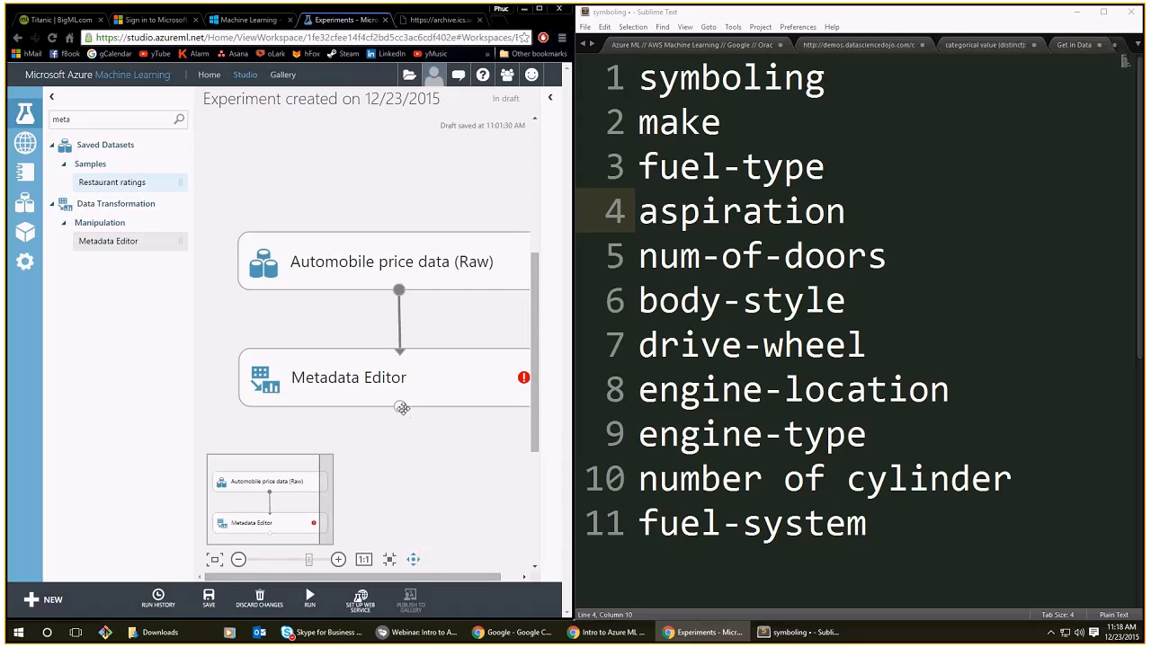
{"action": "right_click", "coordinate": [402, 409]}
{"action": "key", "text": "Escape"}
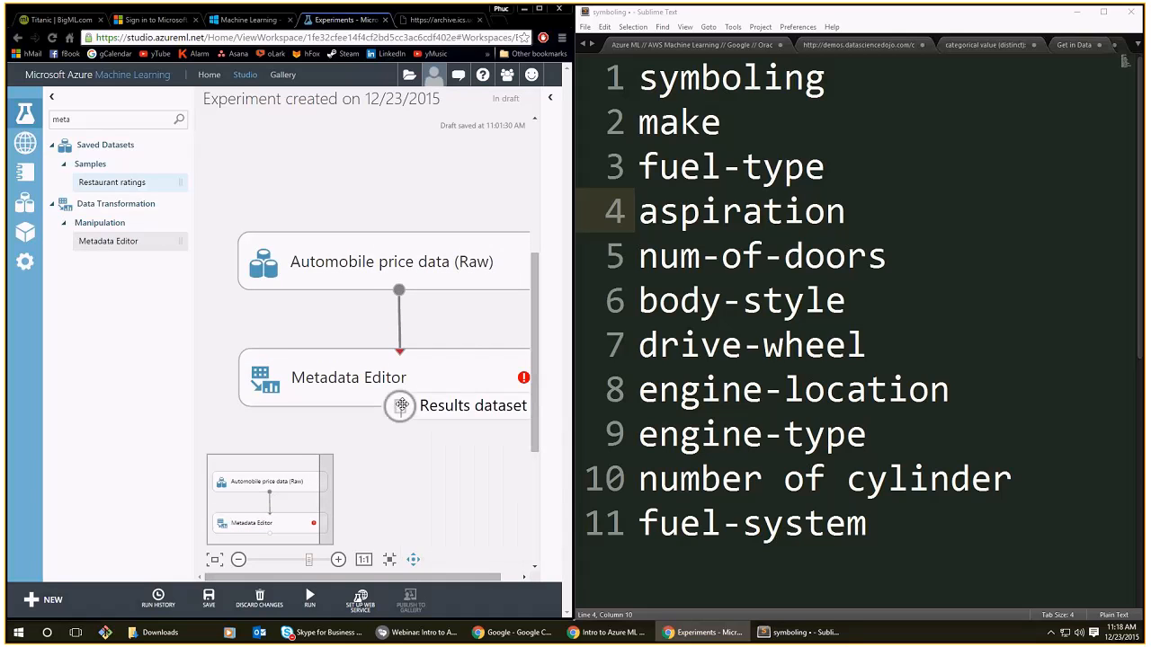
{"action": "left_click_drag", "start_coordinate": [414, 336], "coordinate": [398, 335]}
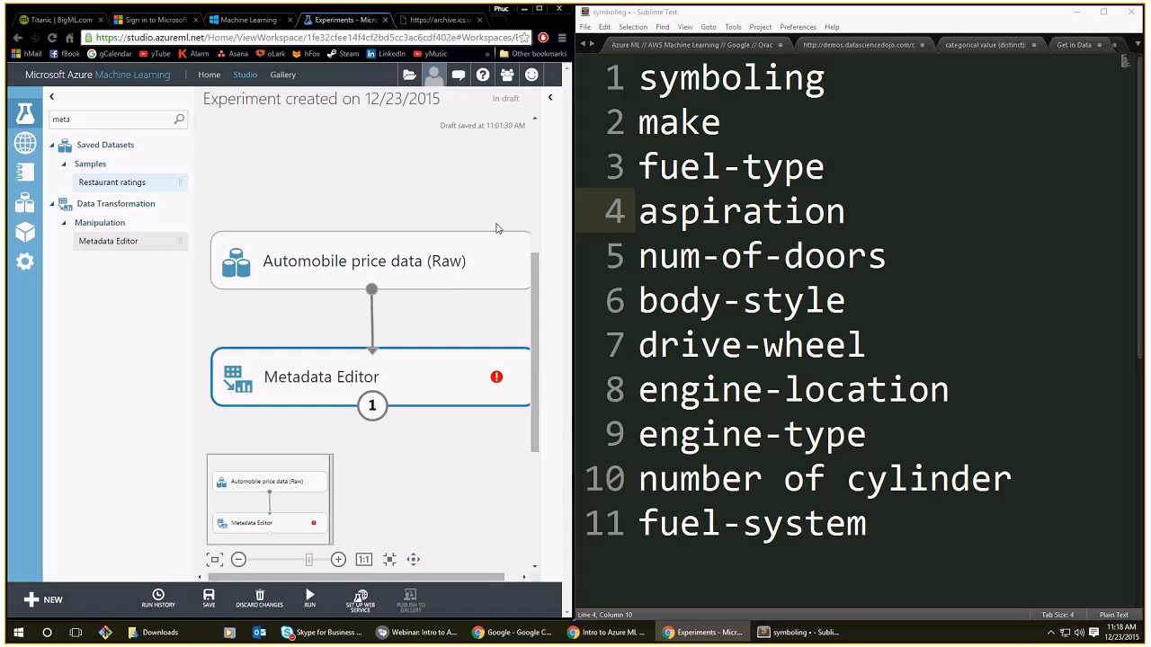
Reopen the Metadata Editor's column selector and include the columns symboling, make, fuel-type and aspiration by name.
{"action": "left_click", "coordinate": [551, 99]}
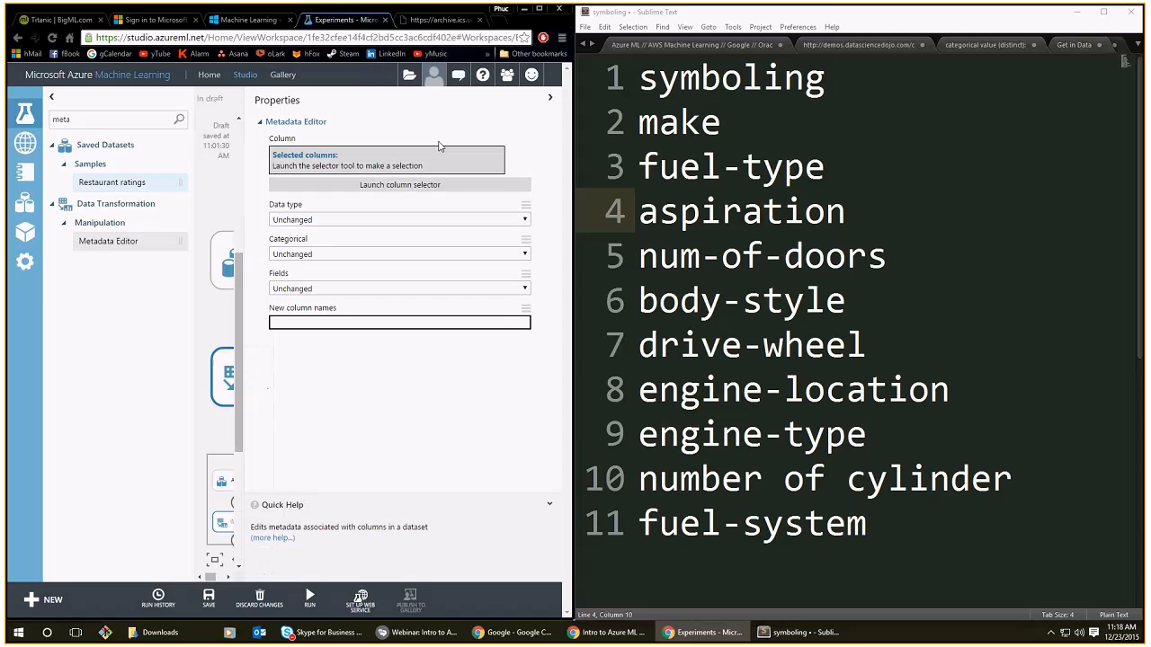
{"action": "left_click", "coordinate": [371, 186]}
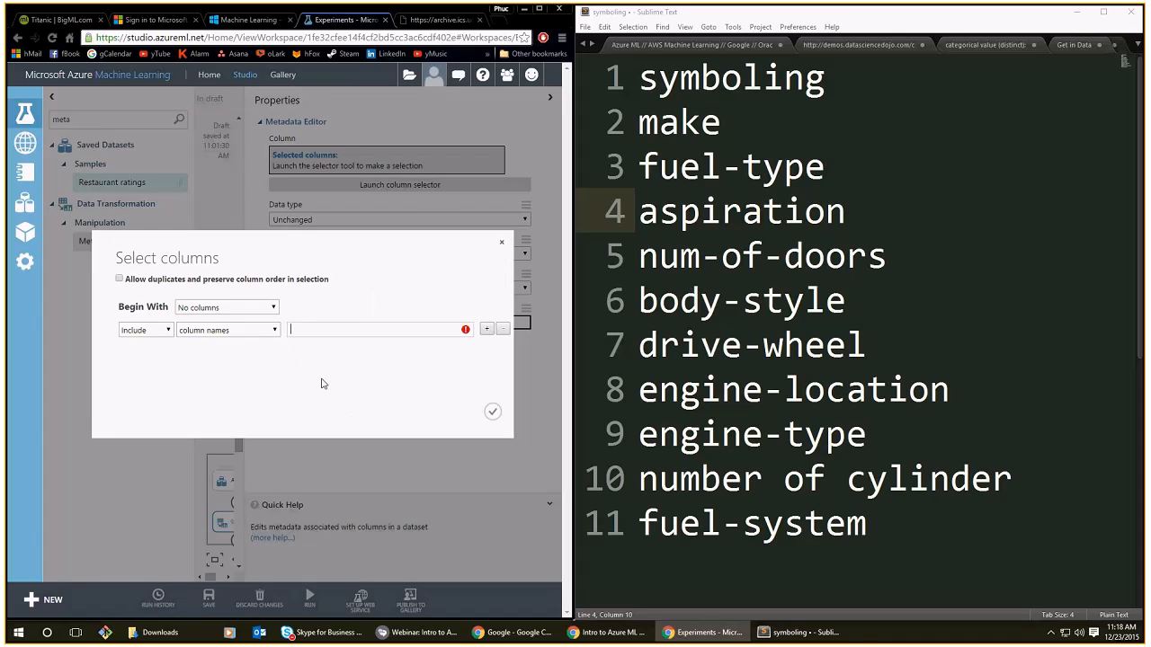
{"action": "left_click", "coordinate": [365, 329]}
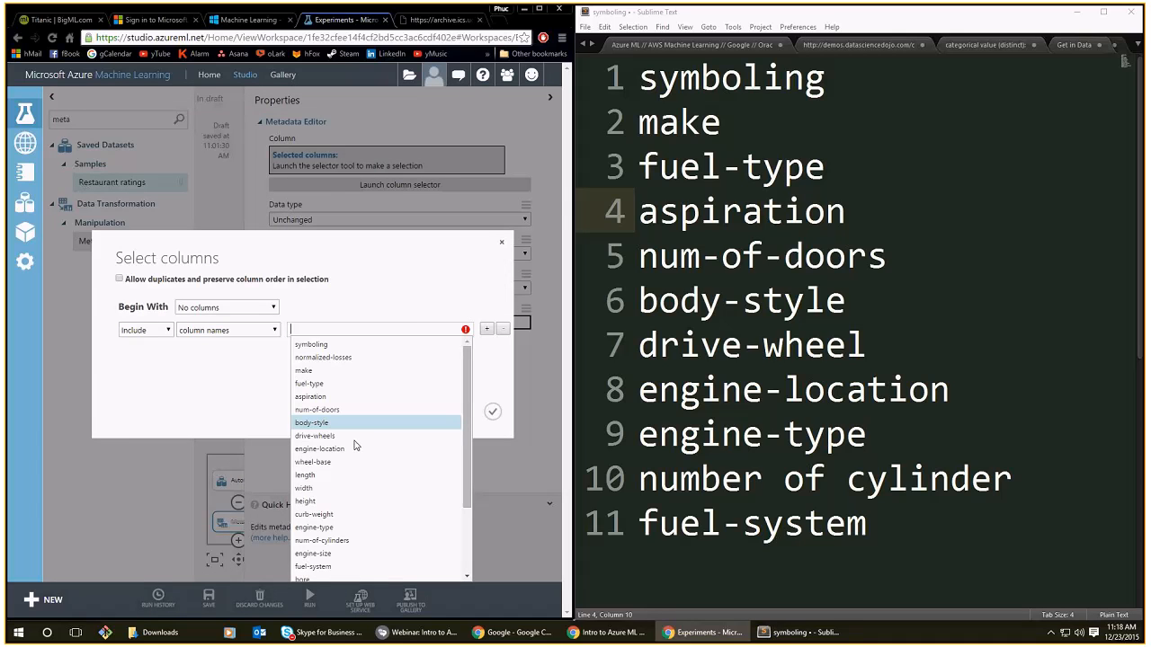
{"action": "scroll", "coordinate": [357, 512], "scroll_direction": "down", "scroll_amount": 3}
{"action": "scroll", "coordinate": [357, 496], "scroll_direction": "up", "scroll_amount": 3}
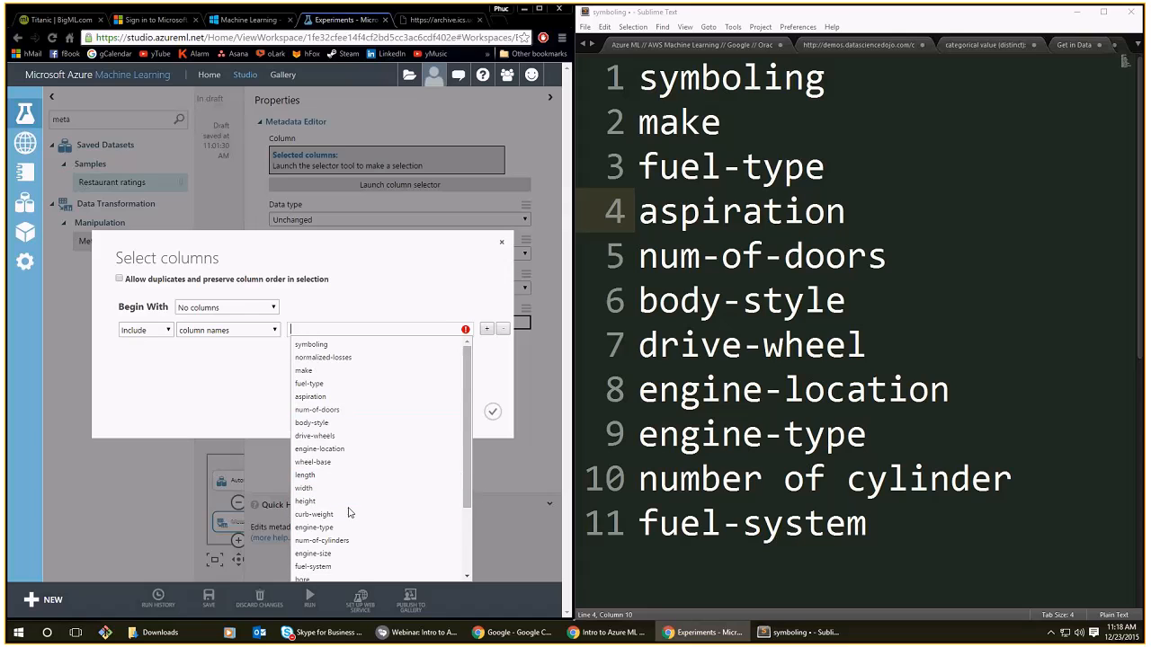
{"action": "left_click", "coordinate": [339, 347]}
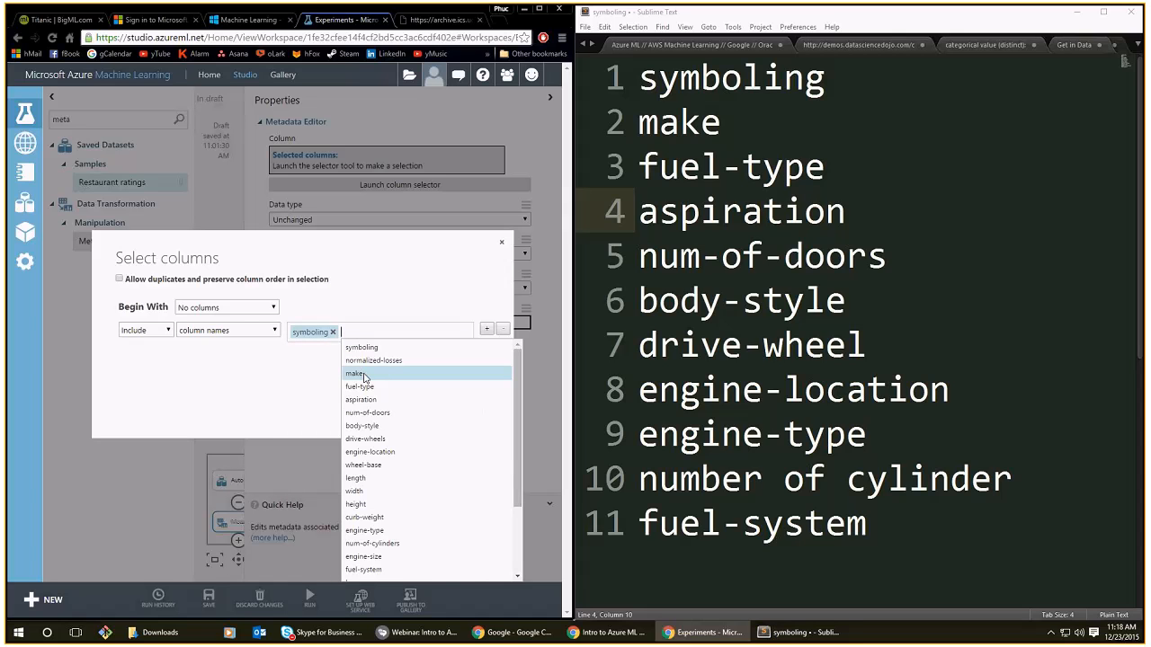
{"action": "left_click", "coordinate": [364, 374]}
{"action": "left_click", "coordinate": [394, 390]}
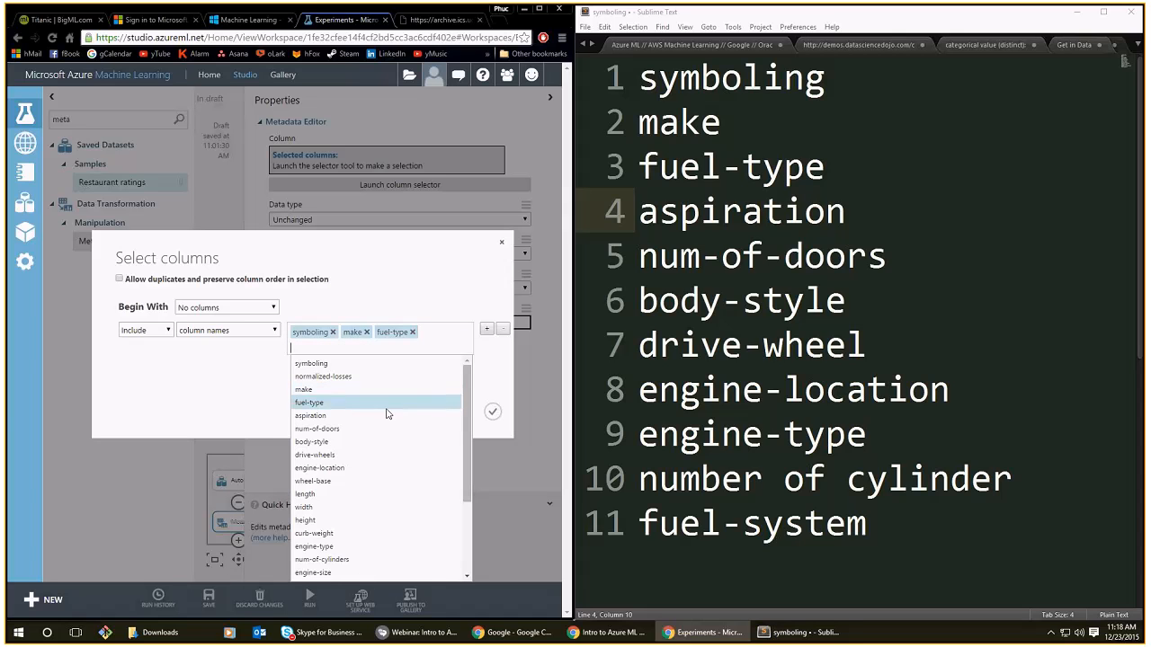
{"action": "left_click", "coordinate": [385, 403]}
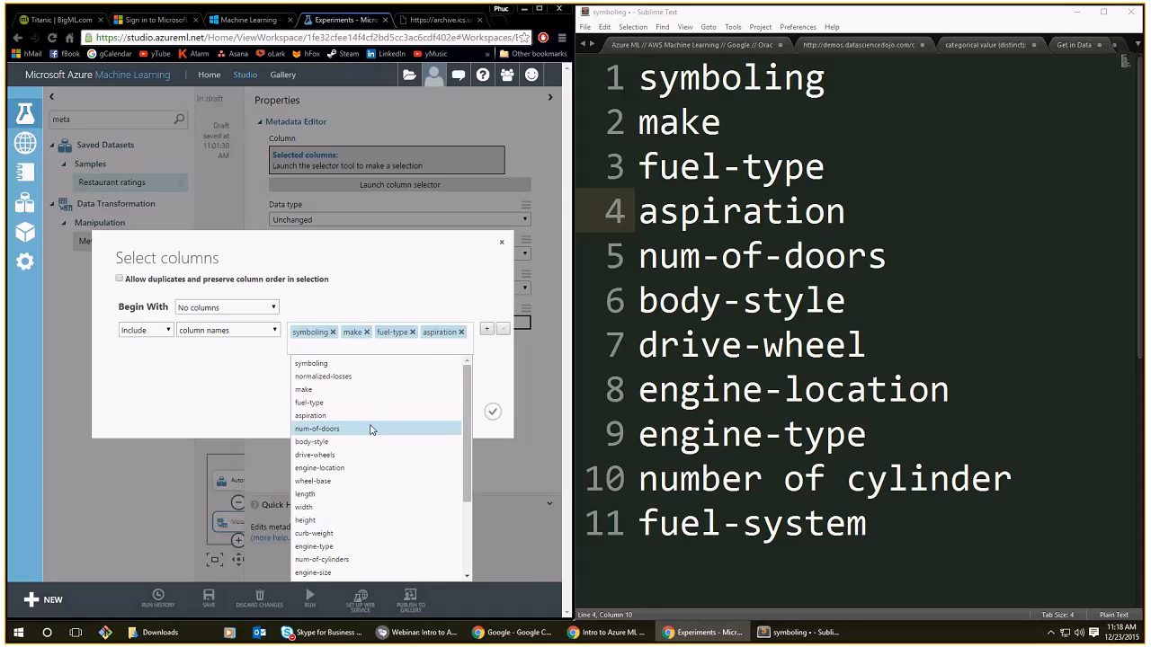
Add num-of-doors, body-style, drive-wheels, engine-location, engine-type, num-of-cylinders and fuel-system to the included columns.
{"action": "left_click", "coordinate": [372, 430]}
{"action": "left_click", "coordinate": [378, 457]}
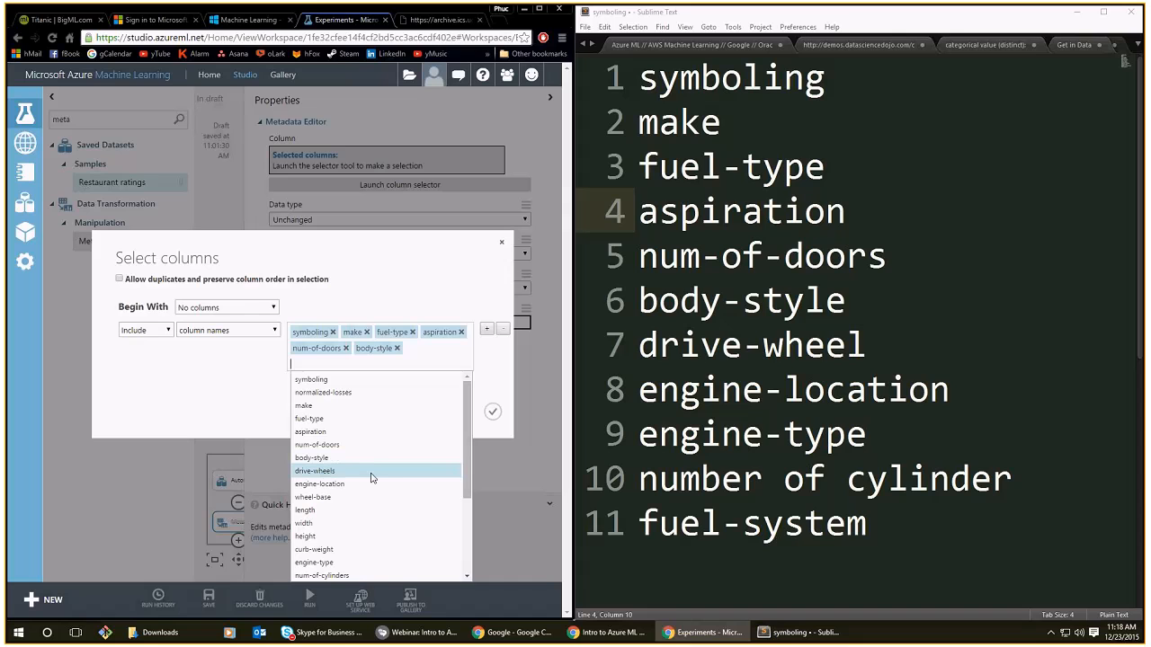
{"action": "left_click", "coordinate": [370, 475]}
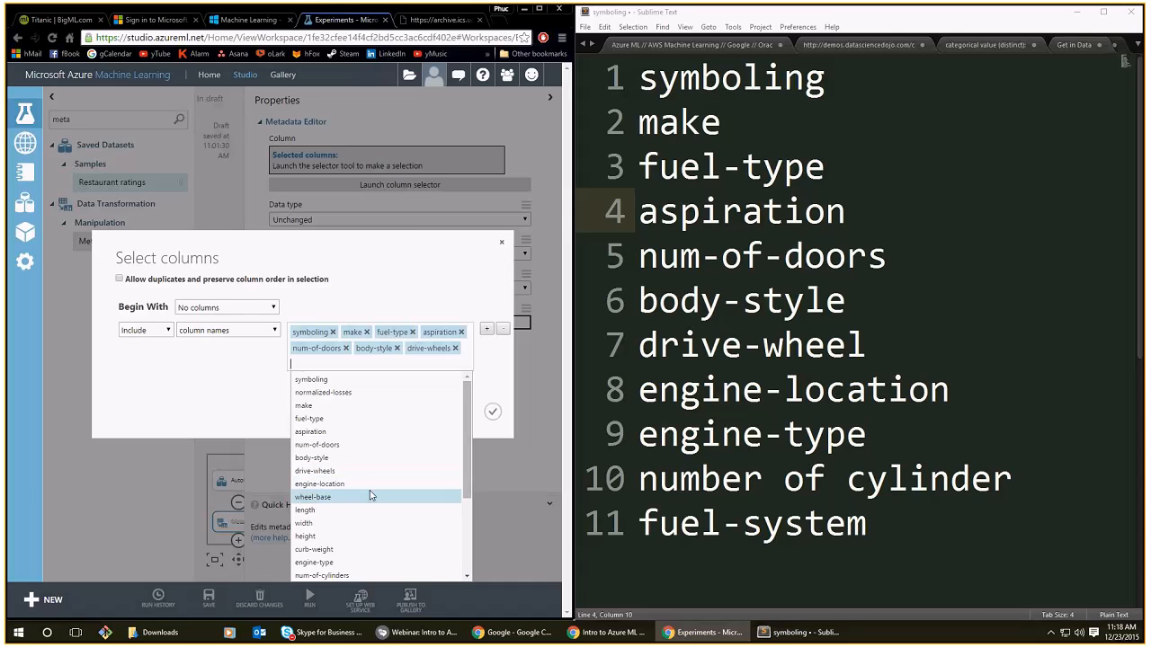
{"action": "left_click", "coordinate": [371, 485]}
{"action": "scroll", "coordinate": [411, 517], "scroll_direction": "down", "scroll_amount": 1}
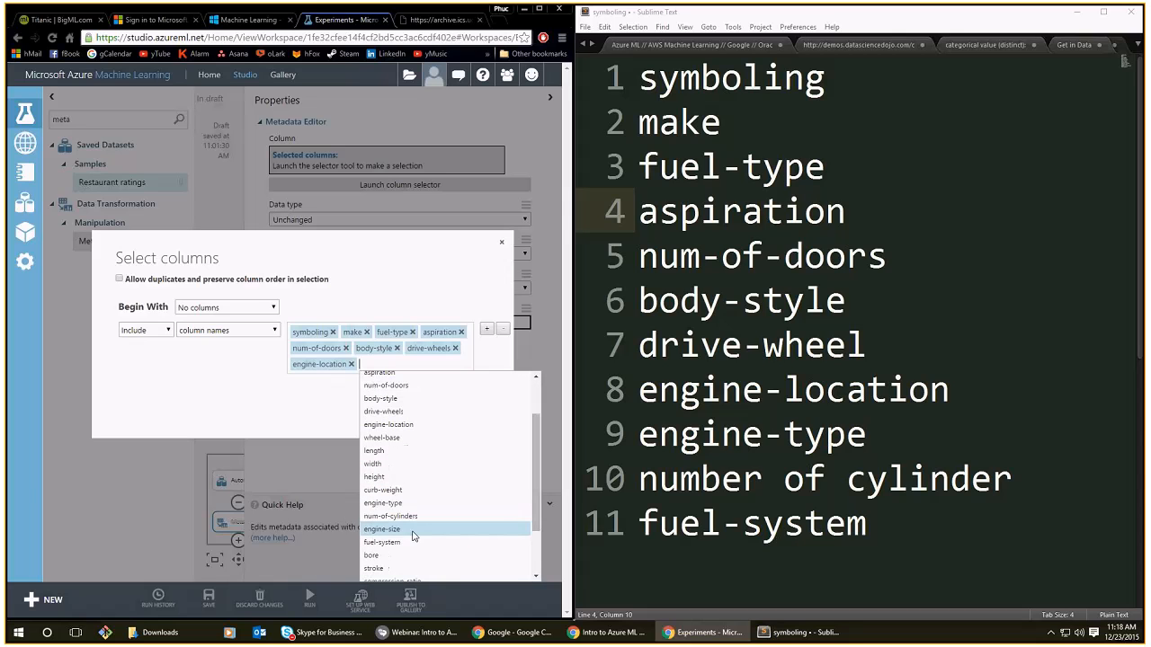
{"action": "left_click", "coordinate": [386, 503]}
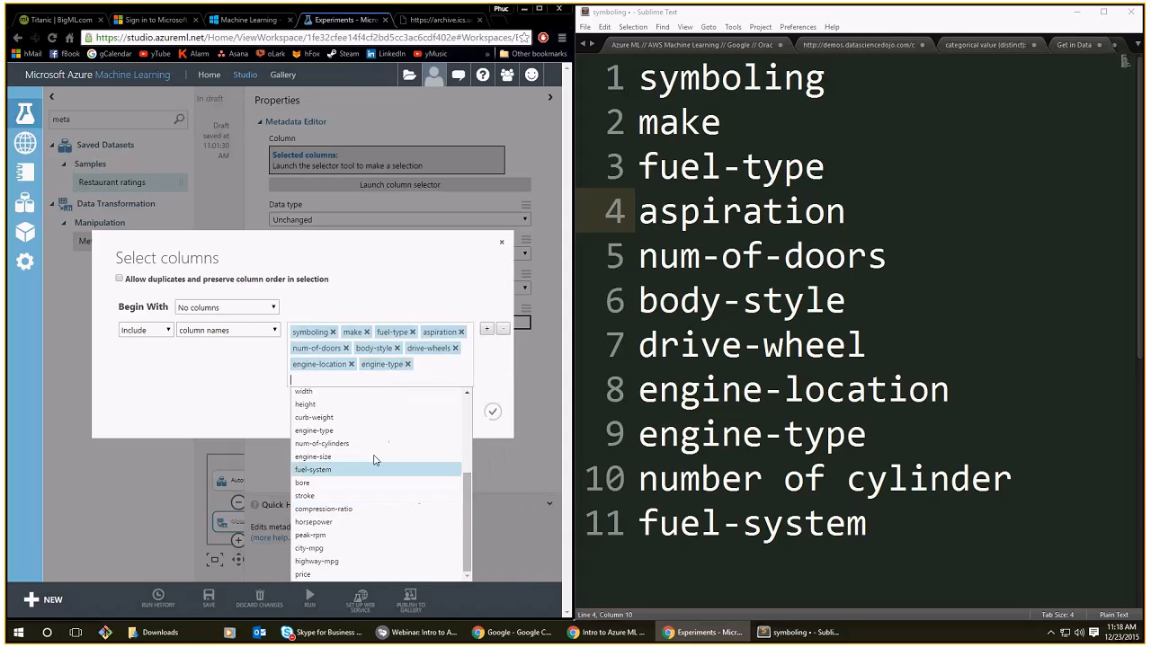
{"action": "left_click", "coordinate": [378, 442]}
{"action": "scroll", "coordinate": [401, 493], "scroll_direction": "down", "scroll_amount": 1}
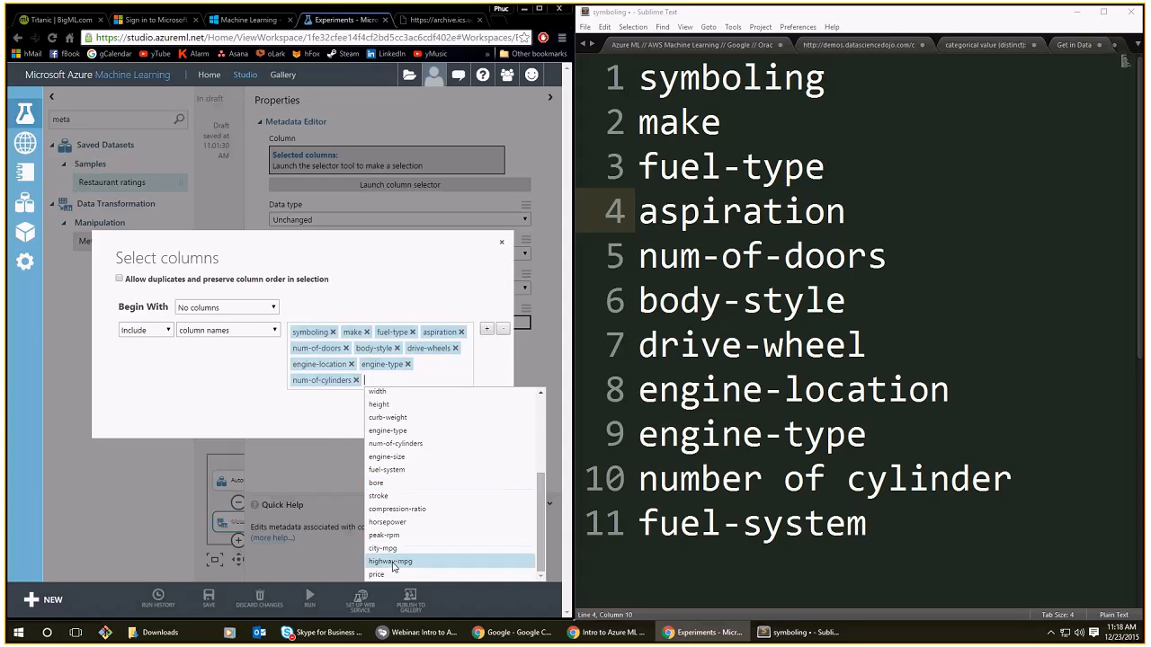
{"action": "left_click", "coordinate": [416, 470]}
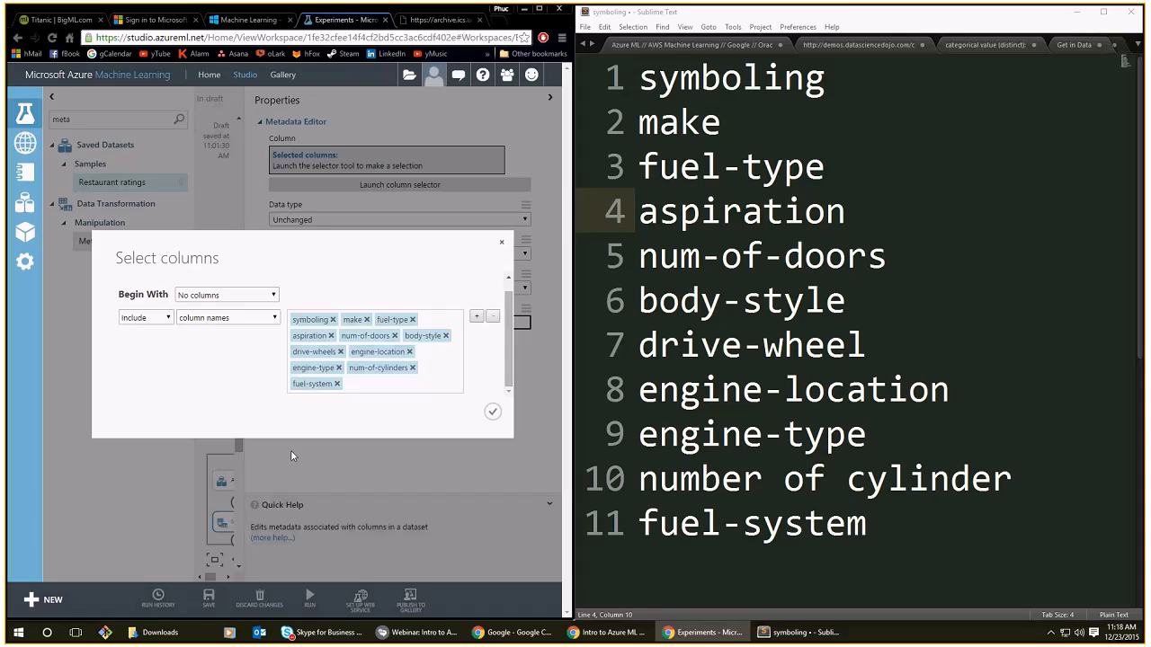
Review the column rule's options, keep it beginning with No columns and including column names, and confirm the selection.
{"action": "left_click", "coordinate": [226, 295]}
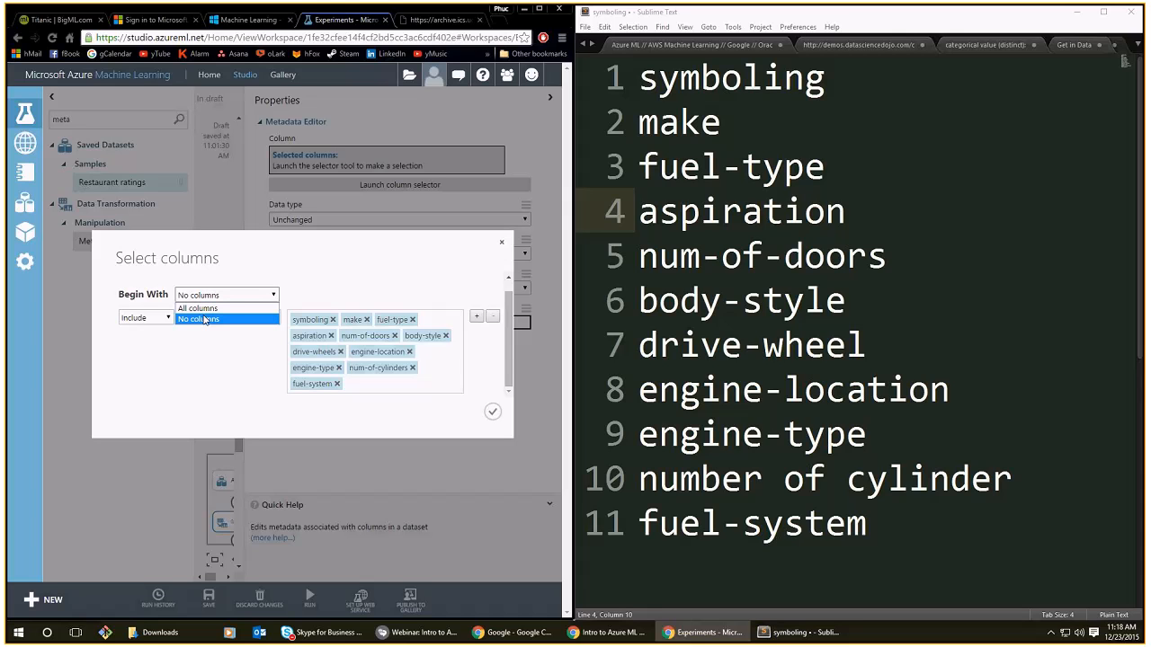
{"action": "left_click", "coordinate": [205, 319]}
{"action": "left_click", "coordinate": [157, 317]}
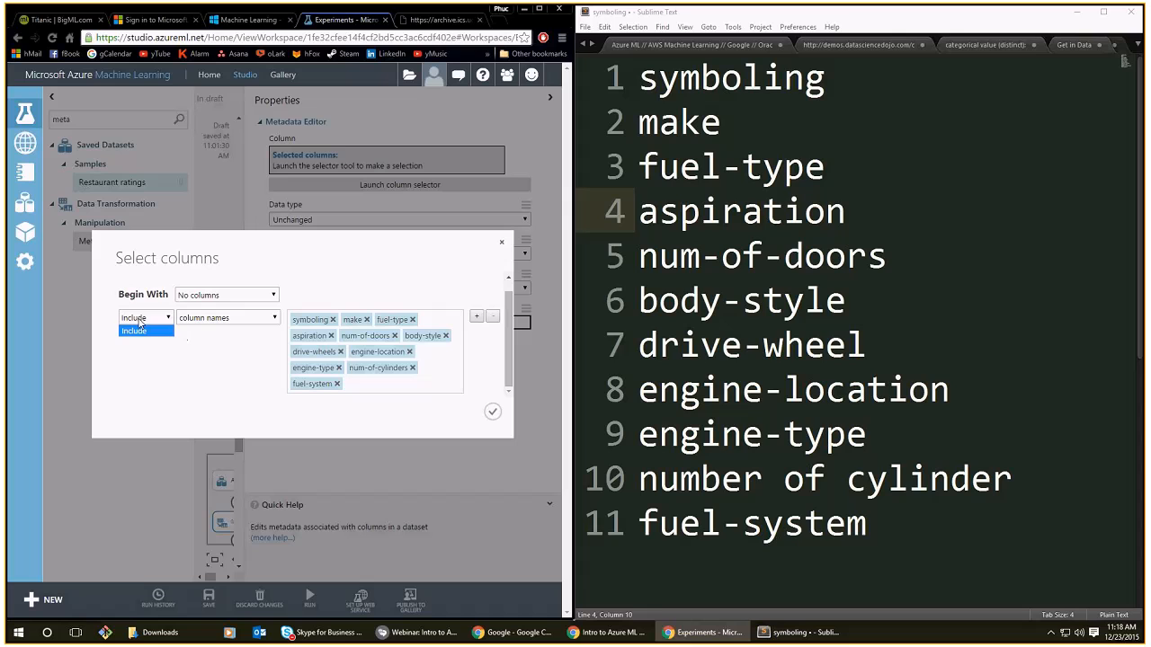
{"action": "left_click", "coordinate": [165, 345]}
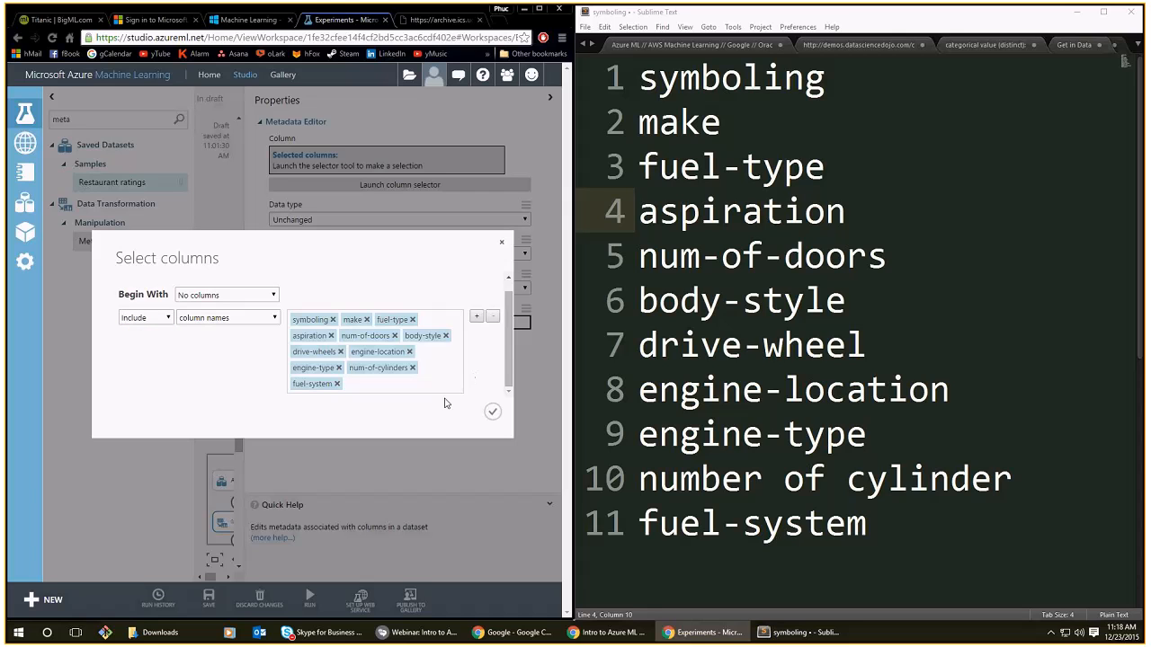
{"action": "left_click", "coordinate": [259, 322]}
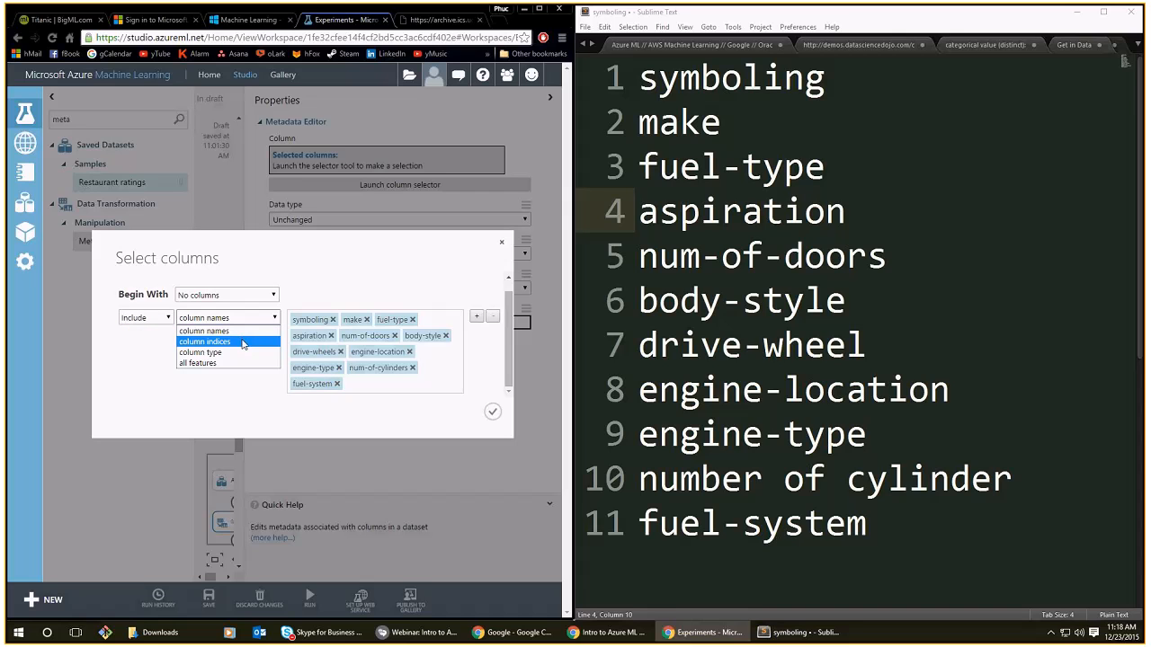
{"action": "left_click", "coordinate": [309, 291]}
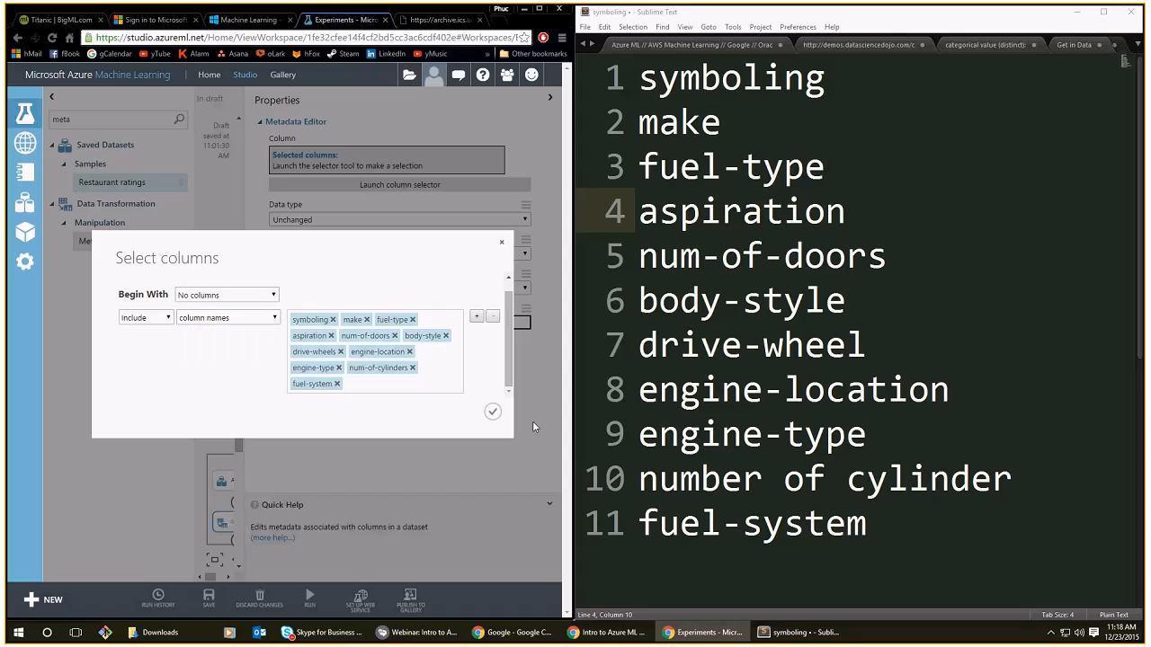
{"action": "left_click", "coordinate": [492, 414]}
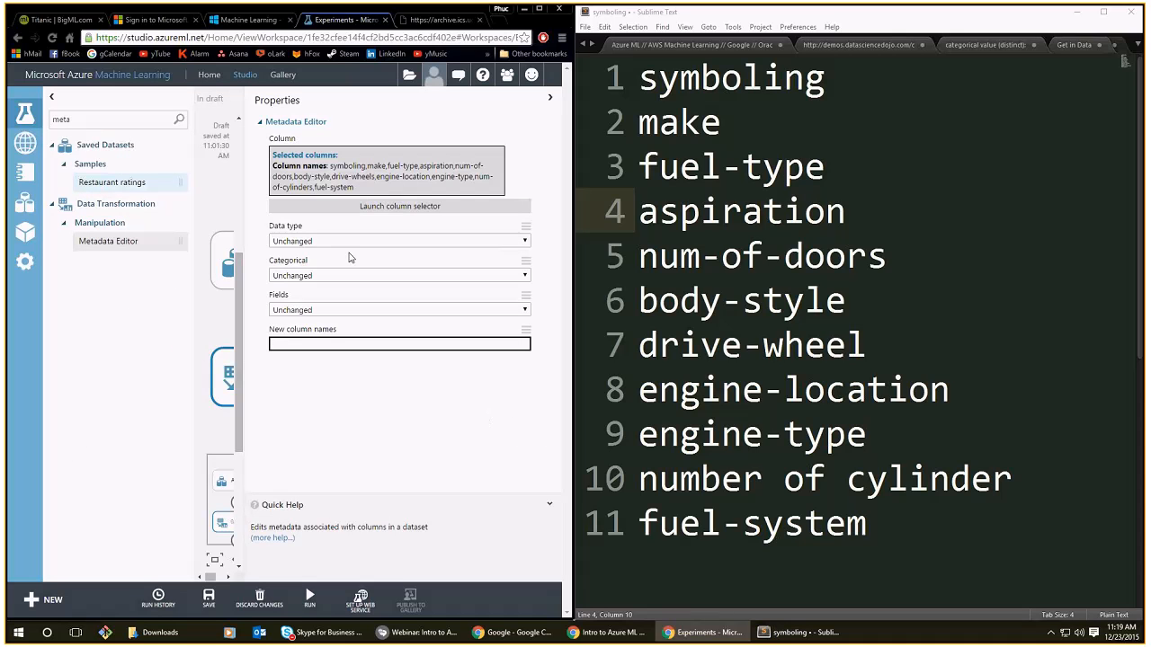
Make the Metadata Editor's selected columns categorical, run the experiment and show its modules on the widened canvas.
{"action": "left_click_drag", "start_coordinate": [333, 167], "coordinate": [364, 192]}
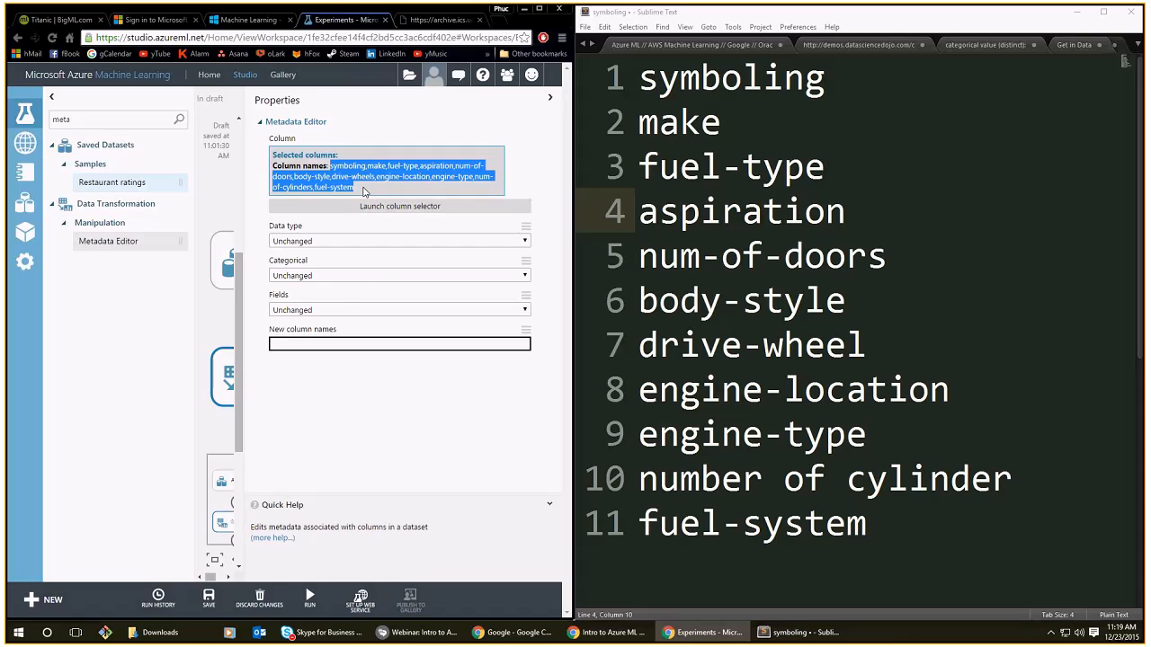
{"action": "left_click", "coordinate": [338, 274]}
{"action": "left_click", "coordinate": [338, 271]}
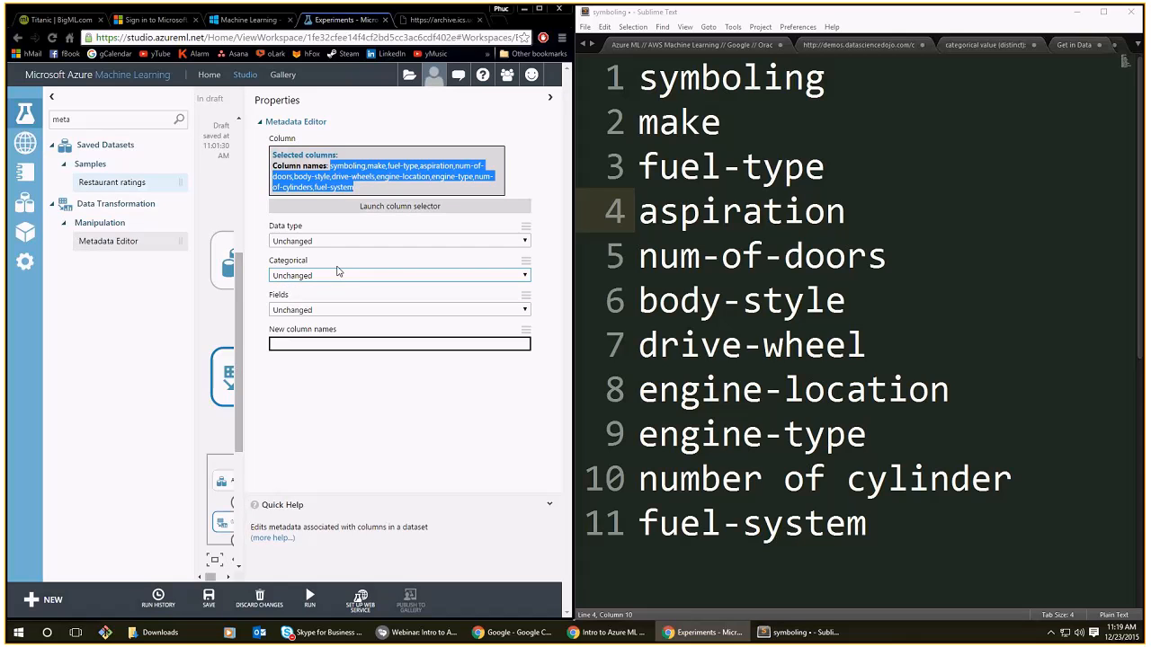
{"action": "left_click", "coordinate": [306, 260]}
{"action": "double_click", "coordinate": [306, 260]}
{"action": "left_click", "coordinate": [318, 277]}
{"action": "left_click", "coordinate": [326, 300]}
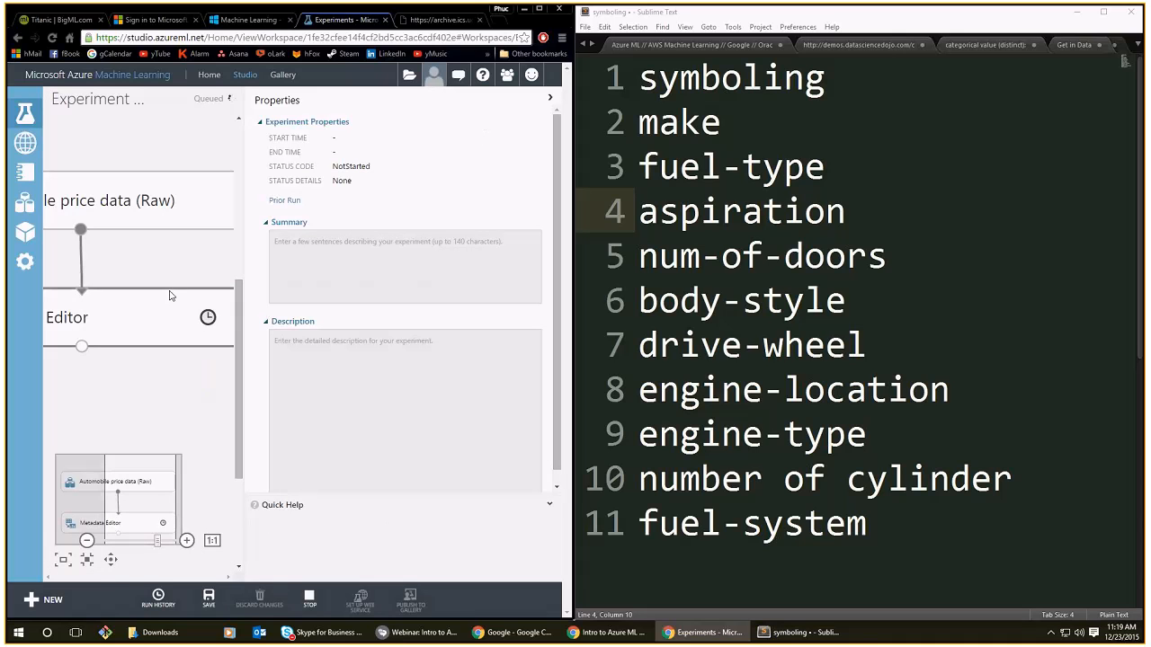
{"action": "left_click", "coordinate": [550, 97]}
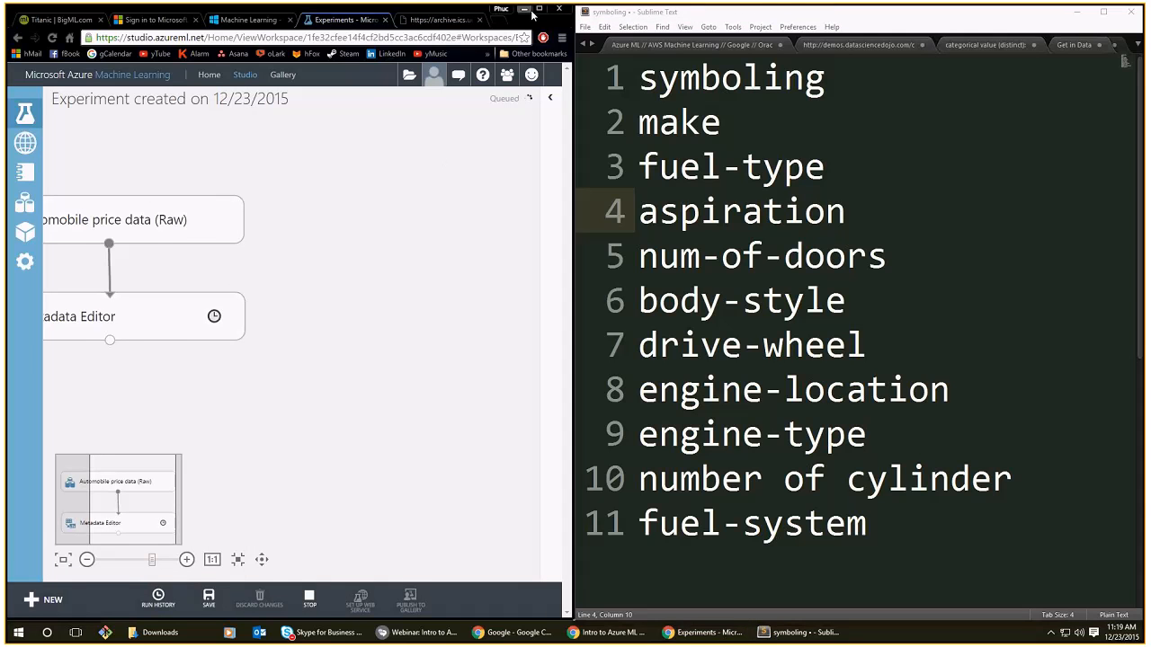
Maximize the browser window, visualize the Automobile price data (Raw) dataset and look through the rows of its num-of-doors column.
{"action": "left_click", "coordinate": [539, 9]}
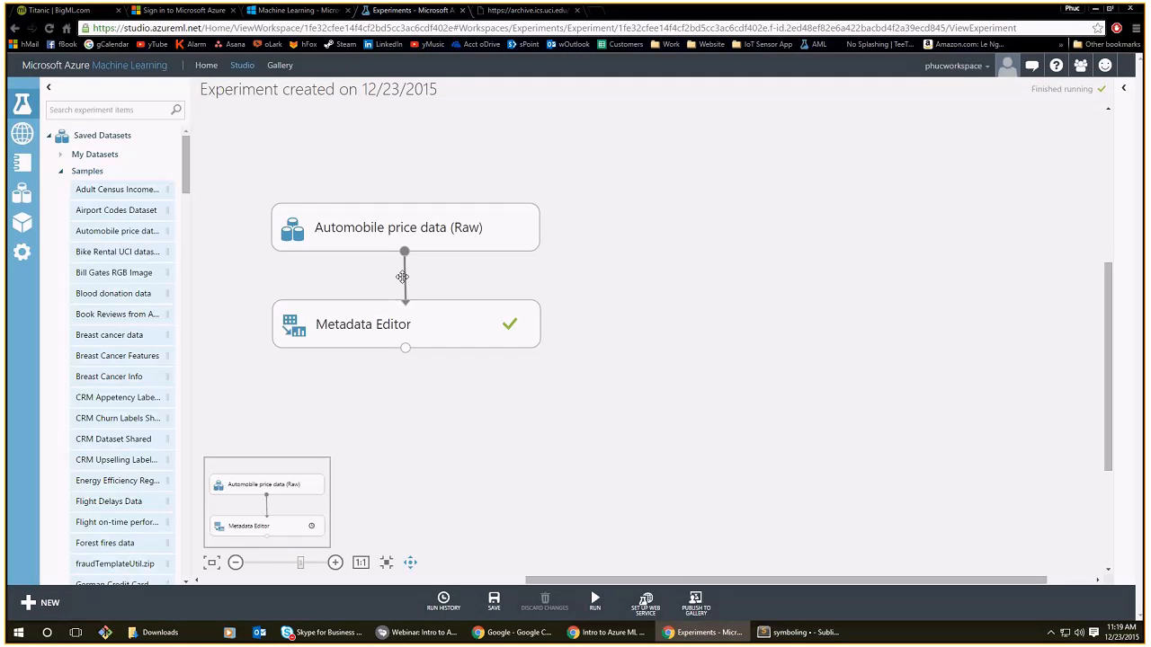
{"action": "right_click", "coordinate": [543, 296]}
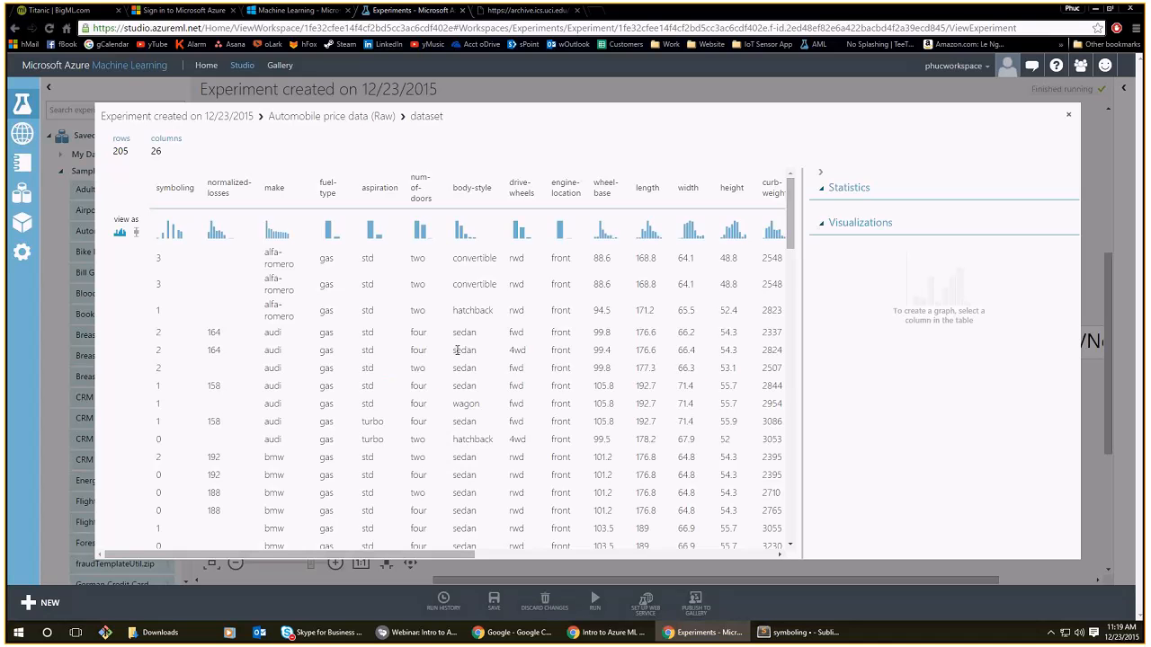
{"action": "left_click", "coordinate": [407, 179]}
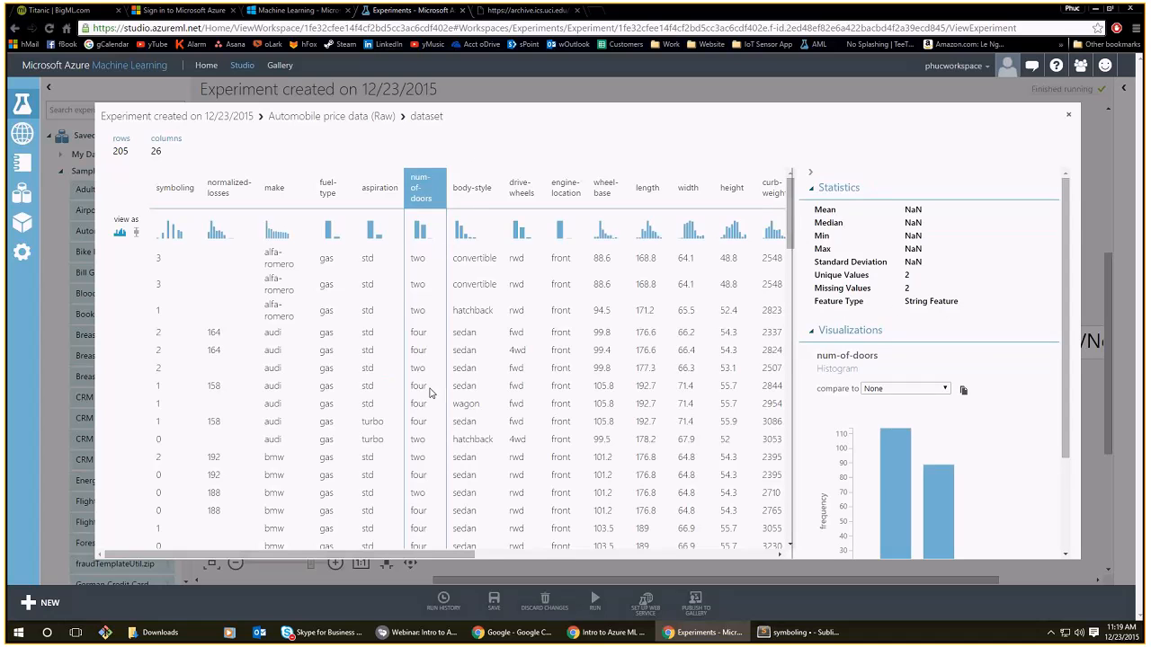
{"action": "scroll", "coordinate": [425, 297], "scroll_direction": "down", "scroll_amount": 5}
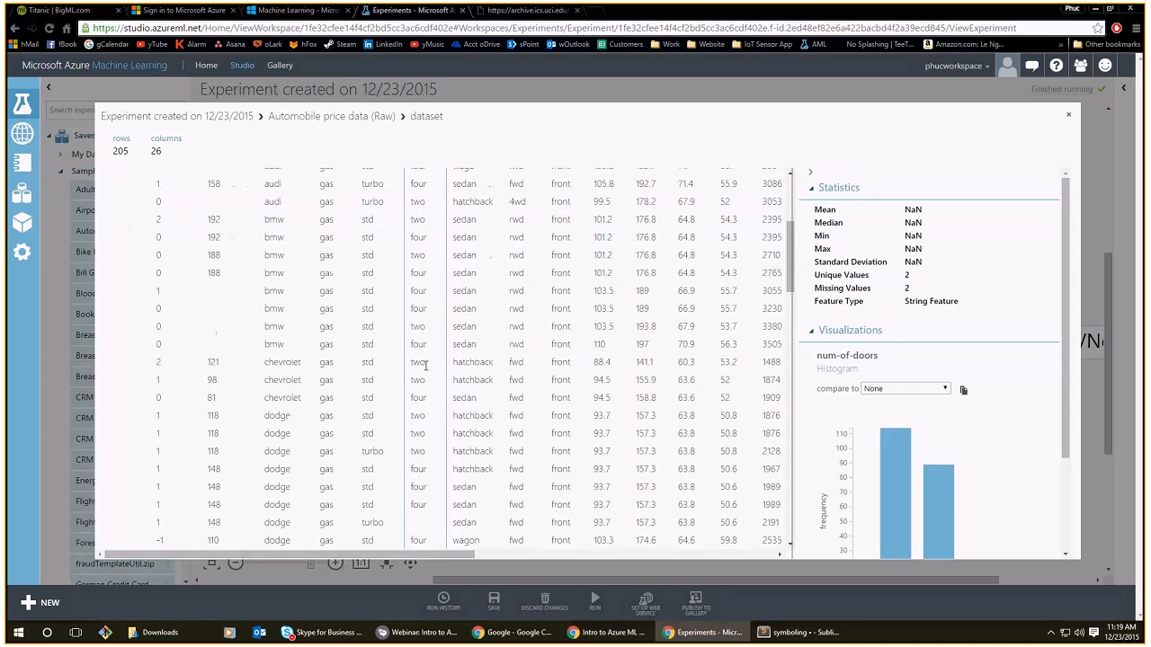
{"action": "scroll", "coordinate": [425, 410], "scroll_direction": "down", "scroll_amount": 2}
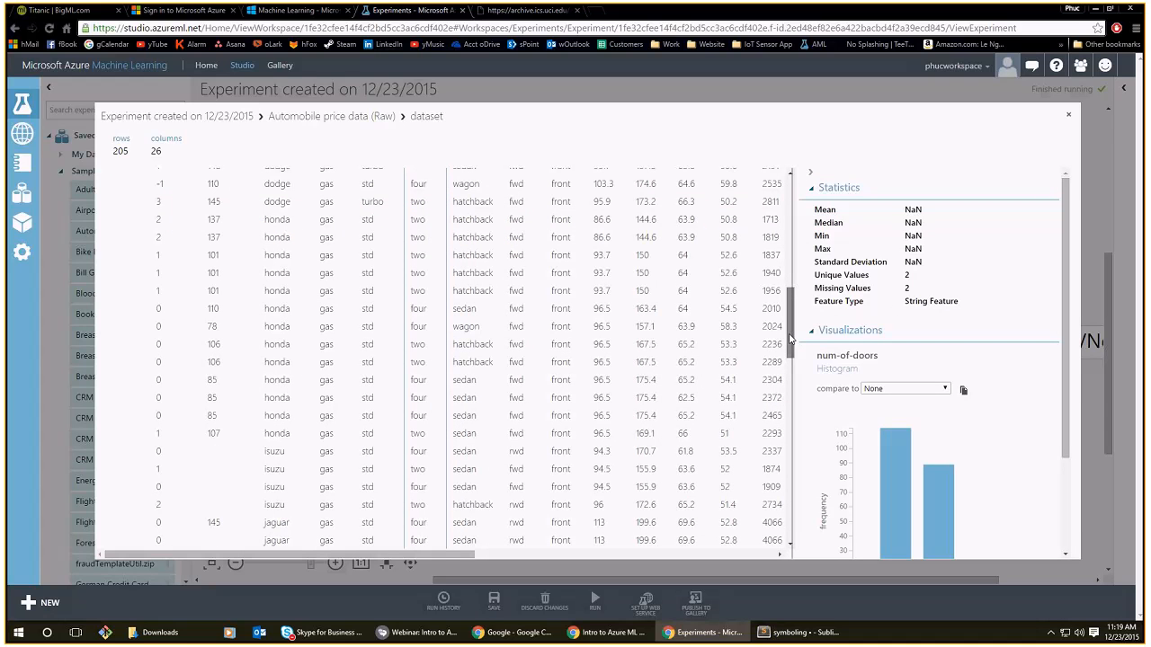
{"action": "scroll", "coordinate": [459, 299], "scroll_direction": "up", "scroll_amount": 7}
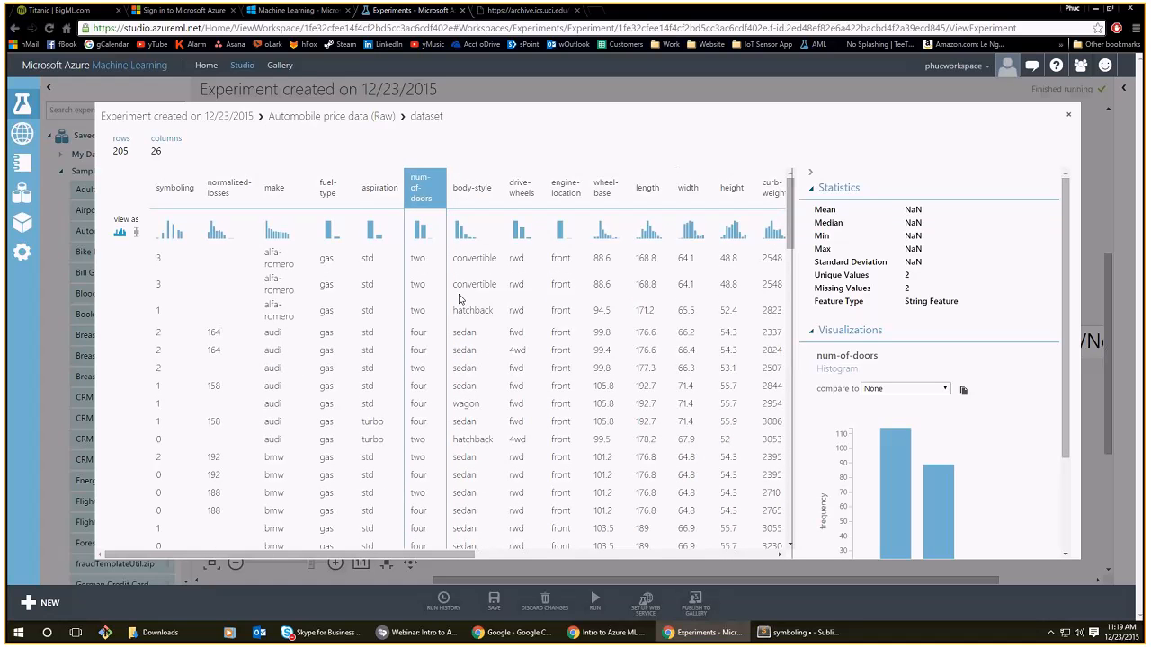
Examine the histogram of the raw num-of-doors column and close the dataset's visualization.
{"action": "scroll", "coordinate": [421, 436], "scroll_direction": "down", "scroll_amount": 3}
{"action": "scroll", "coordinate": [427, 436], "scroll_direction": "up", "scroll_amount": 3}
{"action": "scroll", "coordinate": [929, 401], "scroll_direction": "down", "scroll_amount": 2}
{"action": "scroll", "coordinate": [929, 402], "scroll_direction": "up", "scroll_amount": 2}
{"action": "scroll", "coordinate": [929, 401], "scroll_direction": "down", "scroll_amount": 2}
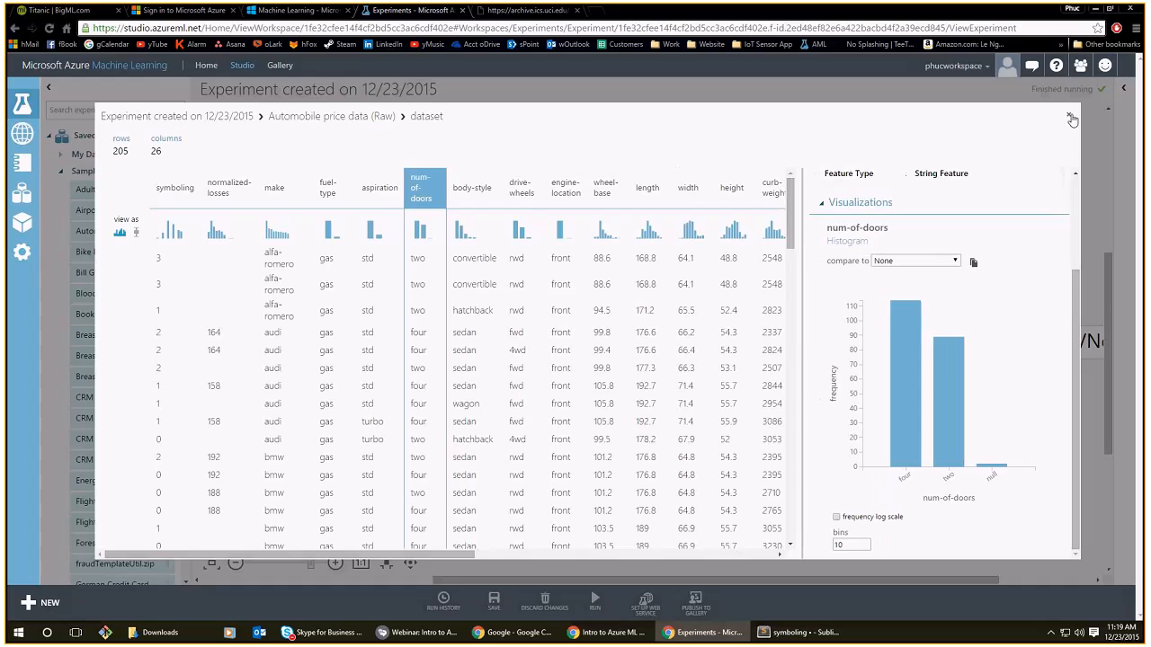
{"action": "left_click", "coordinate": [1069, 116]}
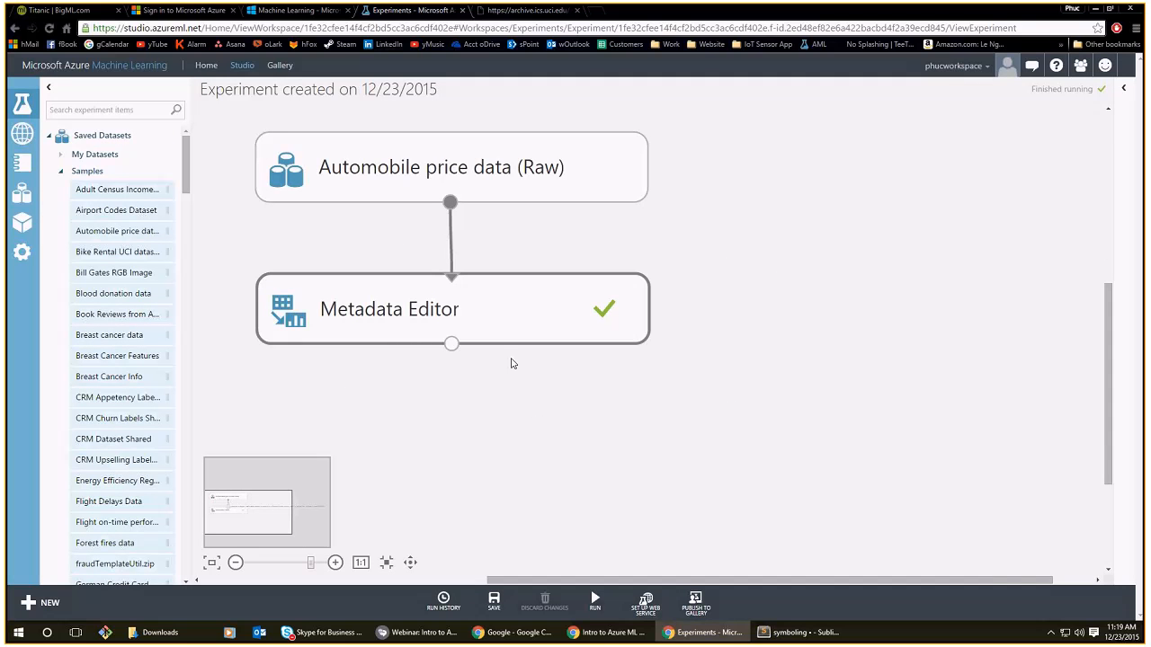
Visualize the Metadata Editor's results dataset, check the symboling column's feature type and histogram, and close the view.
{"action": "right_click", "coordinate": [472, 340]}
{"action": "left_click", "coordinate": [474, 426]}
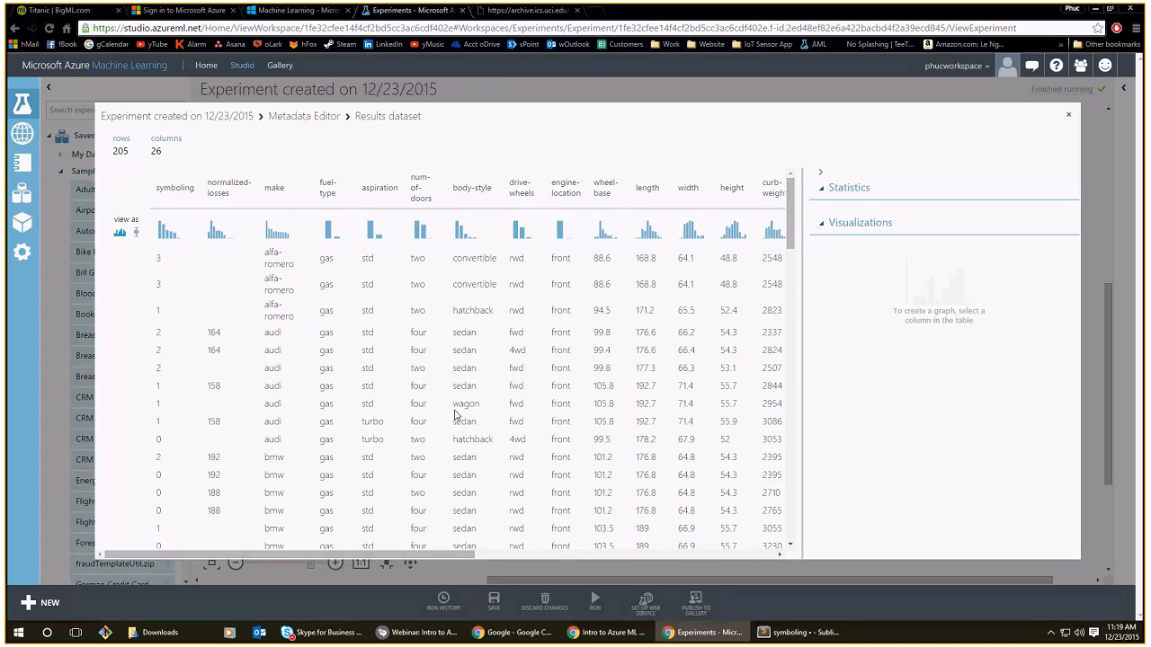
{"action": "left_click", "coordinate": [177, 234]}
{"action": "triple_click", "coordinate": [906, 300]}
{"action": "scroll", "coordinate": [905, 300], "scroll_direction": "down", "scroll_amount": 2}
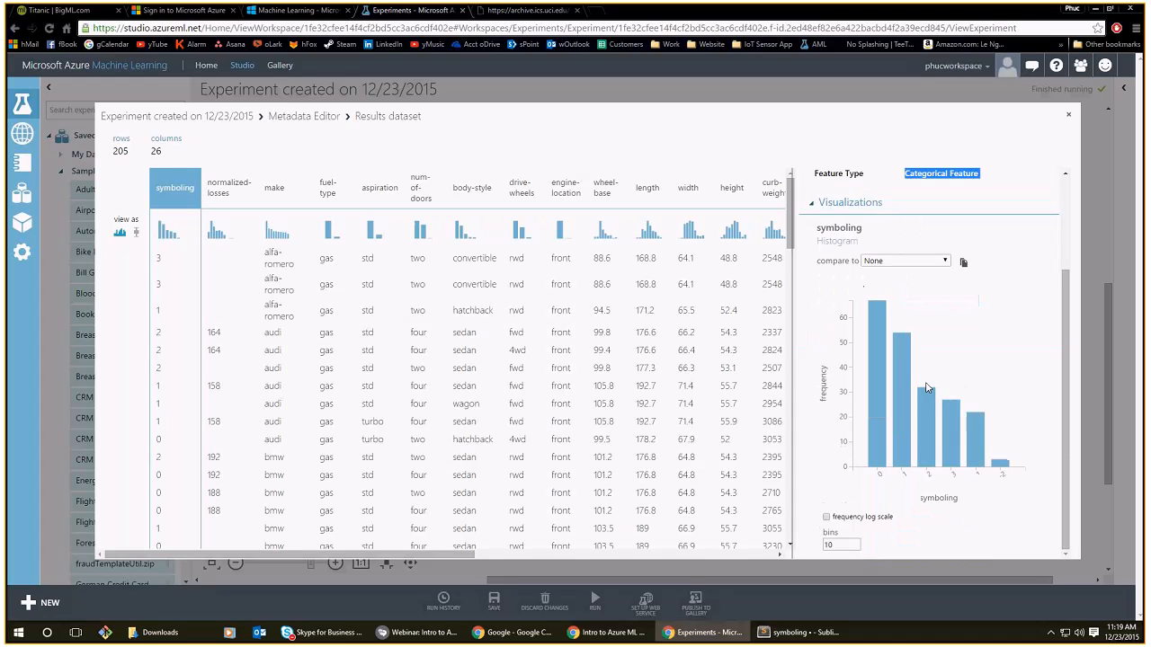
{"action": "left_click", "coordinate": [907, 477]}
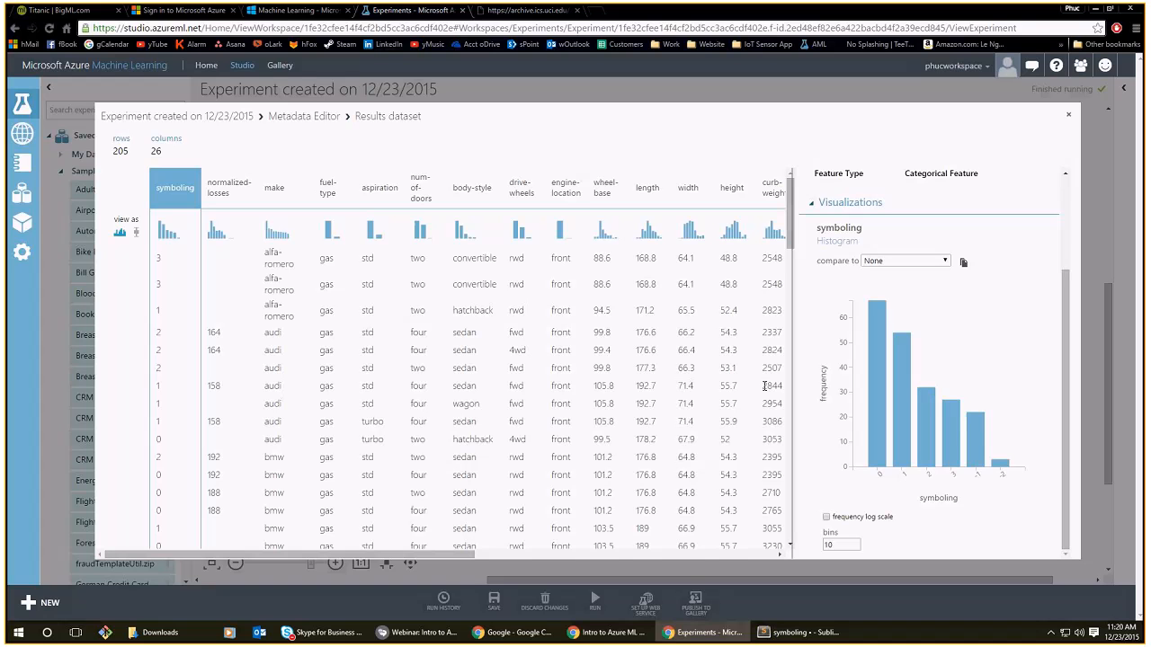
{"action": "left_click", "coordinate": [1070, 115]}
Visualize the raw automobile dataset again to examine the symboling column's histogram, and close it.
{"action": "right_click", "coordinate": [454, 206]}
{"action": "left_click", "coordinate": [477, 241]}
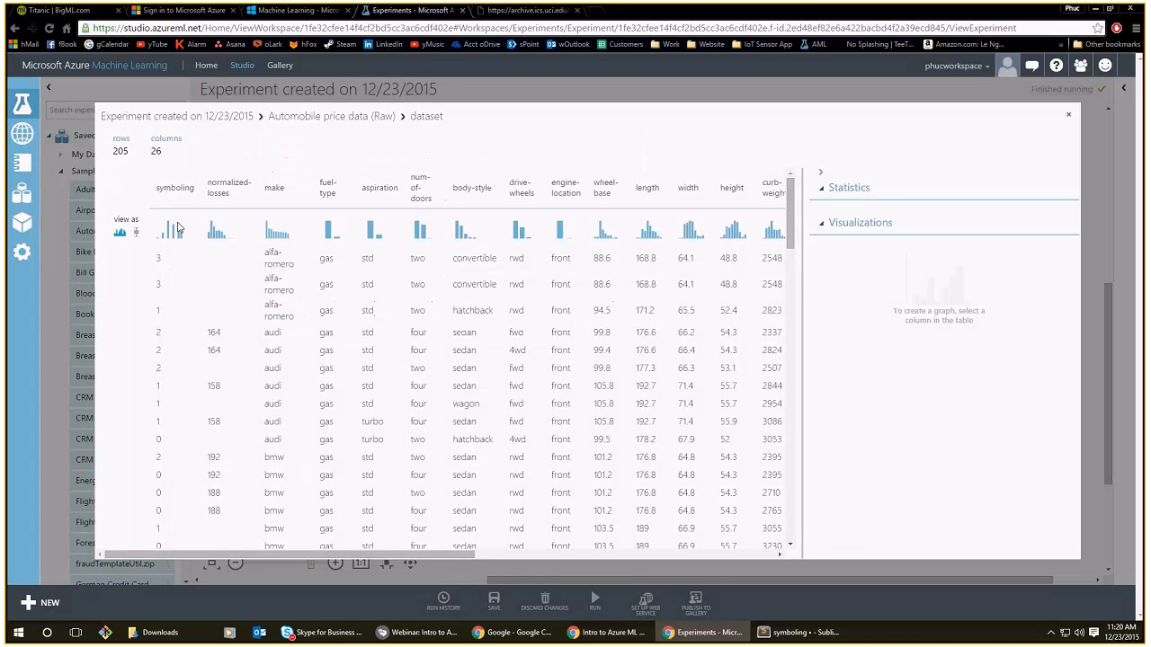
{"action": "scroll", "coordinate": [899, 450], "scroll_direction": "down", "scroll_amount": 3}
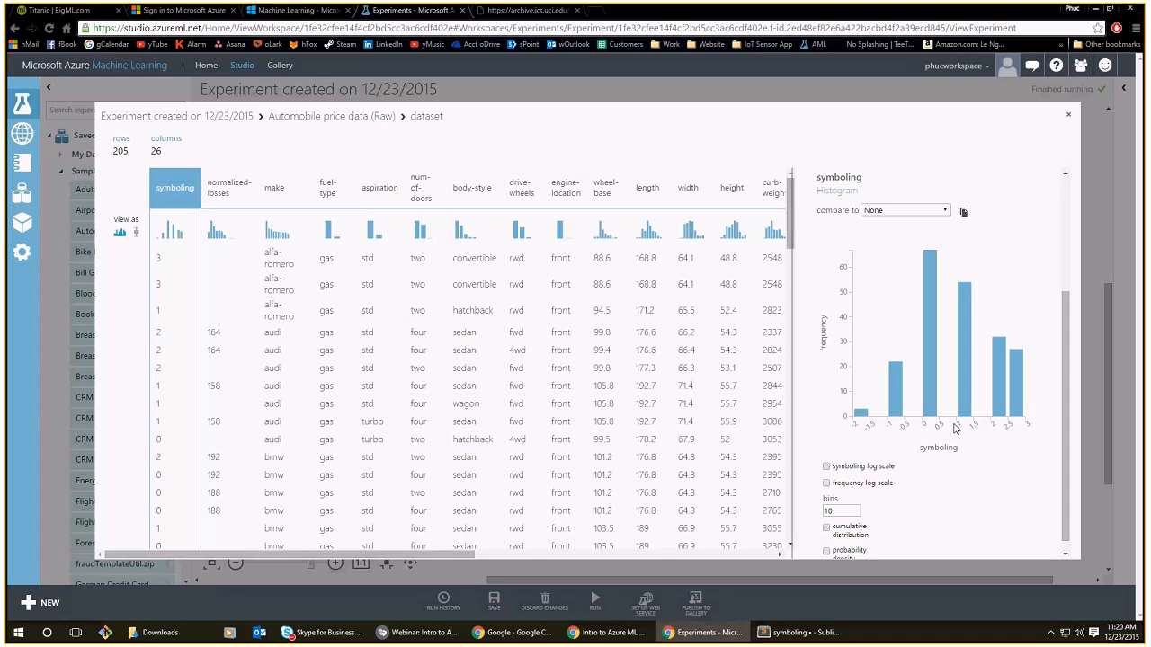
{"action": "left_click", "coordinate": [1069, 116]}
Reopen the visualization of the Metadata Editor's results dataset and examine the symboling histogram for comparison with the raw data.
{"action": "right_click", "coordinate": [452, 343]}
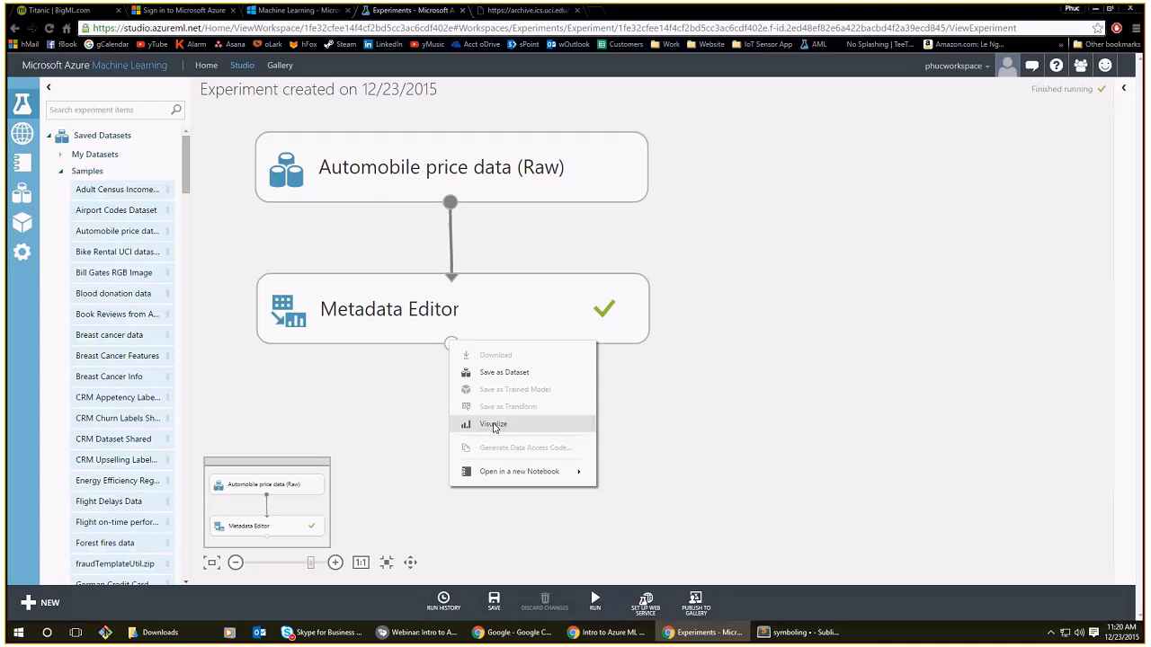
{"action": "left_click", "coordinate": [493, 425]}
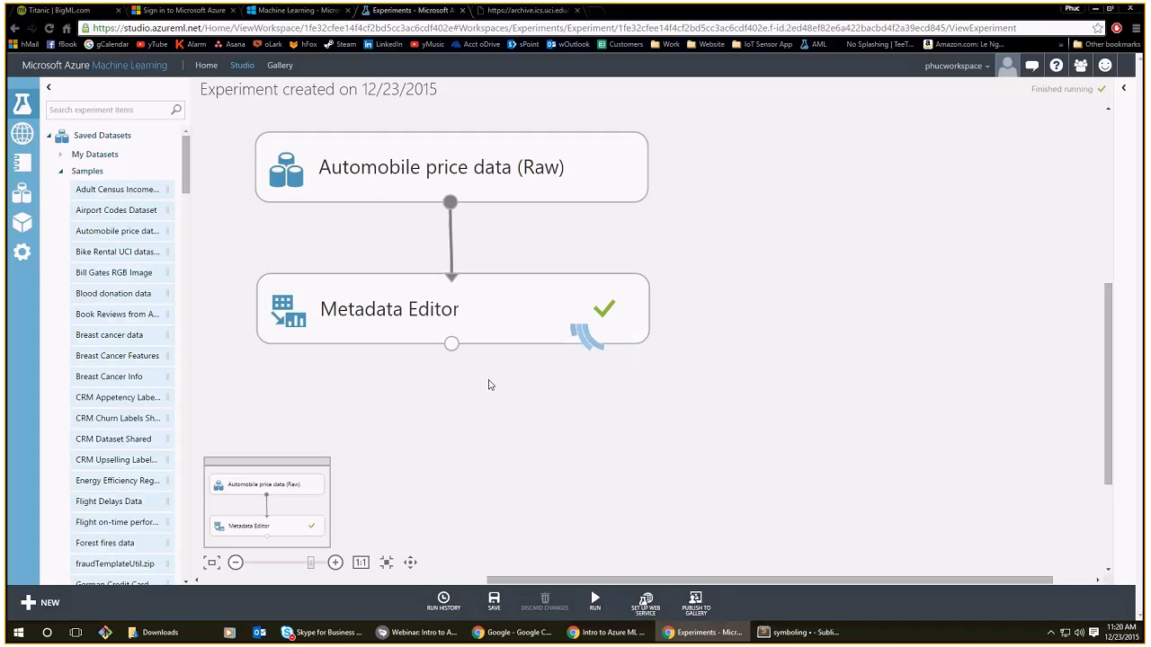
{"action": "left_click", "coordinate": [167, 228]}
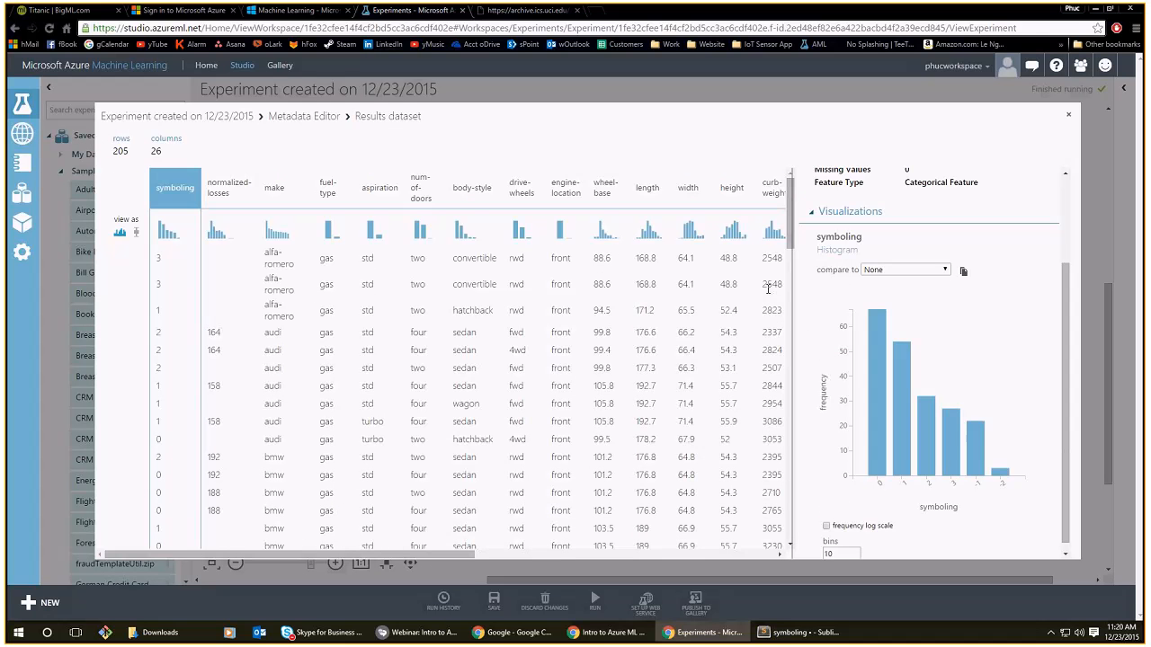
{"action": "left_click", "coordinate": [216, 230]}
{"action": "left_click", "coordinate": [175, 229]}
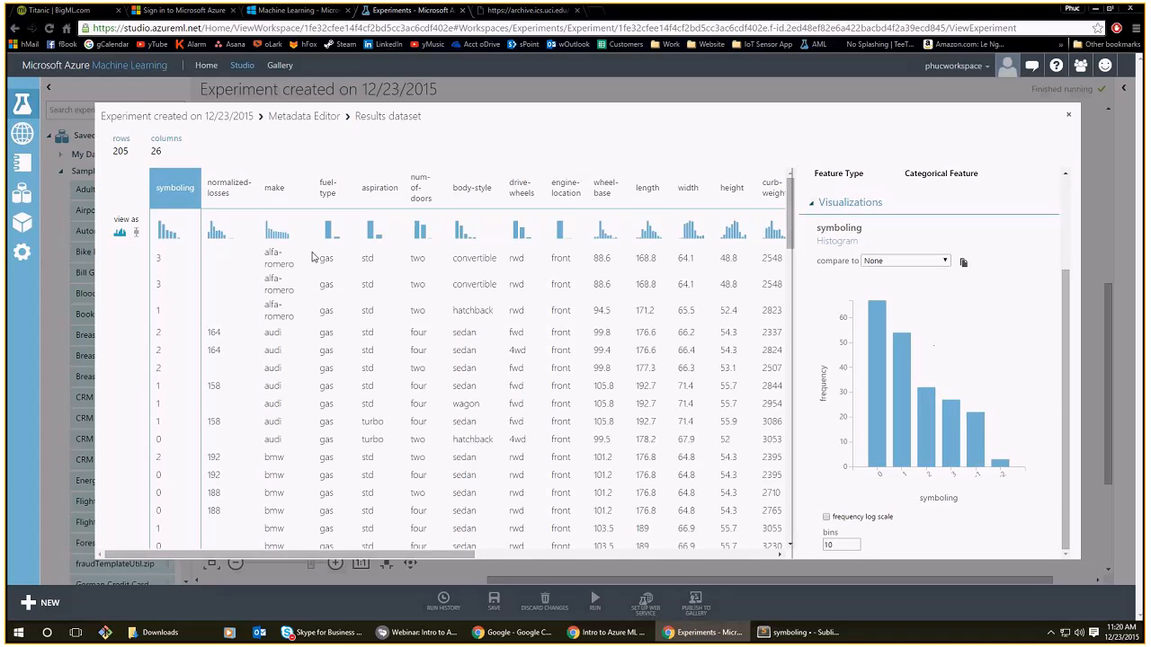
Look over the columns symboling can be compared to, and check the feature types of normalized-losses and symboling.
{"action": "left_click", "coordinate": [893, 262]}
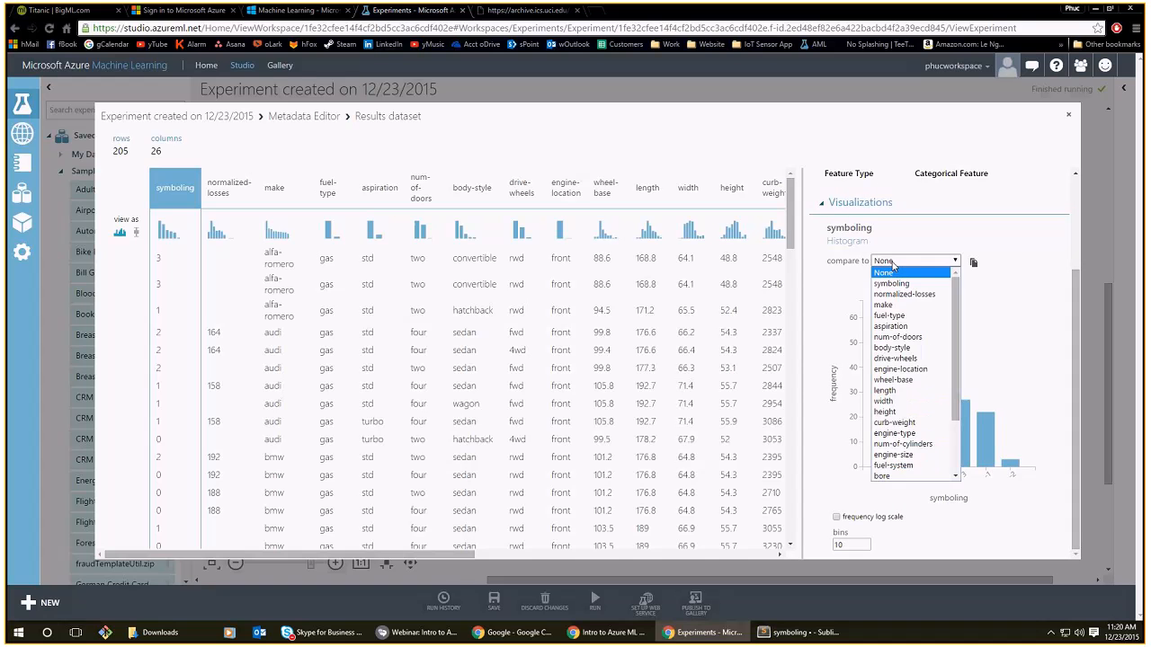
{"action": "left_click", "coordinate": [893, 262]}
{"action": "left_click", "coordinate": [893, 262]}
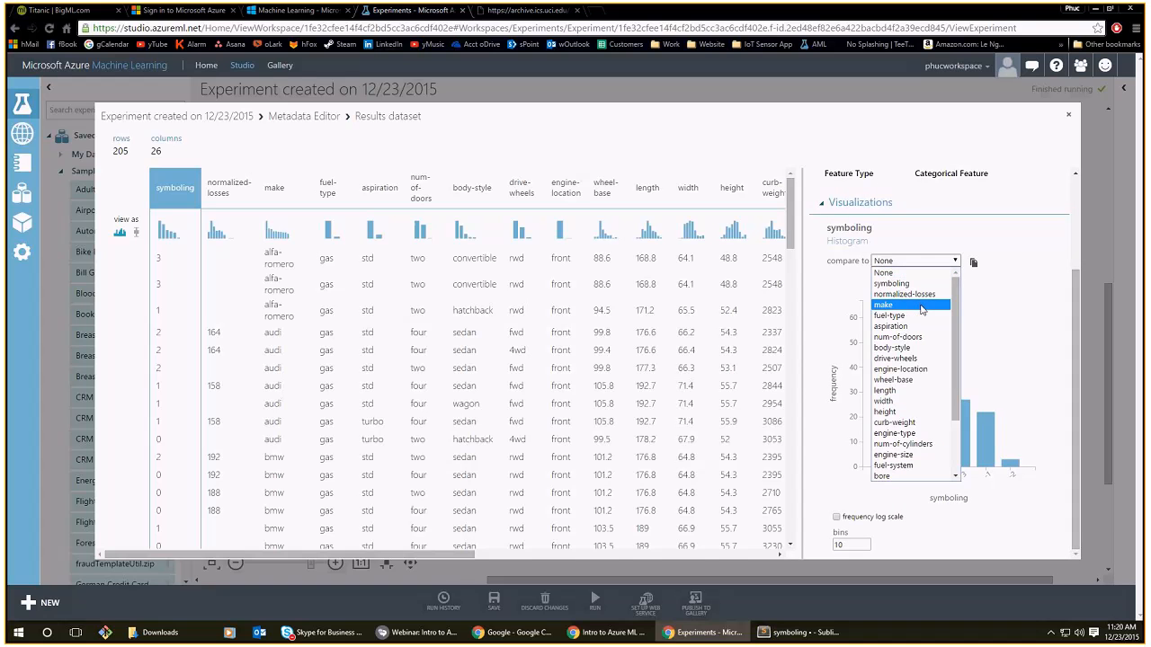
{"action": "left_click", "coordinate": [229, 225]}
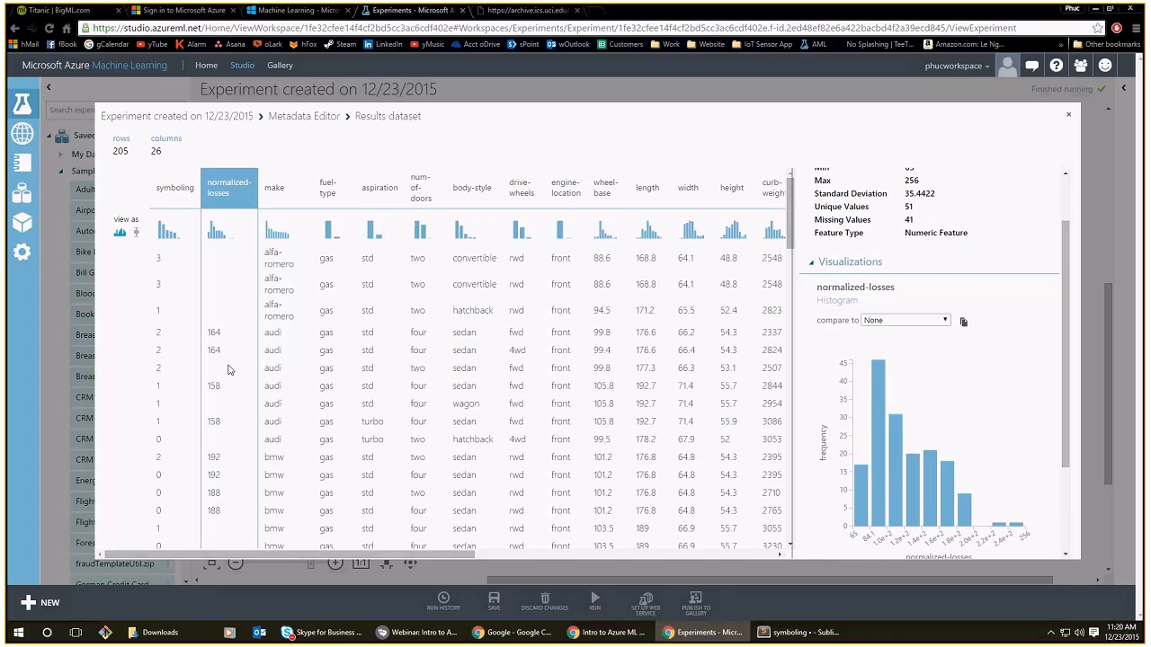
{"action": "left_click", "coordinate": [182, 238]}
{"action": "double_click", "coordinate": [979, 234]}
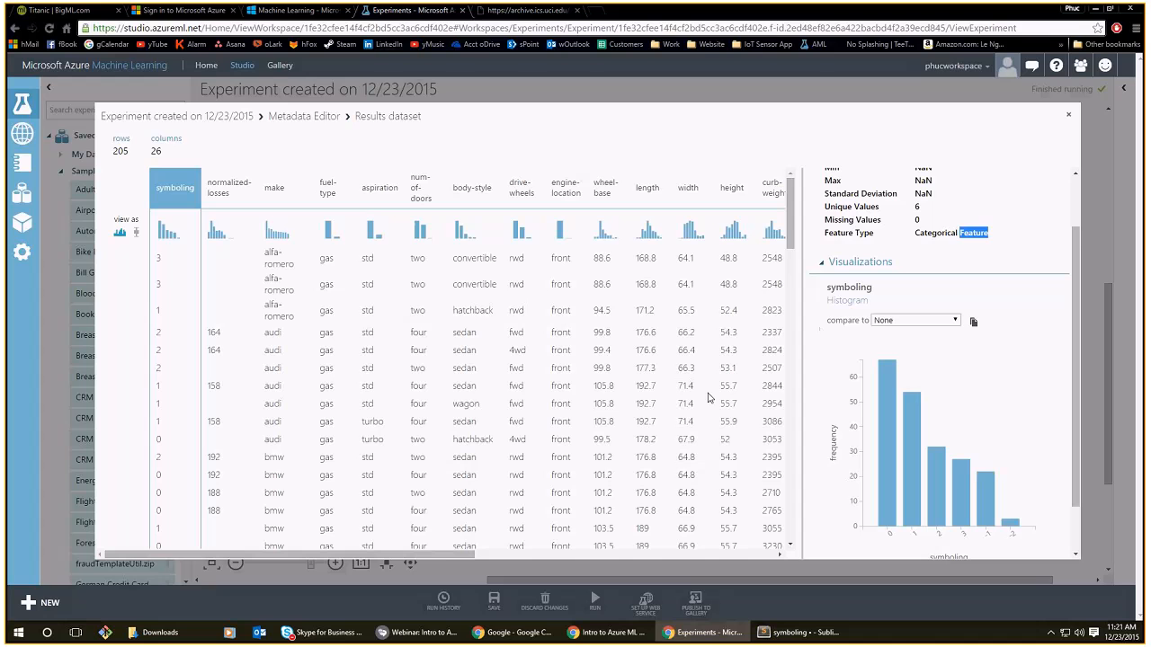
Compare the symboling column to normalized-losses and examine the resulting plot.
{"action": "left_click", "coordinate": [171, 231]}
{"action": "left_click", "coordinate": [933, 321]}
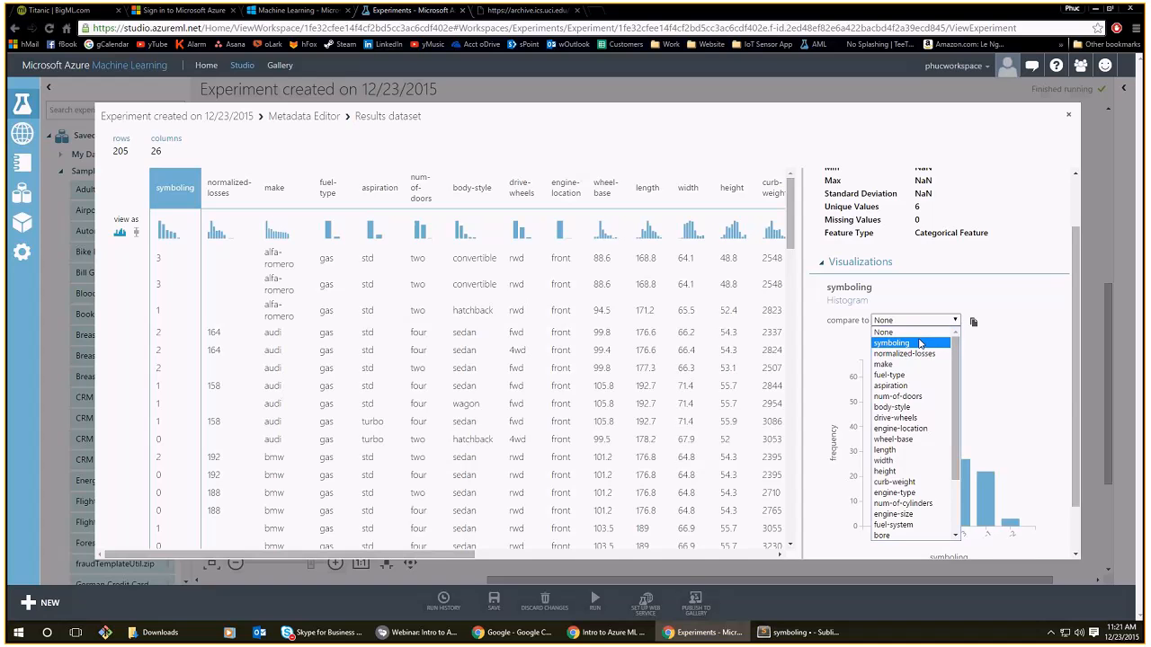
{"action": "left_click", "coordinate": [921, 344]}
{"action": "left_click", "coordinate": [928, 321]}
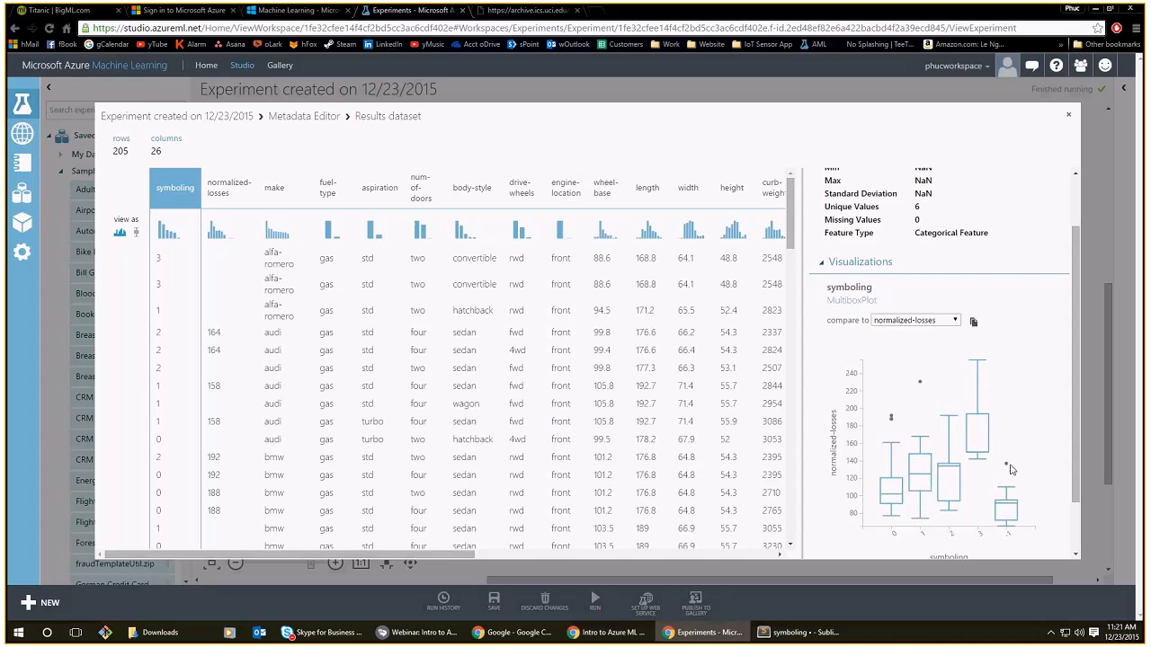
{"action": "scroll", "coordinate": [1007, 486], "scroll_direction": "down", "scroll_amount": 1}
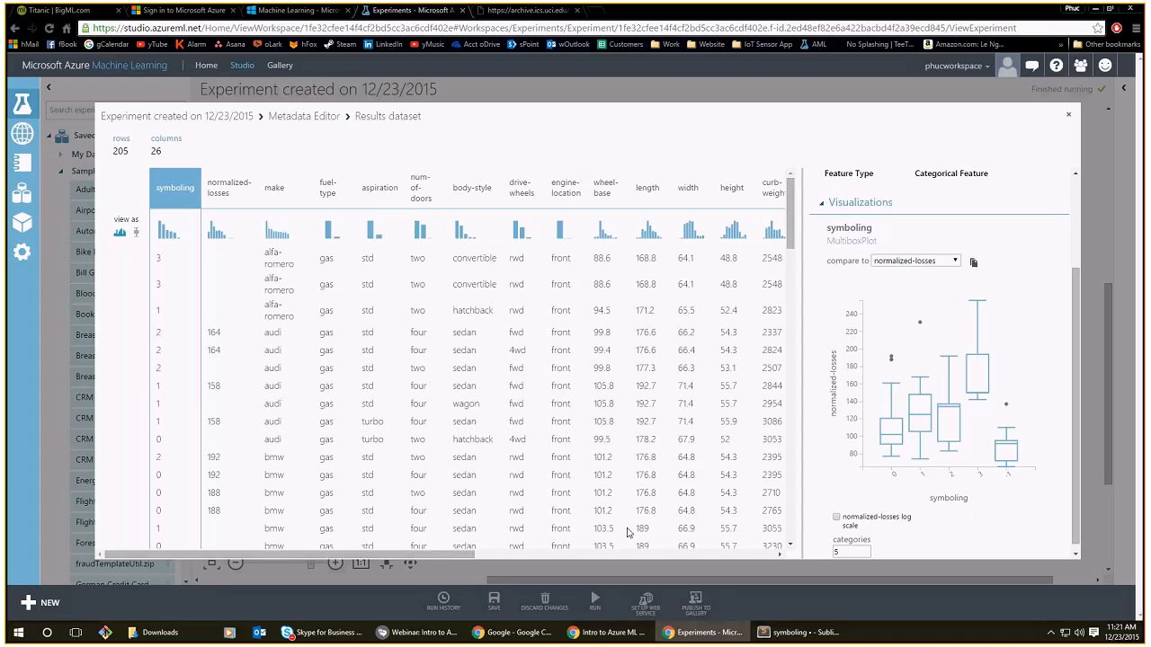
Compare the num-of-doors column to price and plot the price on a log scale.
{"action": "left_click", "coordinate": [427, 234]}
{"action": "left_click", "coordinate": [893, 263]}
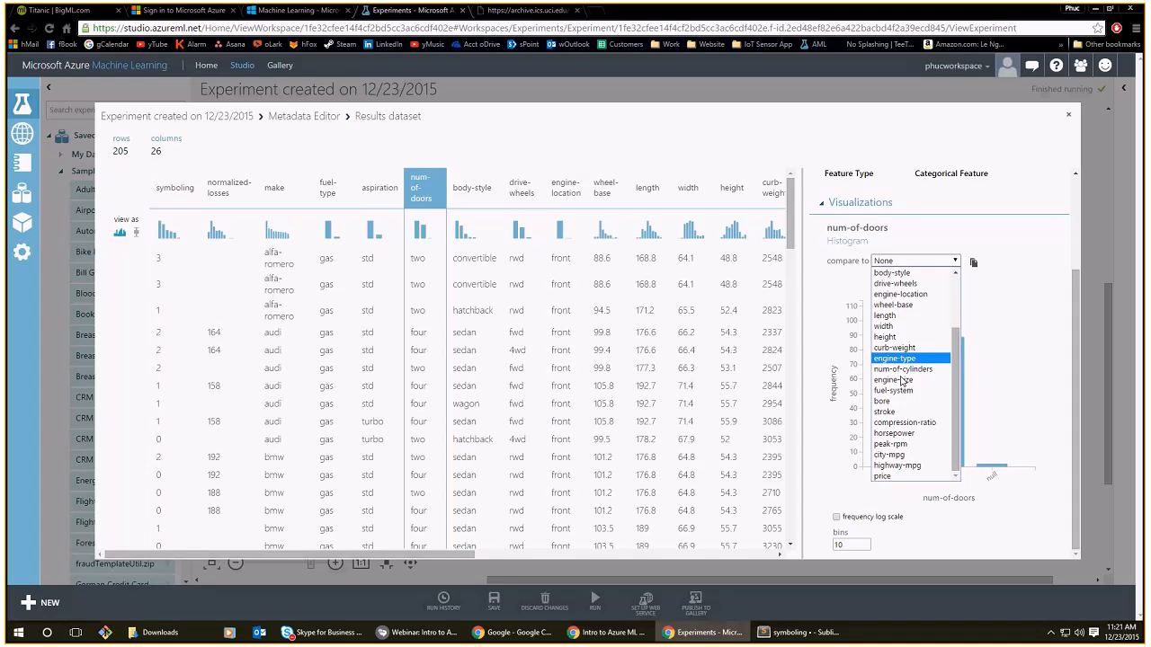
{"action": "left_click", "coordinate": [895, 476]}
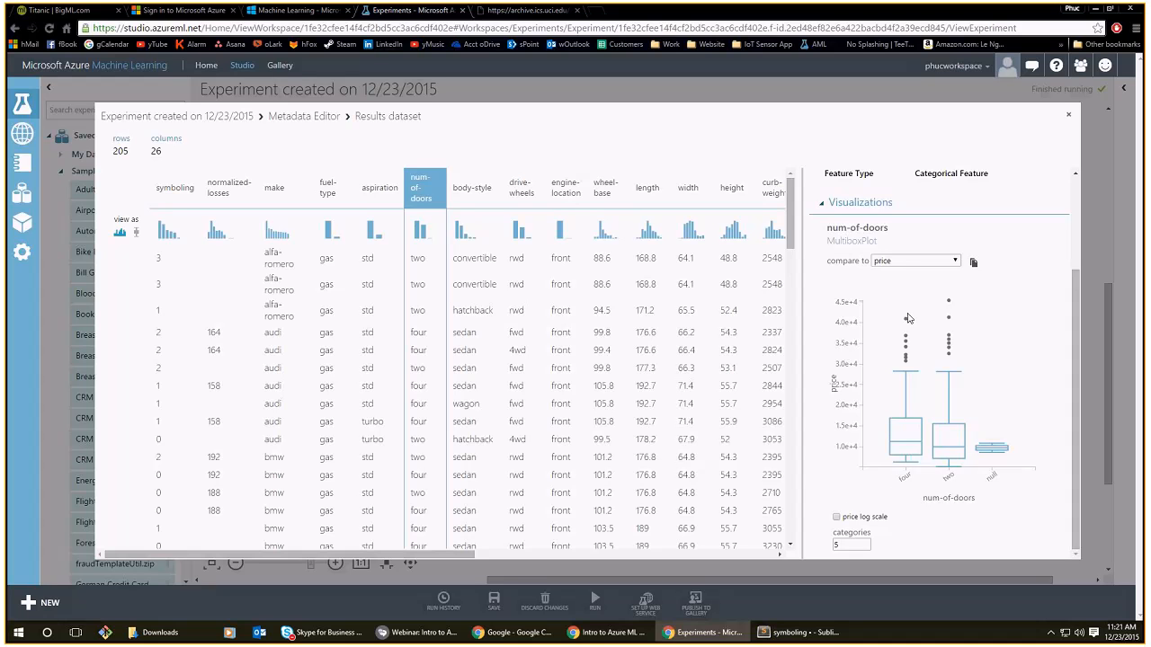
{"action": "left_click", "coordinate": [836, 518]}
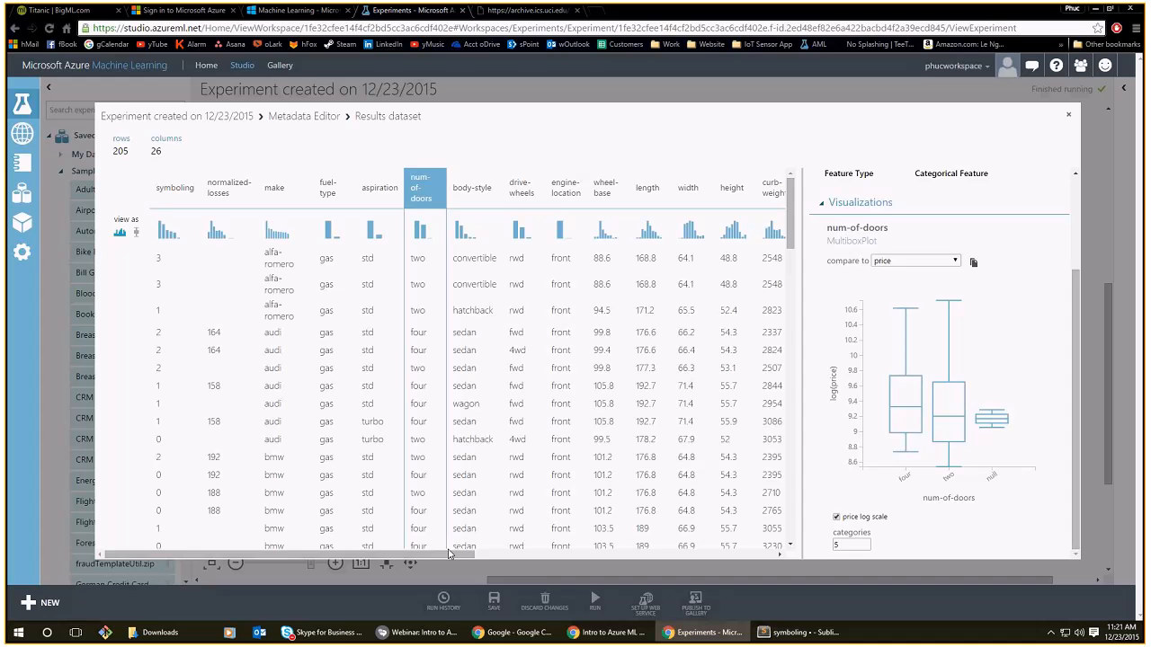
{"action": "left_click", "coordinate": [929, 266]}
{"action": "left_click", "coordinate": [988, 303]}
Compare the length column to price in the results dataset's visualization.
{"action": "left_click_drag", "start_coordinate": [435, 554], "coordinate": [582, 553]}
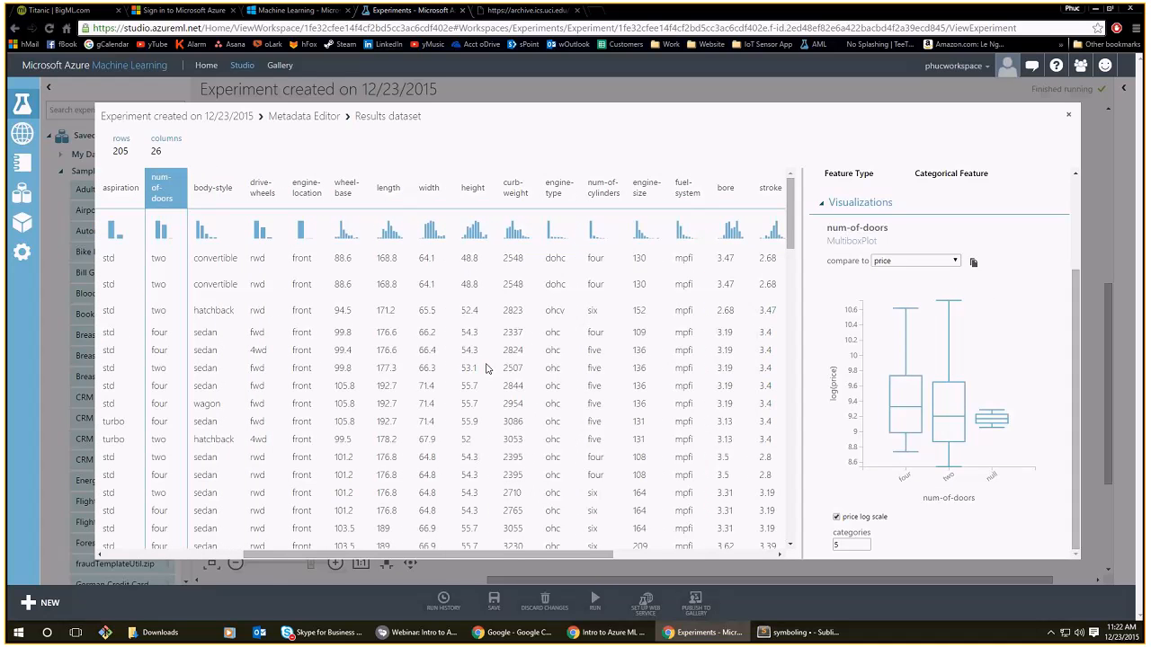
{"action": "left_click", "coordinate": [390, 368]}
{"action": "left_click", "coordinate": [955, 261]}
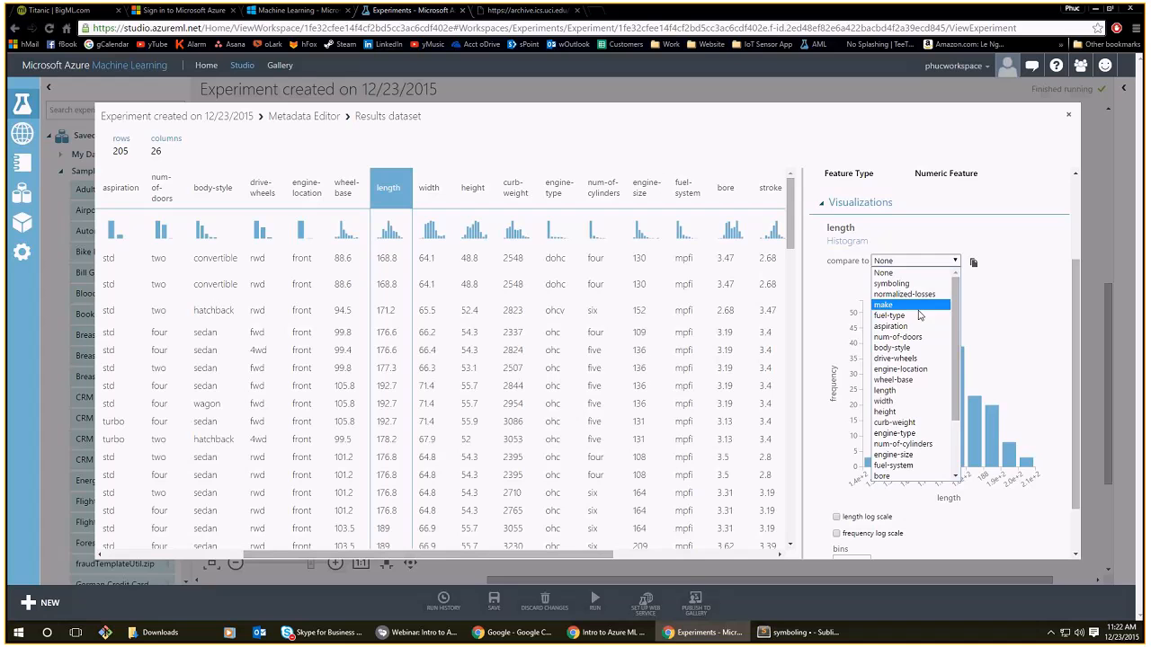
{"action": "scroll", "coordinate": [908, 450], "scroll_direction": "down", "scroll_amount": 3}
{"action": "left_click", "coordinate": [899, 473]}
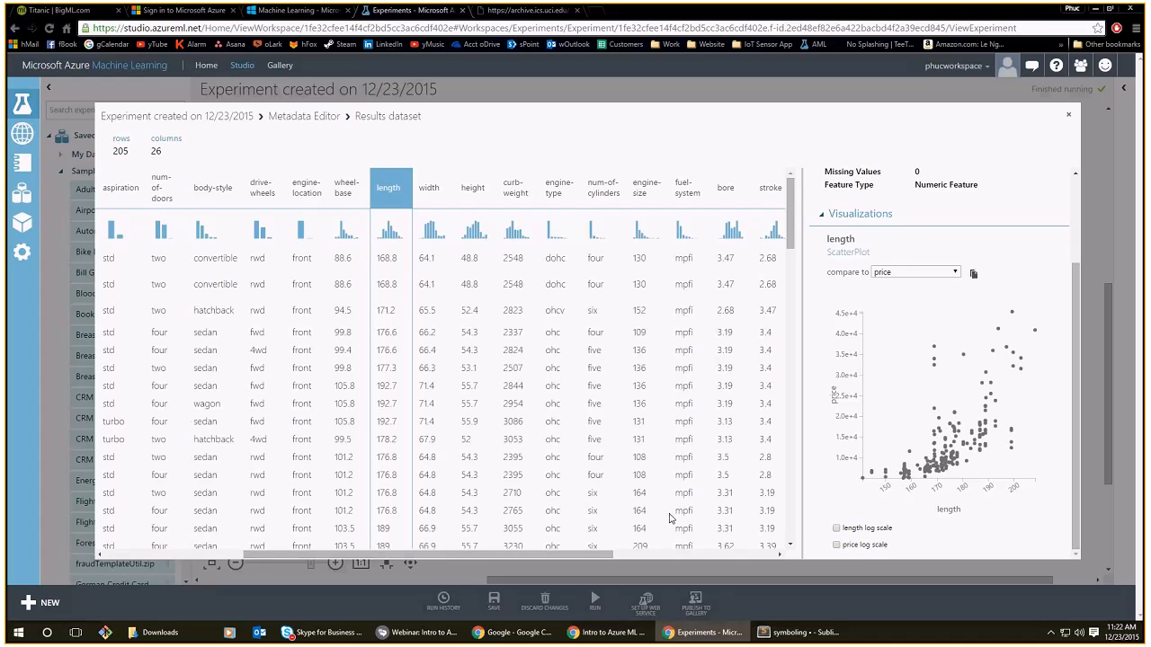
Compare the drive-wheels column to fuel-system in the results dataset and close the visualization after examining the crosstab.
{"action": "left_click_drag", "start_coordinate": [586, 554], "coordinate": [594, 552]}
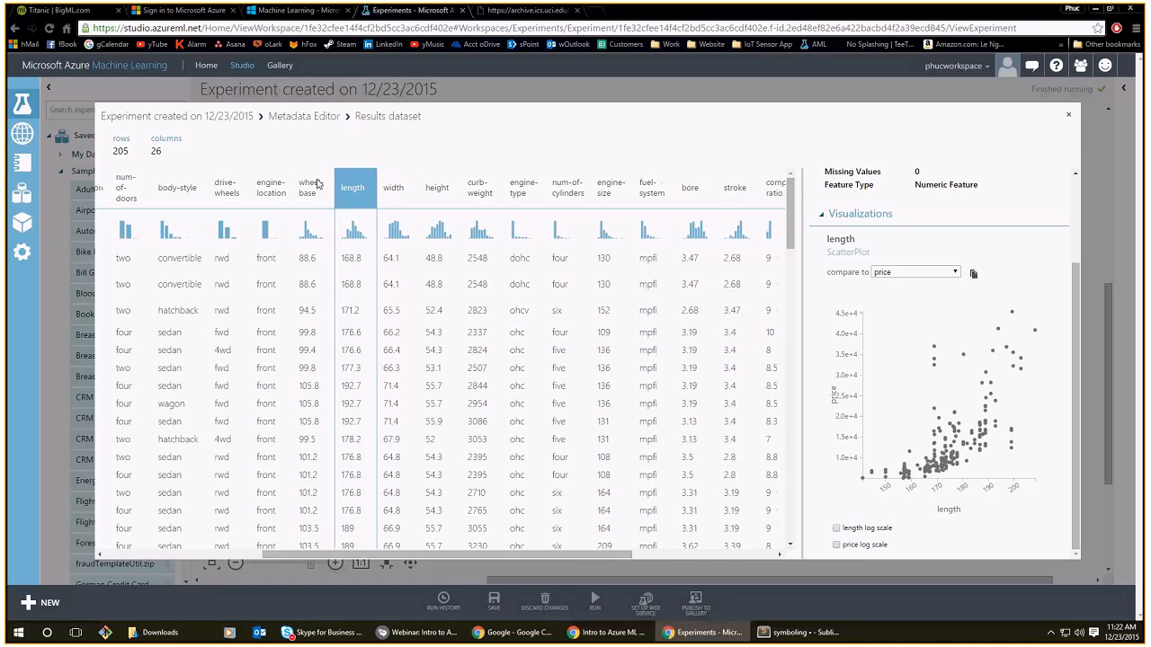
{"action": "left_click", "coordinate": [235, 214]}
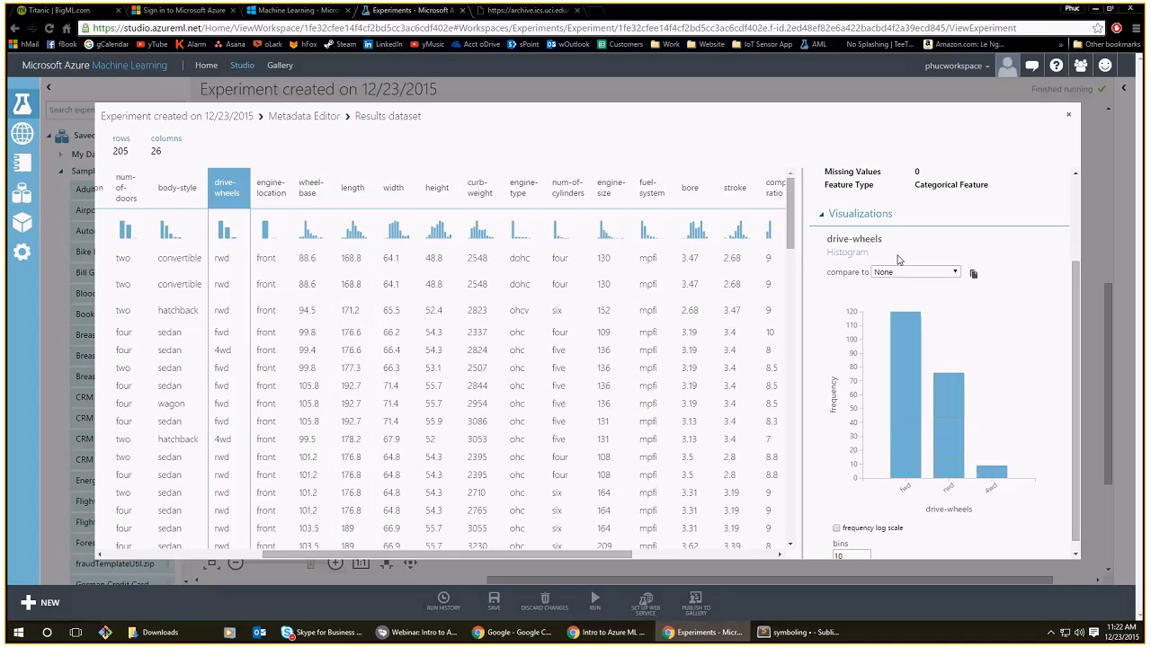
{"action": "left_click_drag", "start_coordinate": [601, 556], "coordinate": [518, 537]}
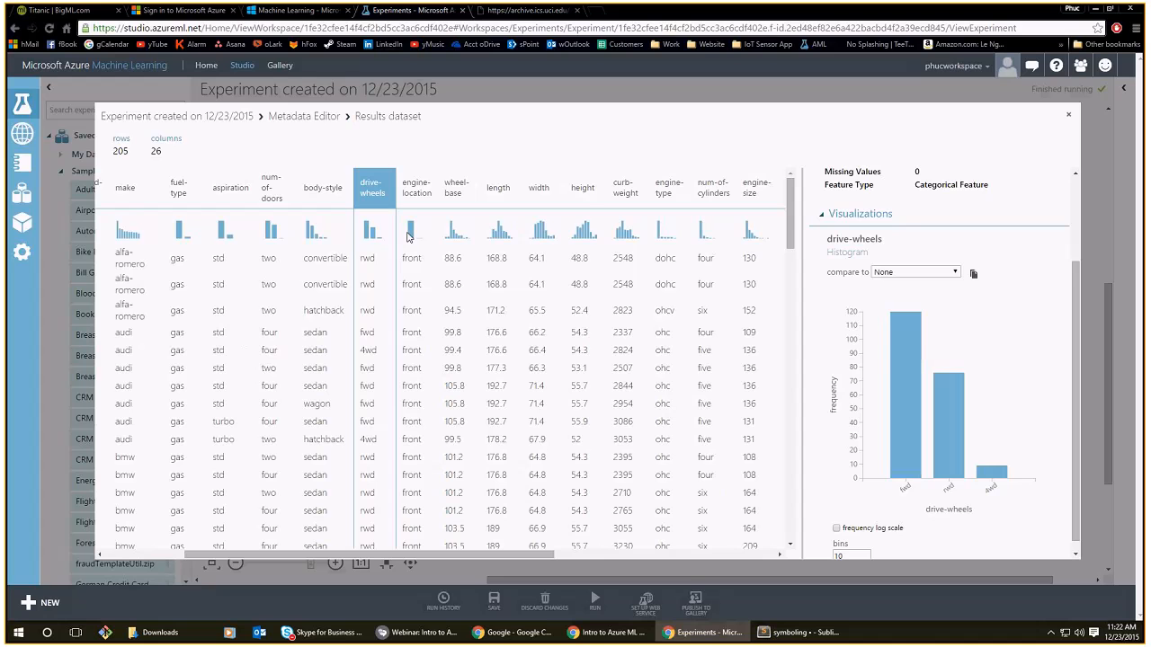
{"action": "left_click", "coordinate": [908, 272]}
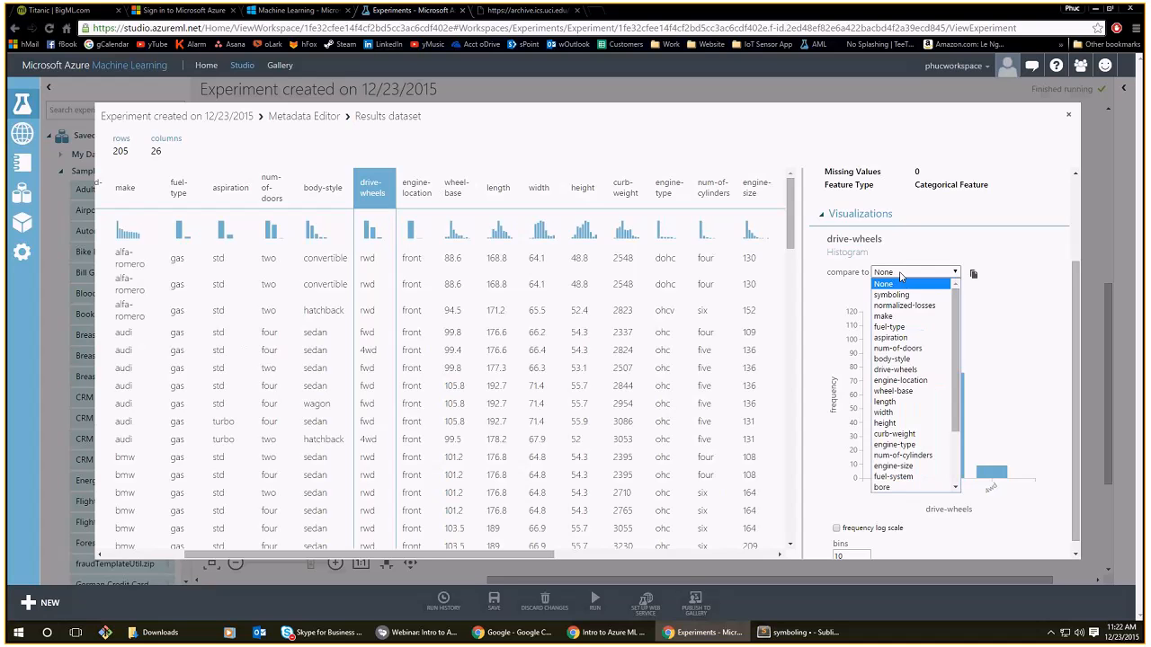
{"action": "scroll", "coordinate": [922, 355], "scroll_direction": "down", "scroll_amount": 2}
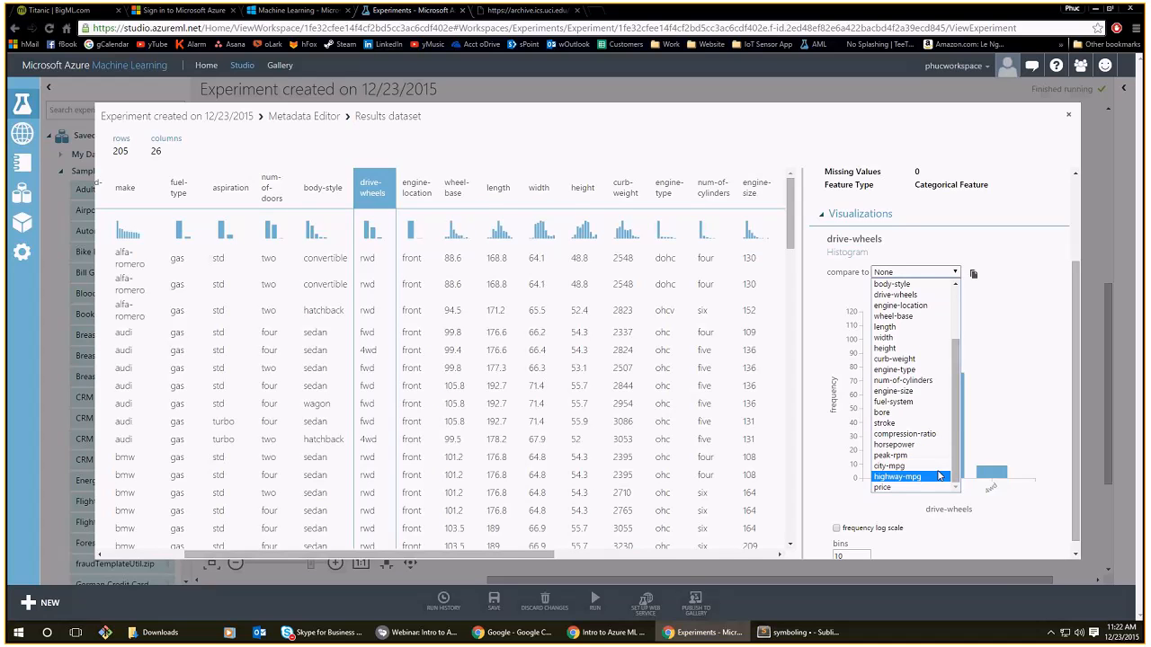
{"action": "scroll", "coordinate": [937, 449], "scroll_direction": "up", "scroll_amount": 1}
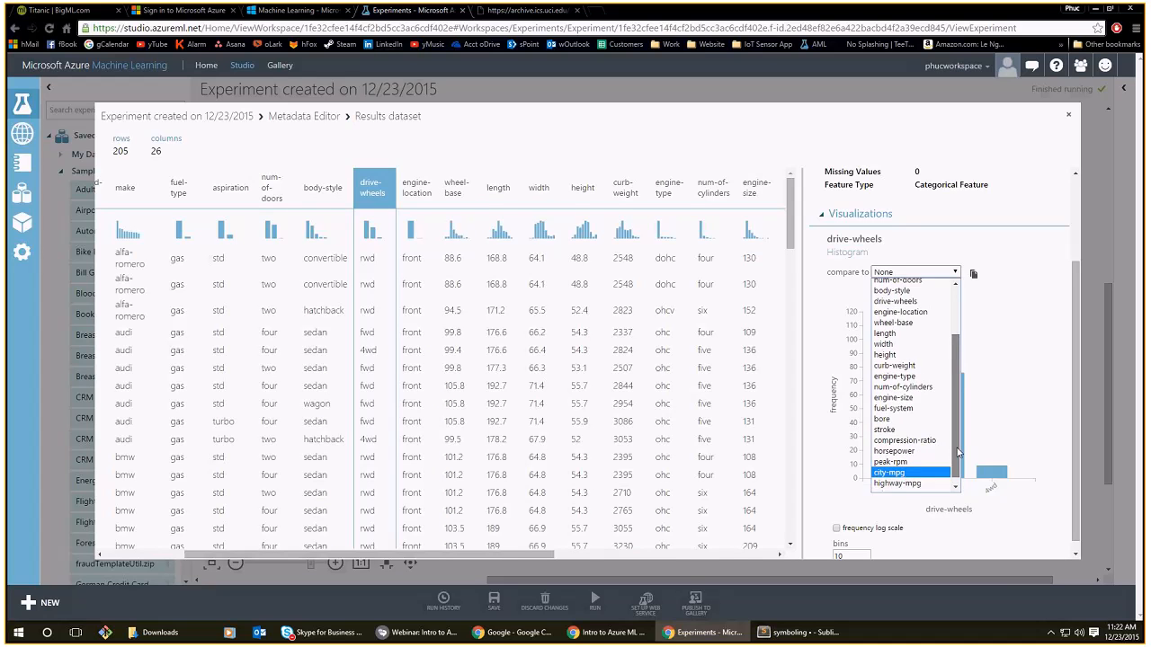
{"action": "left_click", "coordinate": [935, 415]}
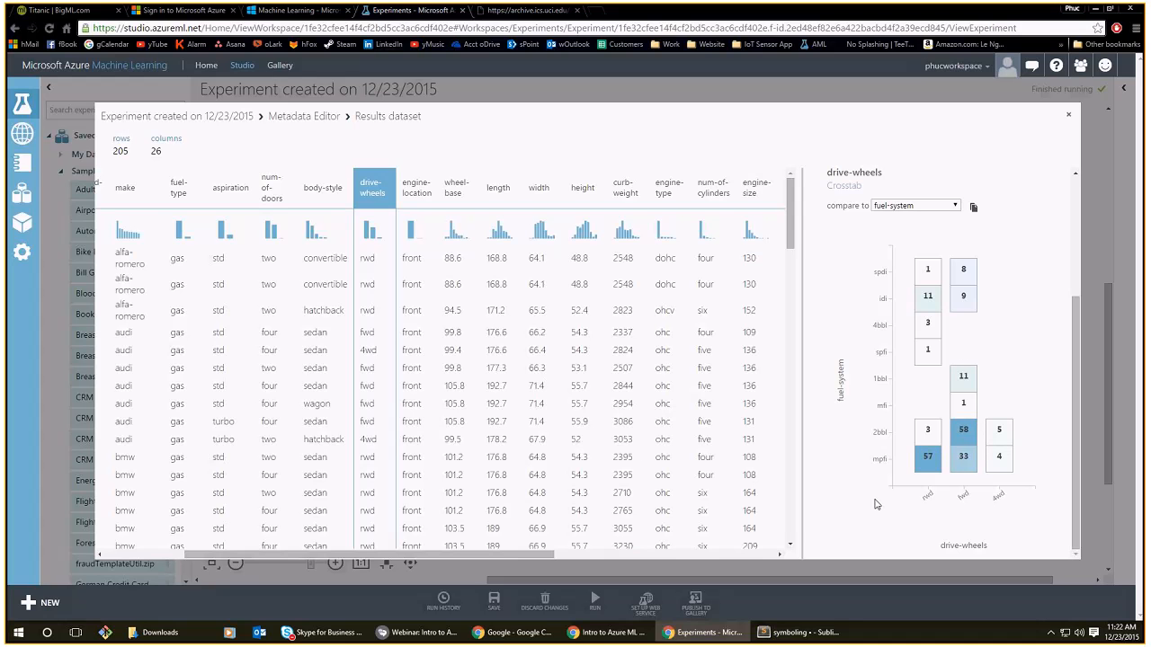
{"action": "left_click", "coordinate": [1069, 120]}
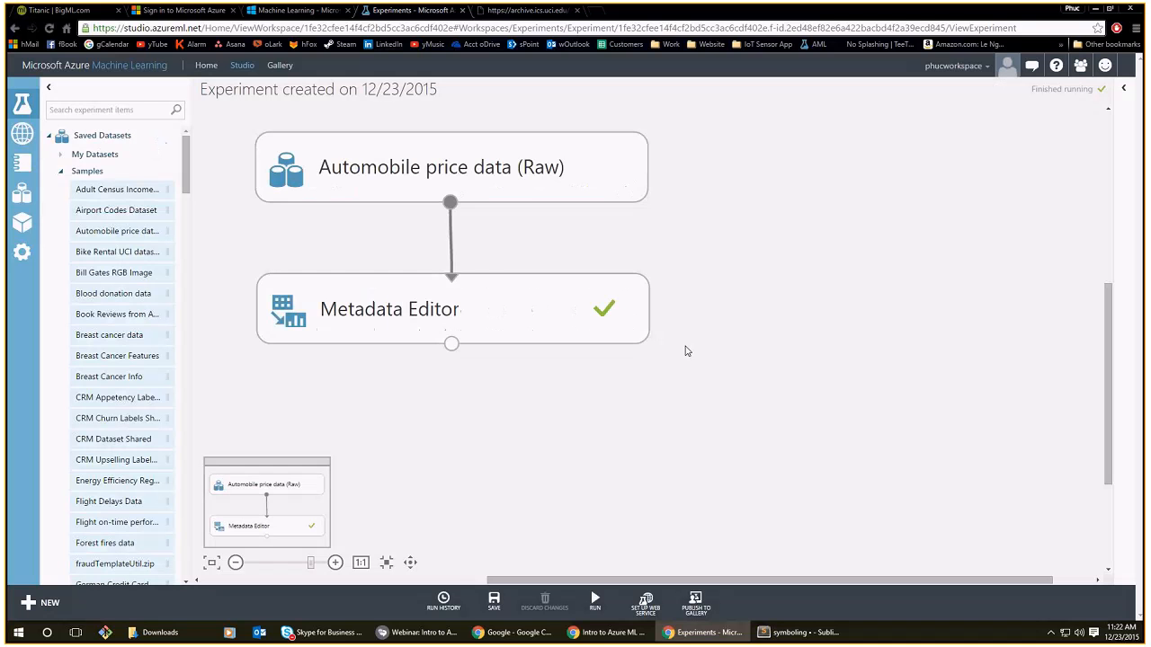
Visualize the Metadata Editor's results dataset again, look across all its columns, and close it.
{"action": "scroll", "coordinate": [582, 473], "scroll_direction": "down", "scroll_amount": 1}
{"action": "left_click_drag", "start_coordinate": [583, 473], "coordinate": [587, 408]}
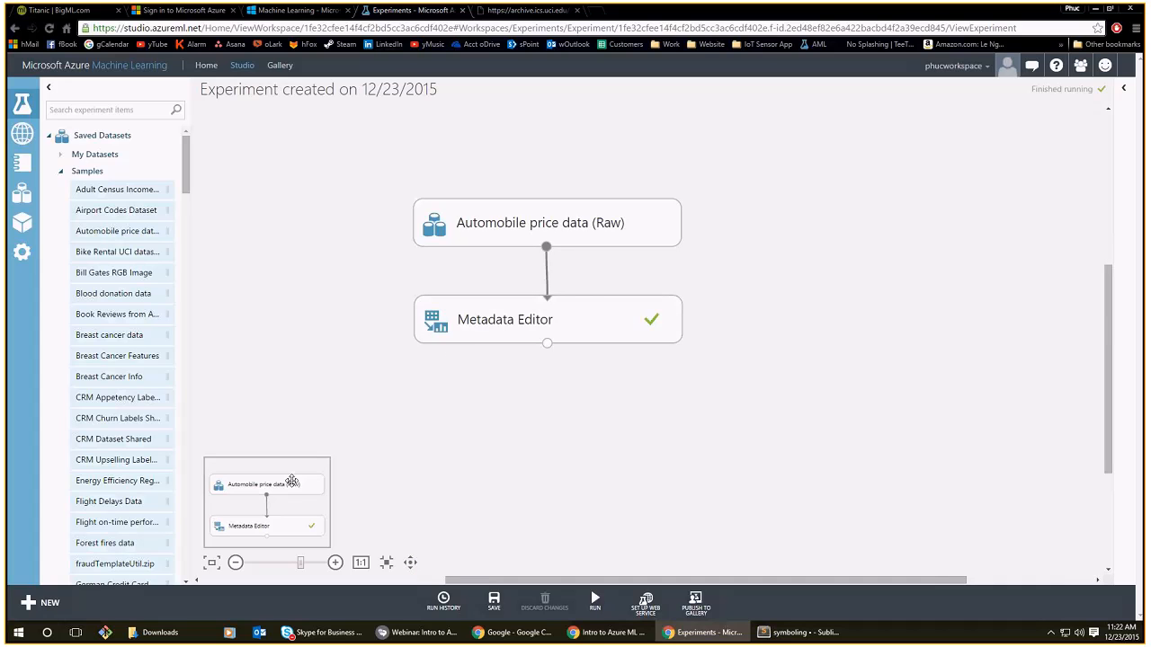
{"action": "scroll", "coordinate": [525, 359], "scroll_direction": "up", "scroll_amount": 2}
{"action": "right_click", "coordinate": [522, 369]}
{"action": "left_click", "coordinate": [523, 366]}
{"action": "right_click", "coordinate": [522, 364]}
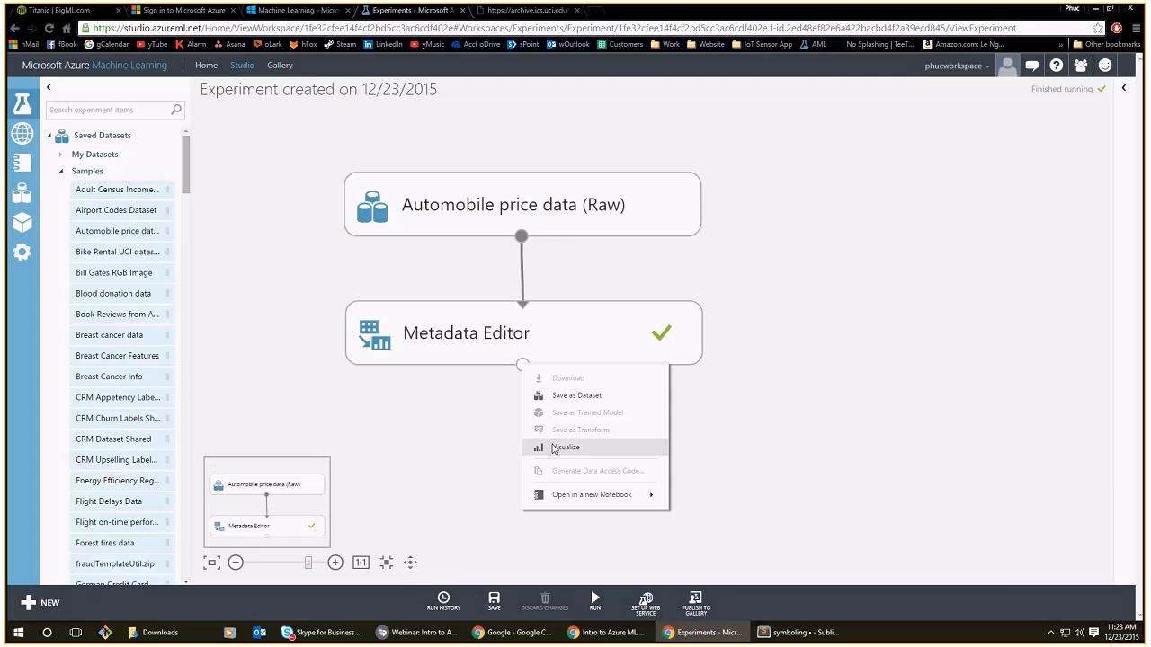
{"action": "left_click", "coordinate": [553, 448]}
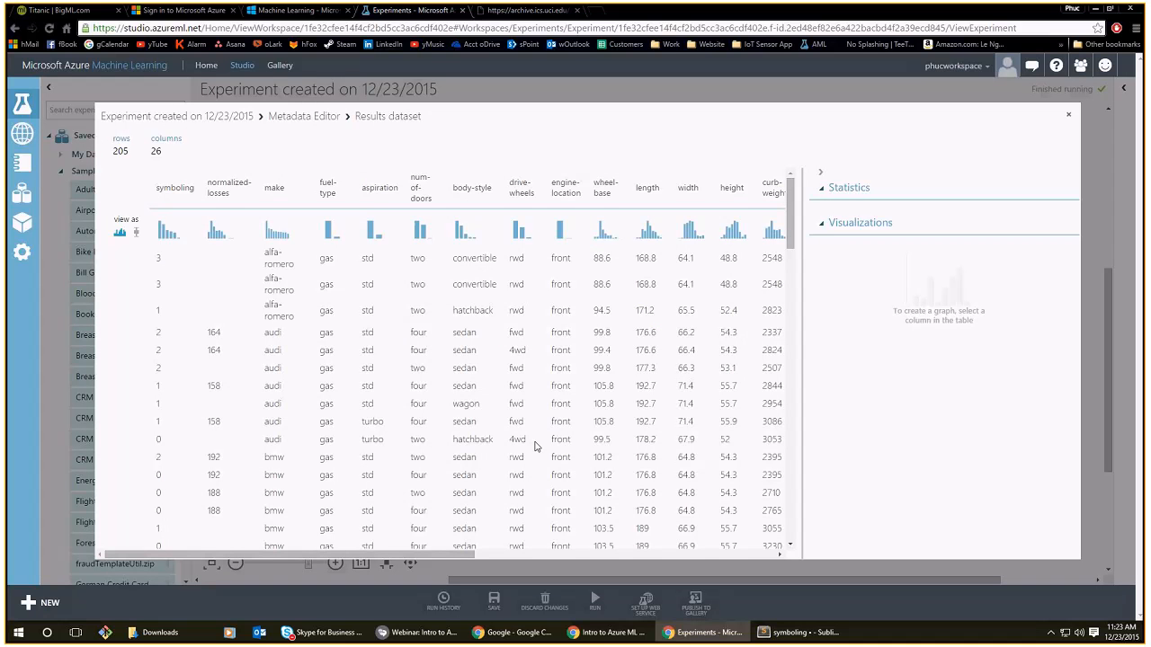
{"action": "scroll", "coordinate": [482, 309], "scroll_direction": "right", "scroll_amount": 3}
{"action": "scroll", "coordinate": [482, 309], "scroll_direction": "right", "scroll_amount": 5}
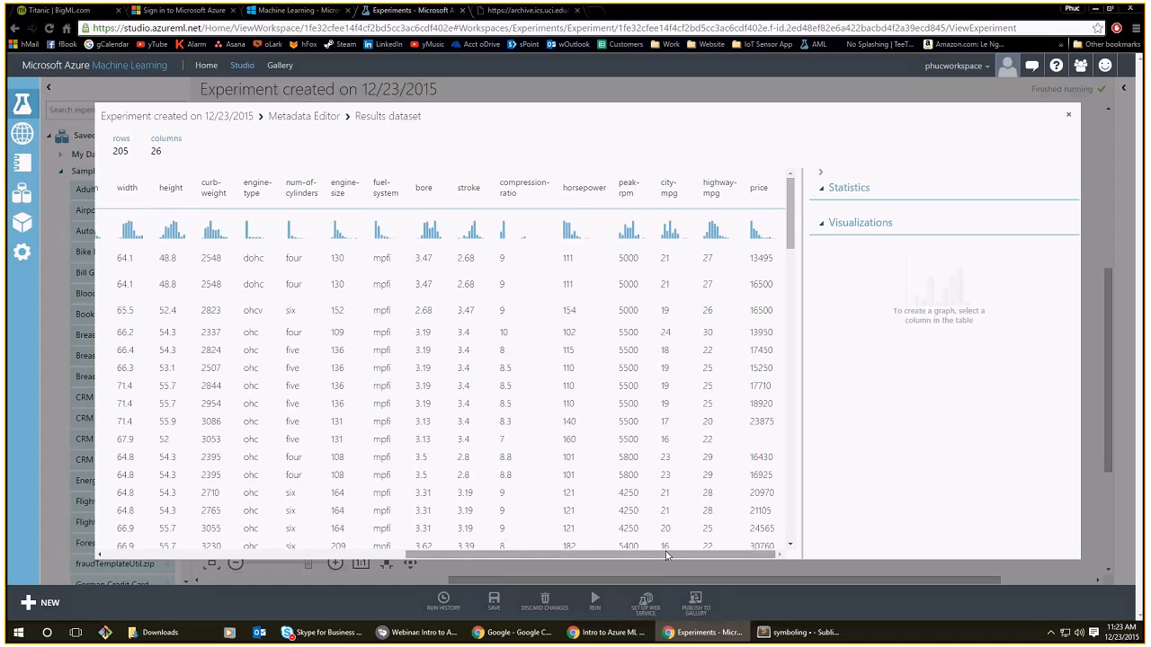
{"action": "scroll", "coordinate": [482, 309], "scroll_direction": "left", "scroll_amount": 10}
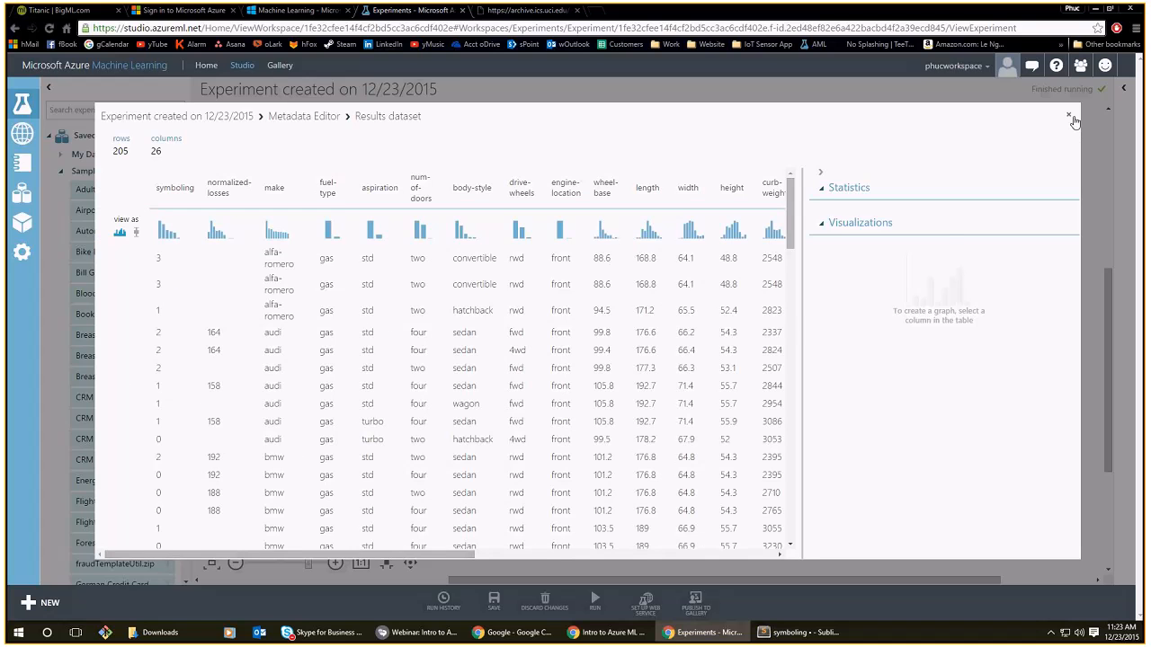
{"action": "left_click", "coordinate": [1071, 118]}
Find the Descriptive Statistics module with the search "desc", place it below the Metadata Editor and connect the Metadata Editor's output to it.
{"action": "left_click", "coordinate": [523, 358]}
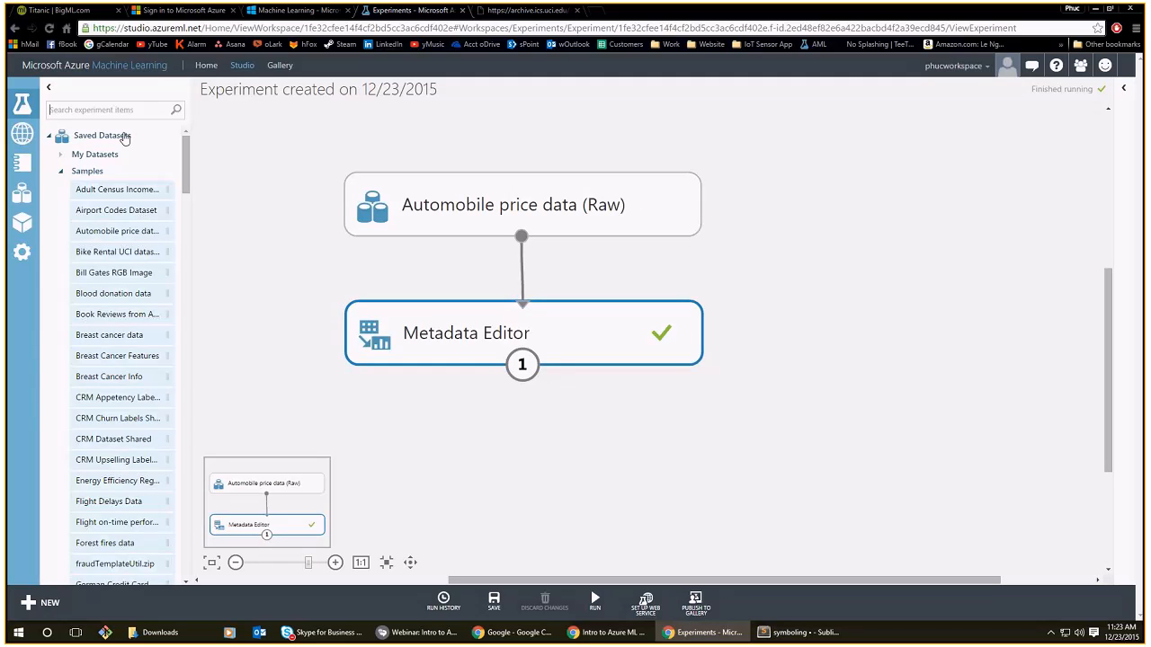
{"action": "type", "text": "de"}
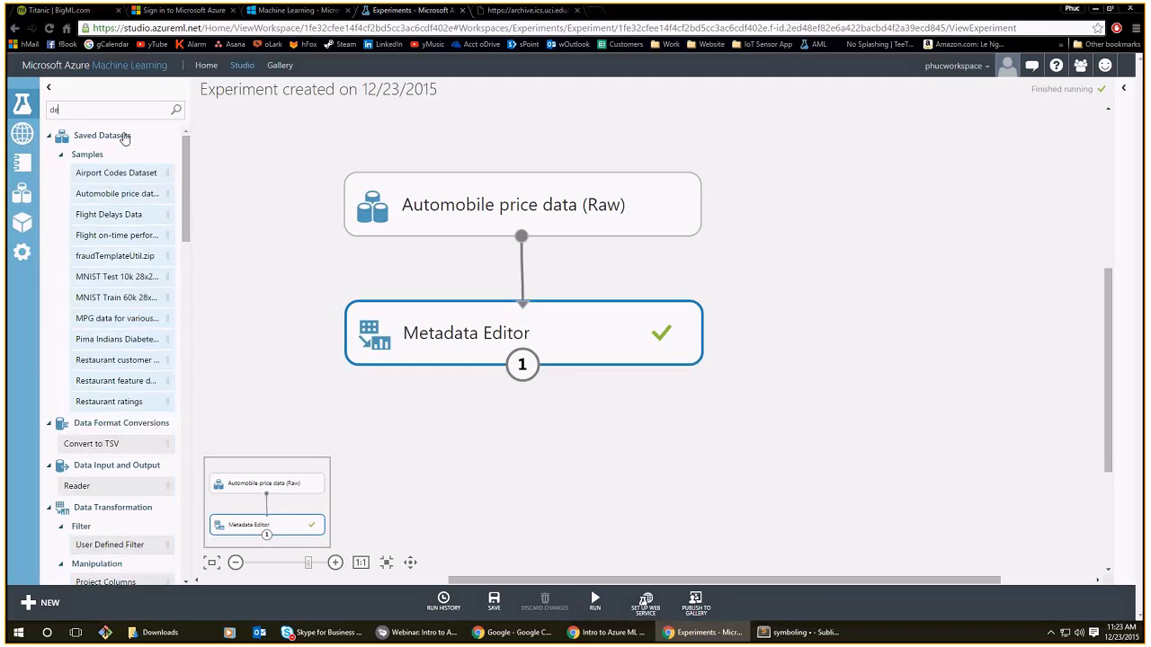
{"action": "type", "text": "sc"}
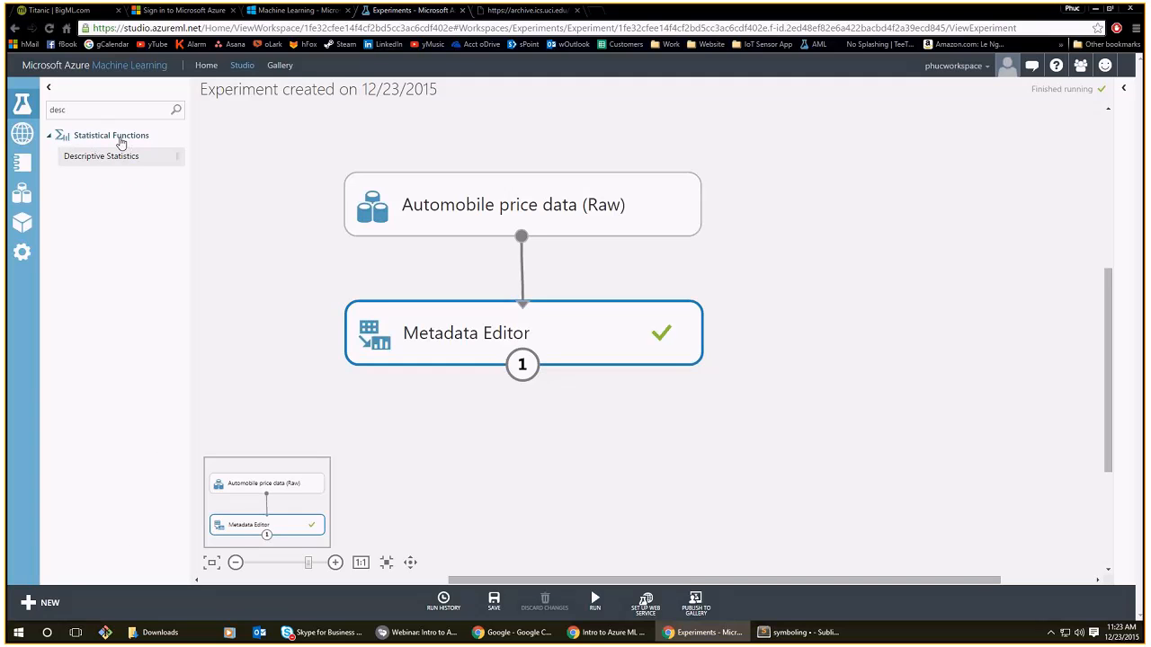
{"action": "left_click_drag", "start_coordinate": [96, 158], "coordinate": [549, 464]}
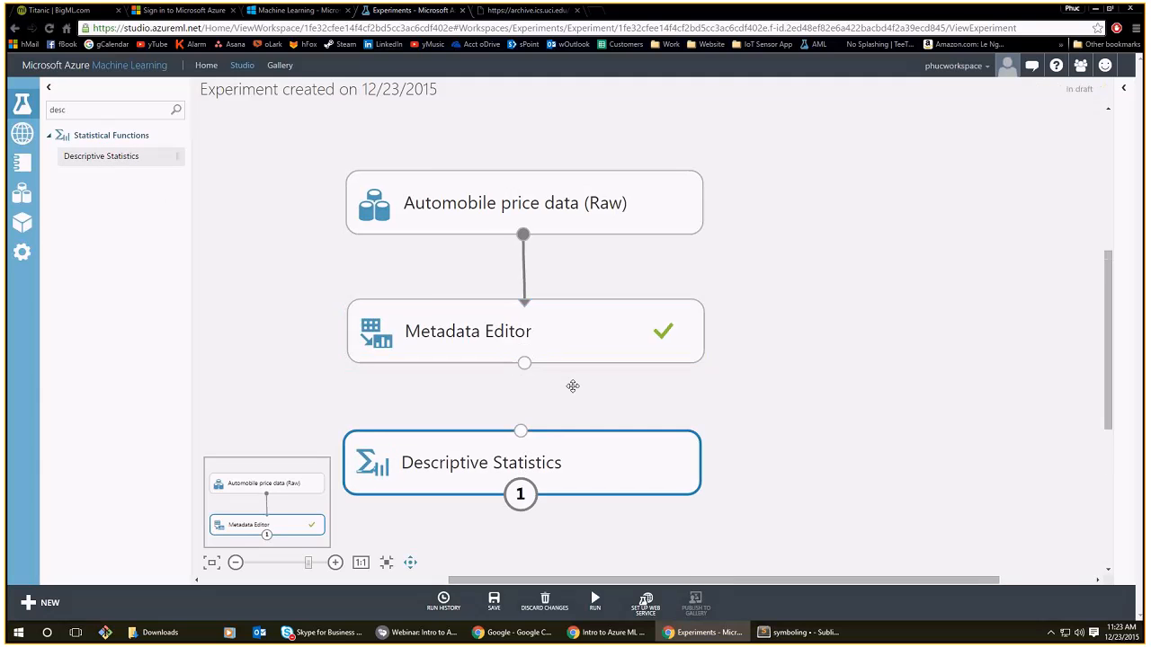
{"action": "left_click_drag", "start_coordinate": [527, 326], "coordinate": [523, 394]}
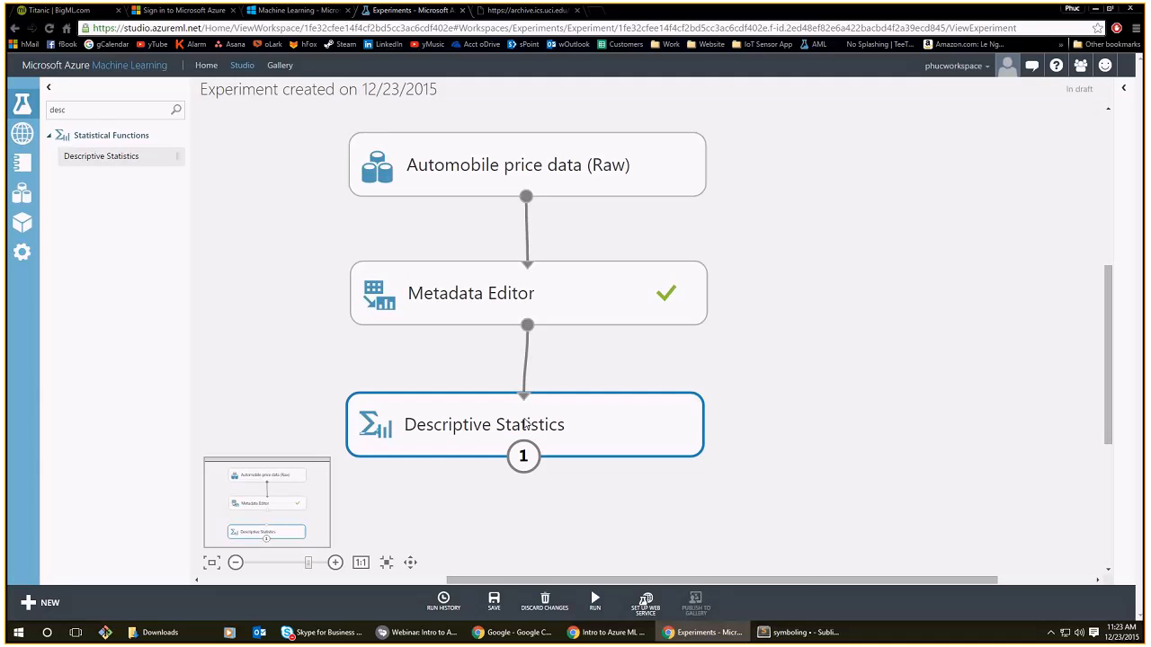
Run the experiment and look through the Descriptive Statistics results dataset.
{"action": "left_click", "coordinate": [594, 598]}
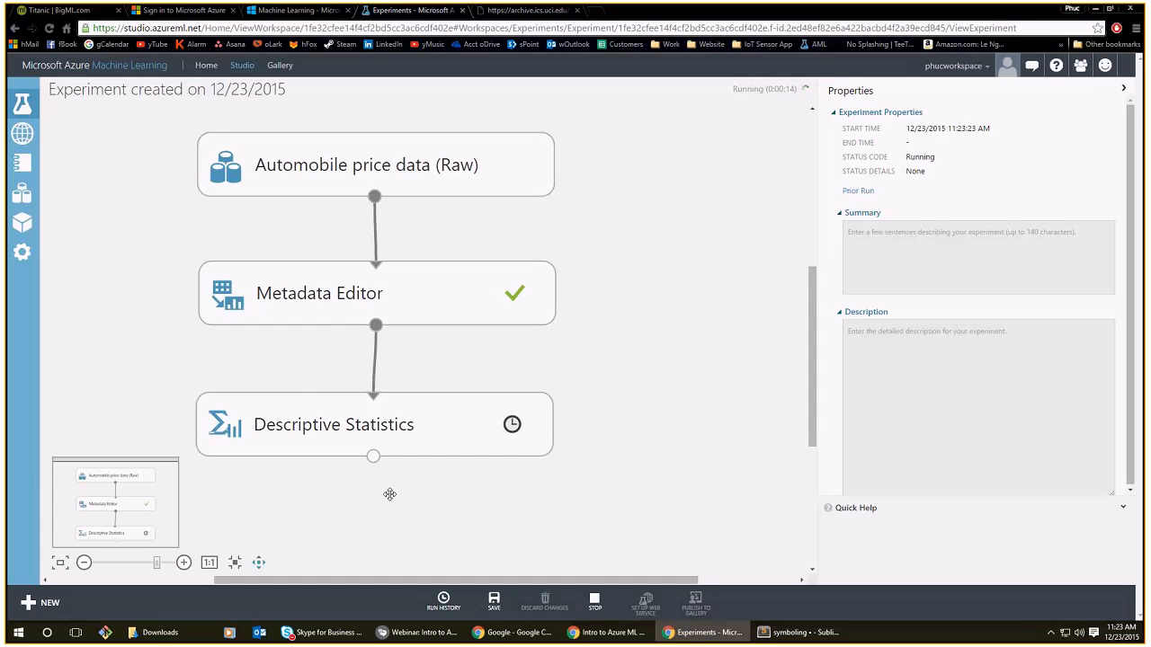
{"action": "scroll", "coordinate": [390, 493], "scroll_direction": "down", "scroll_amount": 2}
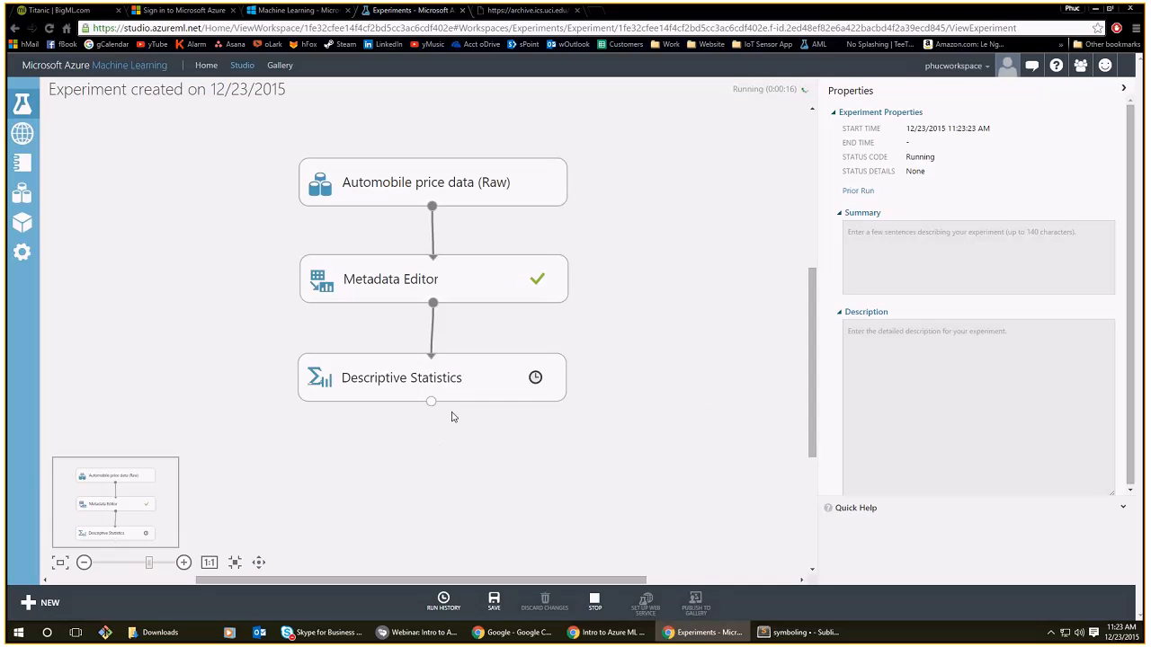
{"action": "left_click_drag", "start_coordinate": [439, 408], "coordinate": [414, 424]}
{"action": "right_click", "coordinate": [559, 419]}
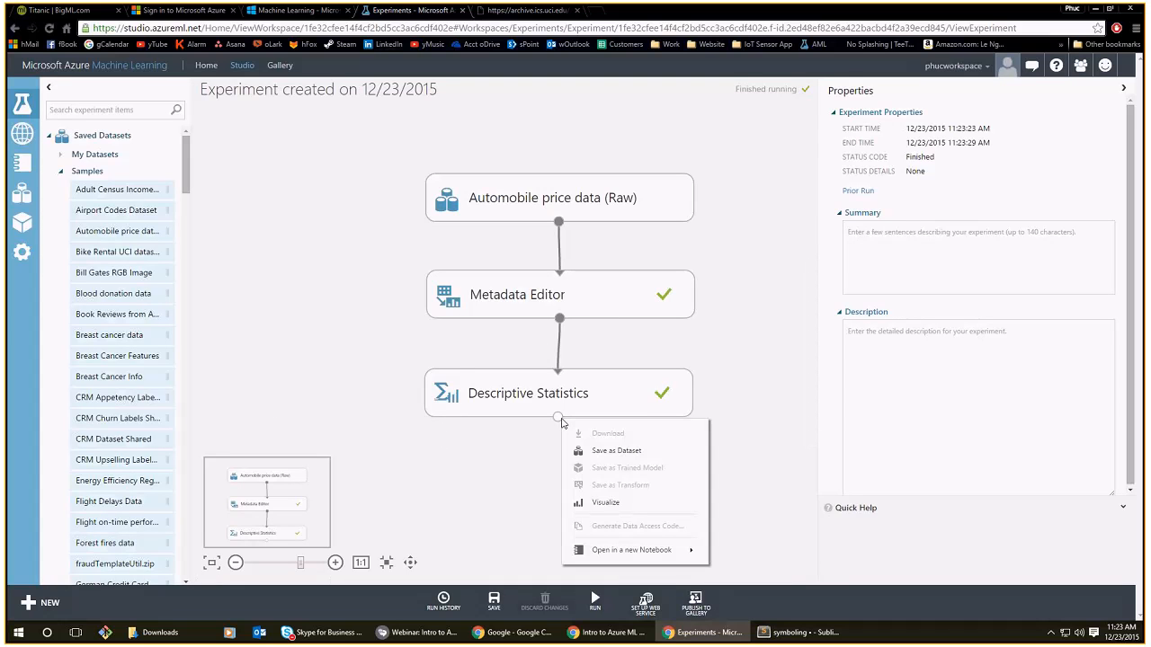
{"action": "left_click", "coordinate": [606, 502]}
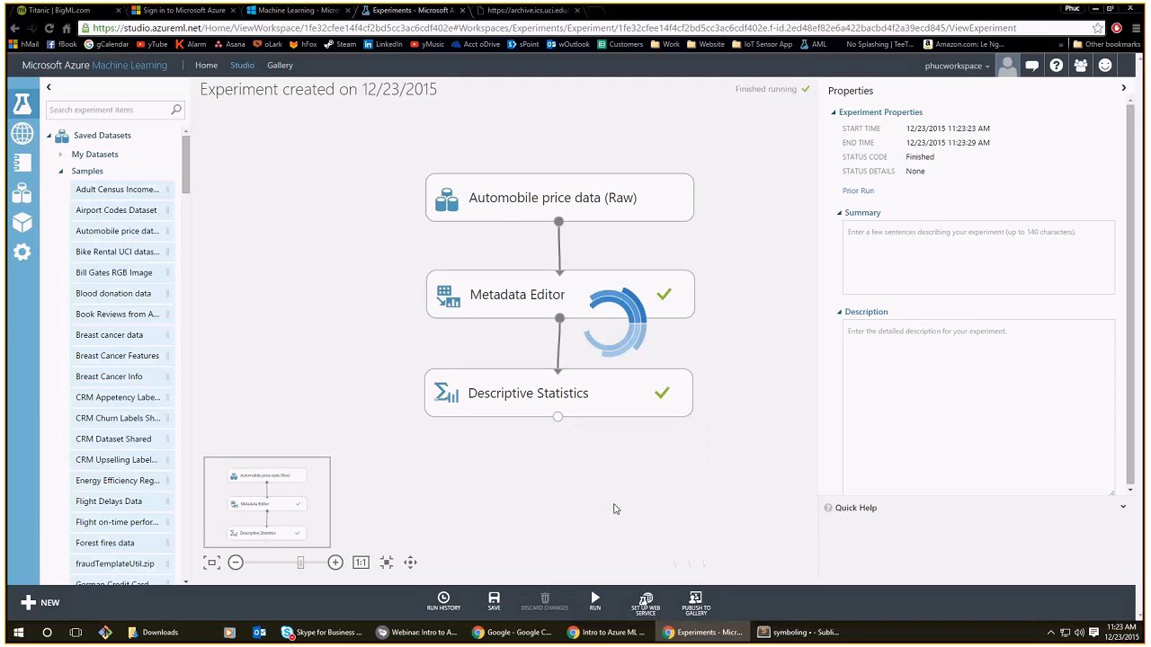
{"action": "scroll", "coordinate": [615, 506], "scroll_direction": "down", "scroll_amount": 5}
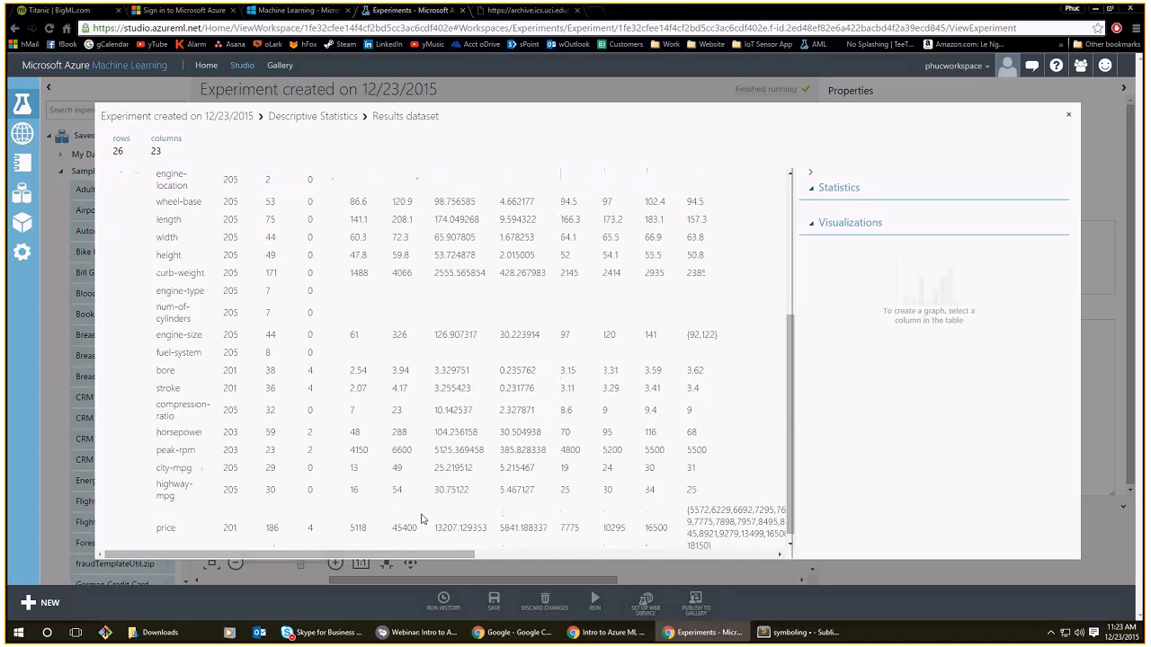
{"action": "scroll", "coordinate": [614, 506], "scroll_direction": "up", "scroll_amount": 5}
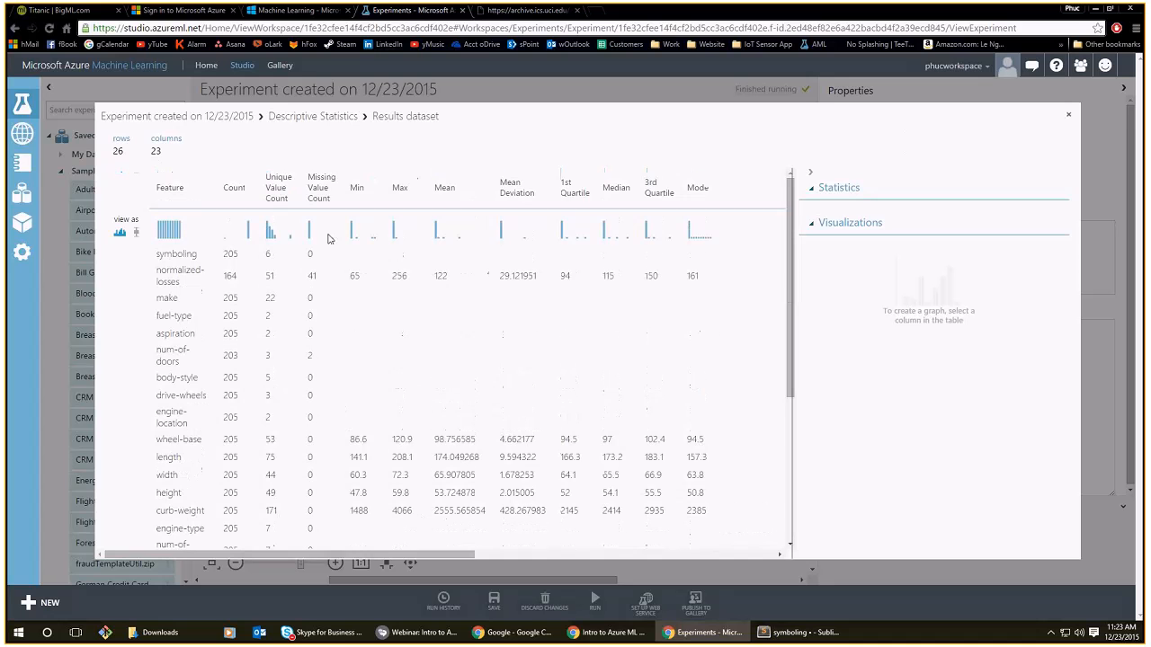
{"action": "left_click", "coordinate": [1070, 115]}
Visualize the Metadata Editor's output and check the statistics of individual columns such as normalized-losses and aspiration.
{"action": "right_click", "coordinate": [560, 320]}
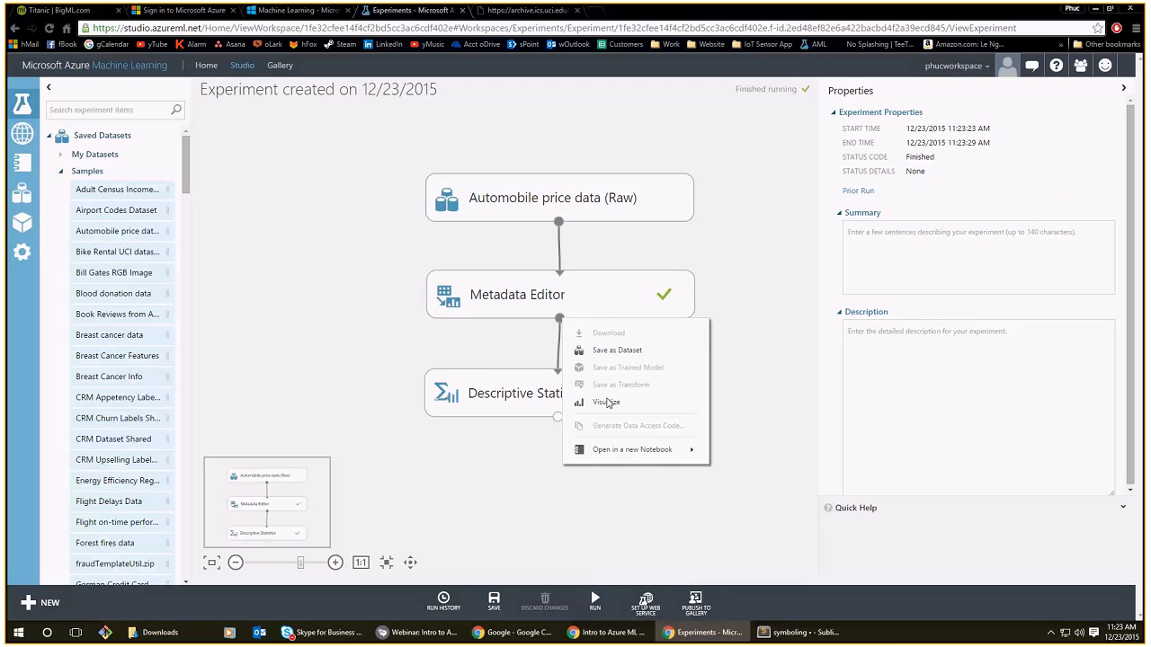
{"action": "left_click", "coordinate": [607, 402]}
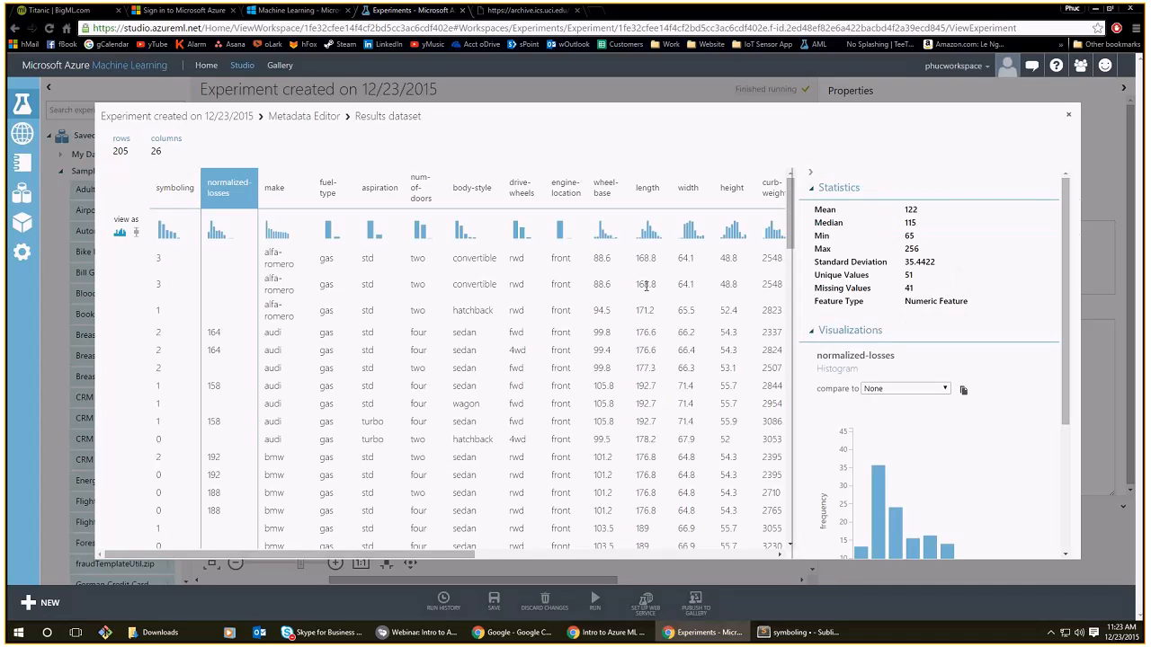
{"action": "left_click", "coordinate": [279, 223]}
{"action": "left_click", "coordinate": [331, 225]}
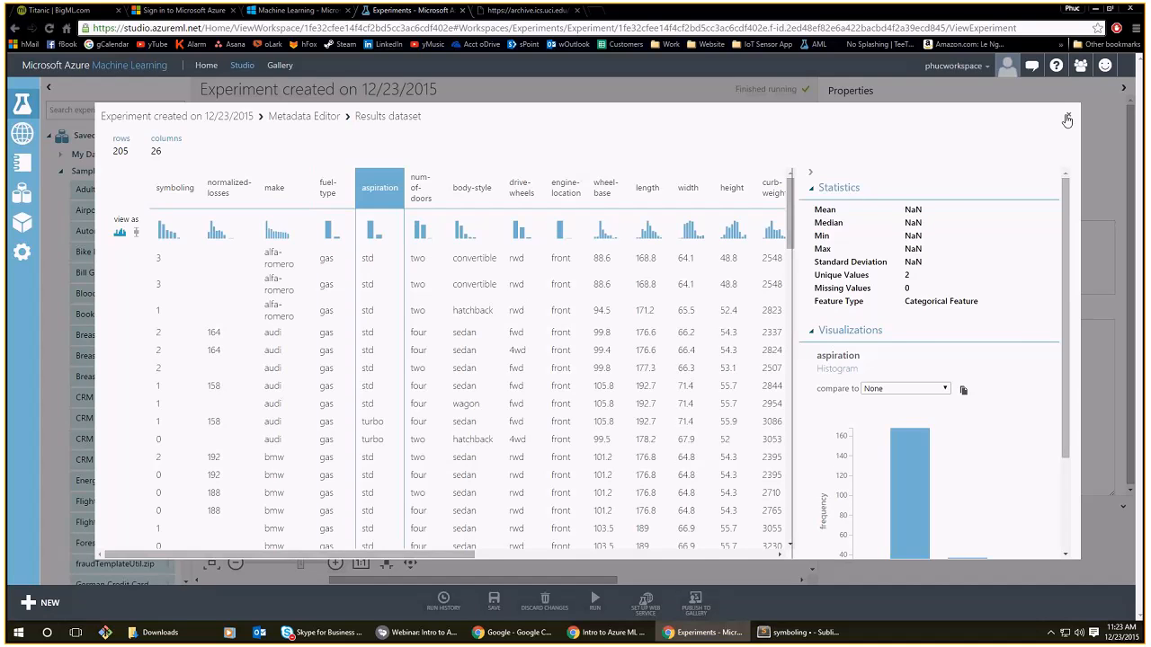
{"action": "left_click", "coordinate": [1067, 120]}
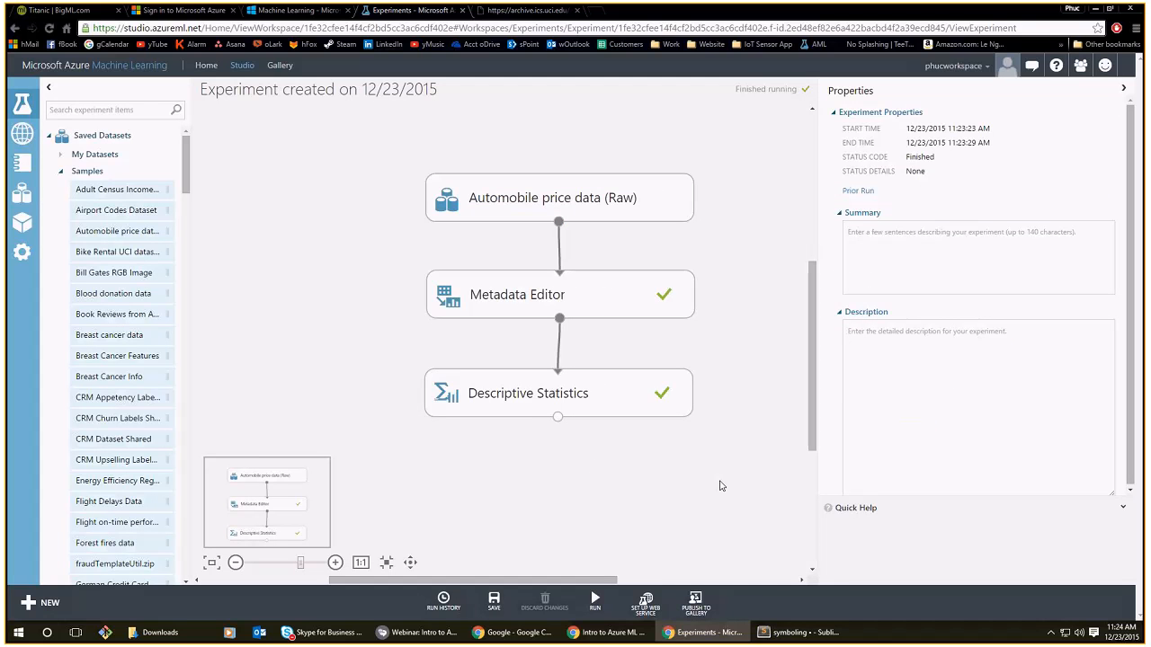
Visualize the Descriptive Statistics output again and review the missing value counts of all features.
{"action": "right_click", "coordinate": [558, 418]}
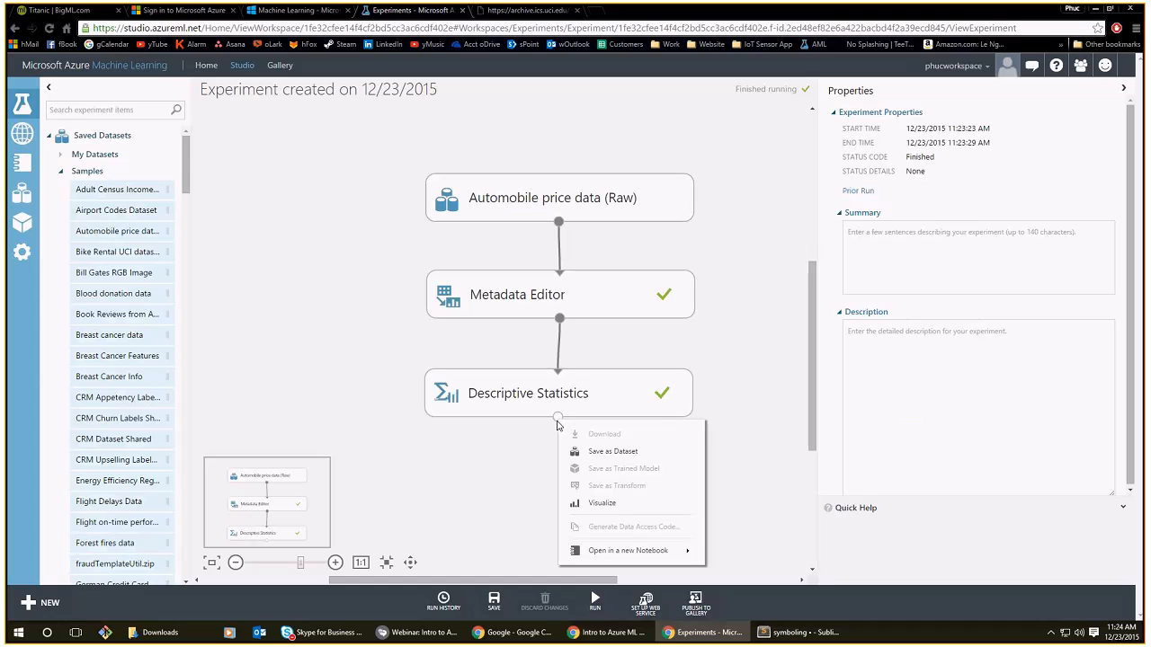
{"action": "left_click", "coordinate": [589, 503]}
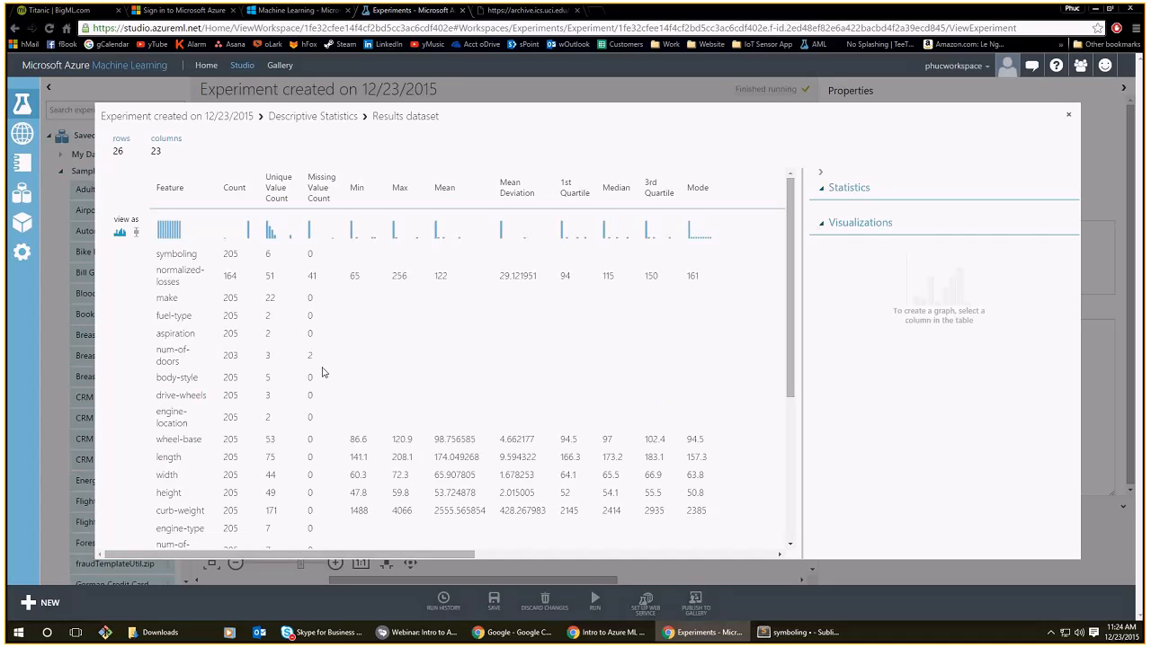
{"action": "scroll", "coordinate": [324, 377], "scroll_direction": "down", "scroll_amount": 5}
{"action": "scroll", "coordinate": [340, 431], "scroll_direction": "up", "scroll_amount": 5}
{"action": "scroll", "coordinate": [295, 371], "scroll_direction": "down", "scroll_amount": 5}
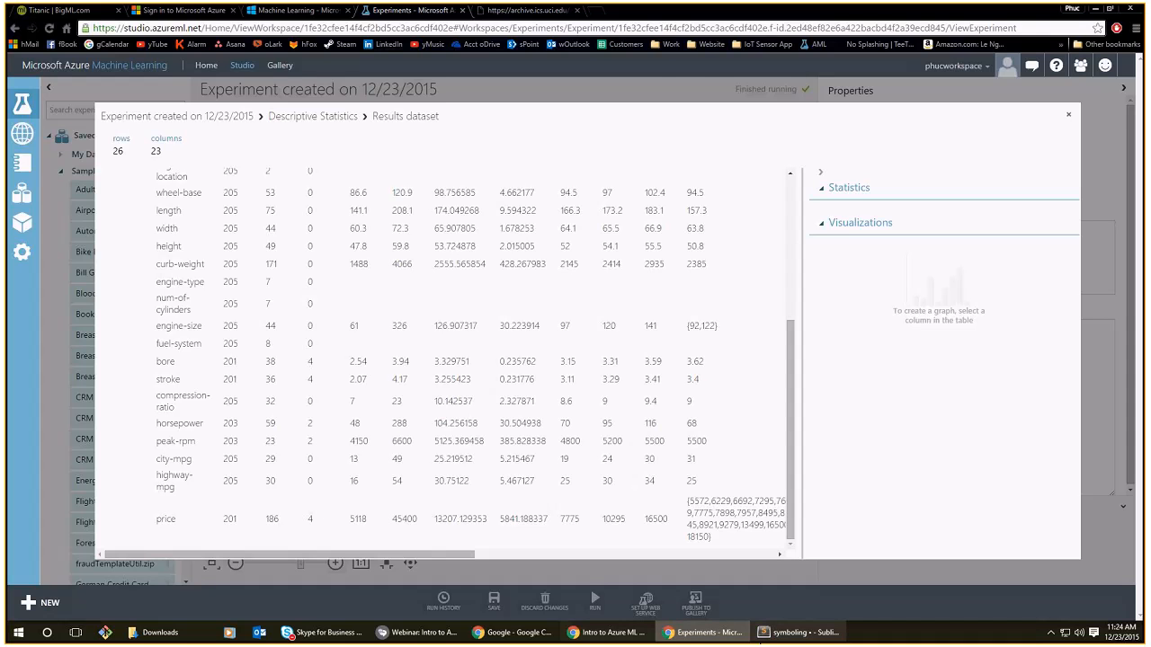
Switch to Sublime Text and list normalized-losses and number of doors on separate lines of the empty untitled note.
{"action": "left_click", "coordinate": [763, 633]}
{"action": "key", "text": "ctrl+a"}
{"action": "key", "text": "Delete"}
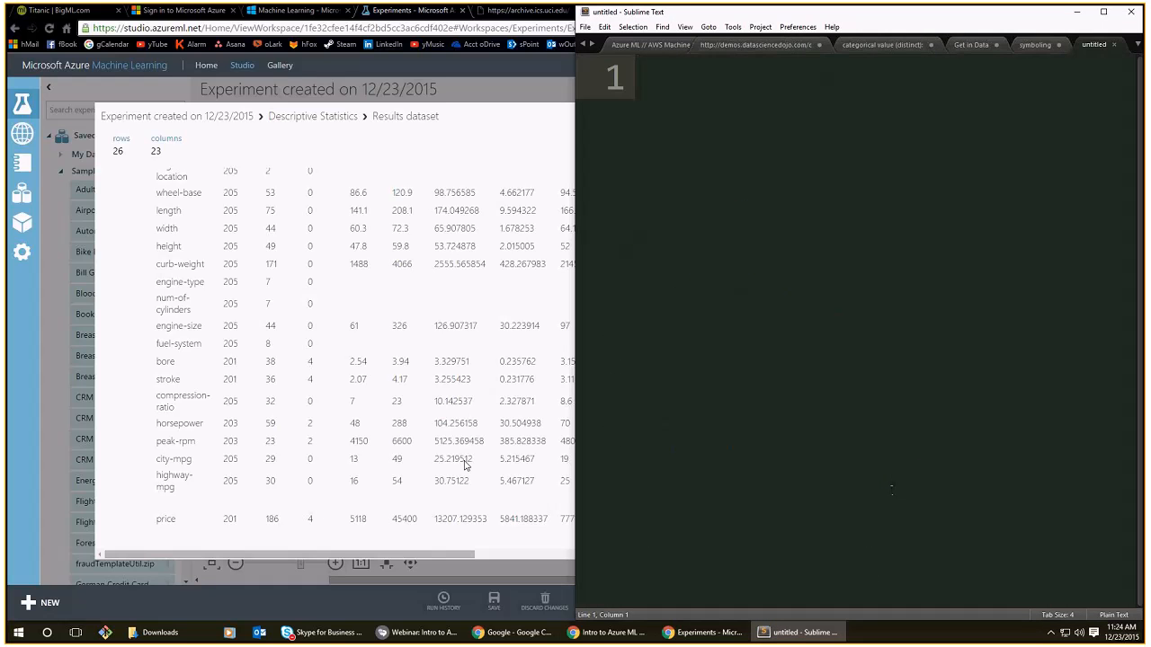
{"action": "left_click", "coordinate": [416, 356]}
{"action": "key", "text": "alt+Tab"}
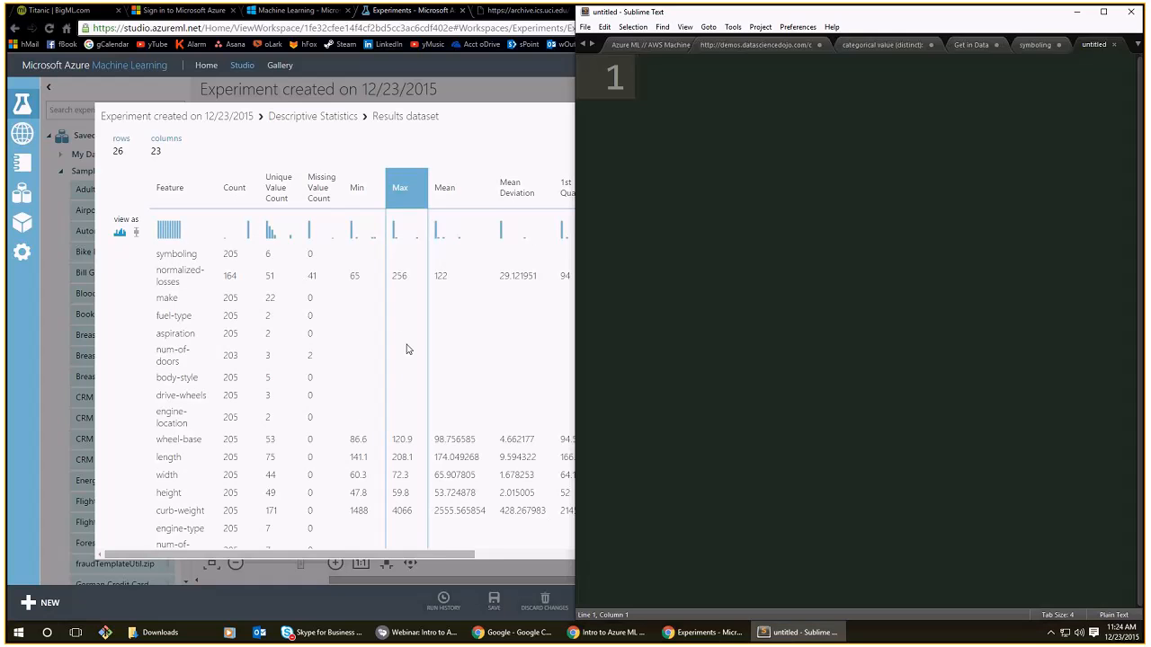
{"action": "type", "text": "normalized"}
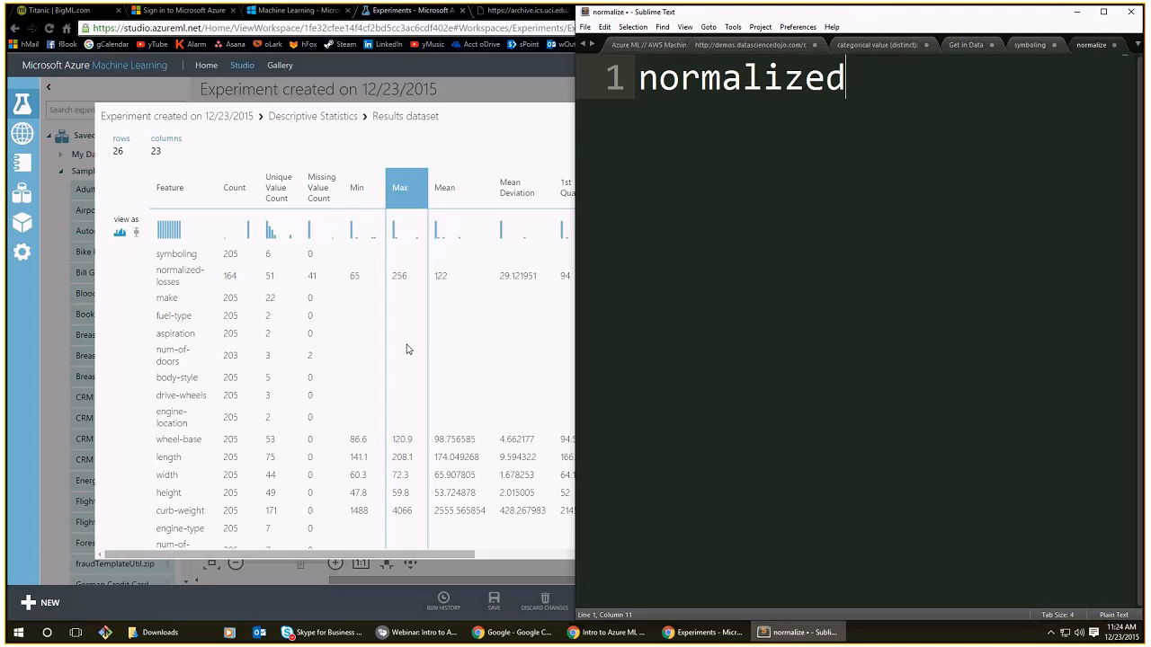
{"action": "type", "text": "-losses"}
{"action": "key", "text": "Return"}
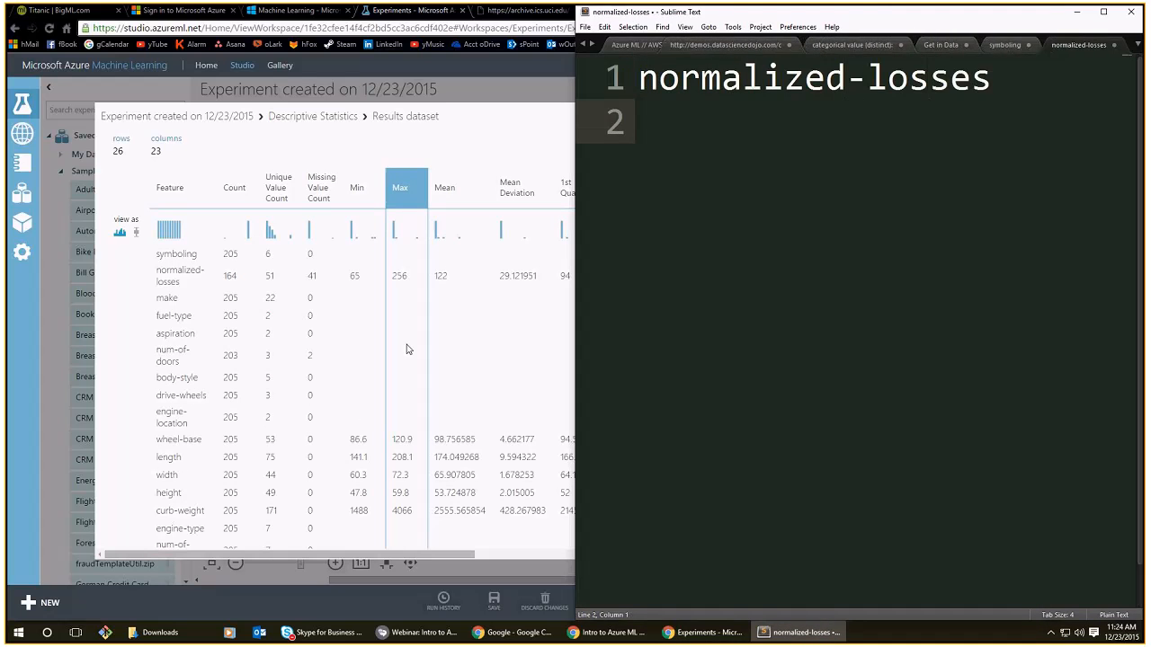
{"action": "type", "text": "number of doors"}
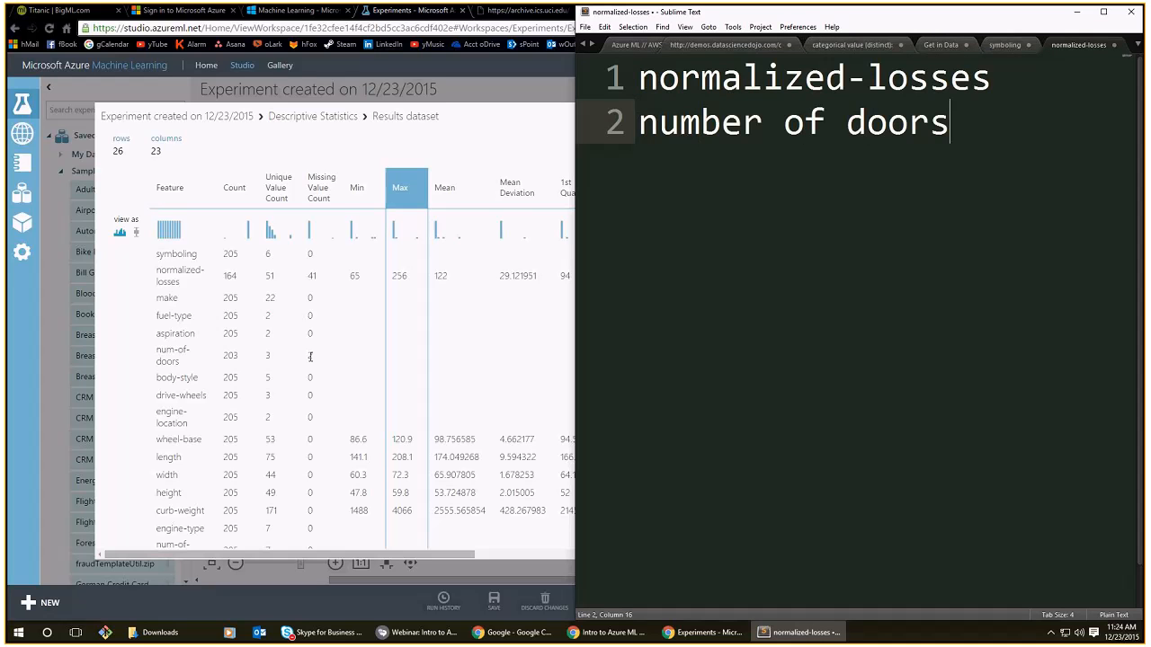
{"action": "key", "text": "Return"}
Check the remaining missing value counts in the results dataset and add bore and stroke to the note's list.
{"action": "left_click", "coordinate": [311, 357]}
{"action": "scroll", "coordinate": [310, 357], "scroll_direction": "down", "scroll_amount": 3}
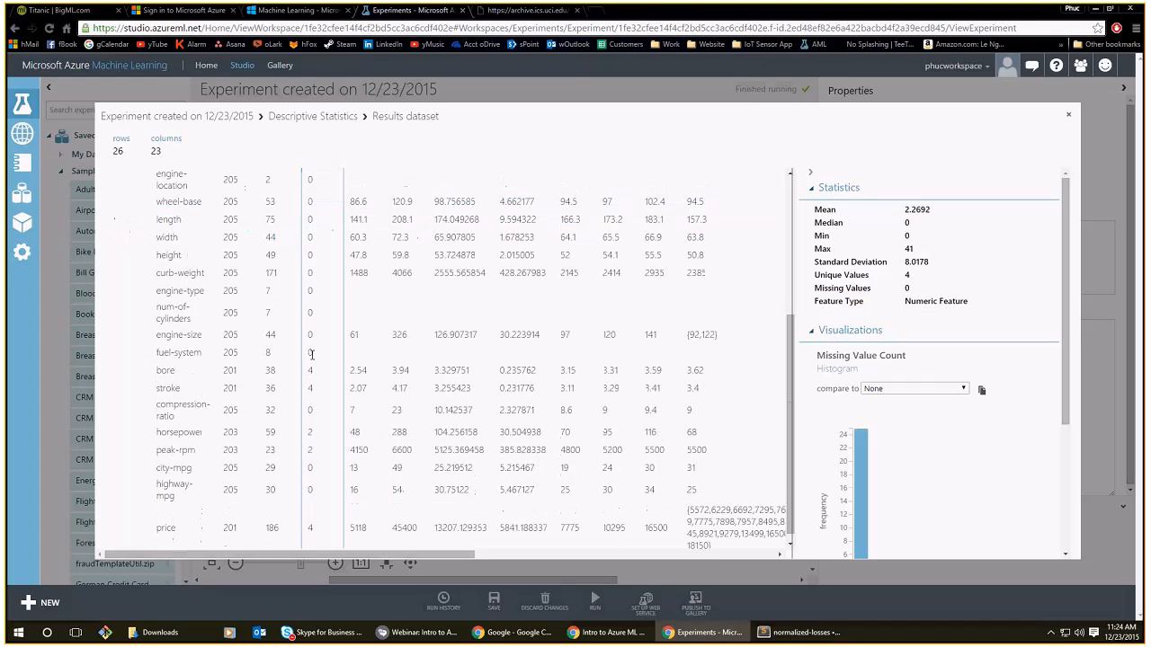
{"action": "key", "text": "alt+Tab"}
{"action": "type", "text": "b"}
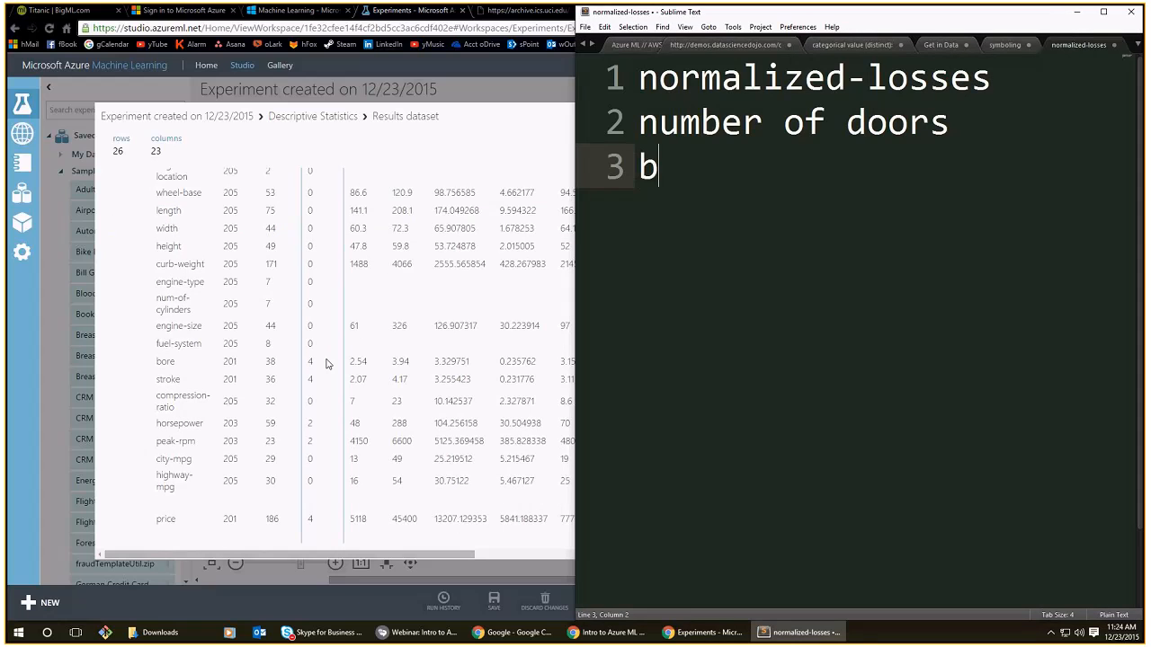
{"action": "type", "text": "ore"}
{"action": "key", "text": "Return"}
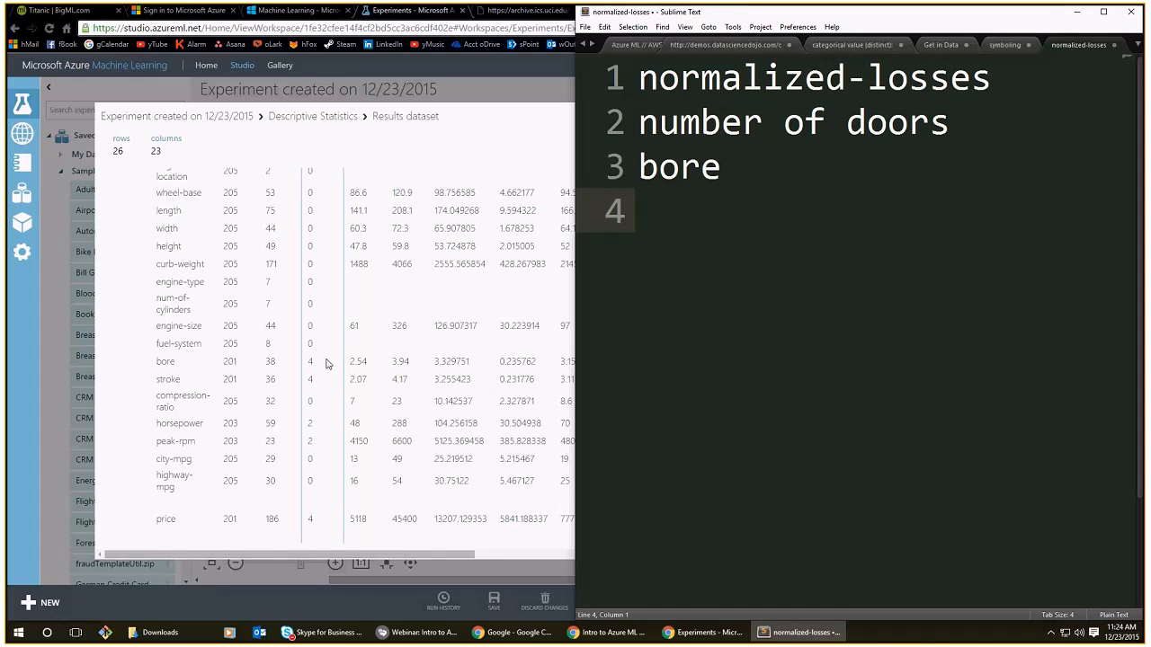
{"action": "type", "text": "stroke"}
{"action": "key", "text": "Return"}
Add horsepower, peak-rpm and price to the note as separate lines below stroke.
{"action": "type", "text": "horse"}
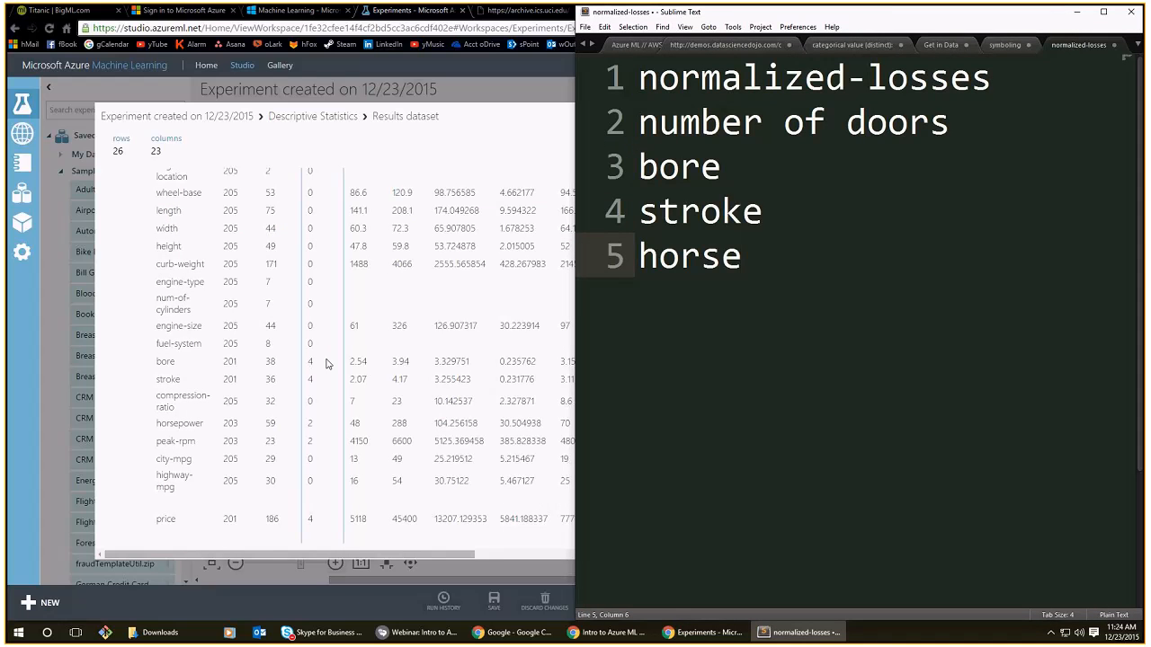
{"action": "type", "text": "power"}
{"action": "key", "text": "Return"}
{"action": "type", "text": "peak-rpm"}
{"action": "key", "text": "Return"}
{"action": "type", "text": "price"}
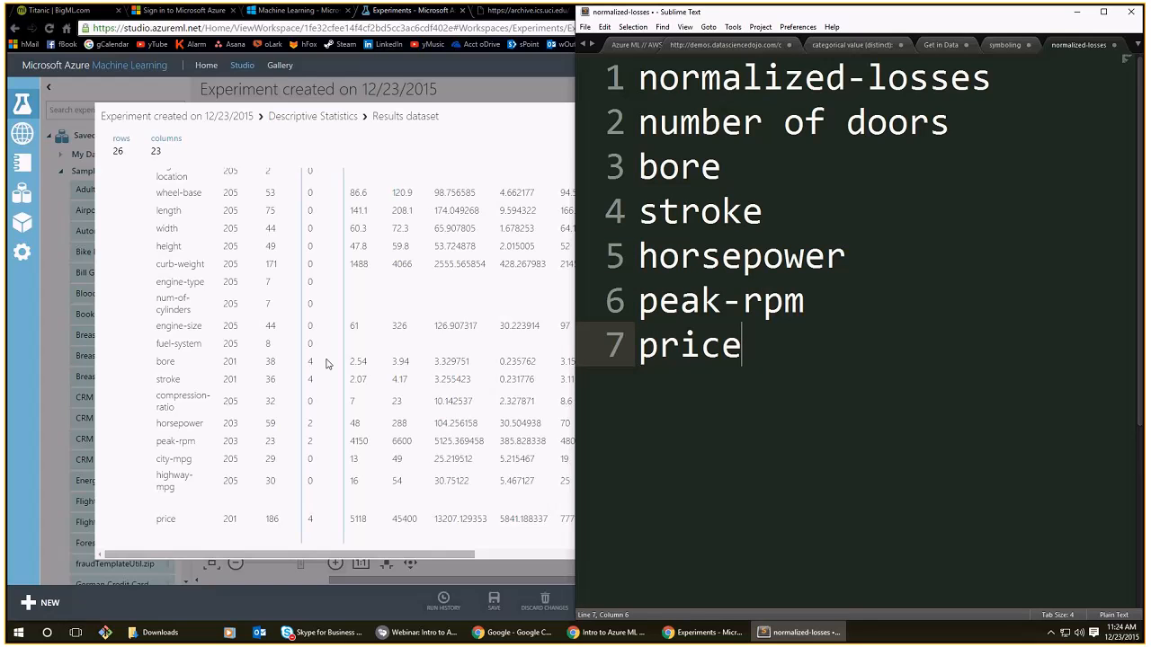
Switch back to Azure ML Studio, check price's missing value count and close the Descriptive Statistics results.
{"action": "left_click", "coordinate": [326, 363]}
{"action": "left_click", "coordinate": [309, 519]}
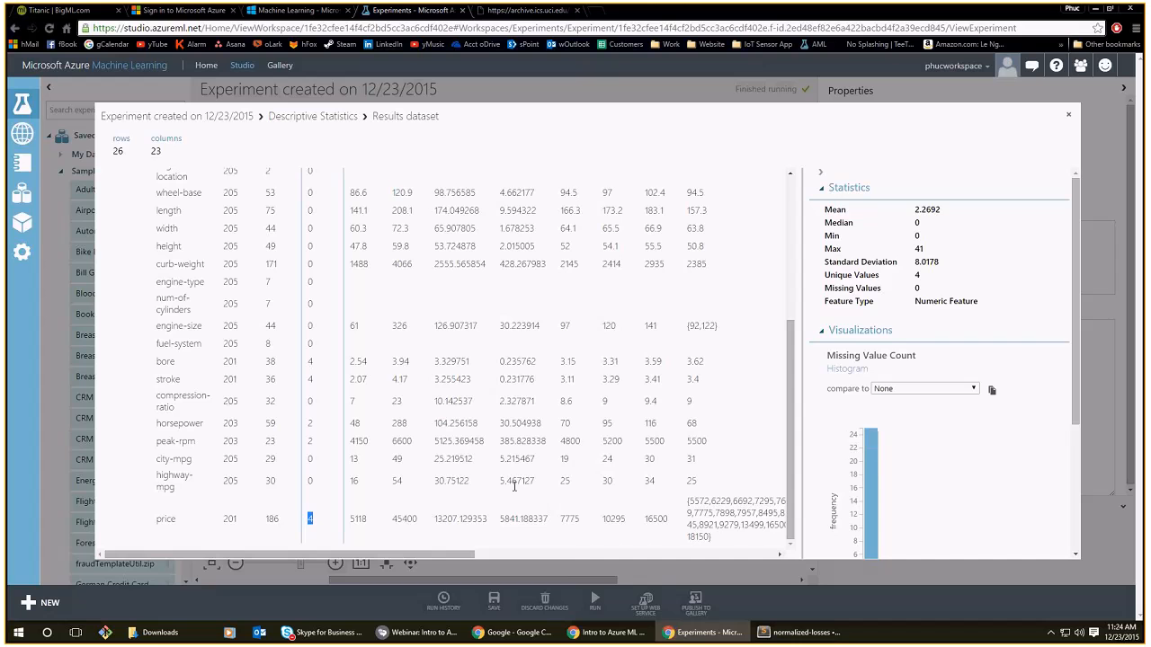
{"action": "left_click", "coordinate": [1068, 116]}
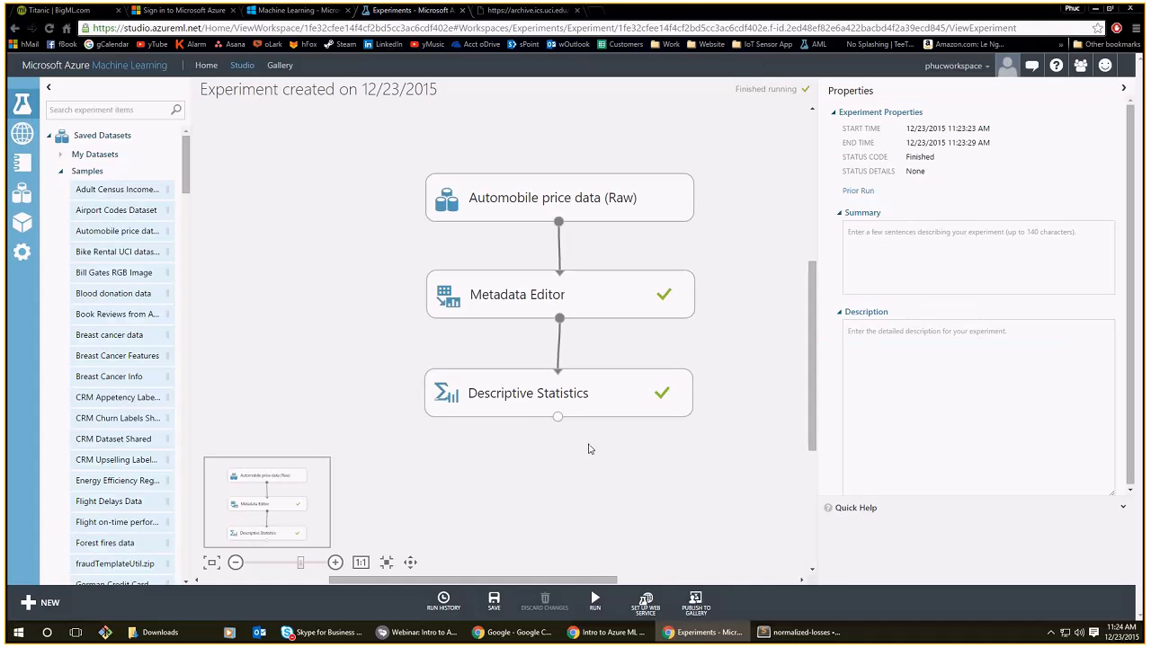
{"action": "key", "text": "alt+Tab"}
{"action": "left_click_drag", "start_coordinate": [742, 356], "coordinate": [647, 348]}
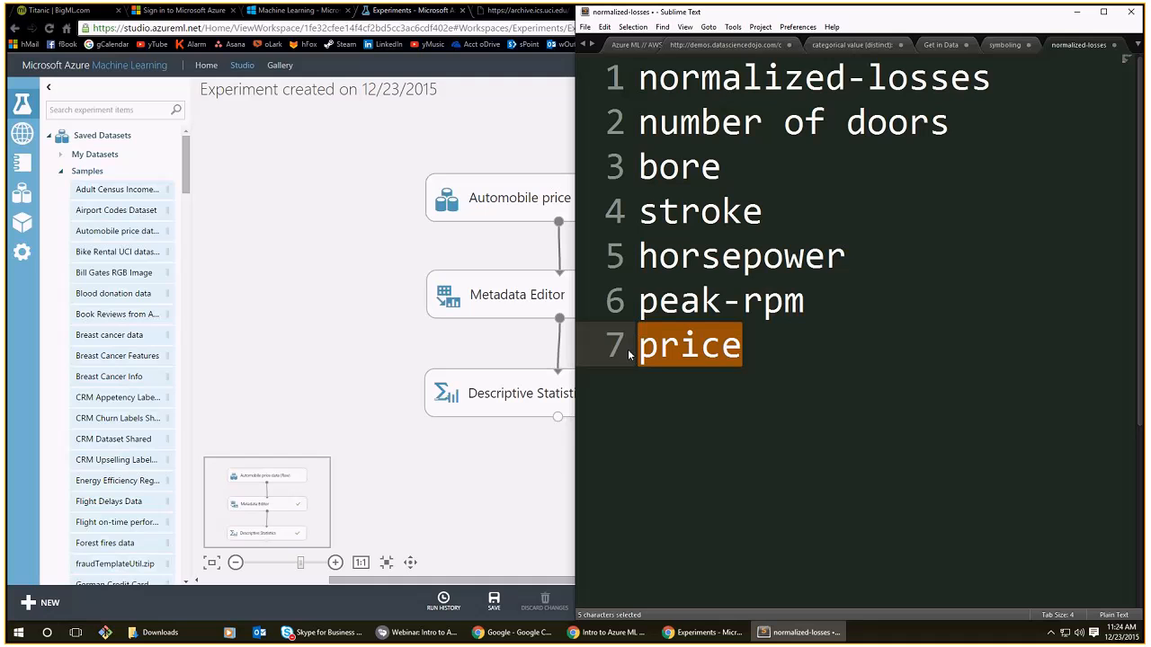
{"action": "left_click", "coordinate": [468, 411]}
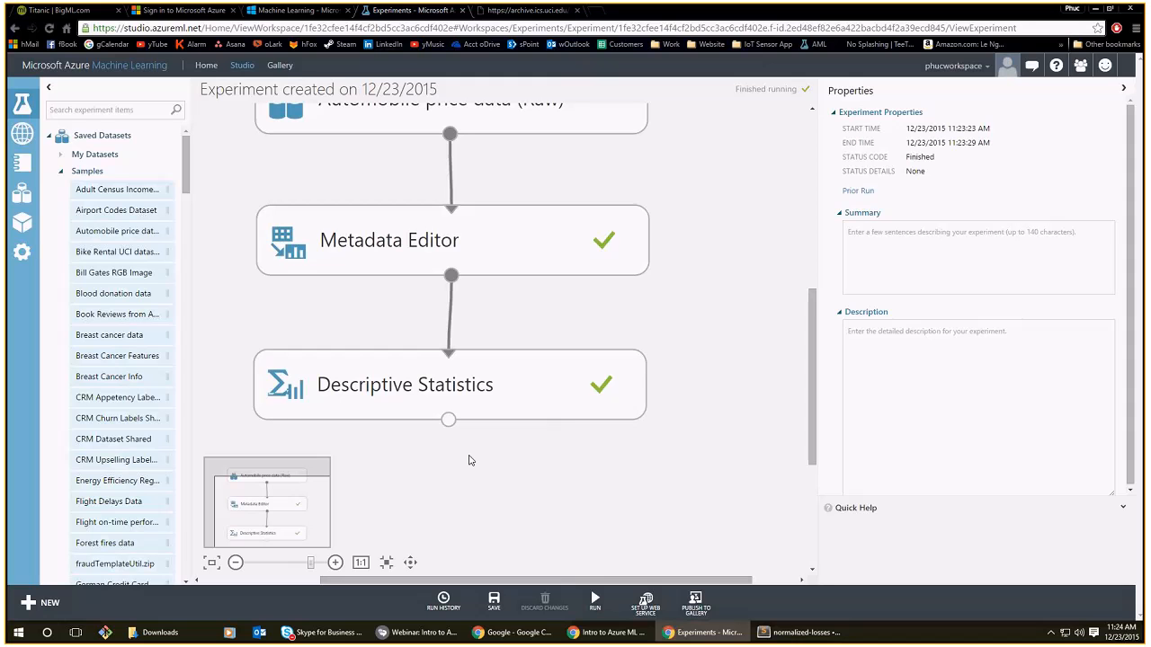
{"action": "left_click_drag", "start_coordinate": [436, 456], "coordinate": [485, 468]}
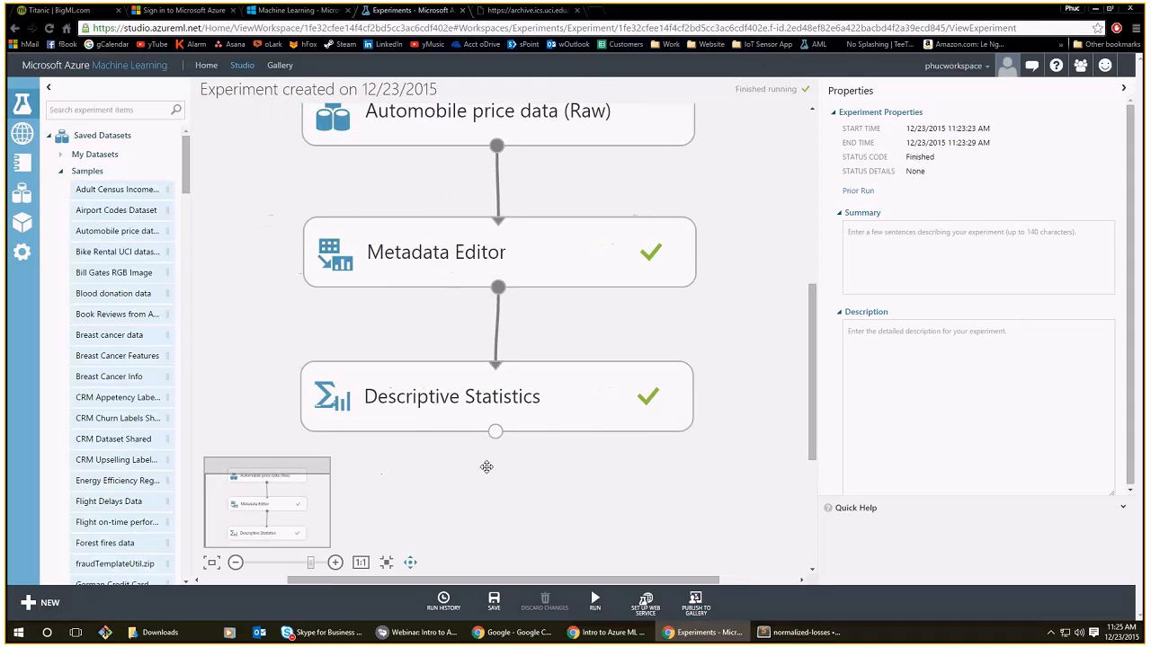
{"action": "scroll", "coordinate": [486, 468], "scroll_direction": "down", "scroll_amount": 2}
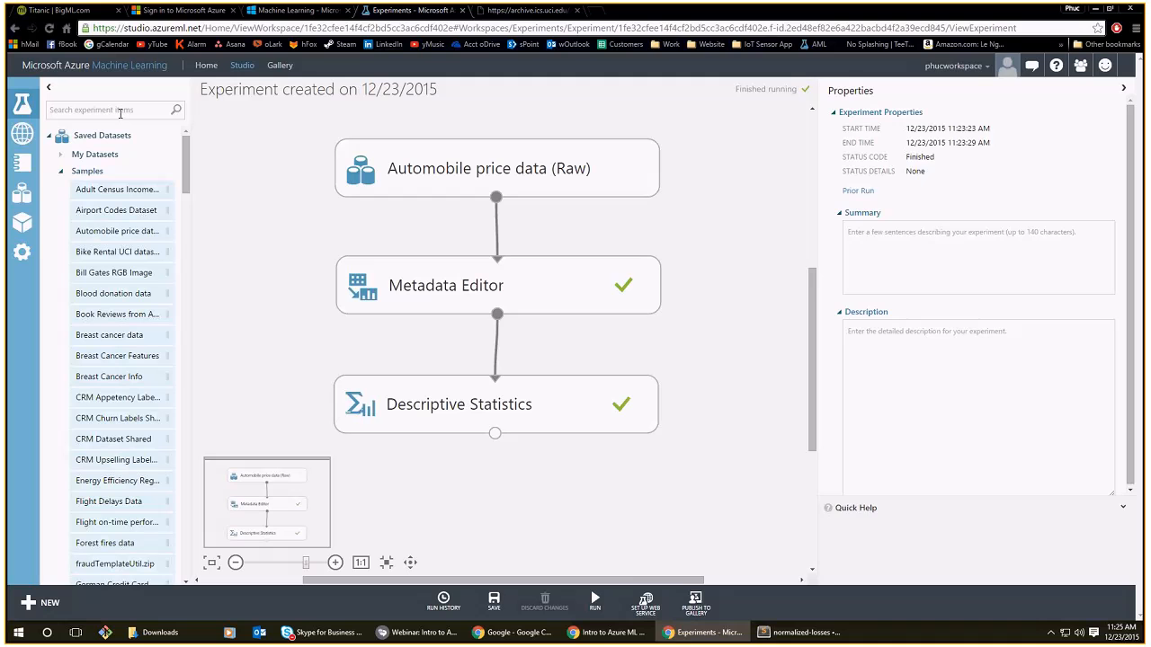
{"action": "key", "text": "alt+Tab"}
{"action": "left_click", "coordinate": [816, 321]}
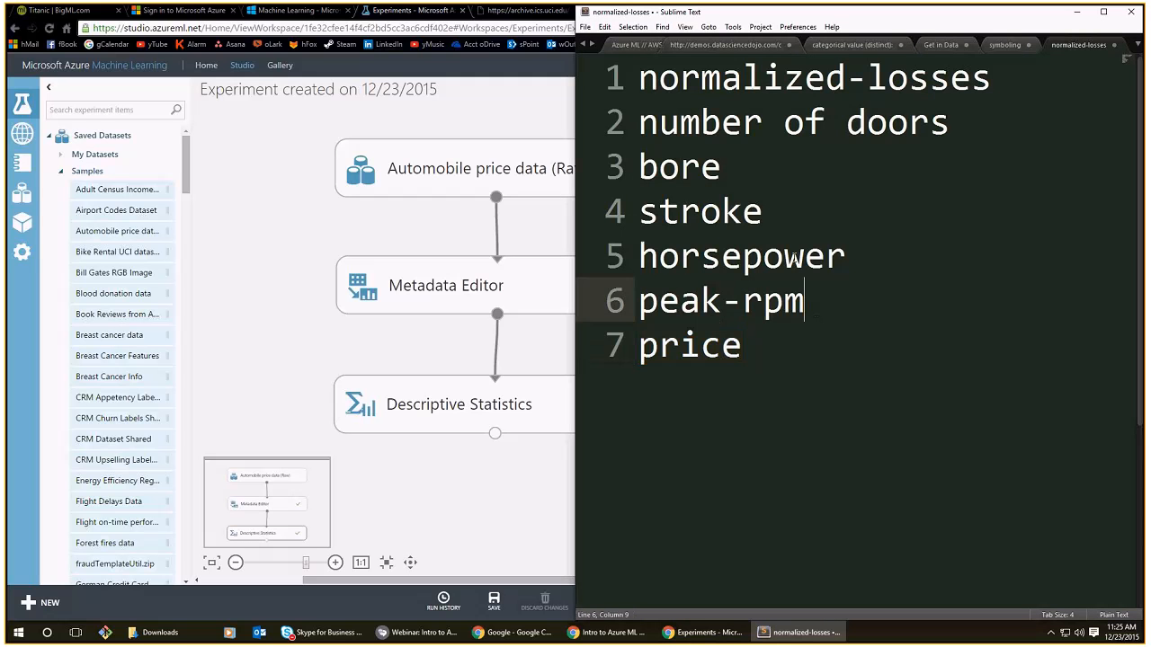
Move the Descriptive Statistics module sideways on the canvas so it sits to the lower right of the Metadata Editor.
{"action": "right_click", "coordinate": [493, 435]}
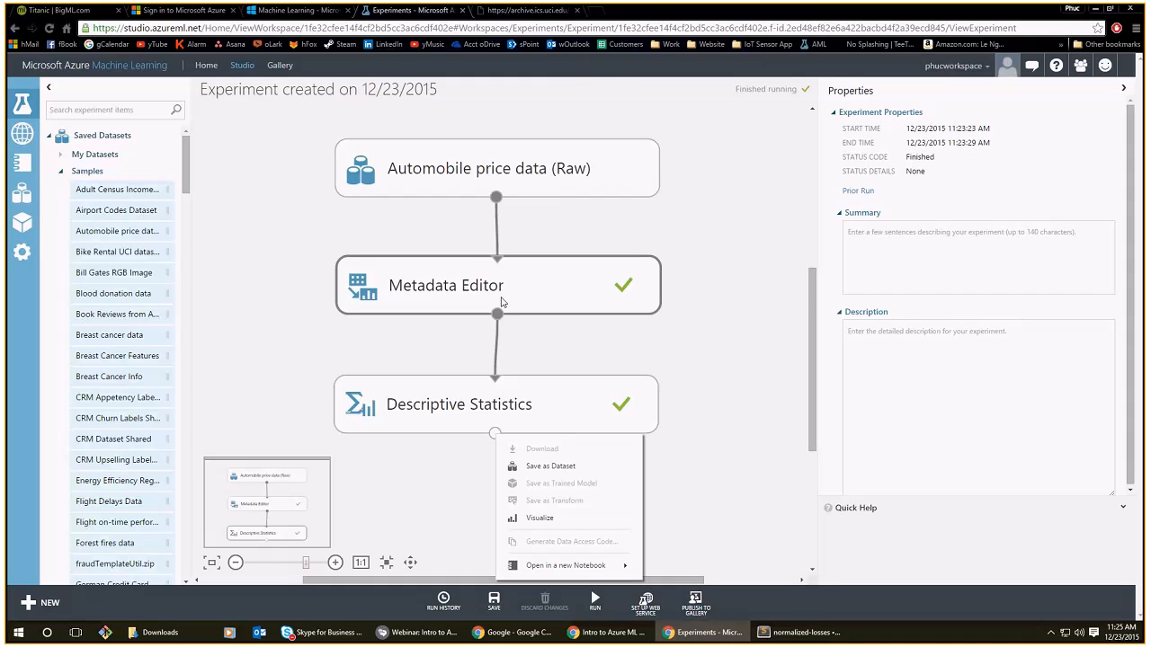
{"action": "left_click", "coordinate": [427, 400]}
{"action": "left_click_drag", "start_coordinate": [427, 400], "coordinate": [615, 404]}
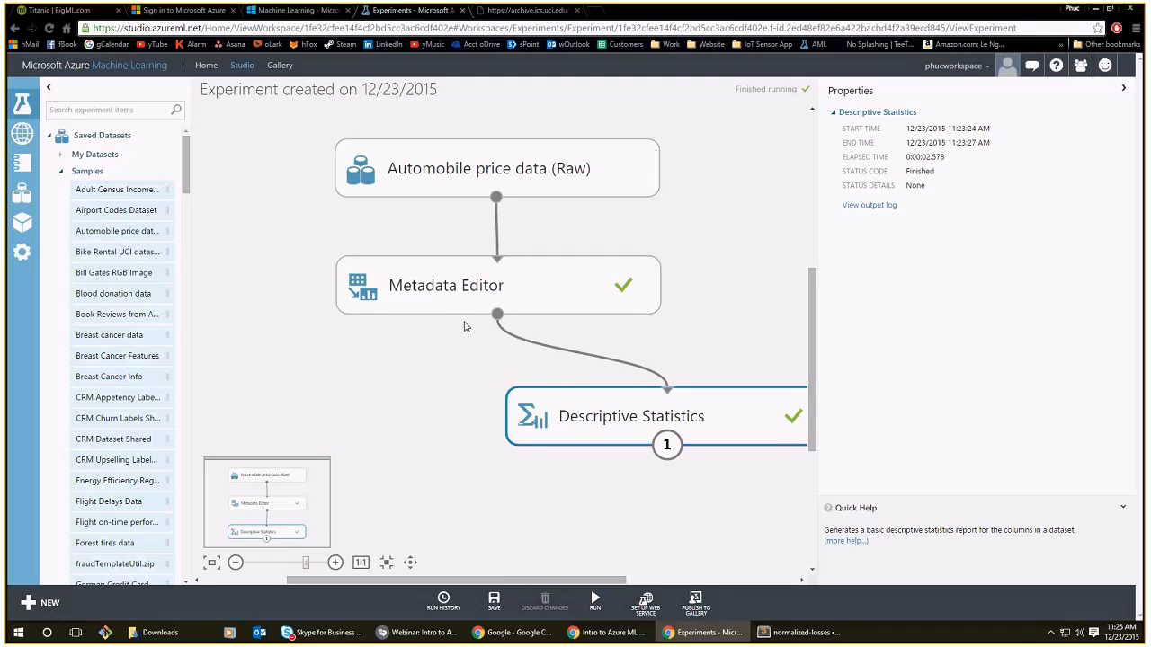
{"action": "scroll", "coordinate": [464, 326], "scroll_direction": "down", "scroll_amount": 2}
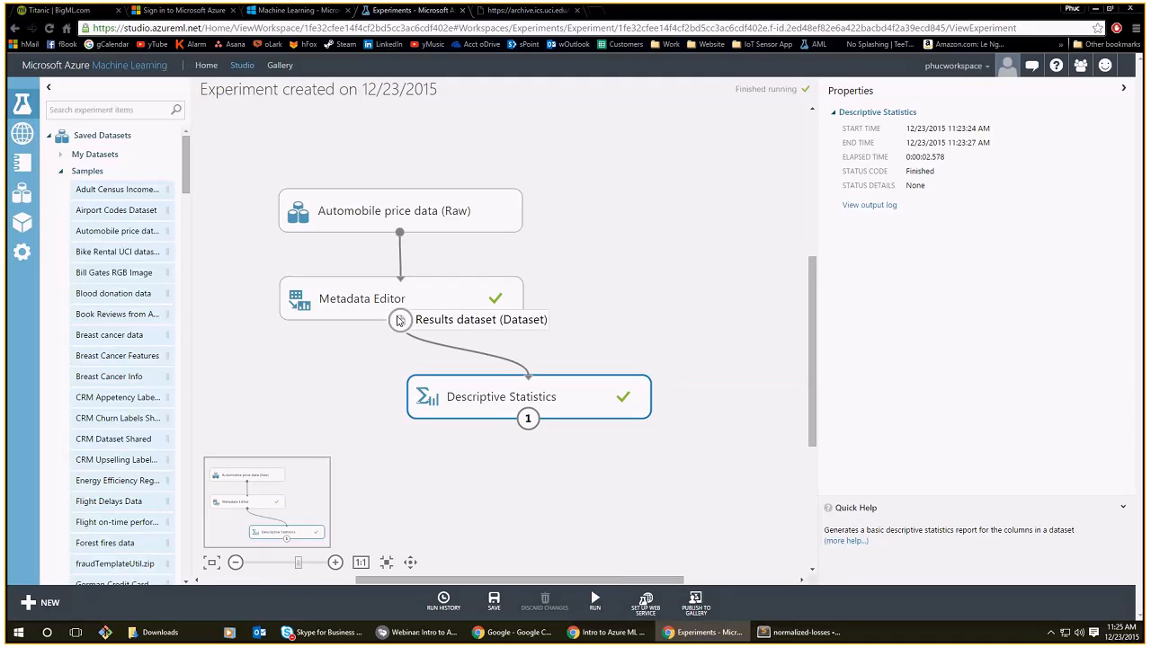
{"action": "right_click", "coordinate": [400, 321]}
{"action": "left_click_drag", "start_coordinate": [572, 399], "coordinate": [611, 391]}
Visualize the Descriptive Statistics output, look through its remaining statistics columns and close the results.
{"action": "right_click", "coordinate": [566, 411]}
{"action": "left_click", "coordinate": [575, 498]}
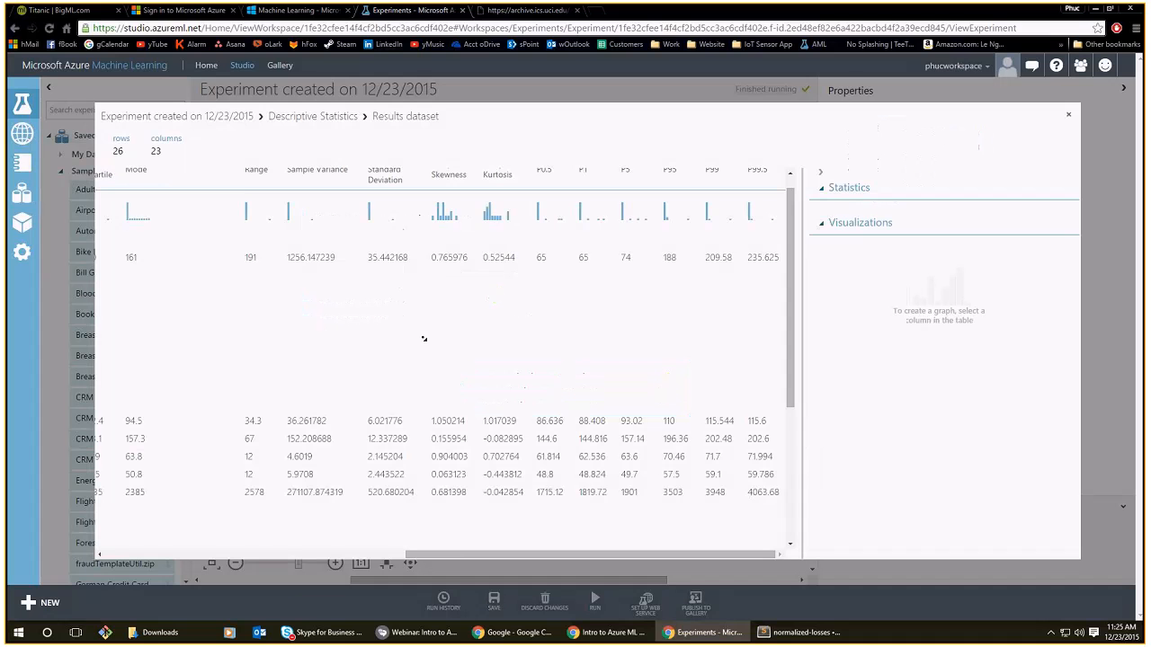
{"action": "scroll", "coordinate": [424, 337], "scroll_direction": "down", "scroll_amount": 1}
{"action": "left_click", "coordinate": [1035, 126]}
Visualize the Metadata Editor's results dataset and place the browser window side by side with the Sublime Text note.
{"action": "right_click", "coordinate": [401, 322]}
{"action": "left_click", "coordinate": [452, 401]}
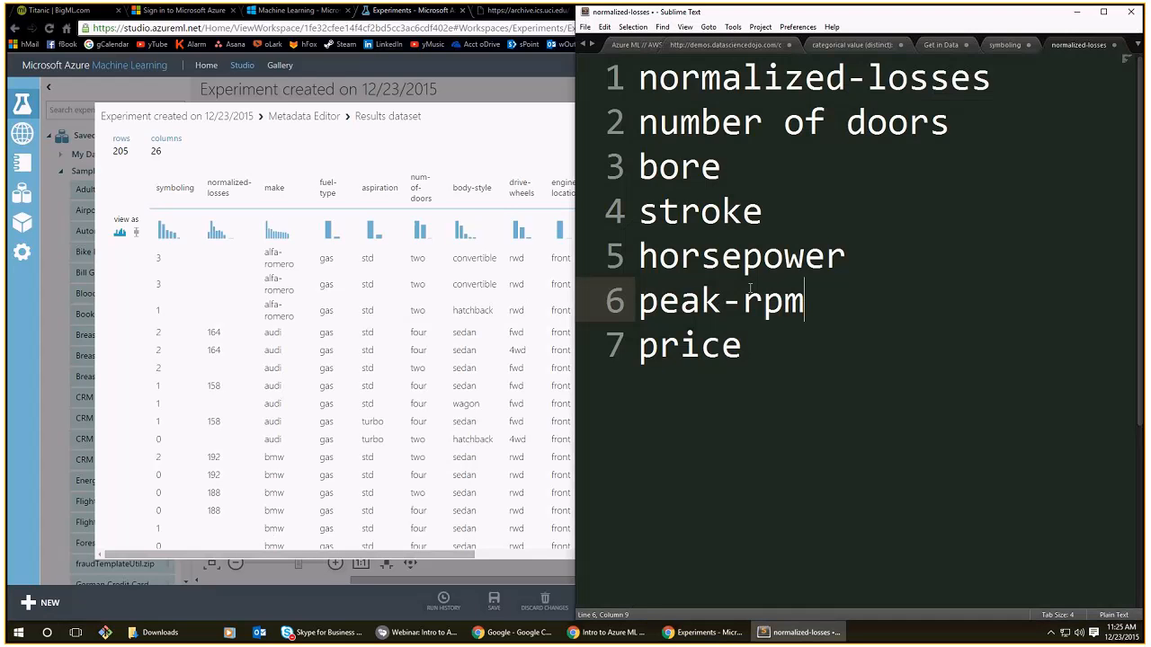
{"action": "key", "text": "super+Left"}
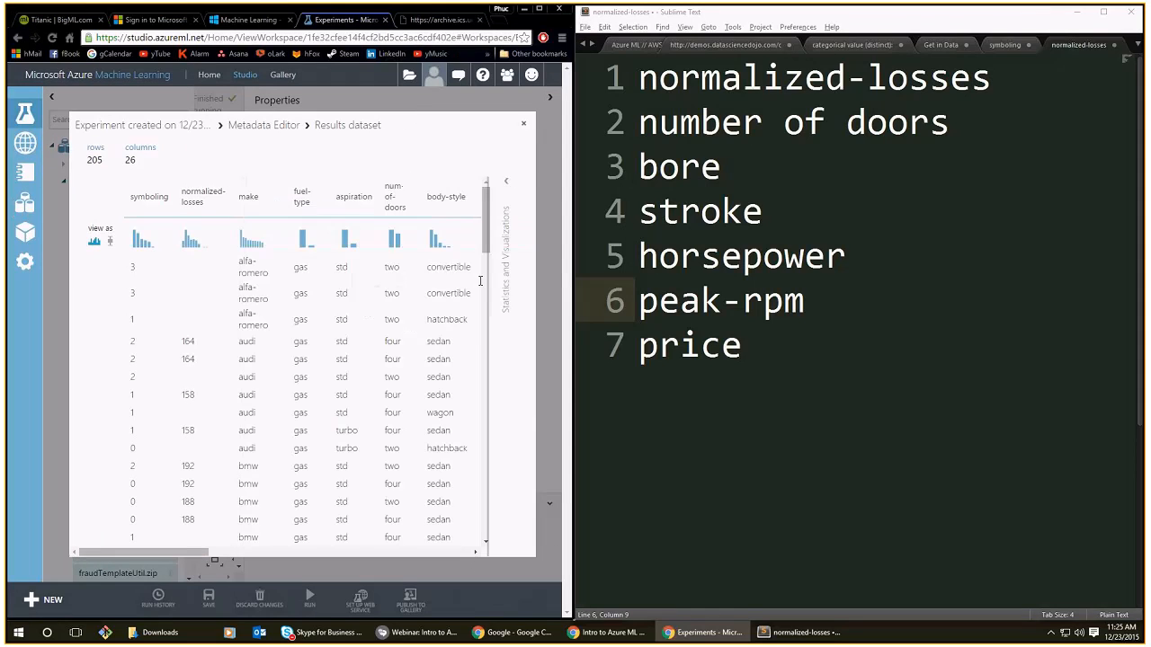
Check the feature type of the normalized-losses column and note "numeric" on an indented line below its name.
{"action": "left_click", "coordinate": [202, 239]}
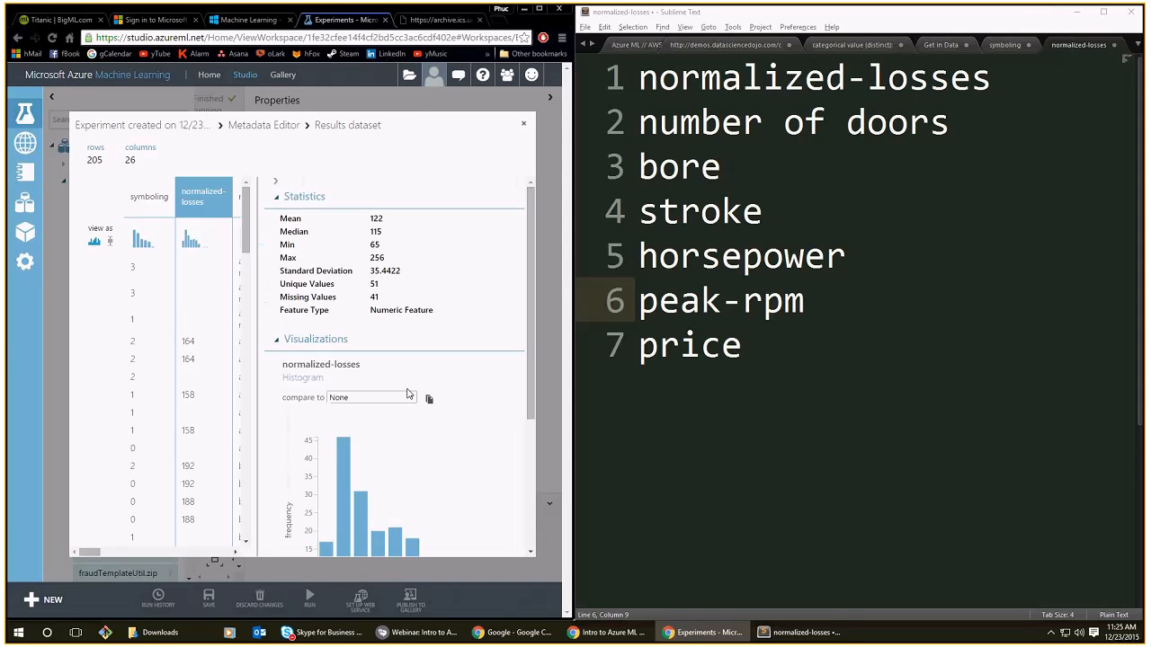
{"action": "left_click_drag", "start_coordinate": [364, 309], "coordinate": [450, 311]}
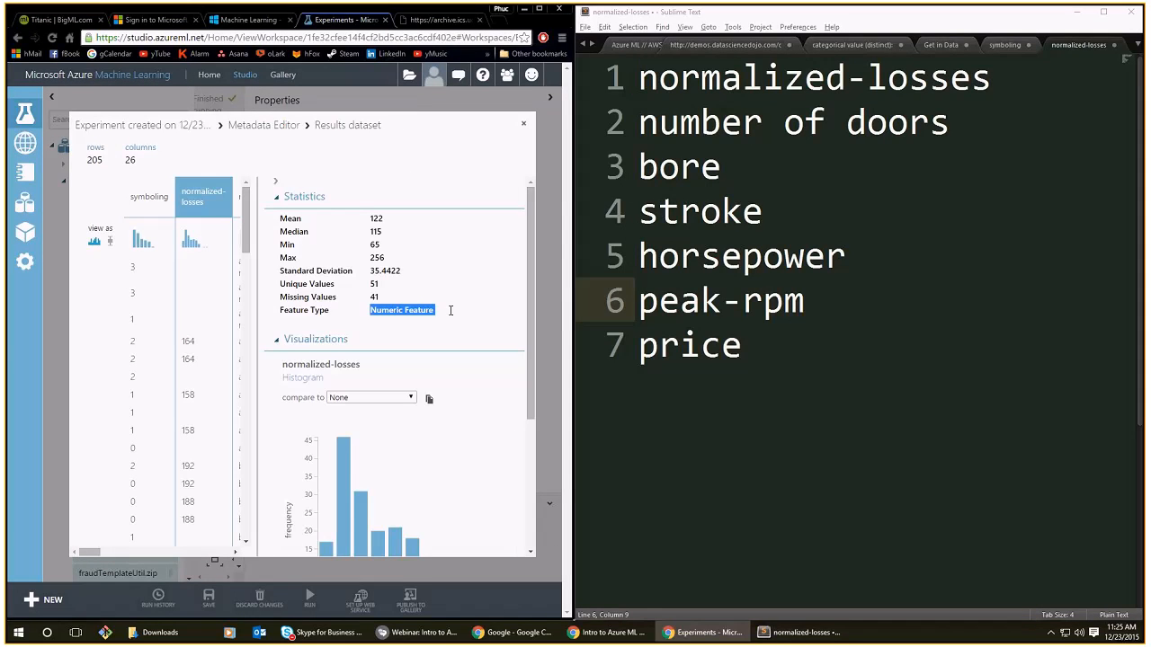
{"action": "left_click", "coordinate": [1036, 88]}
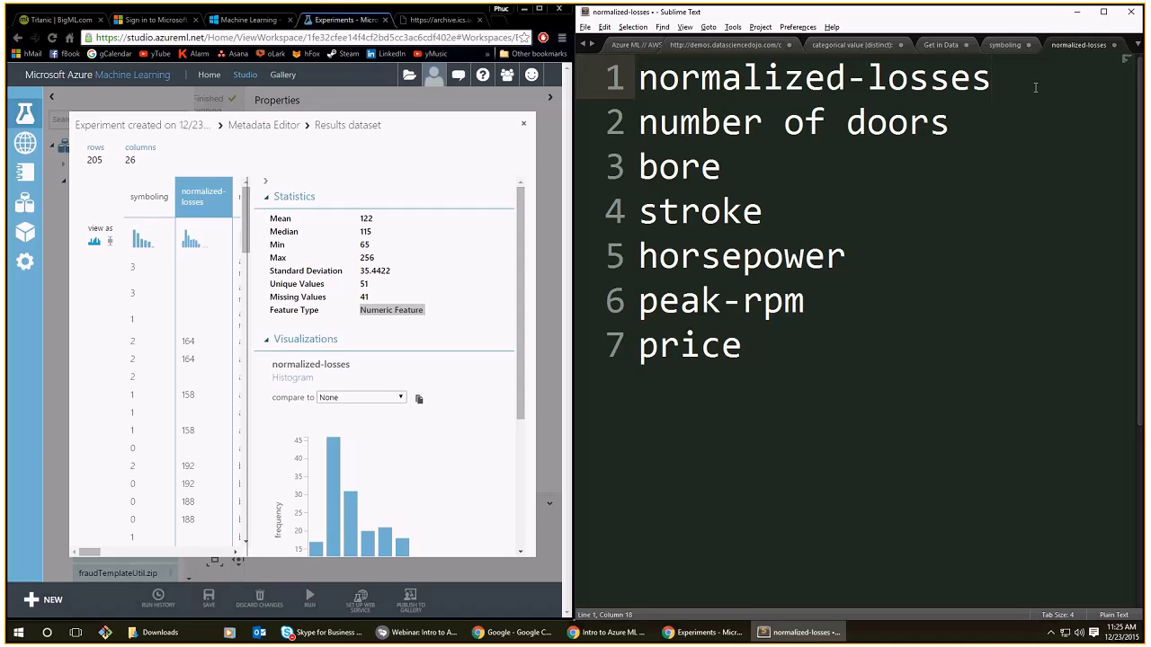
{"action": "key", "text": "Return"}
{"action": "key", "text": "Tab"}
{"action": "type", "text": "numeric"}
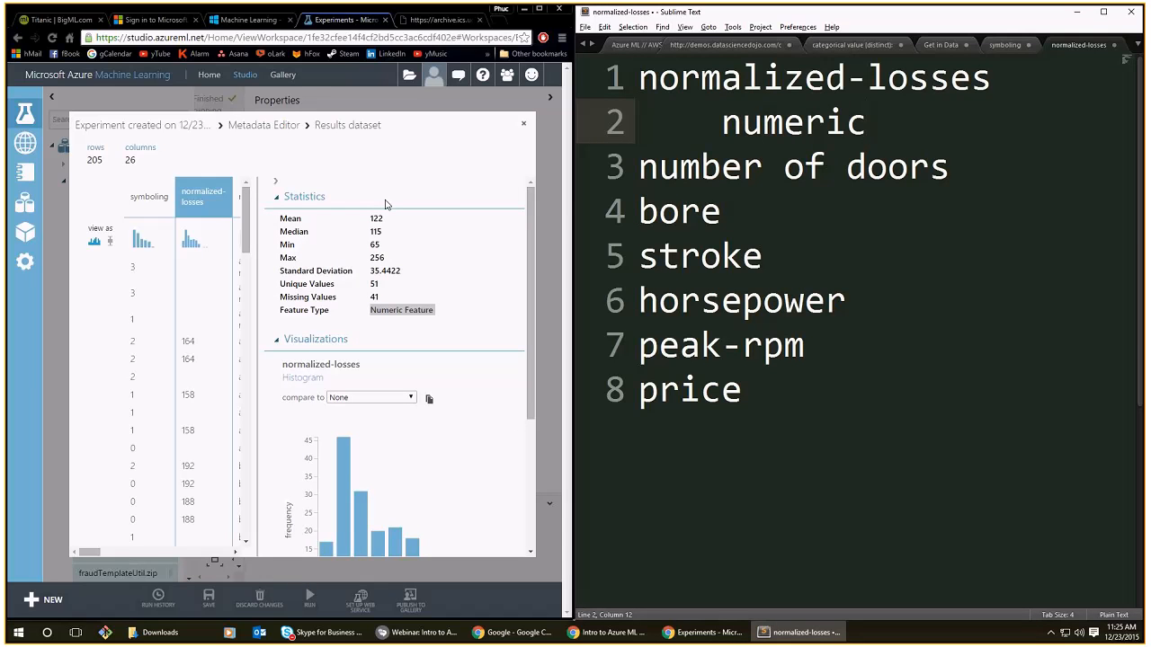
Check the feature type of the num-of-doors column and note "categorical" on an indented line below number of doors.
{"action": "left_click_drag", "start_coordinate": [90, 552], "coordinate": [125, 553]}
{"action": "left_click", "coordinate": [128, 308]}
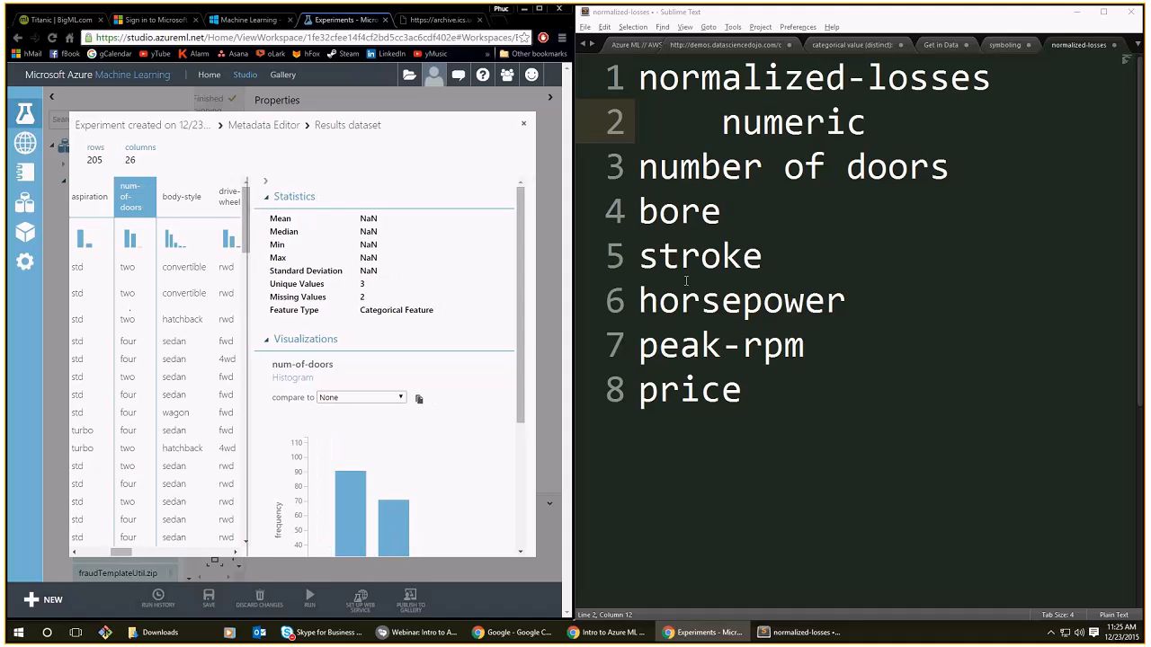
{"action": "left_click", "coordinate": [951, 171]}
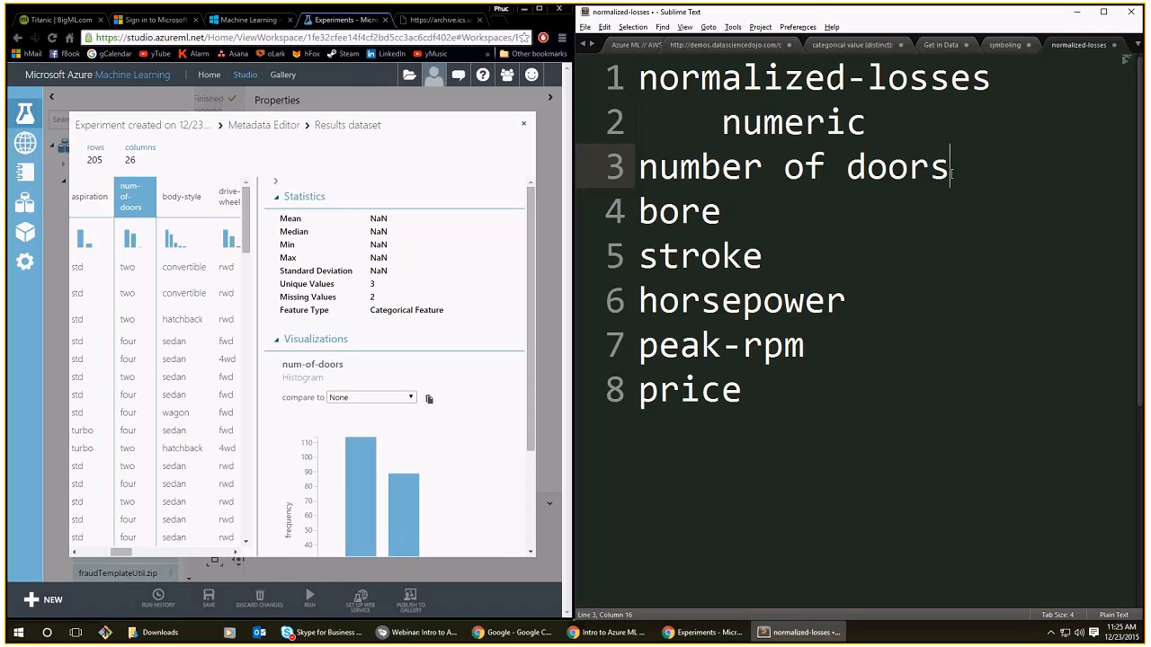
{"action": "key", "text": "Return"}
{"action": "key", "text": "Tab"}
{"action": "type", "text": "ca"}
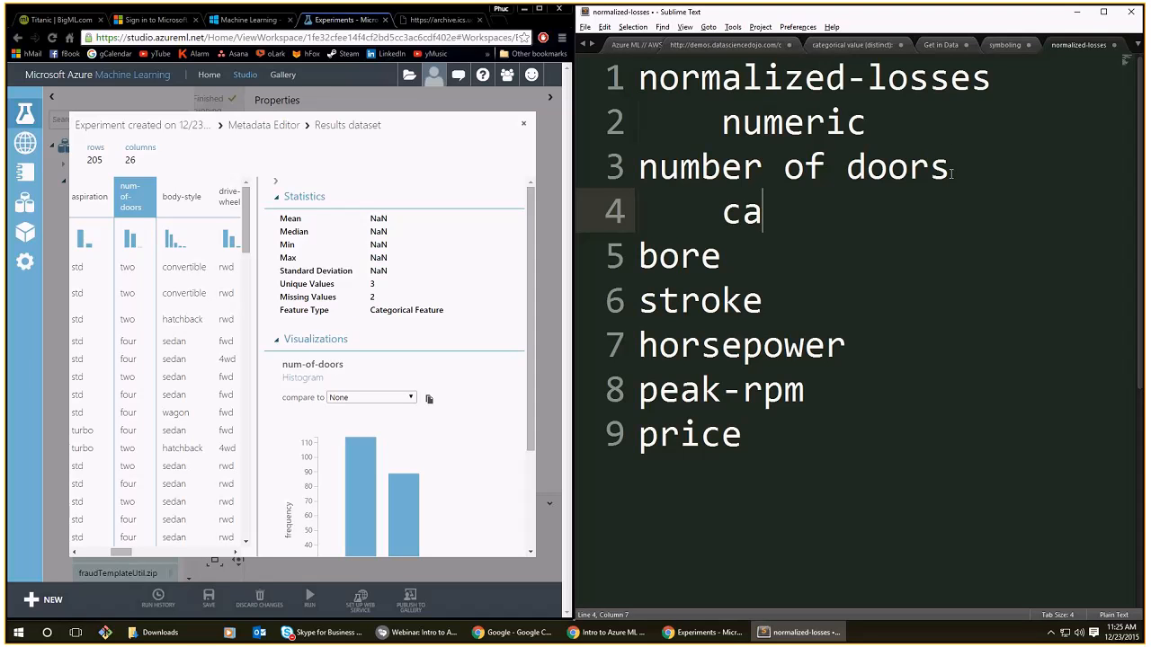
{"action": "type", "text": "tegorical"}
Check the feature type of the bore column and note "numeric" on an indented line below bore.
{"action": "left_click_drag", "start_coordinate": [122, 552], "coordinate": [188, 559]}
{"action": "left_click", "coordinate": [169, 197]}
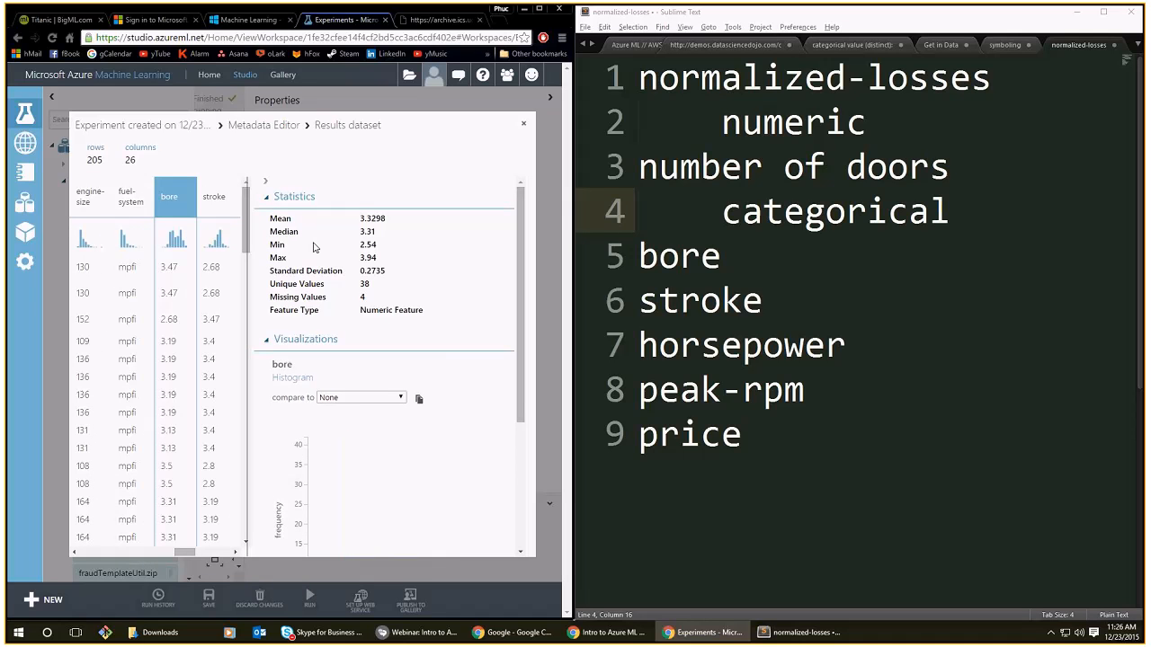
{"action": "left_click", "coordinate": [720, 266]}
{"action": "key", "text": "Return"}
{"action": "key", "text": "Tab"}
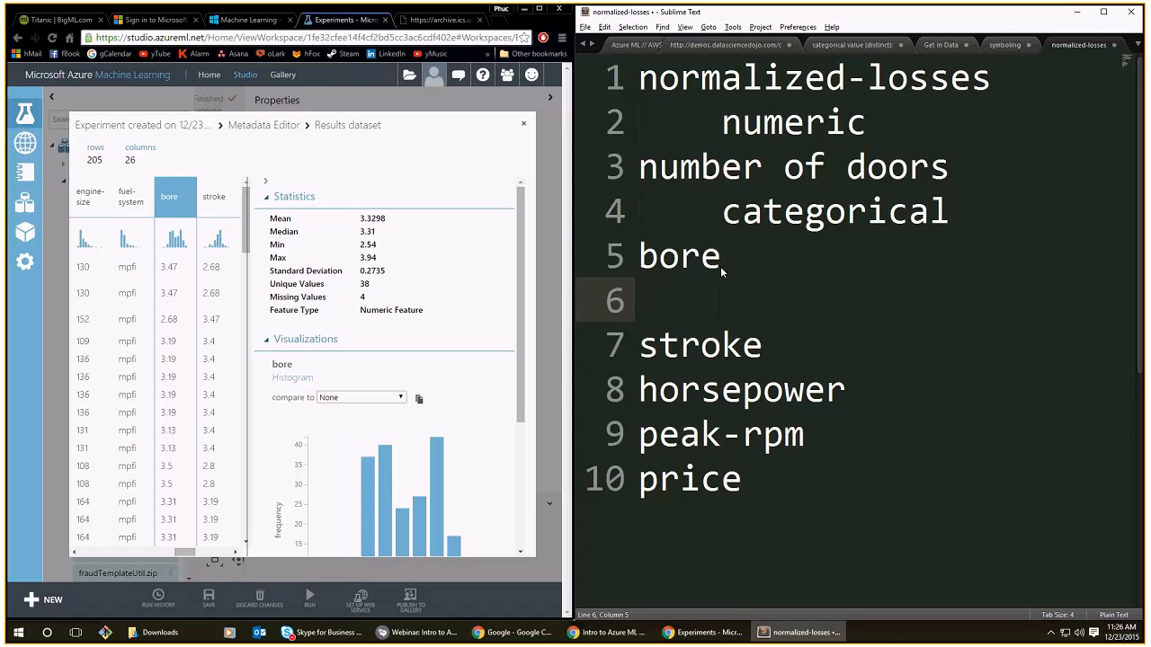
{"action": "type", "text": "numeric"}
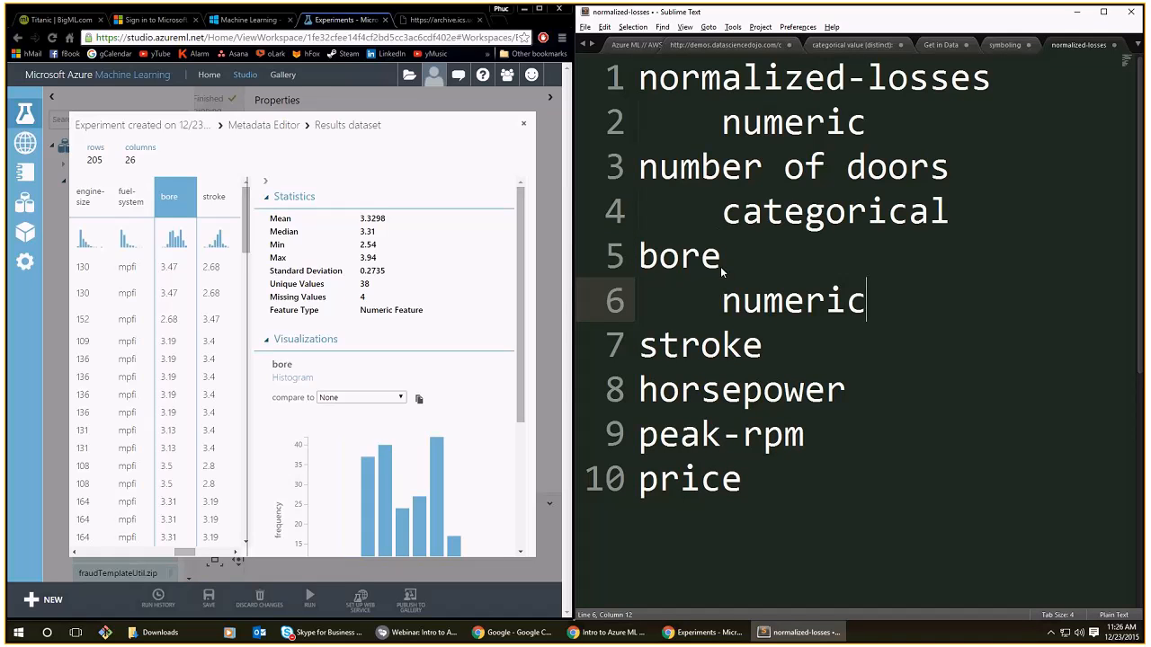
Note "numeric" on an indented line below stroke and check the stroke column's statistics.
{"action": "left_click", "coordinate": [766, 346]}
{"action": "key", "text": "Return"}
{"action": "key", "text": "Tab"}
{"action": "type", "text": "numeric"}
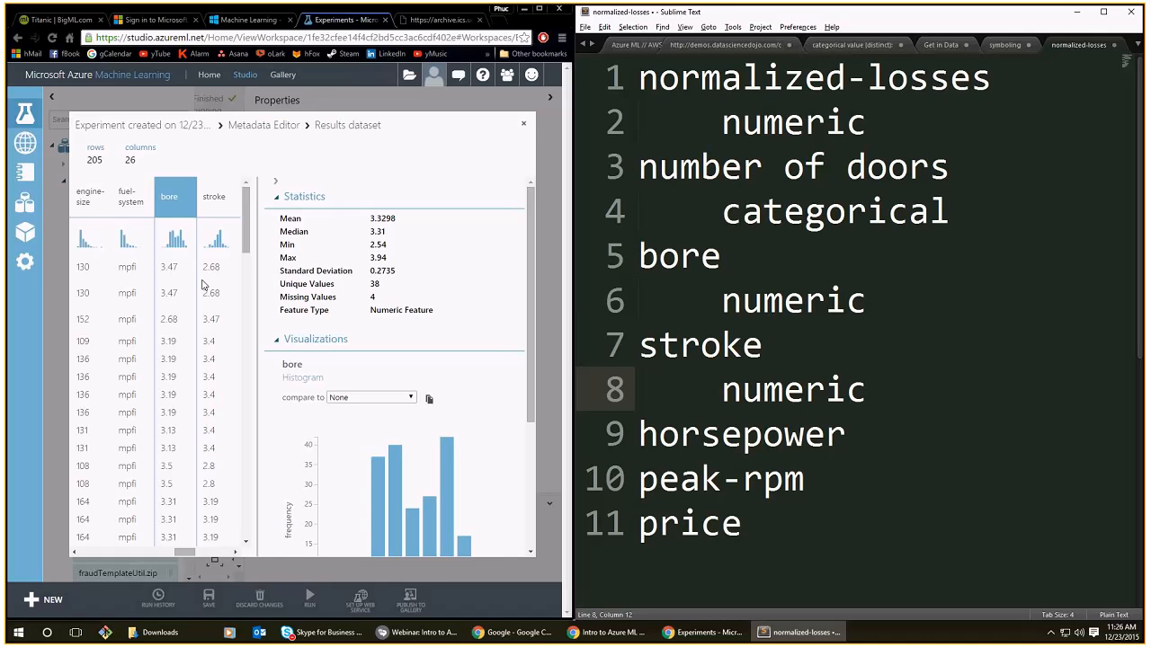
{"action": "left_click_drag", "start_coordinate": [219, 267], "coordinate": [212, 267]}
Bring the horsepower column into view in the results and note "numeric" on an indented line below horsepower.
{"action": "left_click_drag", "start_coordinate": [174, 557], "coordinate": [201, 559]}
{"action": "left_click", "coordinate": [912, 424]}
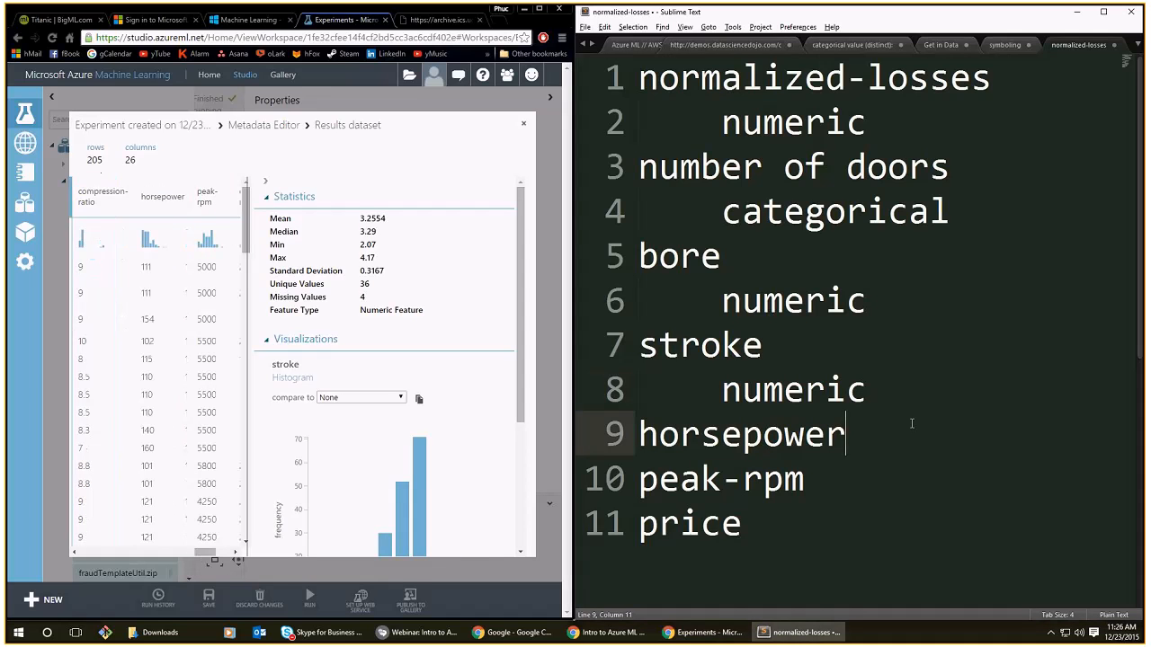
{"action": "key", "text": "Return"}
{"action": "type", "text": "n"}
{"action": "key", "text": "BackSpace"}
{"action": "key", "text": "Tab"}
{"action": "type", "text": "nume"}
{"action": "key", "text": "BackSpace"}
{"action": "key", "text": "BackSpace"}
{"action": "type", "text": "umeric"}
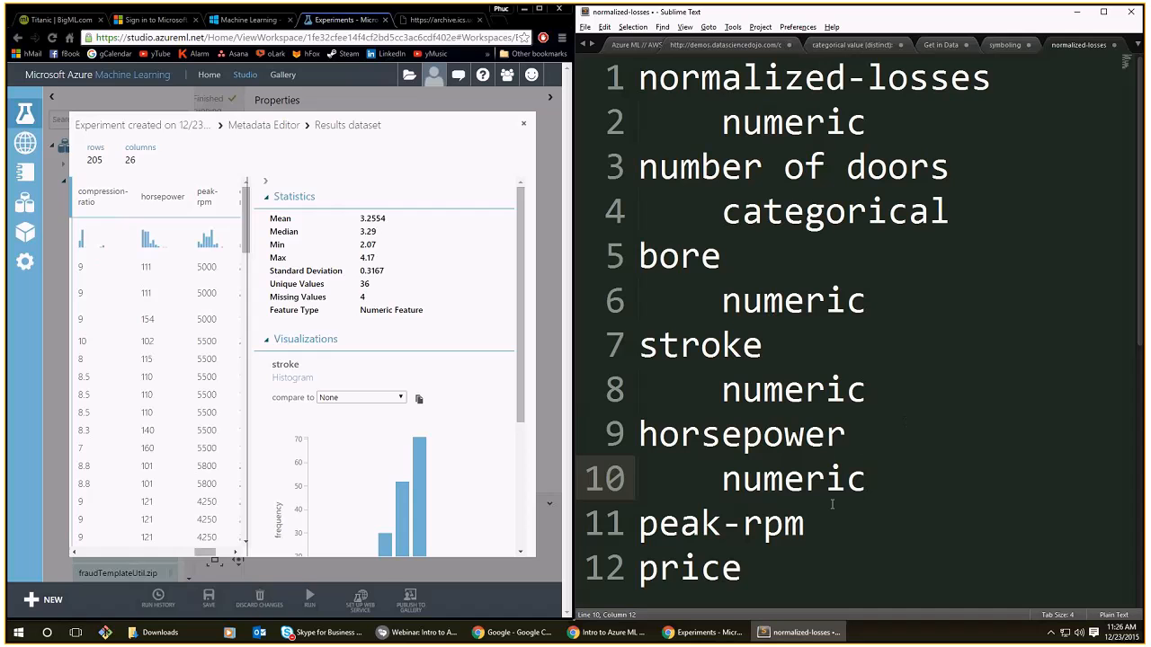
Note "numeric" on an indented line below peak-rpm.
{"action": "left_click", "coordinate": [821, 522]}
{"action": "key", "text": "Return"}
{"action": "key", "text": "Tab"}
{"action": "type", "text": "nu"}
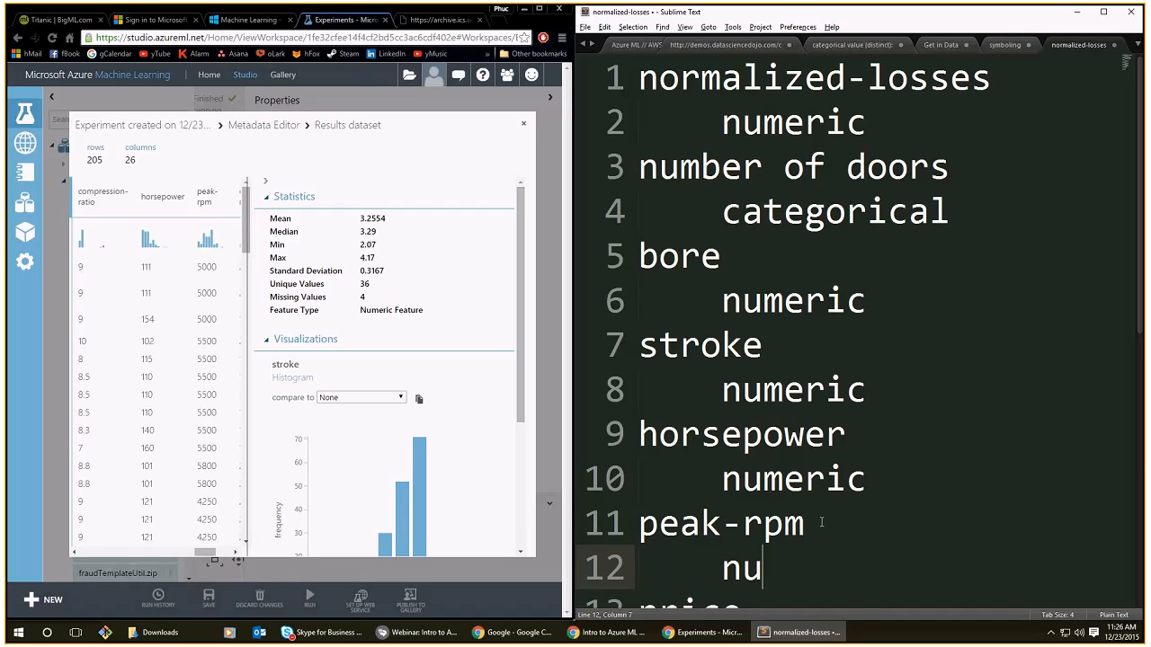
{"action": "type", "text": "meric"}
Bring the price column into view in the results and note "response class" on an indented line below price.
{"action": "scroll", "coordinate": [814, 495], "scroll_direction": "down", "scroll_amount": 2}
{"action": "left_click", "coordinate": [794, 411]}
{"action": "scroll", "coordinate": [794, 411], "scroll_direction": "up", "scroll_amount": 1}
{"action": "left_click_drag", "start_coordinate": [207, 555], "coordinate": [221, 558]}
{"action": "left_click", "coordinate": [740, 511]}
{"action": "key", "text": "Return"}
{"action": "key", "text": "Tab"}
{"action": "type", "text": "response clas"}
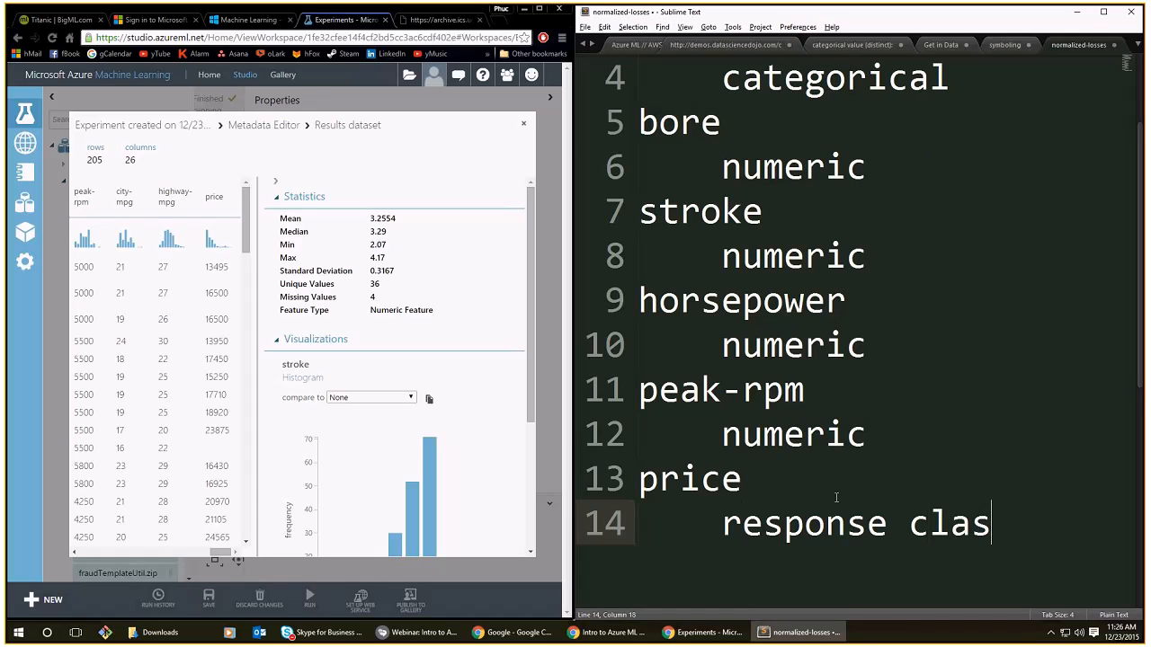
{"action": "type", "text": "s"}
Maximize the Azure Machine Learning window and close the Metadata Editor's results dataset to return to the experiment canvas.
{"action": "left_click", "coordinate": [537, 9]}
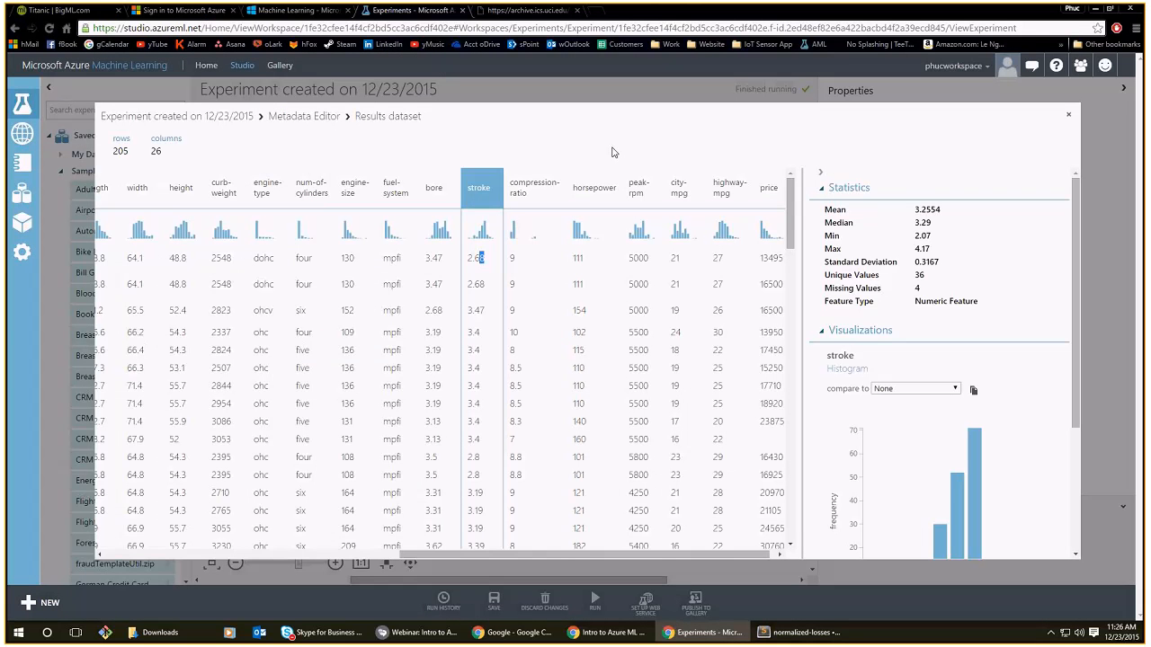
{"action": "key", "text": "Escape"}
{"action": "left_click_drag", "start_coordinate": [431, 464], "coordinate": [509, 438]}
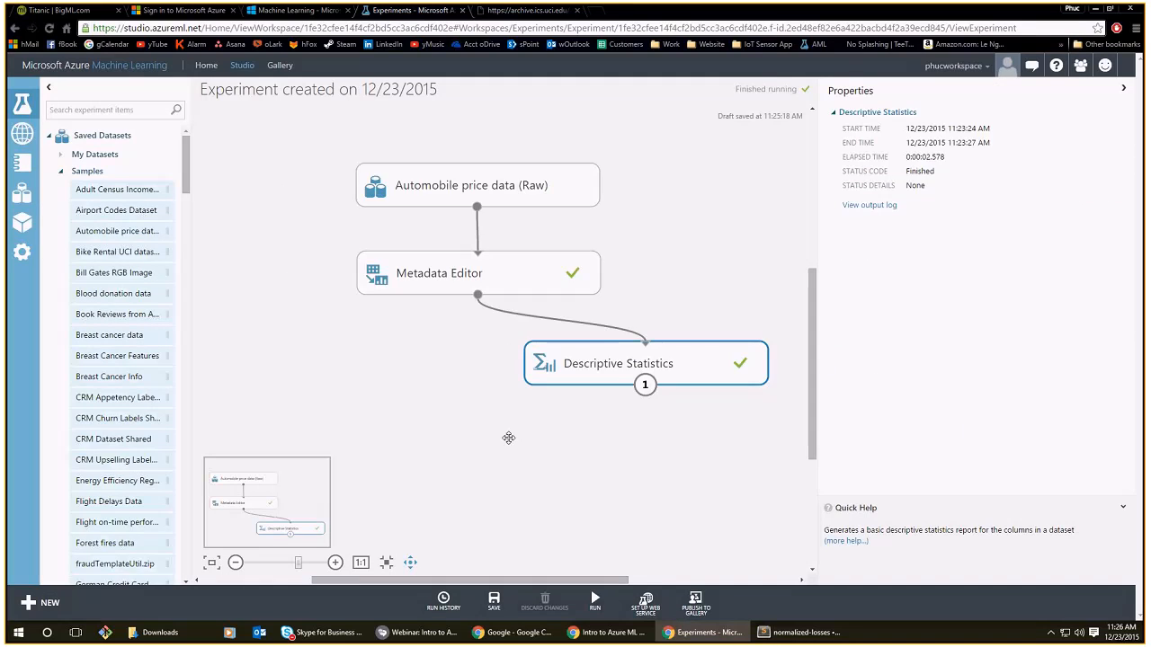
Search the experiment items for "clean" and add a Clean Missing Data module below Metadata Editor.
{"action": "scroll", "coordinate": [509, 438], "scroll_direction": "down", "scroll_amount": 1}
{"action": "scroll", "coordinate": [132, 239], "scroll_direction": "down", "scroll_amount": 3}
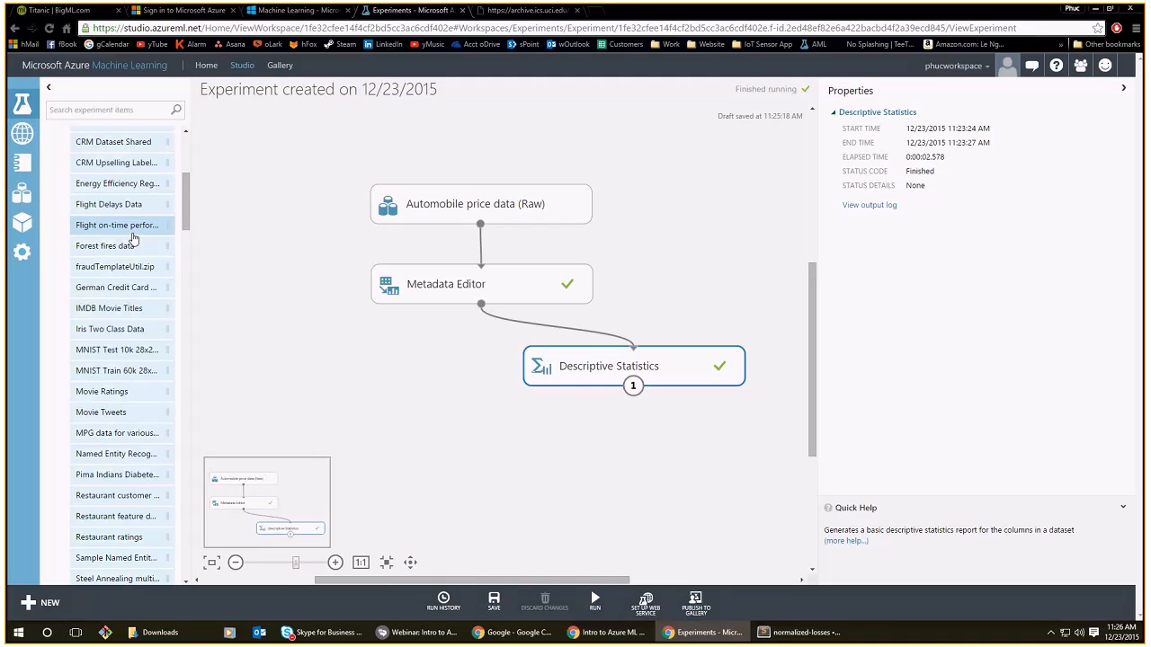
{"action": "scroll", "coordinate": [132, 238], "scroll_direction": "down", "scroll_amount": 2}
{"action": "left_click", "coordinate": [103, 110]}
{"action": "type", "text": "clean"}
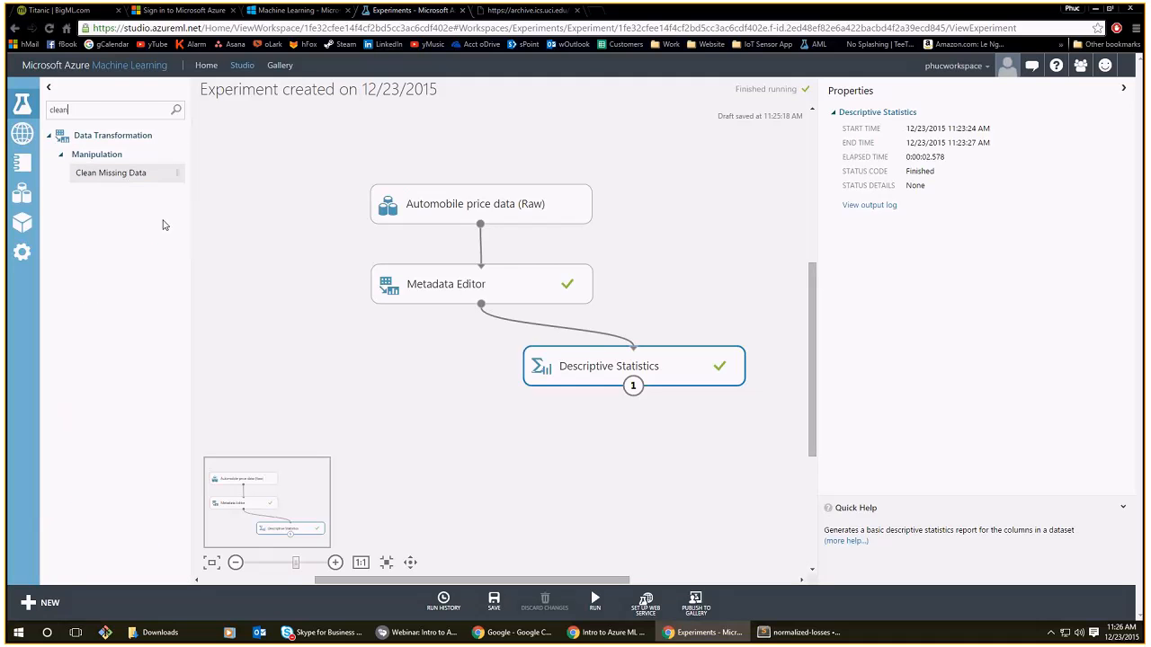
{"action": "left_click_drag", "start_coordinate": [281, 288], "coordinate": [414, 377]}
Move Descriptive Statistics aside, position Clean Missing Data beneath Metadata Editor, and connect Metadata Editor's output to it.
{"action": "left_click_drag", "start_coordinate": [557, 374], "coordinate": [642, 372]}
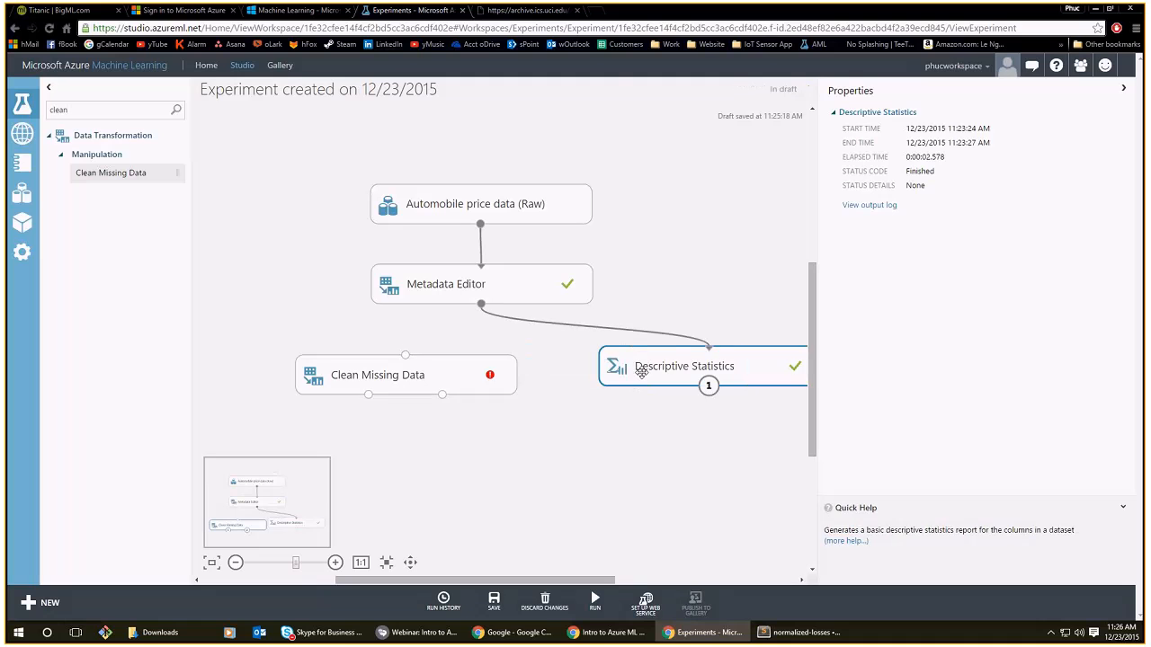
{"action": "left_click_drag", "start_coordinate": [396, 375], "coordinate": [465, 375]}
{"action": "left_click_drag", "start_coordinate": [481, 307], "coordinate": [488, 373]}
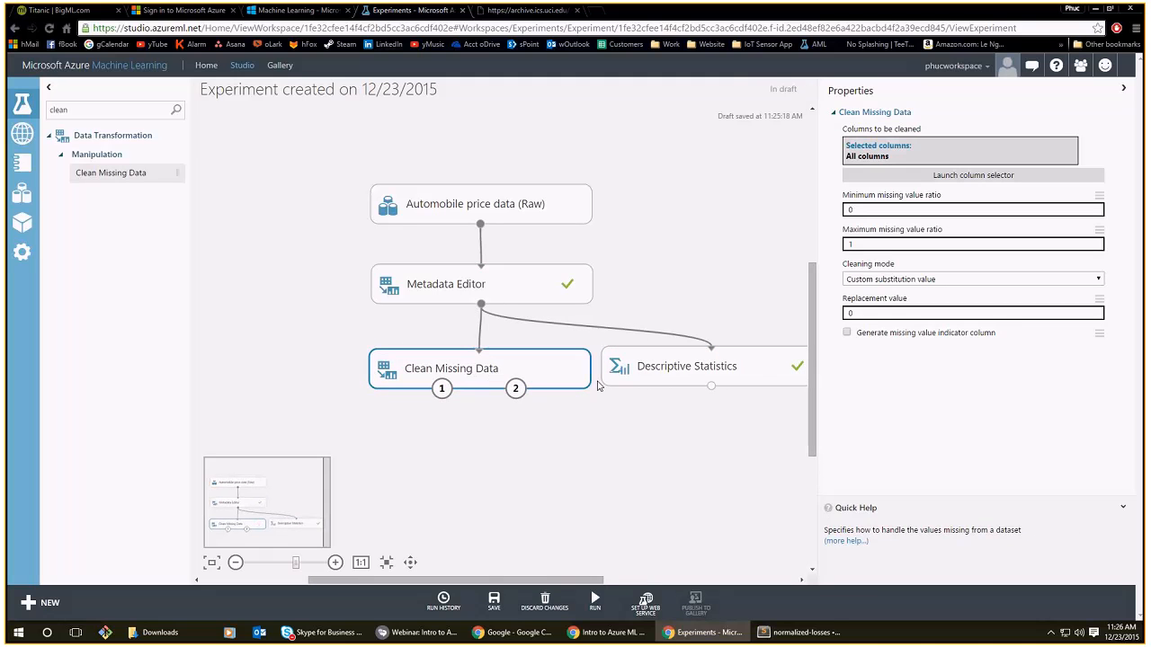
Switch to Sublime Text and review which noted columns are numeric and which are categorical.
{"action": "key", "text": "alt+Tab"}
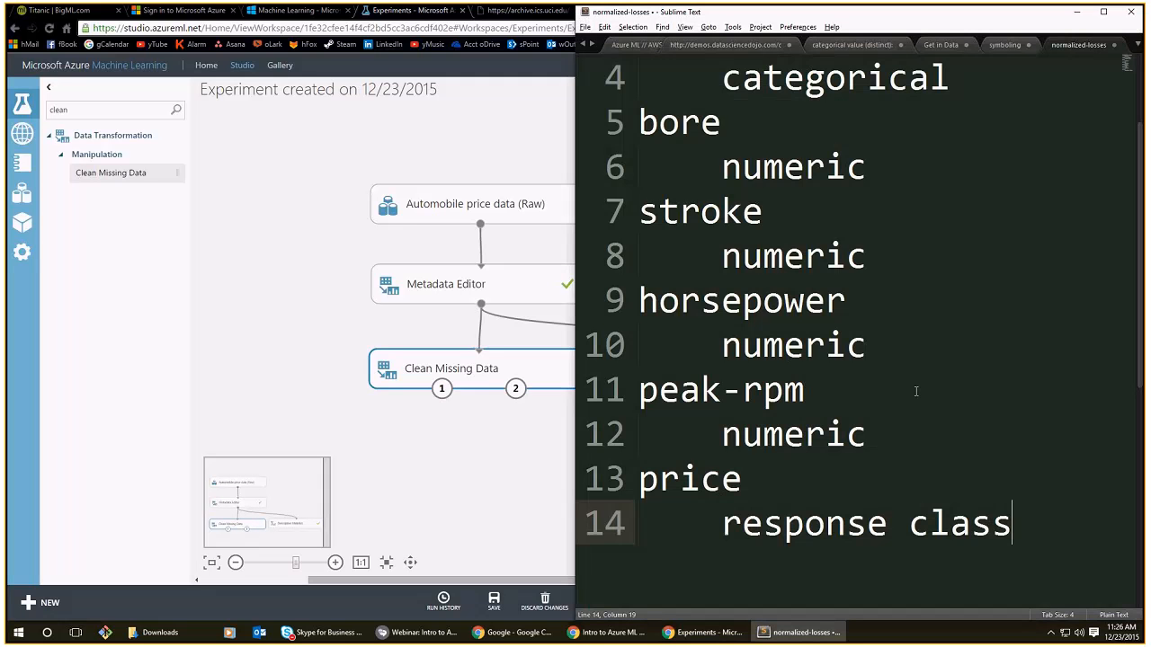
{"action": "scroll", "coordinate": [881, 441], "scroll_direction": "up", "scroll_amount": 3}
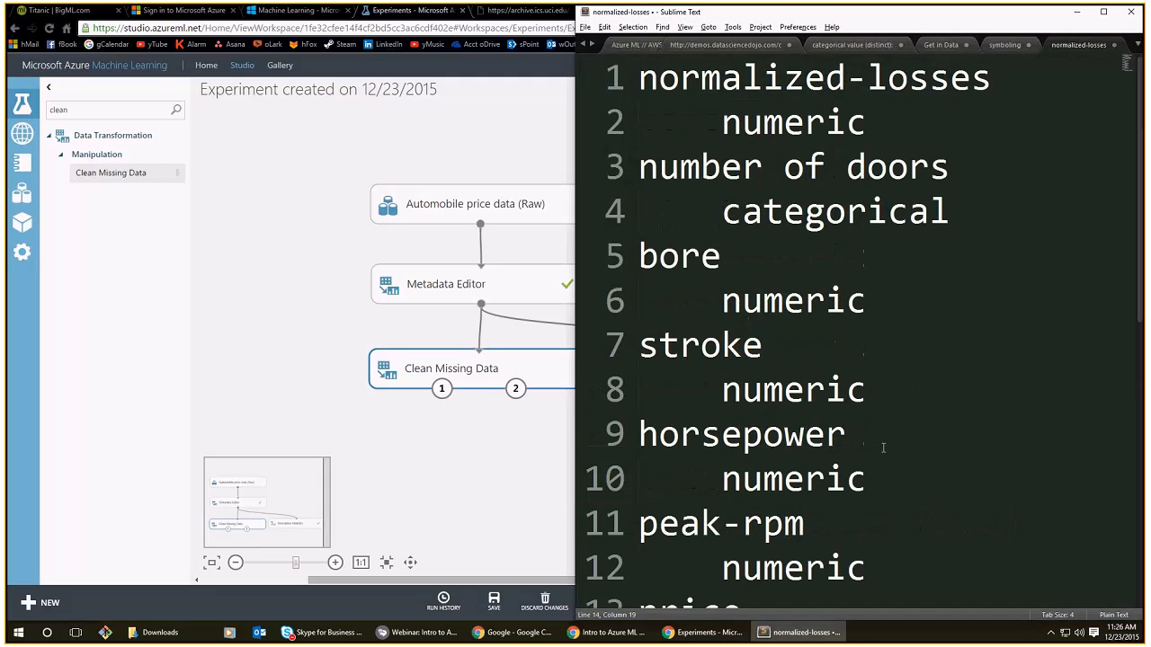
{"action": "left_click", "coordinate": [792, 126]}
{"action": "left_click", "coordinate": [803, 301]}
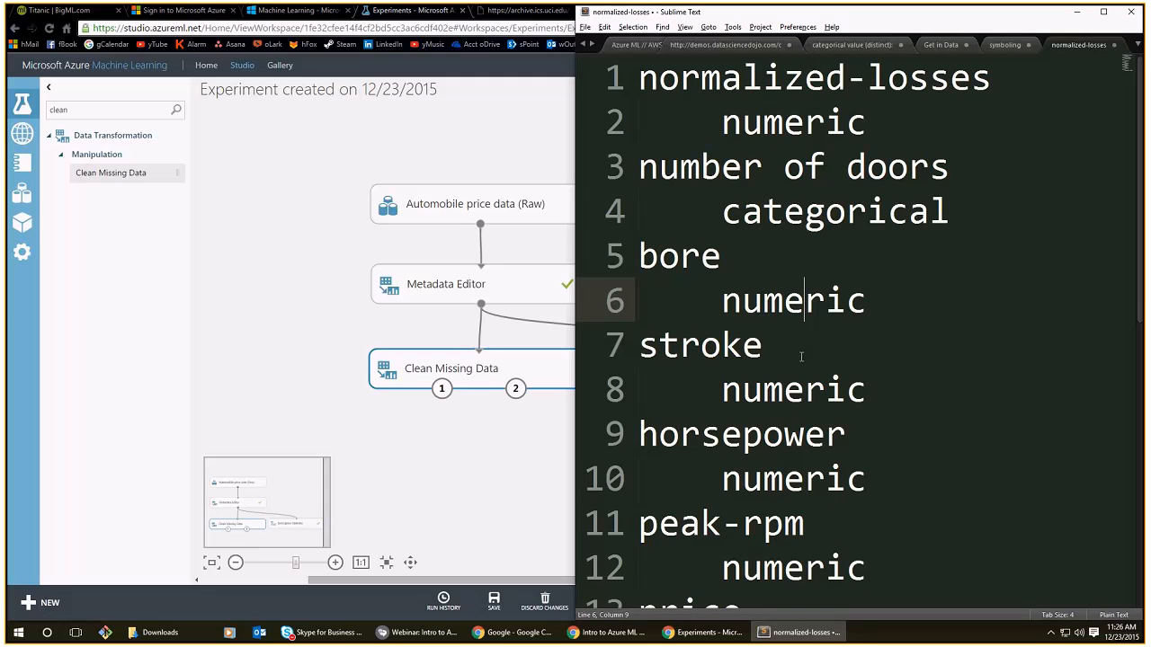
{"action": "left_click", "coordinate": [845, 212]}
{"action": "double_click", "coordinate": [846, 212]}
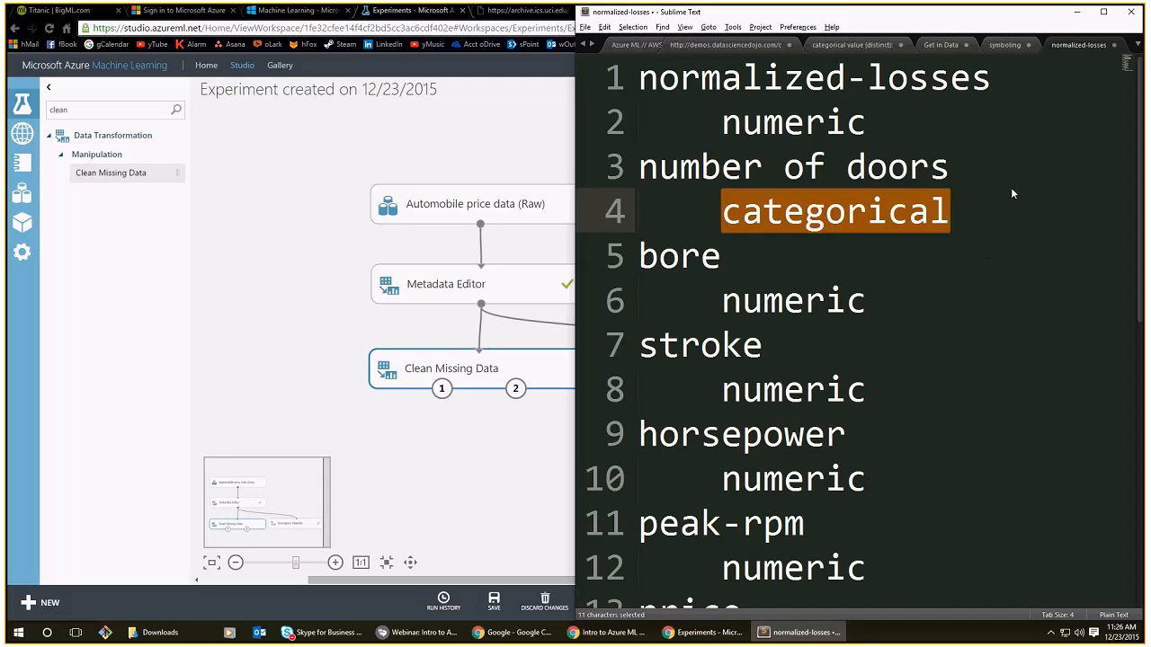
{"action": "left_click", "coordinate": [990, 195]}
Create a new text file and title it "Missing Data Cleansing:", followed by a blank line.
{"action": "key", "text": "ctrl+n"}
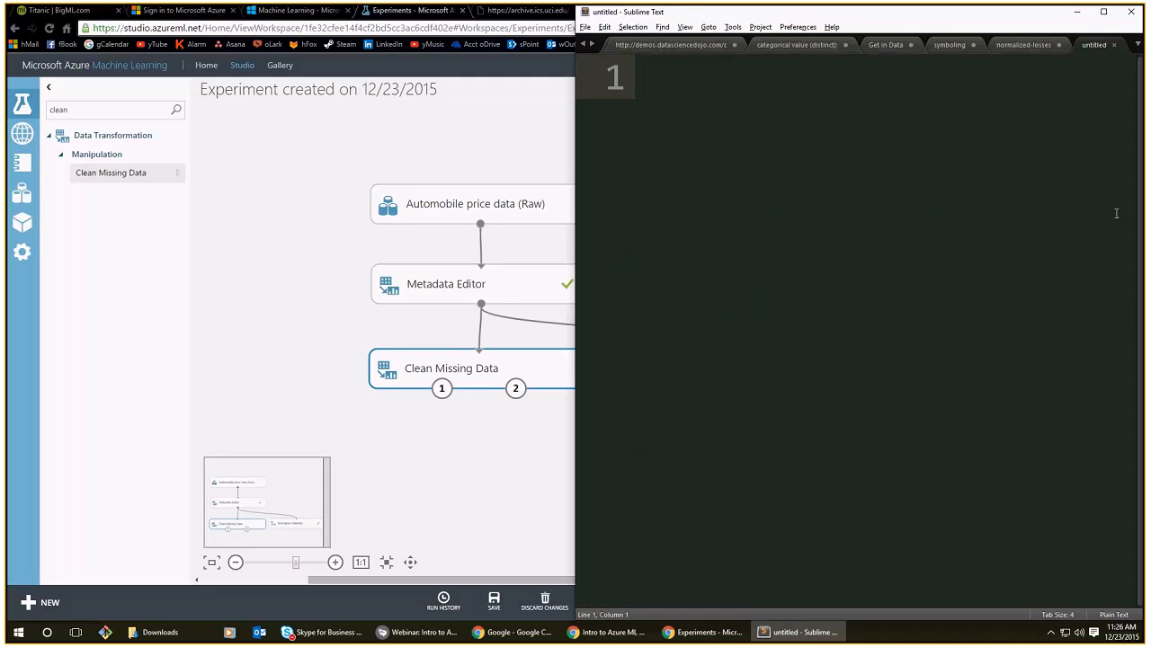
{"action": "type", "text": "Missing Data"}
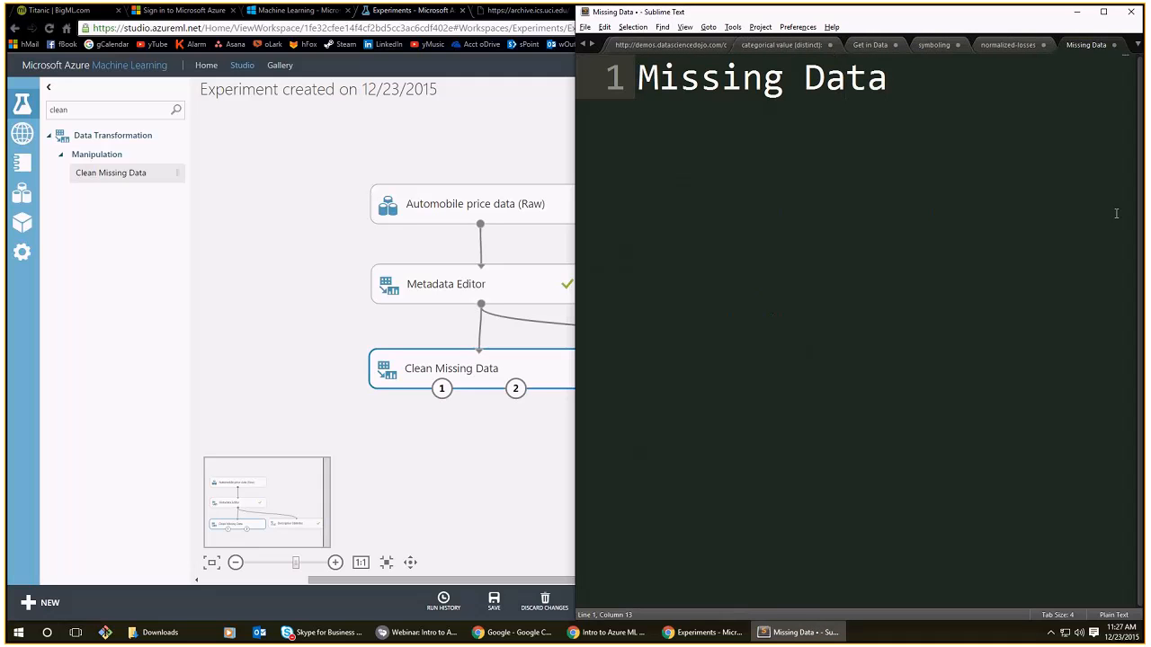
{"action": "type", "text": " Cleansing:"}
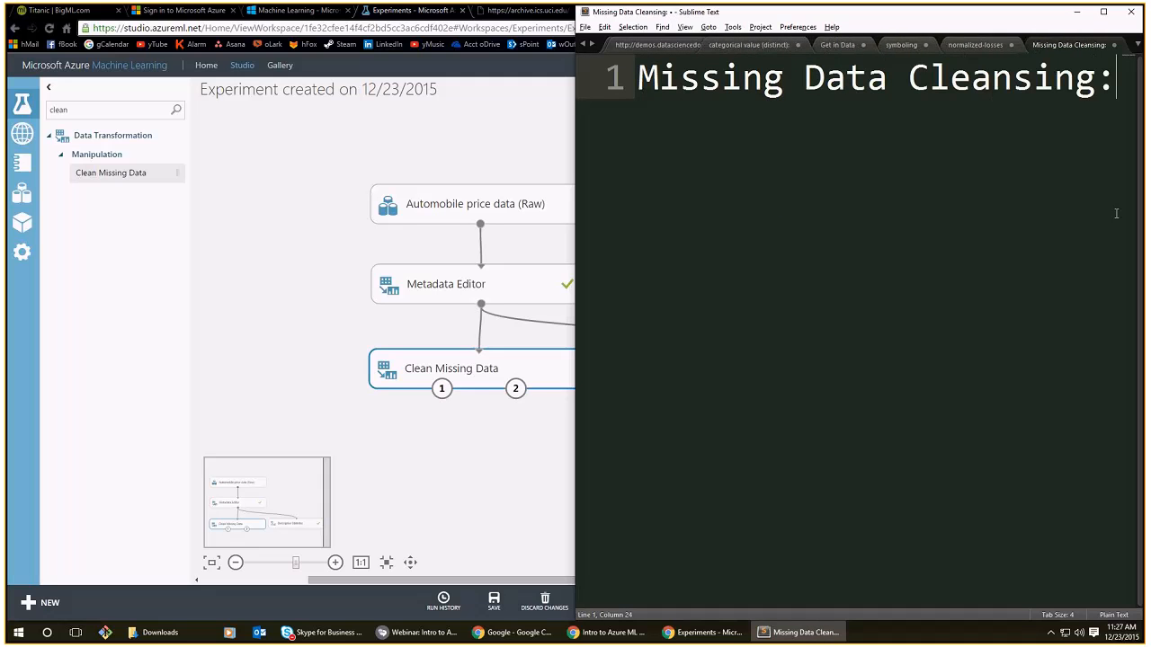
{"action": "key", "text": "Return"}
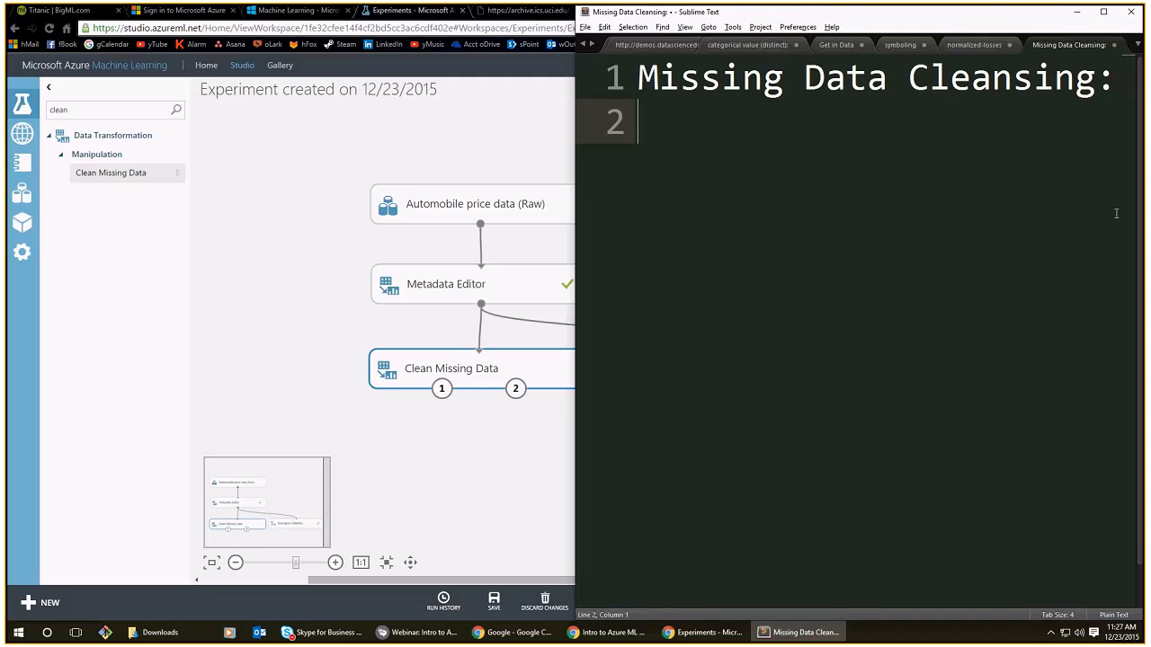
{"action": "key", "text": "Return"}
Add the headings "Numerics:" and "Categorical:" below the title, separated by a blank line.
{"action": "type", "text": "Numerics"}
{"action": "key", "text": "Return"}
{"action": "key", "text": "Return"}
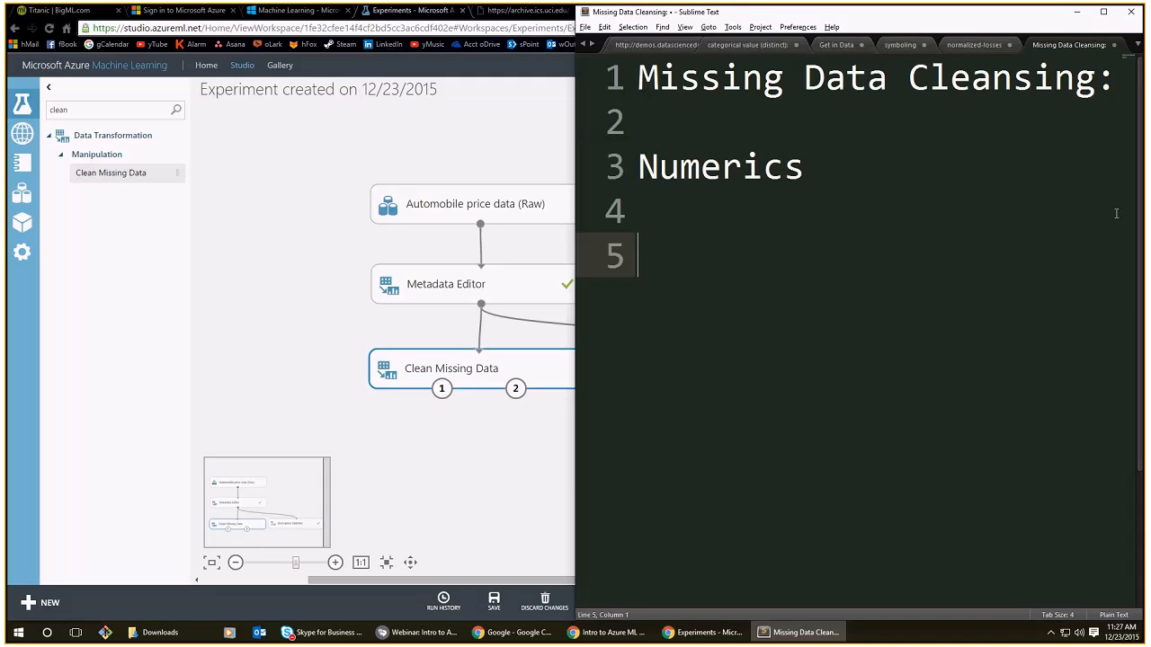
{"action": "type", "text": "Categorical"}
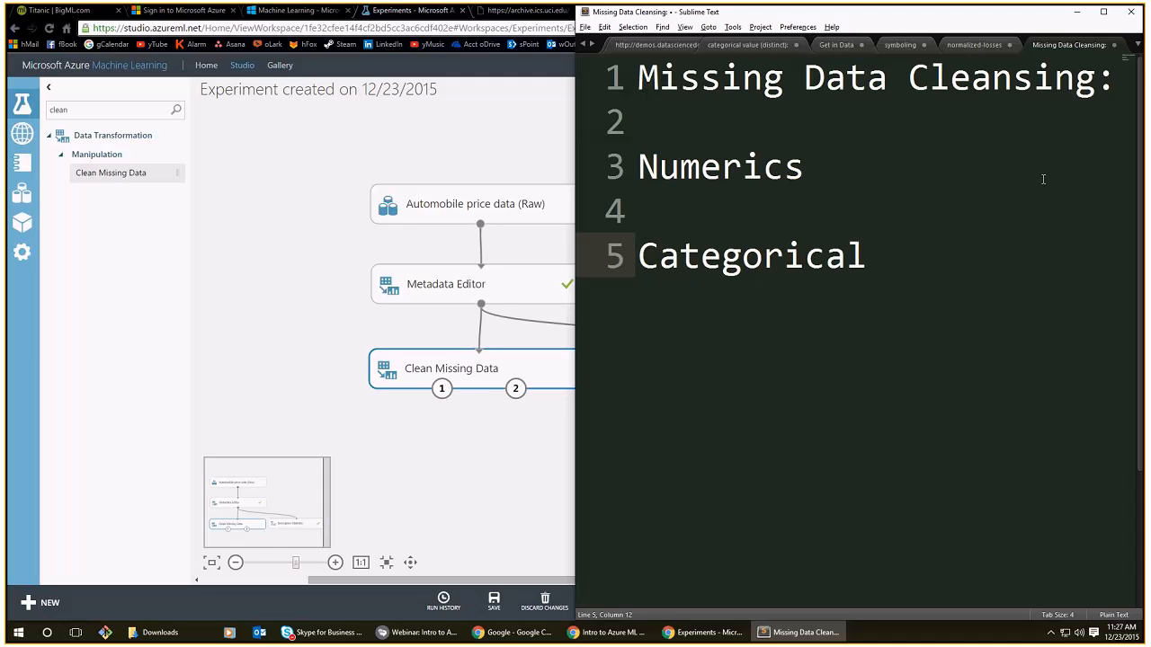
{"action": "left_click", "coordinate": [1002, 179]}
{"action": "type", "text": ":"}
{"action": "left_click", "coordinate": [937, 255]}
{"action": "type", "text": ":"}
List Median, Mean, Mode, Min and Max on separate indented lines under the Numerics heading.
{"action": "left_click", "coordinate": [856, 171]}
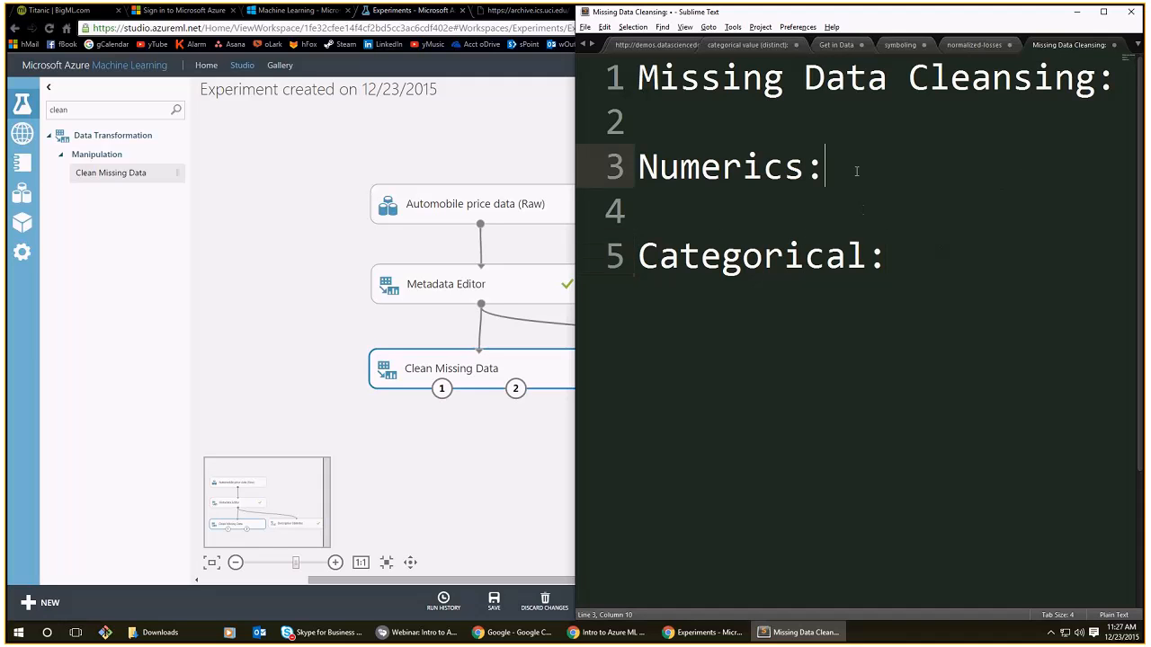
{"action": "key", "text": "Return"}
{"action": "key", "text": "Tab"}
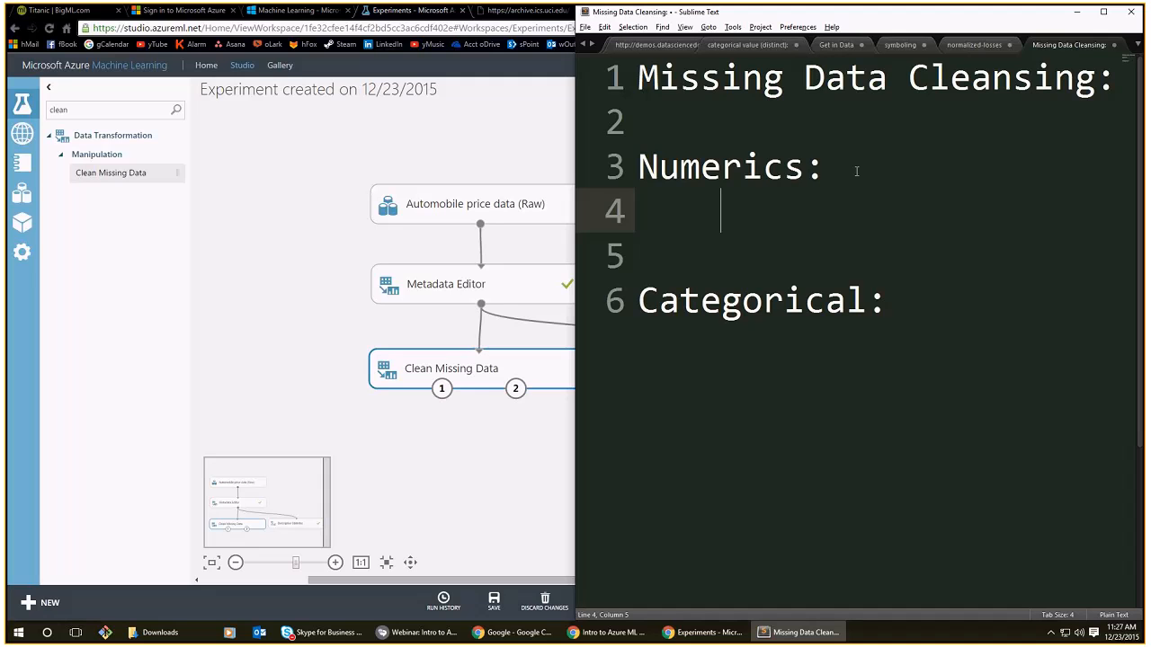
{"action": "type", "text": "Median"}
{"action": "key", "text": "Return"}
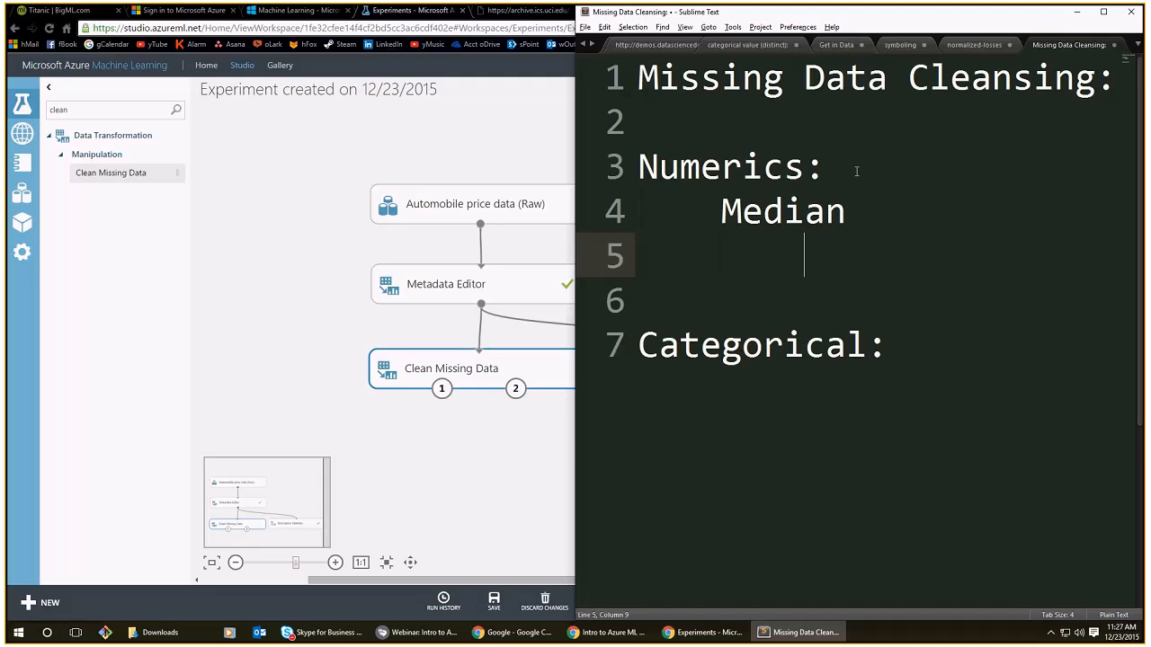
{"action": "type", "text": "Mean"}
{"action": "key", "text": "Return"}
{"action": "type", "text": "Mode"}
{"action": "key", "text": "Return"}
{"action": "type", "text": "Min"}
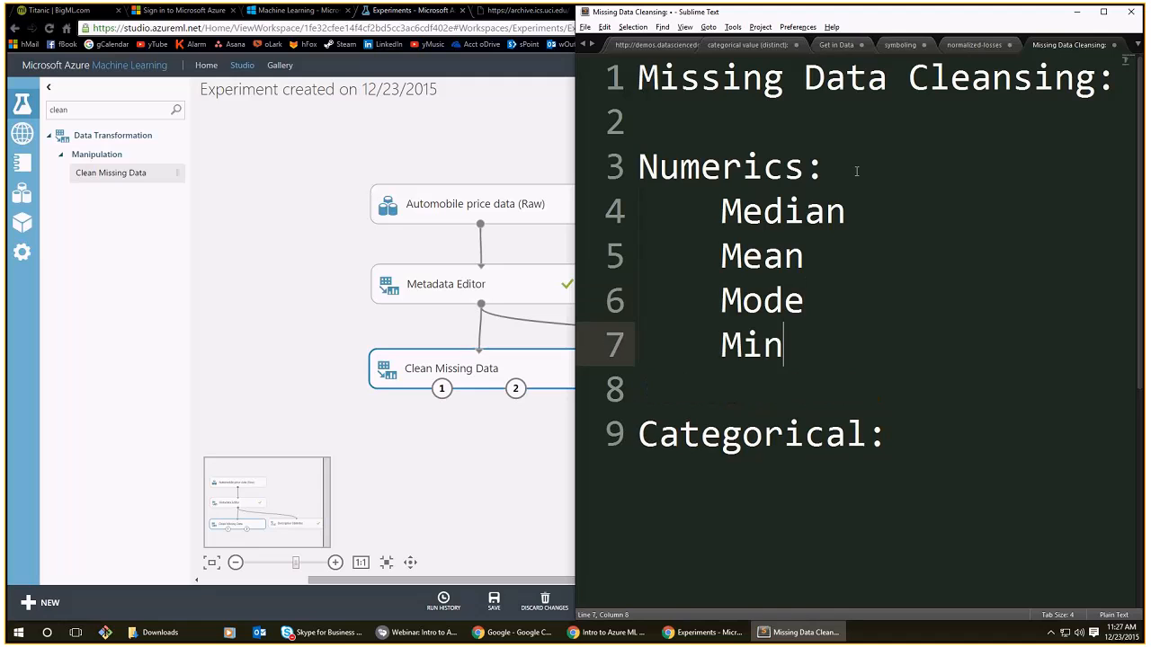
{"action": "key", "text": "Return"}
{"action": "type", "text": "Max"}
{"action": "key", "text": "Return"}
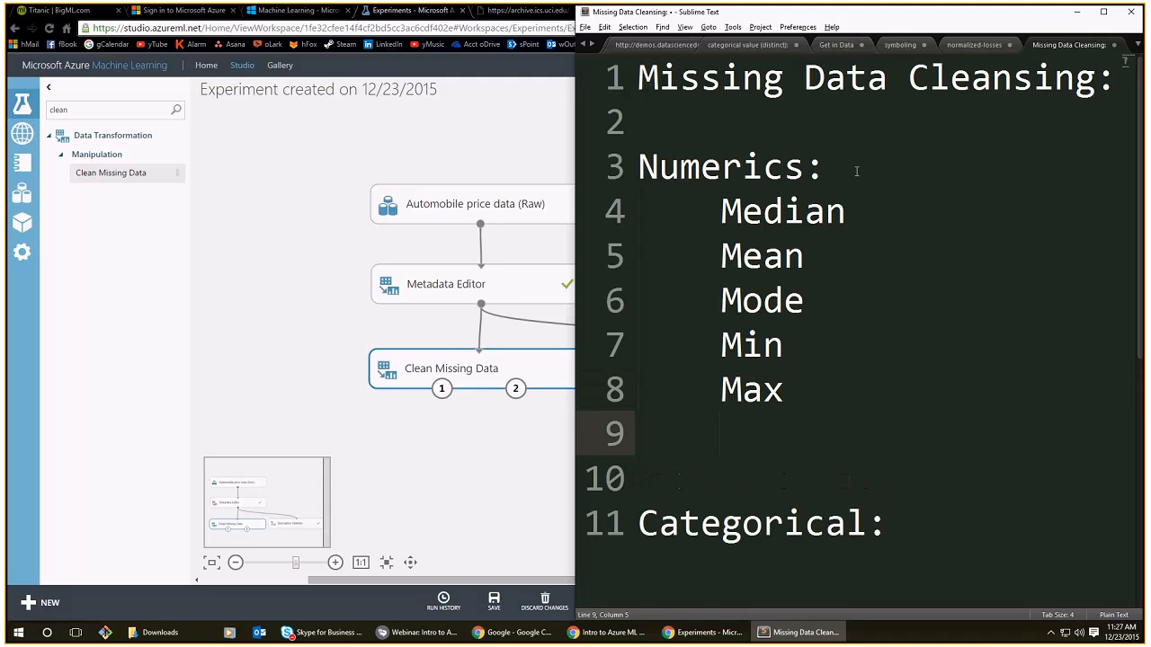
Add "drop row" and "drop column" on separate lines below Max in the Numerics list.
{"action": "type", "text": "Dr"}
{"action": "key", "text": "BackSpace"}
{"action": "key", "text": "BackSpace"}
{"action": "key", "text": "shift+Home"}
{"action": "key", "text": "Right"}
{"action": "type", "text": "drop"}
{"action": "key", "text": "BackSpace"}
{"action": "type", "text": "row"}
{"action": "key", "text": "Return"}
{"action": "type", "text": "drop c"}
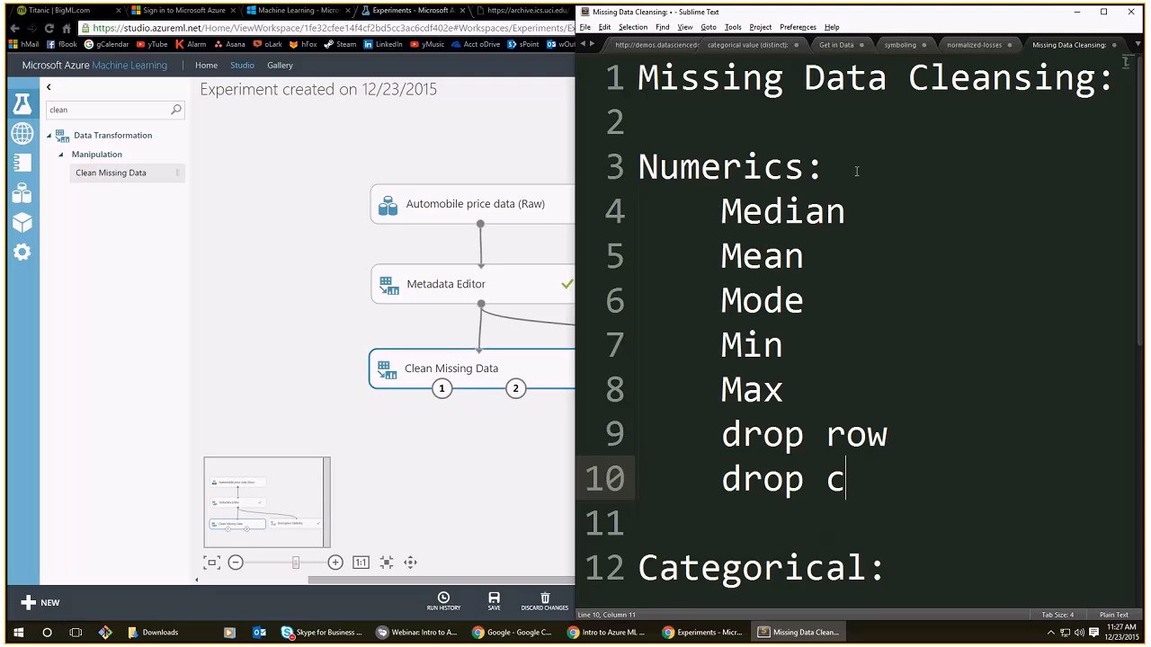
{"action": "type", "text": "olumn"}
{"action": "key", "text": "Return"}
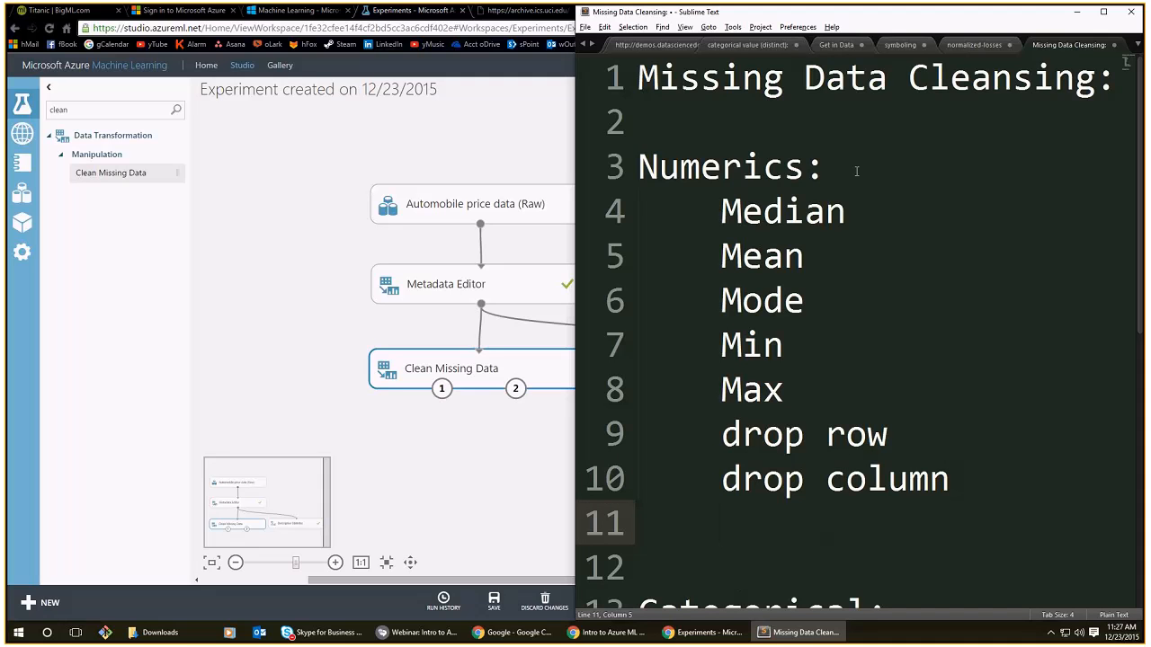
Add "statistical" and "predictive model" on separate lines at the end of the Numerics list.
{"action": "type", "text": "statistical"}
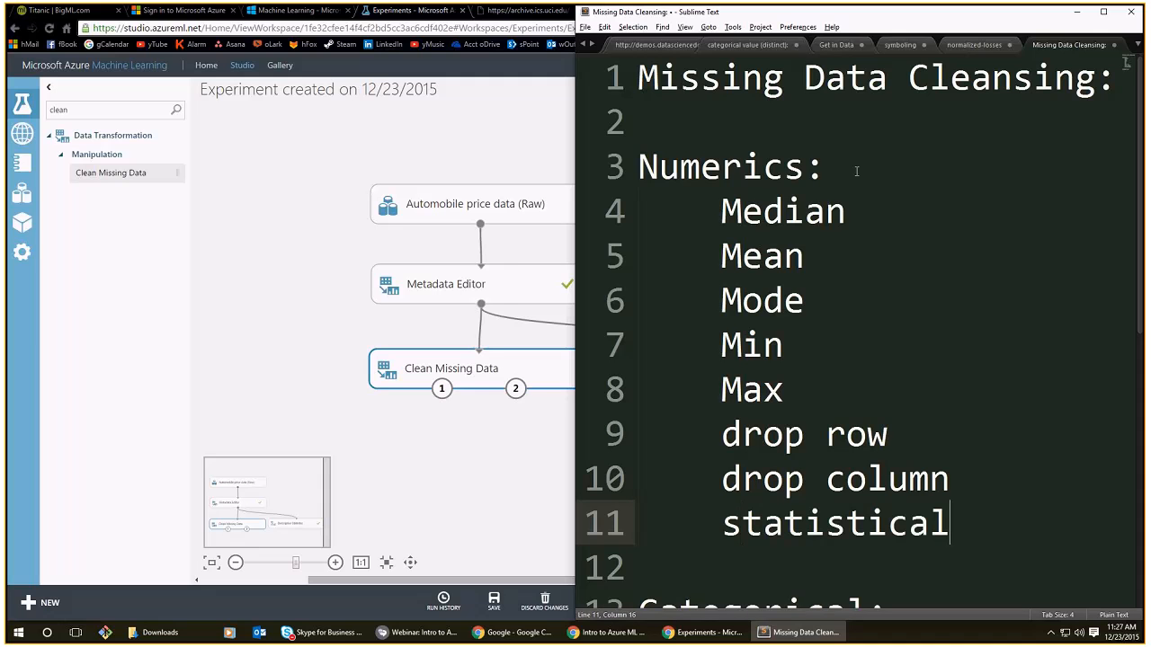
{"action": "scroll", "coordinate": [953, 254], "scroll_direction": "down", "scroll_amount": 1}
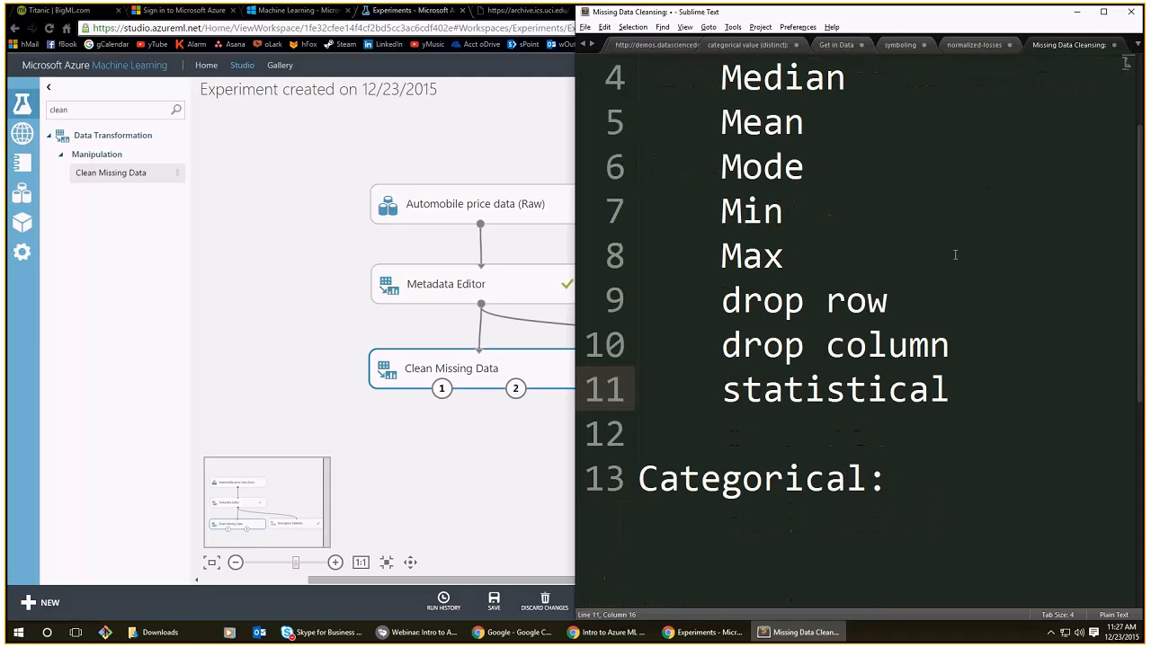
{"action": "scroll", "coordinate": [950, 271], "scroll_direction": "up", "scroll_amount": 1}
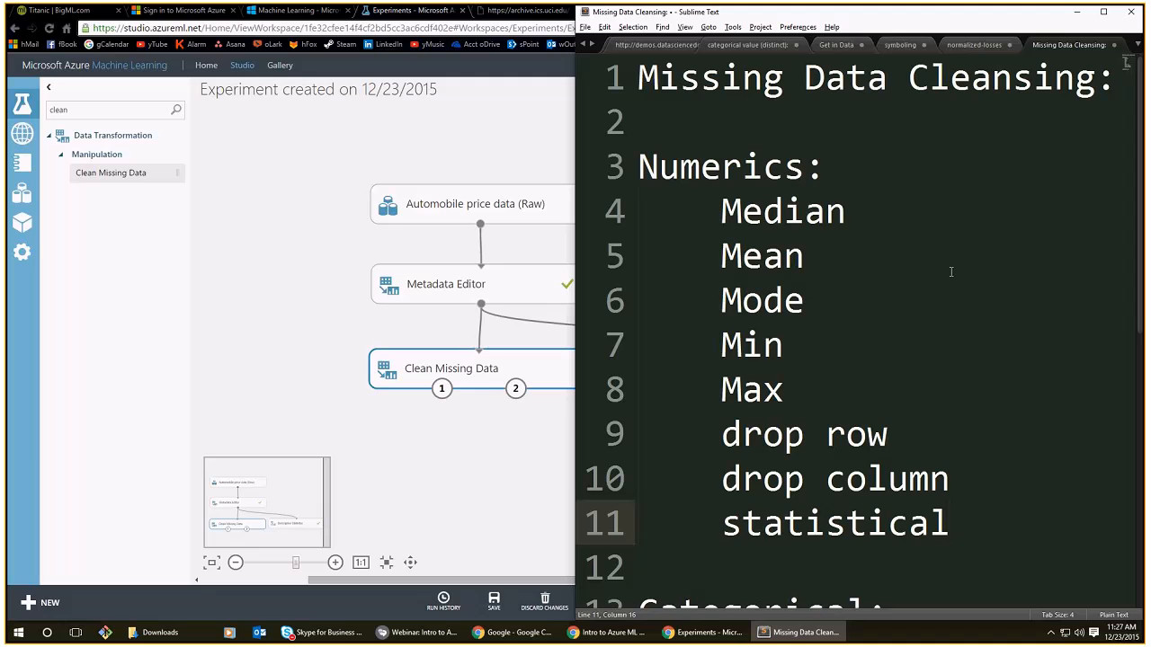
{"action": "key", "text": "Return"}
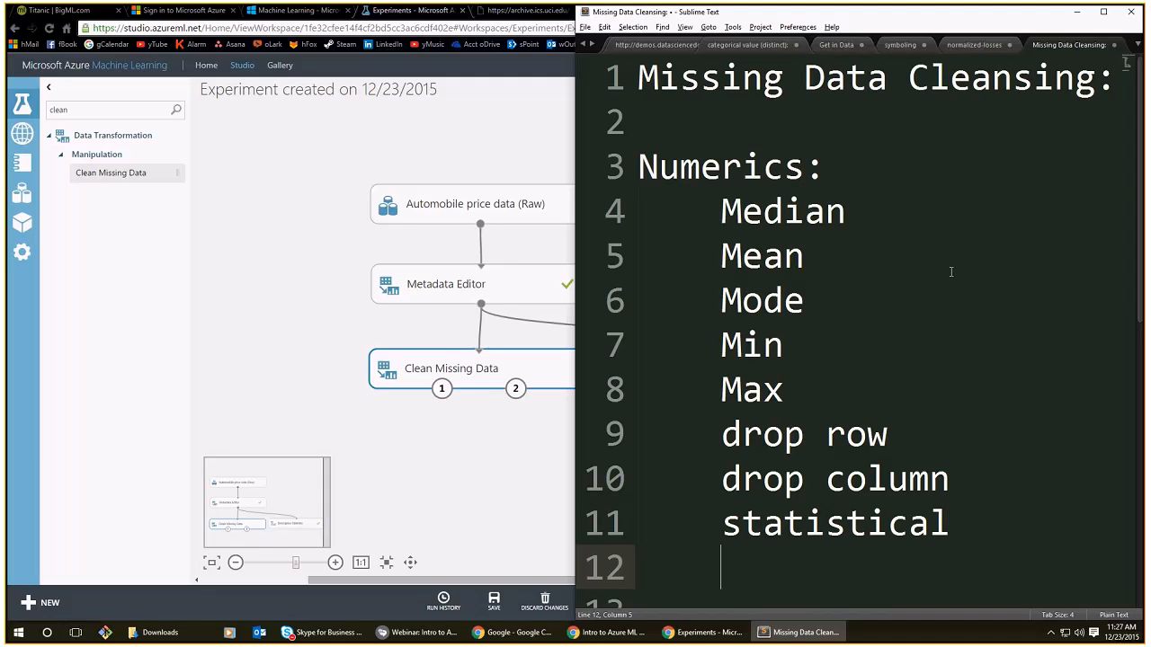
{"action": "type", "text": "predictive model"}
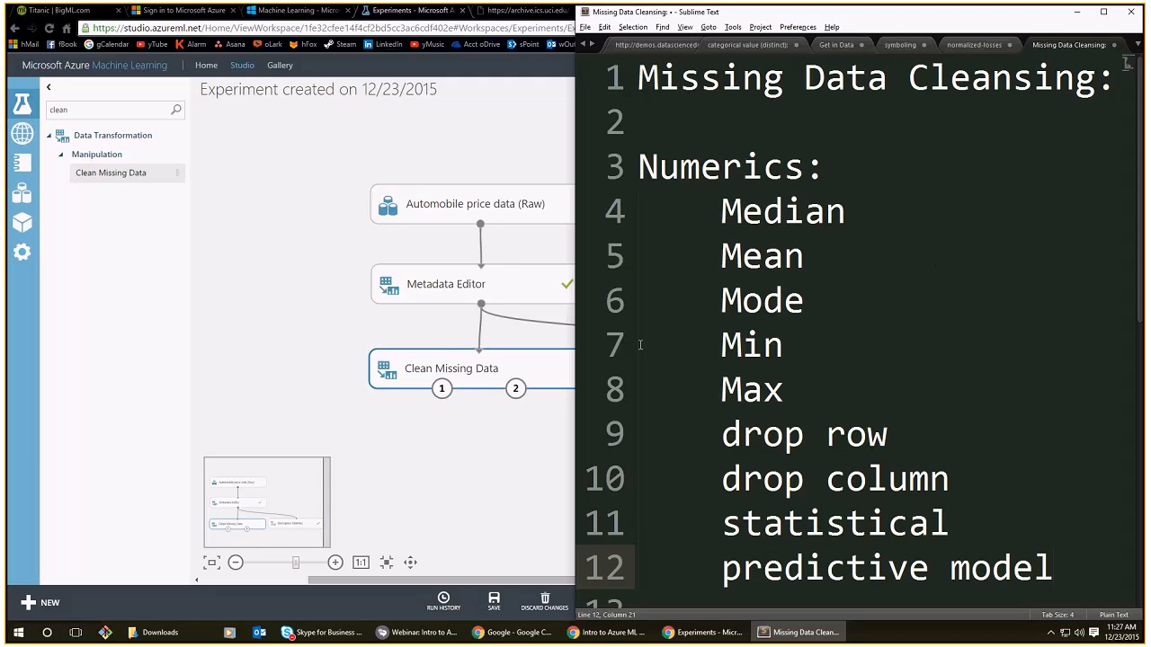
Reopen the normalized-losses notes, look through the listed feature types, and place the cursor after normalized-losses' "numeric" entry.
{"action": "left_click", "coordinate": [971, 44]}
{"action": "scroll", "coordinate": [855, 192], "scroll_direction": "down", "scroll_amount": 2}
{"action": "scroll", "coordinate": [812, 167], "scroll_direction": "up", "scroll_amount": 2}
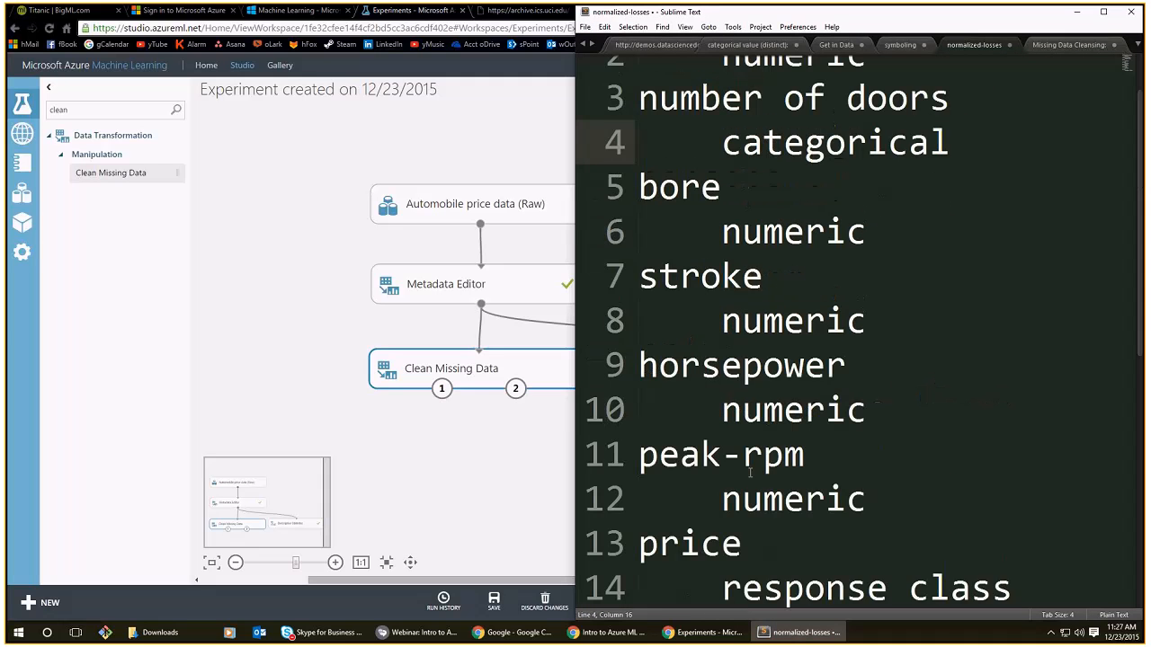
{"action": "double_click", "coordinate": [832, 121]}
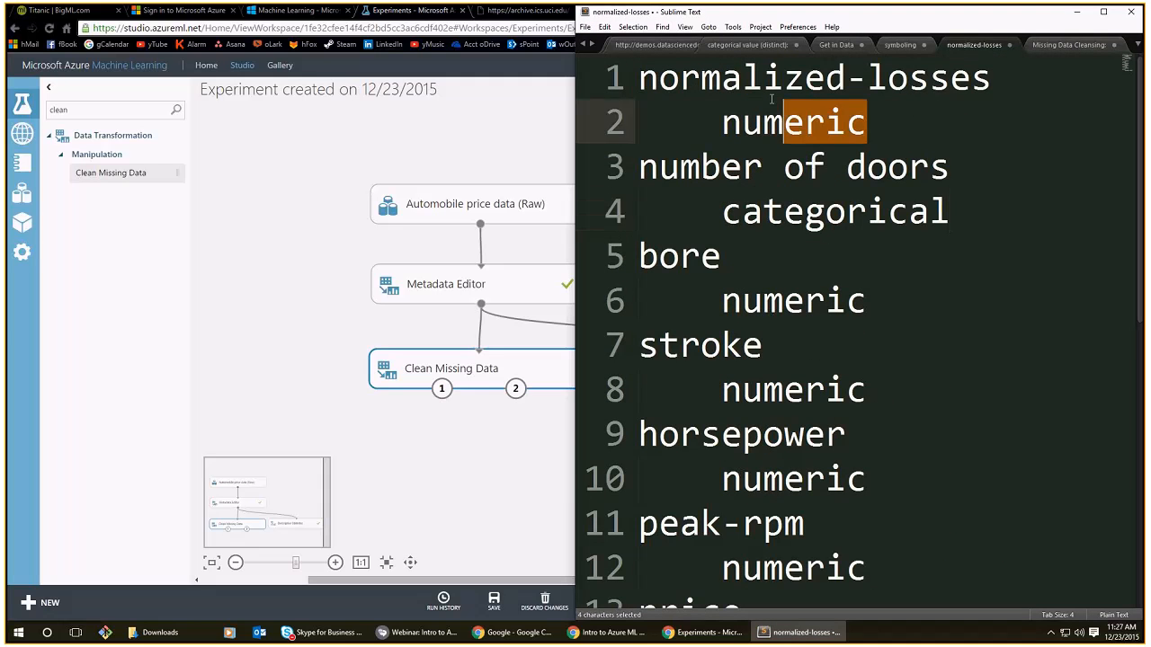
{"action": "left_click_drag", "start_coordinate": [832, 121], "coordinate": [793, 94]}
{"action": "left_click", "coordinate": [866, 121]}
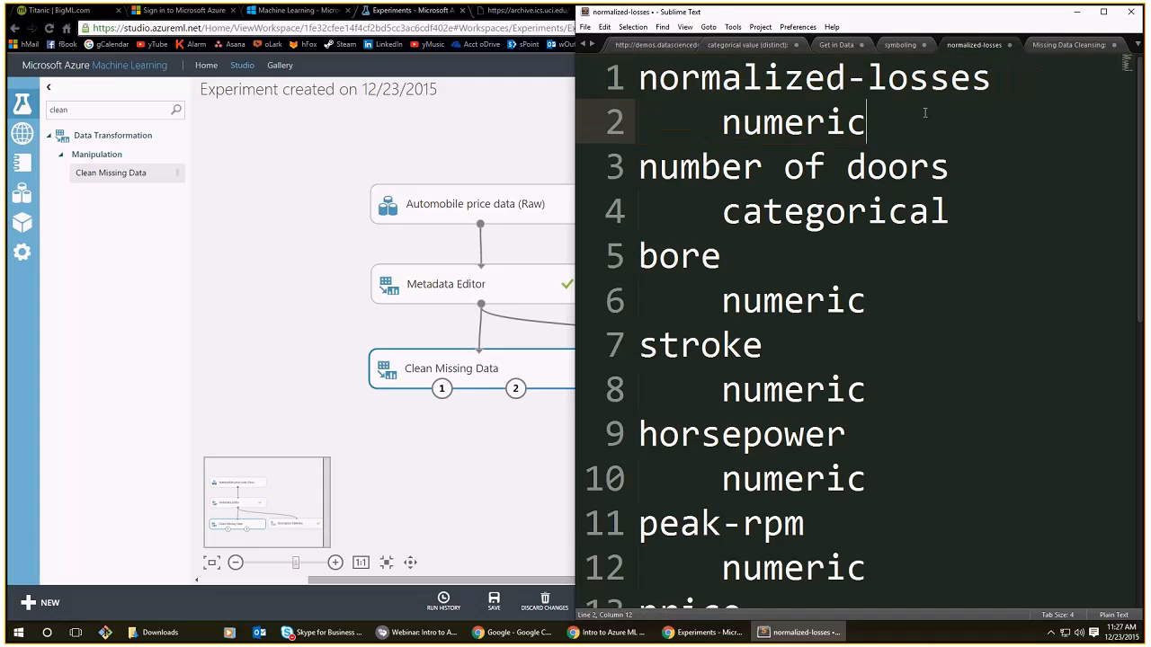
Start an indented line beneath the Categorical heading in the Missing Data Cleansing notes.
{"action": "left_click", "coordinate": [1047, 43]}
{"action": "scroll", "coordinate": [843, 522], "scroll_direction": "down", "scroll_amount": 2}
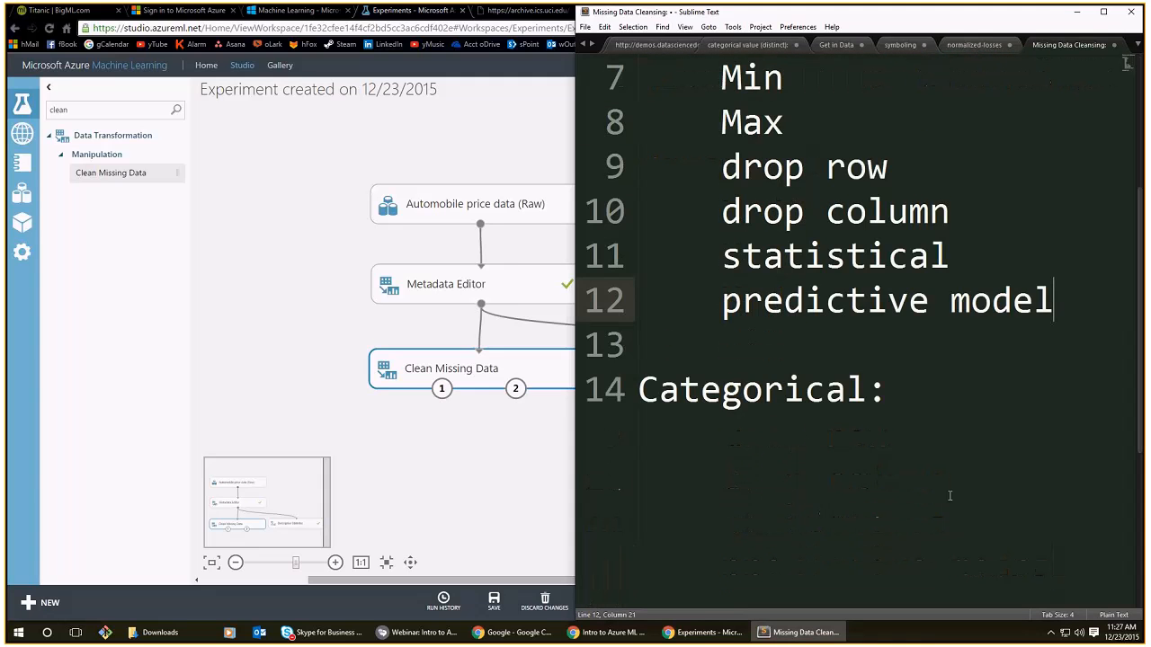
{"action": "left_click", "coordinate": [902, 437]}
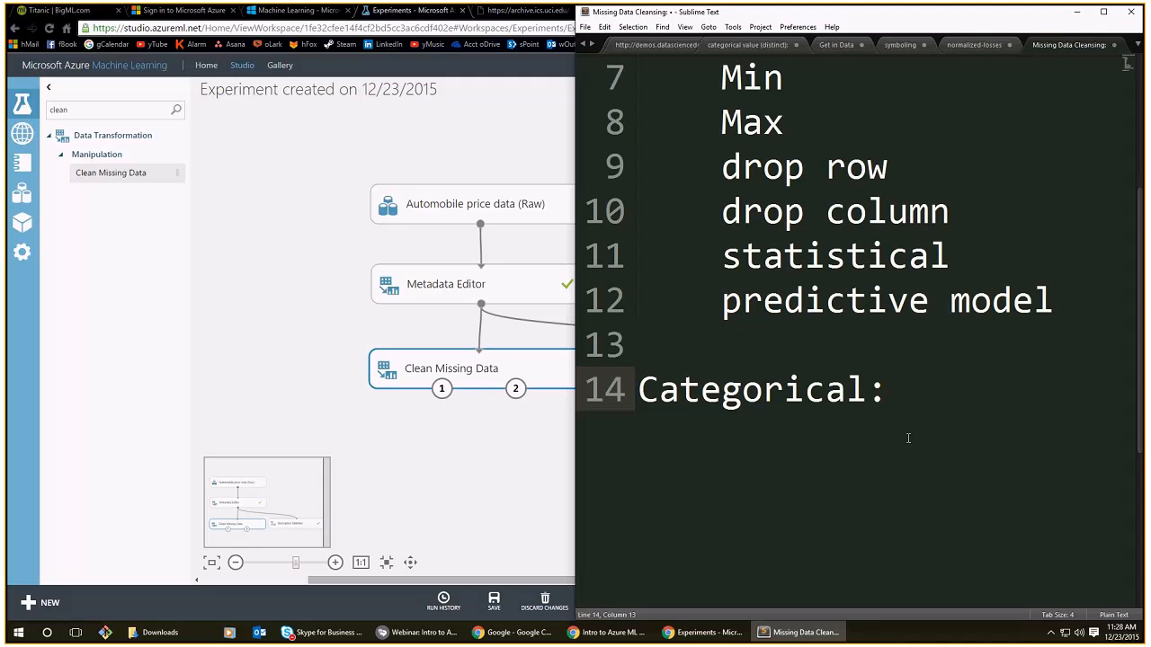
{"action": "key", "text": "Return"}
{"action": "key", "text": "Tab"}
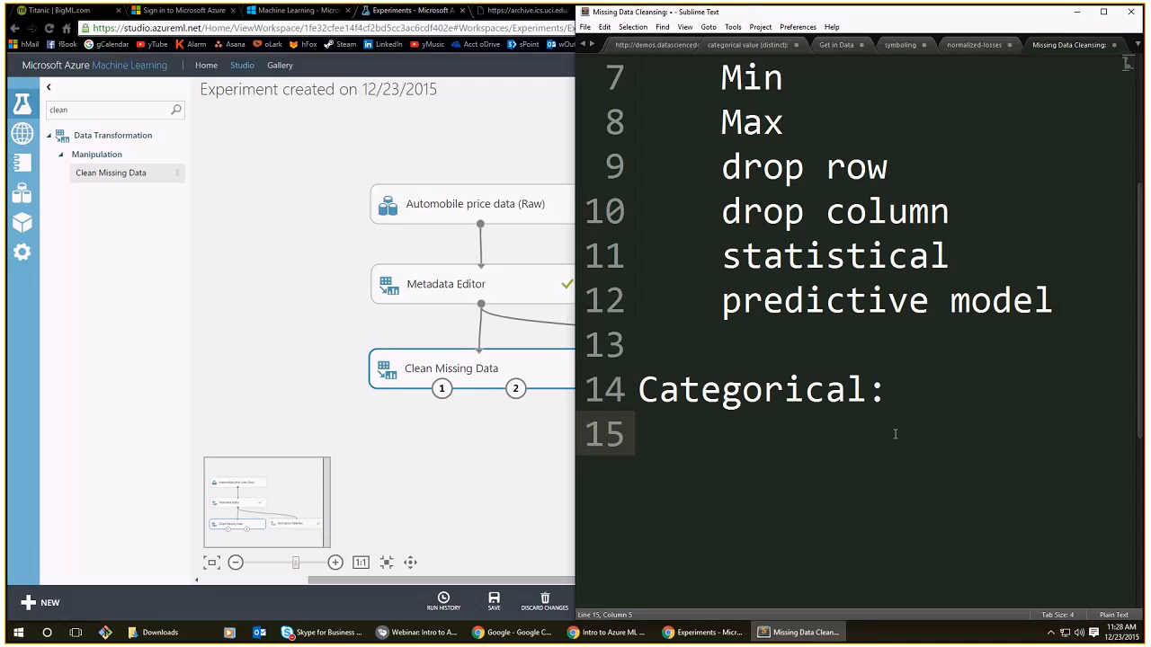
Review the methods under Numerics from Median to Max, and enter "mode" on the indented line under Categorical.
{"action": "scroll", "coordinate": [895, 434], "scroll_direction": "up", "scroll_amount": 2}
{"action": "left_click_drag", "start_coordinate": [721, 211], "coordinate": [796, 385]}
{"action": "scroll", "coordinate": [797, 381], "scroll_direction": "down", "scroll_amount": 3}
{"action": "scroll", "coordinate": [797, 387], "scroll_direction": "up", "scroll_amount": 3}
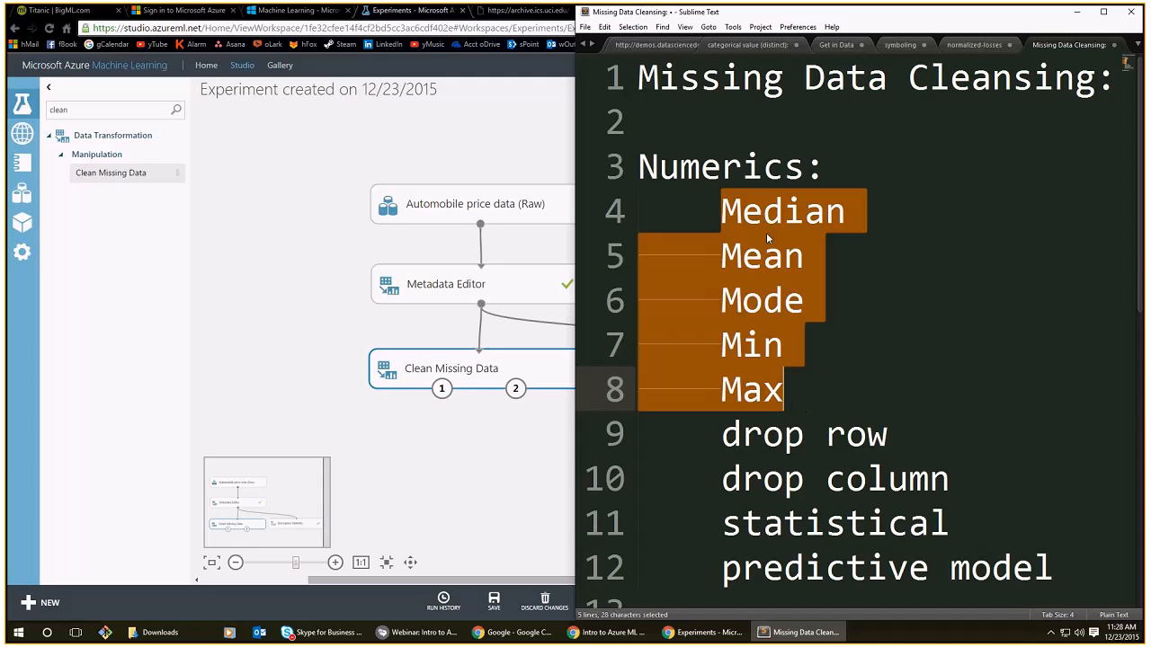
{"action": "left_click", "coordinate": [763, 264]}
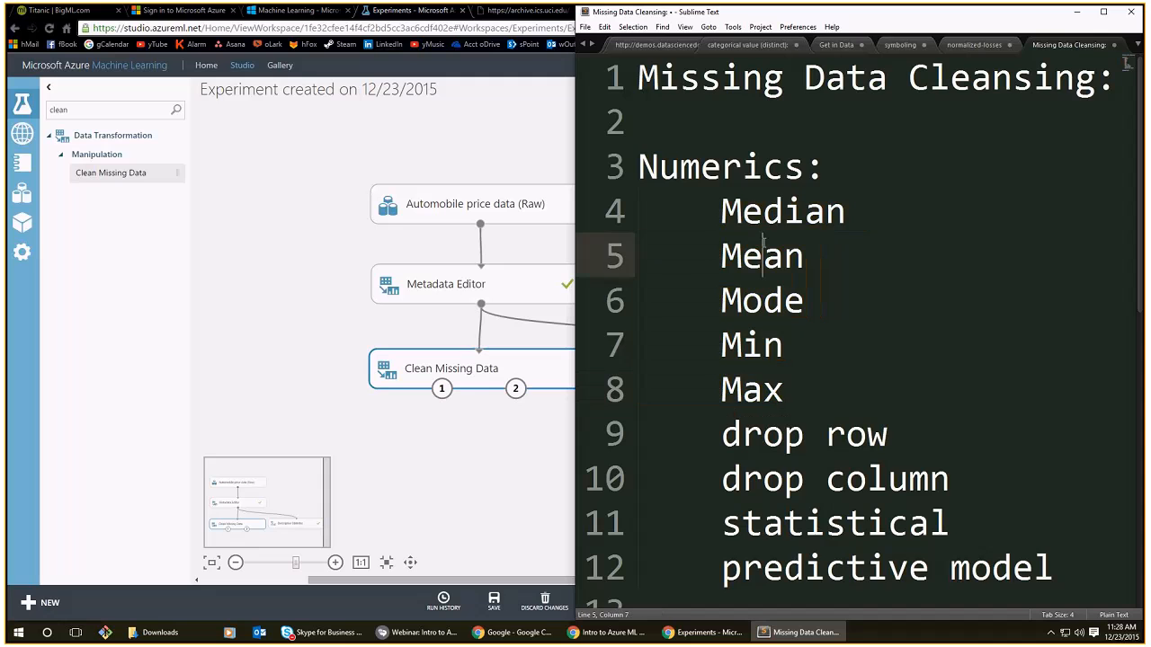
{"action": "key", "text": "Down"}
{"action": "key", "text": "Down"}
{"action": "scroll", "coordinate": [773, 423], "scroll_direction": "down", "scroll_amount": 3}
{"action": "left_click", "coordinate": [789, 450]}
{"action": "type", "text": "mode"}
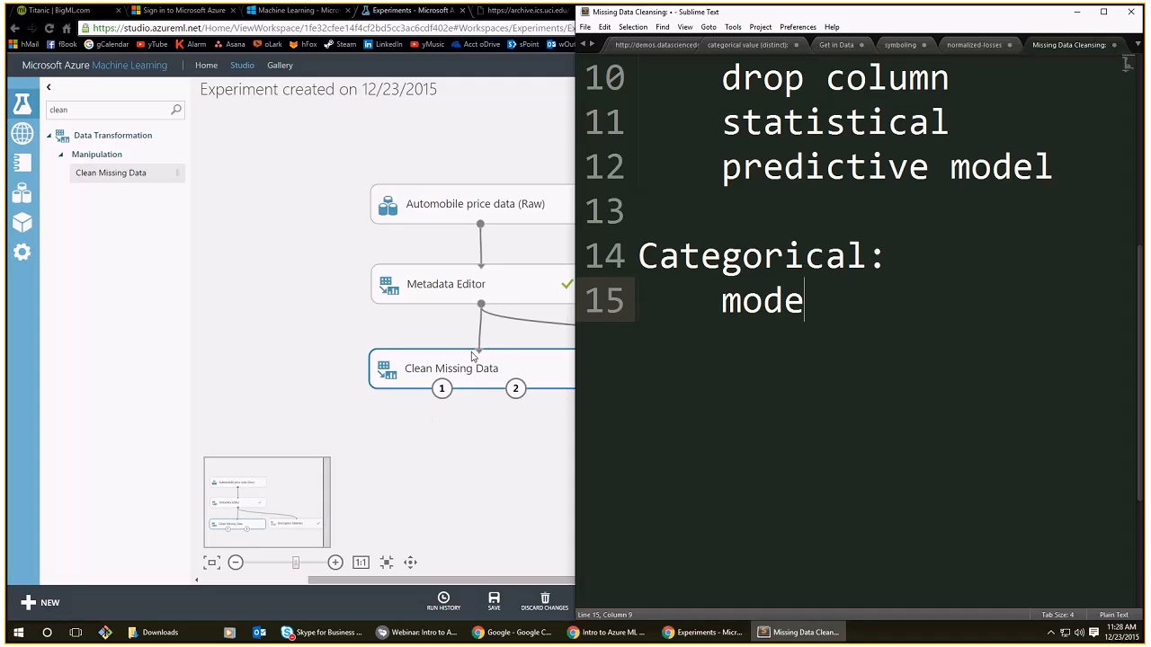
Visualize the Metadata Editor's output in the experiment, and highlight the number of doors entry with its type in the normalized-losses notes.
{"action": "right_click", "coordinate": [482, 305]}
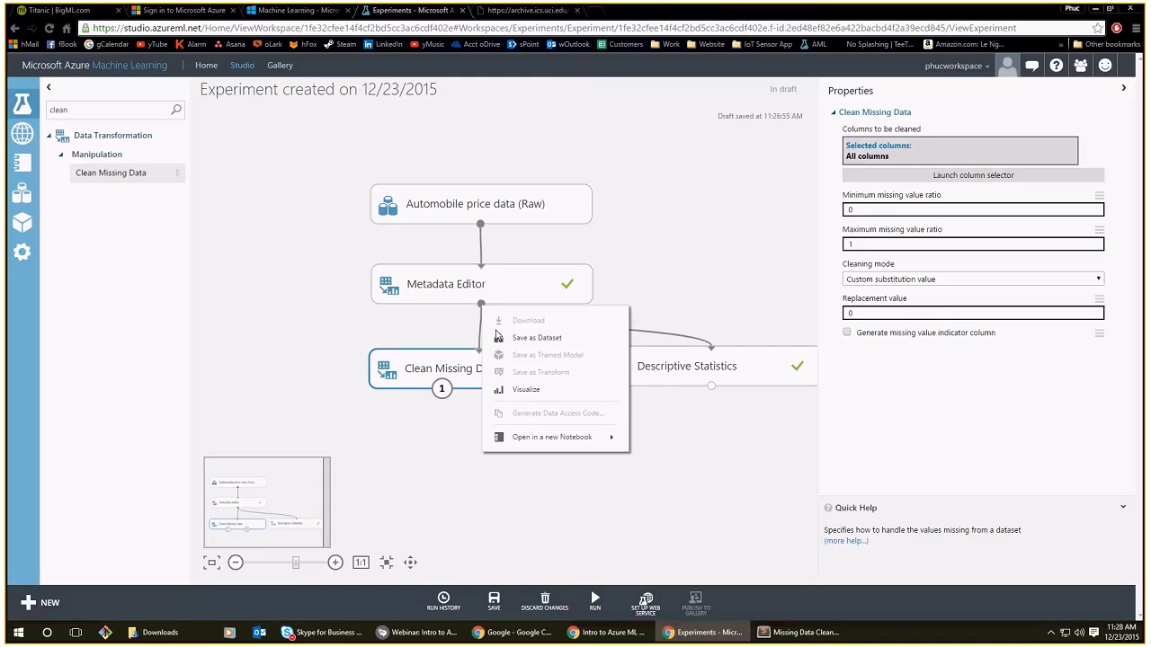
{"action": "left_click", "coordinate": [524, 389]}
{"action": "key", "text": "alt+Tab"}
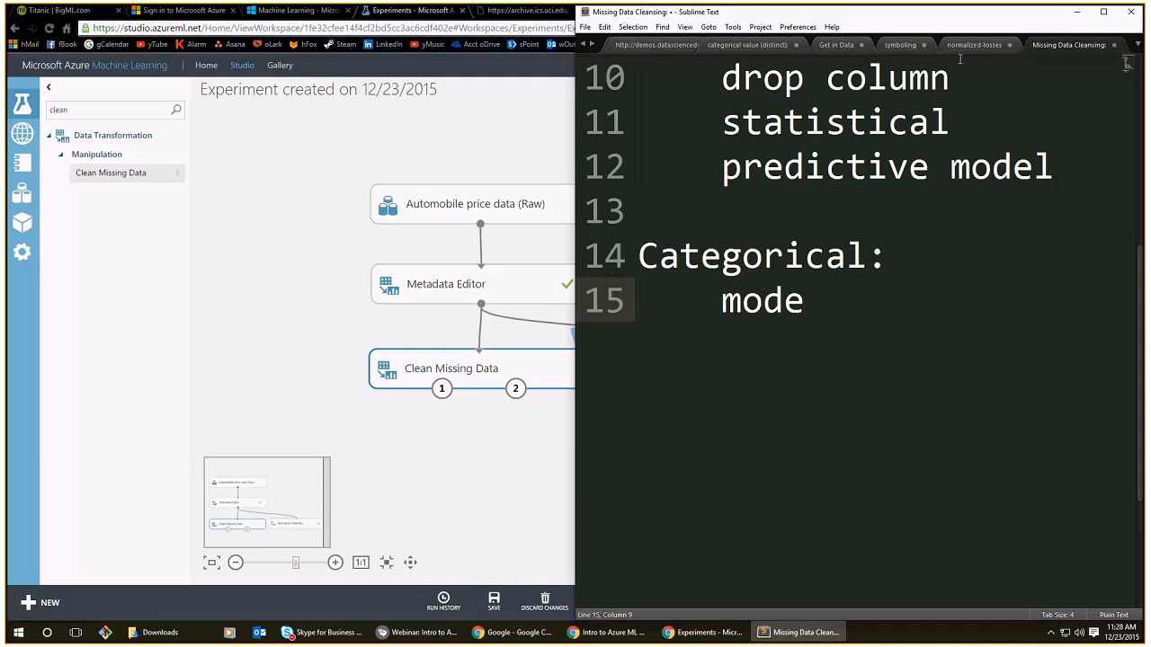
{"action": "left_click", "coordinate": [974, 44]}
{"action": "left_click_drag", "start_coordinate": [659, 166], "coordinate": [993, 216]}
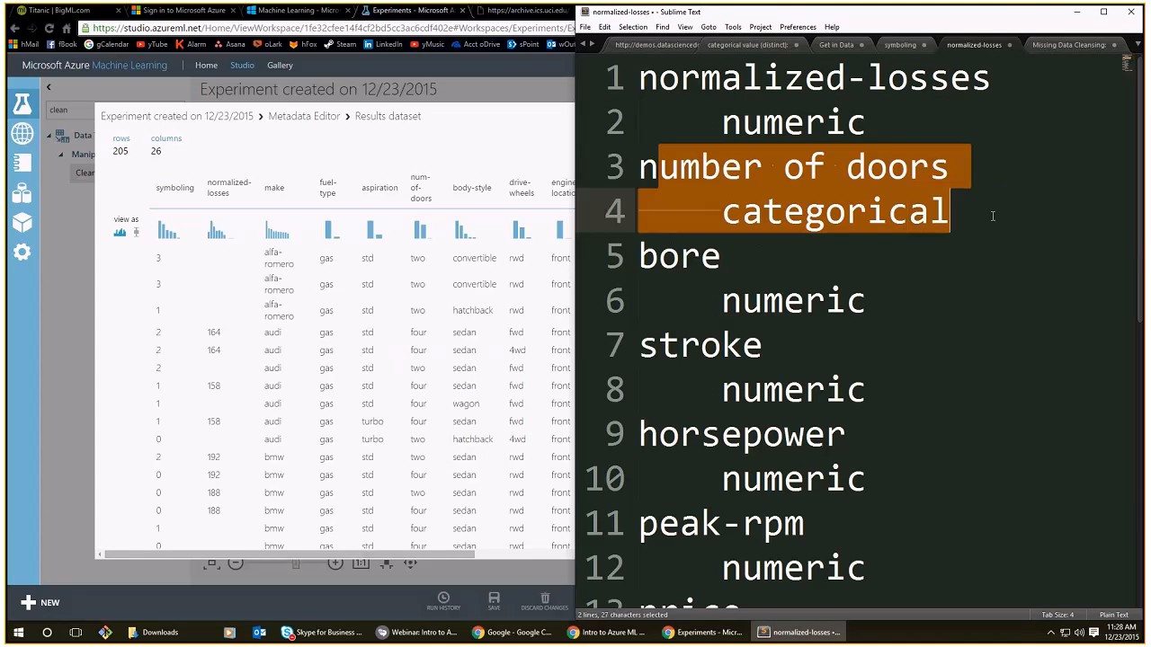
In the Metadata Editor results dataset, examine the num-of-doors histogram and its "four" category.
{"action": "left_click", "coordinate": [462, 327]}
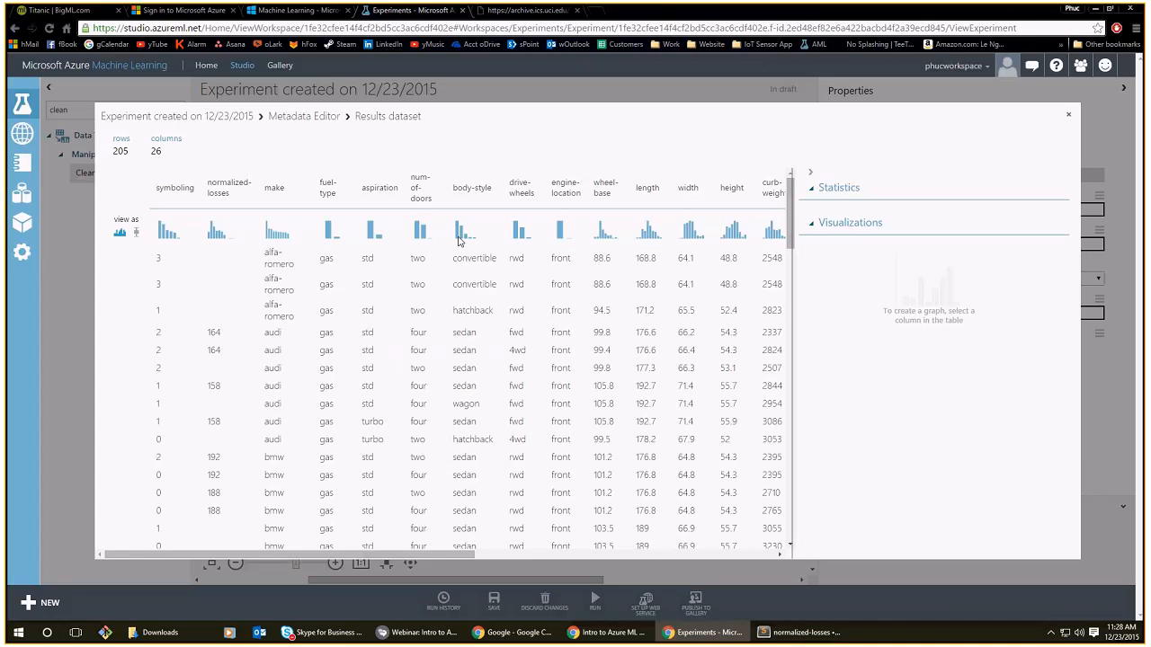
{"action": "left_click", "coordinate": [419, 229]}
{"action": "scroll", "coordinate": [899, 413], "scroll_direction": "down", "scroll_amount": 4}
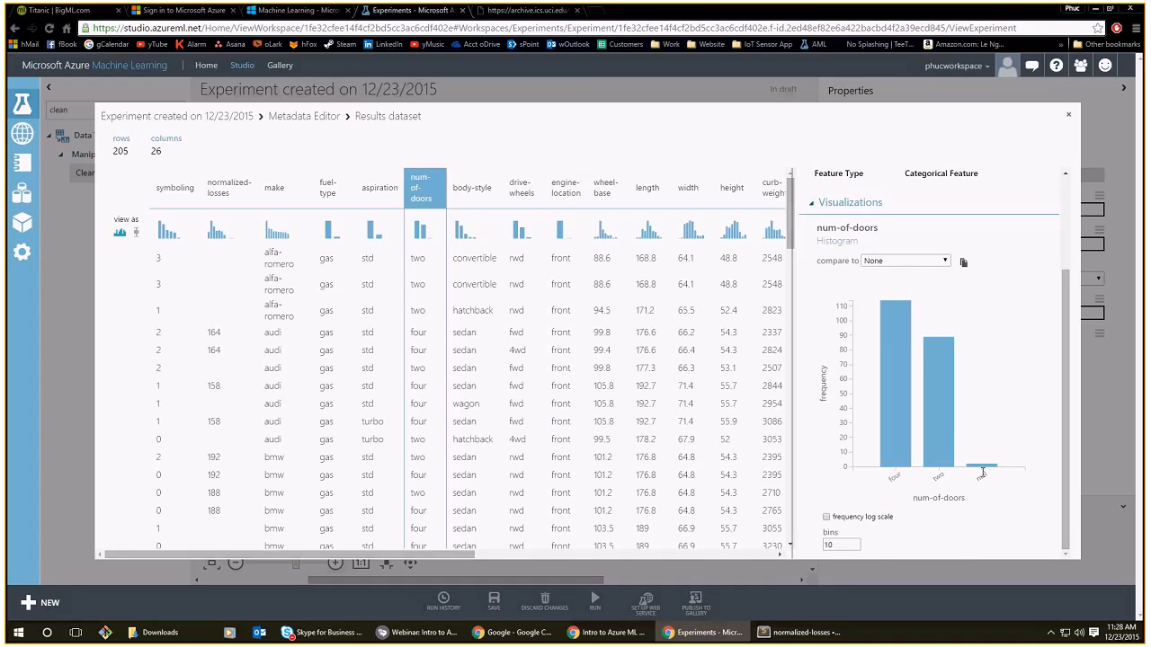
{"action": "scroll", "coordinate": [907, 467], "scroll_direction": "up", "scroll_amount": 1}
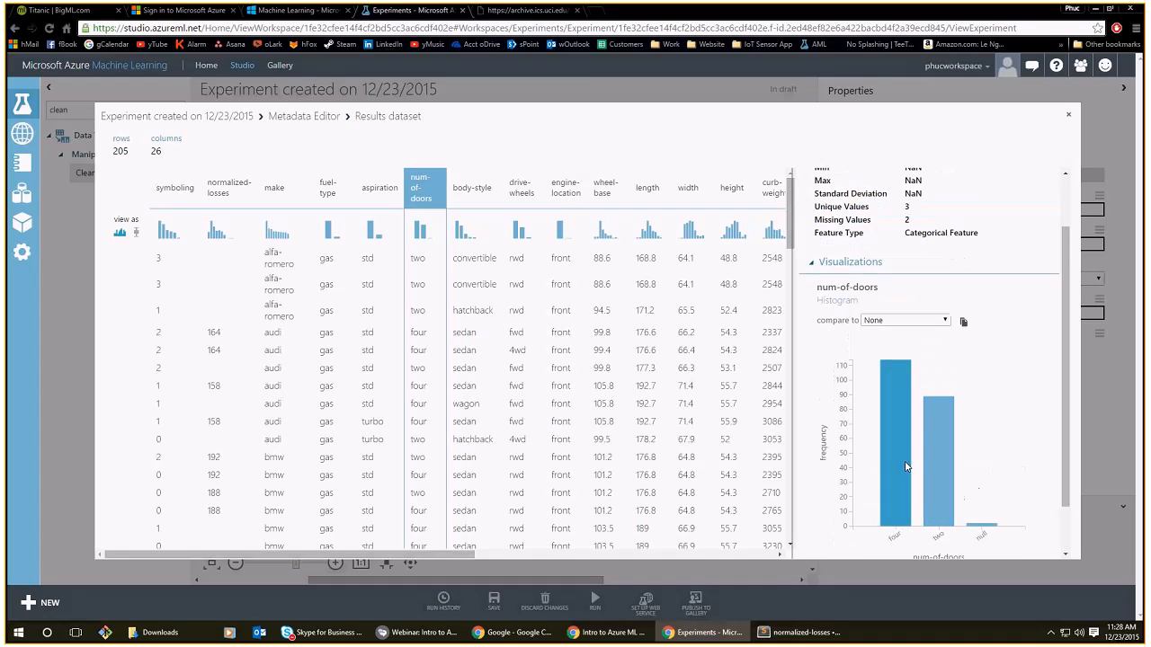
{"action": "double_click", "coordinate": [900, 535]}
{"action": "left_click", "coordinate": [900, 535]}
Highlight the full number of doors entry and its categorical type in the notes, and return to the num-of-doors column in the dataset.
{"action": "key", "text": "alt+Tab"}
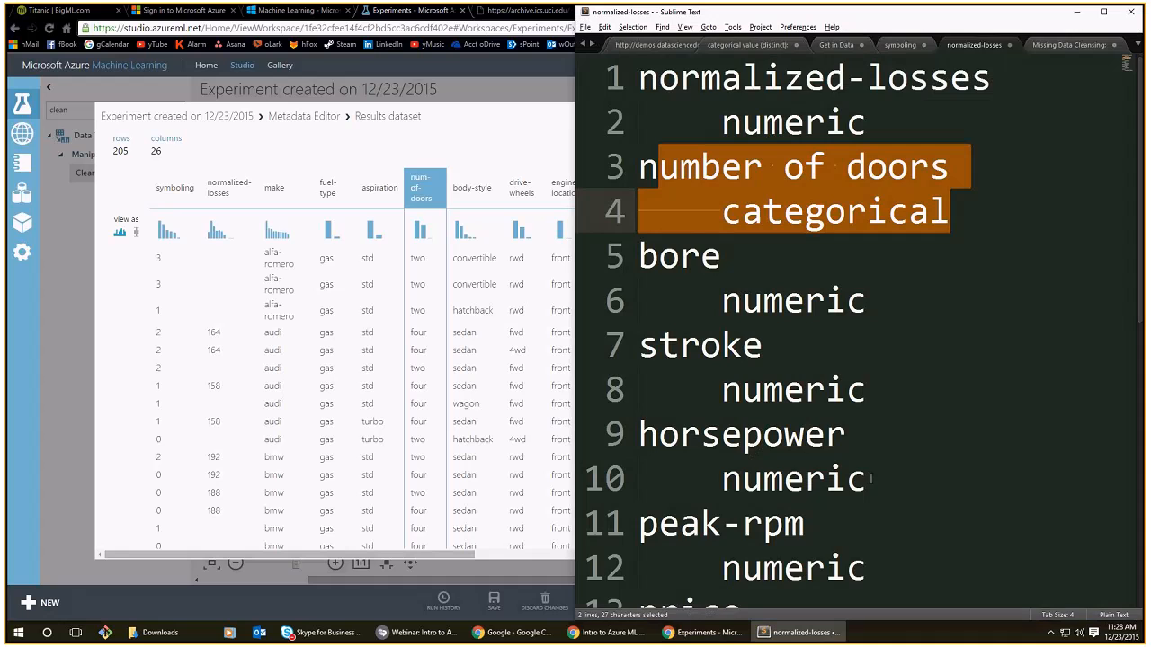
{"action": "left_click", "coordinate": [815, 209]}
{"action": "left_click_drag", "start_coordinate": [641, 169], "coordinate": [955, 214]}
{"action": "left_click", "coordinate": [483, 284]}
{"action": "left_click", "coordinate": [425, 187]}
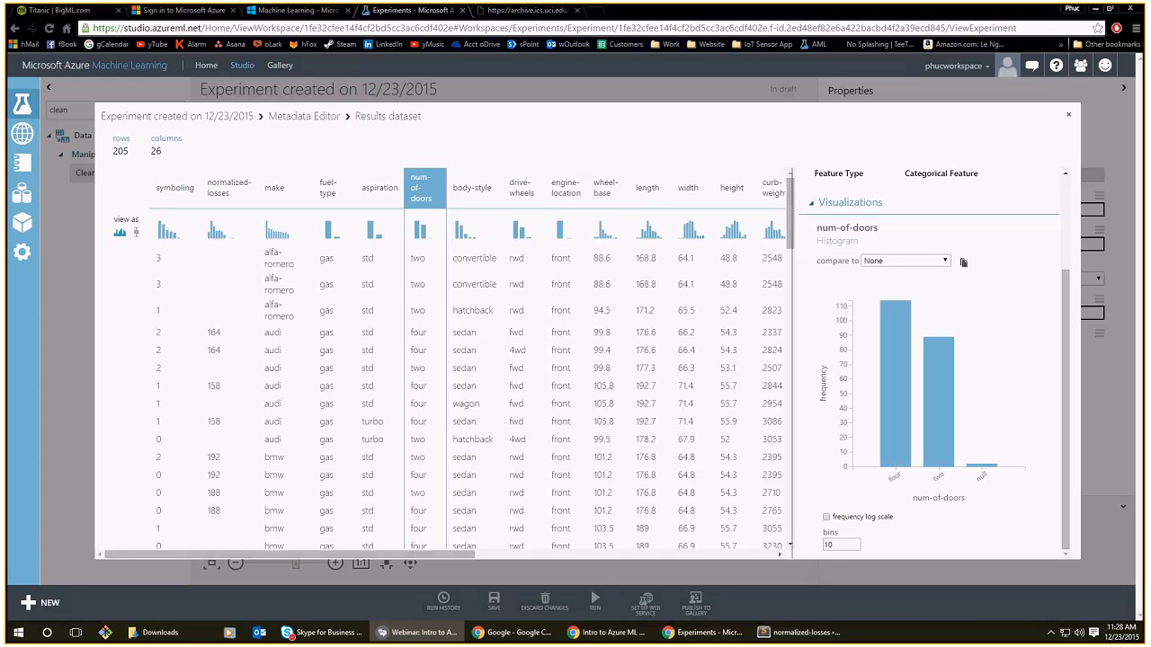
Look through the num-of-doors column for a row with a missing value, and check the column's statistics.
{"action": "left_click", "coordinate": [696, 221]}
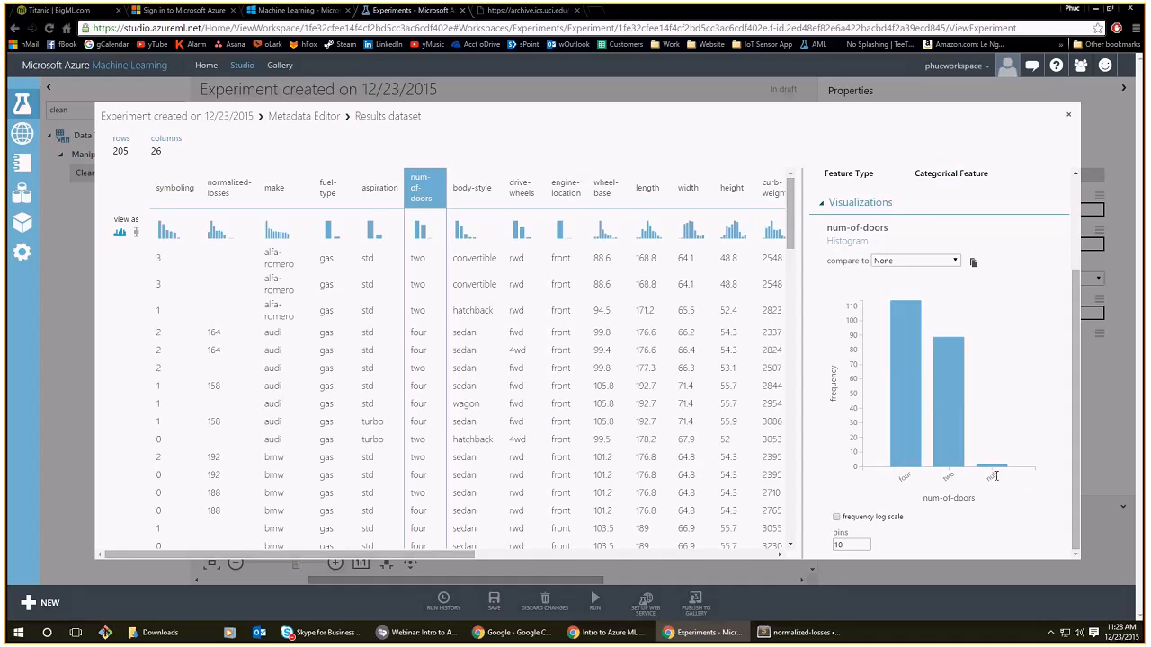
{"action": "scroll", "coordinate": [468, 415], "scroll_direction": "down", "scroll_amount": 3}
{"action": "scroll", "coordinate": [442, 391], "scroll_direction": "up", "scroll_amount": 2}
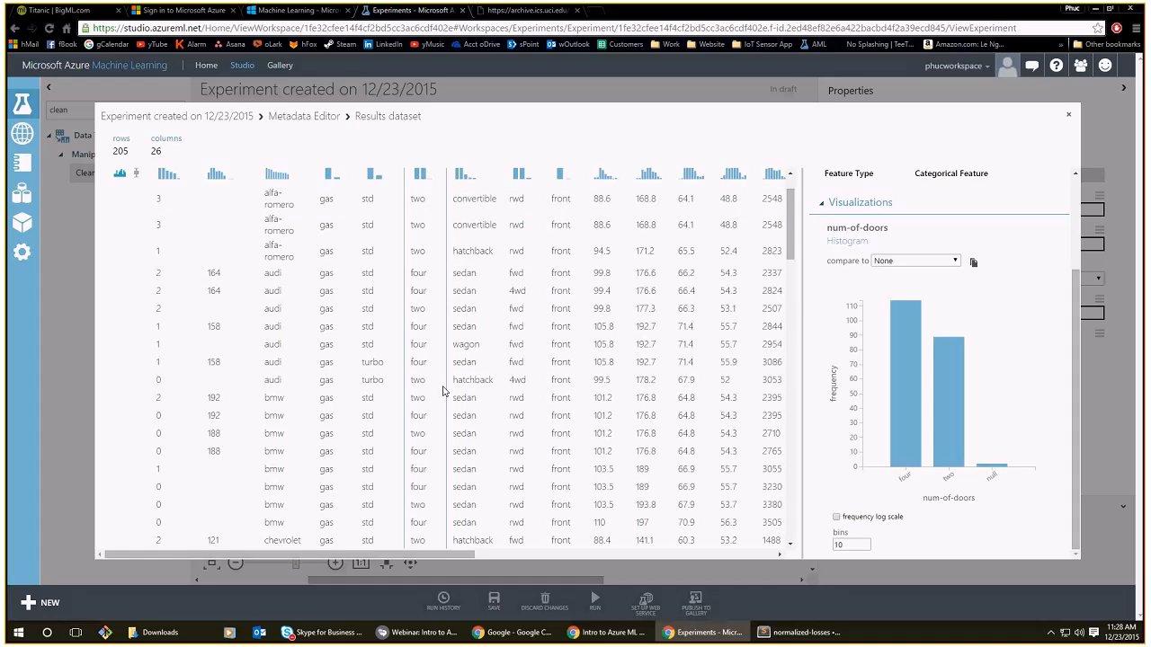
{"action": "scroll", "coordinate": [442, 391], "scroll_direction": "down", "scroll_amount": 3}
{"action": "scroll", "coordinate": [423, 334], "scroll_direction": "up", "scroll_amount": 1}
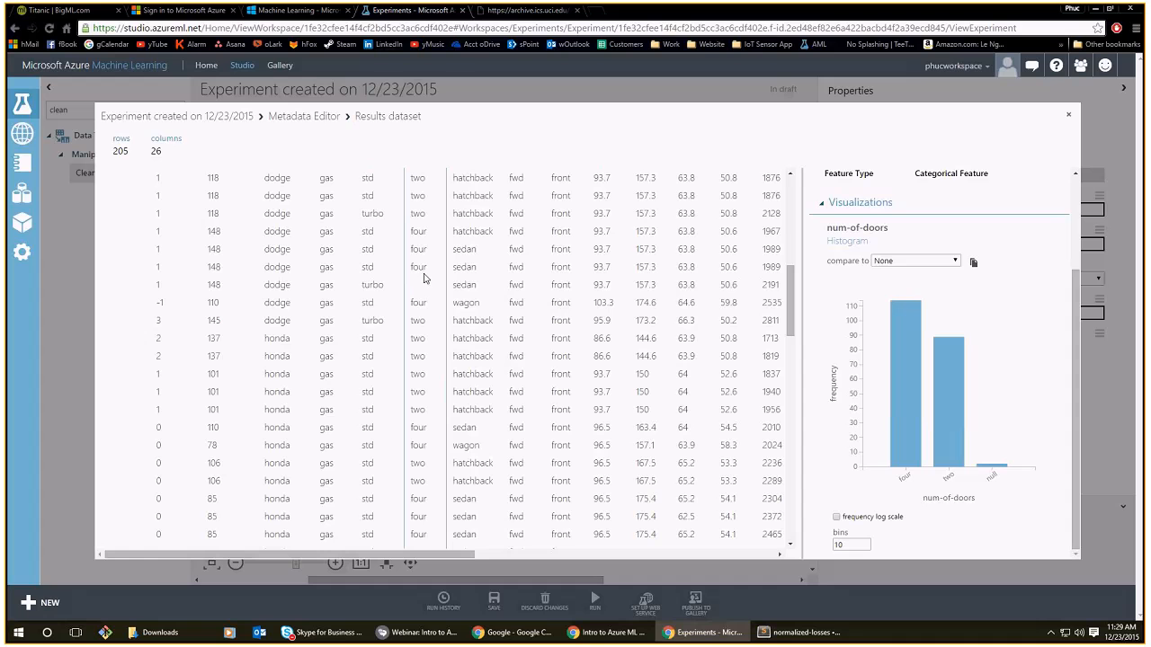
{"action": "double_click", "coordinate": [423, 266]}
{"action": "scroll", "coordinate": [1028, 310], "scroll_direction": "up", "scroll_amount": 2}
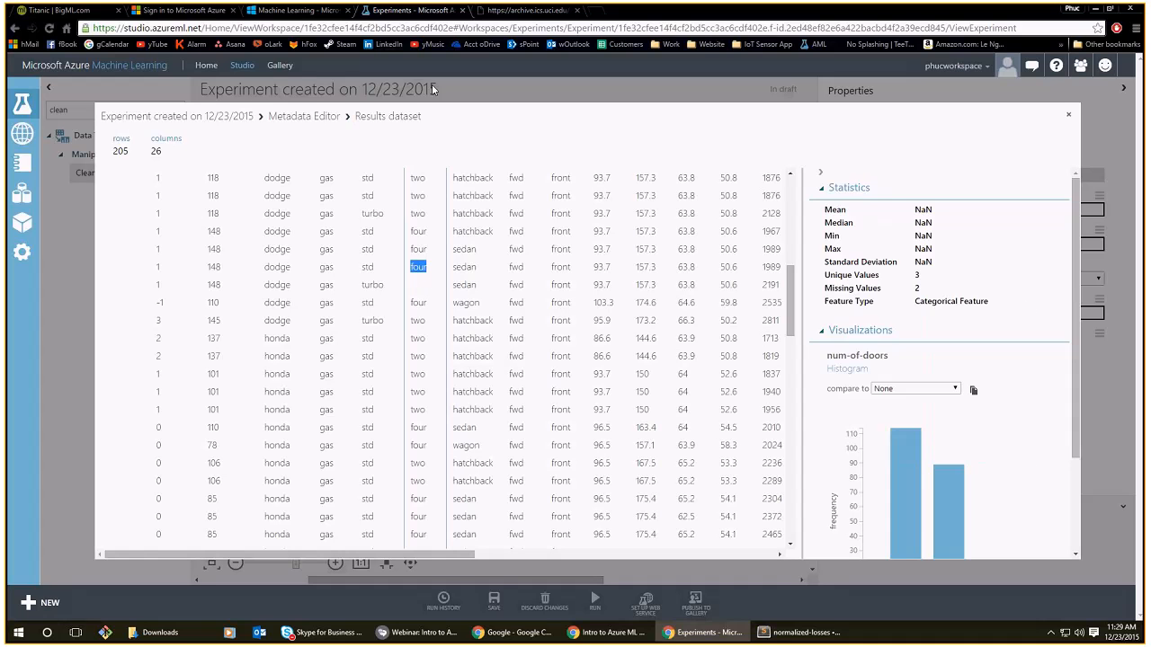
{"action": "left_click", "coordinate": [416, 289]}
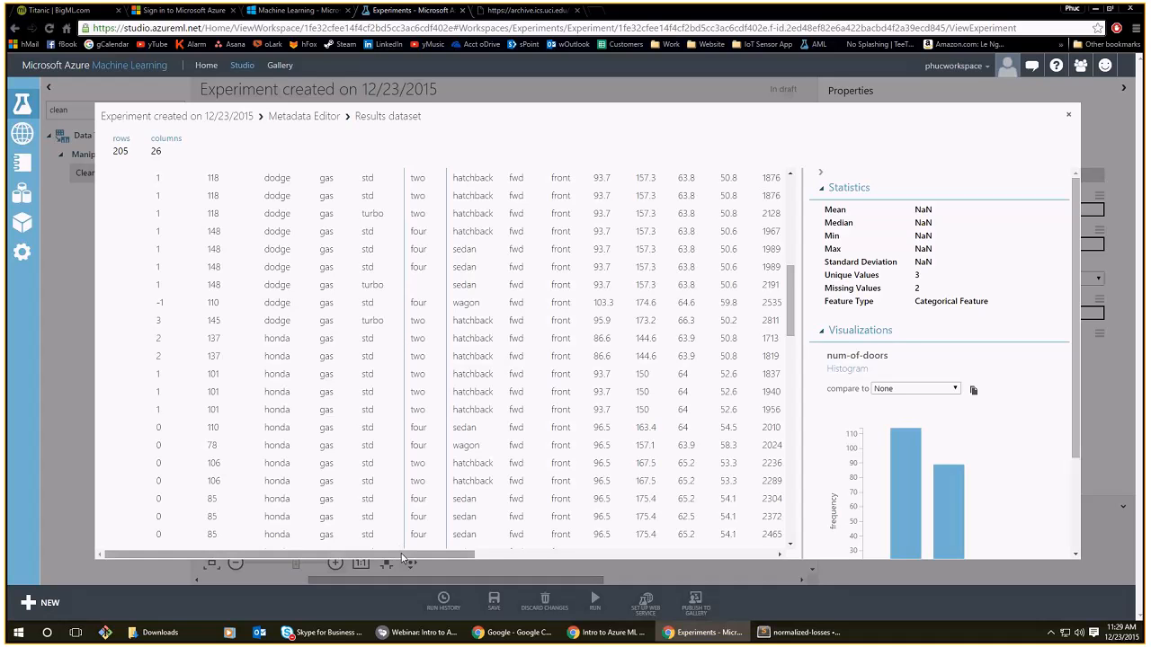
Examine the dodge turbo sedan row across all columns through price, and return to its empty num-of-doors cell.
{"action": "left_click_drag", "start_coordinate": [402, 553], "coordinate": [447, 555]}
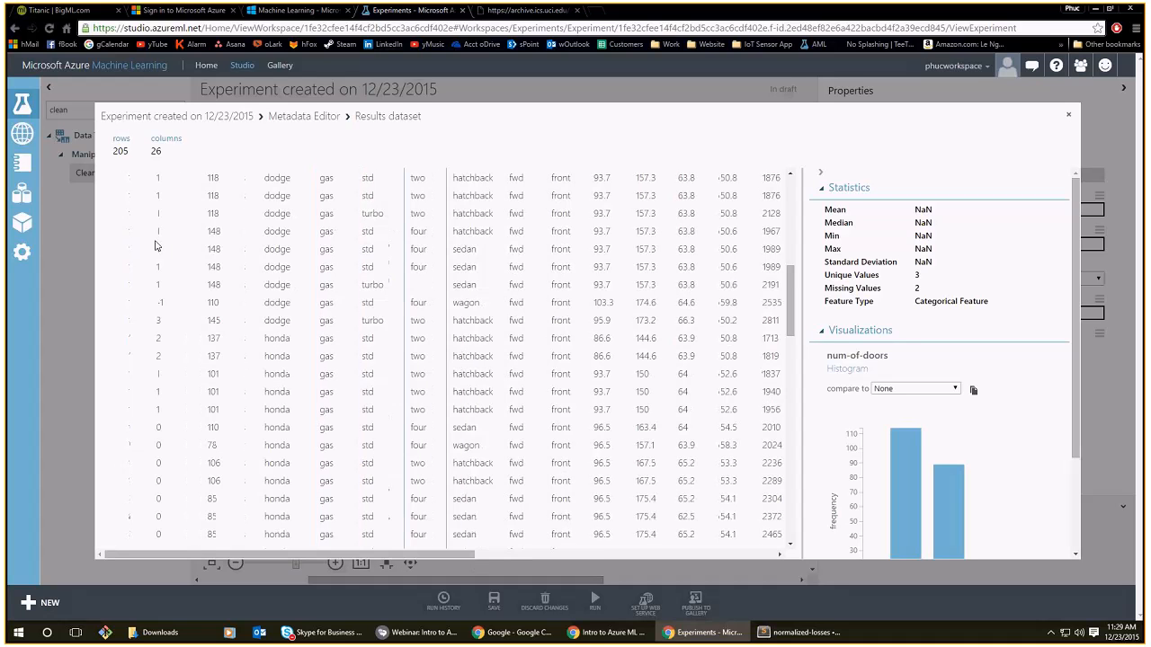
{"action": "left_click_drag", "start_coordinate": [158, 249], "coordinate": [717, 248]}
{"action": "mouse_move", "coordinate": [791, 286]}
{"action": "left_mouse_down"}
{"action": "mouse_move", "coordinate": [810, 210]}
{"action": "mouse_move", "coordinate": [795, 294]}
{"action": "left_mouse_up"}
{"action": "double_click", "coordinate": [770, 194]}
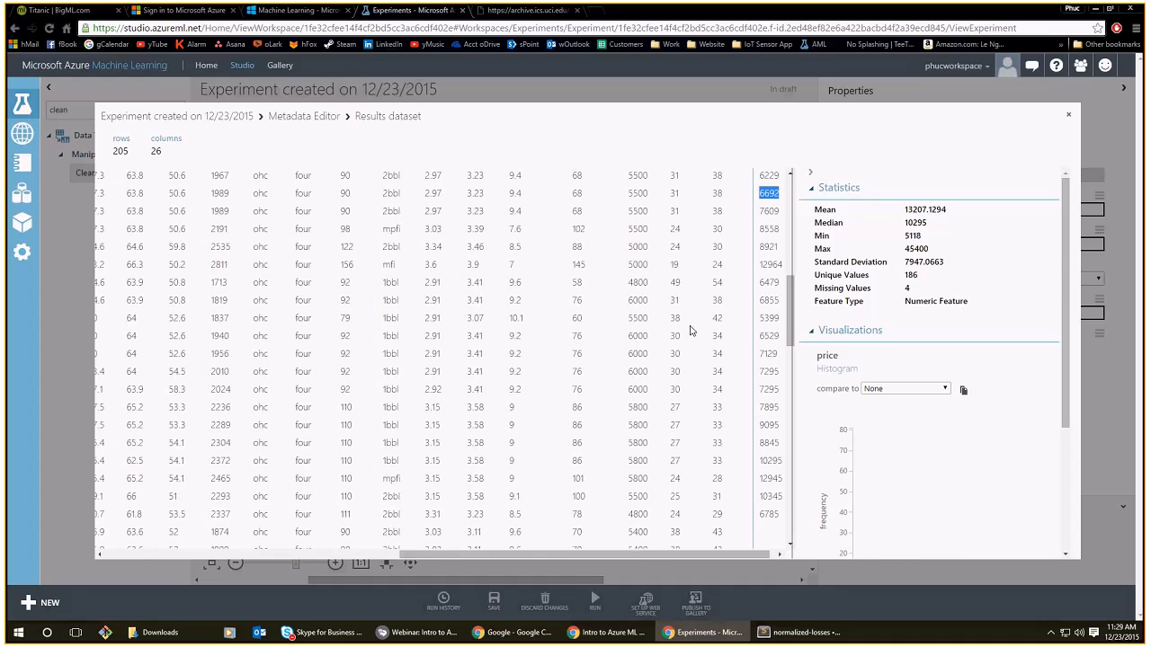
{"action": "left_click_drag", "start_coordinate": [622, 555], "coordinate": [249, 509]}
{"action": "scroll", "coordinate": [422, 227], "scroll_direction": "up", "scroll_amount": 1}
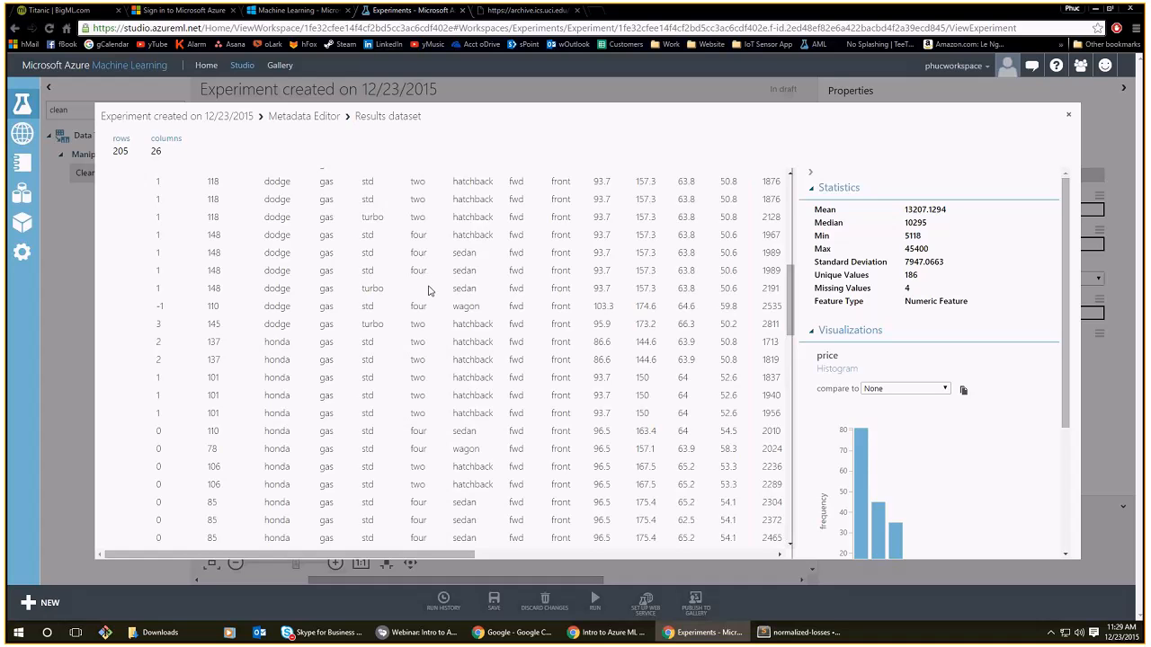
{"action": "left_click_drag", "start_coordinate": [154, 289], "coordinate": [772, 293]}
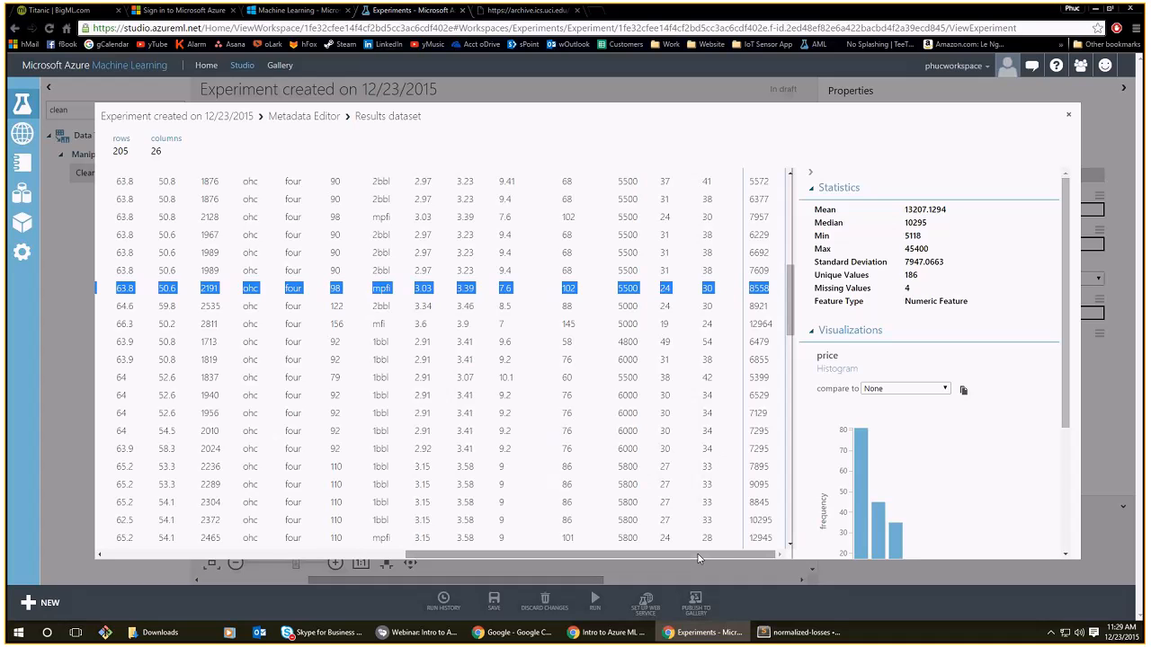
{"action": "left_click_drag", "start_coordinate": [699, 559], "coordinate": [347, 541]}
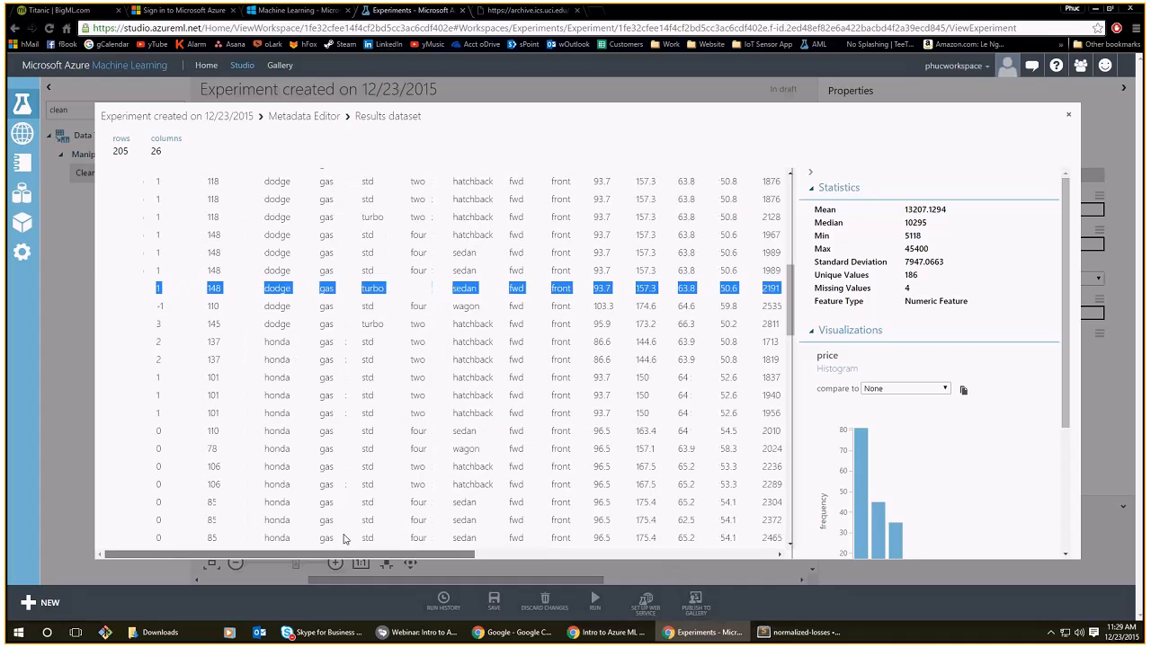
{"action": "left_click", "coordinate": [419, 291]}
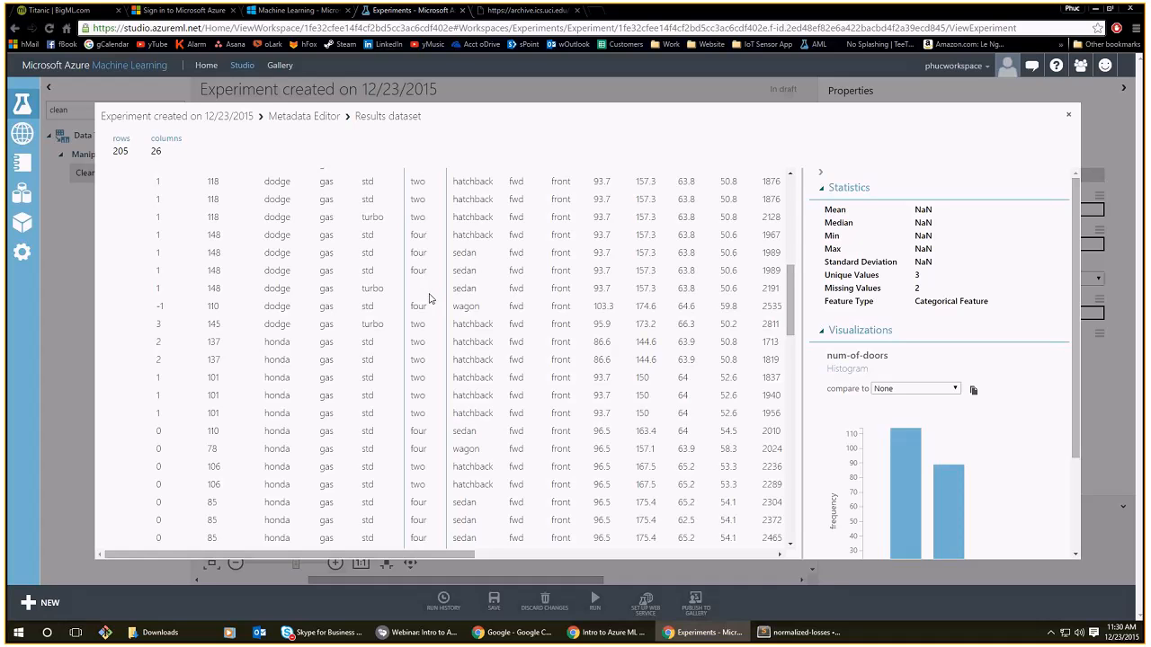
Compare the num-of-doors missing values statistic with the four, two and null bars in its histogram.
{"action": "scroll", "coordinate": [910, 448], "scroll_direction": "down", "scroll_amount": 3}
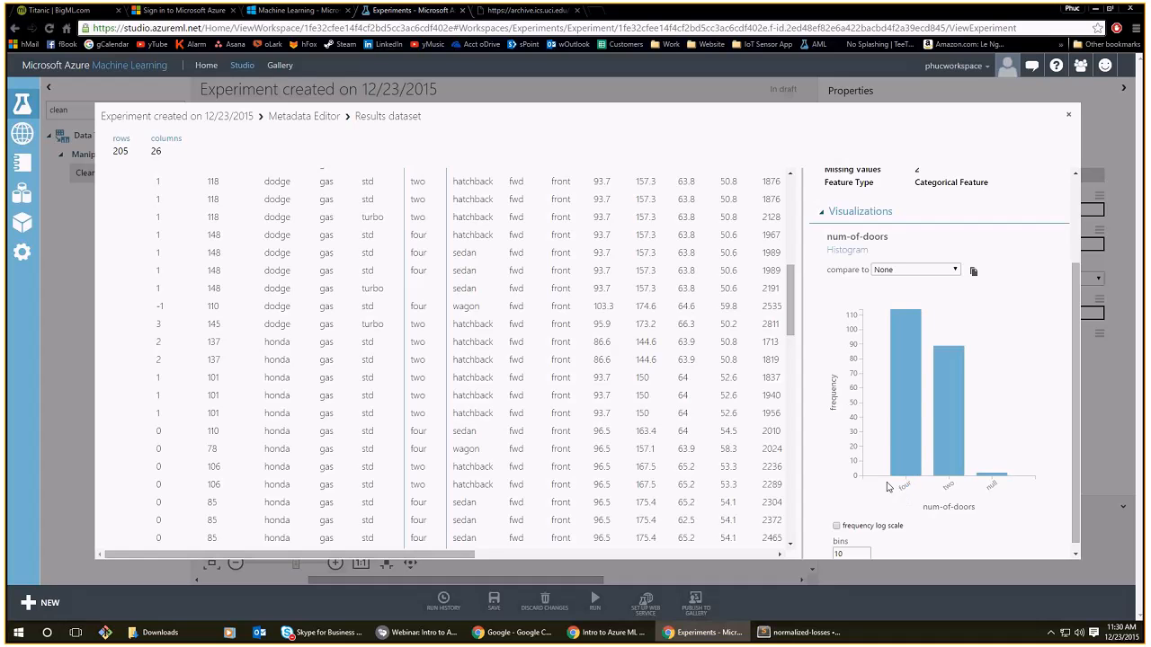
{"action": "scroll", "coordinate": [993, 512], "scroll_direction": "up", "scroll_amount": 1}
{"action": "double_click", "coordinate": [917, 229]}
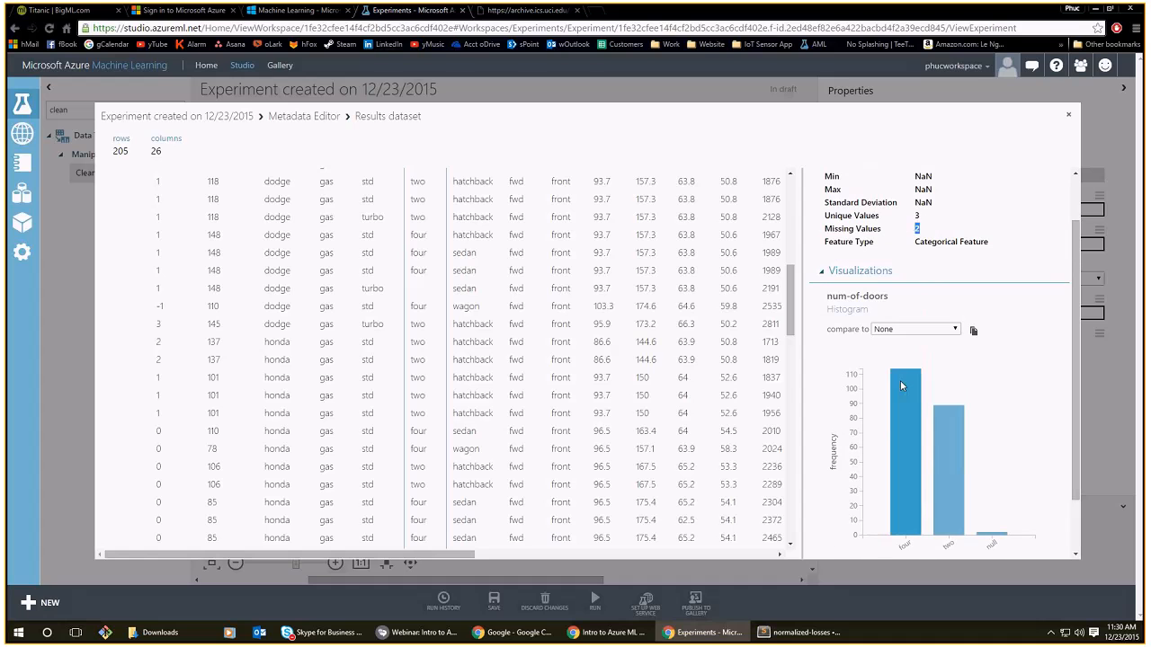
{"action": "scroll", "coordinate": [900, 381], "scroll_direction": "down", "scroll_amount": 1}
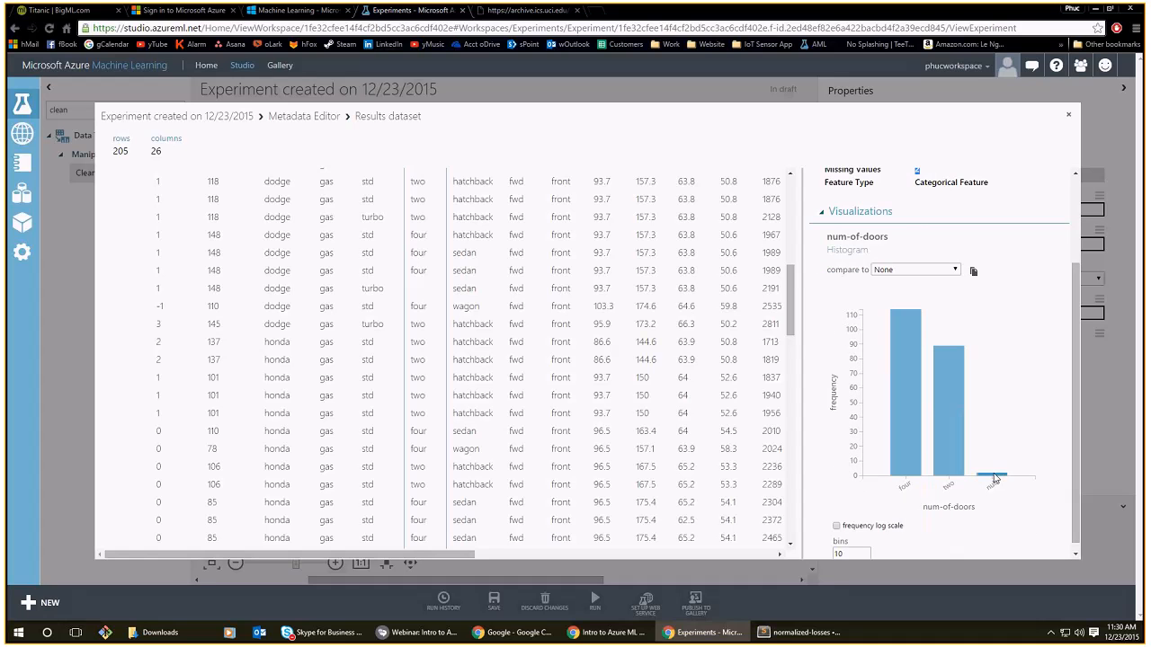
{"action": "scroll", "coordinate": [984, 484], "scroll_direction": "up", "scroll_amount": 1}
{"action": "scroll", "coordinate": [984, 484], "scroll_direction": "up", "scroll_amount": 1}
{"action": "scroll", "coordinate": [978, 480], "scroll_direction": "down", "scroll_amount": 1}
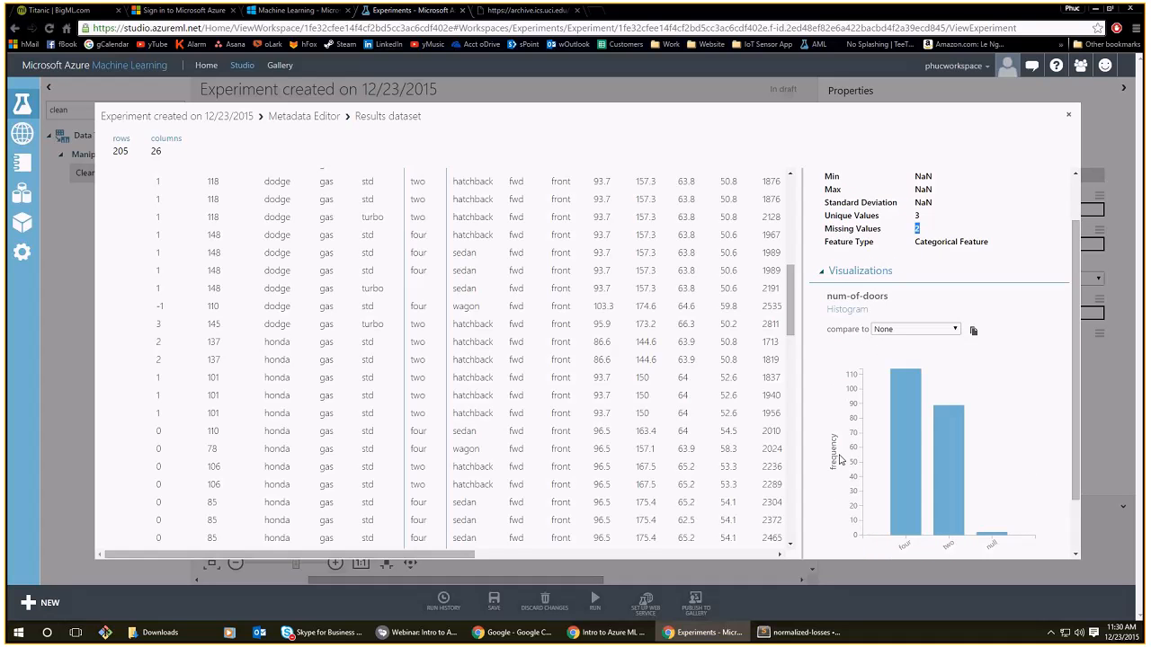
Examine the bore column's statistics and histogram, highlighting its median.
{"action": "scroll", "coordinate": [653, 342], "scroll_direction": "up", "scroll_amount": 10}
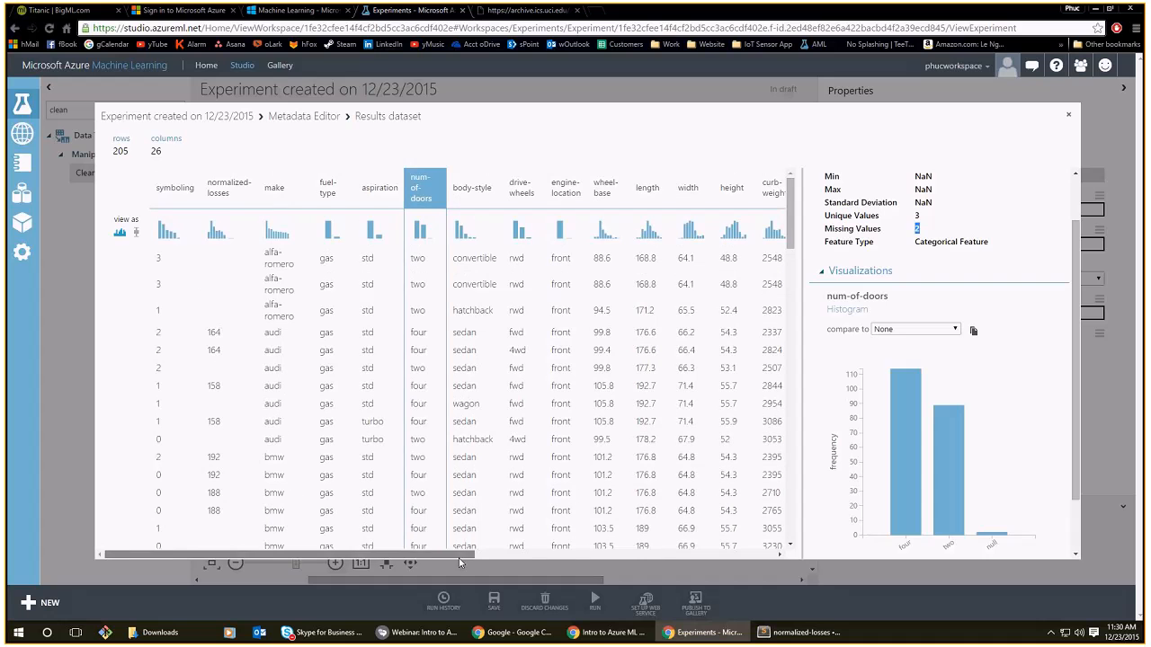
{"action": "left_click_drag", "start_coordinate": [460, 559], "coordinate": [584, 558]}
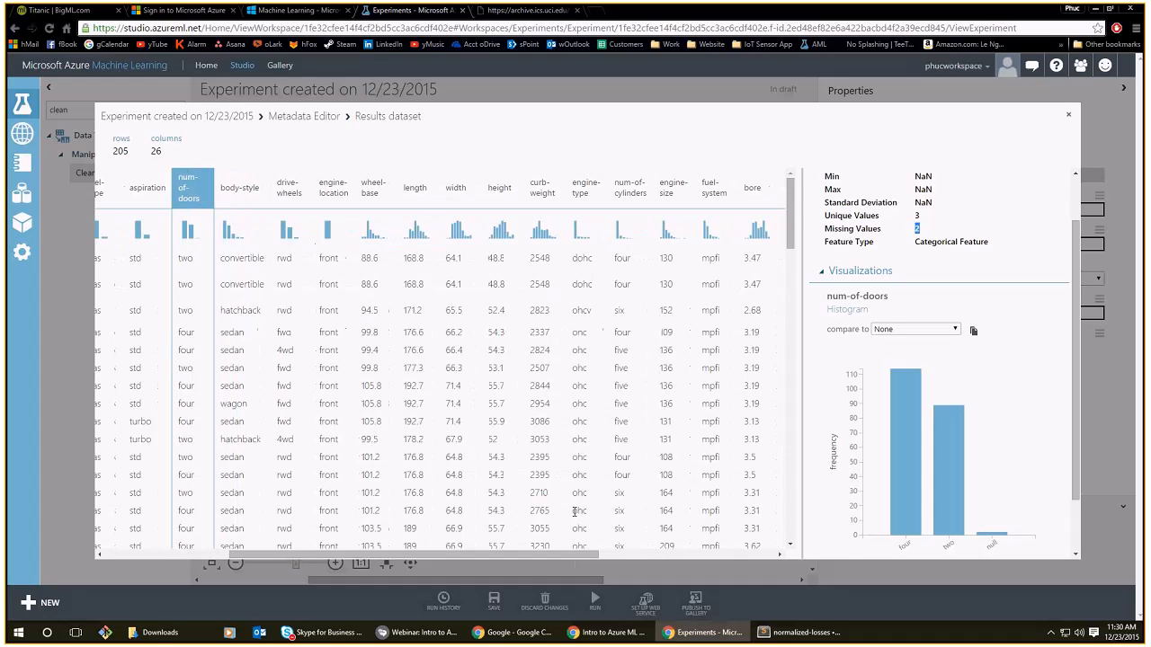
{"action": "left_click", "coordinate": [757, 225]}
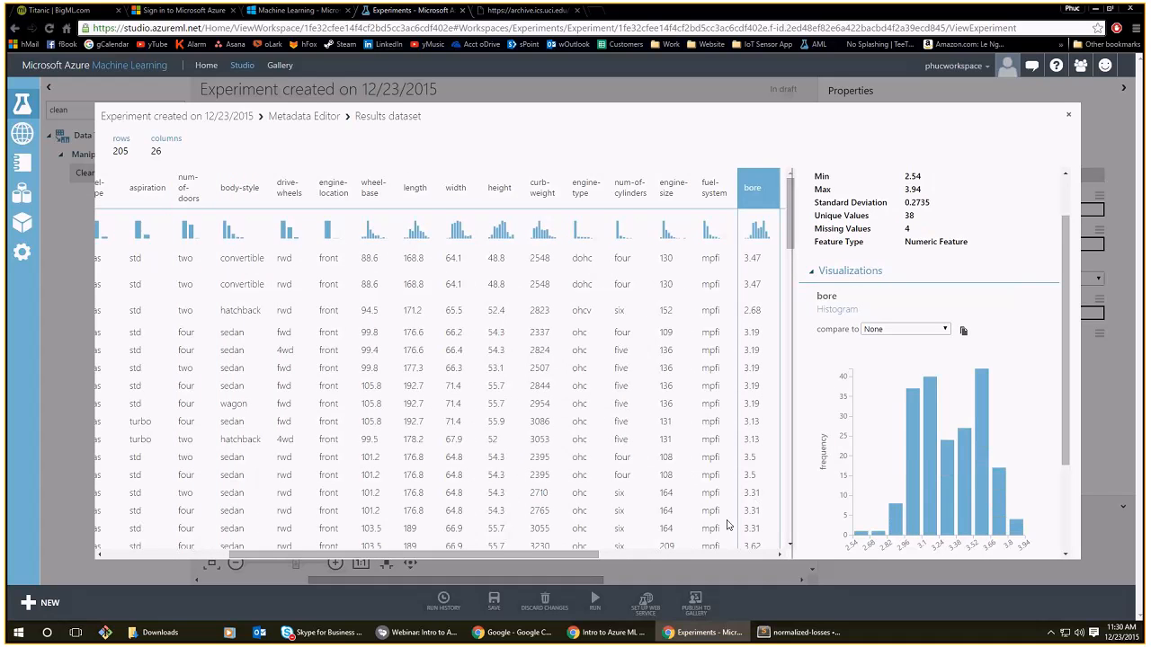
{"action": "scroll", "coordinate": [917, 297], "scroll_direction": "up", "scroll_amount": 1}
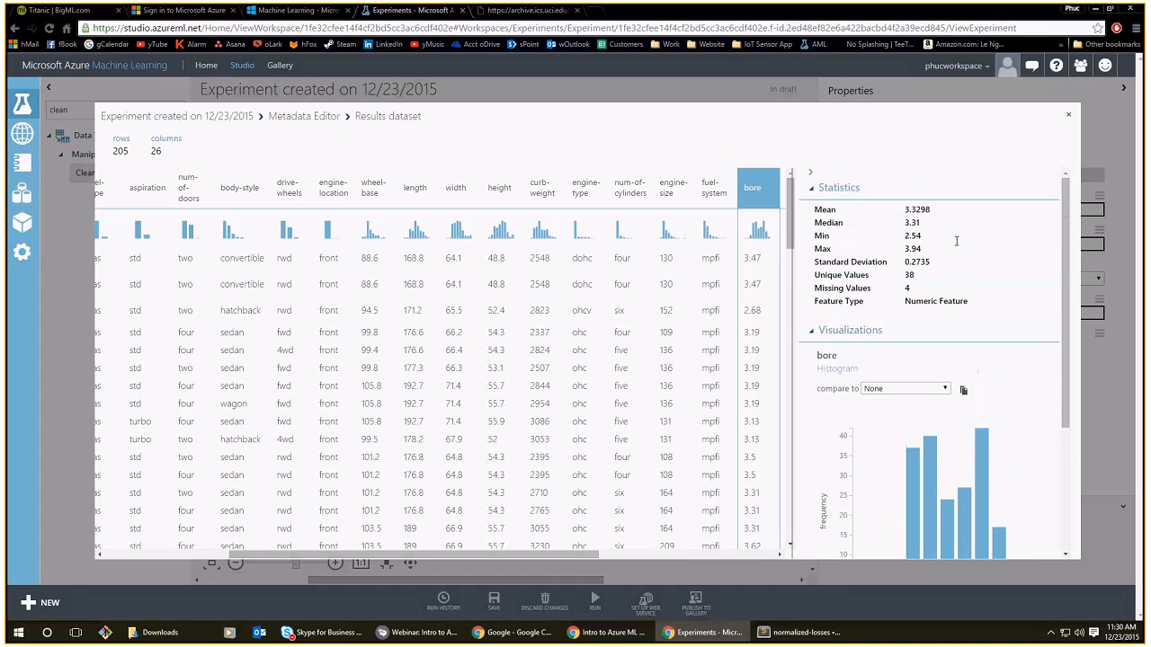
{"action": "left_click_drag", "start_coordinate": [943, 224], "coordinate": [903, 222]}
{"action": "scroll", "coordinate": [944, 297], "scroll_direction": "down", "scroll_amount": 1}
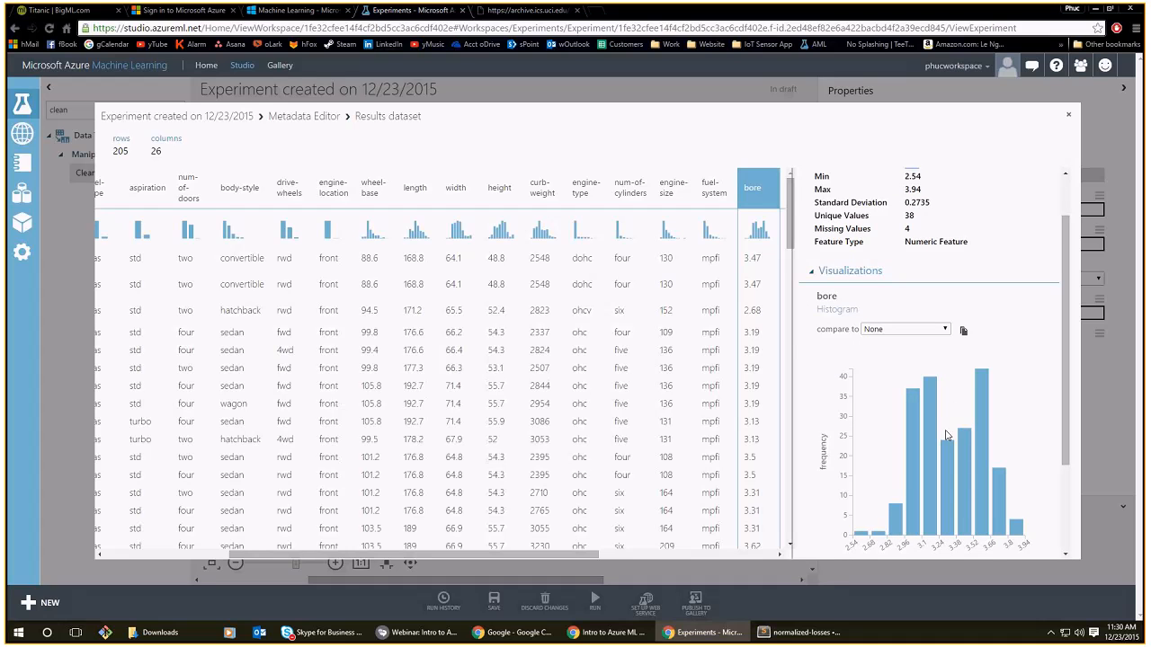
{"action": "scroll", "coordinate": [953, 405], "scroll_direction": "up", "scroll_amount": 1}
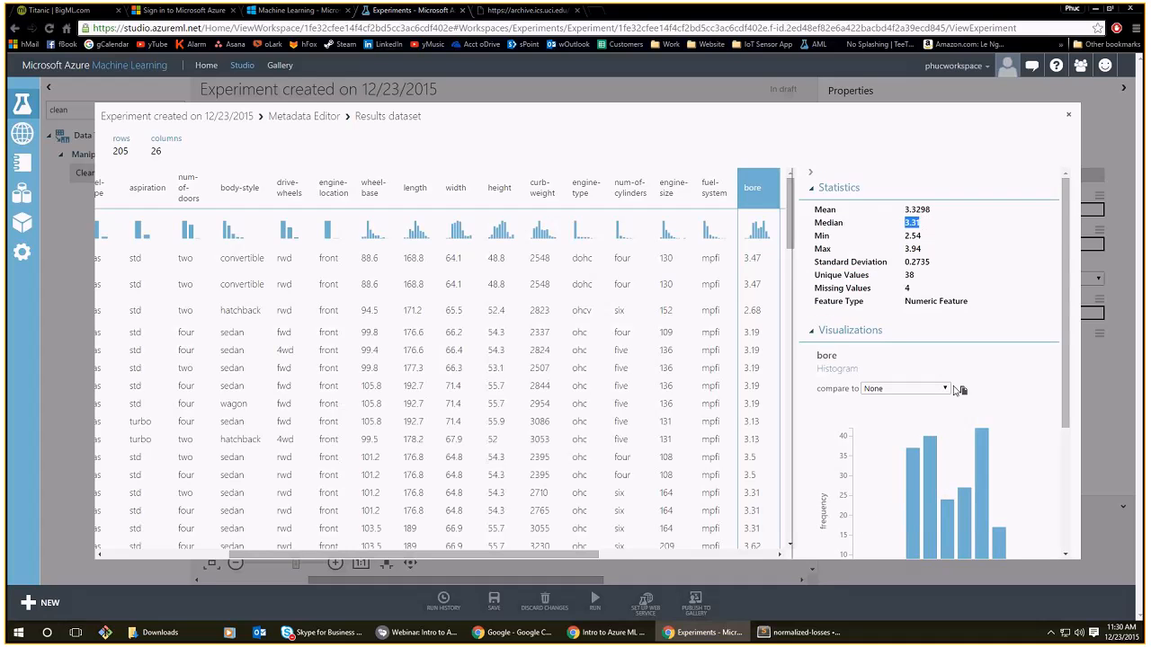
Review the bore column's histogram alongside its statistics, keeping the comparison set to None.
{"action": "scroll", "coordinate": [940, 450], "scroll_direction": "down", "scroll_amount": 1}
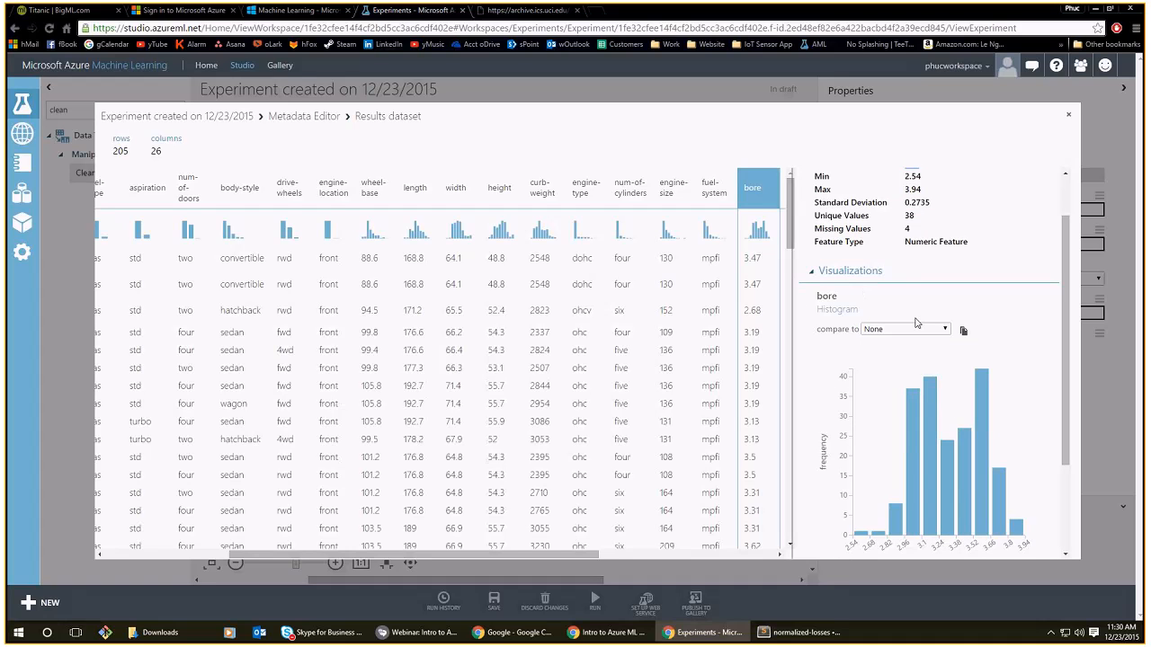
{"action": "scroll", "coordinate": [916, 322], "scroll_direction": "up", "scroll_amount": 2}
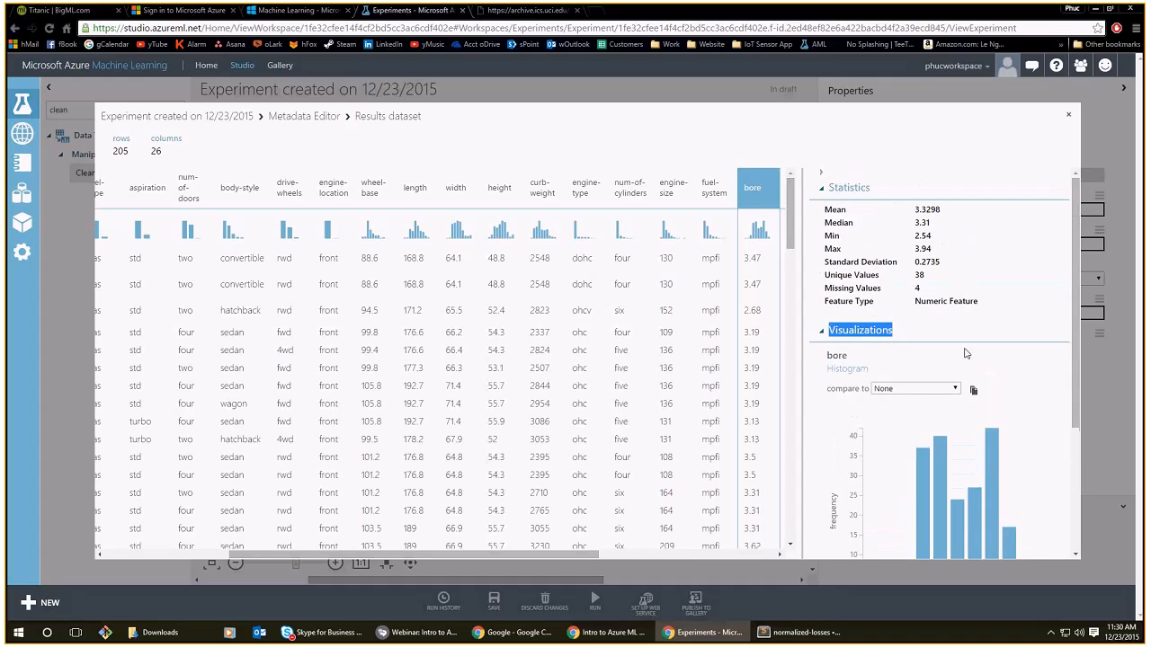
{"action": "left_click", "coordinate": [917, 388]}
{"action": "left_click", "coordinate": [923, 401]}
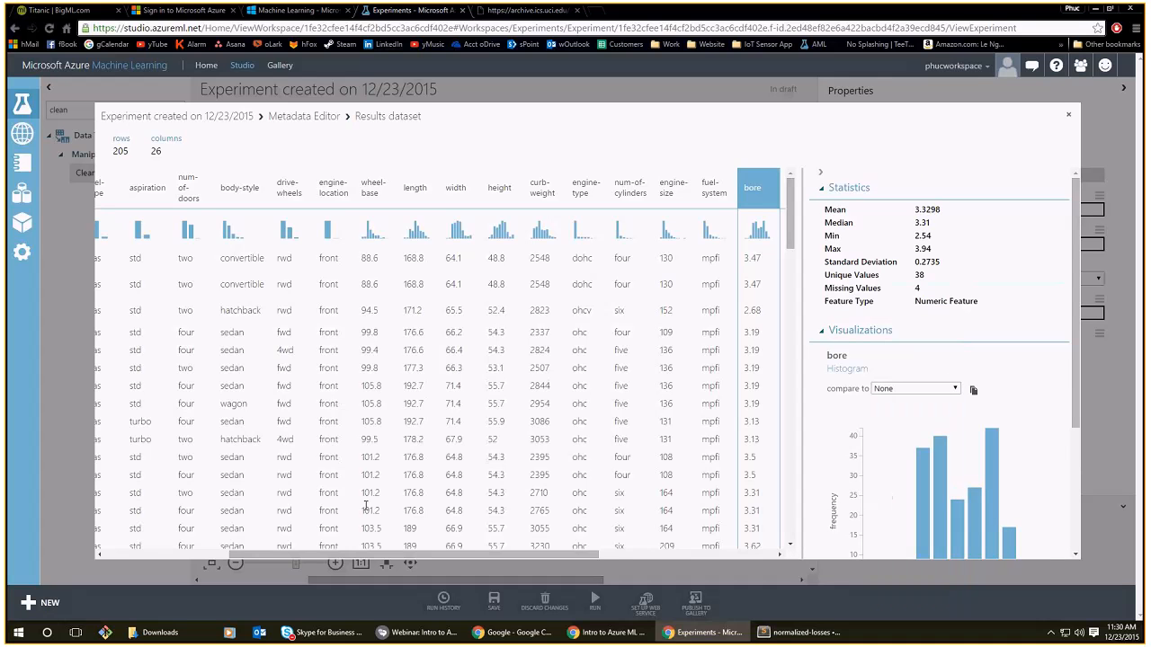
Switch the numeric column previews to box plots and examine the bore column's box plot against its statistics.
{"action": "scroll", "coordinate": [139, 214], "scroll_direction": "left", "scroll_amount": 5}
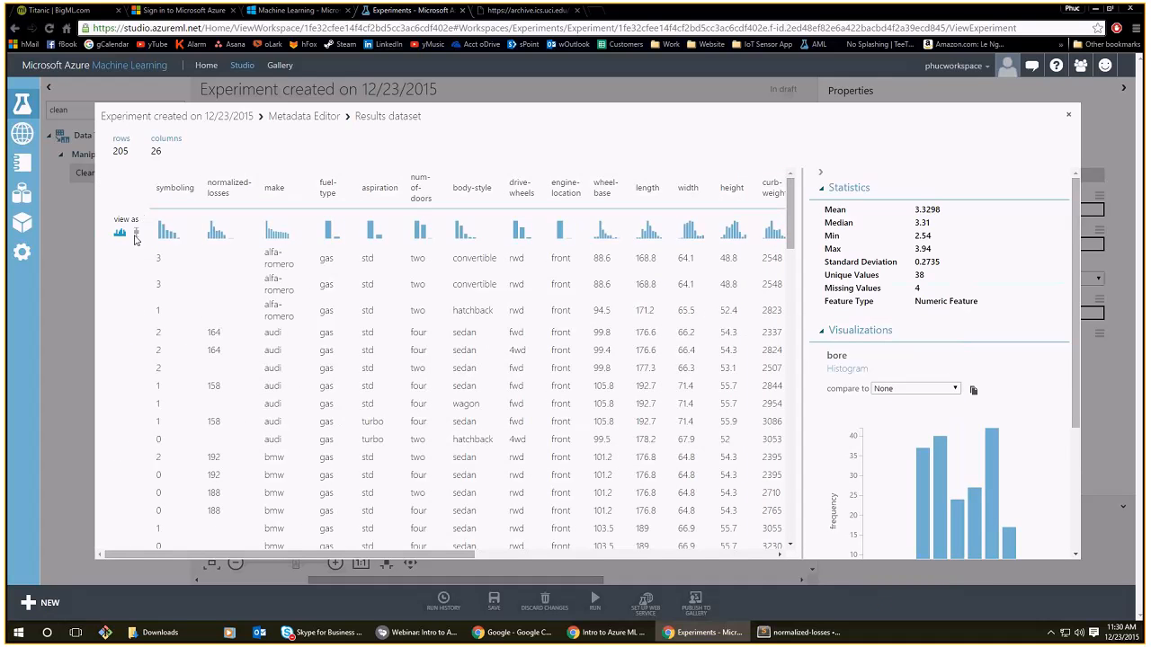
{"action": "left_click", "coordinate": [136, 233]}
{"action": "left_click_drag", "start_coordinate": [326, 556], "coordinate": [533, 556]}
{"action": "scroll", "coordinate": [982, 465], "scroll_direction": "down", "scroll_amount": 1}
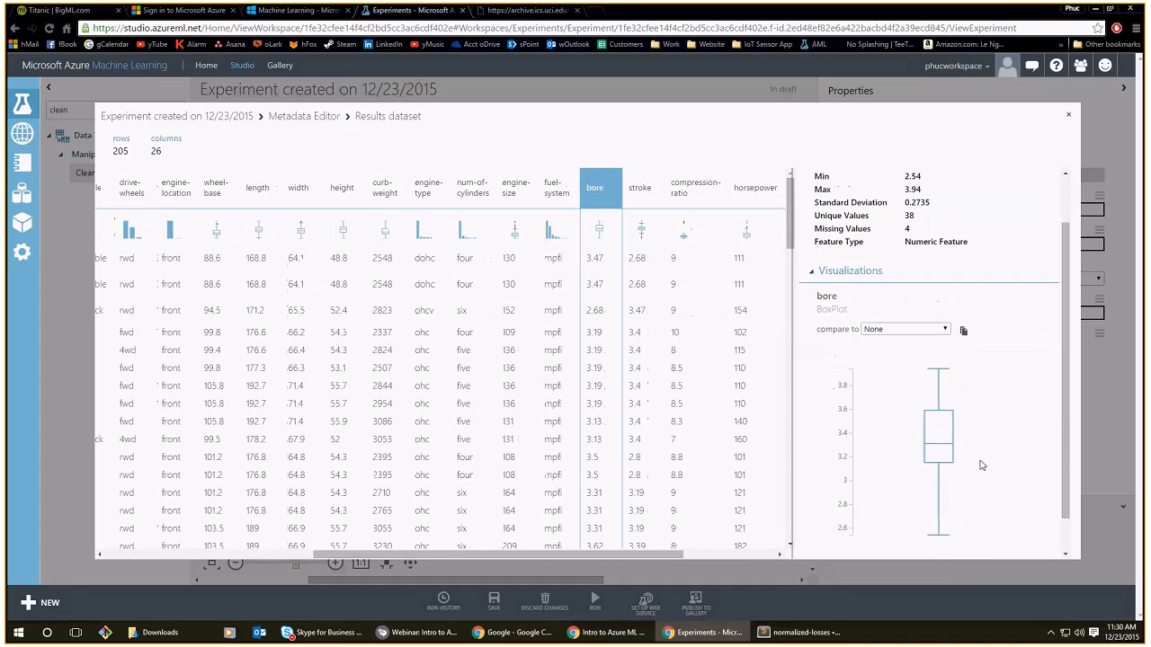
{"action": "scroll", "coordinate": [982, 465], "scroll_direction": "down", "scroll_amount": 1}
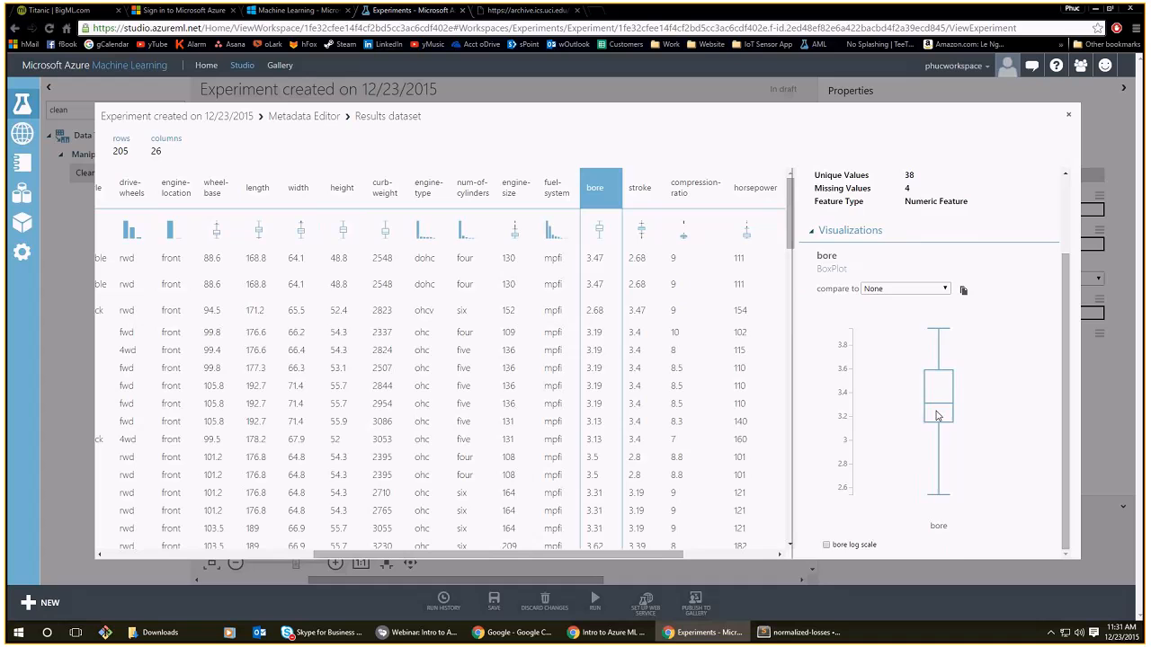
{"action": "scroll", "coordinate": [938, 415], "scroll_direction": "up", "scroll_amount": 2}
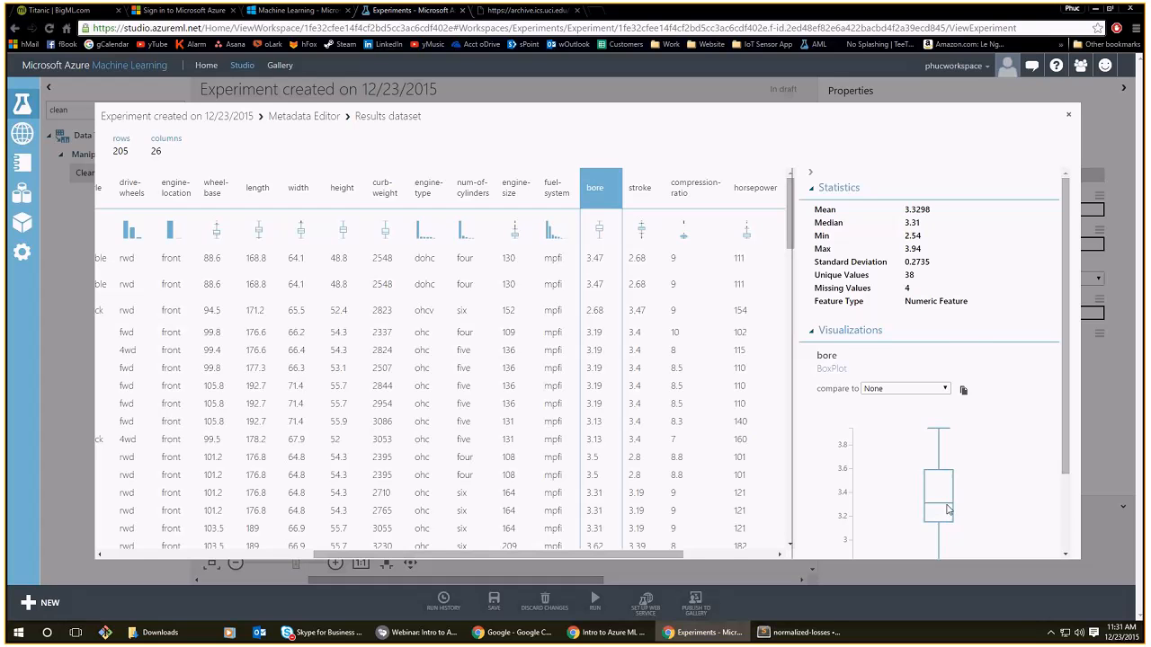
{"action": "scroll", "coordinate": [948, 510], "scroll_direction": "down", "scroll_amount": 1}
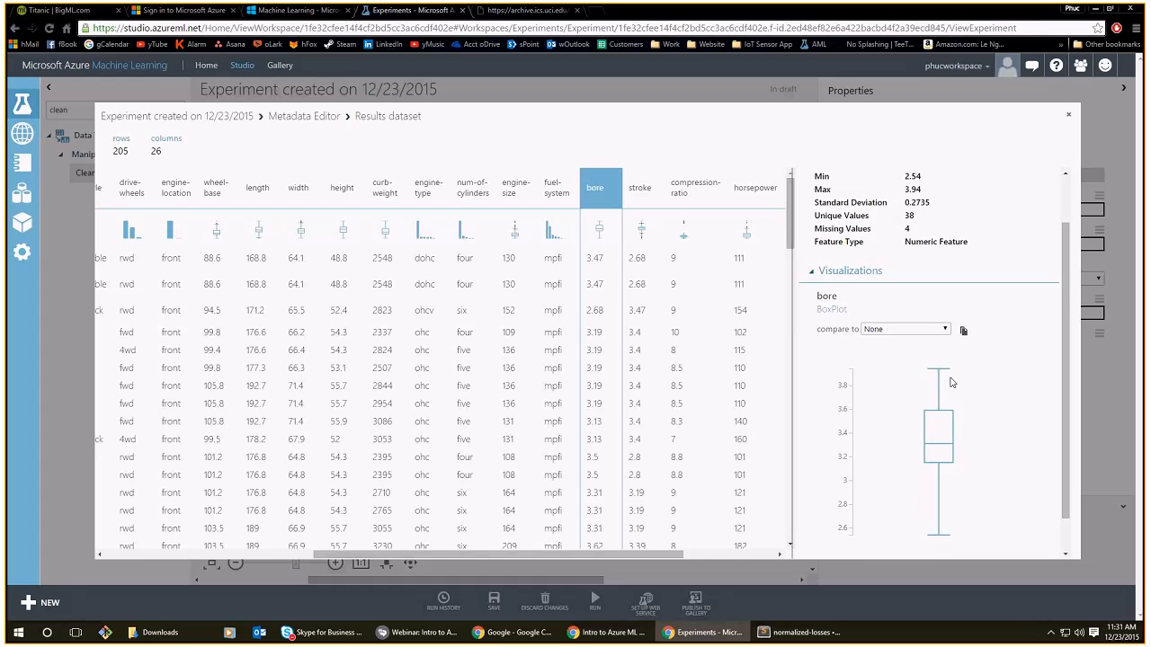
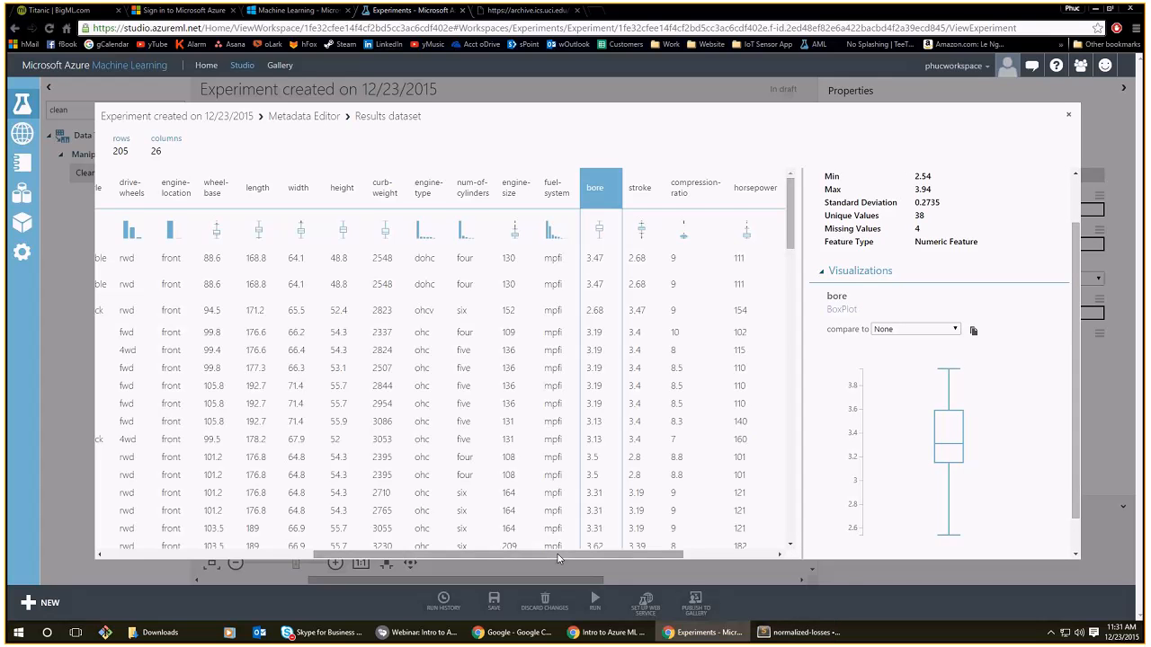
Return to the first columns, select the body-style column, and close the Metadata Editor results dataset.
{"action": "left_click_drag", "start_coordinate": [557, 554], "coordinate": [263, 554]}
{"action": "key", "text": "alt+Tab"}
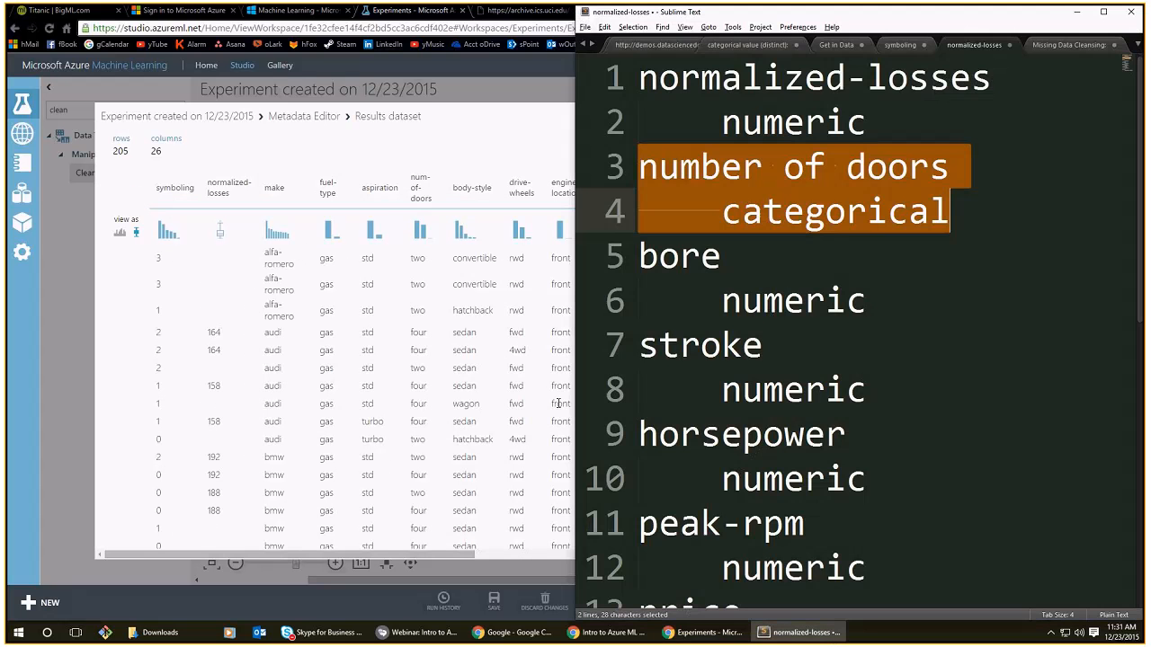
{"action": "left_click", "coordinate": [468, 184]}
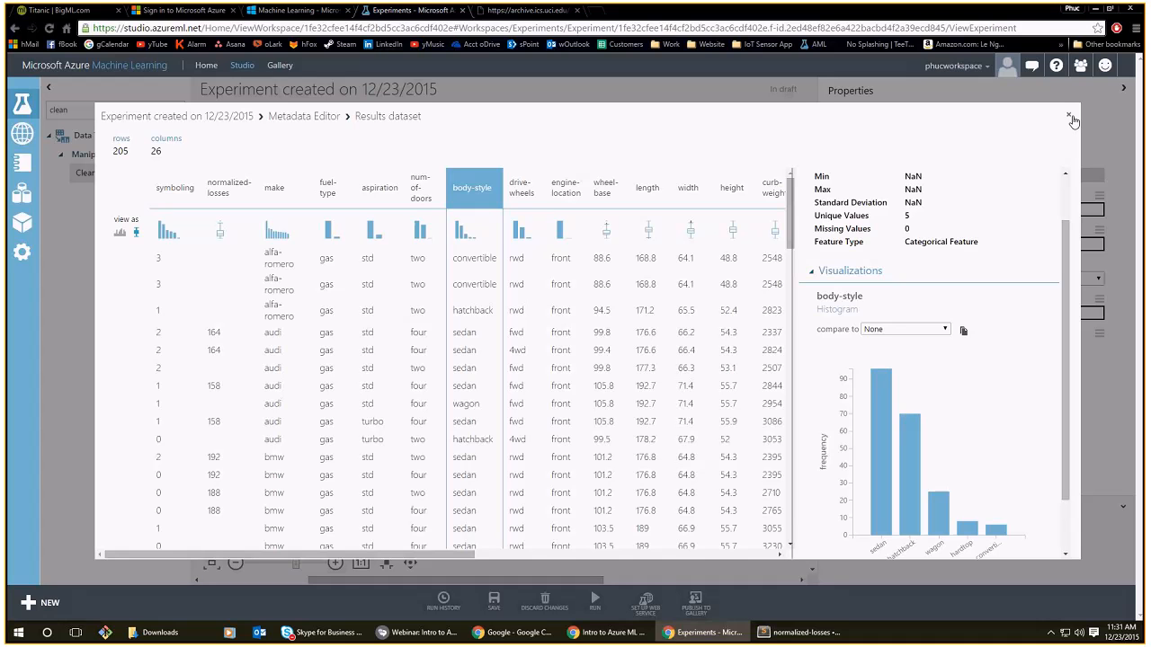
{"action": "left_click", "coordinate": [1071, 117]}
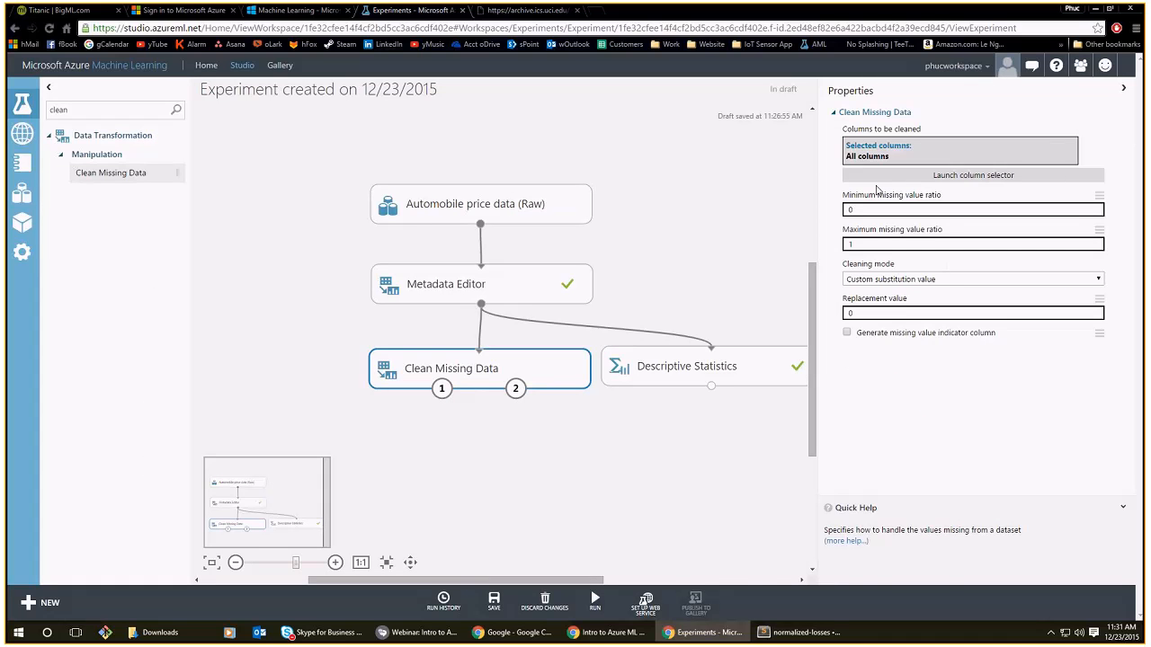
Switch to the Sublime Text notes, highlight the categorical number of doors entry, and return to the experiment.
{"action": "key", "text": "alt+Tab"}
{"action": "left_click", "coordinate": [886, 244]}
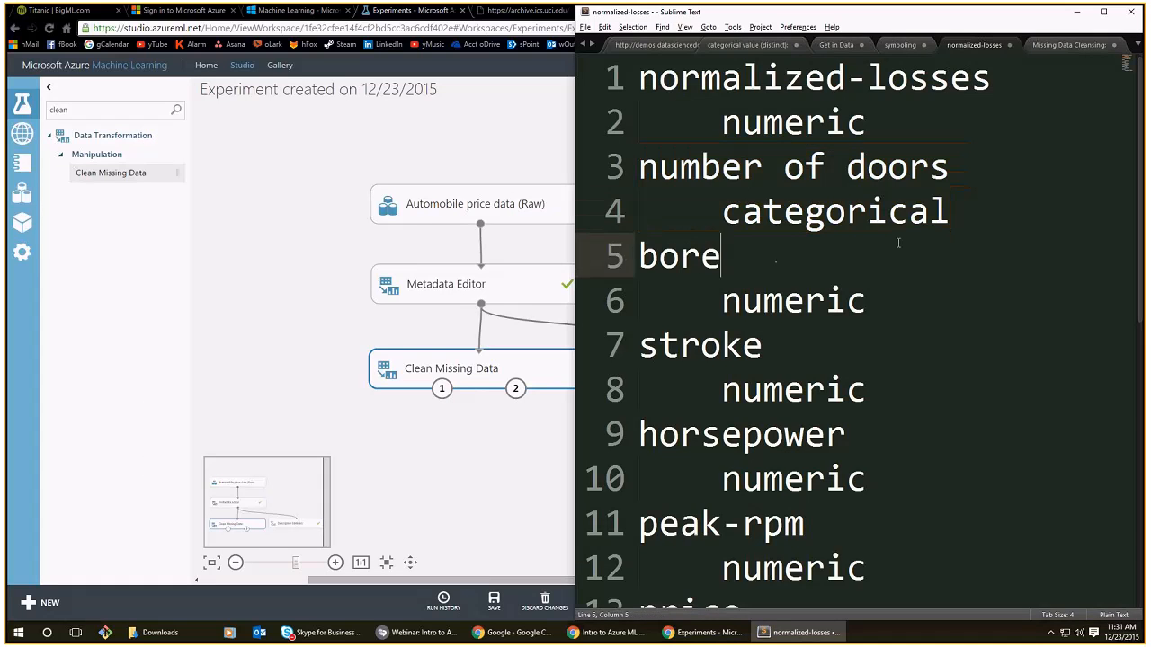
{"action": "left_click_drag", "start_coordinate": [952, 212], "coordinate": [659, 193]}
{"action": "key", "text": "shift+Up"}
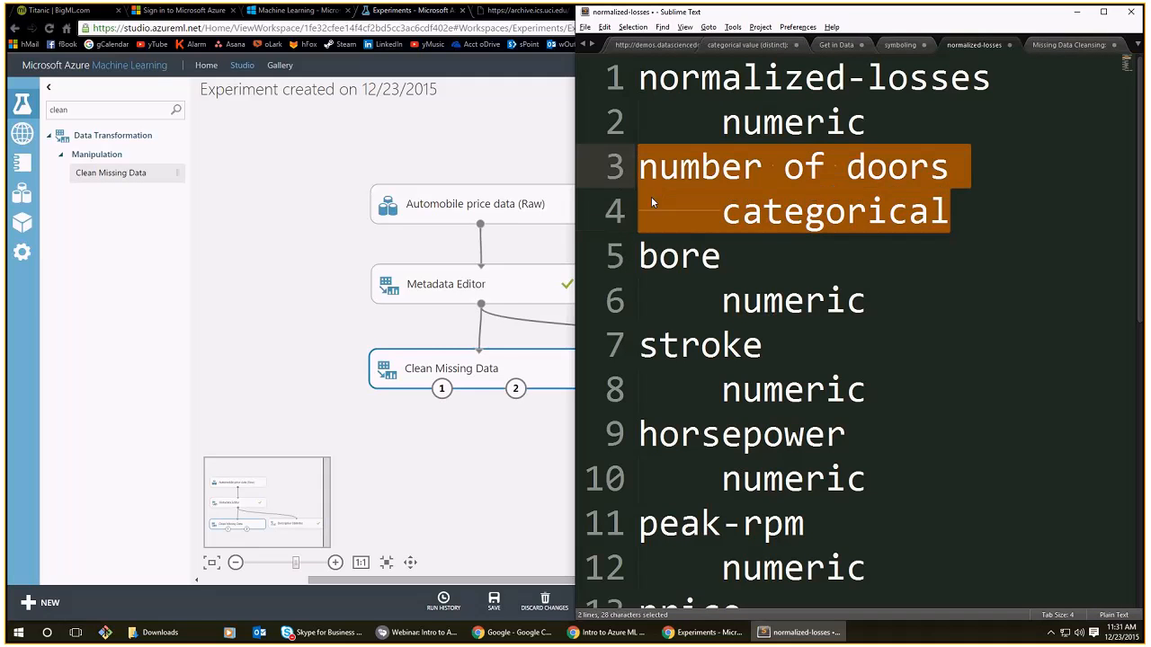
{"action": "key", "text": "alt+Tab"}
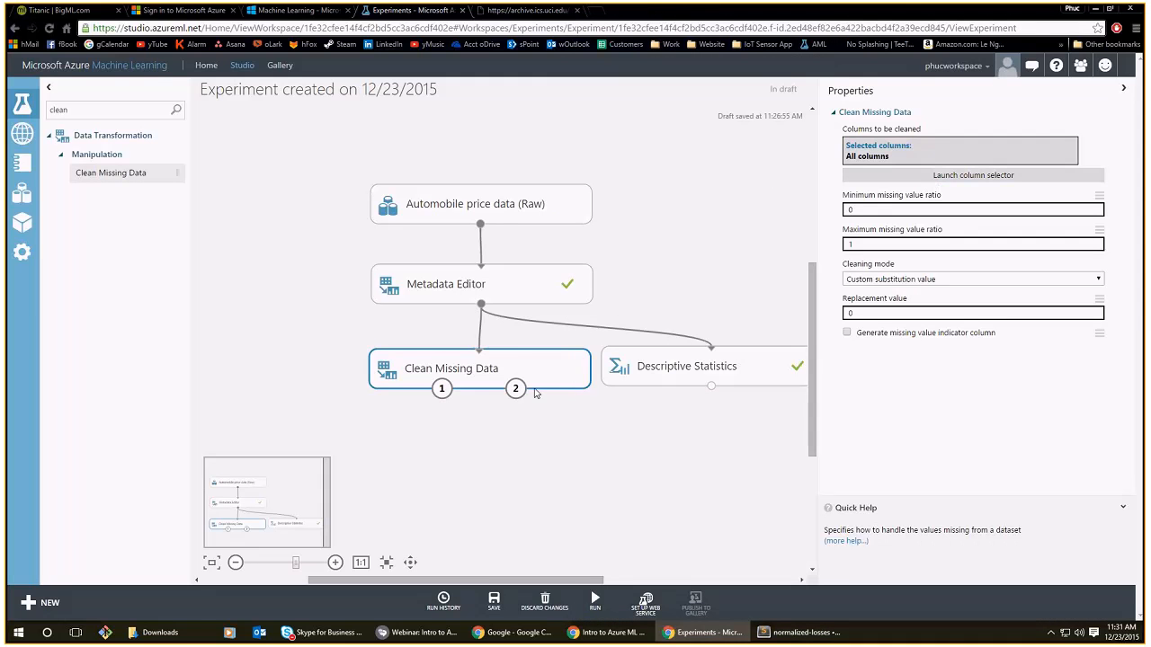
Select the Clean Missing Data module and open its column selector, keeping All columns as the starting set.
{"action": "scroll", "coordinate": [554, 414], "scroll_direction": "down", "scroll_amount": 1}
{"action": "left_click_drag", "start_coordinate": [554, 371], "coordinate": [558, 383]}
{"action": "left_click", "coordinate": [799, 271]}
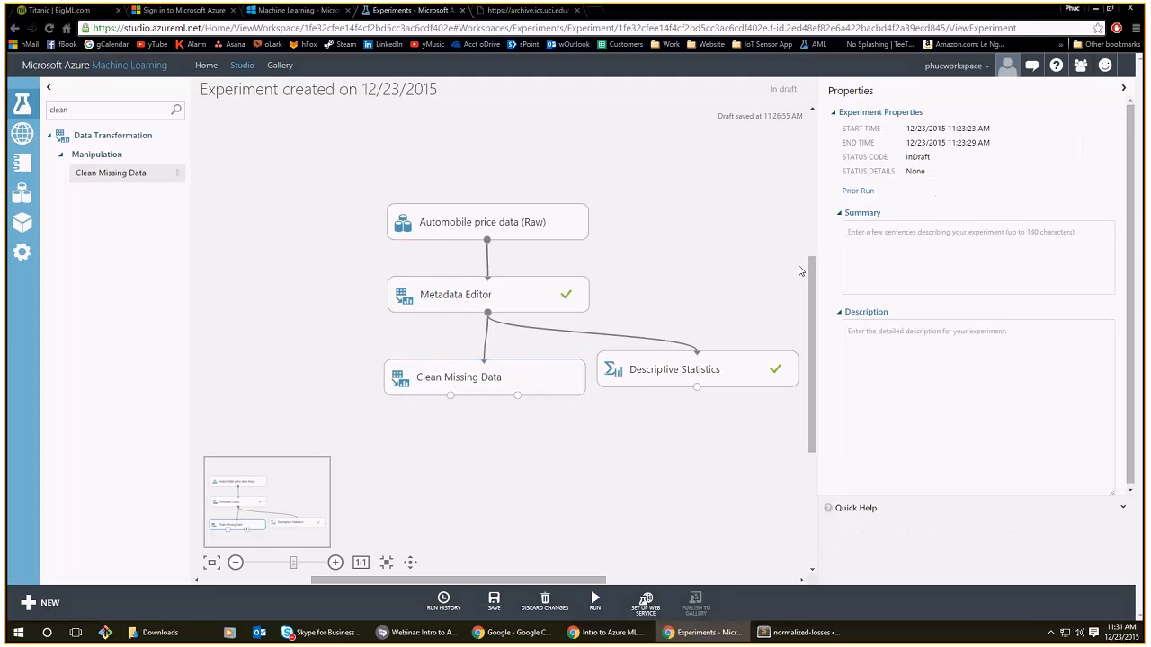
{"action": "left_click", "coordinate": [539, 378]}
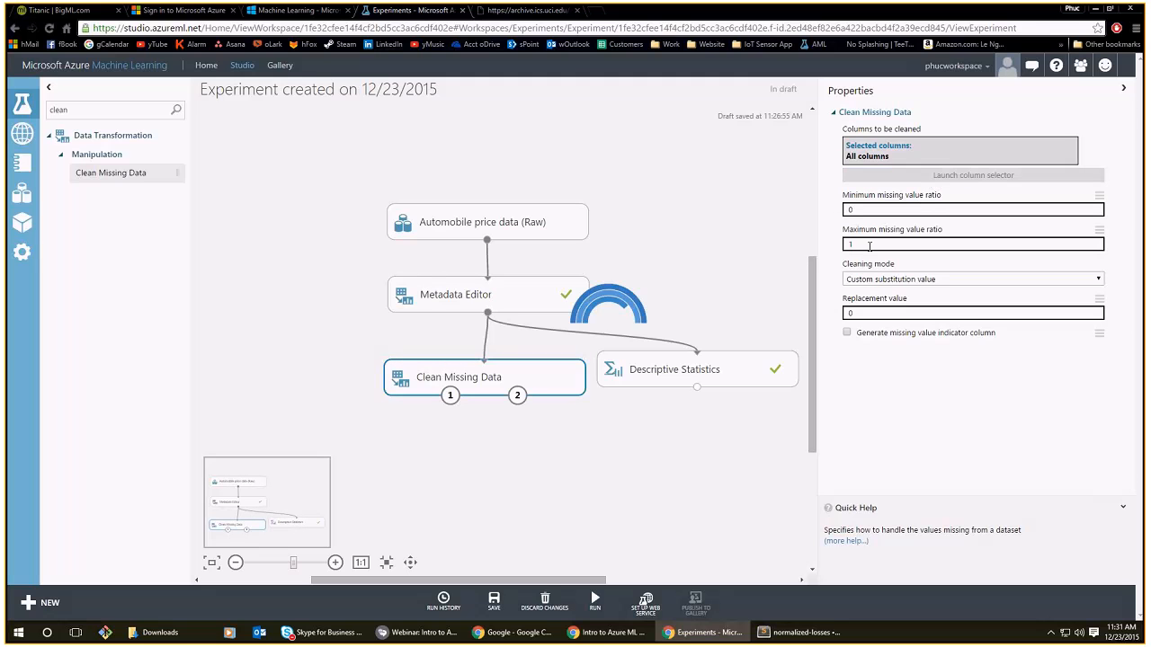
{"action": "key", "text": "alt+Tab"}
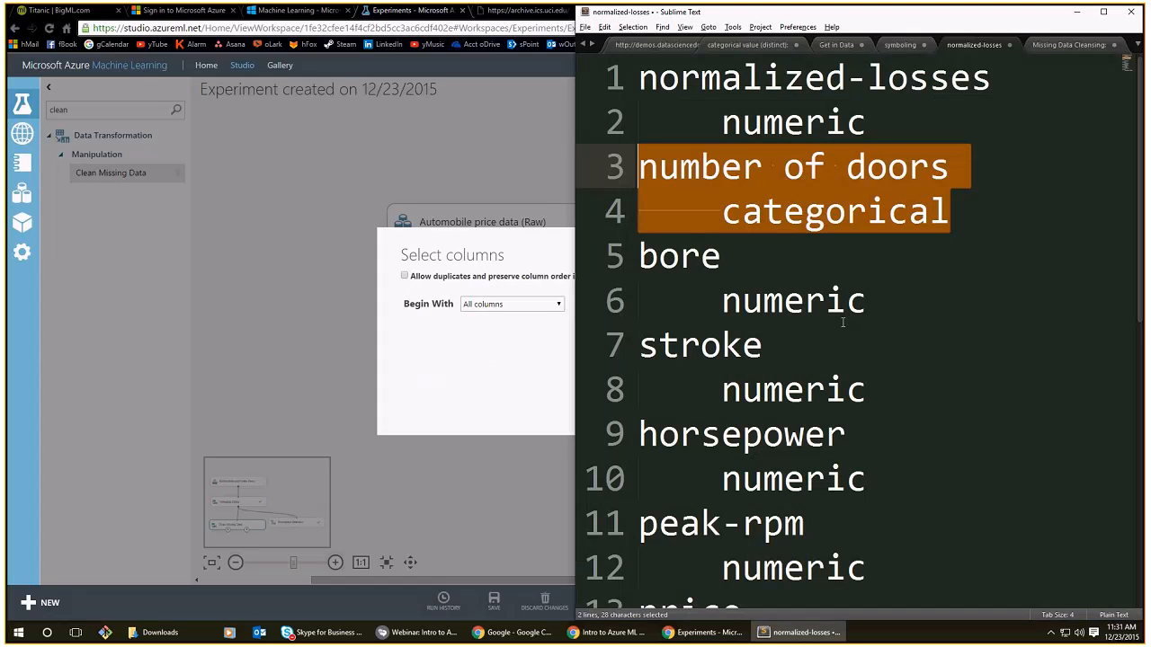
{"action": "key", "text": "alt+Tab"}
{"action": "left_click", "coordinate": [513, 304]}
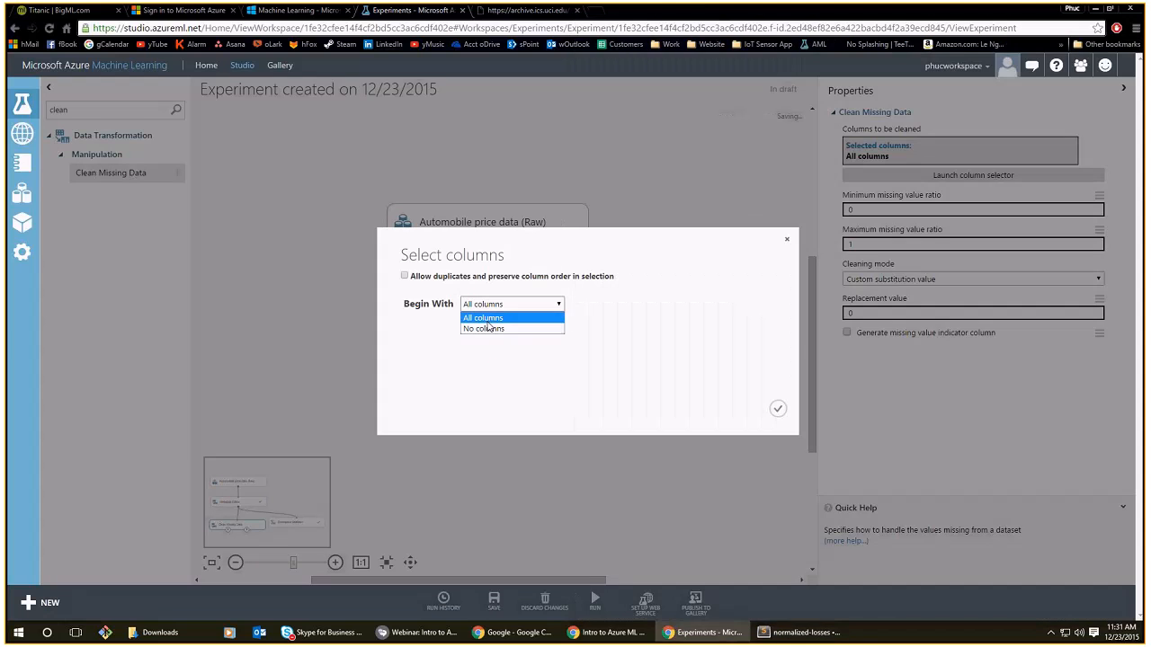
{"action": "left_click", "coordinate": [481, 318]}
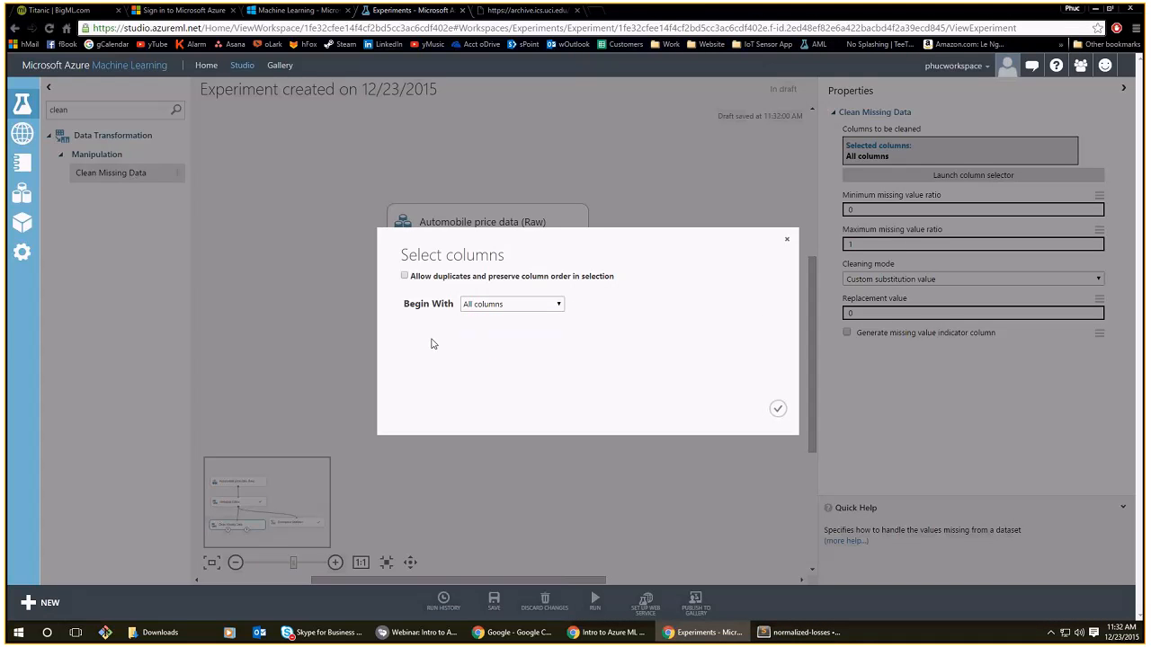
{"action": "left_click", "coordinate": [500, 307]}
Look through the list of columns with missing values in the Sublime Text notes, and return to the column selector.
{"action": "key", "text": "alt+Tab"}
{"action": "left_click", "coordinate": [780, 201]}
{"action": "scroll", "coordinate": [775, 405], "scroll_direction": "down", "scroll_amount": 5}
{"action": "scroll", "coordinate": [774, 411], "scroll_direction": "up", "scroll_amount": 5}
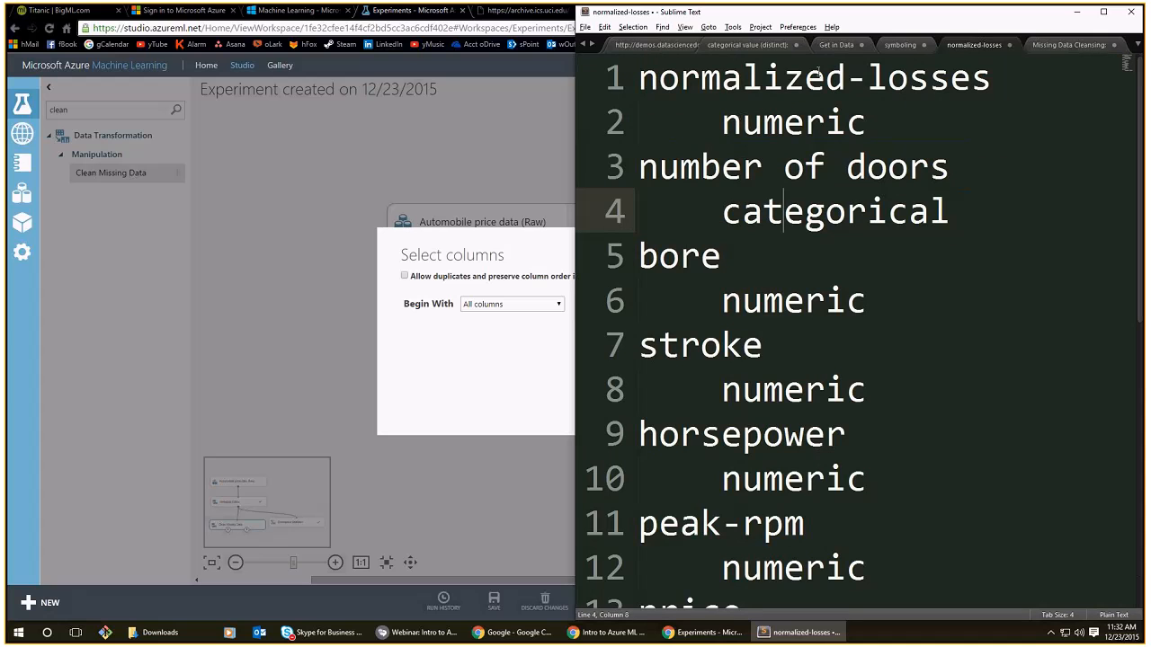
{"action": "left_click", "coordinate": [501, 351]}
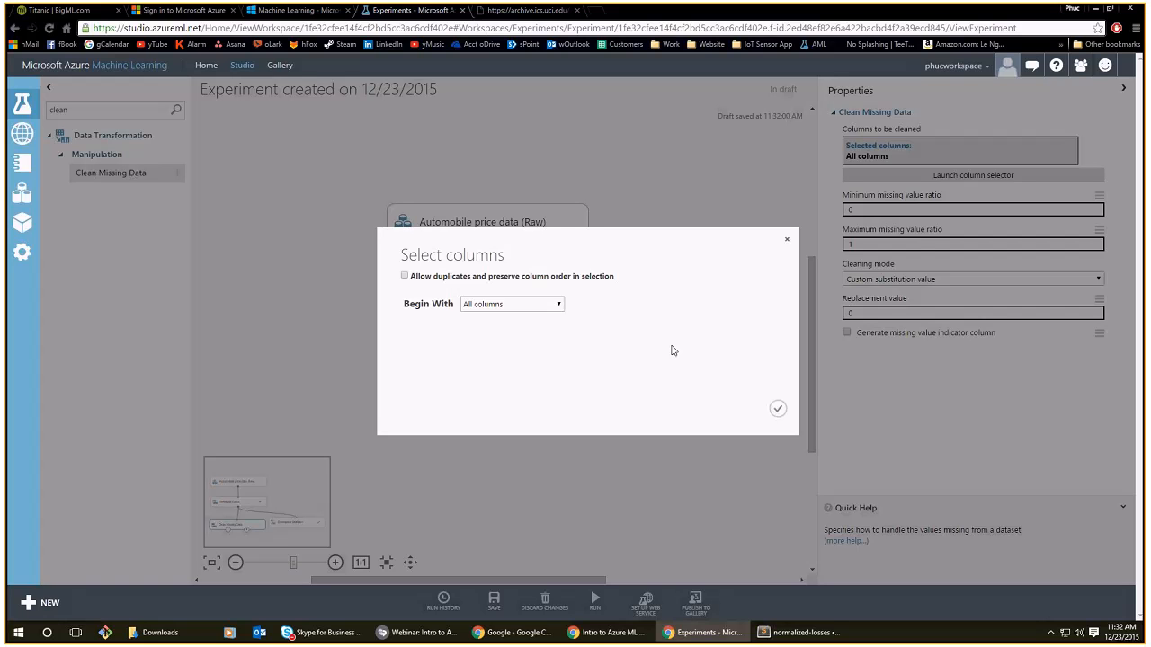
Highlight the numeric normalized-losses entry in the Sublime Text notes and return to the column selector.
{"action": "key", "text": "alt+Tab"}
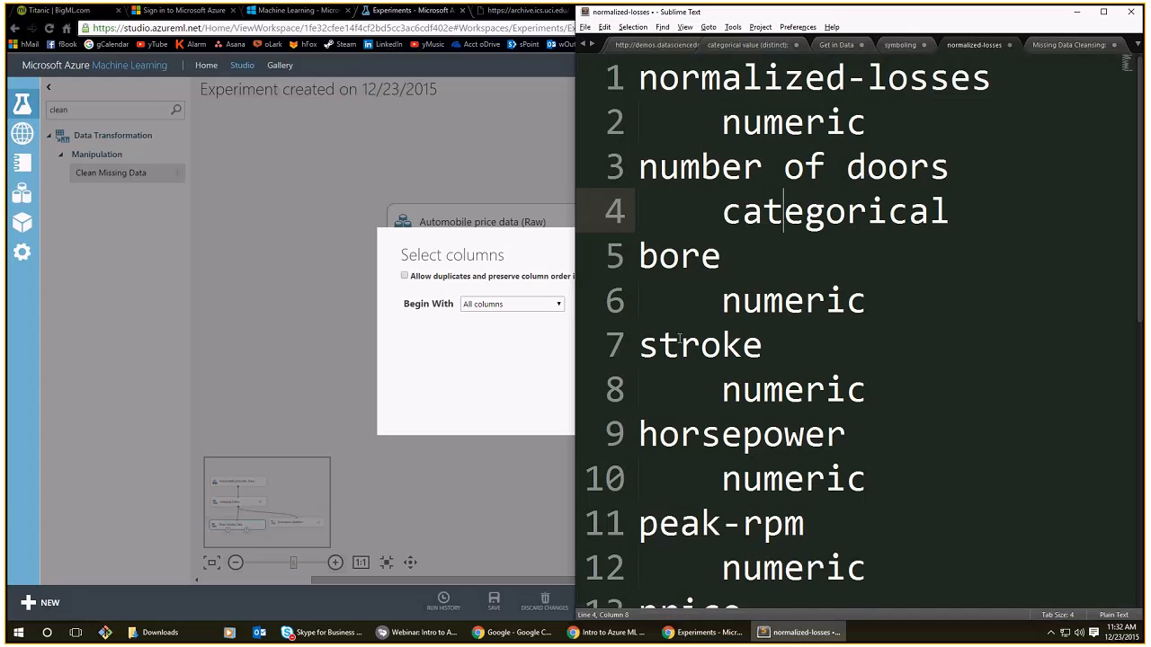
{"action": "double_click", "coordinate": [791, 121]}
{"action": "left_click", "coordinate": [628, 79], "text": "shift"}
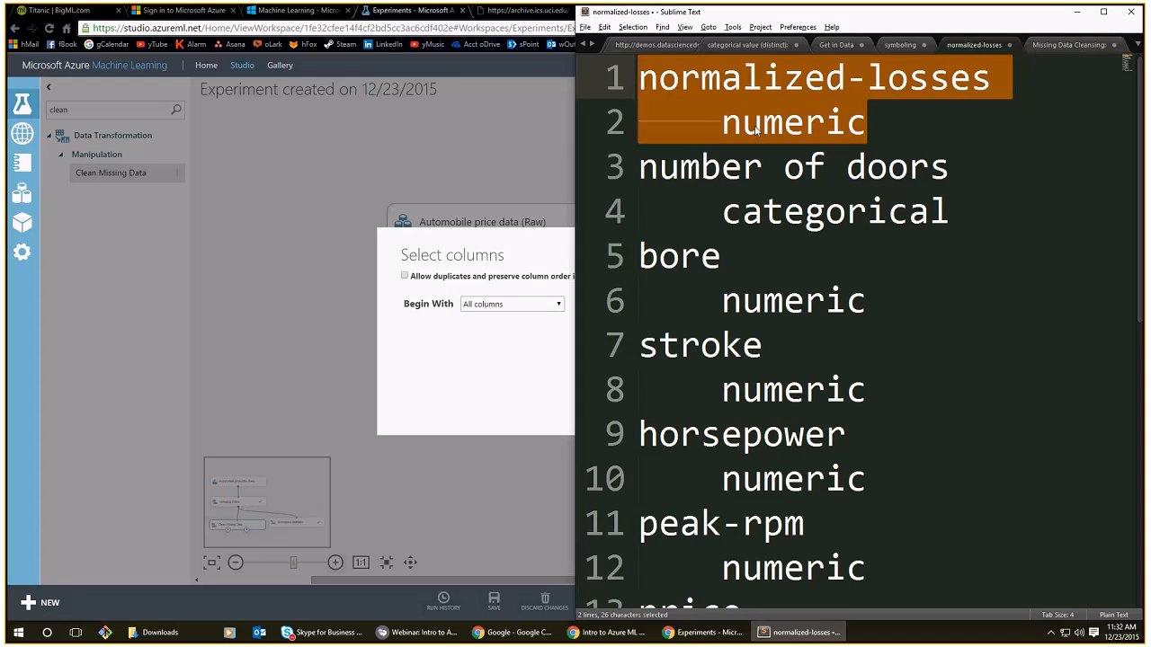
{"action": "key", "text": "alt+Tab"}
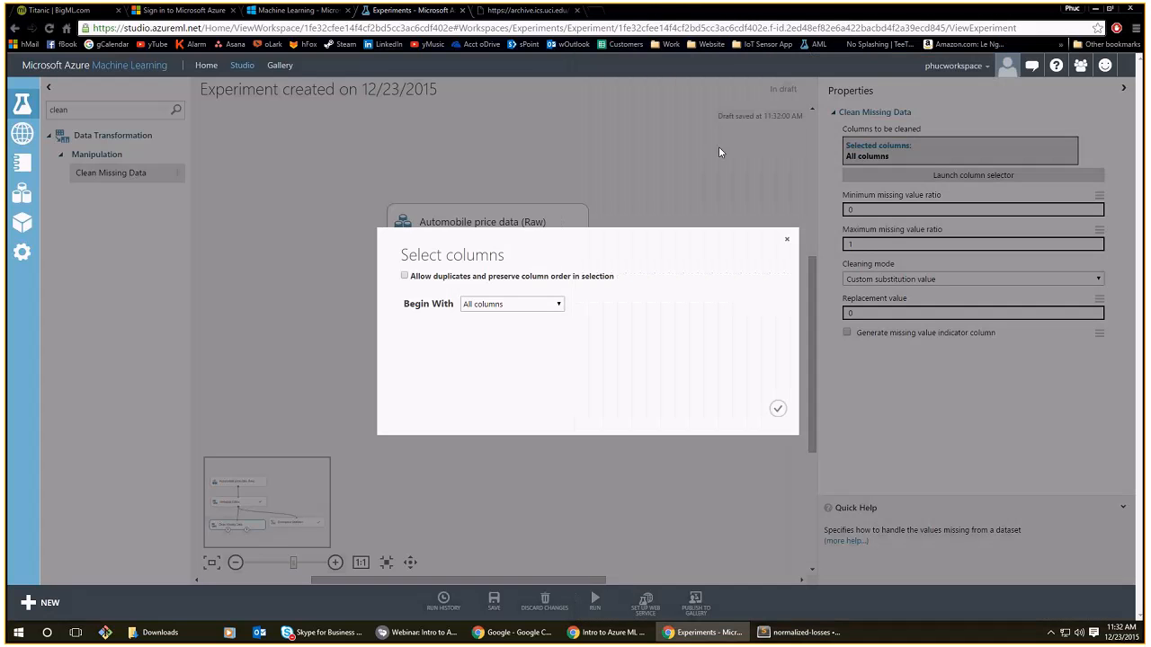
Set the column selection to begin with No columns and include by column names.
{"action": "left_click", "coordinate": [535, 305]}
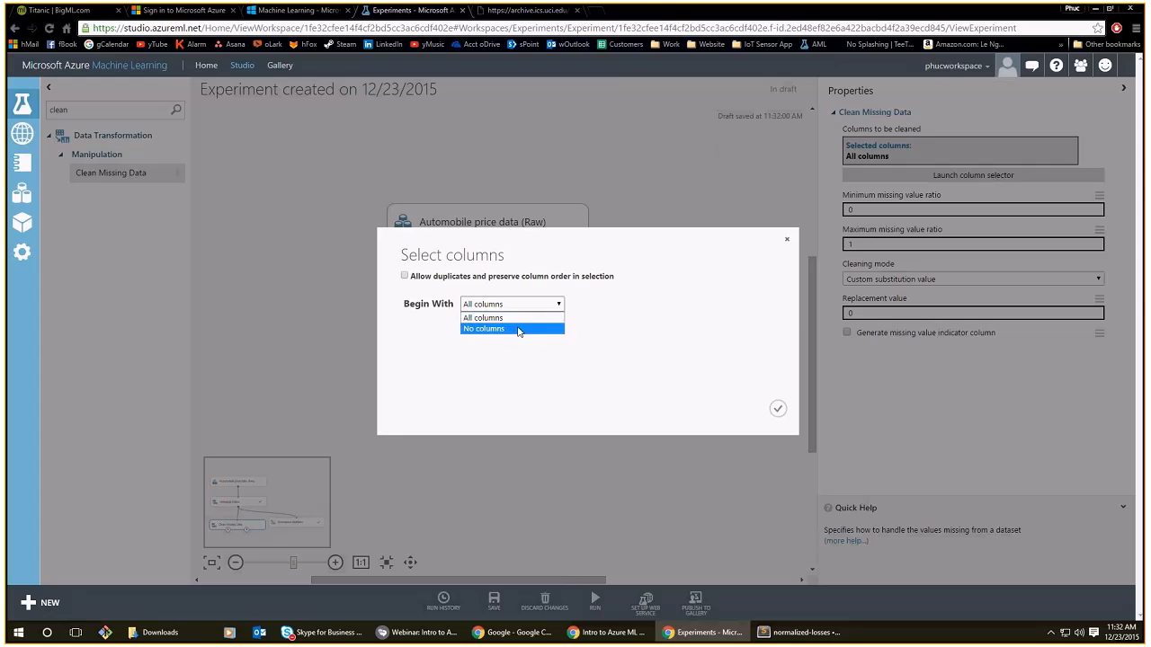
{"action": "left_click", "coordinate": [520, 328]}
{"action": "left_click", "coordinate": [503, 328]}
{"action": "left_click", "coordinate": [523, 352]}
Check the number of doors entry in the Sublime Text notes, and confirm num-of-doors as the only included column.
{"action": "key", "text": "alt+Tab"}
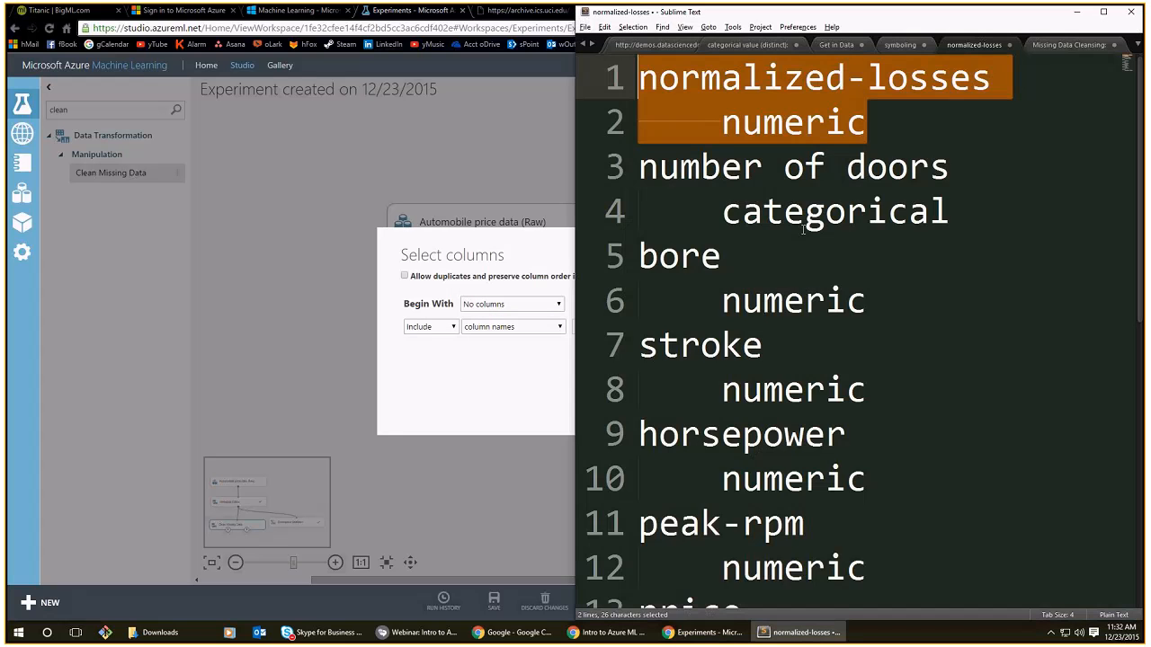
{"action": "left_click_drag", "start_coordinate": [958, 171], "coordinate": [637, 175]}
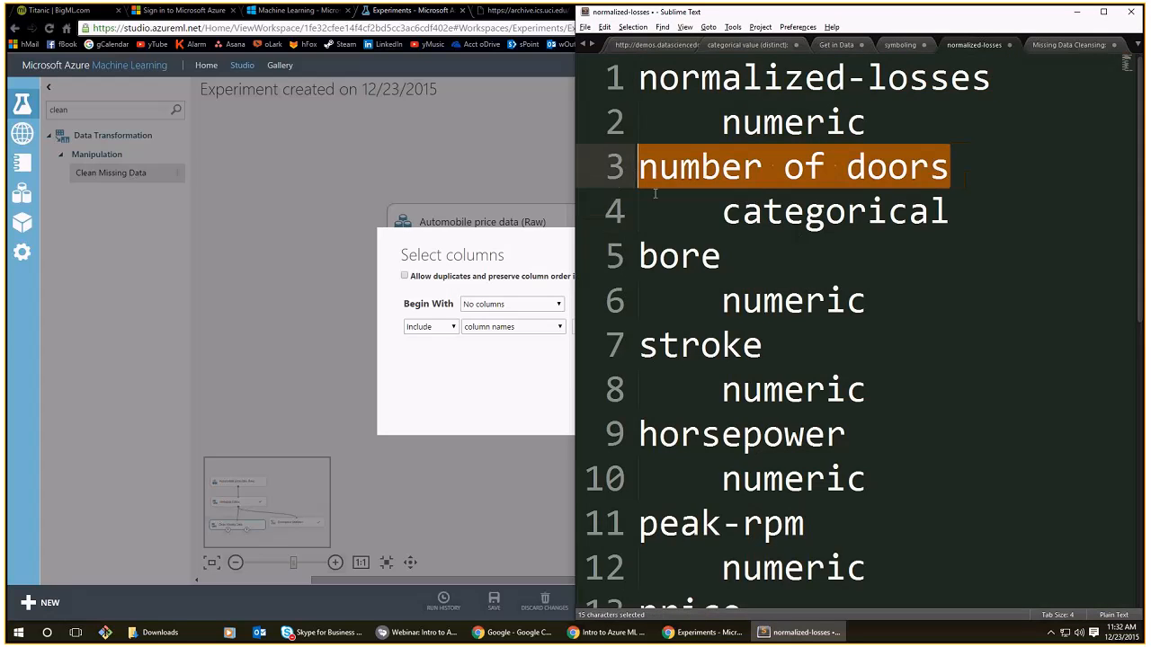
{"action": "key", "text": "alt+Tab"}
{"action": "left_click", "coordinate": [652, 328]}
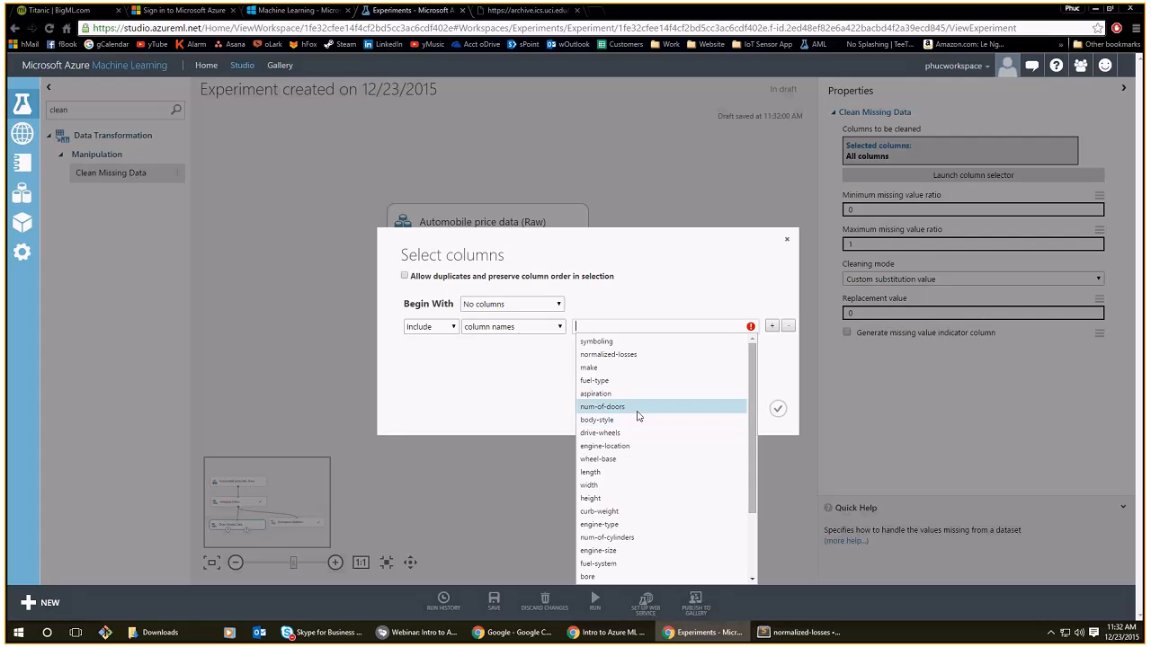
{"action": "left_click", "coordinate": [581, 407]}
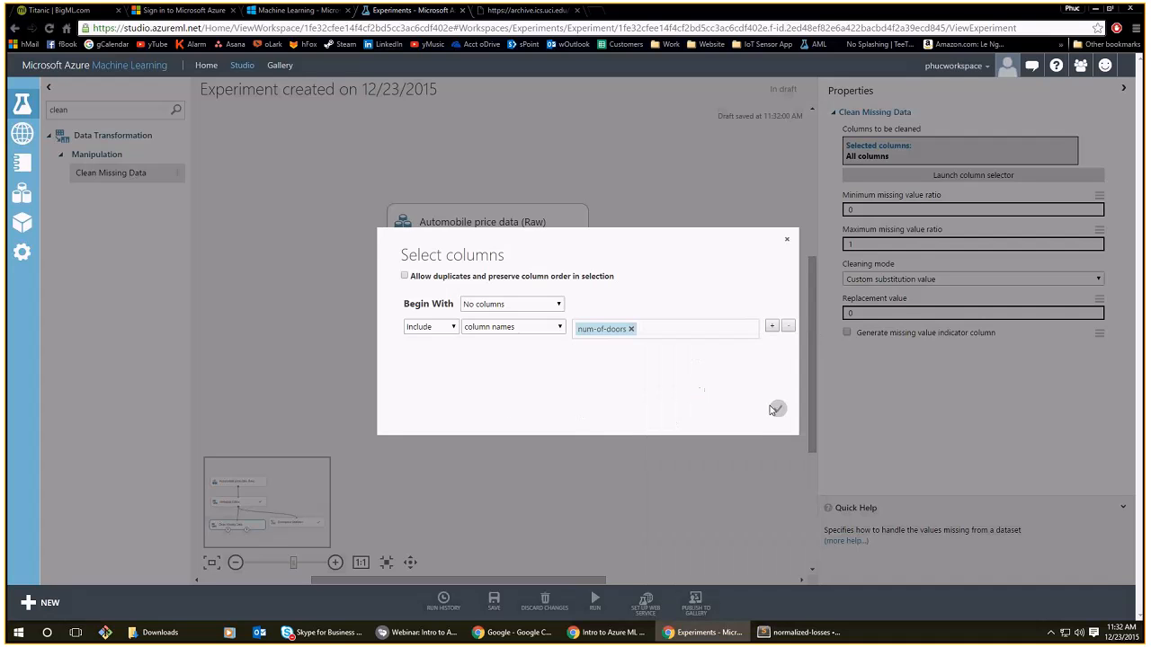
{"action": "left_click", "coordinate": [775, 409]}
Set the cleaning mode of the Clean Missing Data module to Replace with mode.
{"action": "left_click_drag", "start_coordinate": [653, 406], "coordinate": [627, 334]}
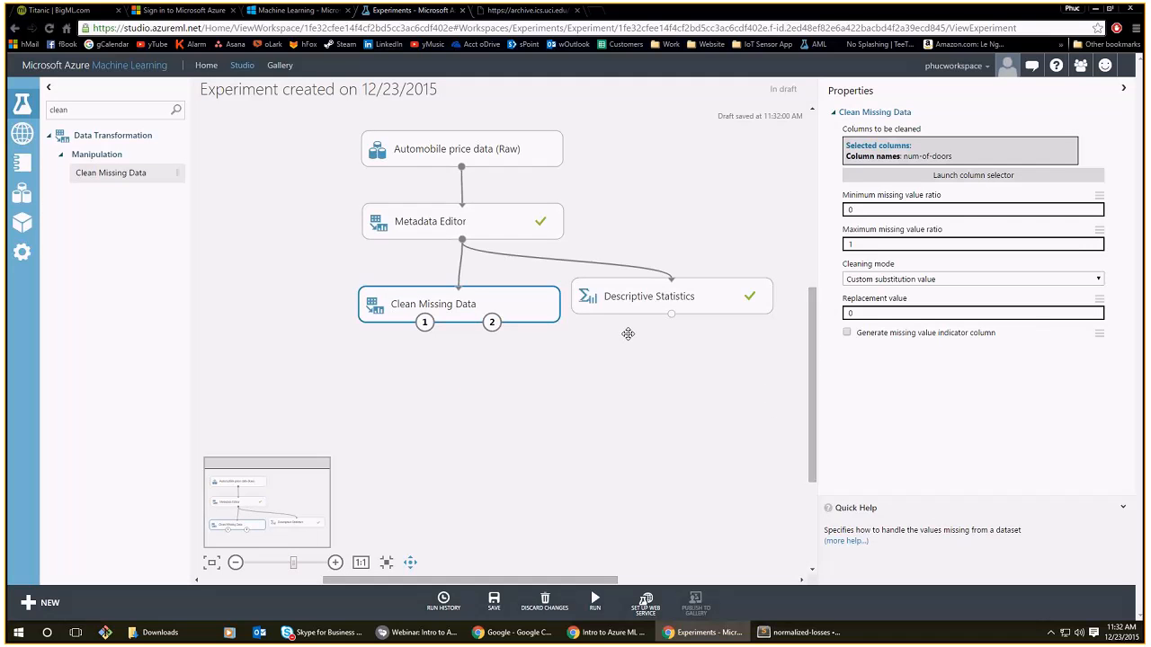
{"action": "scroll", "coordinate": [627, 333], "scroll_direction": "up", "scroll_amount": 2}
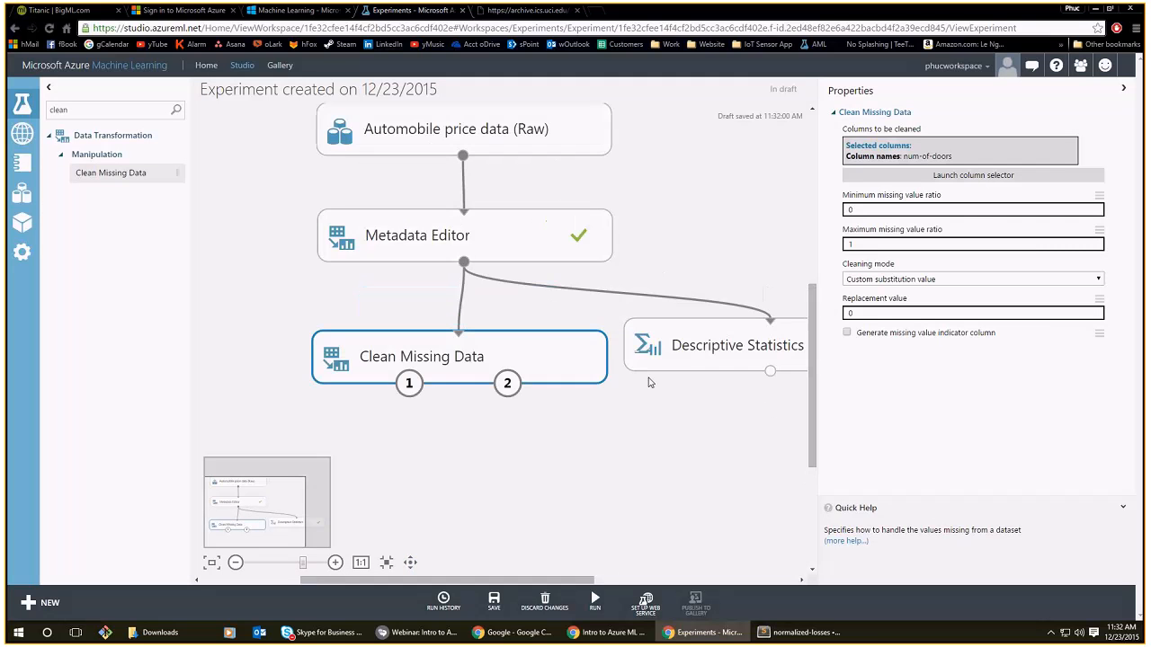
{"action": "left_click", "coordinate": [874, 283]}
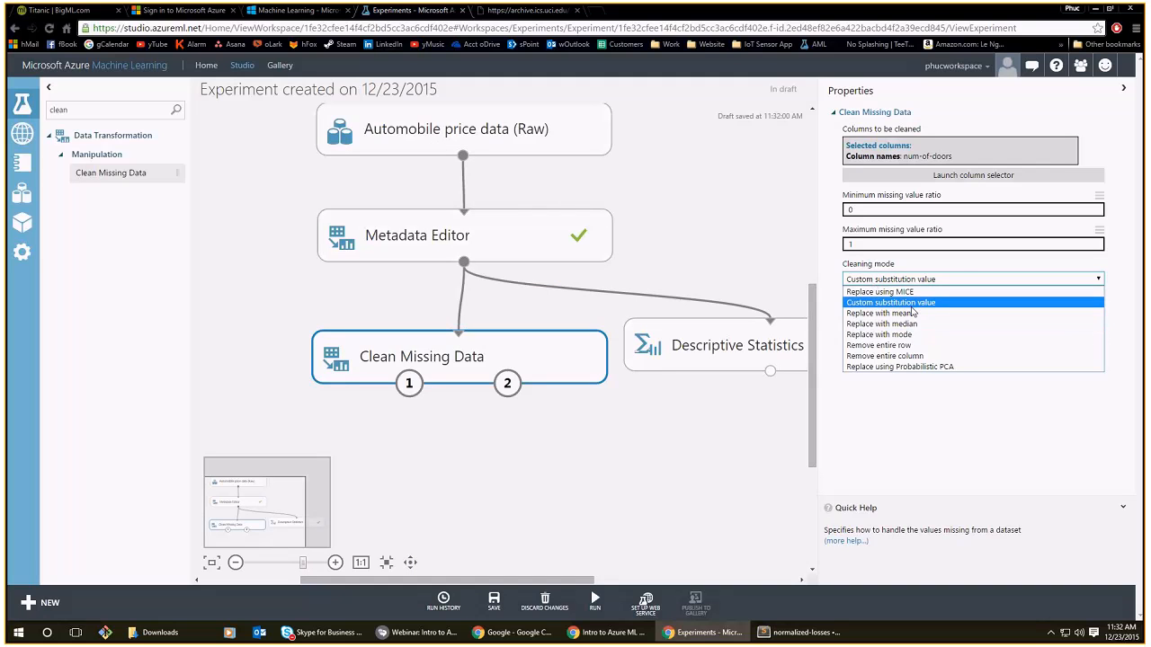
{"action": "left_click", "coordinate": [899, 335]}
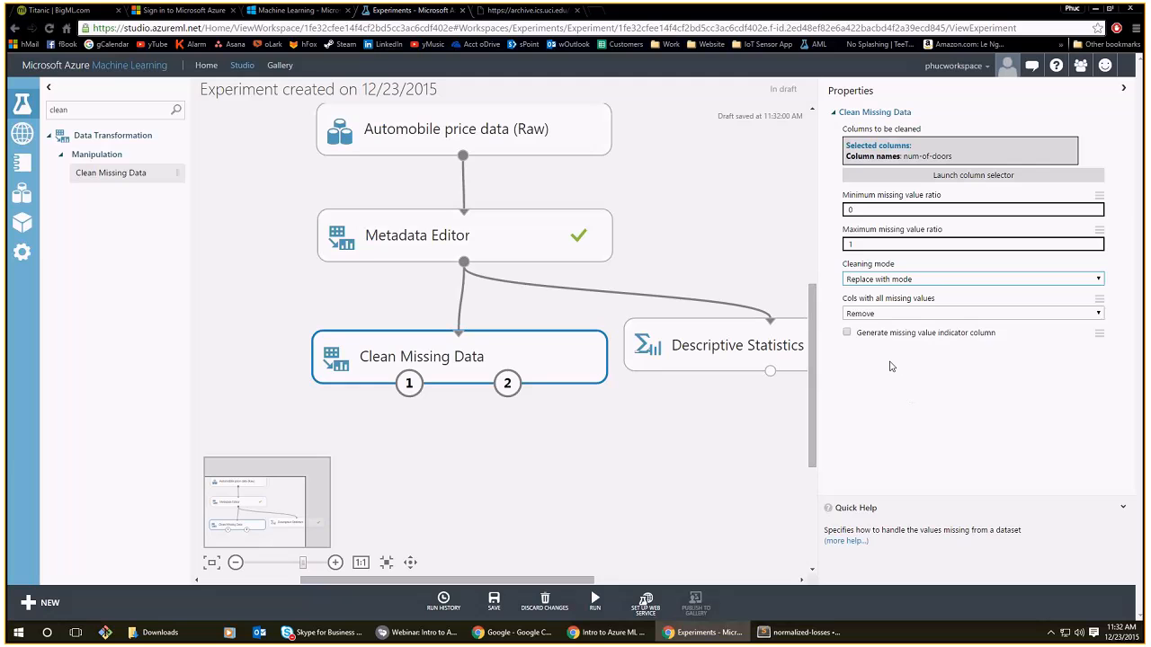
{"action": "left_click", "coordinate": [894, 280]}
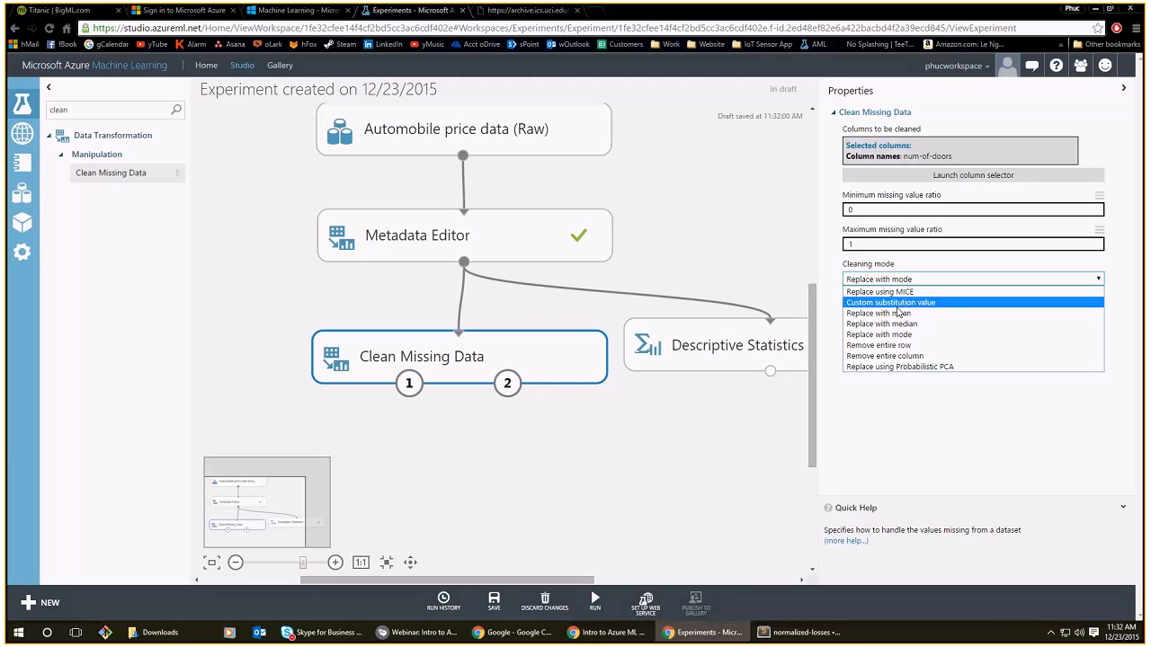
Switch to the Missing Data Cleansing notes in Sublime Text and add "substitute" below mode under Categorical.
{"action": "key", "text": "alt+Tab"}
{"action": "scroll", "coordinate": [885, 309], "scroll_direction": "down", "scroll_amount": 3}
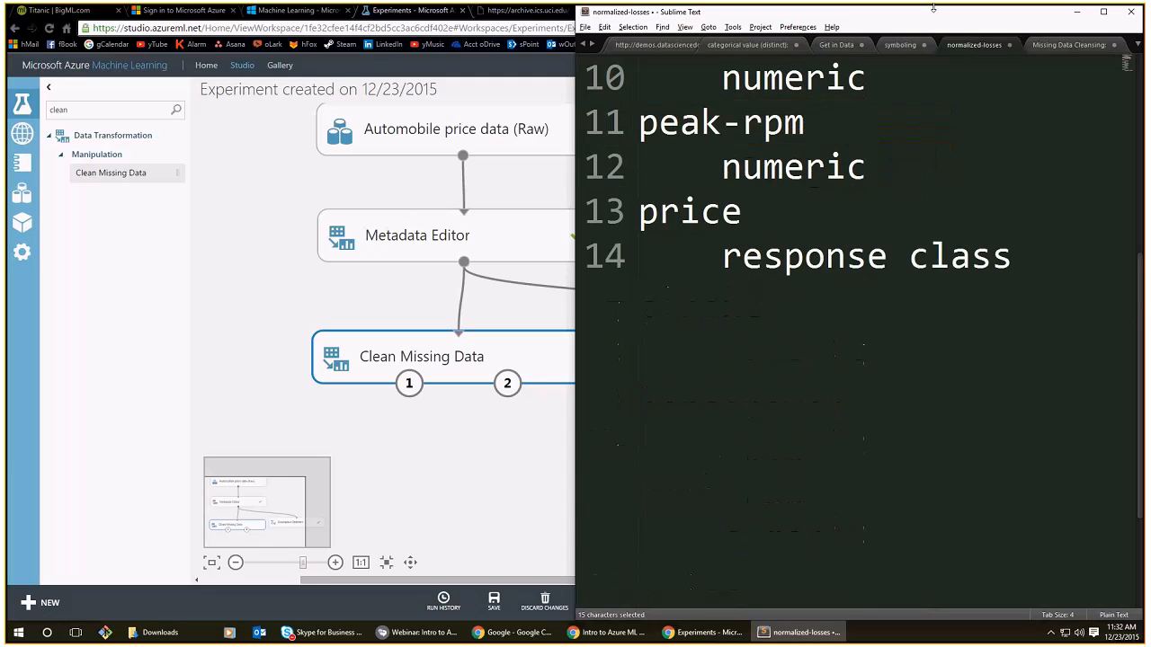
{"action": "left_click", "coordinate": [1033, 45]}
{"action": "scroll", "coordinate": [894, 336], "scroll_direction": "up", "scroll_amount": 3}
{"action": "scroll", "coordinate": [894, 336], "scroll_direction": "down", "scroll_amount": 2}
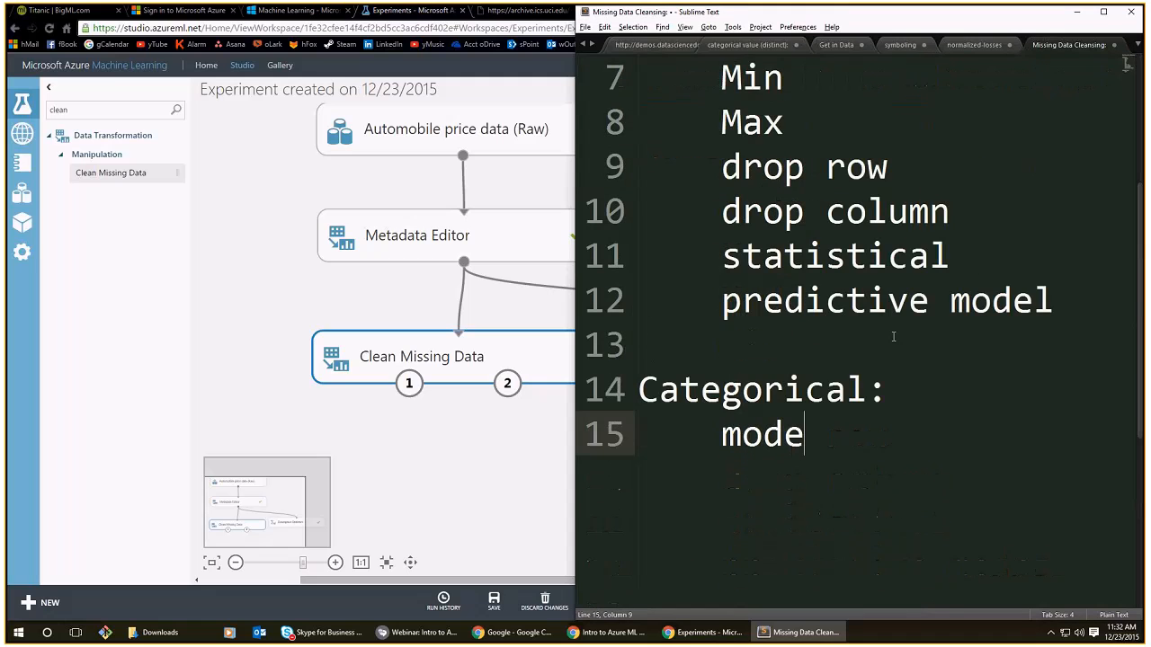
{"action": "key", "text": "Return"}
{"action": "type", "text": "substitute"}
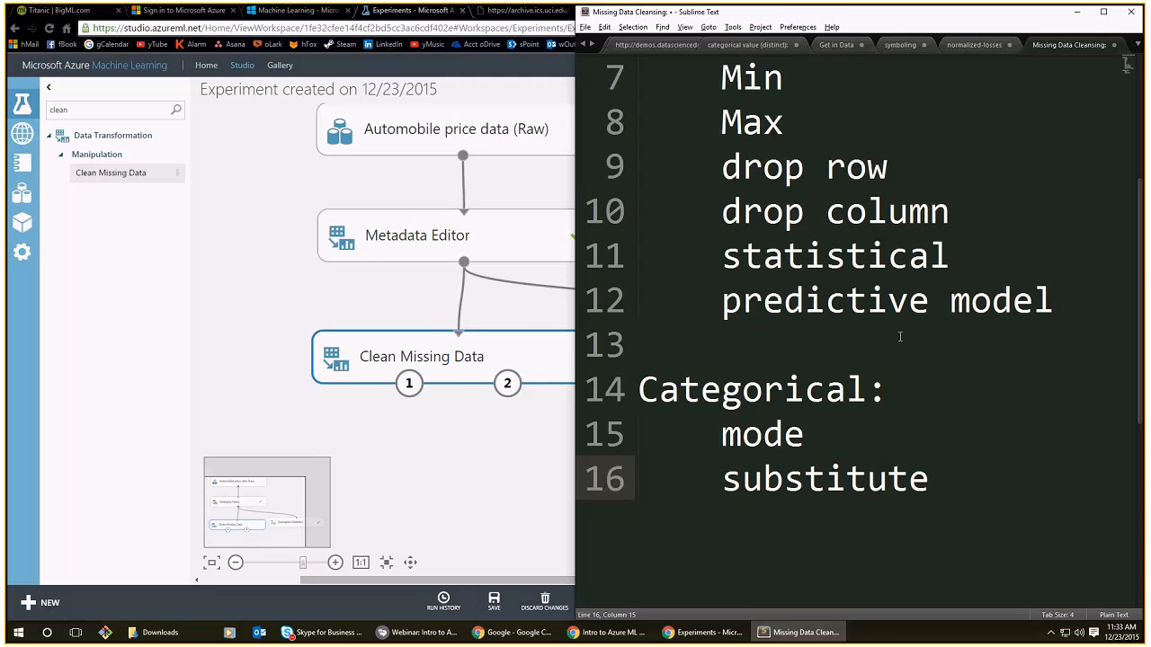
Return to Azure ML Studio, visualize the Metadata Editor output and examine the num-of-doors column's statistics and histogram.
{"action": "left_click", "coordinate": [417, 379]}
{"action": "left_click", "coordinate": [464, 264]}
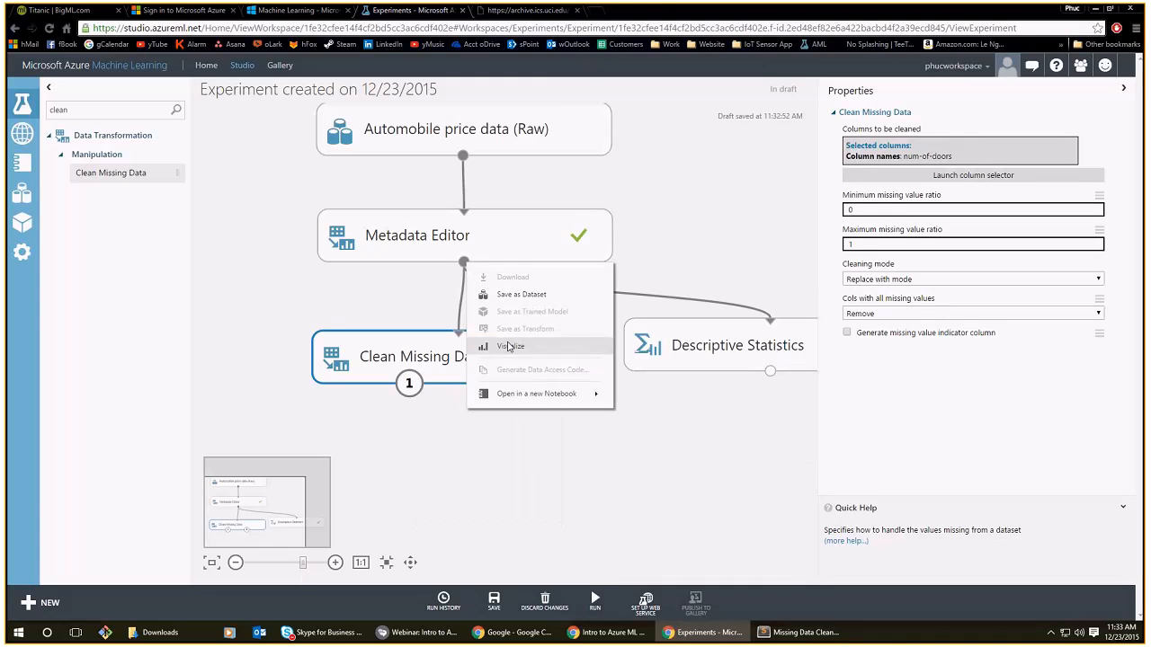
{"action": "left_click", "coordinate": [510, 348]}
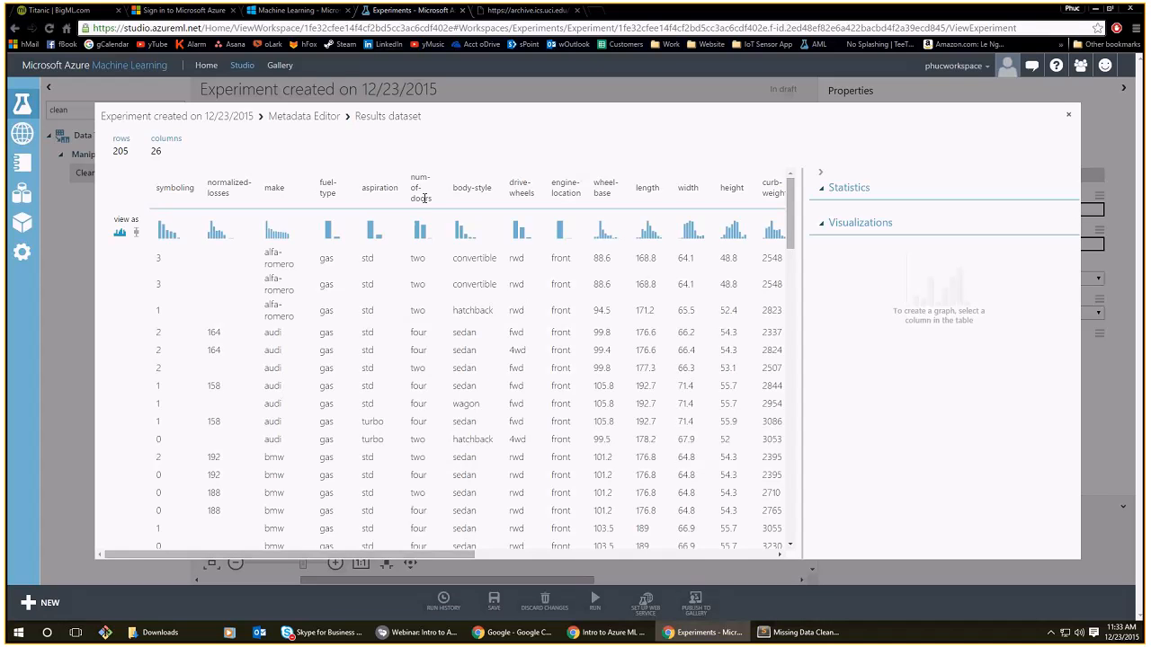
{"action": "left_click", "coordinate": [167, 226]}
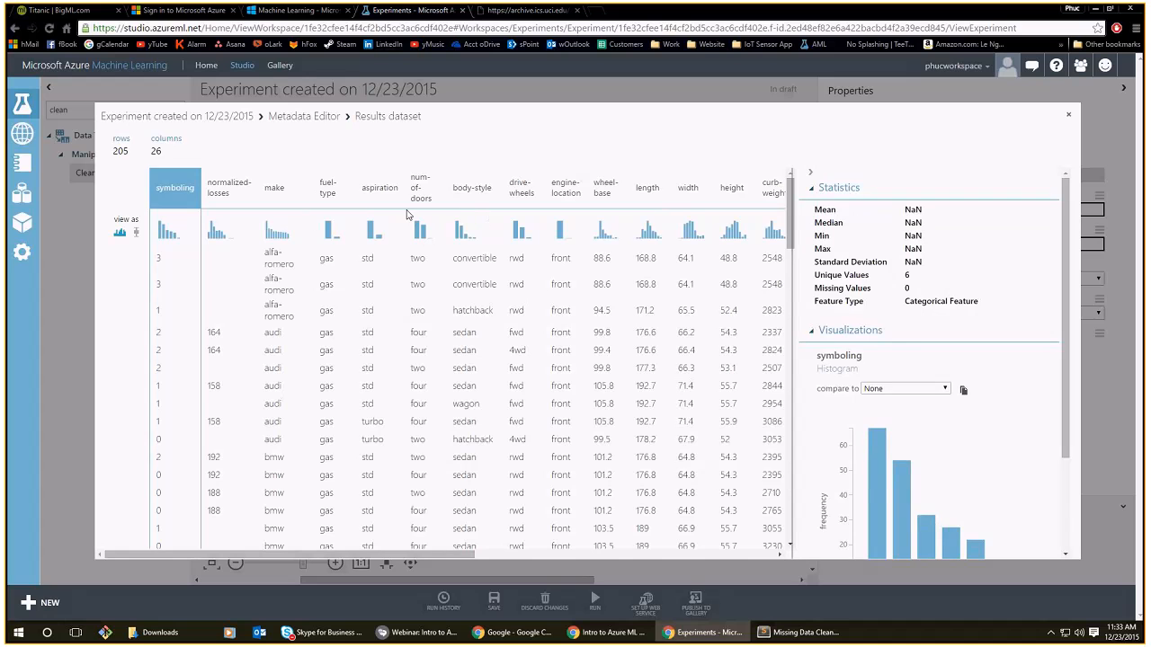
{"action": "left_click", "coordinate": [409, 216]}
{"action": "scroll", "coordinate": [938, 341], "scroll_direction": "down", "scroll_amount": 2}
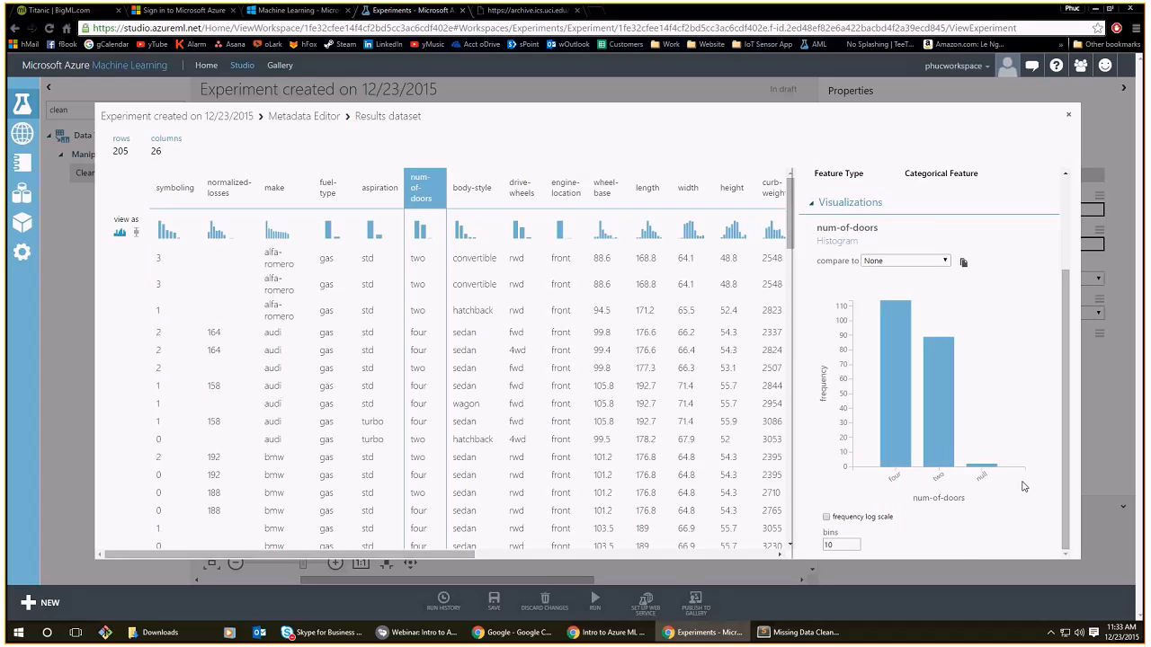
{"action": "scroll", "coordinate": [1024, 486], "scroll_direction": "up", "scroll_amount": 2}
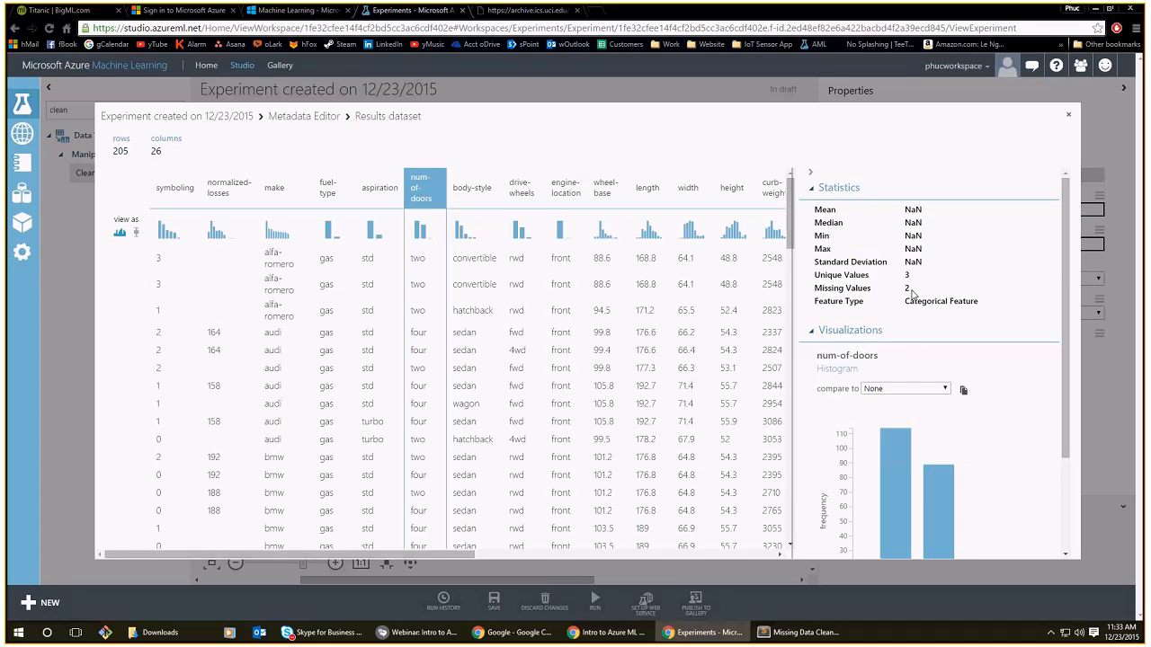
{"action": "scroll", "coordinate": [980, 432], "scroll_direction": "down", "scroll_amount": 2}
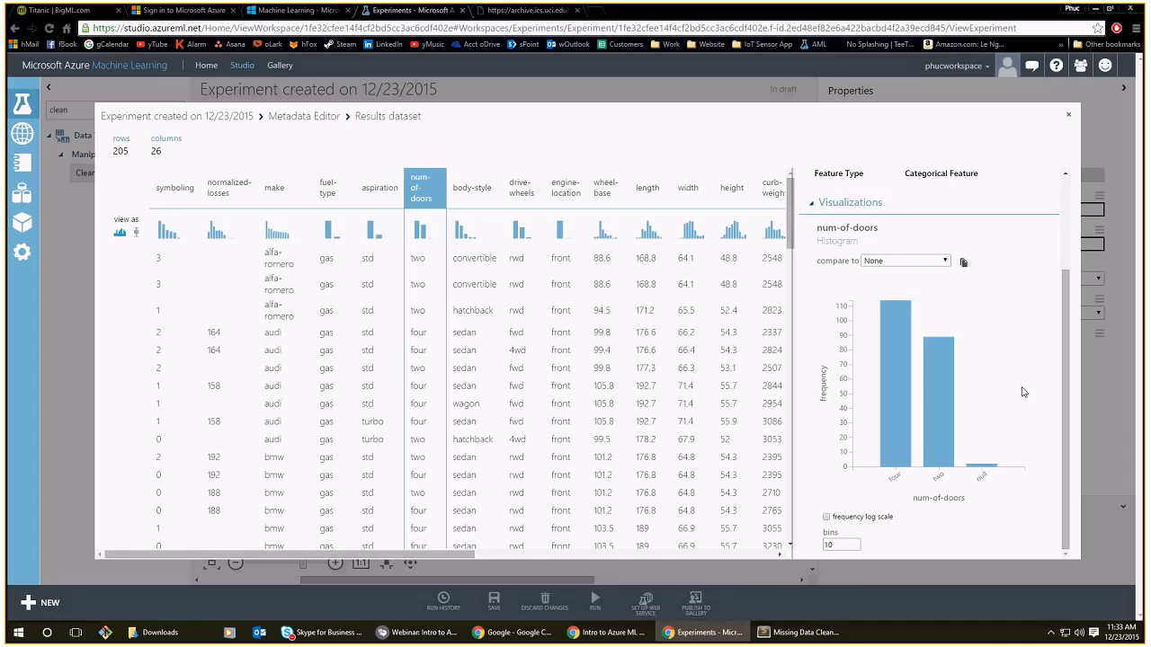
Compare the num-of-doors missing values count with the histogram's category frequencies, and close the visualization.
{"action": "key", "text": "alt+Tab"}
{"action": "key", "text": "alt+Tab"}
{"action": "scroll", "coordinate": [910, 419], "scroll_direction": "up", "scroll_amount": 2}
{"action": "scroll", "coordinate": [998, 443], "scroll_direction": "down", "scroll_amount": 2}
{"action": "scroll", "coordinate": [982, 477], "scroll_direction": "up", "scroll_amount": 3}
{"action": "double_click", "coordinate": [908, 280]}
{"action": "scroll", "coordinate": [960, 446], "scroll_direction": "down", "scroll_amount": 1}
{"action": "scroll", "coordinate": [961, 446], "scroll_direction": "down", "scroll_amount": 1}
{"action": "scroll", "coordinate": [979, 467], "scroll_direction": "up", "scroll_amount": 2}
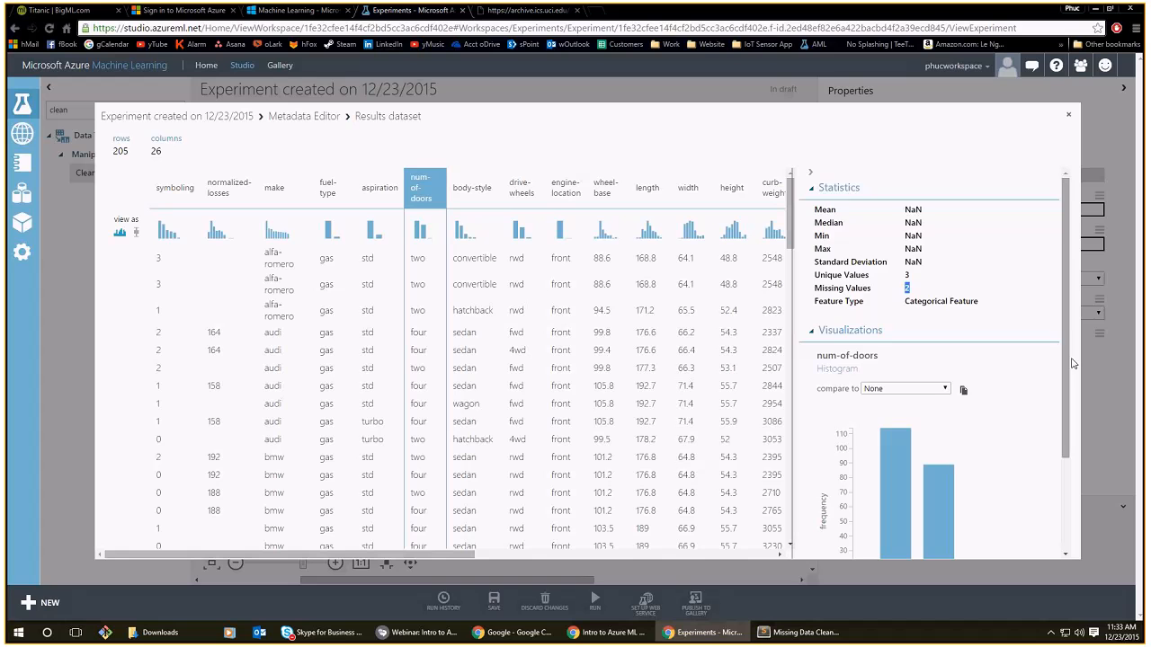
{"action": "scroll", "coordinate": [984, 481], "scroll_direction": "down", "scroll_amount": 2}
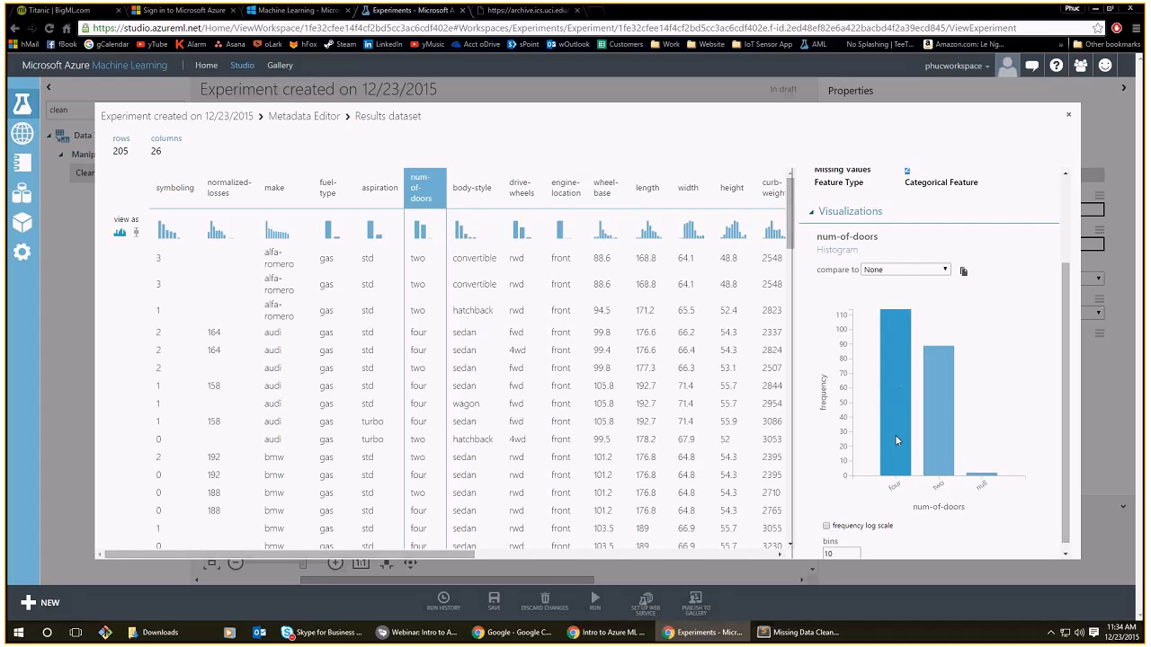
{"action": "left_click", "coordinate": [1069, 115]}
Switch to the Sublime Text notes and add "predictive model" and "statistical" on separate lines below substitute under Categorical.
{"action": "key", "text": "alt+Tab"}
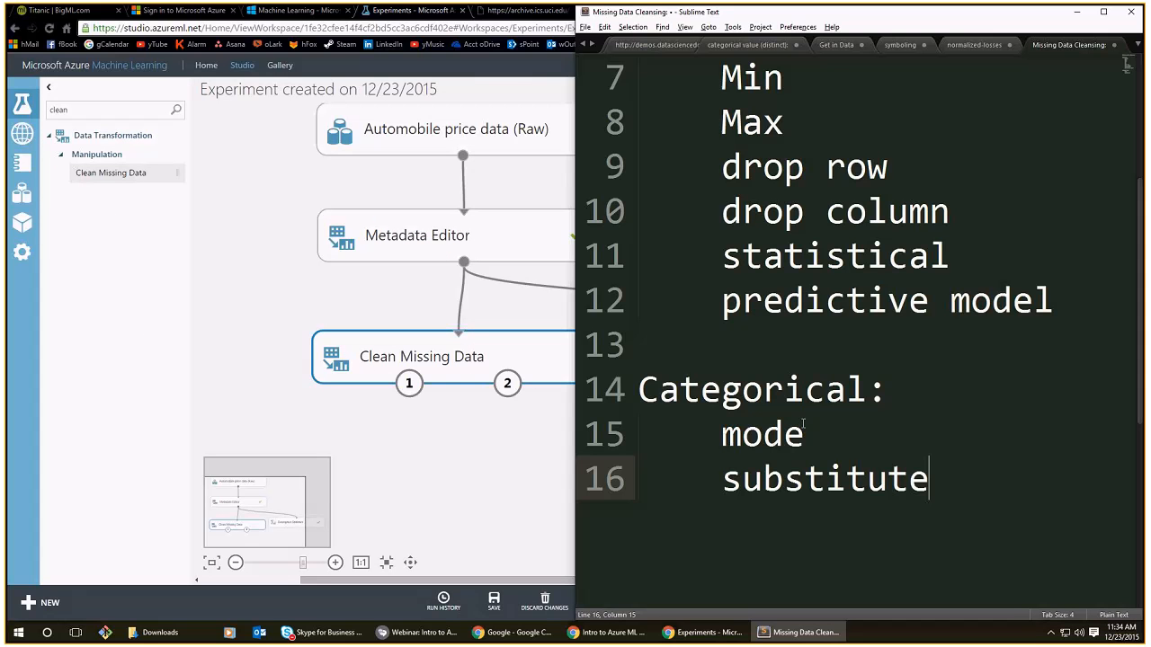
{"action": "double_click", "coordinate": [752, 479]}
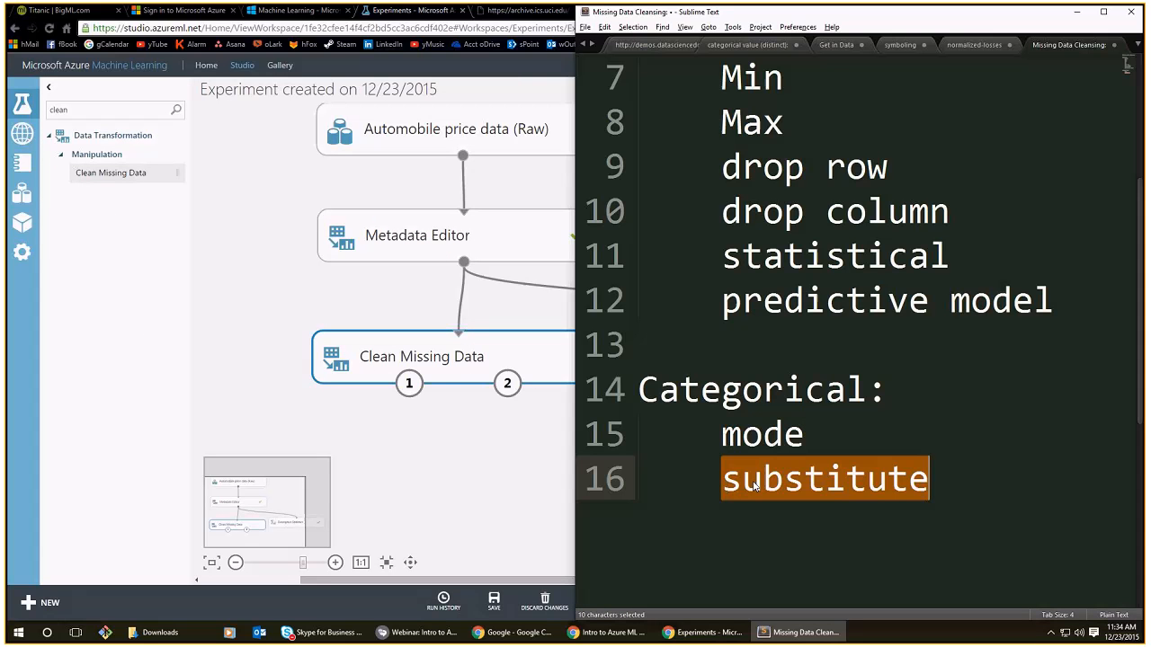
{"action": "left_click", "coordinate": [950, 480]}
{"action": "key", "text": "Return"}
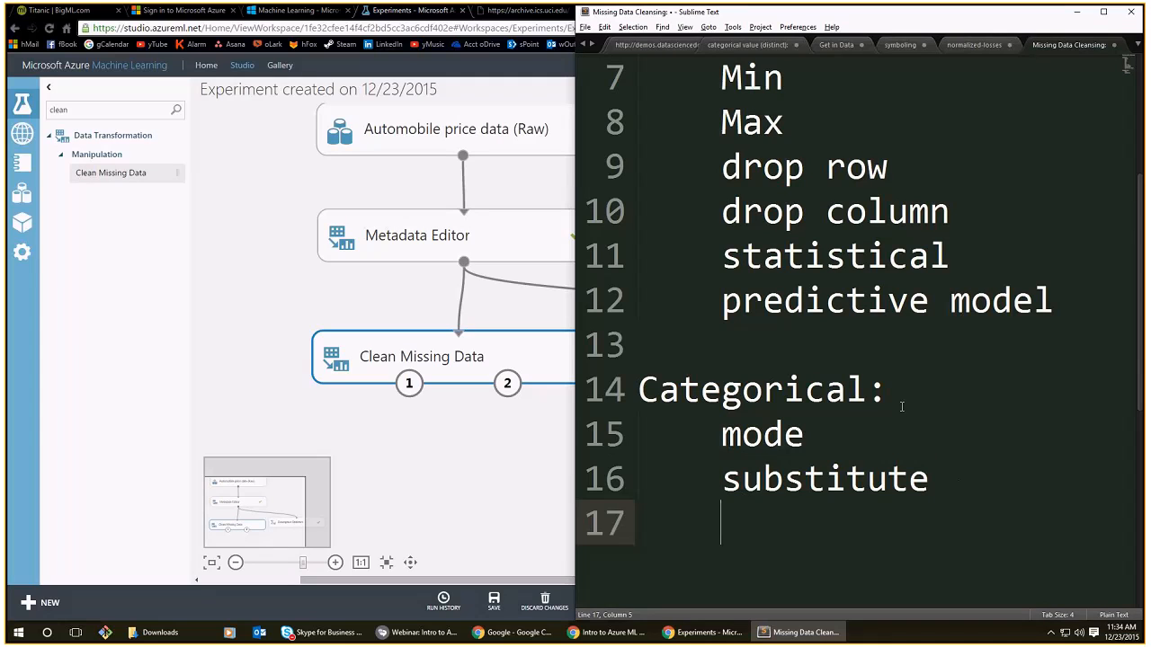
{"action": "type", "text": "predicti"}
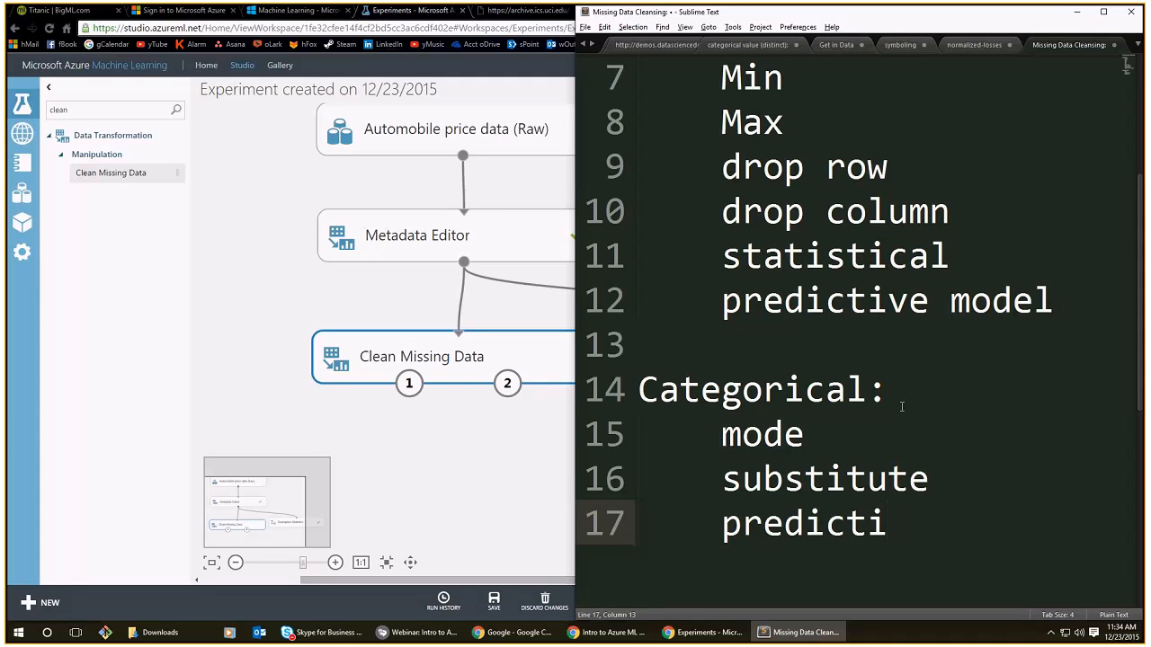
{"action": "type", "text": "ve model"}
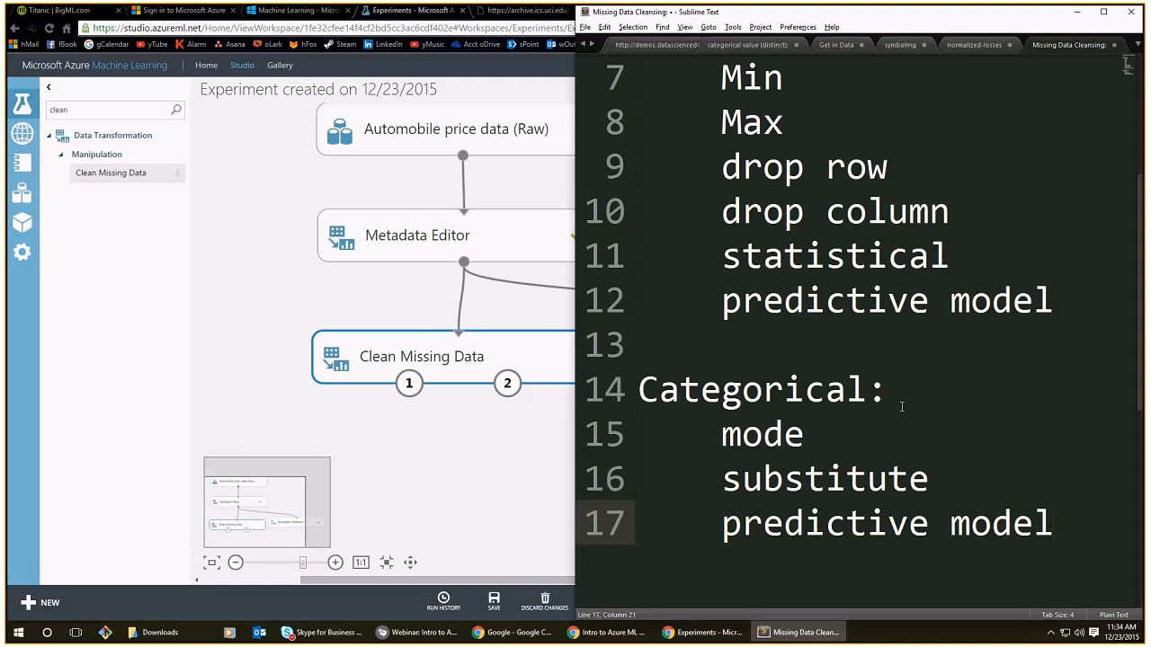
{"action": "key", "text": "Return"}
{"action": "type", "text": "stat"}
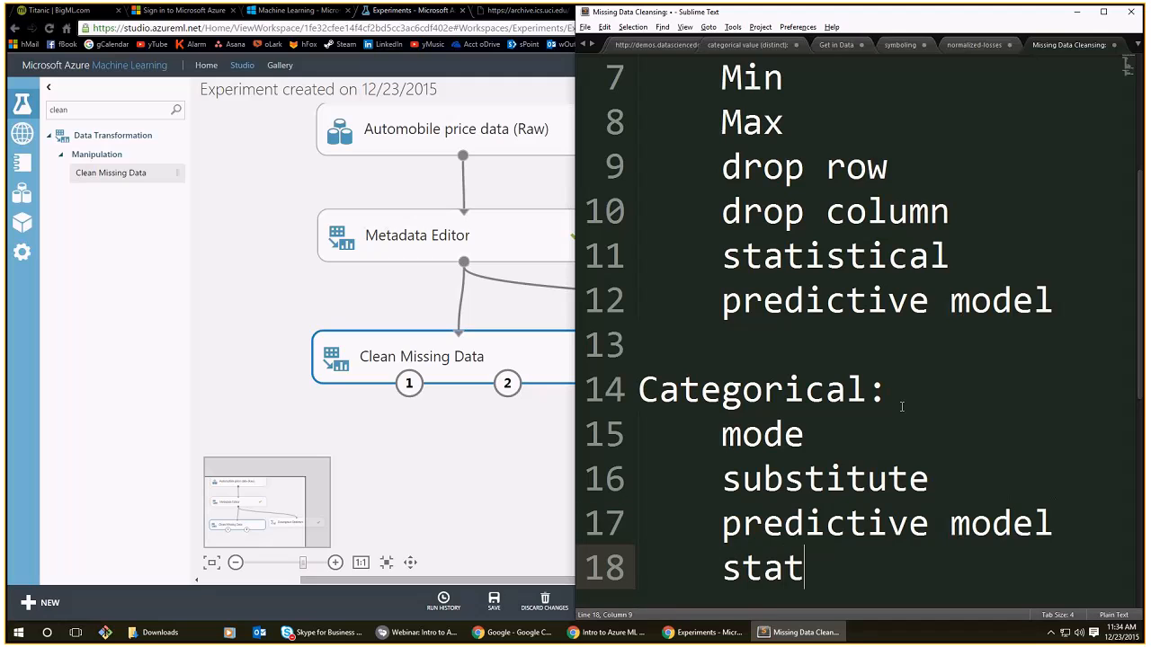
{"action": "type", "text": "ist"}
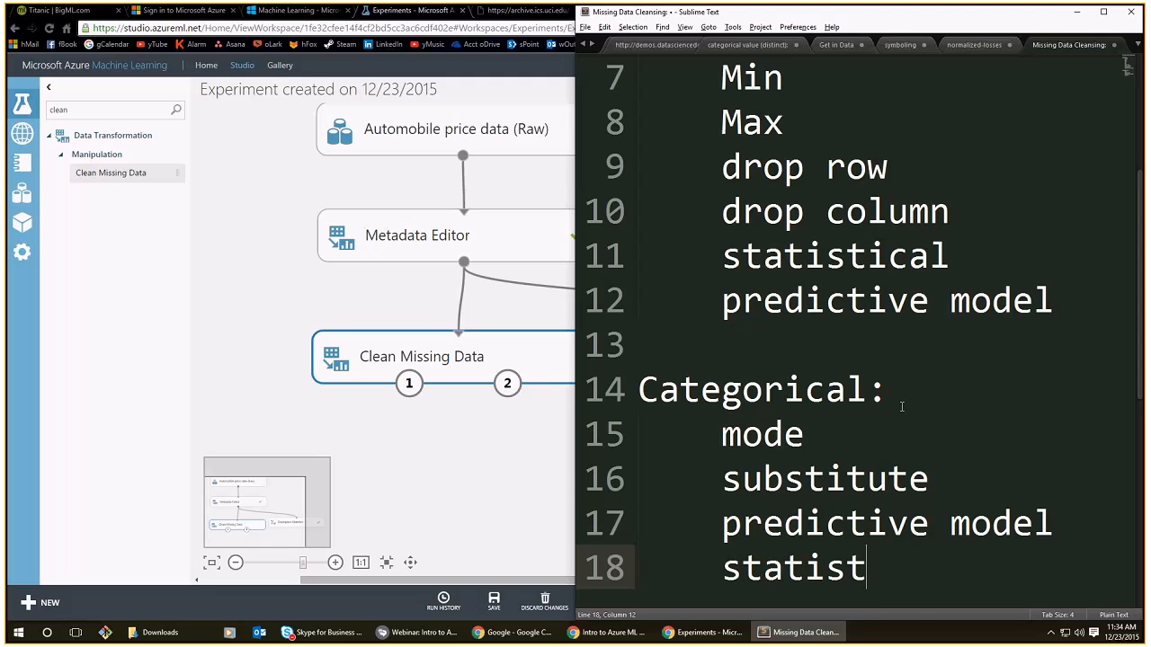
{"action": "type", "text": "ical"}
Insert the lines "drop row" and "drop column" directly below substitute in the Categorical list.
{"action": "left_click", "coordinate": [952, 480]}
{"action": "key", "text": "Return"}
{"action": "type", "text": "drop "}
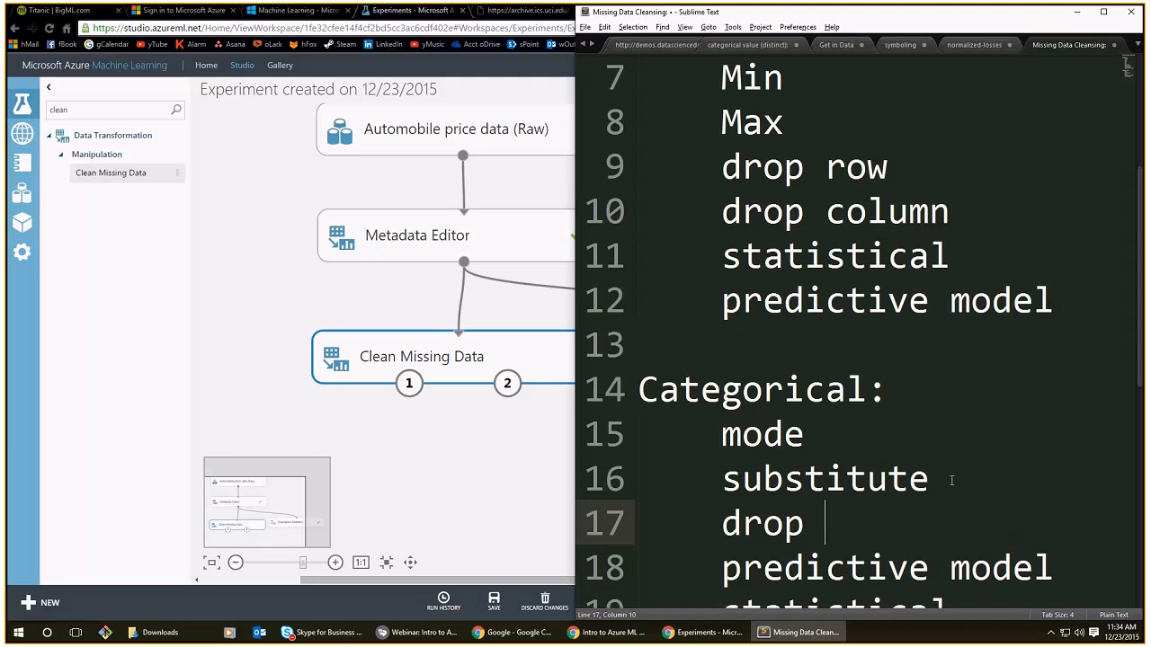
{"action": "type", "text": "row,"}
{"action": "key", "text": "BackSpace"}
{"action": "key", "text": "Return"}
{"action": "type", "text": "drop column"}
Switch back to Azure ML Studio, visualize the Metadata Editor output again and highlight the missing values count of num-of-doors.
{"action": "left_click", "coordinate": [705, 632]}
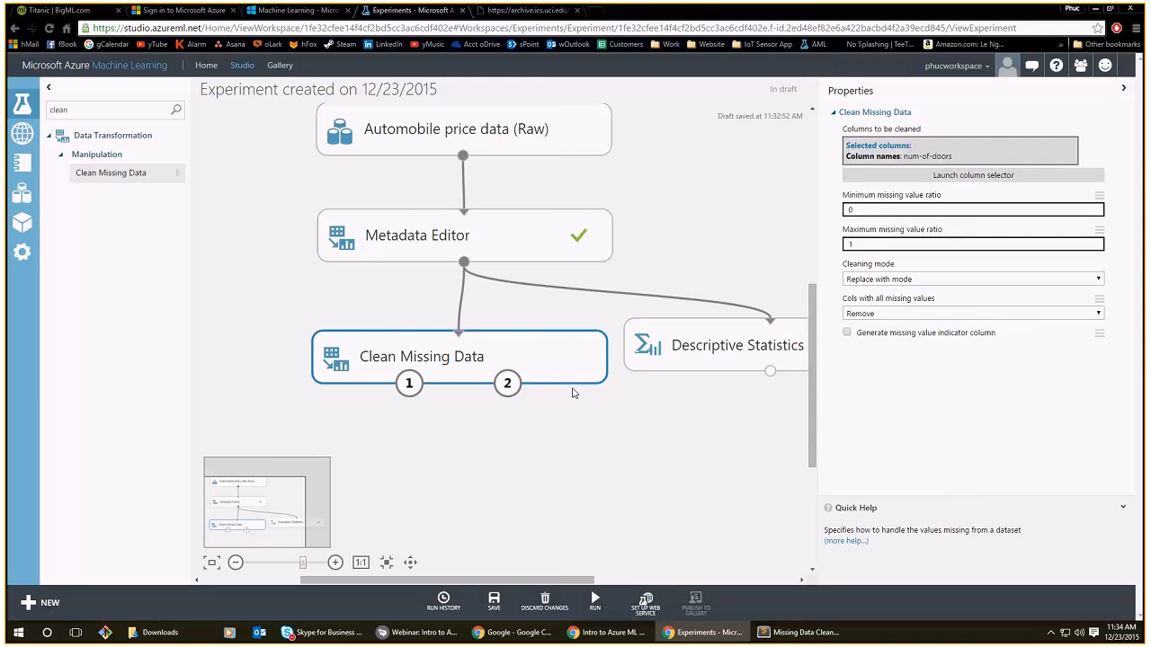
{"action": "right_click", "coordinate": [463, 262]}
{"action": "left_click", "coordinate": [509, 345]}
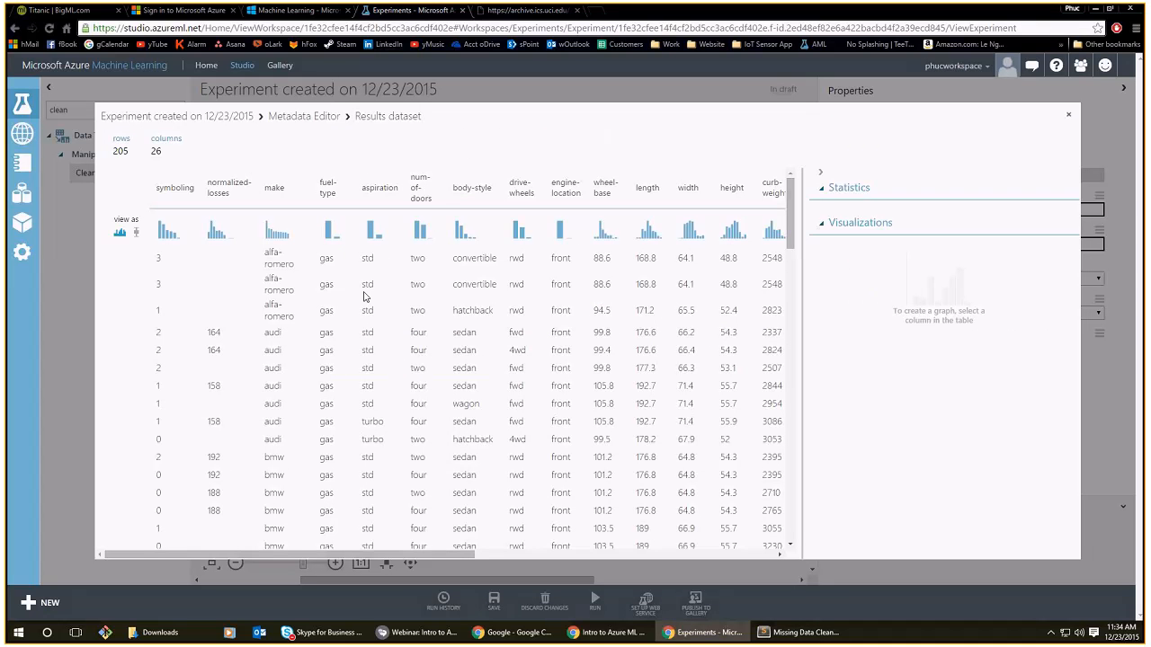
{"action": "scroll", "coordinate": [454, 360], "scroll_direction": "down", "scroll_amount": 5}
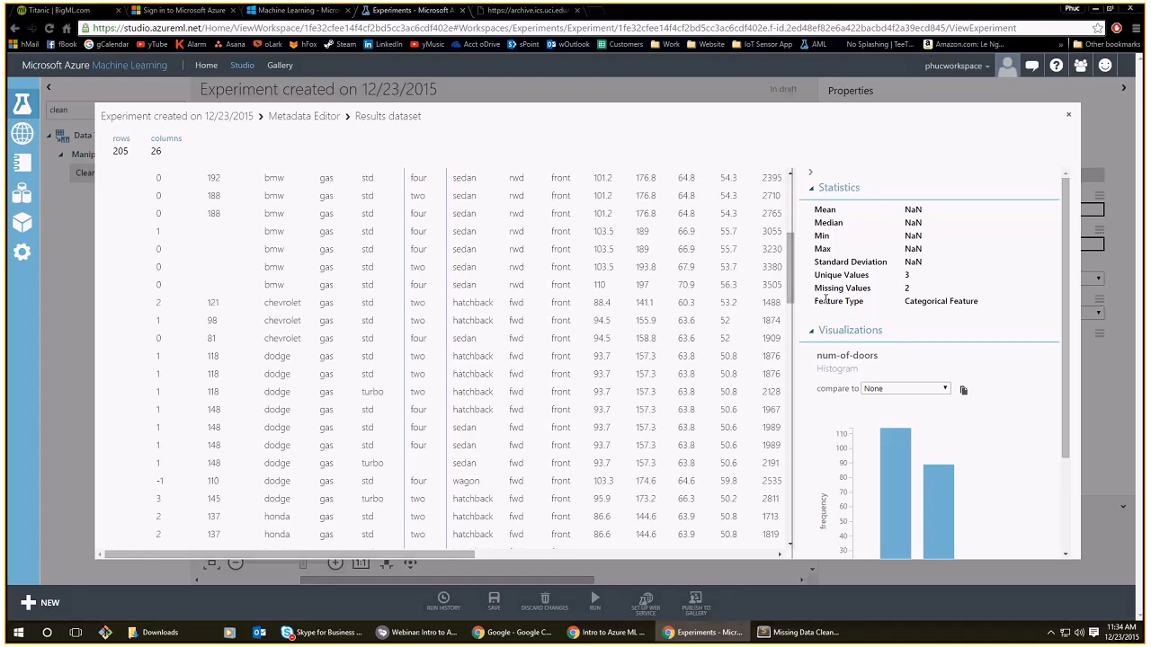
{"action": "double_click", "coordinate": [908, 289]}
Highlight the dodge turbo sedan row with the blank num-of-doors, examine its values across all columns, and close the visualization.
{"action": "mouse_move", "coordinate": [155, 467]}
{"action": "left_mouse_down"}
{"action": "mouse_move", "coordinate": [360, 485]}
{"action": "mouse_move", "coordinate": [809, 463]}
{"action": "left_mouse_up"}
{"action": "left_click", "coordinate": [808, 462]}
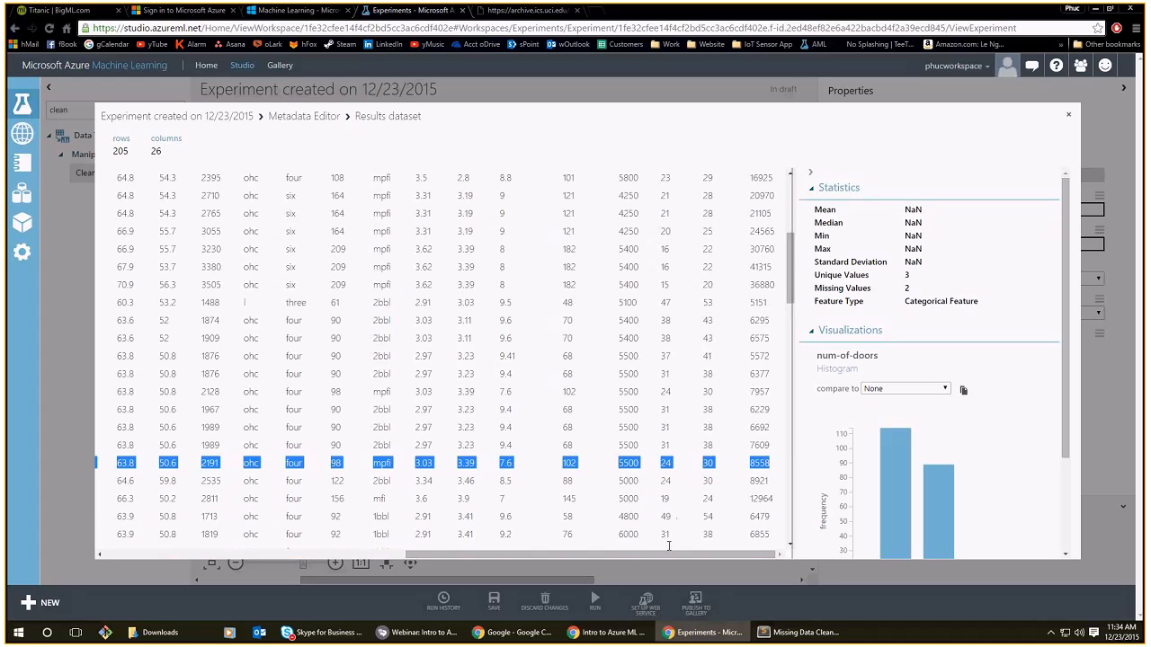
{"action": "left_click_drag", "start_coordinate": [654, 556], "coordinate": [353, 555]}
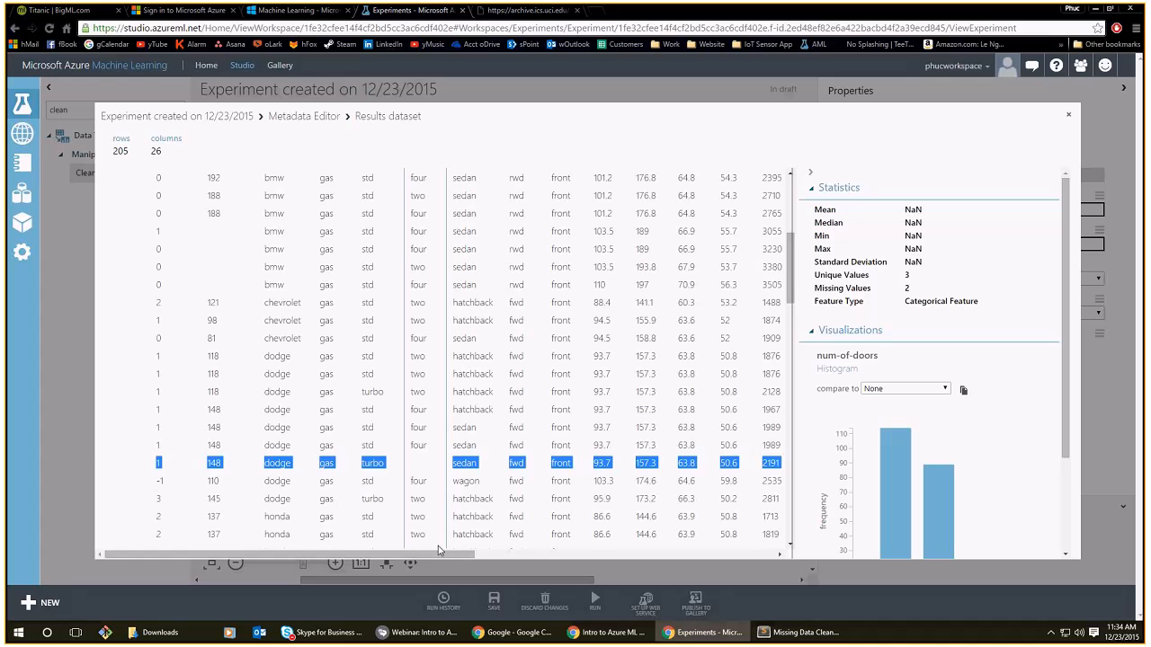
{"action": "left_click_drag", "start_coordinate": [439, 550], "coordinate": [503, 552]}
{"action": "scroll", "coordinate": [420, 441], "scroll_direction": "down", "scroll_amount": 1}
{"action": "left_click_drag", "start_coordinate": [401, 554], "coordinate": [244, 546]}
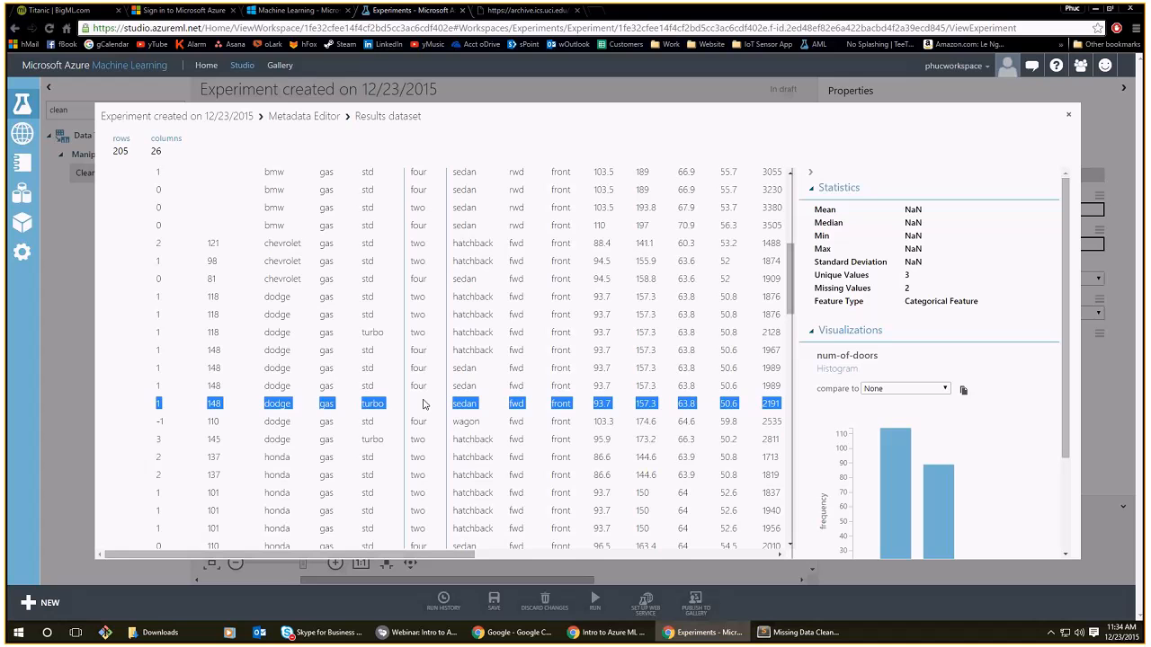
{"action": "left_click_drag", "start_coordinate": [410, 555], "coordinate": [273, 507]}
{"action": "left_click", "coordinate": [1069, 118]}
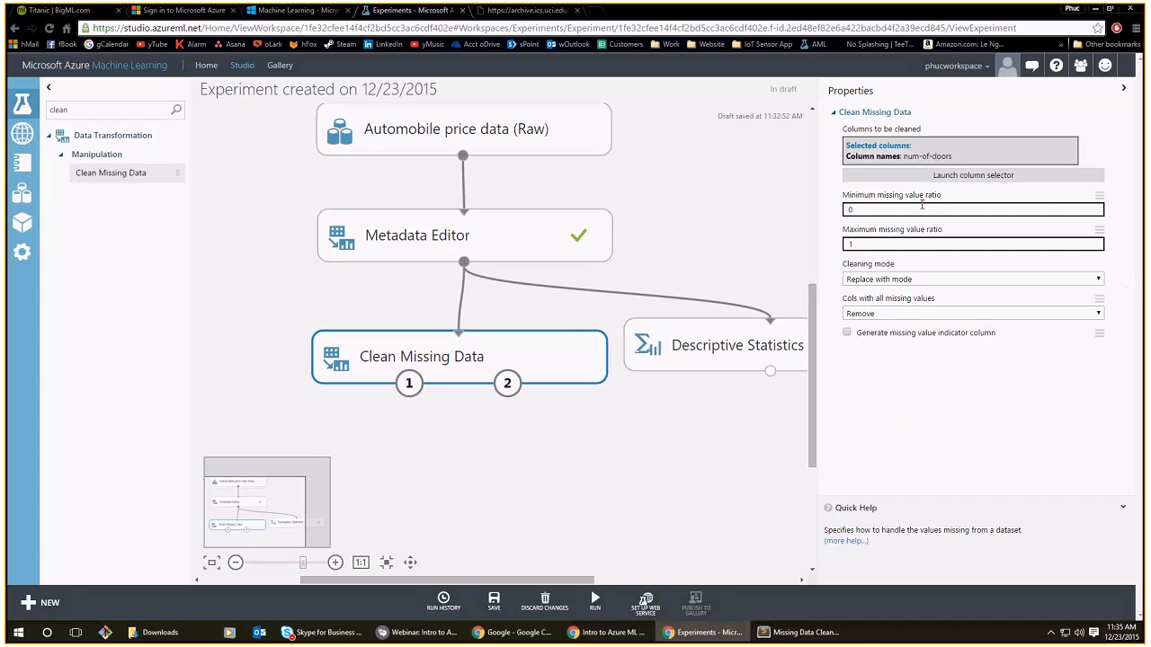
Review the selected column and cleaning mode of Clean Missing Data, leaving the module selected.
{"action": "left_click_drag", "start_coordinate": [968, 163], "coordinate": [846, 144]}
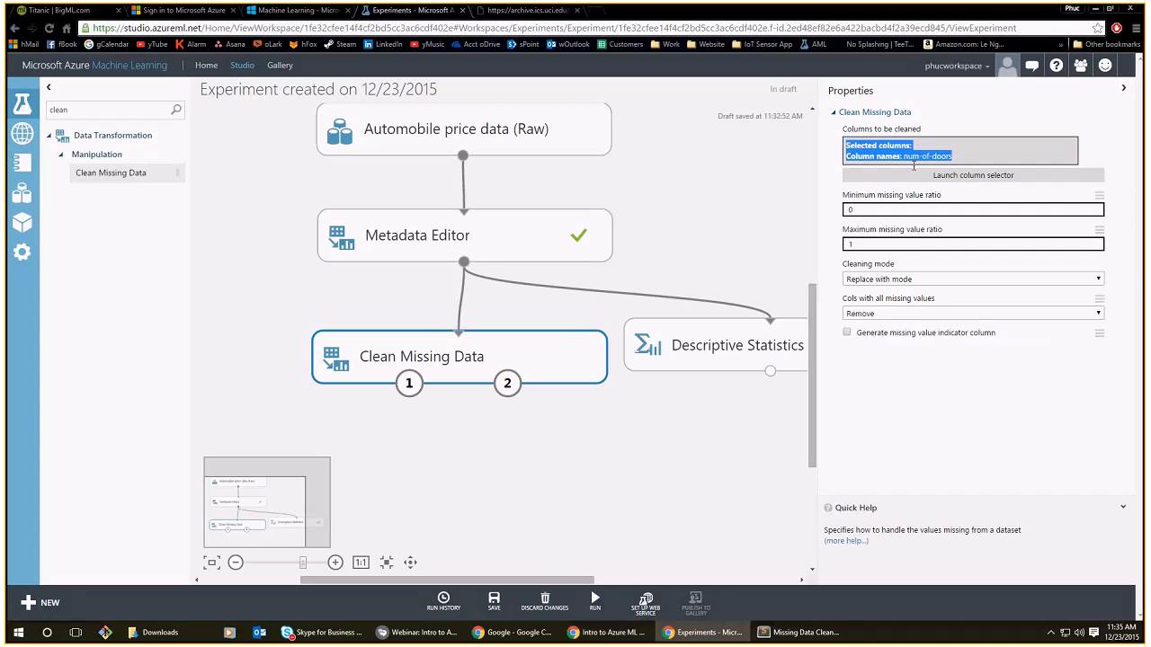
{"action": "left_click_drag", "start_coordinate": [905, 386], "coordinate": [907, 346]}
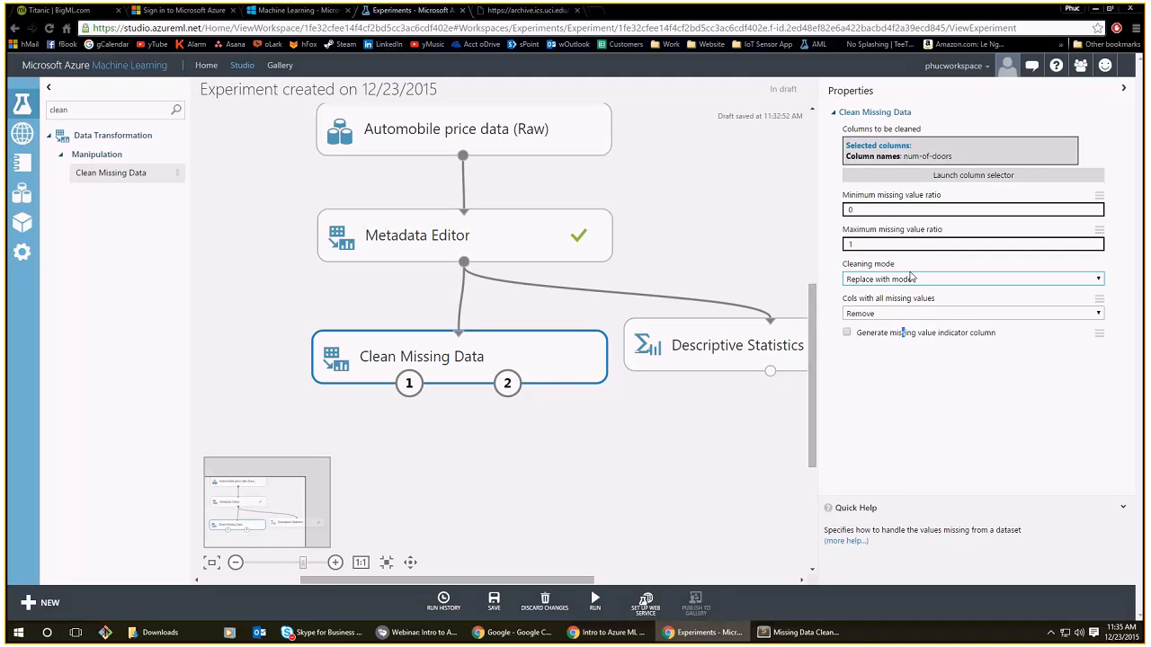
{"action": "left_click", "coordinate": [756, 415]}
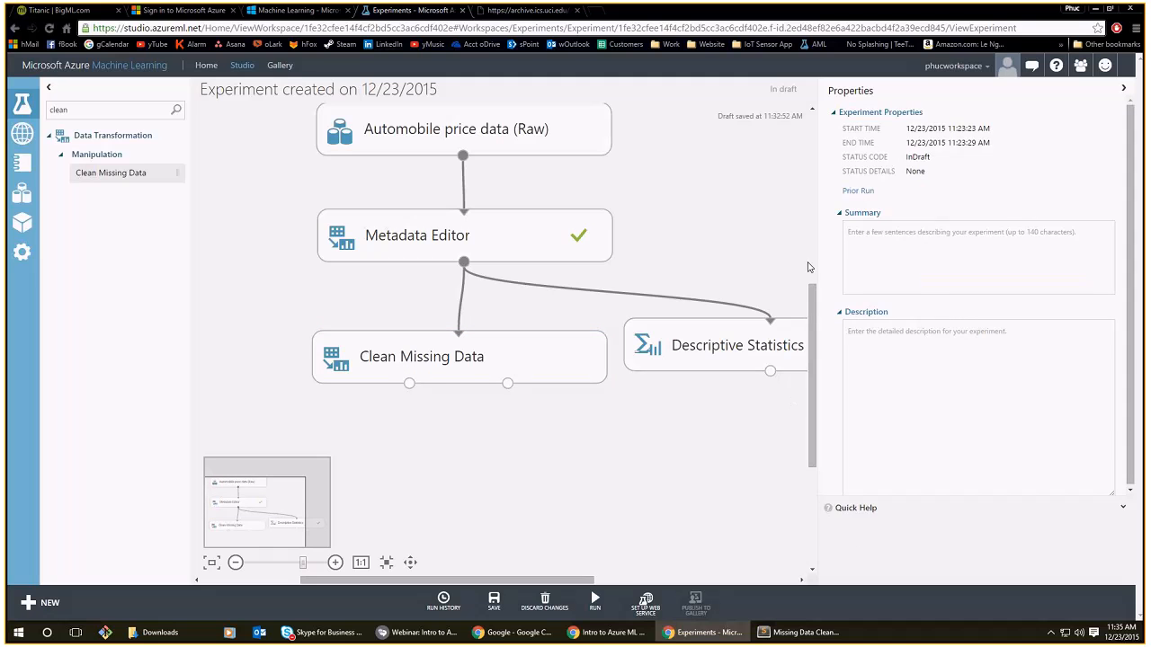
{"action": "left_click", "coordinate": [503, 371]}
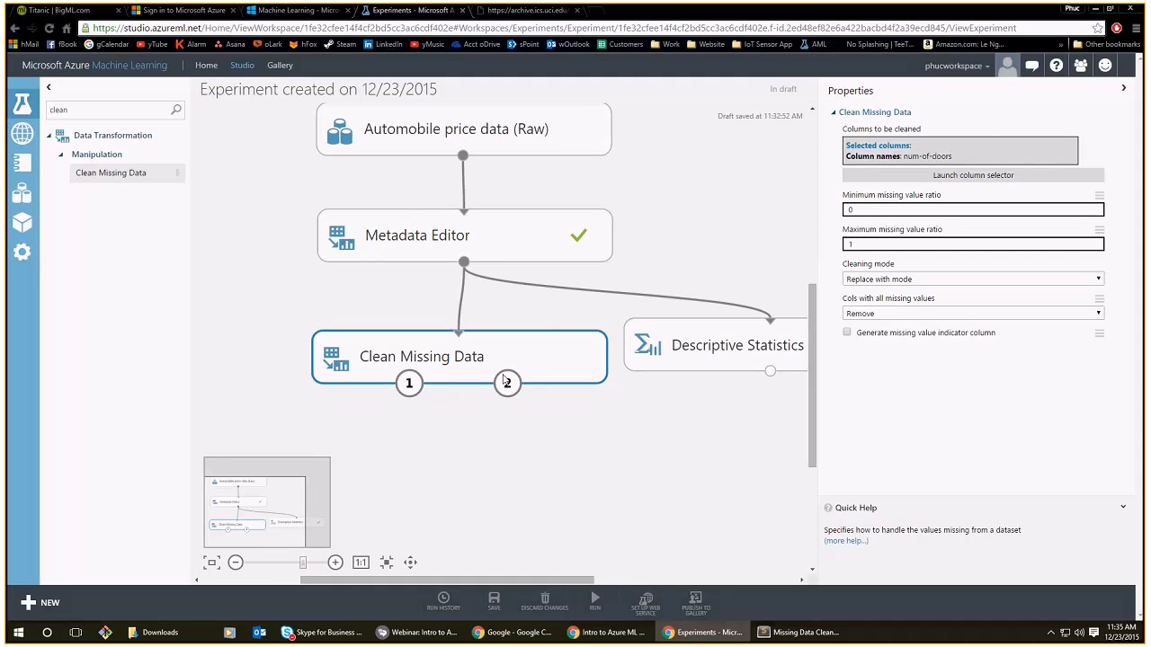
Run the experiment and select the Clean Missing Data module while it is processed.
{"action": "scroll", "coordinate": [504, 381], "scroll_direction": "down", "scroll_amount": 2}
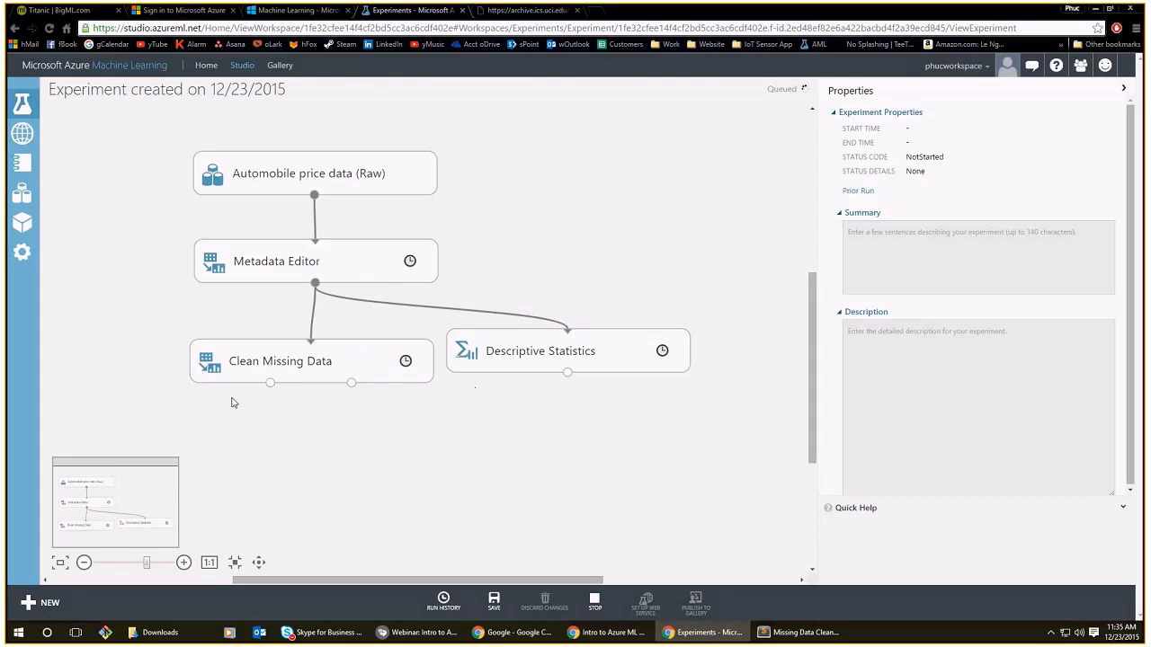
{"action": "left_click_drag", "start_coordinate": [266, 409], "coordinate": [349, 421]}
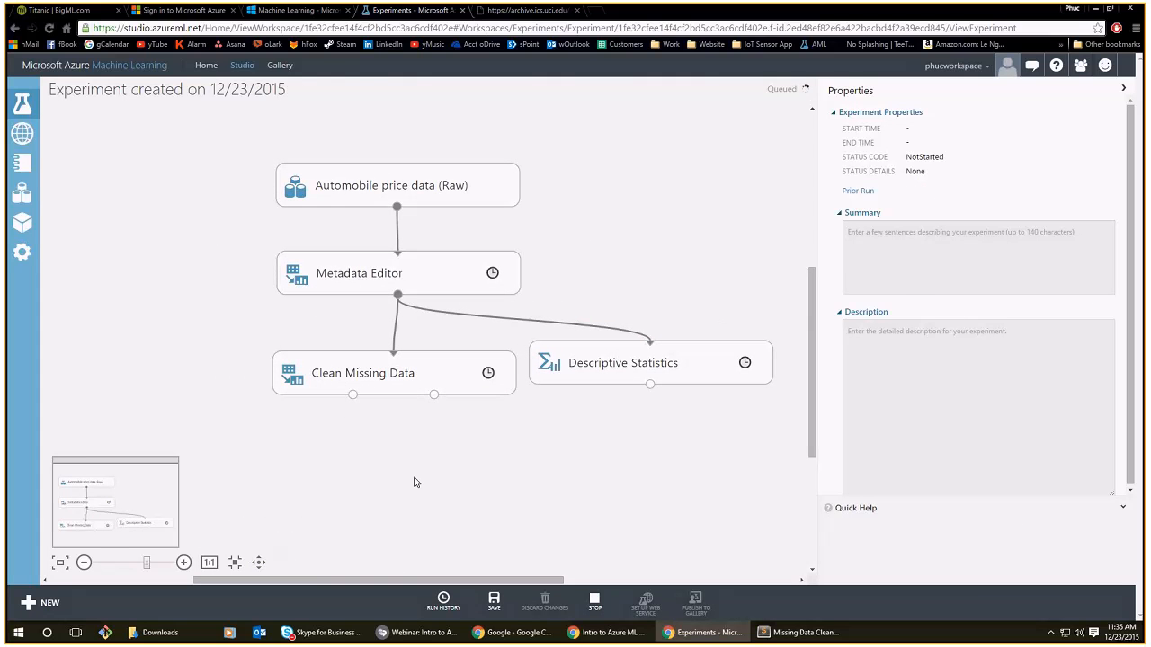
{"action": "left_click", "coordinate": [414, 382]}
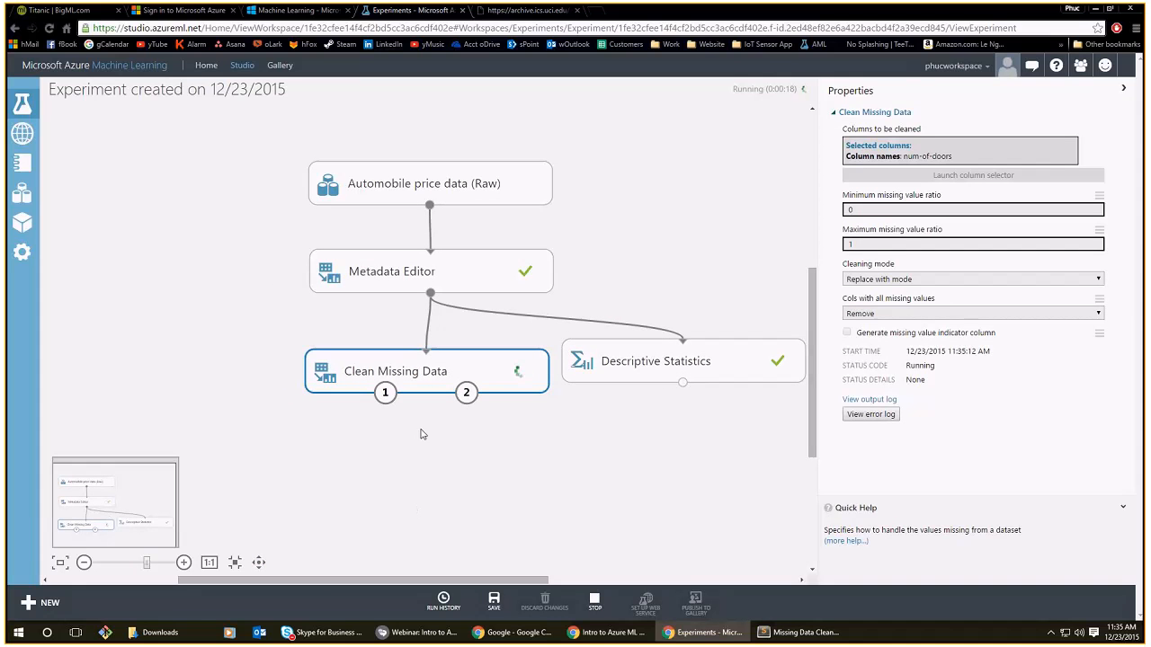
Switch to the Missing Data Cleansing notes in Sublime Text and review the Numerics methods, highlighting Median, Mean and Mode and pointing out Min and Max.
{"action": "left_click", "coordinate": [803, 632]}
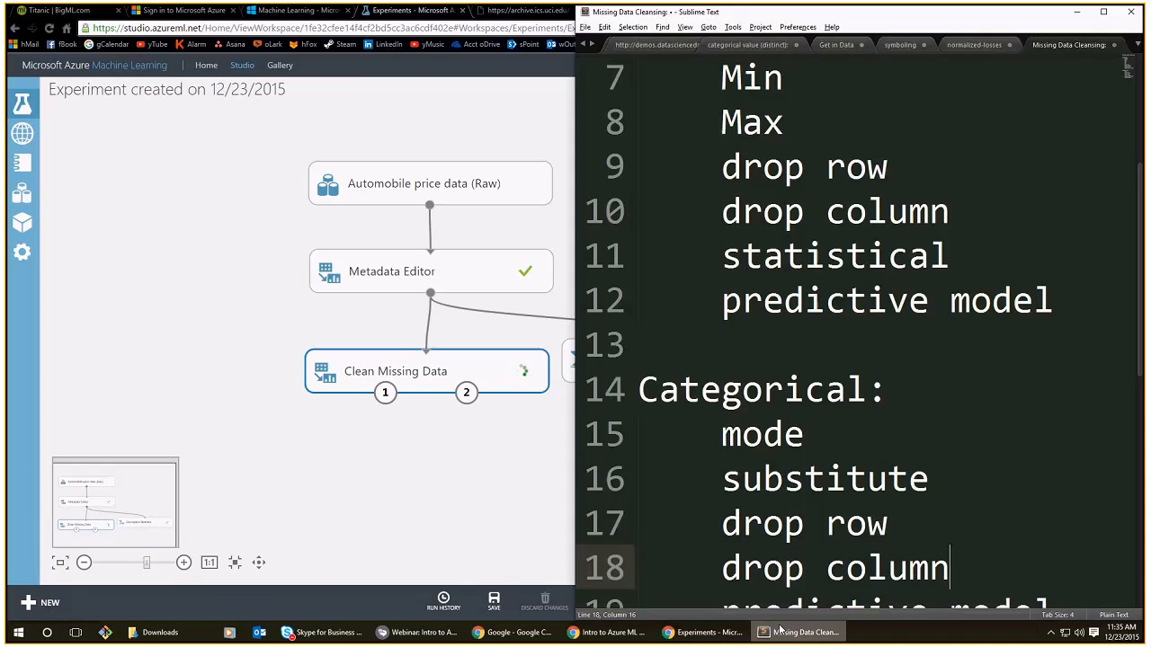
{"action": "left_click_drag", "start_coordinate": [638, 166], "coordinate": [813, 306]}
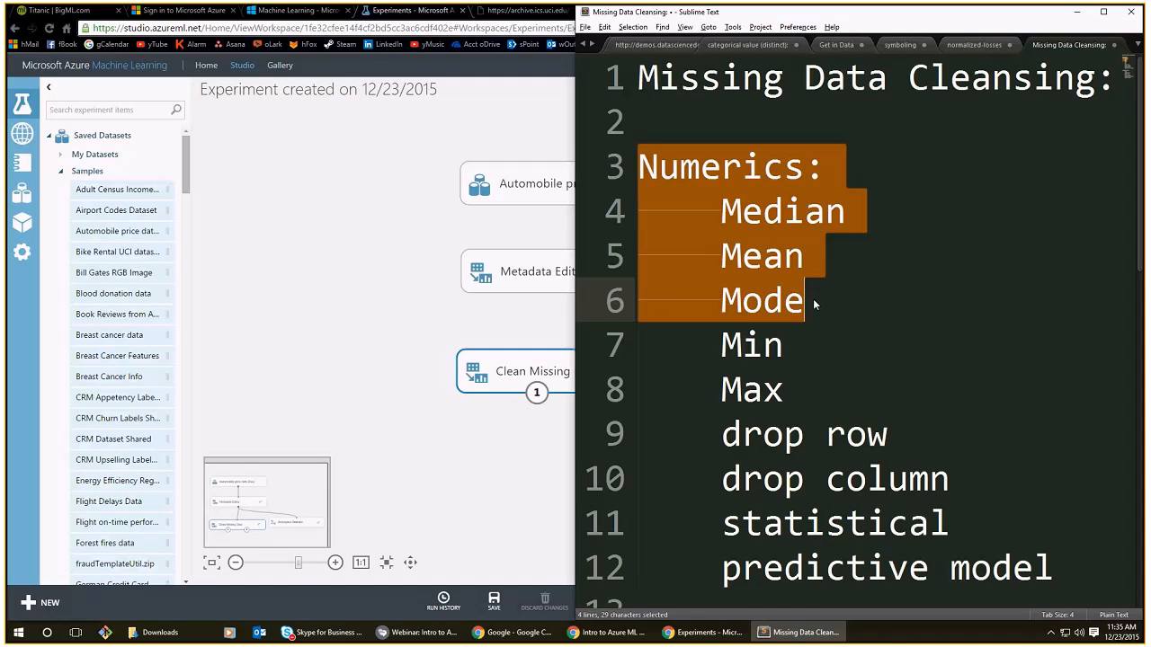
{"action": "left_click_drag", "start_coordinate": [847, 216], "coordinate": [742, 214]}
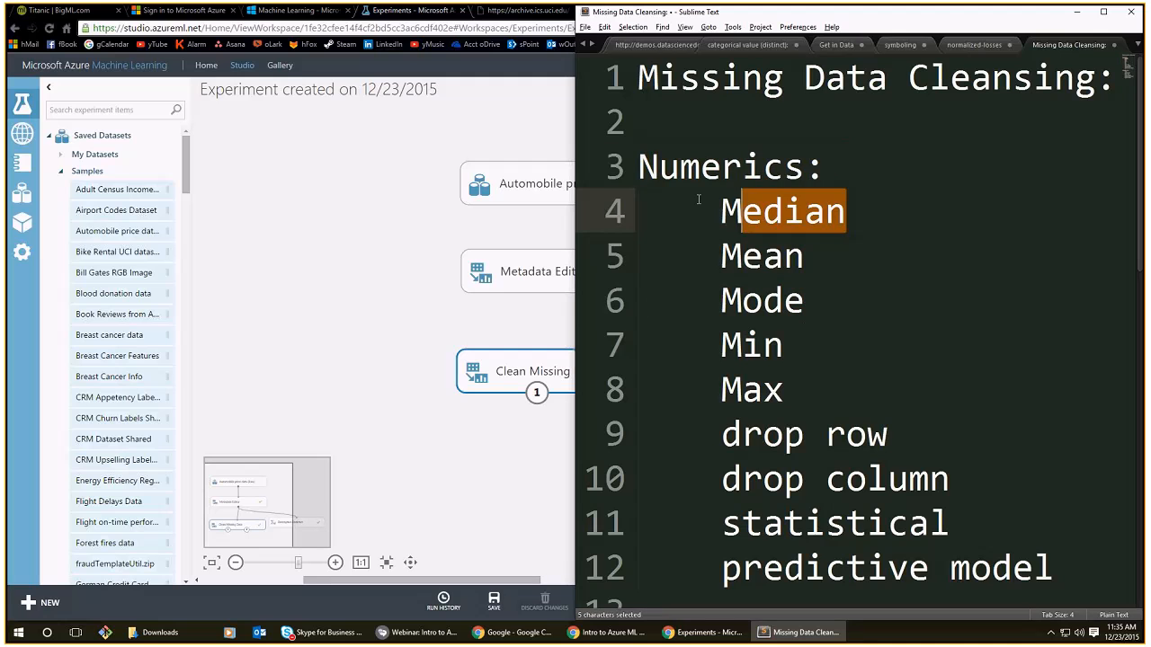
{"action": "left_click", "coordinate": [638, 167], "text": "shift"}
{"action": "left_click", "coordinate": [783, 211]}
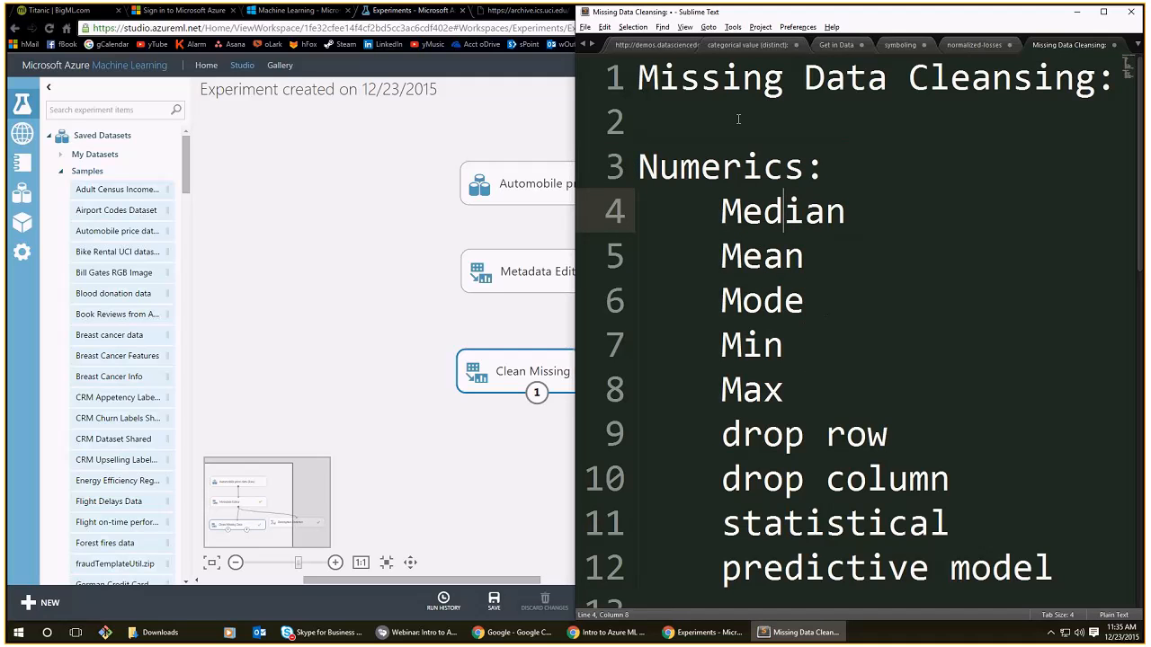
{"action": "left_click", "coordinate": [763, 347]}
{"action": "left_click", "coordinate": [763, 390]}
Switch back to Azure ML Studio, visualize the cleaned dataset output of Clean Missing Data and select the num-of-doors column.
{"action": "left_click_drag", "start_coordinate": [524, 340], "coordinate": [393, 333]}
{"action": "right_click", "coordinate": [487, 386]}
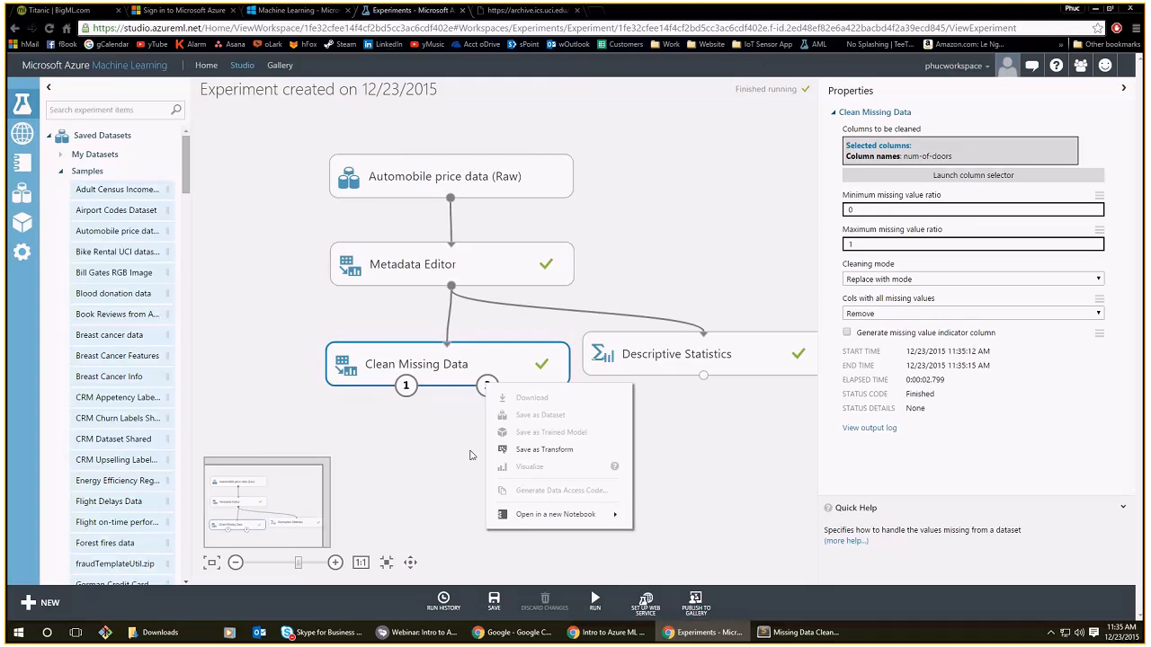
{"action": "right_click", "coordinate": [410, 385]}
{"action": "left_click", "coordinate": [454, 469]}
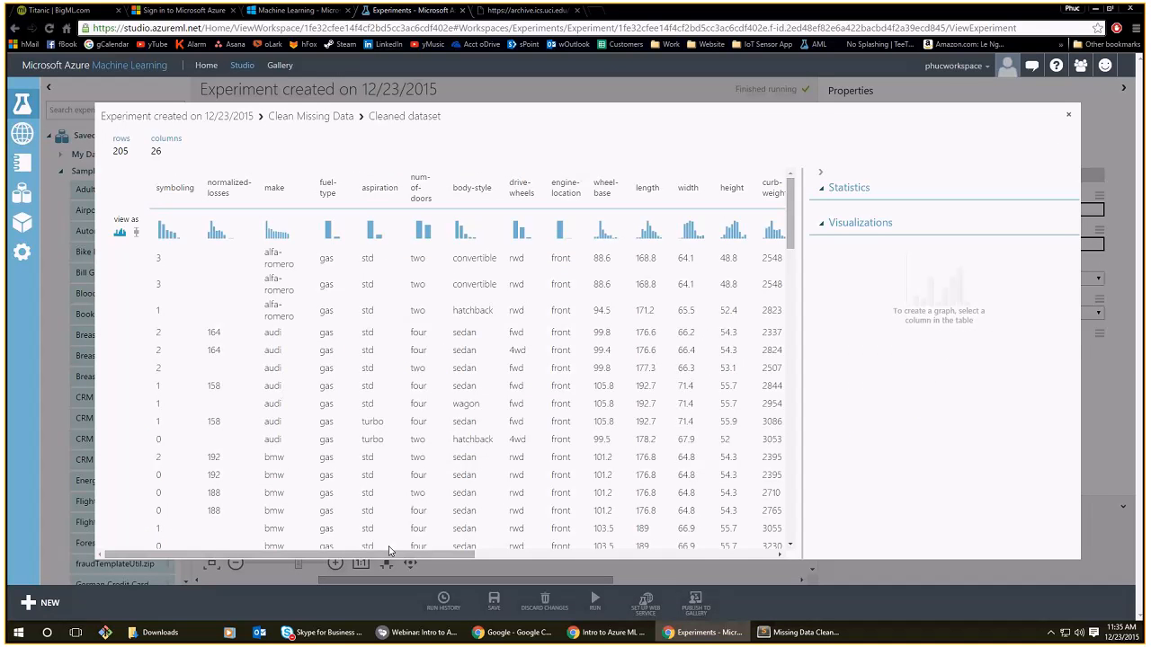
{"action": "left_click", "coordinate": [431, 205]}
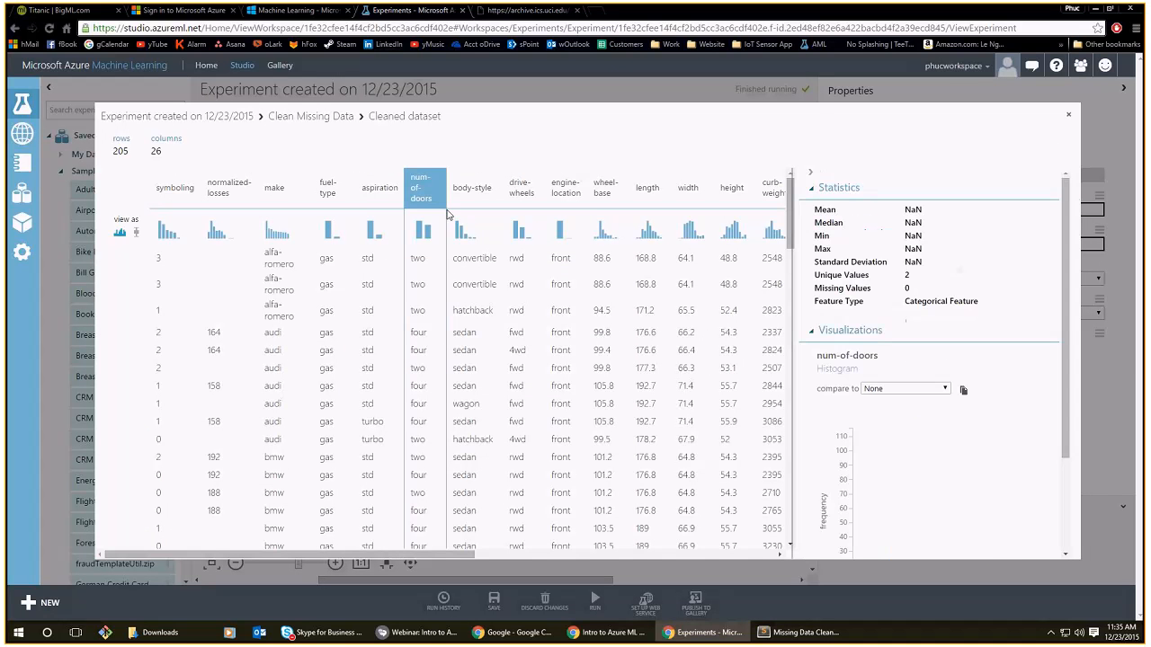
Highlight the missing values count of num-of-doors in the statistics and examine the column's histogram.
{"action": "scroll", "coordinate": [1008, 333], "scroll_direction": "down", "scroll_amount": 1}
{"action": "scroll", "coordinate": [1008, 332], "scroll_direction": "up", "scroll_amount": 1}
{"action": "left_click_drag", "start_coordinate": [943, 279], "coordinate": [837, 279]}
{"action": "scroll", "coordinate": [935, 360], "scroll_direction": "down", "scroll_amount": 3}
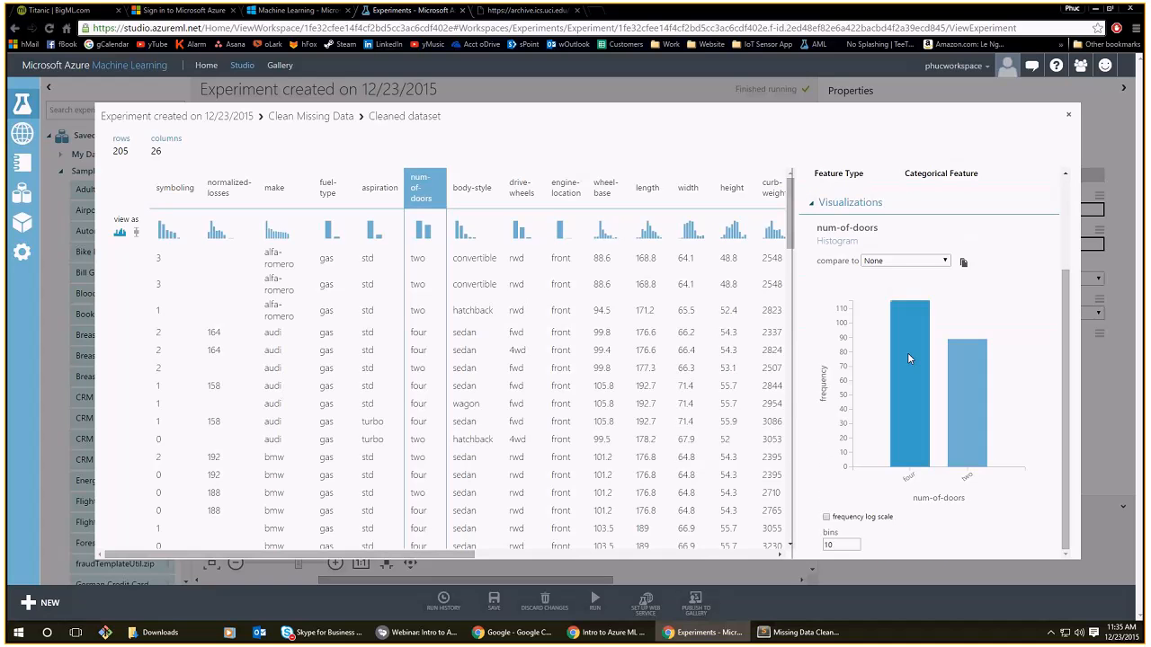
{"action": "scroll", "coordinate": [907, 358], "scroll_direction": "up", "scroll_amount": 3}
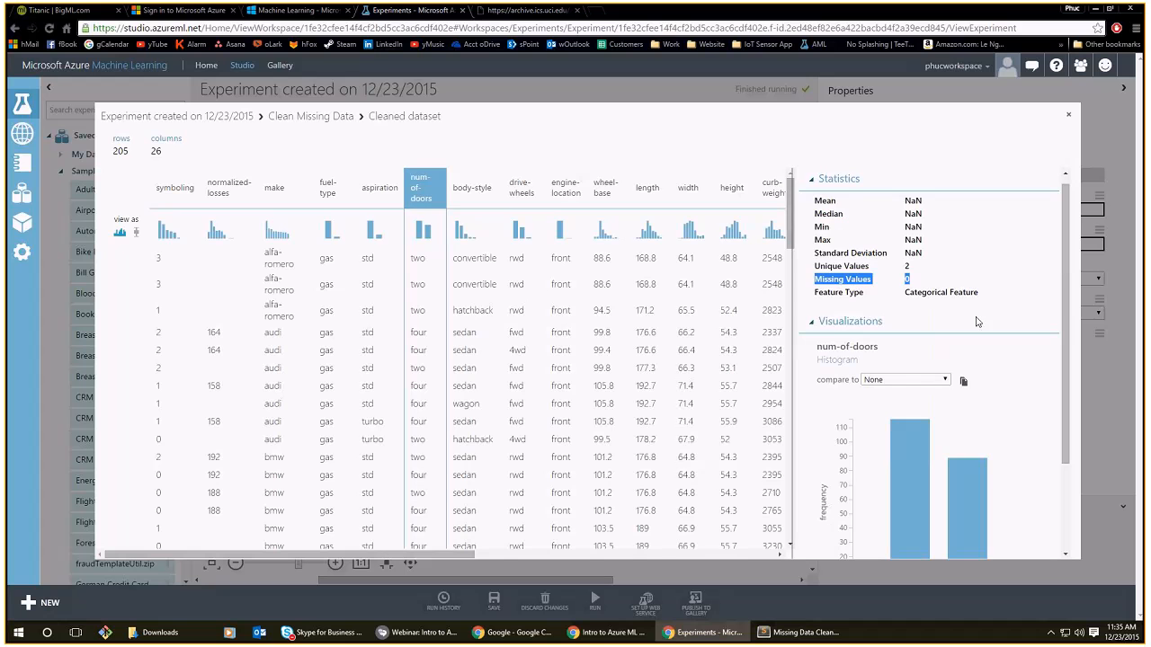
Find the dodge sedan rows, highlight the num-of-doors value in one of them, and close the visualization.
{"action": "scroll", "coordinate": [474, 330], "scroll_direction": "down", "scroll_amount": 1}
{"action": "scroll", "coordinate": [474, 330], "scroll_direction": "down", "scroll_amount": 5}
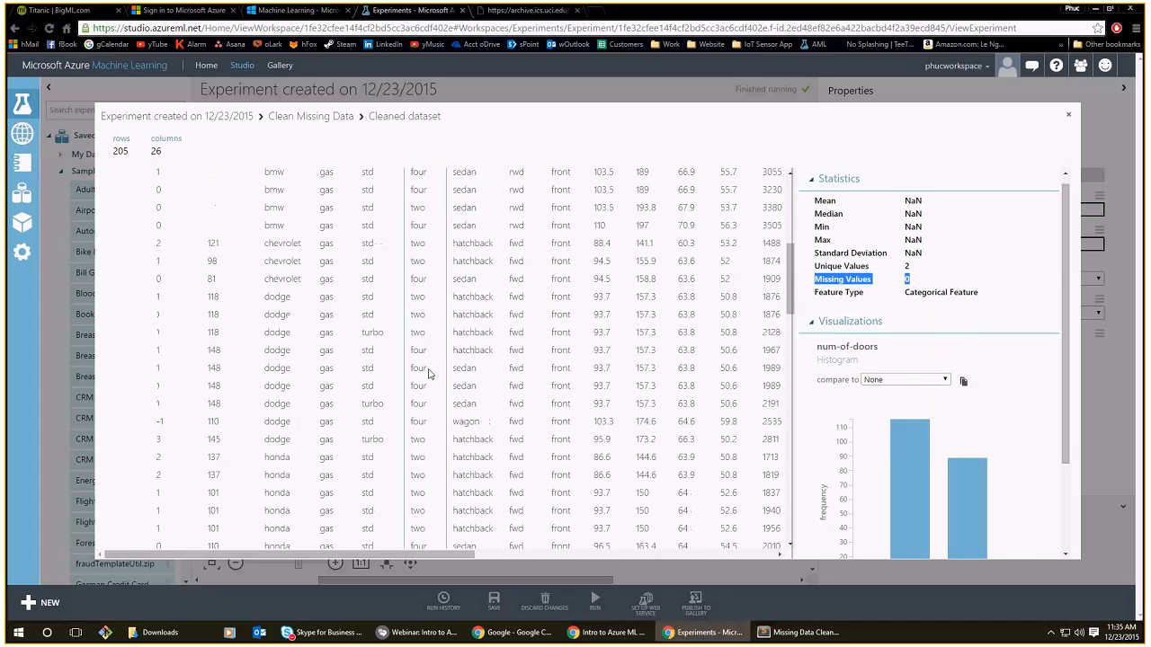
{"action": "left_click_drag", "start_coordinate": [430, 386], "coordinate": [402, 386]}
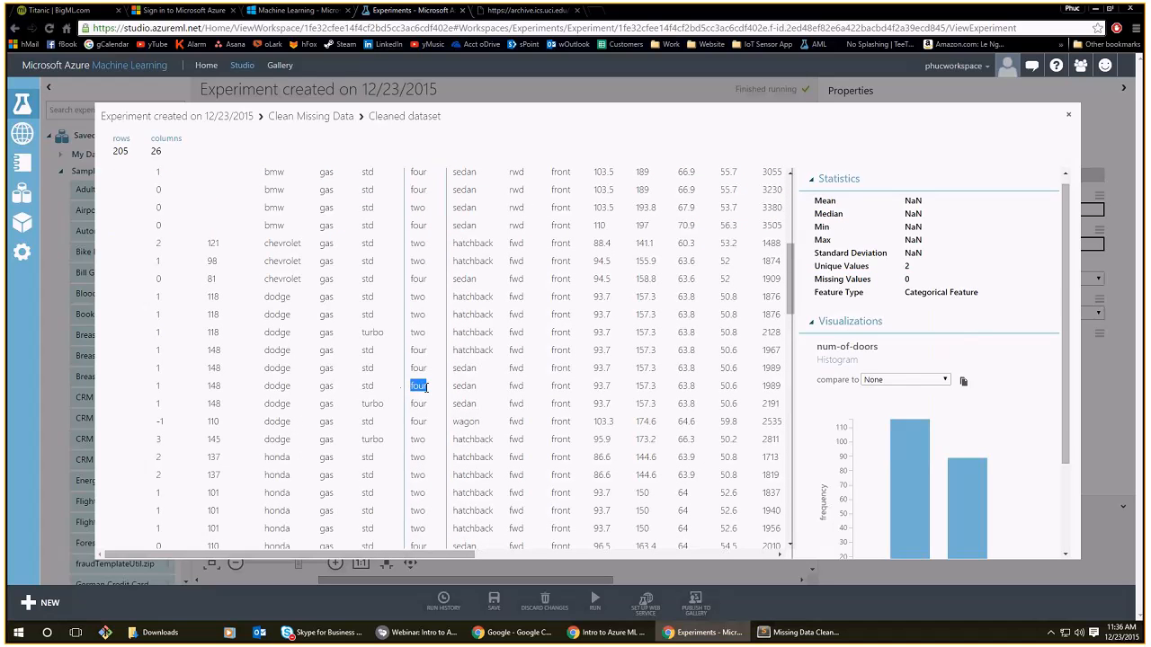
{"action": "key", "text": "Escape"}
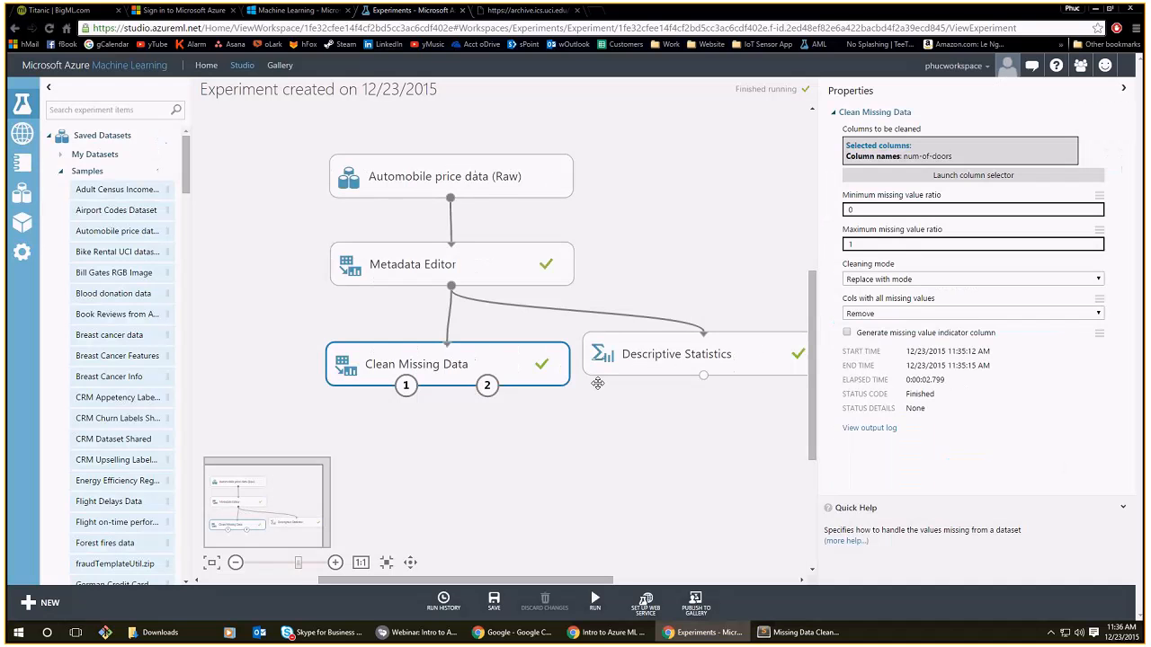
Move the Clean Missing Data module slightly up and to the right, level with Descriptive Statistics.
{"action": "left_click_drag", "start_coordinate": [598, 384], "coordinate": [589, 374]}
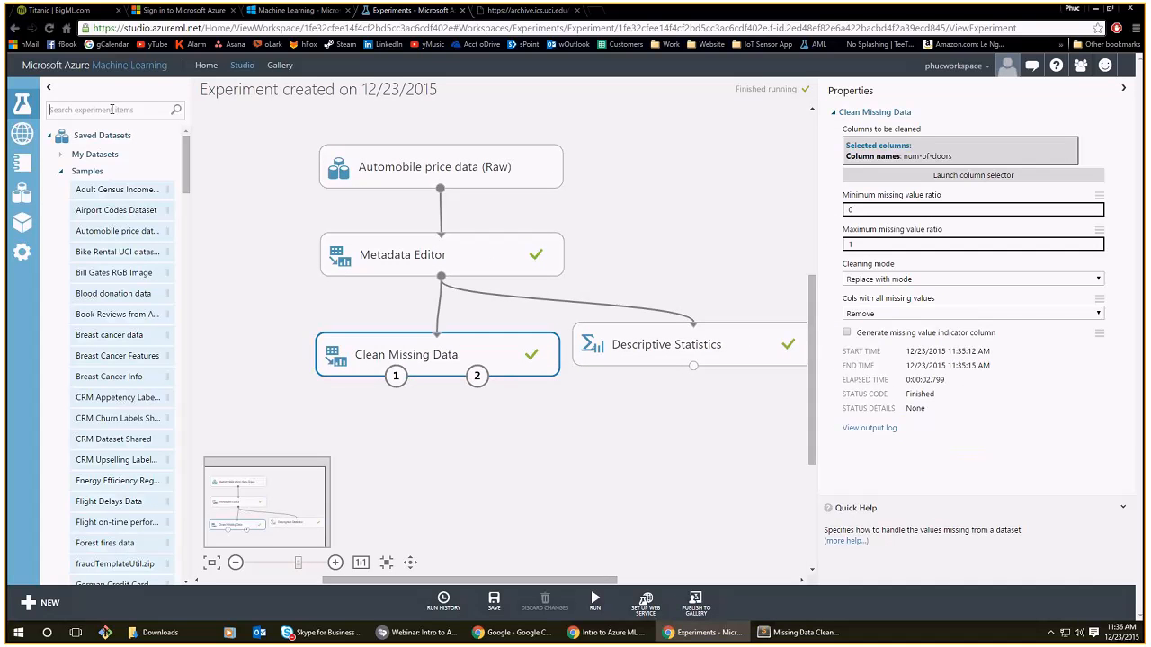
{"action": "left_click", "coordinate": [455, 296]}
{"action": "left_click", "coordinate": [457, 357]}
{"action": "mouse_move", "coordinate": [481, 352]}
{"action": "left_mouse_down"}
{"action": "mouse_move", "coordinate": [491, 361]}
{"action": "mouse_move", "coordinate": [493, 341]}
{"action": "left_mouse_up"}
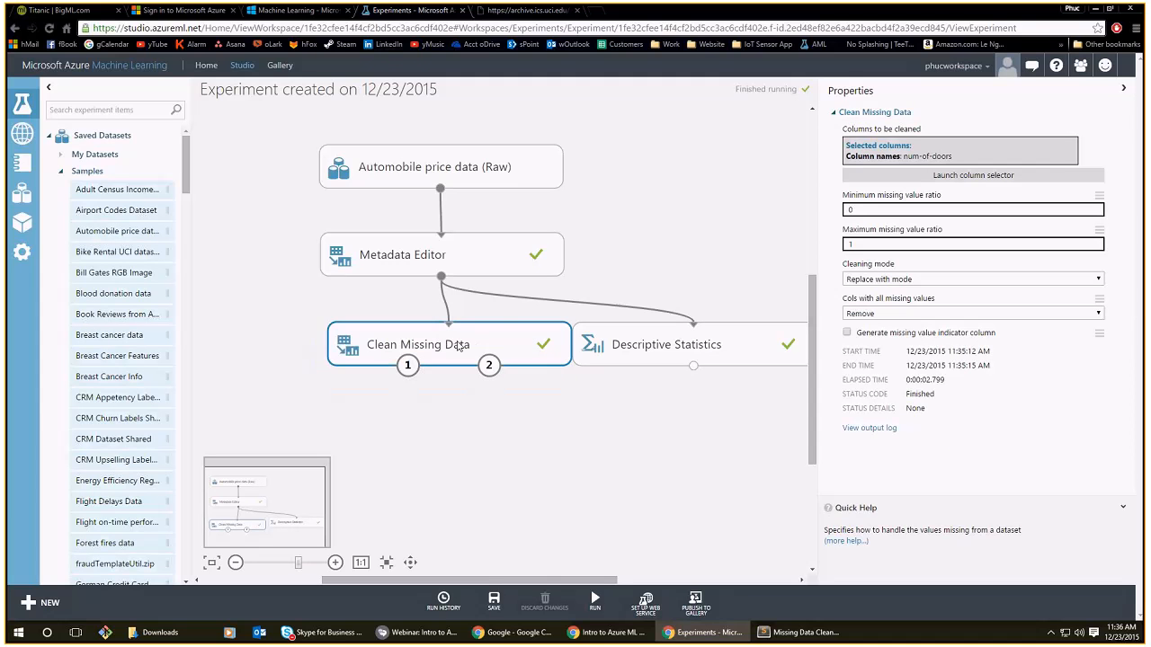
Duplicate the Clean Missing Data module, place the copy below the original, and connect the original's cleaned dataset output to it.
{"action": "left_click", "coordinate": [490, 332]}
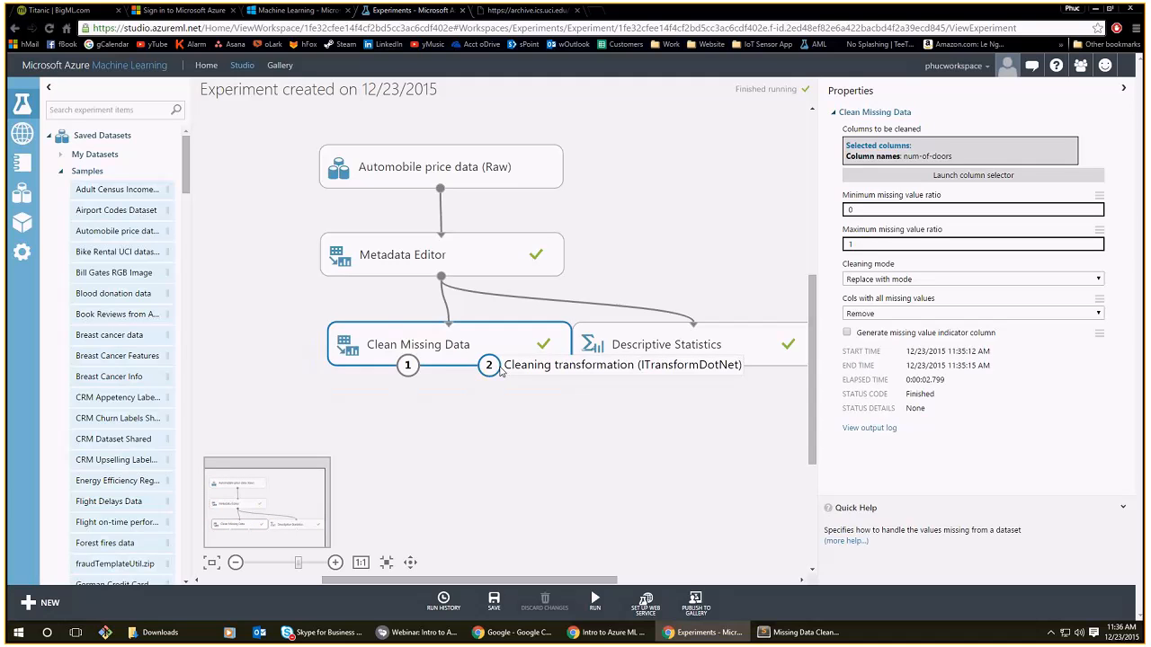
{"action": "key", "text": "ctrl+v"}
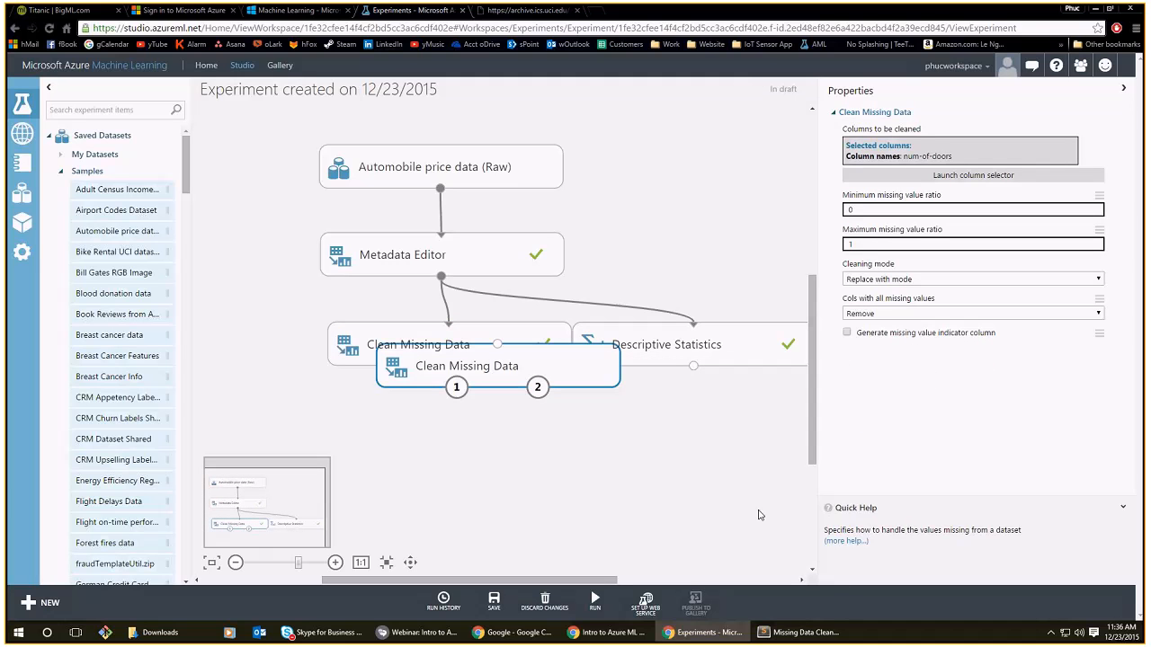
{"action": "left_click_drag", "start_coordinate": [519, 342], "coordinate": [467, 407]}
{"action": "left_click_drag", "start_coordinate": [408, 365], "coordinate": [446, 409]}
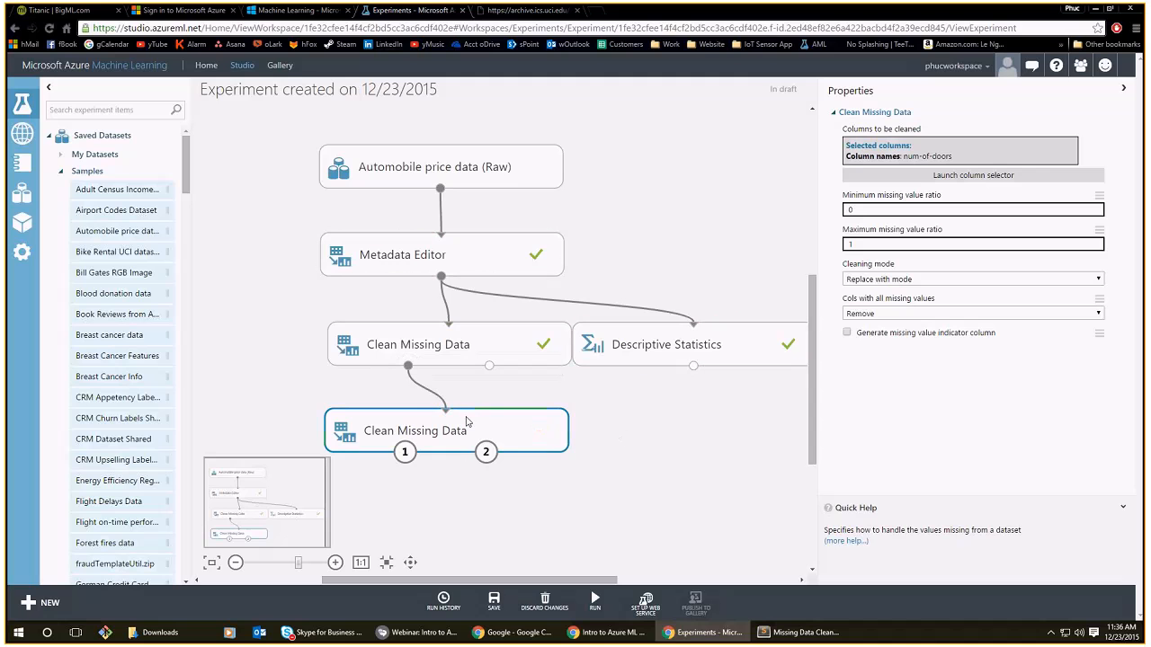
{"action": "left_click", "coordinate": [512, 348]}
{"action": "left_click_drag", "start_coordinate": [513, 349], "coordinate": [512, 350]}
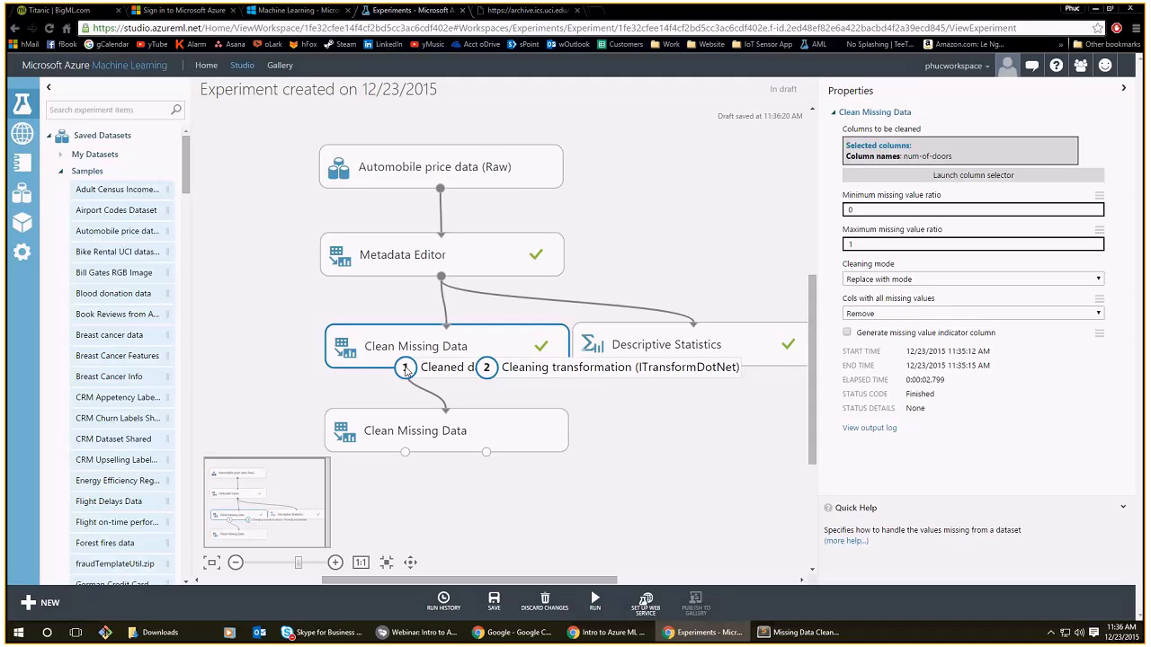
{"action": "left_click_drag", "start_coordinate": [447, 474], "coordinate": [473, 458]}
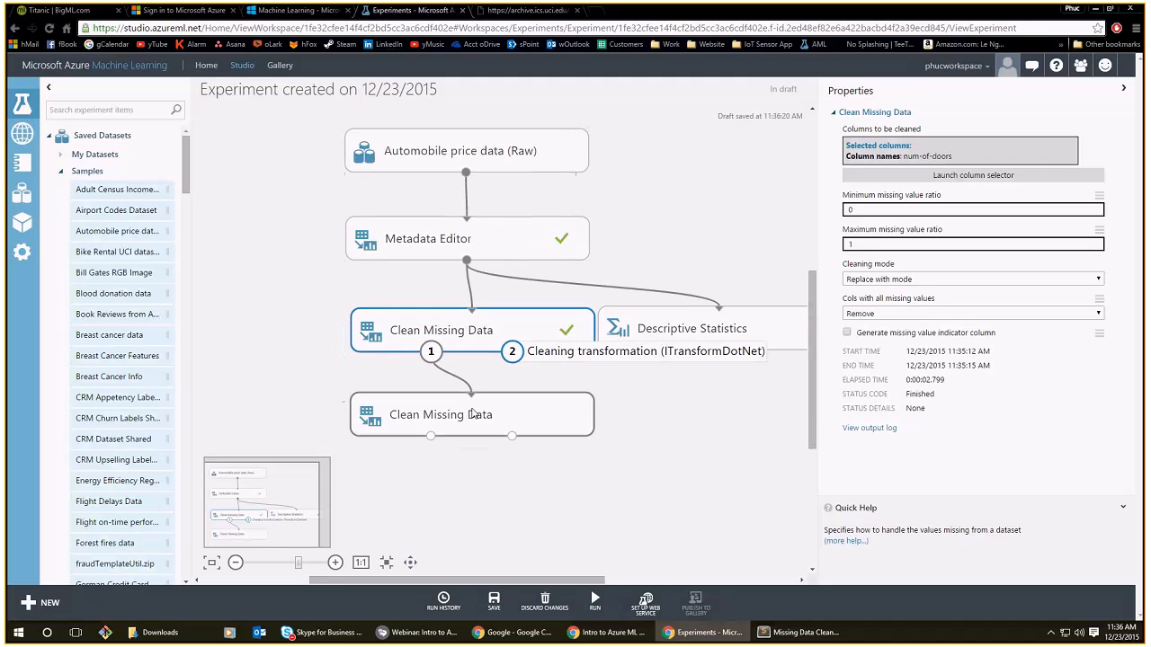
Remove num-of-doors from the columns to be cleaned in the lower Clean Missing Data module.
{"action": "left_click", "coordinate": [472, 415]}
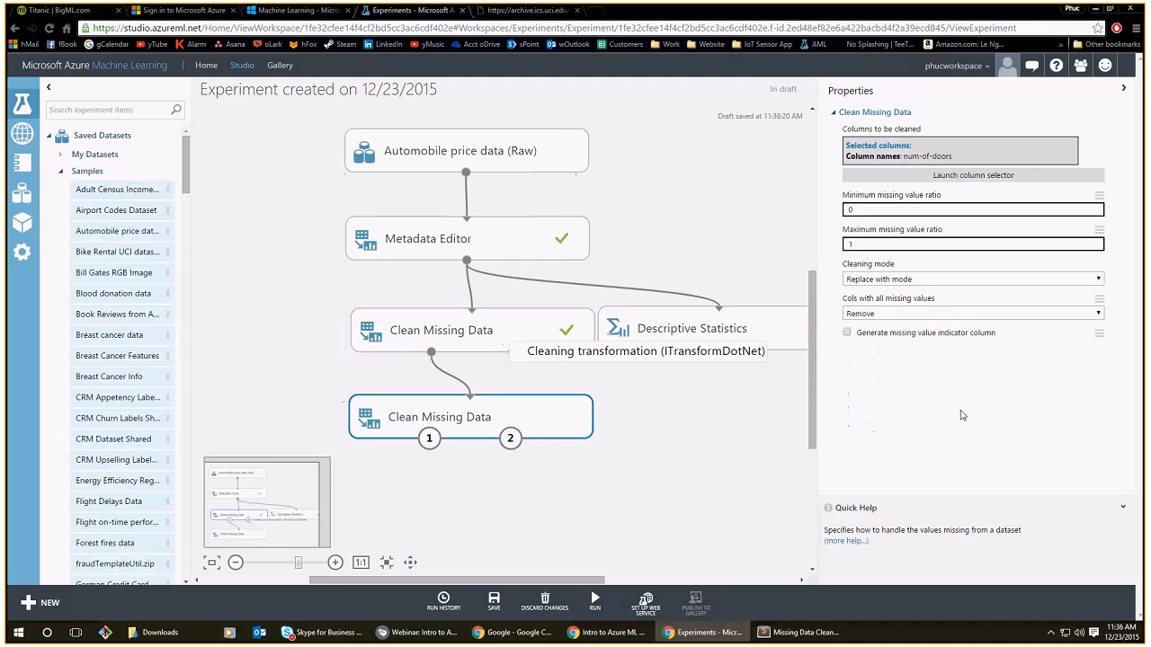
{"action": "left_click", "coordinate": [922, 177]}
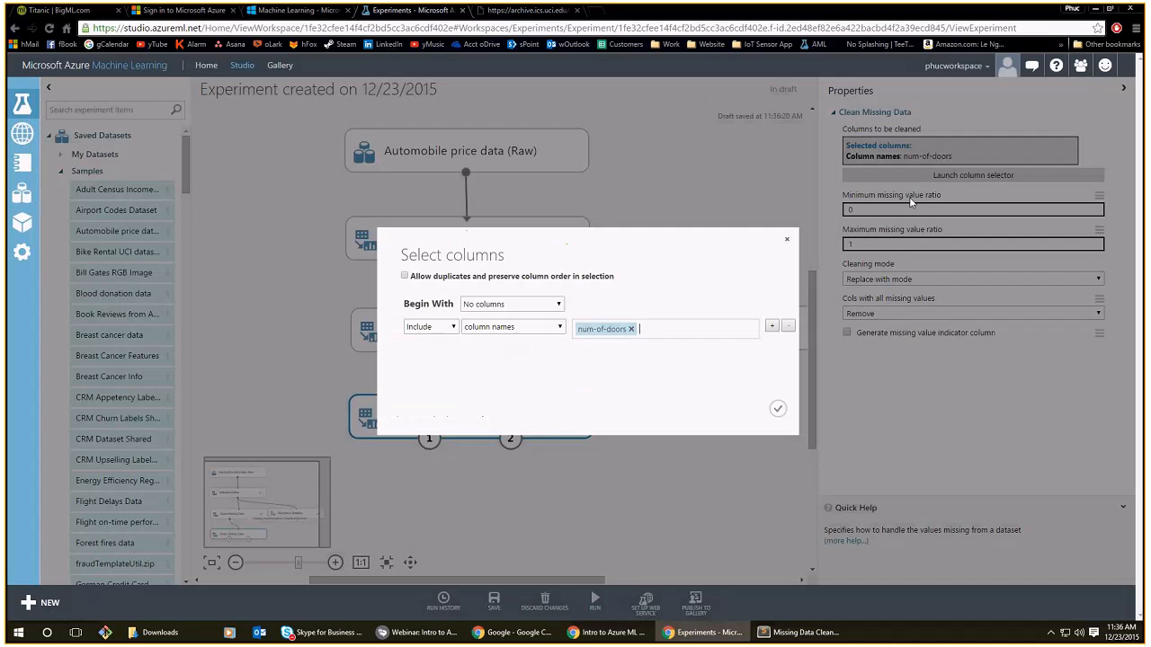
{"action": "left_click", "coordinate": [633, 328]}
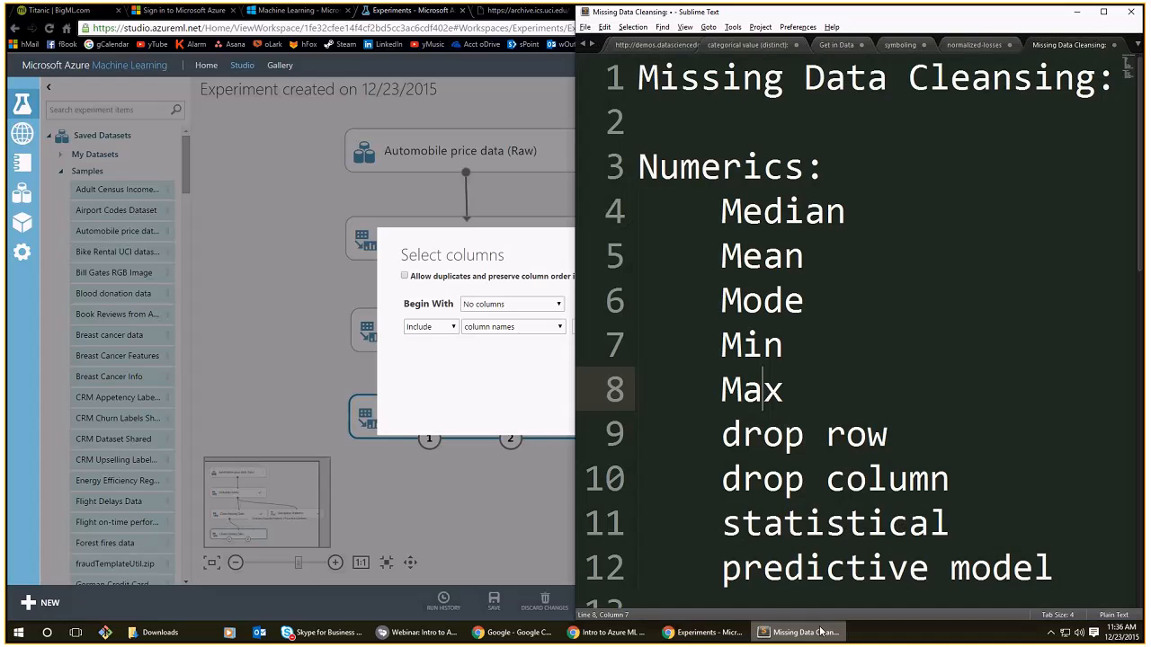
Arrange the browser beside the text editor and show the full normalized-losses column notes in a smaller text size.
{"action": "key", "text": "super+Left"}
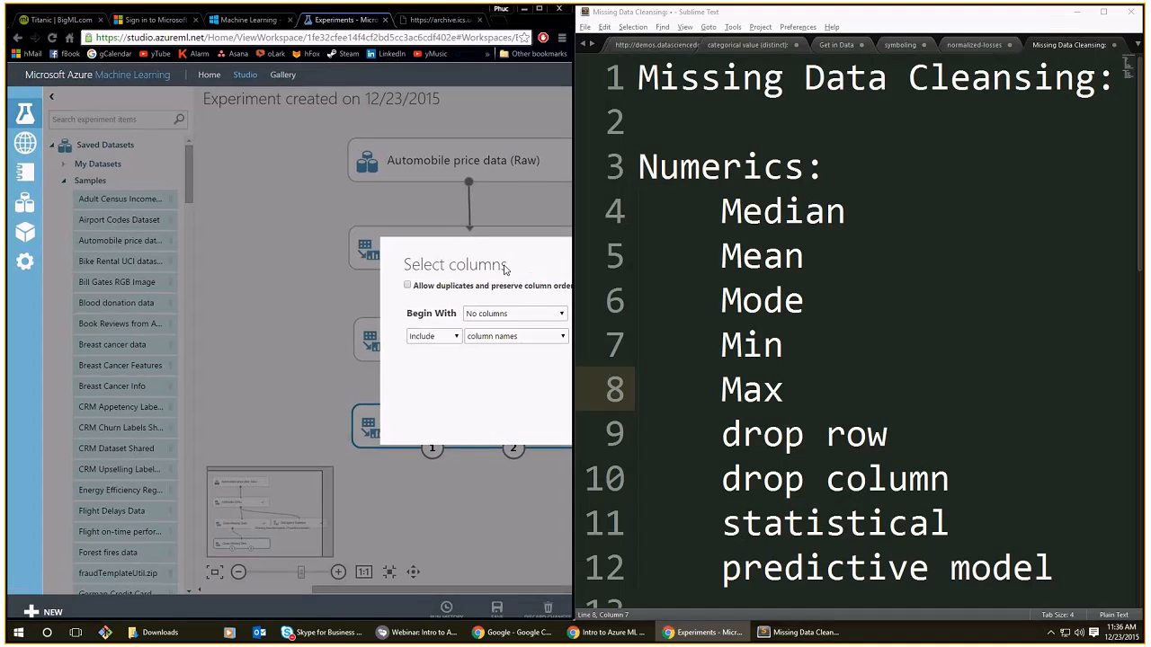
{"action": "left_click", "coordinate": [974, 45]}
{"action": "scroll", "coordinate": [931, 168], "scroll_direction": "up", "scroll_amount": 3}
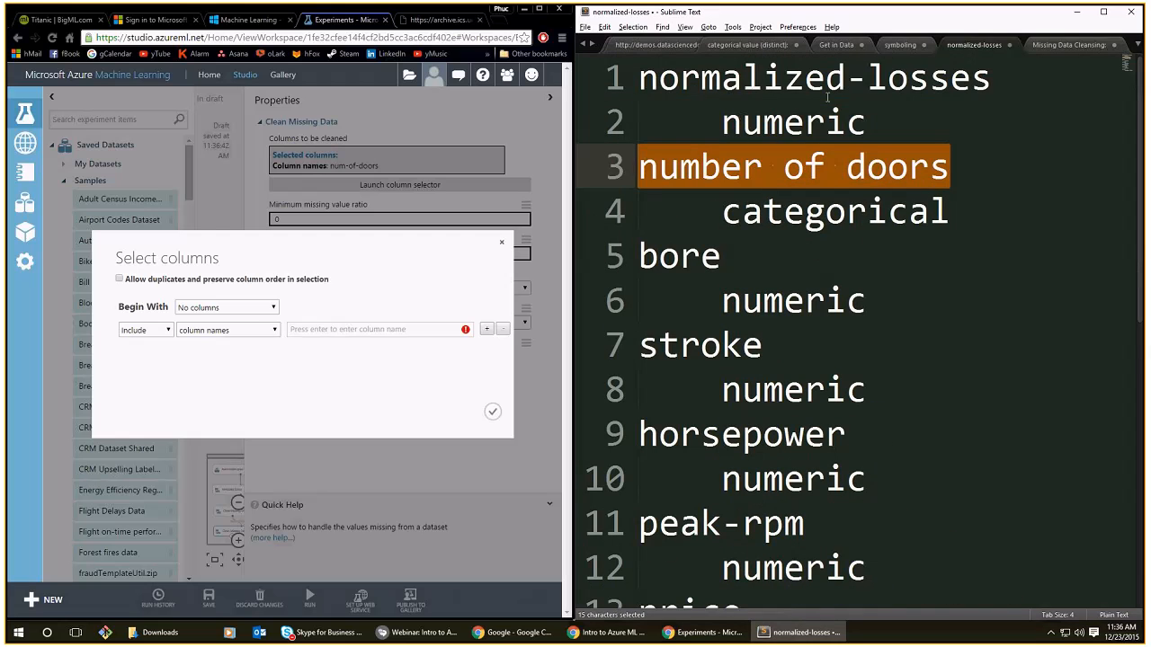
{"action": "left_click", "coordinate": [848, 262]}
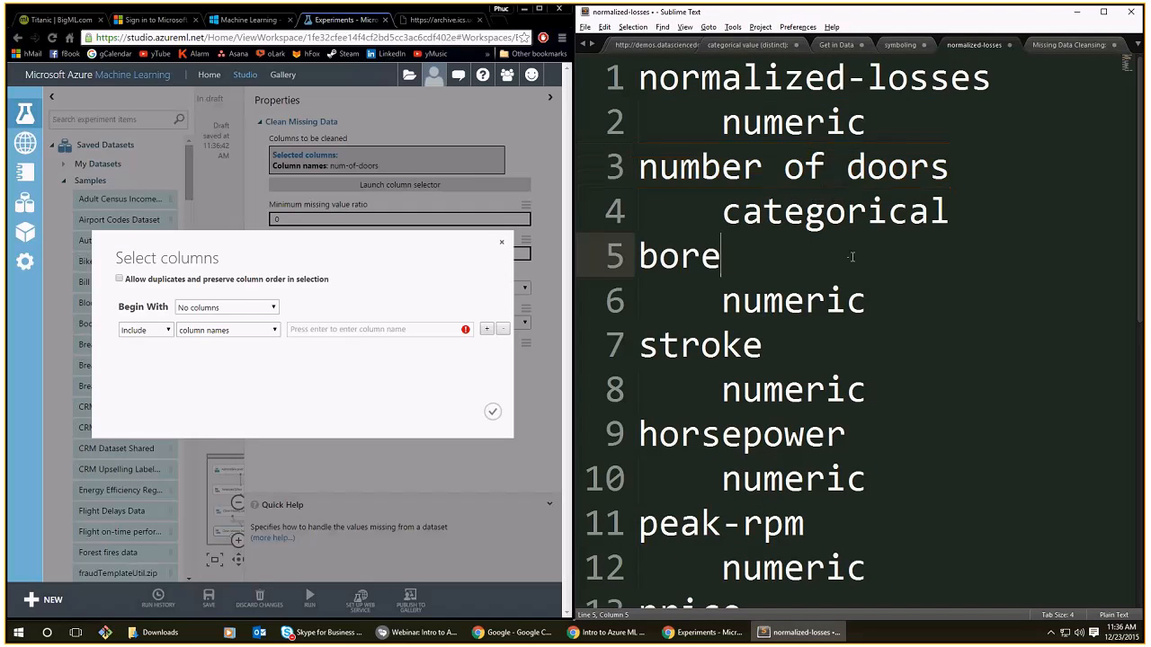
{"action": "key", "text": "ctrl+minus"}
{"action": "left_click", "coordinate": [311, 352]}
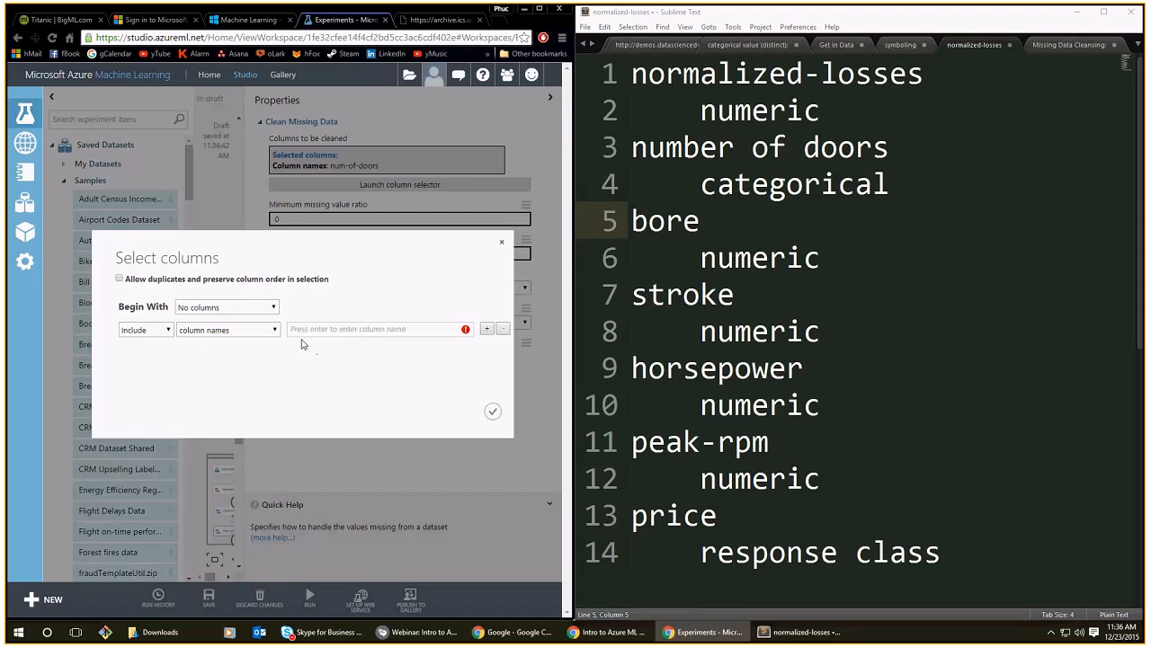
Include the columns normalized-losses, bore, stroke, horsepower and peak-rpm in the column selection, leaving price out.
{"action": "left_click", "coordinate": [302, 331]}
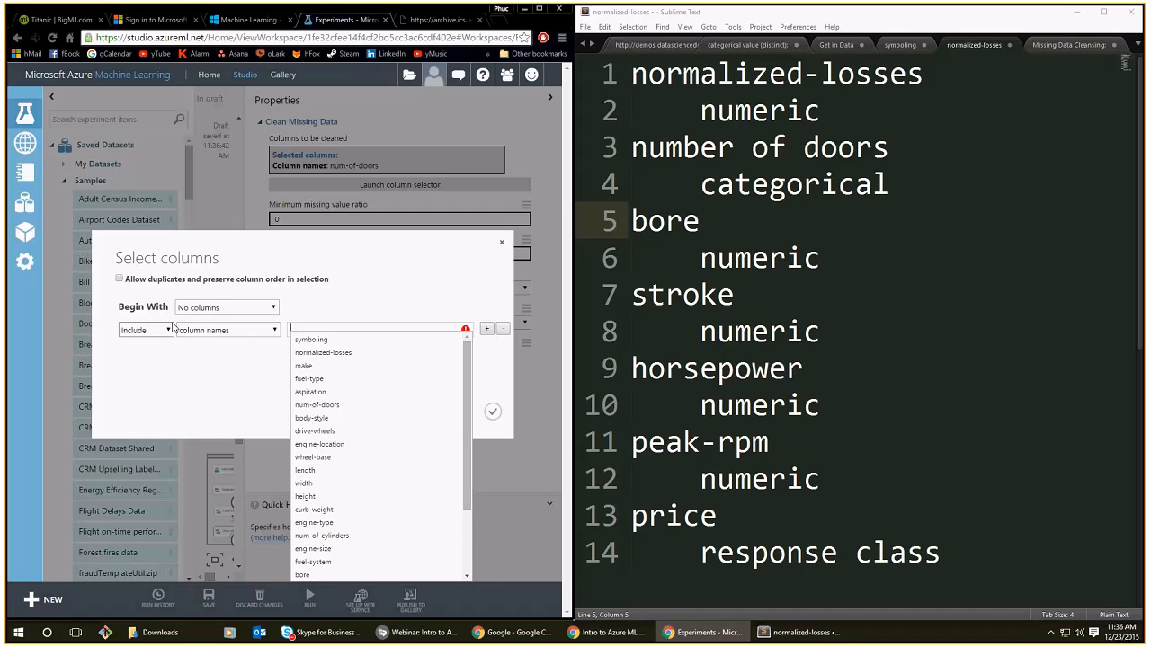
{"action": "left_click", "coordinate": [439, 352]}
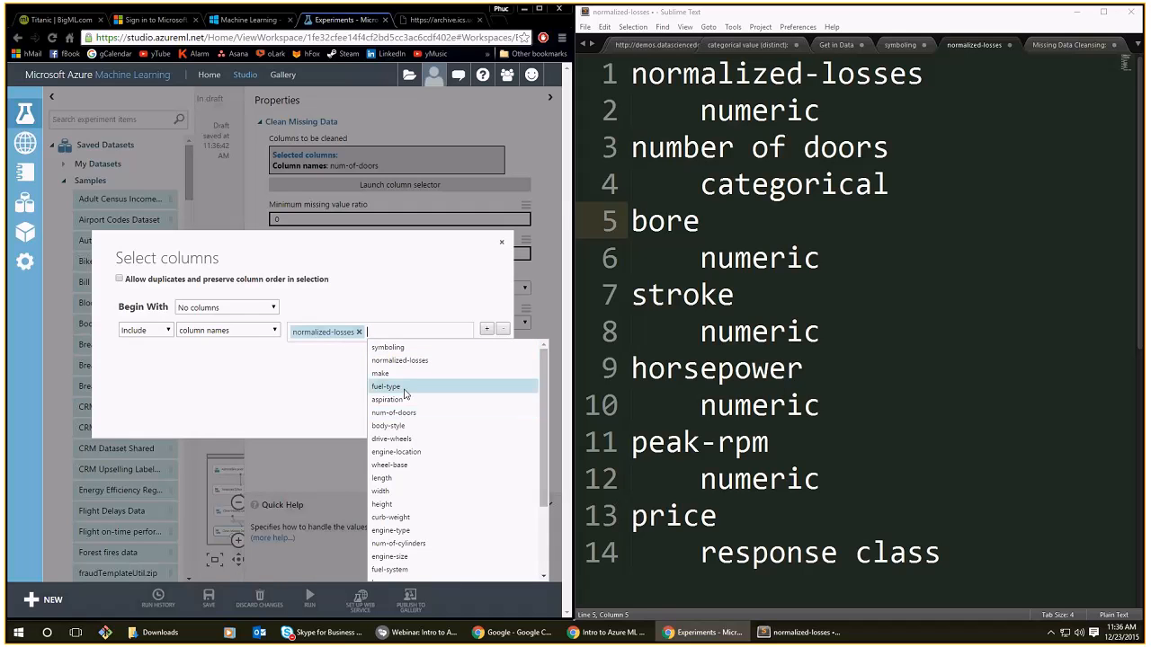
{"action": "scroll", "coordinate": [404, 396], "scroll_direction": "down", "scroll_amount": 3}
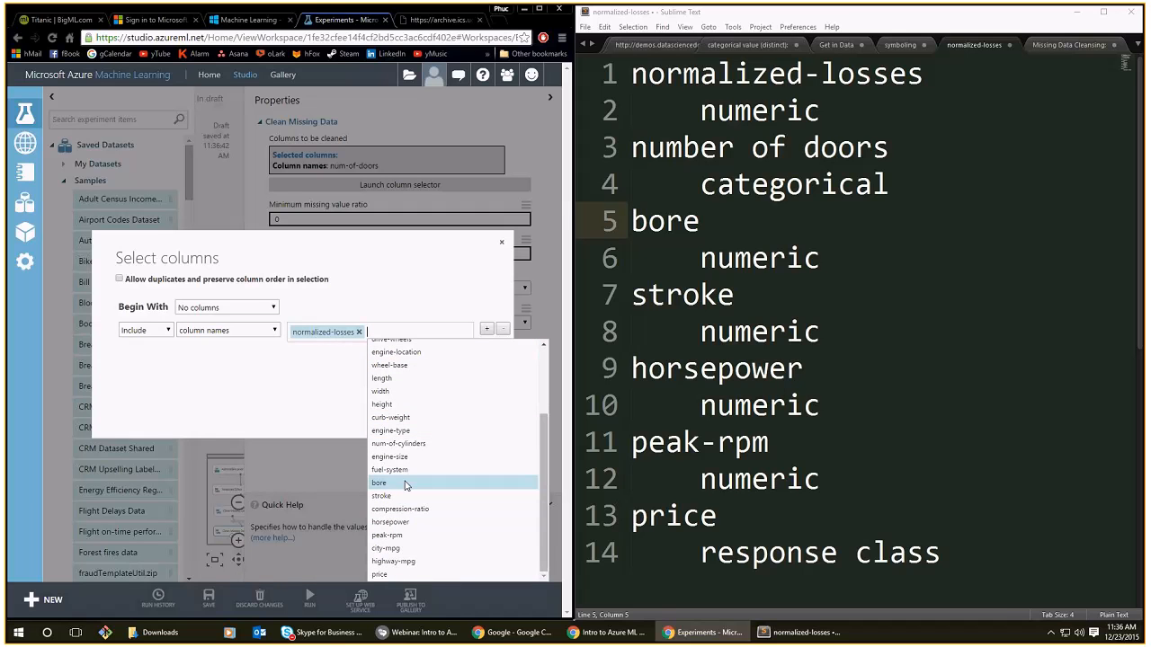
{"action": "left_click", "coordinate": [405, 486]}
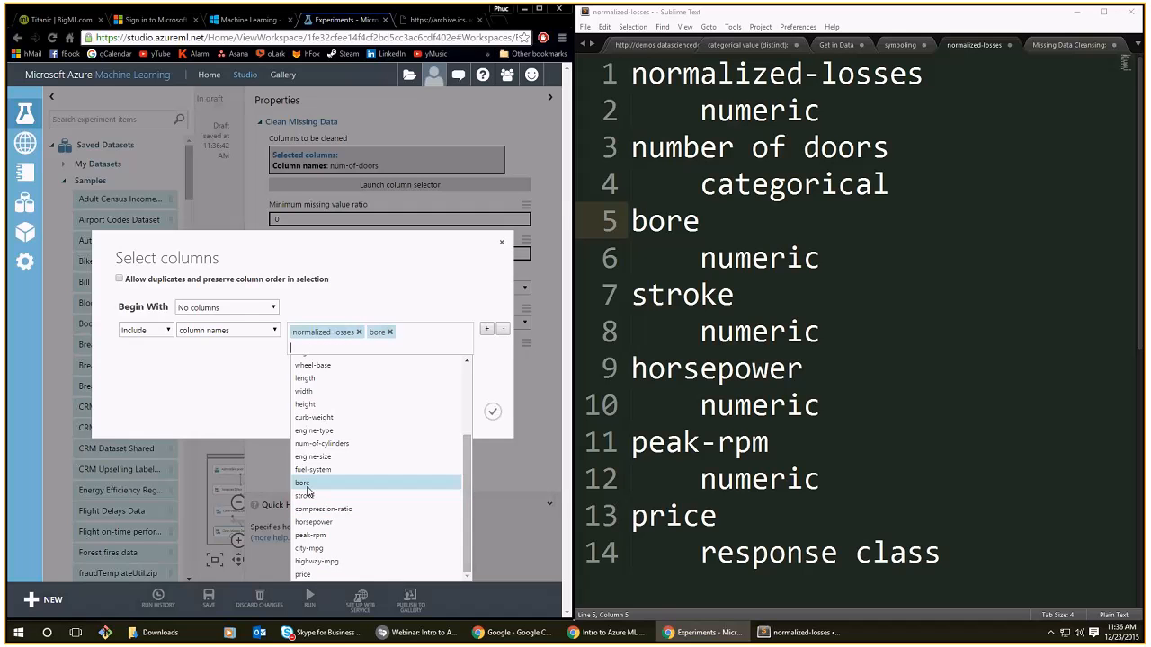
{"action": "left_click", "coordinate": [308, 495]}
{"action": "scroll", "coordinate": [350, 494], "scroll_direction": "down", "scroll_amount": 3}
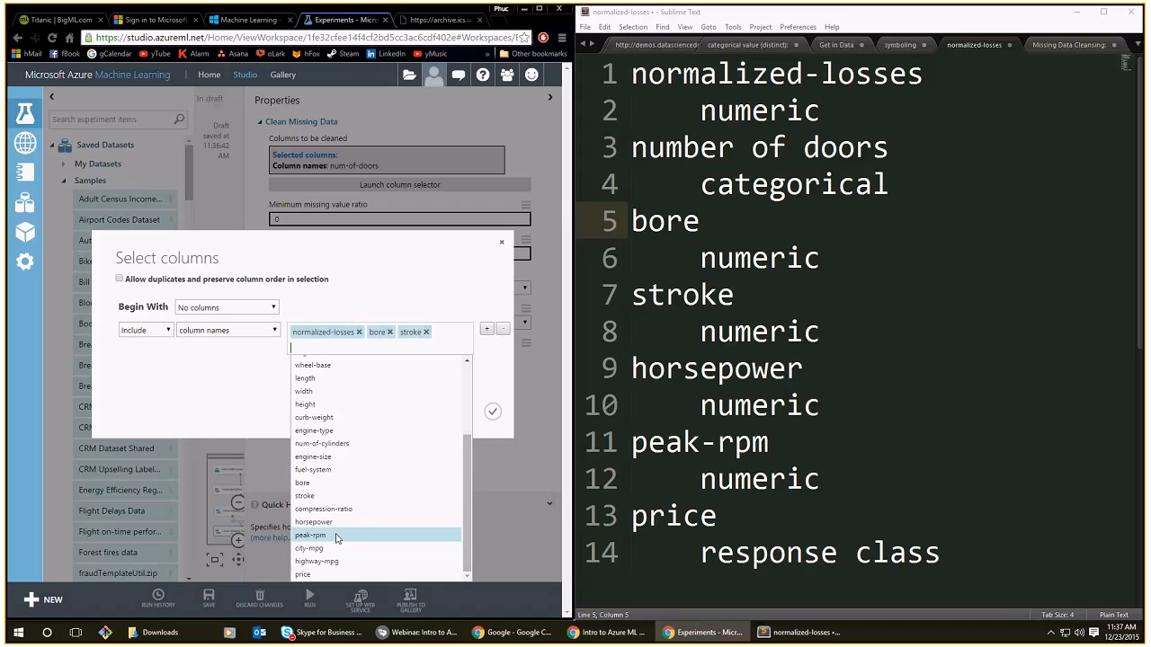
{"action": "left_click", "coordinate": [340, 523]}
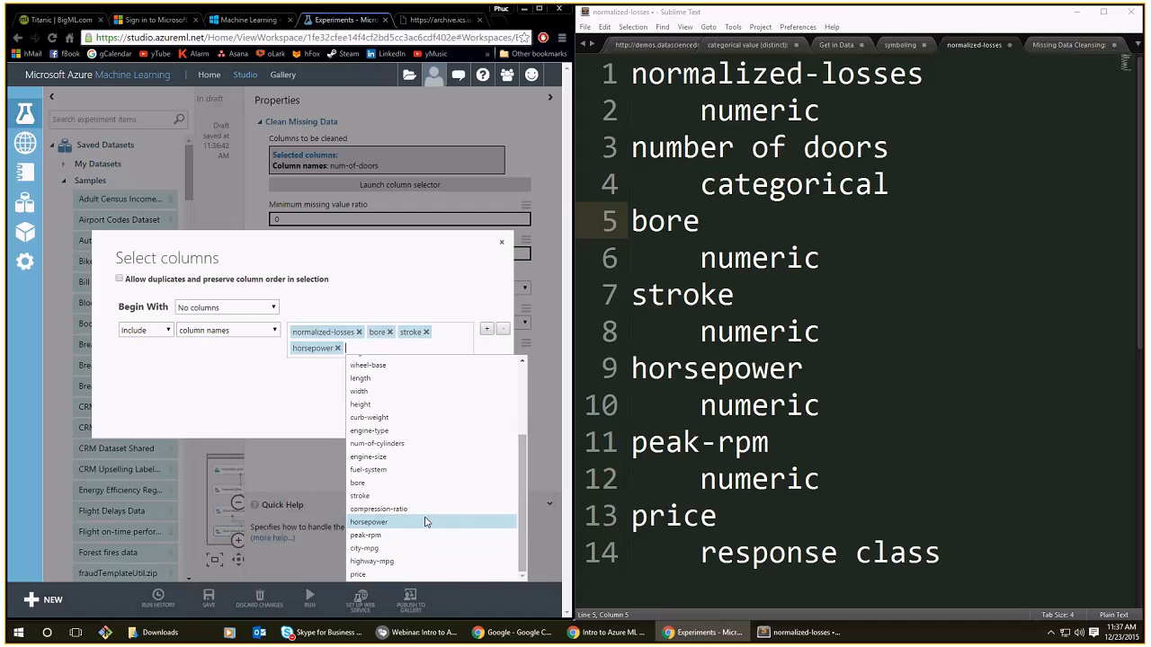
{"action": "left_click", "coordinate": [422, 540]}
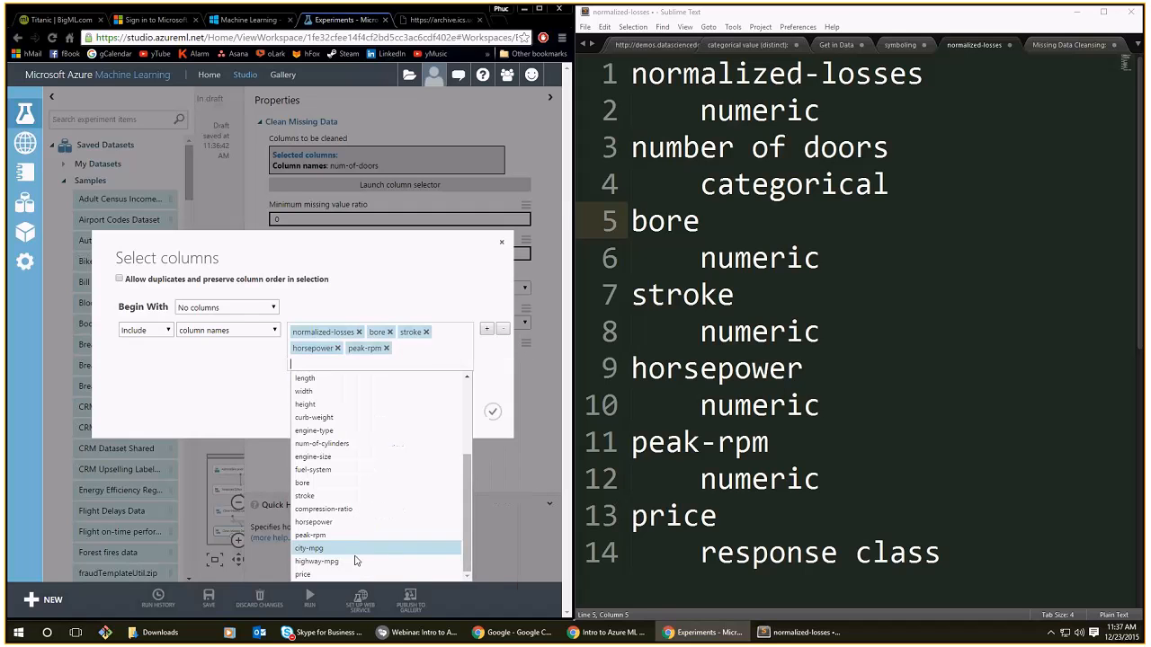
{"action": "left_click", "coordinate": [378, 575]}
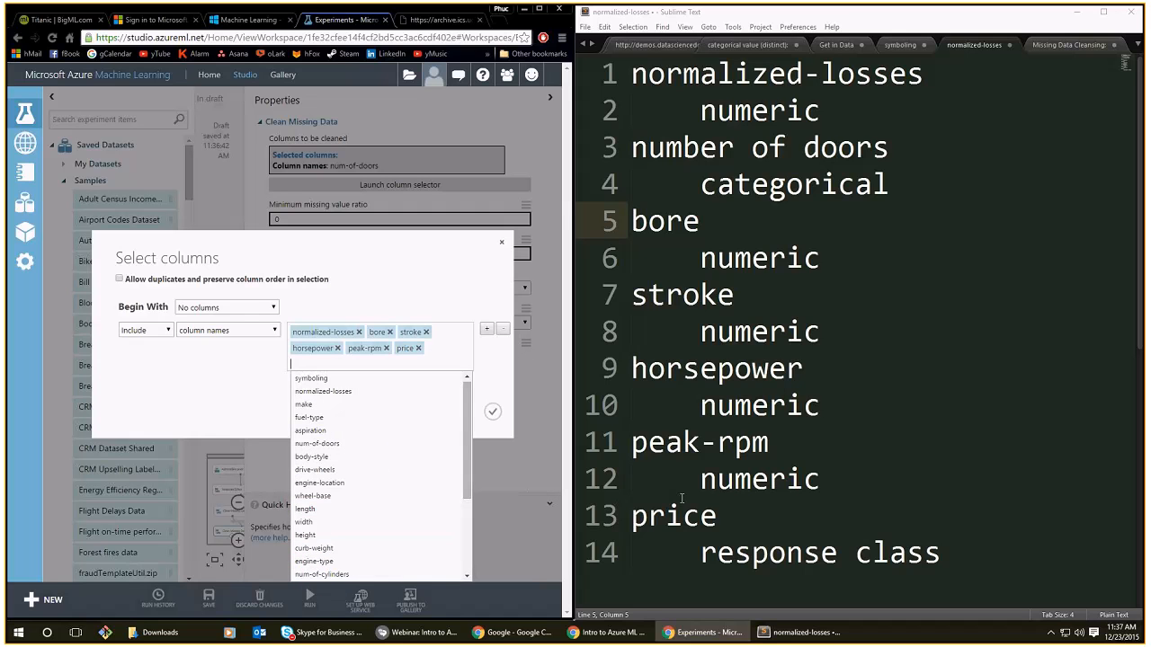
{"action": "left_click", "coordinate": [418, 348]}
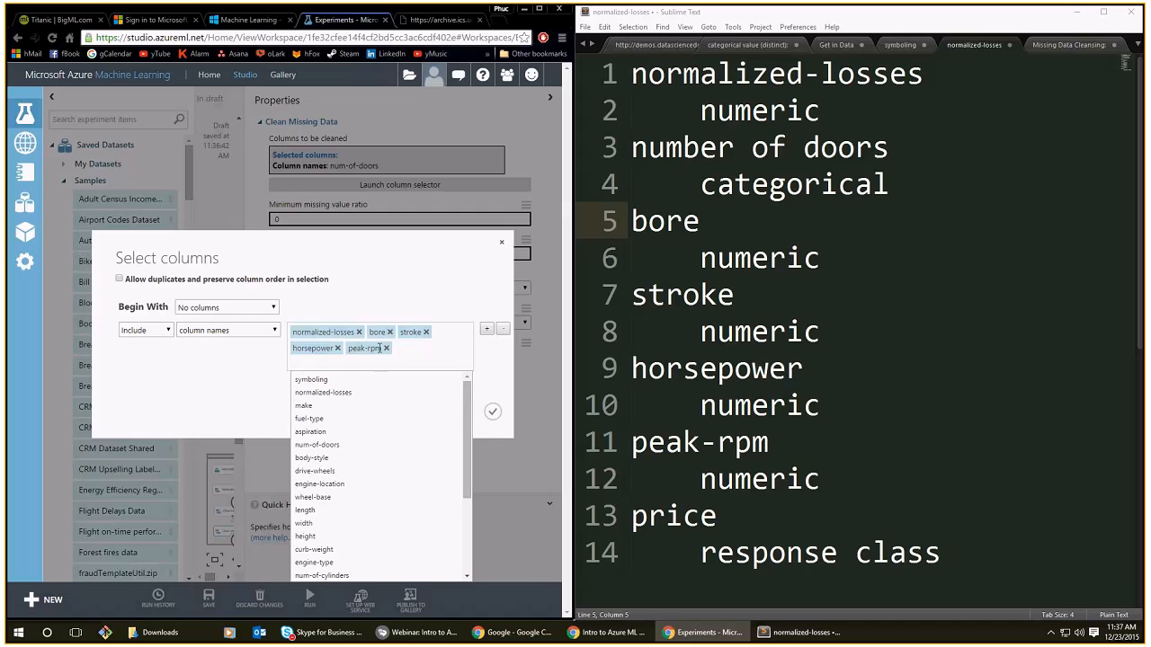
Check the selected columns against the notes in the text editor and accept the column selection.
{"action": "left_click", "coordinate": [728, 460]}
{"action": "left_click", "coordinate": [711, 372]}
{"action": "left_click", "coordinate": [683, 225]}
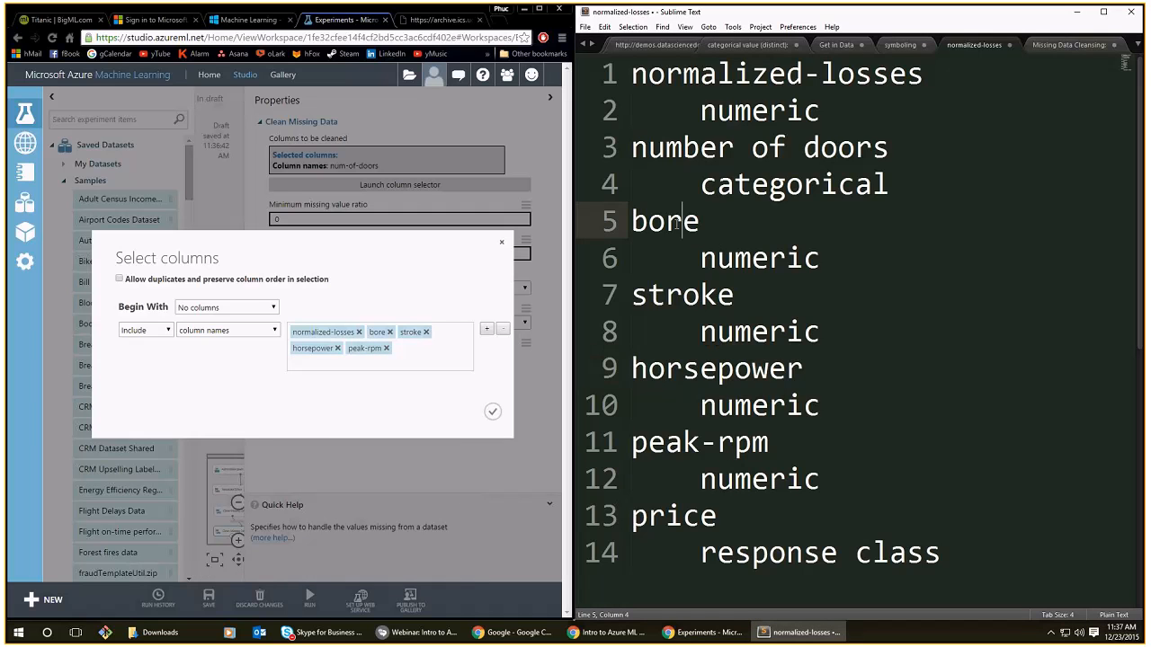
{"action": "left_click", "coordinate": [648, 79]}
{"action": "left_click", "coordinate": [492, 411]}
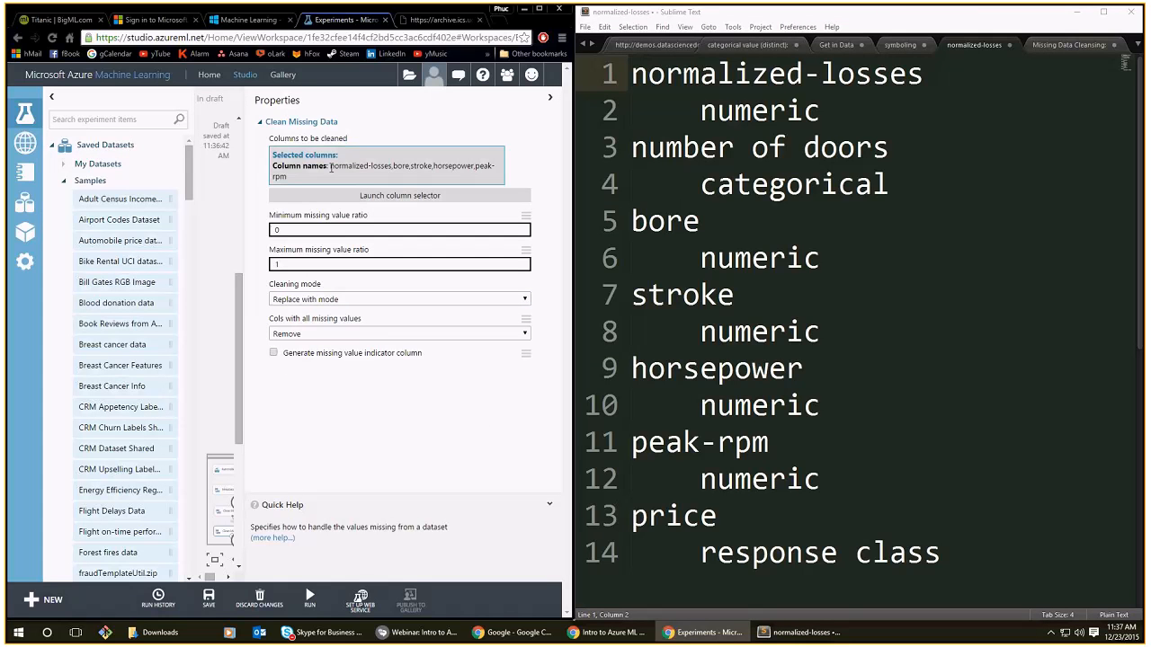
{"action": "left_click_drag", "start_coordinate": [329, 165], "coordinate": [286, 177]}
Set the lower Clean Missing Data module's cleaning mode to Replace with median and run the experiment.
{"action": "left_click", "coordinate": [386, 300]}
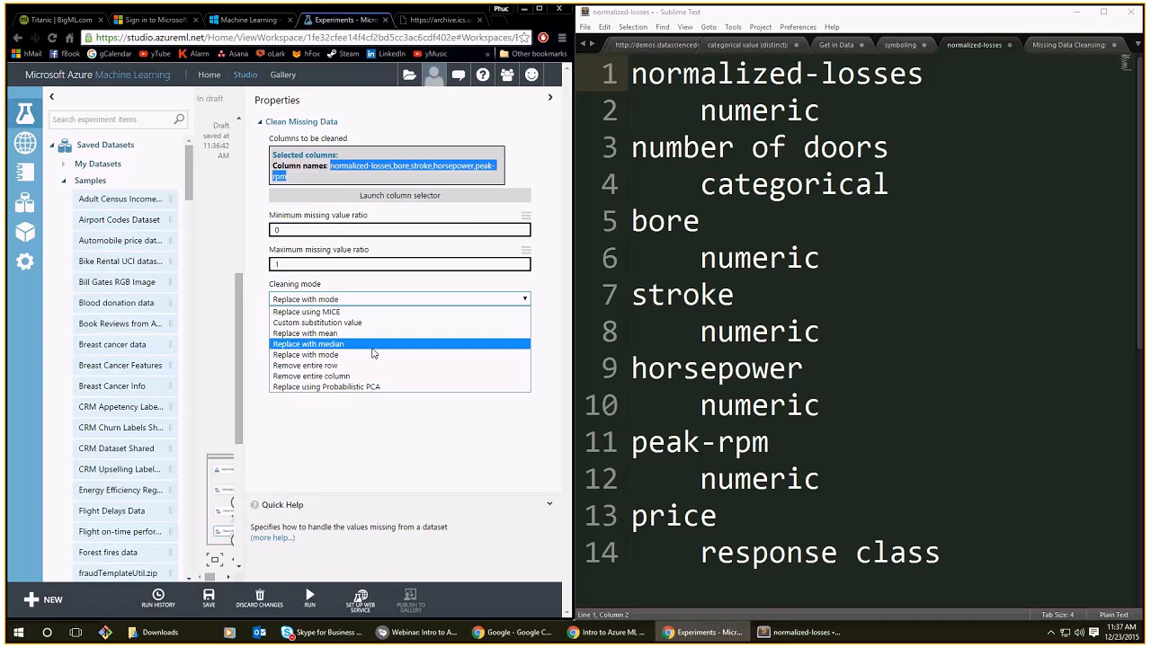
{"action": "left_click", "coordinate": [375, 344]}
{"action": "left_click", "coordinate": [549, 96]}
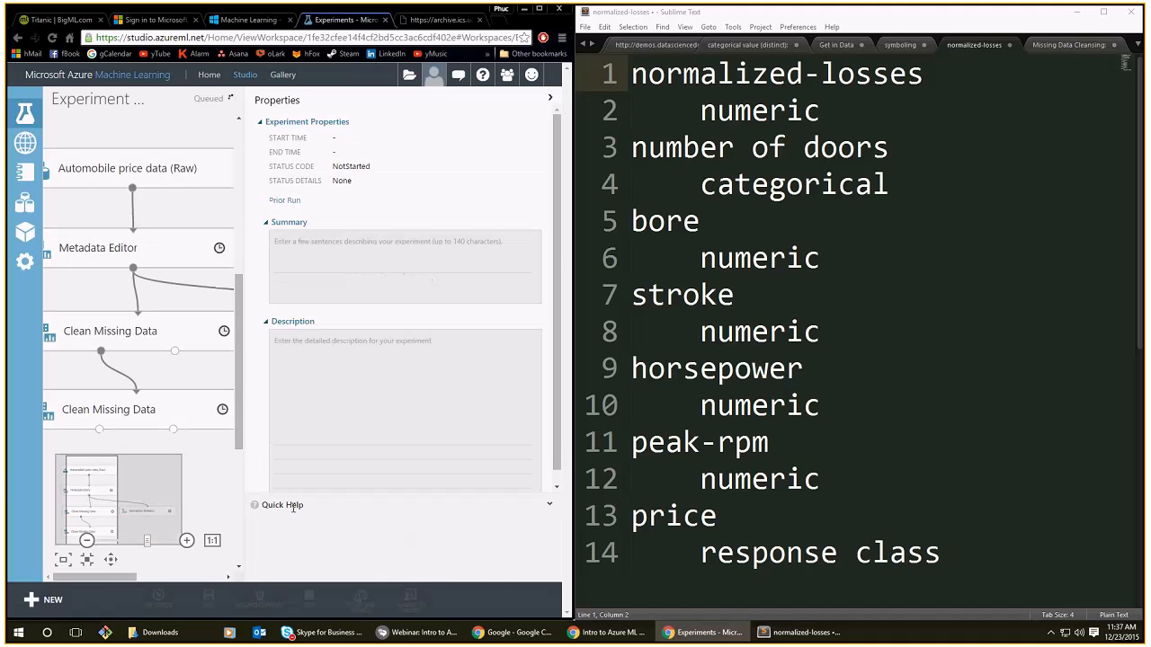
{"action": "left_click", "coordinate": [550, 98]}
{"action": "left_click_drag", "start_coordinate": [163, 496], "coordinate": [133, 478]}
{"action": "left_click", "coordinate": [63, 559]}
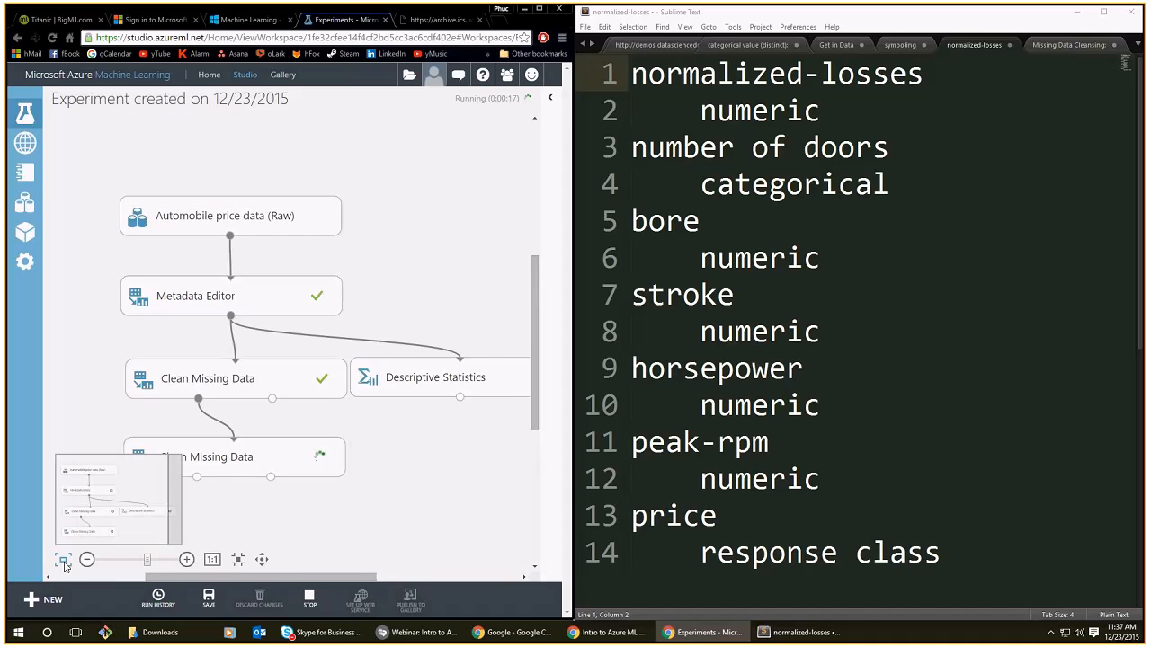
{"action": "scroll", "coordinate": [180, 526], "scroll_direction": "up", "scroll_amount": 2}
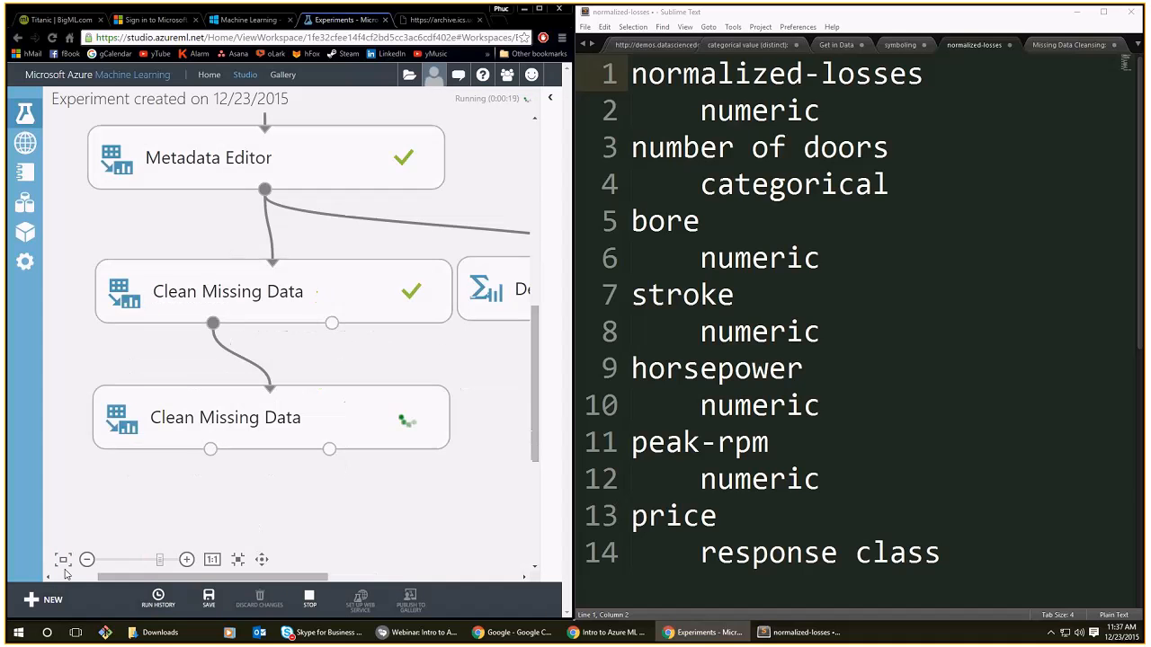
{"action": "left_click", "coordinate": [64, 561]}
{"action": "left_click", "coordinate": [339, 413]}
{"action": "left_click_drag", "start_coordinate": [403, 432], "coordinate": [307, 427]}
{"action": "scroll", "coordinate": [310, 428], "scroll_direction": "down", "scroll_amount": 2}
{"action": "left_click_drag", "start_coordinate": [344, 476], "coordinate": [349, 481]}
{"action": "scroll", "coordinate": [386, 428], "scroll_direction": "down", "scroll_amount": 1}
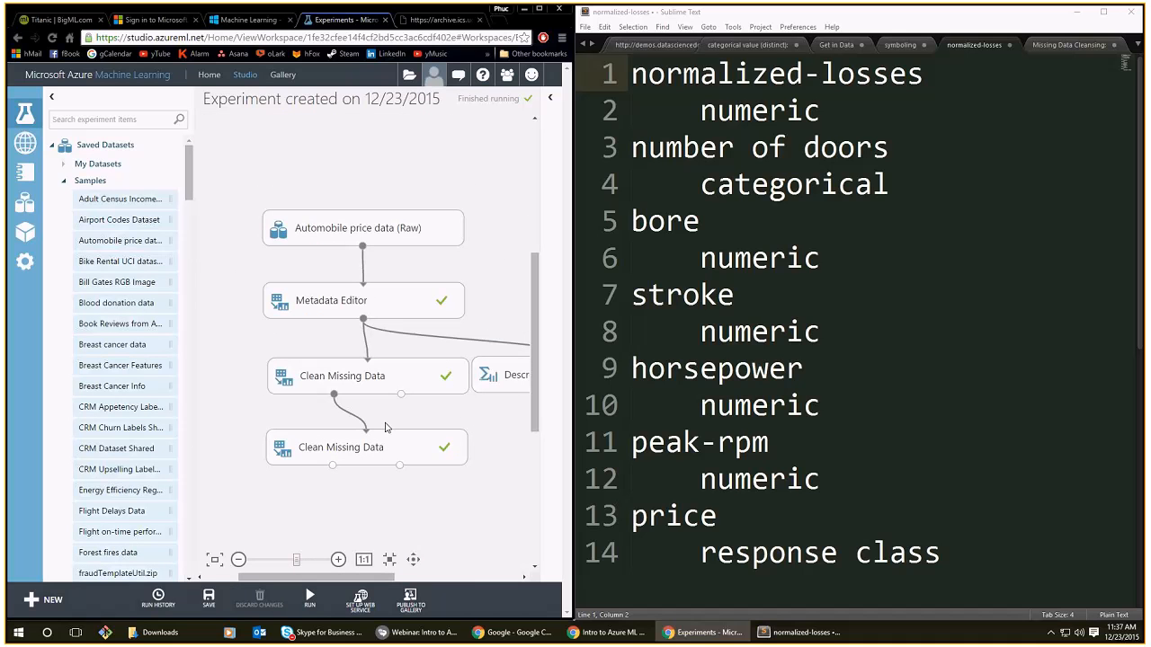
Visualize the cleaned dataset output of the lower Clean Missing Data module, then close the visualization.
{"action": "right_click", "coordinate": [334, 465]}
{"action": "left_click", "coordinate": [378, 549]}
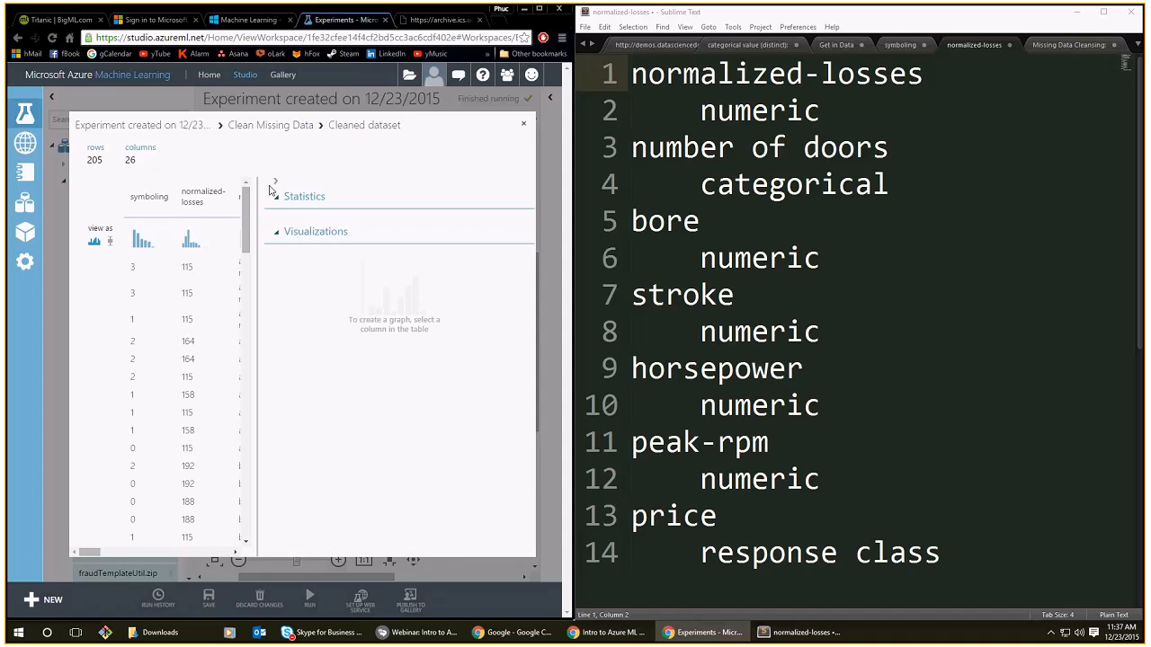
{"action": "left_click", "coordinate": [276, 183]}
{"action": "mouse_move", "coordinate": [202, 552]}
{"action": "left_mouse_down"}
{"action": "mouse_move", "coordinate": [463, 551]}
{"action": "mouse_move", "coordinate": [215, 552]}
{"action": "left_mouse_up"}
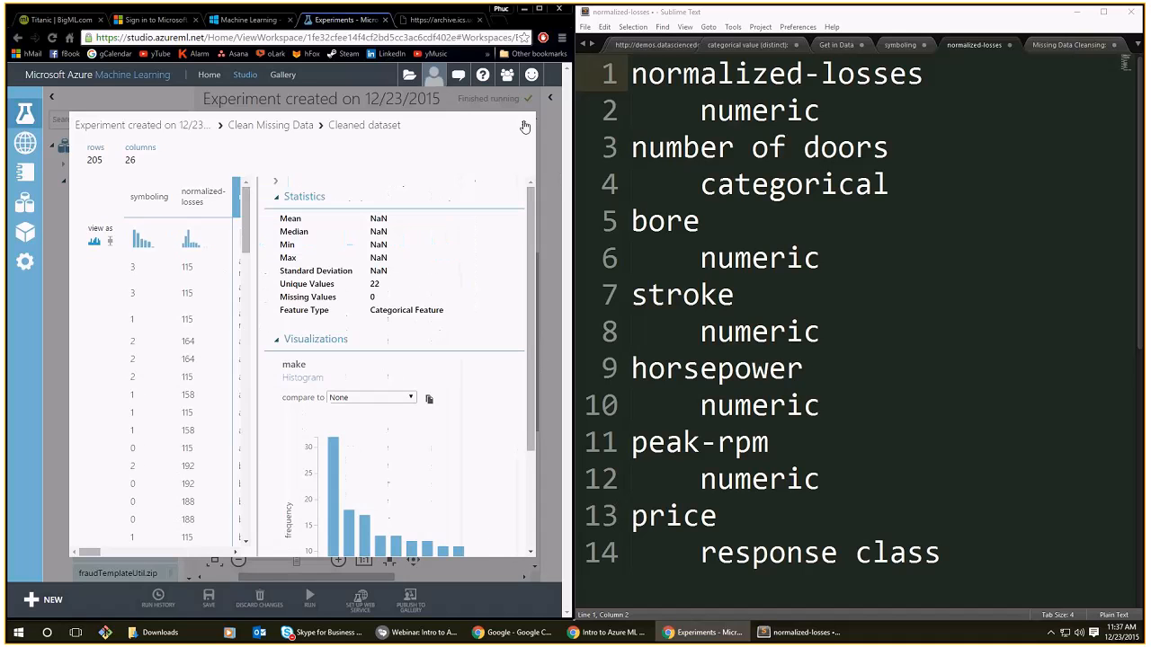
{"action": "left_click", "coordinate": [524, 124]}
Reduce the browser zoom to 75% and maximize the browser window with the Descriptive Statistics module selected.
{"action": "key", "text": "ctrl+minus"}
{"action": "key", "text": "ctrl+minus"}
{"action": "key", "text": "ctrl+minus"}
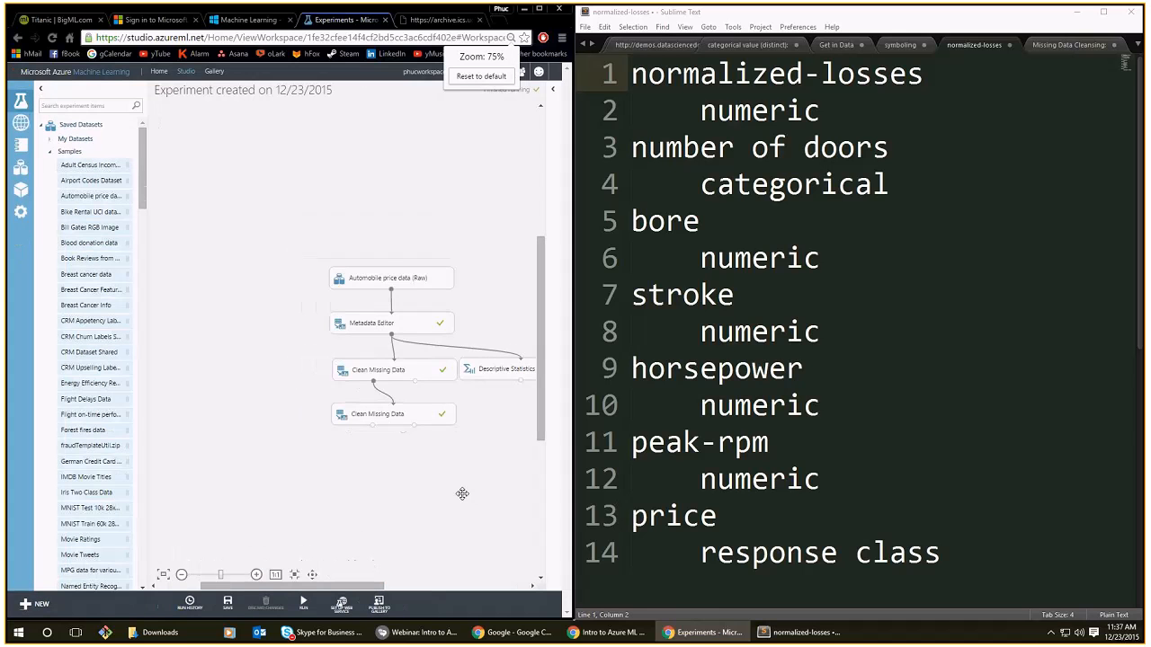
{"action": "left_click", "coordinate": [434, 300]}
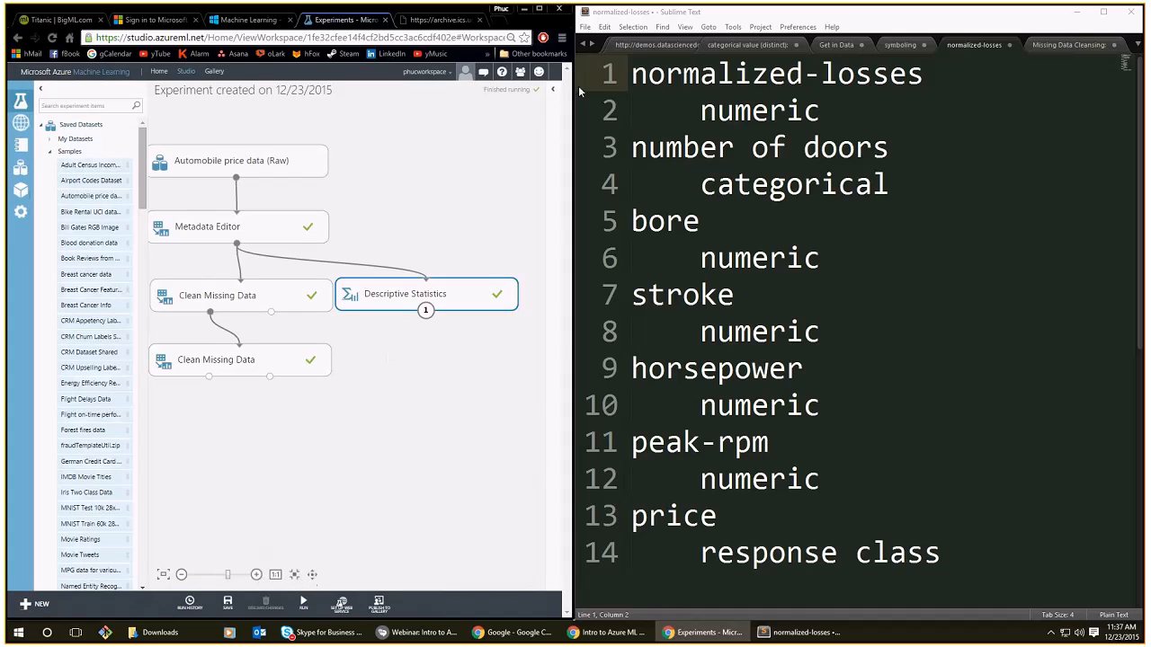
{"action": "left_click", "coordinate": [538, 9]}
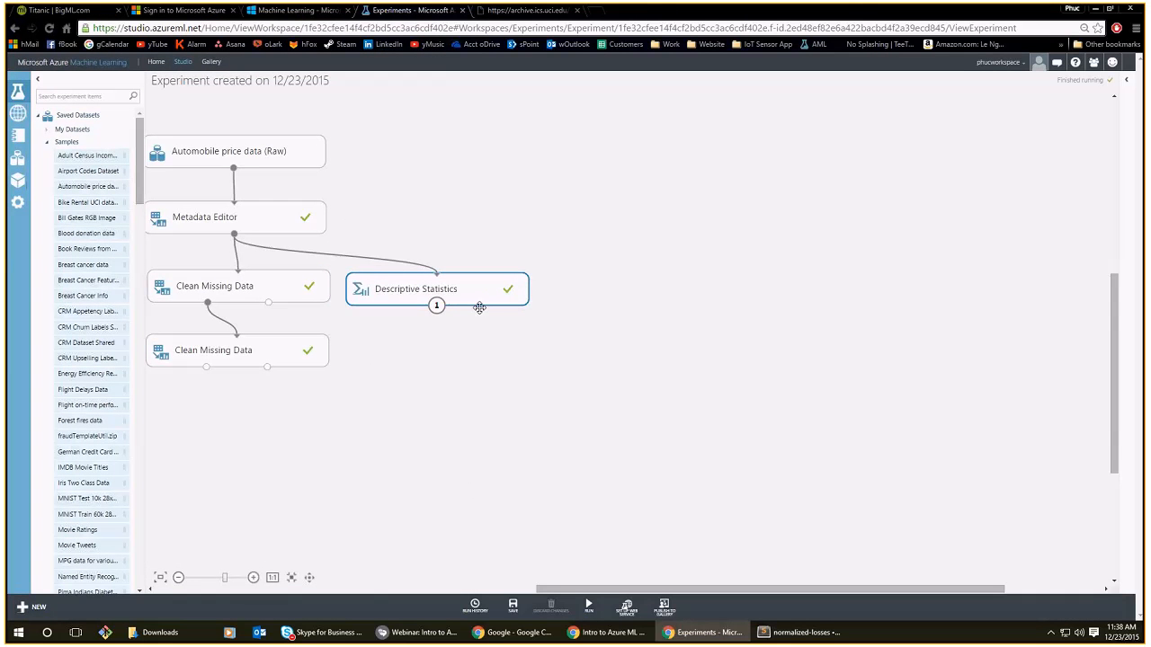
Duplicate the Descriptive Statistics module, connect the copy to the lower Clean Missing Data module's cleaned dataset output, and run the experiment.
{"action": "left_click_drag", "start_coordinate": [566, 288], "coordinate": [313, 369]}
{"action": "key", "text": "ctrl+c"}
{"action": "key", "text": "ctrl+v"}
{"action": "left_click", "coordinate": [588, 606]}
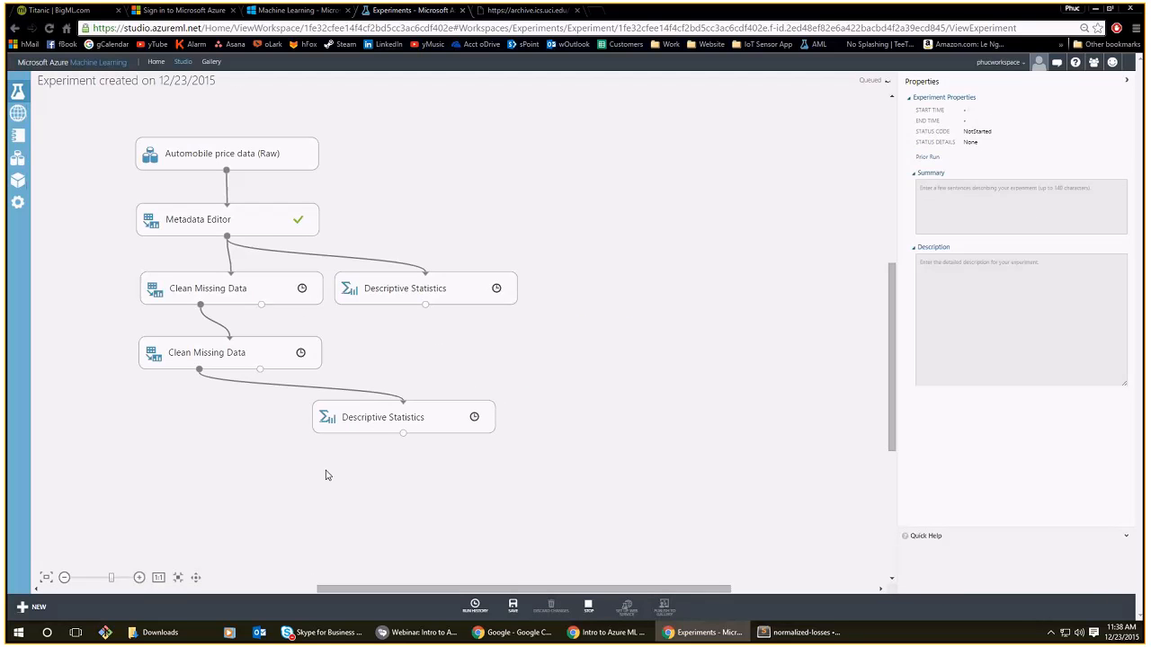
{"action": "left_click_drag", "start_coordinate": [347, 459], "coordinate": [491, 451]}
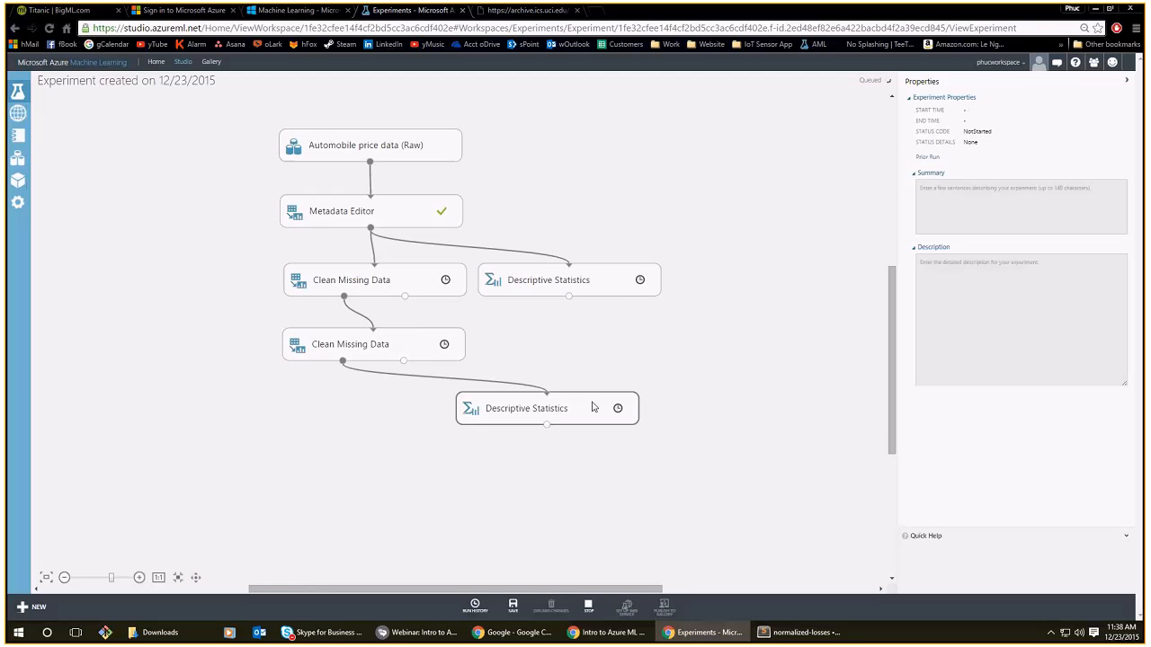
Review the settings of the Metadata Editor and both Clean Missing Data modules.
{"action": "left_click", "coordinate": [448, 222]}
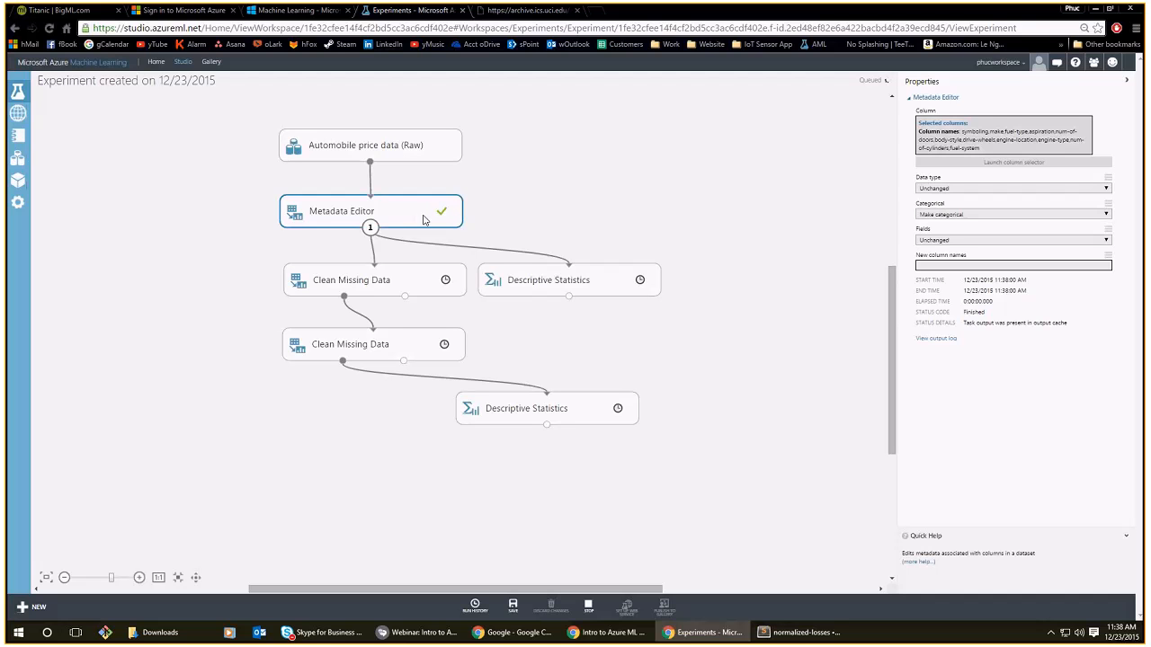
{"action": "left_click", "coordinate": [407, 284]}
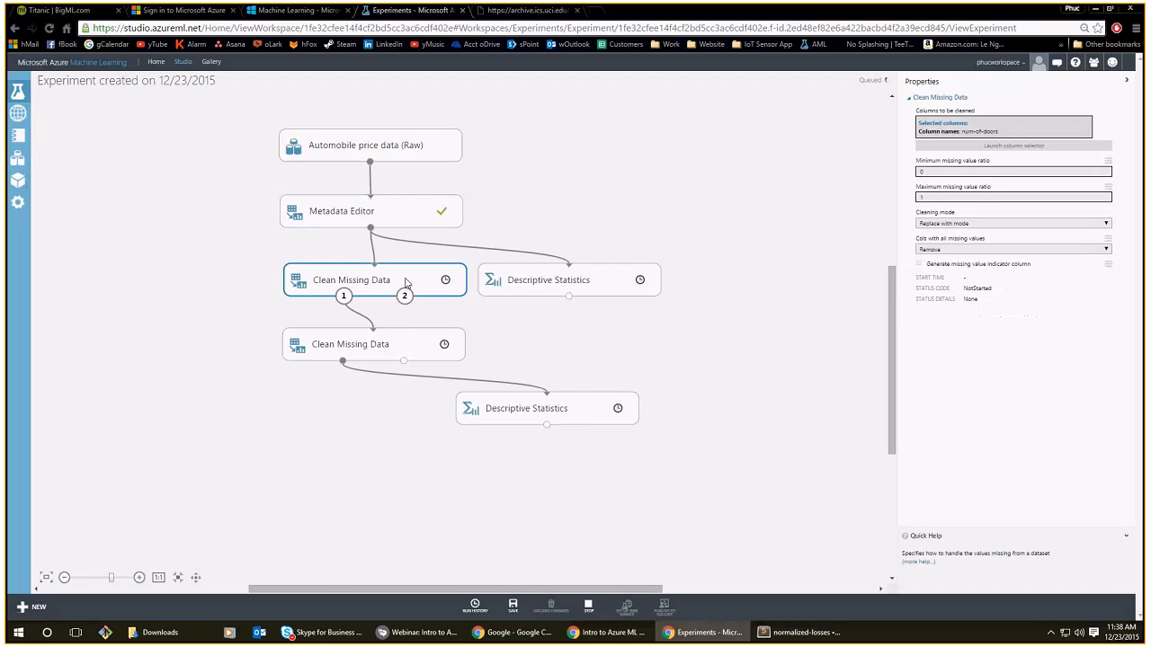
{"action": "left_click", "coordinate": [426, 353]}
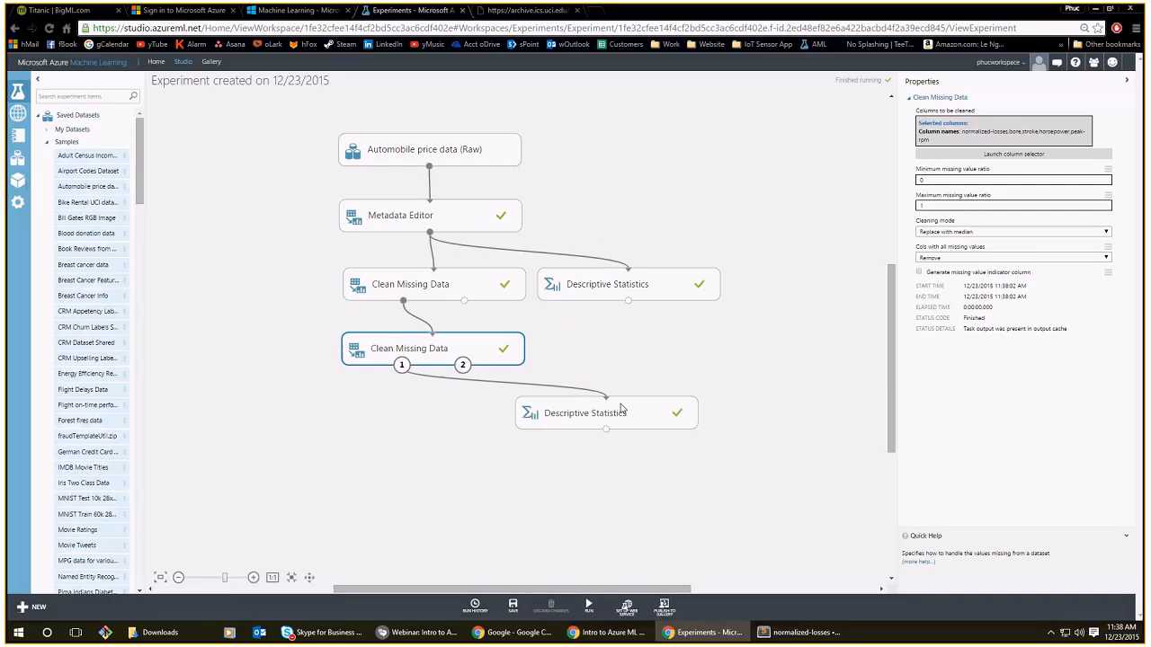
{"action": "left_click_drag", "start_coordinate": [530, 454], "coordinate": [515, 488]}
{"action": "scroll", "coordinate": [515, 487], "scroll_direction": "down", "scroll_amount": 2}
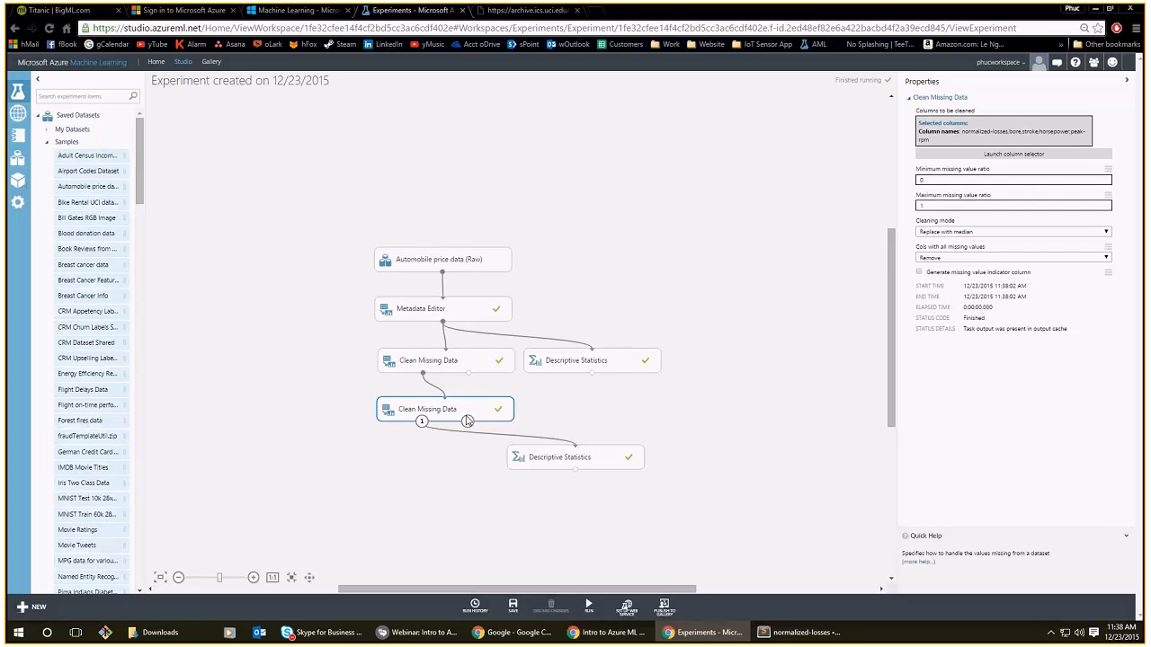
{"action": "scroll", "coordinate": [467, 422], "scroll_direction": "up", "scroll_amount": 2}
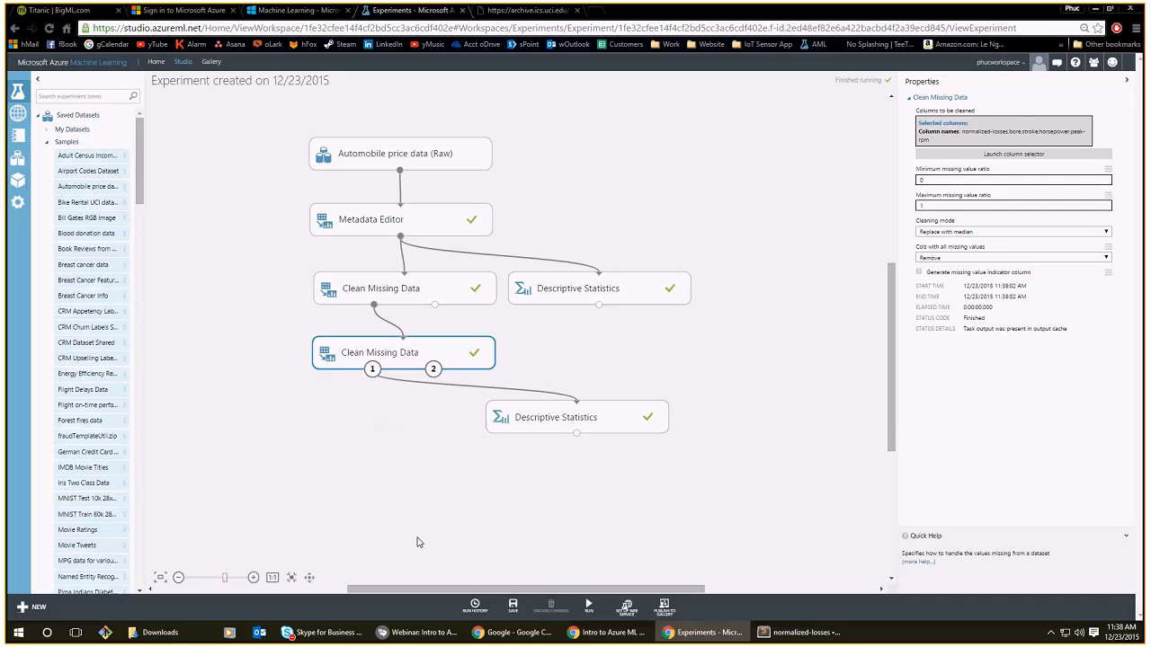
Visualize the lower Descriptive Statistics module's results, examine the Missing Value Count column down to the price row, and close the visualization.
{"action": "left_click_drag", "start_coordinate": [544, 420], "coordinate": [568, 422]}
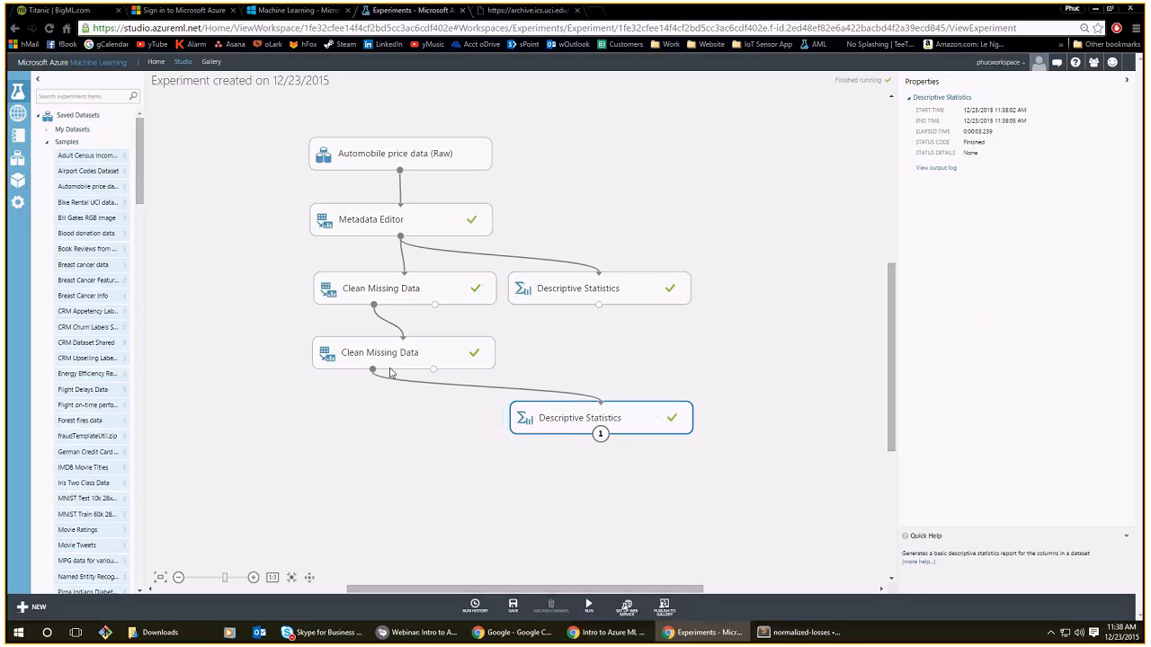
{"action": "right_click", "coordinate": [601, 434]}
{"action": "left_click", "coordinate": [635, 492]}
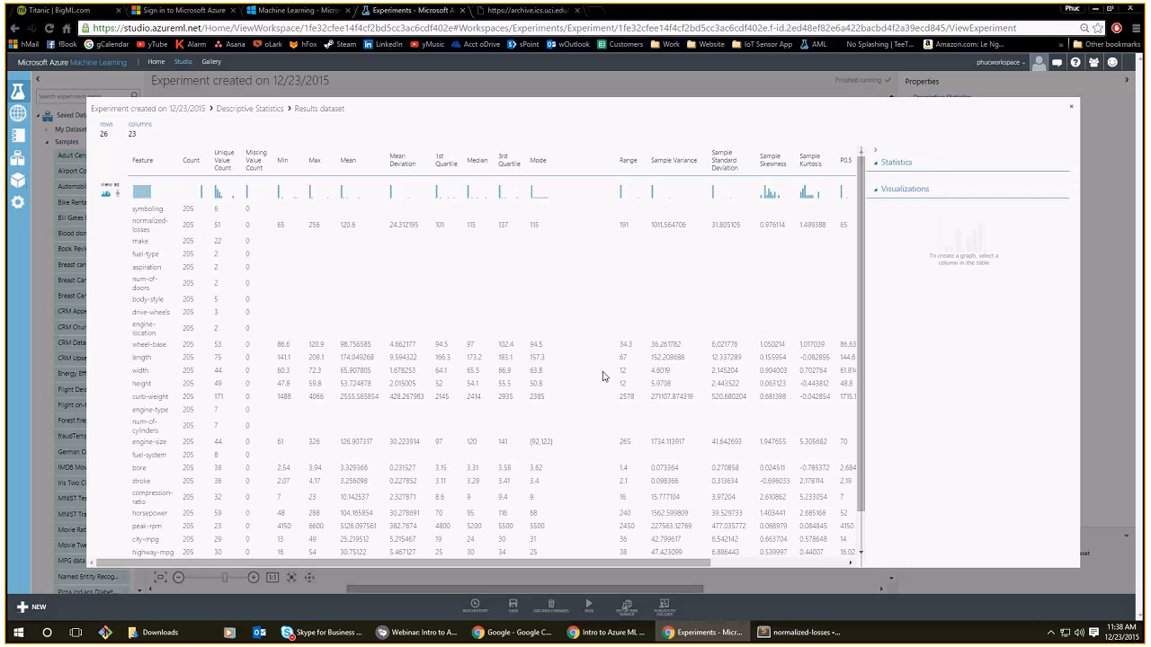
{"action": "left_click", "coordinate": [256, 160]}
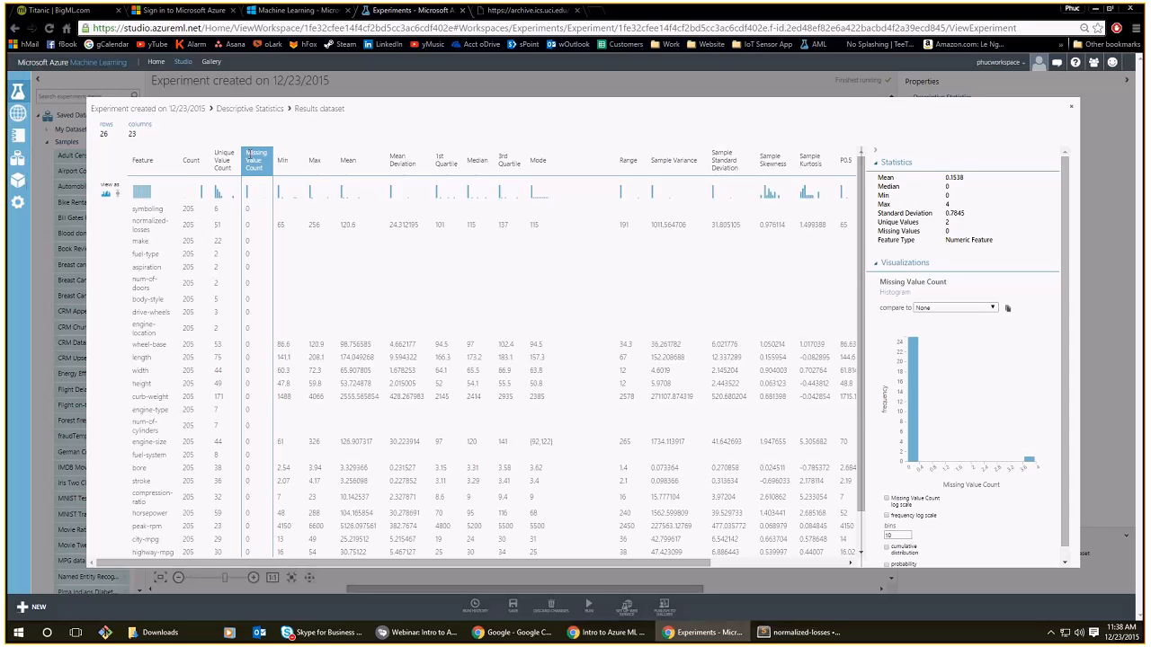
{"action": "scroll", "coordinate": [268, 235], "scroll_direction": "down", "scroll_amount": 1}
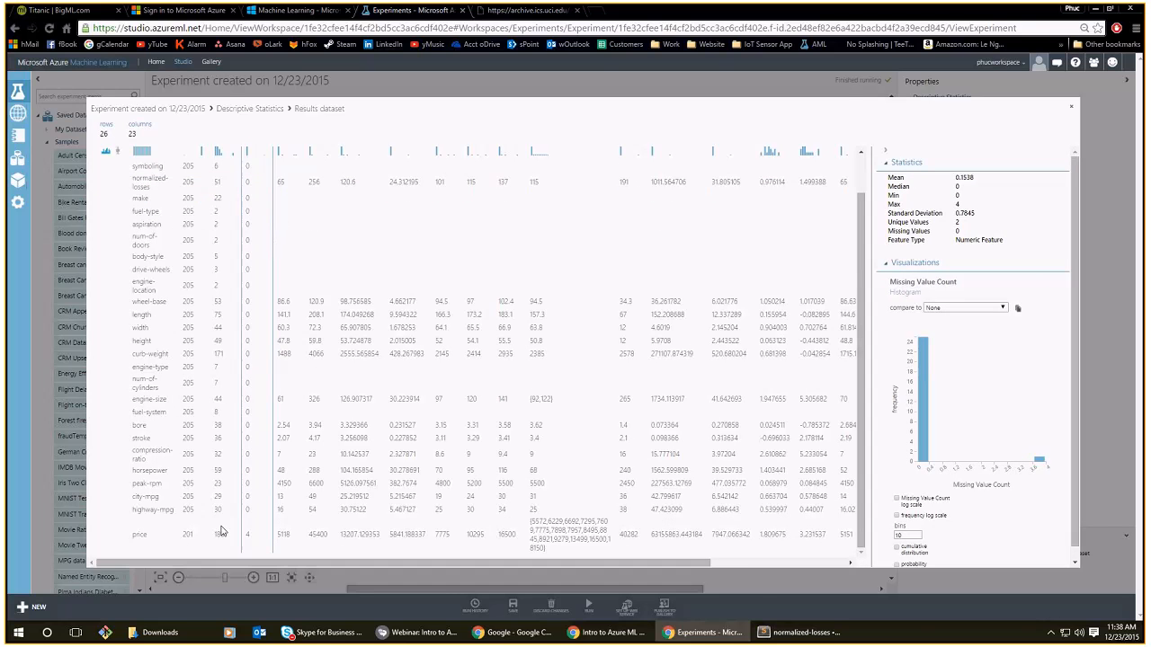
{"action": "scroll", "coordinate": [270, 279], "scroll_direction": "up", "scroll_amount": 1}
{"action": "scroll", "coordinate": [258, 263], "scroll_direction": "down", "scroll_amount": 1}
{"action": "left_click_drag", "start_coordinate": [251, 534], "coordinate": [119, 543]}
{"action": "left_click", "coordinate": [1071, 107]}
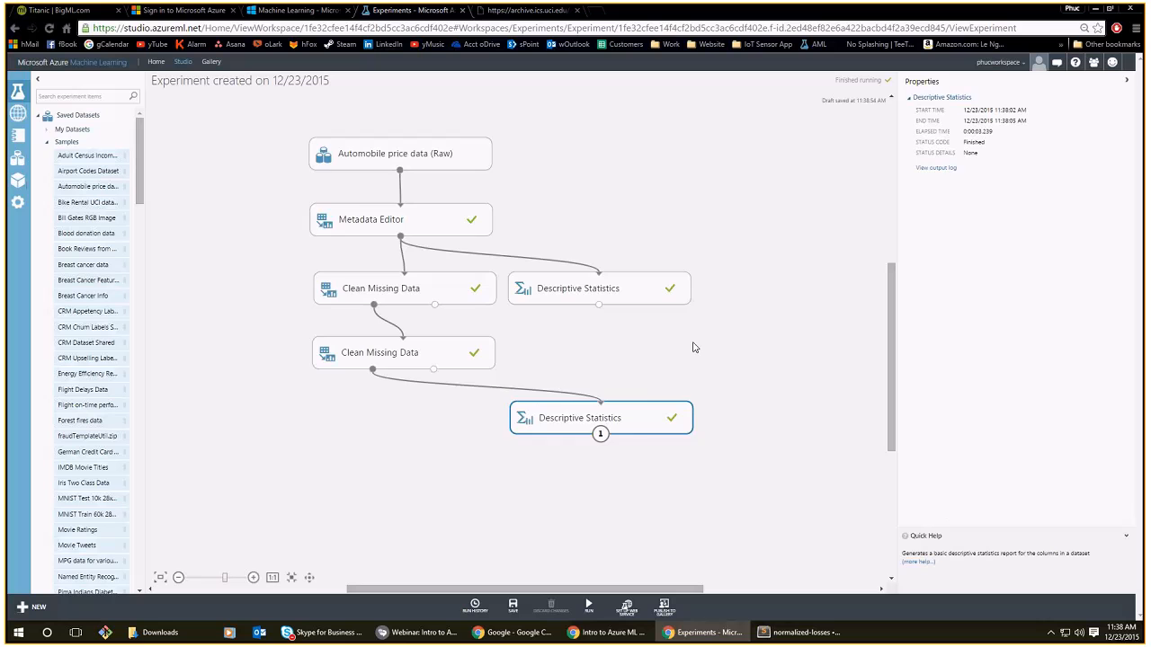
Visualize the lower Clean Missing Data module's cleaned dataset and show the statistics of the price column.
{"action": "scroll", "coordinate": [446, 513], "scroll_direction": "up", "scroll_amount": 1}
{"action": "left_click", "coordinate": [415, 430]}
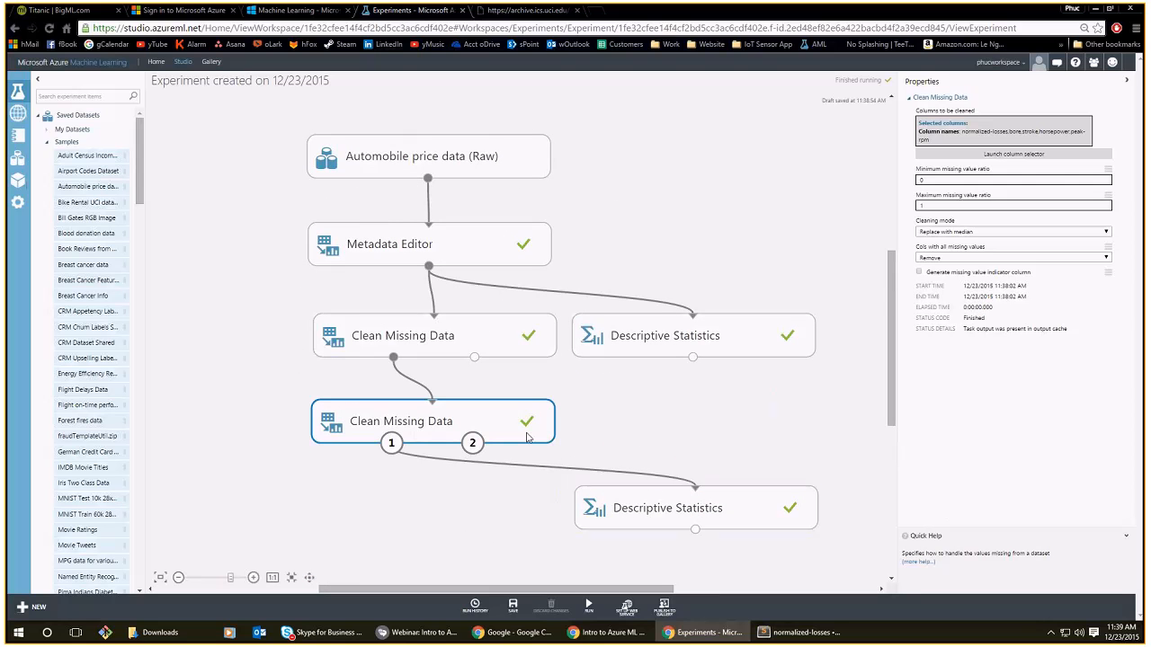
{"action": "scroll", "coordinate": [490, 416], "scroll_direction": "up", "scroll_amount": 2}
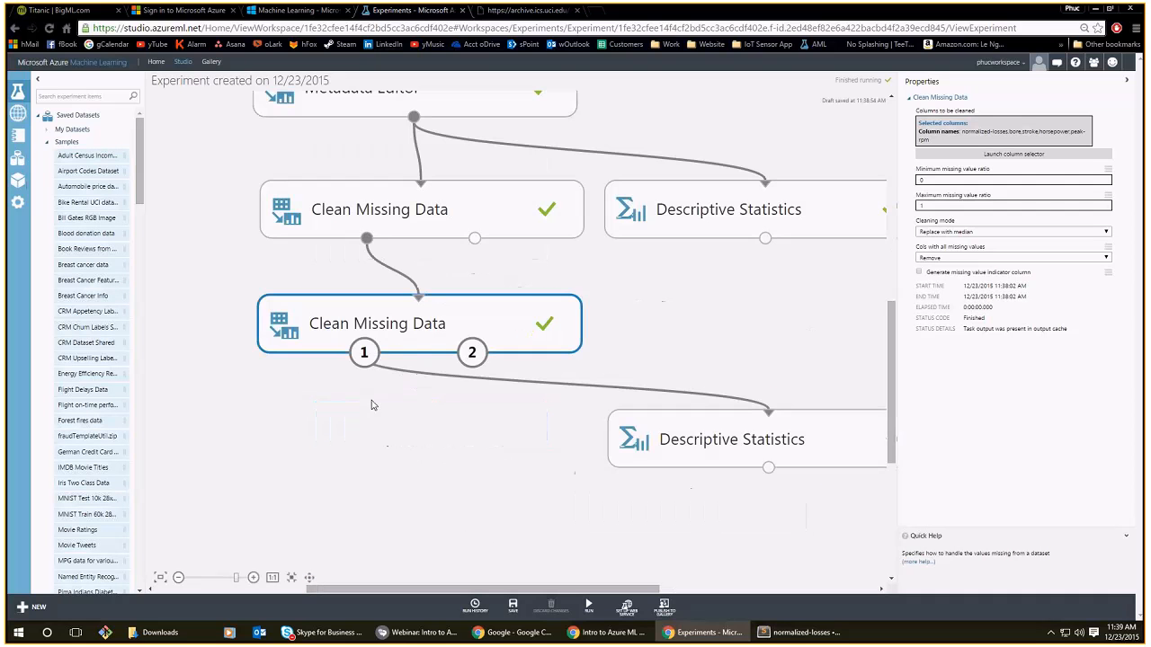
{"action": "right_click", "coordinate": [363, 352]}
{"action": "left_click", "coordinate": [400, 416]}
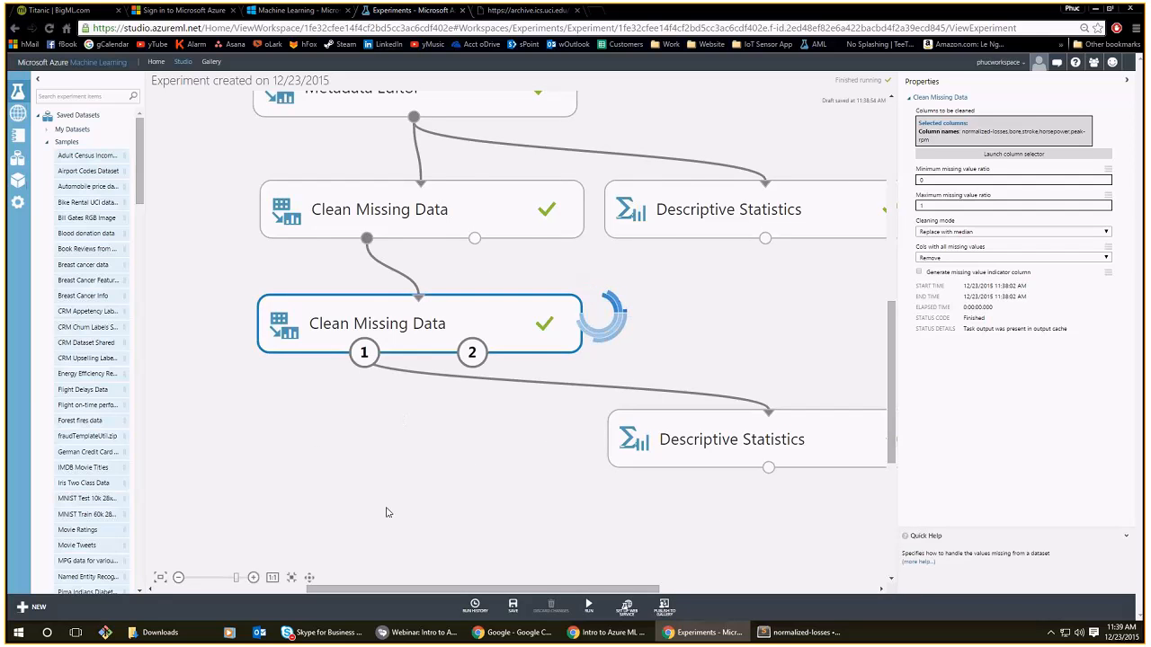
{"action": "left_click_drag", "start_coordinate": [355, 559], "coordinate": [510, 540]}
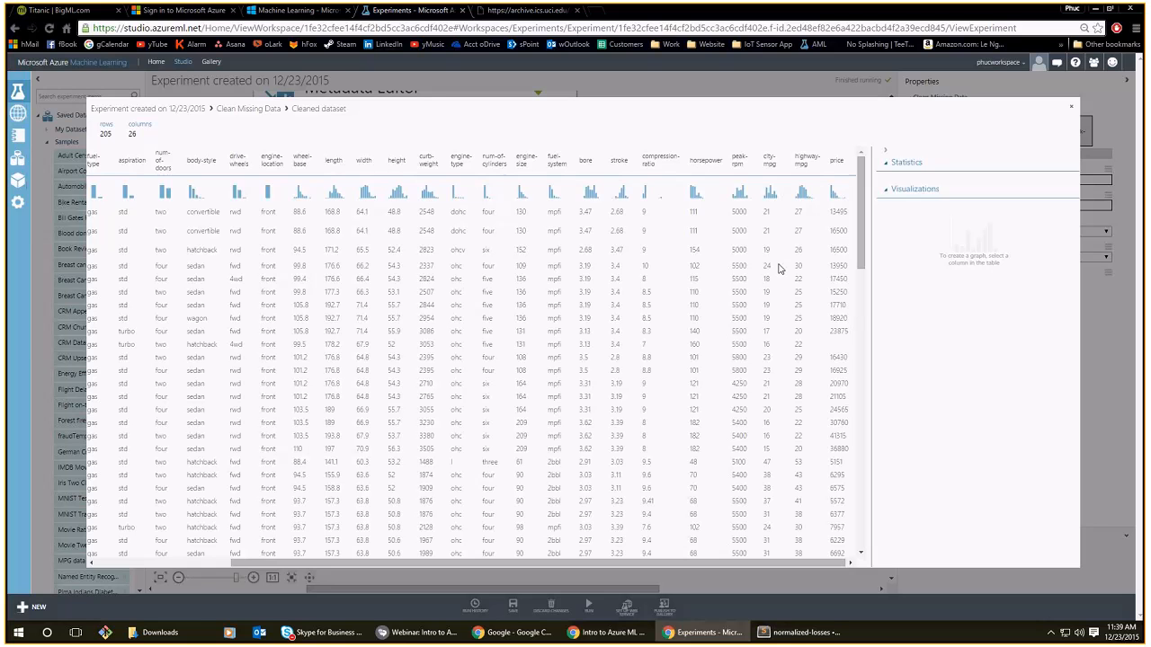
{"action": "left_click", "coordinate": [846, 331]}
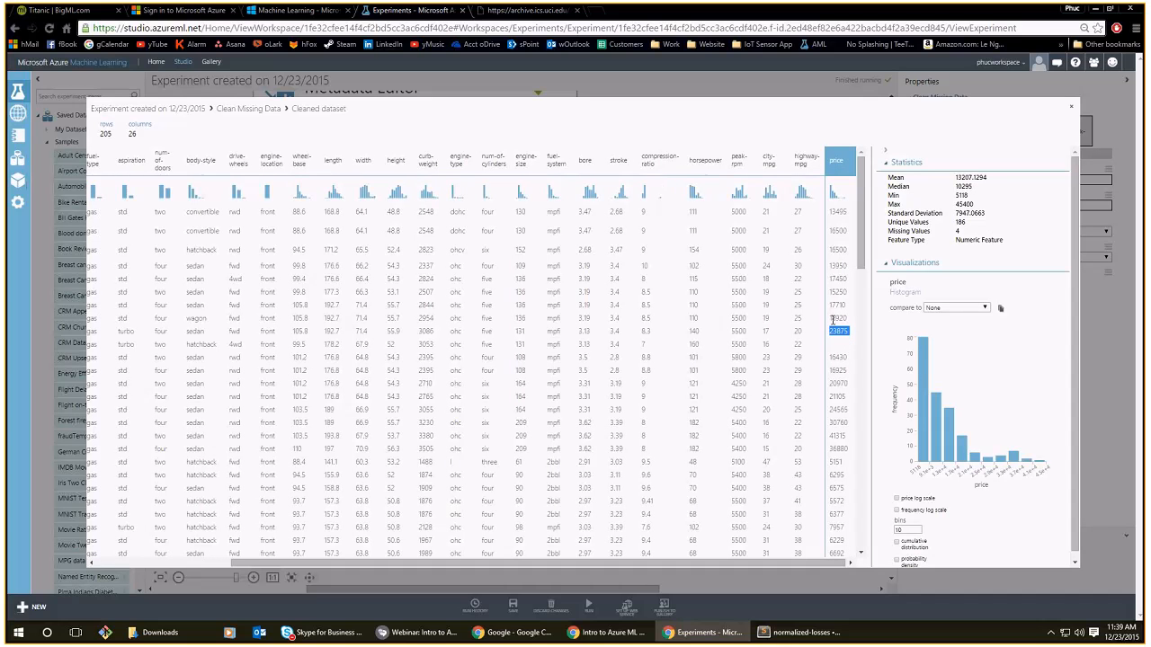
Highlight the audi hatchback row with the empty price, examine it across all columns, and close the visualization.
{"action": "left_click", "coordinate": [845, 348]}
{"action": "left_click_drag", "start_coordinate": [840, 353], "coordinate": [131, 345]}
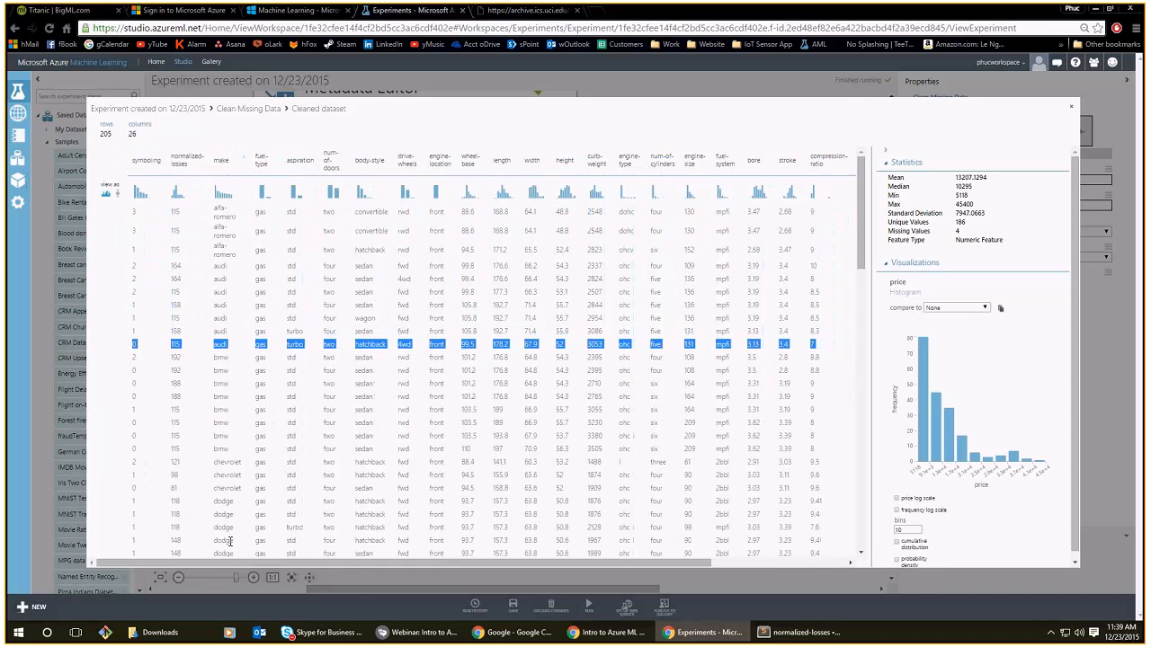
{"action": "left_click_drag", "start_coordinate": [236, 563], "coordinate": [450, 563]}
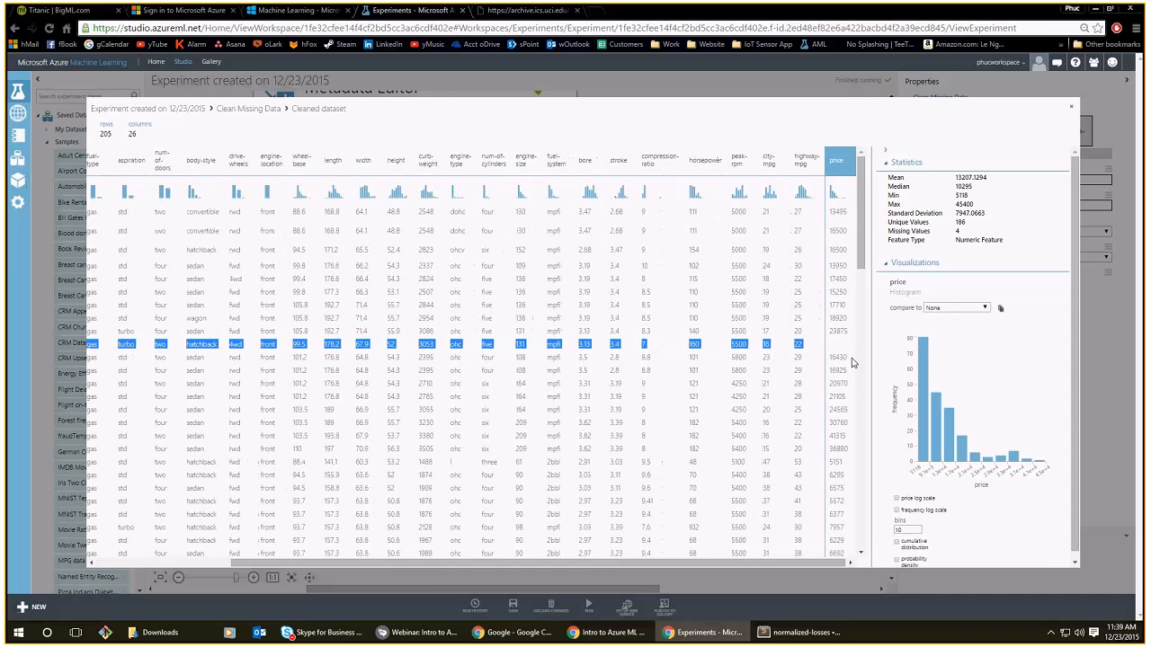
{"action": "left_click_drag", "start_coordinate": [728, 564], "coordinate": [452, 567]}
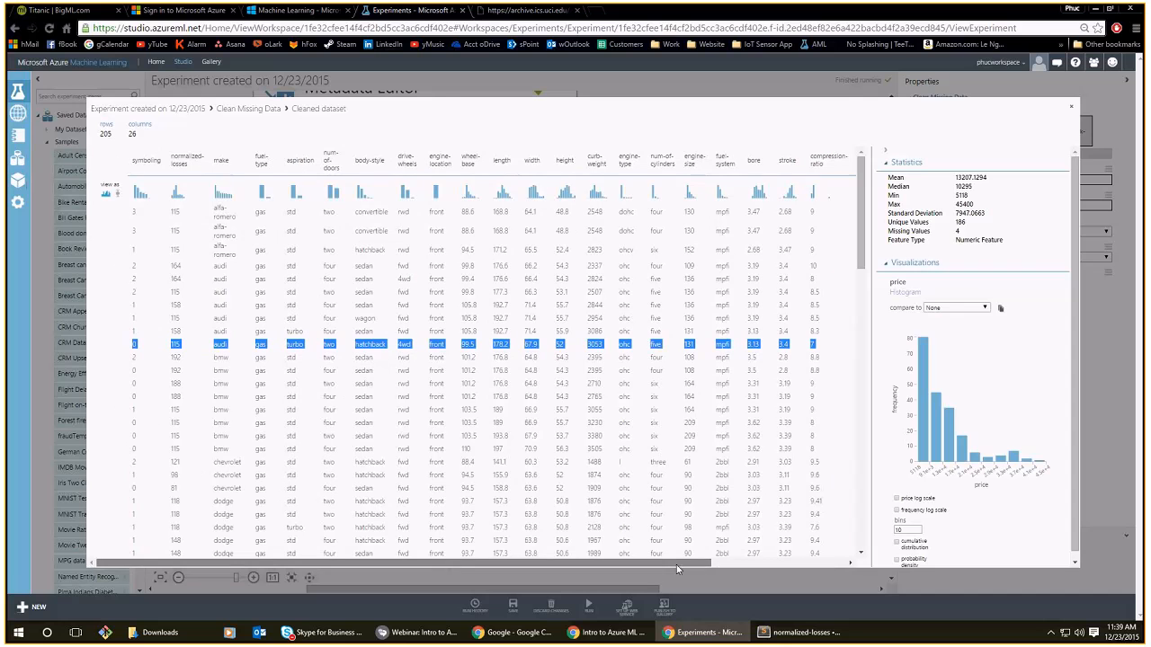
{"action": "left_click_drag", "start_coordinate": [676, 564], "coordinate": [904, 567]}
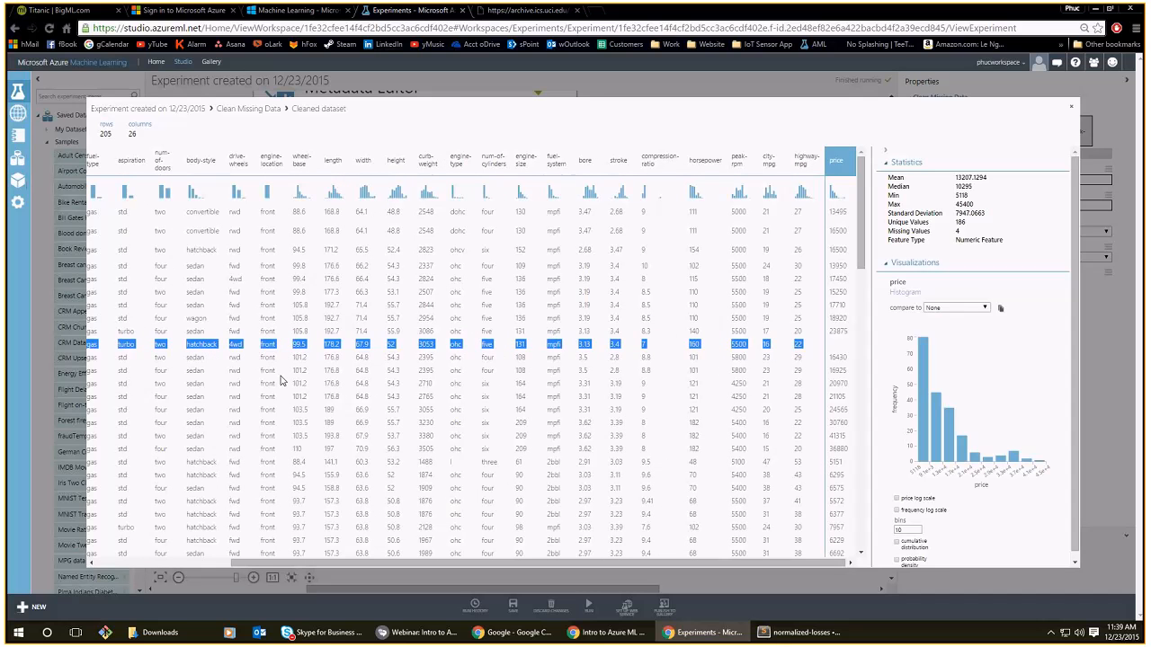
{"action": "left_click_drag", "start_coordinate": [872, 233], "coordinate": [873, 233]}
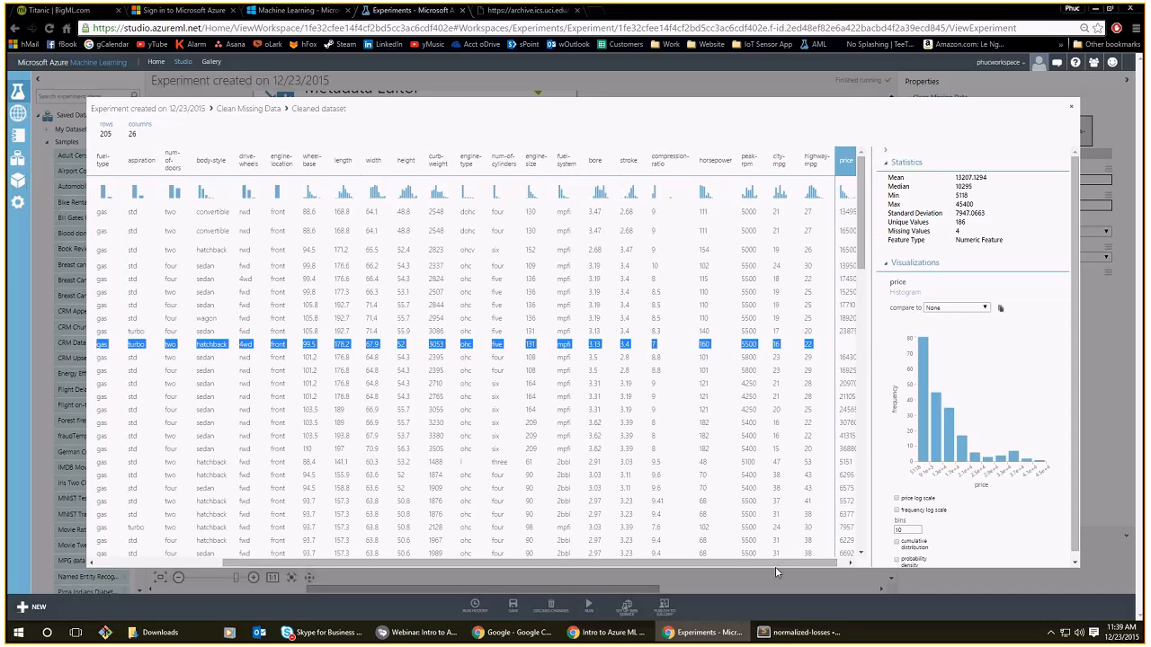
{"action": "left_click_drag", "start_coordinate": [781, 564], "coordinate": [810, 564]}
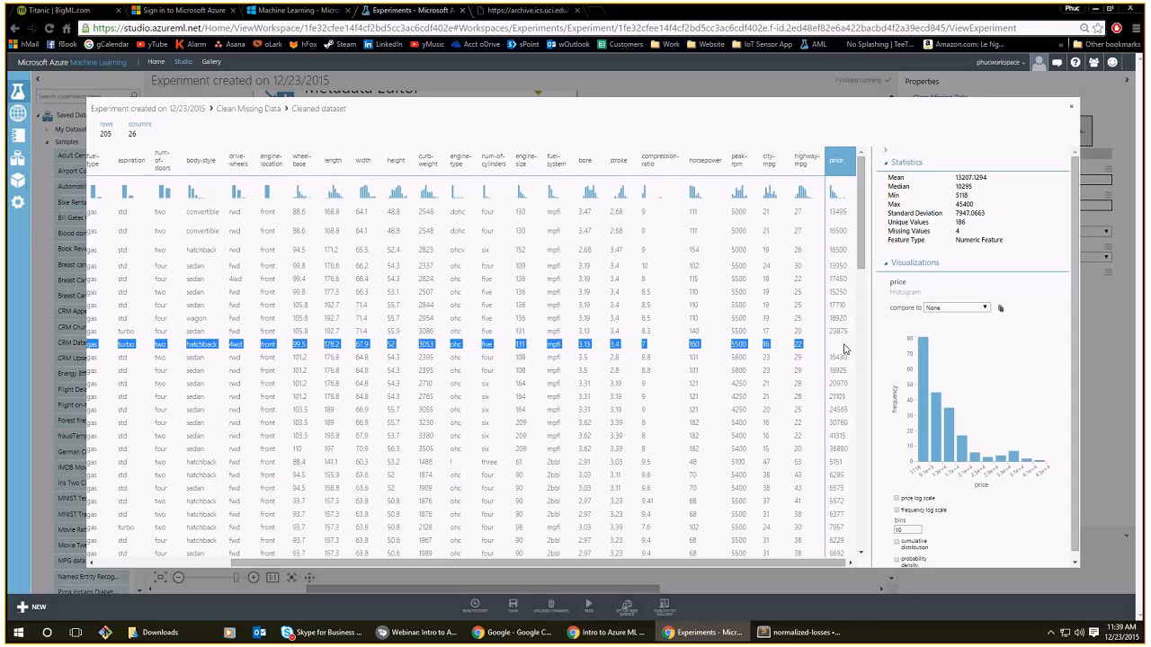
{"action": "left_click", "coordinate": [1071, 106]}
Duplicate the lower Clean Missing Data module below the original and connect the original's cleaned dataset output to the copy.
{"action": "key", "text": "ctrl+v"}
{"action": "left_click_drag", "start_coordinate": [548, 354], "coordinate": [477, 458]}
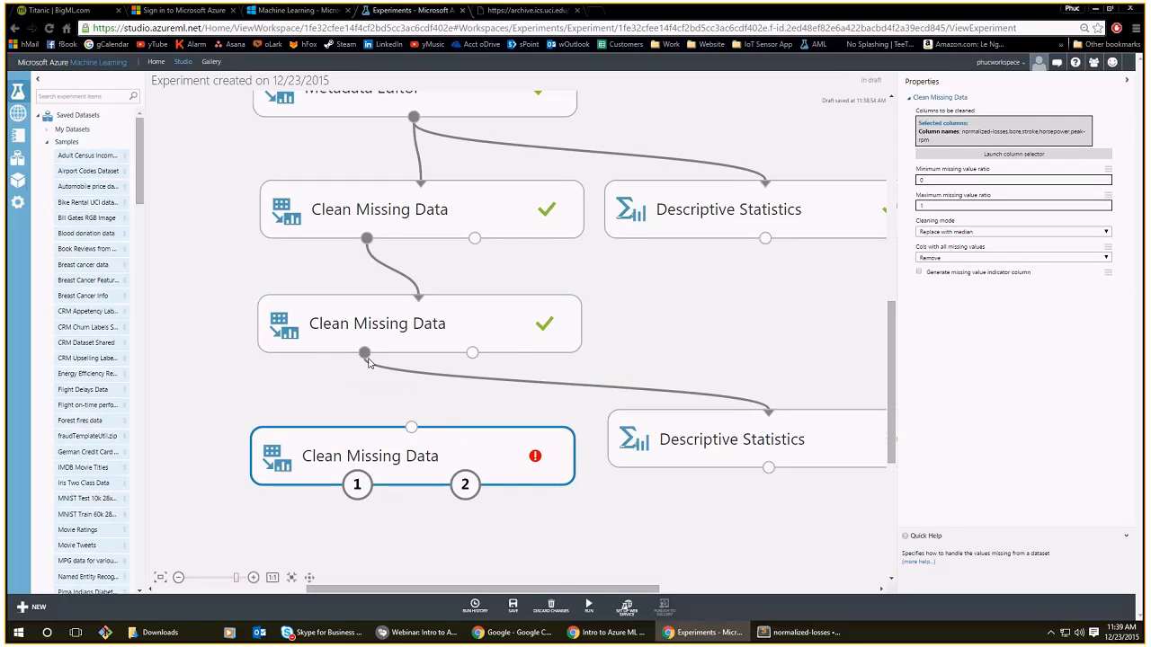
{"action": "left_click_drag", "start_coordinate": [365, 354], "coordinate": [411, 427]}
Replace the columns selected in the new Clean Missing Data module with only the price column.
{"action": "left_click", "coordinate": [987, 156]}
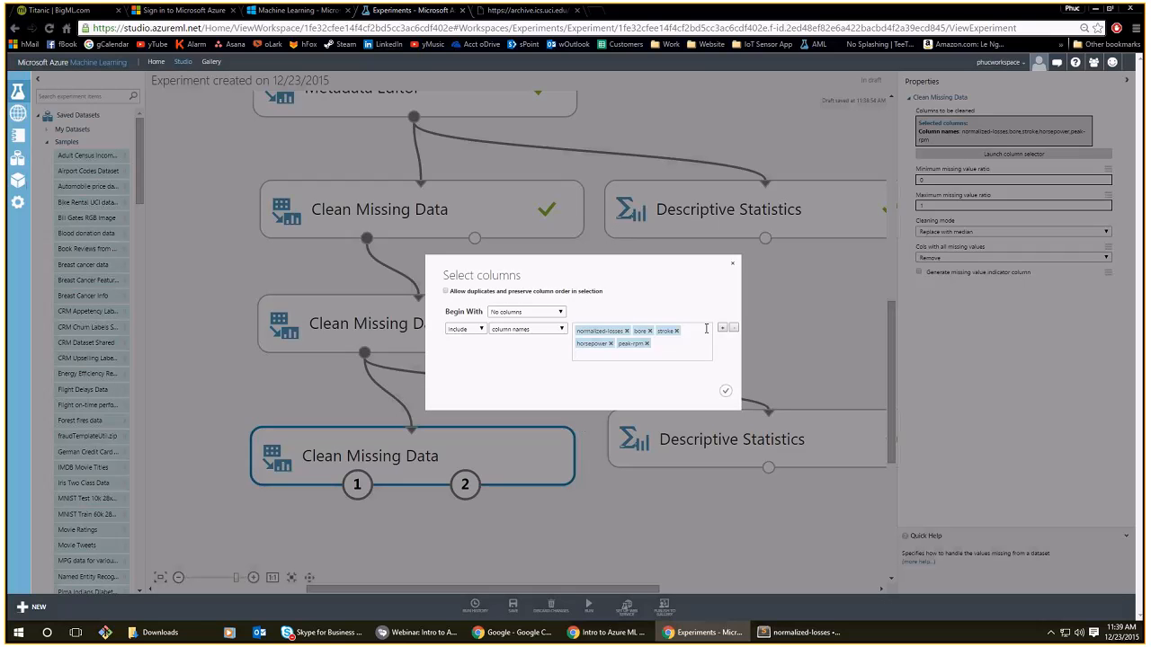
{"action": "left_click", "coordinate": [673, 354]}
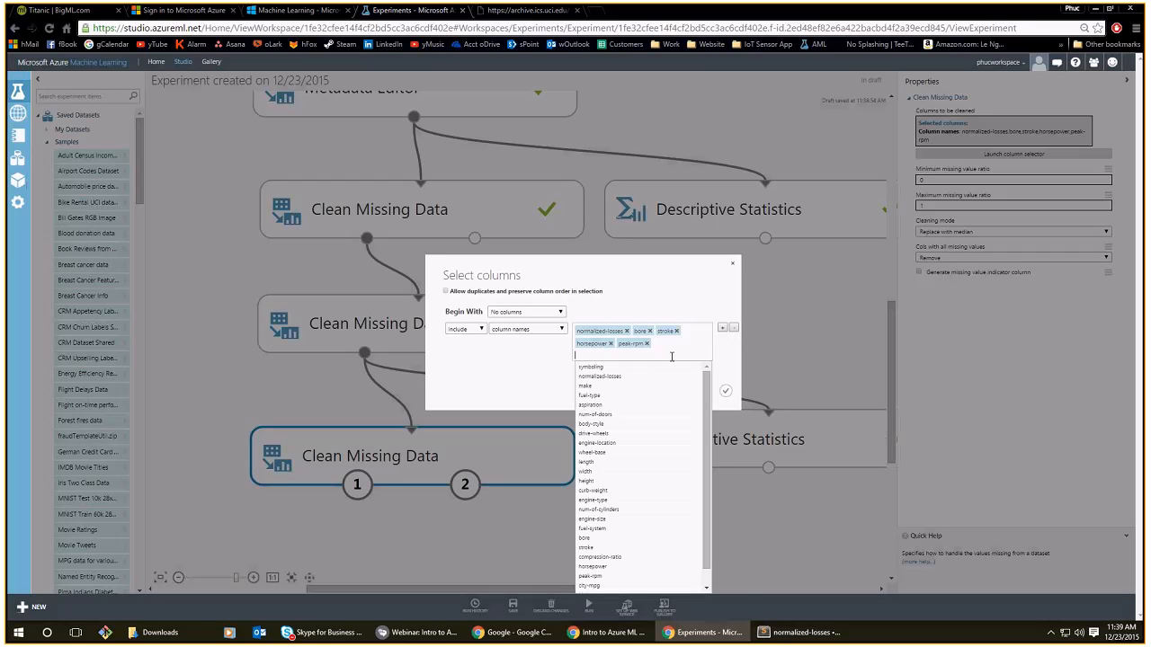
{"action": "key", "text": "BackSpace"}
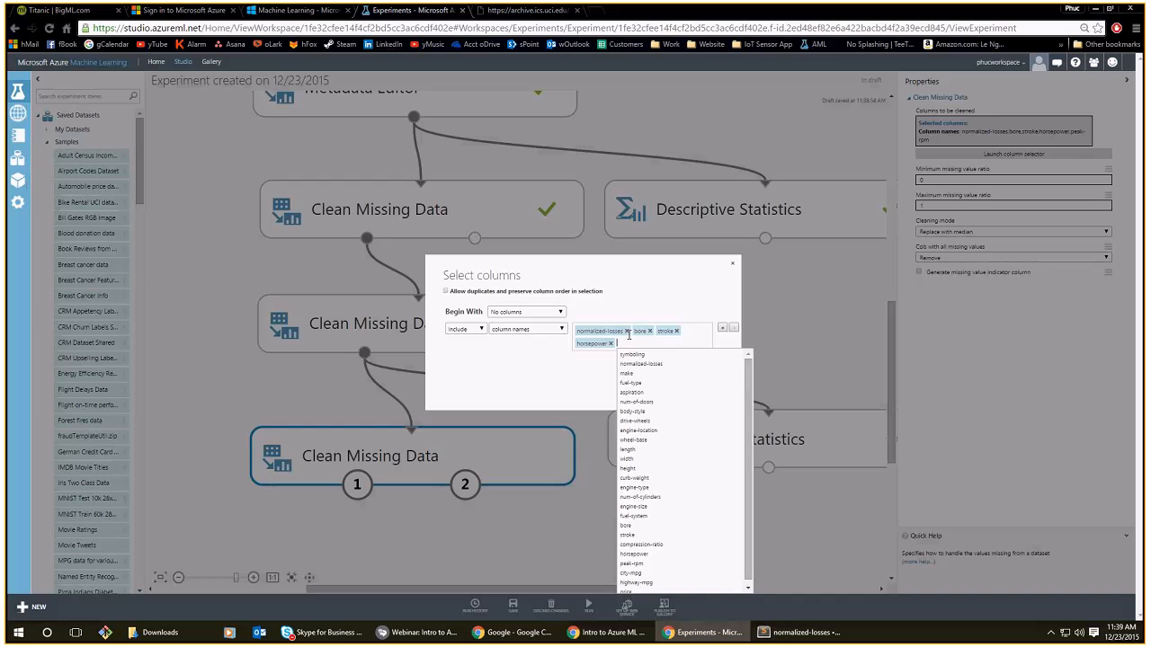
{"action": "left_click", "coordinate": [628, 332]}
{"action": "left_click", "coordinate": [621, 332]}
{"action": "left_click", "coordinate": [634, 332]}
{"action": "left_click", "coordinate": [592, 331]}
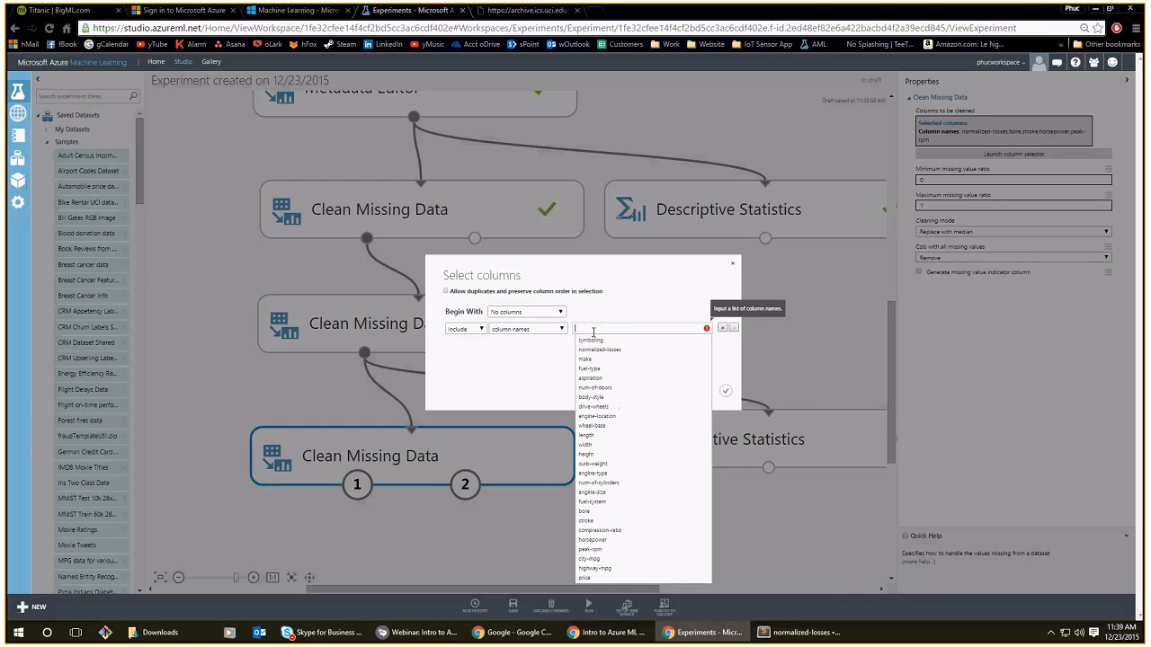
{"action": "left_click", "coordinate": [608, 580]}
{"action": "left_click", "coordinate": [663, 303]}
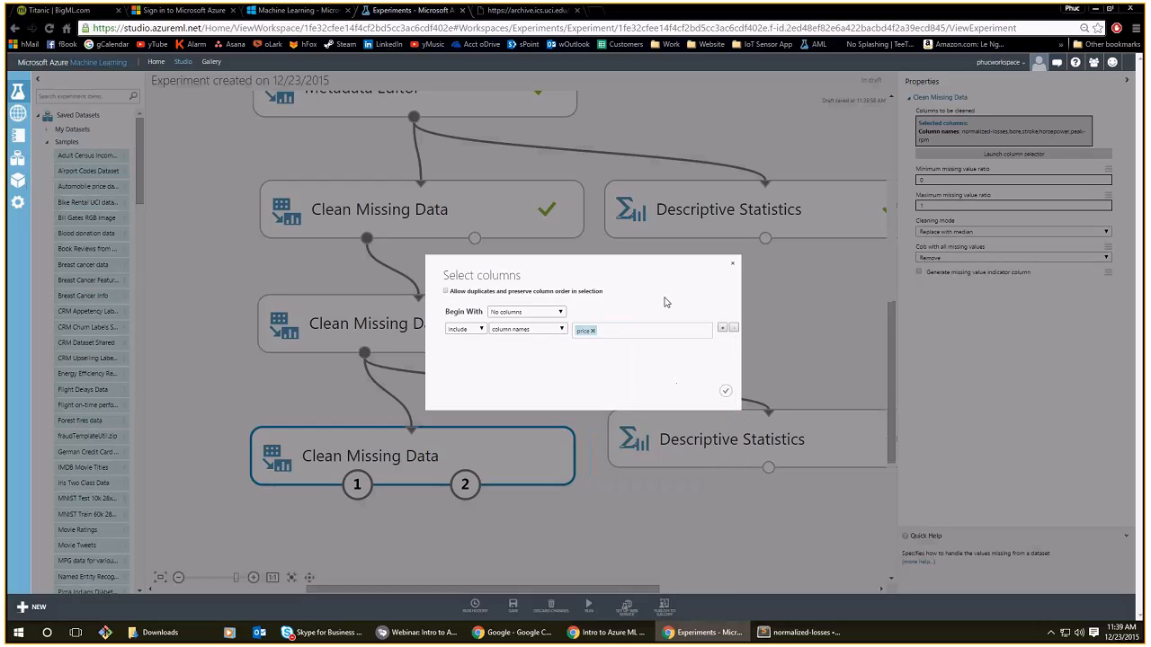
{"action": "left_click", "coordinate": [729, 389]}
Set the new Clean Missing Data module's cleaning mode to Remove entire row and run the experiment.
{"action": "left_click", "coordinate": [1012, 223]}
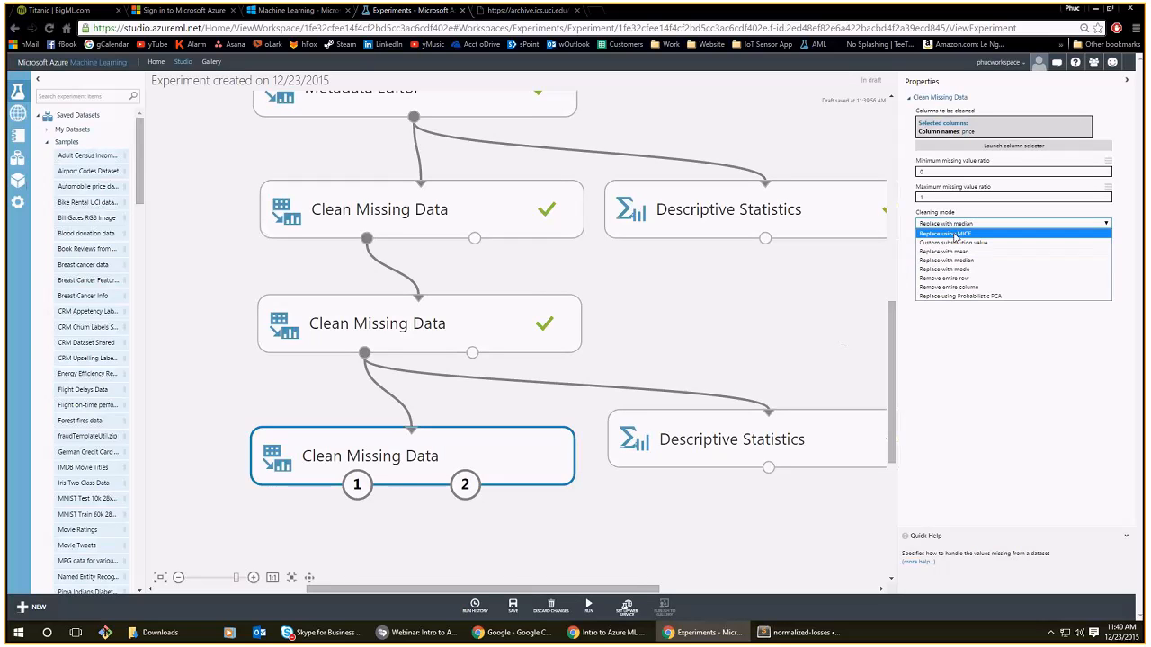
{"action": "scroll", "coordinate": [855, 283], "scroll_direction": "up", "scroll_amount": 1}
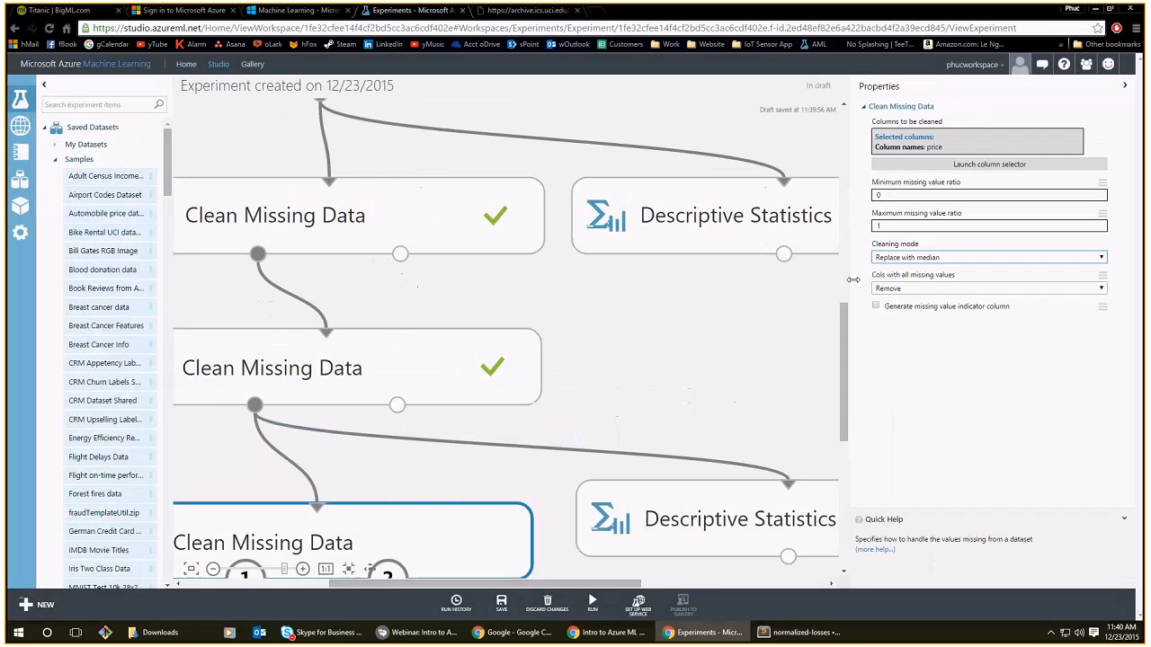
{"action": "scroll", "coordinate": [853, 280], "scroll_direction": "up", "scroll_amount": 1}
{"action": "left_click", "coordinate": [876, 282]}
{"action": "left_click", "coordinate": [887, 347]}
{"action": "left_click_drag", "start_coordinate": [642, 364], "coordinate": [698, 225]}
{"action": "scroll", "coordinate": [698, 224], "scroll_direction": "down", "scroll_amount": 1}
{"action": "left_click", "coordinate": [595, 601]}
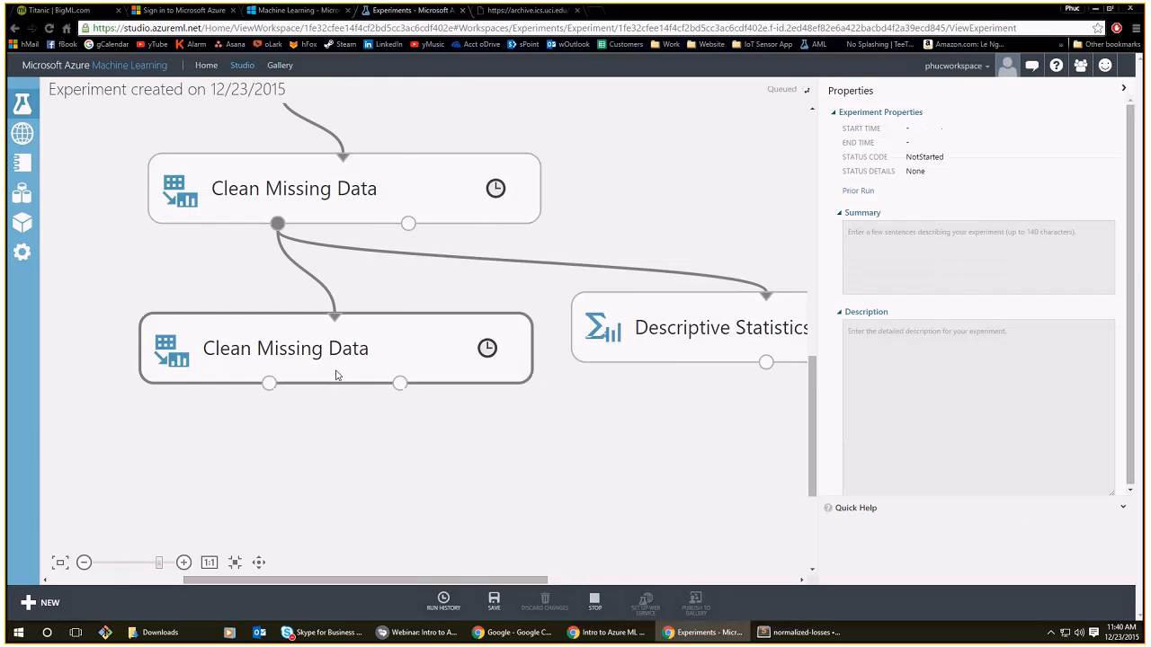
Visualize the third Clean Missing Data module's cleaned dataset and check the price column's statistics and the row count.
{"action": "scroll", "coordinate": [408, 404], "scroll_direction": "down", "scroll_amount": 3}
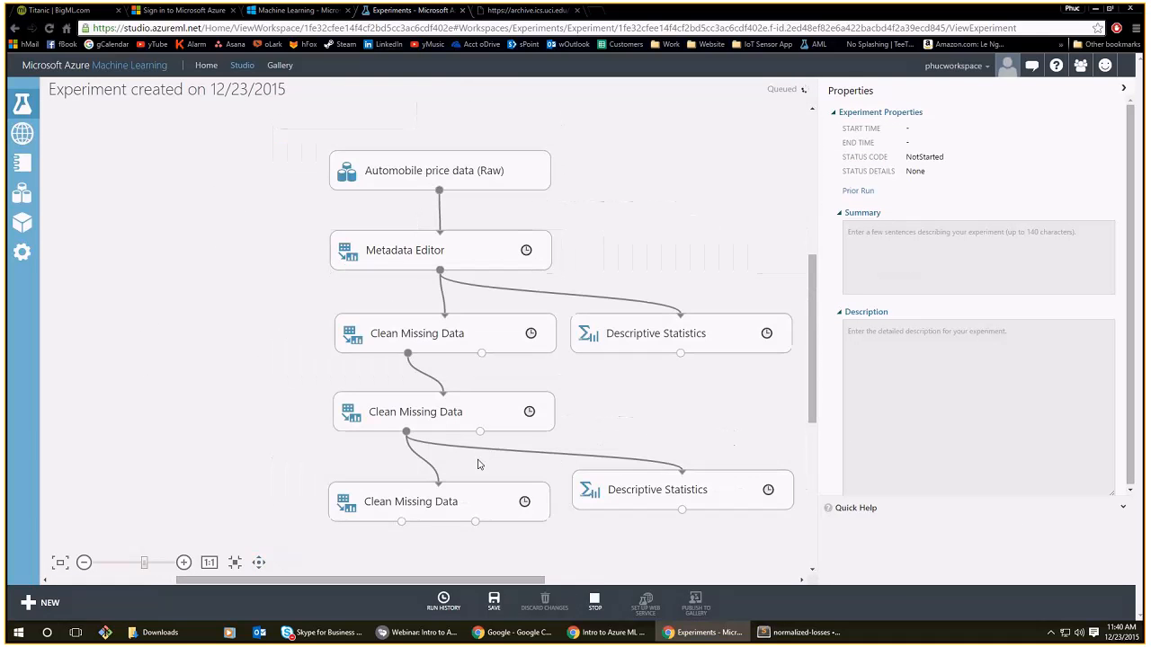
{"action": "scroll", "coordinate": [466, 373], "scroll_direction": "up", "scroll_amount": 3}
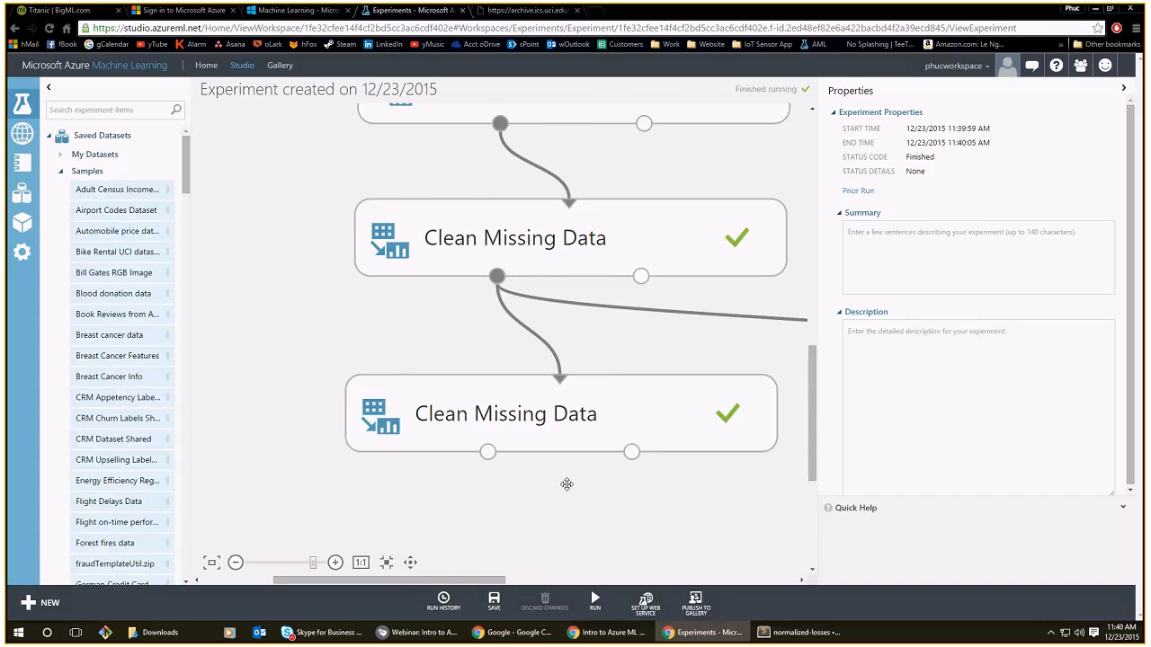
{"action": "left_click_drag", "start_coordinate": [567, 485], "coordinate": [461, 488]}
{"action": "right_click", "coordinate": [384, 456]}
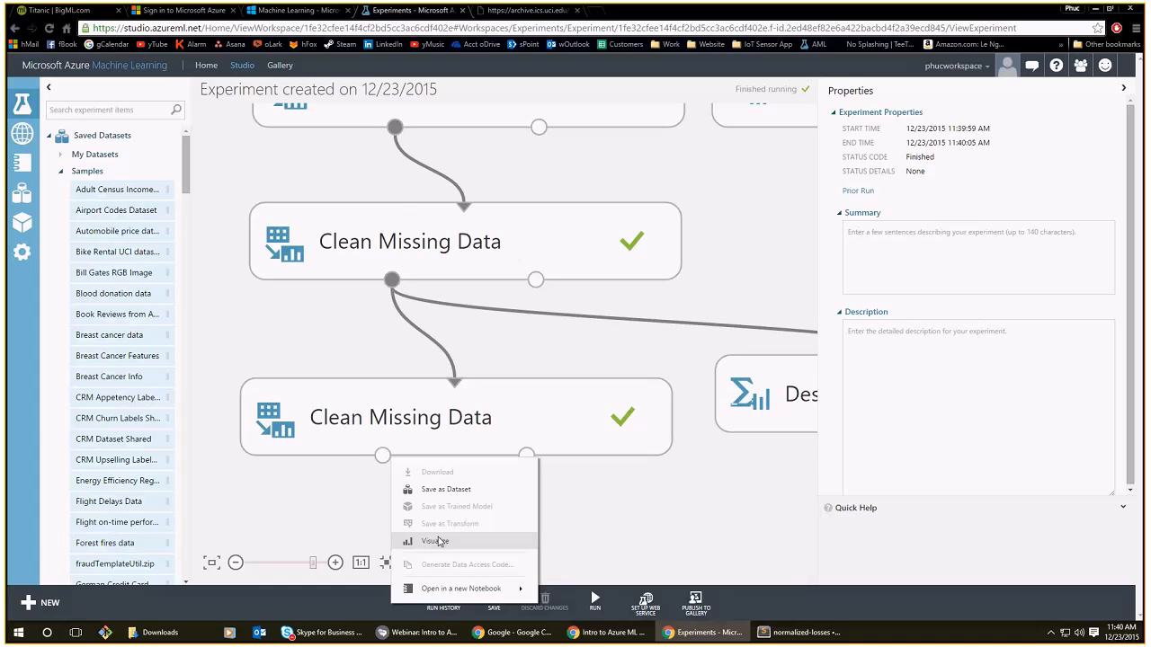
{"action": "left_click", "coordinate": [437, 541]}
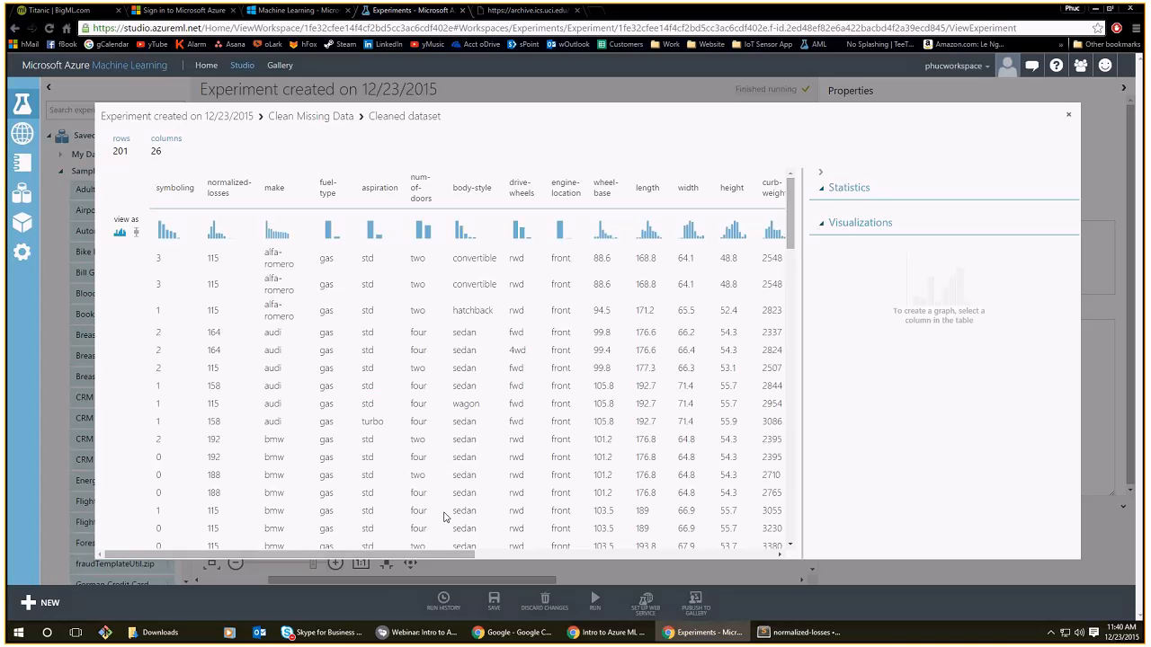
{"action": "left_click_drag", "start_coordinate": [433, 554], "coordinate": [396, 524]}
{"action": "left_click", "coordinate": [763, 537]}
{"action": "left_click_drag", "start_coordinate": [136, 150], "coordinate": [111, 152]}
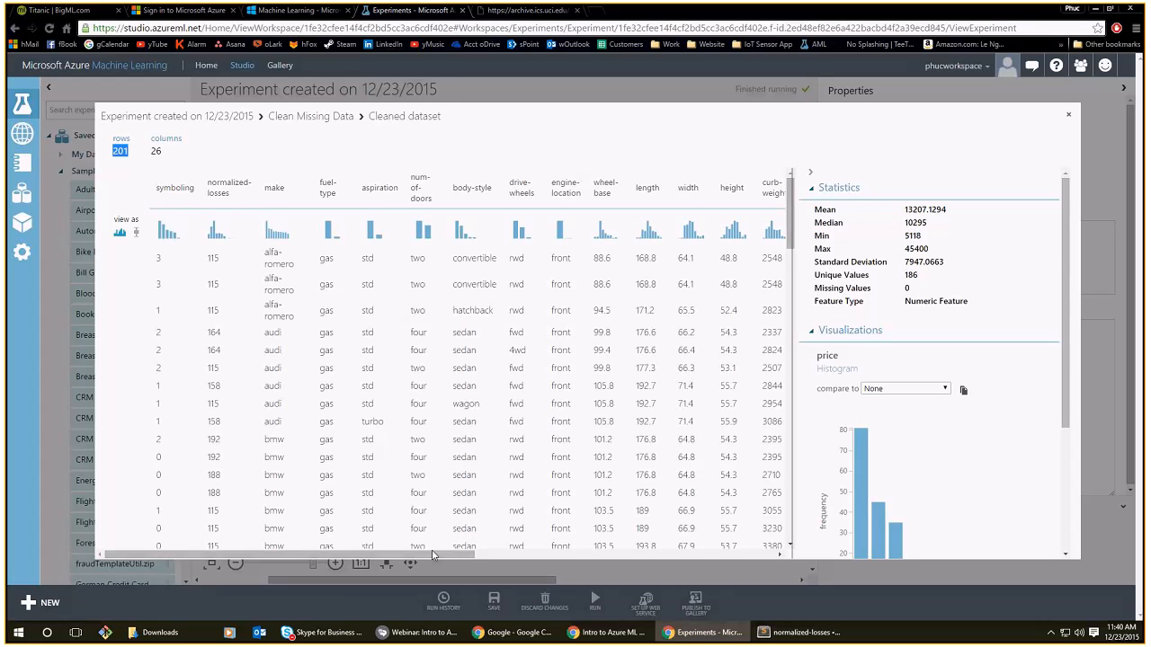
Close the cleaned dataset visualization and select all modules of the experiment on the canvas.
{"action": "key", "text": "Escape"}
{"action": "scroll", "coordinate": [628, 502], "scroll_direction": "down", "scroll_amount": 5}
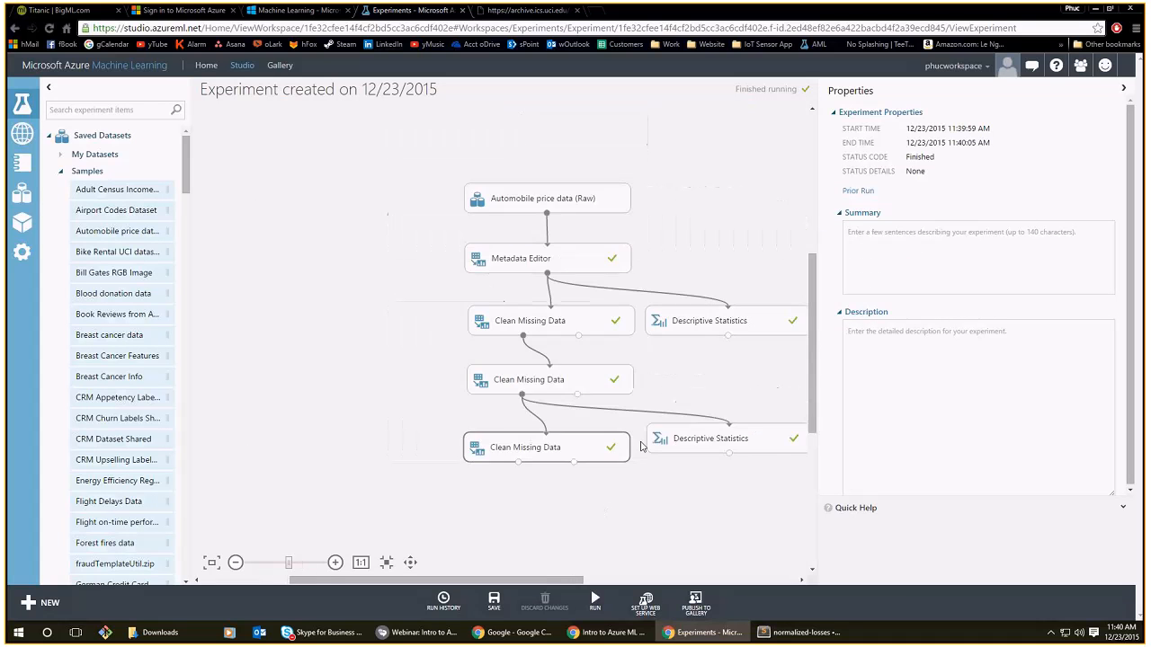
{"action": "scroll", "coordinate": [526, 520], "scroll_direction": "down", "scroll_amount": 1}
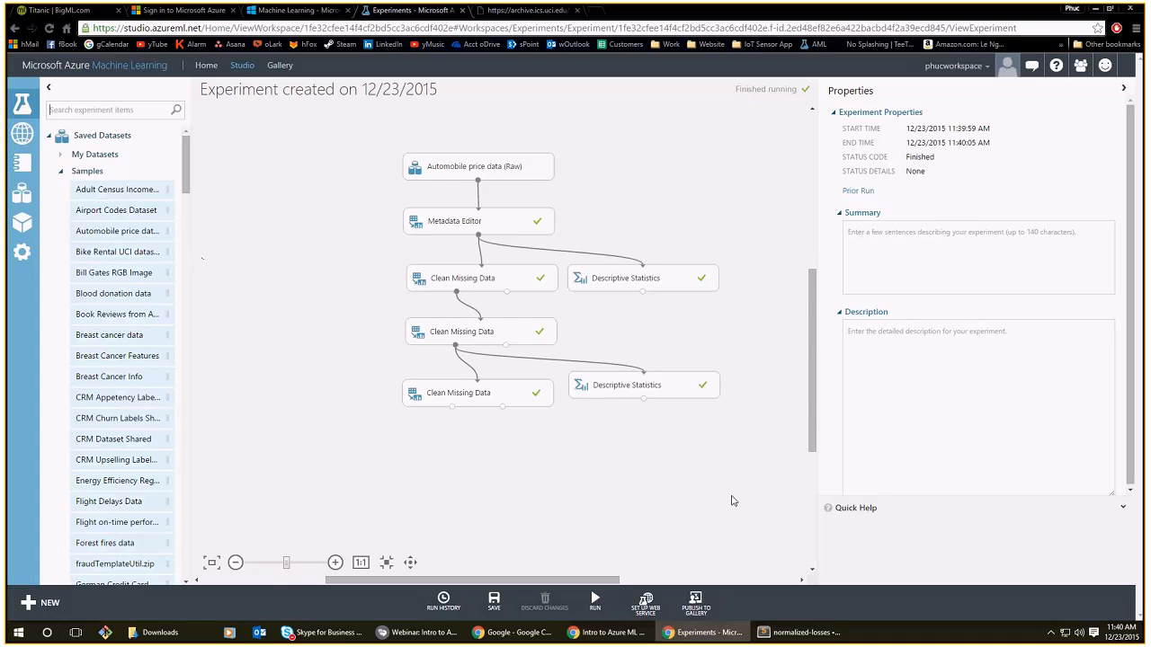
{"action": "left_click_drag", "start_coordinate": [352, 136], "coordinate": [763, 522]}
{"action": "left_click_drag", "start_coordinate": [531, 473], "coordinate": [577, 506]}
Inspect the locked run started at 11:19:06 AM from the run history and return to the editable experiment.
{"action": "mouse_move", "coordinate": [513, 611]}
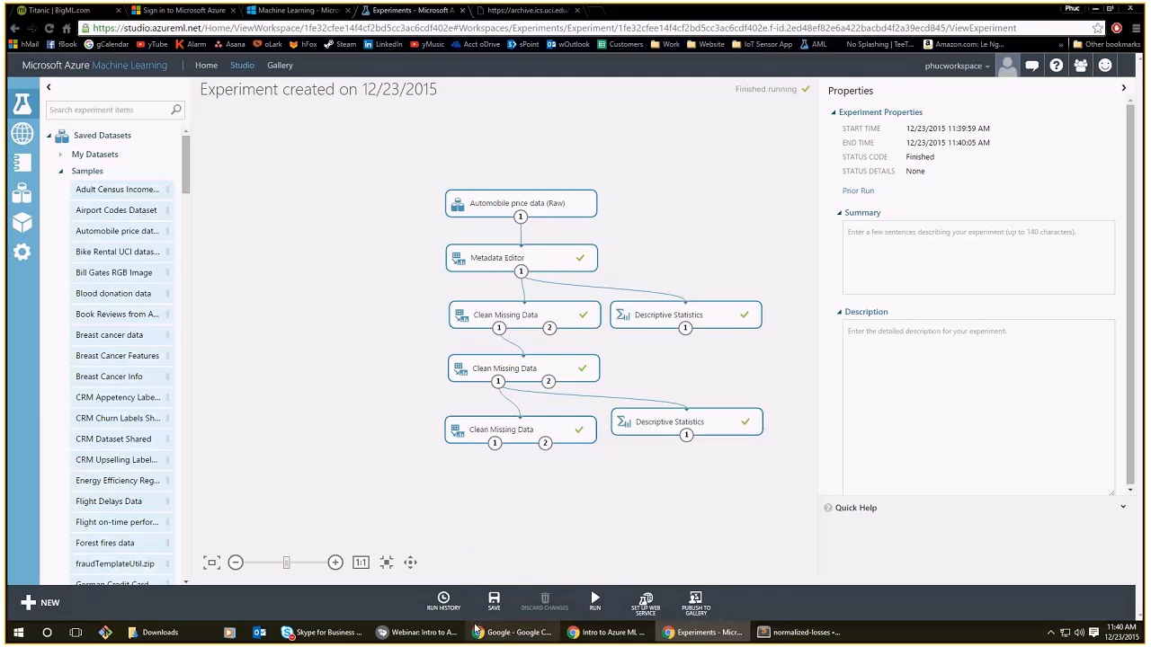
{"action": "left_click", "coordinate": [443, 602]}
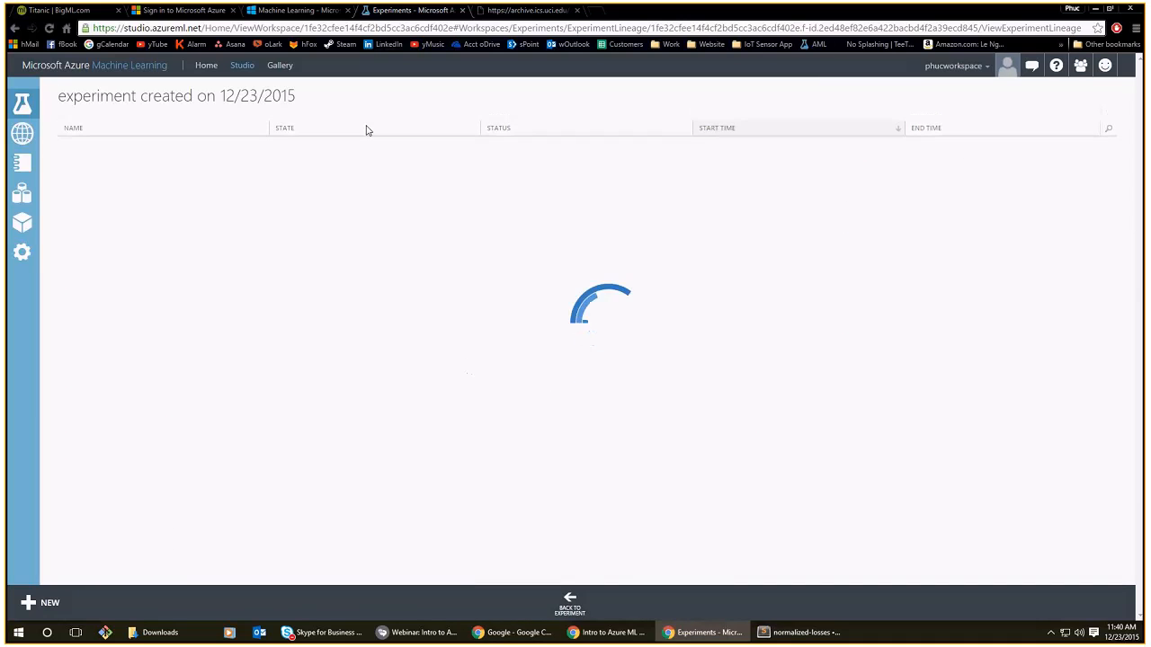
{"action": "left_click", "coordinate": [313, 263]}
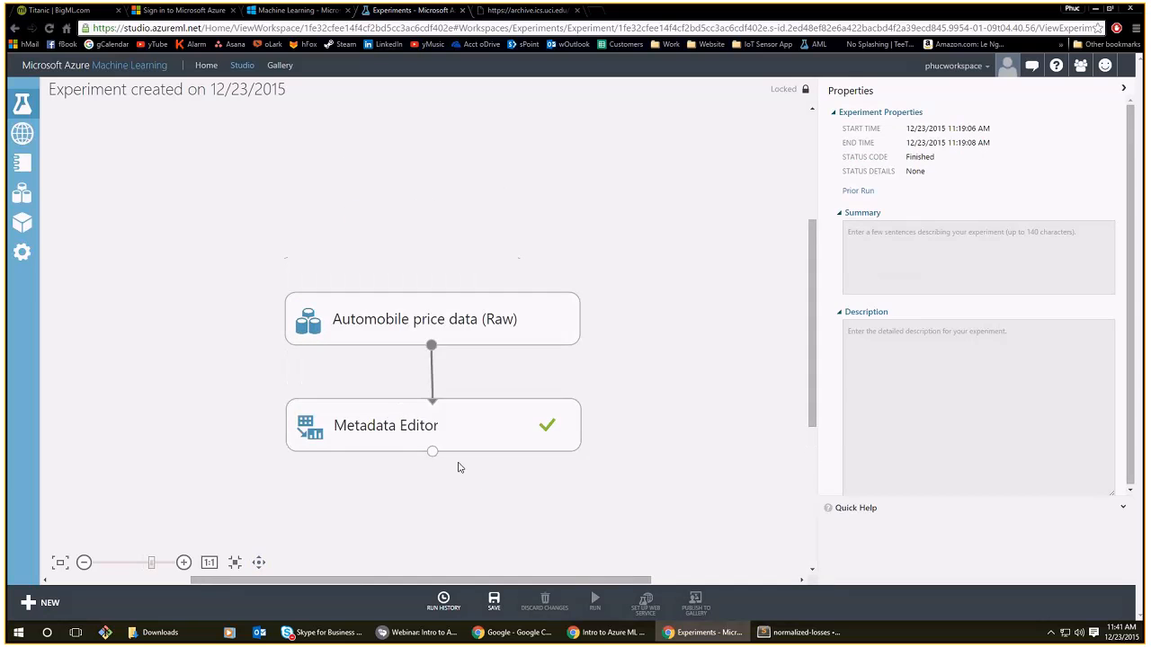
{"action": "left_click", "coordinate": [443, 601]}
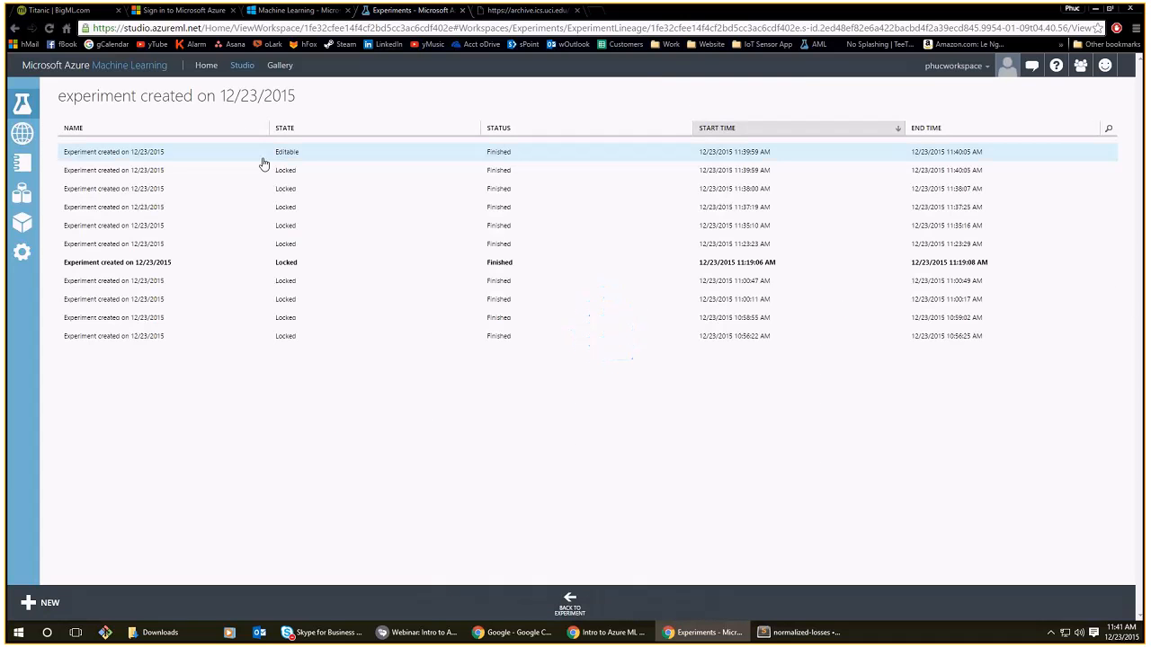
{"action": "left_click", "coordinate": [313, 156]}
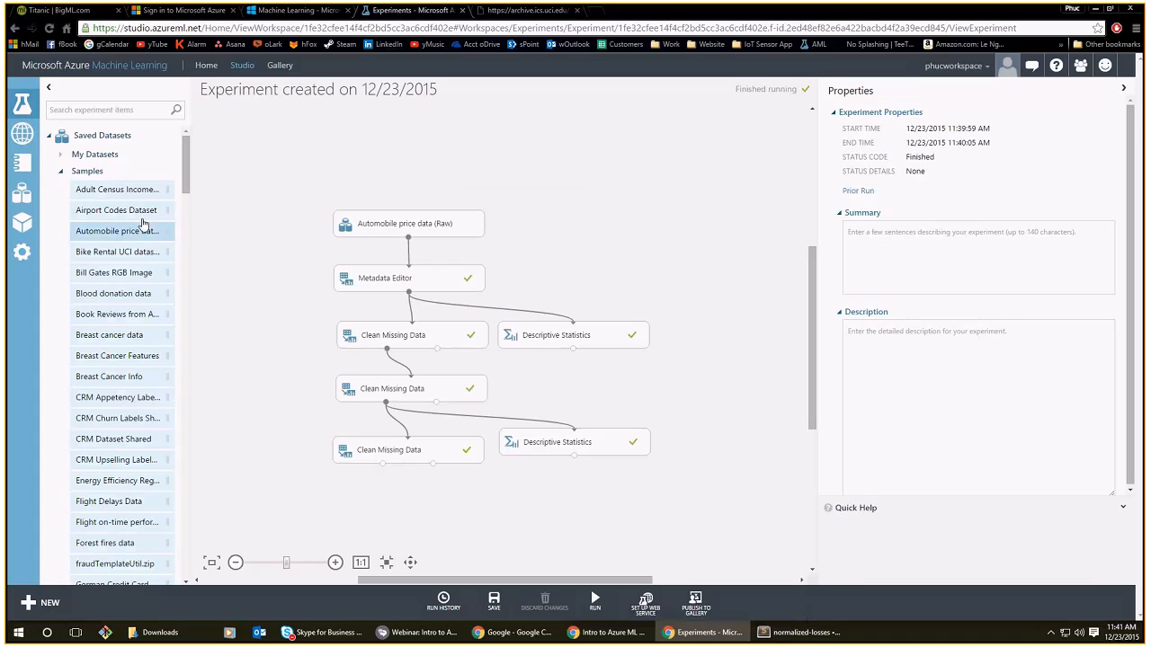
Add the Adult Census Income Binary Classification sample dataset beside the Automobile price data module.
{"action": "left_click", "coordinate": [135, 176]}
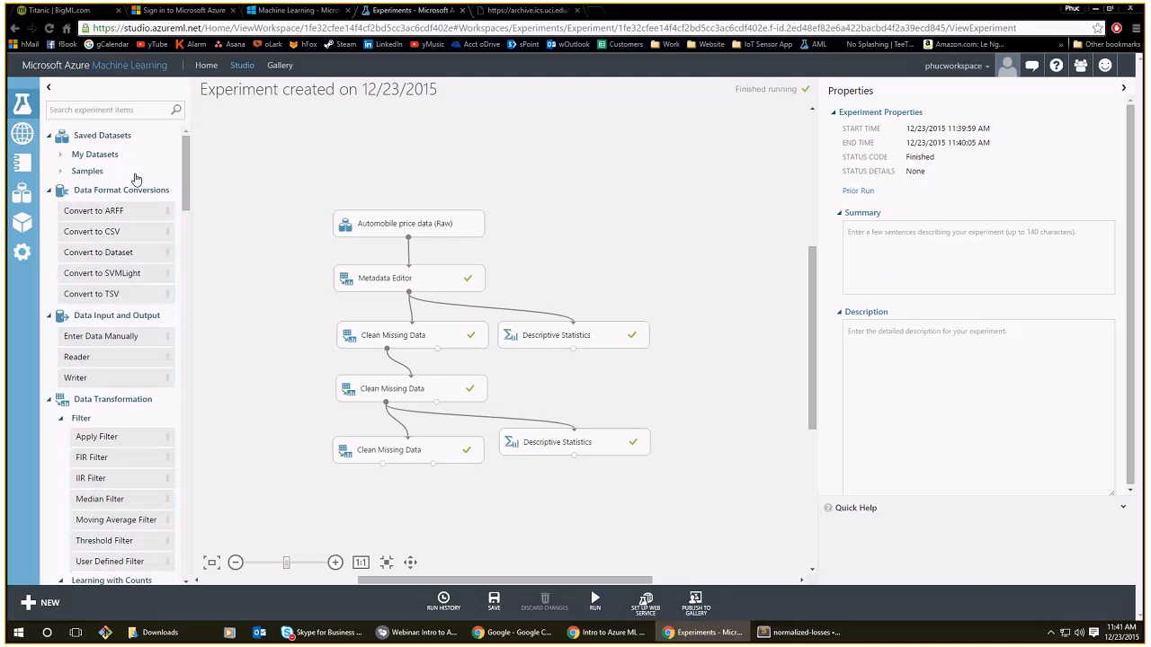
{"action": "left_click", "coordinate": [112, 178]}
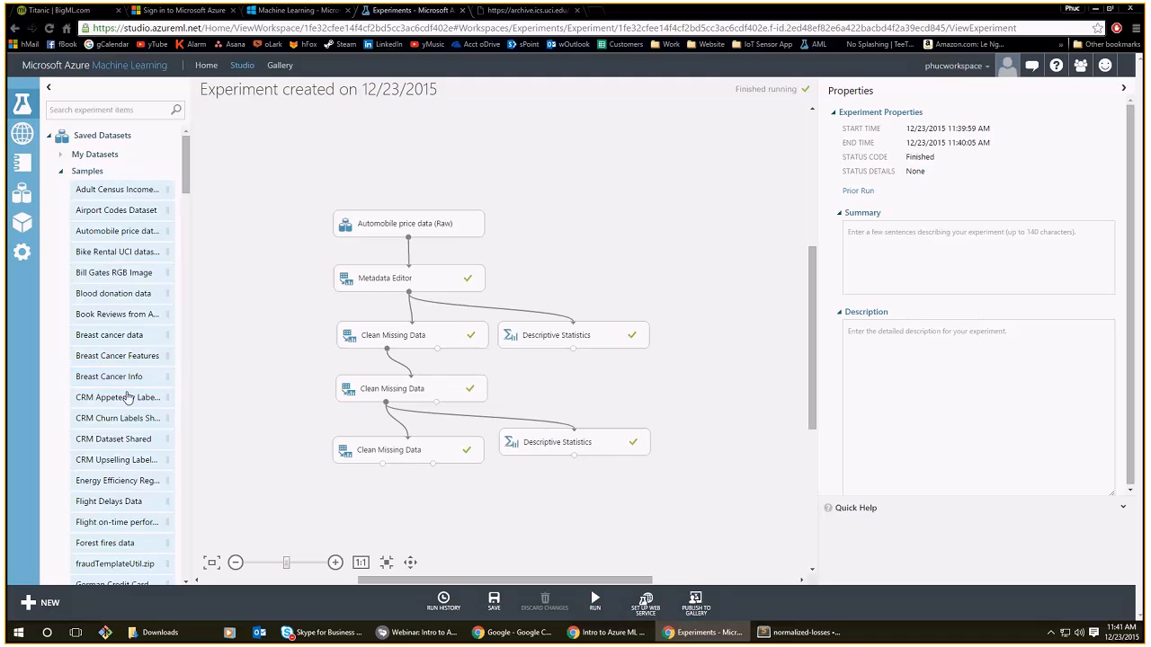
{"action": "left_click_drag", "start_coordinate": [126, 190], "coordinate": [321, 303]}
{"action": "left_click_drag", "start_coordinate": [321, 302], "coordinate": [324, 302]}
{"action": "left_click_drag", "start_coordinate": [466, 315], "coordinate": [373, 235]}
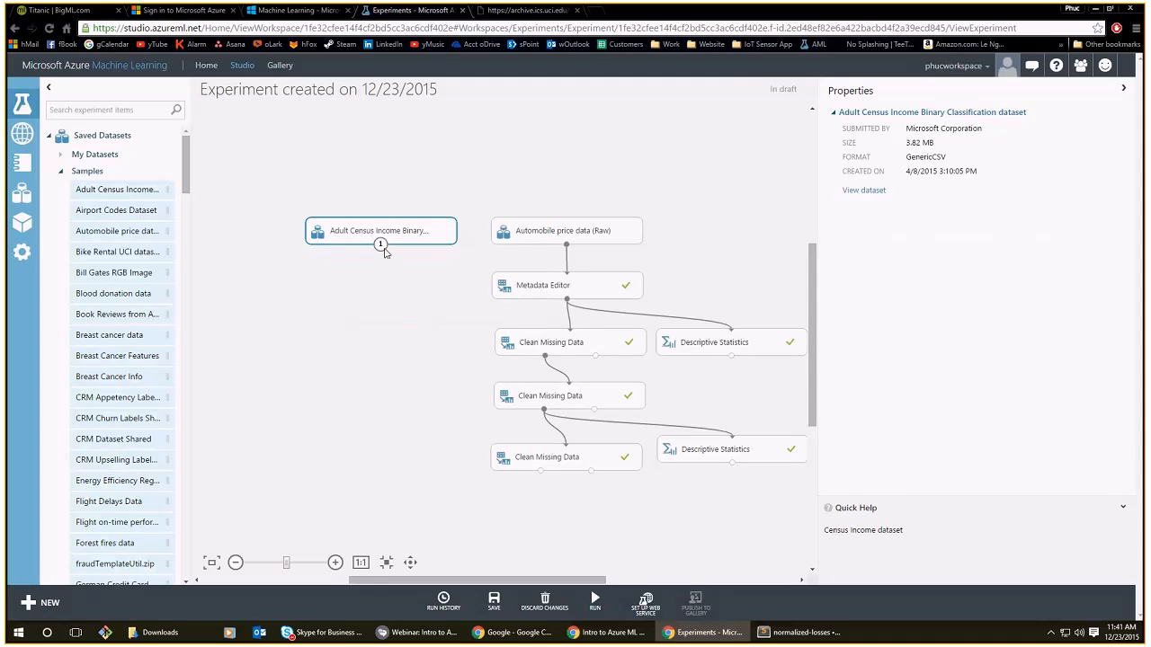
Visualize the Adult Census Income dataset and look through its columns up to income.
{"action": "right_click", "coordinate": [381, 243]}
{"action": "left_click", "coordinate": [415, 286]}
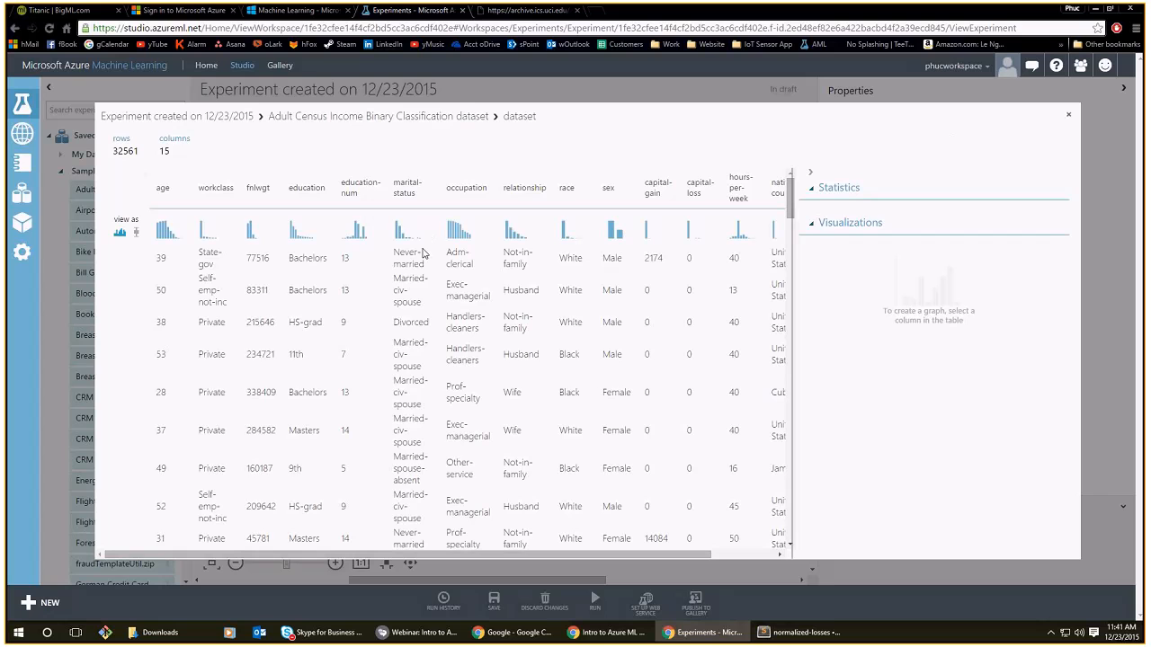
{"action": "scroll", "coordinate": [731, 453], "scroll_direction": "right", "scroll_amount": 3}
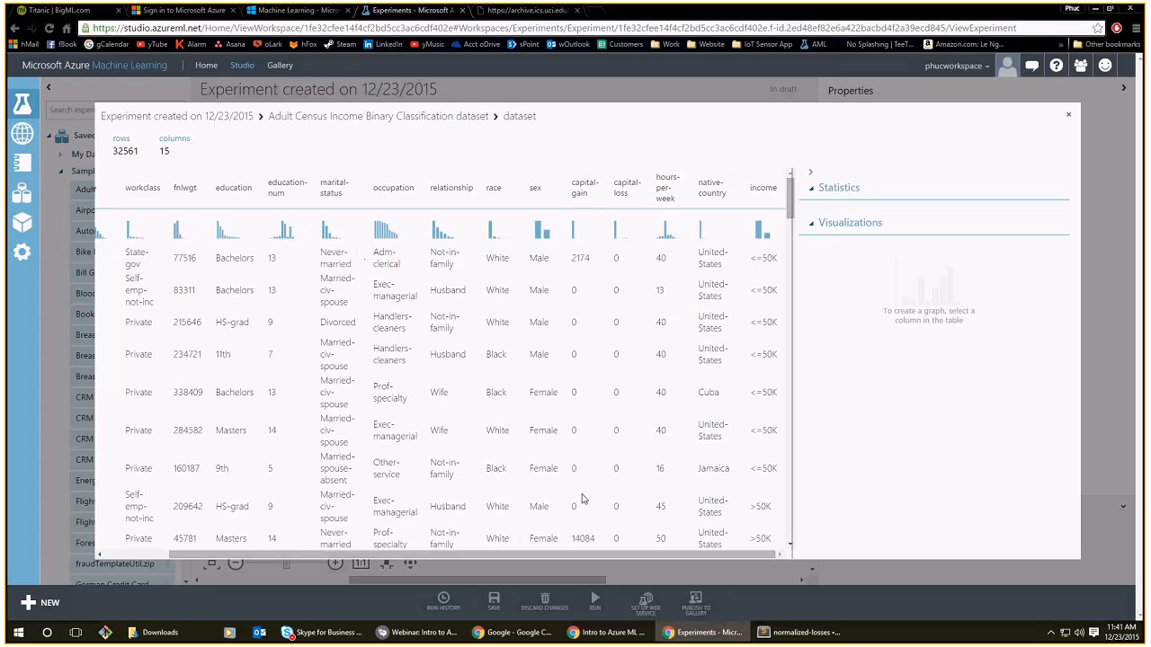
{"action": "left_click_drag", "start_coordinate": [599, 550], "coordinate": [308, 396]}
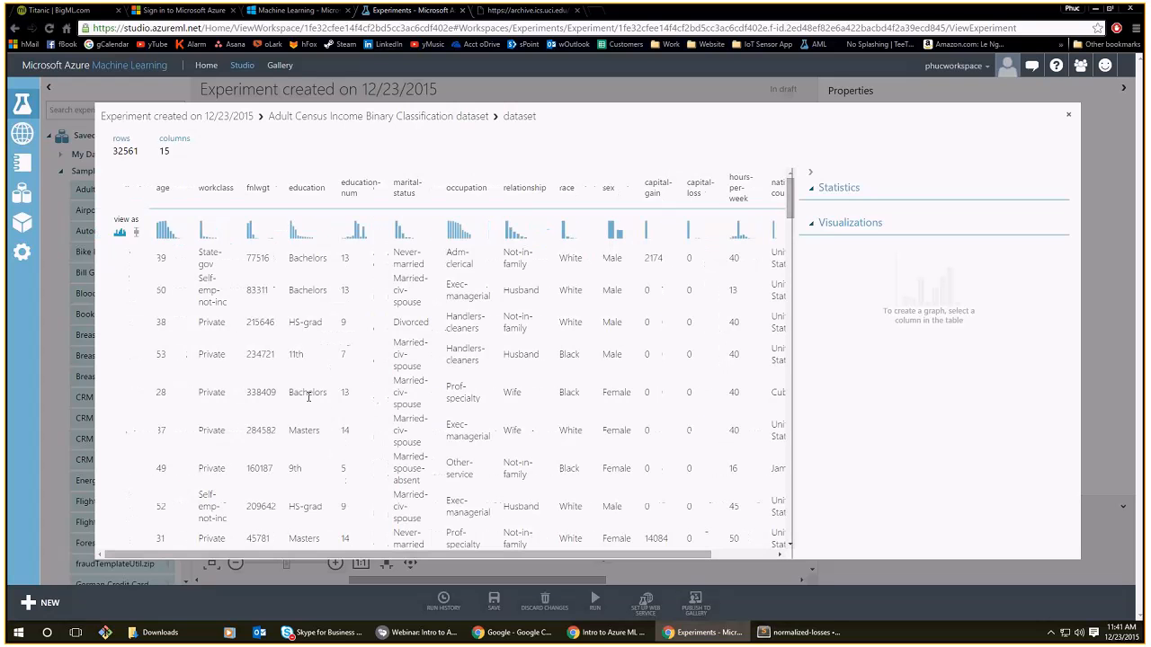
{"action": "left_click", "coordinate": [1070, 118]}
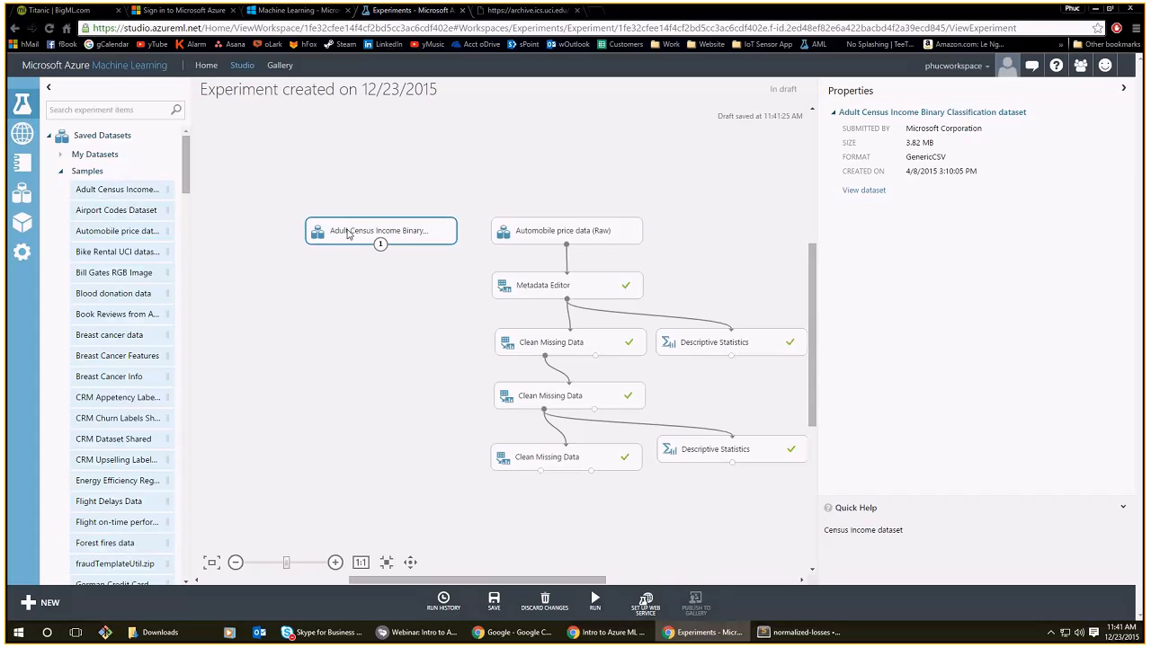
Delete the Adult Census Income dataset from the canvas and list the datasets saved under My Datasets.
{"action": "key", "text": "Delete"}
{"action": "left_click", "coordinate": [101, 175]}
{"action": "left_click", "coordinate": [97, 175]}
{"action": "left_click", "coordinate": [95, 175]}
{"action": "left_click", "coordinate": [98, 159]}
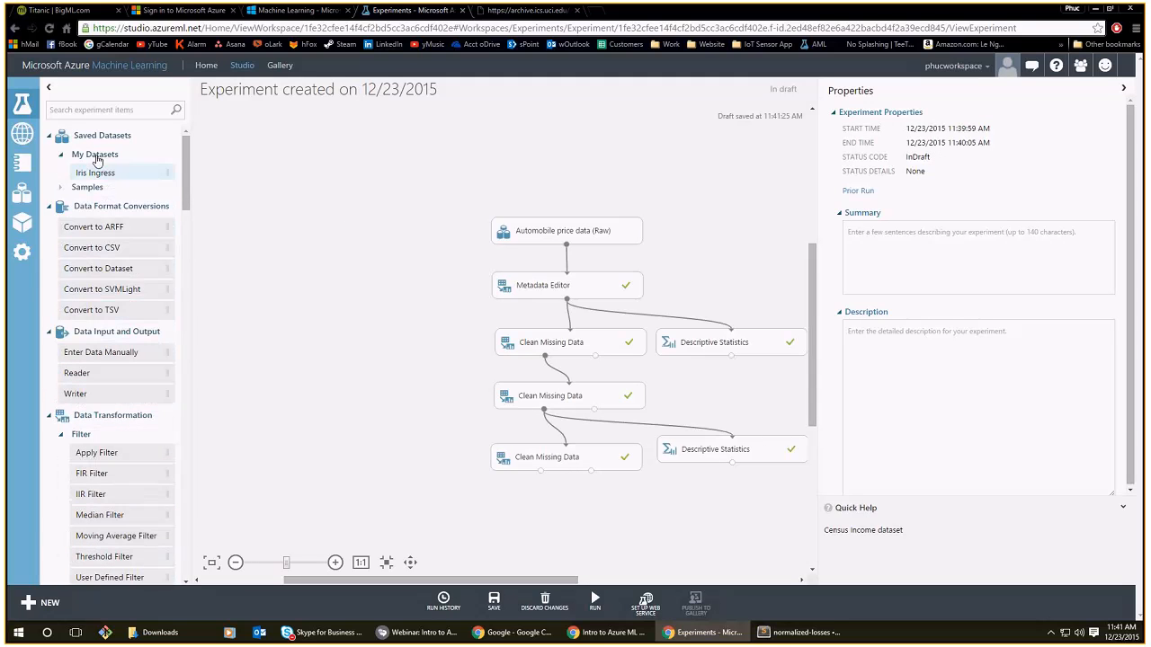
Switch to the InstructorDemos workspace without saving the draft and dismiss the tour offer and the new experiment templates.
{"action": "left_click", "coordinate": [978, 66]}
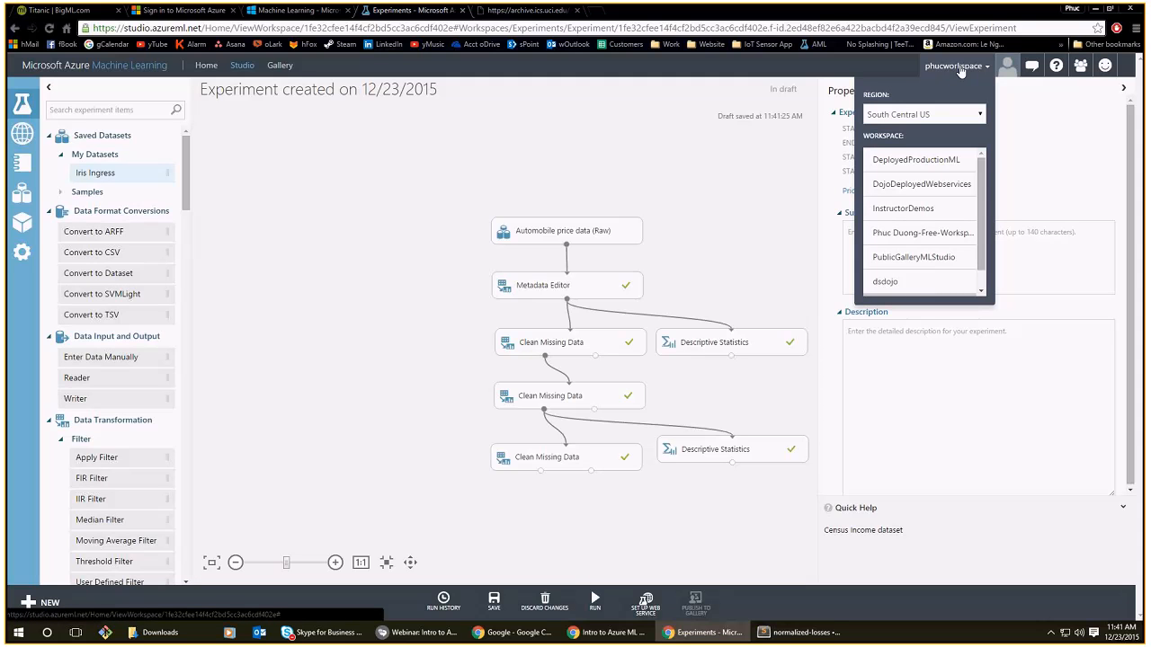
{"action": "left_click", "coordinate": [927, 230]}
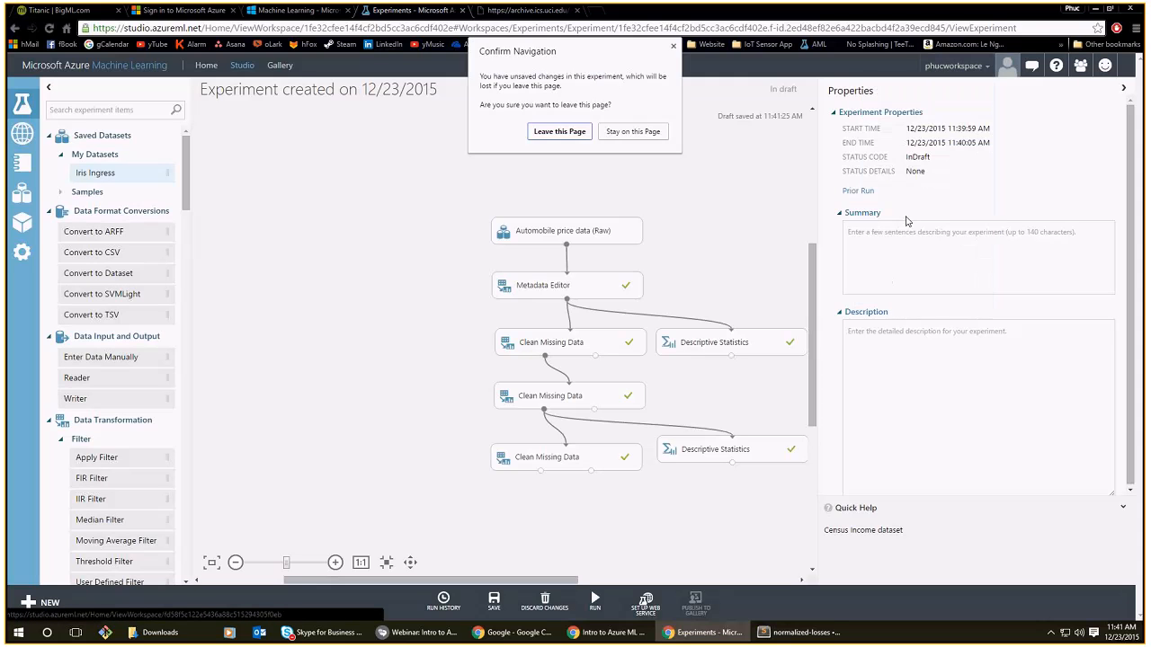
{"action": "left_click", "coordinate": [550, 130]}
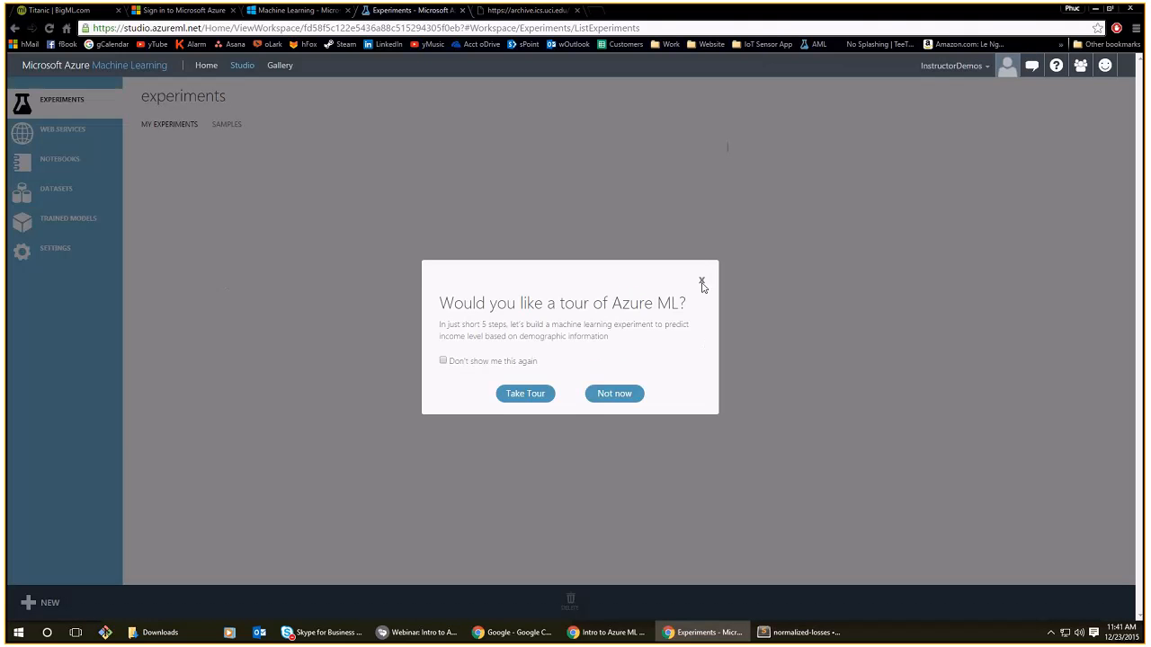
{"action": "left_click", "coordinate": [703, 282]}
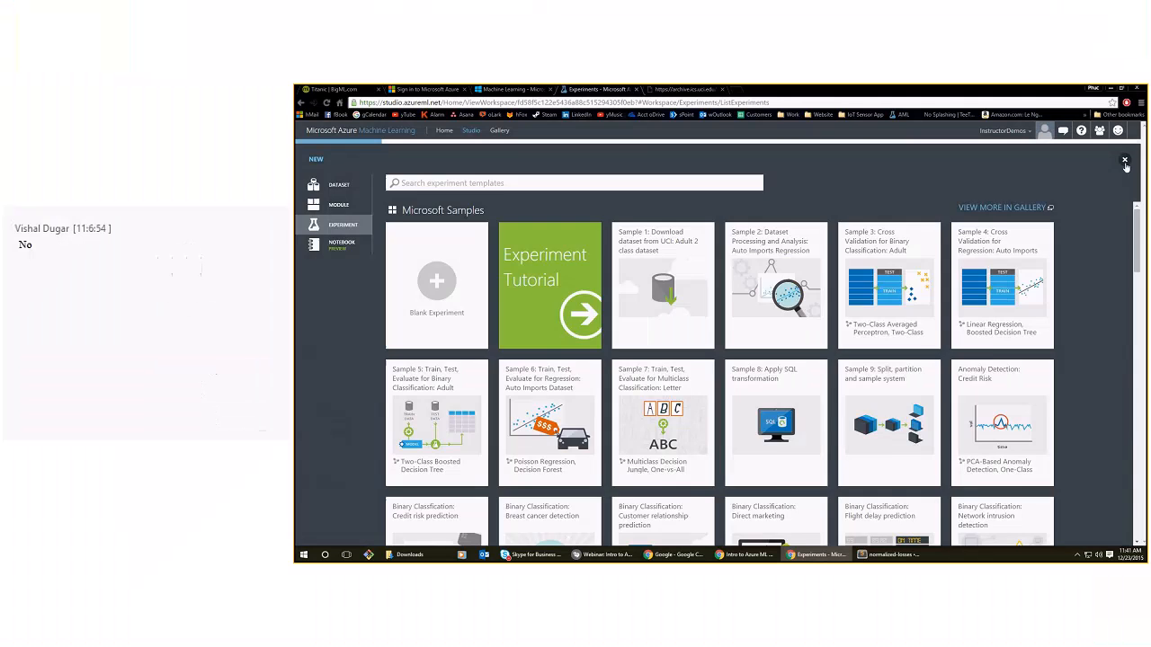
{"action": "left_click", "coordinate": [1114, 104]}
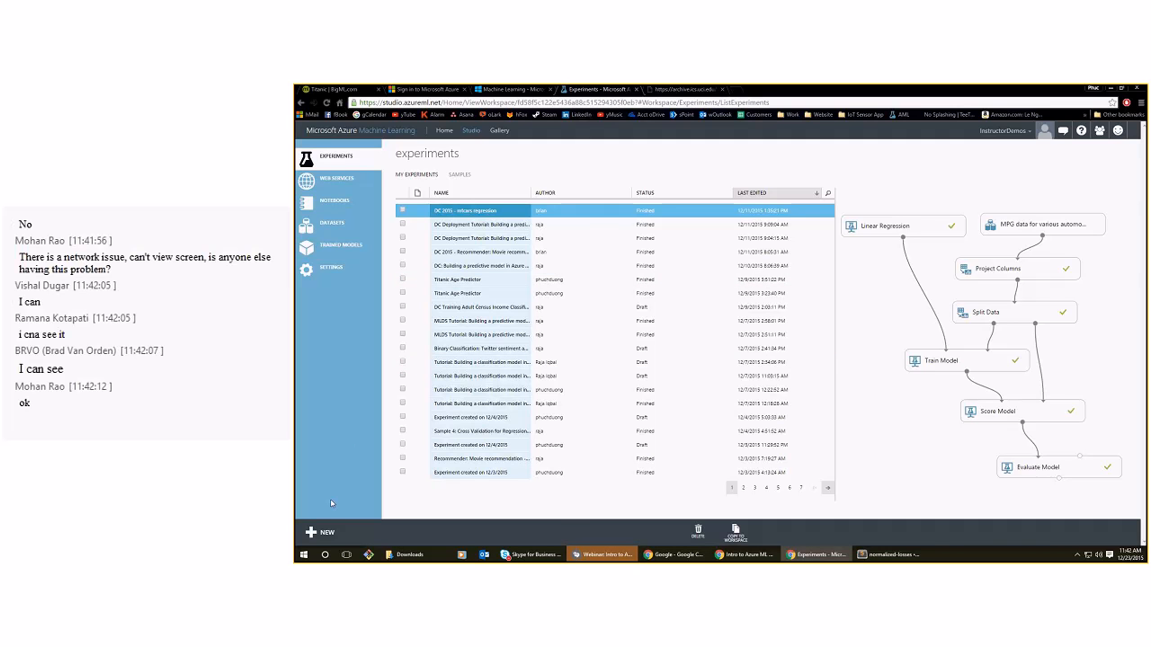
Create a blank experiment and add the saved Titanic Dataset to its canvas.
{"action": "left_click", "coordinate": [316, 532]}
{"action": "left_click", "coordinate": [427, 312]}
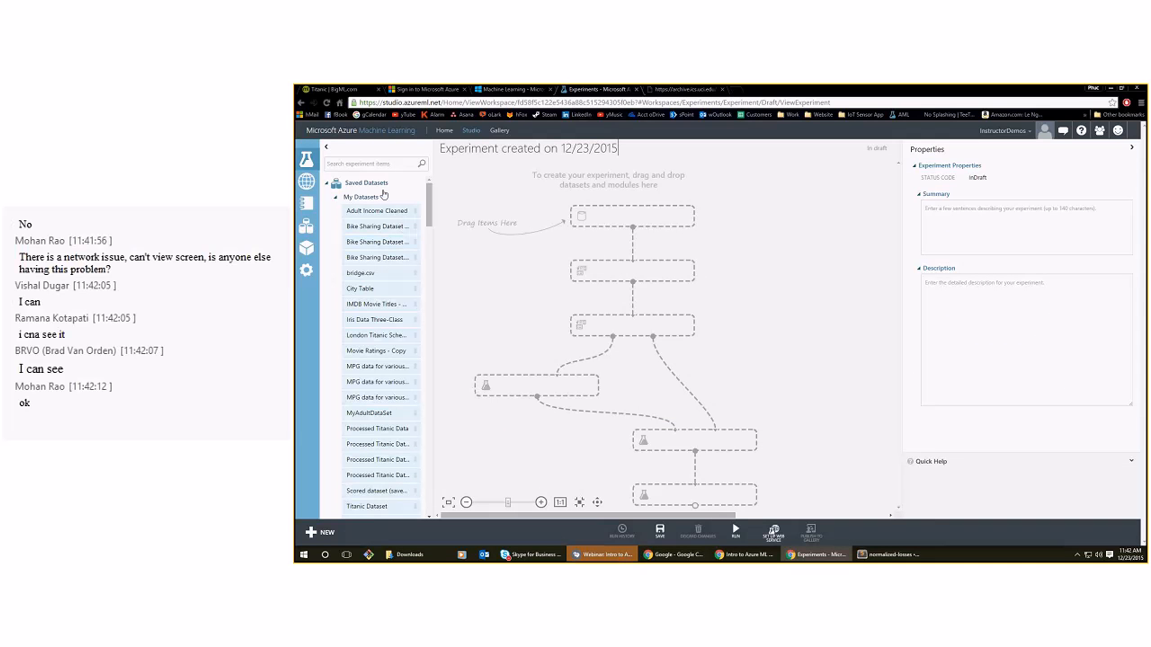
{"action": "scroll", "coordinate": [419, 285], "scroll_direction": "down", "scroll_amount": 5}
{"action": "scroll", "coordinate": [400, 234], "scroll_direction": "up", "scroll_amount": 2}
{"action": "left_click_drag", "start_coordinate": [373, 240], "coordinate": [584, 257]}
{"action": "scroll", "coordinate": [630, 355], "scroll_direction": "up", "scroll_amount": 2}
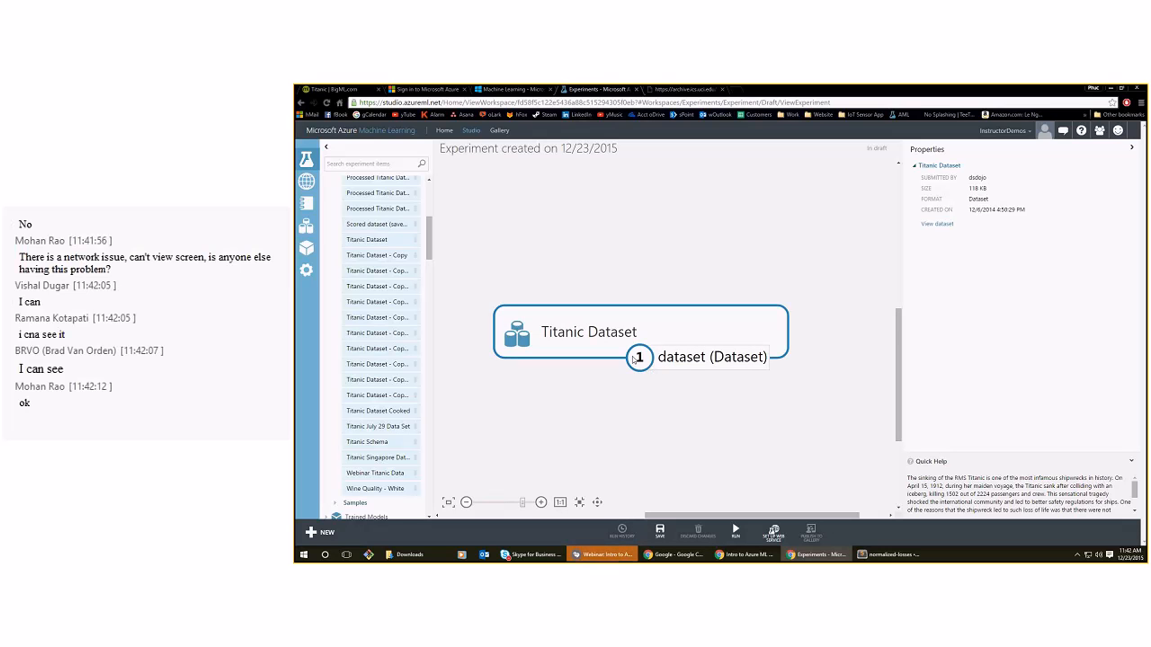
Visualize the Titanic Dataset and compare the Name column's unique value count with the number of rows.
{"action": "right_click", "coordinate": [640, 359]}
{"action": "left_click", "coordinate": [670, 381]}
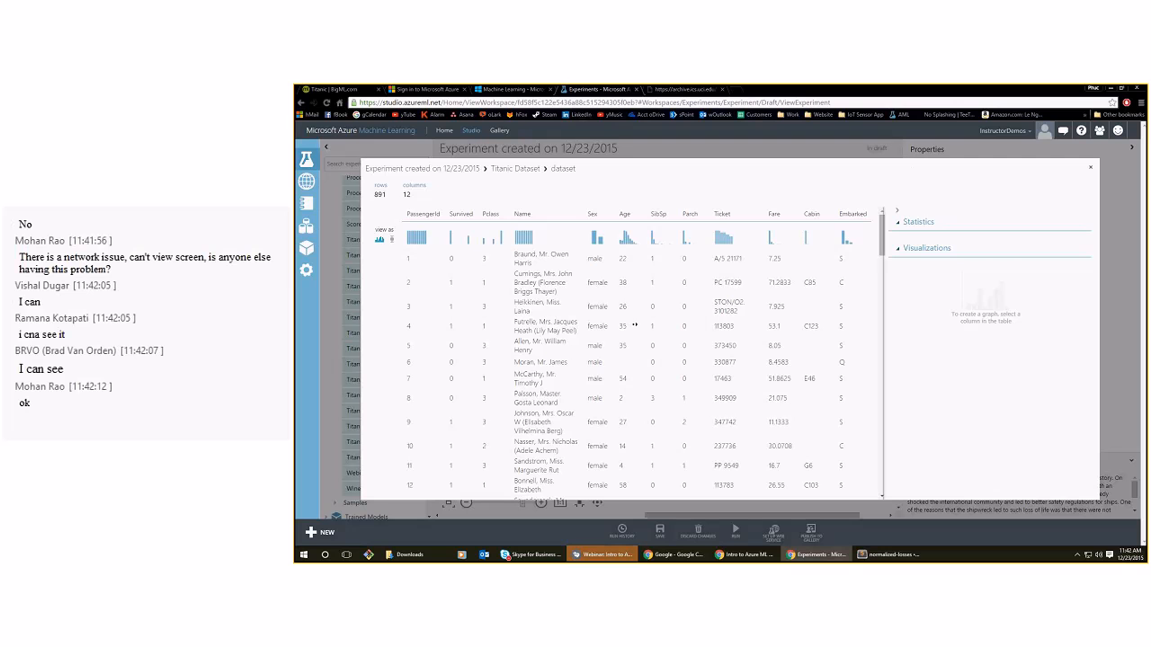
{"action": "left_click", "coordinate": [552, 325]}
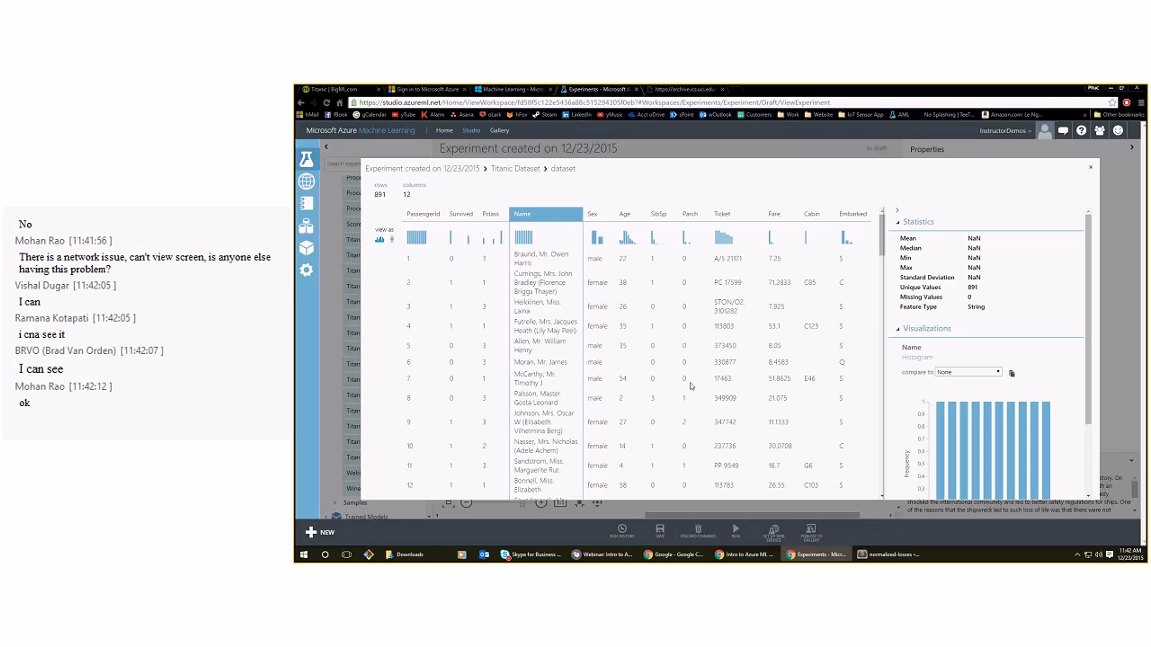
{"action": "scroll", "coordinate": [1004, 438], "scroll_direction": "down", "scroll_amount": 2}
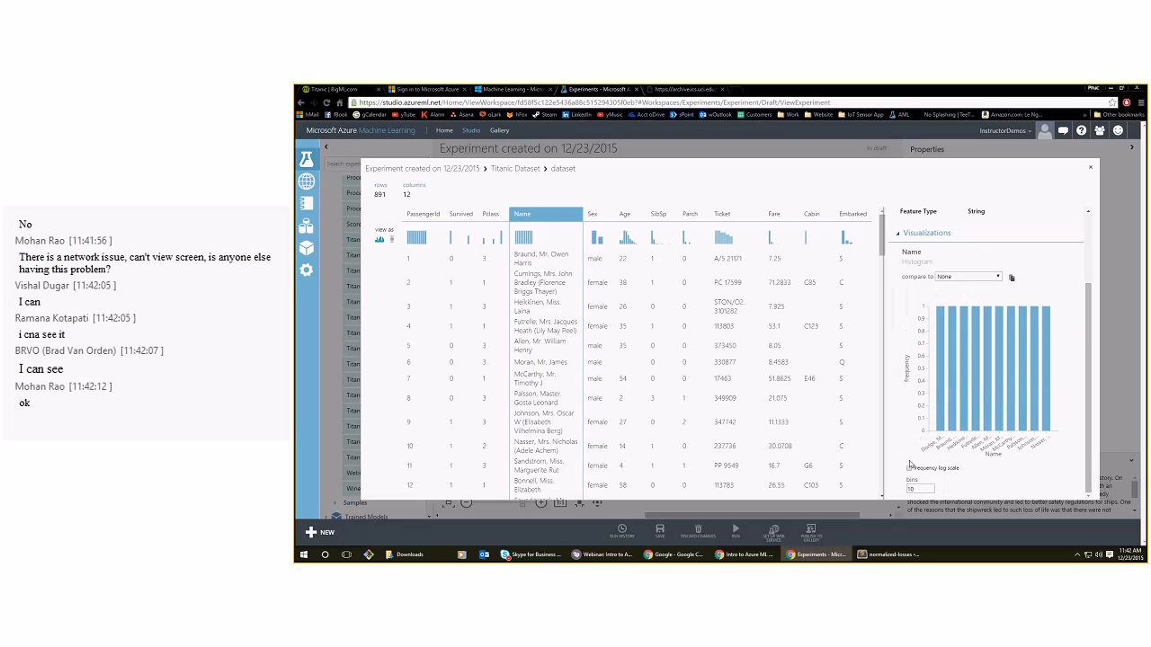
{"action": "scroll", "coordinate": [999, 432], "scroll_direction": "up", "scroll_amount": 2}
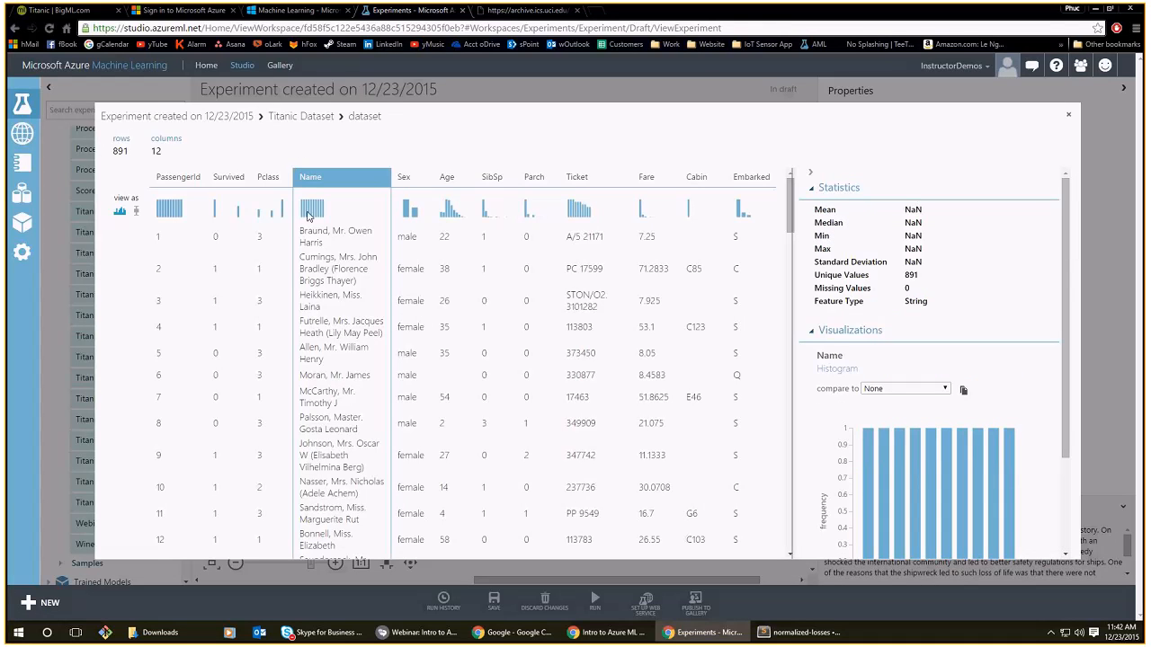
{"action": "scroll", "coordinate": [207, 407], "scroll_direction": "down", "scroll_amount": 5}
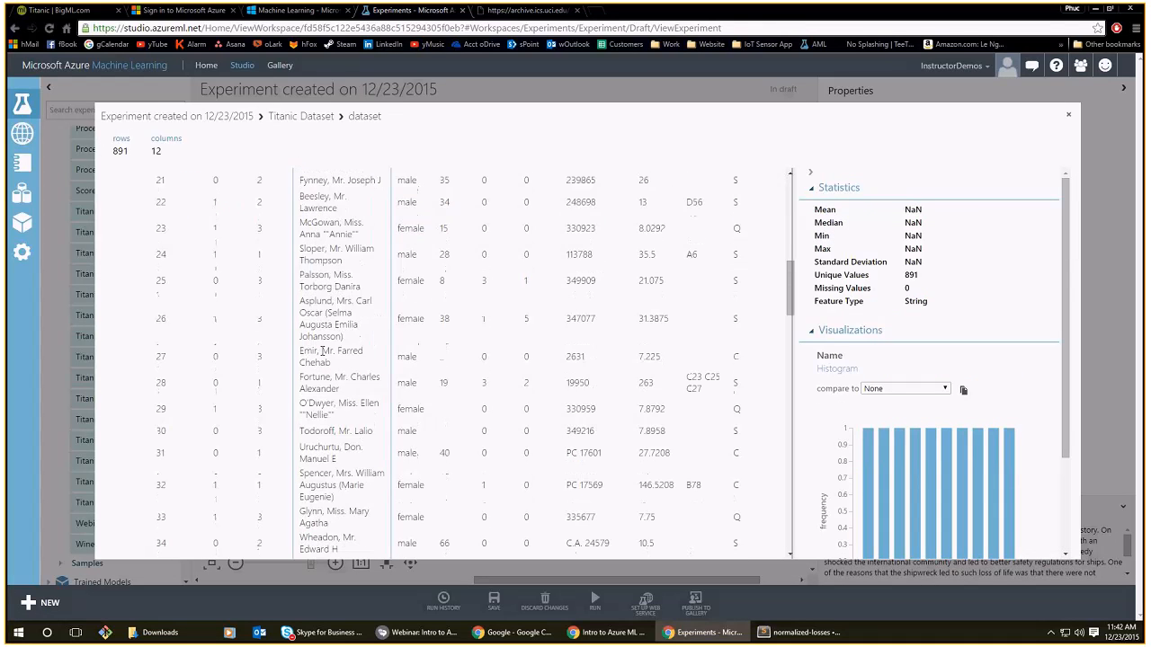
{"action": "scroll", "coordinate": [207, 407], "scroll_direction": "up", "scroll_amount": 5}
{"action": "left_click_drag", "start_coordinate": [922, 275], "coordinate": [901, 274]}
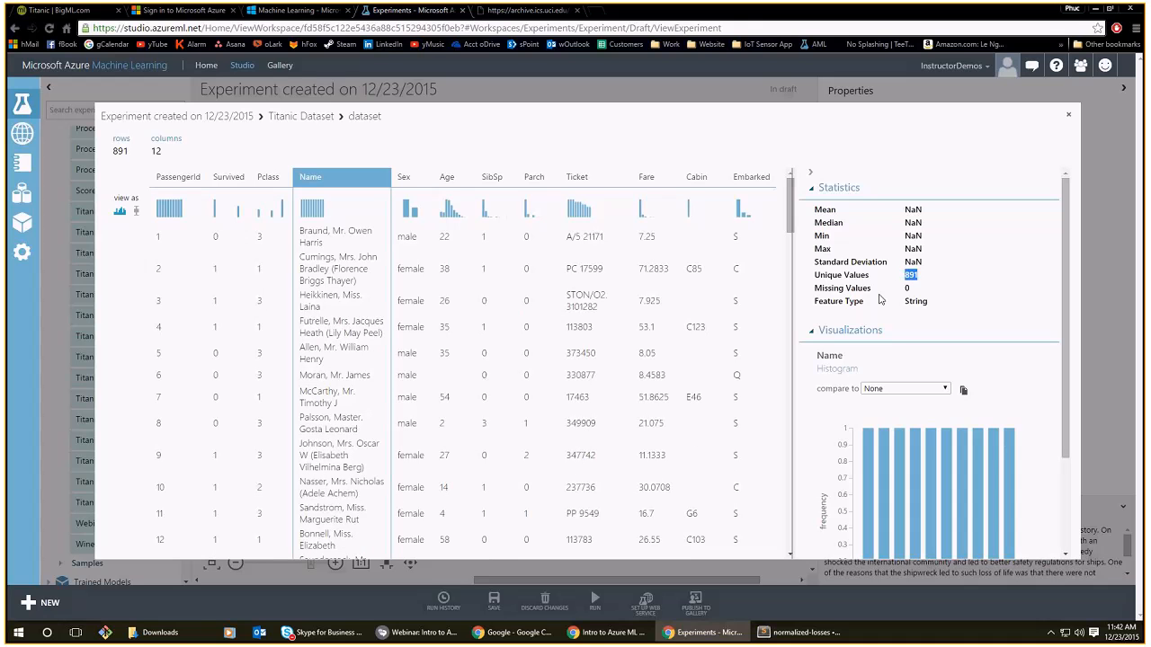
{"action": "mouse_move", "coordinate": [131, 153]}
{"action": "left_mouse_down"}
{"action": "mouse_move", "coordinate": [106, 153]}
{"action": "mouse_move", "coordinate": [116, 151]}
{"action": "left_mouse_up"}
{"action": "double_click", "coordinate": [119, 151]}
Examine the PassengerId column's statistics and compare its unique value count with the number of rows.
{"action": "left_click", "coordinate": [168, 208]}
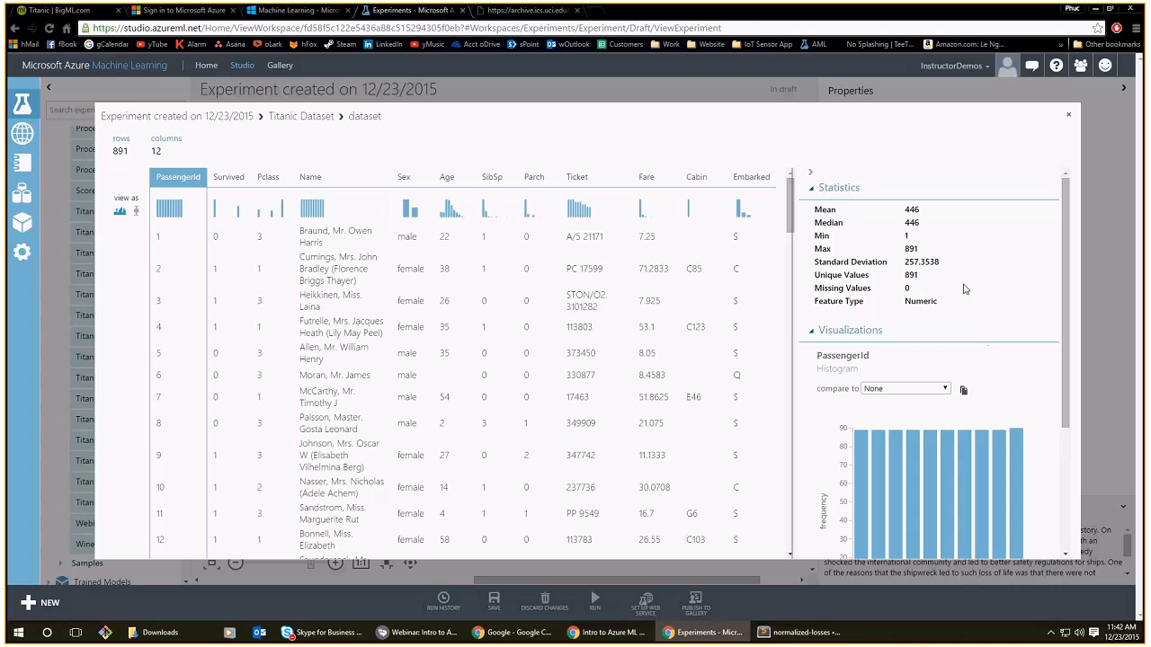
{"action": "double_click", "coordinate": [911, 275]}
{"action": "double_click", "coordinate": [111, 137]}
{"action": "left_click", "coordinate": [113, 148]}
{"action": "double_click", "coordinate": [113, 149]}
{"action": "double_click", "coordinate": [117, 150]}
{"action": "scroll", "coordinate": [168, 378], "scroll_direction": "down", "scroll_amount": 3}
{"action": "scroll", "coordinate": [171, 391], "scroll_direction": "up", "scroll_amount": 3}
{"action": "left_click_drag", "start_coordinate": [805, 205], "coordinate": [820, 358]}
{"action": "left_click", "coordinate": [844, 313]}
{"action": "double_click", "coordinate": [162, 304]}
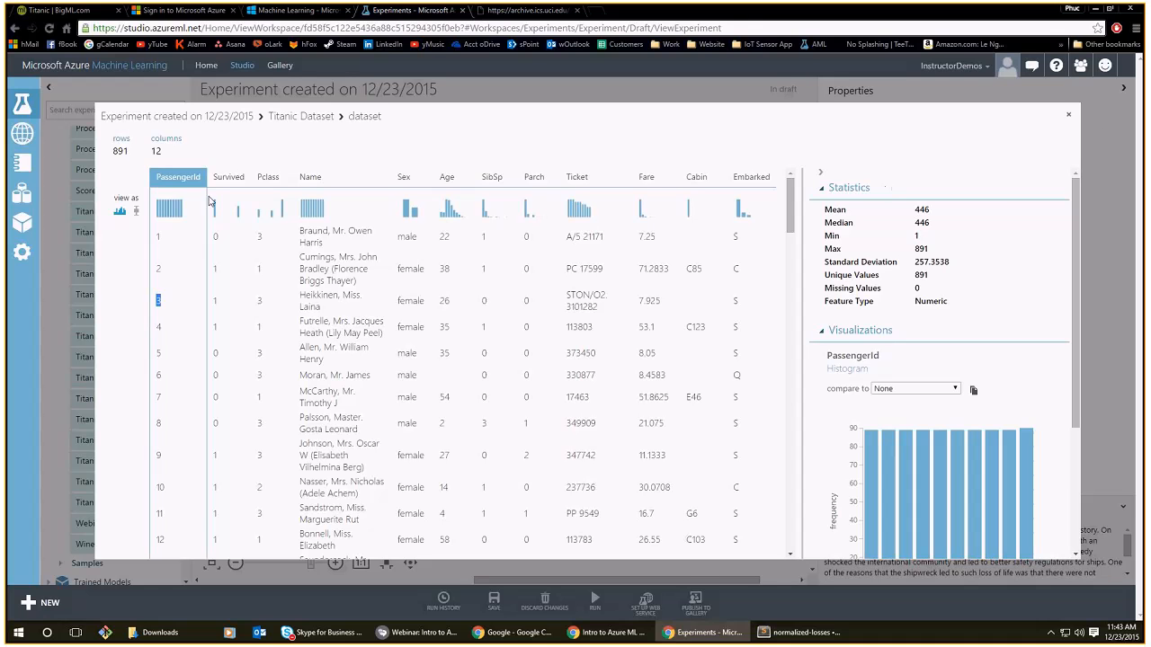
Examine the Name column's histogram and the titles contained in the passenger names.
{"action": "left_click", "coordinate": [180, 206]}
{"action": "left_click", "coordinate": [343, 232]}
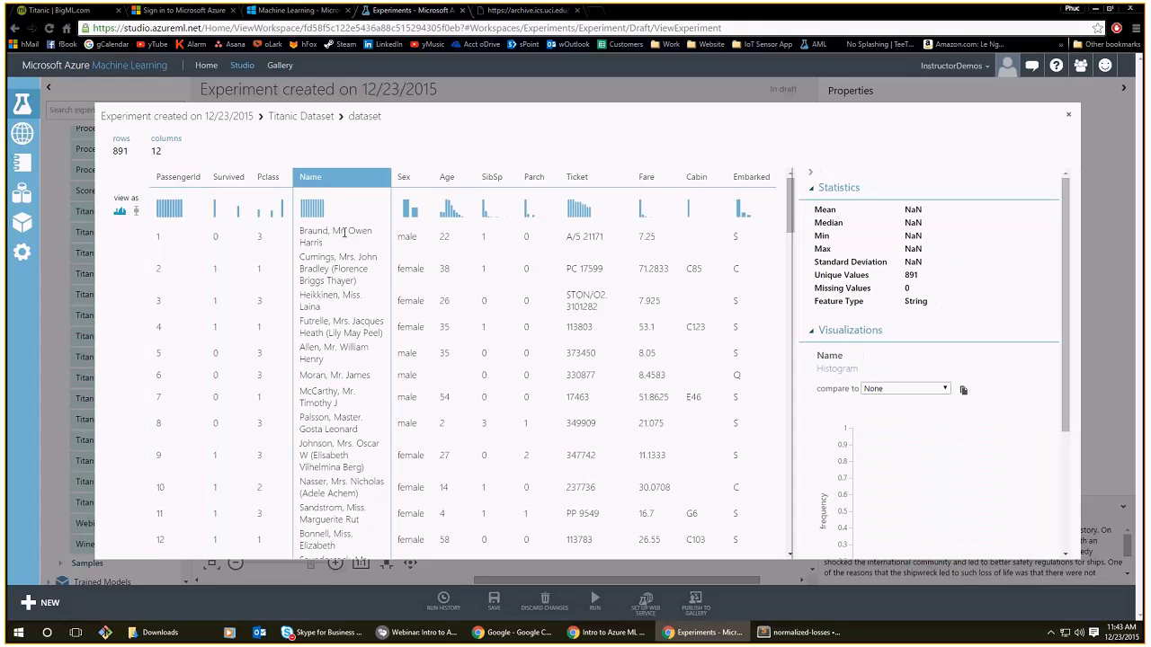
{"action": "scroll", "coordinate": [903, 512], "scroll_direction": "down", "scroll_amount": 2}
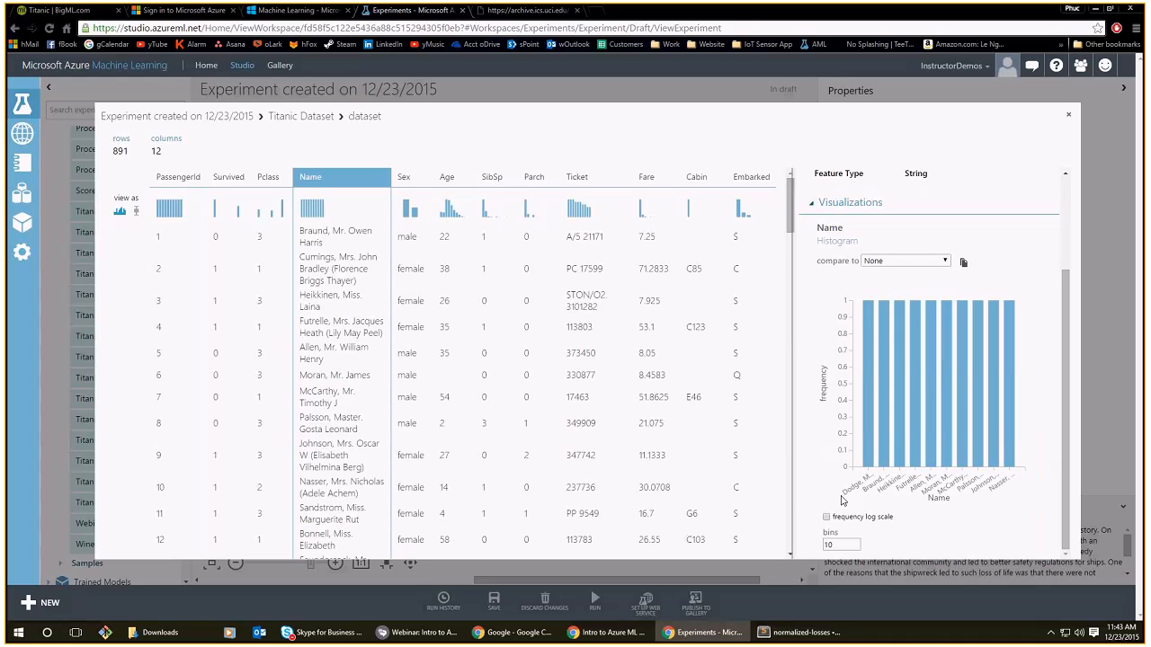
{"action": "double_click", "coordinate": [339, 231]}
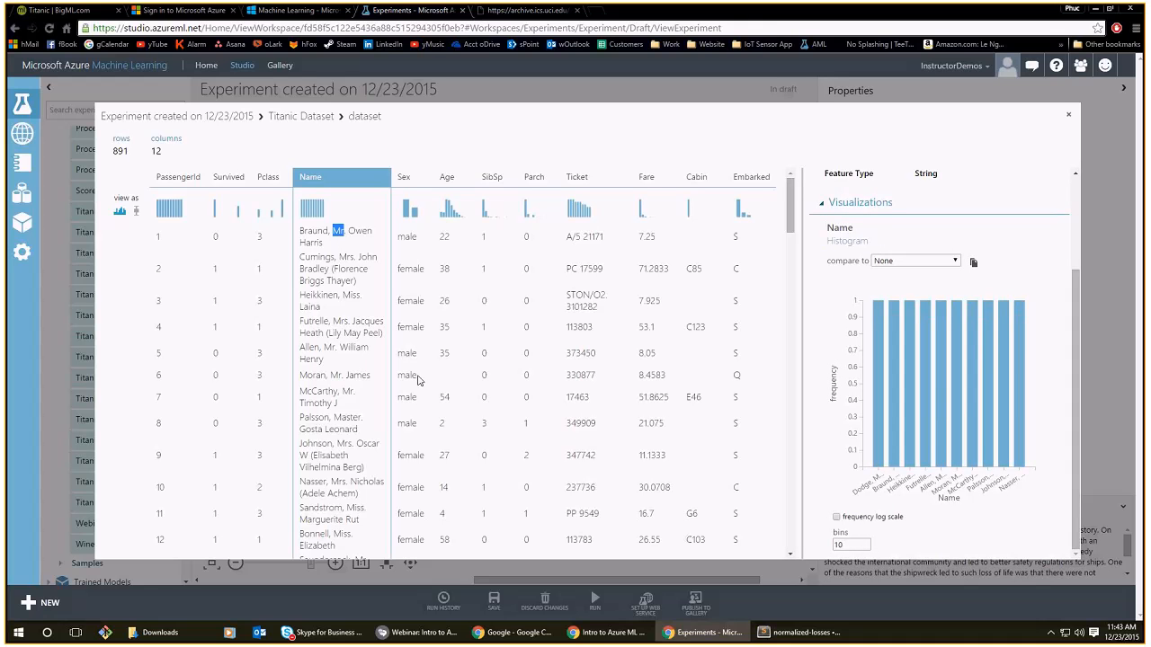
{"action": "left_click_drag", "start_coordinate": [304, 232], "coordinate": [367, 467]}
{"action": "left_click", "coordinate": [360, 376]}
Examine the Ticket column's statistics and values, and close the Titanic Dataset visualization.
{"action": "left_click", "coordinate": [589, 235]}
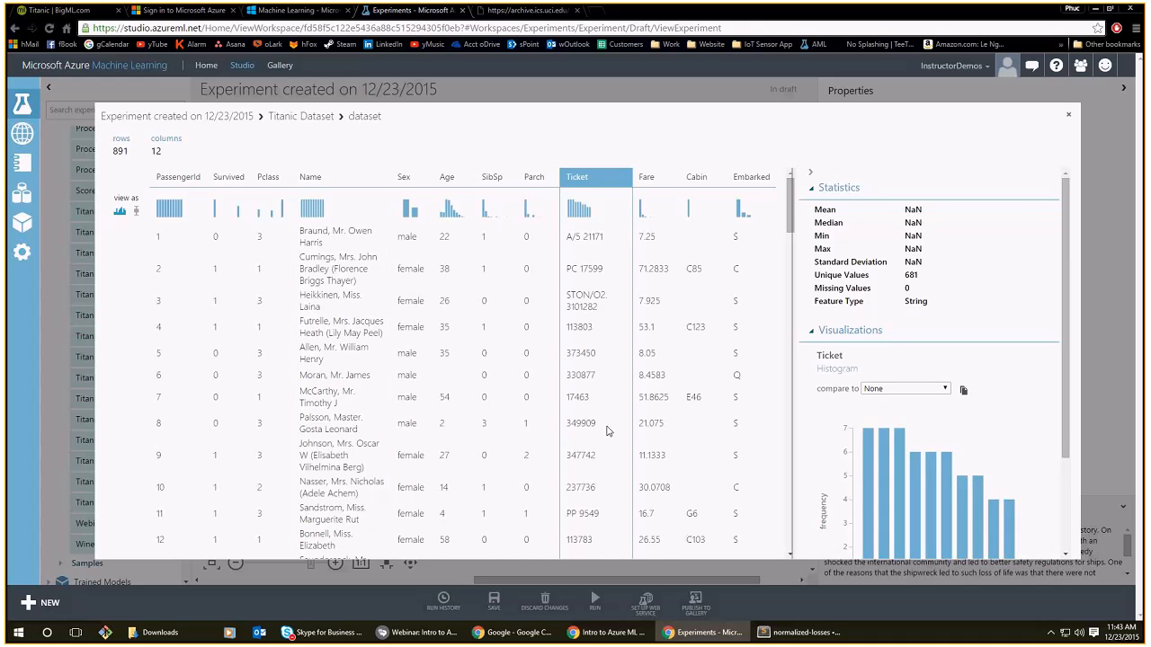
{"action": "scroll", "coordinate": [606, 431], "scroll_direction": "down", "scroll_amount": 10}
{"action": "scroll", "coordinate": [604, 439], "scroll_direction": "up", "scroll_amount": 10}
{"action": "left_click", "coordinate": [1068, 119]}
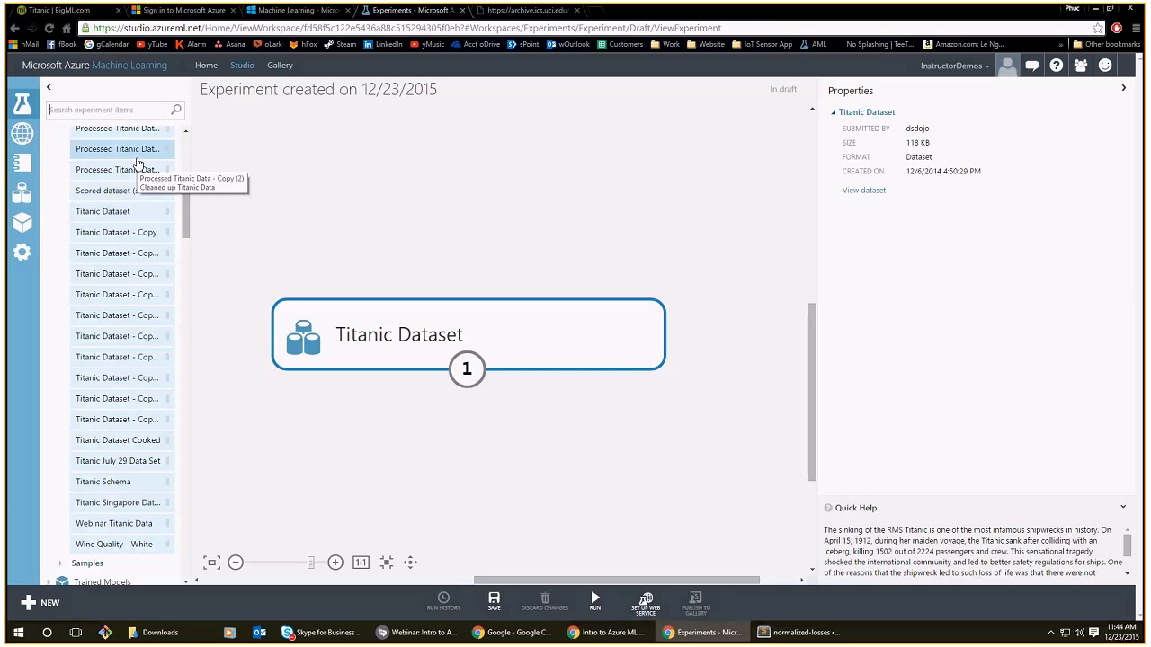
Add a Project Columns module below the Titanic Dataset and connect the dataset's output to its input.
{"action": "type", "text": "project"}
{"action": "left_click_drag", "start_coordinate": [83, 299], "coordinate": [473, 458]}
{"action": "left_click_drag", "start_coordinate": [525, 392], "coordinate": [568, 329]}
{"action": "scroll", "coordinate": [569, 329], "scroll_direction": "down", "scroll_amount": 2}
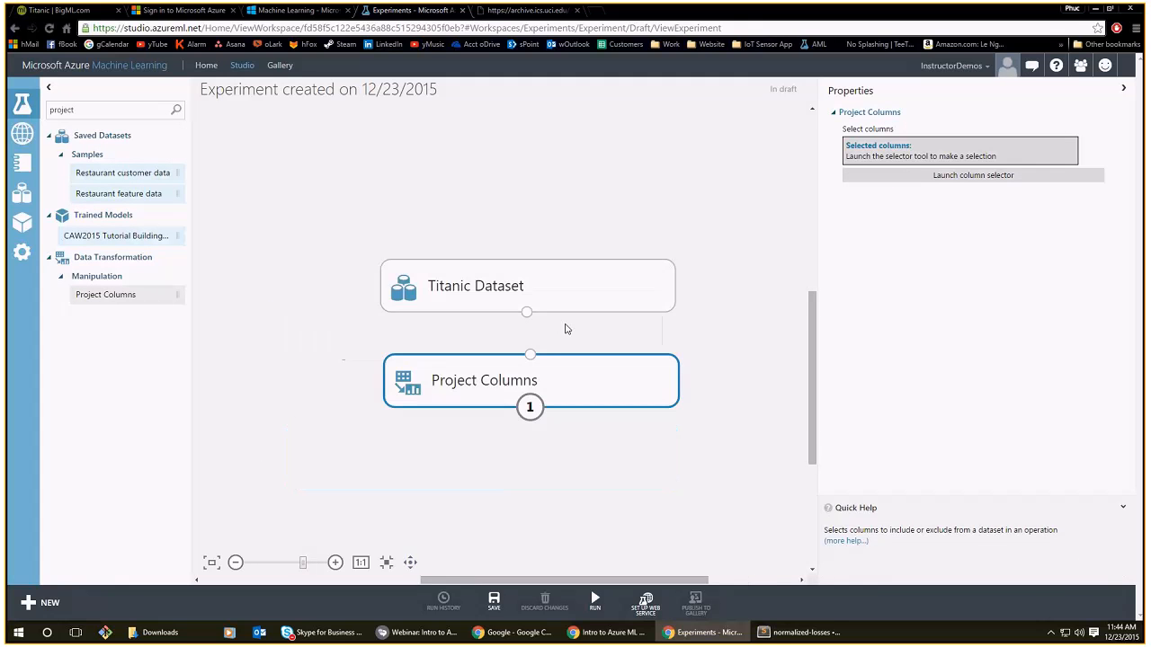
{"action": "left_click_drag", "start_coordinate": [578, 379], "coordinate": [570, 375]}
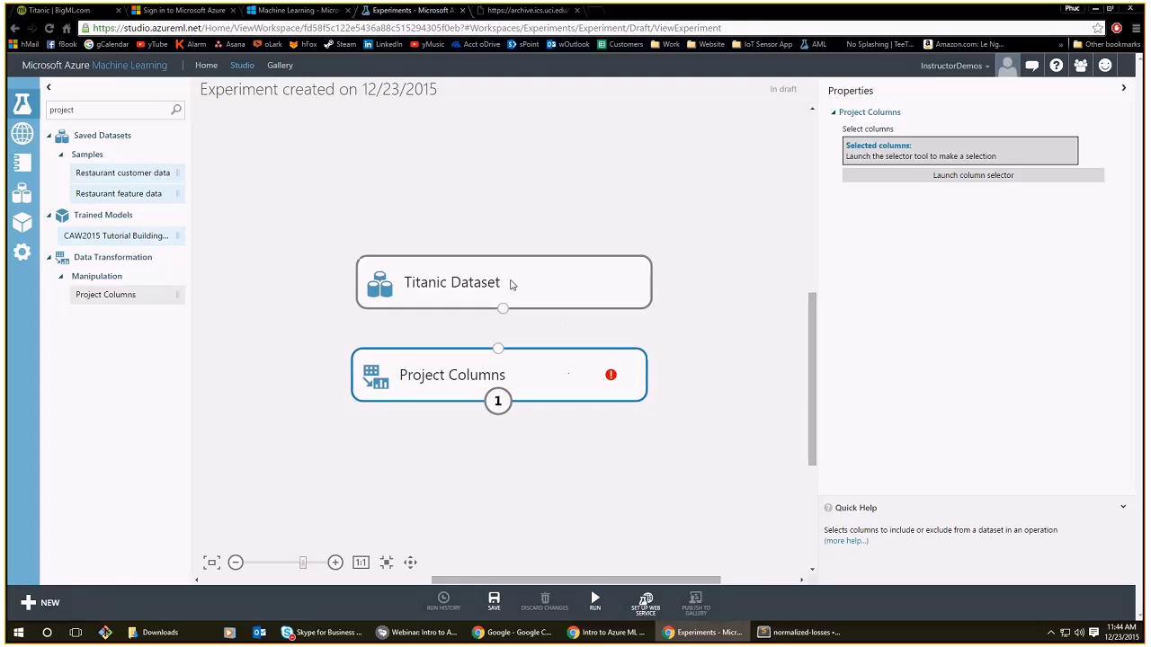
{"action": "left_click_drag", "start_coordinate": [503, 308], "coordinate": [498, 349]}
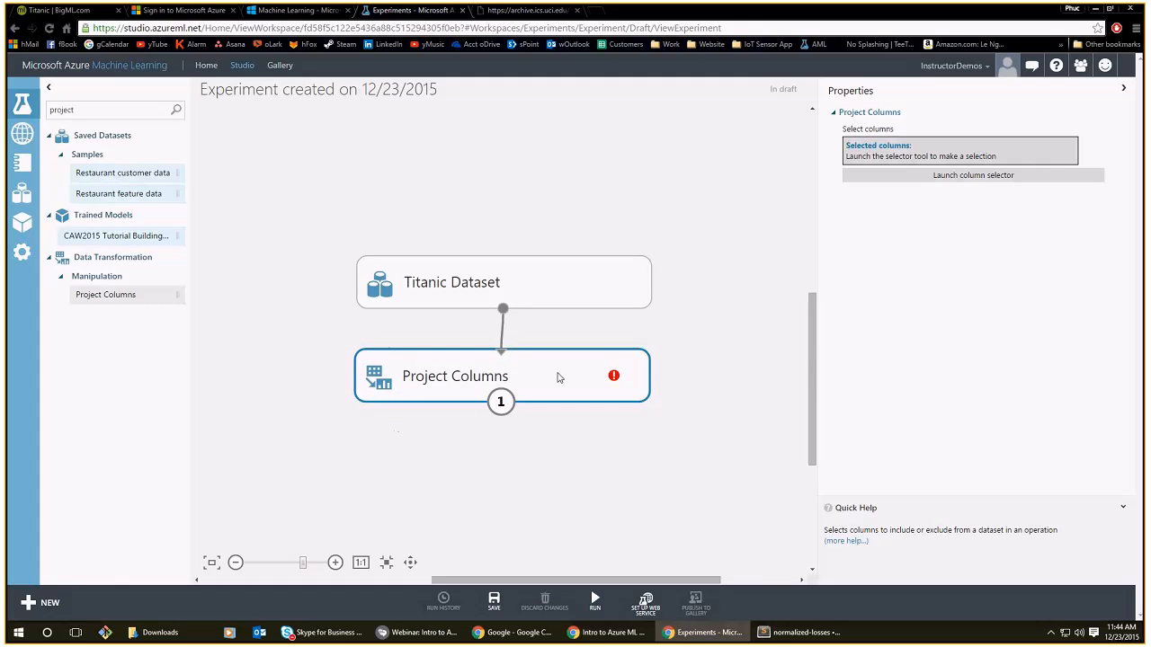
{"action": "left_click_drag", "start_coordinate": [557, 378], "coordinate": [548, 379]}
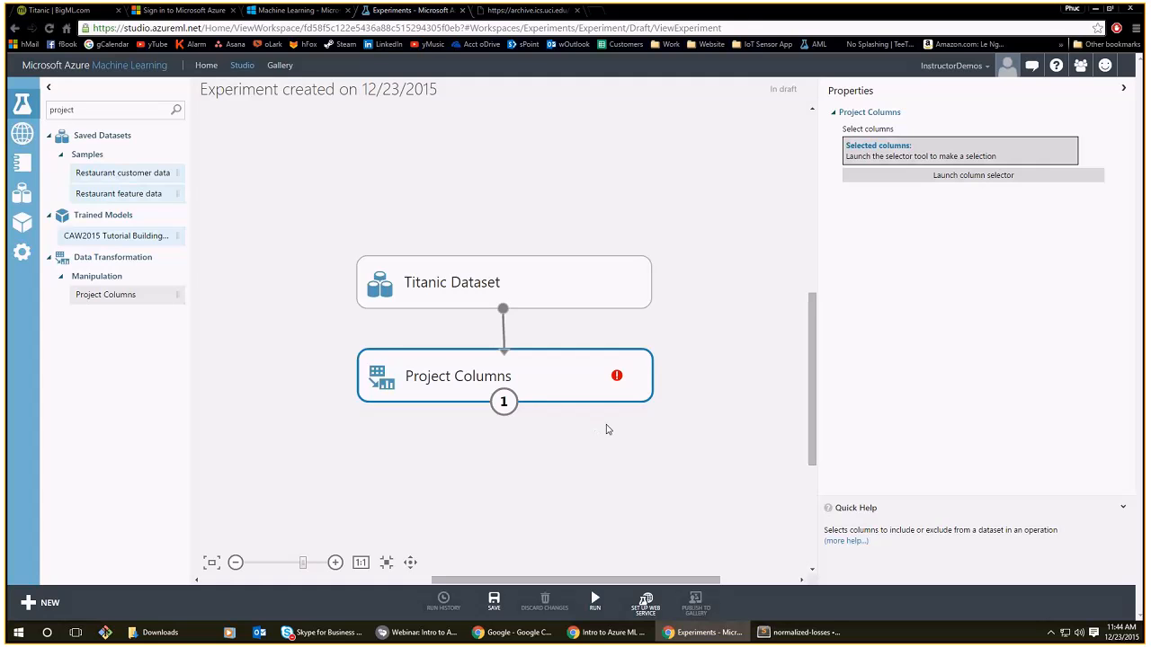
{"action": "left_click", "coordinate": [916, 185]}
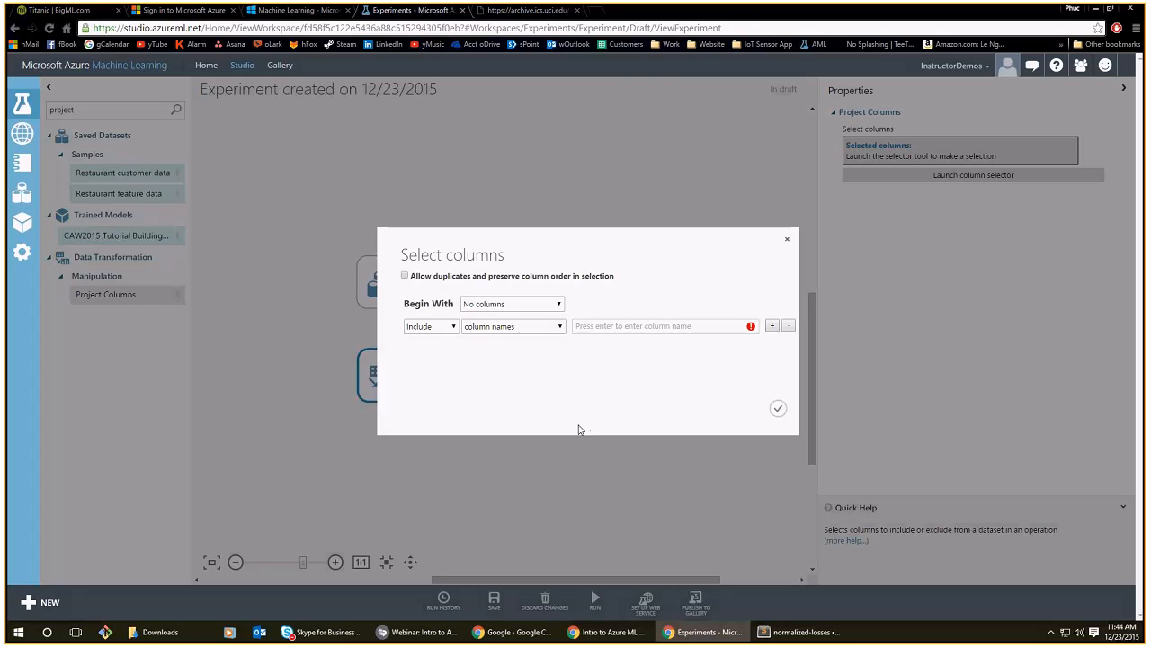
{"action": "left_click", "coordinate": [487, 307]}
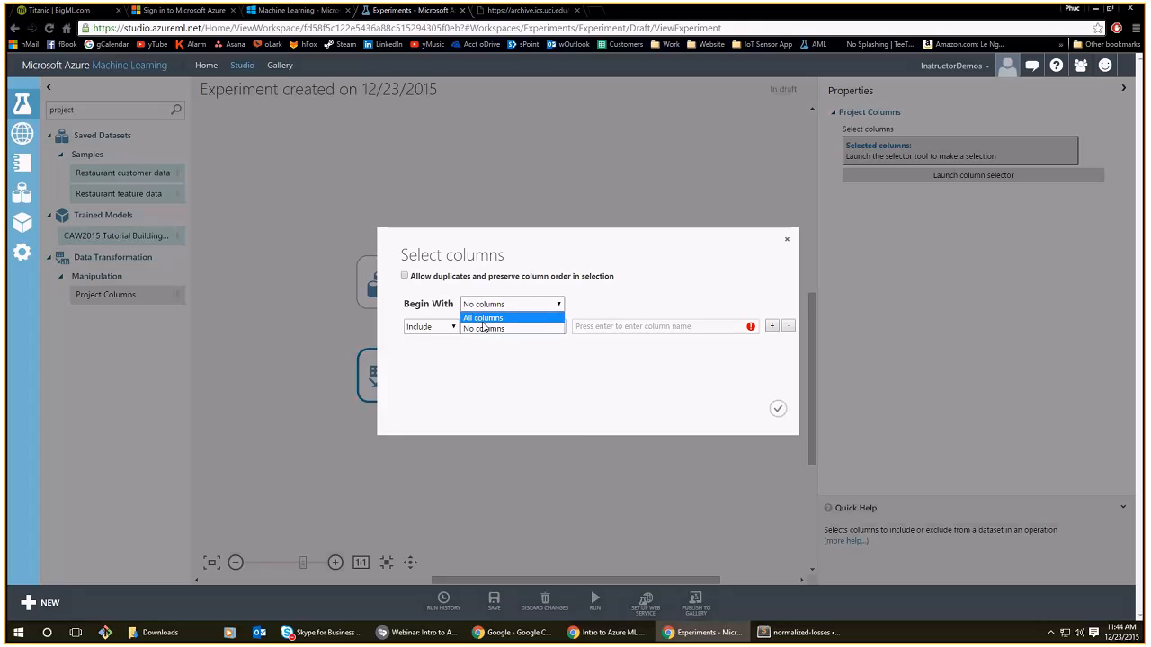
{"action": "left_click", "coordinate": [482, 320]}
{"action": "left_click", "coordinate": [449, 327]}
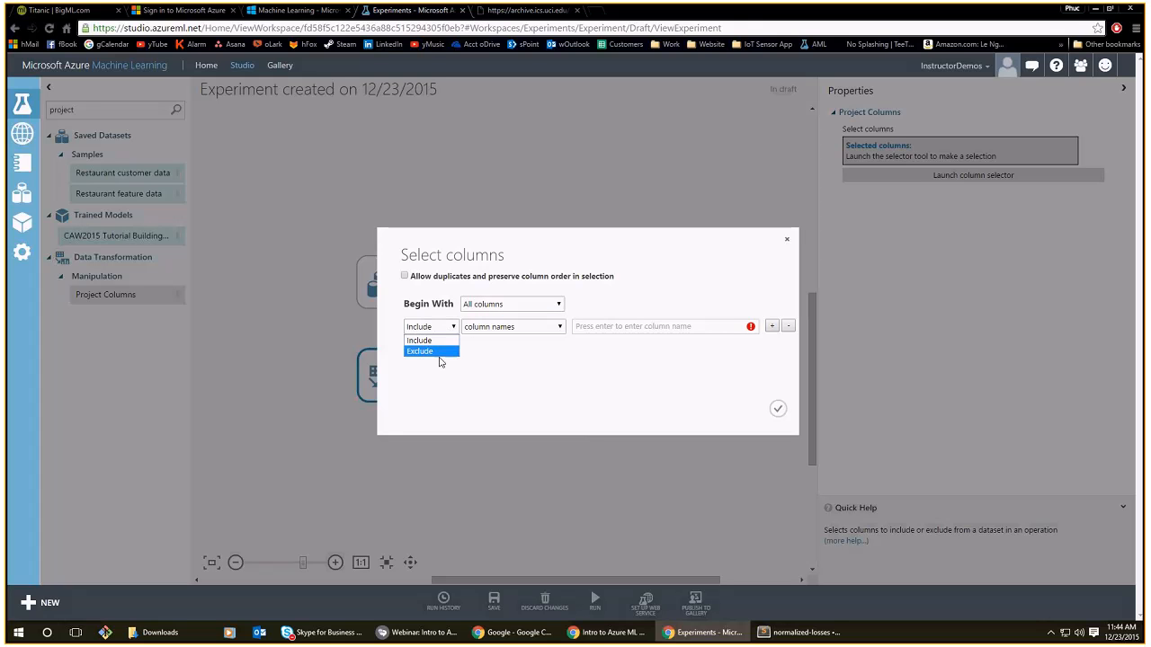
{"action": "left_click", "coordinate": [435, 352]}
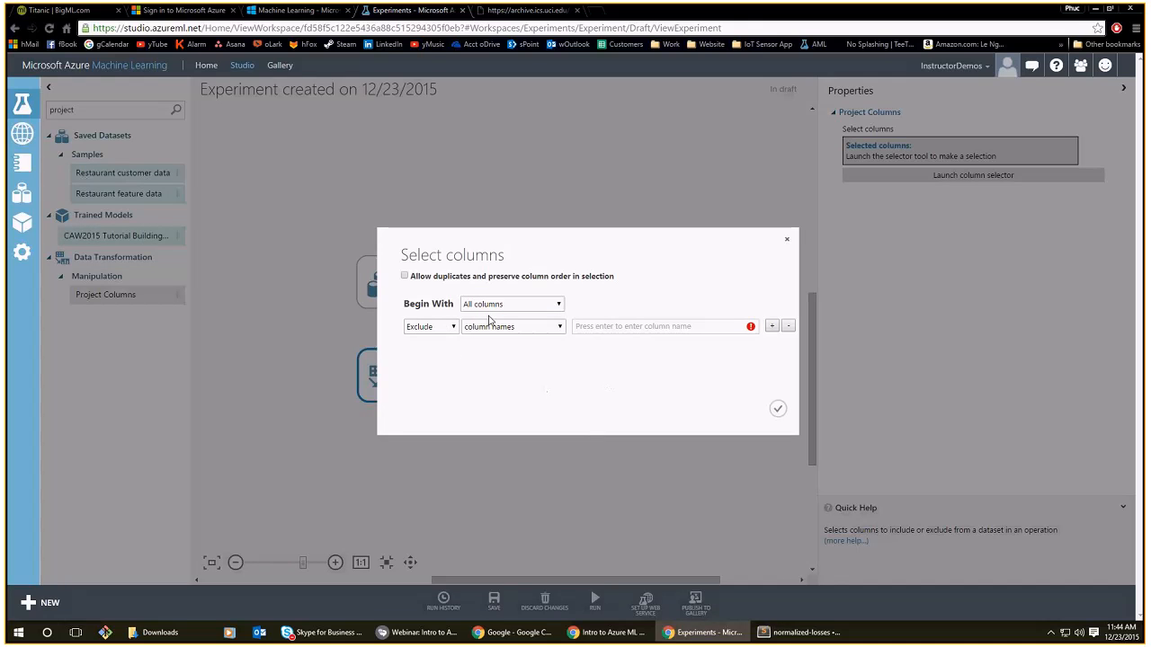
{"action": "key", "text": "ctrl+plus"}
{"action": "key", "text": "ctrl+plus"}
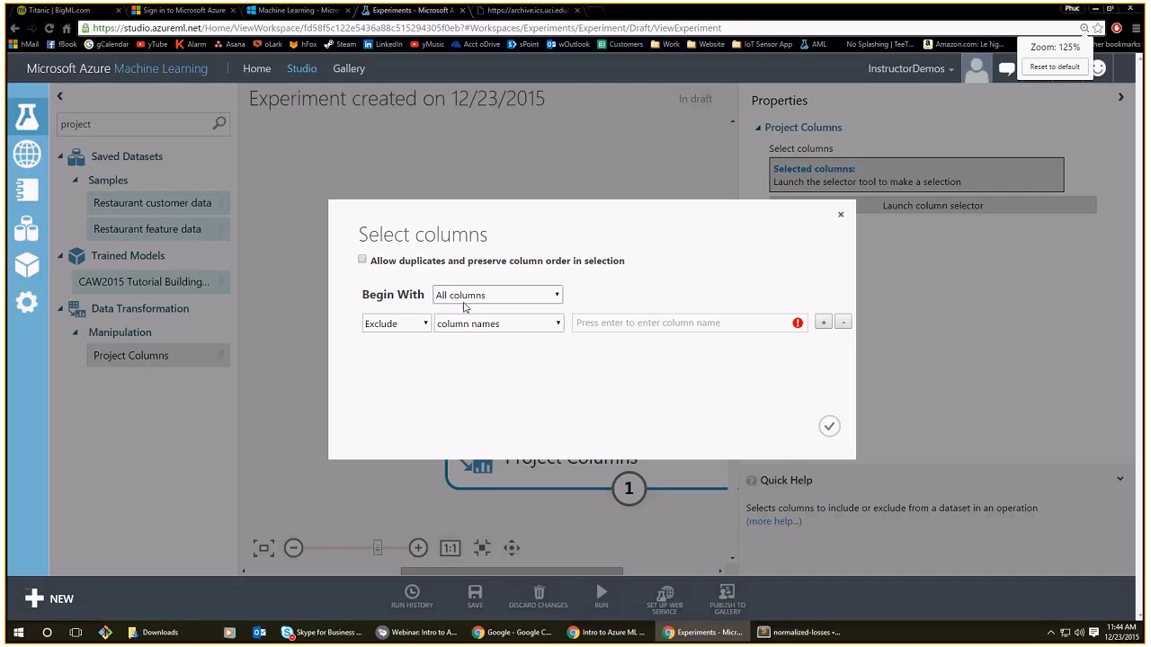
{"action": "left_click", "coordinate": [841, 214]}
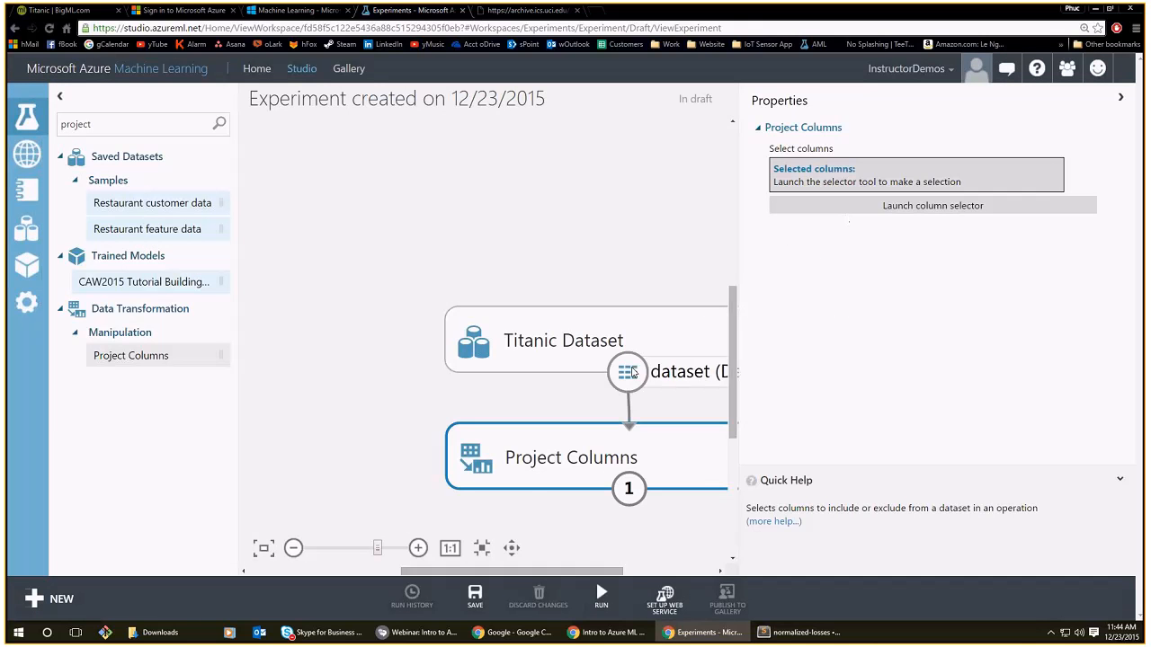
Visualize the Titanic Dataset to check its number of columns, and close the visualization.
{"action": "right_click", "coordinate": [627, 373]}
{"action": "left_click", "coordinate": [686, 406]}
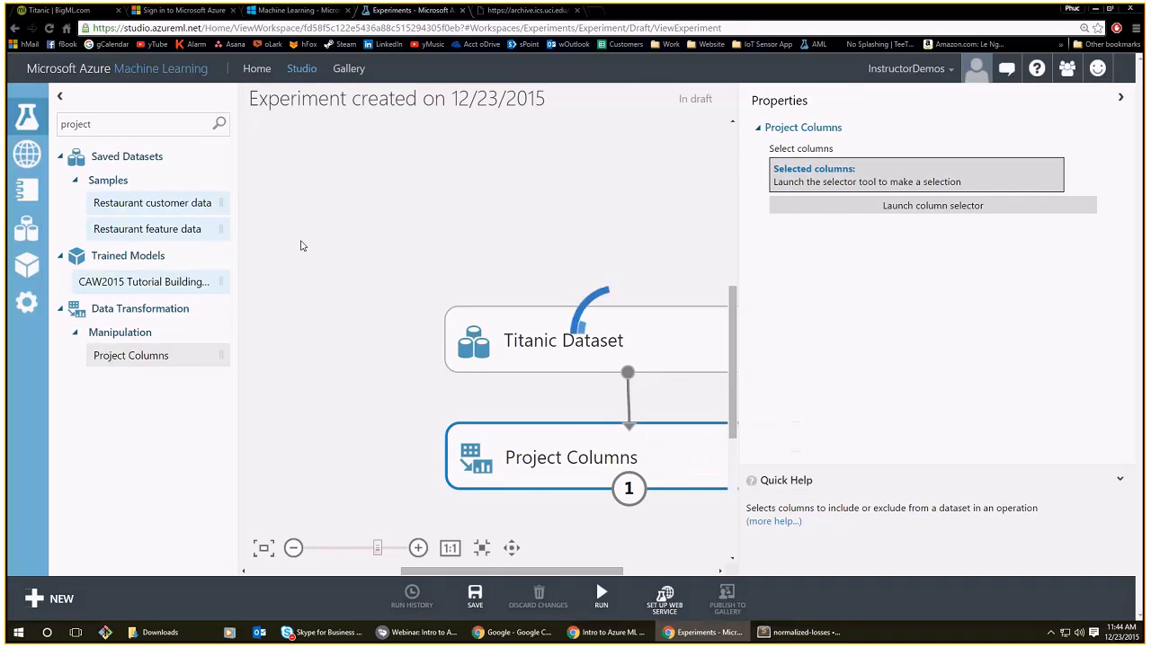
{"action": "triple_click", "coordinate": [177, 155]}
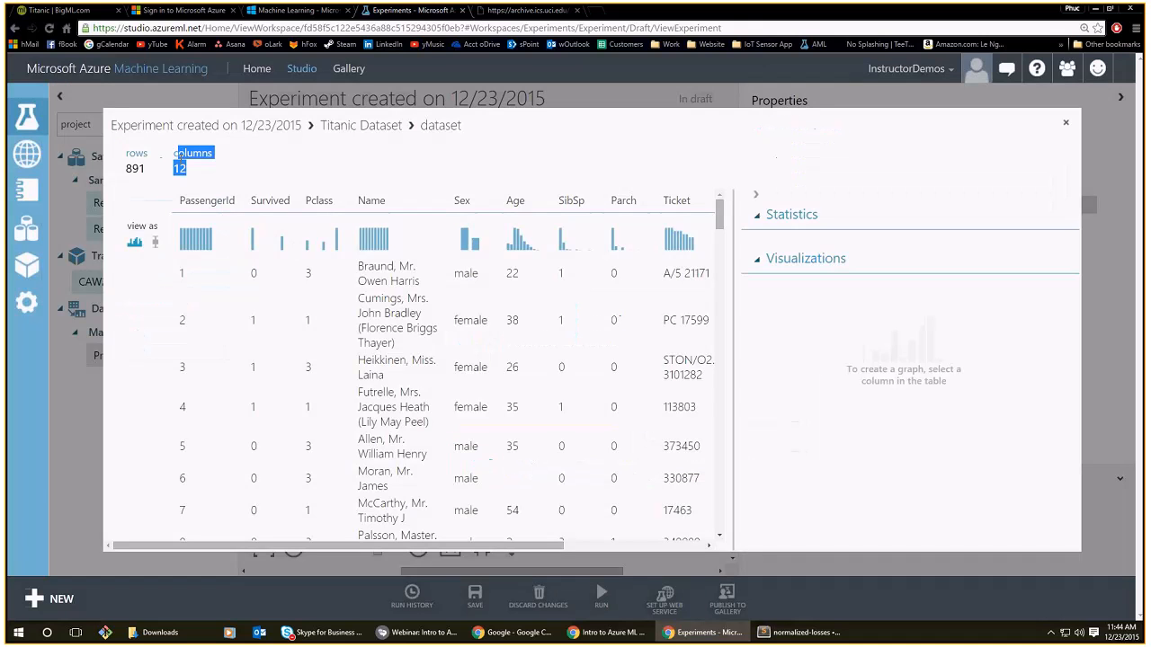
{"action": "left_click", "coordinate": [1066, 123]}
Configure the Project Columns module to begin with all columns and exclude PassengerId, Name and Ticket.
{"action": "left_click", "coordinate": [935, 205]}
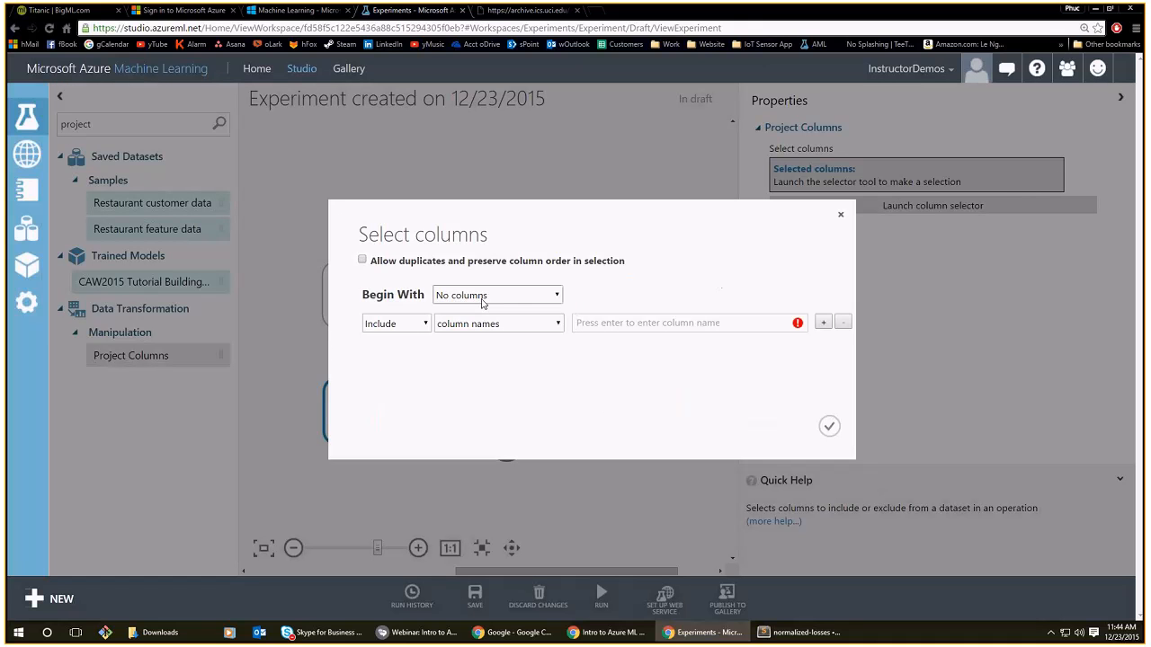
{"action": "left_click", "coordinate": [482, 296]}
{"action": "left_click", "coordinate": [458, 309]}
{"action": "left_click", "coordinate": [396, 324]}
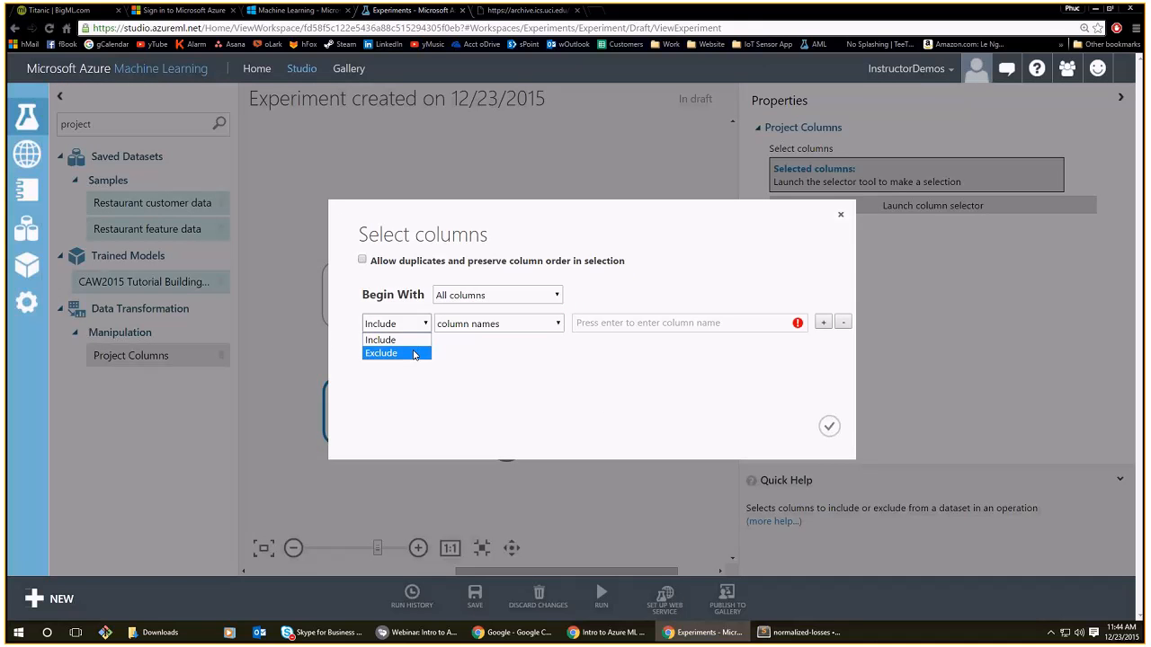
{"action": "left_click", "coordinate": [400, 352]}
{"action": "left_click", "coordinate": [654, 316]}
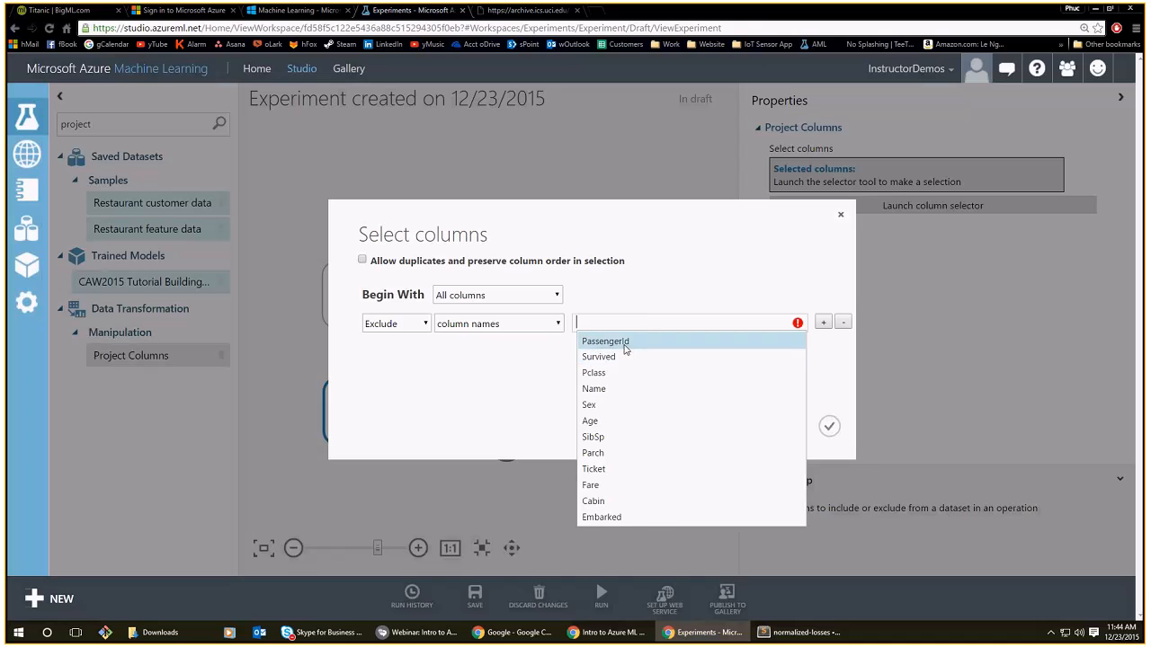
{"action": "left_click", "coordinate": [625, 335]}
{"action": "left_click", "coordinate": [673, 395]}
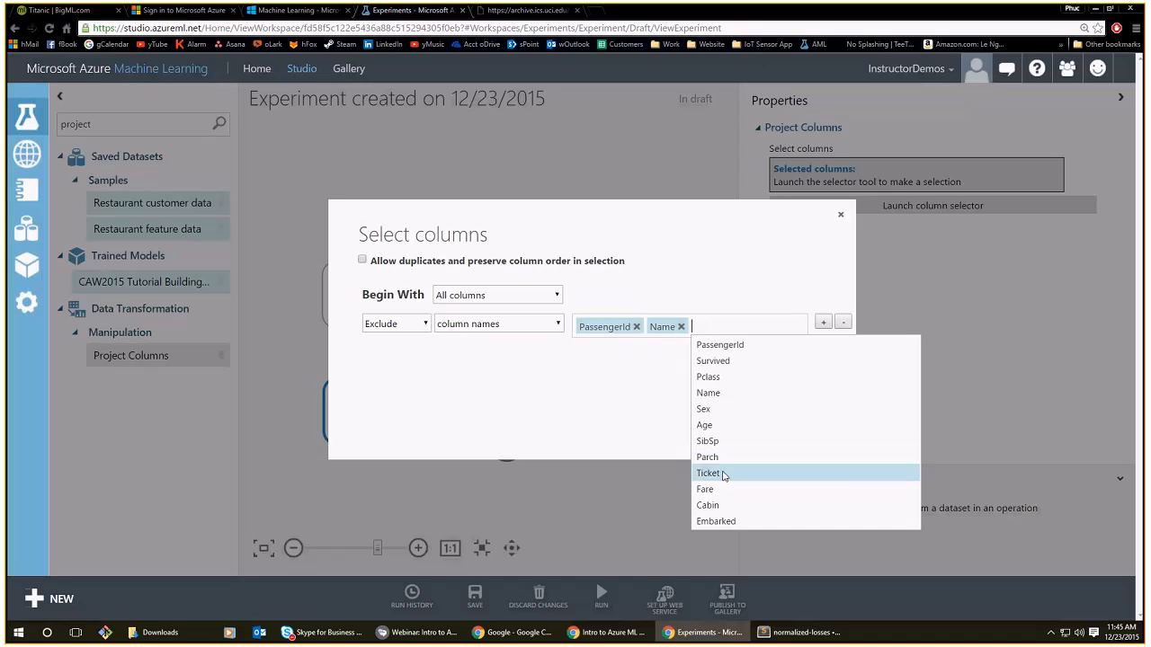
{"action": "left_click", "coordinate": [710, 474]}
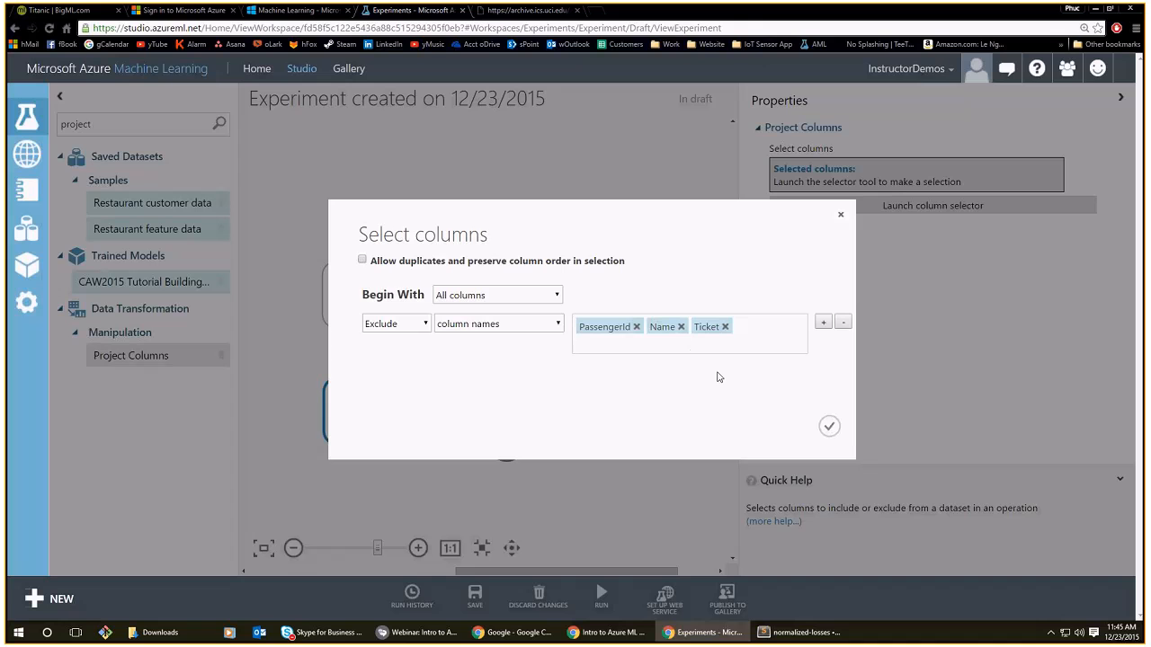
{"action": "left_click", "coordinate": [829, 426]}
Run the experiment and visualize the results dataset of the Project Columns module.
{"action": "left_click", "coordinate": [627, 593]}
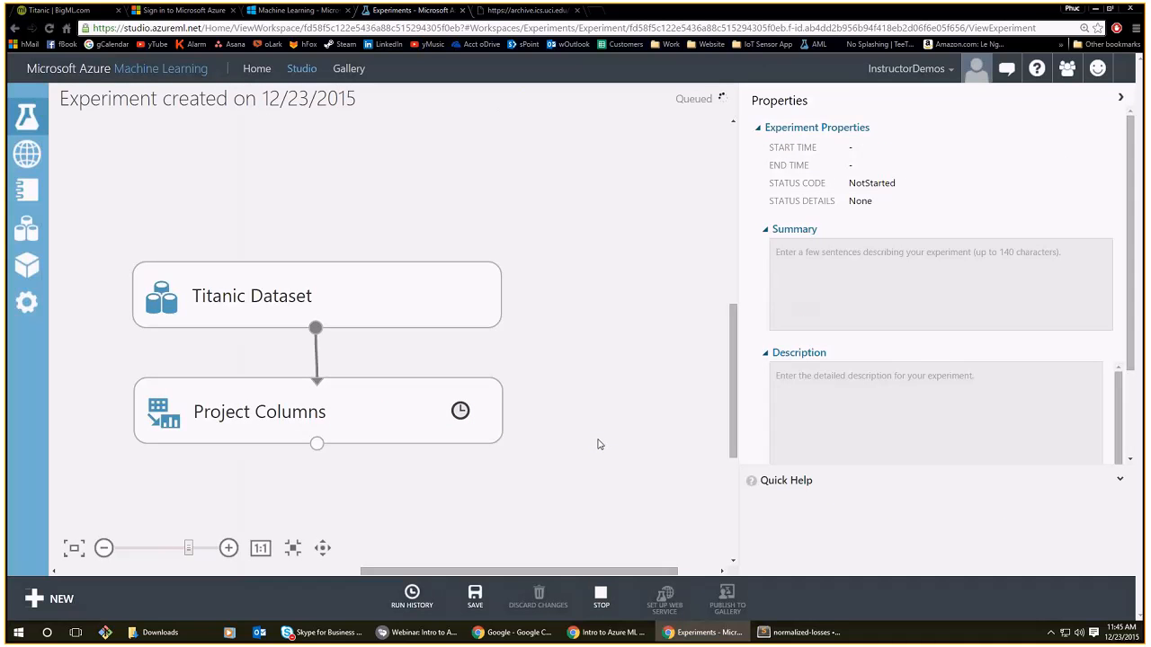
{"action": "left_click", "coordinate": [393, 404]}
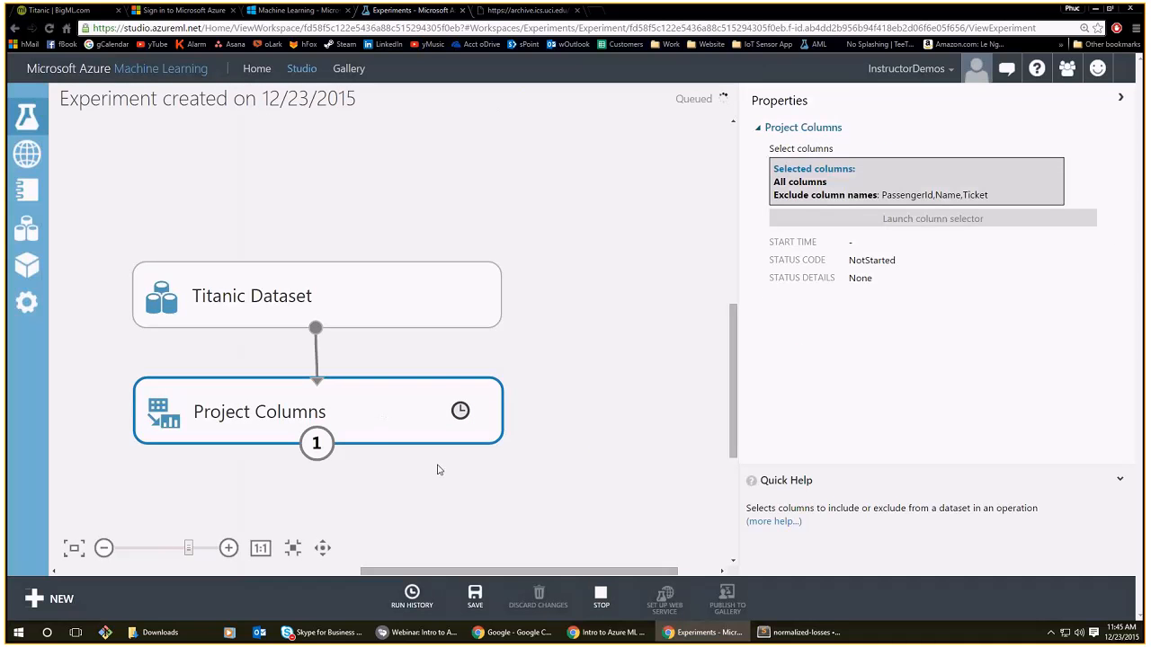
{"action": "scroll", "coordinate": [477, 468], "scroll_direction": "down", "scroll_amount": 1}
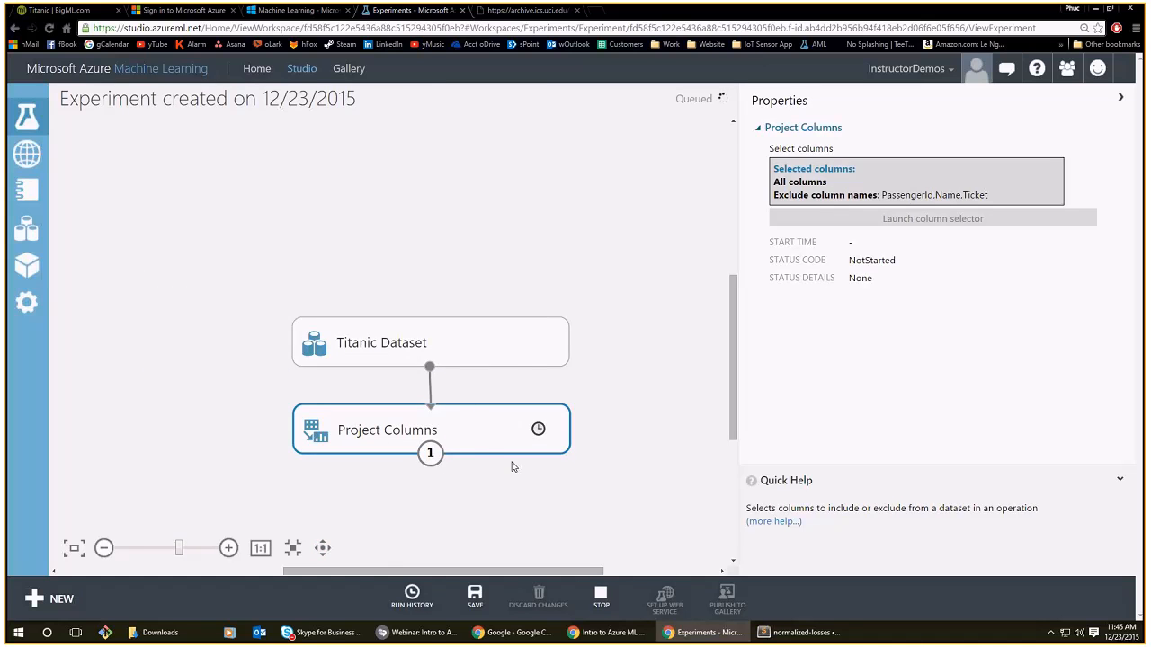
{"action": "right_click", "coordinate": [455, 421]}
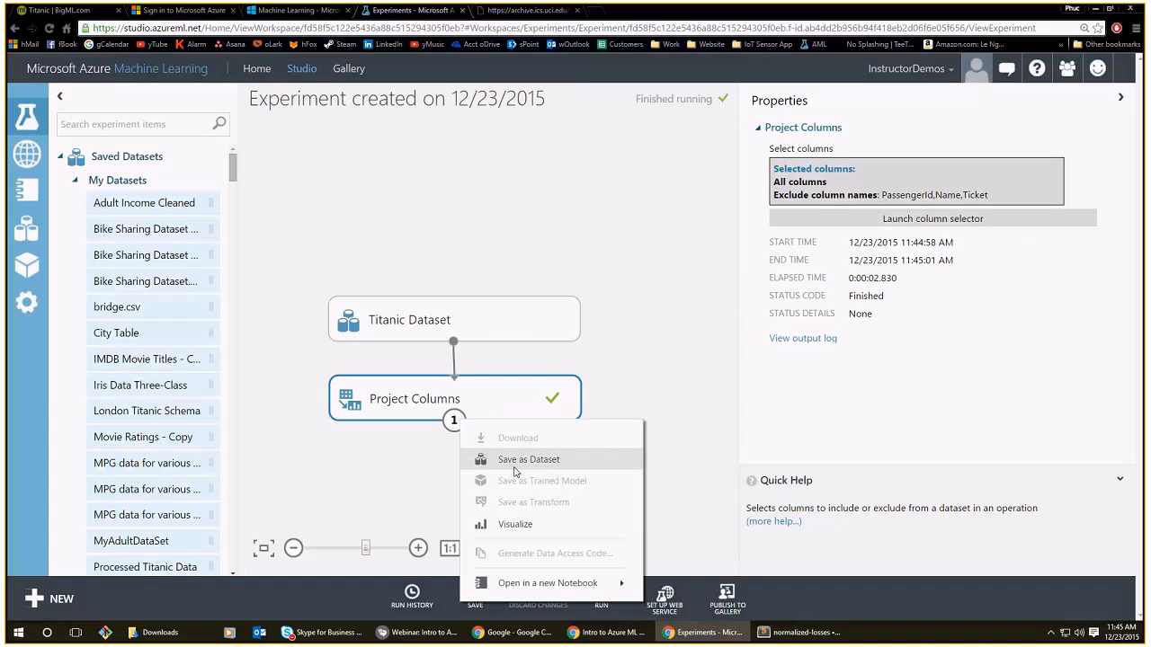
{"action": "left_click", "coordinate": [515, 524]}
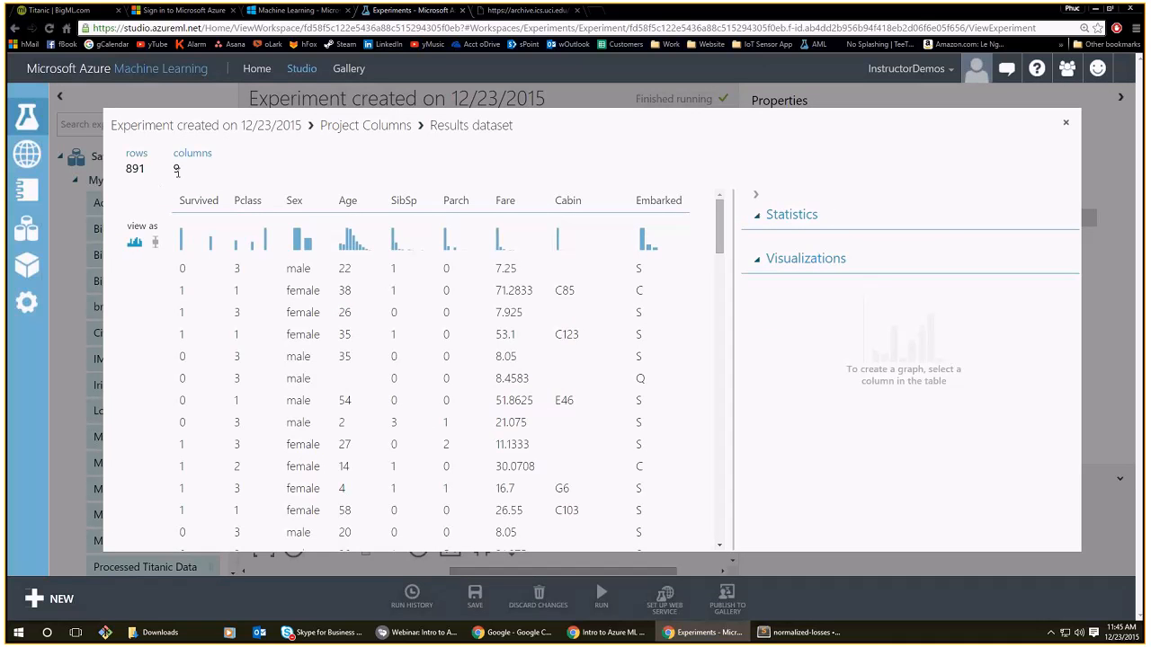
Examine the statistics of the Age, Fare and Cabin columns in the results dataset, and close the visualization.
{"action": "left_click", "coordinate": [355, 236]}
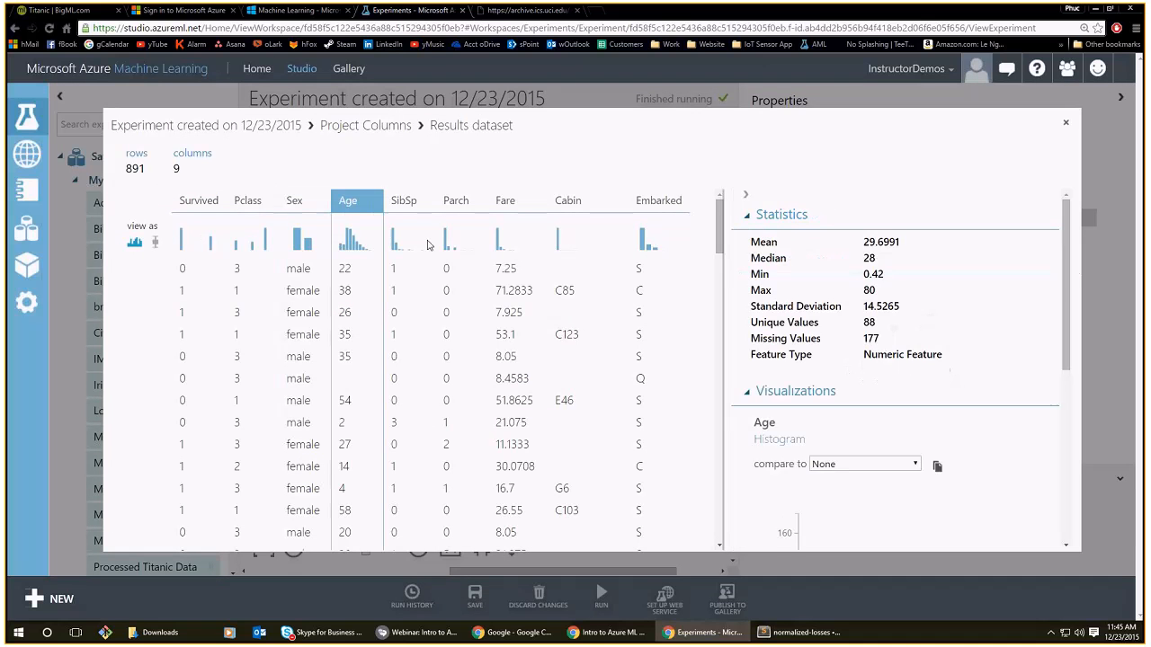
{"action": "left_click", "coordinate": [507, 239]}
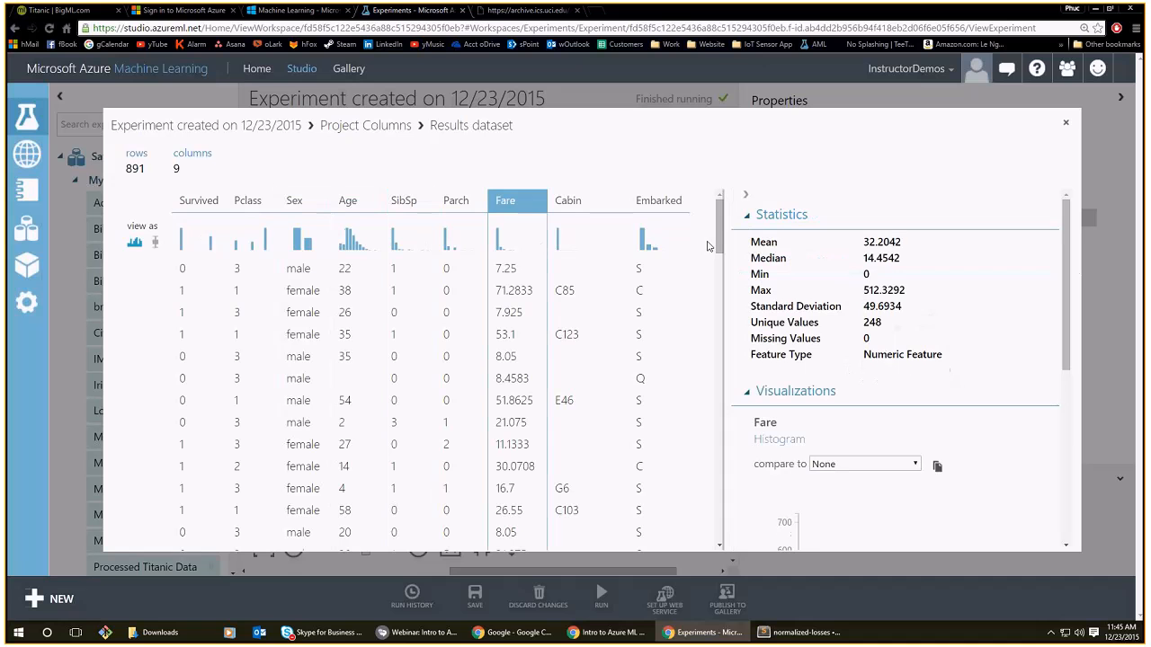
{"action": "left_click", "coordinate": [551, 242]}
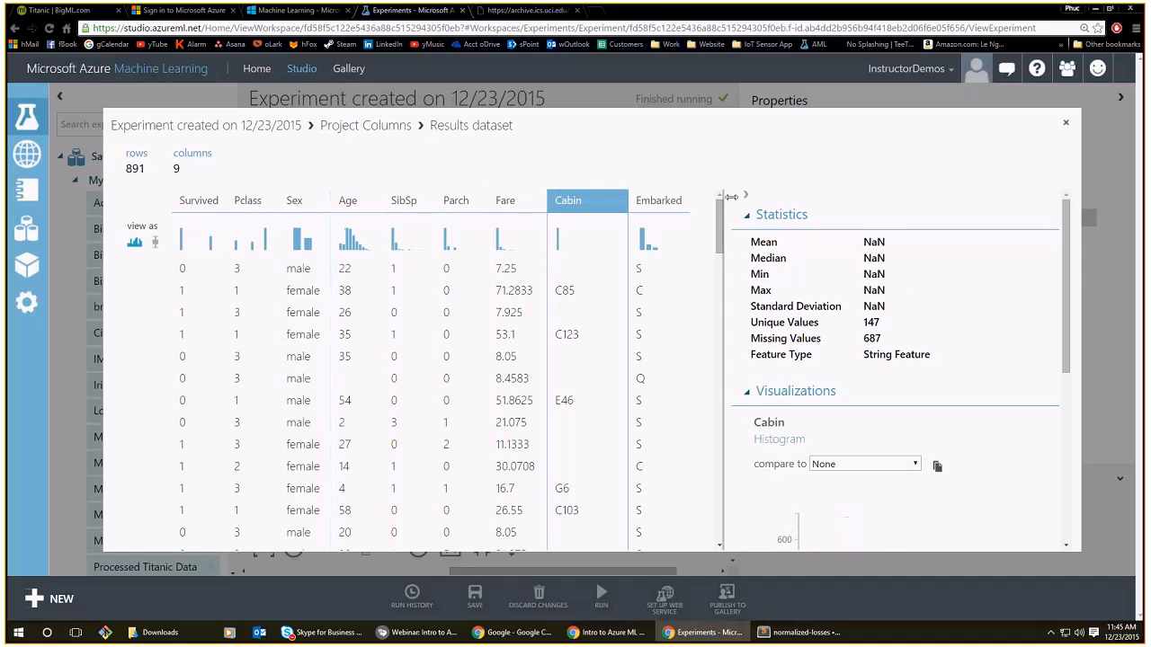
{"action": "left_click", "coordinate": [1064, 122]}
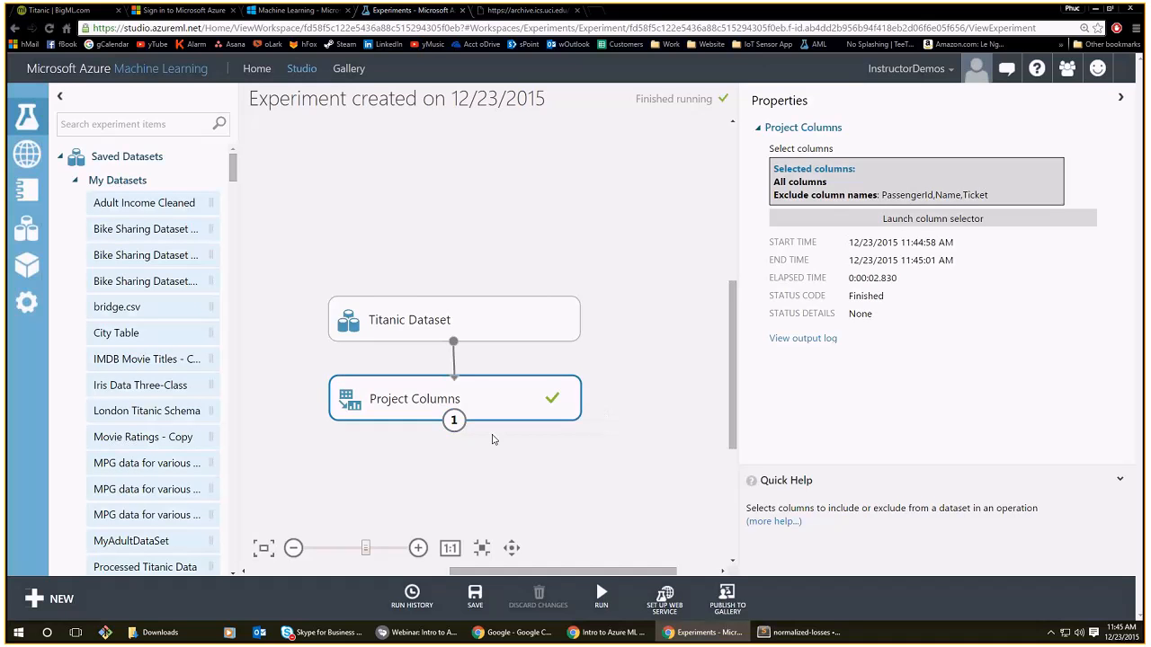
Visualize the original Titanic Dataset to compare its column count with the Project Columns output, and close it.
{"action": "right_click", "coordinate": [454, 352]}
{"action": "left_click", "coordinate": [491, 389]}
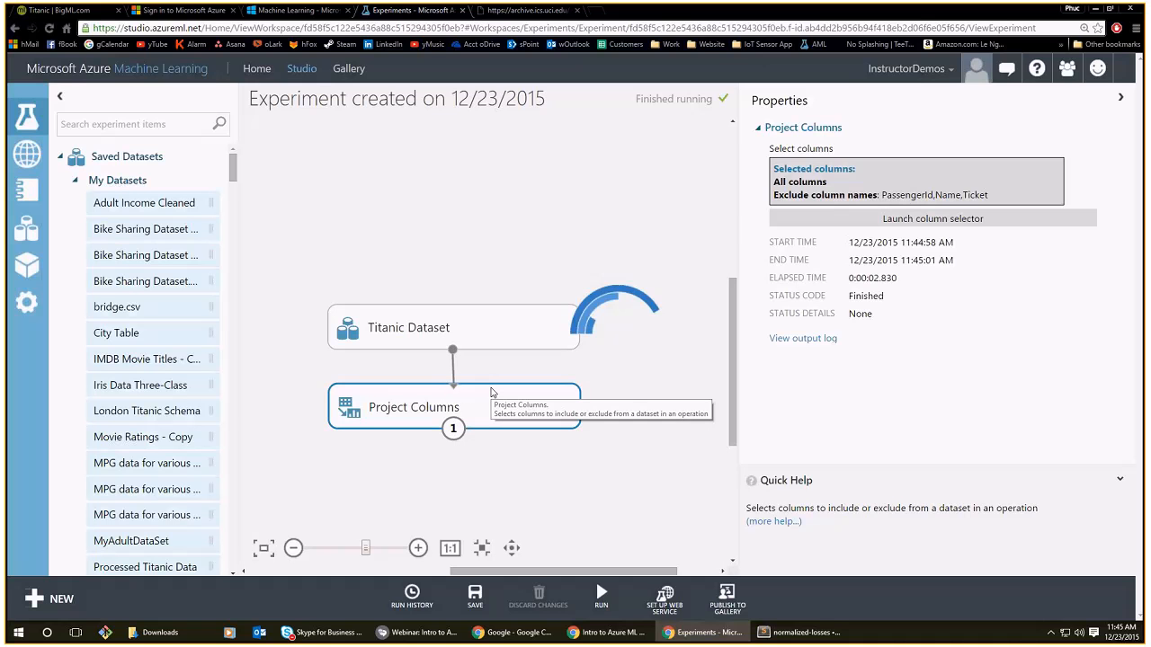
{"action": "double_click", "coordinate": [181, 168]}
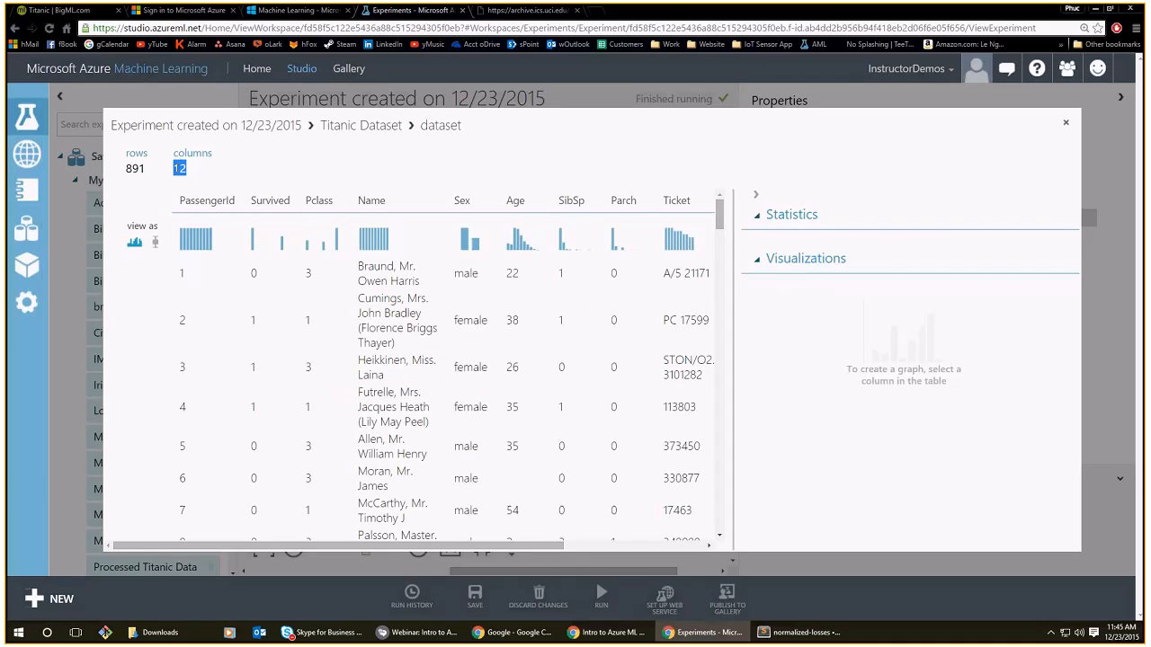
{"action": "left_click", "coordinate": [378, 236]}
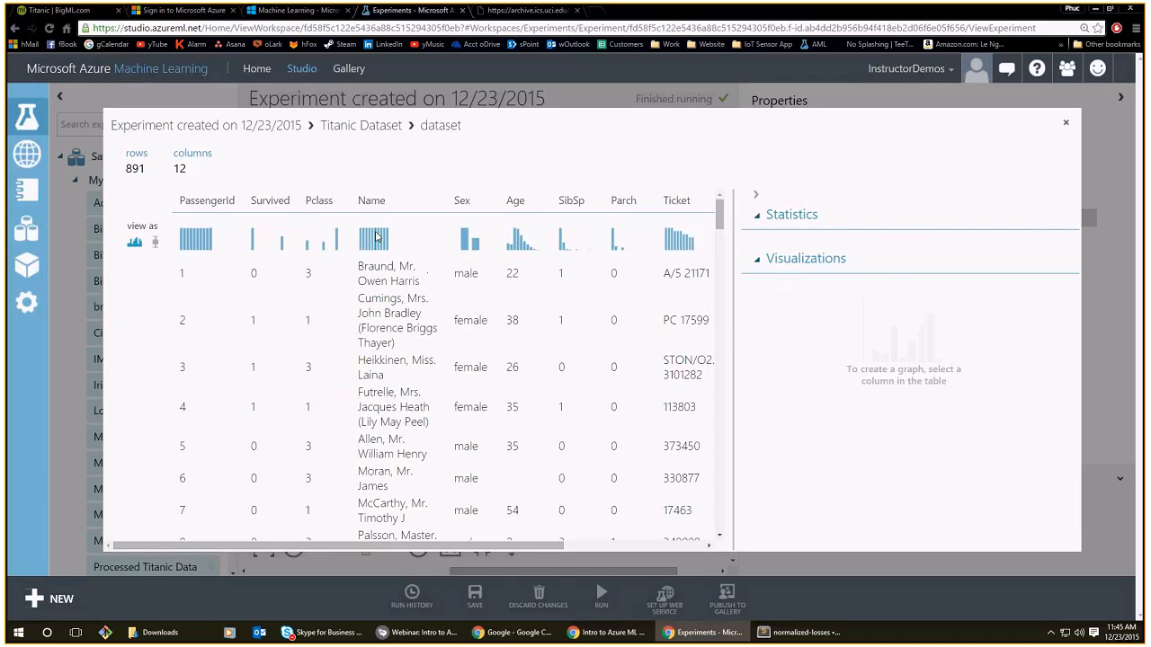
{"action": "left_click", "coordinate": [235, 222]}
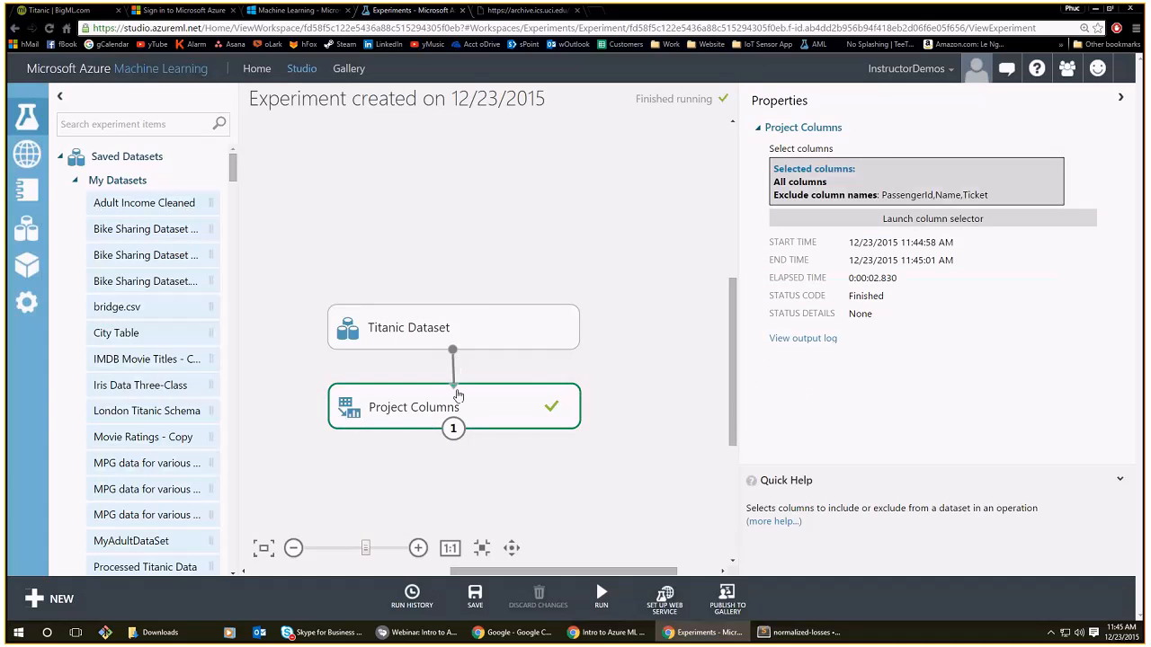
Duplicate the Project Columns module beside the original and connect the Titanic Dataset, moved between them, to the copy.
{"action": "left_click_drag", "start_coordinate": [456, 397], "coordinate": [427, 420]}
{"action": "right_click", "coordinate": [454, 439]}
{"action": "left_click", "coordinate": [424, 451]}
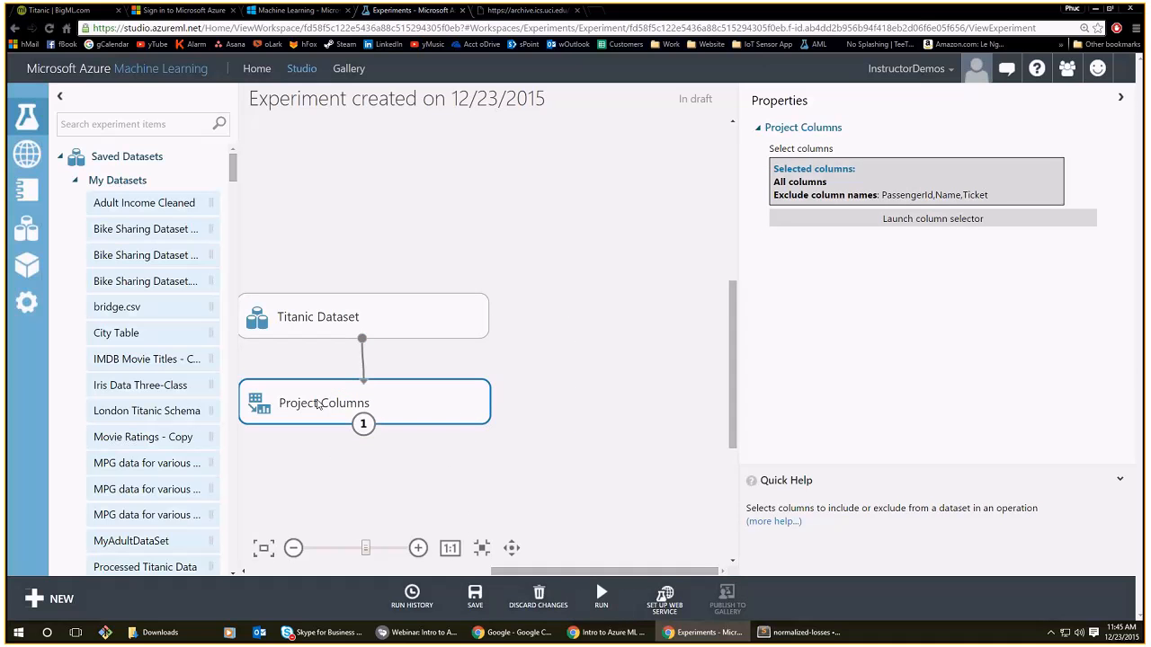
{"action": "key", "text": "ctrl+v"}
{"action": "left_click_drag", "start_coordinate": [427, 420], "coordinate": [645, 403]}
{"action": "left_click_drag", "start_coordinate": [362, 339], "coordinate": [633, 384]}
{"action": "left_click_drag", "start_coordinate": [432, 317], "coordinate": [573, 313]}
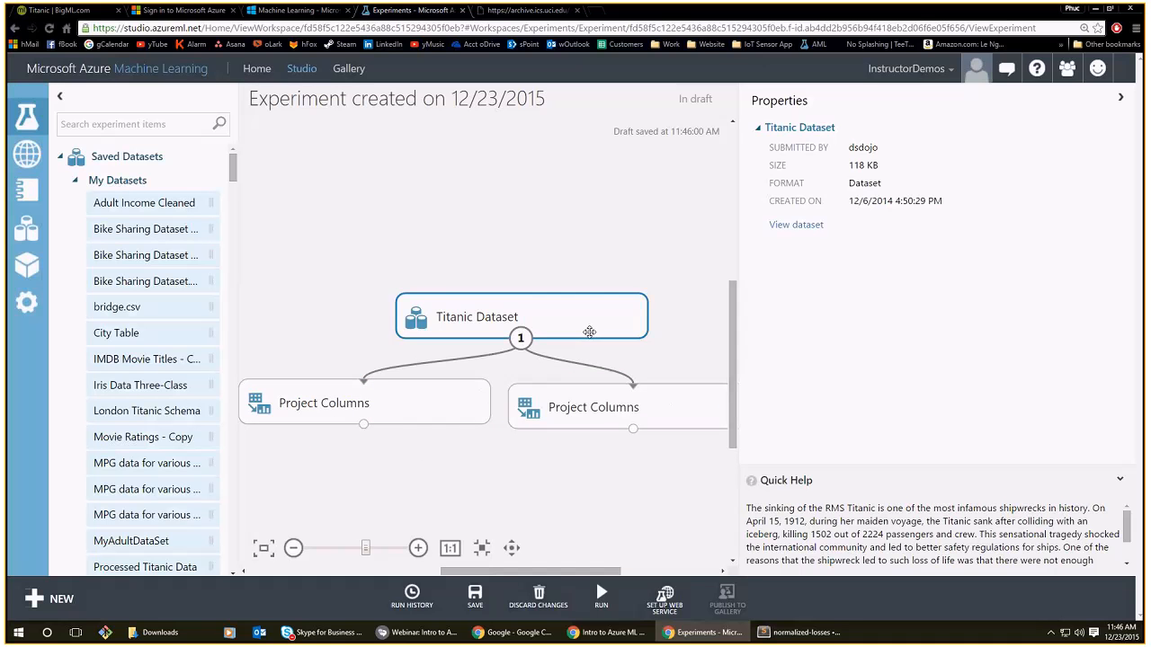
Clear PassengerId, Name and Ticket from the copied Project Columns module's column selection and set it to begin with no columns.
{"action": "left_click", "coordinate": [414, 409]}
{"action": "left_click", "coordinate": [515, 416]}
{"action": "left_click", "coordinate": [803, 227]}
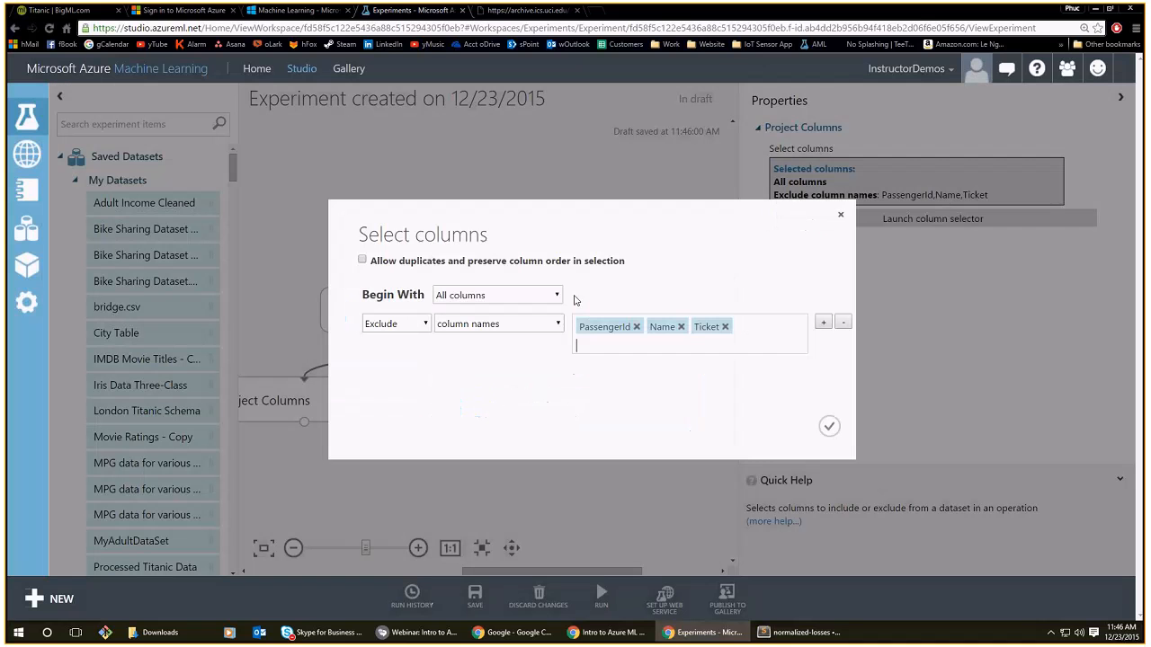
{"action": "left_click", "coordinate": [636, 328]}
{"action": "left_click", "coordinate": [656, 327]}
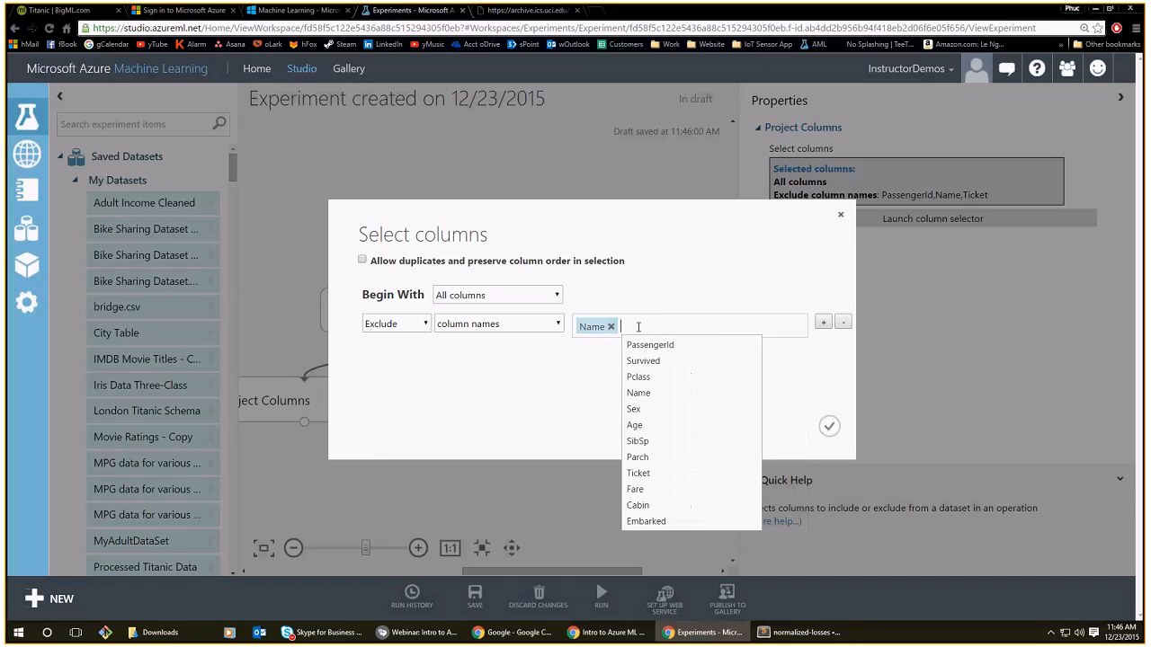
{"action": "left_click", "coordinate": [612, 326]}
{"action": "left_click", "coordinate": [506, 298]}
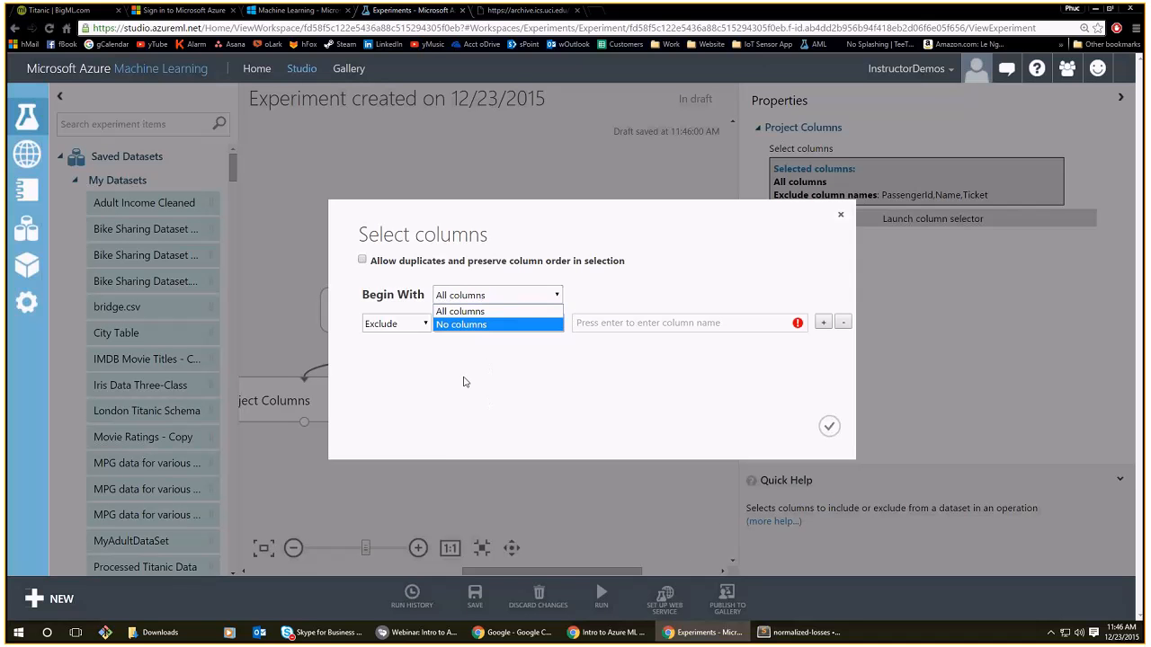
{"action": "left_click", "coordinate": [518, 370]}
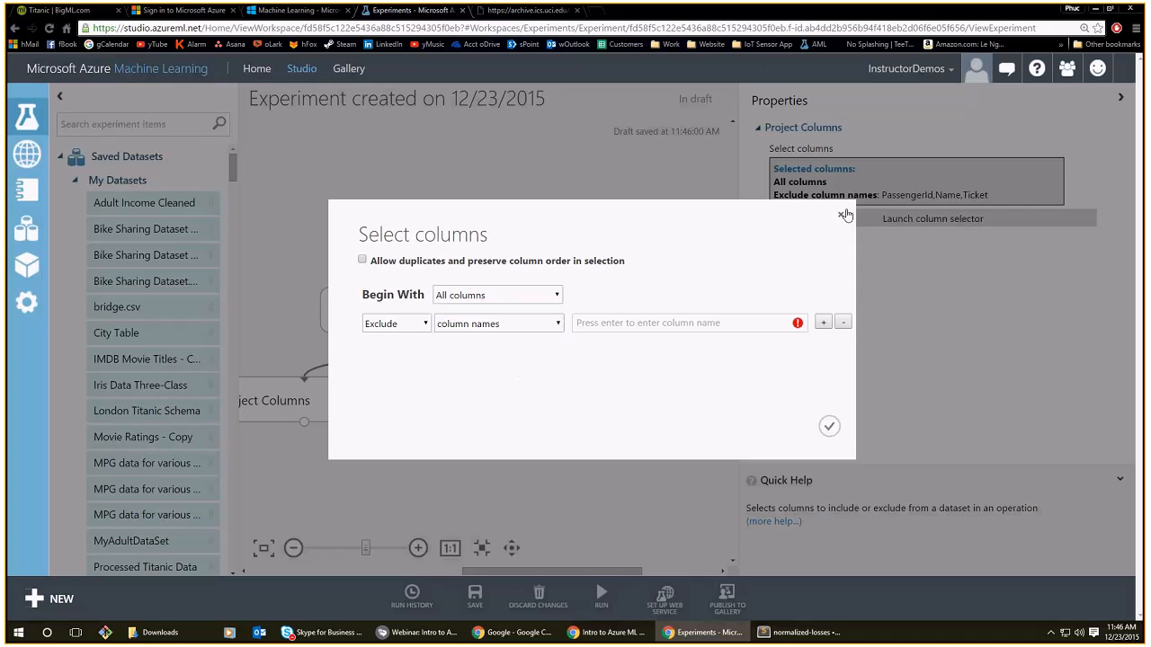
{"action": "left_click", "coordinate": [442, 301]}
{"action": "left_click", "coordinate": [454, 324]}
Include the Survived, Pclass, Sex, Age, SibSp, Parch, Fare, Cabin and Embarked columns in the copied module and confirm the selection.
{"action": "left_click", "coordinate": [629, 325]}
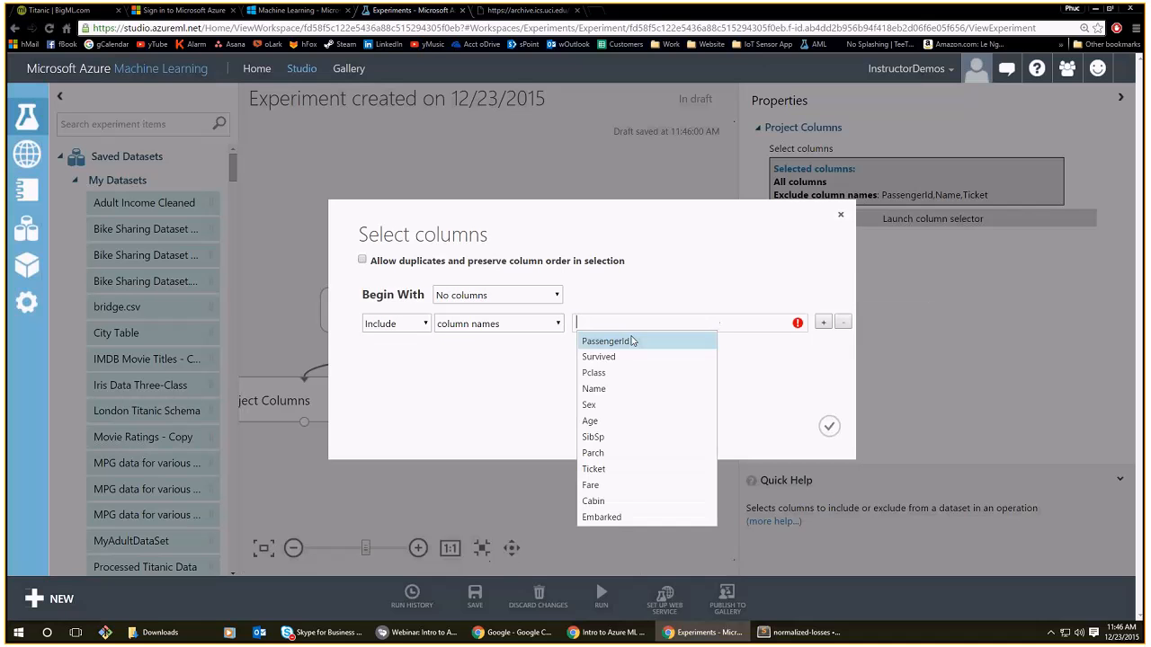
{"action": "left_click", "coordinate": [629, 357]}
{"action": "left_click", "coordinate": [643, 376]}
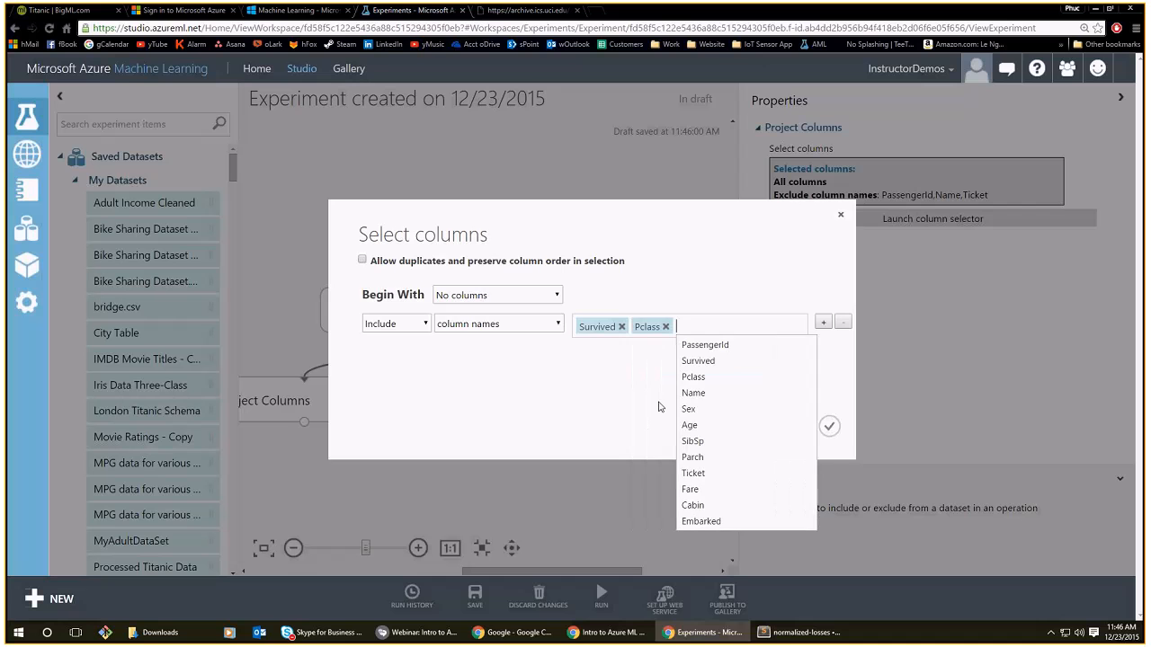
{"action": "left_click", "coordinate": [691, 409]}
{"action": "left_click", "coordinate": [721, 426]}
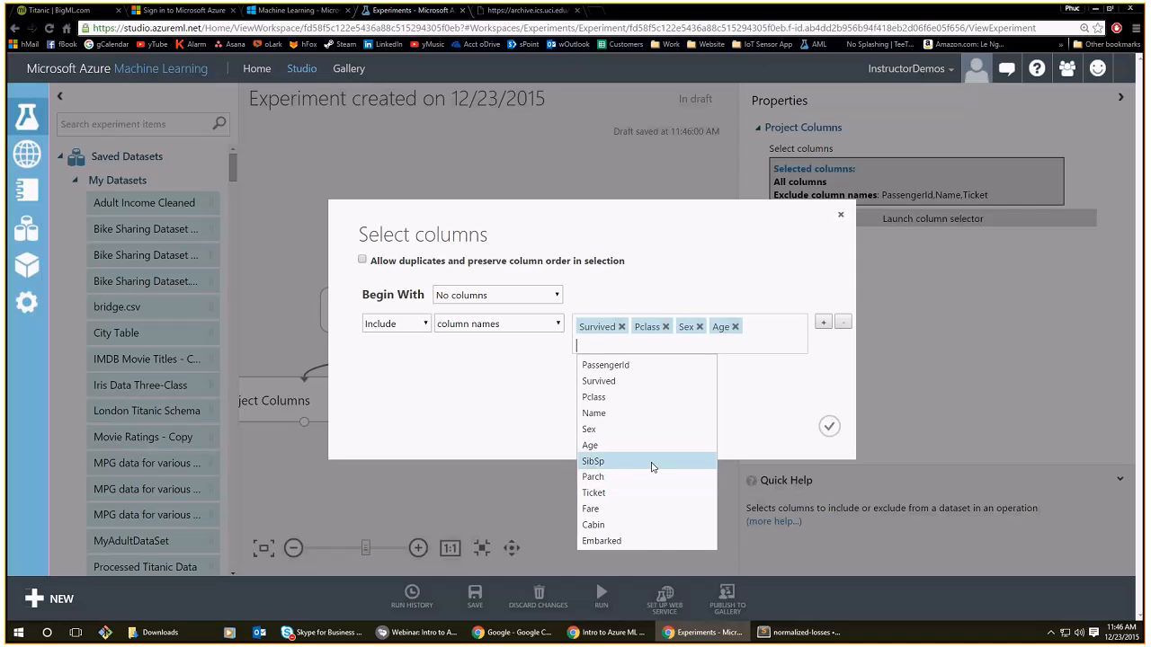
{"action": "left_click", "coordinate": [653, 479]}
{"action": "left_click", "coordinate": [653, 509]}
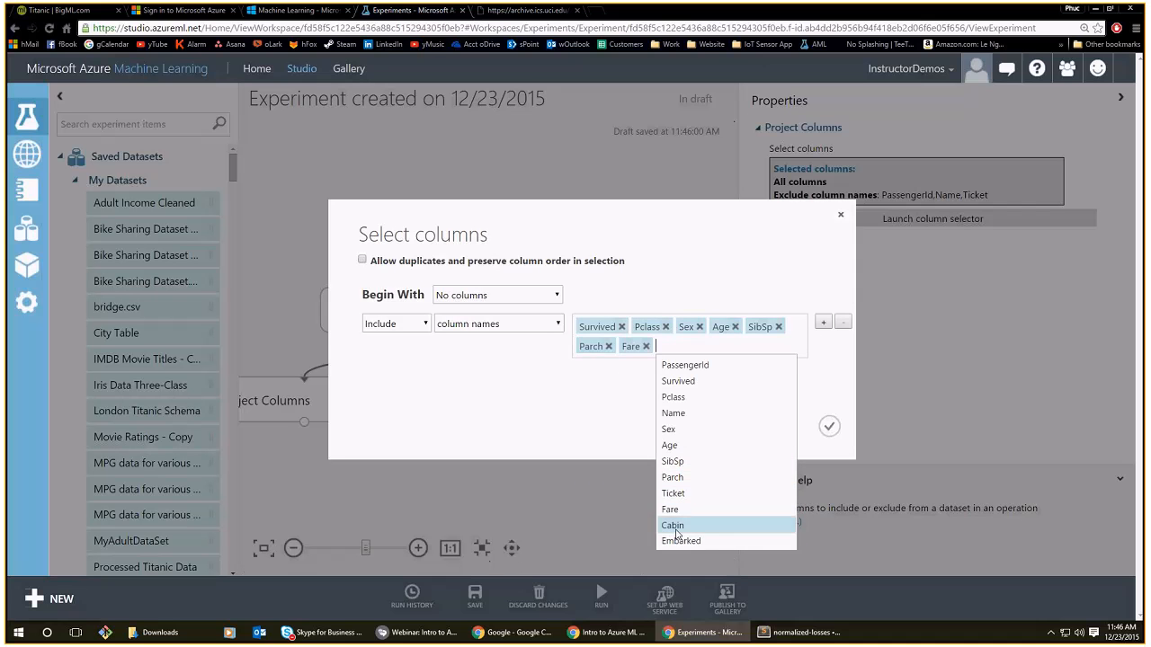
{"action": "left_click", "coordinate": [673, 526]}
{"action": "left_click", "coordinate": [673, 556]}
{"action": "left_click", "coordinate": [829, 426]}
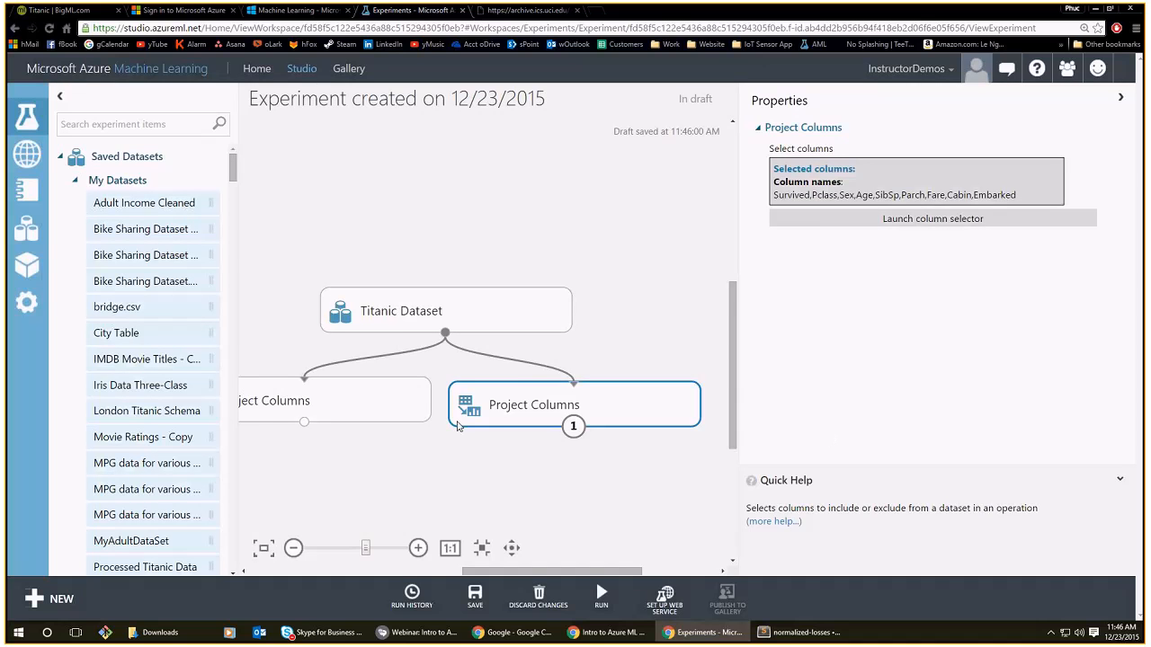
Find the Adult Census Income Binary Classification sample dataset and add it below the Project Columns modules.
{"action": "left_click_drag", "start_coordinate": [414, 443], "coordinate": [423, 438]}
{"action": "scroll", "coordinate": [424, 439], "scroll_direction": "down", "scroll_amount": 1}
{"action": "left_click", "coordinate": [147, 125]}
{"action": "type", "text": "adult"}
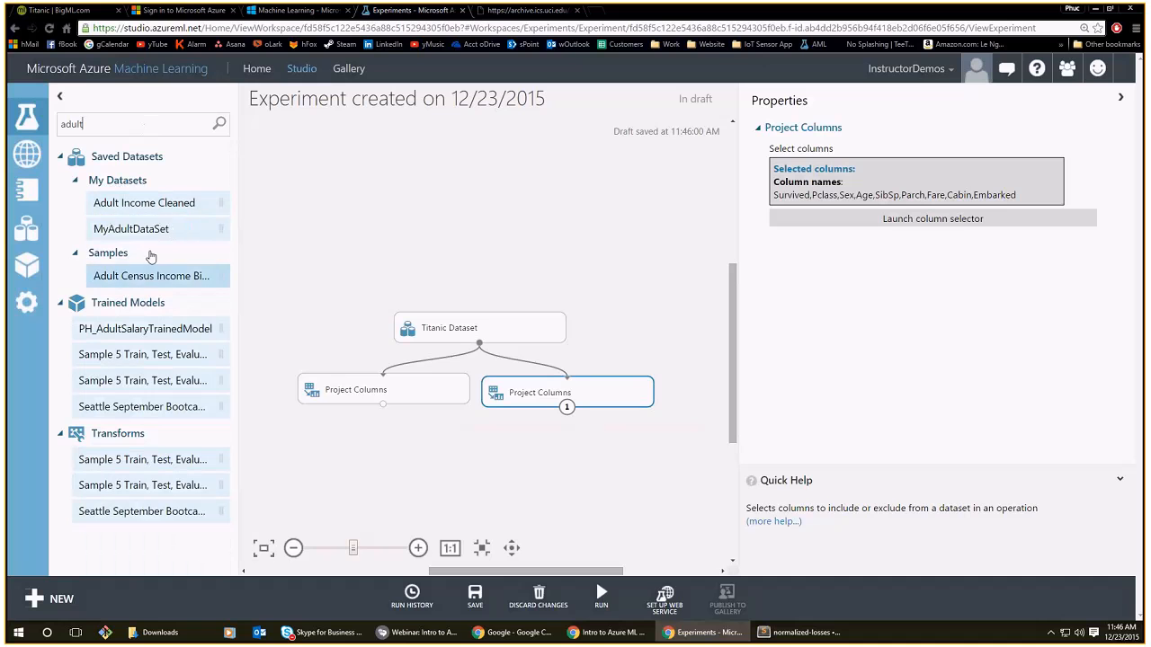
{"action": "left_click_drag", "start_coordinate": [154, 280], "coordinate": [395, 473]}
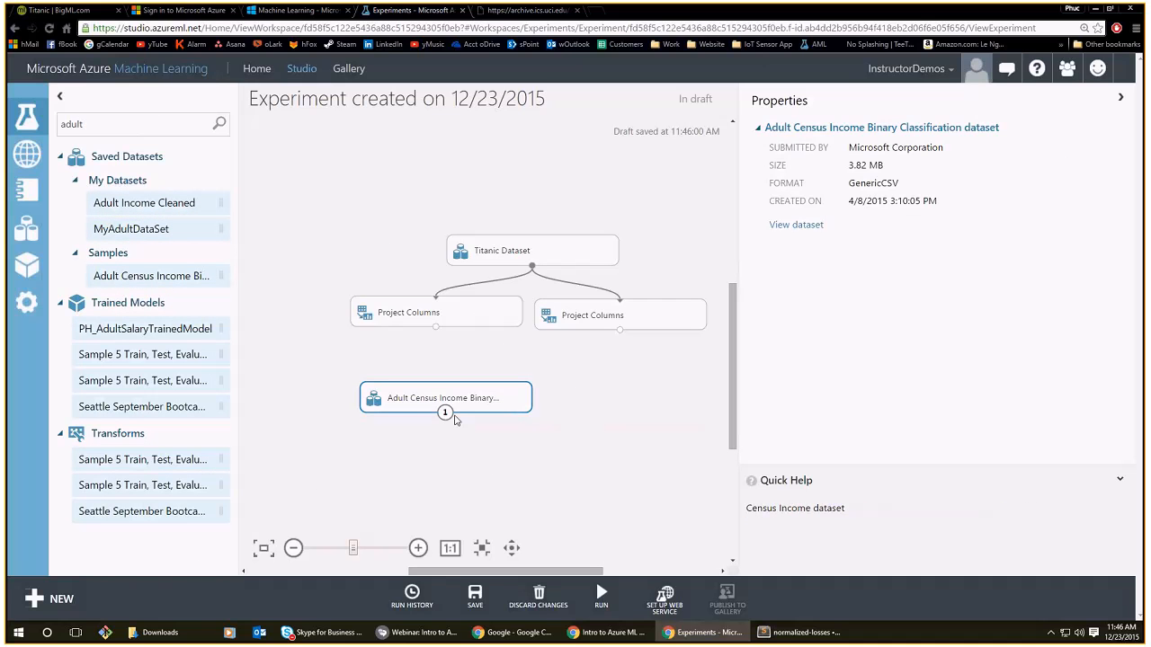
Visualize the Adult Census dataset, examine its numeric columns such as age, education-num, capital-gain, capital-loss and hours-per-week, and close the visualization.
{"action": "right_click", "coordinate": [454, 417]}
{"action": "left_click", "coordinate": [490, 456]}
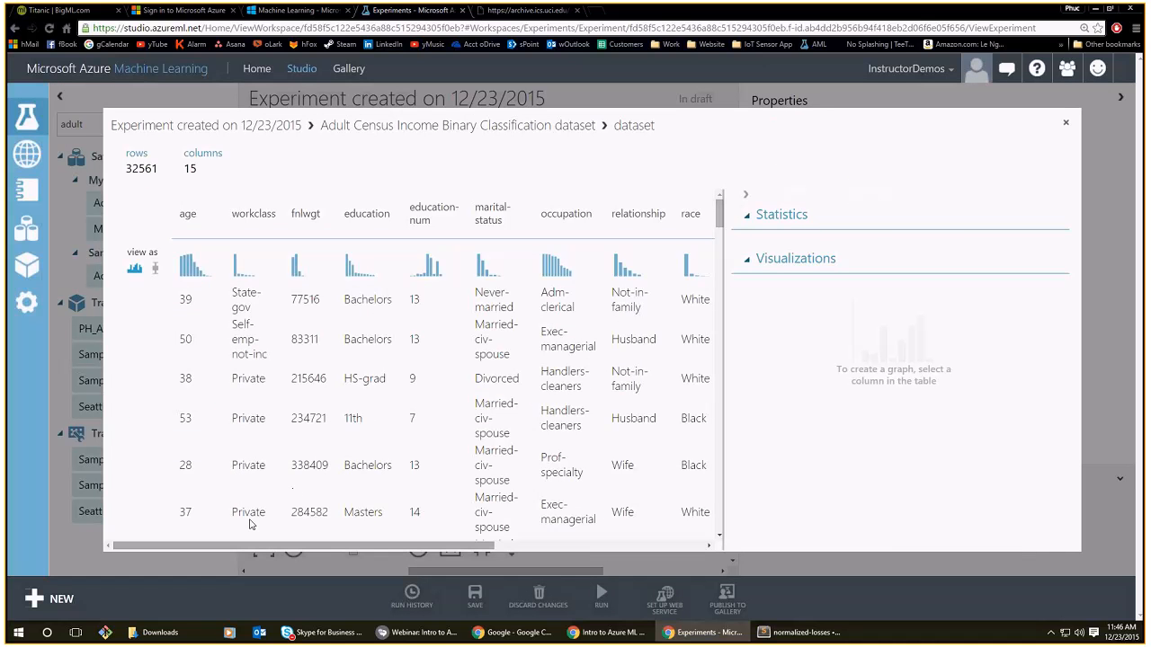
{"action": "left_click", "coordinate": [205, 279]}
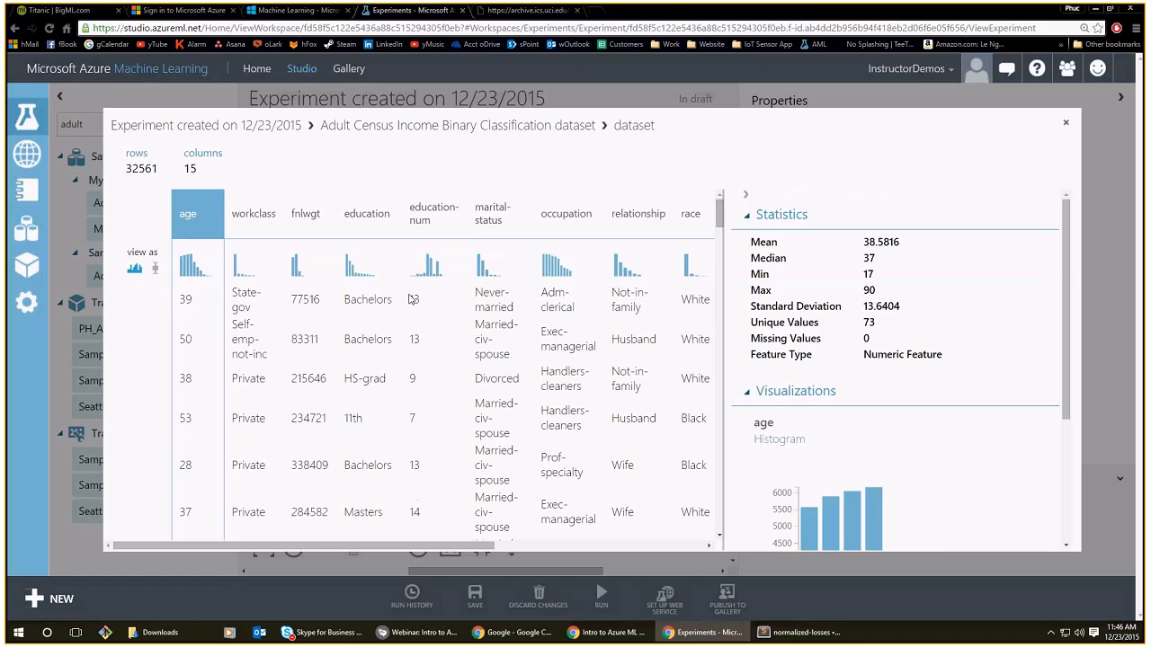
{"action": "left_click", "coordinate": [438, 537]}
{"action": "left_click_drag", "start_coordinate": [438, 545], "coordinate": [647, 545]}
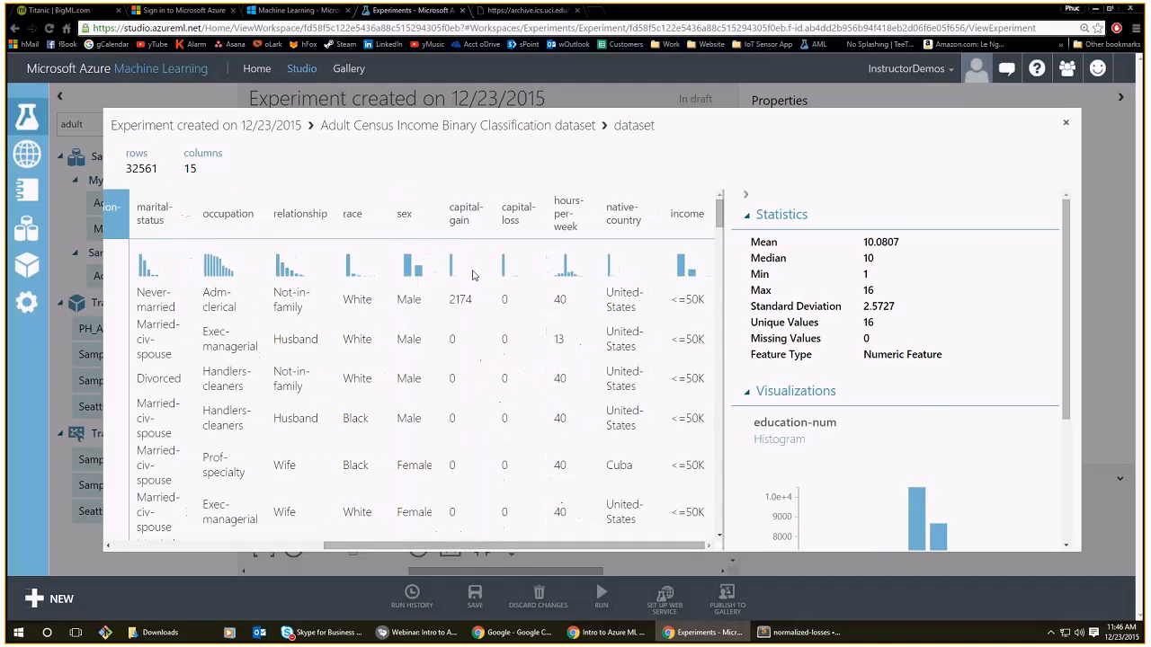
{"action": "left_click", "coordinate": [474, 275]}
{"action": "left_click", "coordinate": [532, 276]}
{"action": "left_click", "coordinate": [585, 276]}
{"action": "mouse_move", "coordinate": [570, 544]}
{"action": "left_mouse_down"}
{"action": "mouse_move", "coordinate": [387, 545]}
{"action": "mouse_move", "coordinate": [576, 545]}
{"action": "left_mouse_up"}
{"action": "left_click_drag", "start_coordinate": [721, 523], "coordinate": [239, 500]}
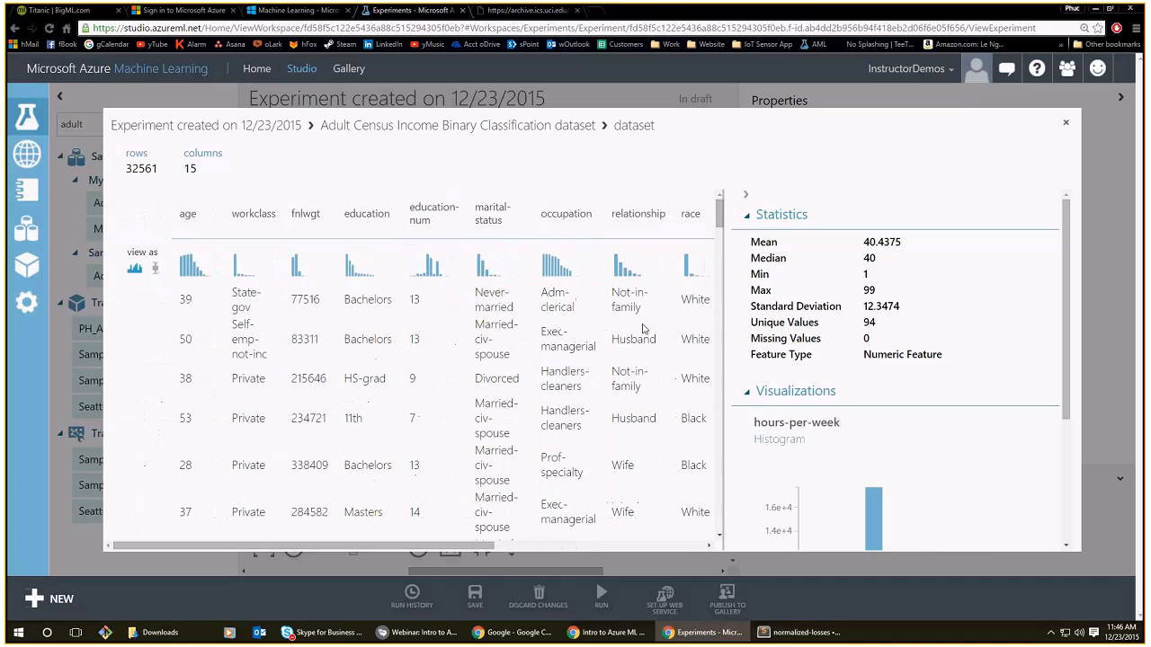
{"action": "left_click", "coordinate": [1068, 127]}
Add a Metadata Editor module below the Adult Census dataset, connect the two, and launch its column selector.
{"action": "double_click", "coordinate": [72, 124]}
{"action": "type", "text": "meta"}
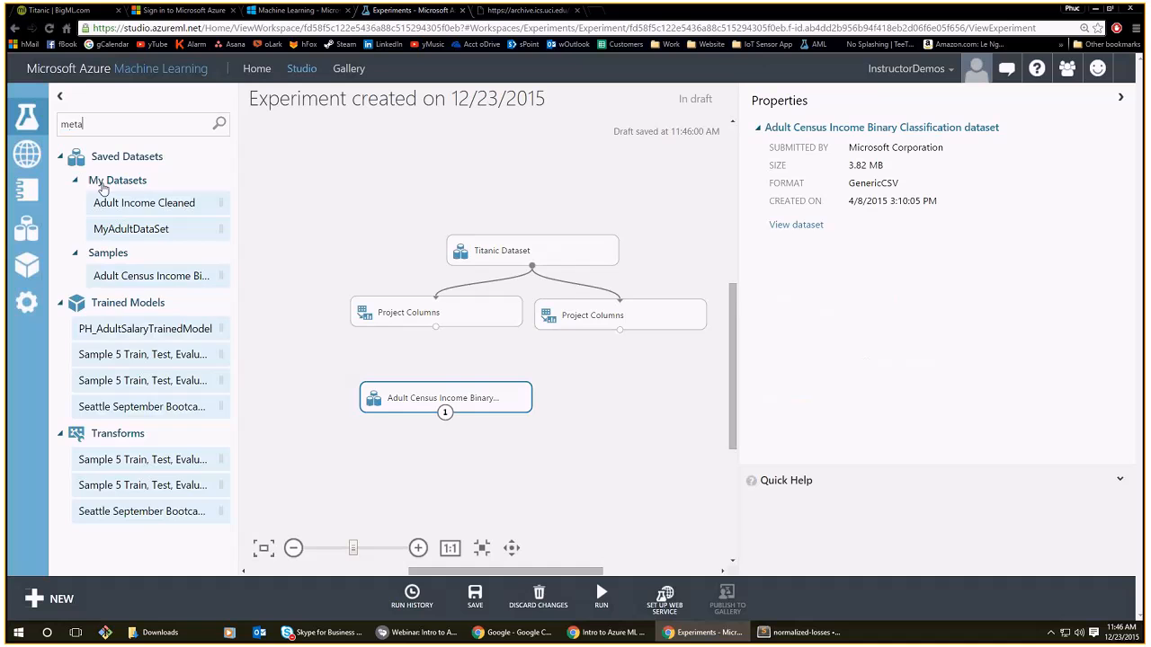
{"action": "left_click_drag", "start_coordinate": [131, 276], "coordinate": [443, 440]}
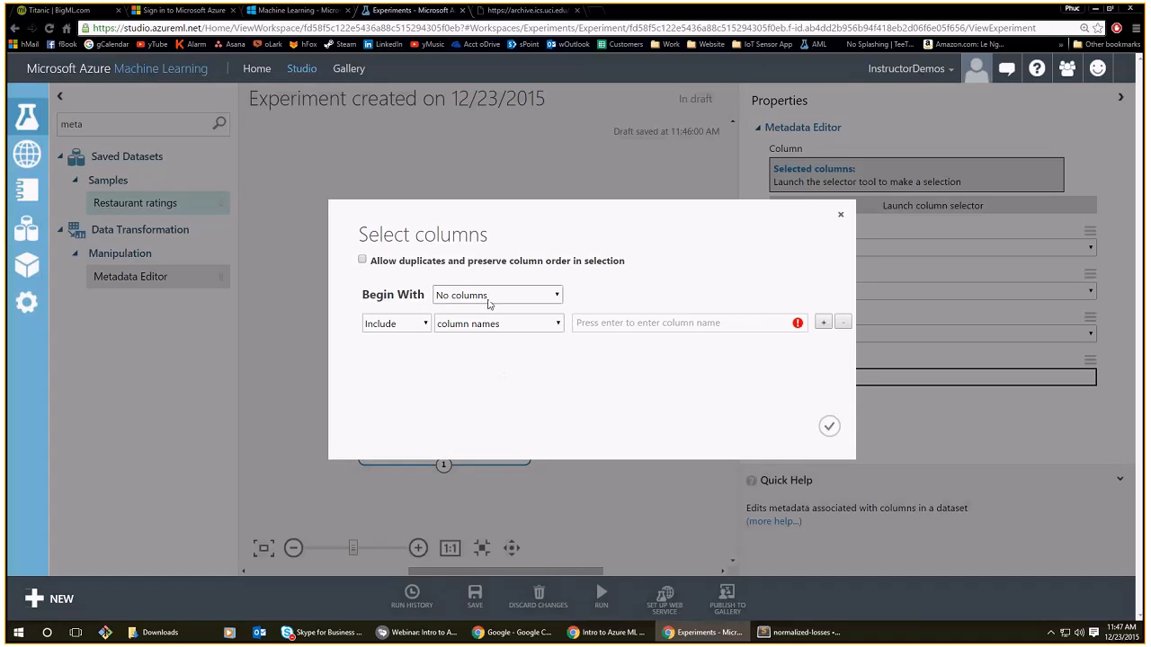
Select all columns in the Metadata Editor except age, fnlwgt, education-num, capital-gain, capital-loss and hours-per-week.
{"action": "left_click", "coordinate": [489, 297]}
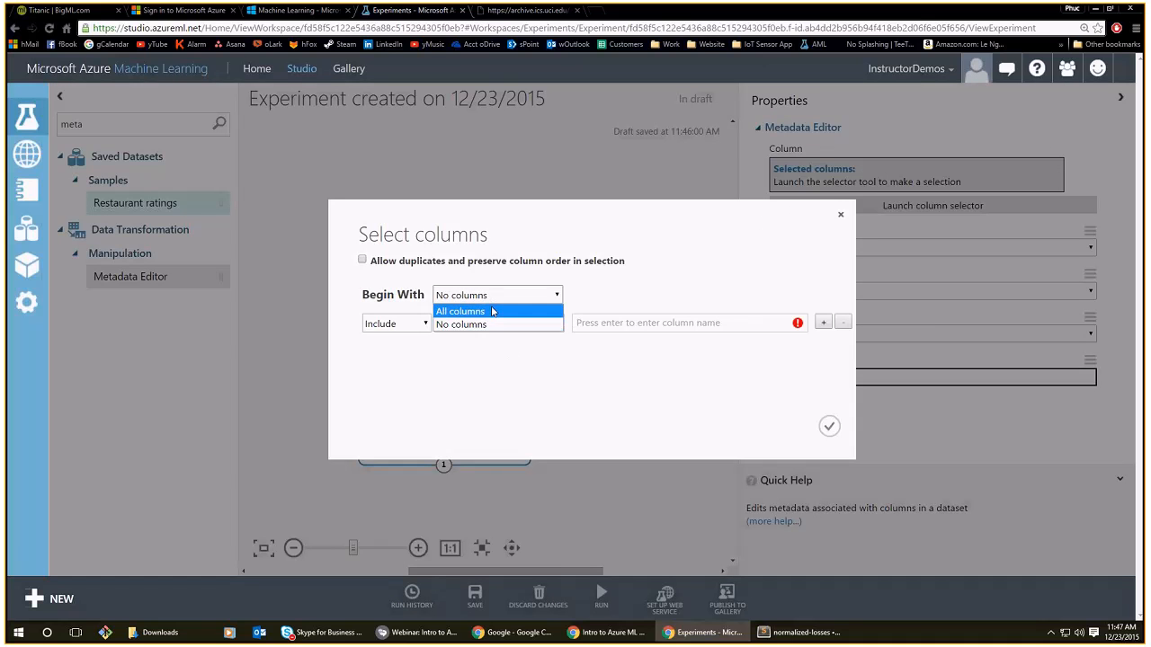
{"action": "left_click", "coordinate": [477, 311]}
{"action": "left_click", "coordinate": [409, 323]}
{"action": "left_click", "coordinate": [396, 352]}
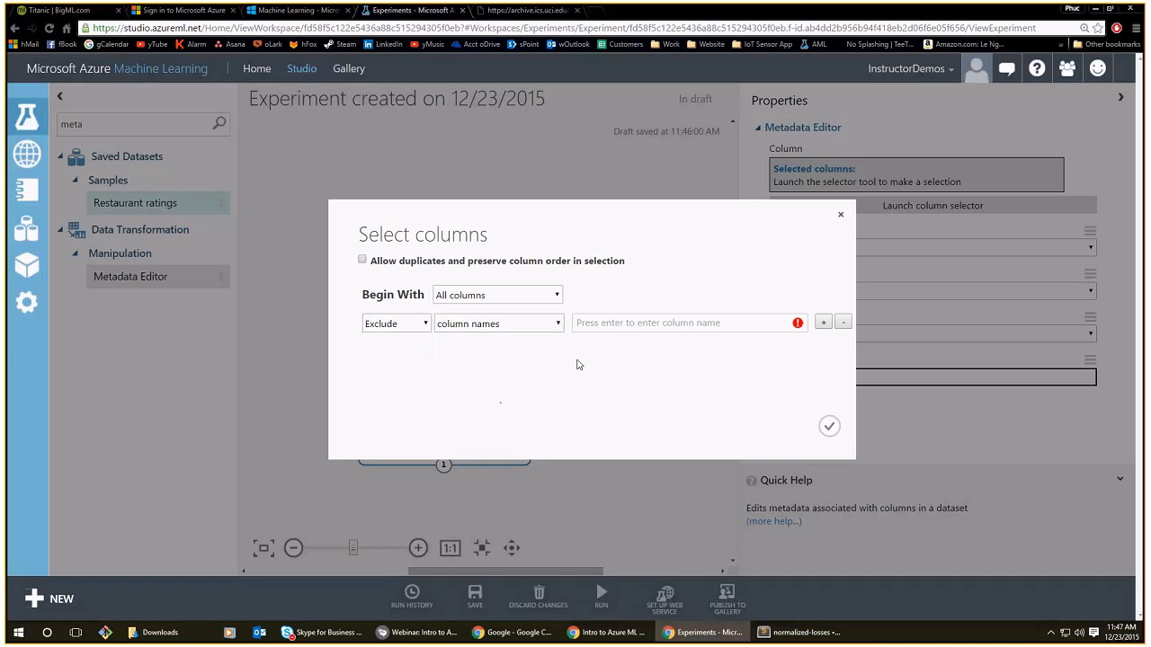
{"action": "left_click", "coordinate": [593, 323]}
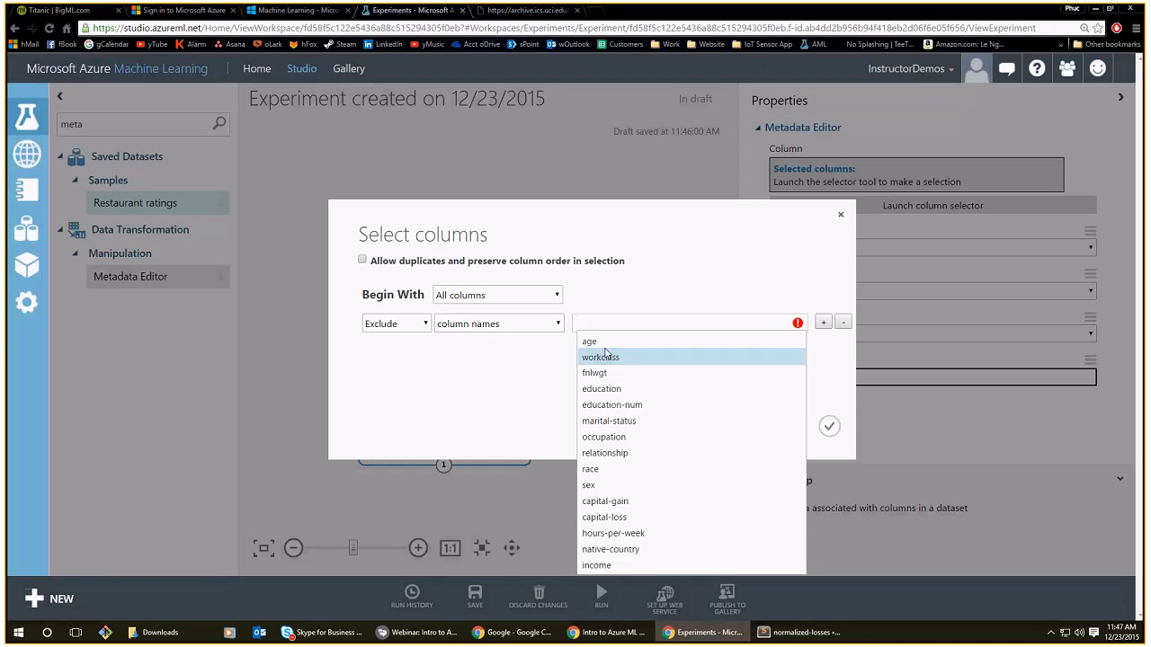
{"action": "left_click", "coordinate": [600, 342]}
{"action": "left_click", "coordinate": [630, 374]}
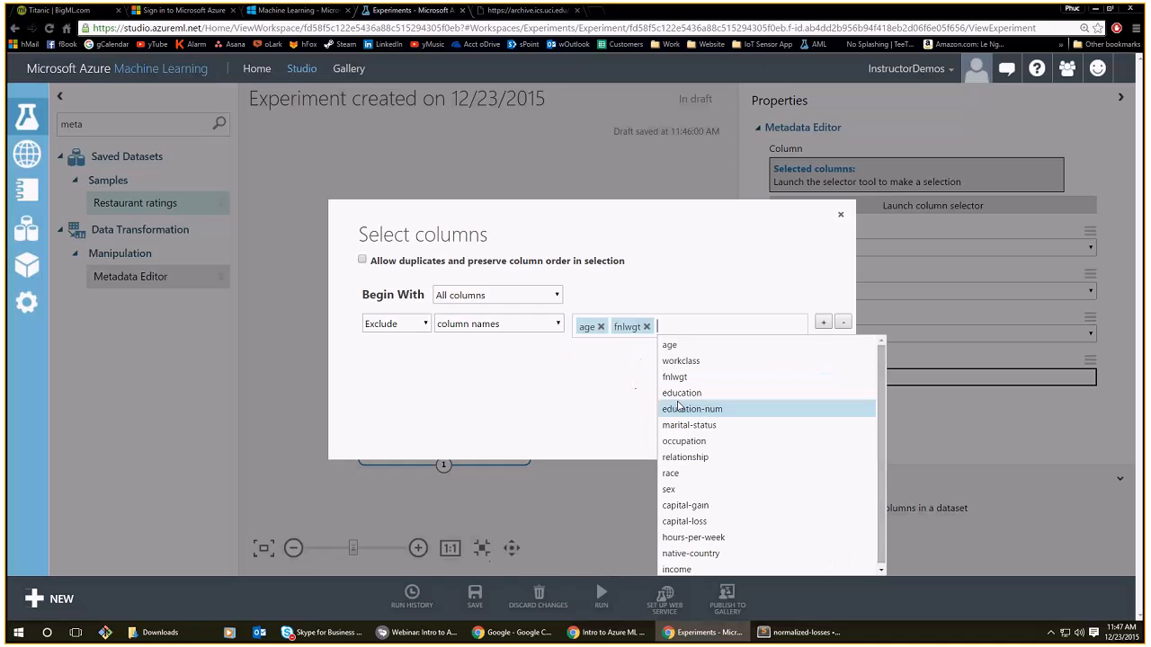
{"action": "left_click", "coordinate": [680, 408]}
{"action": "left_click", "coordinate": [661, 524]}
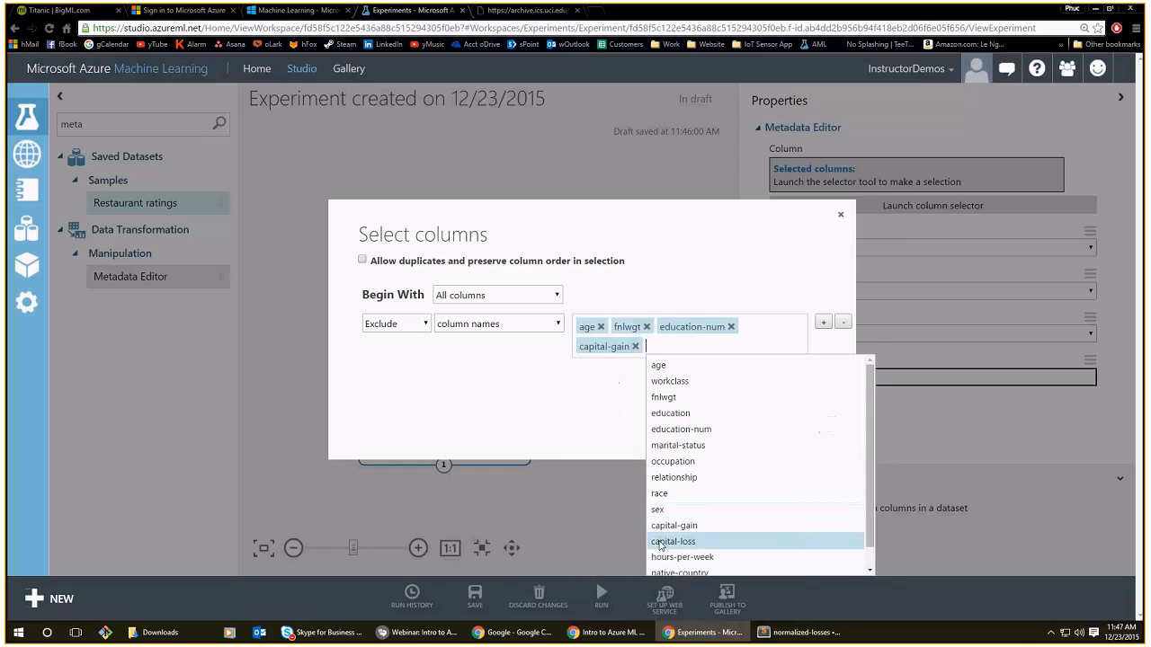
{"action": "left_click", "coordinate": [662, 543]}
{"action": "scroll", "coordinate": [673, 558], "scroll_direction": "down", "scroll_amount": 1}
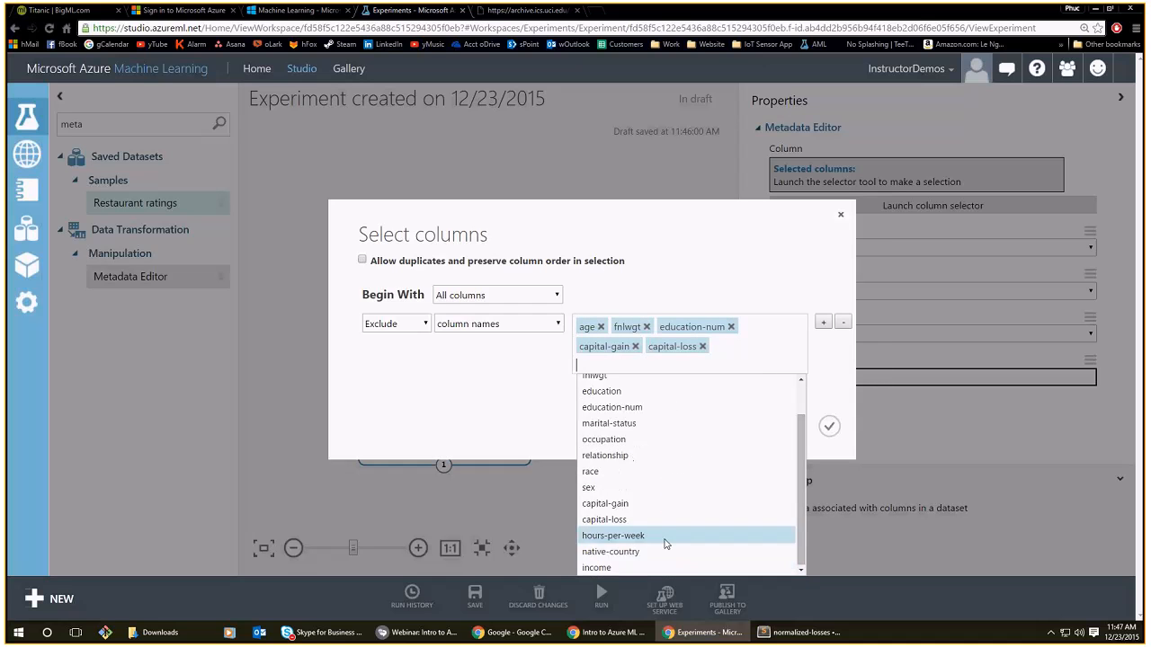
{"action": "left_click", "coordinate": [666, 537]}
{"action": "left_click", "coordinate": [543, 428]}
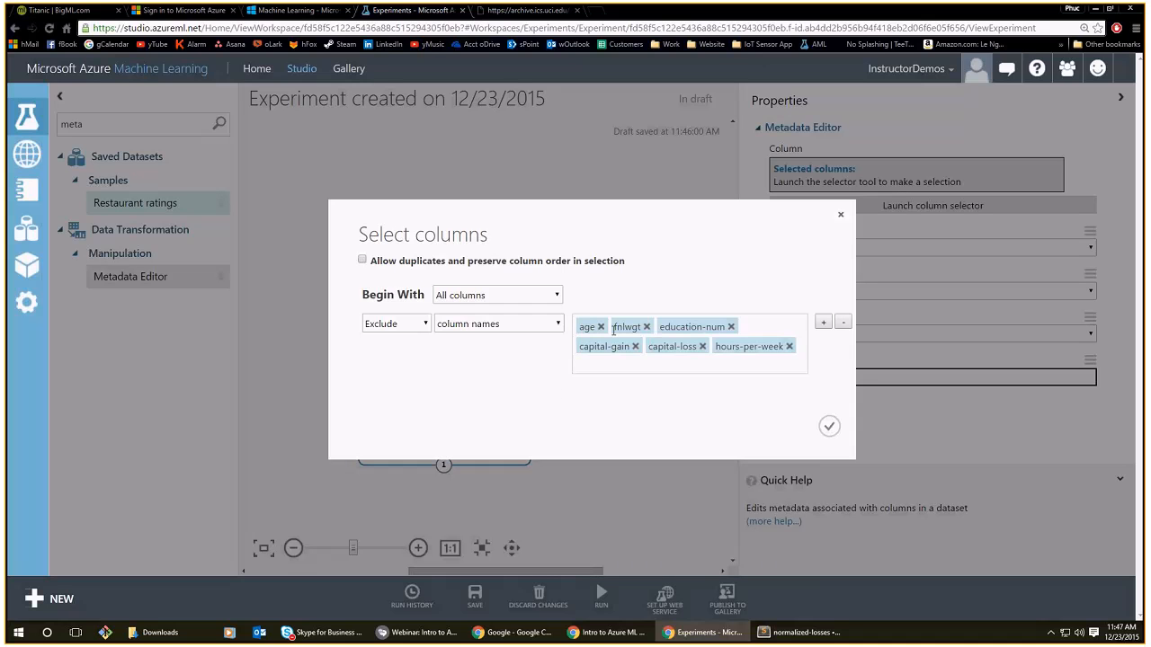
{"action": "left_click", "coordinate": [662, 360]}
{"action": "scroll", "coordinate": [681, 465], "scroll_direction": "down", "scroll_amount": 1}
{"action": "scroll", "coordinate": [681, 465], "scroll_direction": "up", "scroll_amount": 1}
{"action": "left_click", "coordinate": [845, 429]}
{"action": "left_click", "coordinate": [829, 426]}
Set the Metadata Editor's Categorical option to Make categorical and review its summary of selected and excluded columns.
{"action": "left_click", "coordinate": [933, 318]}
{"action": "left_click", "coordinate": [809, 346]}
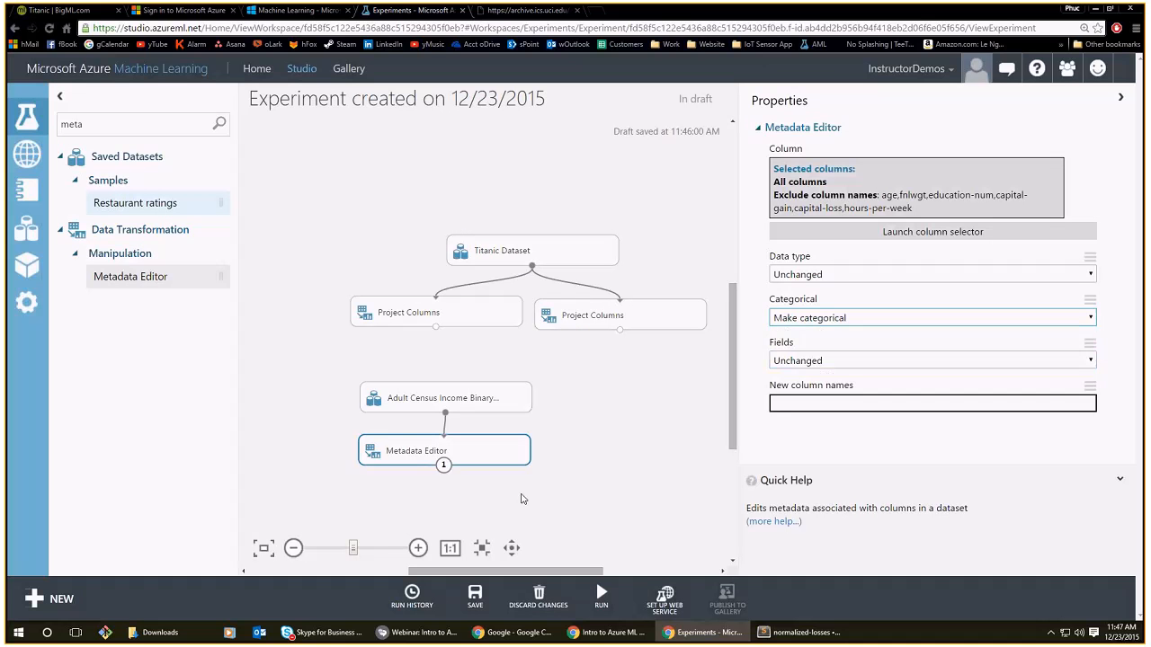
{"action": "left_click_drag", "start_coordinate": [946, 213], "coordinate": [859, 194]}
{"action": "left_click", "coordinate": [777, 181]}
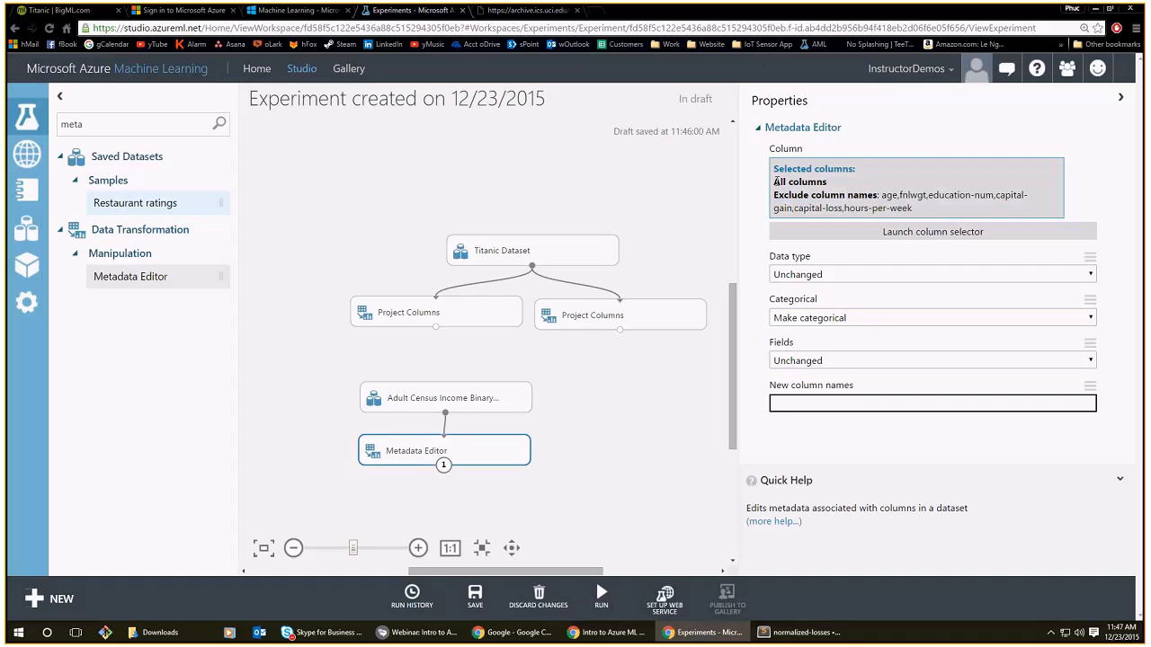
{"action": "left_click_drag", "start_coordinate": [779, 182], "coordinate": [825, 171]}
{"action": "left_click_drag", "start_coordinate": [881, 195], "coordinate": [951, 212]}
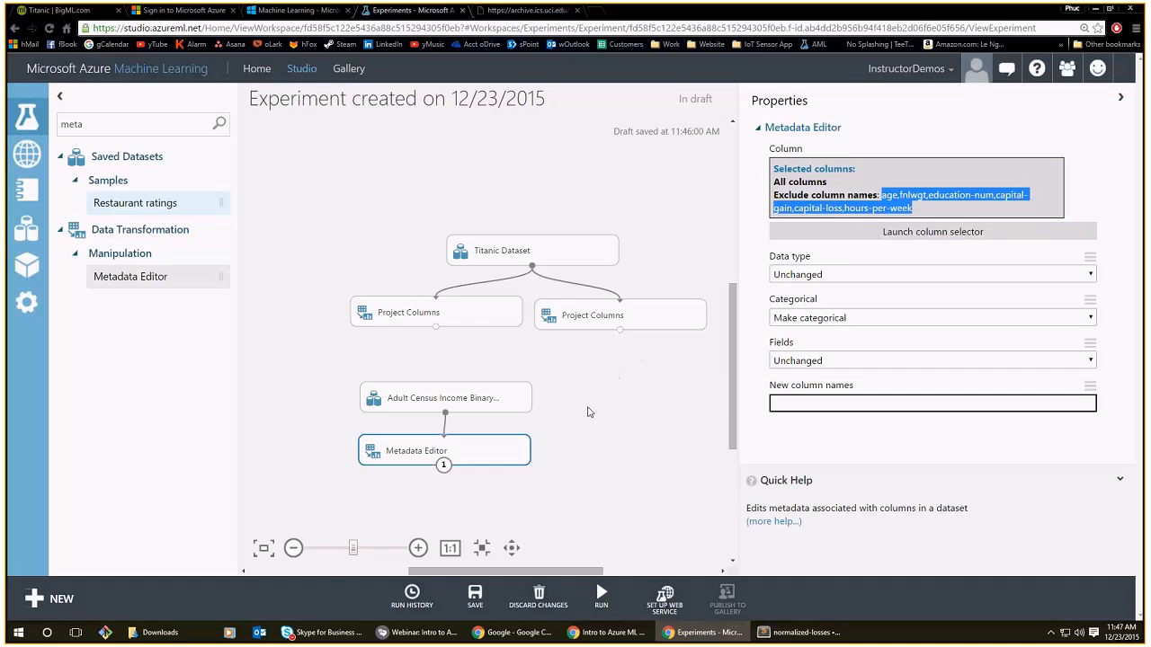
Delete the Adult Census dataset with its Metadata Editor, and the Titanic Dataset with both Project Columns modules, emptying the canvas.
{"action": "left_click_drag", "start_coordinate": [624, 507], "coordinate": [303, 359]}
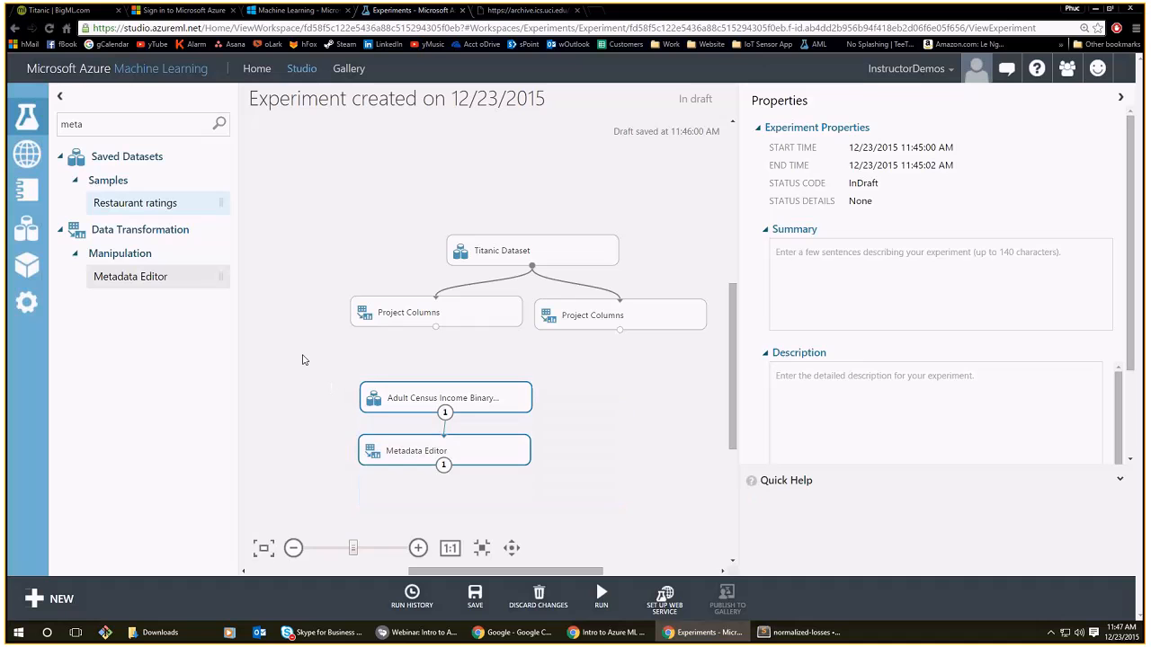
{"action": "key", "text": "Delete"}
{"action": "scroll", "coordinate": [304, 357], "scroll_direction": "down", "scroll_amount": 2}
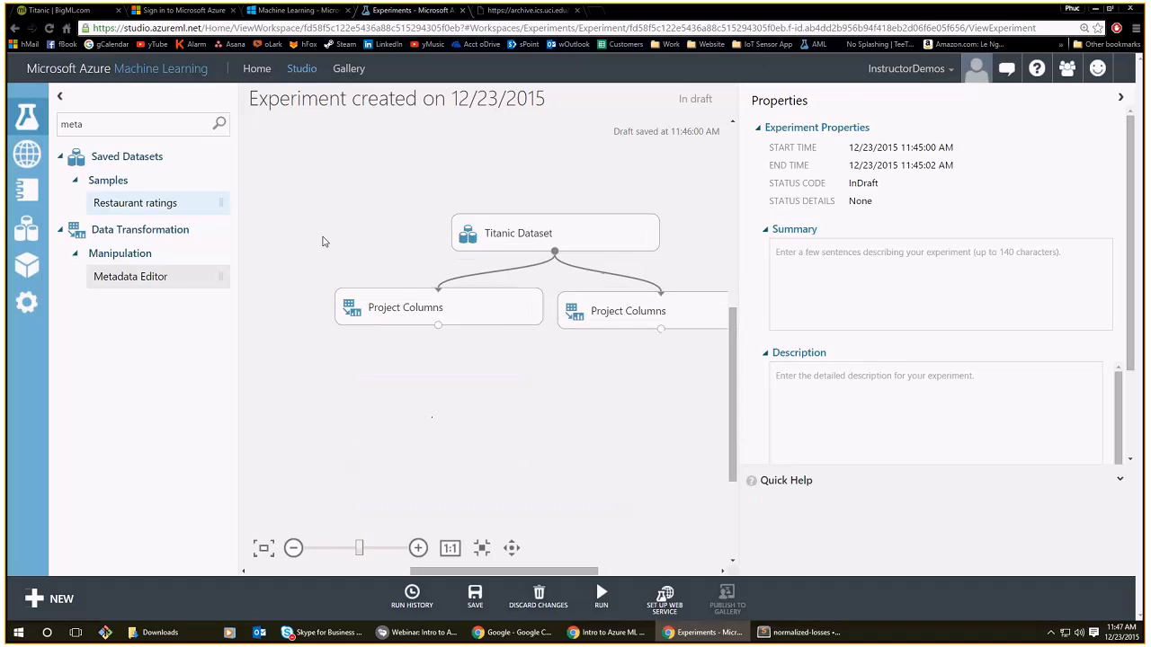
{"action": "left_click_drag", "start_coordinate": [261, 280], "coordinate": [732, 495]}
{"action": "key", "text": "Delete"}
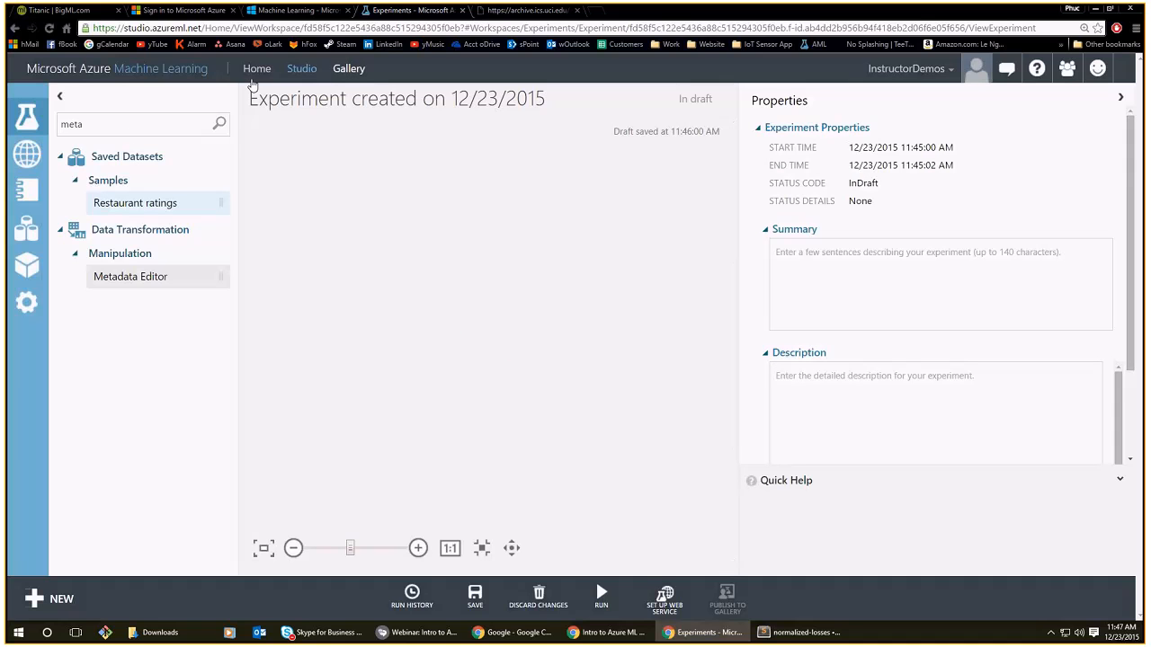
Search the experiment items for sql and add an Apply SQL Transformation module to the empty canvas.
{"action": "double_click", "coordinate": [72, 124]}
{"action": "type", "text": "r"}
{"action": "key", "text": "BackSpace"}
{"action": "type", "text": "sql"}
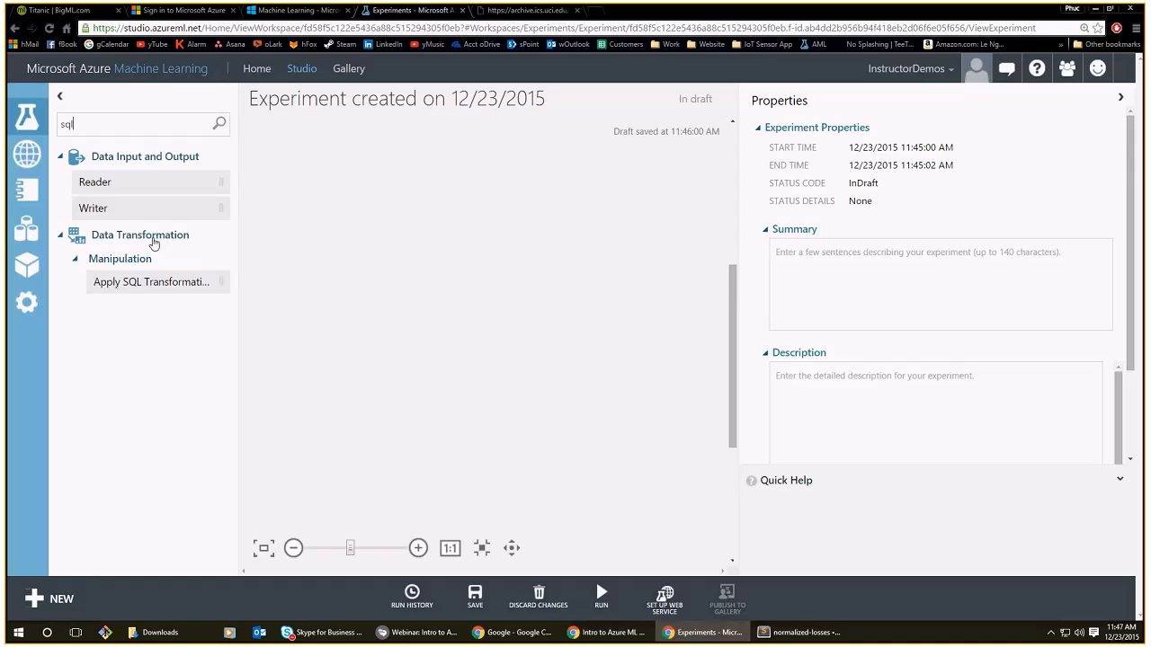
{"action": "left_click_drag", "start_coordinate": [153, 282], "coordinate": [471, 288]}
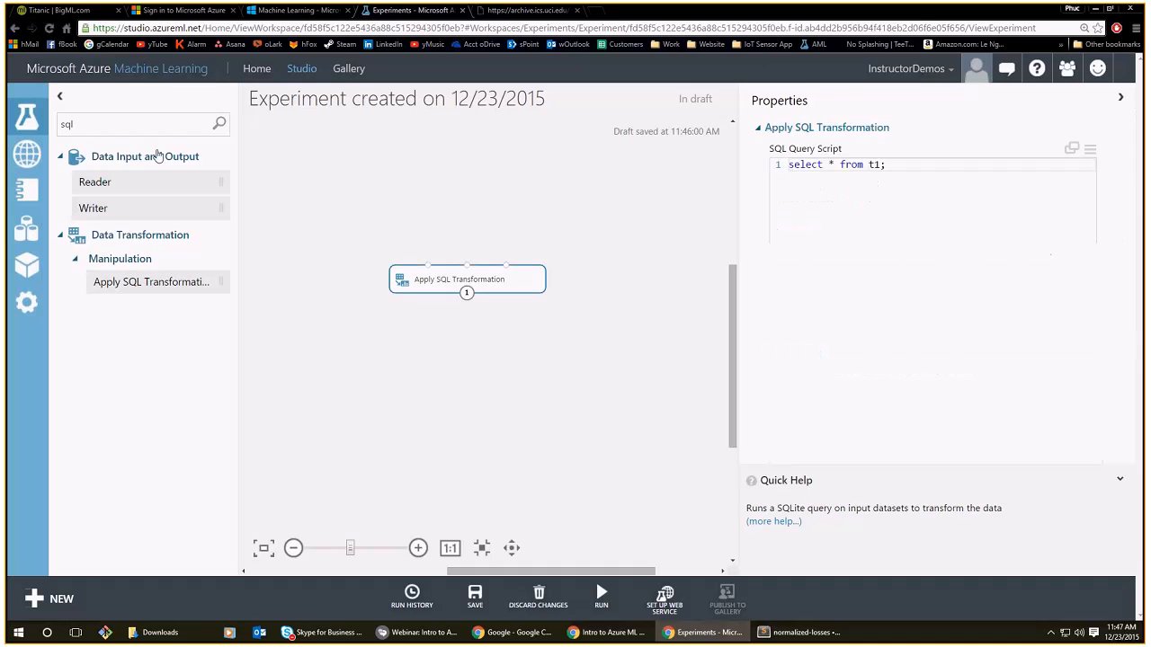
Add the Titanic Dataset above the Apply SQL Transformation module, connect it to the first input, and inspect the other input ports.
{"action": "double_click", "coordinate": [72, 123]}
{"action": "type", "text": "titani"}
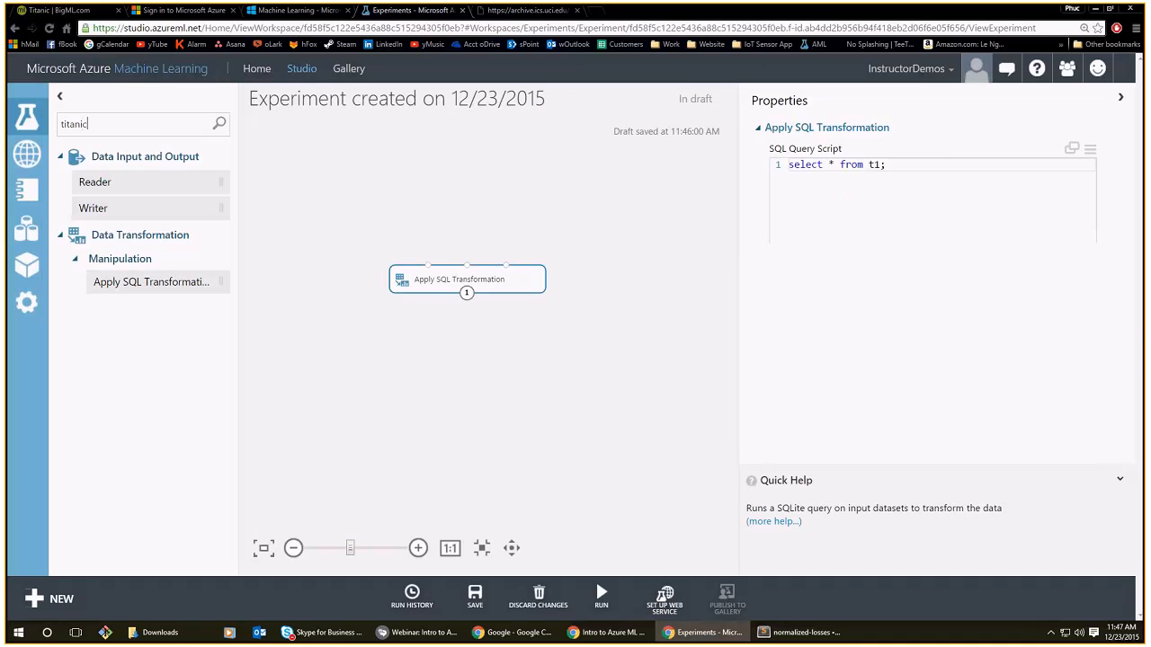
{"action": "type", "text": "c"}
{"action": "left_click_drag", "start_coordinate": [135, 334], "coordinate": [445, 264]}
{"action": "scroll", "coordinate": [532, 445], "scroll_direction": "up", "scroll_amount": 5}
{"action": "mouse_move", "coordinate": [338, 334]}
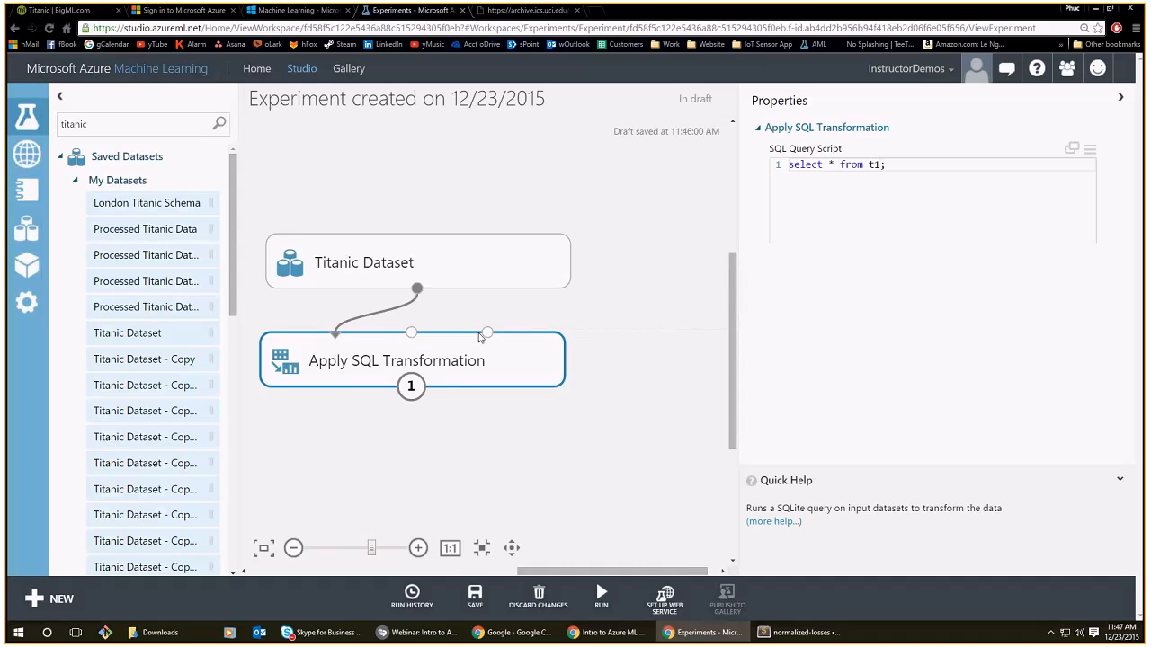
{"action": "mouse_move", "coordinate": [483, 335]}
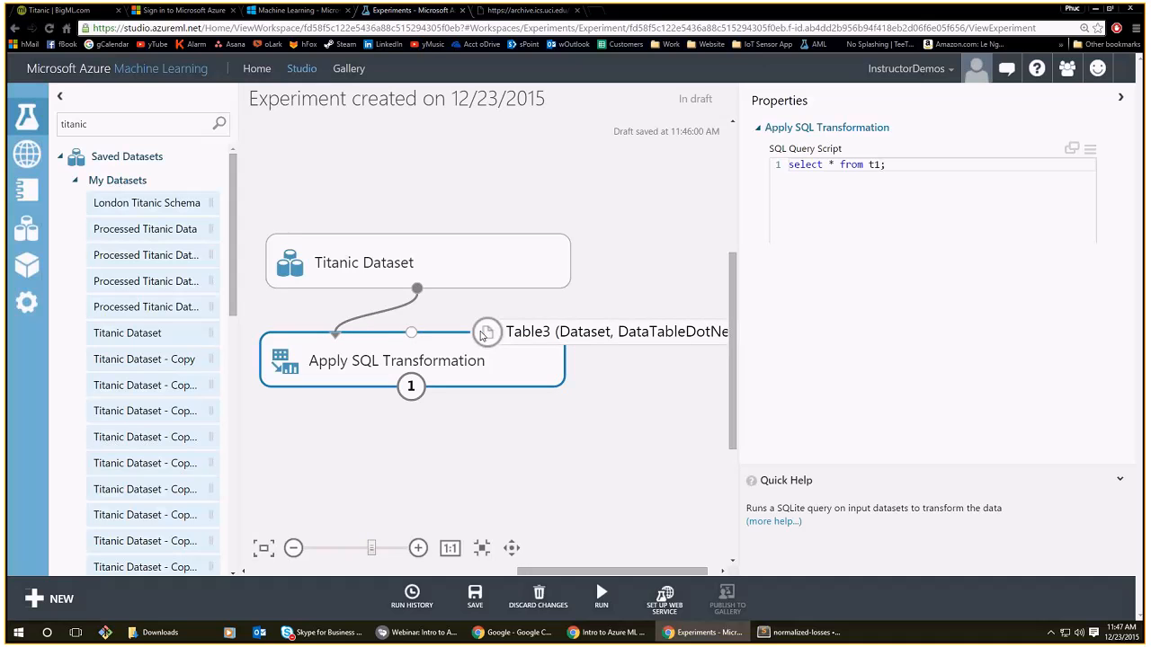
Add the condition where Age > 25 to the SQL query's selection from t1 and run the experiment.
{"action": "left_click", "coordinate": [838, 164]}
{"action": "double_click", "coordinate": [835, 164]}
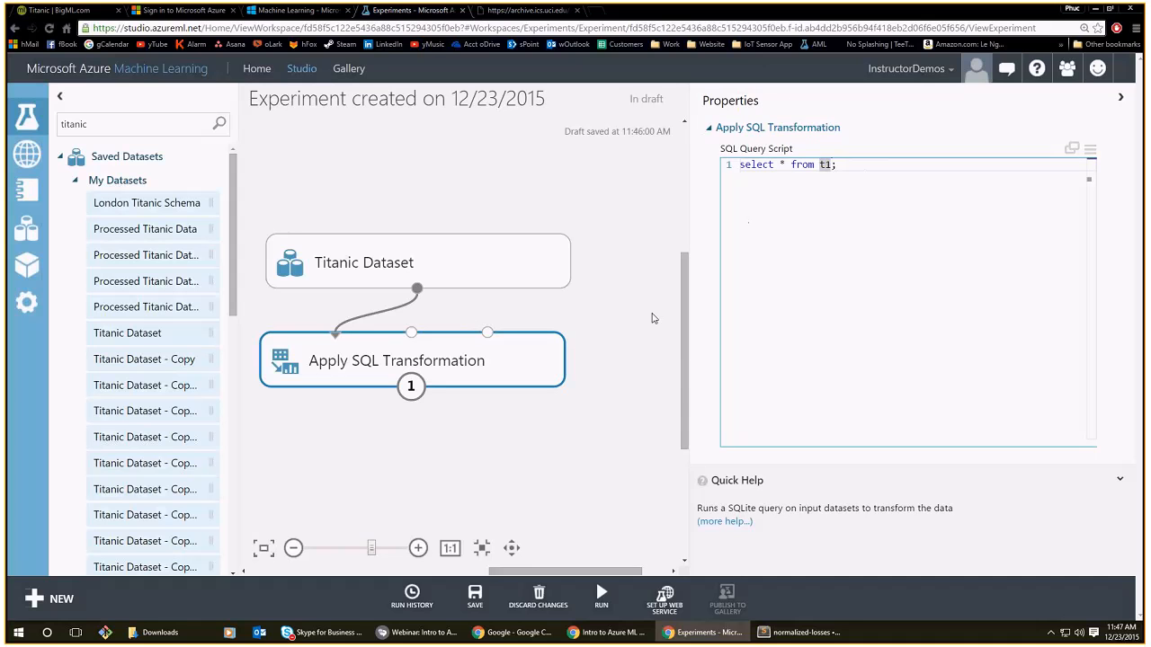
{"action": "key", "text": "Return"}
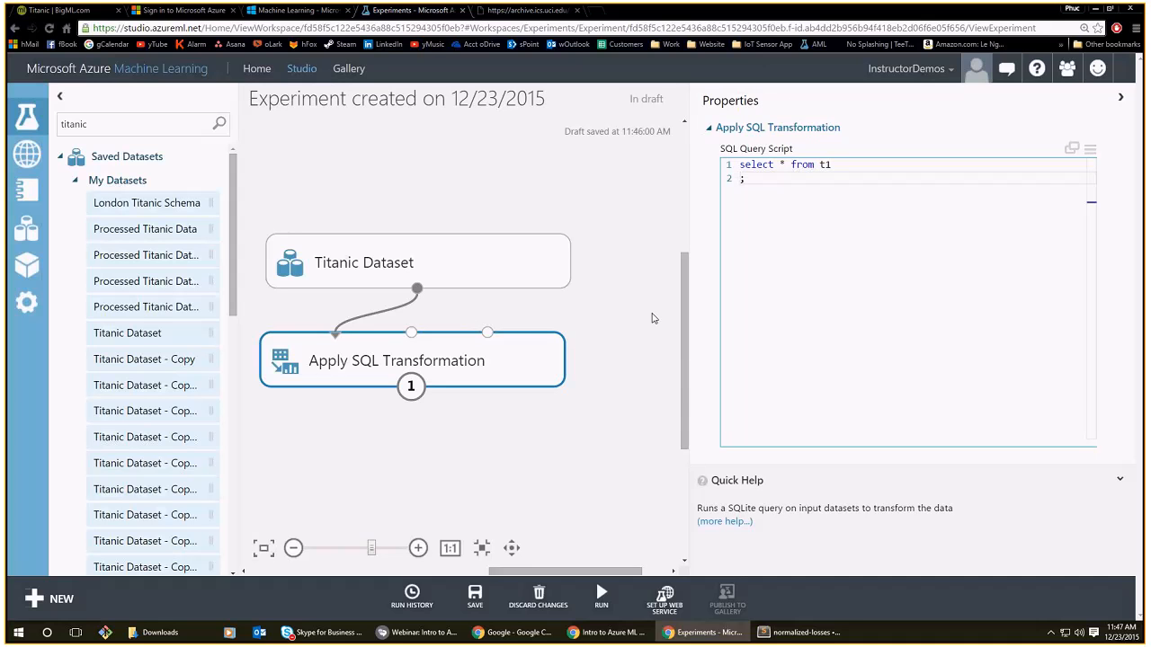
{"action": "type", "text": "where Age > 25"}
{"action": "left_click", "coordinate": [543, 473]}
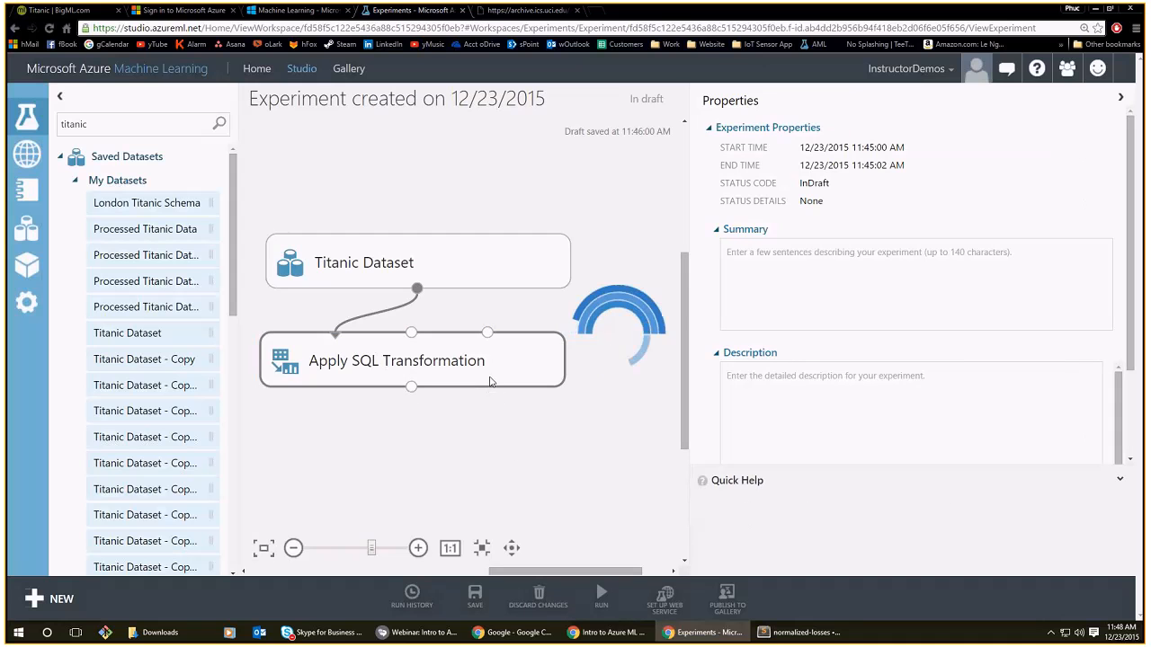
{"action": "left_click", "coordinate": [433, 378]}
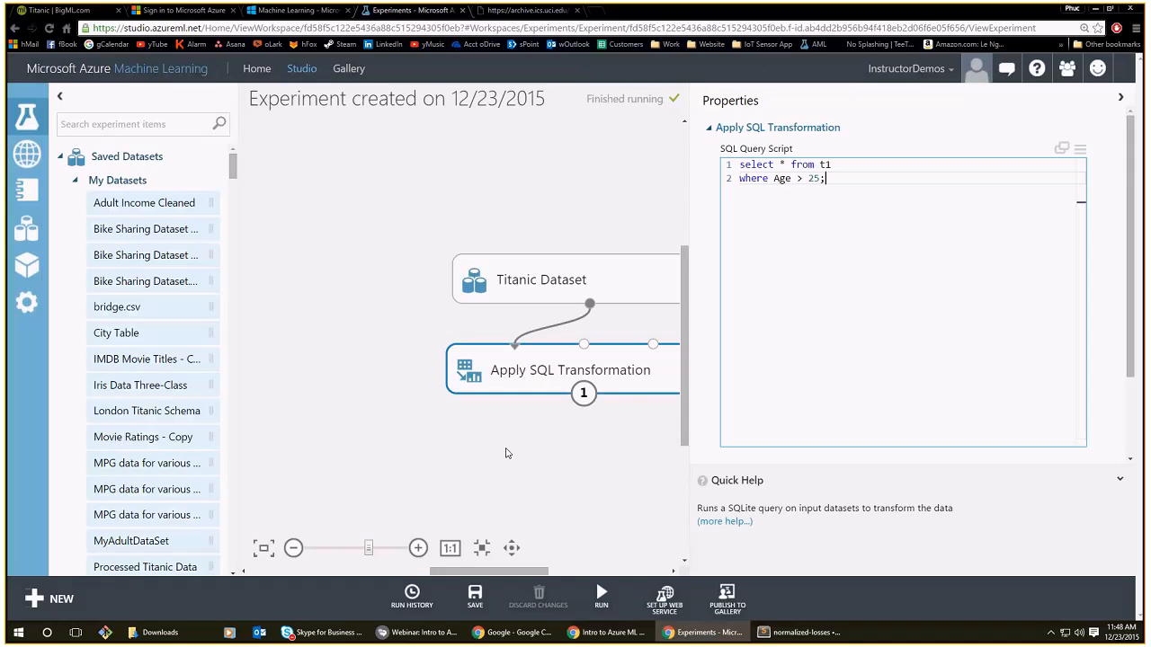
Visualize the SQL transformation's results dataset and examine the Age histogram, the row count and the filtered rows.
{"action": "right_click", "coordinate": [468, 393]}
{"action": "left_click", "coordinate": [522, 494]}
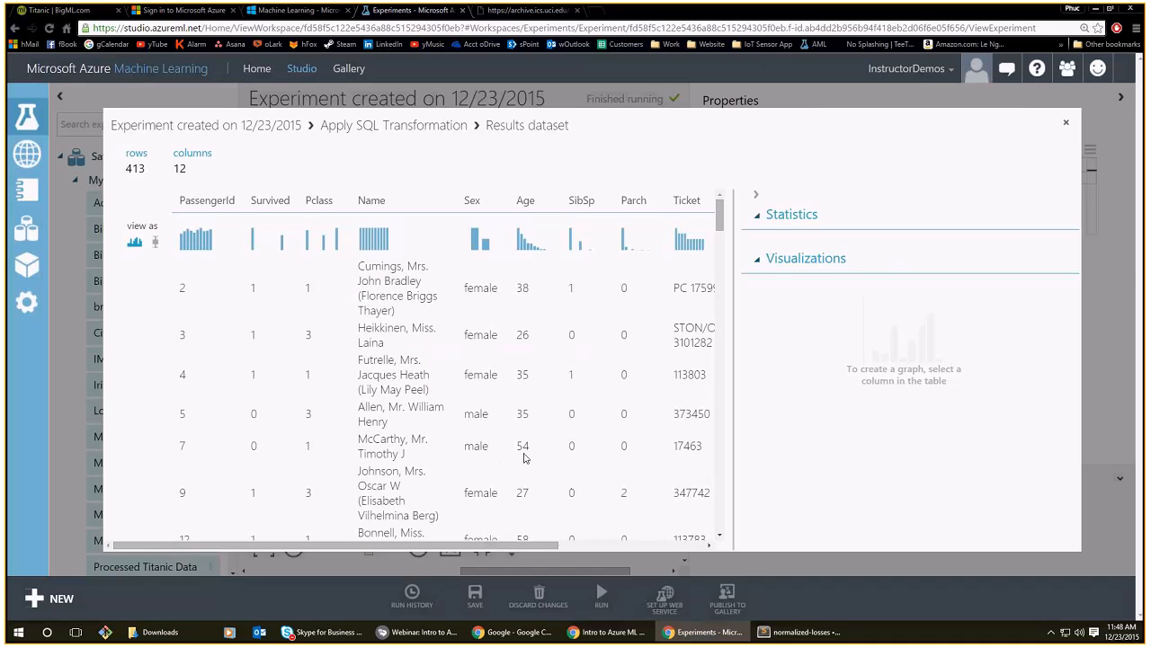
{"action": "left_click", "coordinate": [530, 241]}
{"action": "scroll", "coordinate": [909, 432], "scroll_direction": "down", "scroll_amount": 3}
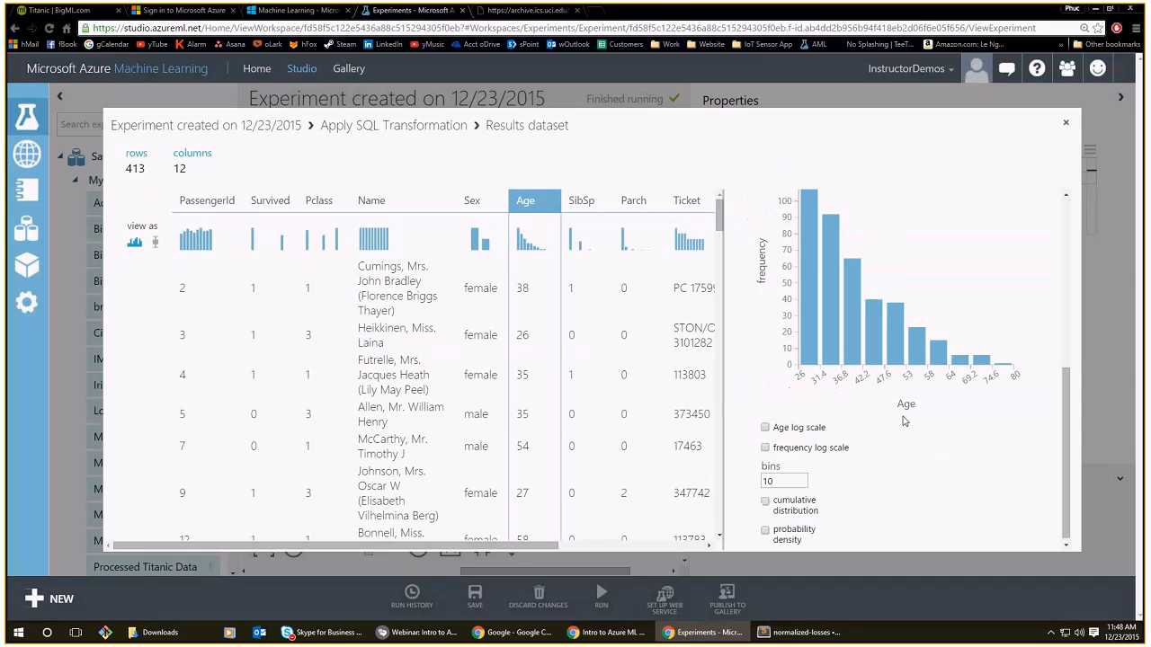
{"action": "mouse_move", "coordinate": [157, 171]}
{"action": "left_mouse_down"}
{"action": "mouse_move", "coordinate": [126, 171]}
{"action": "mouse_move", "coordinate": [139, 171]}
{"action": "left_mouse_up"}
{"action": "left_click", "coordinate": [133, 176]}
{"action": "double_click", "coordinate": [135, 168]}
{"action": "scroll", "coordinate": [521, 395], "scroll_direction": "down", "scroll_amount": 5}
{"action": "scroll", "coordinate": [521, 409], "scroll_direction": "down", "scroll_amount": 15}
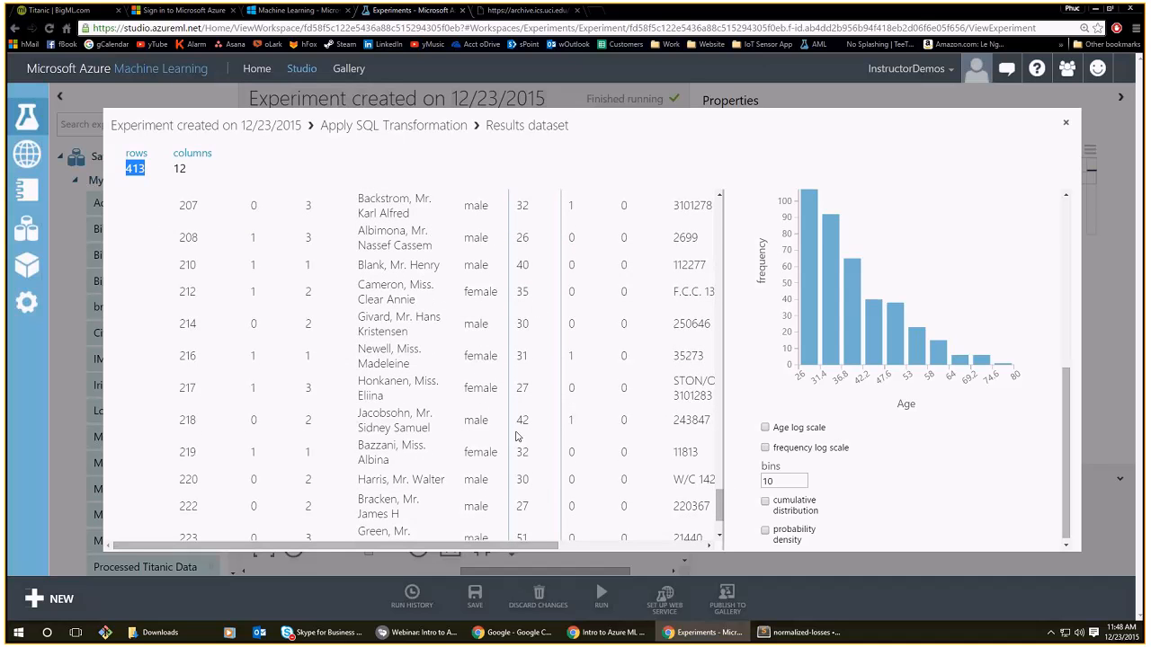
{"action": "left_click", "coordinate": [1067, 123]}
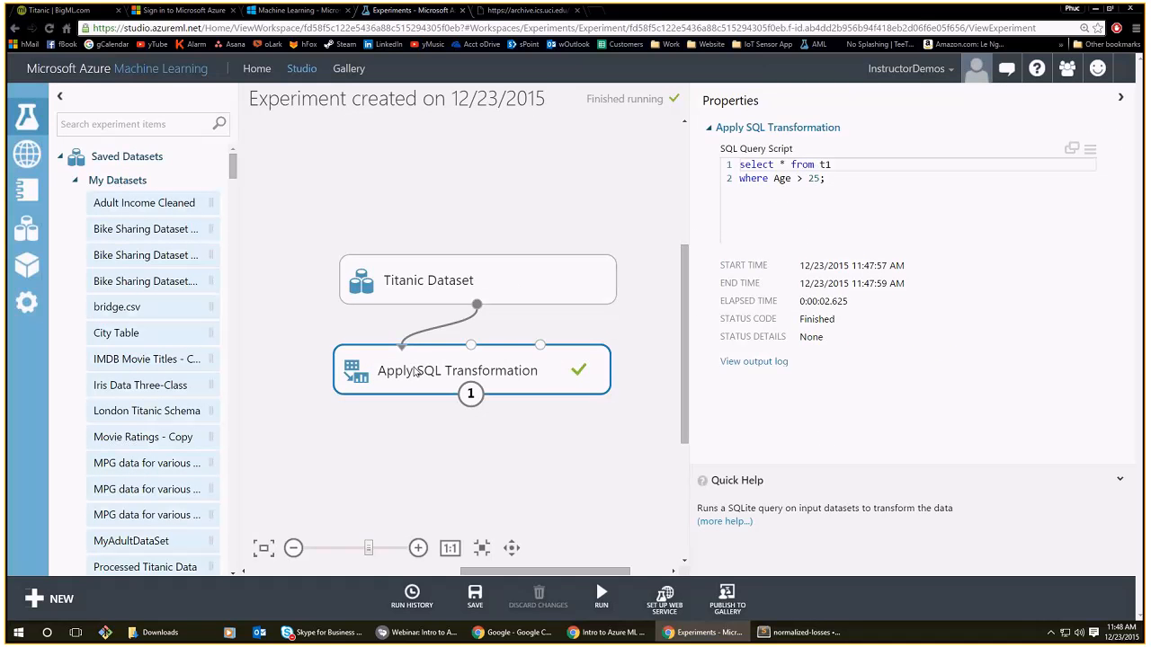
Replace the Apply SQL Transformation with an Execute R Script module, connect the Titanic Dataset to its first input, and open its script.
{"action": "key", "text": "Delete"}
{"action": "left_click", "coordinate": [111, 130]}
{"action": "type", "text": "exec"}
{"action": "left_click_drag", "start_coordinate": [151, 239], "coordinate": [459, 359]}
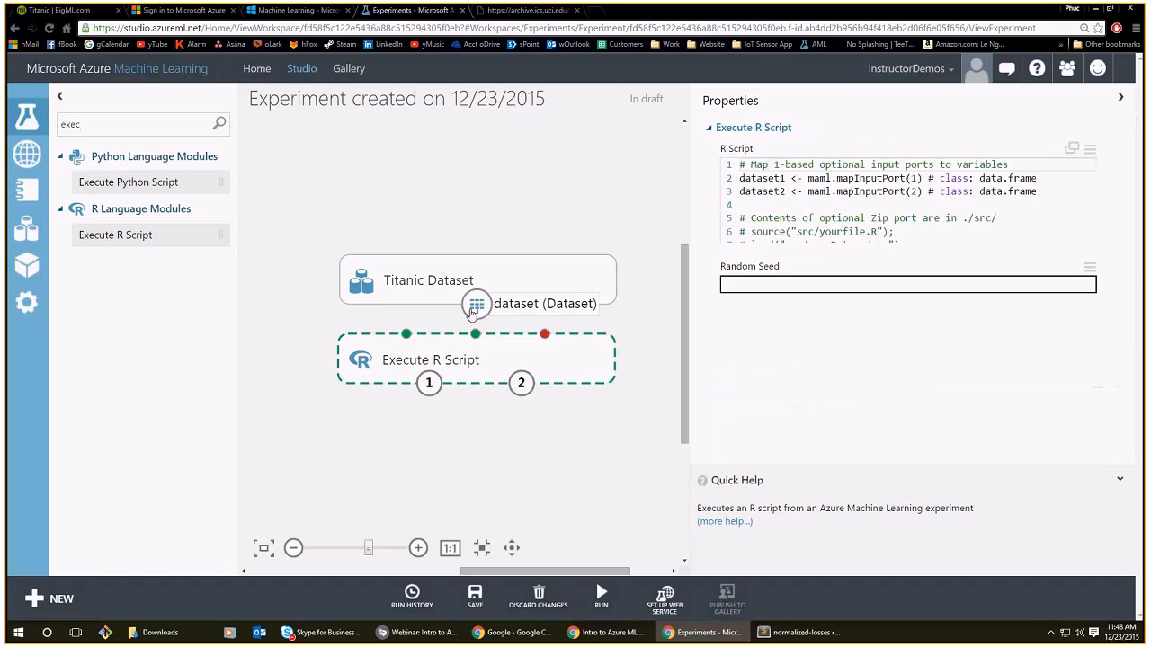
{"action": "left_click_drag", "start_coordinate": [472, 312], "coordinate": [406, 333]}
{"action": "left_click", "coordinate": [809, 232]}
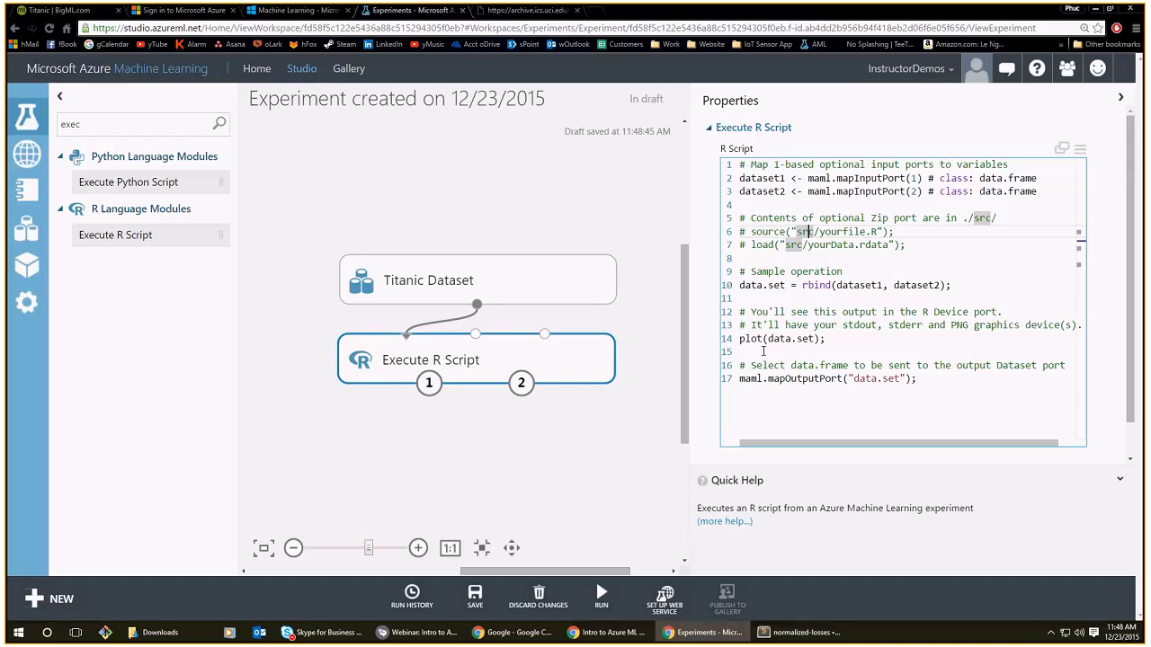
Visualize the Titanic Dataset, examine the titles within the Name column, and return to the R script.
{"action": "left_click", "coordinate": [478, 305]}
{"action": "left_click", "coordinate": [520, 346]}
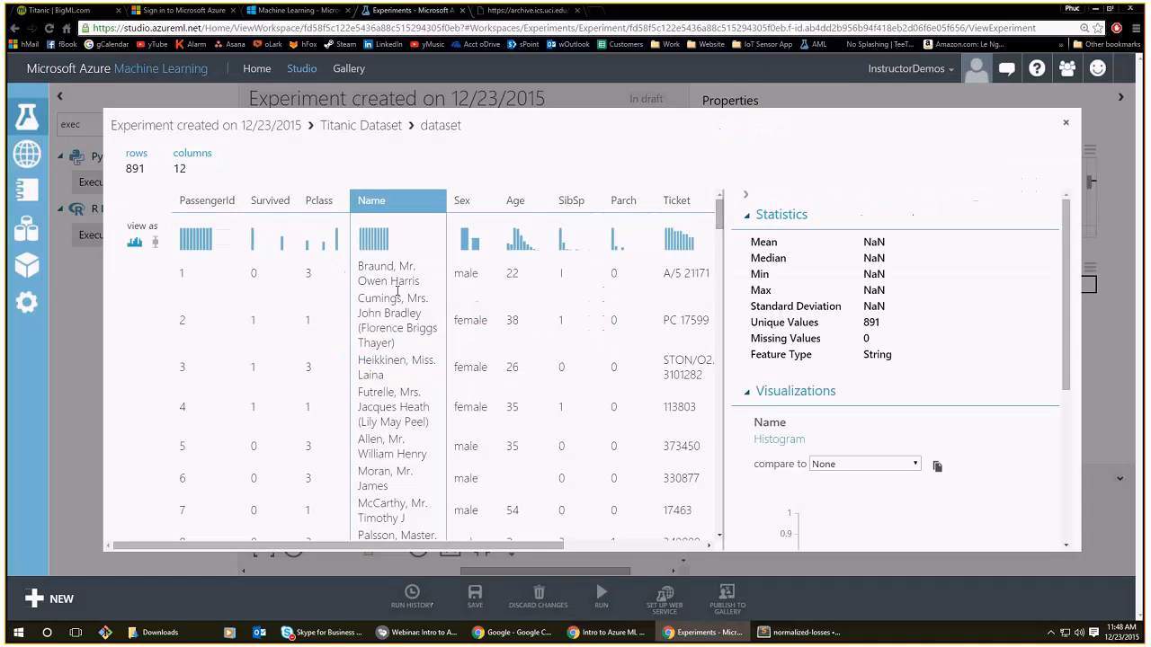
{"action": "mouse_move", "coordinate": [399, 267]}
{"action": "left_mouse_down"}
{"action": "mouse_move", "coordinate": [414, 267]}
{"action": "mouse_move", "coordinate": [398, 267]}
{"action": "left_mouse_up"}
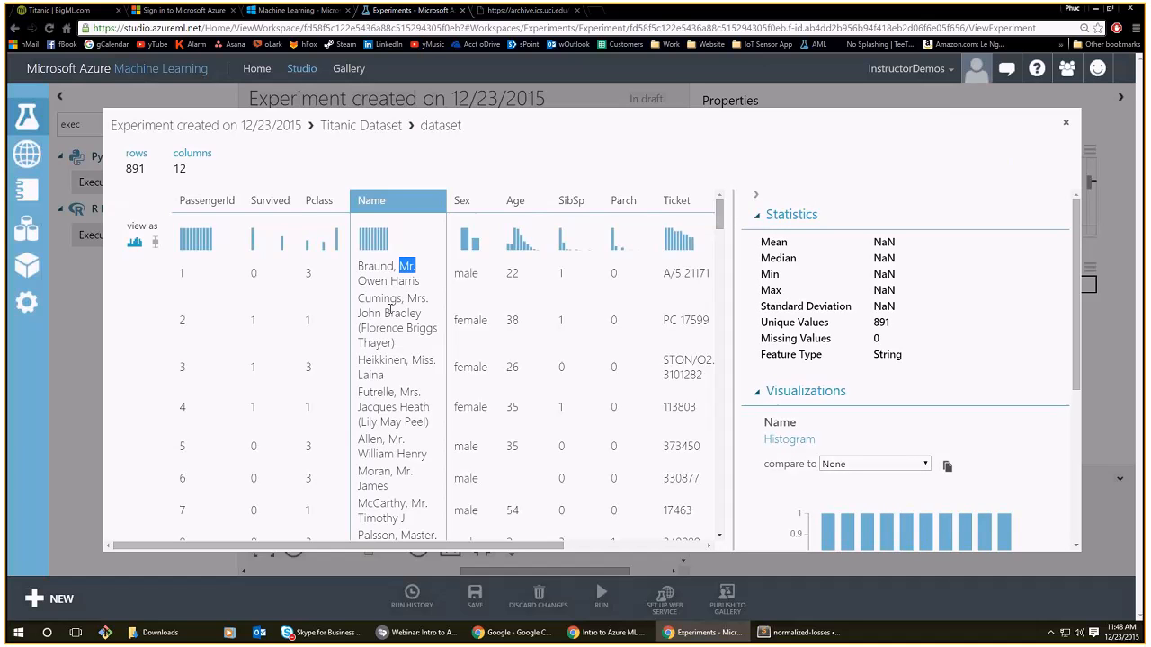
{"action": "double_click", "coordinate": [416, 298]}
{"action": "scroll", "coordinate": [428, 474], "scroll_direction": "down", "scroll_amount": 2}
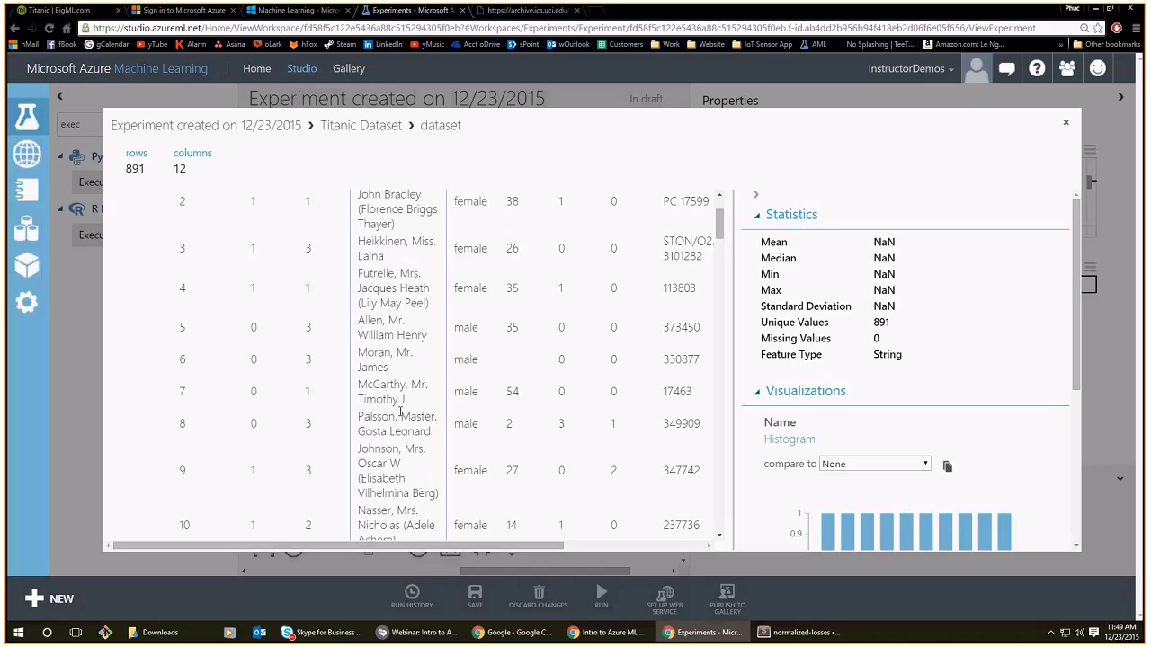
{"action": "scroll", "coordinate": [419, 448], "scroll_direction": "down", "scroll_amount": 2}
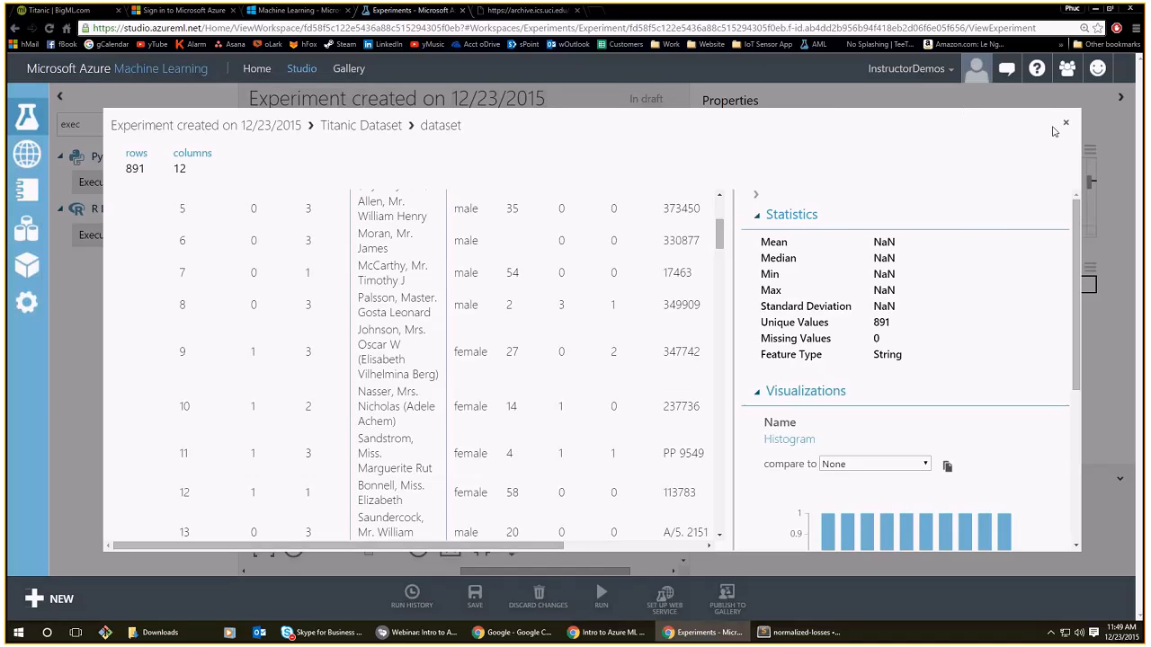
{"action": "left_click", "coordinate": [1065, 123]}
{"action": "left_click", "coordinate": [805, 207]}
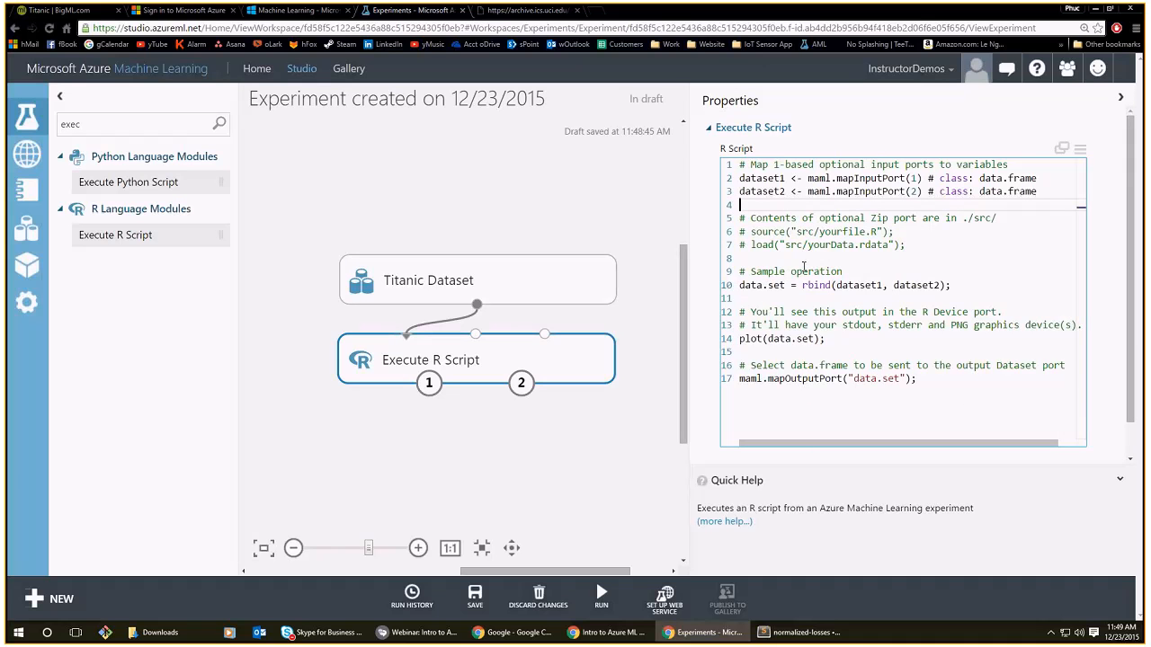
Add an Execute Python Script module beside the Execute R Script and connect the Titanic Dataset to its first input.
{"action": "left_click_drag", "start_coordinate": [129, 182], "coordinate": [483, 447]}
{"action": "left_click_drag", "start_coordinate": [509, 370], "coordinate": [414, 386]}
{"action": "left_click_drag", "start_coordinate": [466, 426], "coordinate": [653, 356]}
{"action": "left_click_drag", "start_coordinate": [476, 304], "coordinate": [599, 353]}
{"action": "scroll", "coordinate": [592, 410], "scroll_direction": "down", "scroll_amount": 3}
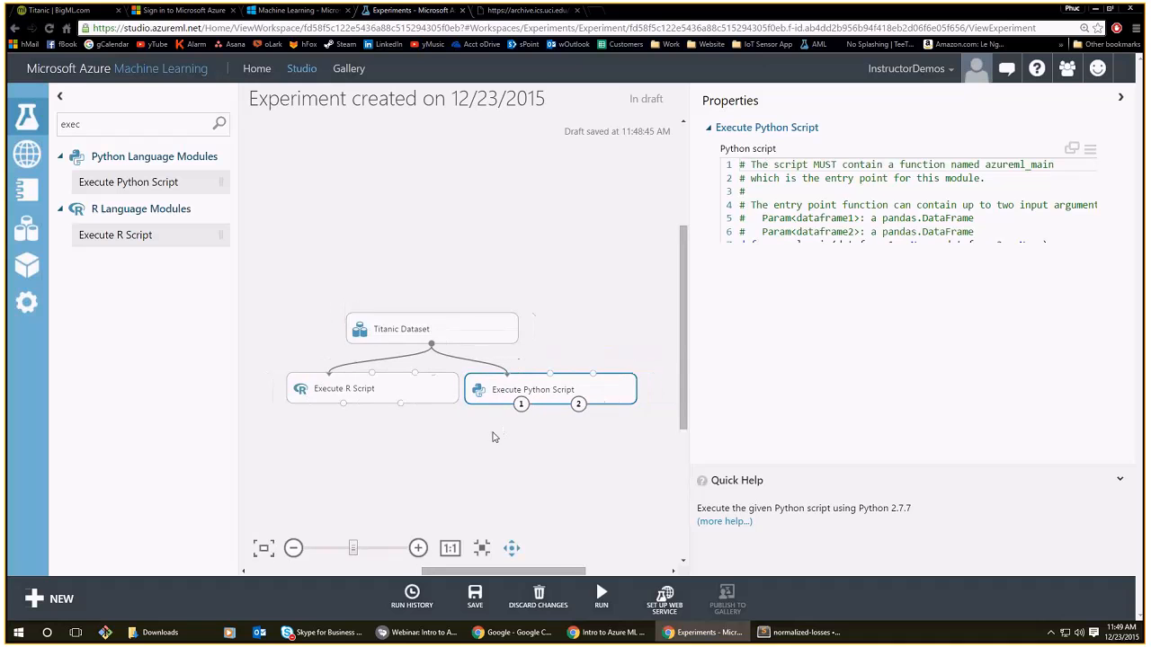
{"action": "scroll", "coordinate": [520, 411], "scroll_direction": "up", "scroll_amount": 2}
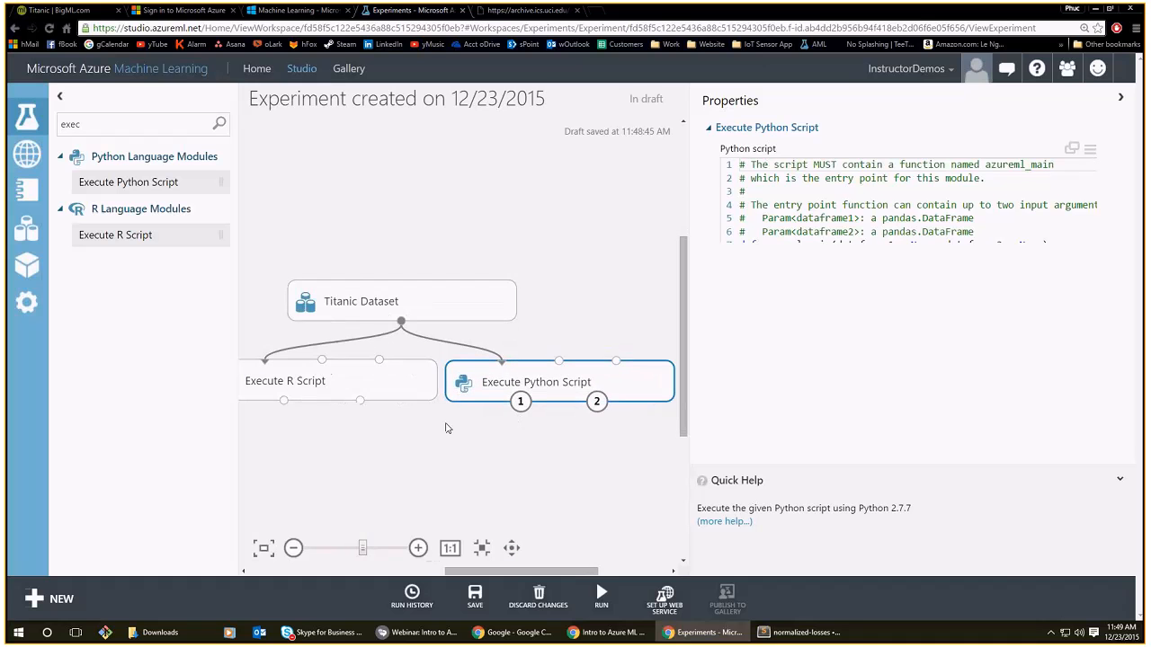
Delete the Execute Python Script and Execute R Script modules, leaving only the Titanic Dataset on the canvas.
{"action": "left_click", "coordinate": [423, 392]}
{"action": "left_click", "coordinate": [478, 391]}
{"action": "left_click", "coordinate": [387, 396]}
{"action": "left_click_drag", "start_coordinate": [441, 440], "coordinate": [552, 452]}
{"action": "left_click", "coordinate": [598, 391]}
{"action": "key", "text": "Delete"}
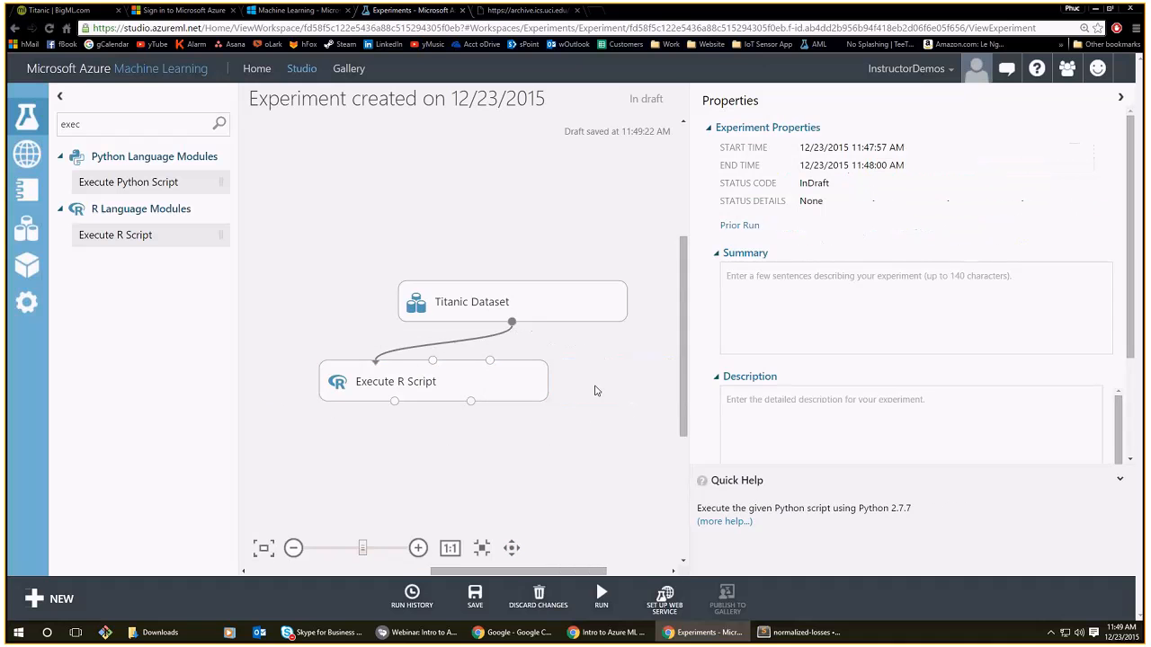
{"action": "left_click", "coordinate": [503, 378]}
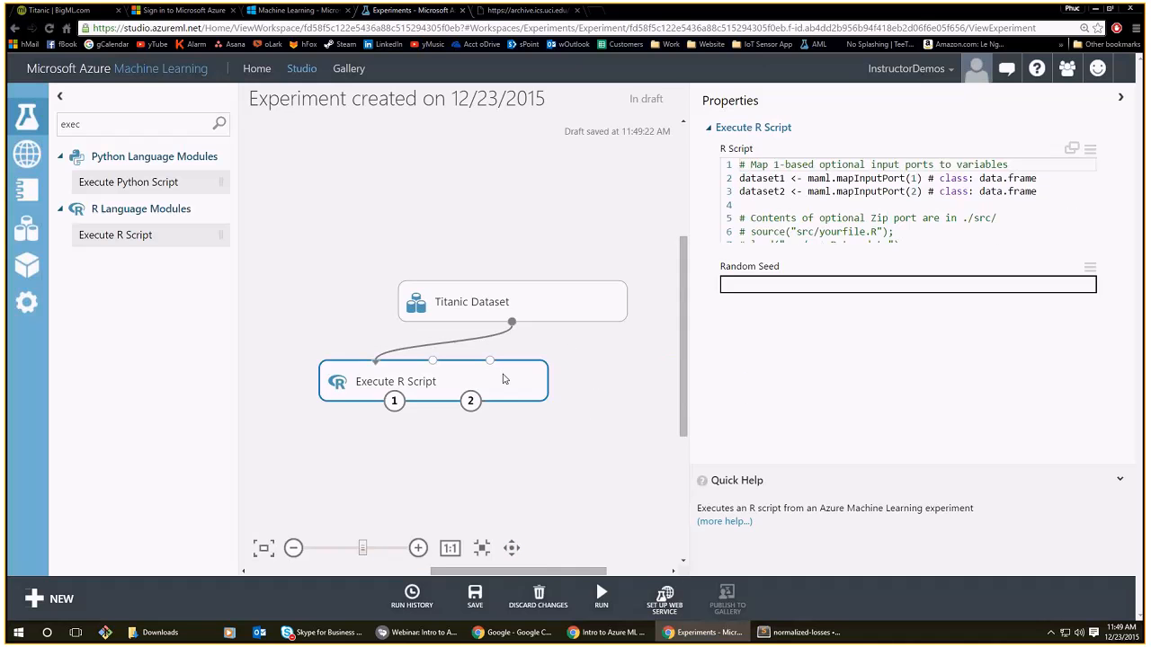
{"action": "key", "text": "Delete"}
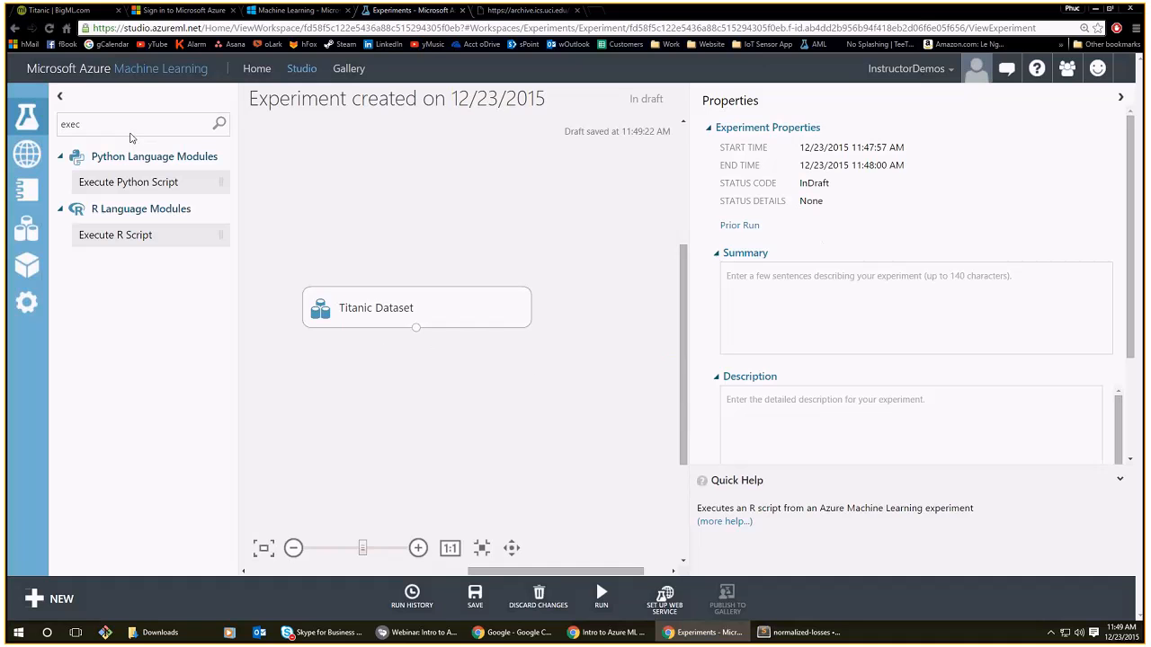
Clear the item search, collapse the saved datasets and trained models, and browse the module categories down to Deprecated.
{"action": "left_click_drag", "start_coordinate": [123, 127], "coordinate": [40, 127]}
{"action": "key", "text": "BackSpace"}
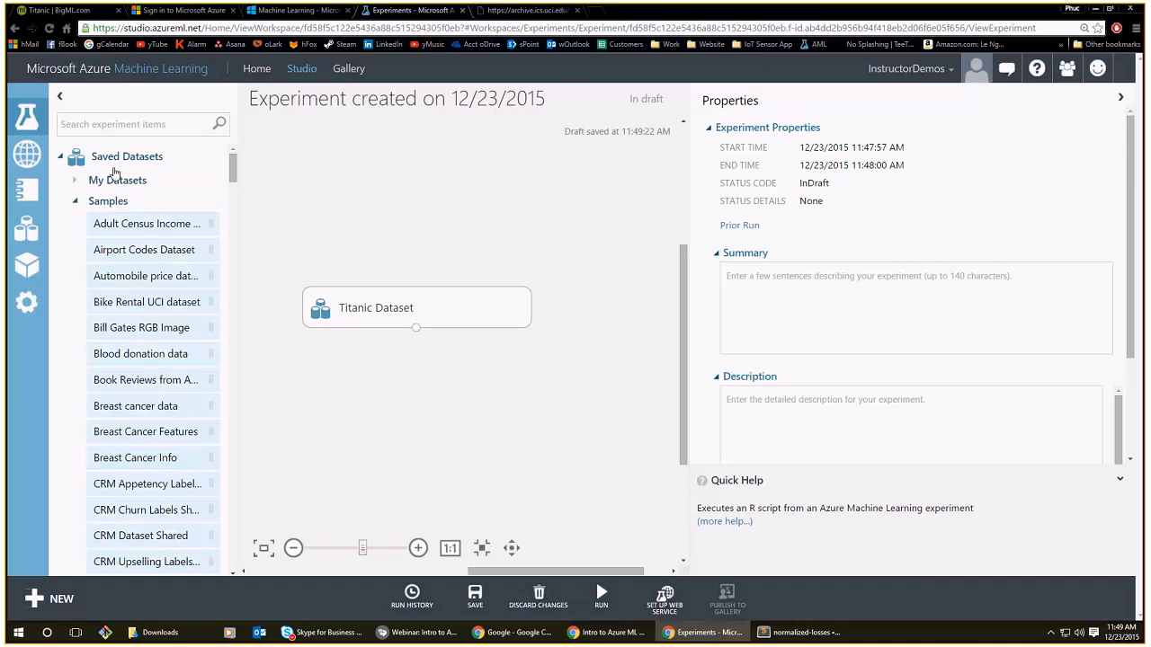
{"action": "left_click", "coordinate": [110, 202]}
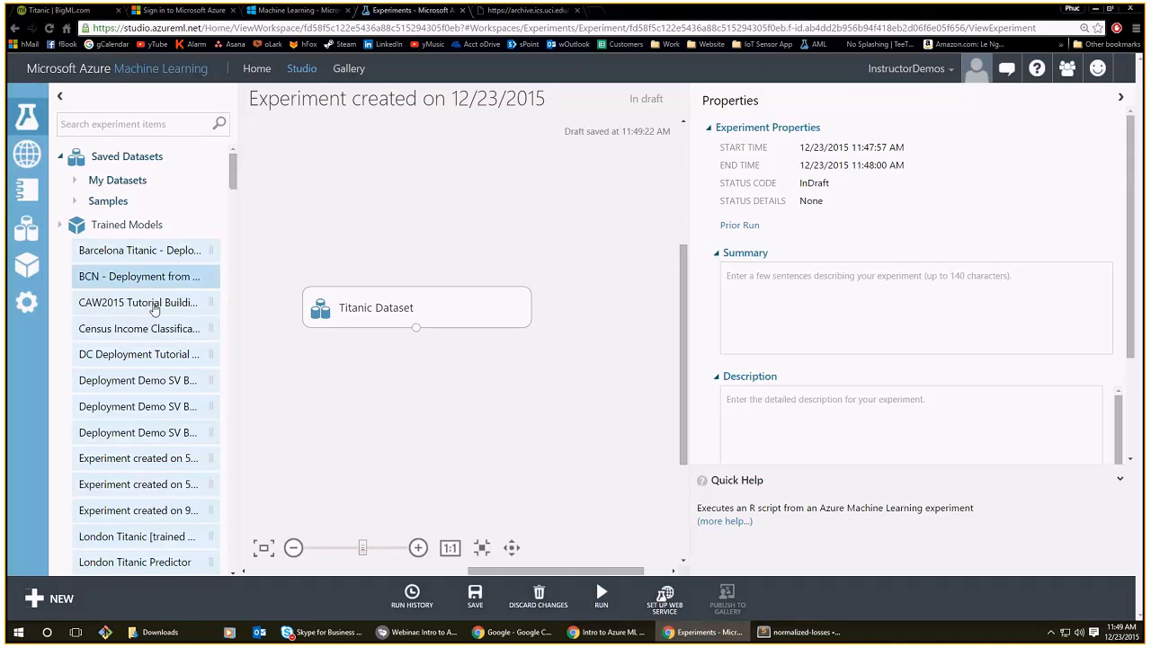
{"action": "left_click", "coordinate": [104, 232]}
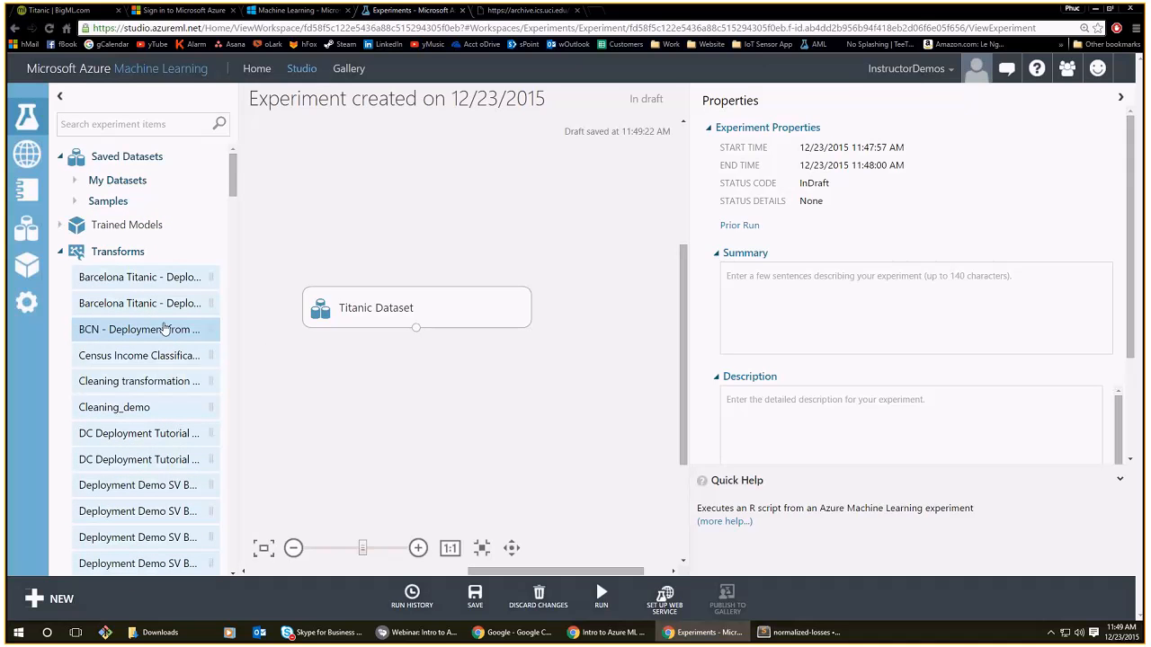
{"action": "scroll", "coordinate": [158, 310], "scroll_direction": "down", "scroll_amount": 5}
{"action": "scroll", "coordinate": [151, 300], "scroll_direction": "up", "scroll_amount": 1}
{"action": "scroll", "coordinate": [194, 316], "scroll_direction": "down", "scroll_amount": 1}
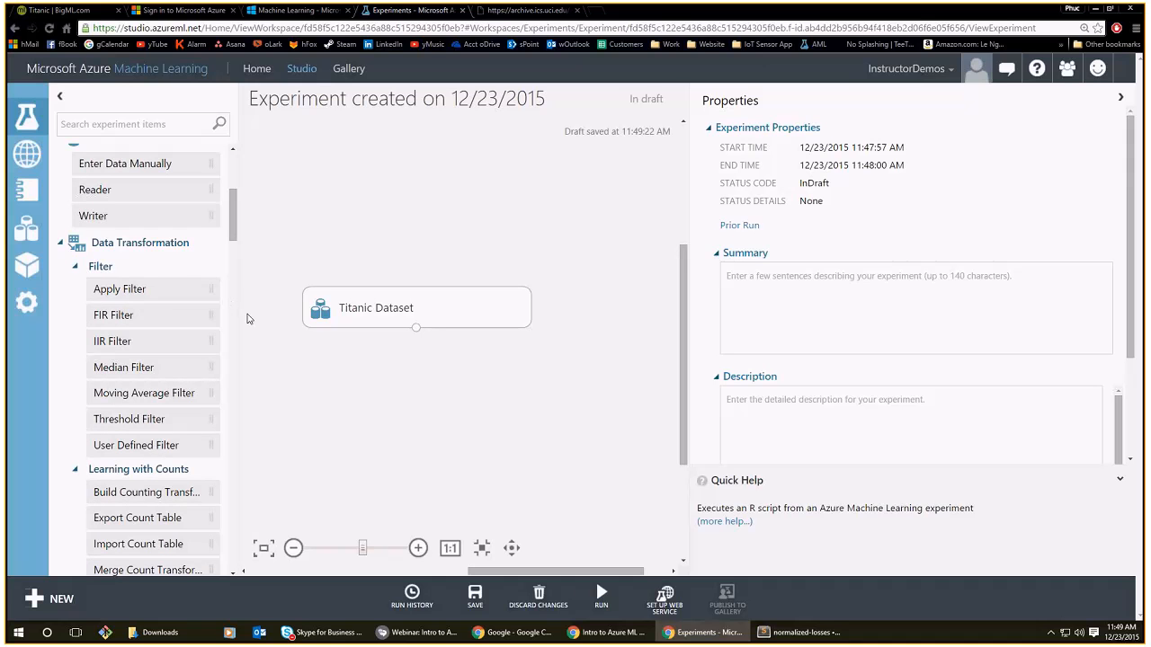
{"action": "scroll", "coordinate": [190, 357], "scroll_direction": "down", "scroll_amount": 4}
{"action": "scroll", "coordinate": [191, 357], "scroll_direction": "down", "scroll_amount": 10}
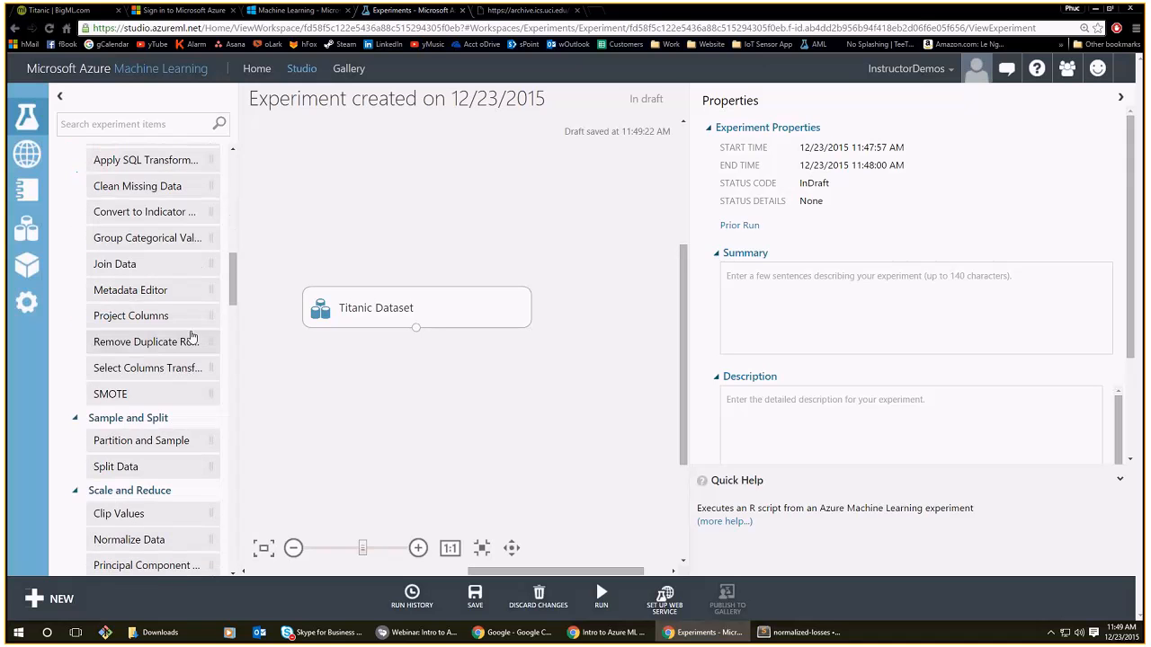
{"action": "scroll", "coordinate": [185, 450], "scroll_direction": "down", "scroll_amount": 13}
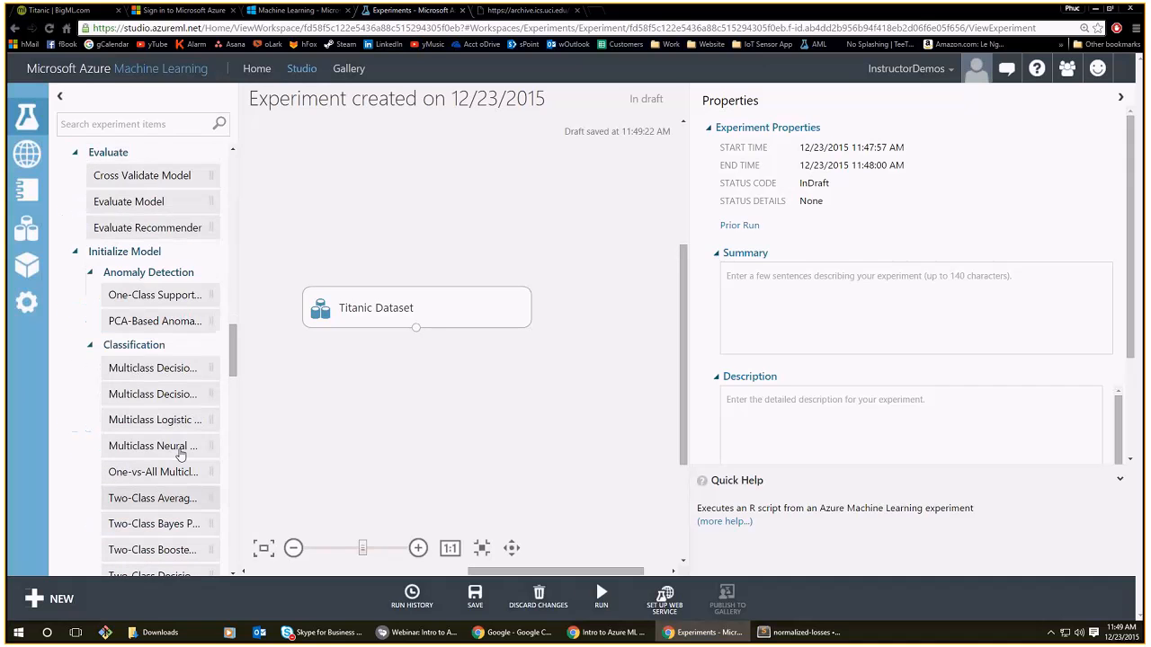
{"action": "scroll", "coordinate": [184, 449], "scroll_direction": "down", "scroll_amount": 8}
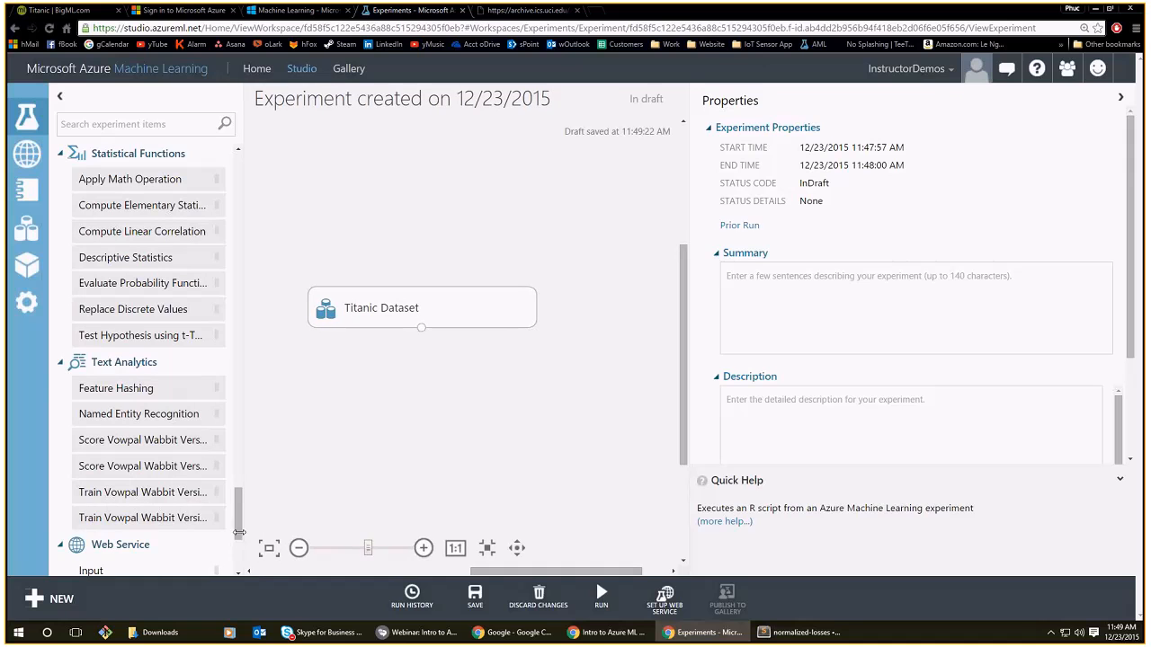
{"action": "left_click_drag", "start_coordinate": [239, 538], "coordinate": [241, 561]}
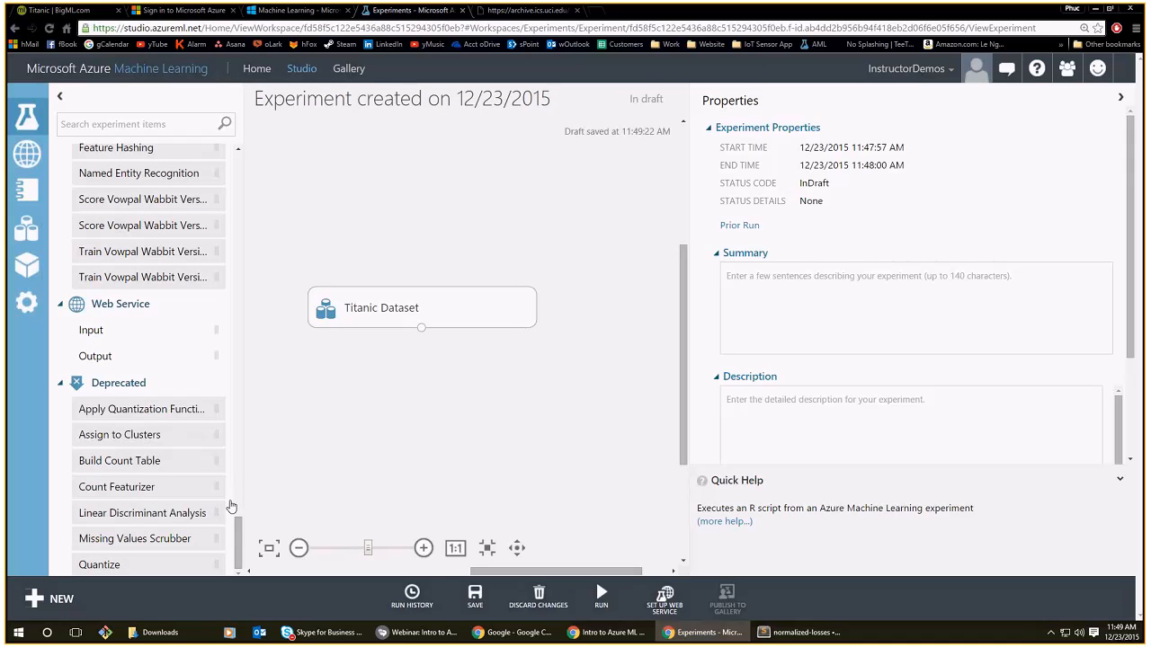
Switch to the browser tab with the iris data and load portal.datasciencedojo.com in it.
{"action": "left_click", "coordinate": [519, 11]}
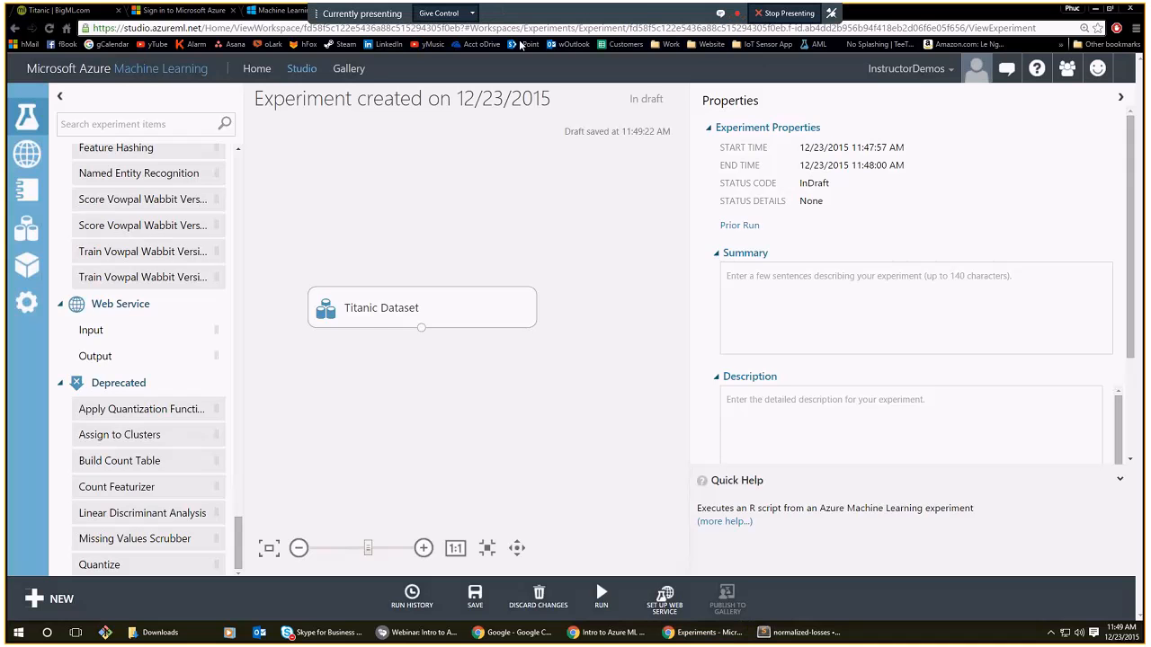
{"action": "left_click", "coordinate": [548, 10]}
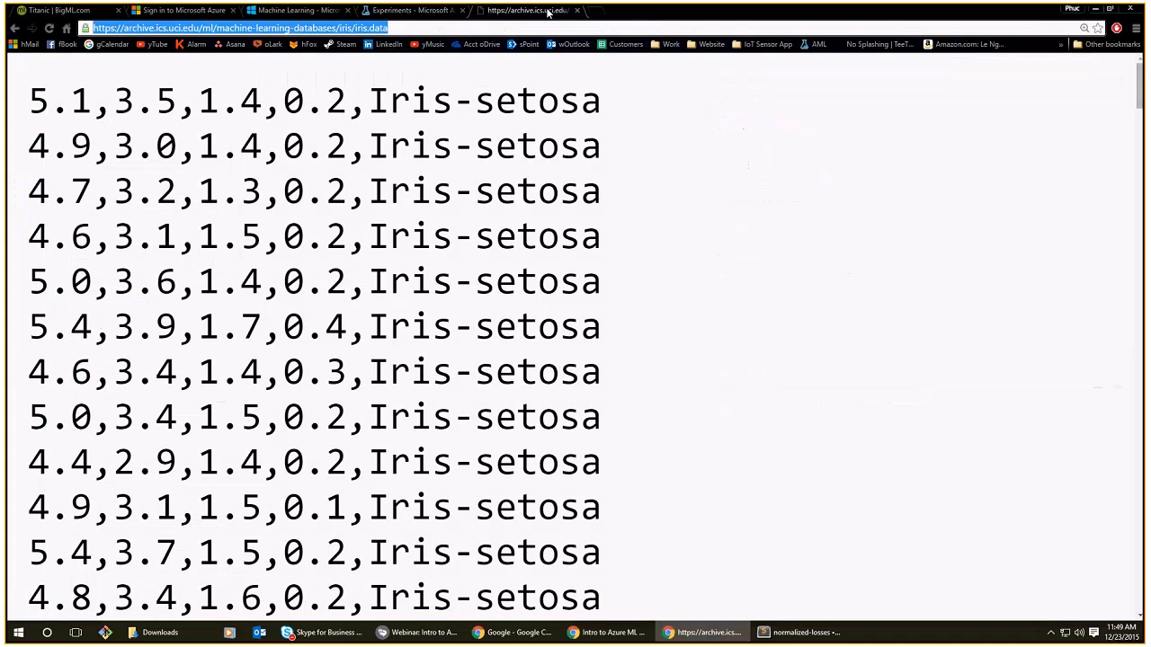
{"action": "left_click", "coordinate": [591, 25]}
{"action": "key", "text": "ctrl+a"}
{"action": "type", "text": "portal"}
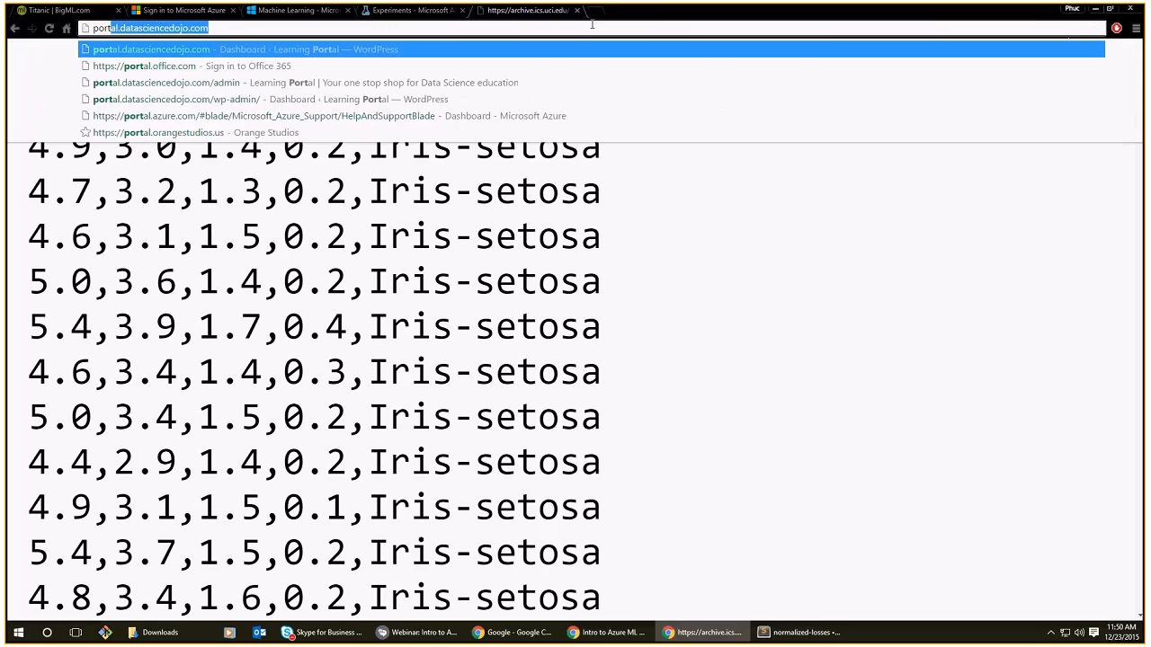
{"action": "key", "text": "Return"}
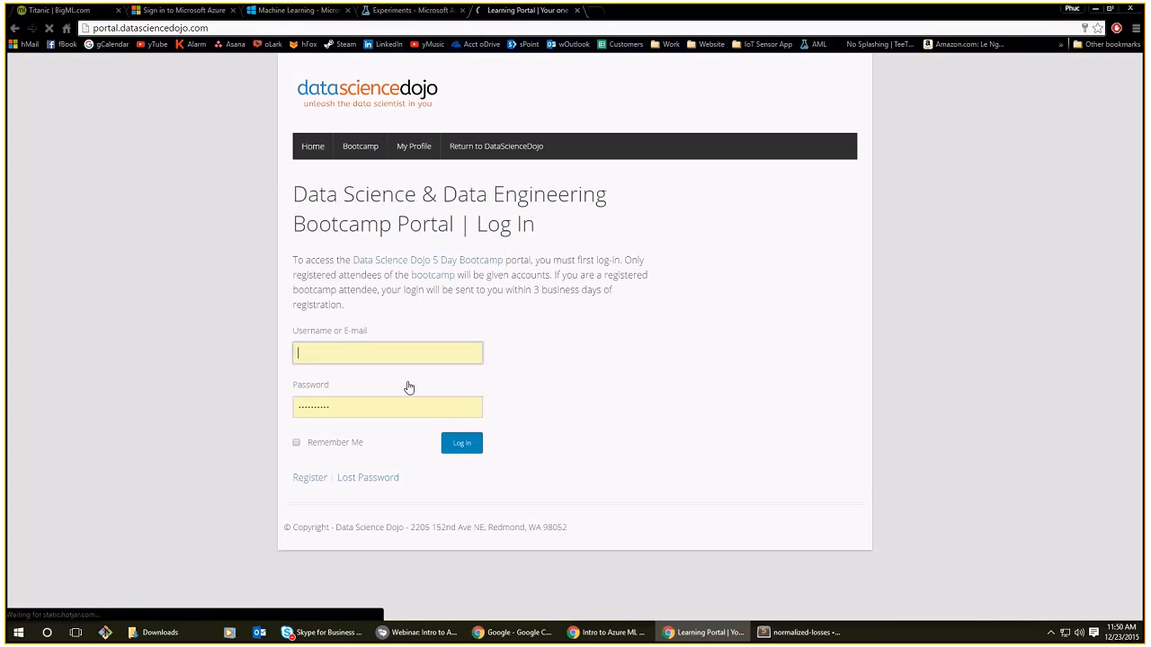
Log in to the bootcamp portal with the account username and password.
{"action": "left_click", "coordinate": [386, 357]}
{"action": "type", "text": "phuc"}
{"action": "key", "text": "Tab"}
{"action": "type", "text": "****"}
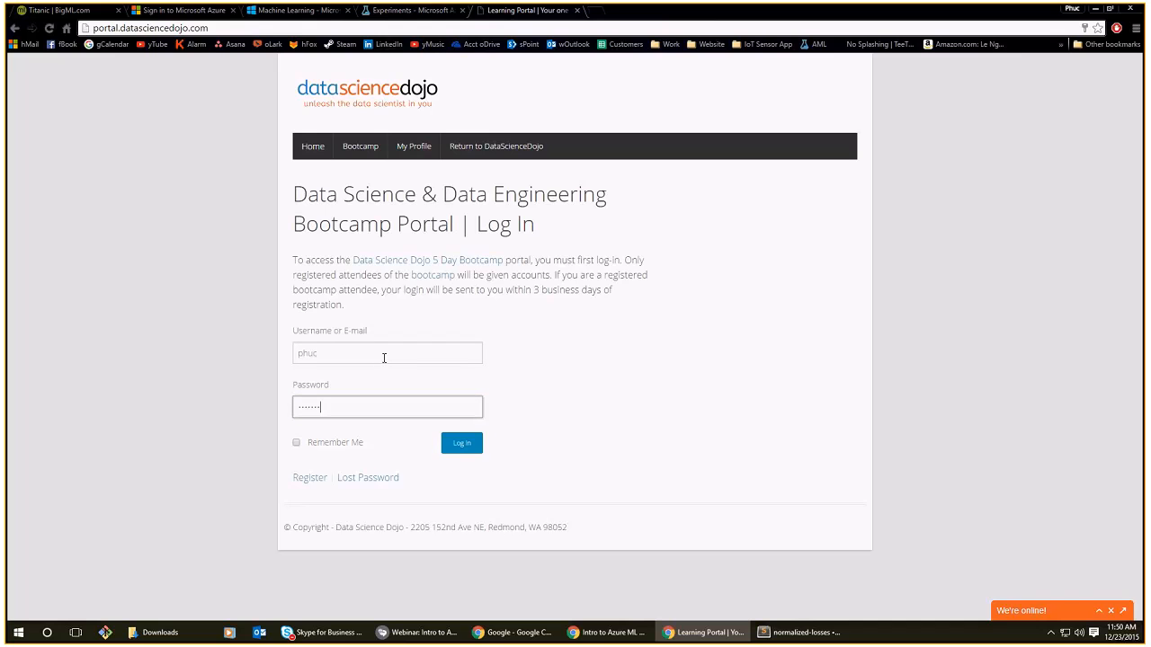
{"action": "key", "text": "Return"}
{"action": "type", "text": "**********"}
{"action": "key", "text": "Return"}
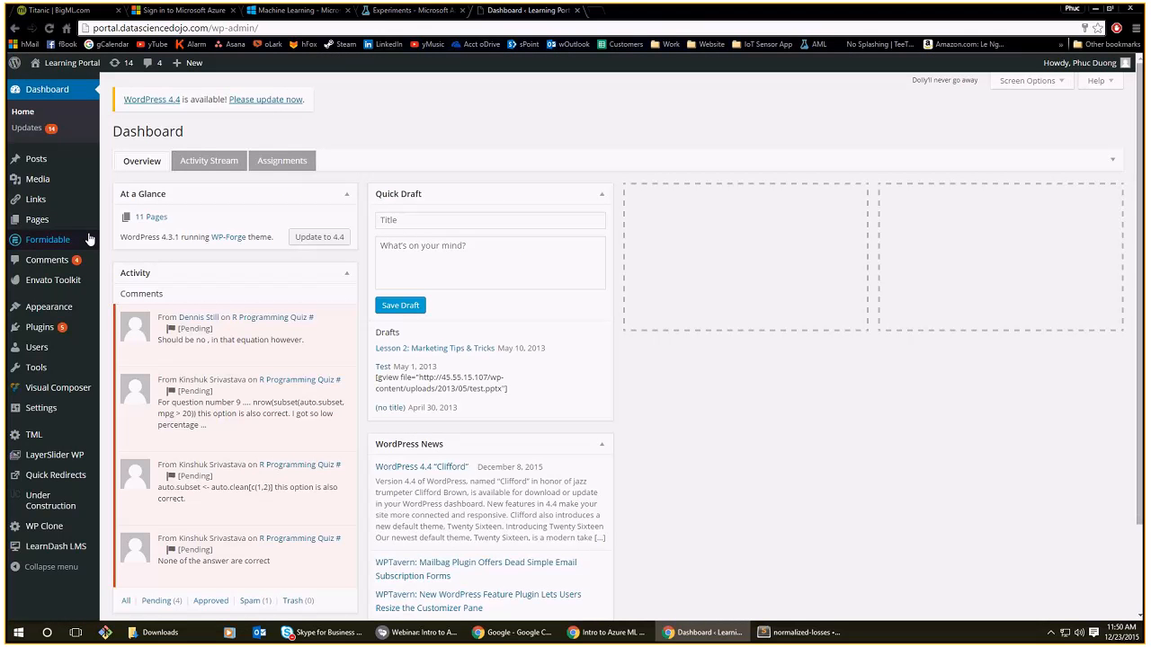
Remove the wp-admin path from the address and load the portal's root page.
{"action": "left_click_drag", "start_coordinate": [214, 28], "coordinate": [587, 41]}
{"action": "key", "text": "BackSpace"}
{"action": "key", "text": "Return"}
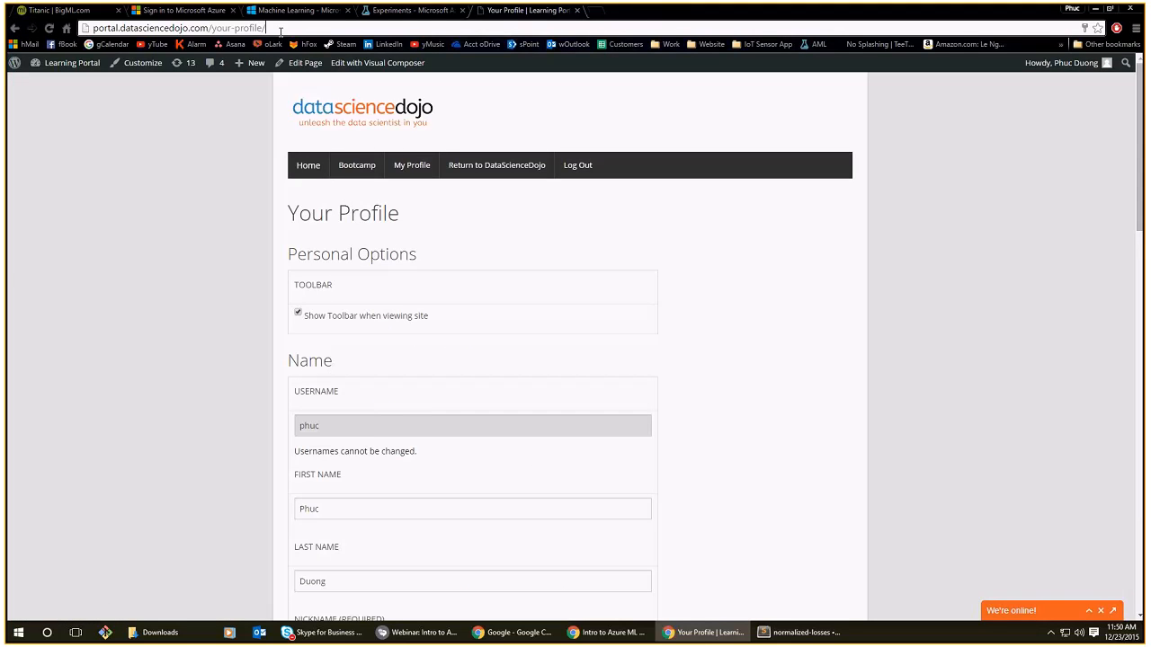
Copy the portal.datasciencedojo.com root address without the profile path and post it in the webinar chat.
{"action": "key", "text": "ctrl+l"}
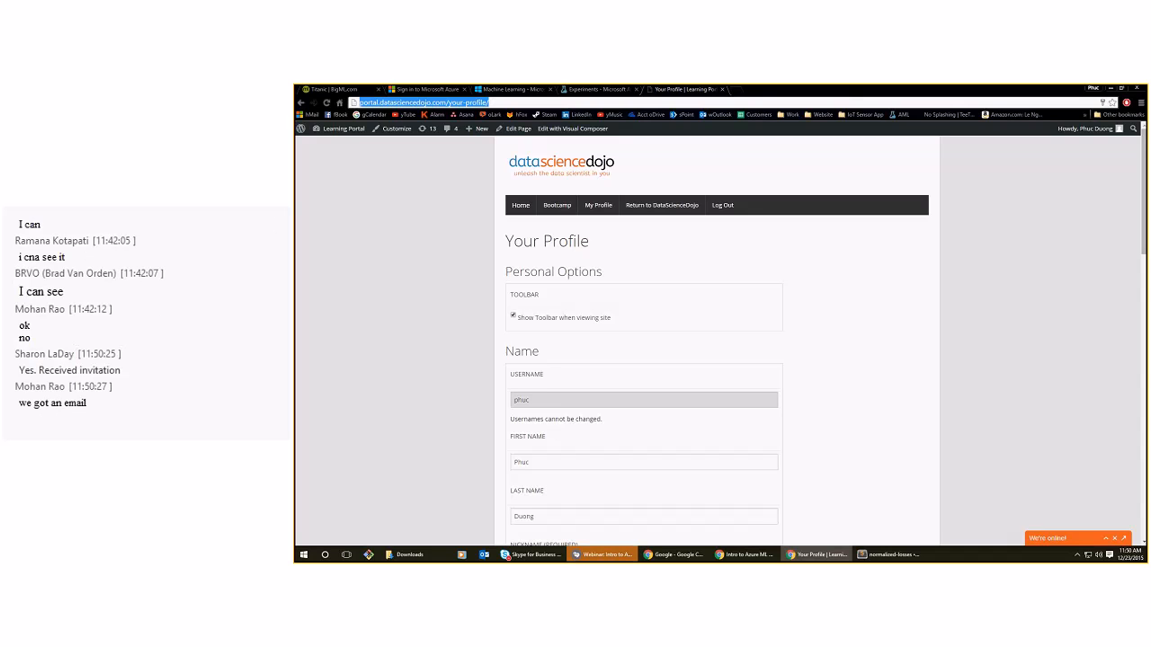
{"action": "left_click", "coordinate": [448, 103]}
{"action": "left_click_drag", "start_coordinate": [447, 103], "coordinate": [358, 103]}
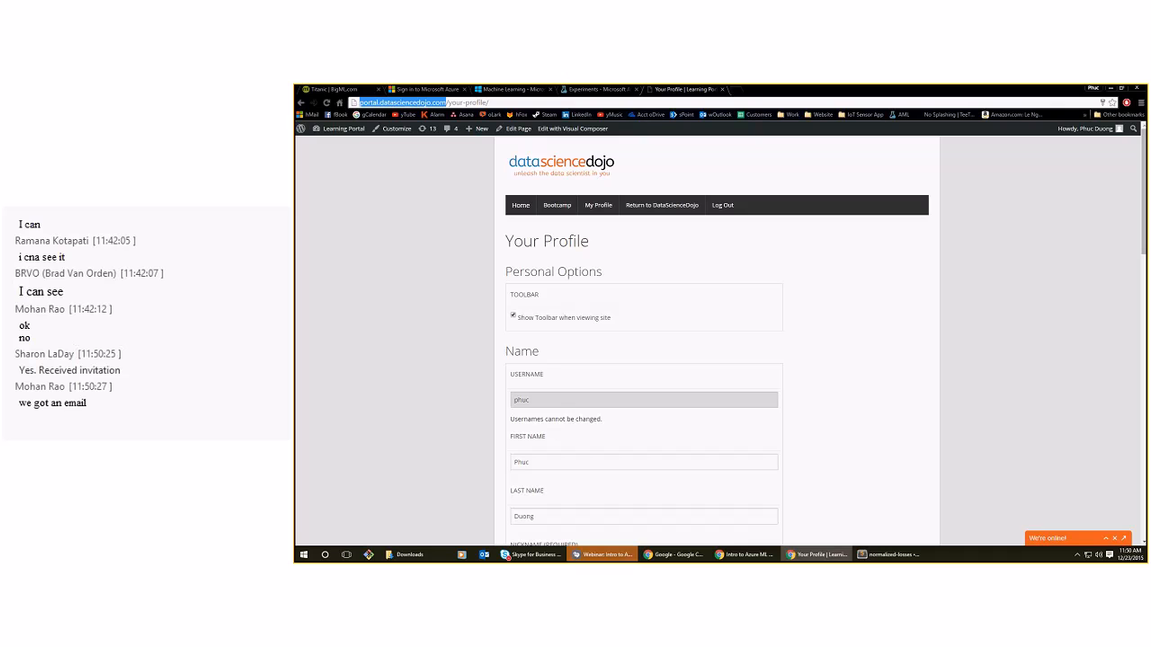
{"action": "key", "text": "alt+Tab"}
{"action": "key", "text": "Return"}
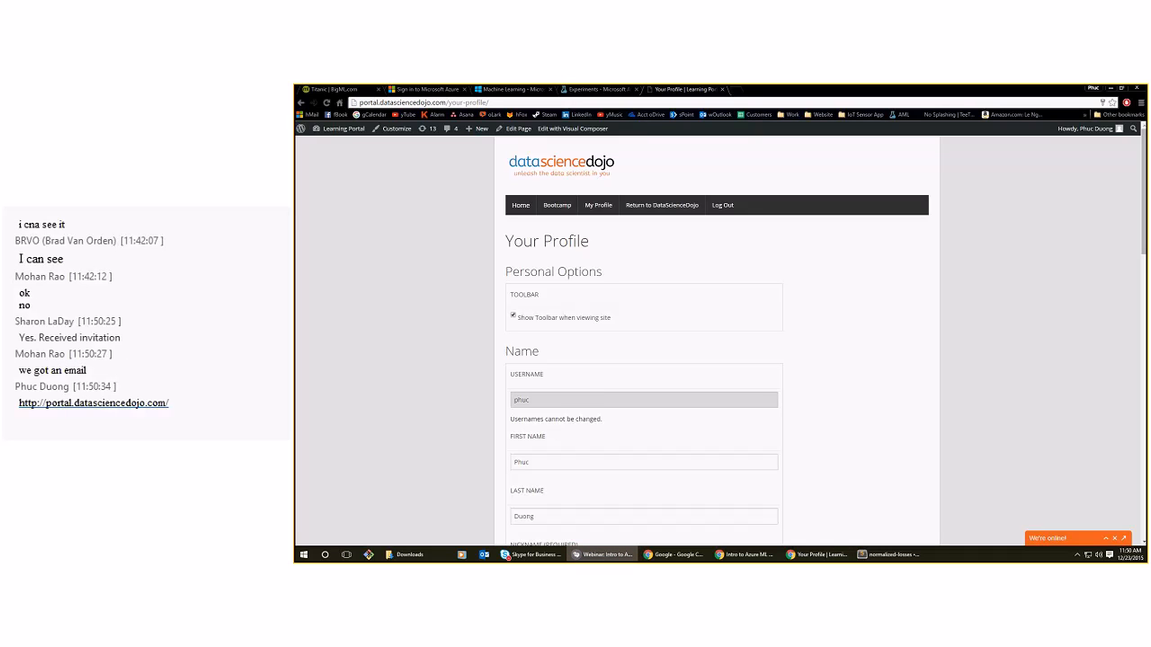
Return to the portal in the browser and open the Bootcamp course page.
{"action": "left_click", "coordinate": [482, 423]}
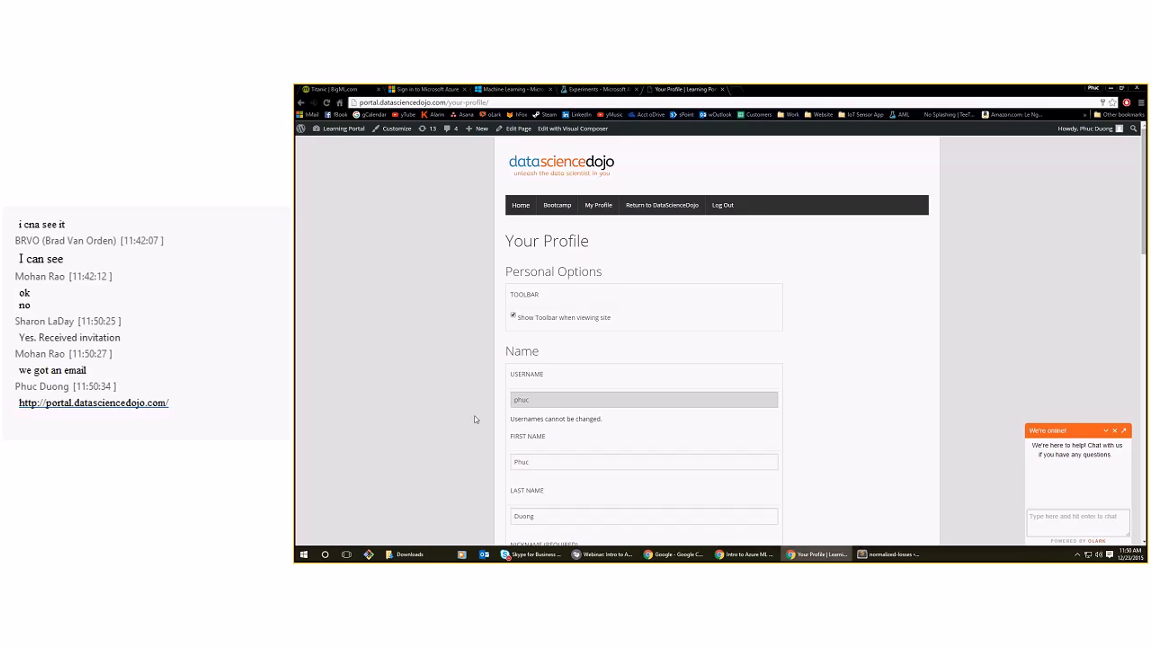
{"action": "scroll", "coordinate": [478, 417], "scroll_direction": "down", "scroll_amount": 2}
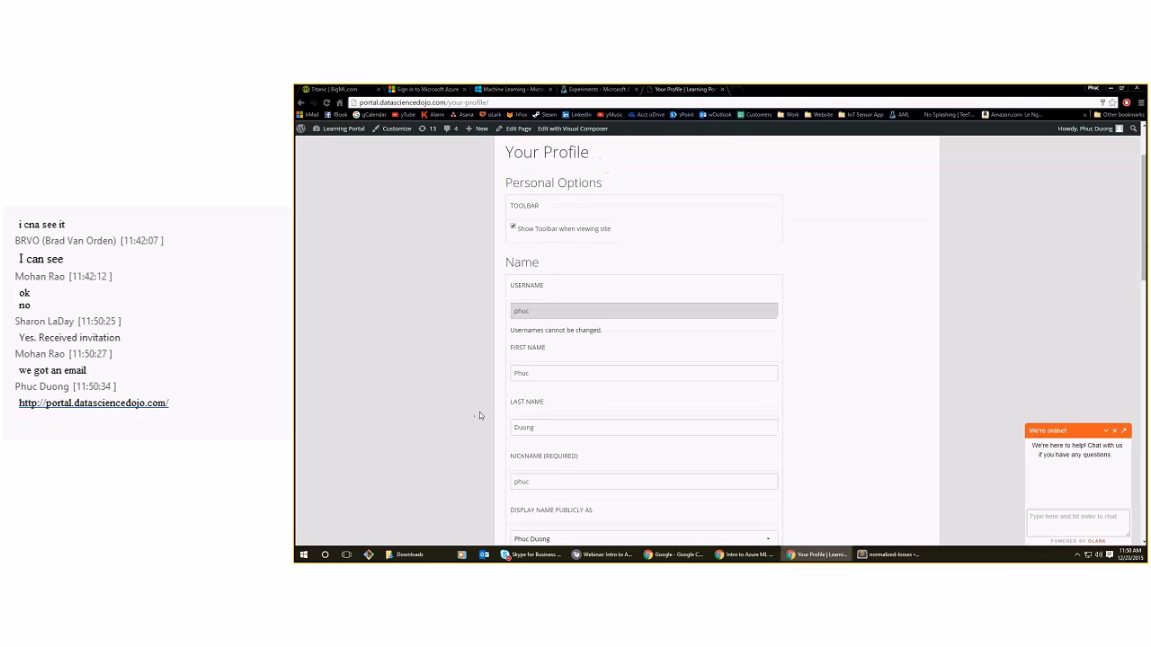
{"action": "scroll", "coordinate": [479, 415], "scroll_direction": "down", "scroll_amount": 1}
{"action": "scroll", "coordinate": [645, 386], "scroll_direction": "up", "scroll_amount": 3}
{"action": "left_click", "coordinate": [562, 207]}
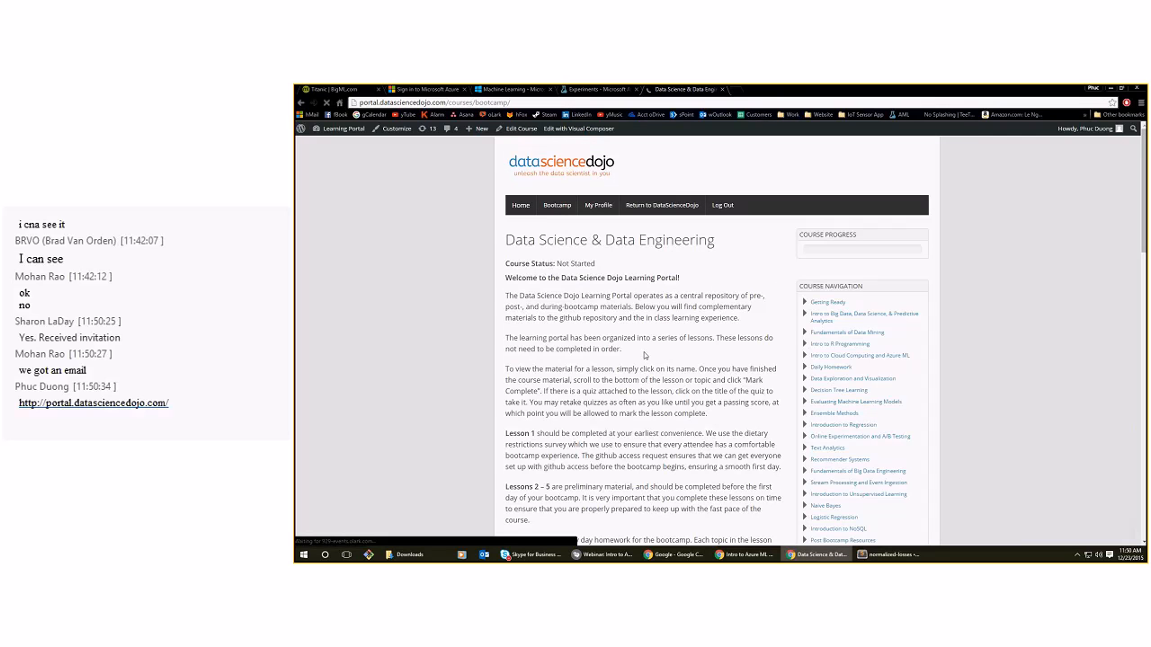
Look over the course navigation and open the Intro to Cloud Computing and Azure ML lesson.
{"action": "scroll", "coordinate": [644, 360], "scroll_direction": "down", "scroll_amount": 5}
{"action": "scroll", "coordinate": [644, 399], "scroll_direction": "up", "scroll_amount": 3}
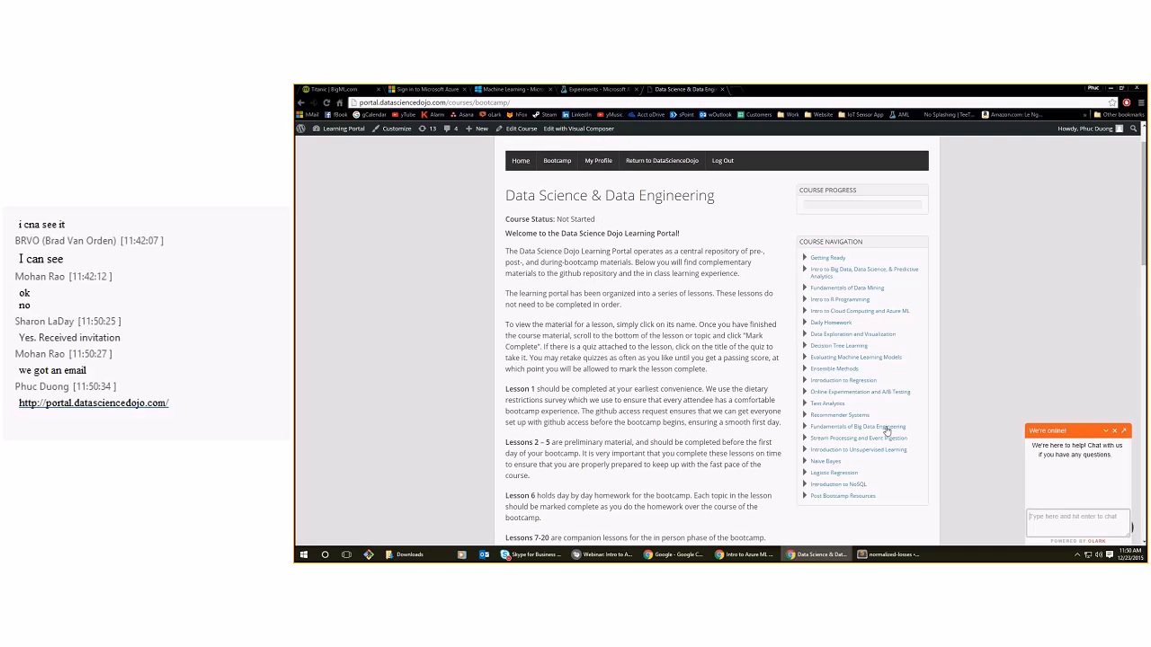
{"action": "scroll", "coordinate": [783, 353], "scroll_direction": "up", "scroll_amount": 3}
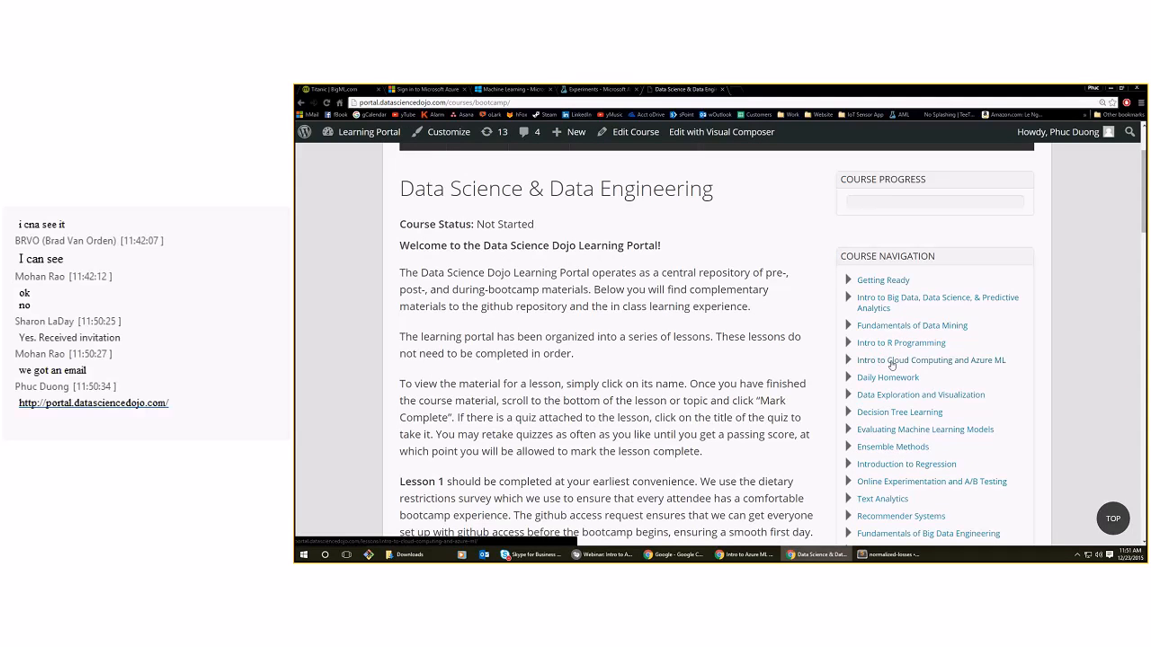
{"action": "left_click_drag", "start_coordinate": [1025, 367], "coordinate": [855, 367]}
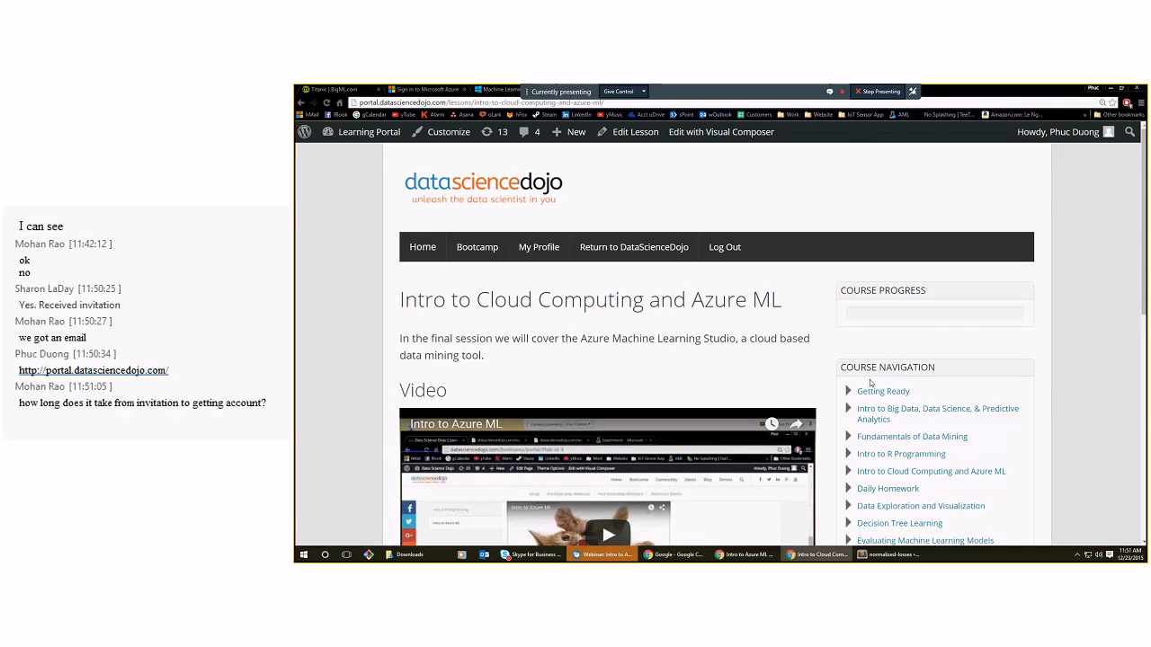
Look through the lesson page's Intro to Azure ML video, homework links and course navigation.
{"action": "scroll", "coordinate": [680, 388], "scroll_direction": "down", "scroll_amount": 5}
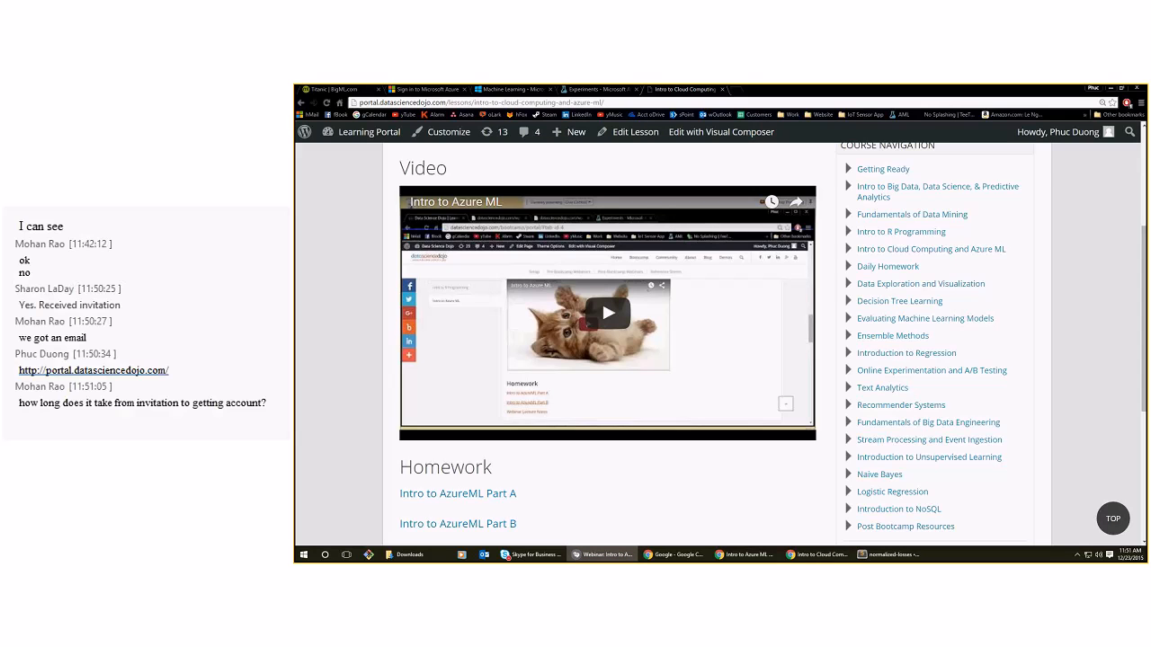
{"action": "scroll", "coordinate": [538, 476], "scroll_direction": "up", "scroll_amount": 1}
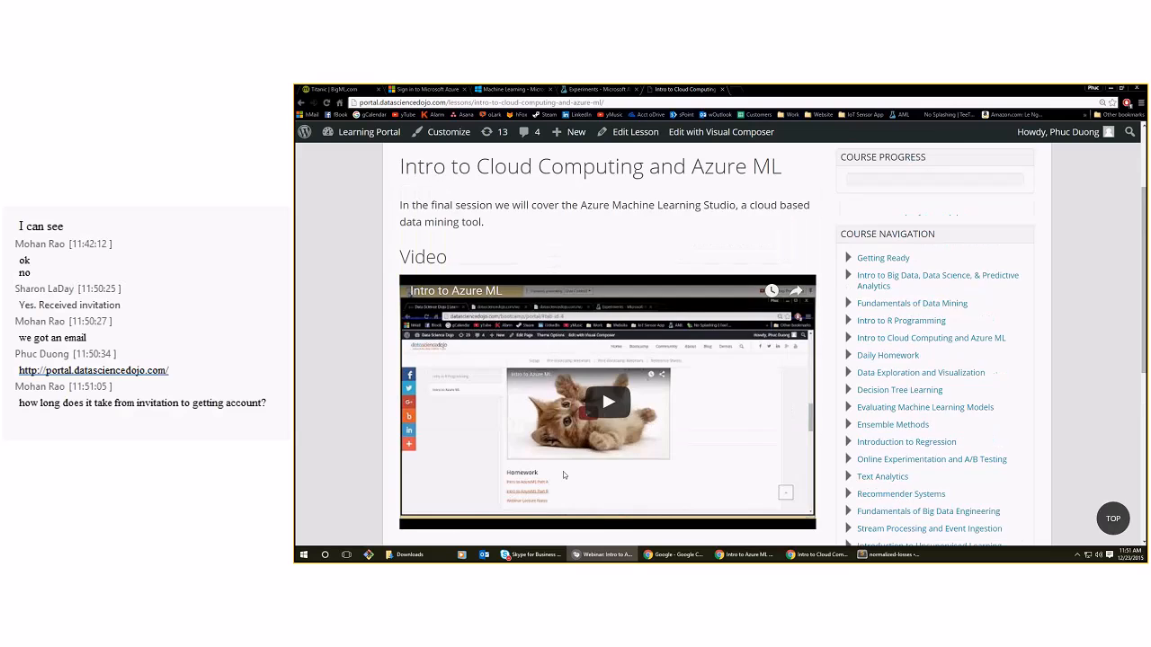
{"action": "scroll", "coordinate": [564, 475], "scroll_direction": "up", "scroll_amount": 3}
{"action": "scroll", "coordinate": [515, 353], "scroll_direction": "down", "scroll_amount": 5}
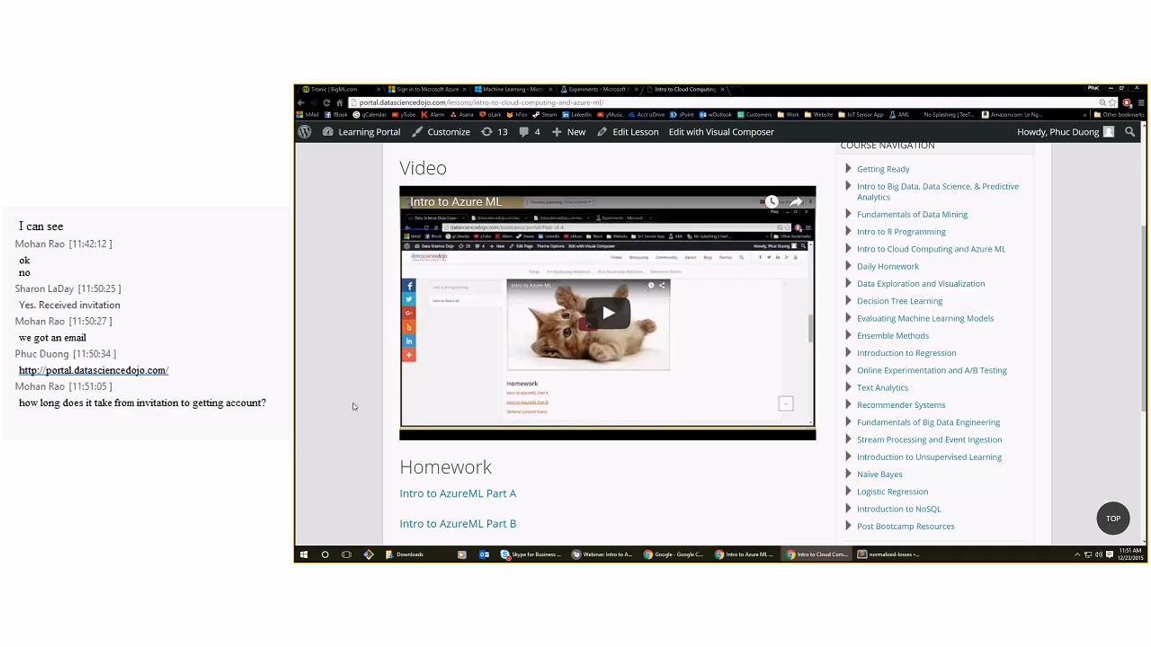
{"action": "scroll", "coordinate": [377, 407], "scroll_direction": "down", "scroll_amount": 1}
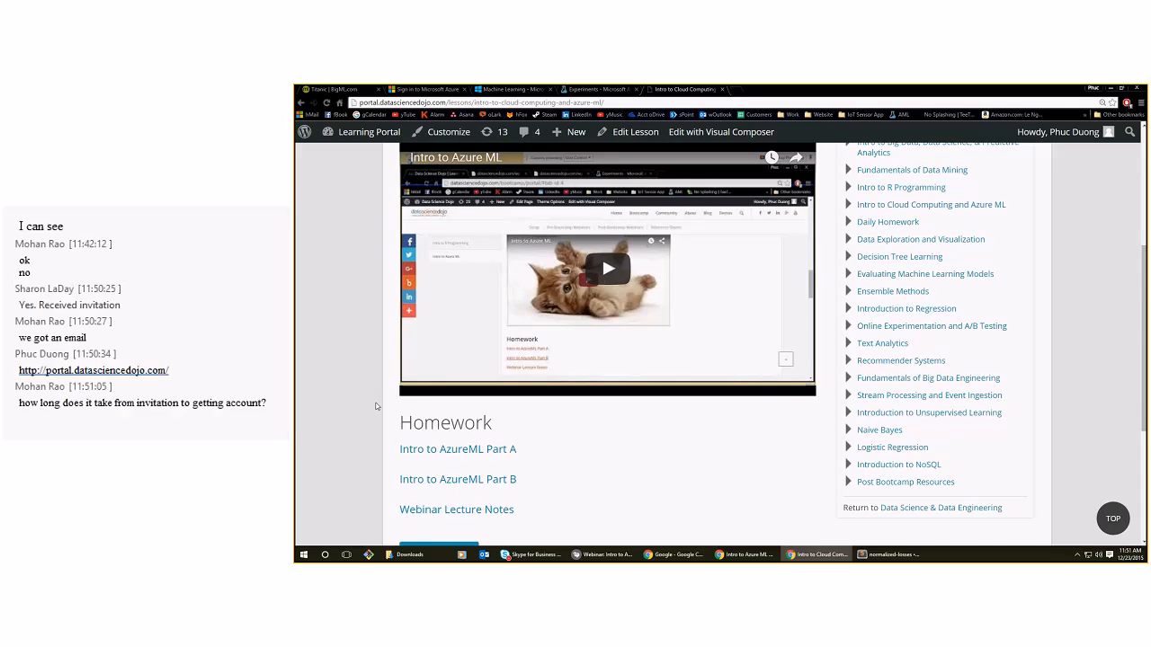
{"action": "scroll", "coordinate": [532, 274], "scroll_direction": "up", "scroll_amount": 5}
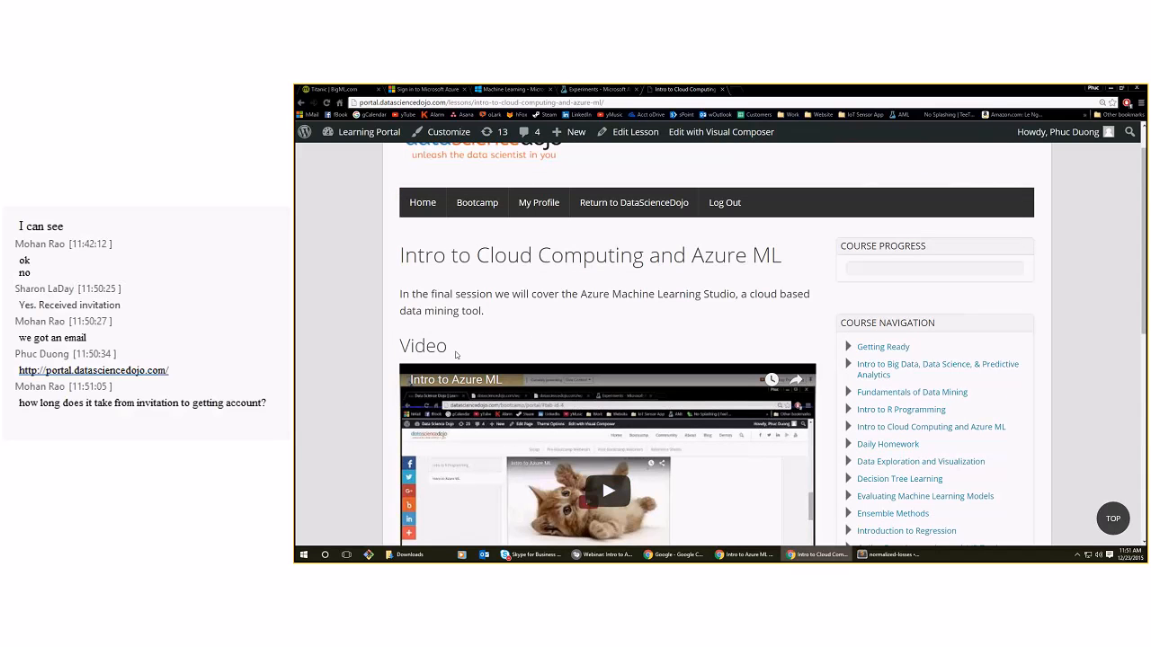
{"action": "scroll", "coordinate": [482, 354], "scroll_direction": "down", "scroll_amount": 4}
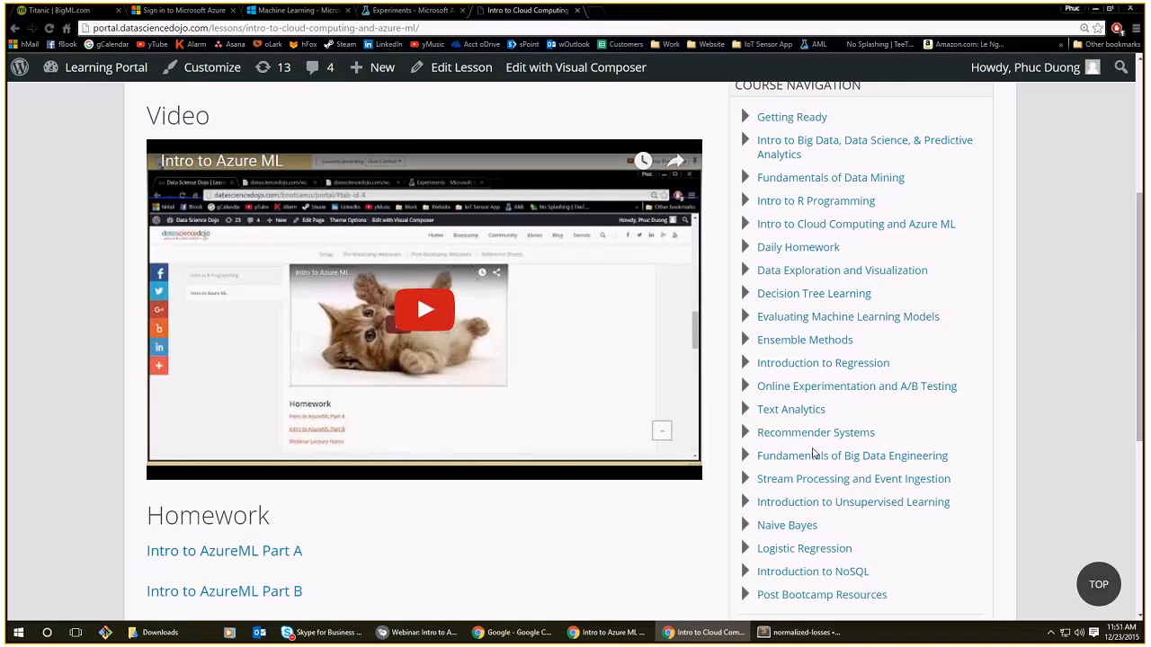
{"action": "scroll", "coordinate": [298, 398], "scroll_direction": "down", "scroll_amount": 2}
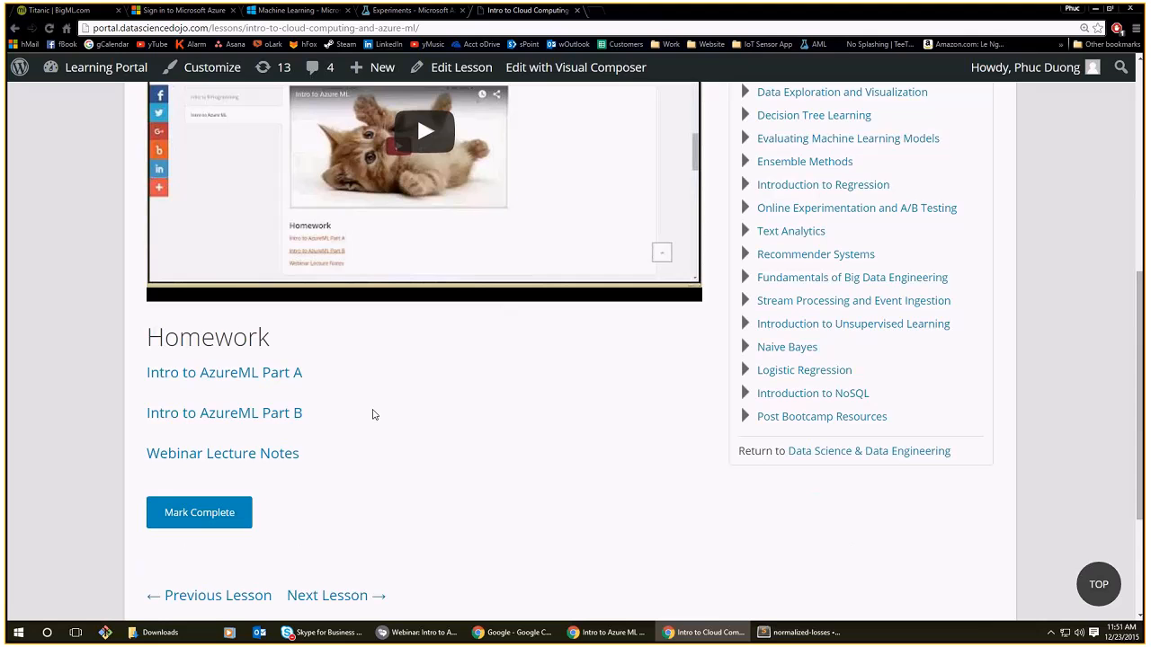
Post the portal's root address in the webinar chat again and return to the lesson page.
{"action": "left_click_drag", "start_coordinate": [212, 28], "coordinate": [93, 28]}
{"action": "key", "text": "alt+Tab"}
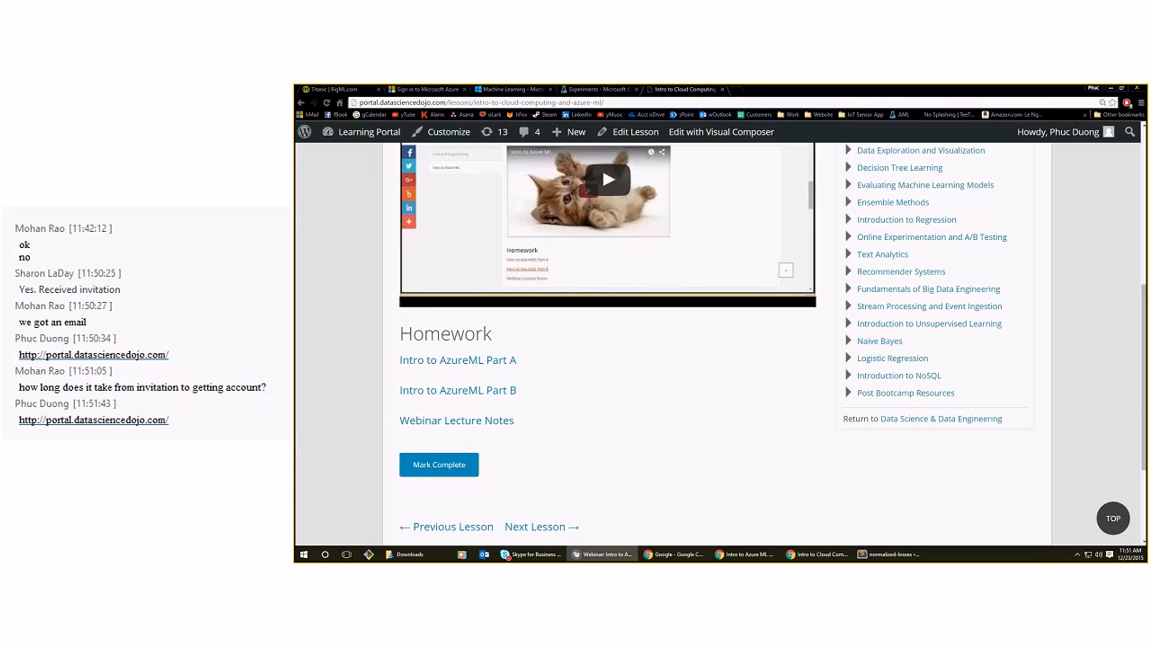
{"action": "left_click", "coordinate": [605, 523]}
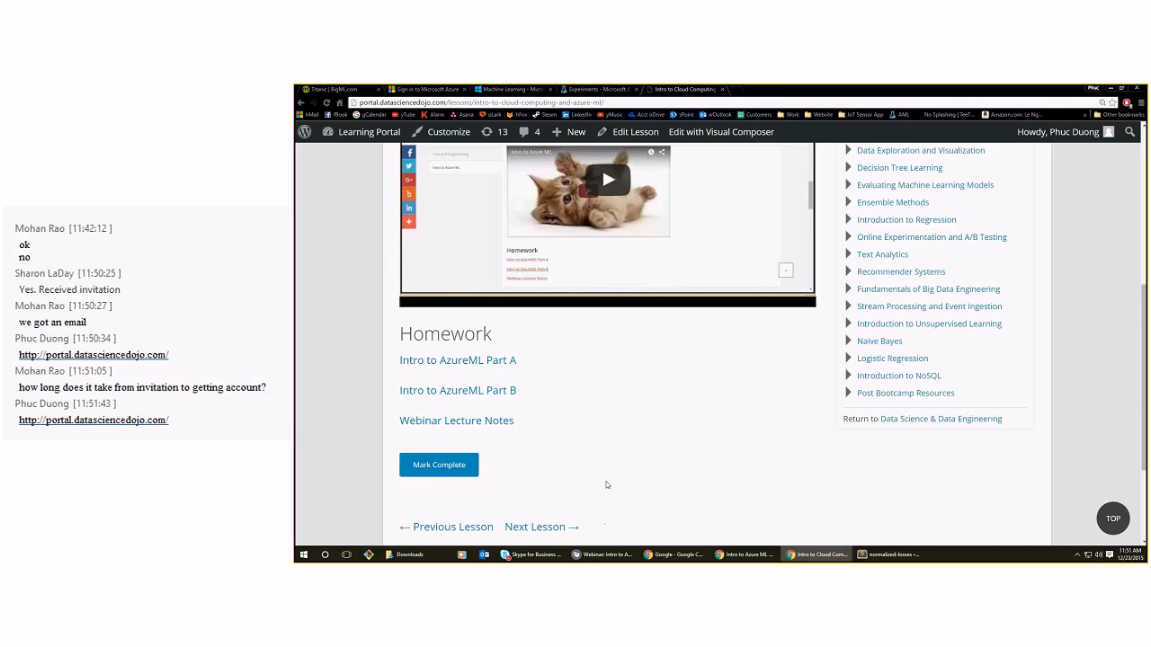
Open the Intro to AzureML Part A homework from the lesson page in a new browser tab and show it.
{"action": "scroll", "coordinate": [606, 483], "scroll_direction": "up", "scroll_amount": 3}
{"action": "scroll", "coordinate": [579, 474], "scroll_direction": "up", "scroll_amount": 1}
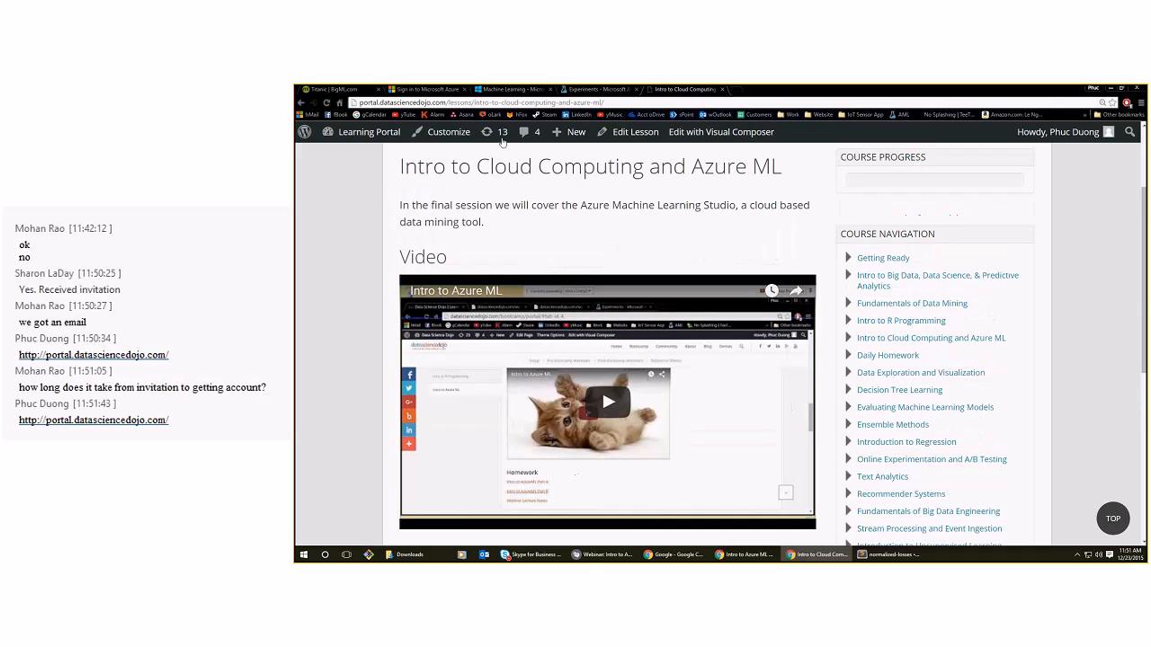
{"action": "left_click_drag", "start_coordinate": [502, 142], "coordinate": [468, 228]}
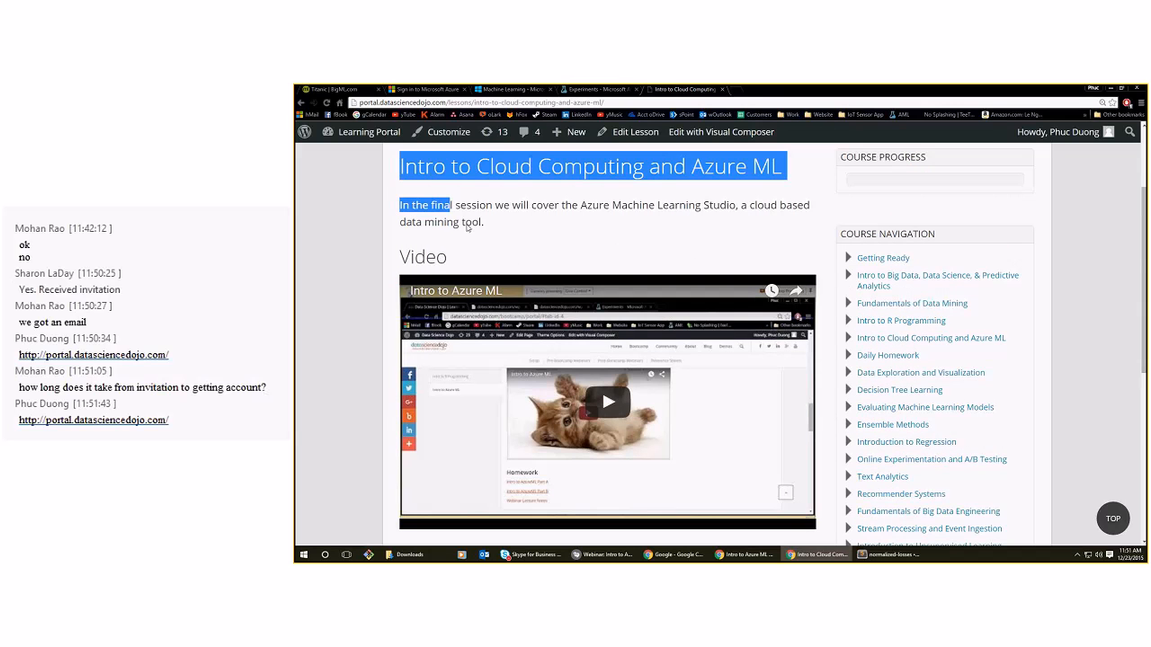
{"action": "scroll", "coordinate": [670, 400], "scroll_direction": "down", "scroll_amount": 2}
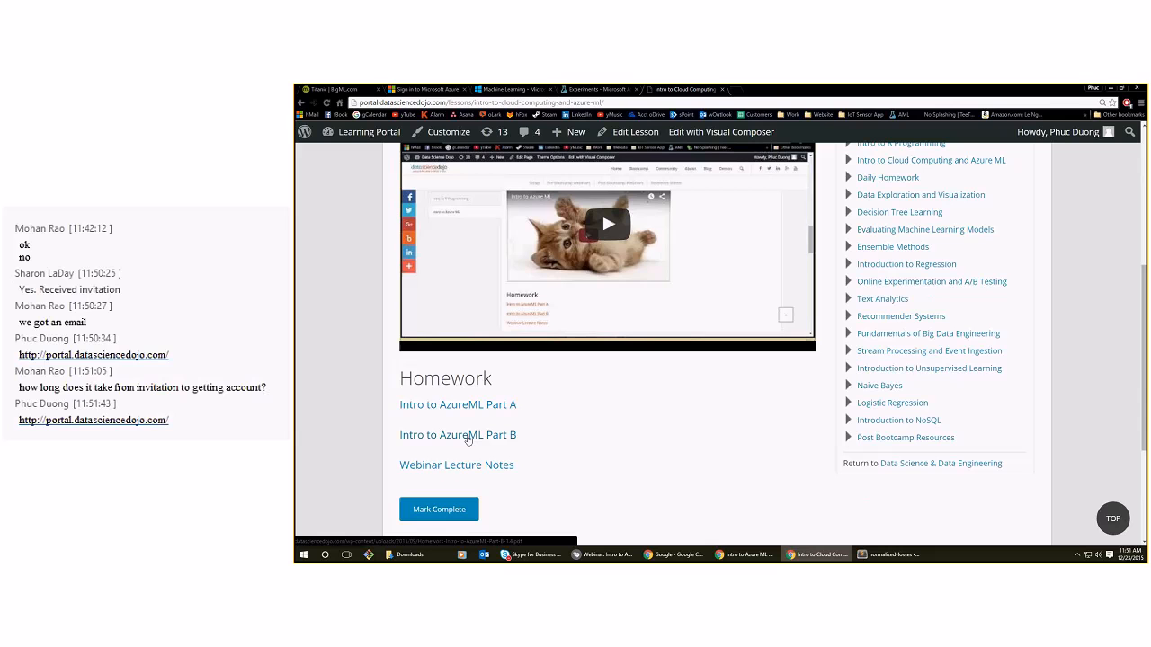
{"action": "middle_click", "coordinate": [476, 406]}
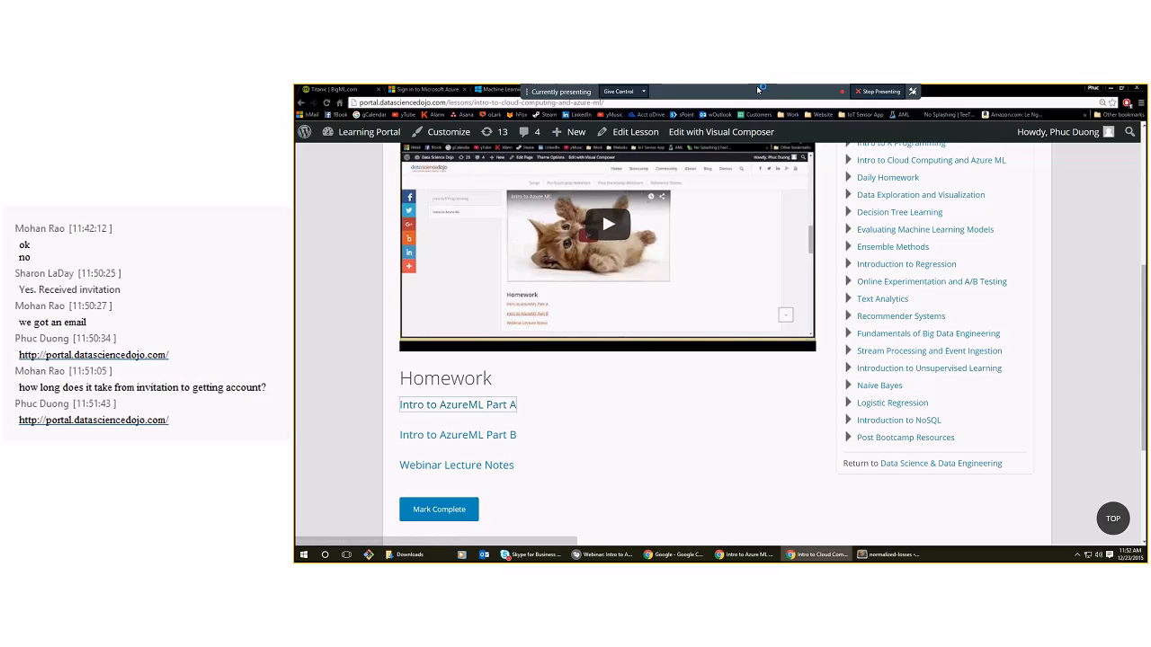
{"action": "left_click", "coordinate": [768, 89]}
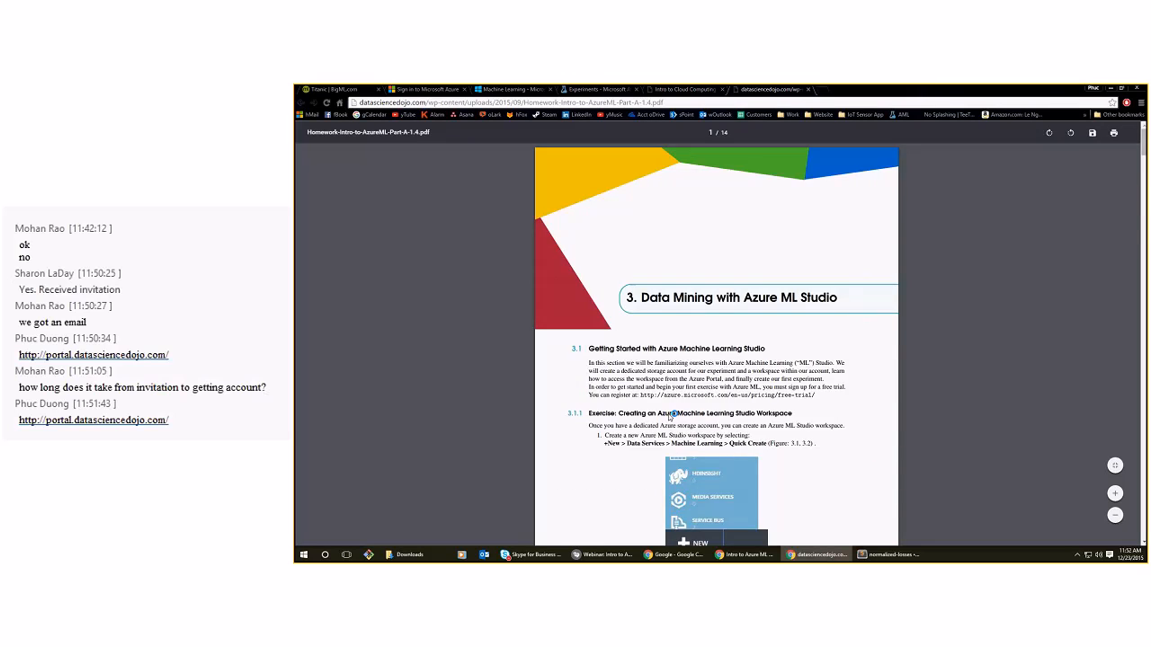
Skim the Part A homework PDF through the Titanic dataset key, go back to its first page and close it.
{"action": "scroll", "coordinate": [668, 414], "scroll_direction": "down", "scroll_amount": 15}
{"action": "scroll", "coordinate": [668, 407], "scroll_direction": "down", "scroll_amount": 5}
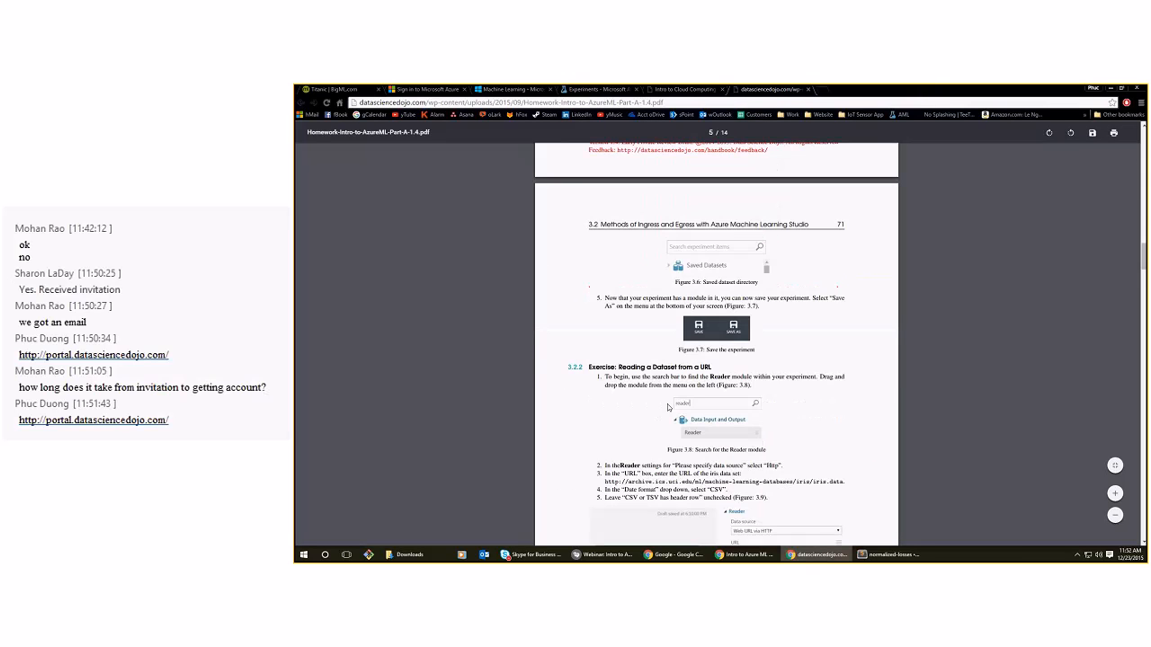
{"action": "scroll", "coordinate": [668, 406], "scroll_direction": "down", "scroll_amount": 15}
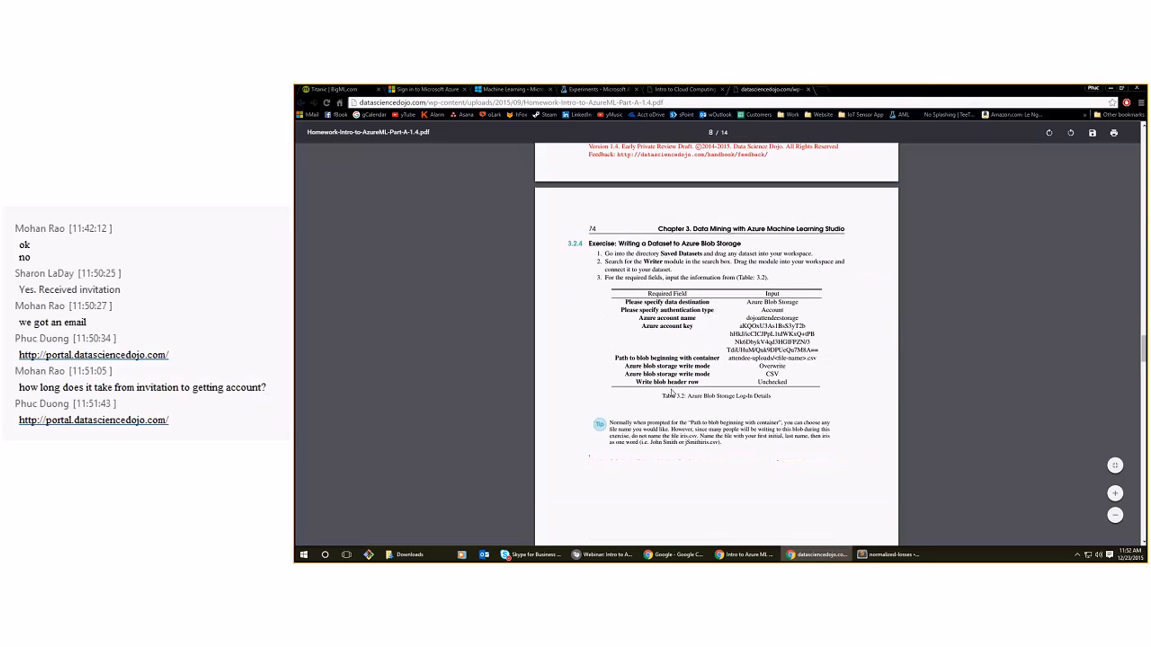
{"action": "scroll", "coordinate": [672, 392], "scroll_direction": "down", "scroll_amount": 10}
{"action": "scroll", "coordinate": [672, 412], "scroll_direction": "down", "scroll_amount": 15}
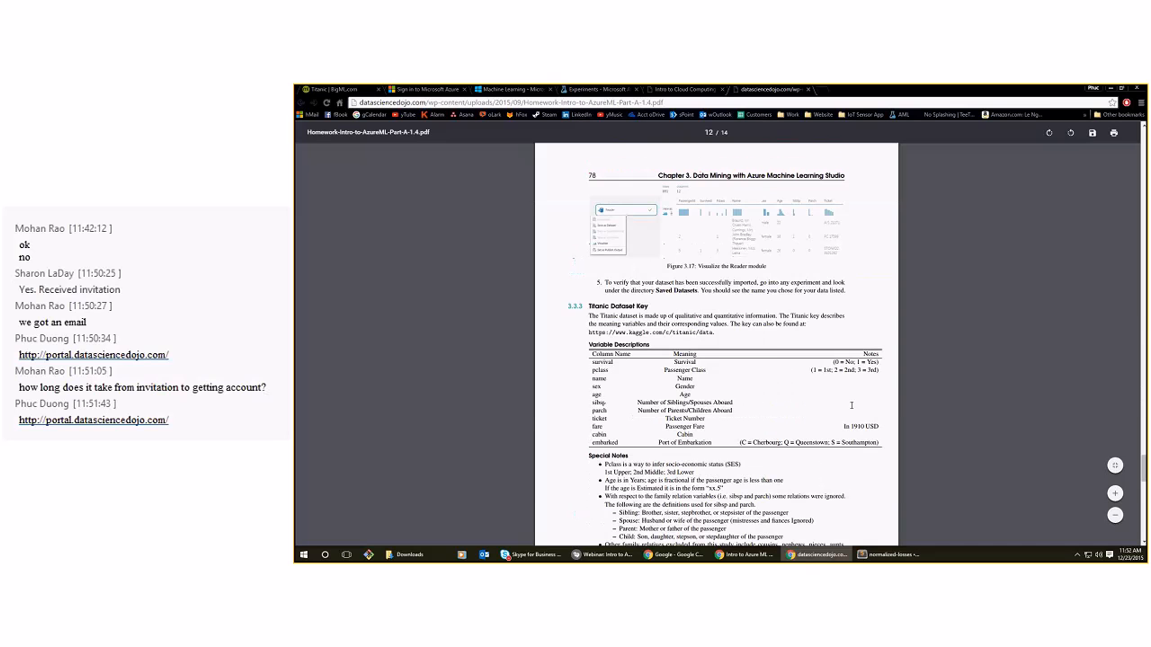
{"action": "scroll", "coordinate": [890, 411], "scroll_direction": "down", "scroll_amount": 5}
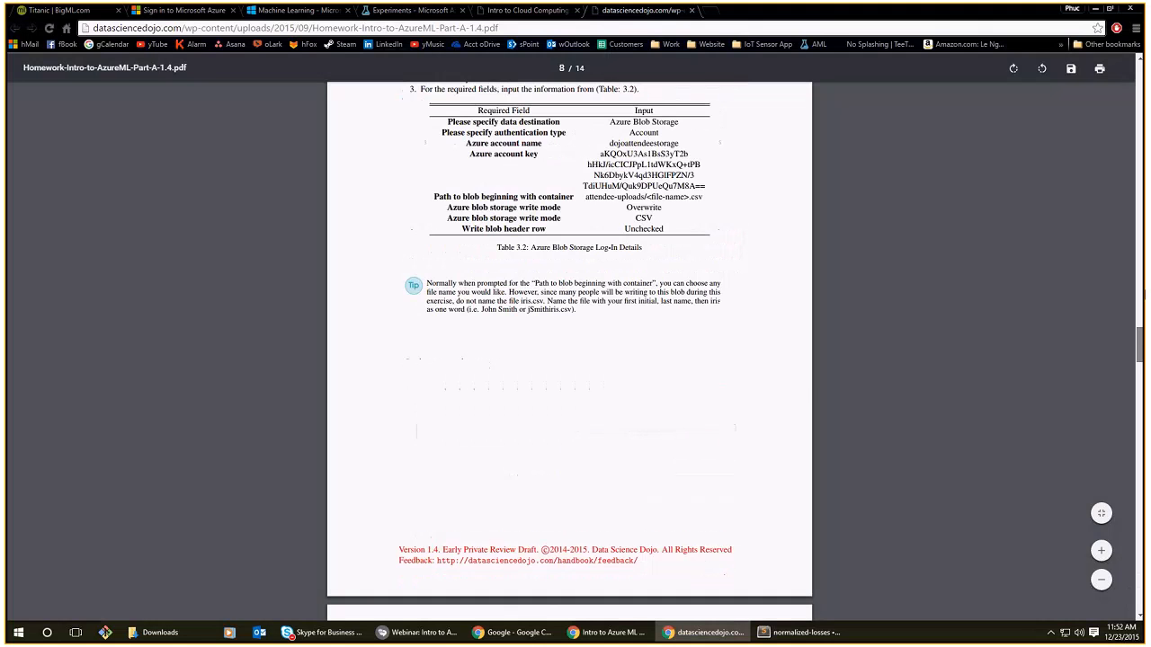
{"action": "left_click_drag", "start_coordinate": [1145, 295], "coordinate": [1138, 70]}
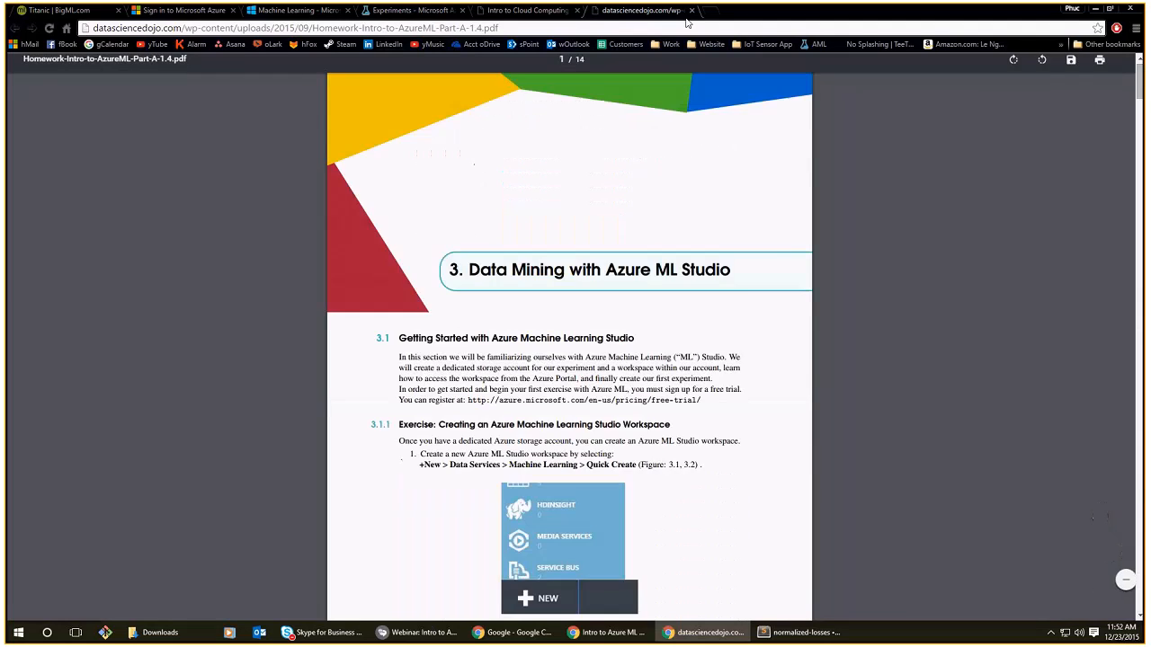
{"action": "left_click", "coordinate": [693, 11]}
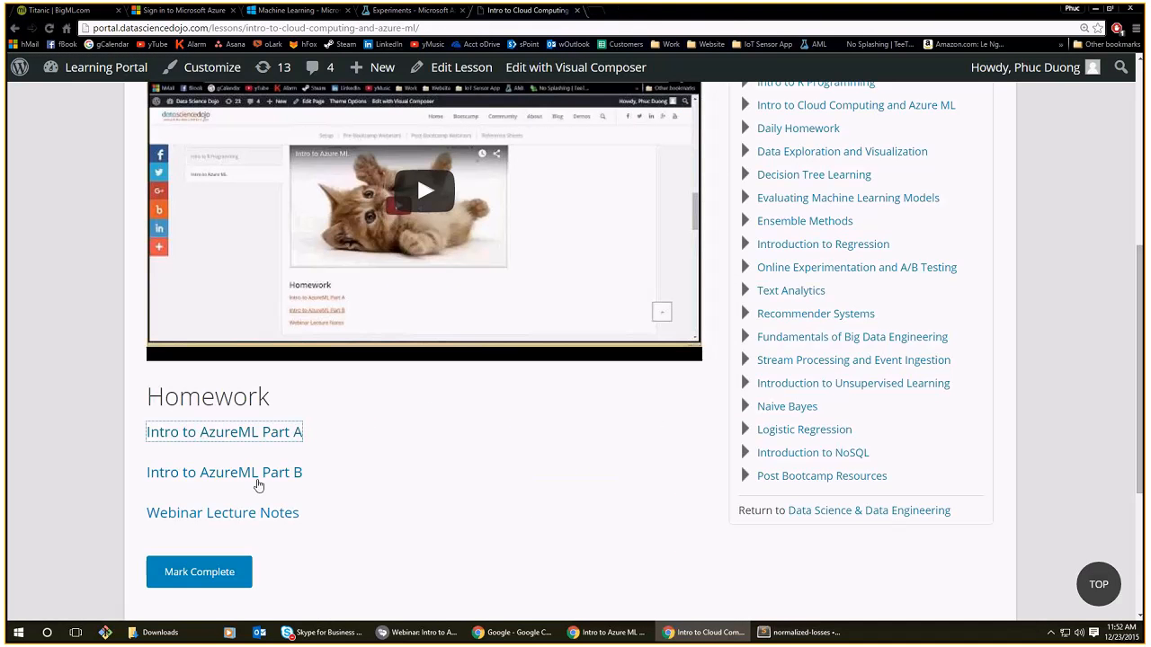
Open the Intro to AzureML Part B homework in a new tab, view its final pages and close it.
{"action": "middle_click", "coordinate": [265, 474]}
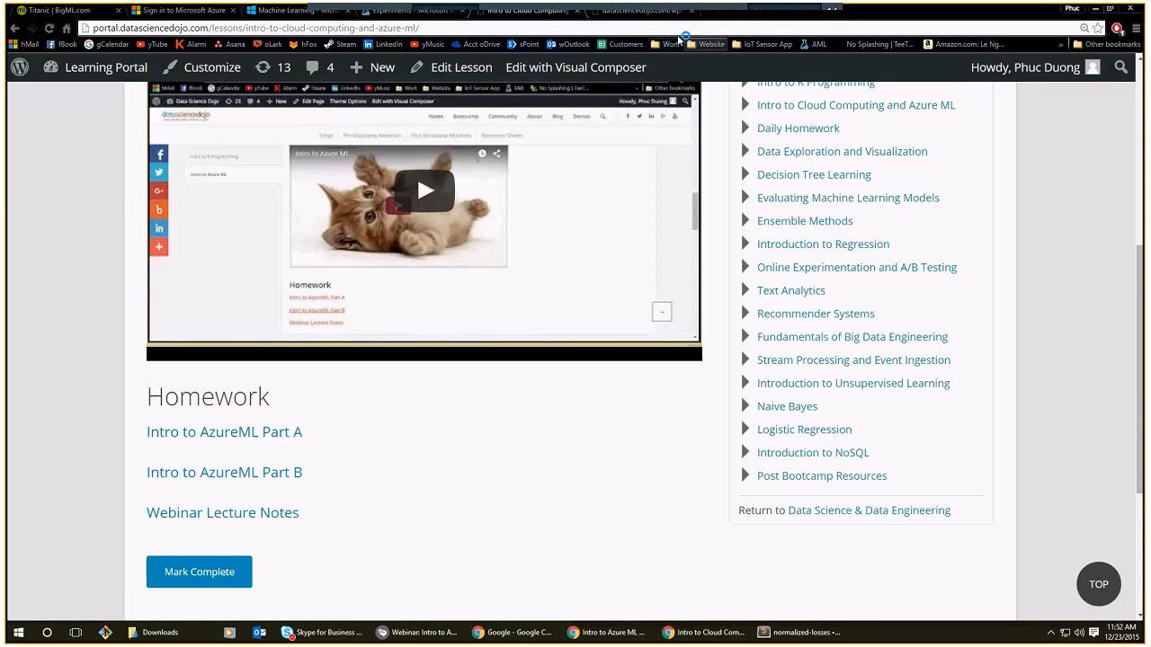
{"action": "left_click", "coordinate": [640, 10]}
{"action": "left_click_drag", "start_coordinate": [1141, 84], "coordinate": [1115, 609]}
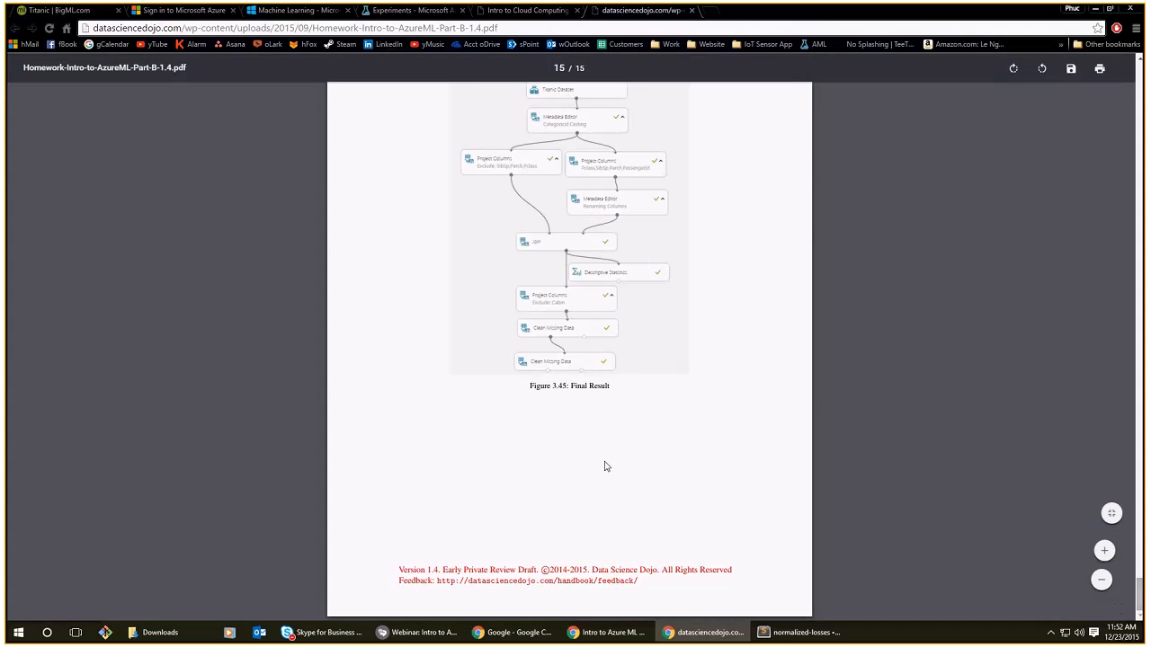
{"action": "scroll", "coordinate": [606, 465], "scroll_direction": "up", "scroll_amount": 5}
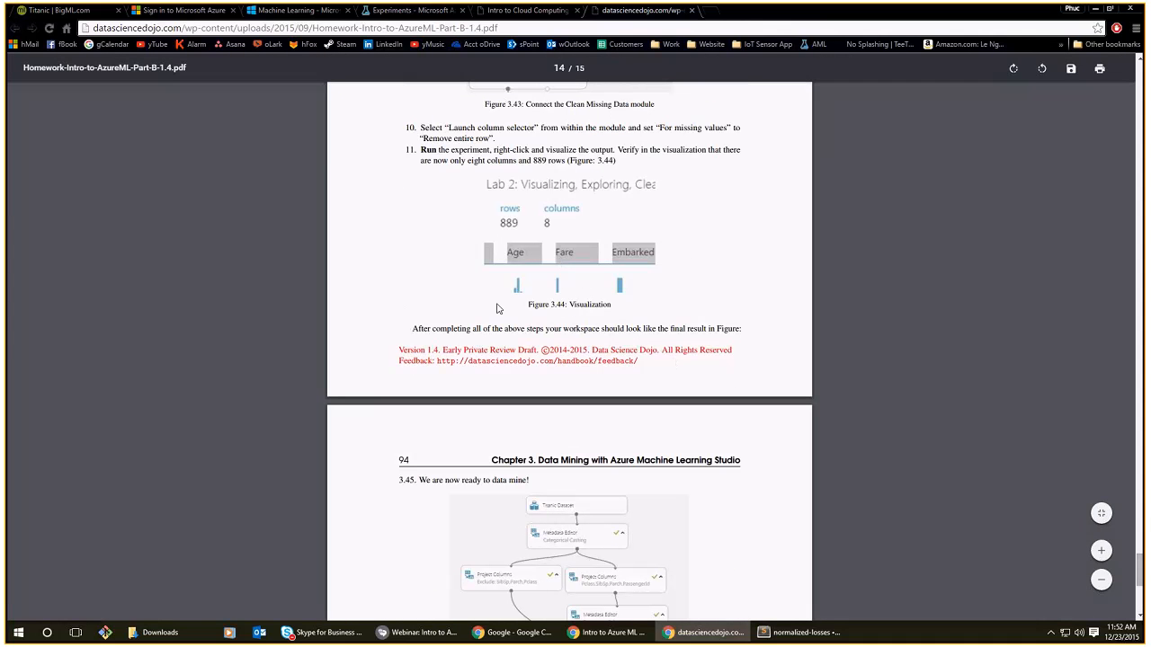
{"action": "key", "text": "ctrl+w"}
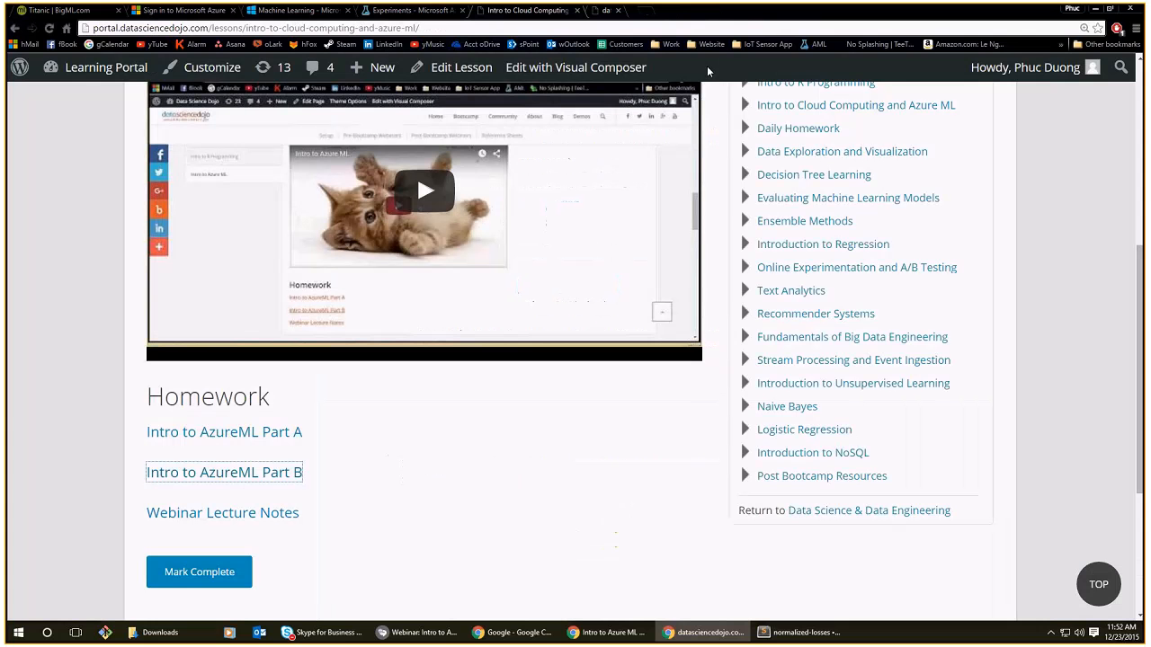
Switch back to the Azure ML experiment and select the Titanic Dataset module on the canvas.
{"action": "scroll", "coordinate": [845, 91], "scroll_direction": "up", "scroll_amount": 2}
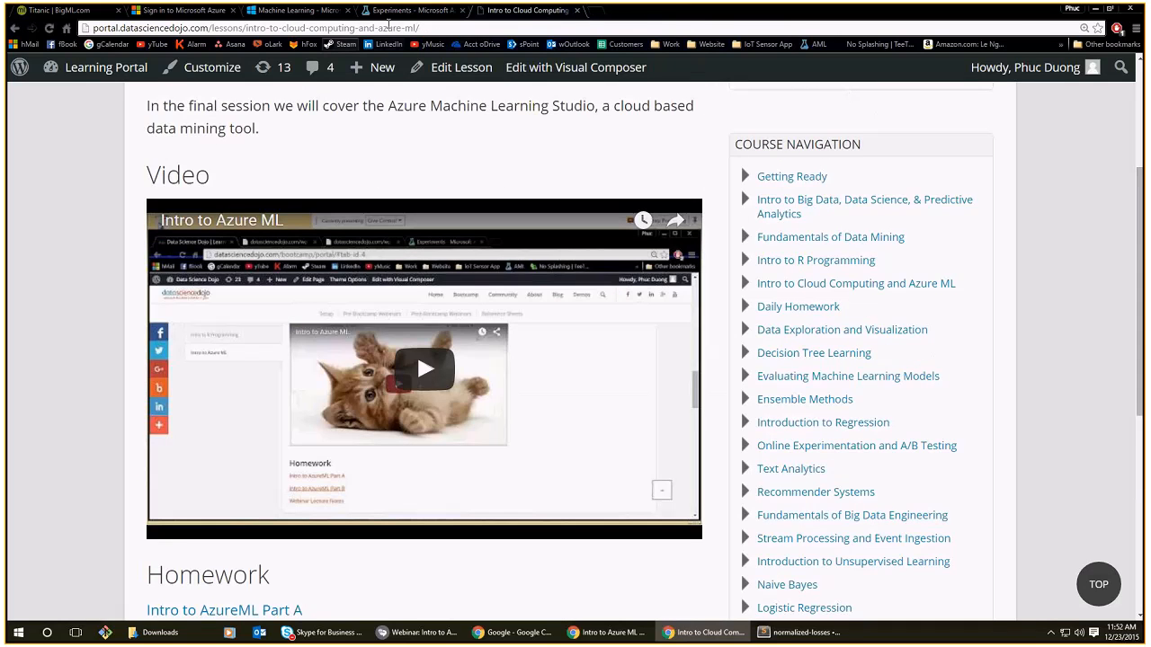
{"action": "left_click", "coordinate": [385, 12]}
{"action": "left_click", "coordinate": [450, 311]}
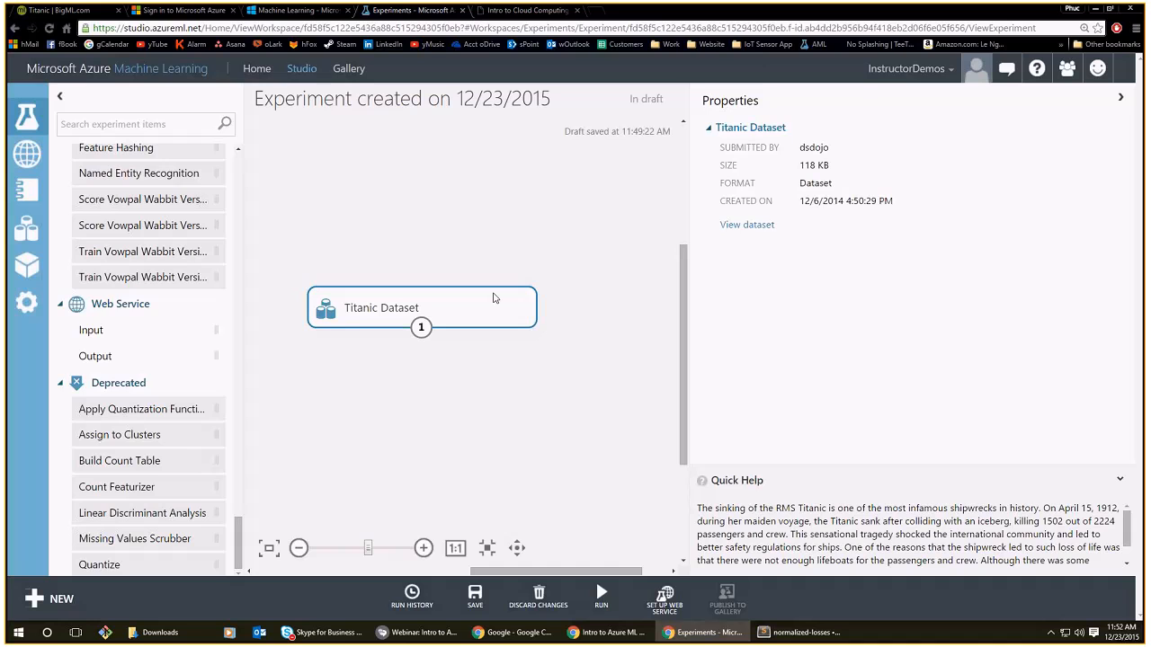
Leave the draft Titanic experiment, discarding its unsaved changes, and open the DC Deployment Tutorial experiment last edited 12/11/2015 9:04:15 AM.
{"action": "scroll", "coordinate": [496, 299], "scroll_direction": "down", "scroll_amount": 1}
{"action": "scroll", "coordinate": [132, 280], "scroll_direction": "up", "scroll_amount": 4}
{"action": "left_click", "coordinate": [27, 117]}
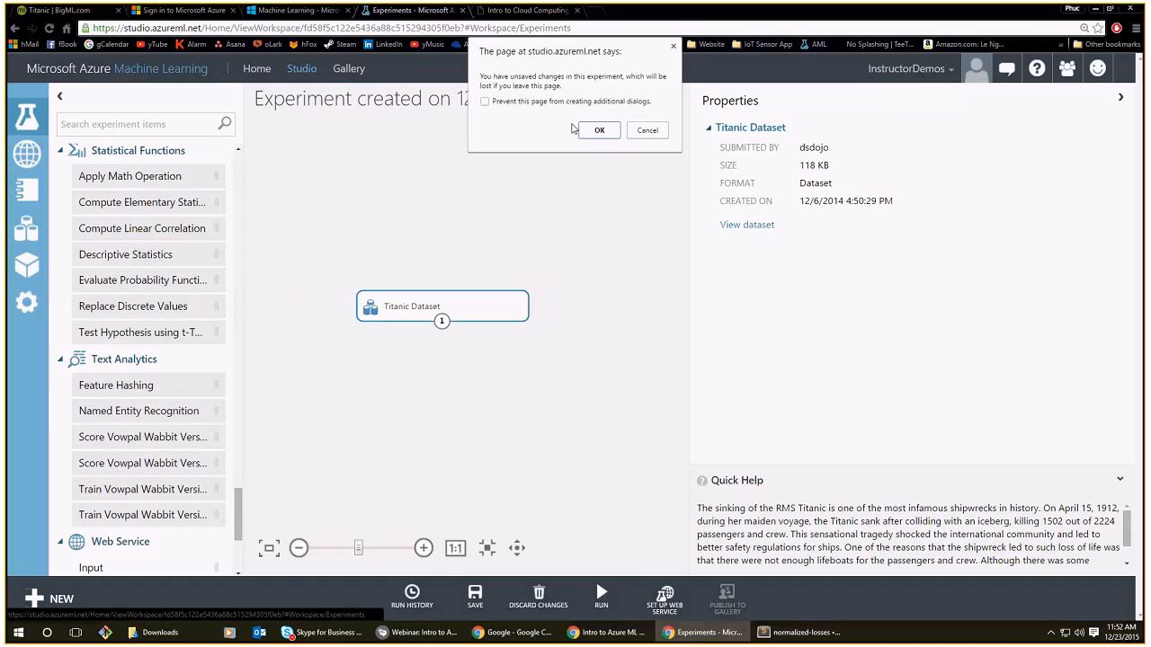
{"action": "left_click", "coordinate": [596, 129]}
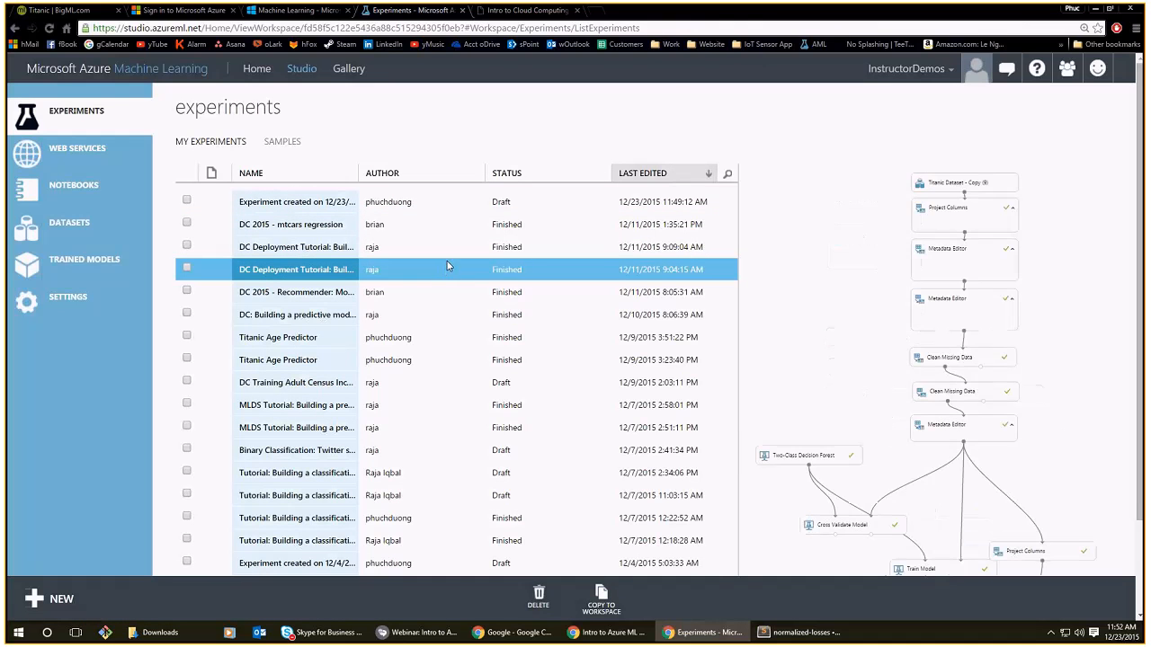
{"action": "double_click", "coordinate": [432, 268]}
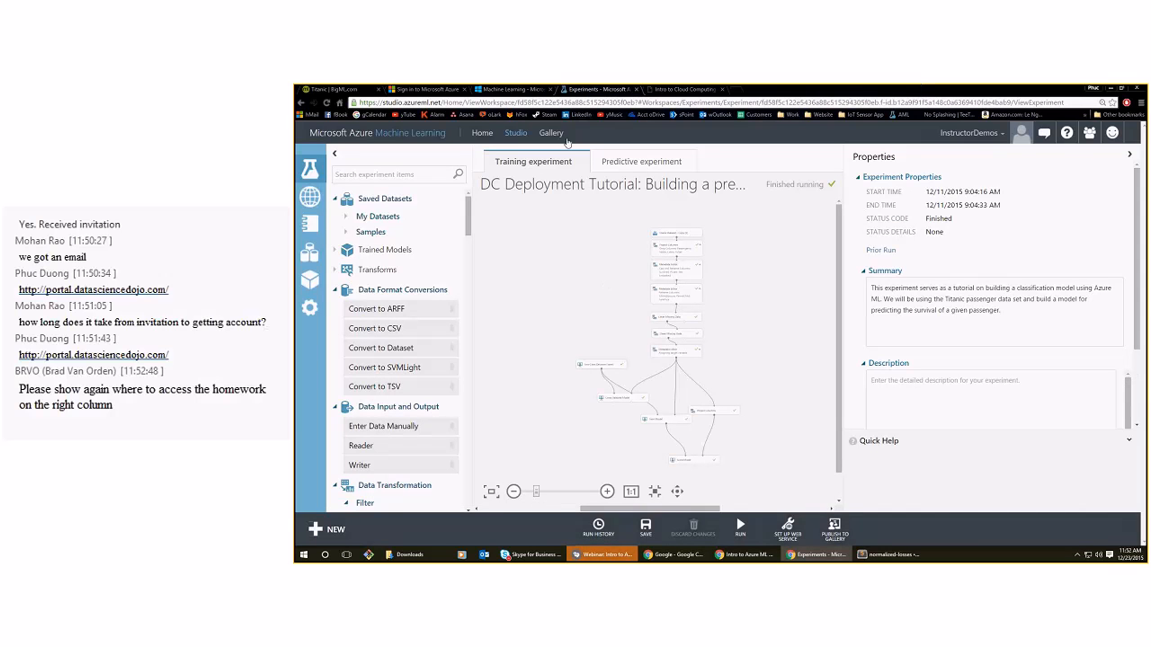
Switch to the learning portal's lesson page and open the Getting Ready lesson from the course navigation.
{"action": "left_click", "coordinate": [525, 95]}
{"action": "left_click", "coordinate": [654, 90]}
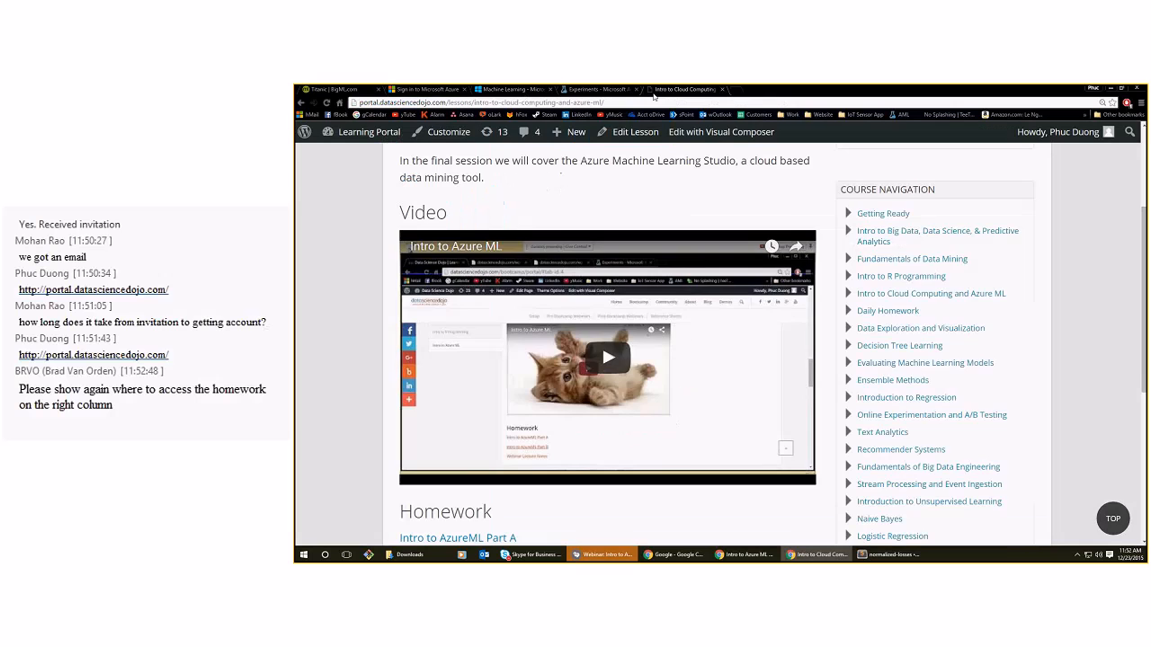
{"action": "scroll", "coordinate": [810, 270], "scroll_direction": "up", "scroll_amount": 1}
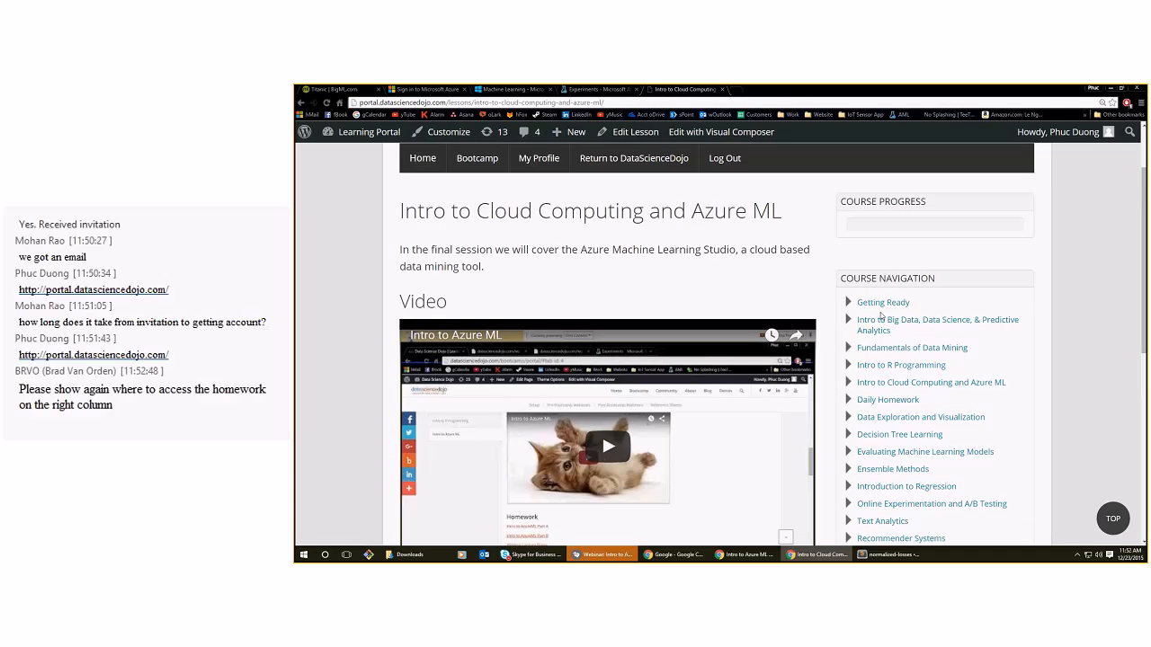
{"action": "left_click", "coordinate": [873, 305]}
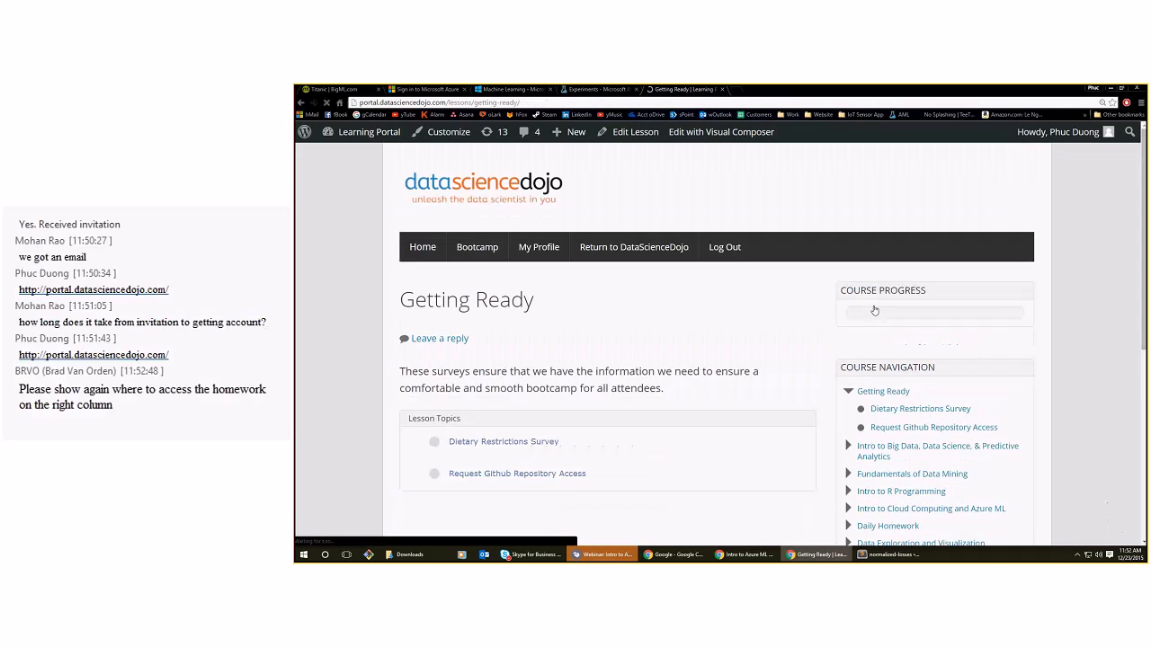
{"action": "scroll", "coordinate": [587, 392], "scroll_direction": "down", "scroll_amount": 2}
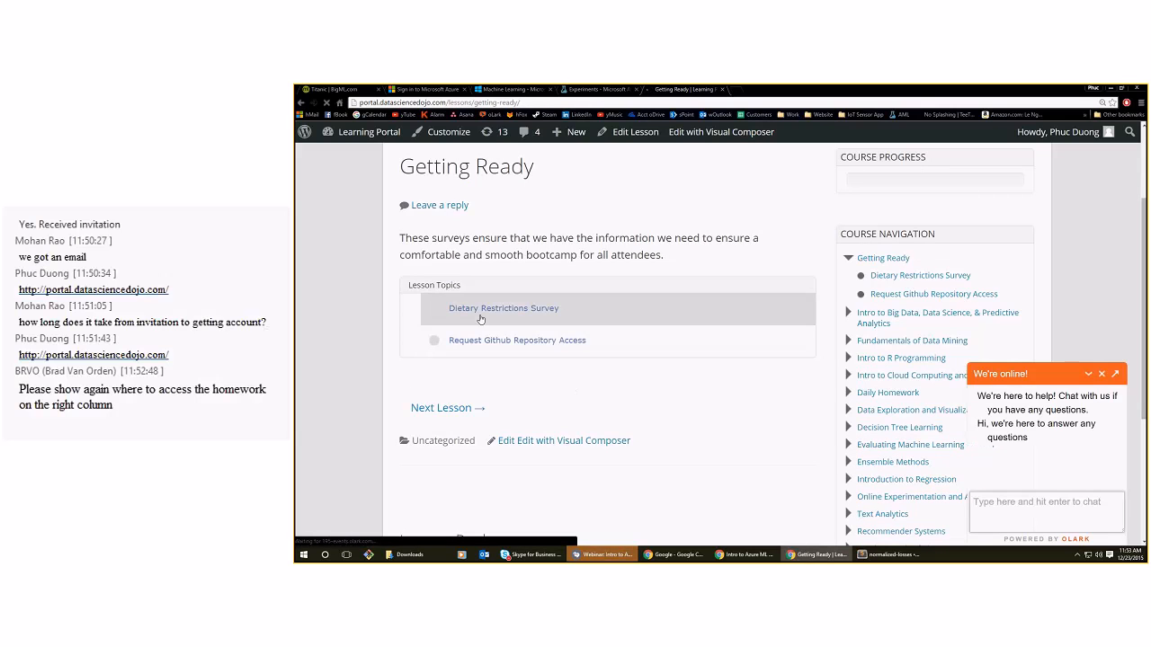
Go on to the Intro to Big Data, Data Science, & Predictive Analytics lesson and look through its title, video and slides.
{"action": "left_click", "coordinate": [466, 409]}
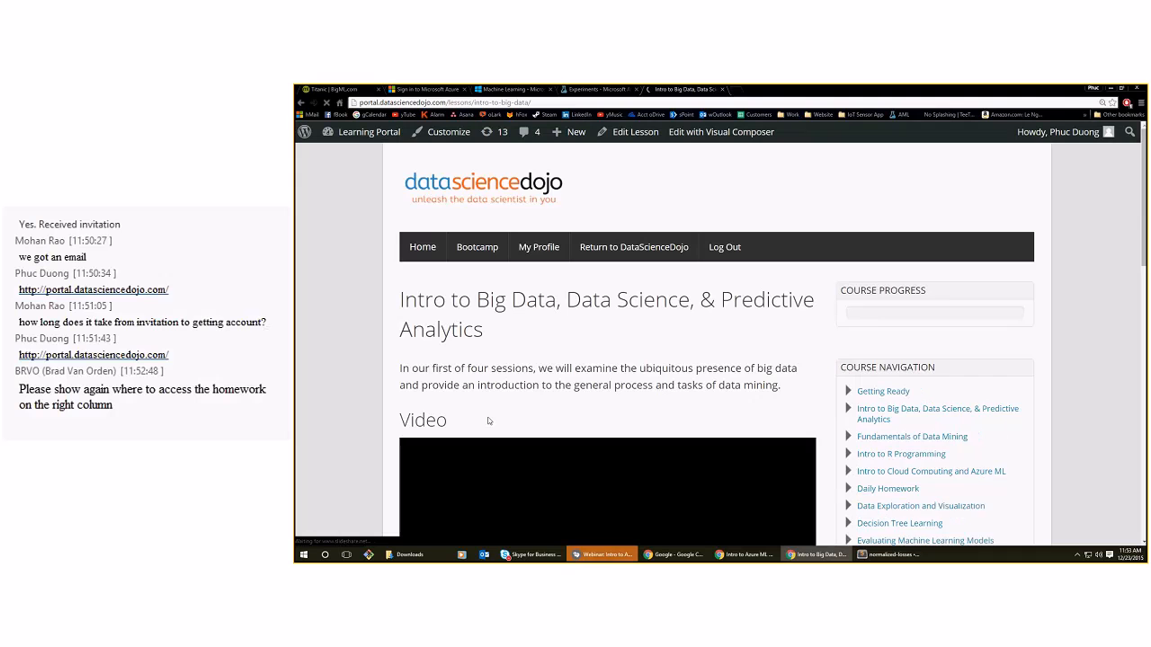
{"action": "scroll", "coordinate": [490, 421], "scroll_direction": "down", "scroll_amount": 2}
{"action": "scroll", "coordinate": [491, 421], "scroll_direction": "down", "scroll_amount": 1}
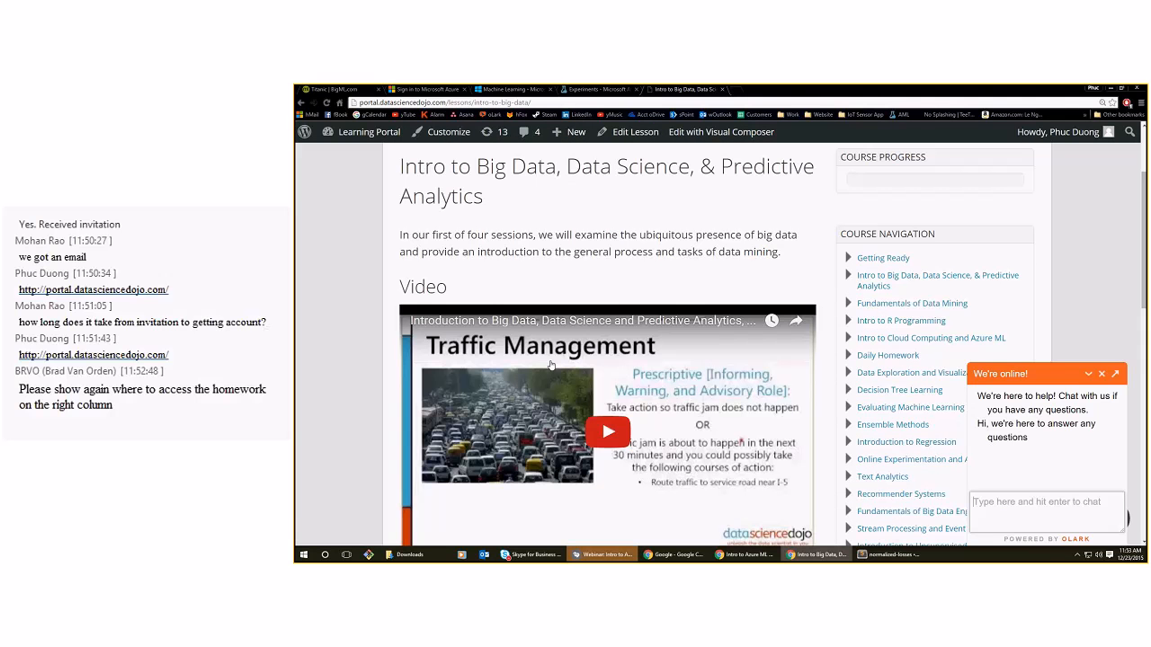
{"action": "left_click_drag", "start_coordinate": [400, 167], "coordinate": [521, 285]}
{"action": "left_click", "coordinate": [522, 285]}
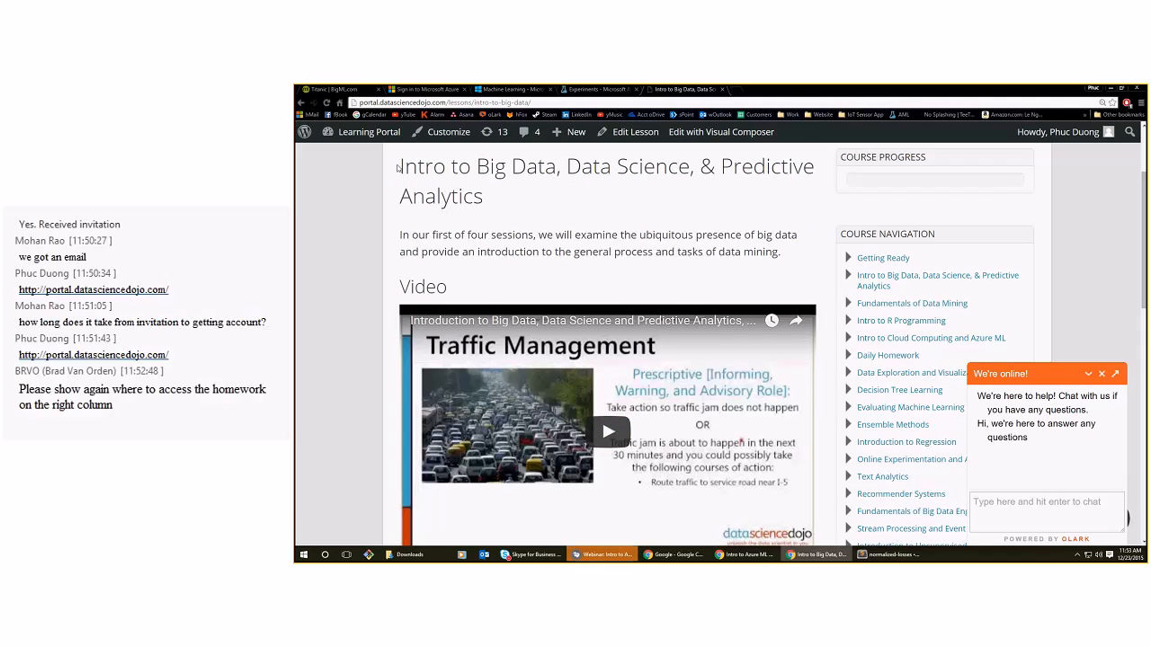
{"action": "left_click_drag", "start_coordinate": [399, 168], "coordinate": [550, 285]}
{"action": "left_click", "coordinate": [550, 286]}
{"action": "scroll", "coordinate": [552, 287], "scroll_direction": "down", "scroll_amount": 3}
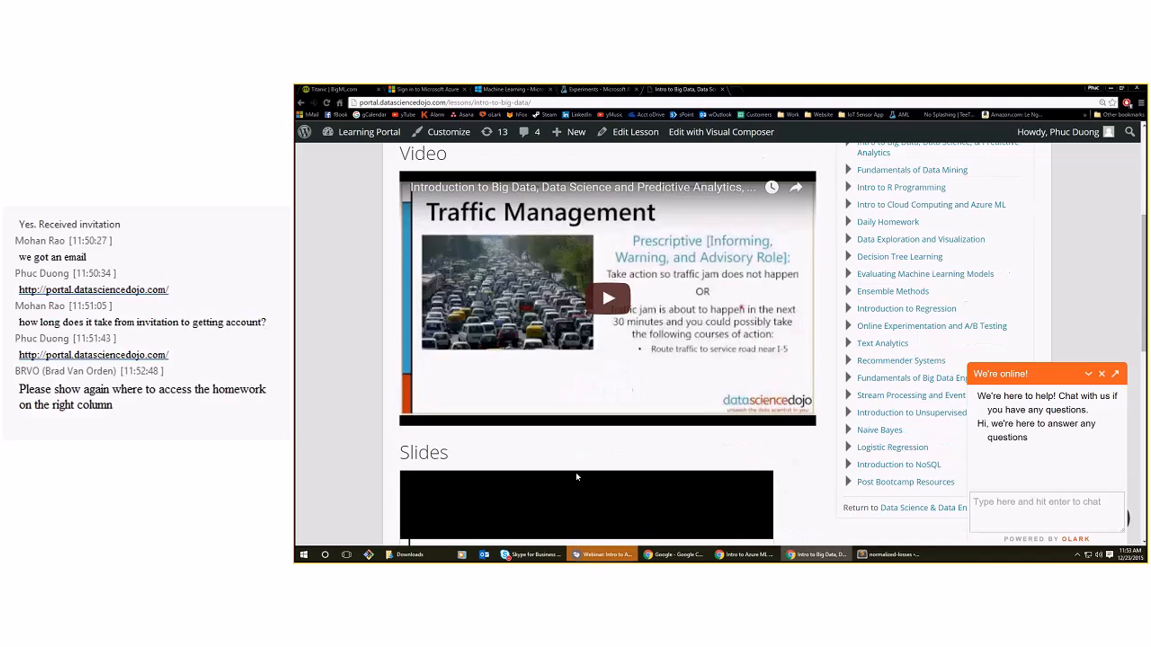
{"action": "scroll", "coordinate": [575, 472], "scroll_direction": "down", "scroll_amount": 8}
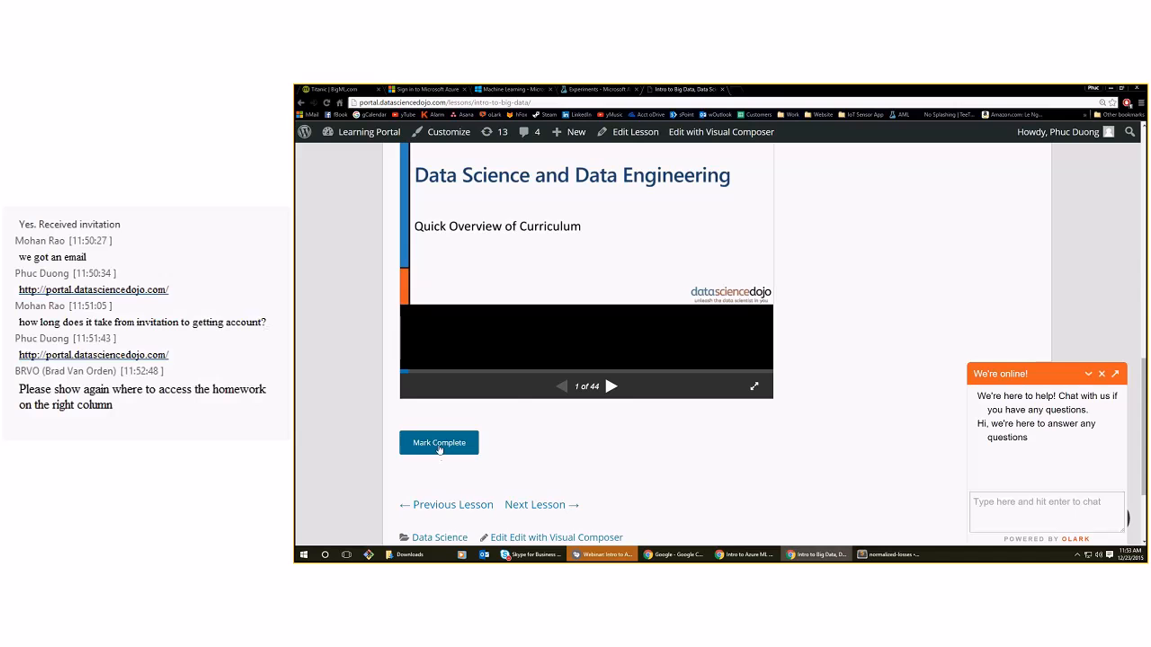
Mark the Intro to Big Data lesson complete and advance the Fundamentals of Data Mining slides to slide 2.
{"action": "left_click", "coordinate": [528, 495]}
{"action": "scroll", "coordinate": [529, 491], "scroll_direction": "down", "scroll_amount": 3}
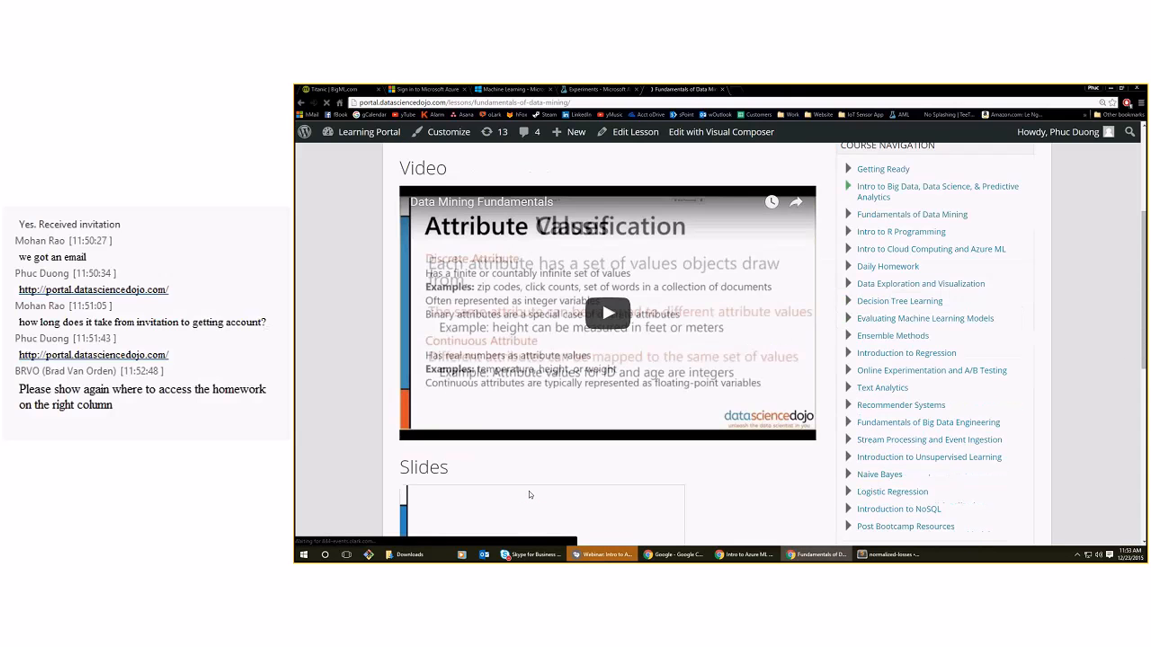
{"action": "scroll", "coordinate": [529, 491], "scroll_direction": "down", "scroll_amount": 6}
{"action": "left_click", "coordinate": [567, 354]}
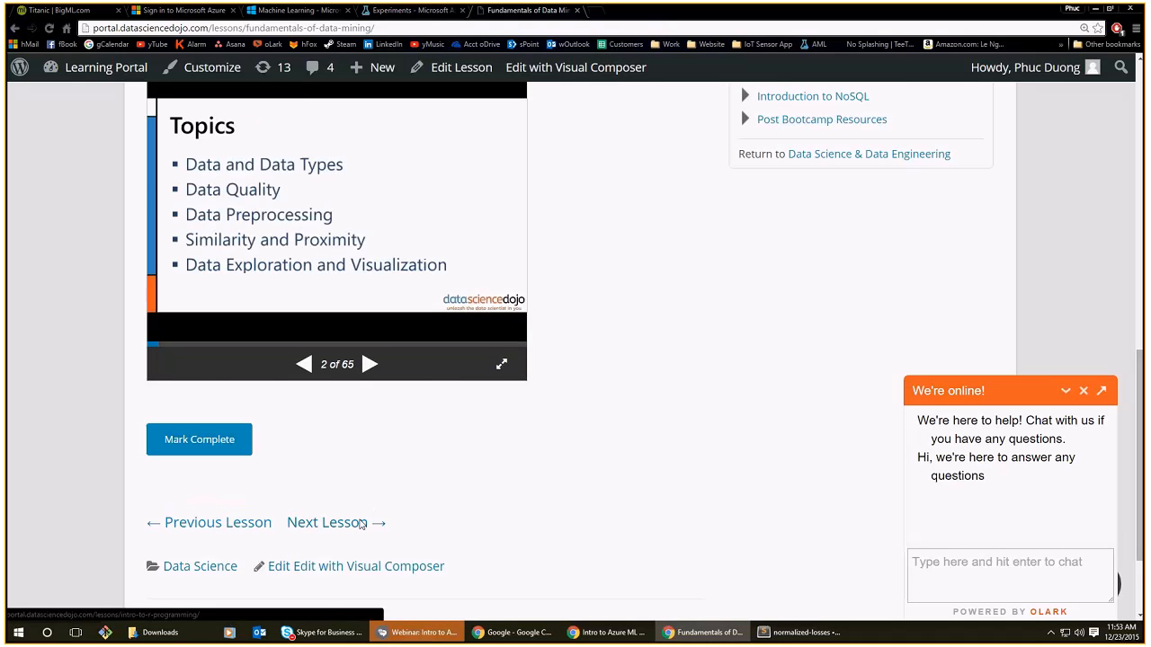
Go on to the Intro to R Programming lesson and highlight its title to point it out.
{"action": "left_click", "coordinate": [360, 523]}
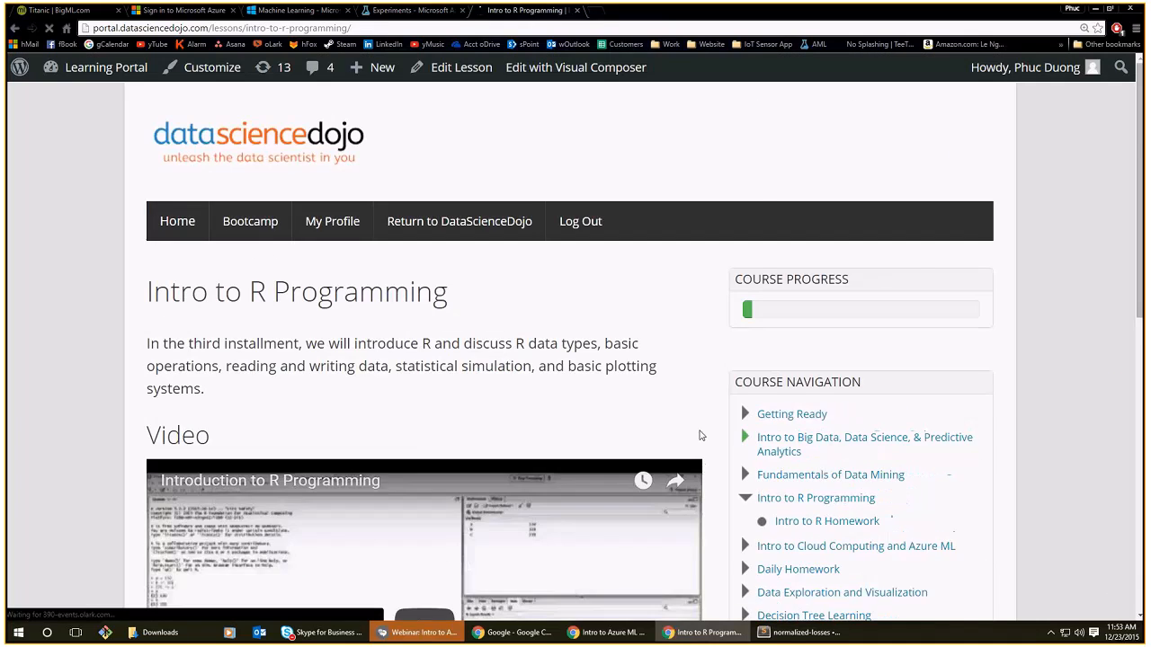
{"action": "scroll", "coordinate": [710, 438], "scroll_direction": "down", "scroll_amount": 2}
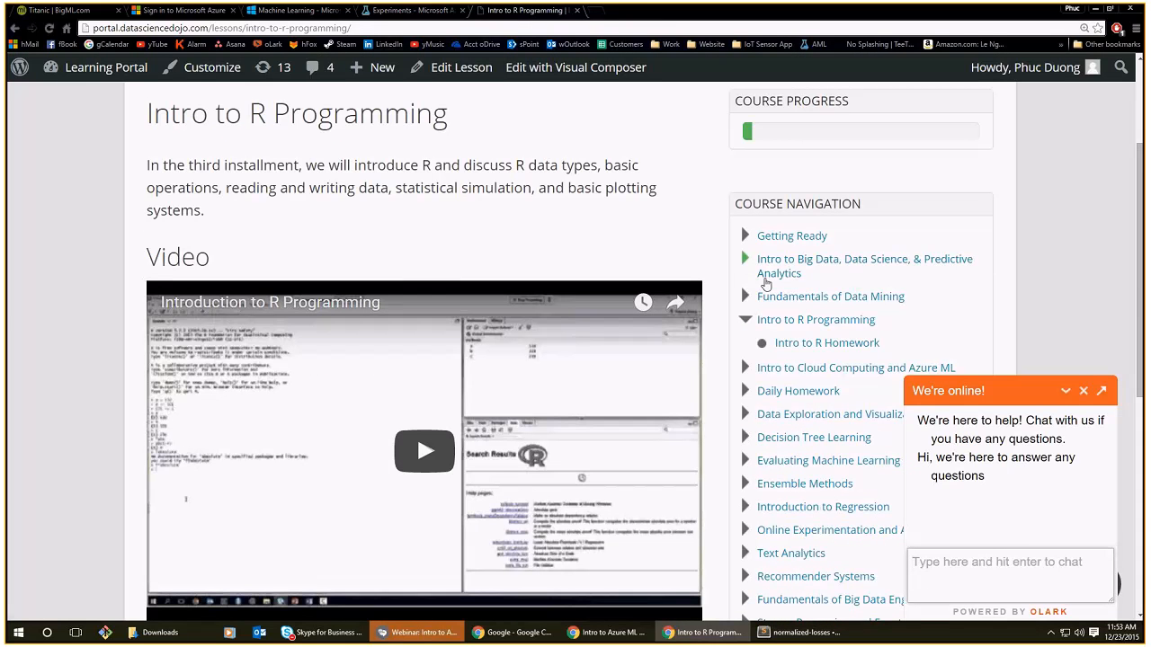
{"action": "triple_click", "coordinate": [496, 121]}
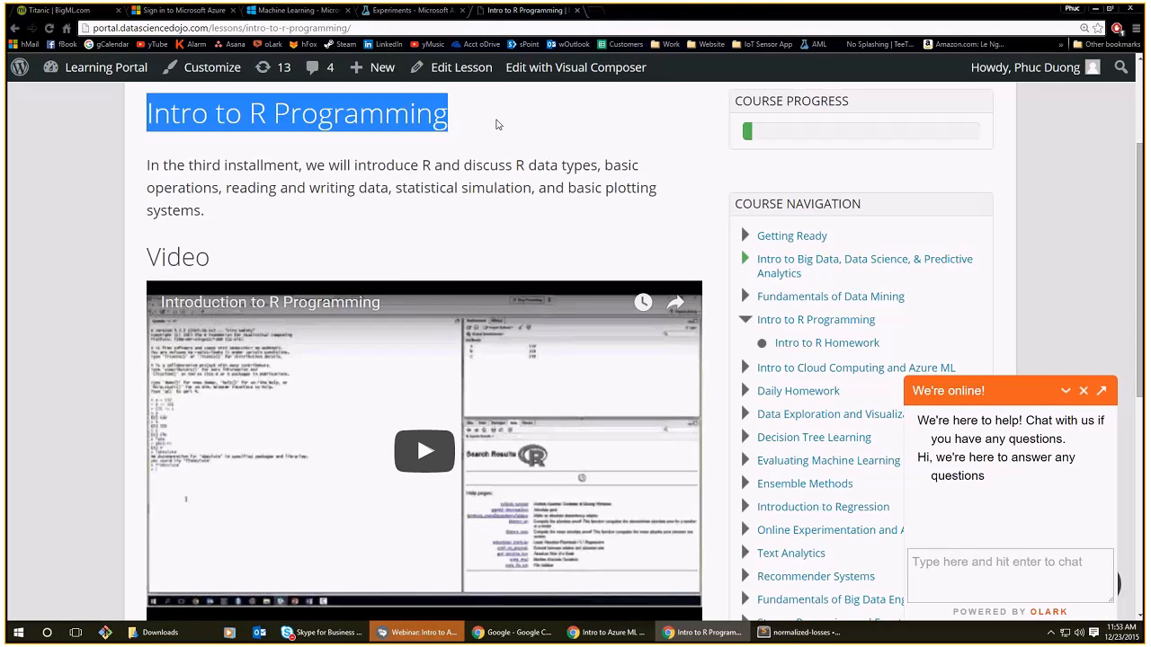
{"action": "left_click", "coordinate": [496, 120]}
{"action": "left_click_drag", "start_coordinate": [137, 119], "coordinate": [530, 126]}
{"action": "left_click", "coordinate": [530, 126]}
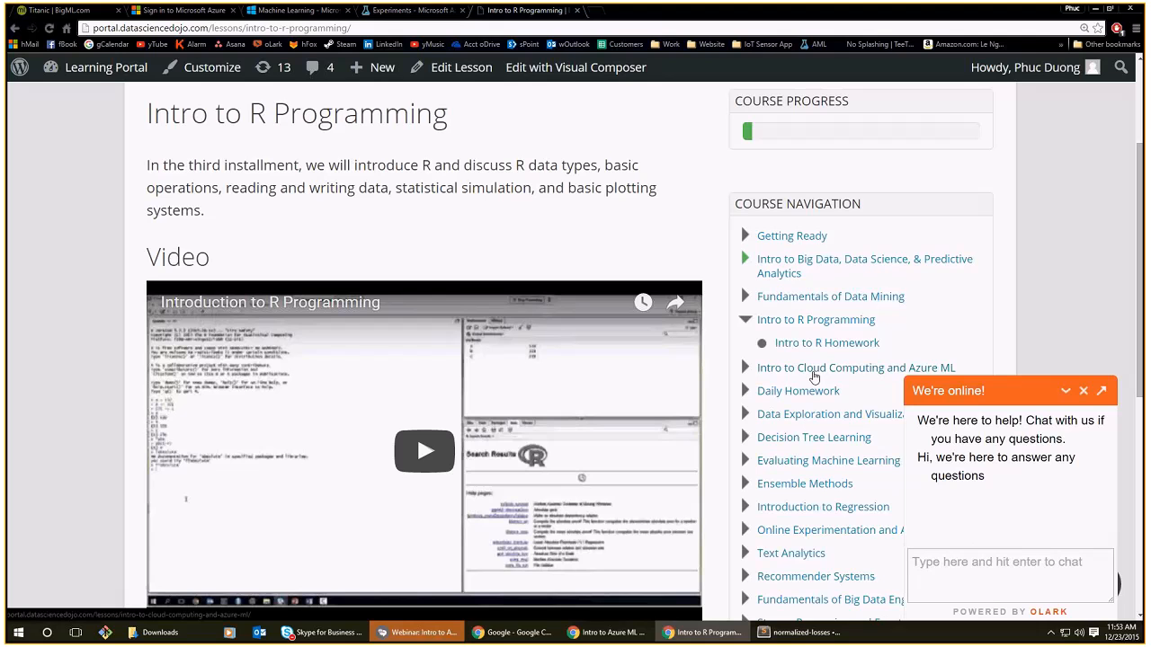
Open the Intro to Cloud Computing and Azure ML lesson, highlight its title and view its video section.
{"action": "left_click", "coordinate": [814, 376]}
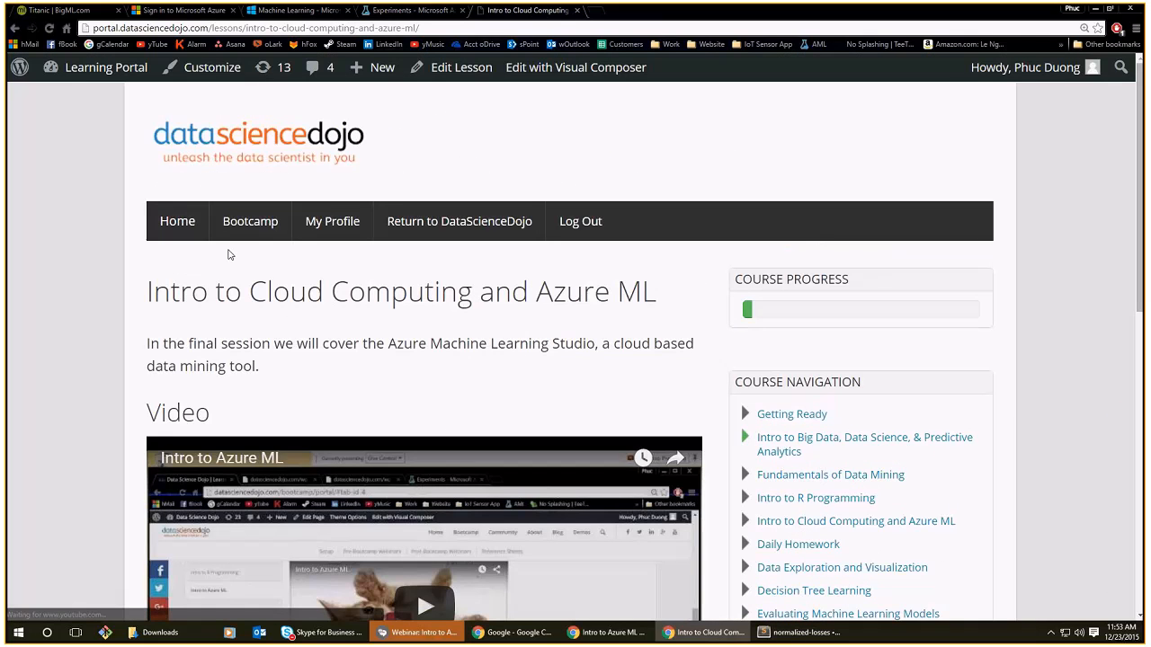
{"action": "left_click_drag", "start_coordinate": [134, 296], "coordinate": [683, 308]}
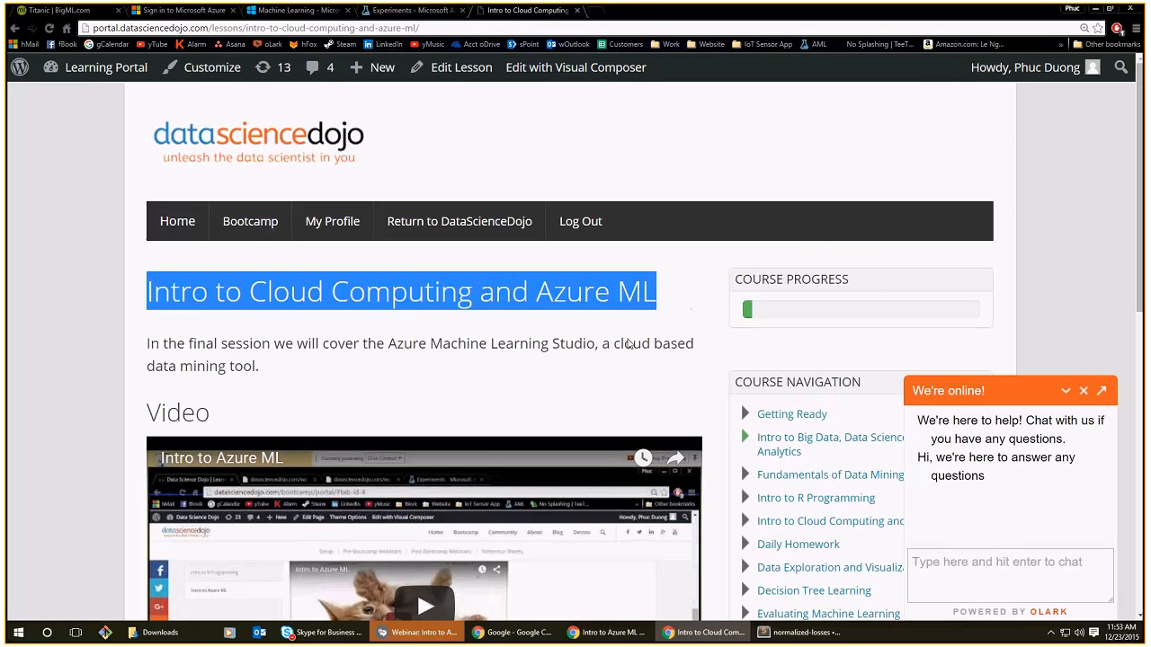
{"action": "scroll", "coordinate": [562, 419], "scroll_direction": "down", "scroll_amount": 4}
{"action": "scroll", "coordinate": [399, 554], "scroll_direction": "up", "scroll_amount": 3}
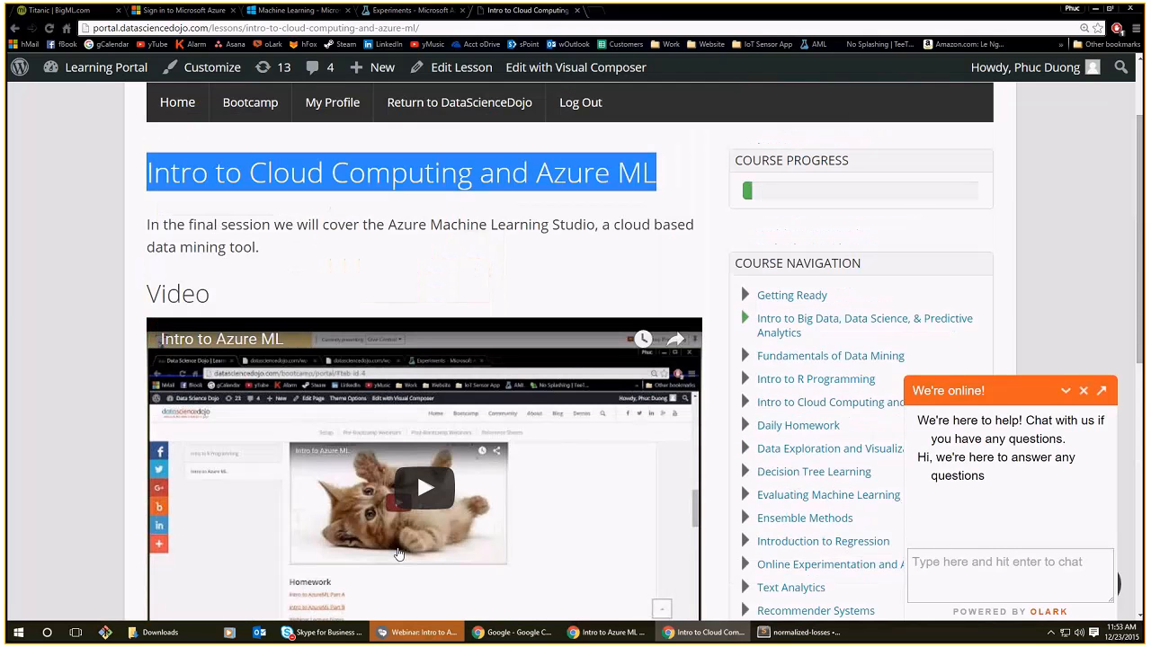
Switch back to the DC Deployment Tutorial experiment and run its training workflow.
{"action": "left_click", "coordinate": [423, 12]}
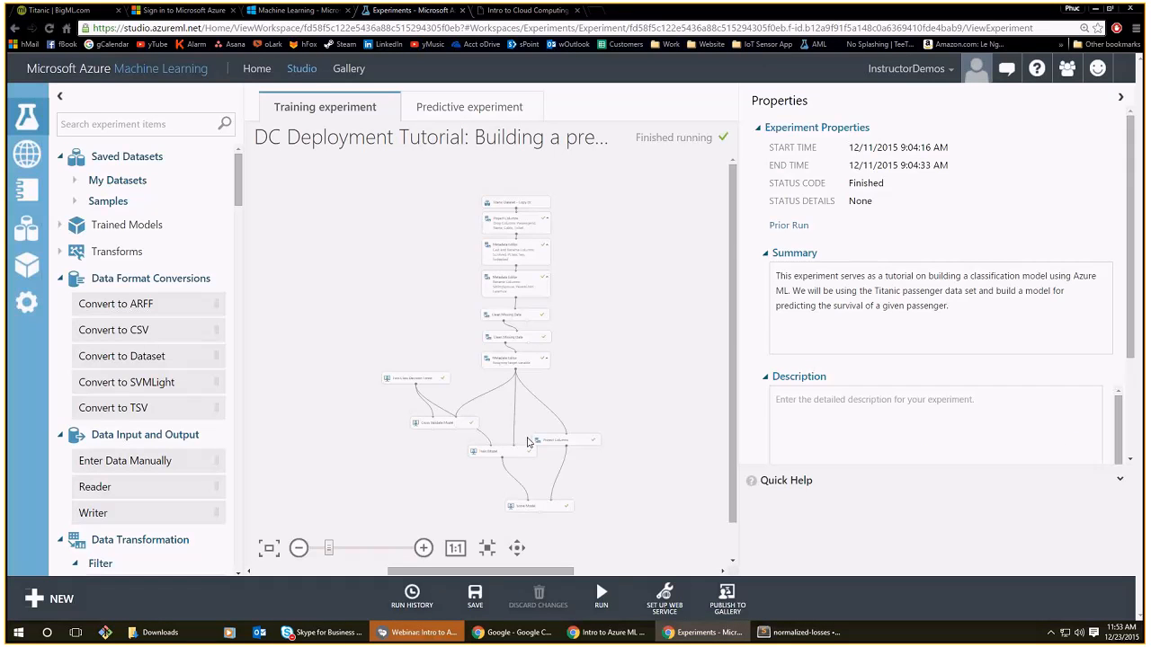
{"action": "scroll", "coordinate": [528, 442], "scroll_direction": "up", "scroll_amount": 5}
{"action": "left_click_drag", "start_coordinate": [543, 473], "coordinate": [645, 187]}
{"action": "left_click_drag", "start_coordinate": [634, 346], "coordinate": [649, 232]}
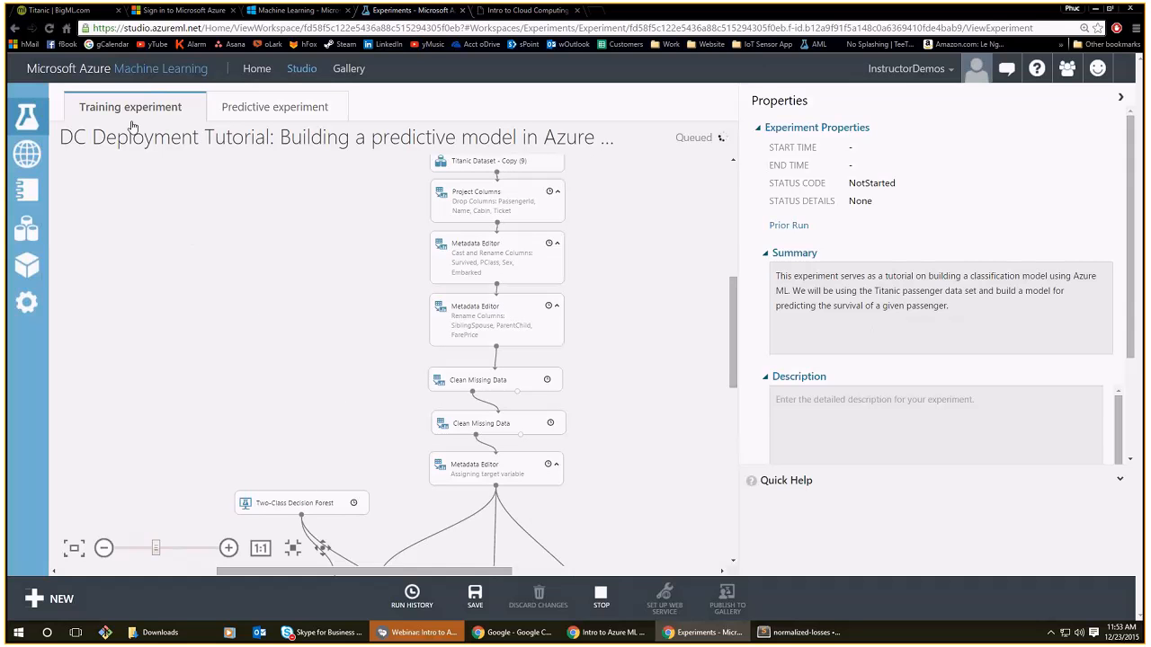
Close the experiment's browser tab and reopen the DC Deployment Tutorial through studio.azureml.net in a new tab, dismissing the tour offer and experiment templates.
{"action": "left_click", "coordinate": [464, 11]}
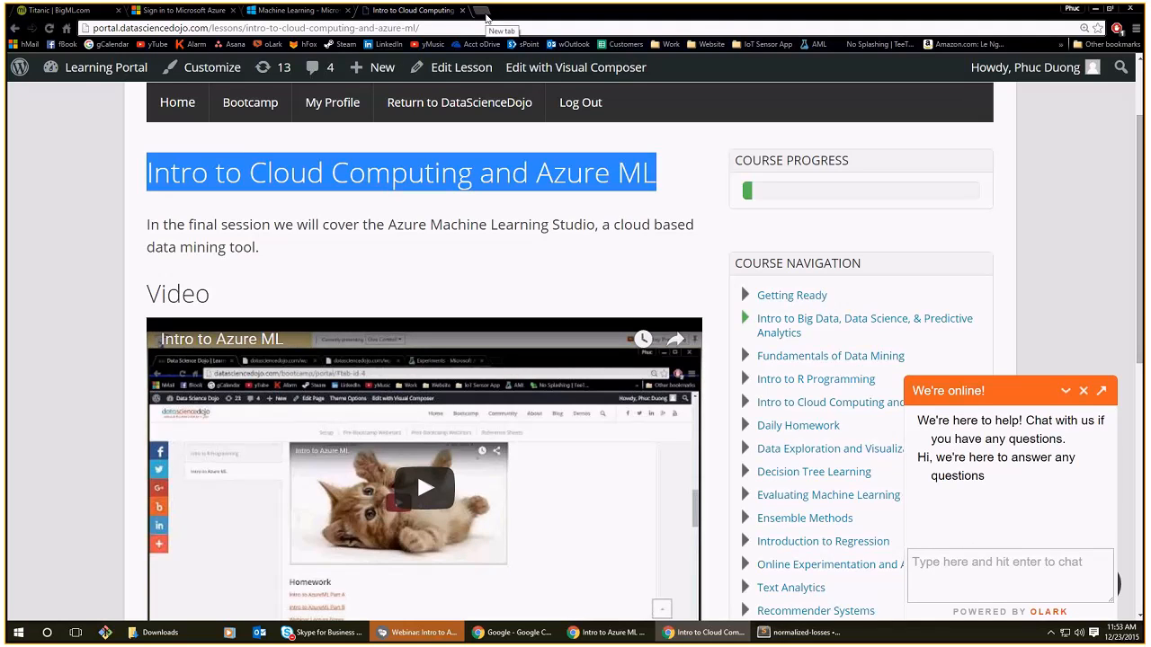
{"action": "left_click", "coordinate": [484, 15]}
{"action": "type", "text": "studio.azureml.net"}
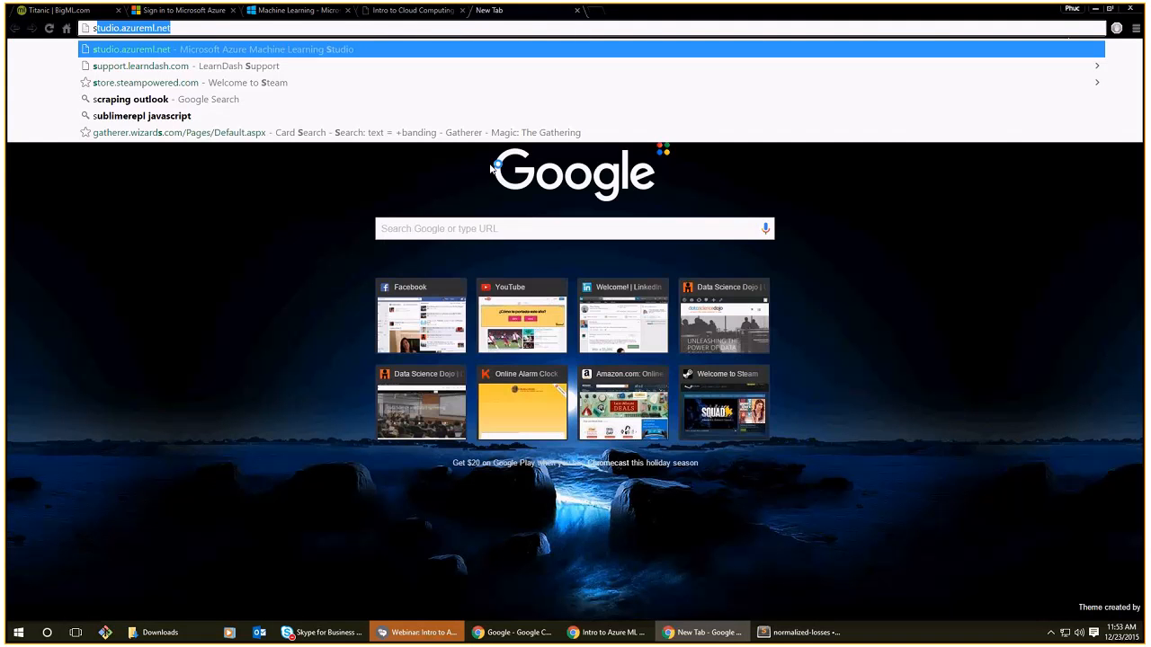
{"action": "key", "text": "Return"}
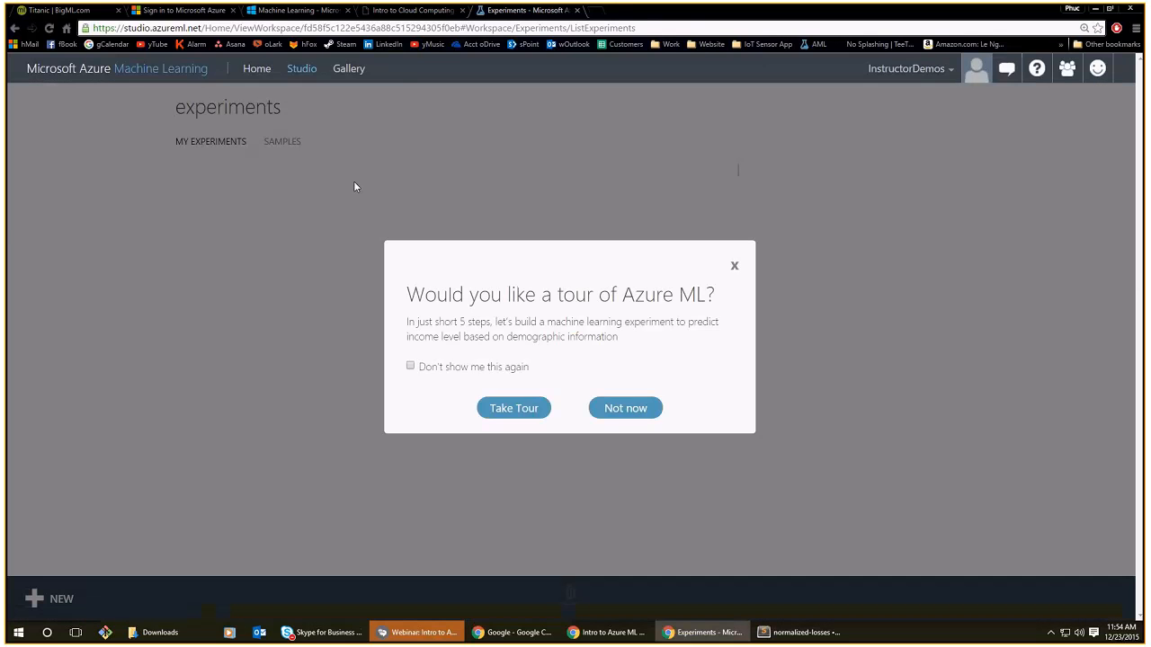
{"action": "left_click", "coordinate": [735, 266]}
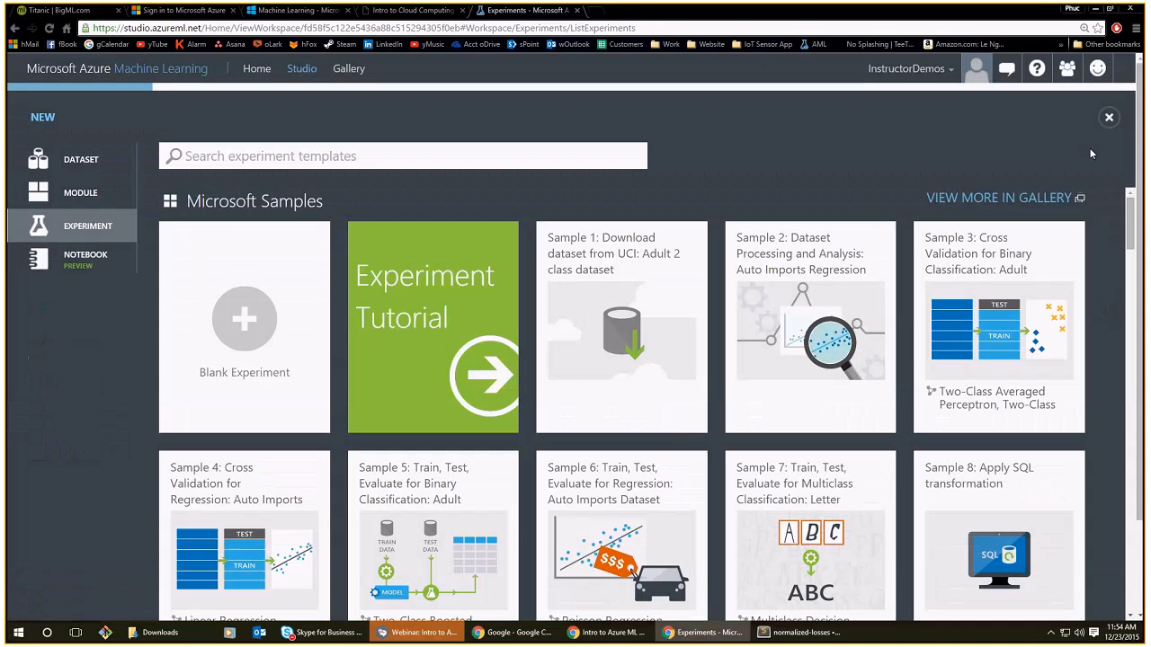
{"action": "left_click", "coordinate": [1109, 117]}
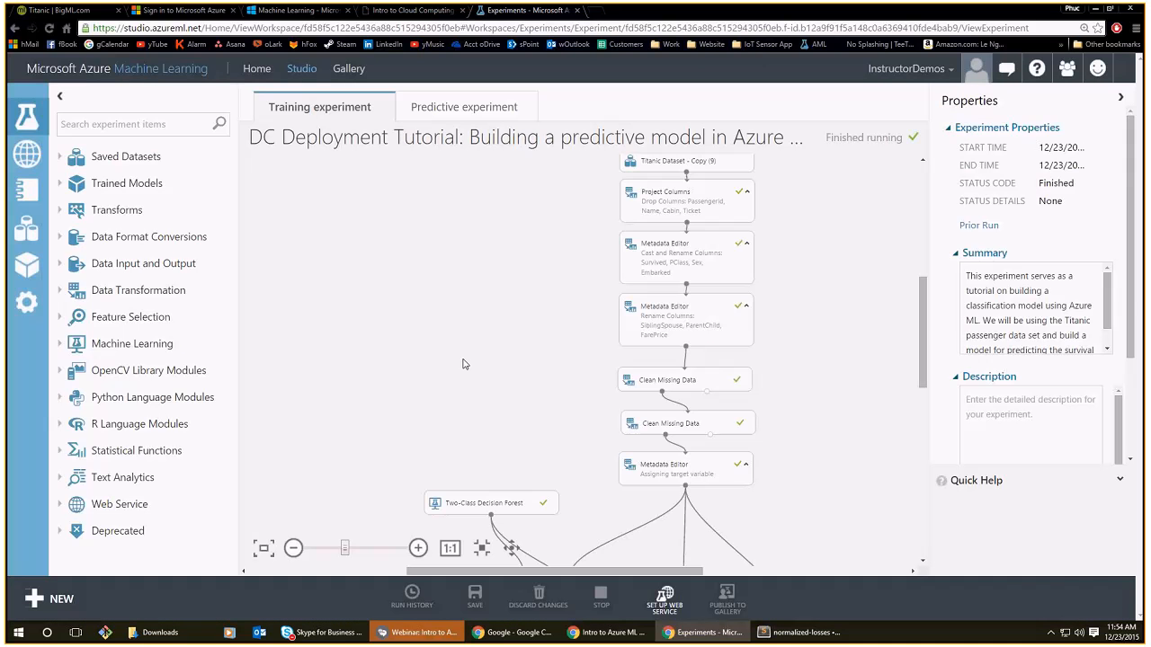
Examine the training workflow down to Score Model and view the settings of its Project Columns and PortEmbarkation Clean Missing Data modules.
{"action": "left_click_drag", "start_coordinate": [688, 557], "coordinate": [570, 357]}
{"action": "left_click_drag", "start_coordinate": [774, 321], "coordinate": [763, 350]}
{"action": "scroll", "coordinate": [765, 356], "scroll_direction": "up", "scroll_amount": 3}
{"action": "scroll", "coordinate": [764, 373], "scroll_direction": "down", "scroll_amount": 3}
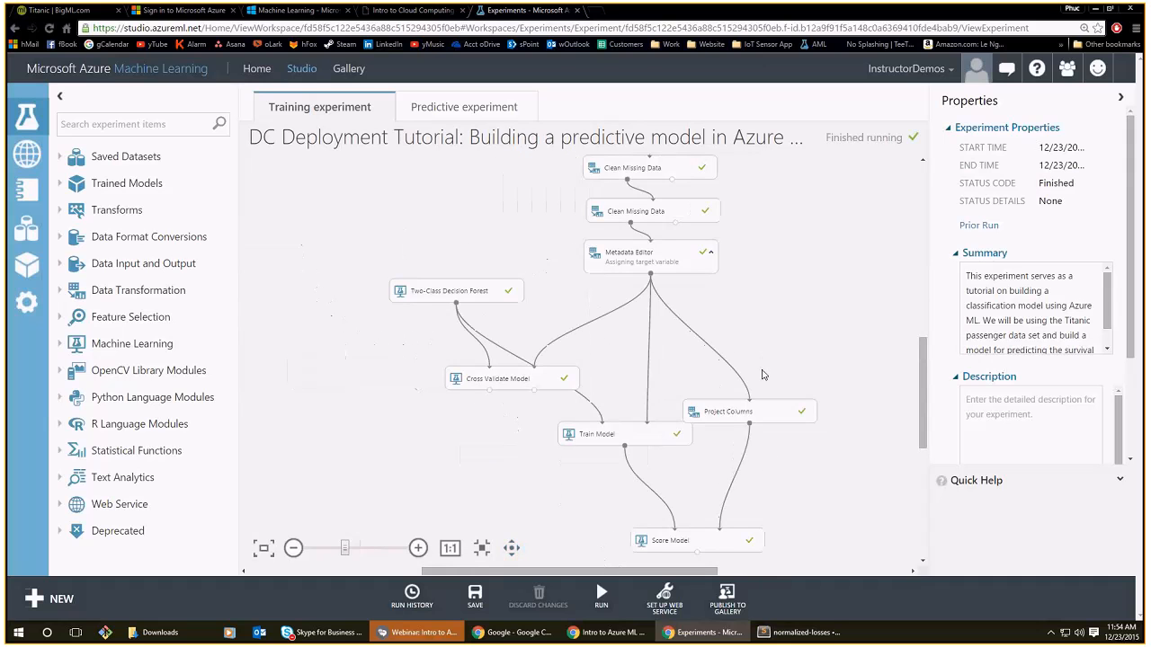
{"action": "left_click_drag", "start_coordinate": [742, 307], "coordinate": [633, 266]}
{"action": "scroll", "coordinate": [633, 270], "scroll_direction": "up", "scroll_amount": 3}
{"action": "left_click_drag", "start_coordinate": [476, 383], "coordinate": [567, 430]}
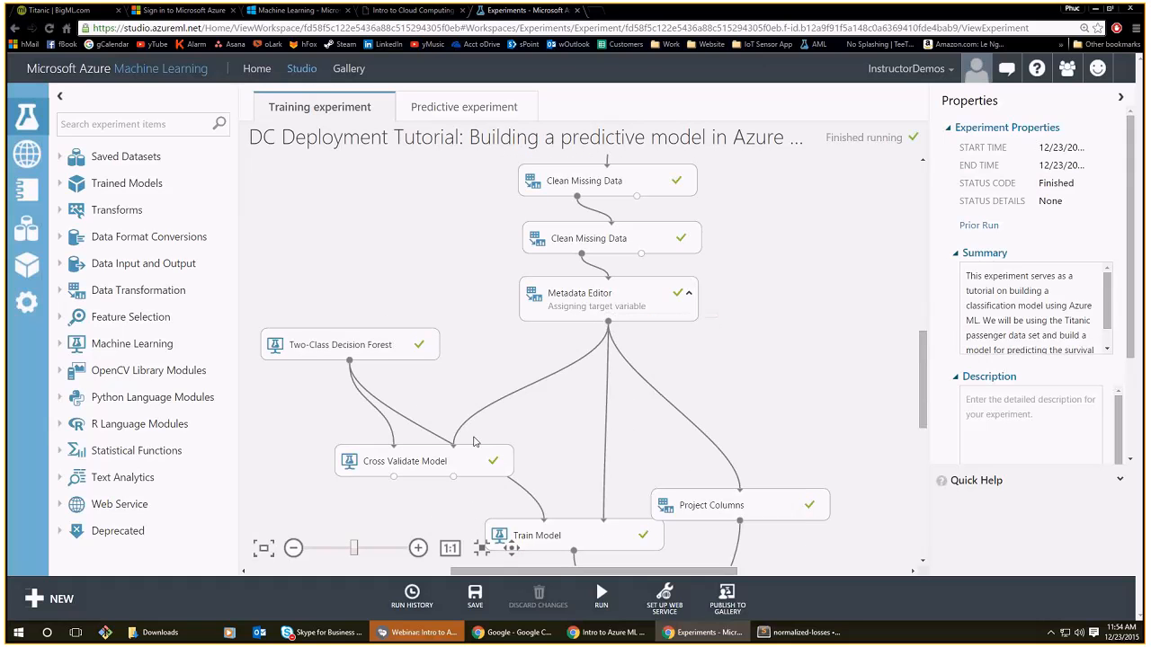
{"action": "left_click", "coordinate": [697, 505]}
{"action": "left_click", "coordinate": [444, 474]}
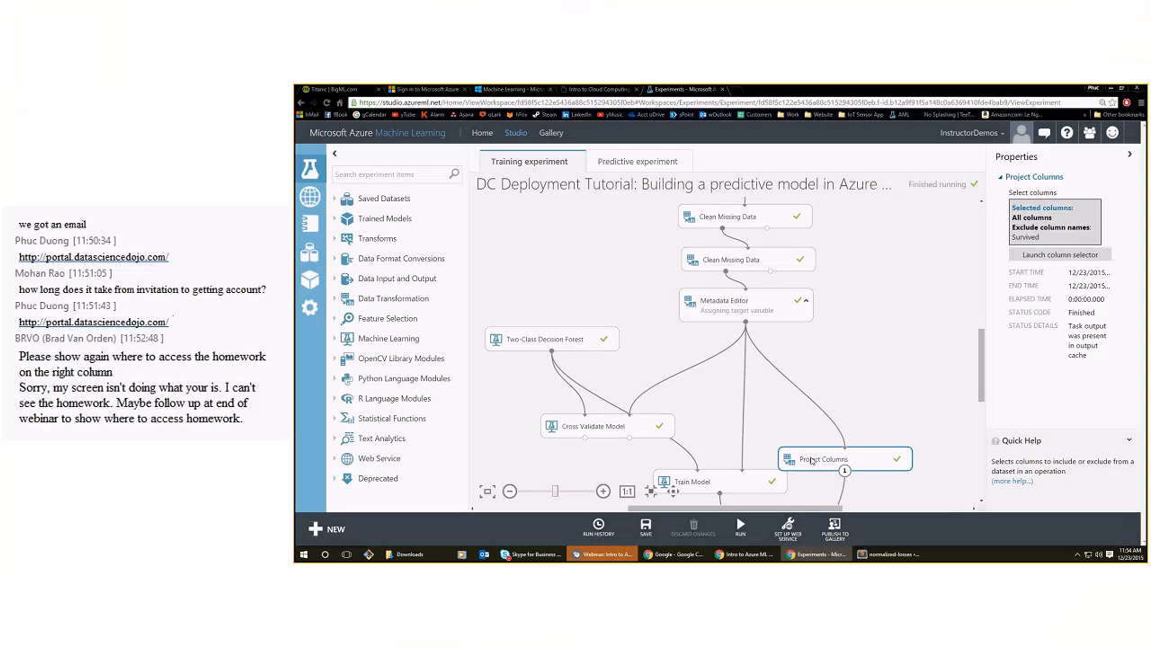
{"action": "left_click", "coordinate": [761, 306]}
{"action": "left_click", "coordinate": [752, 259]}
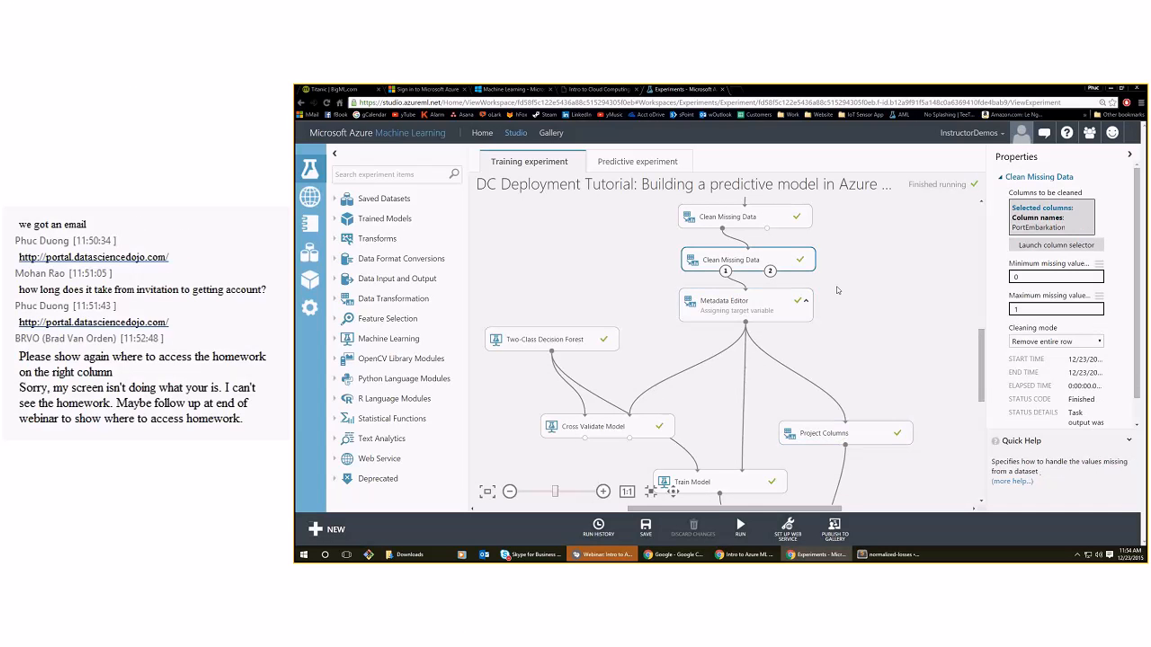
Check the options of the second output of the Clean Missing Data module for Age, then dismiss them.
{"action": "scroll", "coordinate": [822, 304], "scroll_direction": "up", "scroll_amount": 1}
{"action": "left_click_drag", "start_coordinate": [822, 304], "coordinate": [803, 442]}
{"action": "right_click", "coordinate": [743, 358]}
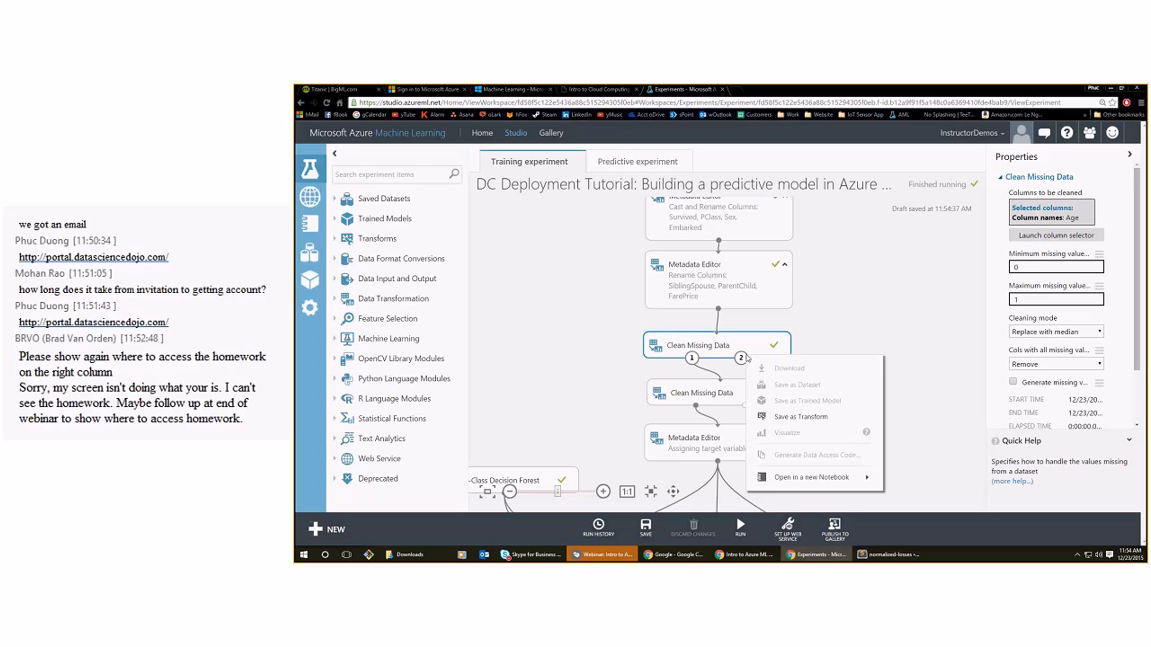
{"action": "left_click", "coordinate": [809, 330]}
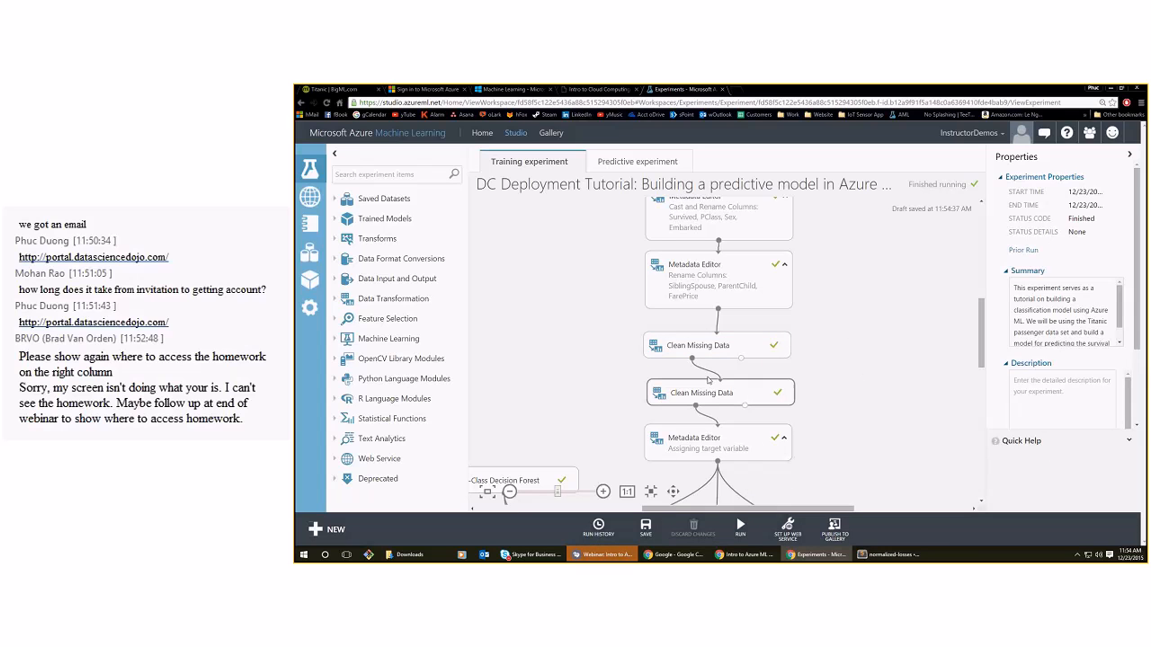
{"action": "scroll", "coordinate": [794, 463], "scroll_direction": "down", "scroll_amount": 1}
{"action": "left_click", "coordinate": [693, 412]}
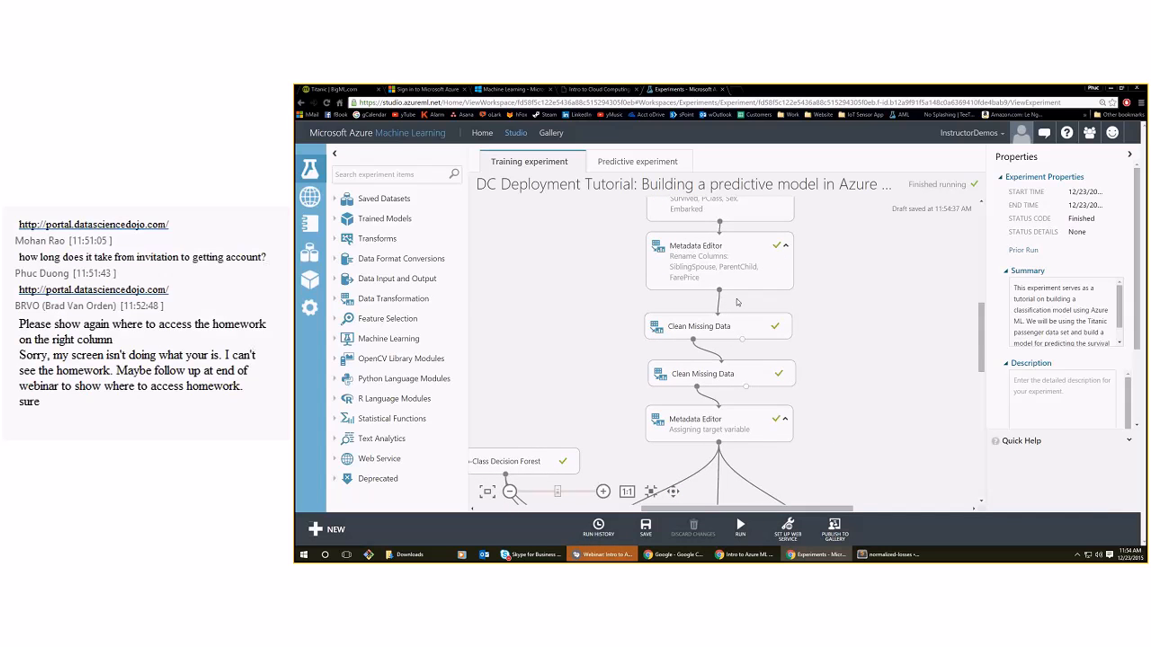
Examine the settings of the Project Columns module, the target-variable Metadata Editor and the two Clean Missing Data modules in the training workflow.
{"action": "scroll", "coordinate": [737, 303], "scroll_direction": "down", "scroll_amount": 5}
{"action": "mouse_move", "coordinate": [587, 382]}
{"action": "left_mouse_down"}
{"action": "mouse_move", "coordinate": [612, 374]}
{"action": "mouse_move", "coordinate": [596, 375]}
{"action": "left_mouse_up"}
{"action": "left_click_drag", "start_coordinate": [828, 391], "coordinate": [843, 370]}
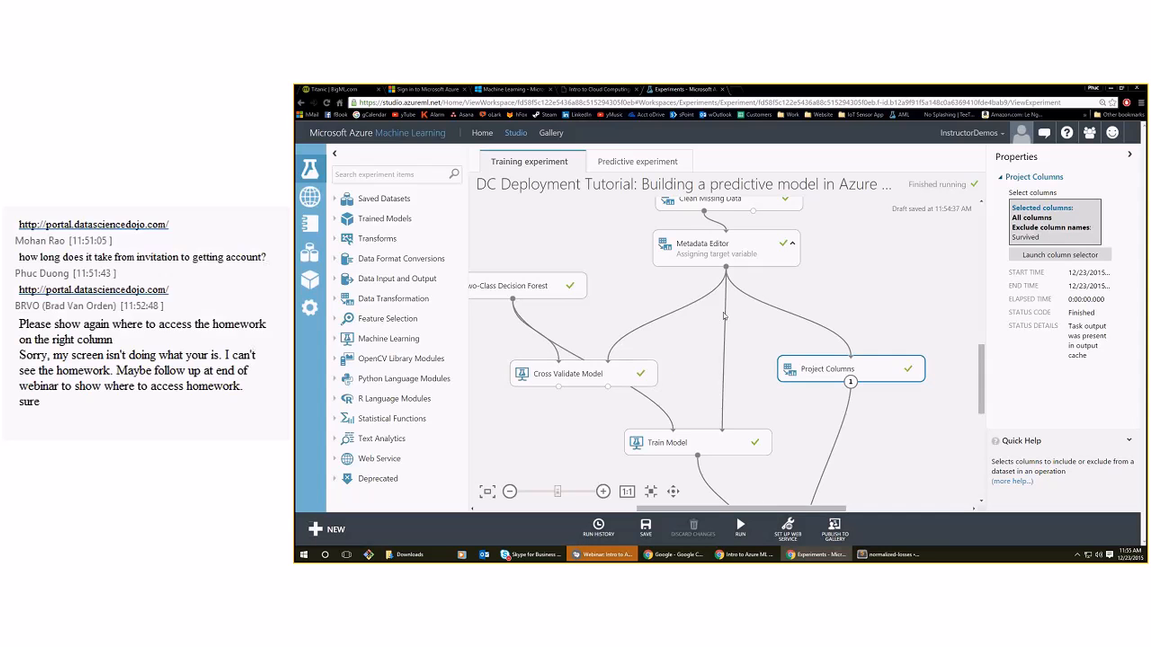
{"action": "scroll", "coordinate": [719, 360], "scroll_direction": "up", "scroll_amount": 3}
{"action": "left_click", "coordinate": [753, 343]}
{"action": "left_click_drag", "start_coordinate": [737, 301], "coordinate": [735, 348]}
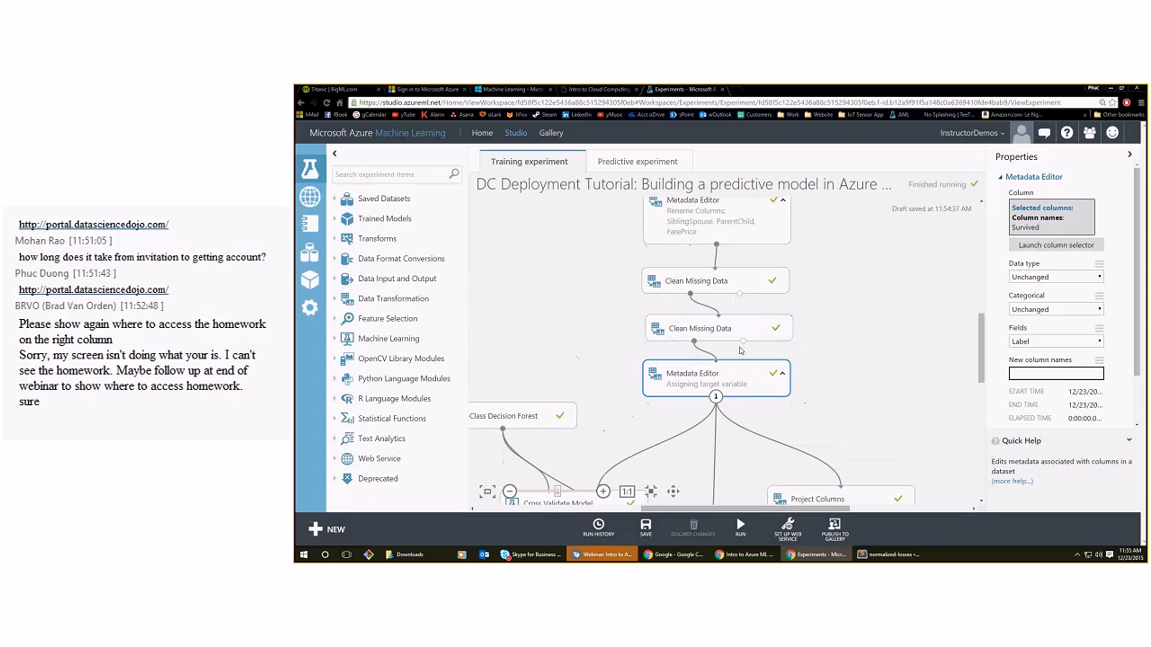
{"action": "left_click", "coordinate": [737, 331]}
{"action": "left_click", "coordinate": [730, 283]}
{"action": "left_click", "coordinate": [719, 331]}
{"action": "left_click", "coordinate": [724, 376]}
{"action": "left_click", "coordinate": [719, 331]}
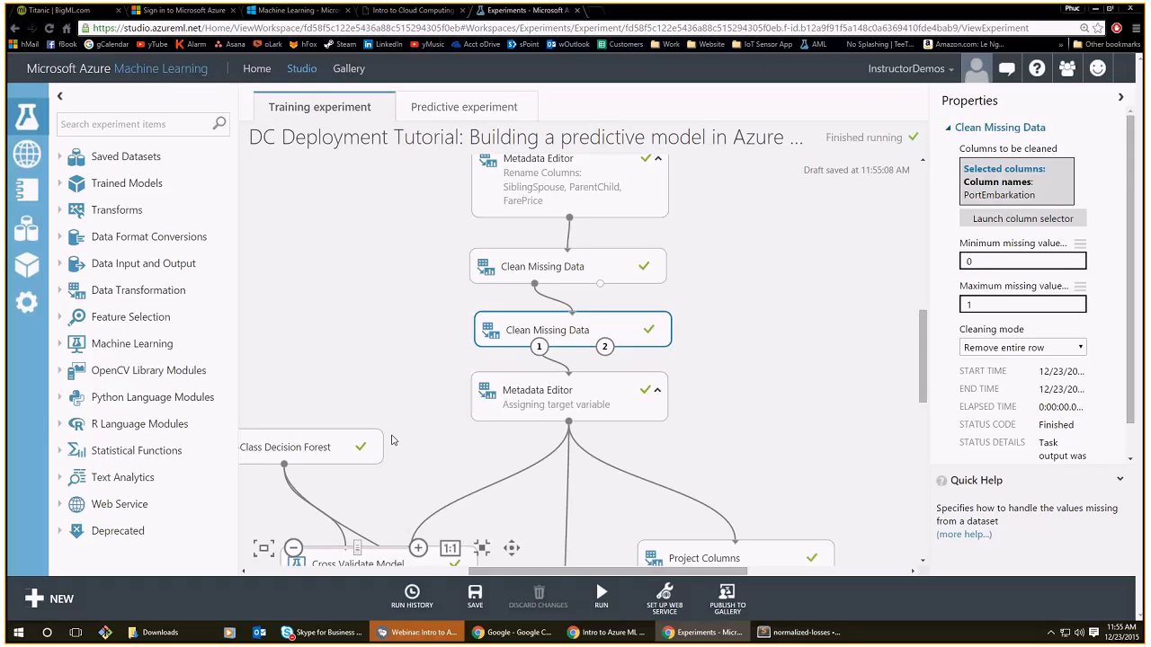
{"action": "scroll", "coordinate": [558, 486], "scroll_direction": "down", "scroll_amount": 2}
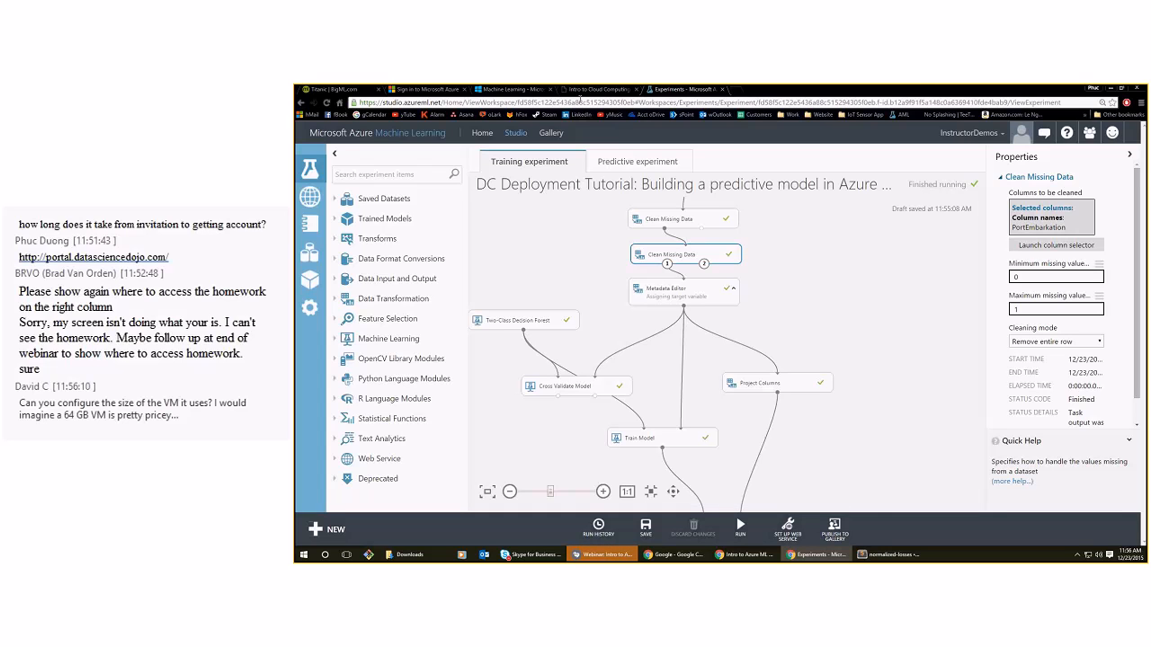
In the Azure management portal, check the sizes offered for a quick-created virtual machine, then close the form without creating one.
{"action": "left_click", "coordinate": [505, 89]}
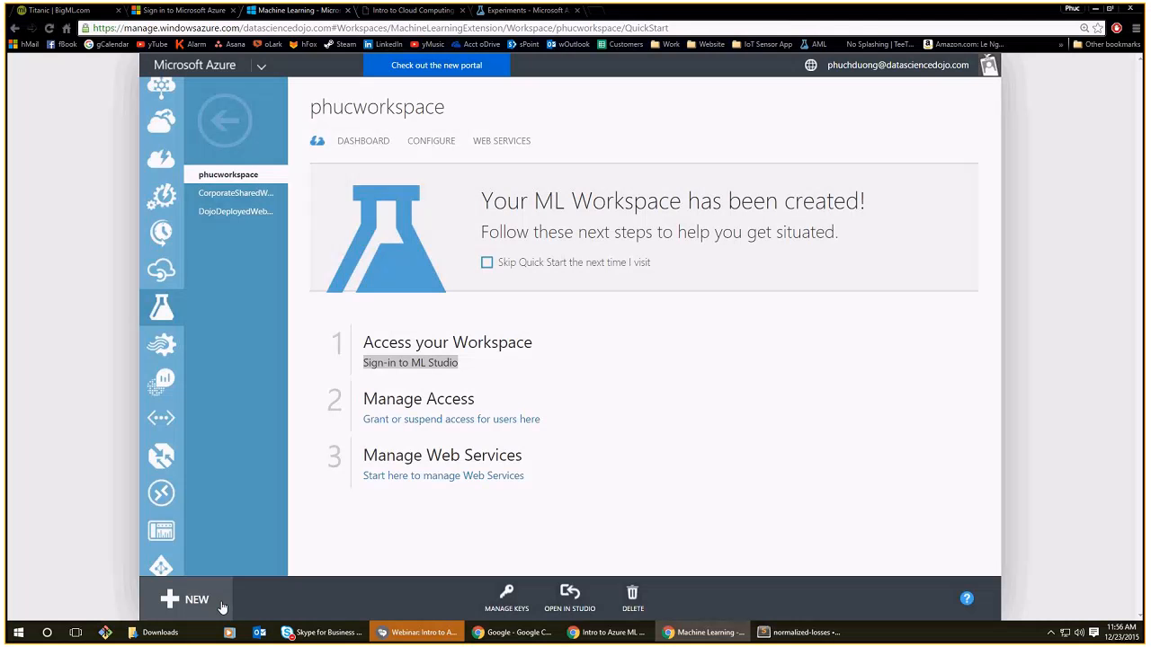
{"action": "left_click", "coordinate": [222, 608]}
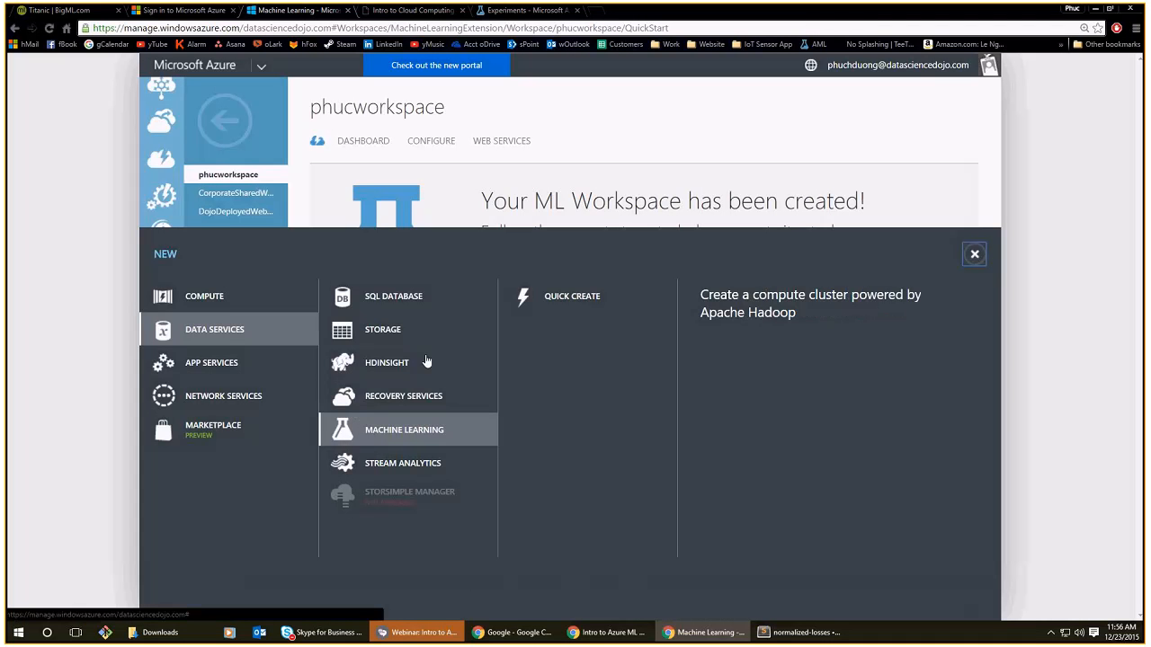
{"action": "left_click", "coordinate": [225, 297]}
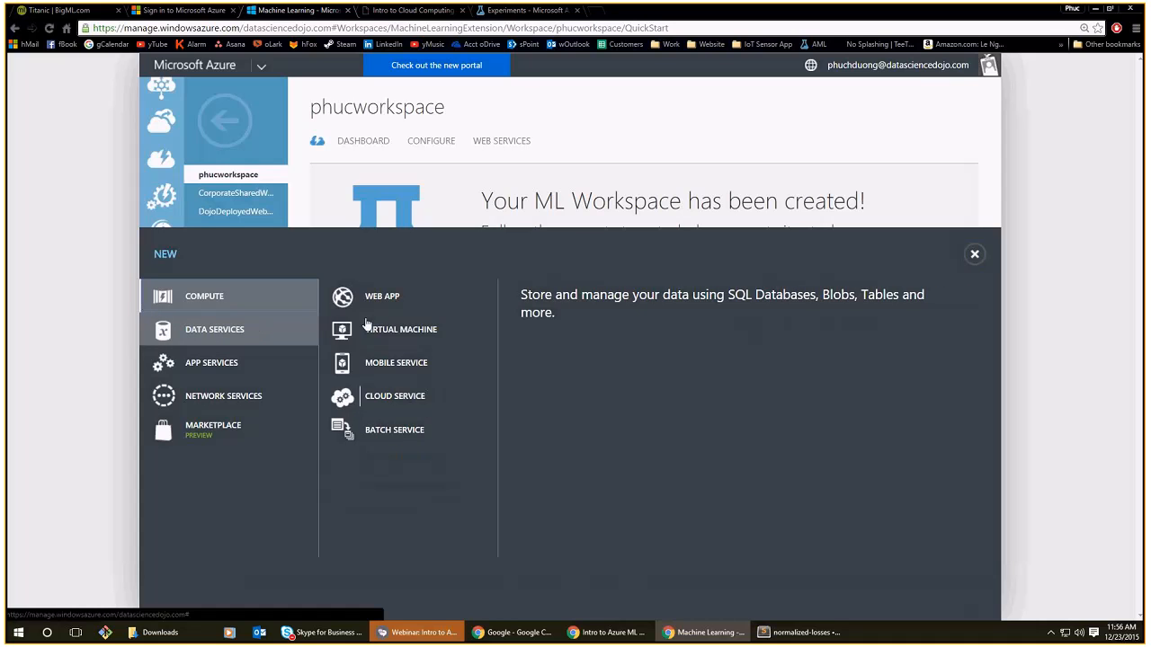
{"action": "left_click", "coordinate": [433, 335]}
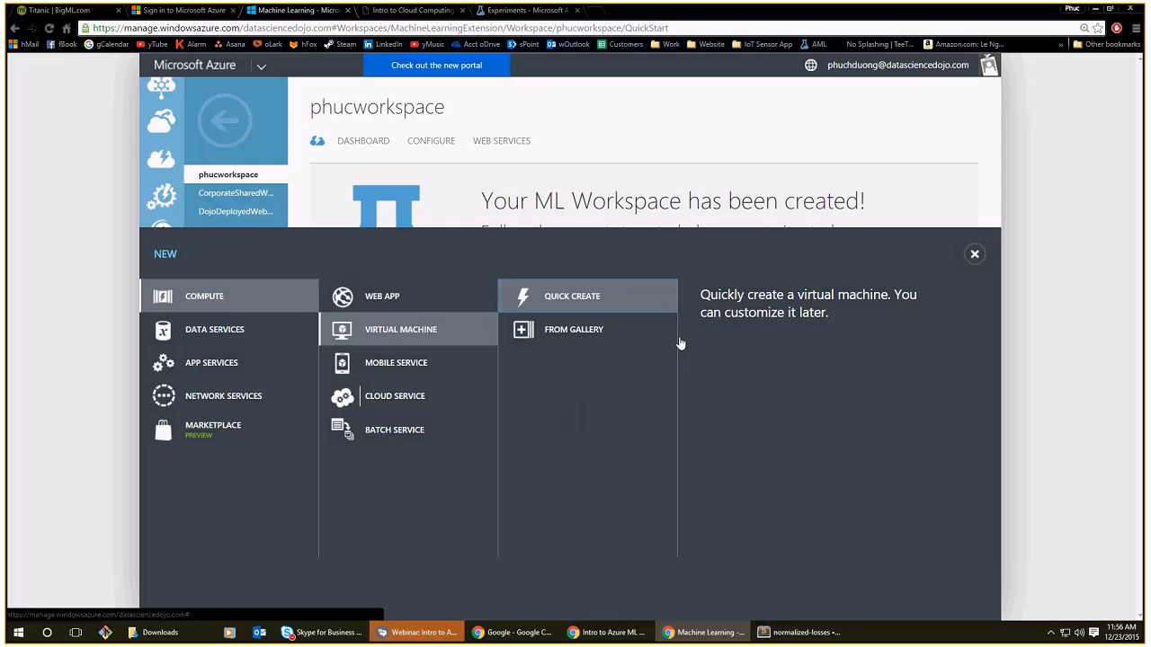
{"action": "left_click", "coordinate": [870, 358]}
{"action": "scroll", "coordinate": [927, 539], "scroll_direction": "down", "scroll_amount": 10}
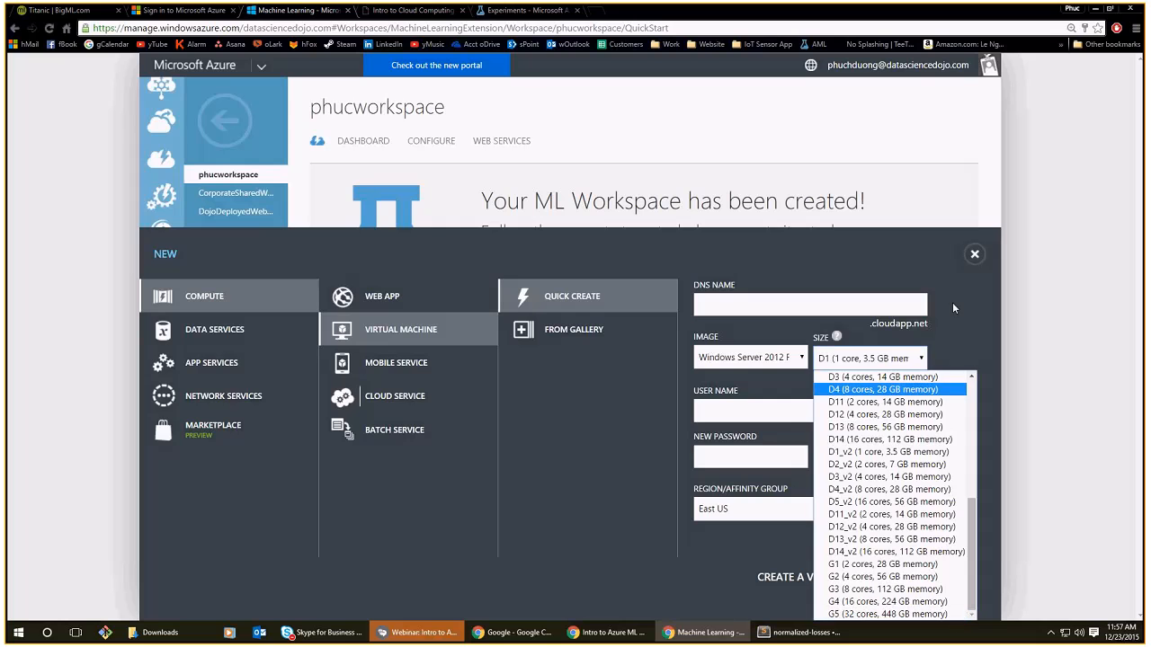
{"action": "left_click", "coordinate": [974, 253]}
{"action": "left_click", "coordinate": [974, 254]}
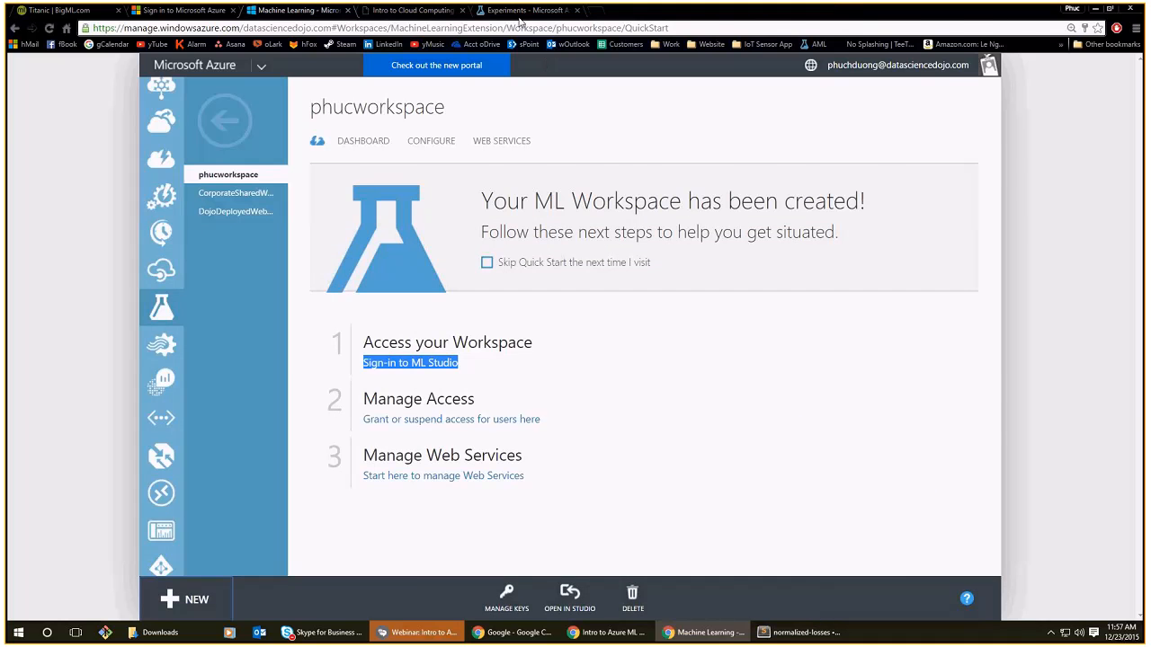
Return to Azure ML Studio, create a blank experiment and add a Metadata Editor module to its canvas.
{"action": "left_click", "coordinate": [525, 12]}
{"action": "left_click", "coordinate": [54, 599]}
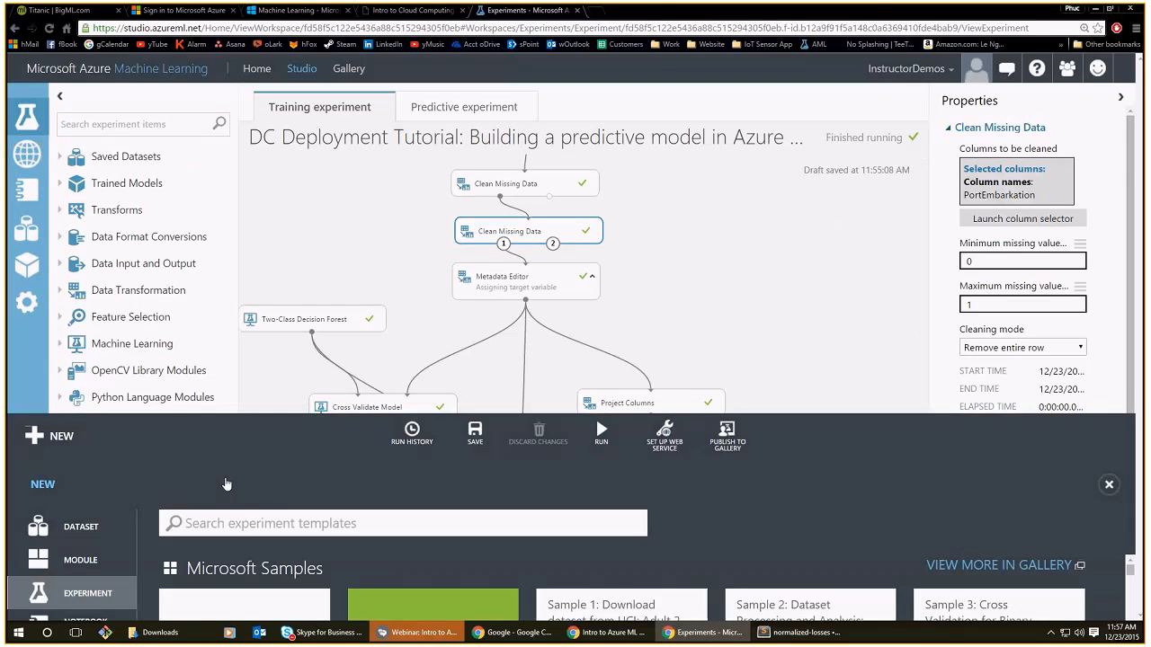
{"action": "left_click", "coordinate": [280, 281]}
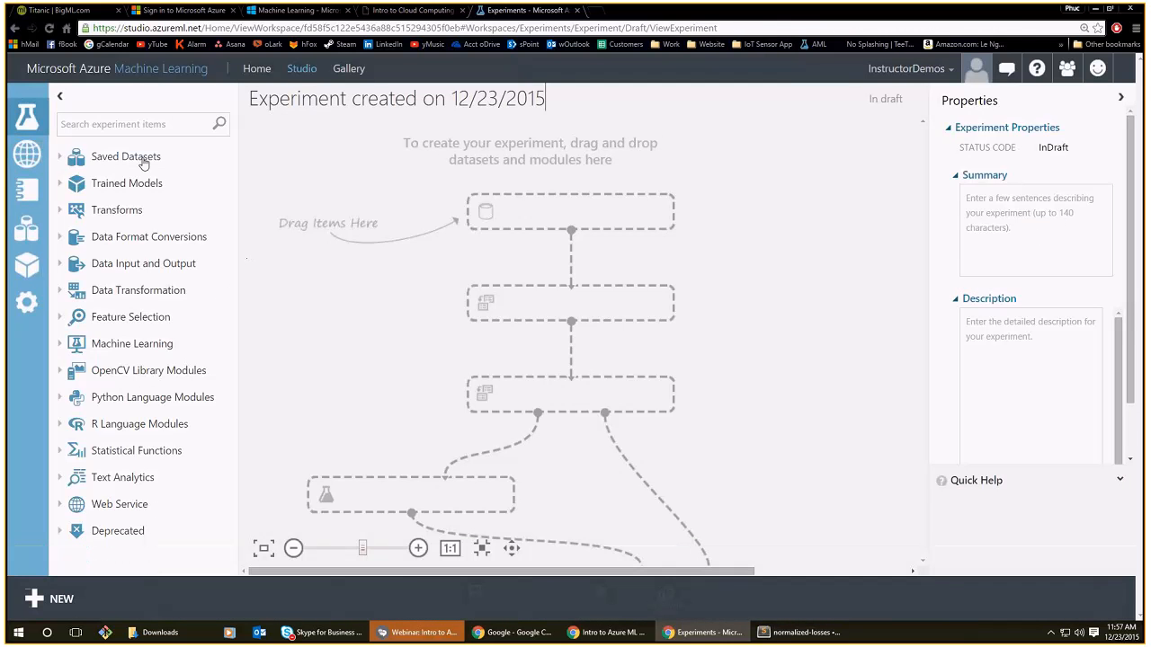
{"action": "left_click", "coordinate": [102, 124]}
{"action": "type", "text": "meta"}
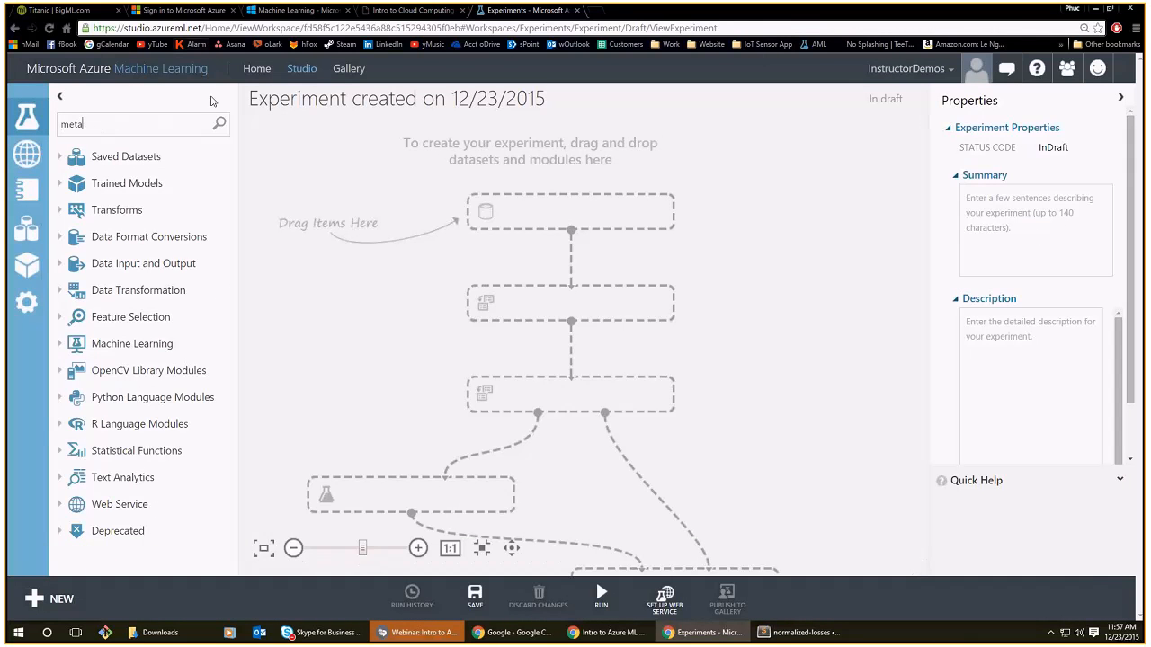
{"action": "left_click_drag", "start_coordinate": [174, 273], "coordinate": [467, 270]}
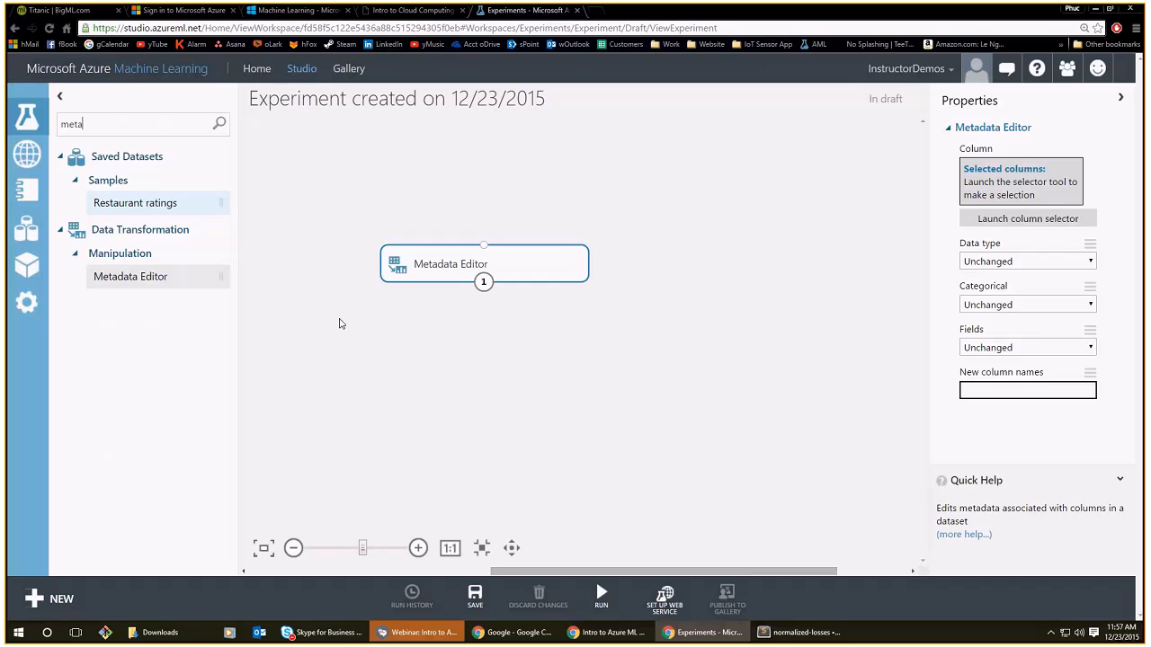
Search the modules for "proj" and place a Project Columns module below the Metadata Editor.
{"action": "left_click_drag", "start_coordinate": [113, 124], "coordinate": [7, 130]}
{"action": "key", "text": "BackSpace"}
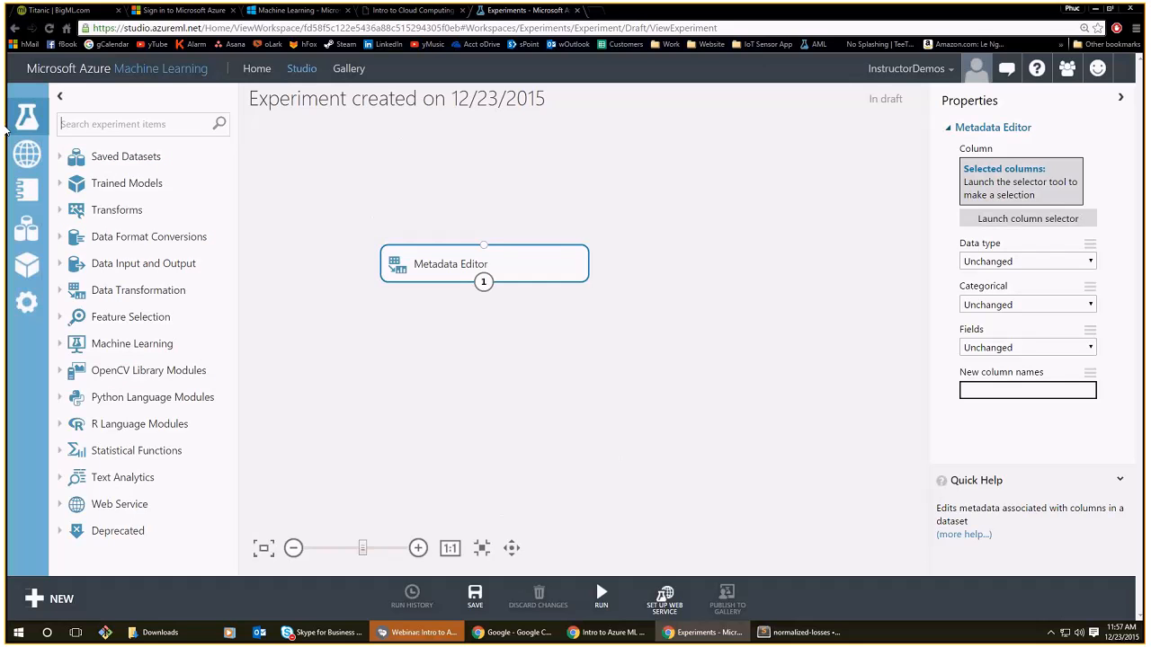
{"action": "left_click", "coordinate": [991, 390]}
{"action": "left_click", "coordinate": [527, 268]}
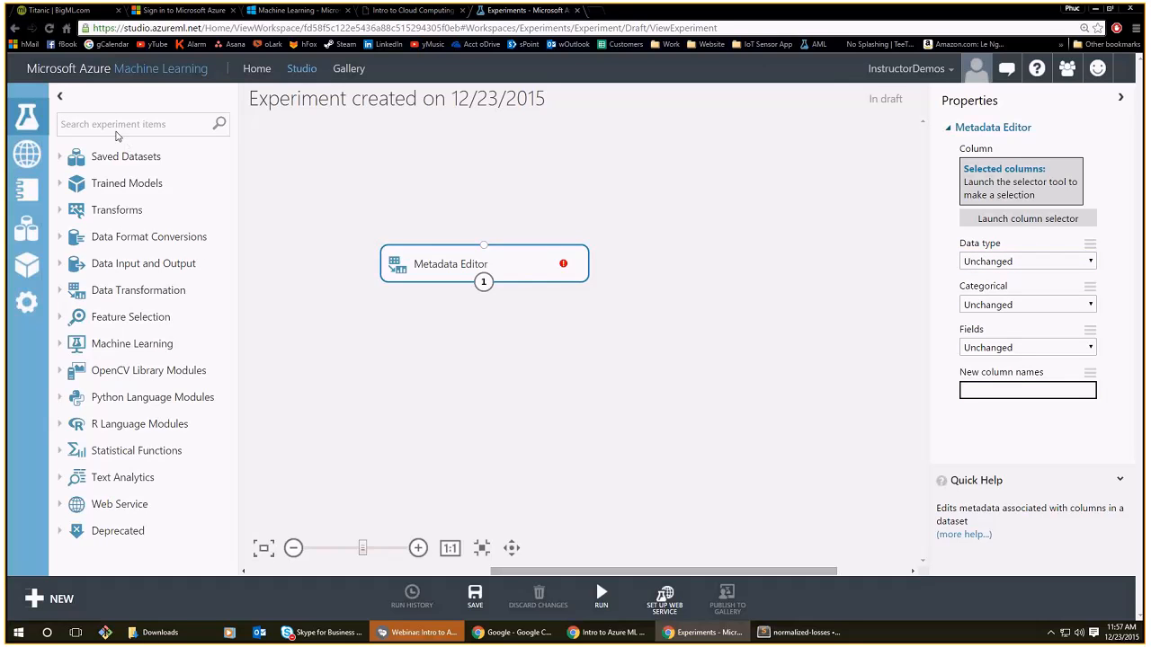
{"action": "type", "text": "proj"}
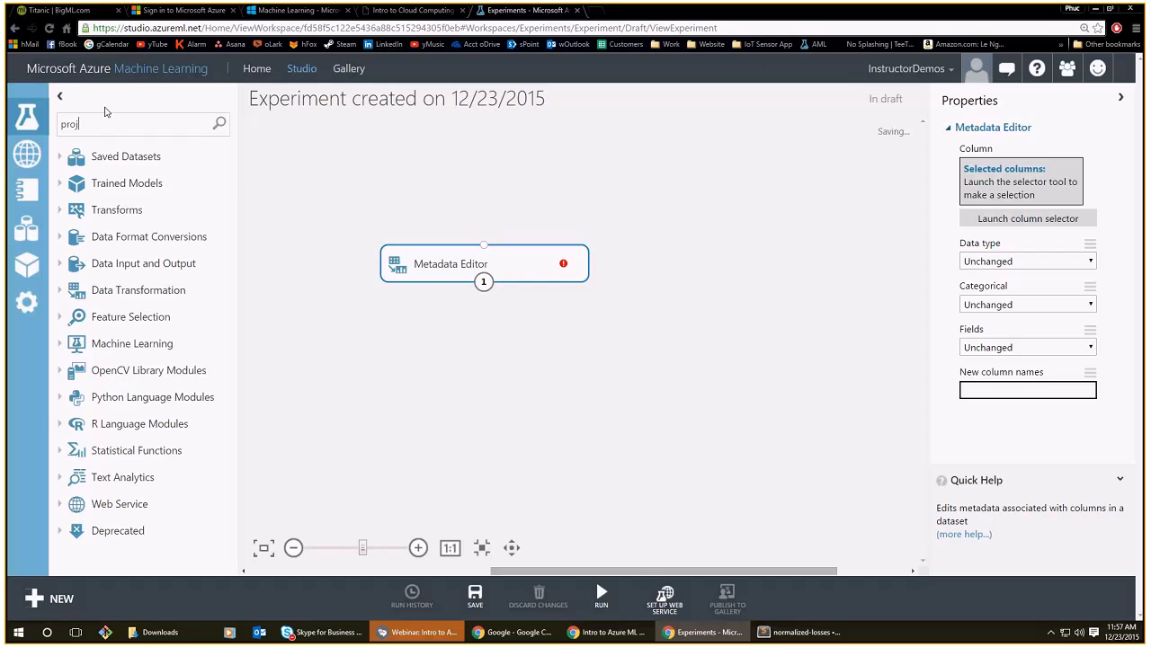
{"action": "left_click_drag", "start_coordinate": [113, 355], "coordinate": [516, 335]}
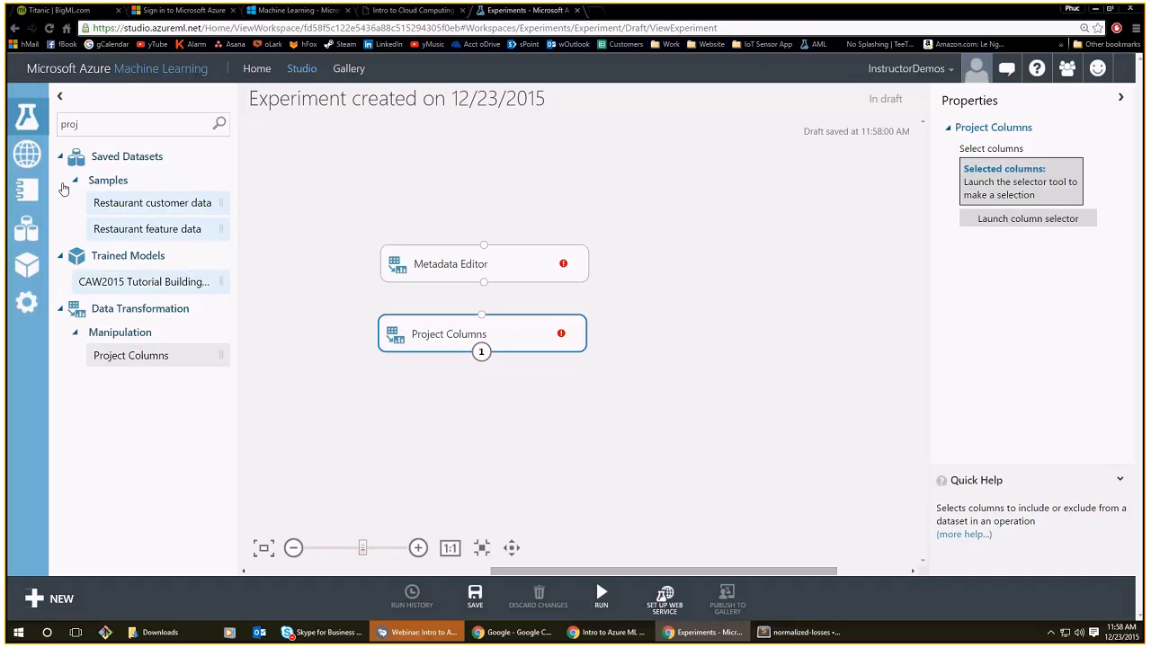
Search for "clean missing", place a Clean Missing Data module below Project Columns and select all three modules.
{"action": "left_click_drag", "start_coordinate": [88, 124], "coordinate": [33, 127]}
{"action": "key", "text": "BackSpace"}
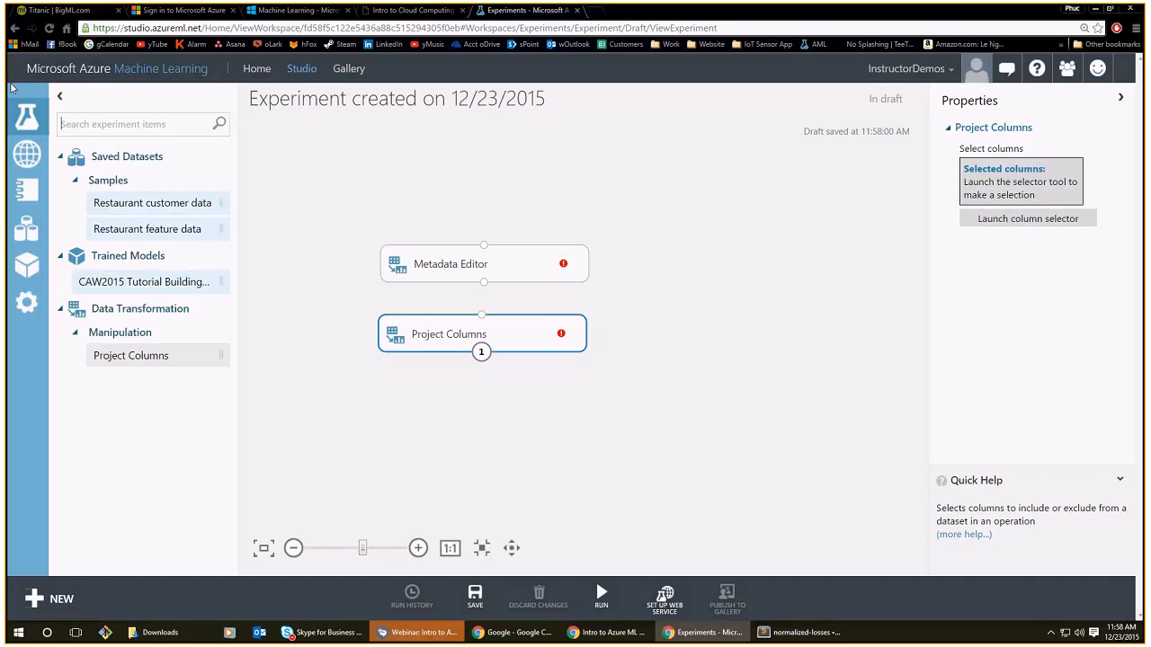
{"action": "type", "text": "clean"}
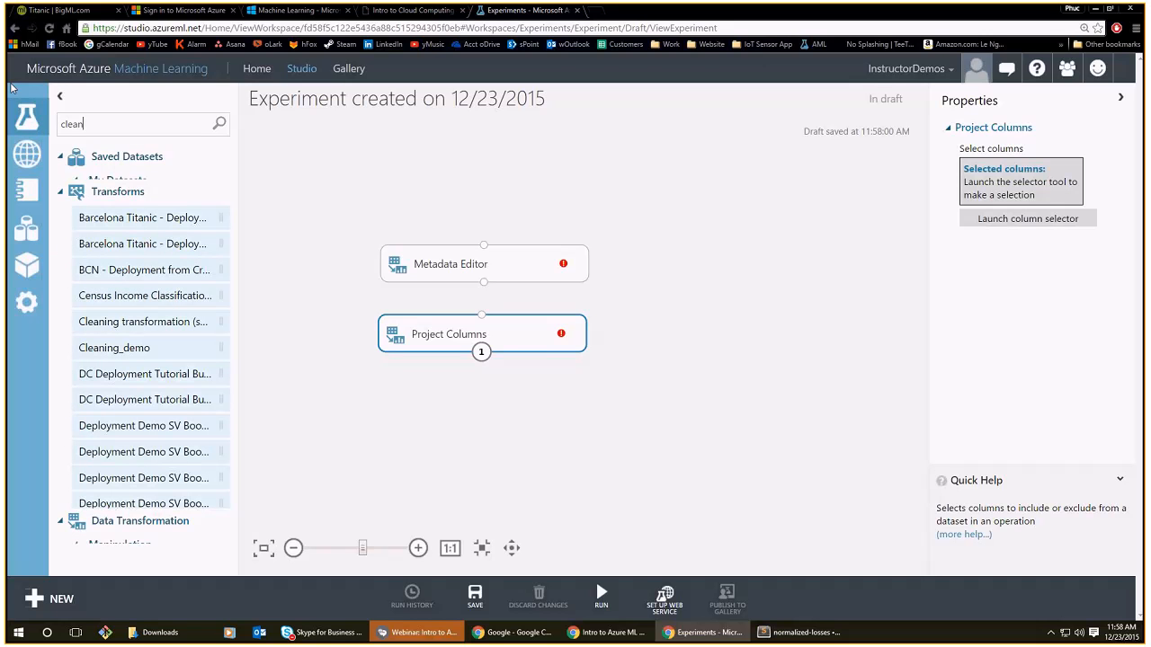
{"action": "type", "text": " missing"}
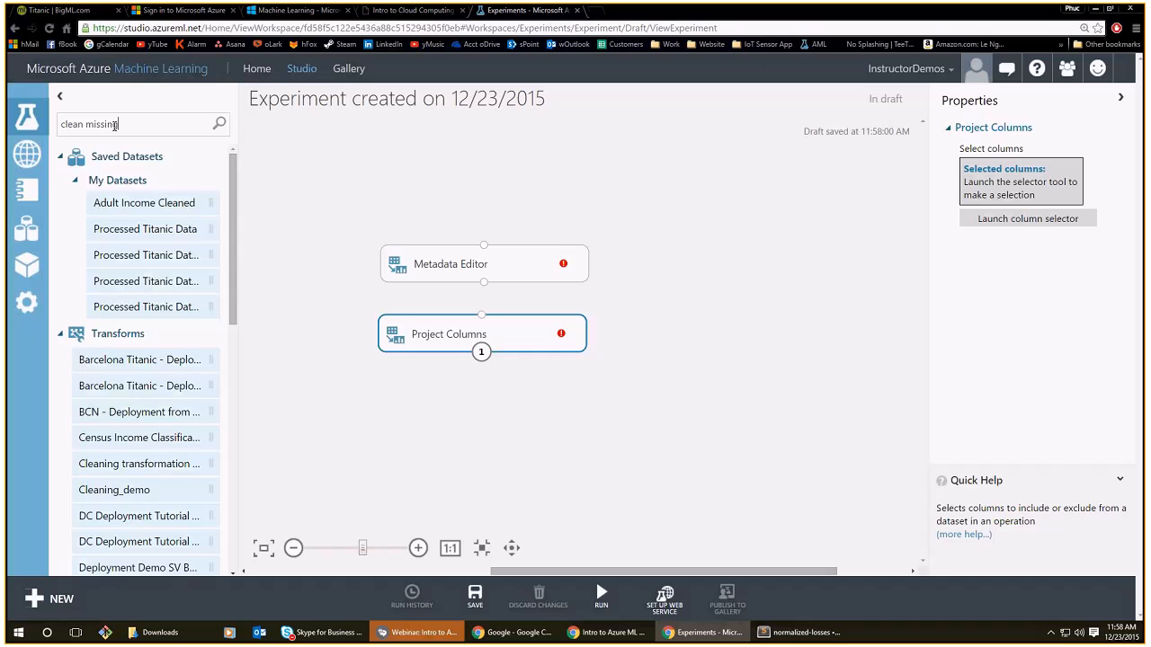
{"action": "left_click_drag", "start_coordinate": [138, 229], "coordinate": [481, 412]}
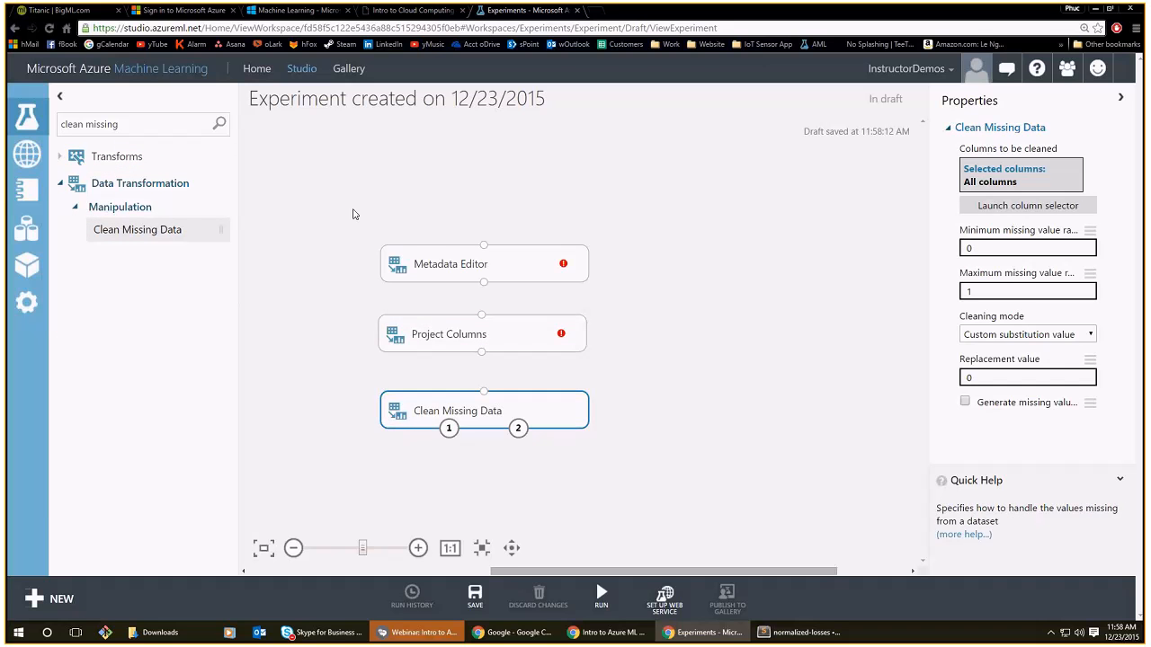
{"action": "left_click", "coordinate": [353, 214]}
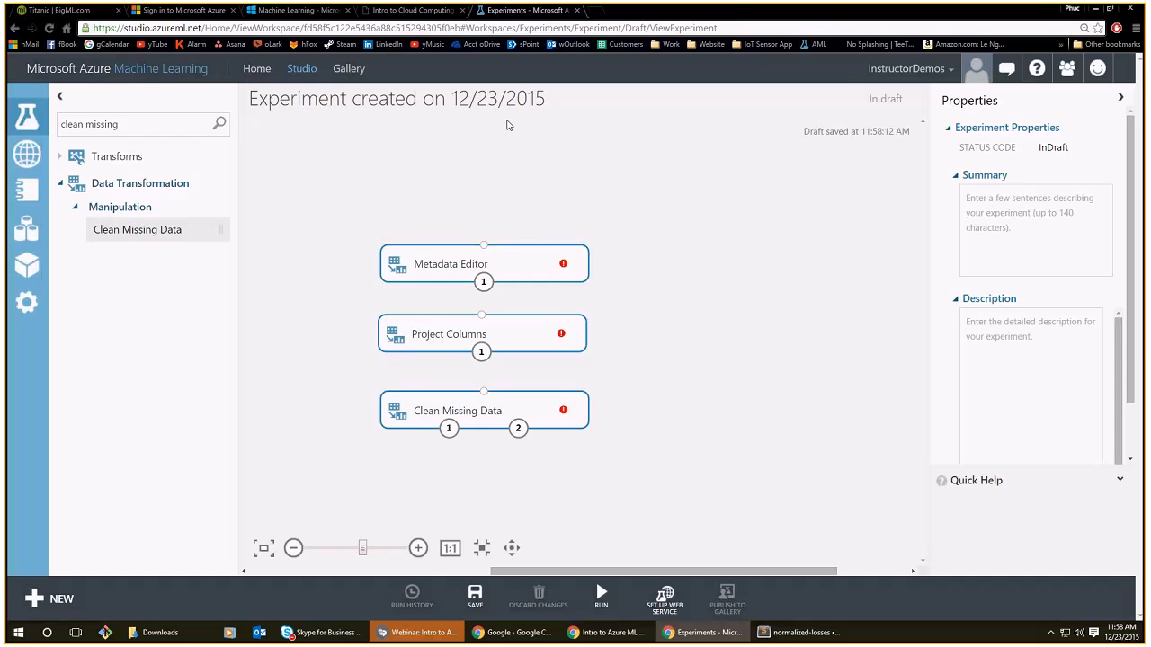
Open the Intro to AzureML Part A homework from the Intro to Cloud Computing and Azure ML lesson in a new tab.
{"action": "left_click", "coordinate": [430, 12]}
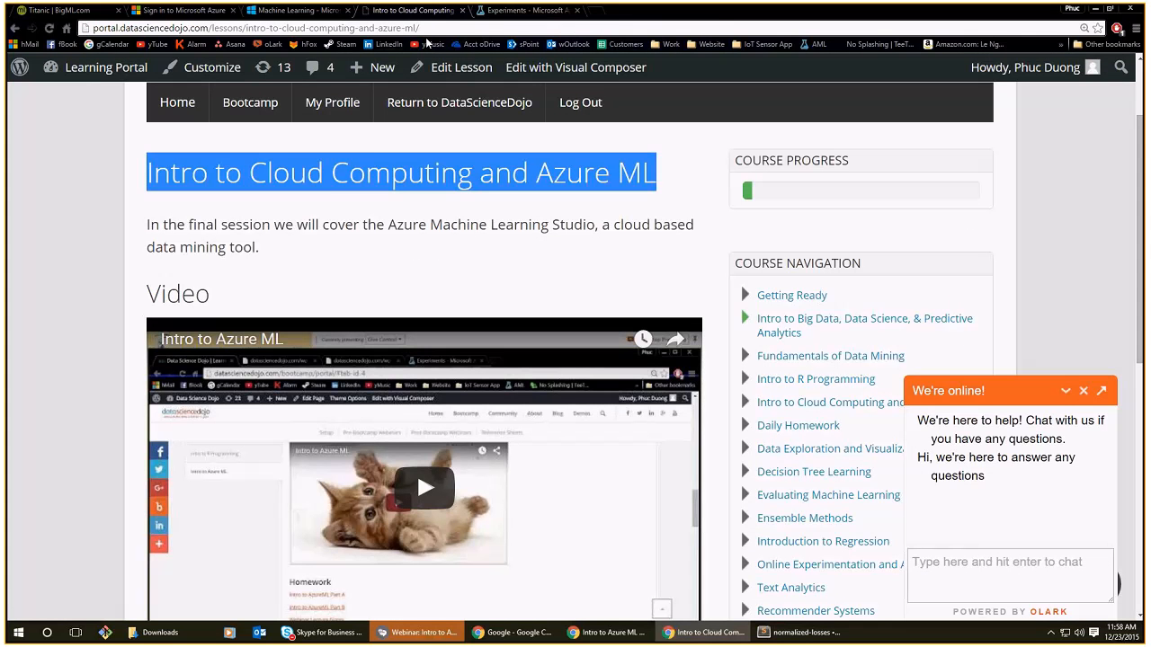
{"action": "scroll", "coordinate": [282, 376], "scroll_direction": "down", "scroll_amount": 4}
{"action": "middle_click", "coordinate": [280, 374]}
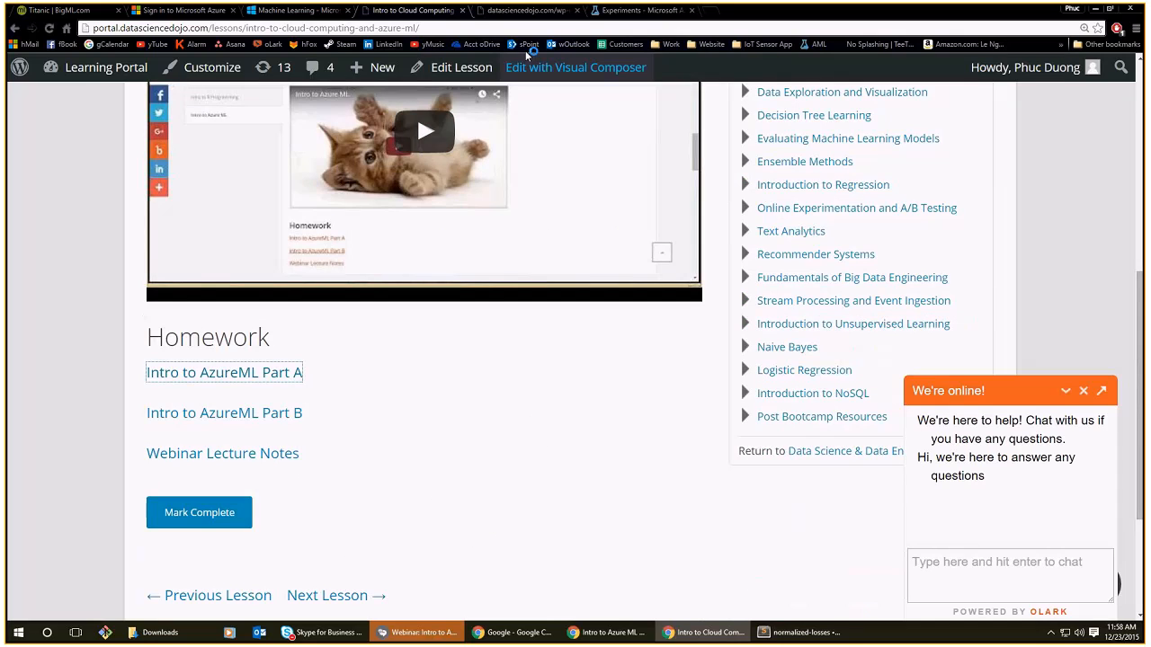
{"action": "left_click", "coordinate": [526, 10]}
Find the exercise on obtaining the Titanic sample data and its Reader module settings table in the homework PDF.
{"action": "scroll", "coordinate": [580, 306], "scroll_direction": "down", "scroll_amount": 10}
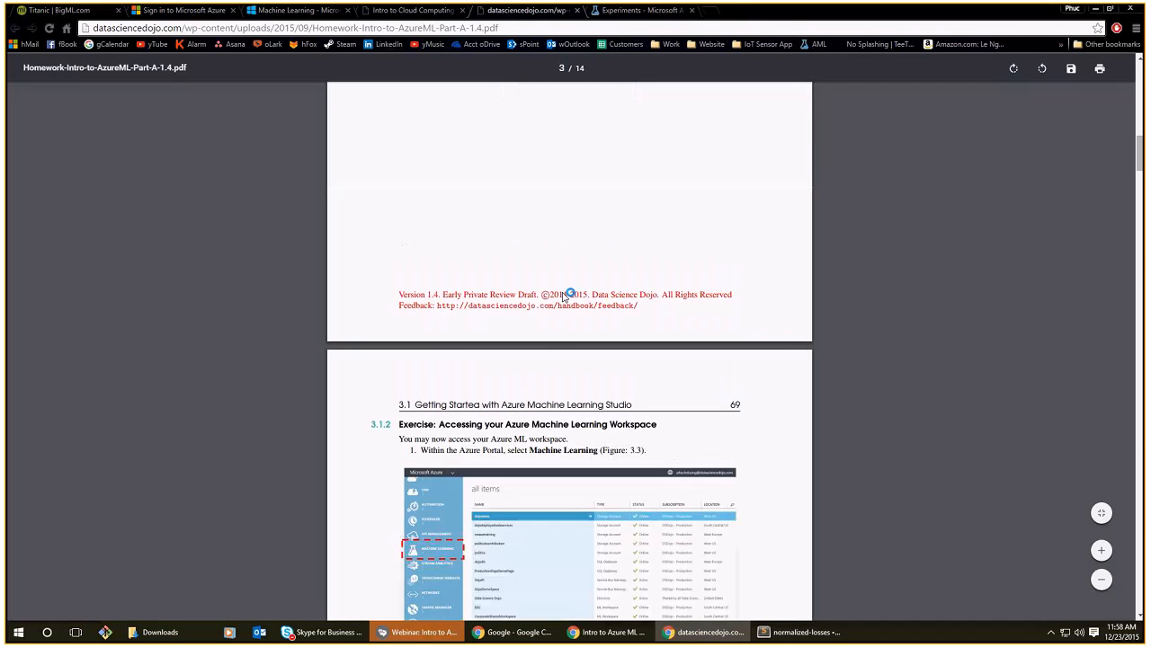
{"action": "scroll", "coordinate": [584, 306], "scroll_direction": "down", "scroll_amount": 20}
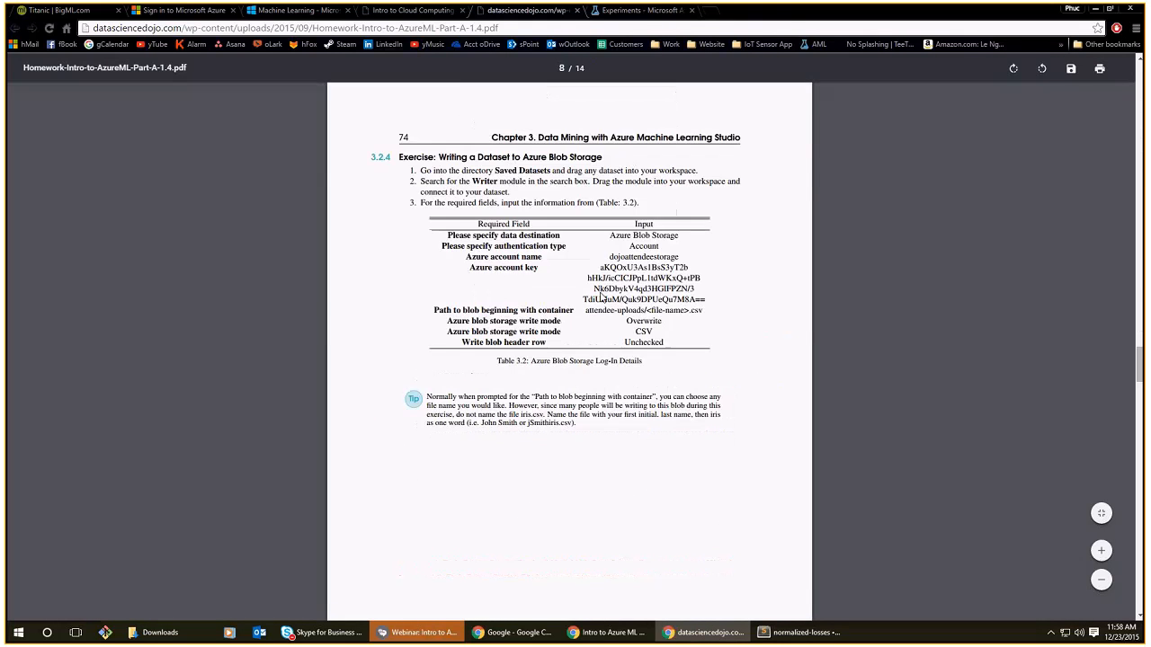
{"action": "scroll", "coordinate": [602, 299], "scroll_direction": "down", "scroll_amount": 1}
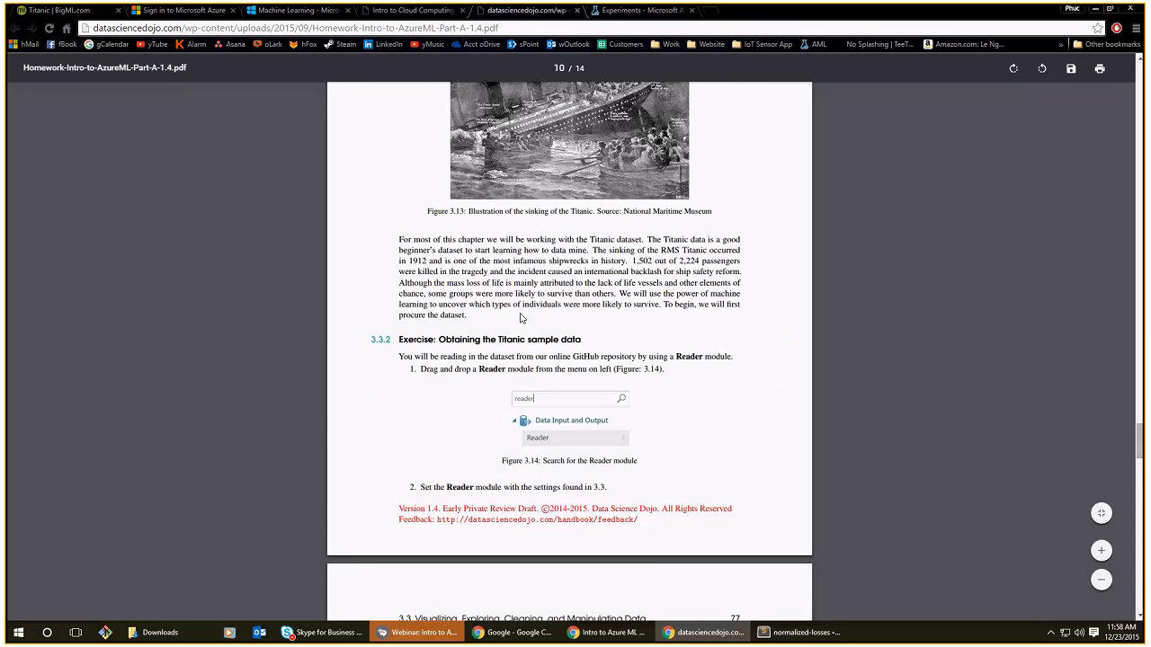
{"action": "scroll", "coordinate": [520, 317], "scroll_direction": "up", "scroll_amount": 2}
{"action": "scroll", "coordinate": [592, 450], "scroll_direction": "down", "scroll_amount": 3}
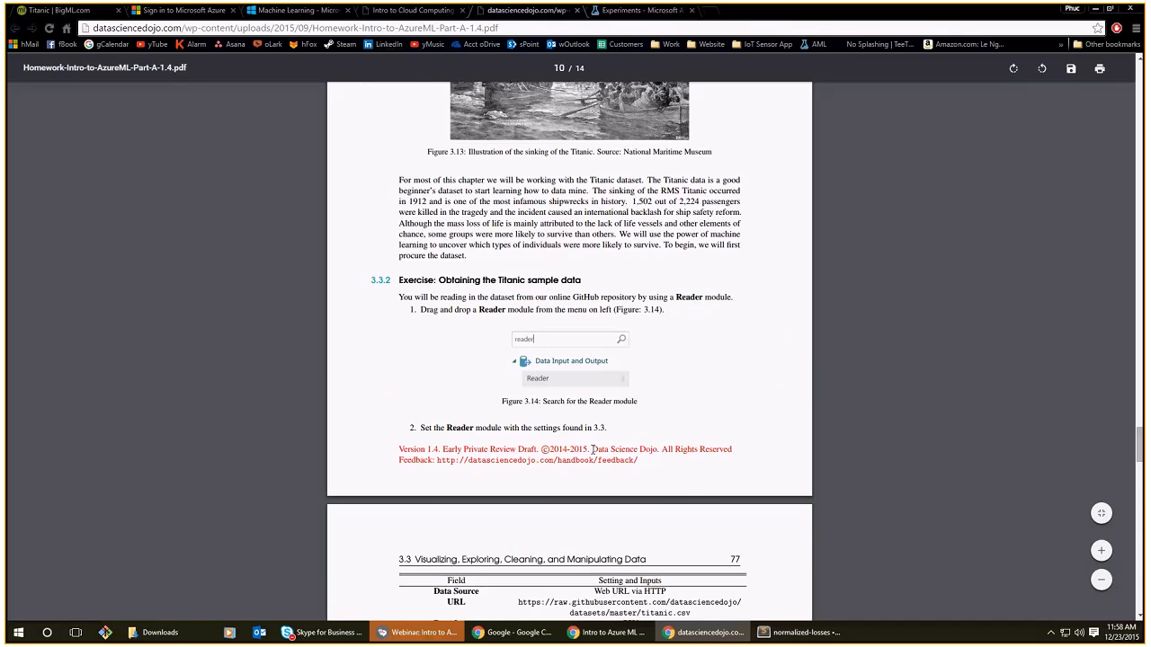
{"action": "scroll", "coordinate": [593, 449], "scroll_direction": "down", "scroll_amount": 2}
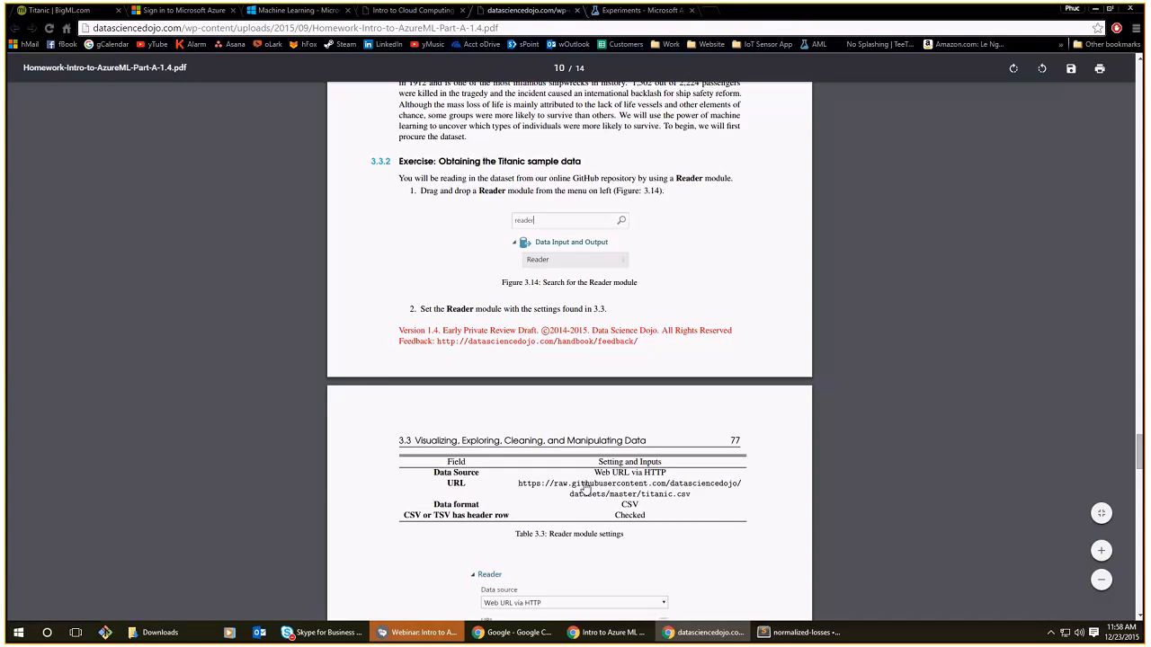
Try to open the raw GitHub dataset URL from the Reader settings table, and return to the homework PDF.
{"action": "right_click", "coordinate": [602, 497]}
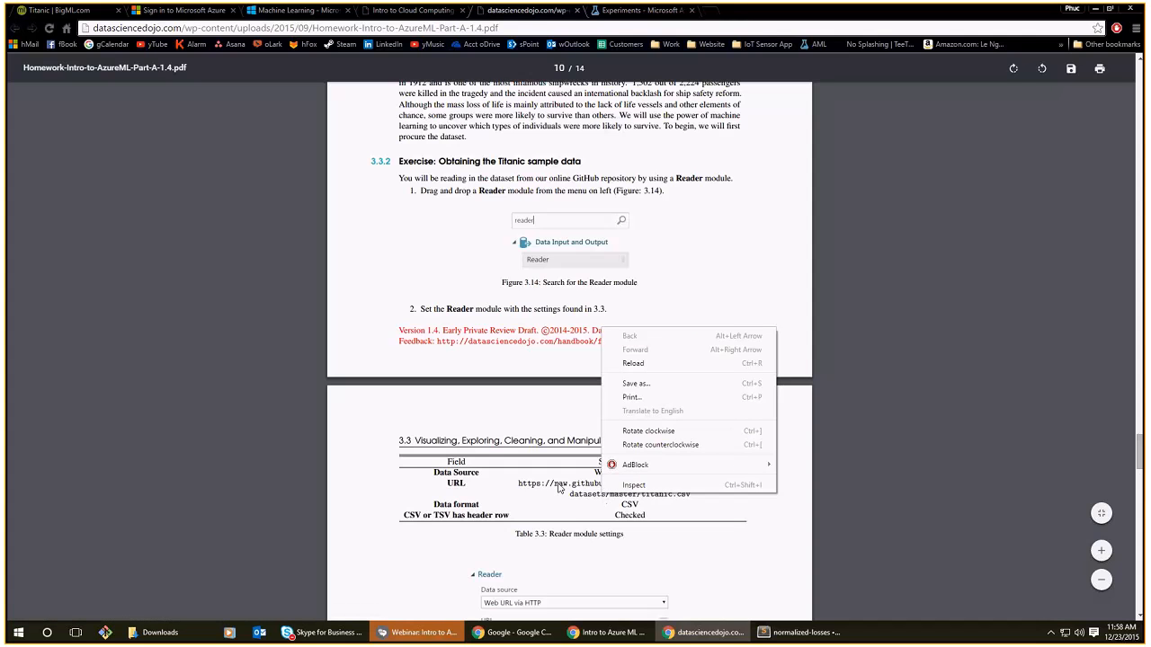
{"action": "left_click", "coordinate": [524, 487]}
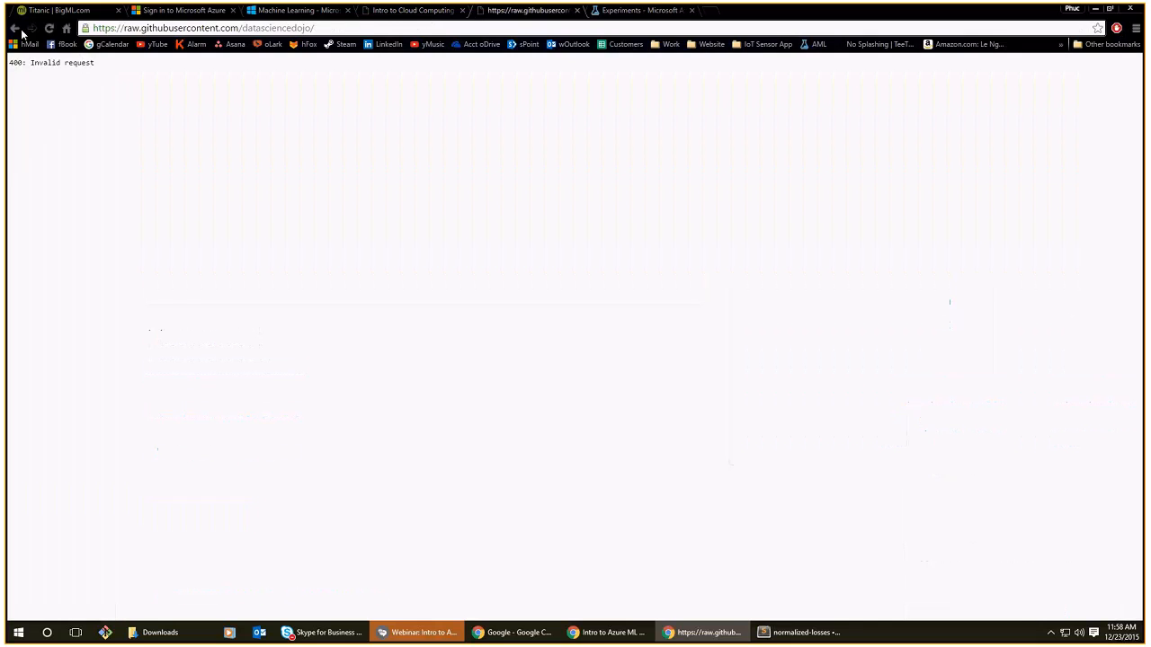
{"action": "left_click", "coordinate": [21, 31]}
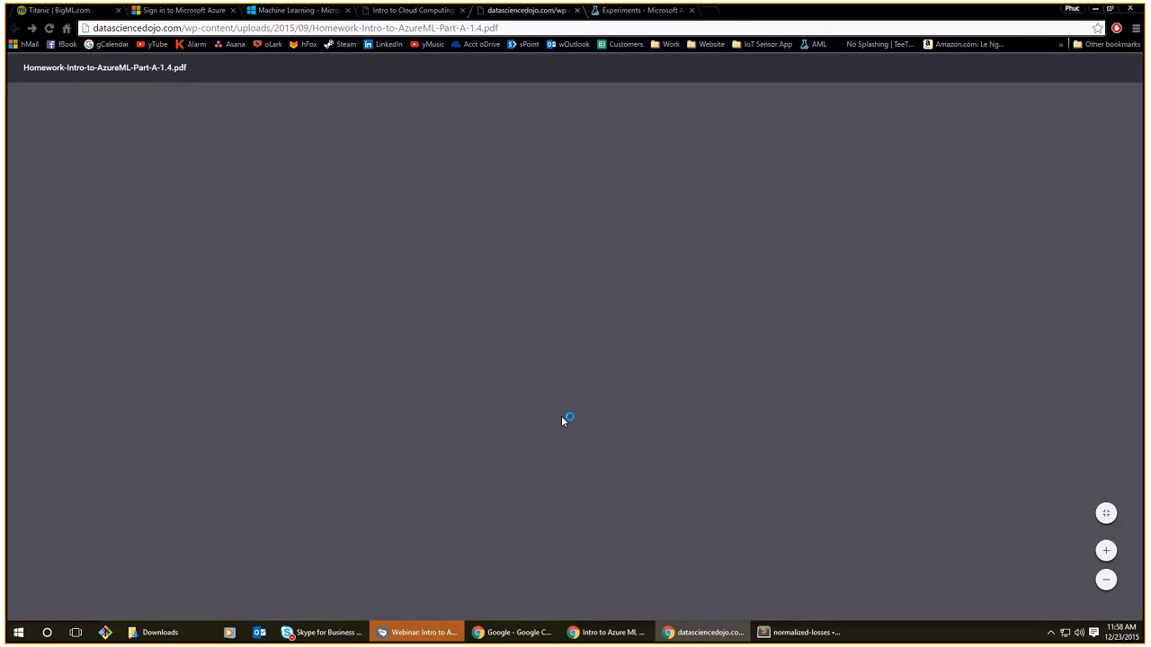
Review the homework PDF's Titanic section, from the data description through the Reader module settings and the run instructions.
{"action": "scroll", "coordinate": [618, 466], "scroll_direction": "down", "scroll_amount": 20}
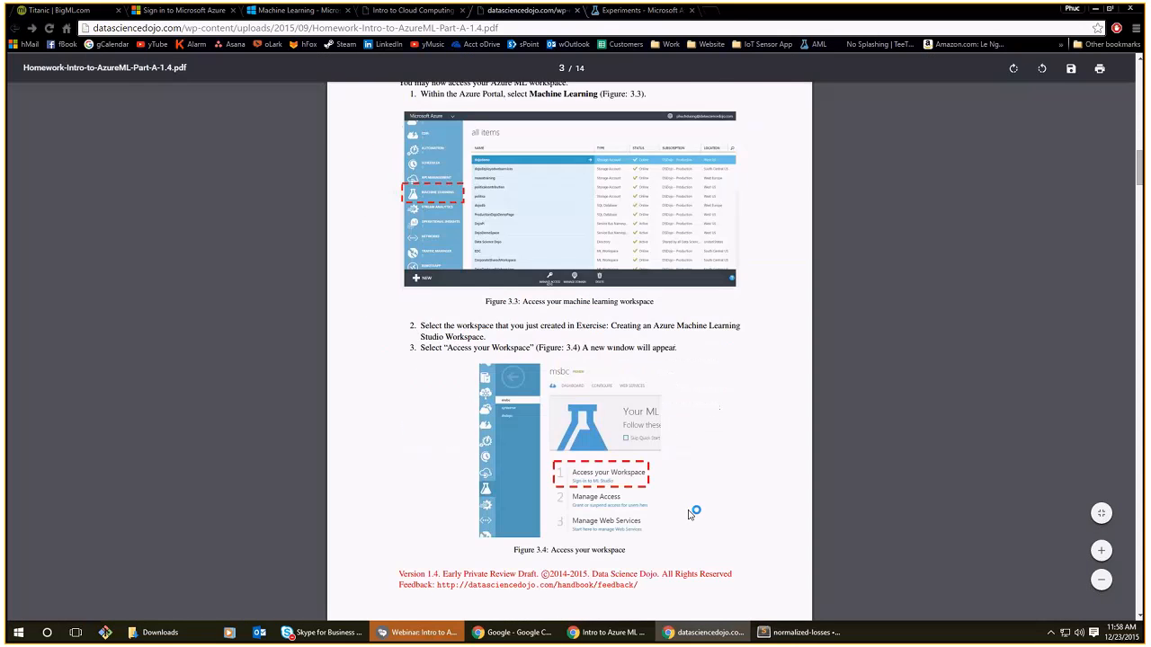
{"action": "scroll", "coordinate": [688, 511], "scroll_direction": "down", "scroll_amount": 5}
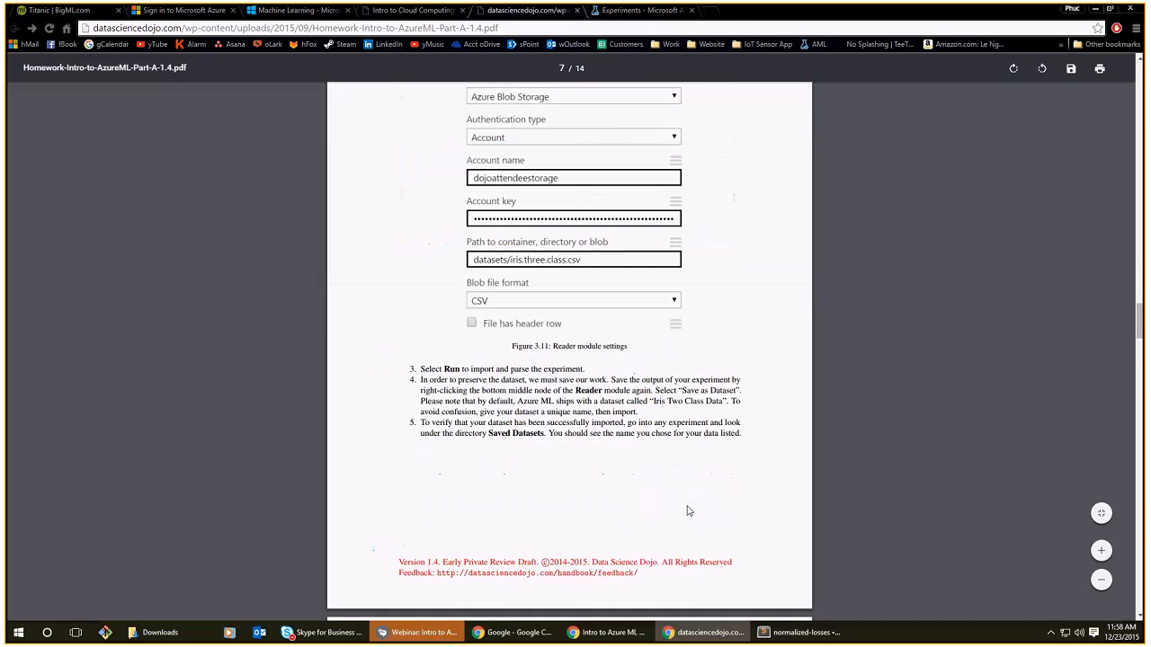
{"action": "scroll", "coordinate": [688, 511], "scroll_direction": "down", "scroll_amount": 11}
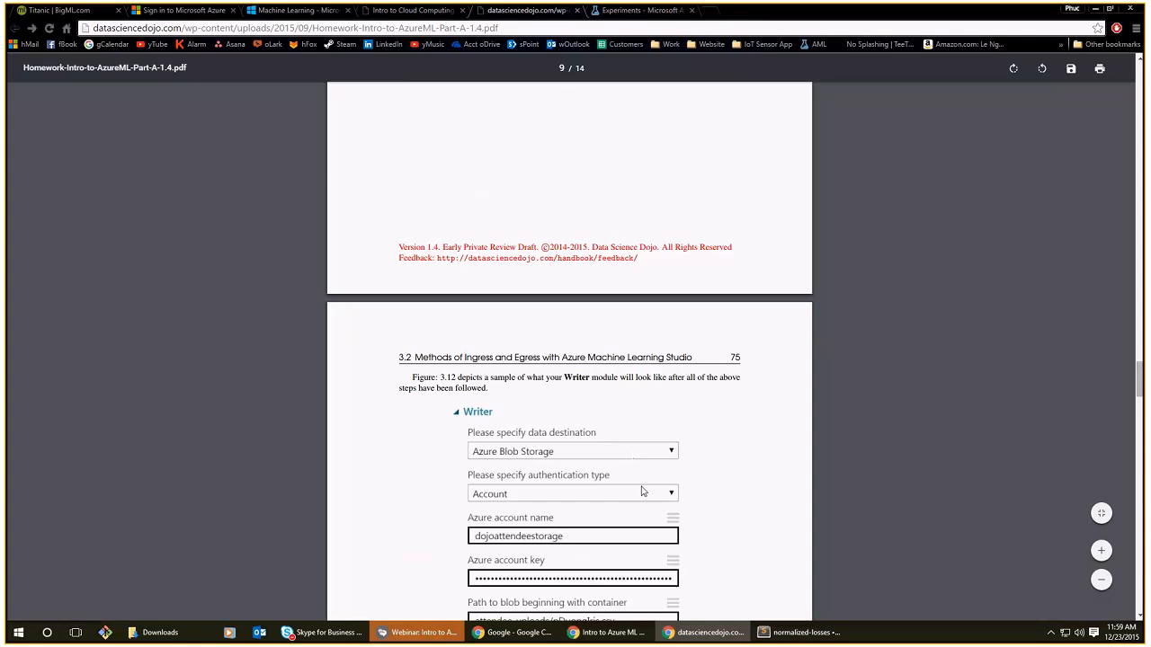
{"action": "scroll", "coordinate": [706, 537], "scroll_direction": "down", "scroll_amount": 1}
{"action": "scroll", "coordinate": [705, 537], "scroll_direction": "down", "scroll_amount": 6}
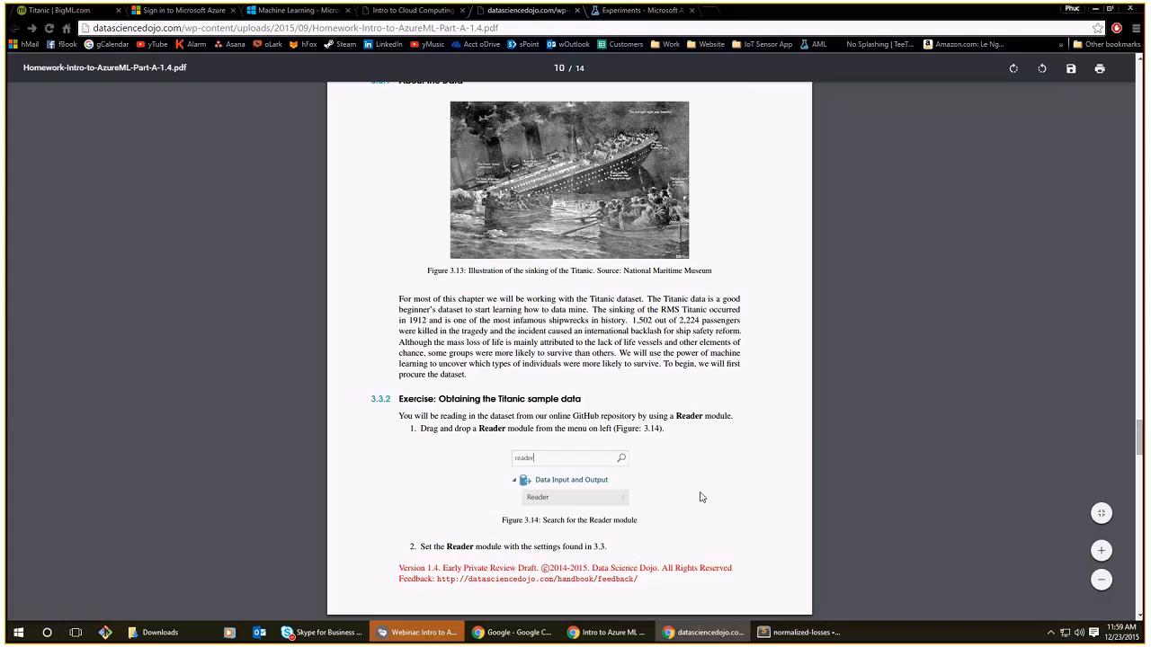
{"action": "scroll", "coordinate": [663, 539], "scroll_direction": "down", "scroll_amount": 2}
{"action": "scroll", "coordinate": [551, 285], "scroll_direction": "up", "scroll_amount": 3}
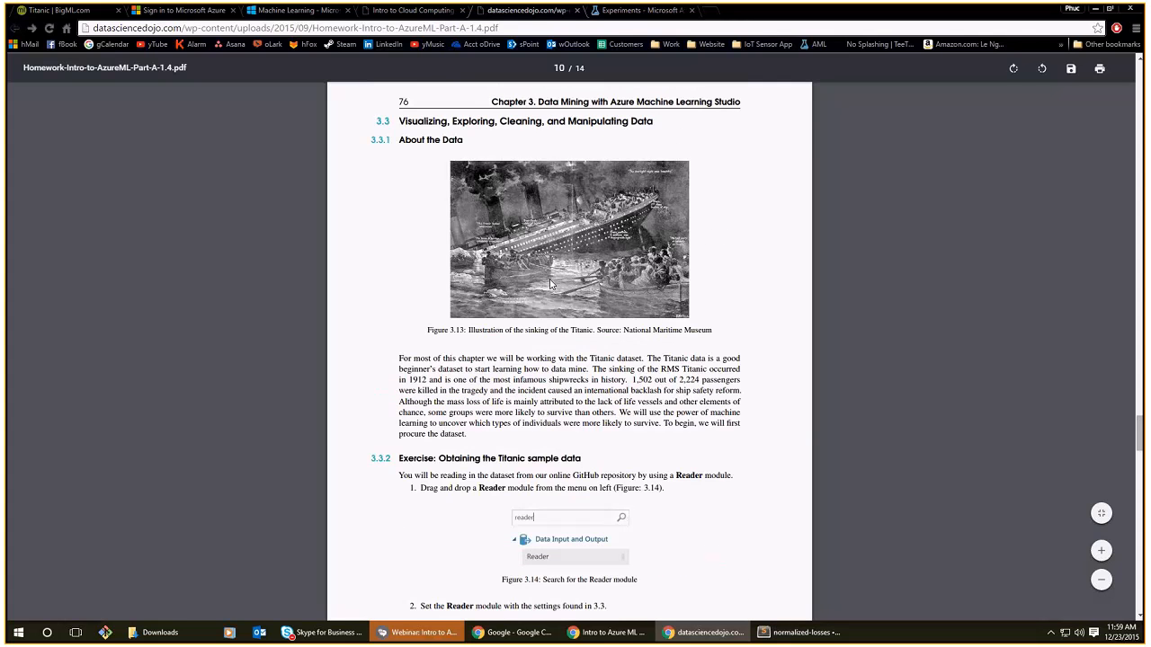
{"action": "scroll", "coordinate": [577, 477], "scroll_direction": "down", "scroll_amount": 1}
{"action": "scroll", "coordinate": [577, 477], "scroll_direction": "down", "scroll_amount": 10}
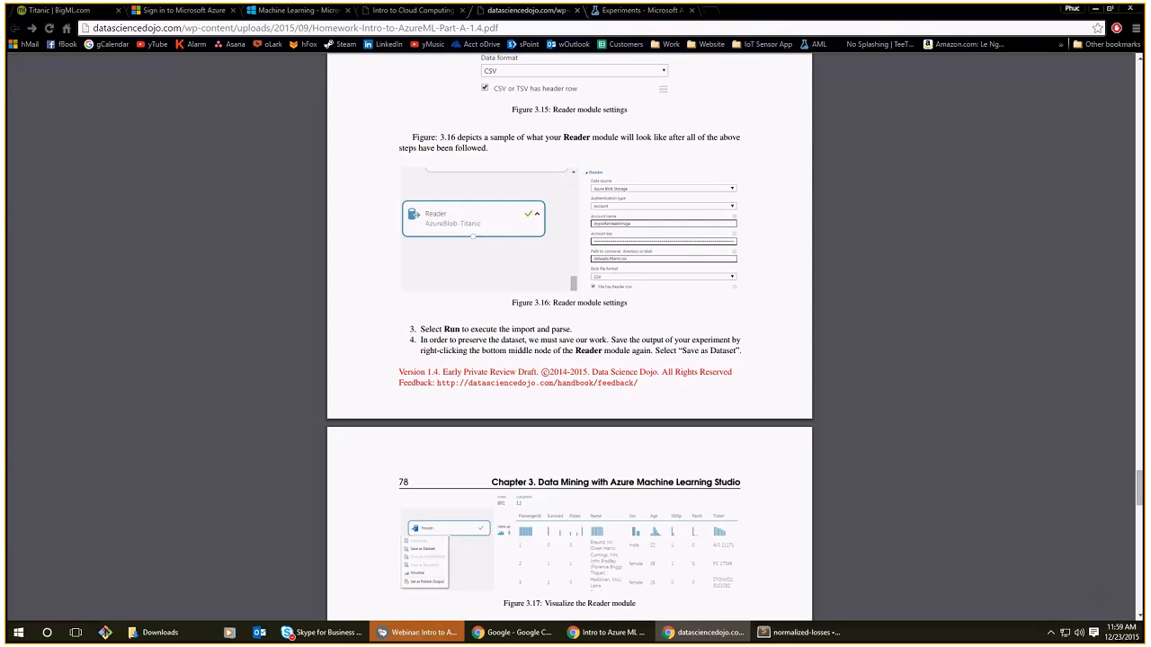
{"action": "left_click", "coordinate": [399, 13]}
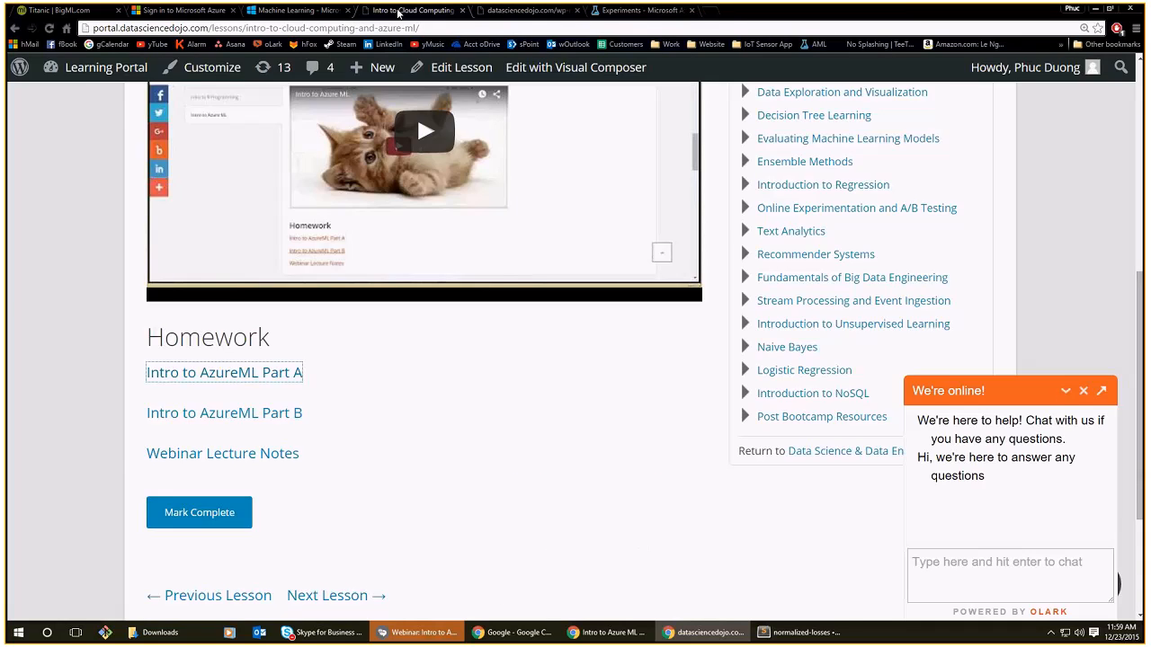
{"action": "left_click", "coordinate": [297, 10]}
{"action": "left_click", "coordinate": [180, 596]}
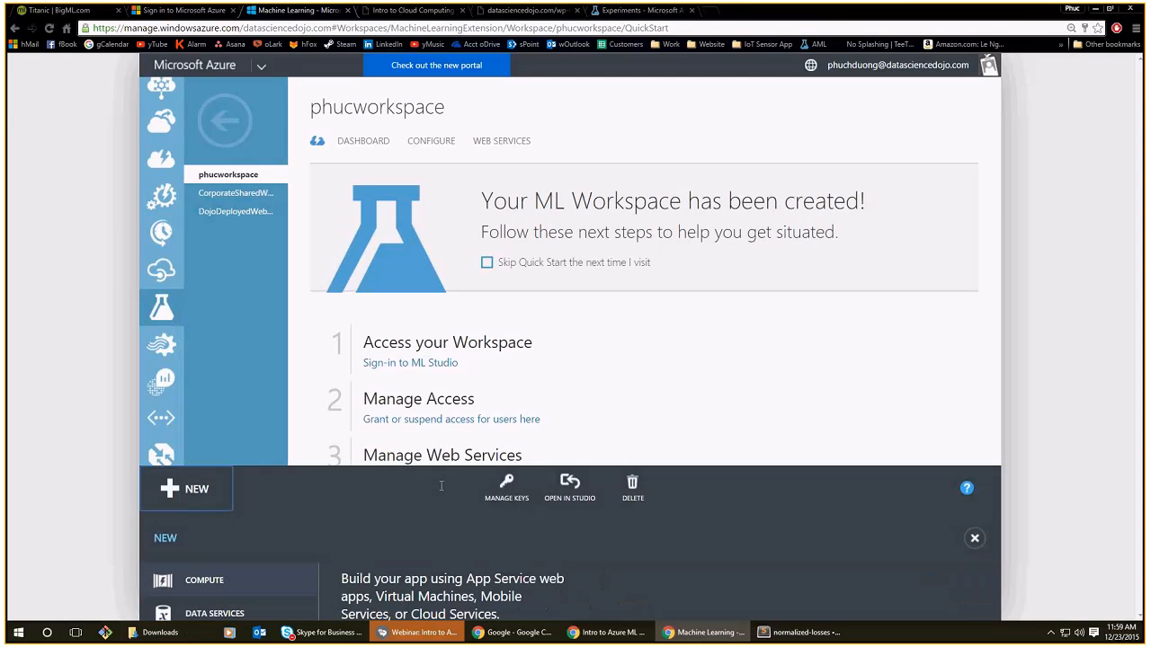
{"action": "left_click", "coordinate": [974, 255]}
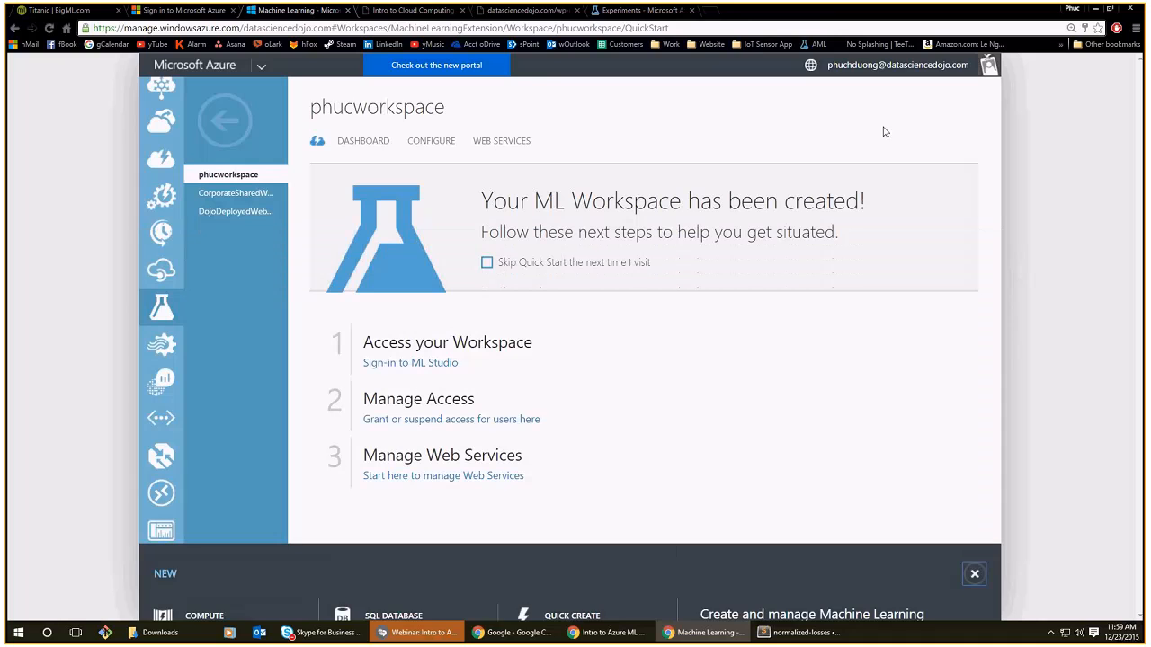
Search the web for "azure price calculator" in a new tab and open Microsoft Azure's Pricing Calculator page.
{"action": "left_click", "coordinate": [708, 11]}
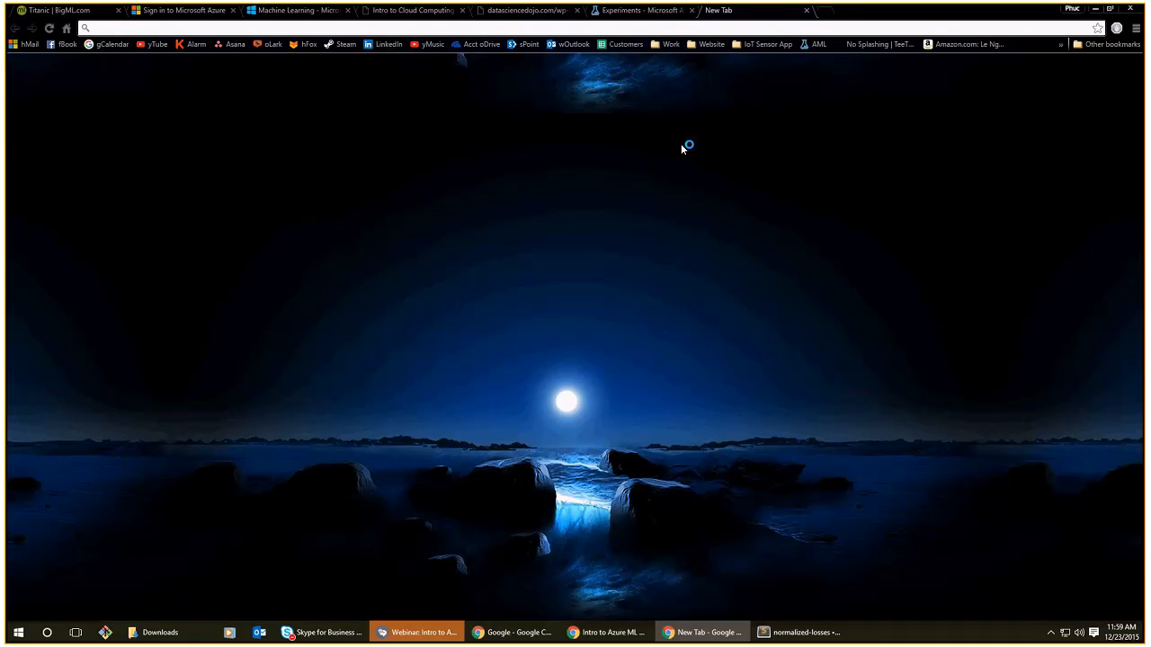
{"action": "type", "text": "azure"}
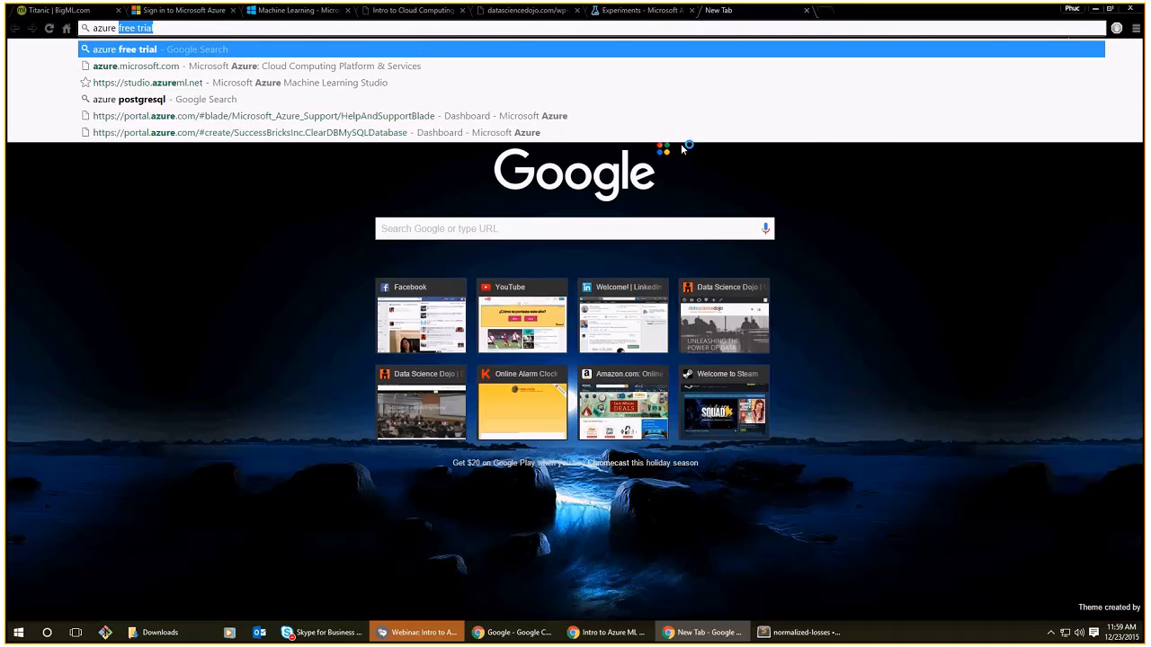
{"action": "type", "text": " price cal"}
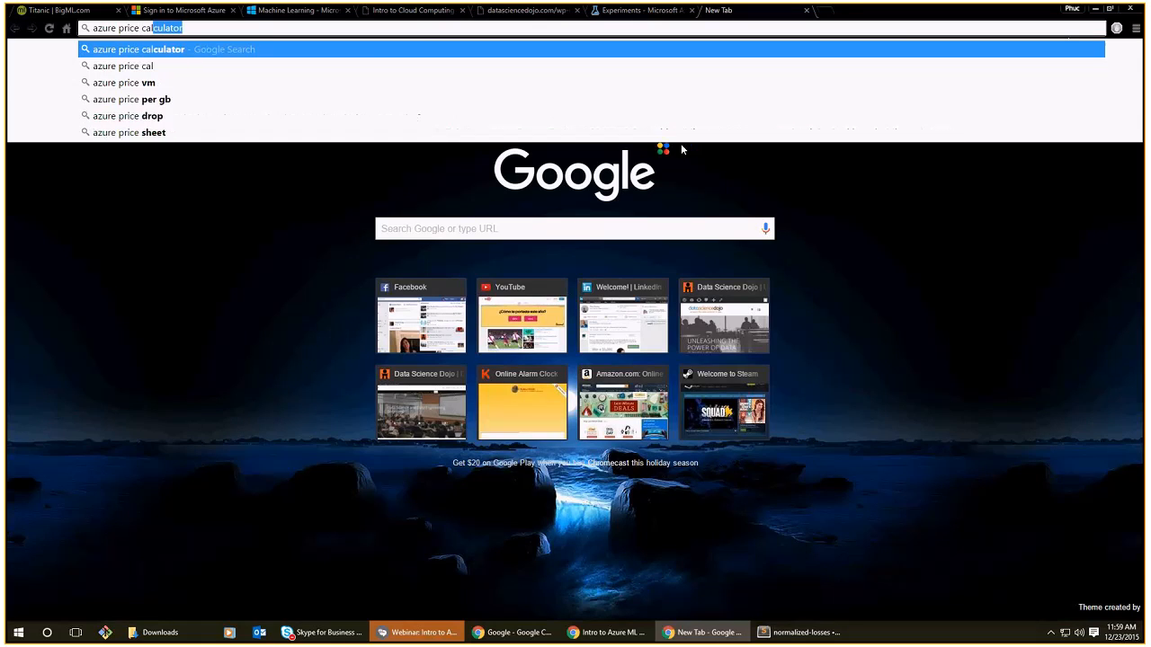
{"action": "key", "text": "Return"}
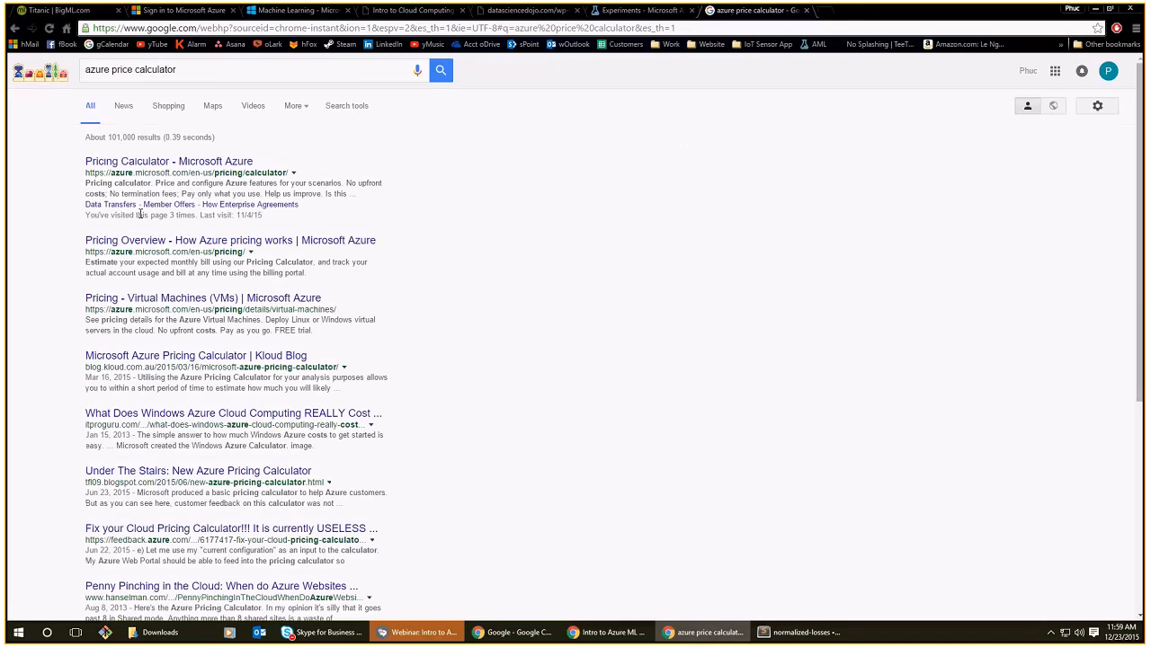
{"action": "left_click", "coordinate": [151, 162]}
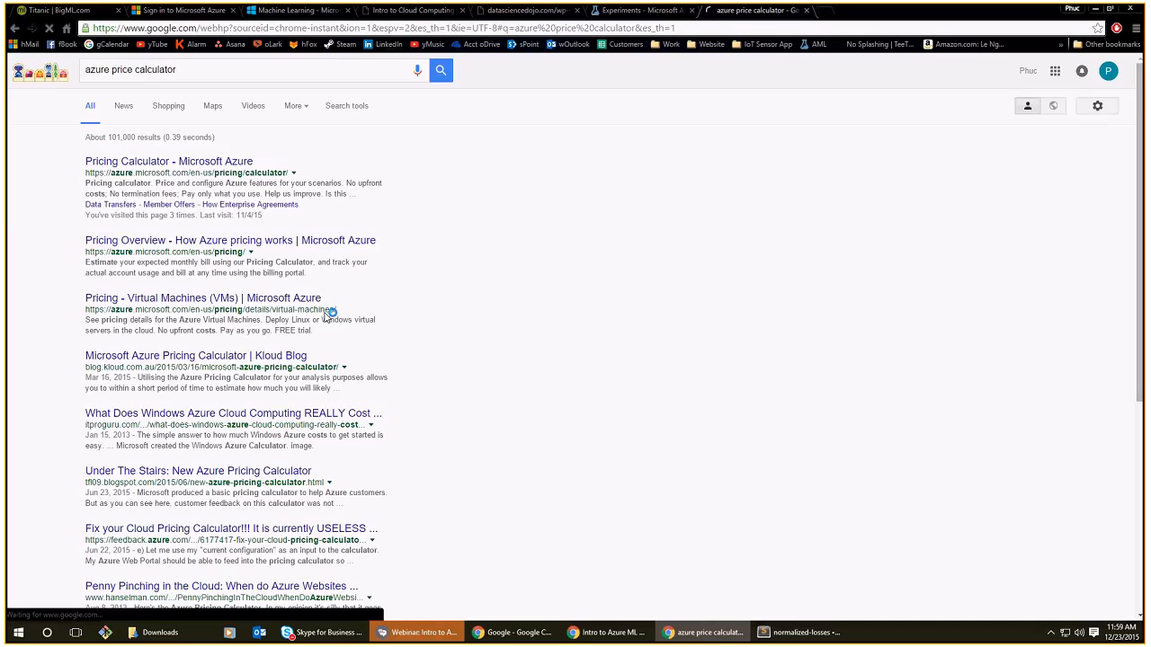
Browse the calculator's Compute, Data & Storage and Analytics modules, and add Machine Learning to the estimate.
{"action": "scroll", "coordinate": [372, 357], "scroll_direction": "down", "scroll_amount": 1}
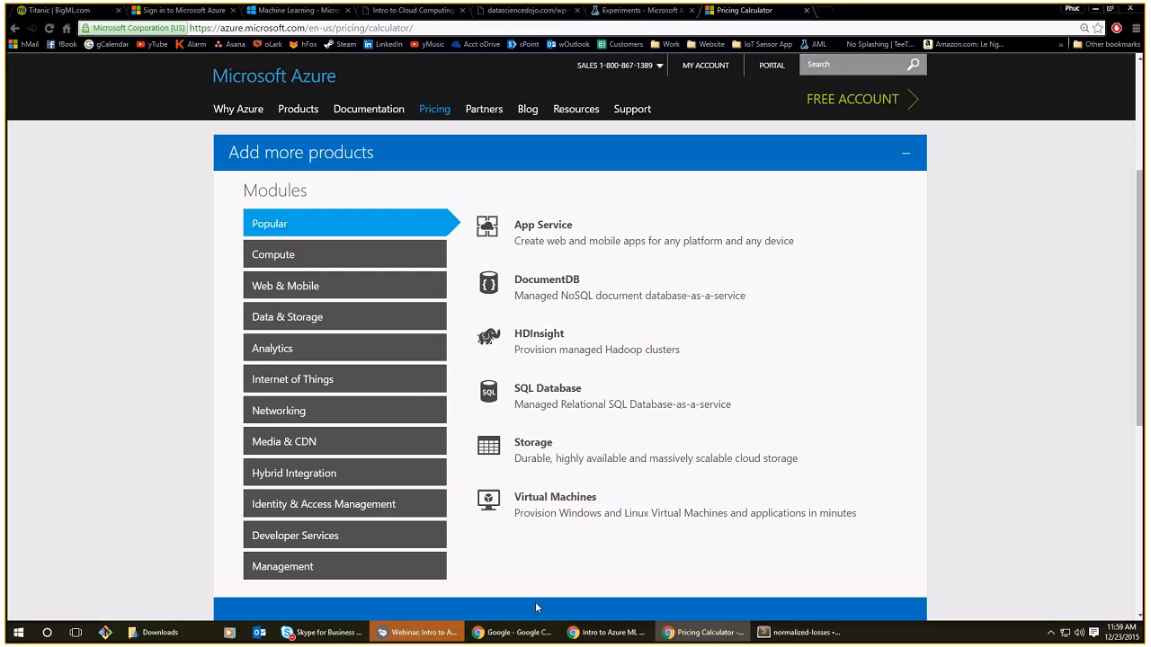
{"action": "scroll", "coordinate": [404, 306], "scroll_direction": "down", "scroll_amount": 4}
{"action": "scroll", "coordinate": [539, 387], "scroll_direction": "up", "scroll_amount": 4}
{"action": "scroll", "coordinate": [536, 372], "scroll_direction": "down", "scroll_amount": 1}
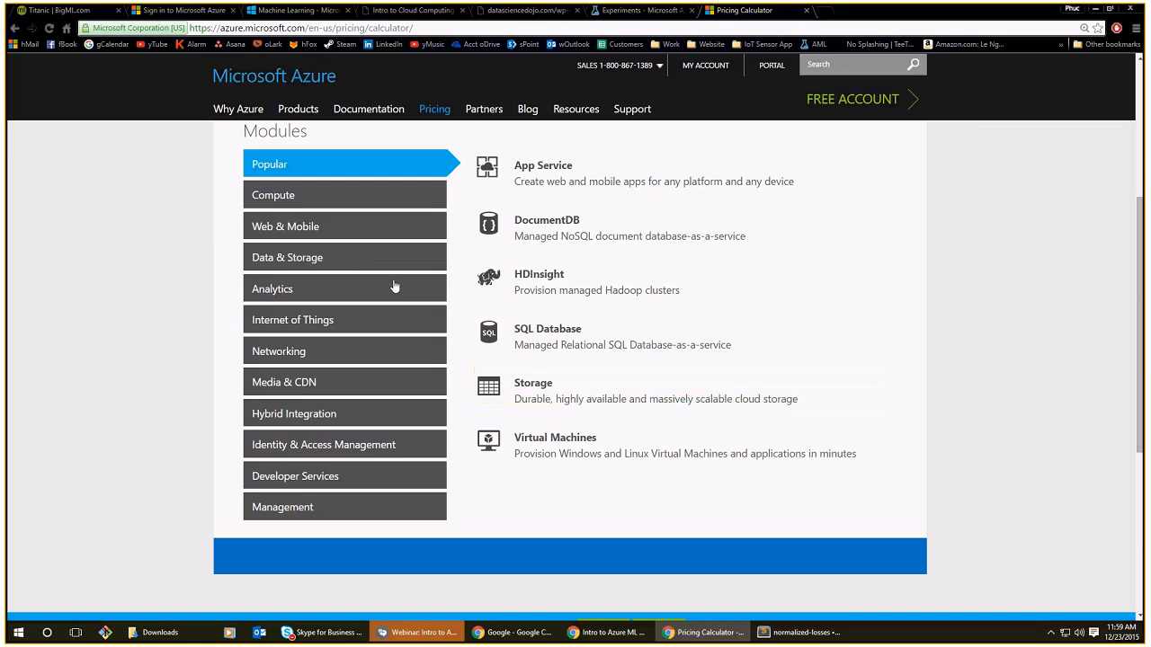
{"action": "left_click", "coordinate": [358, 199]}
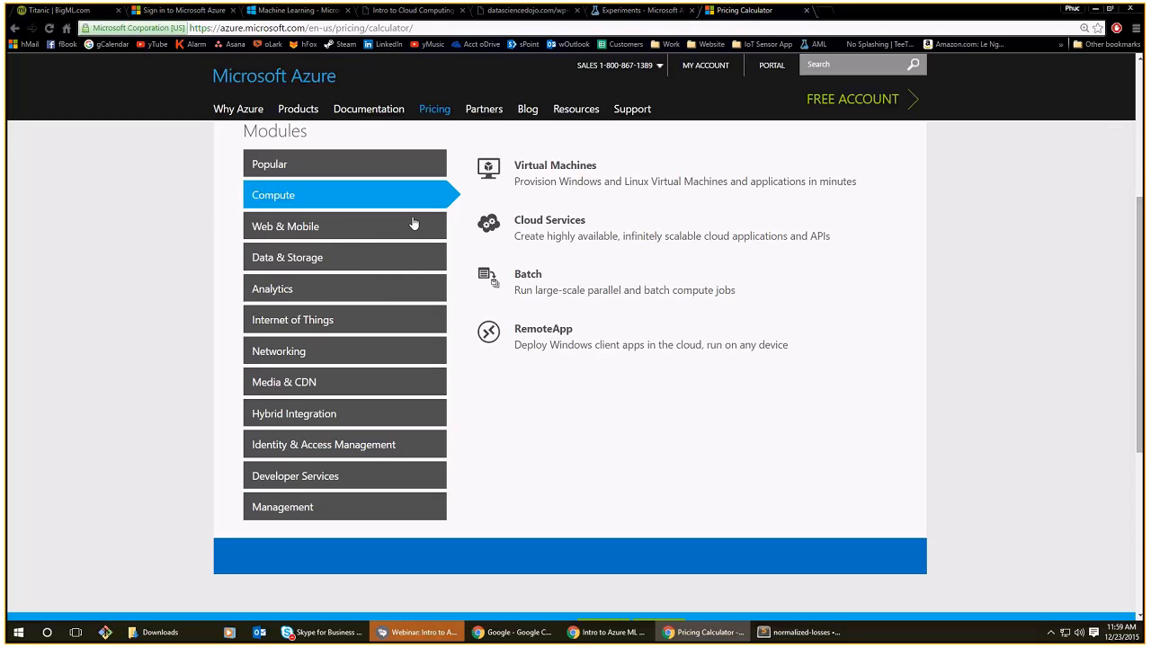
{"action": "left_click", "coordinate": [351, 258]}
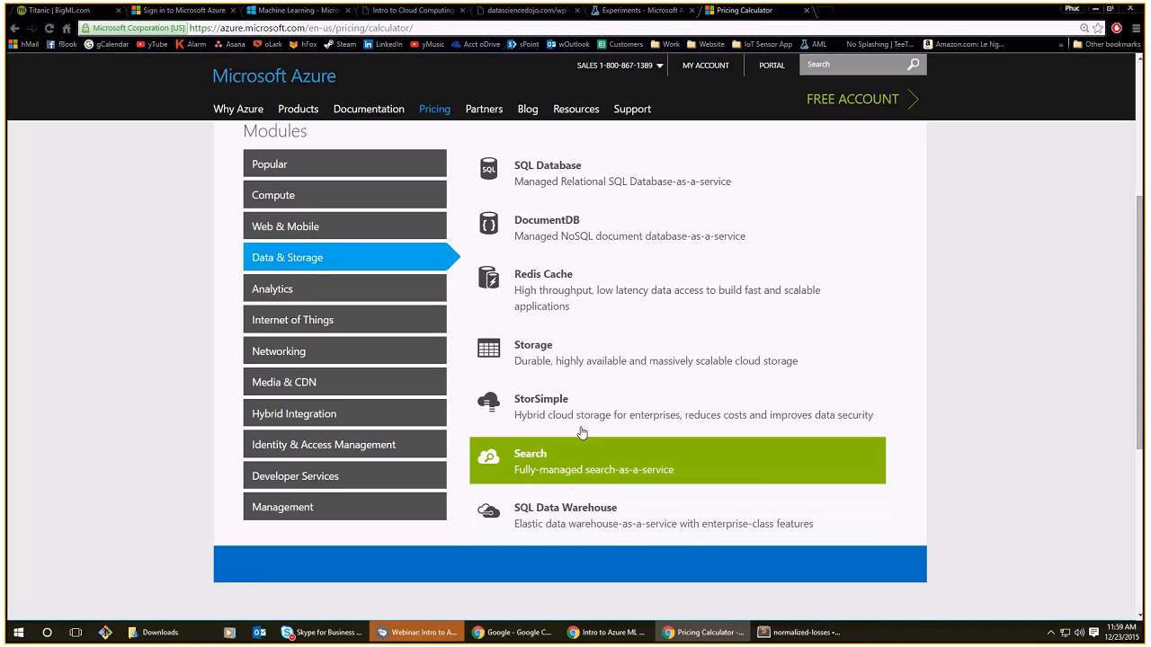
{"action": "scroll", "coordinate": [580, 432], "scroll_direction": "up", "scroll_amount": 1}
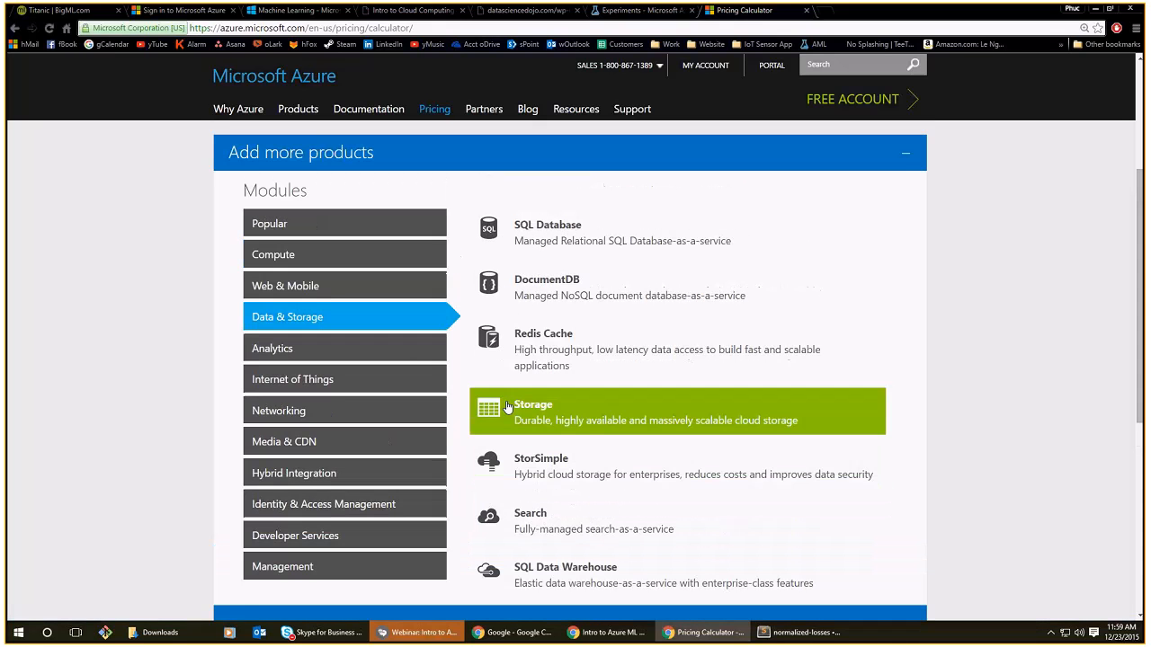
{"action": "left_click", "coordinate": [321, 351]}
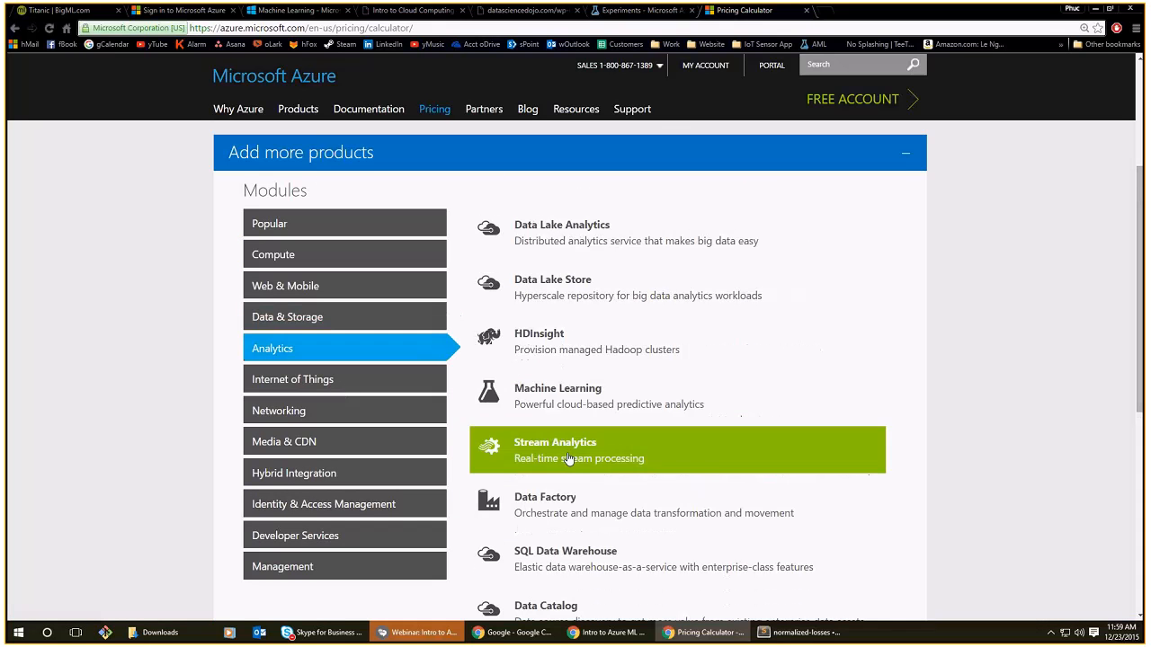
{"action": "left_click", "coordinate": [551, 411]}
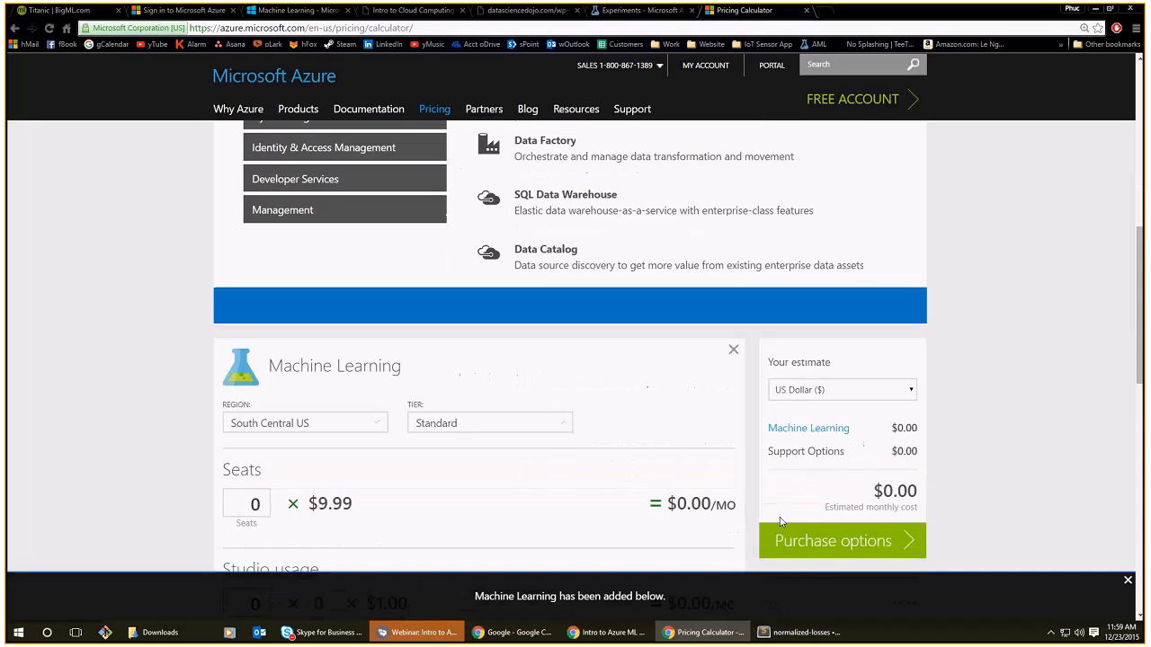
Set the Machine Learning estimate to 1 seat and highlight the monthly seat cost.
{"action": "scroll", "coordinate": [354, 379], "scroll_direction": "down", "scroll_amount": 1}
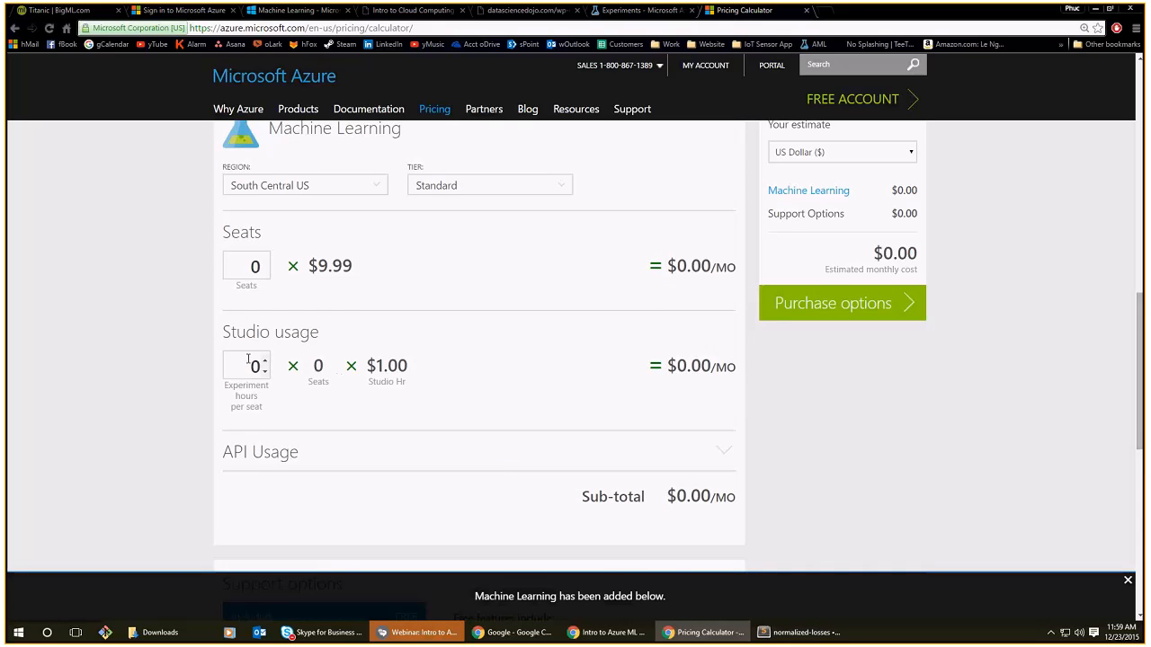
{"action": "scroll", "coordinate": [274, 298], "scroll_direction": "up", "scroll_amount": 1}
{"action": "double_click", "coordinate": [258, 325]}
{"action": "type", "text": "1"}
{"action": "left_click_drag", "start_coordinate": [747, 325], "coordinate": [701, 325]}
{"action": "left_click", "coordinate": [692, 449]}
Set the studio usage to 3 experiment hours per seat and highlight its monthly cost.
{"action": "left_click", "coordinate": [265, 421]}
{"action": "left_click", "coordinate": [265, 421]}
{"action": "left_click", "coordinate": [265, 421]}
{"action": "left_click", "coordinate": [265, 421]}
{"action": "left_click", "coordinate": [265, 432]}
{"action": "left_click_drag", "start_coordinate": [237, 431], "coordinate": [284, 429]}
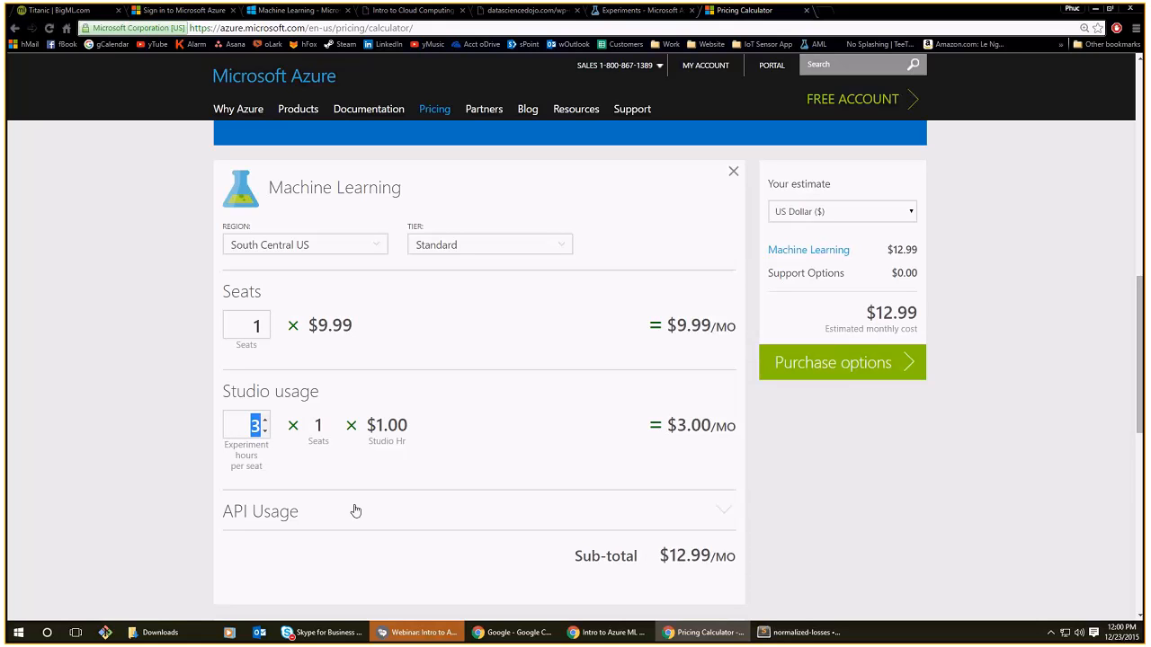
{"action": "left_click_drag", "start_coordinate": [736, 428], "coordinate": [667, 426]}
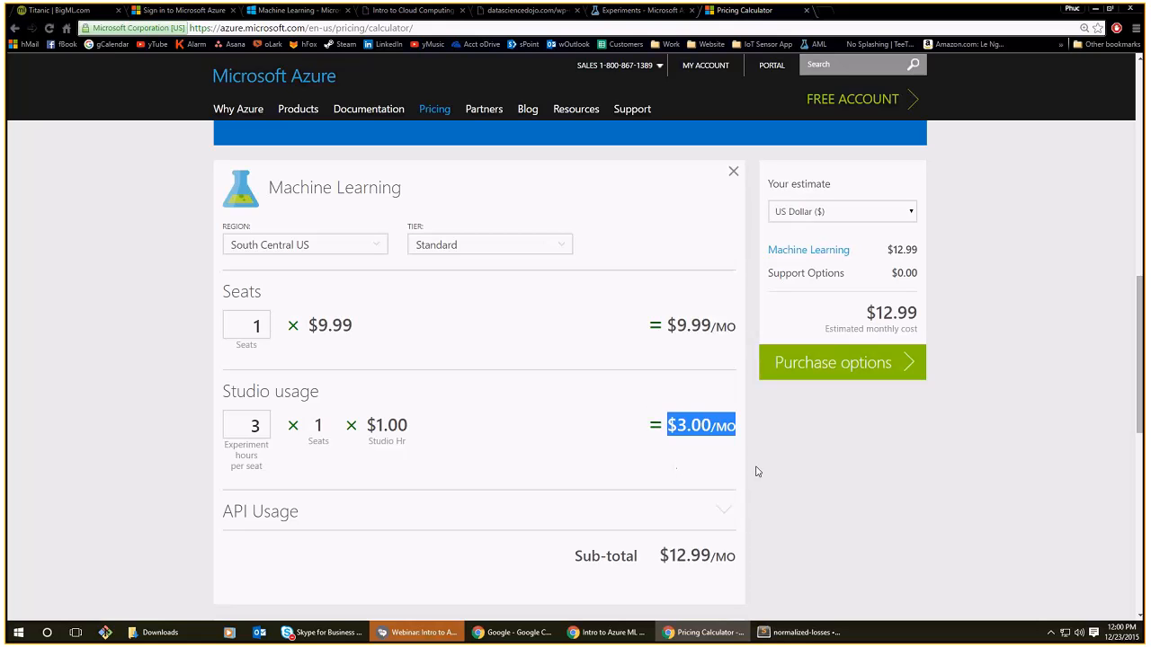
{"action": "left_click", "coordinate": [845, 522]}
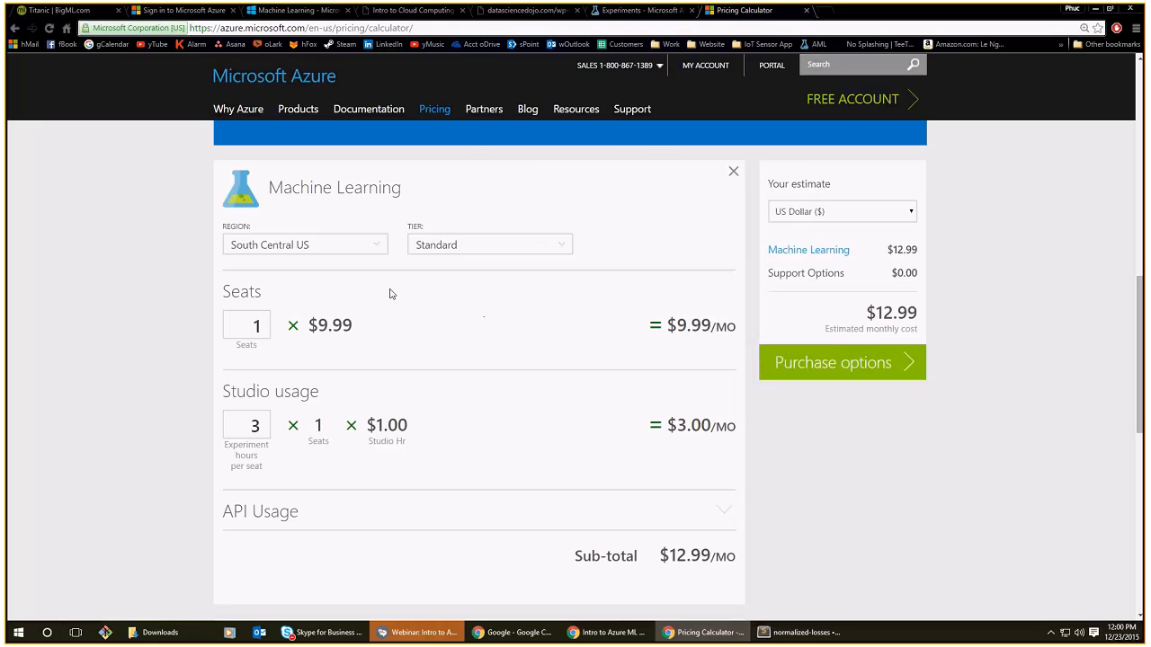
Try to add Virtual Machines from the Popular modules to the estimate and look for its pricing section.
{"action": "scroll", "coordinate": [450, 372], "scroll_direction": "up", "scroll_amount": 2}
{"action": "scroll", "coordinate": [450, 373], "scroll_direction": "up", "scroll_amount": 3}
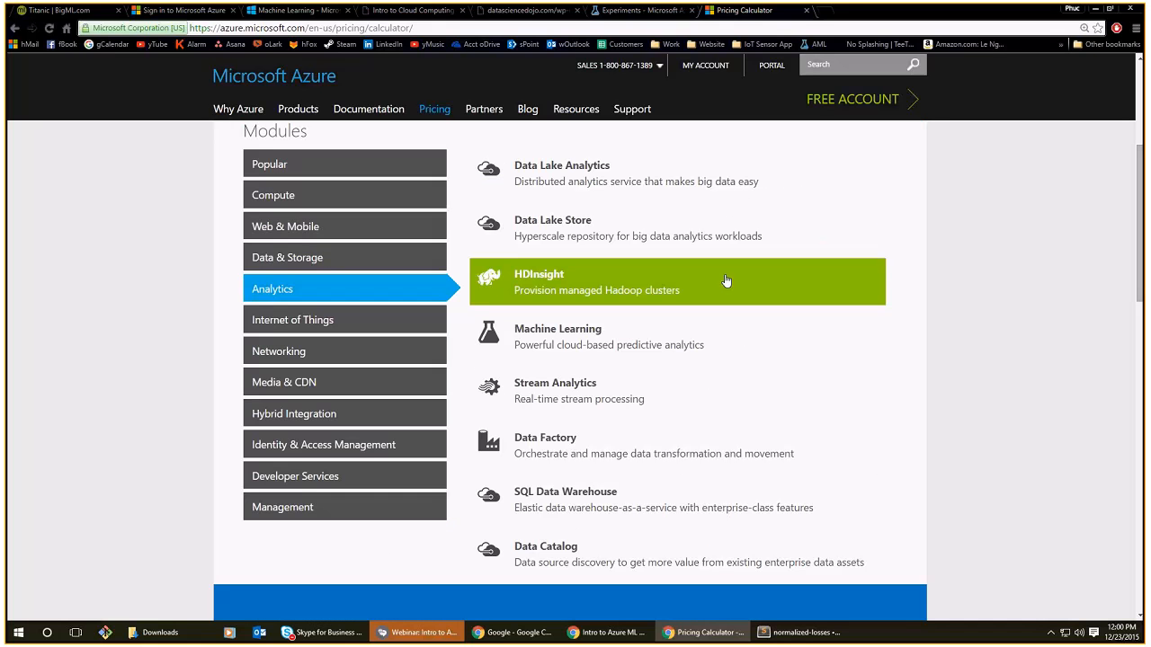
{"action": "scroll", "coordinate": [727, 282], "scroll_direction": "up", "scroll_amount": 1}
{"action": "left_click", "coordinate": [393, 231]}
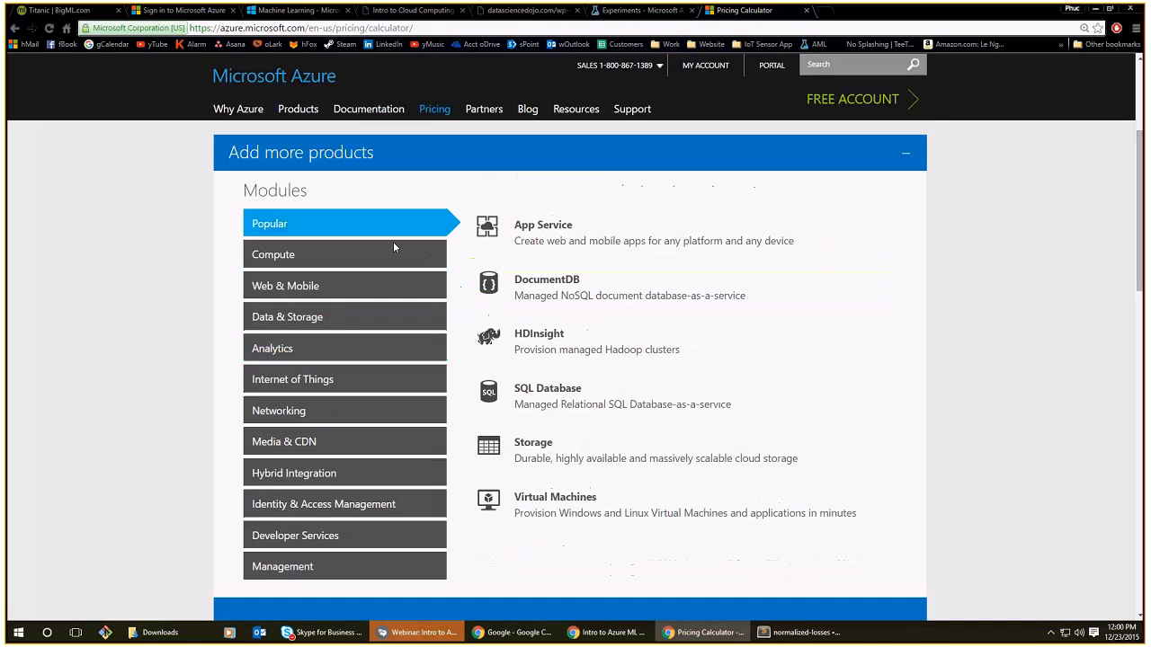
{"action": "left_click", "coordinate": [582, 511]}
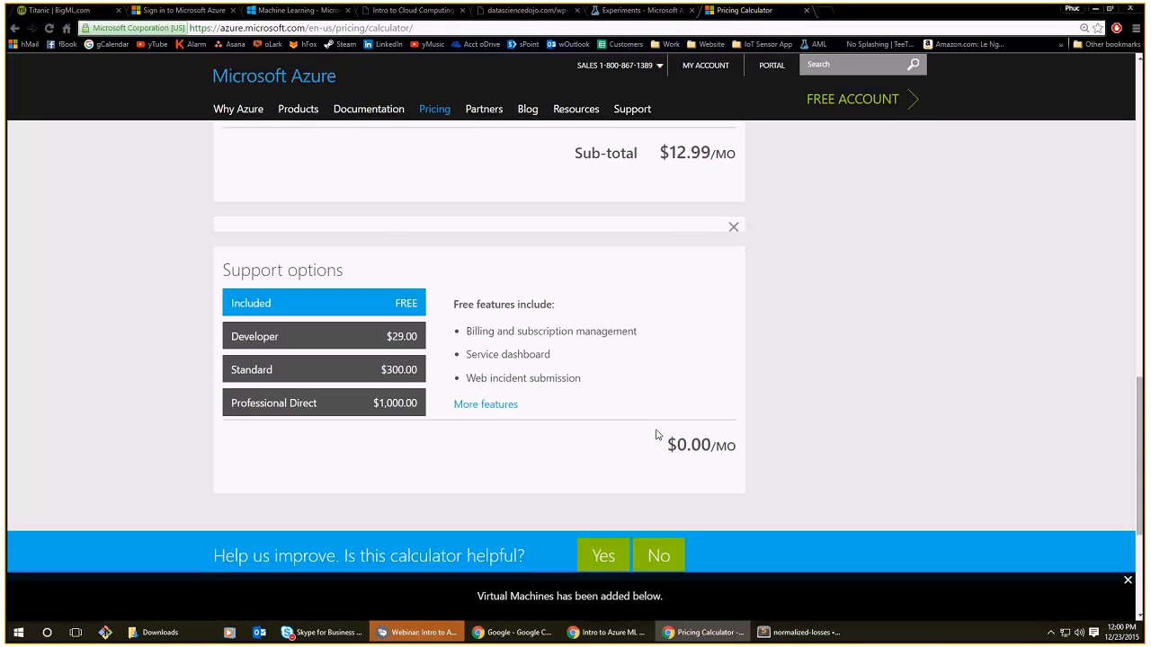
{"action": "scroll", "coordinate": [535, 406], "scroll_direction": "up", "scroll_amount": 3}
{"action": "scroll", "coordinate": [538, 396], "scroll_direction": "up", "scroll_amount": 3}
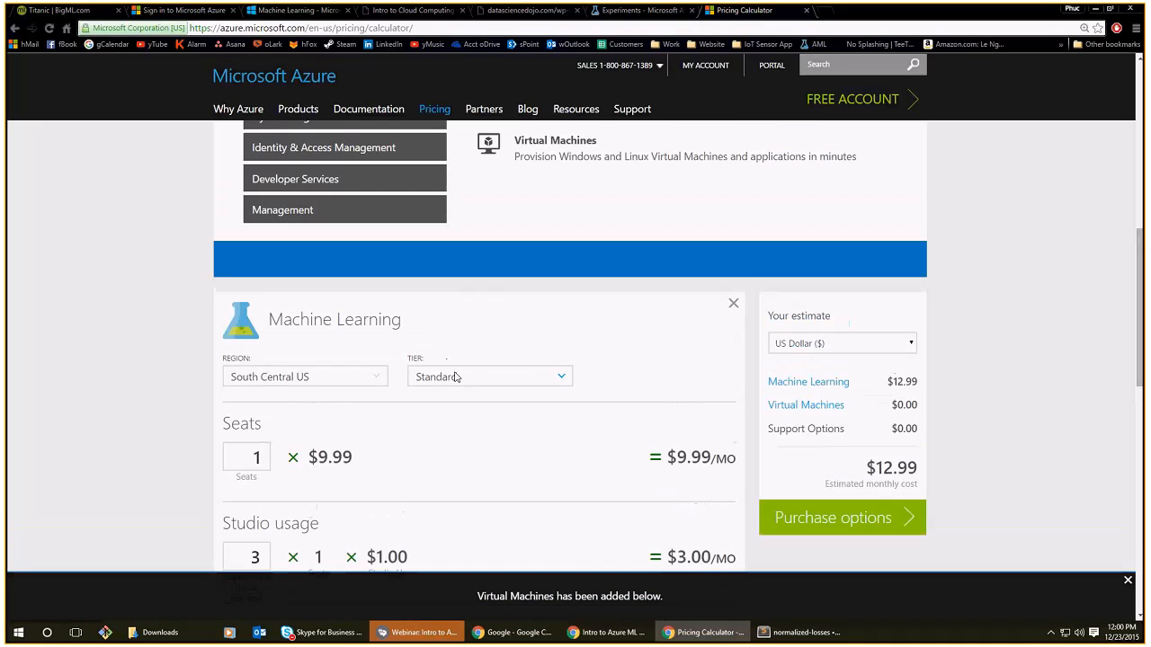
{"action": "scroll", "coordinate": [449, 378], "scroll_direction": "down", "scroll_amount": 6}
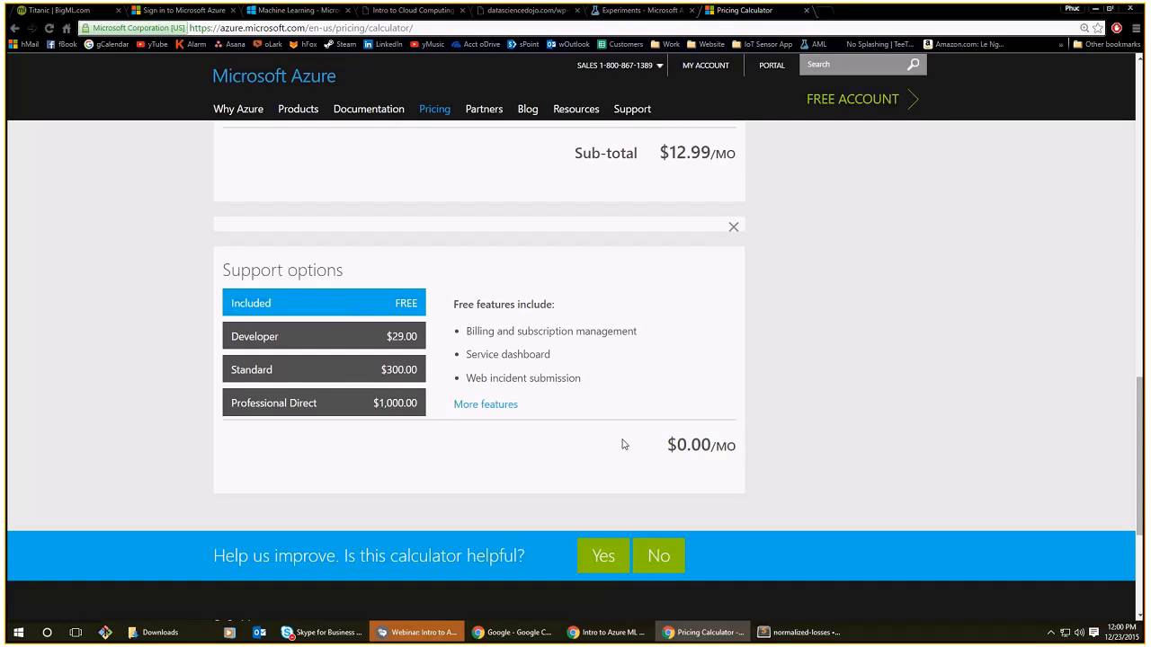
Try to add Virtual Machines to the estimate a second time and check the new entry above the support options.
{"action": "scroll", "coordinate": [623, 445], "scroll_direction": "up", "scroll_amount": 10}
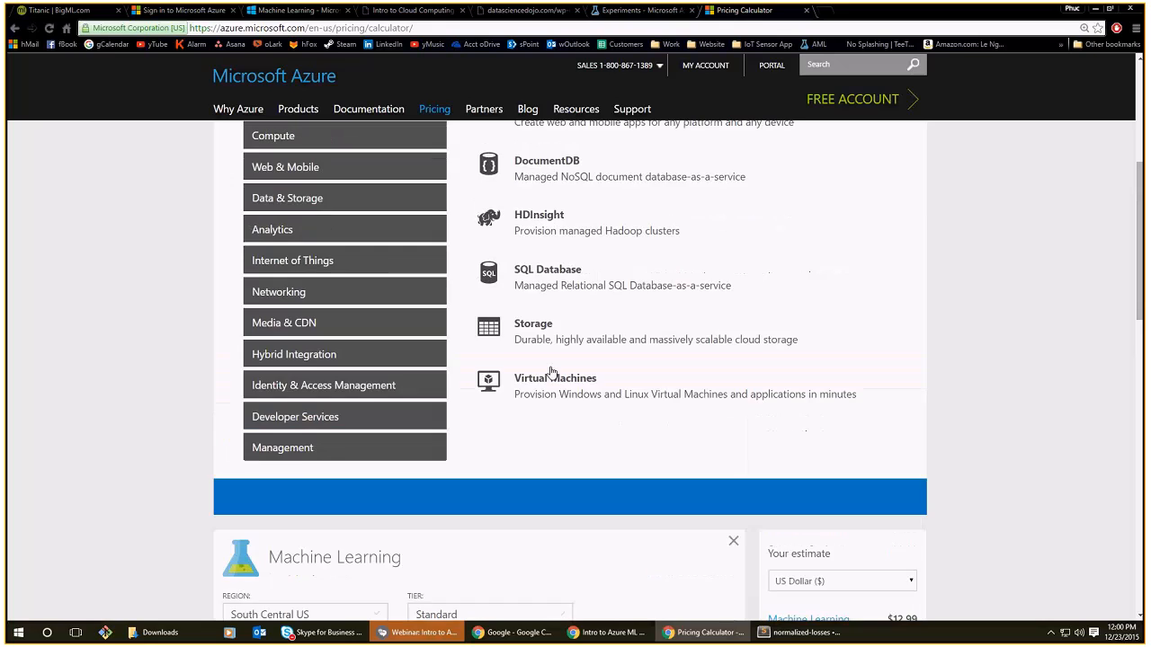
{"action": "left_click", "coordinate": [547, 378]}
{"action": "scroll", "coordinate": [555, 432], "scroll_direction": "down", "scroll_amount": 3}
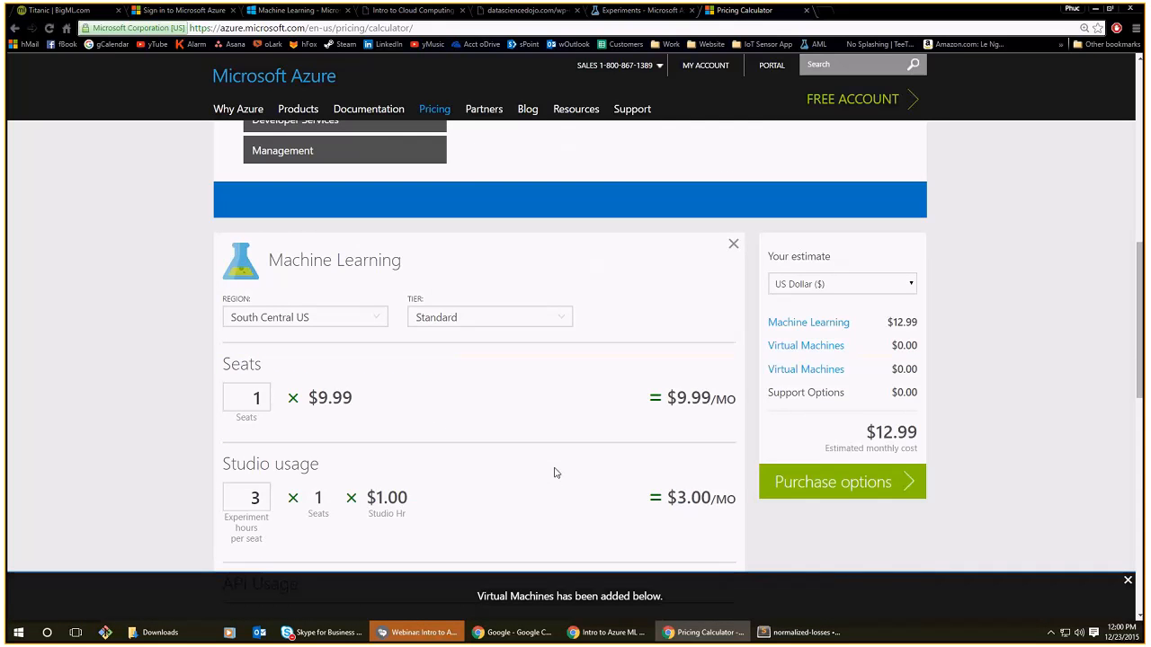
{"action": "scroll", "coordinate": [554, 473], "scroll_direction": "down", "scroll_amount": 4}
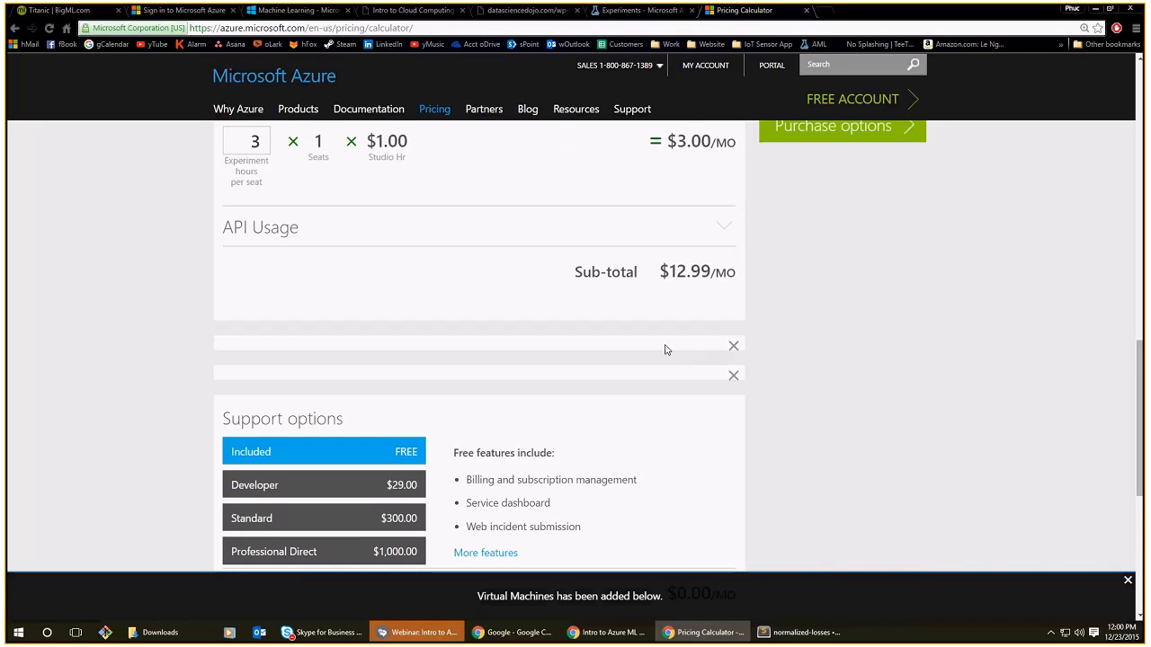
{"action": "scroll", "coordinate": [464, 469], "scroll_direction": "down", "scroll_amount": 5}
{"action": "scroll", "coordinate": [501, 479], "scroll_direction": "up", "scroll_amount": 4}
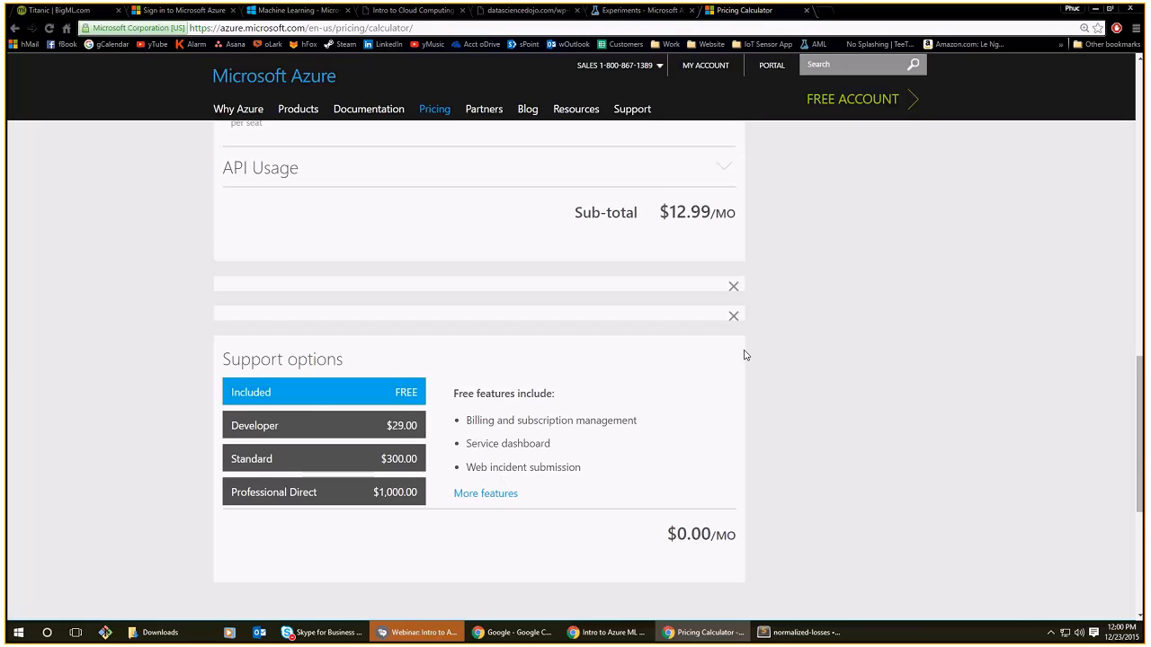
Remove both blank Virtual Machines entries from the estimate and return to the Popular modules.
{"action": "left_click", "coordinate": [733, 317]}
{"action": "left_click", "coordinate": [733, 288]}
{"action": "scroll", "coordinate": [856, 448], "scroll_direction": "up", "scroll_amount": 3}
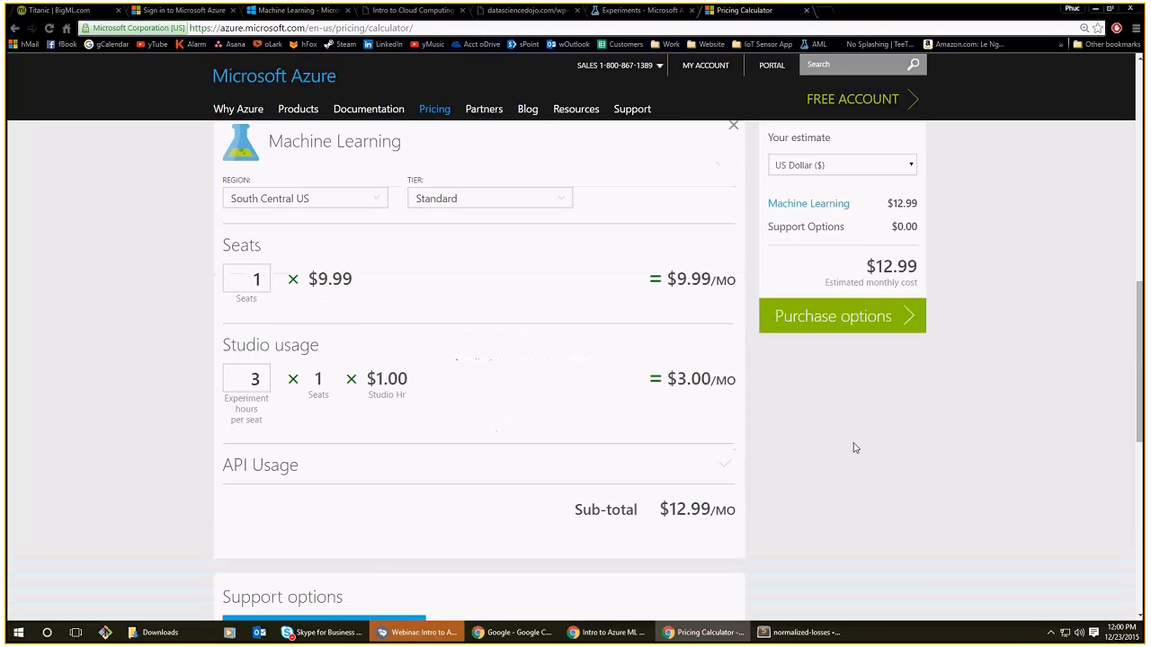
{"action": "scroll", "coordinate": [722, 399], "scroll_direction": "up", "scroll_amount": 5}
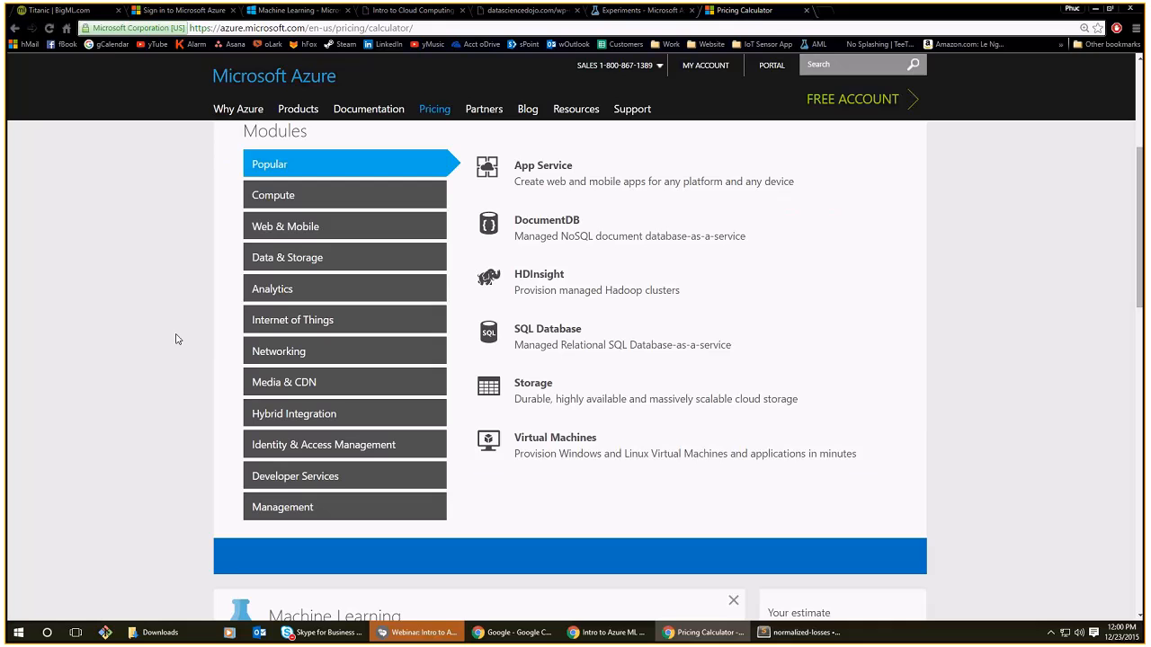